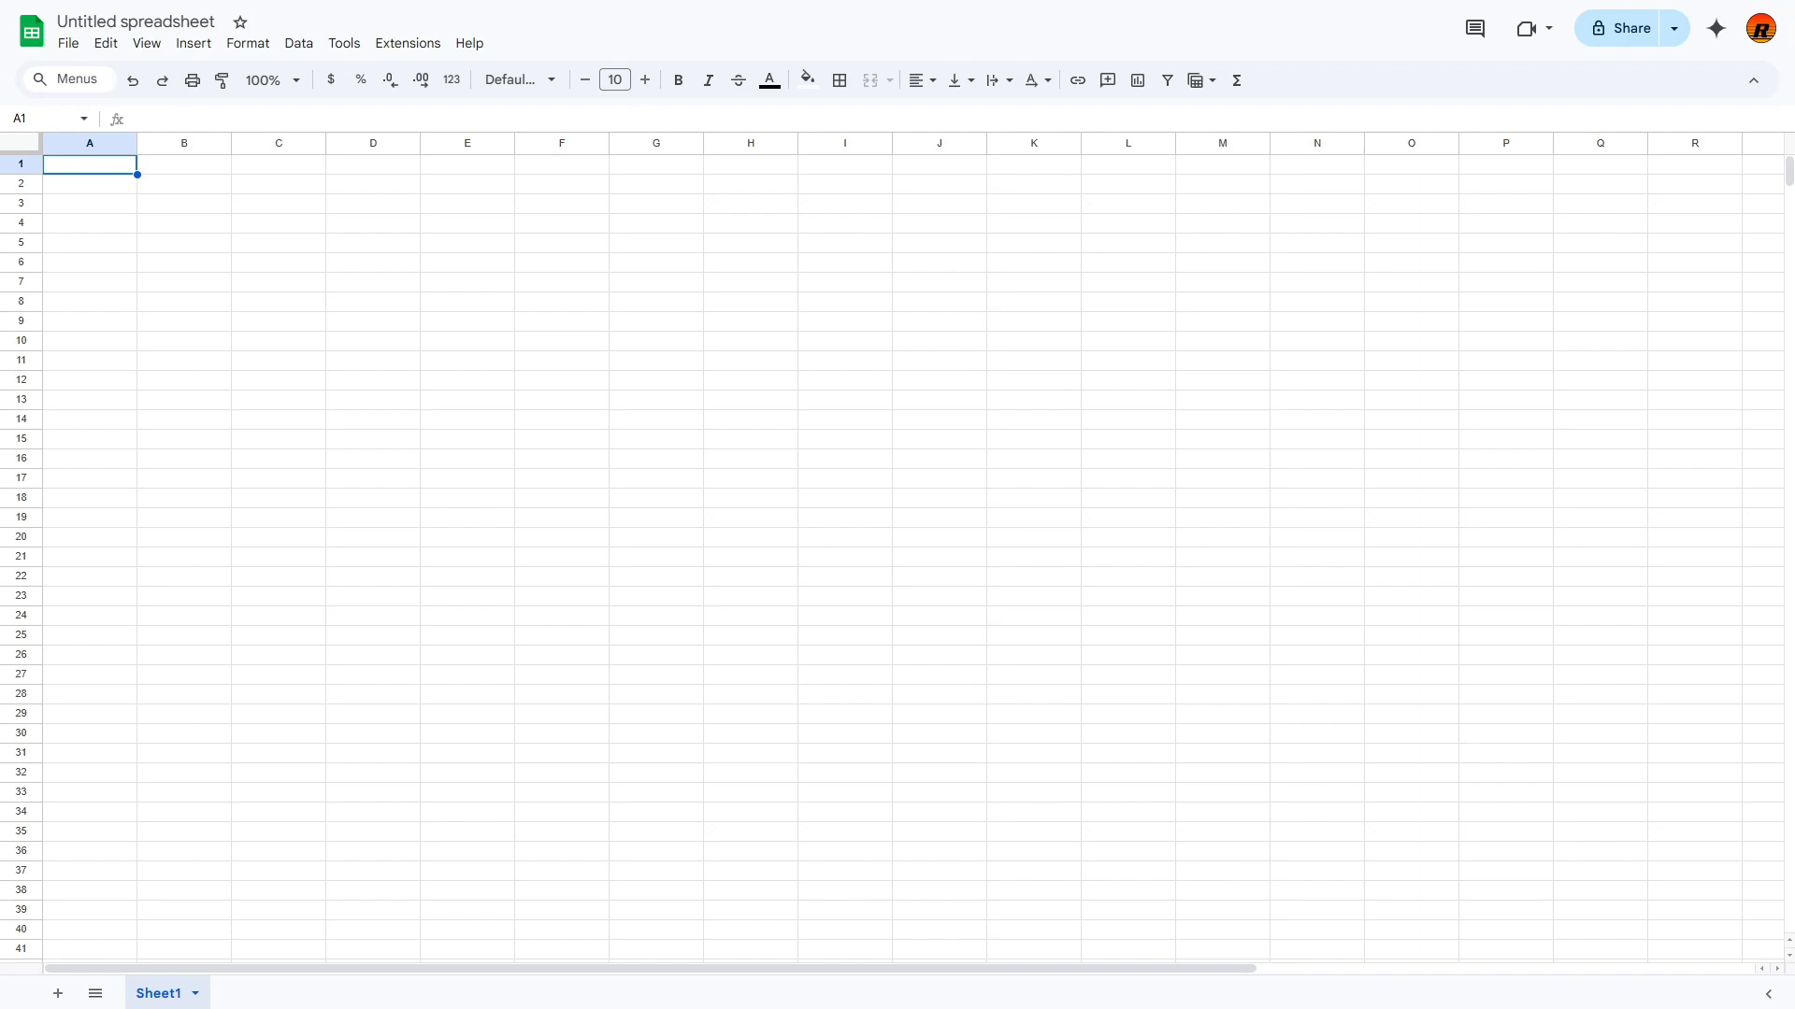
Step: Freeze the first five rows and column A of the sheet
left_click_drag(31, 151, 38, 253)
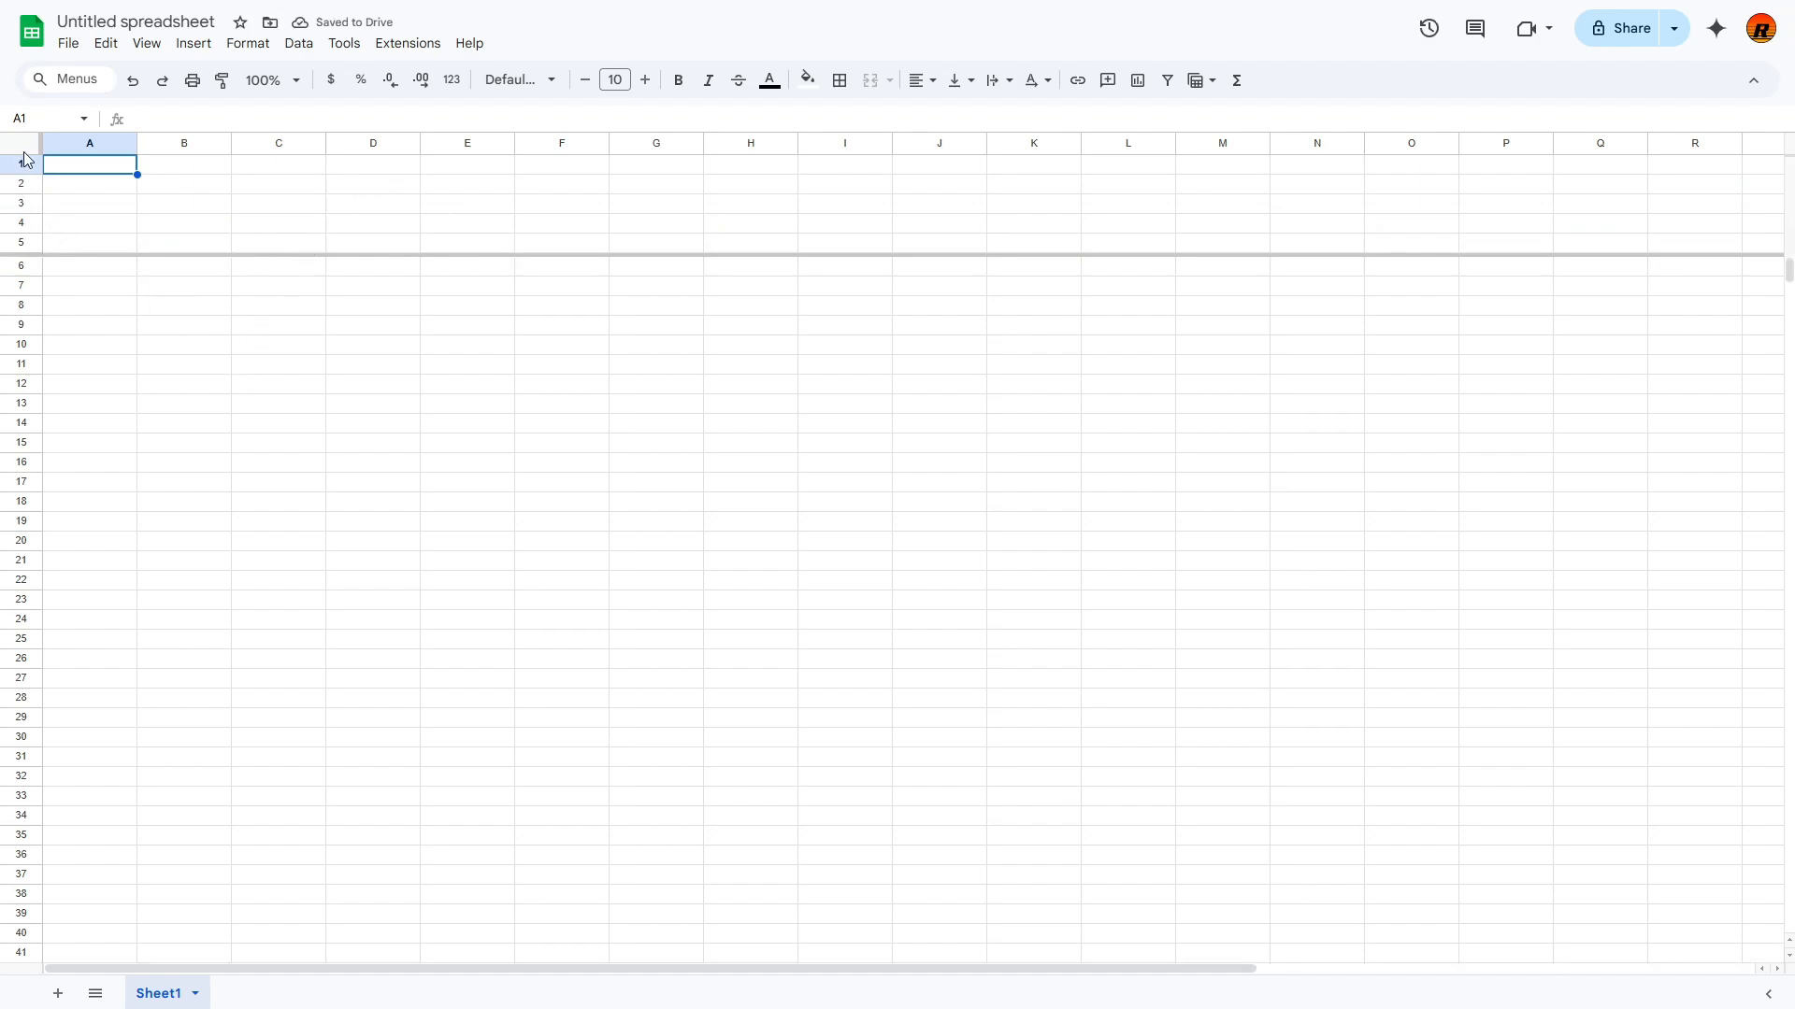
left_click_drag(40, 141, 114, 144)
left_click(61, 244)
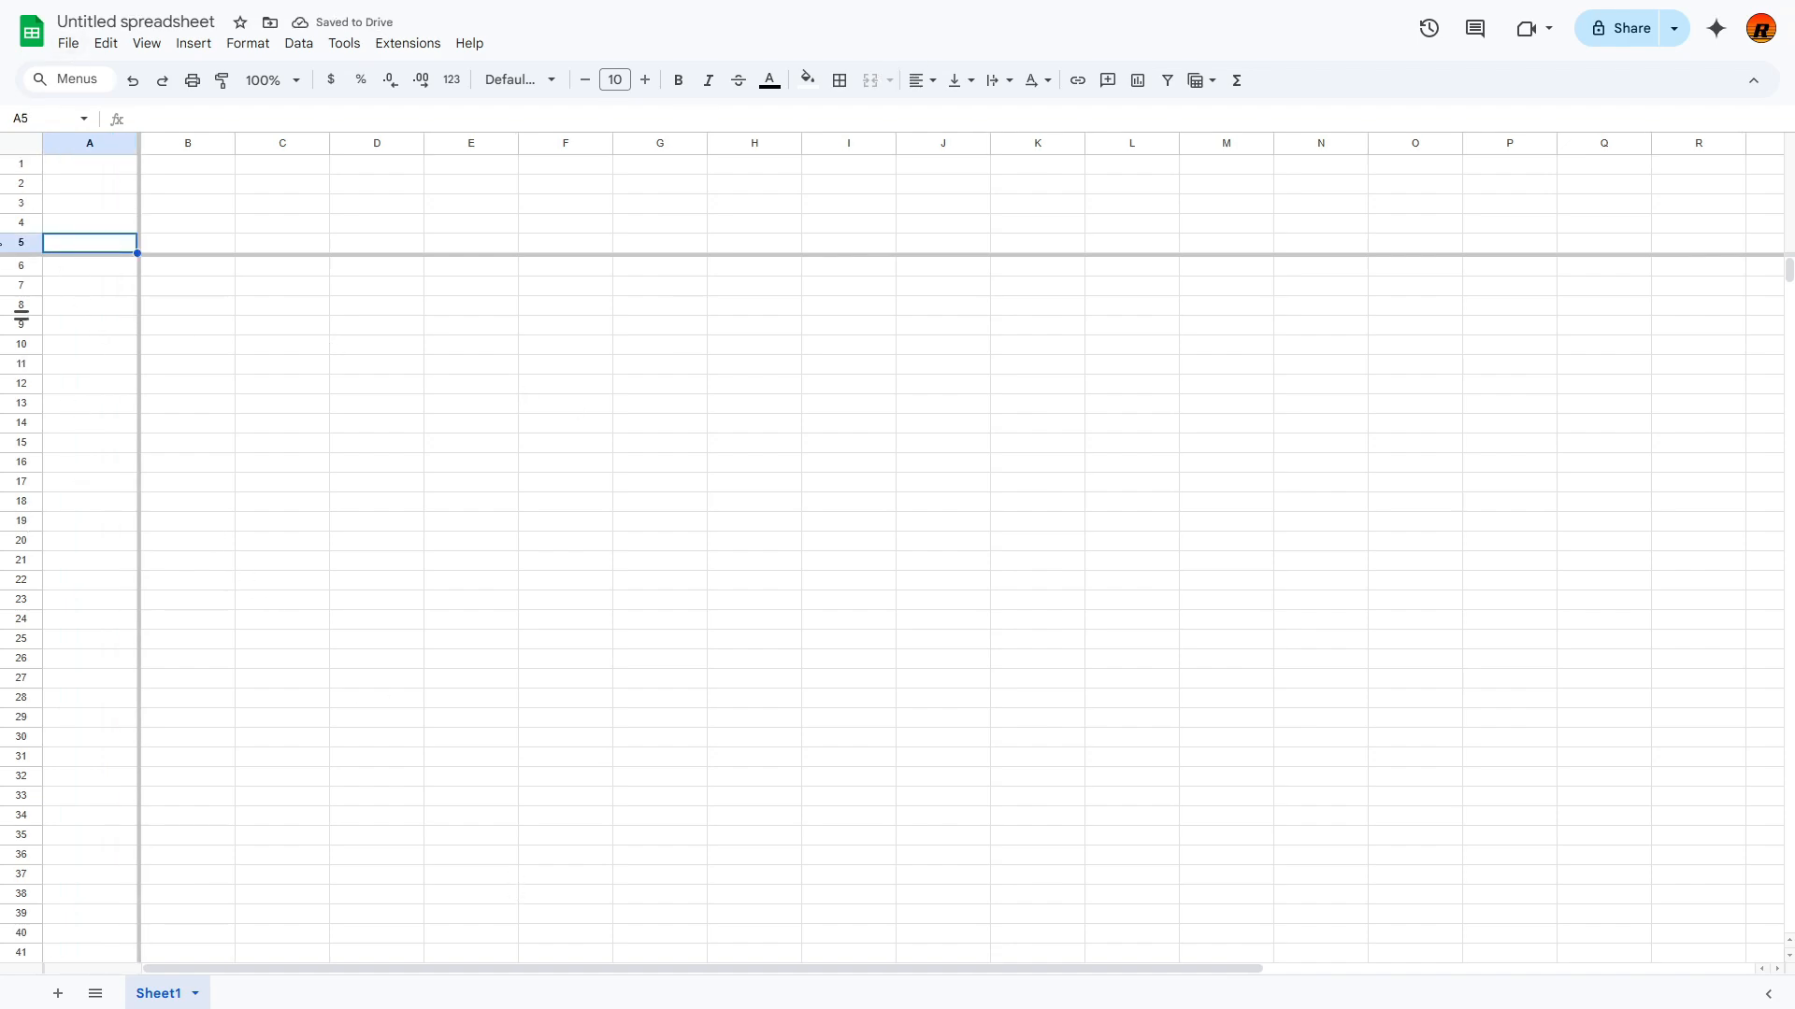
Step: Apply bold formatting to all cells in rows 1 through 5
left_click_drag(30, 171, 71, 254)
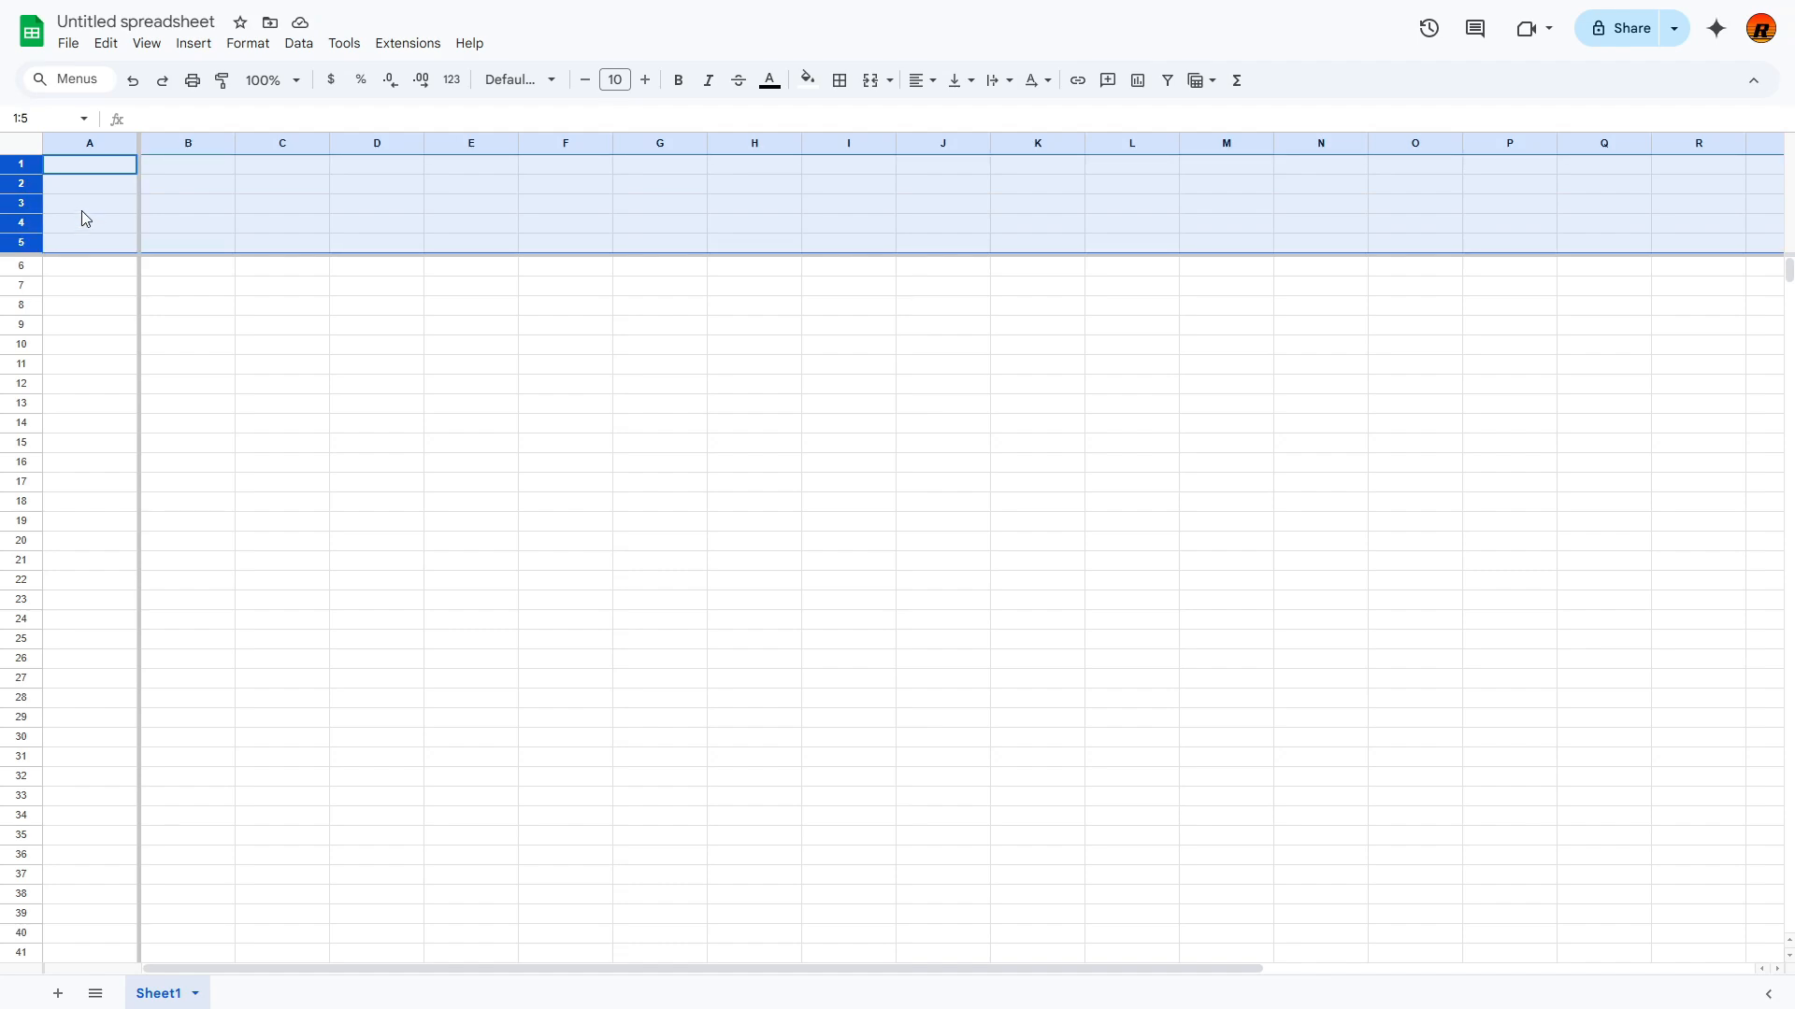
key("ctrl+b")
left_click(363, 502)
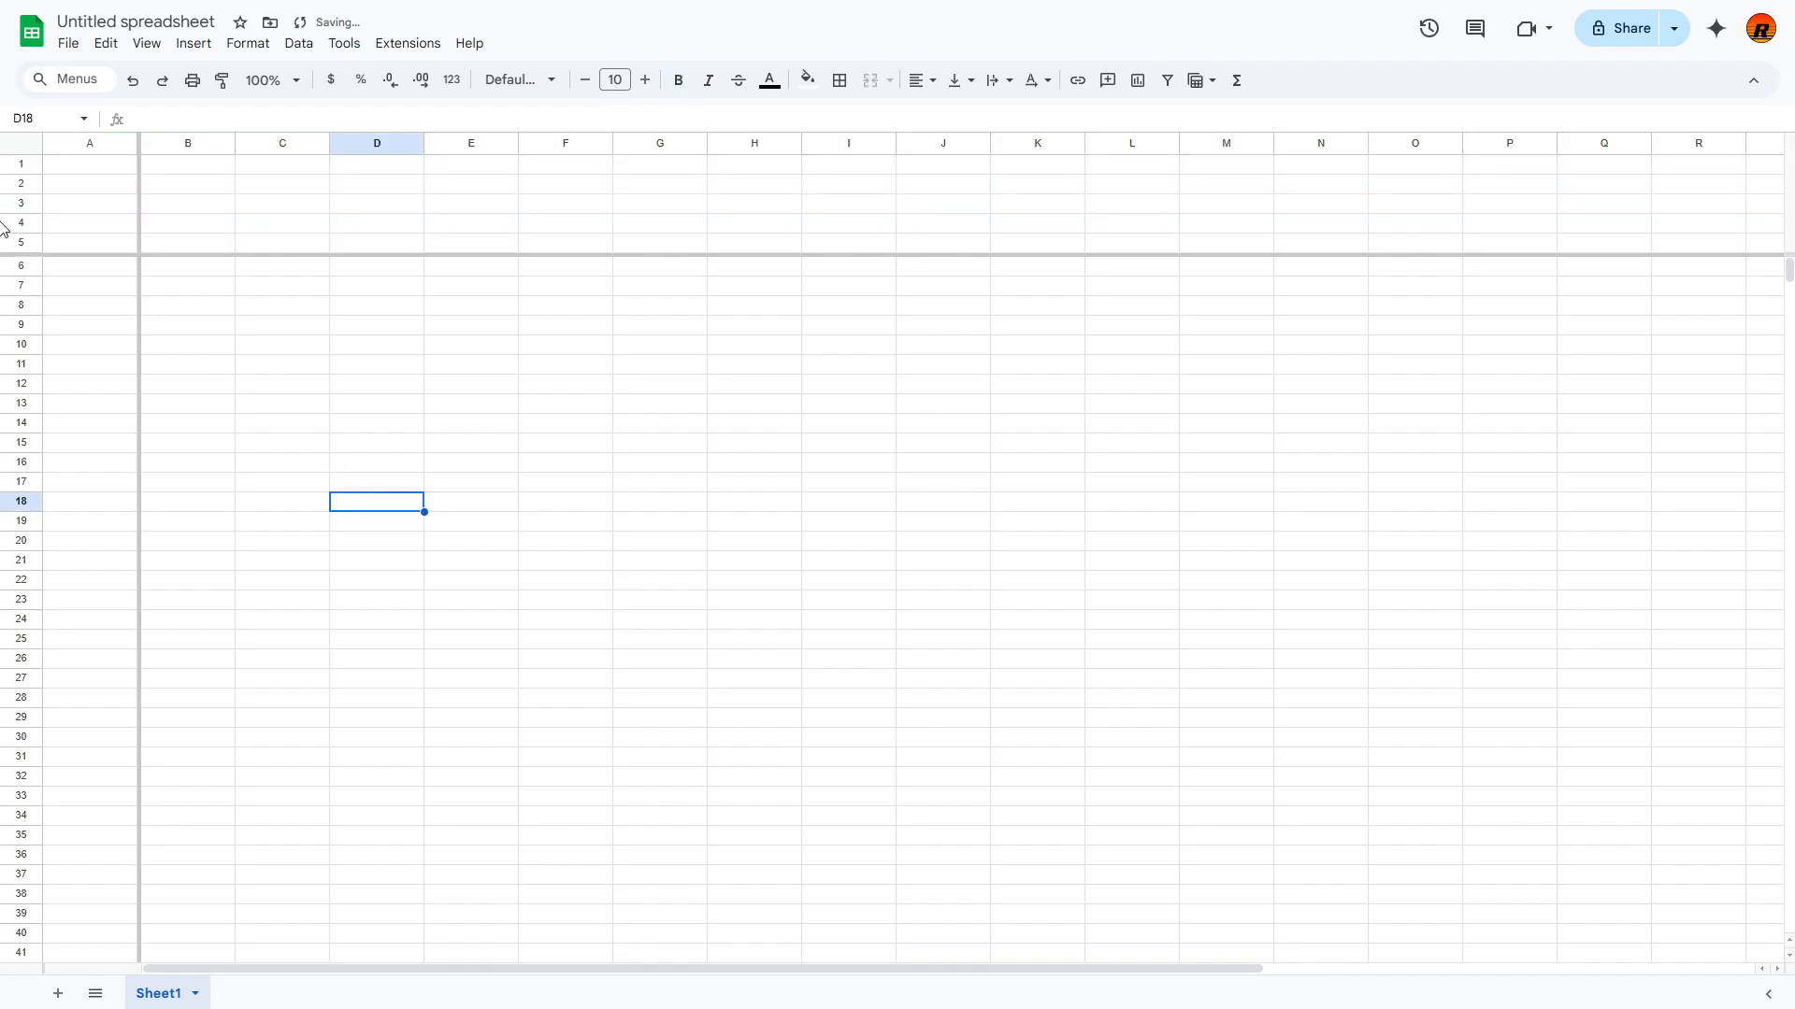
left_click(73, 247)
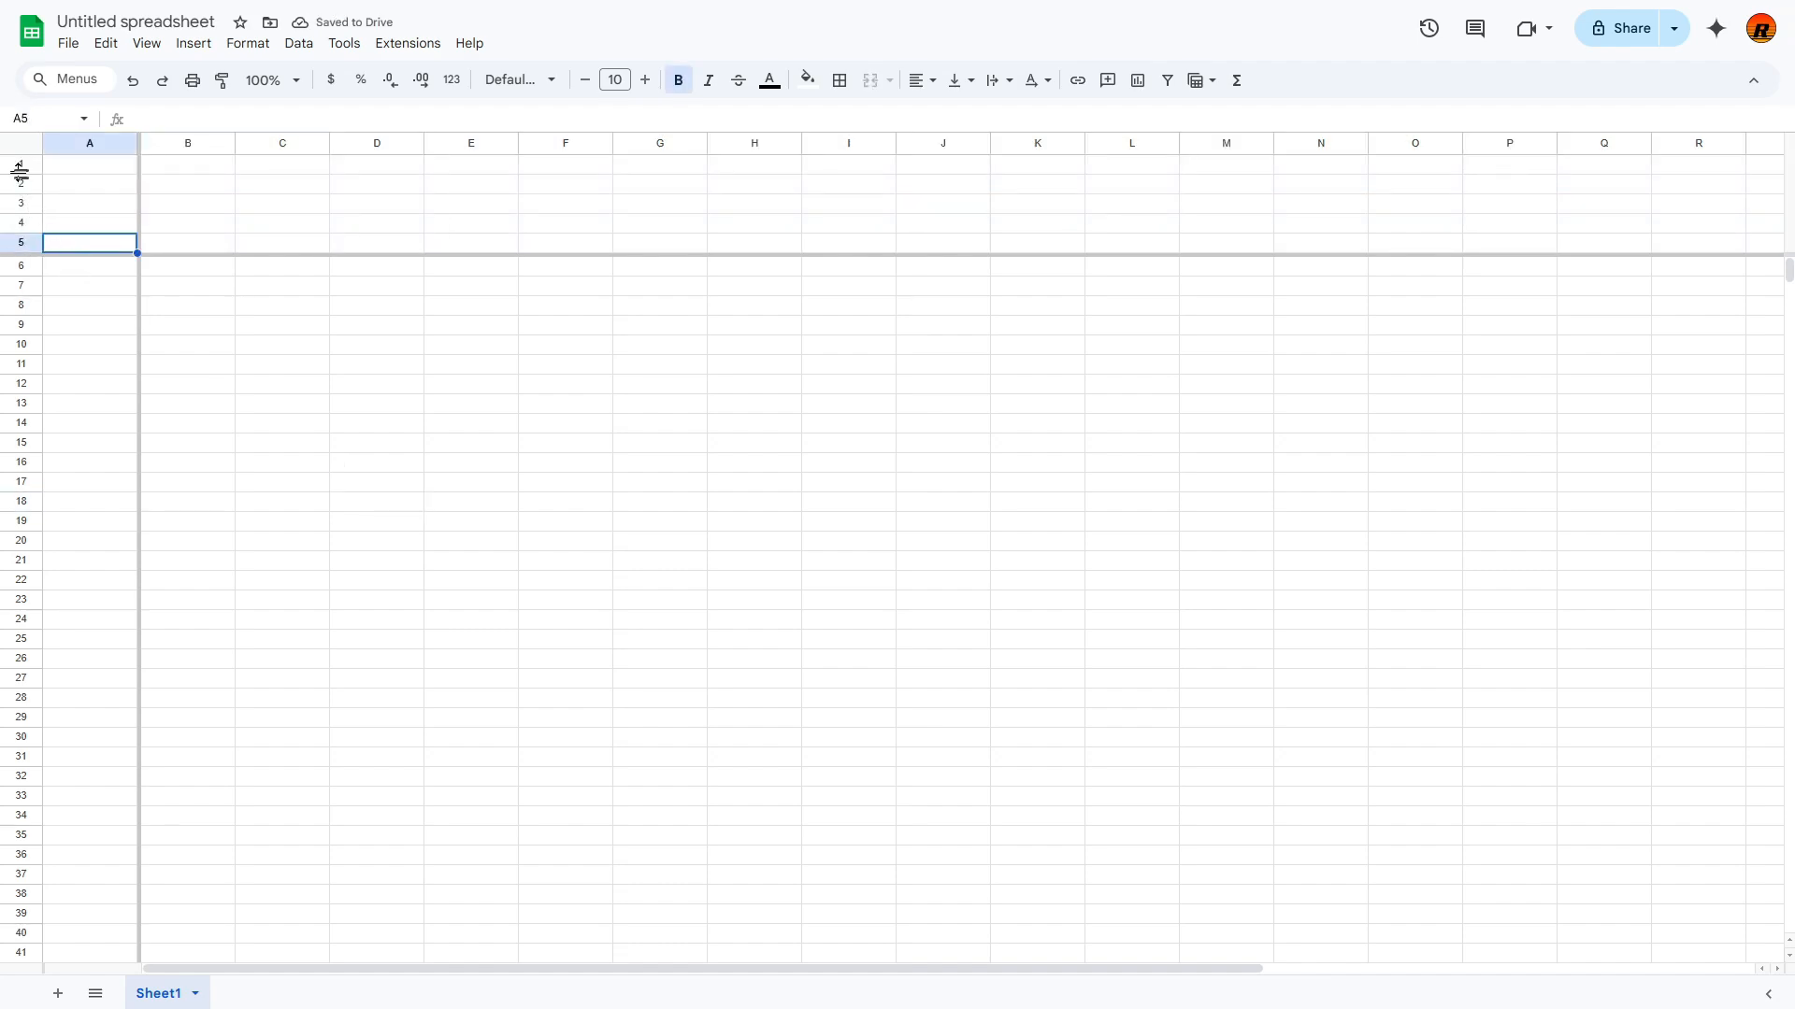
left_click_drag(21, 164, 92, 245)
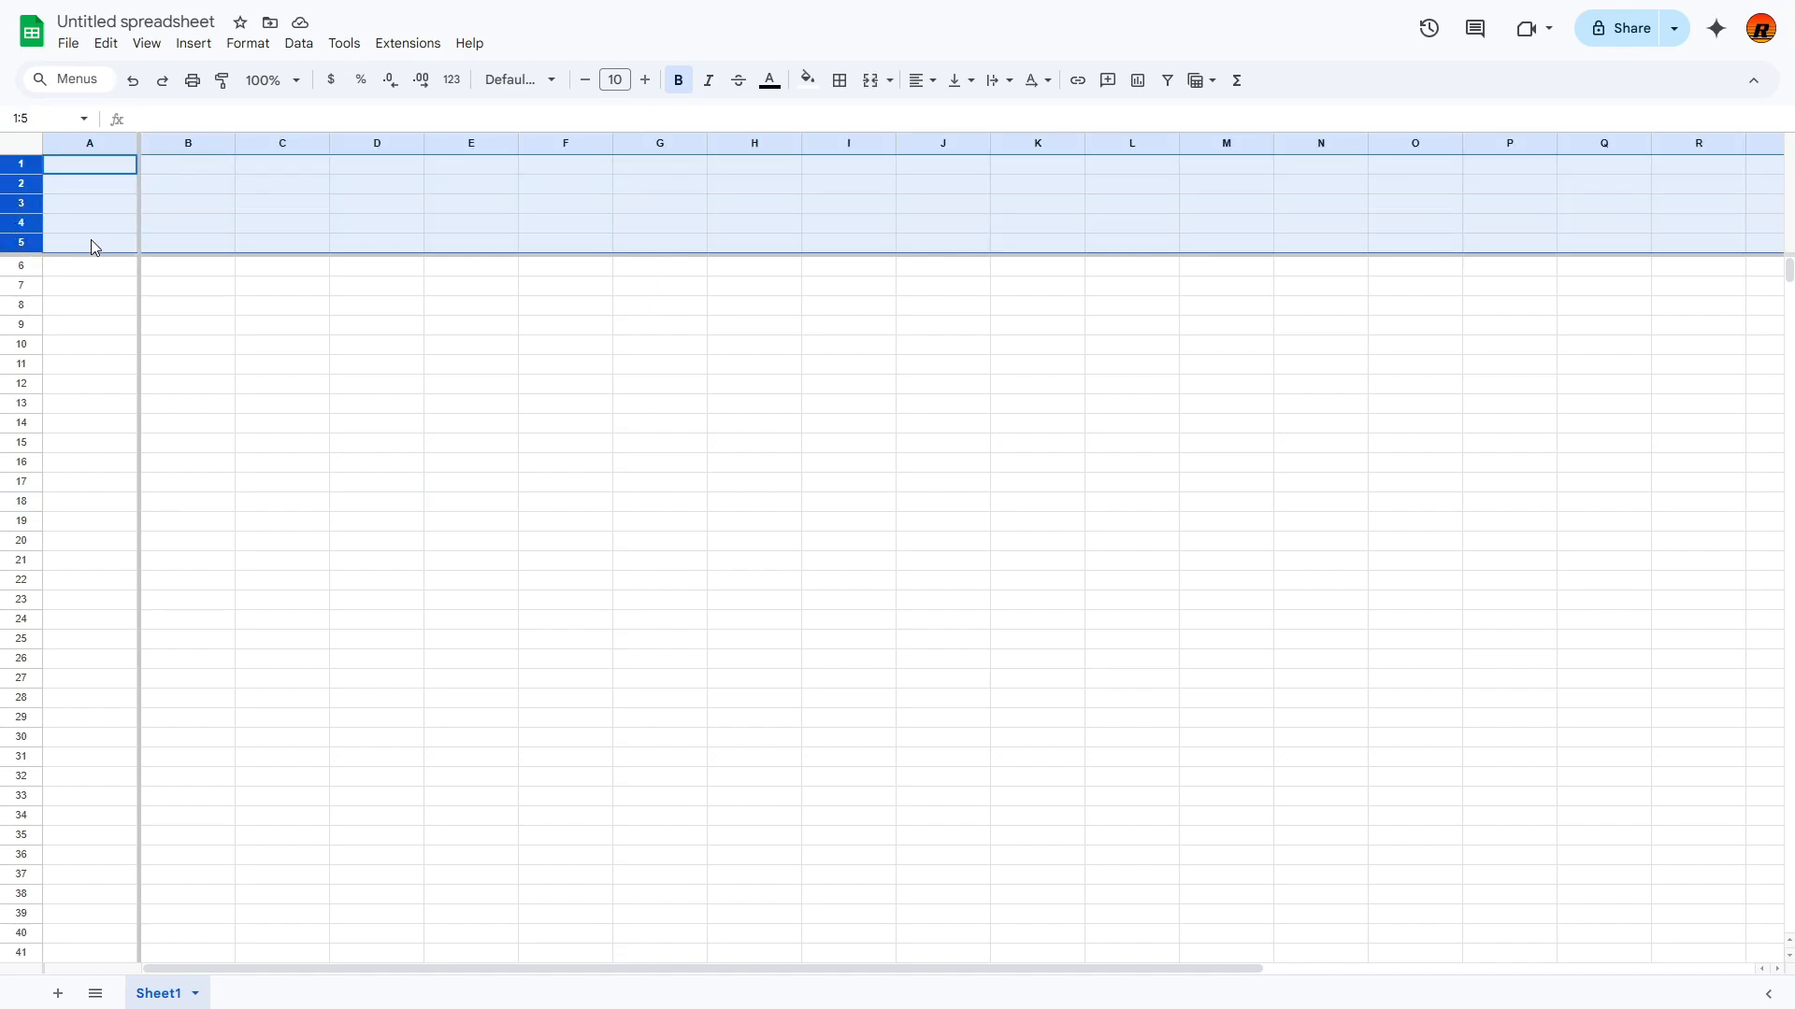
Step: Enter the headers "Coin:" in A5 and "Quantity:" in B5
left_click(91, 243)
type("Coin:")
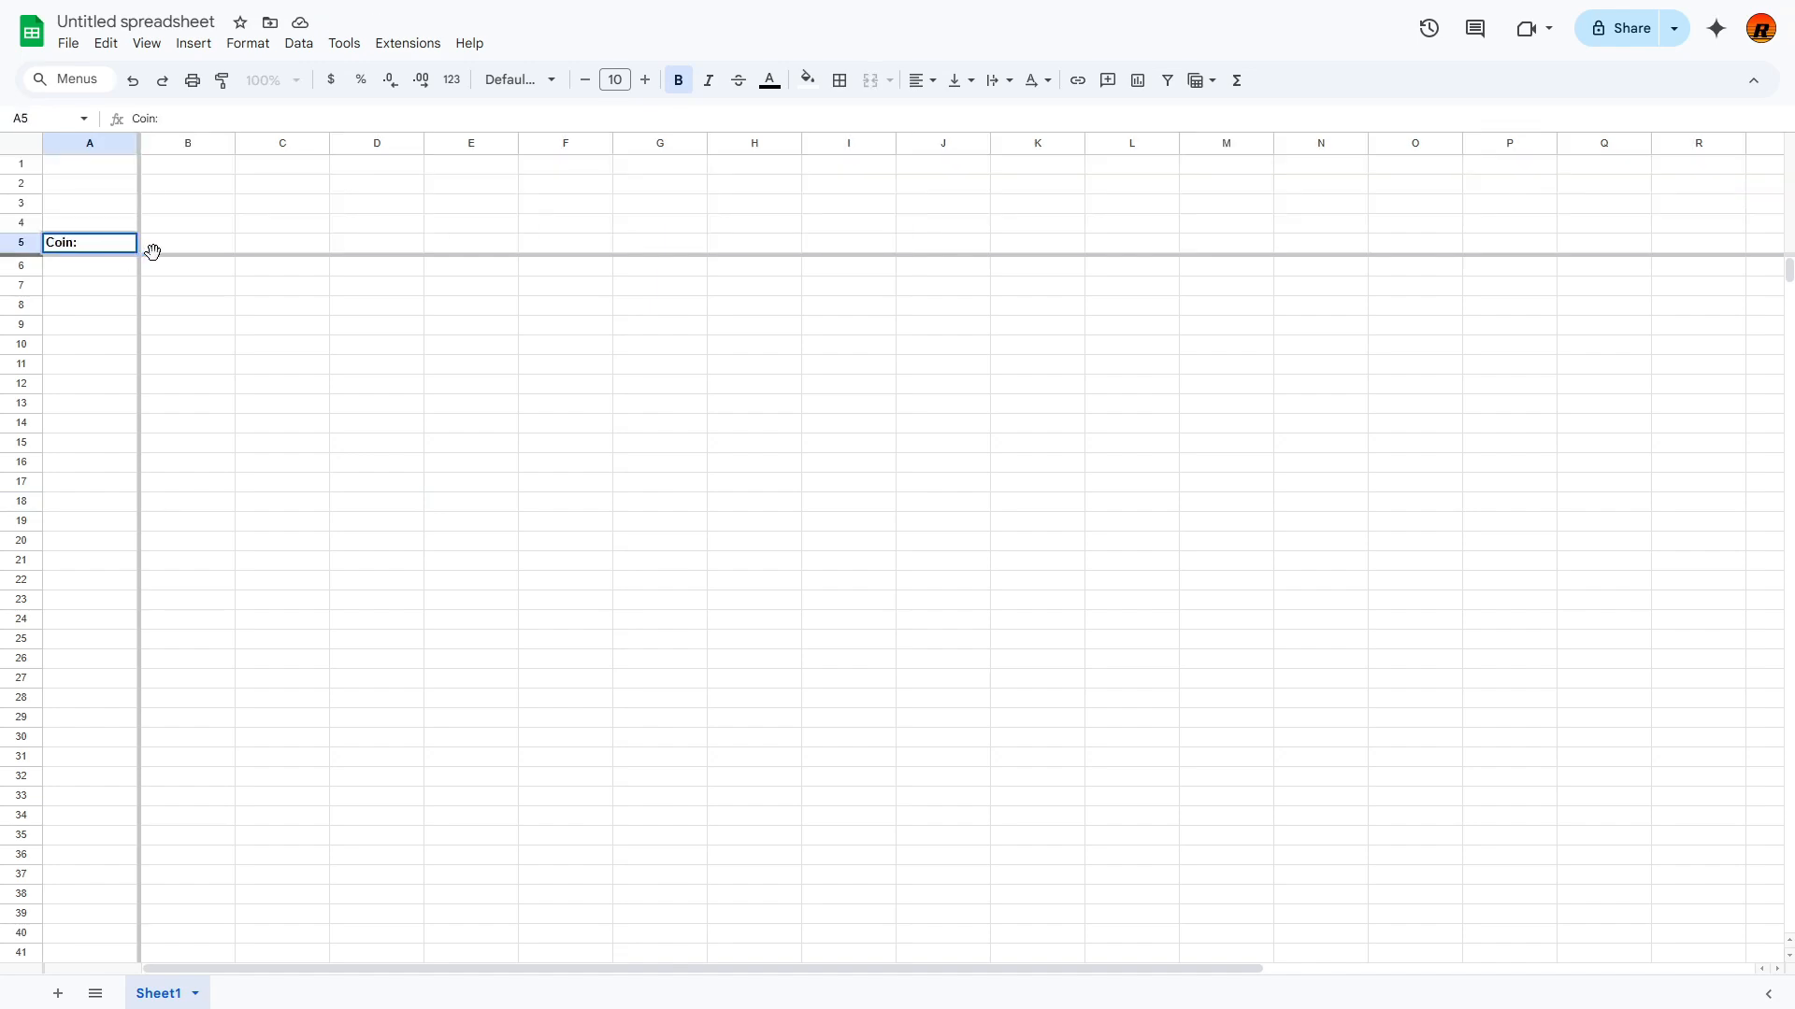
key("Tab")
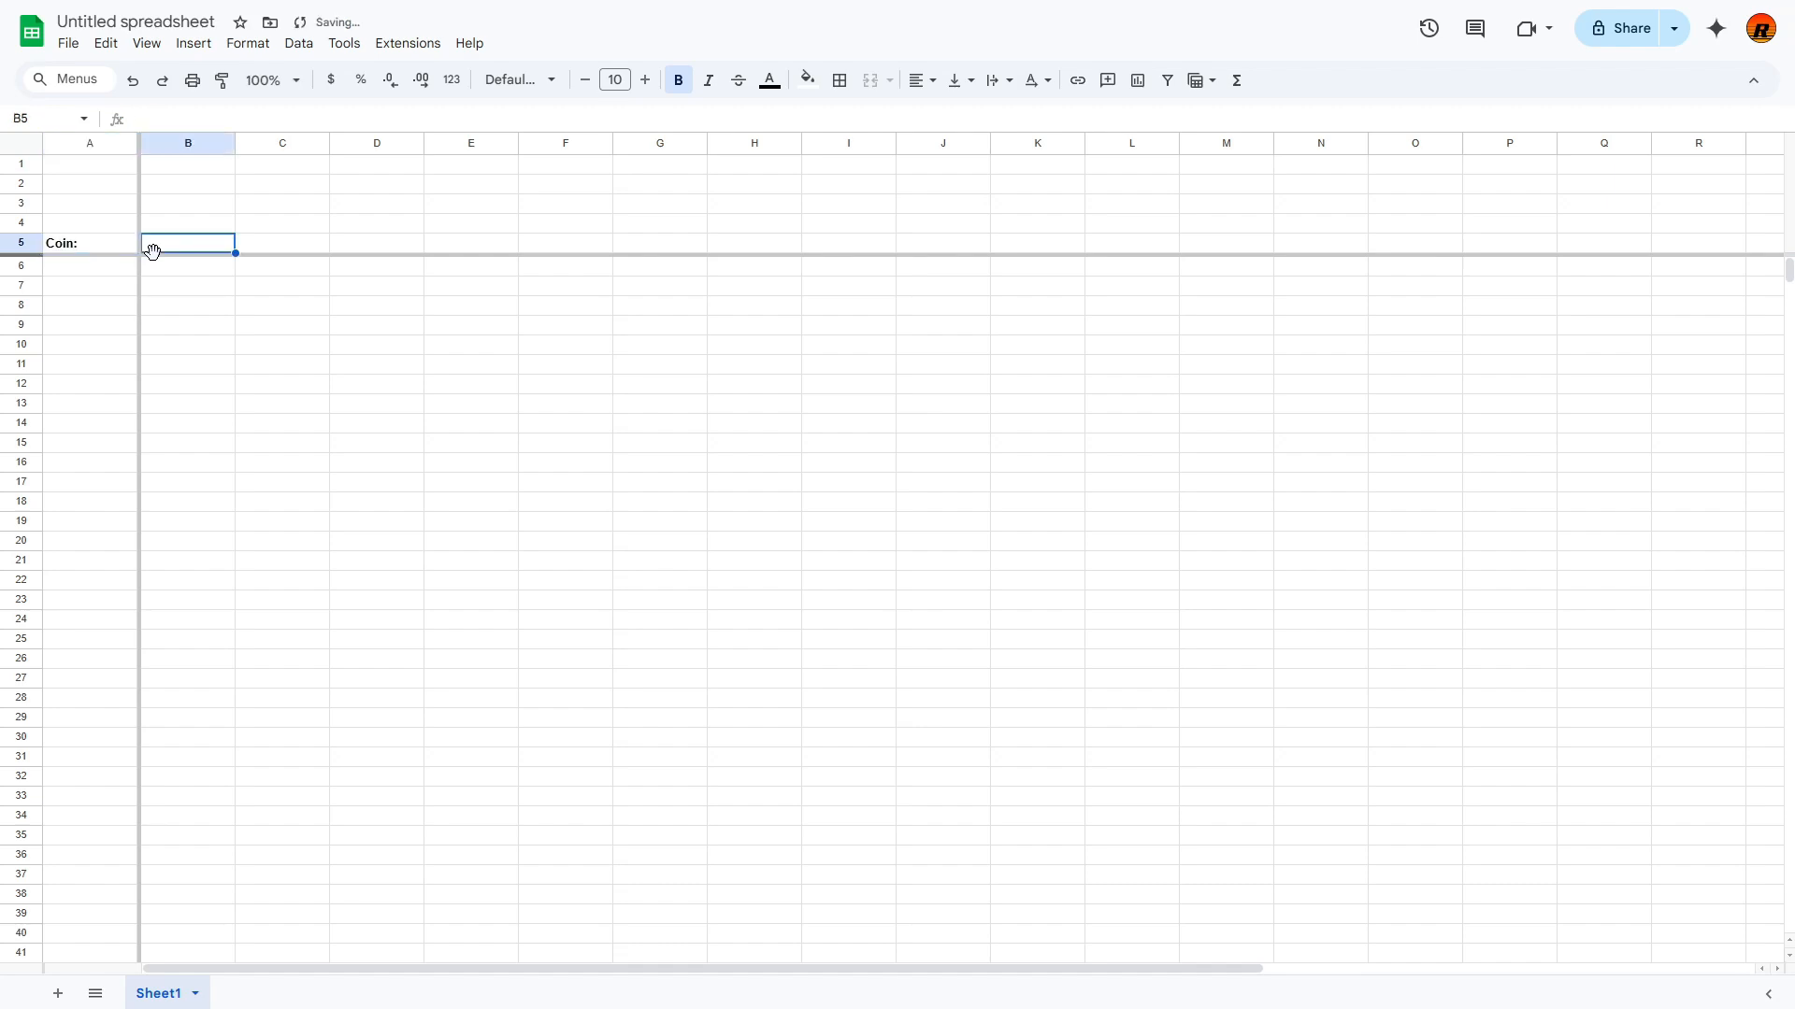
type("Quantit")
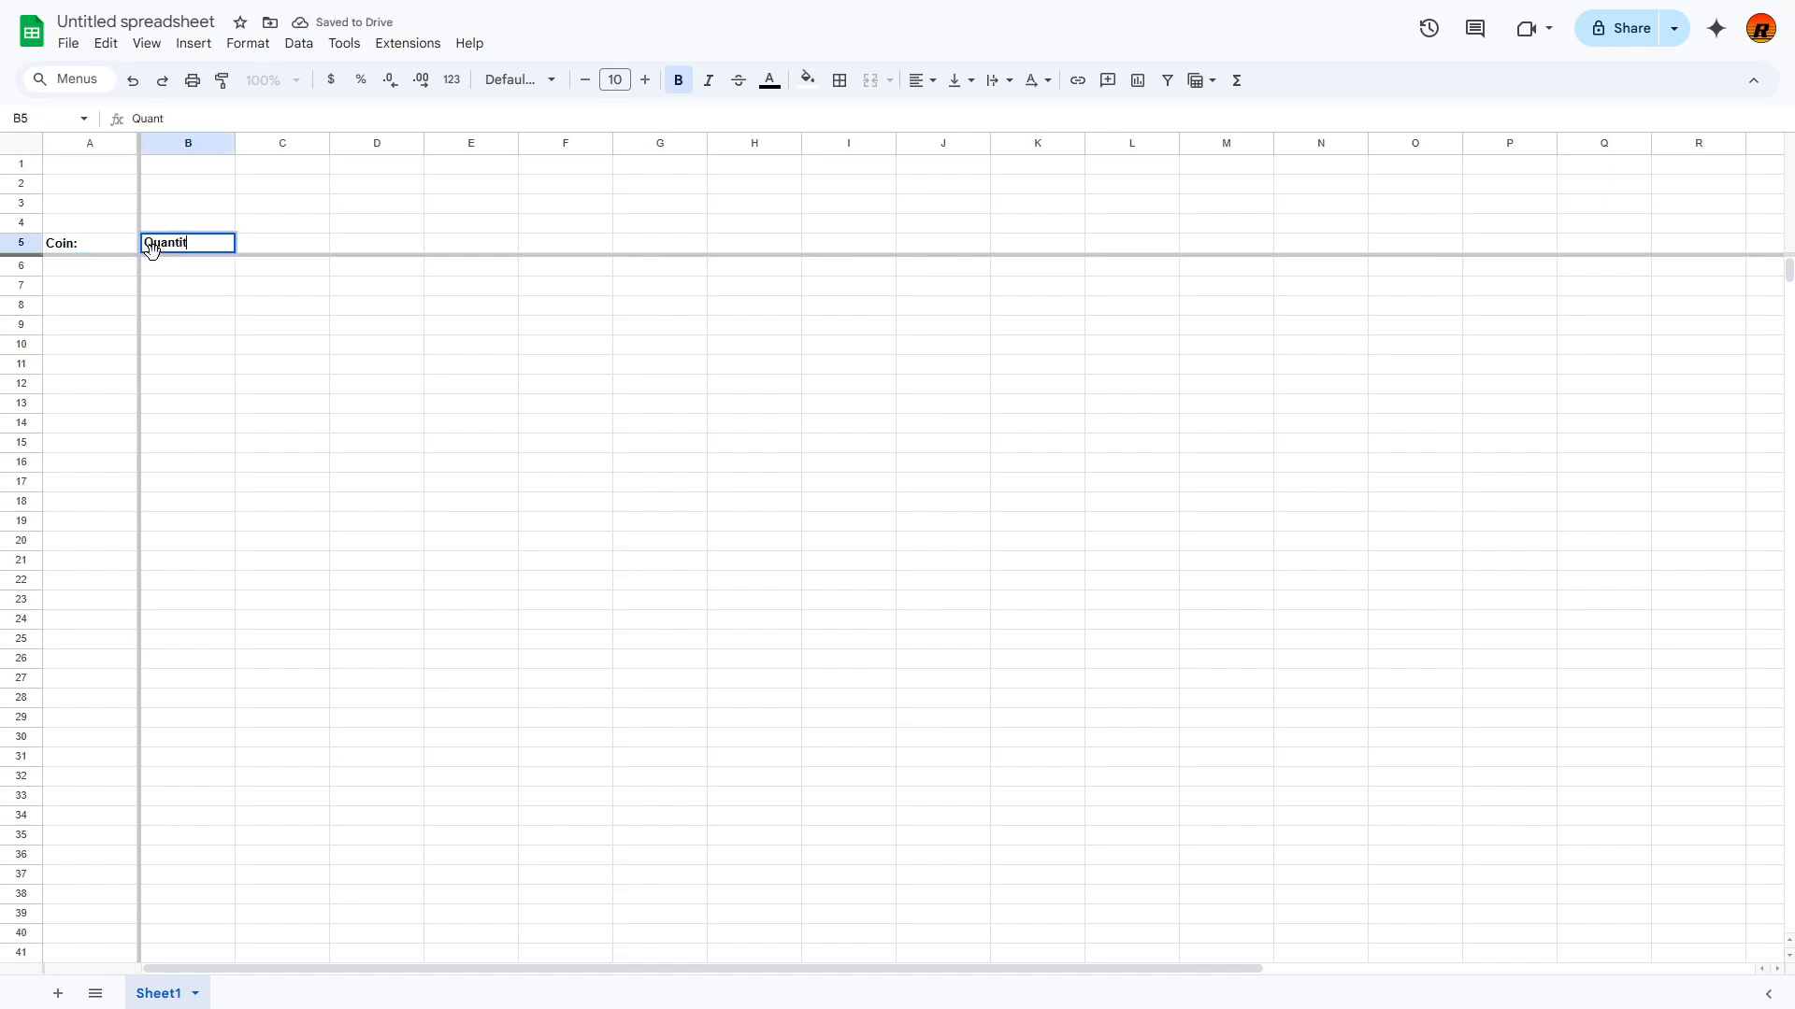
type("y:")
key("Tab")
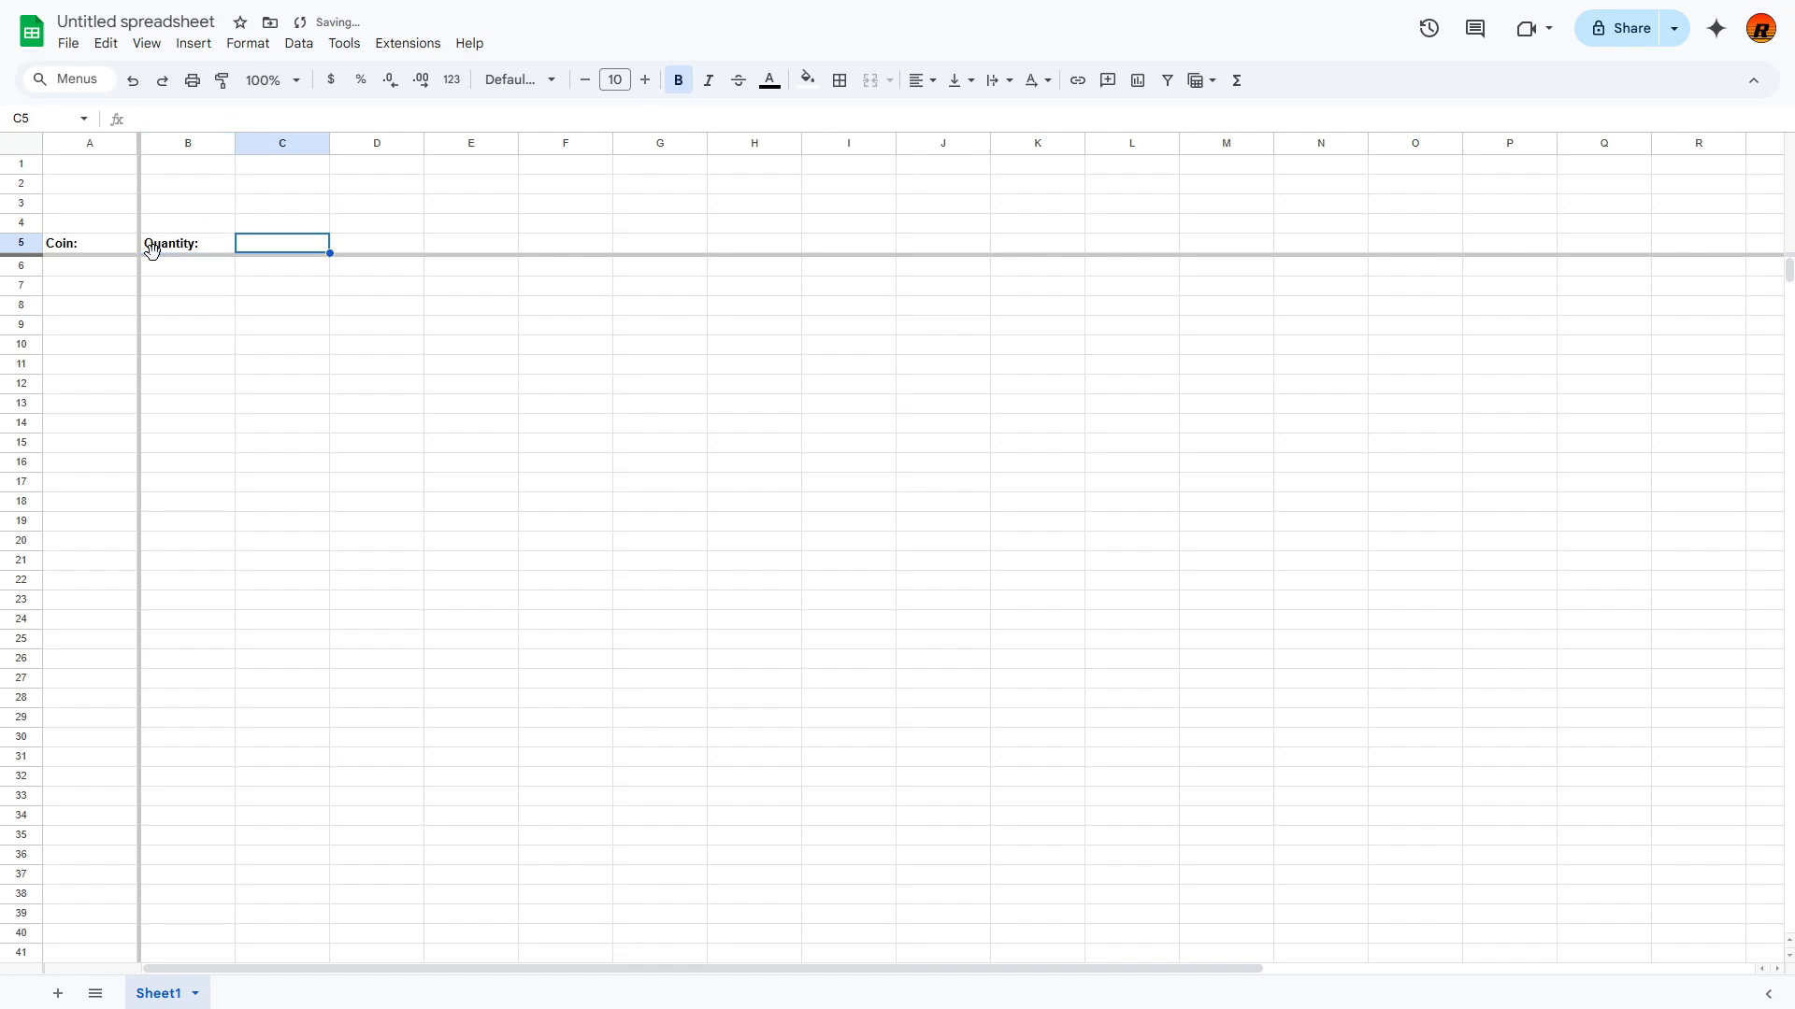
Step: Enter the header "AVG Purchased Price" in C5
type("AVG")
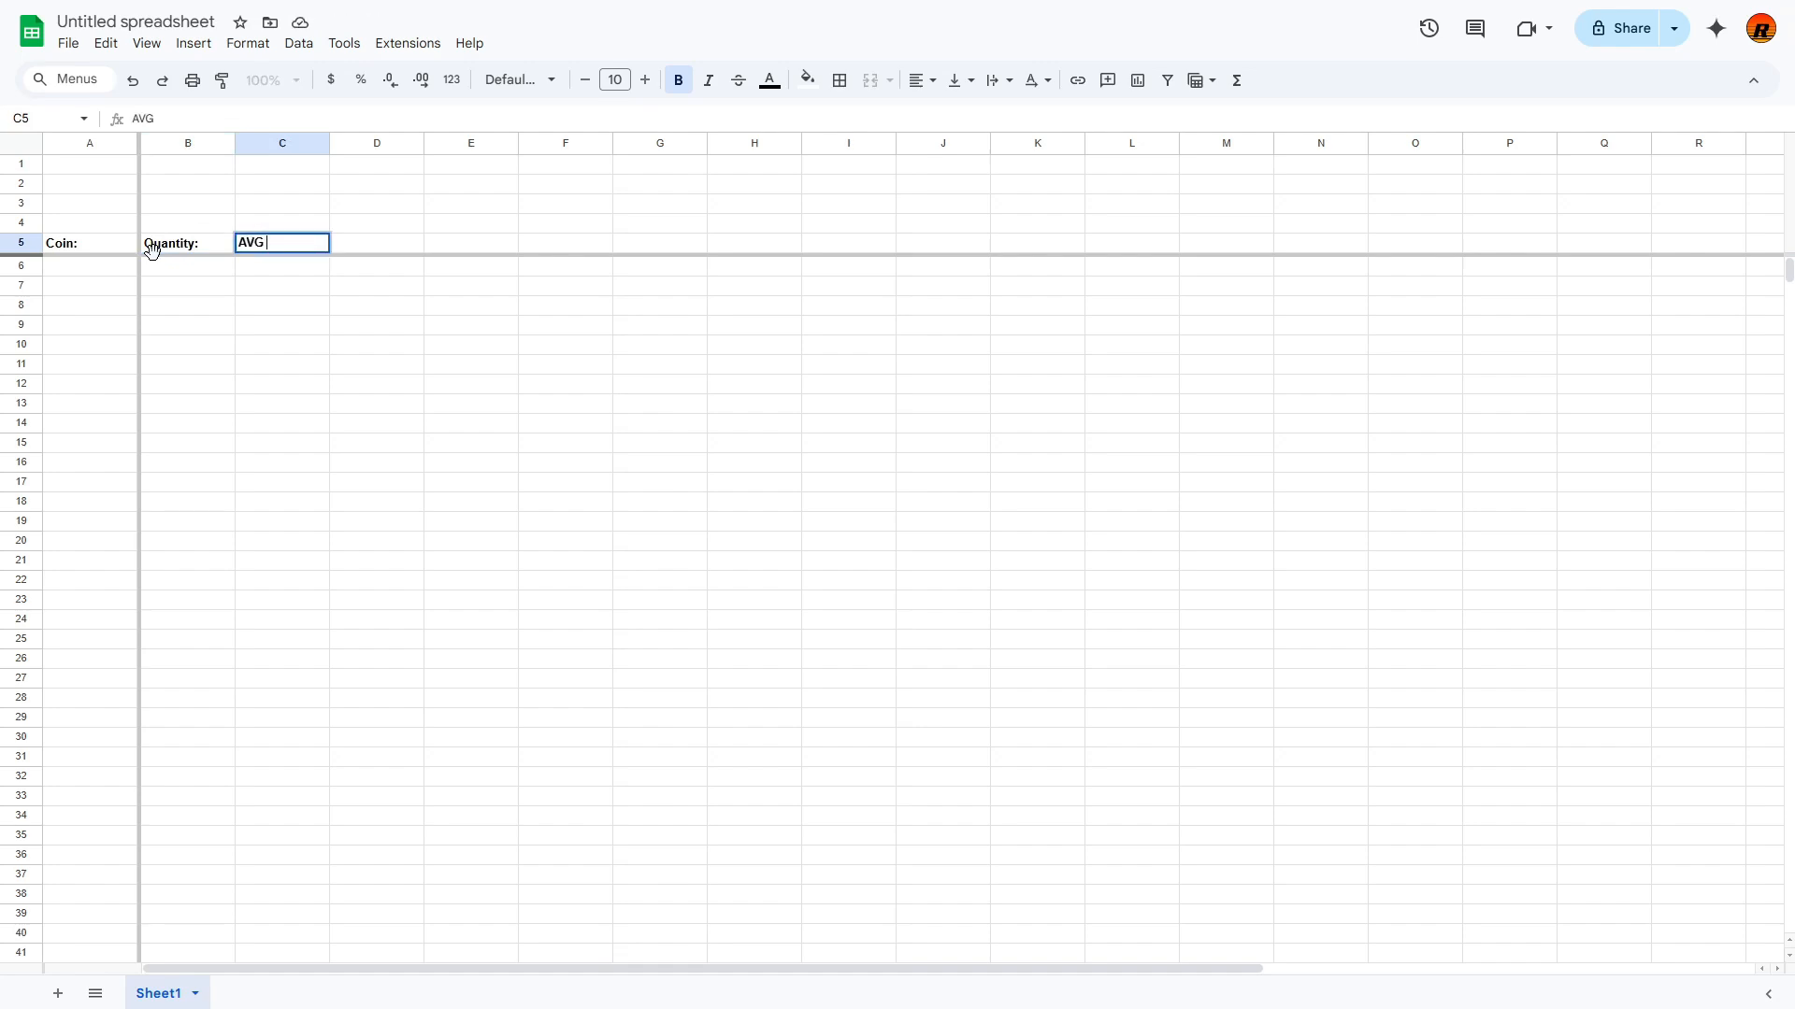
type(" PUR")
key("BackSpace")
key("BackSpace")
type("urchased")
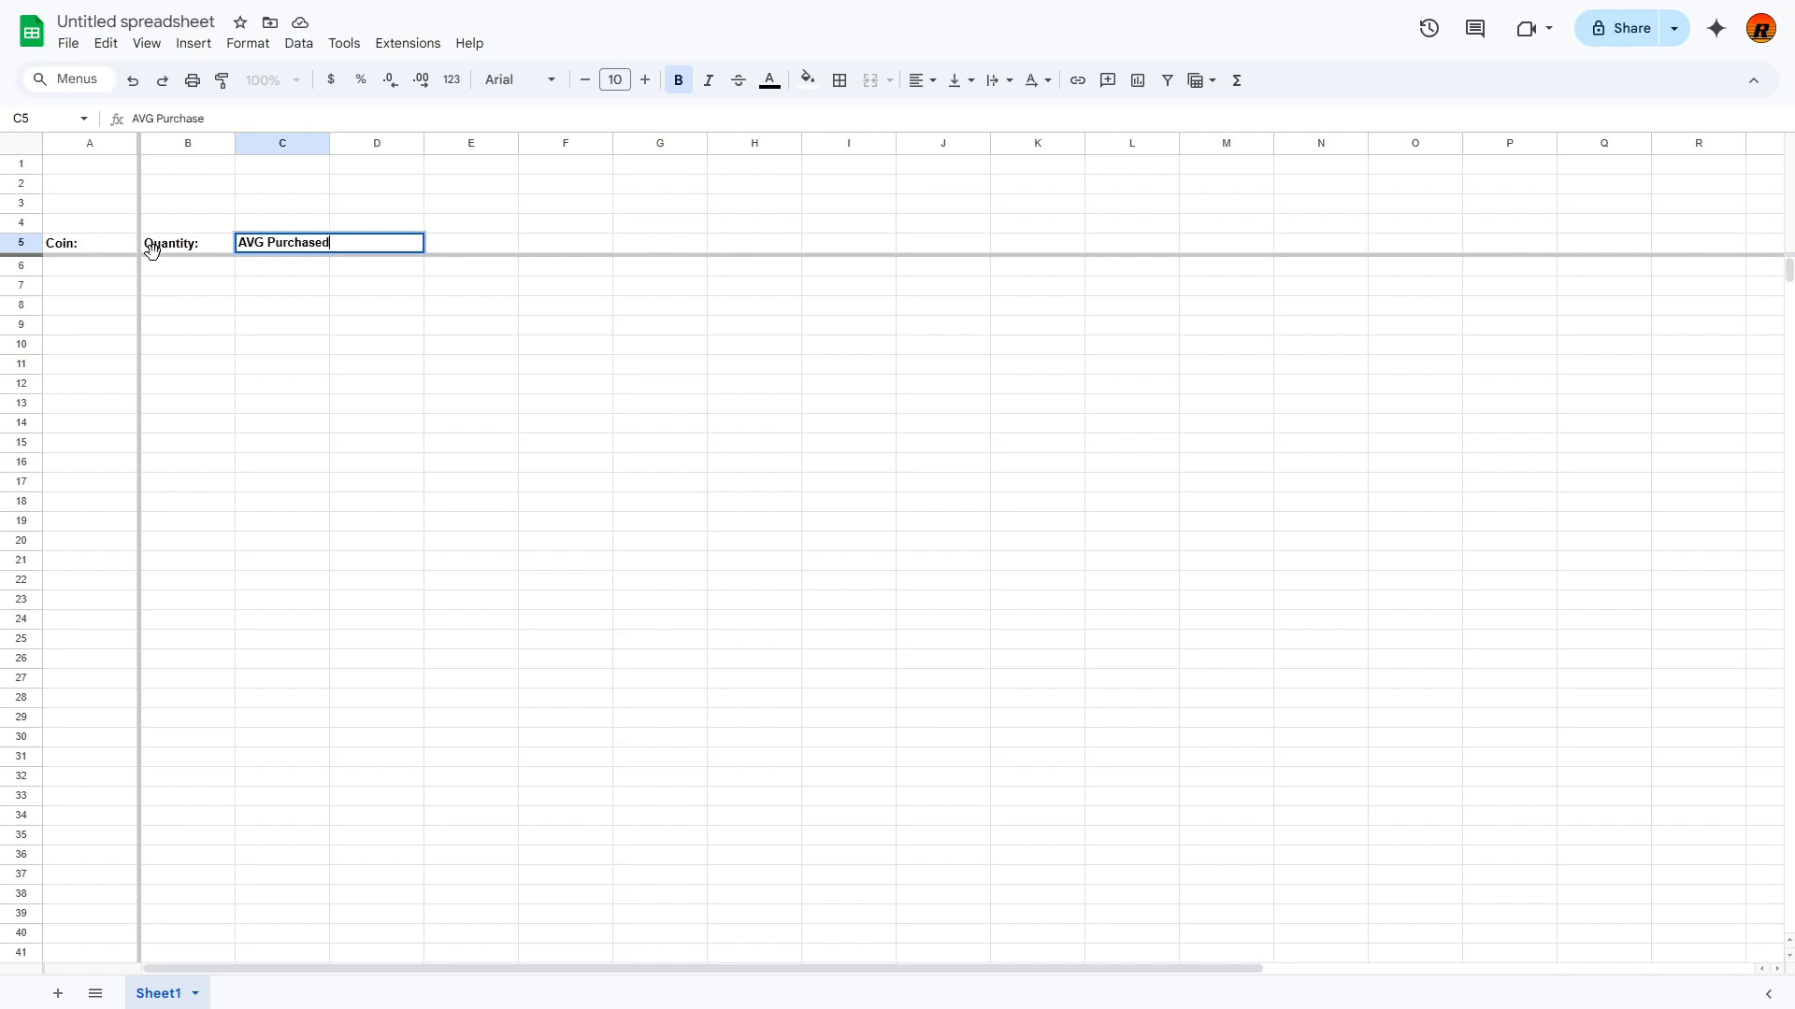
type(" Price")
key("Return")
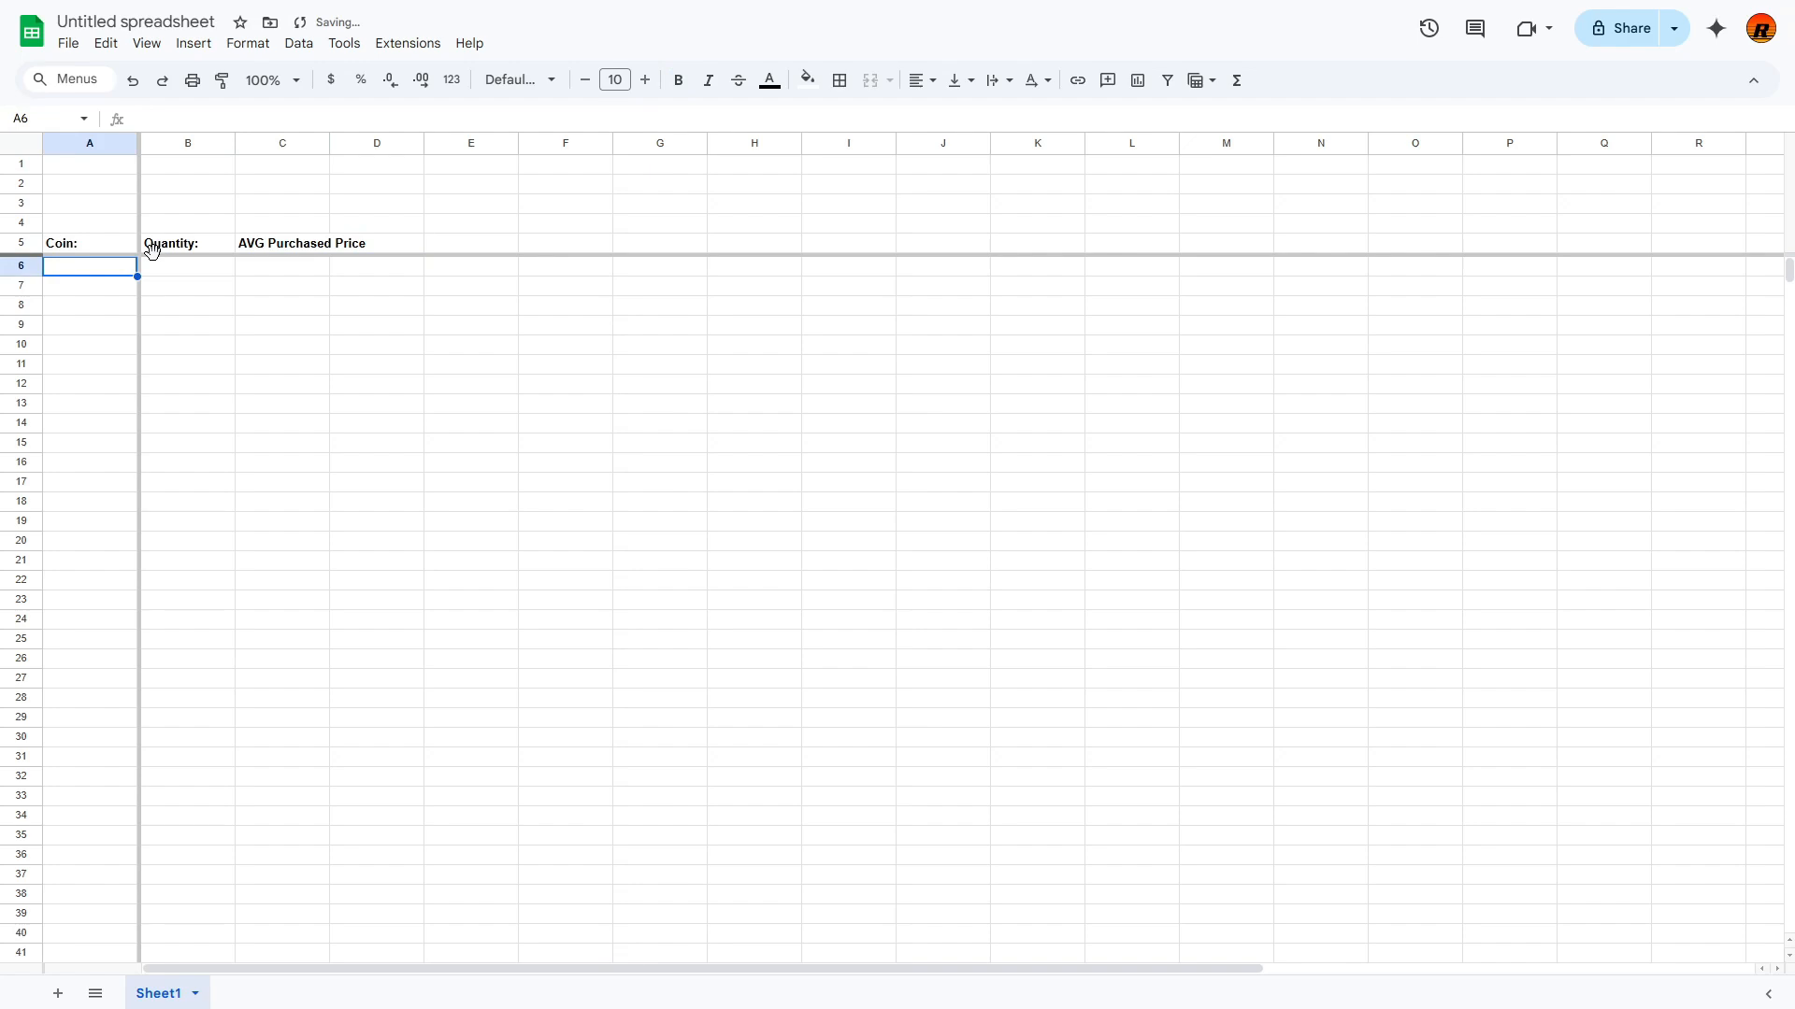
Step: Center the header row 5 vertically and horizontally, and turn on text wrapping for it
left_click(9, 243)
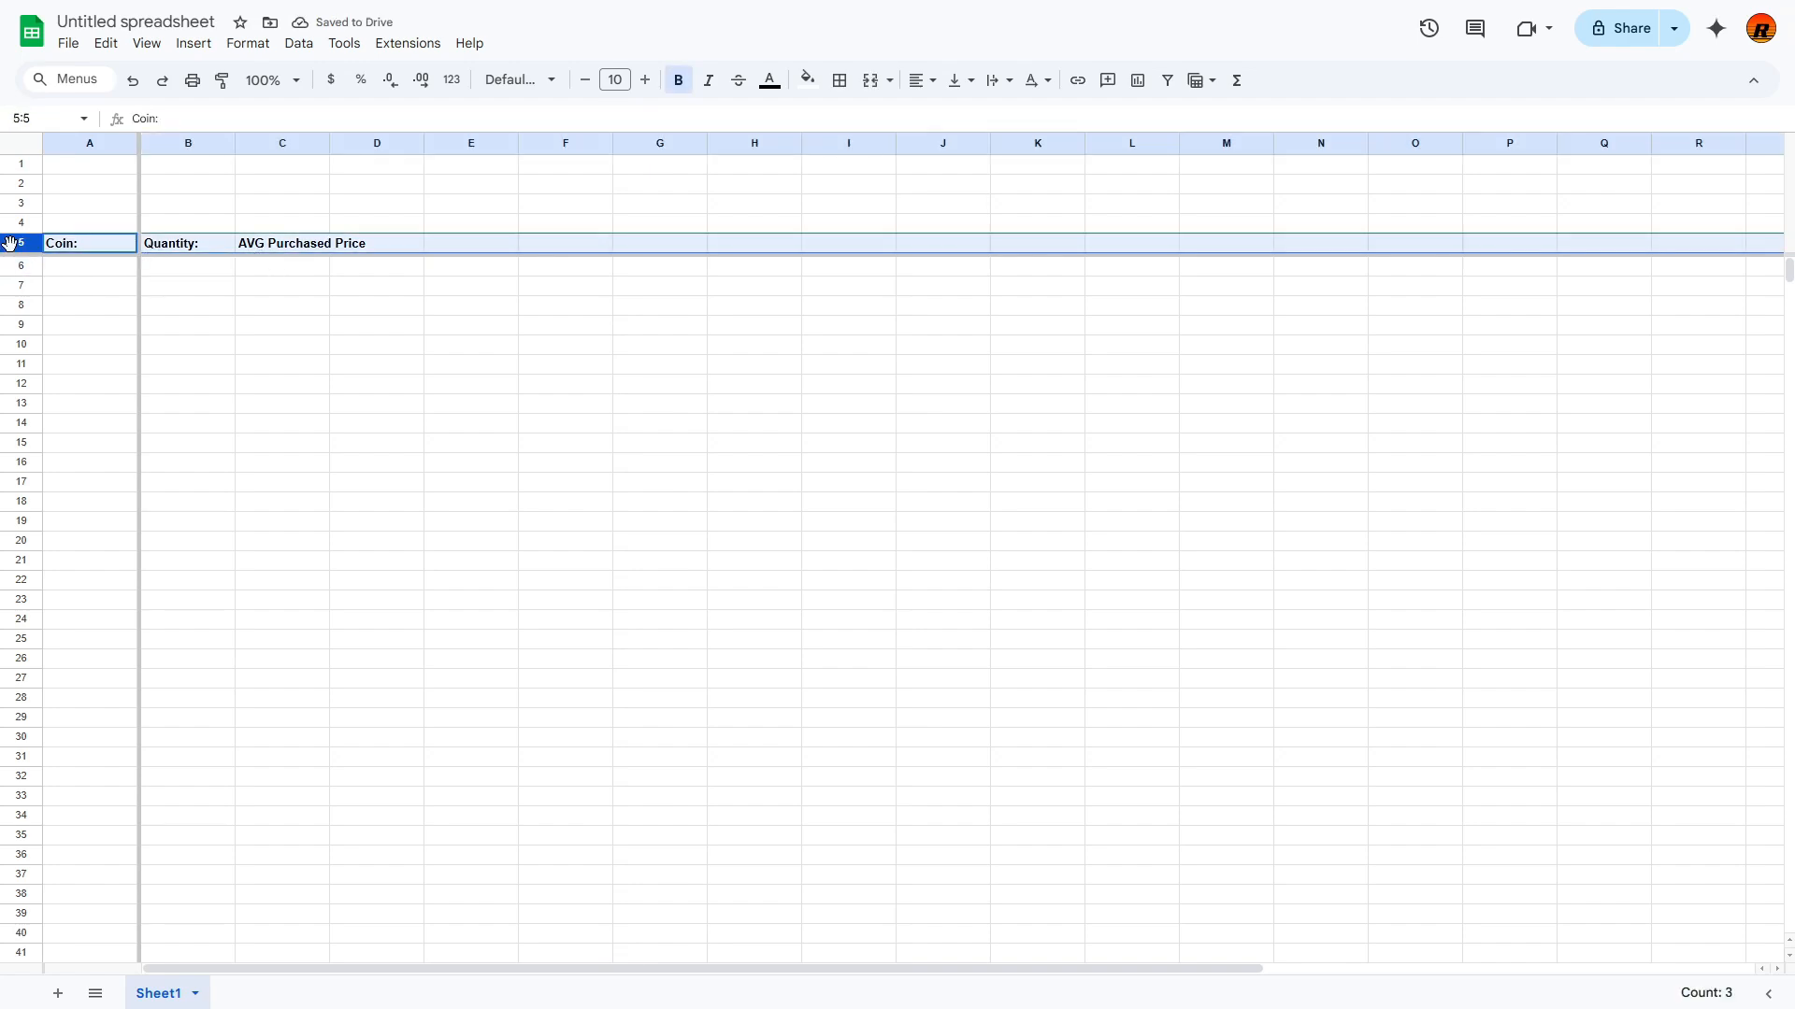
left_click(952, 86)
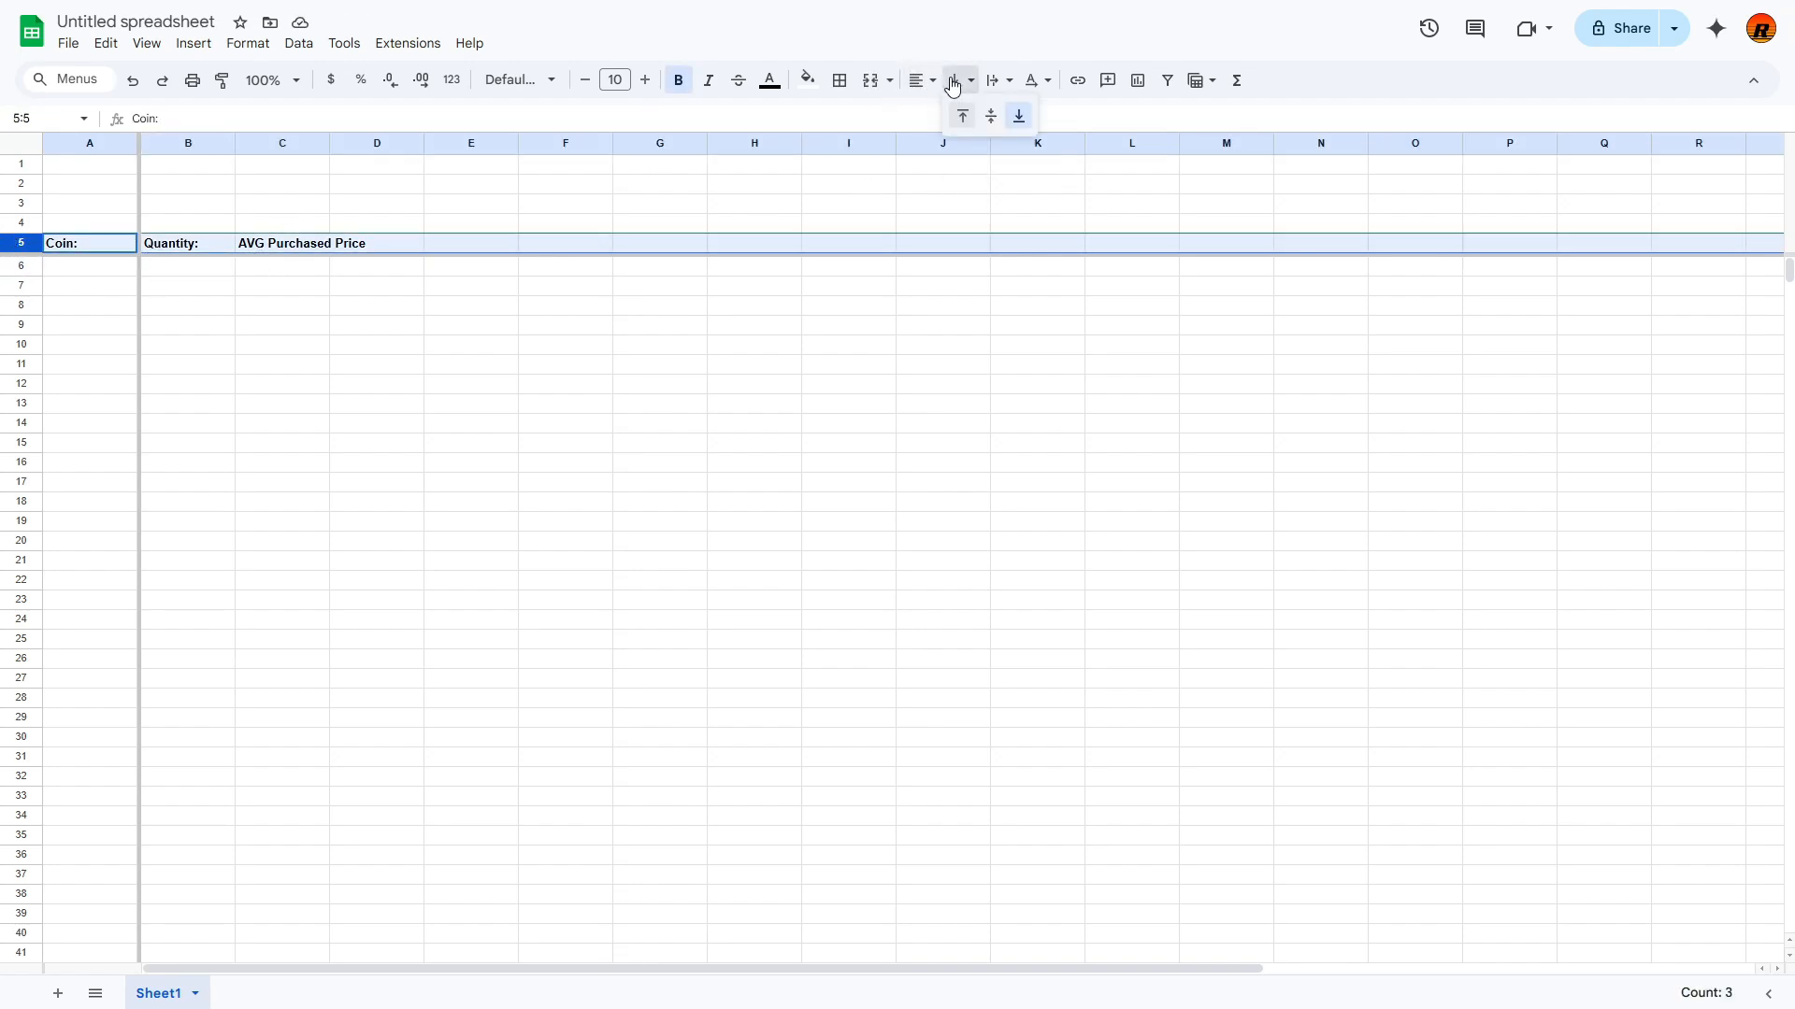
left_click(992, 119)
left_click(928, 84)
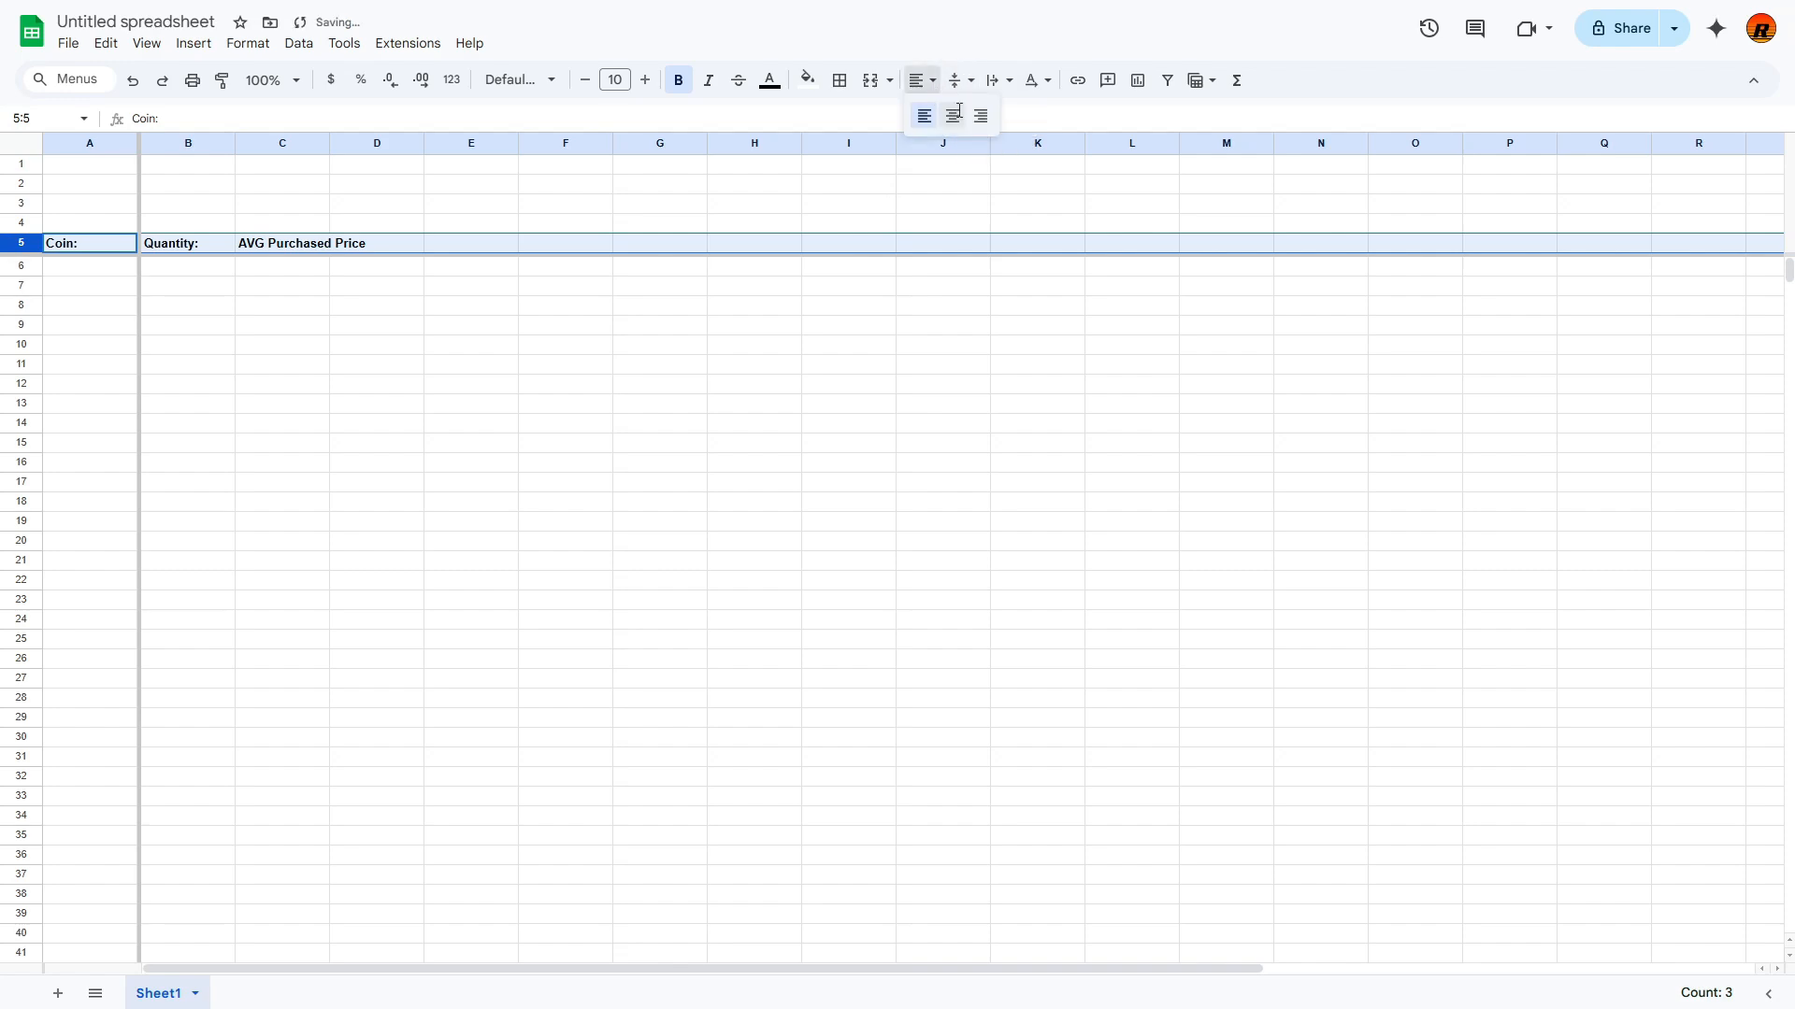
left_click(955, 115)
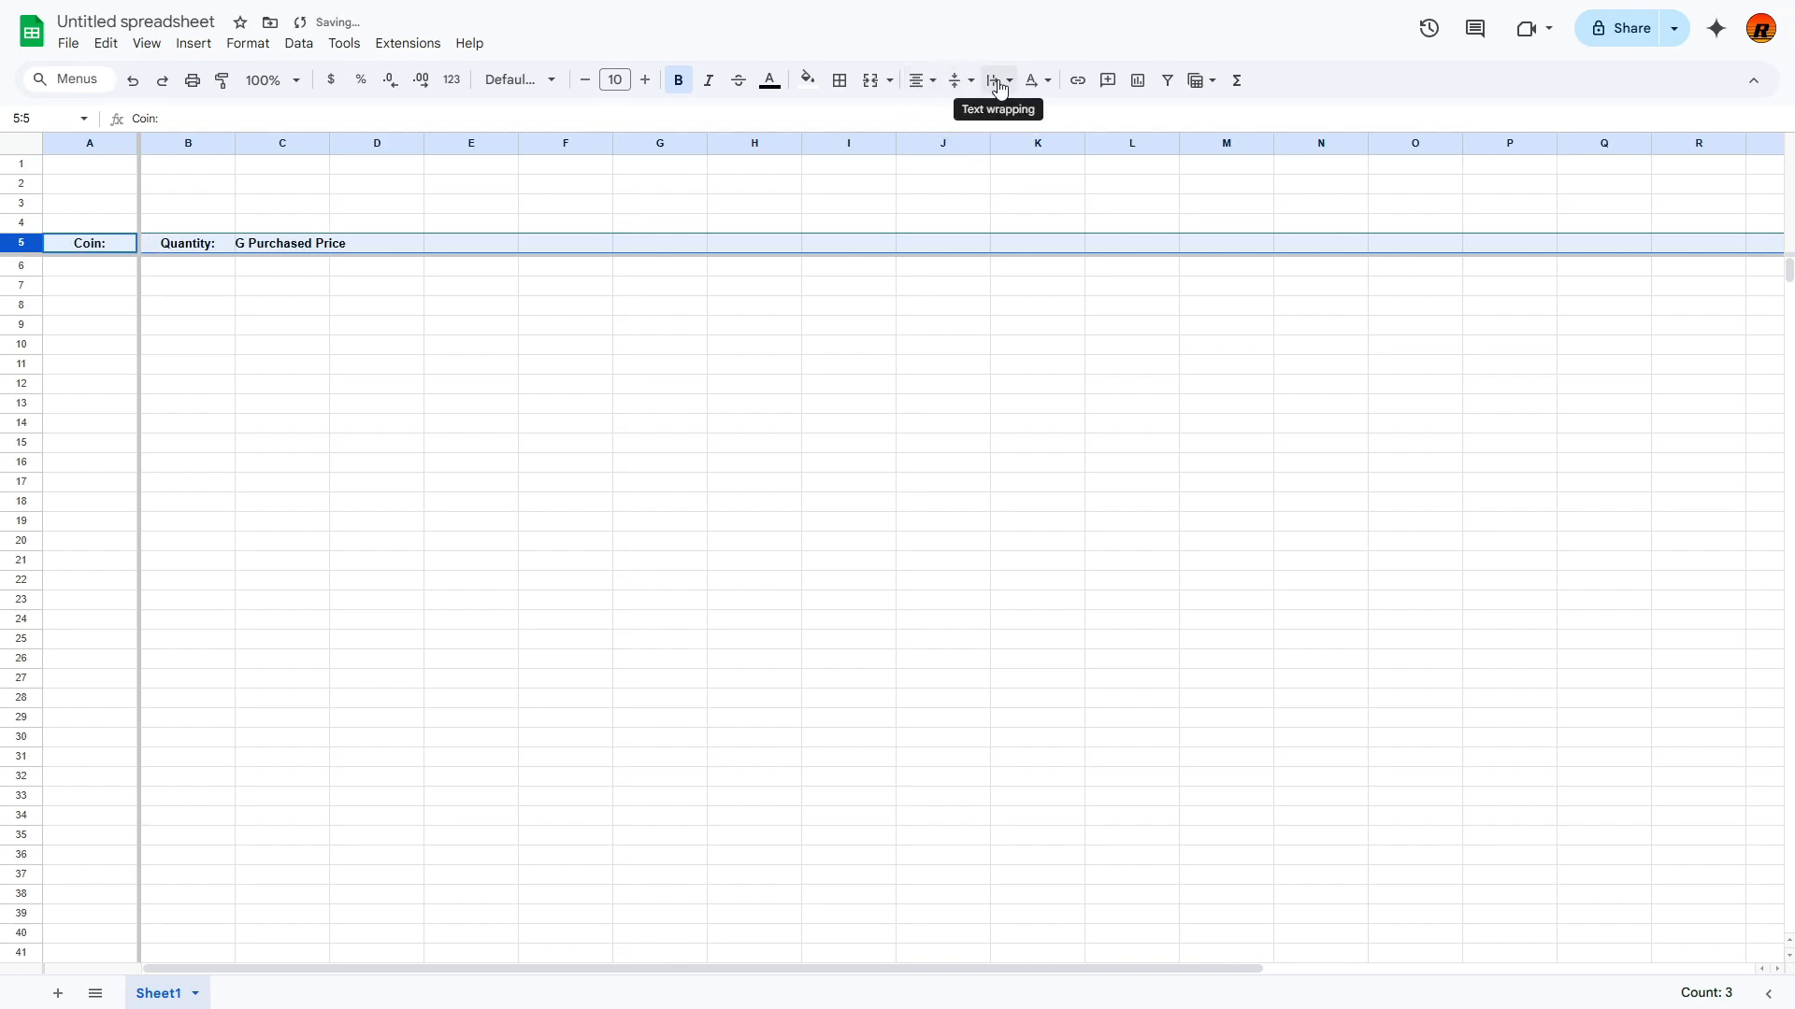
left_click(999, 80)
left_click(1029, 116)
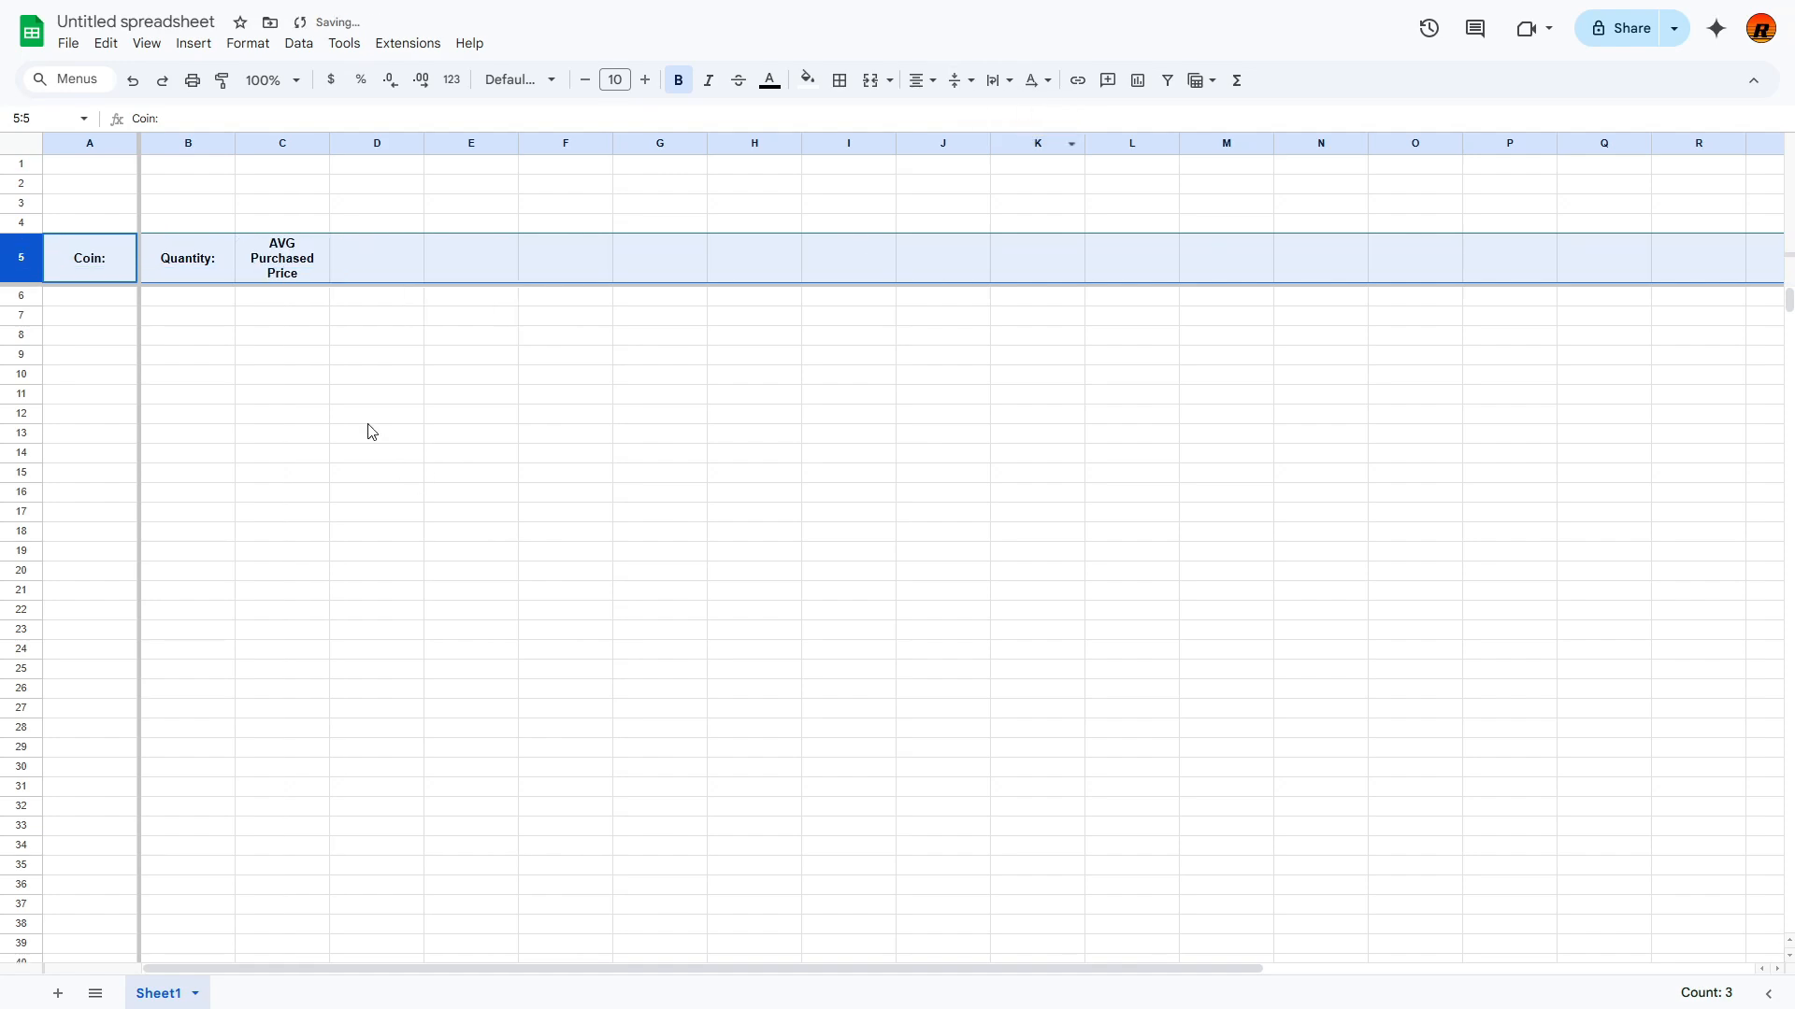
Step: Widen column C slightly and add a colon to its header so it reads "AVG Purchased Price:"
left_click_drag(330, 143, 343, 143)
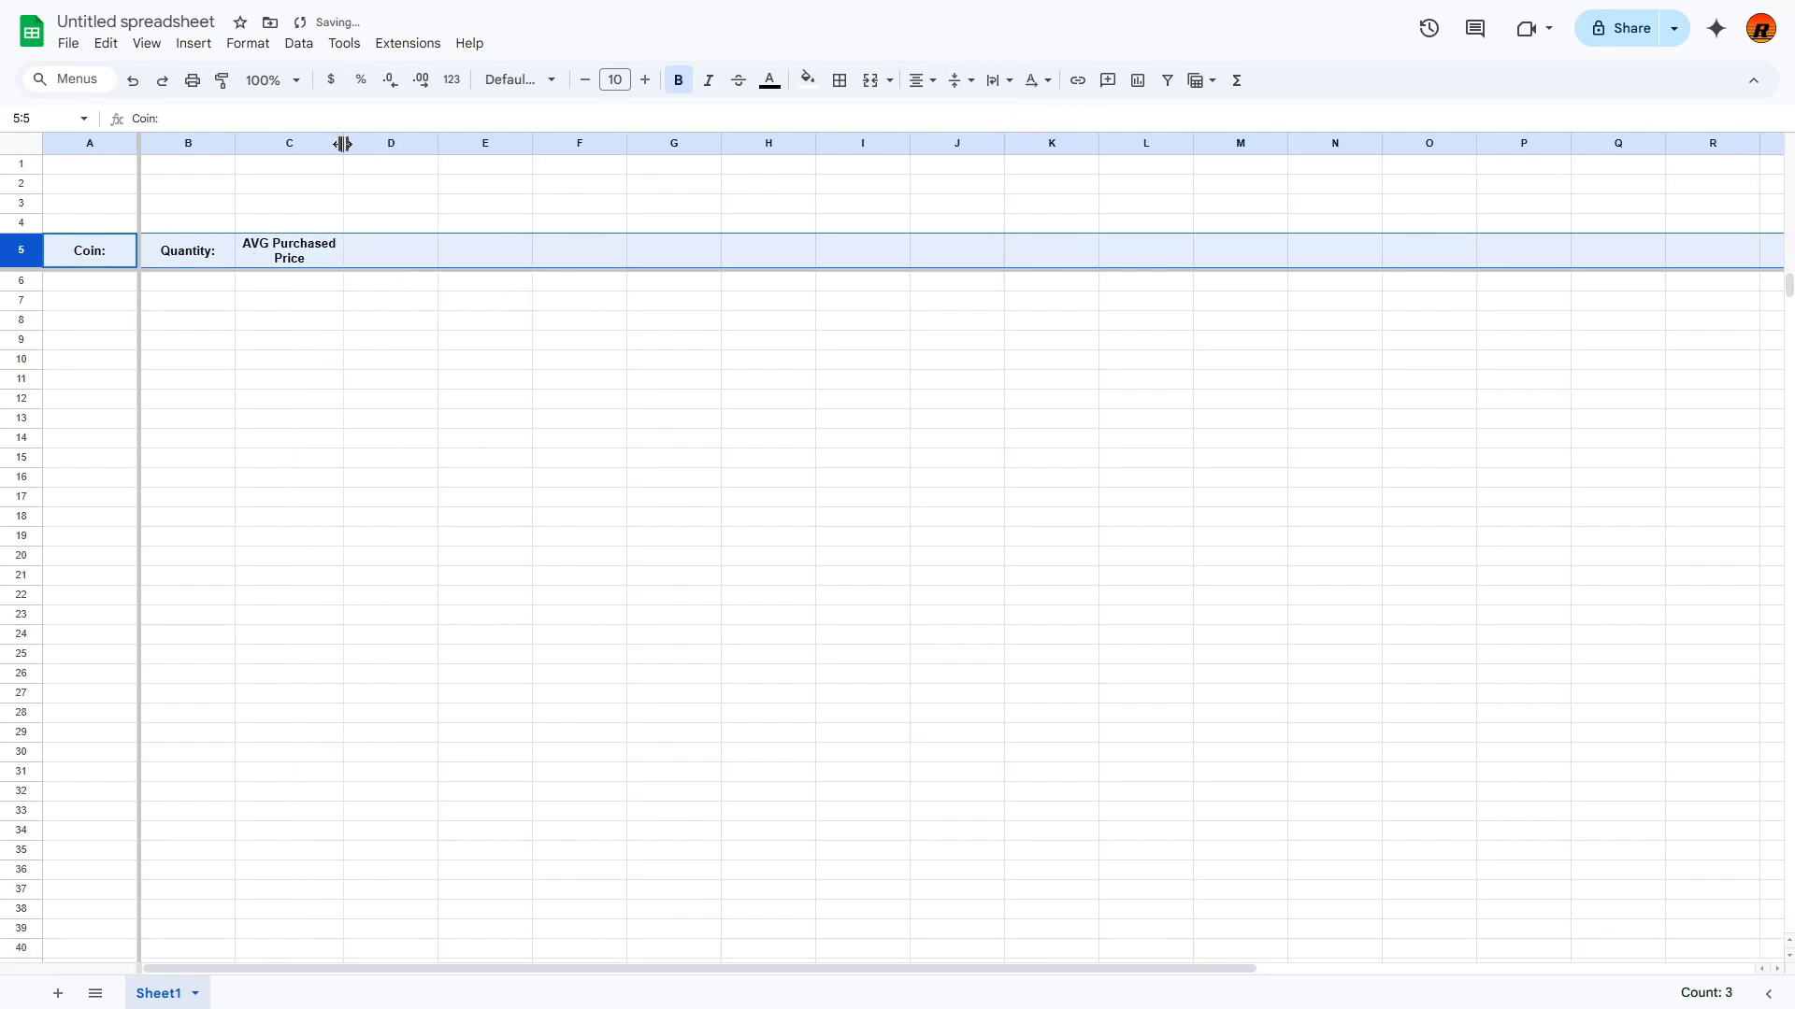
double_click(333, 268)
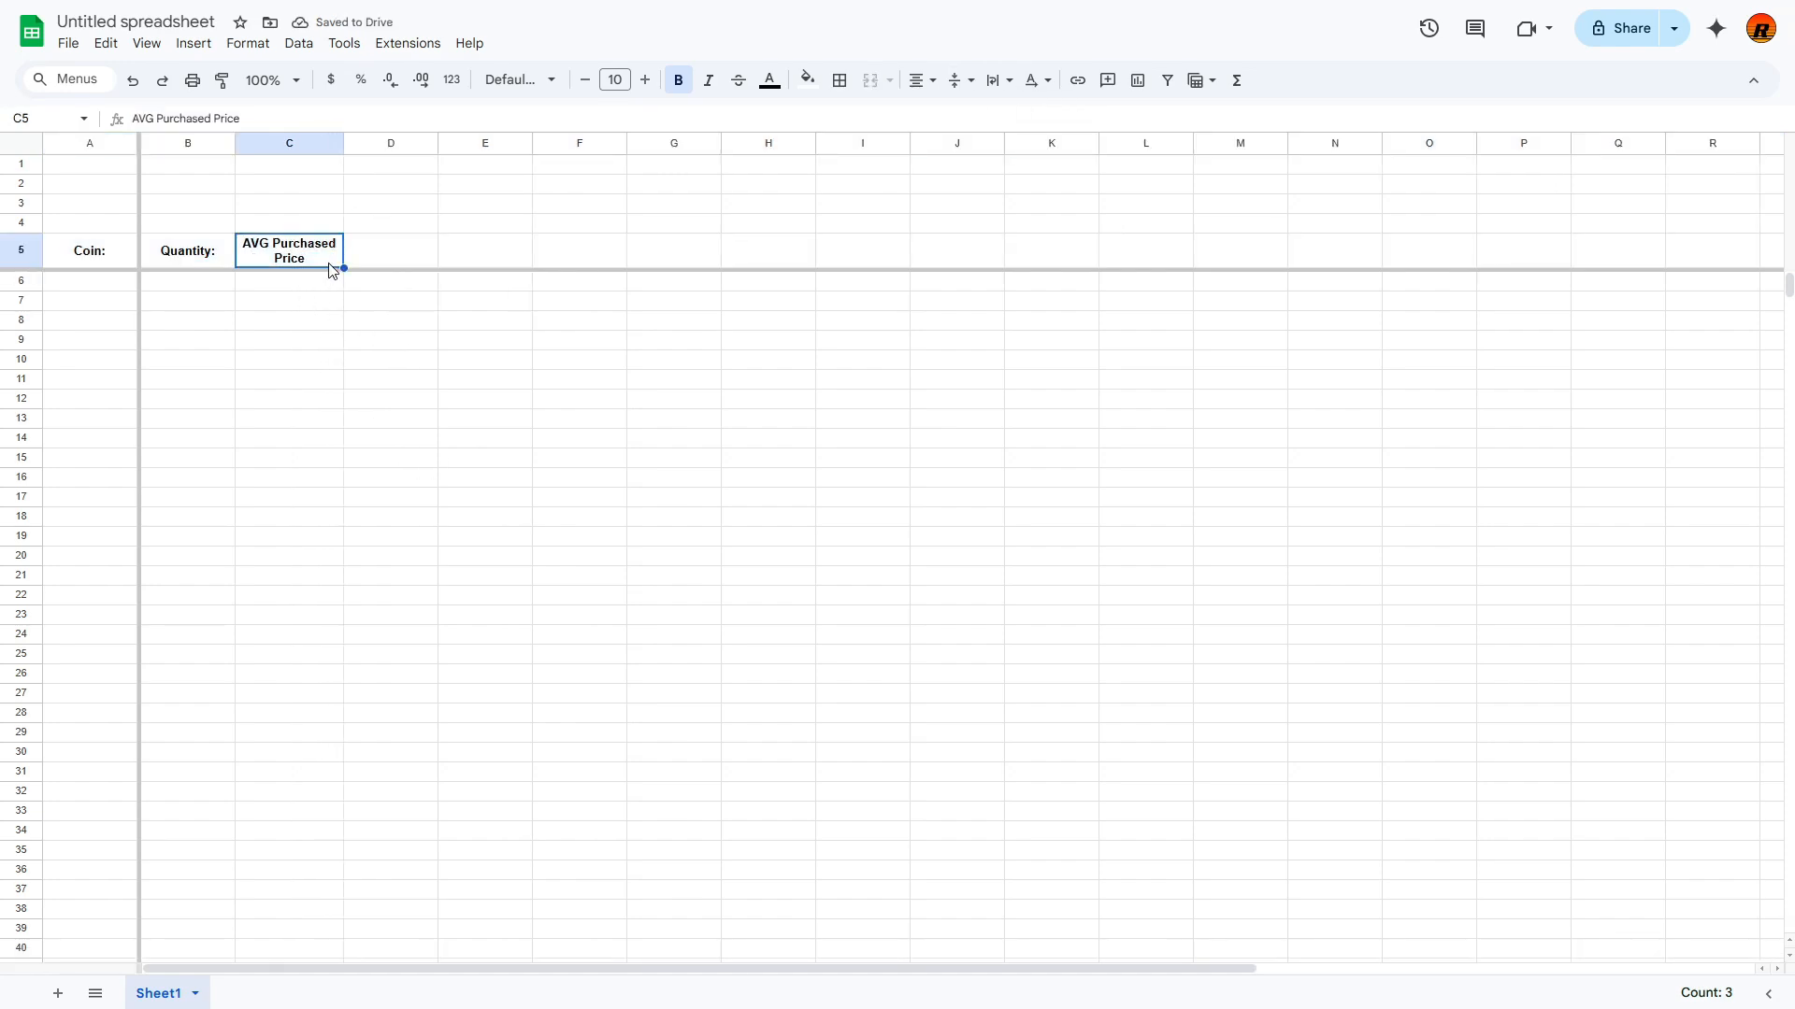
type(":")
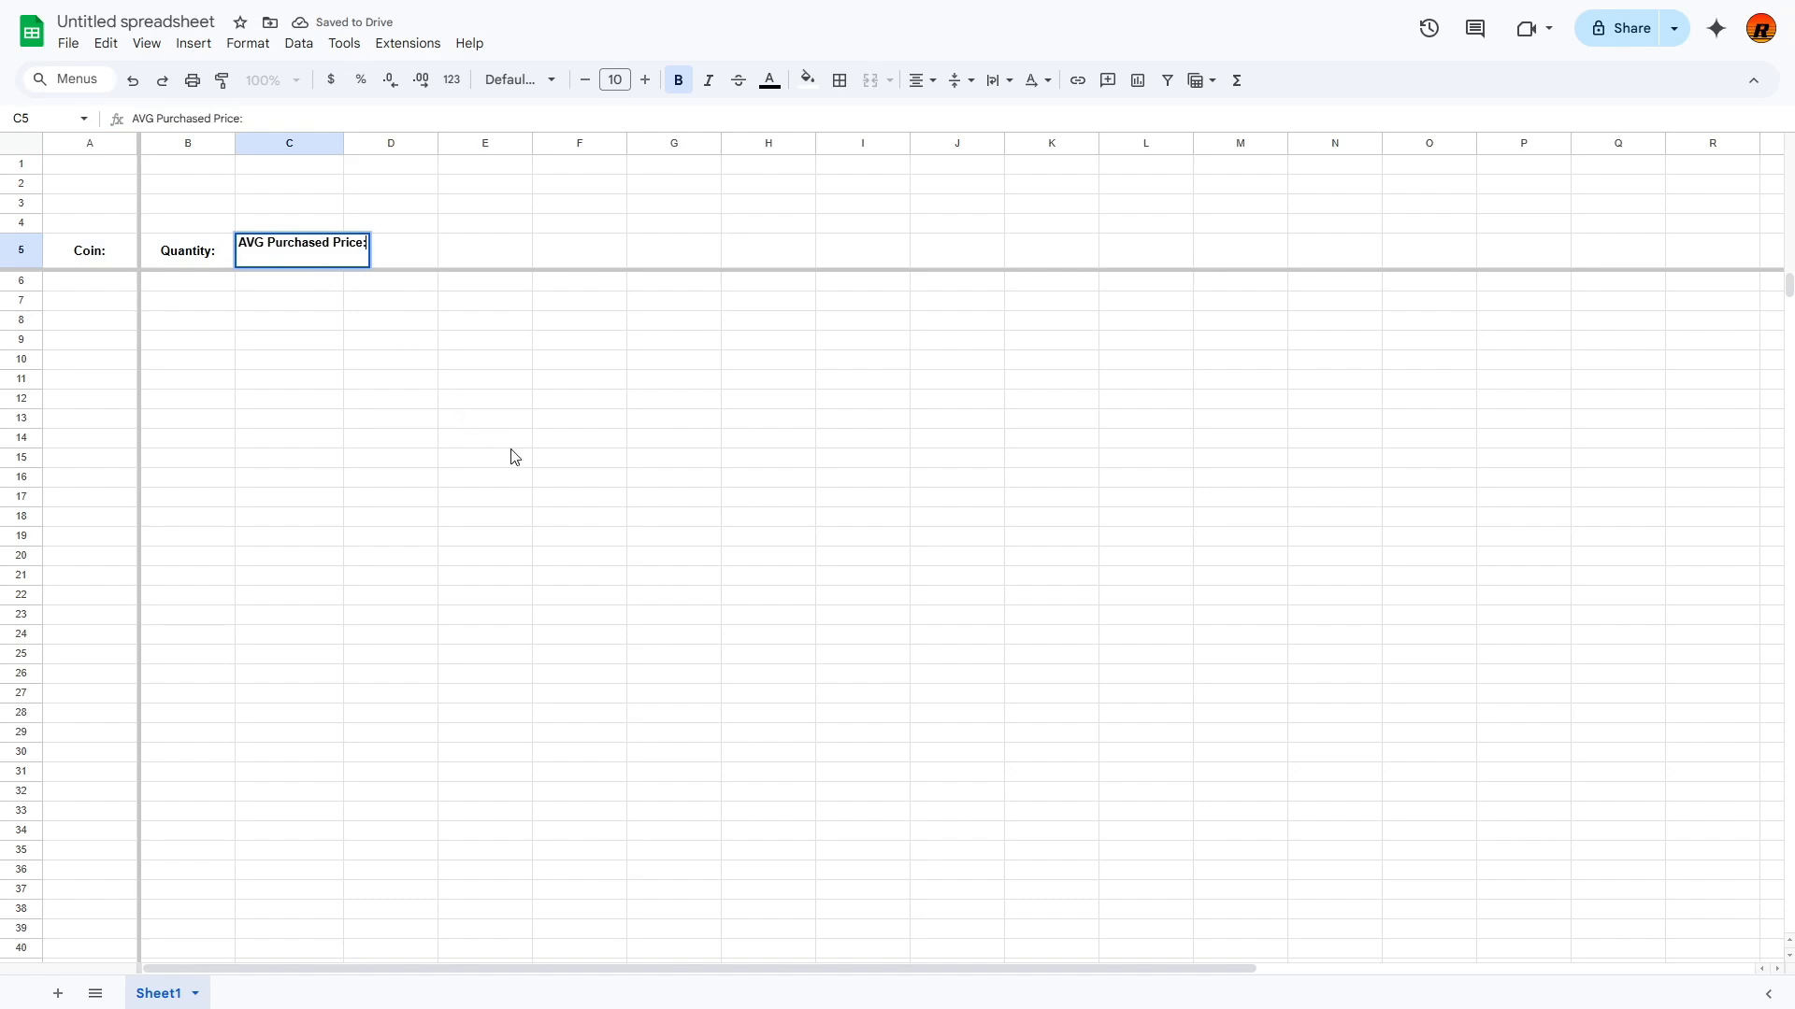
key("Tab")
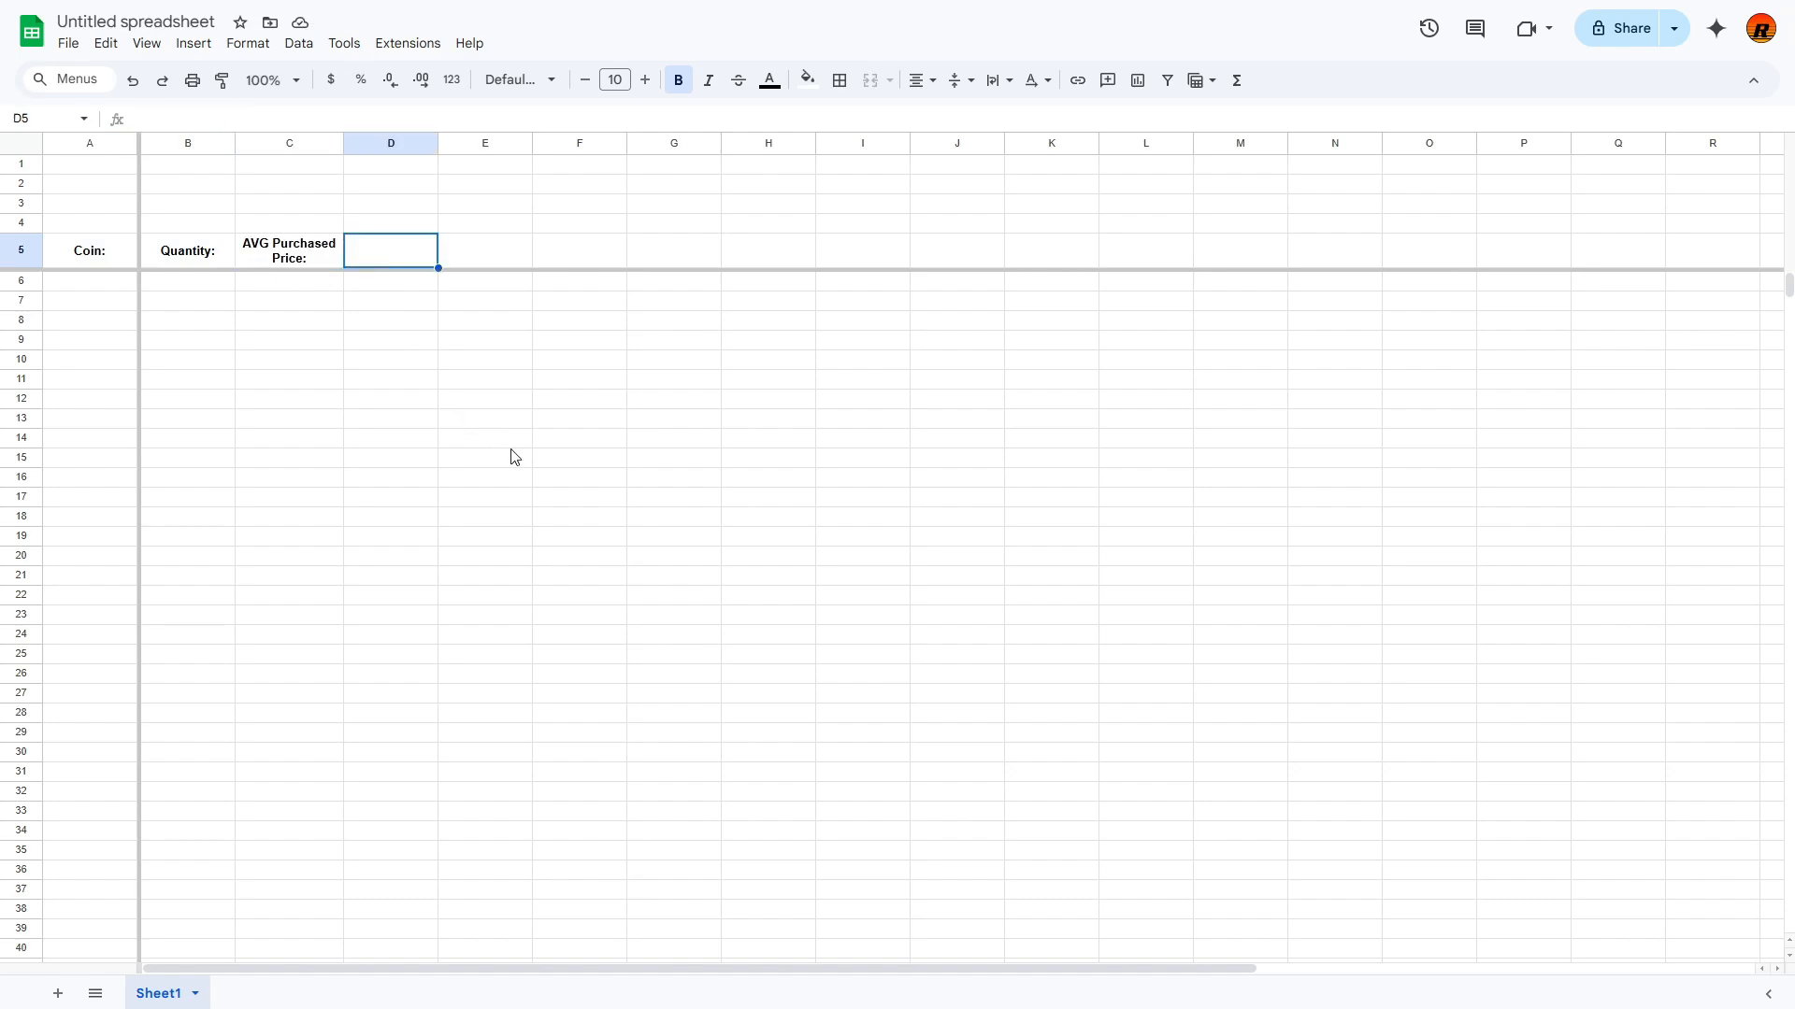
Step: Enter the header "AVG Purchased Total:" in D5
type("AVG Purc")
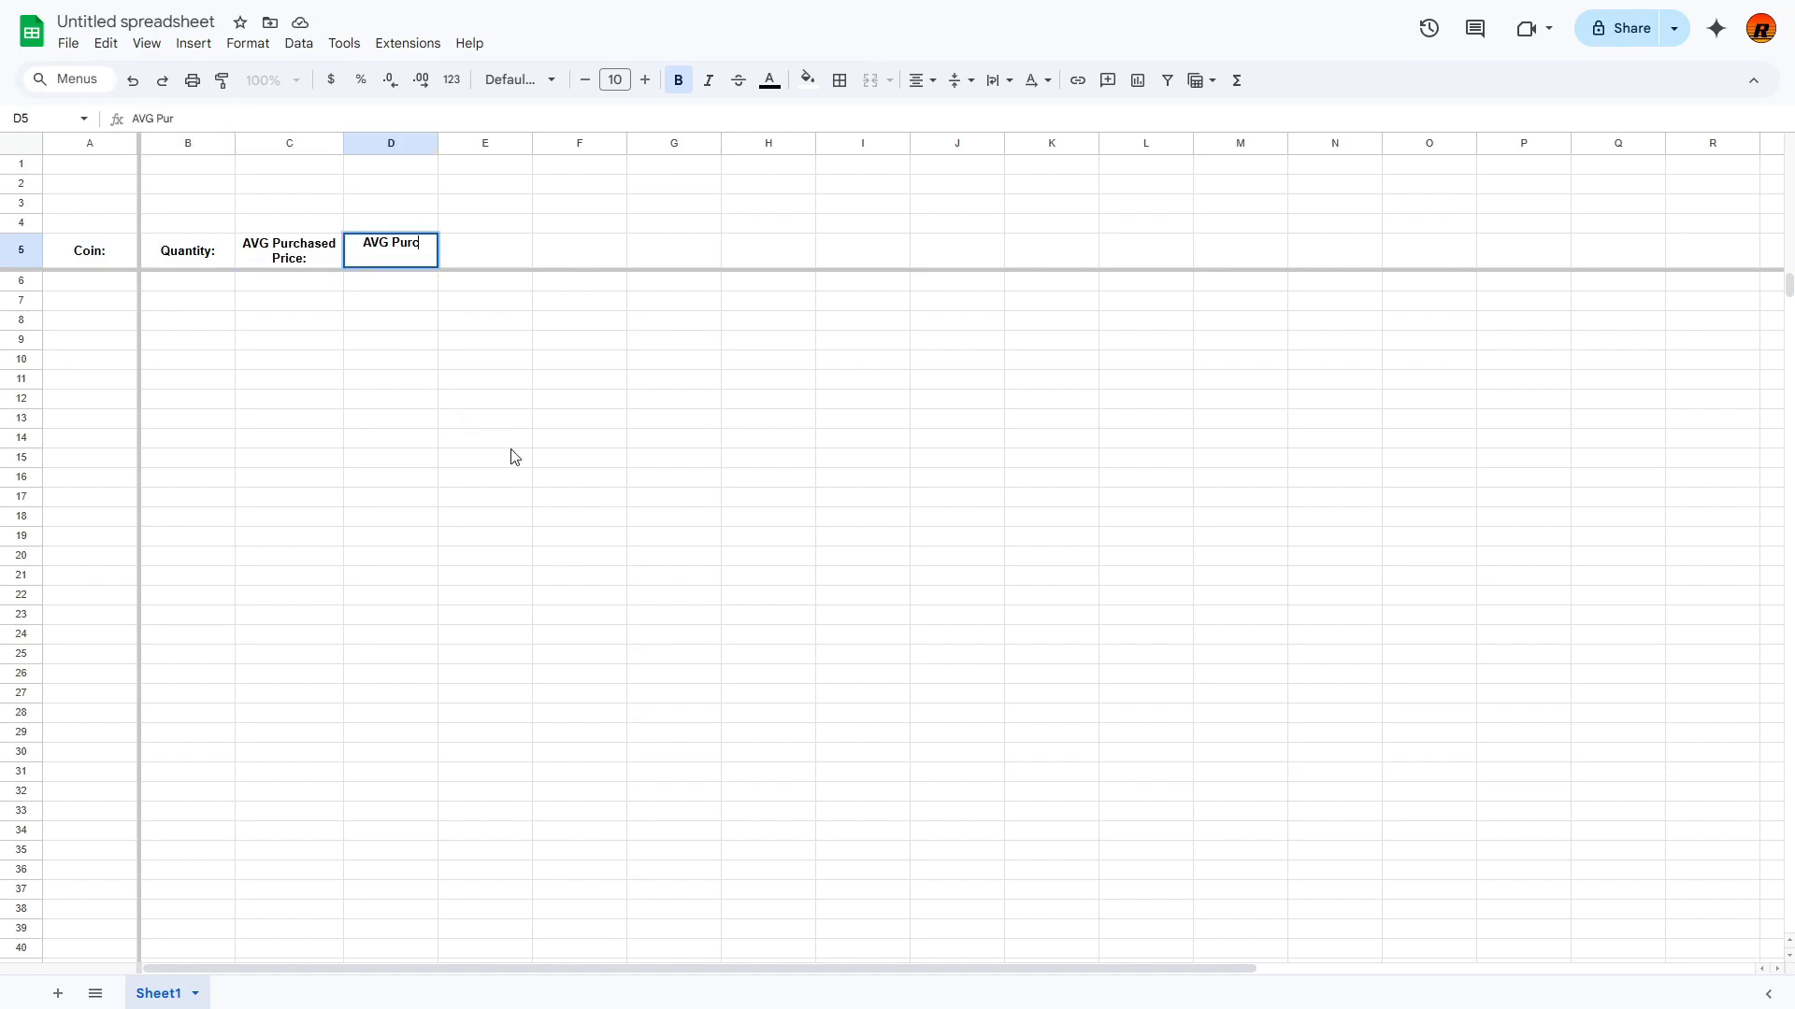
type("hased Total")
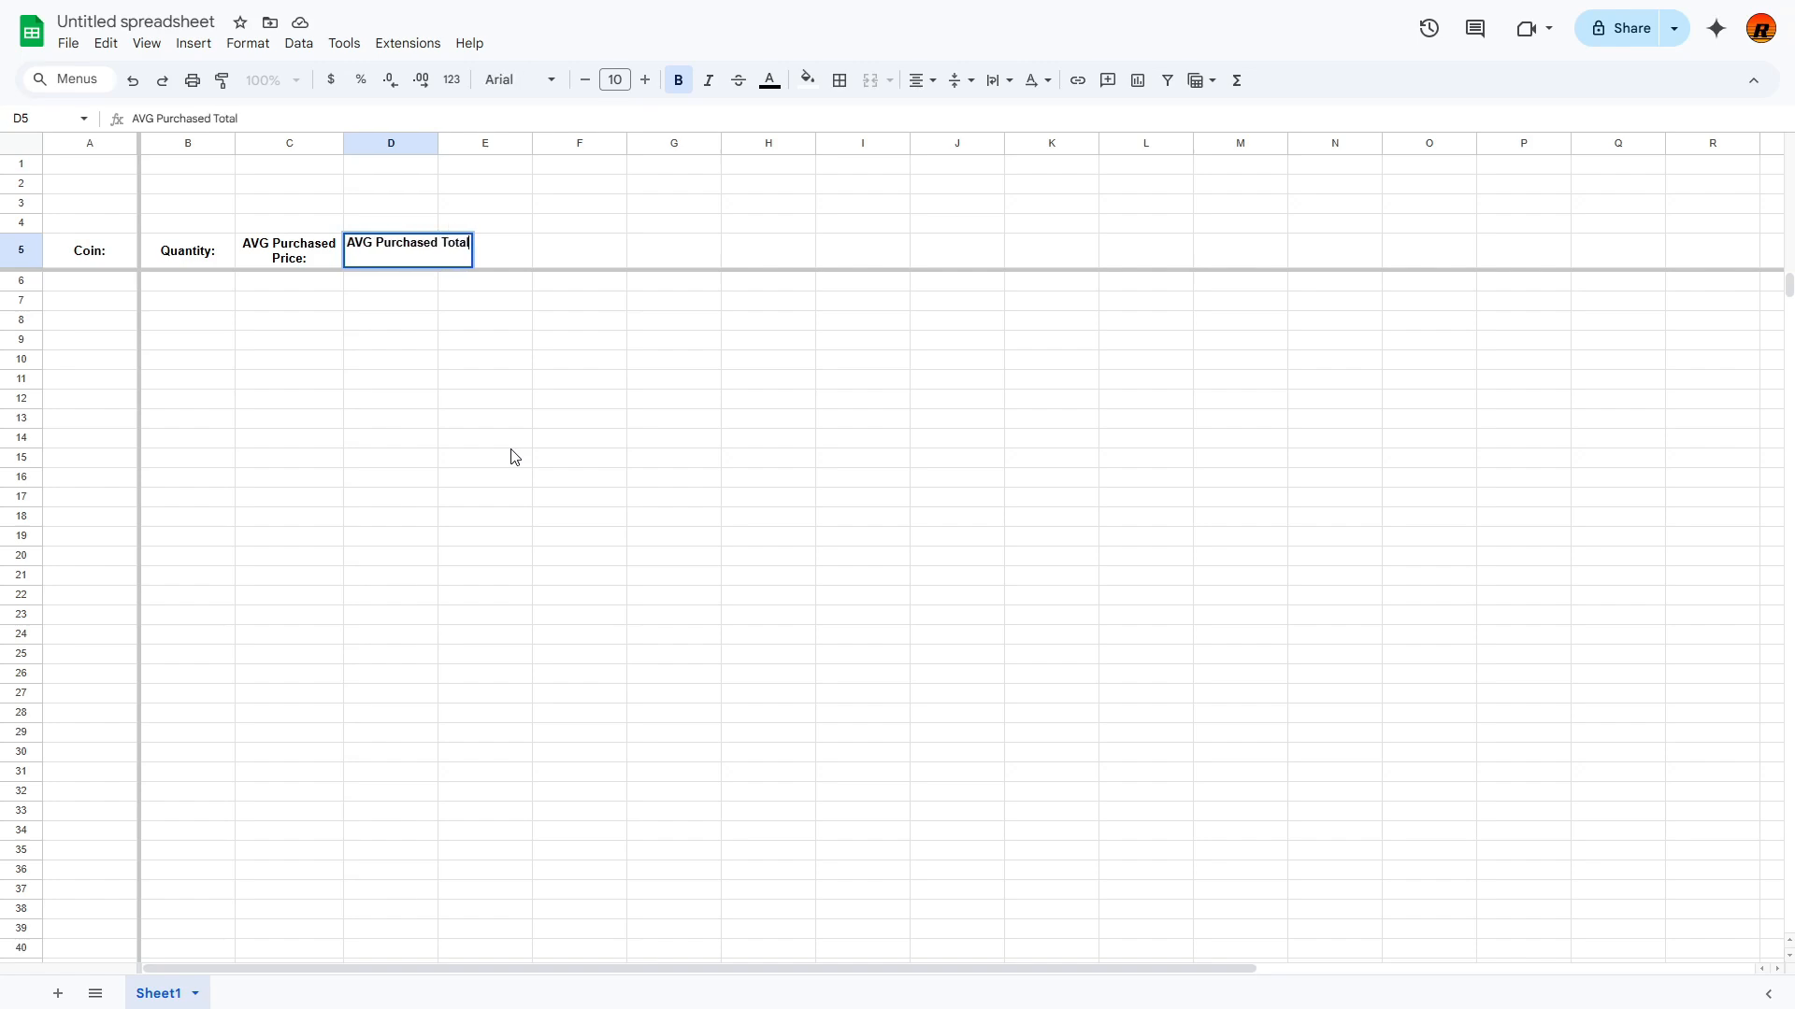
key("Return")
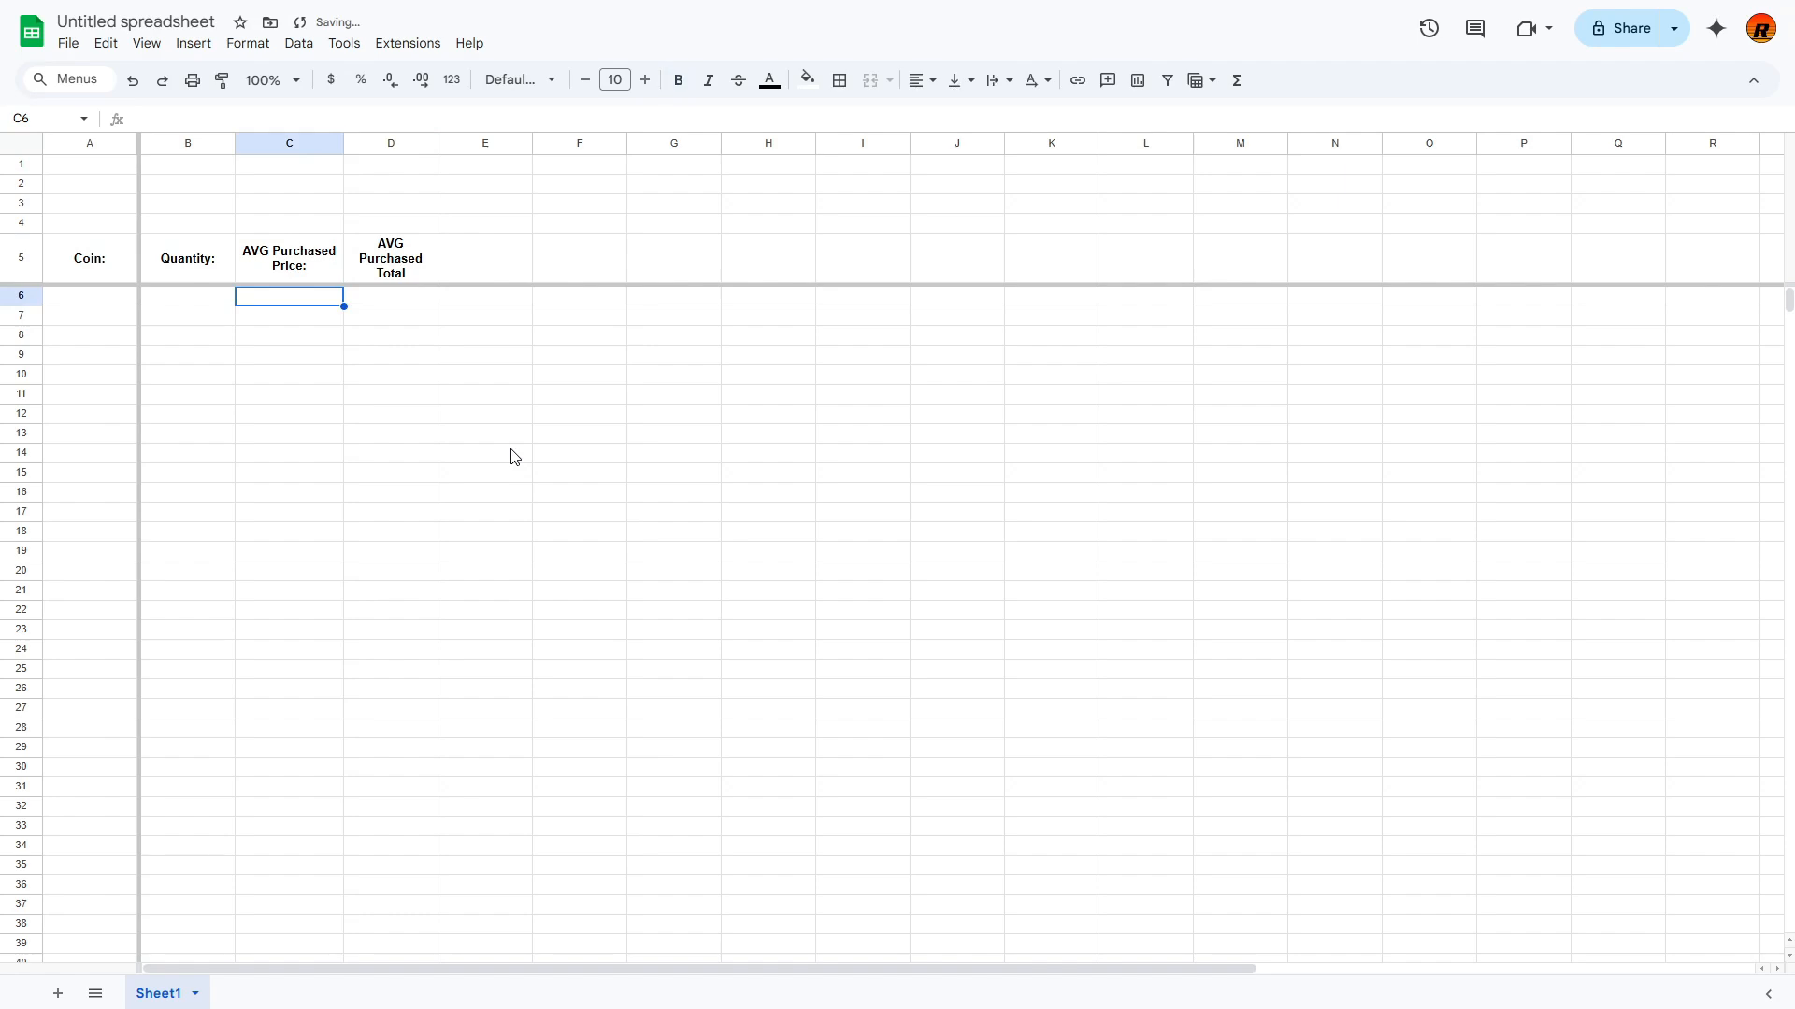
double_click(433, 281)
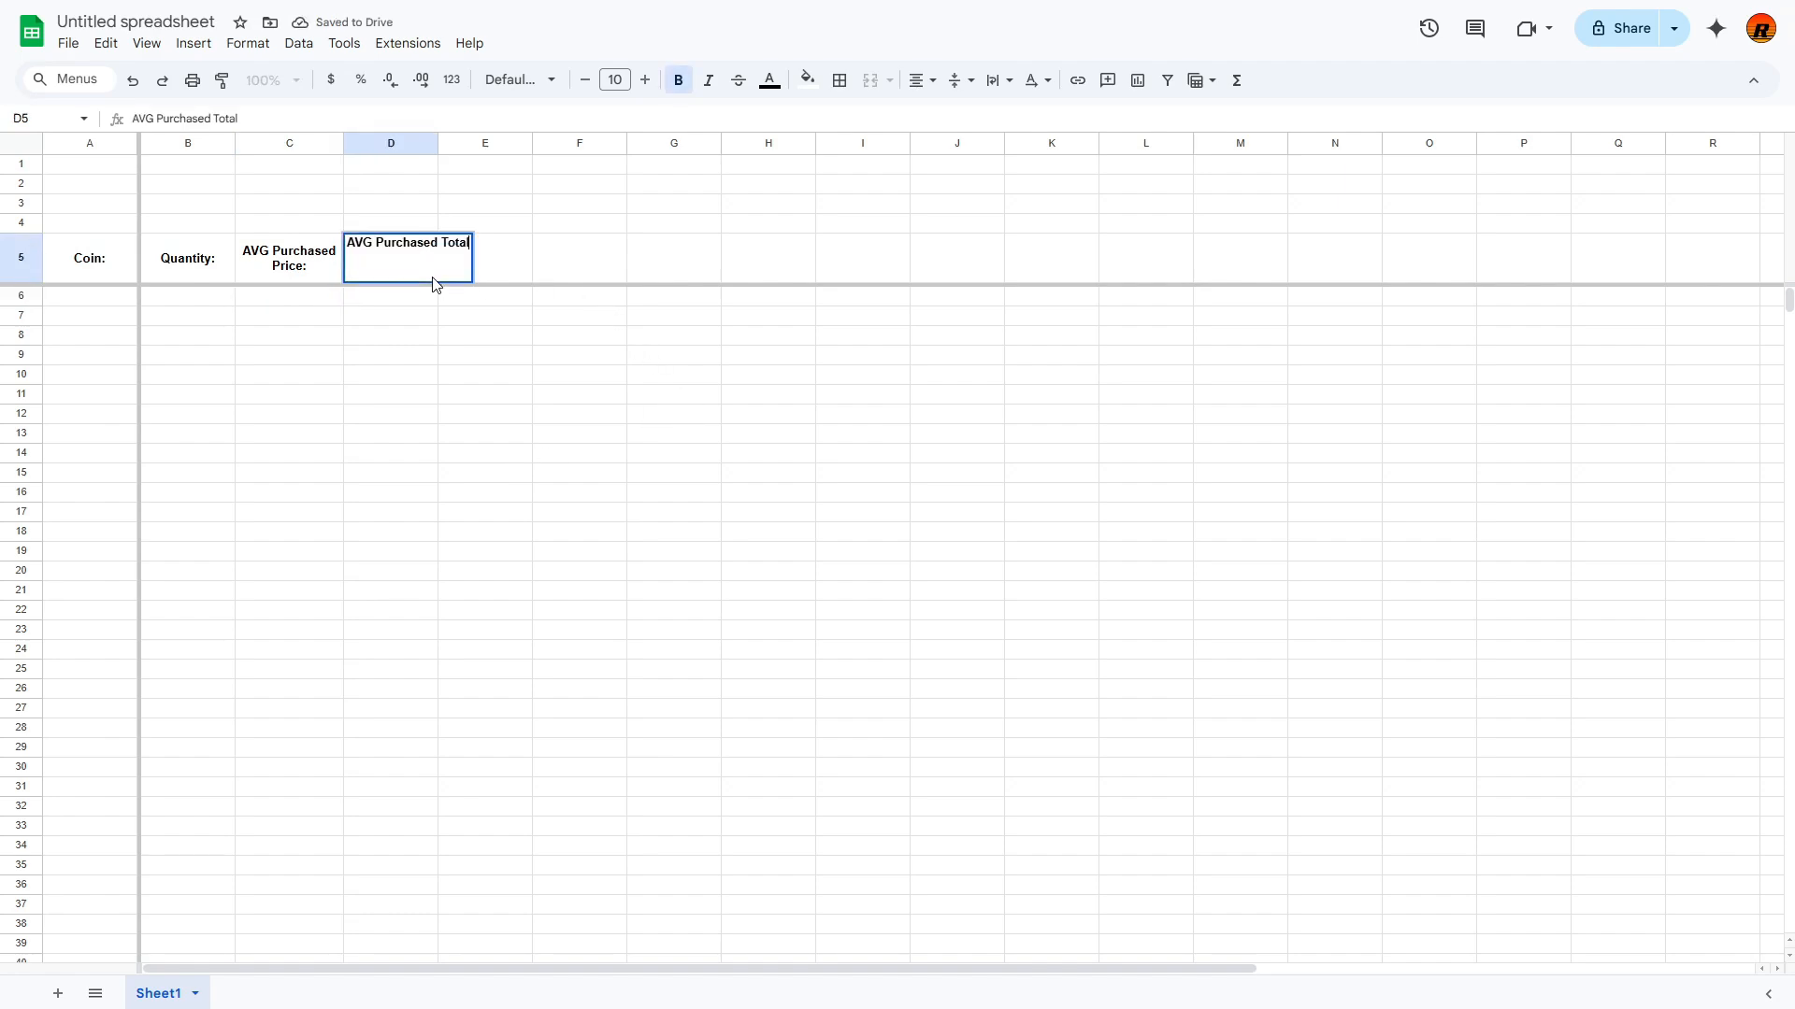
type(":")
key("Return")
Step: Change the C5 header to "AVG Per Coin:" and widen column D so its header wraps onto two lines
key("Up")
key("Left")
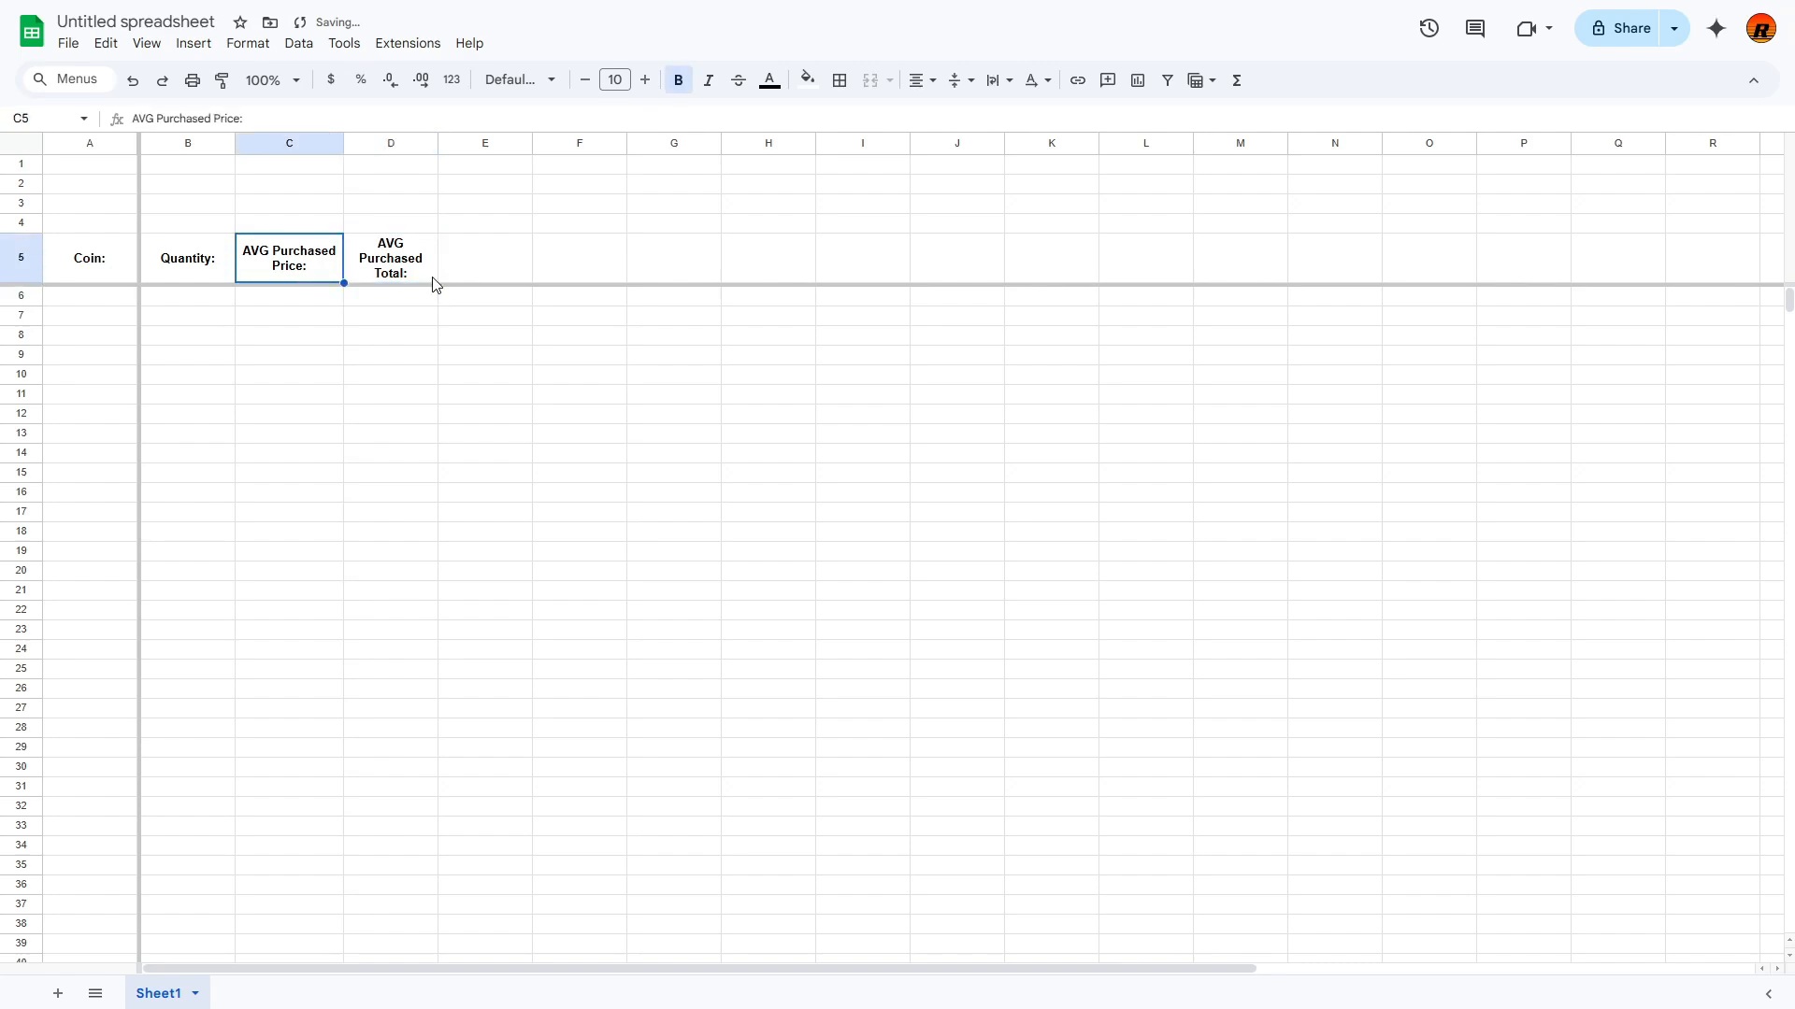
double_click(299, 245)
left_click_drag(280, 248, 322, 241)
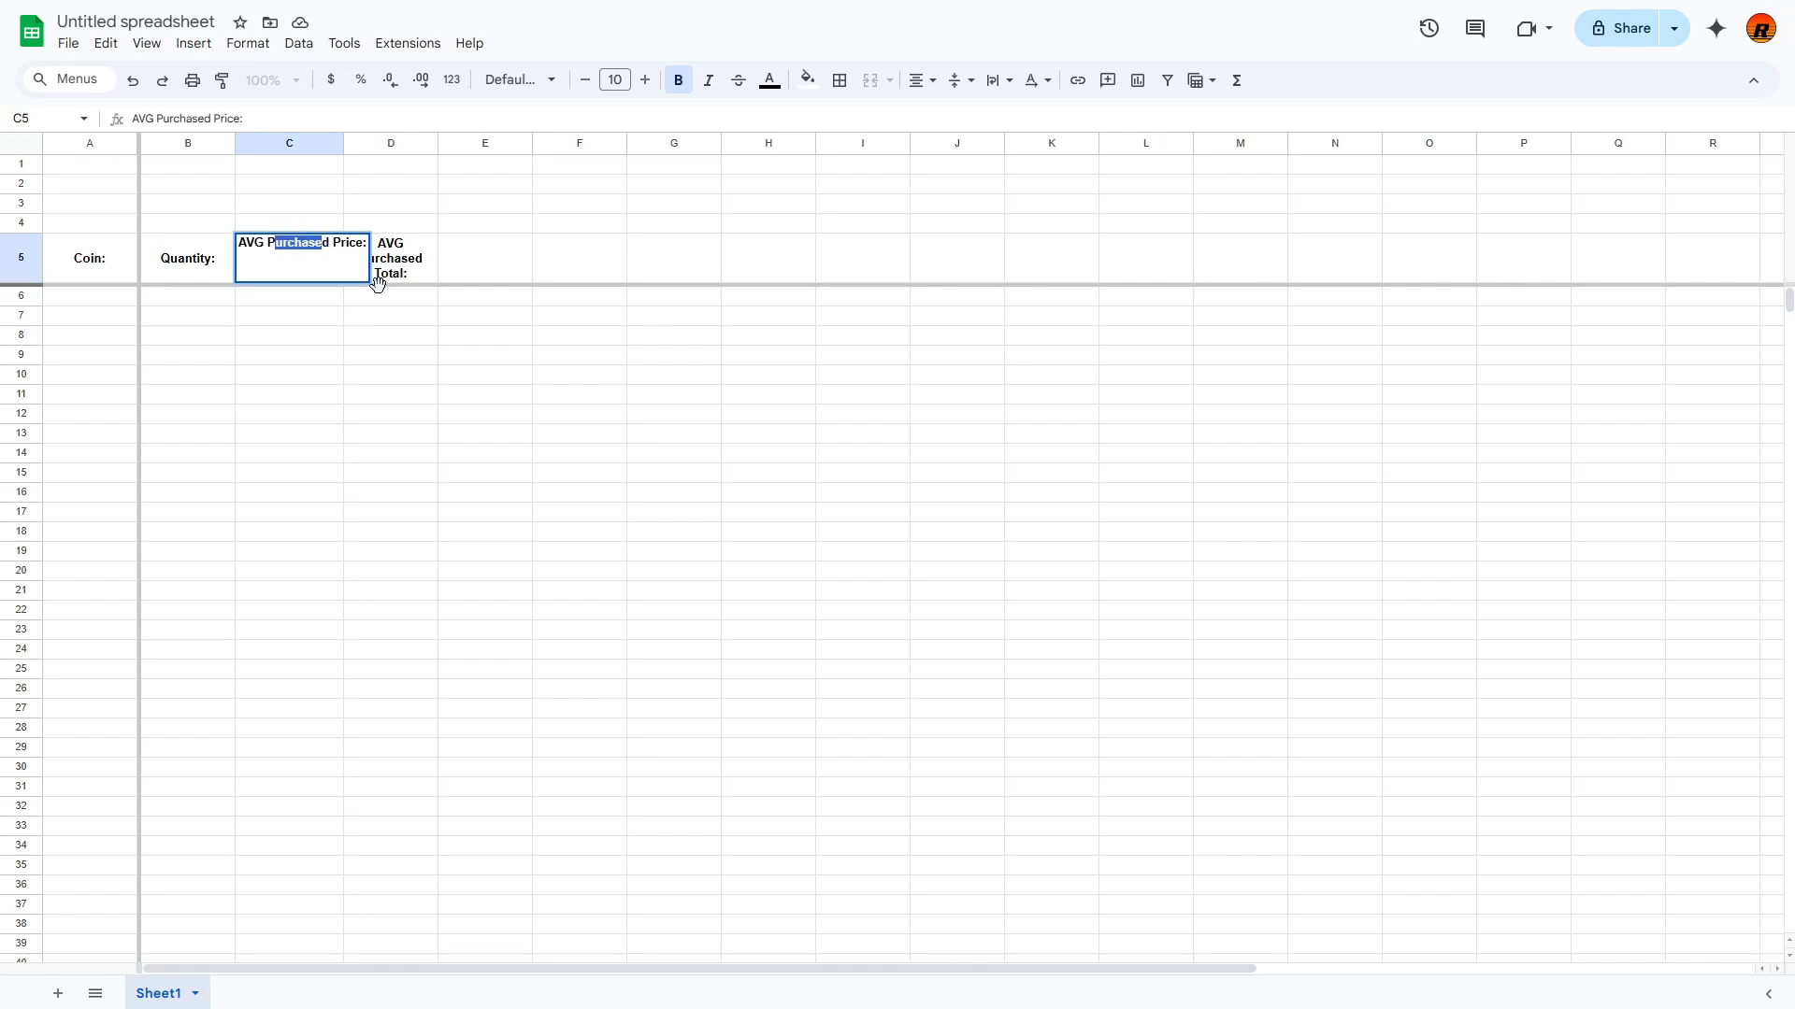
key("BackSpace")
key("Delete")
type("er")
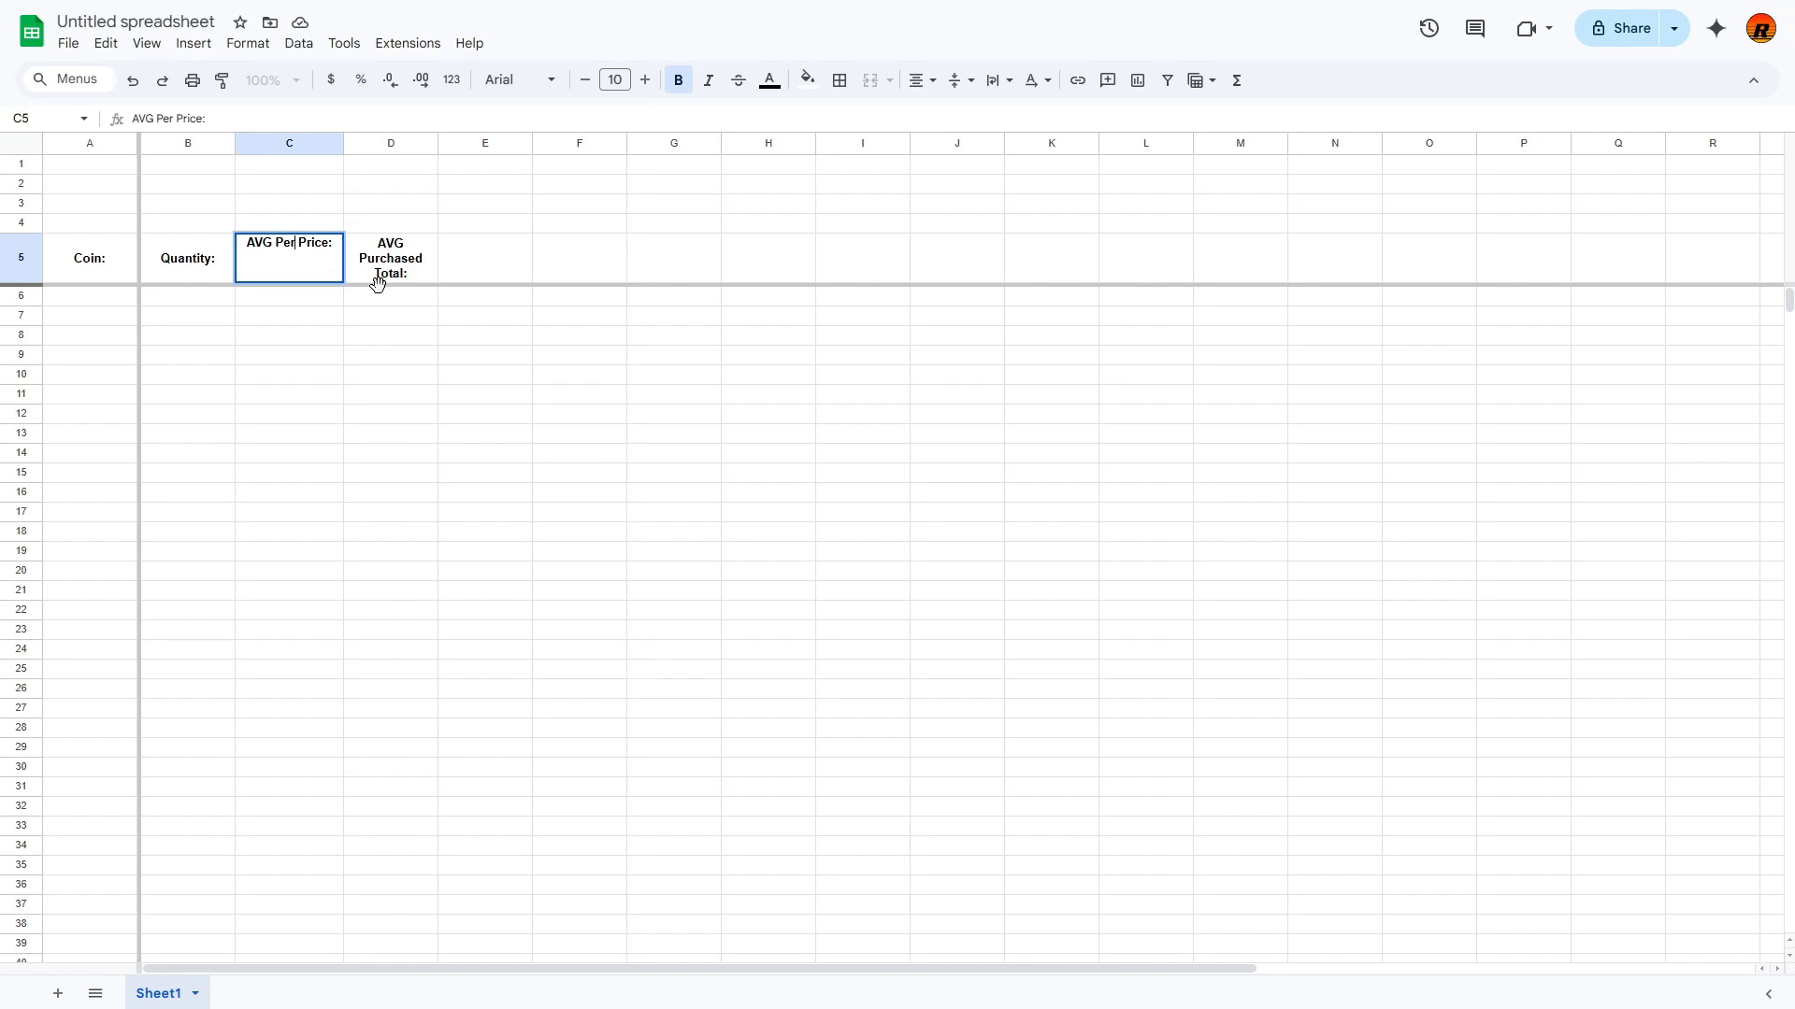
key("Delete")
key("Delete")
key("Delete")
key("Delete")
type("Coin")
left_click(377, 278)
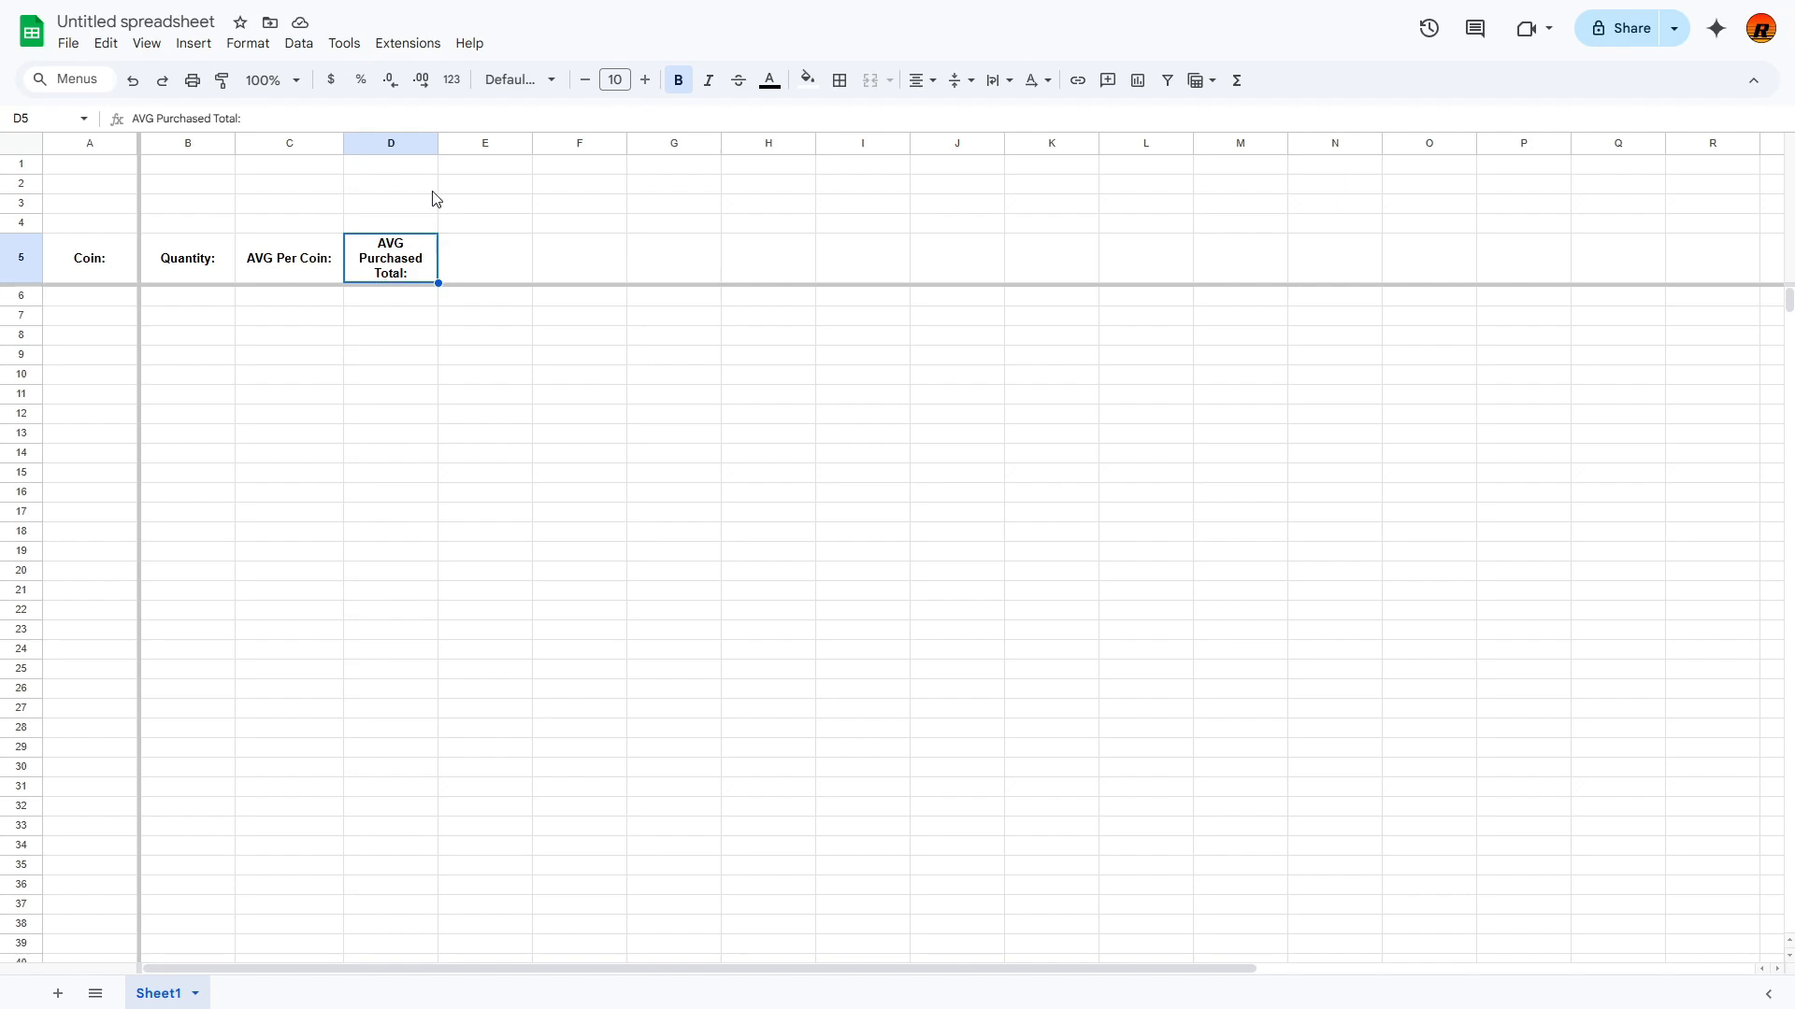
left_click_drag(436, 143, 456, 143)
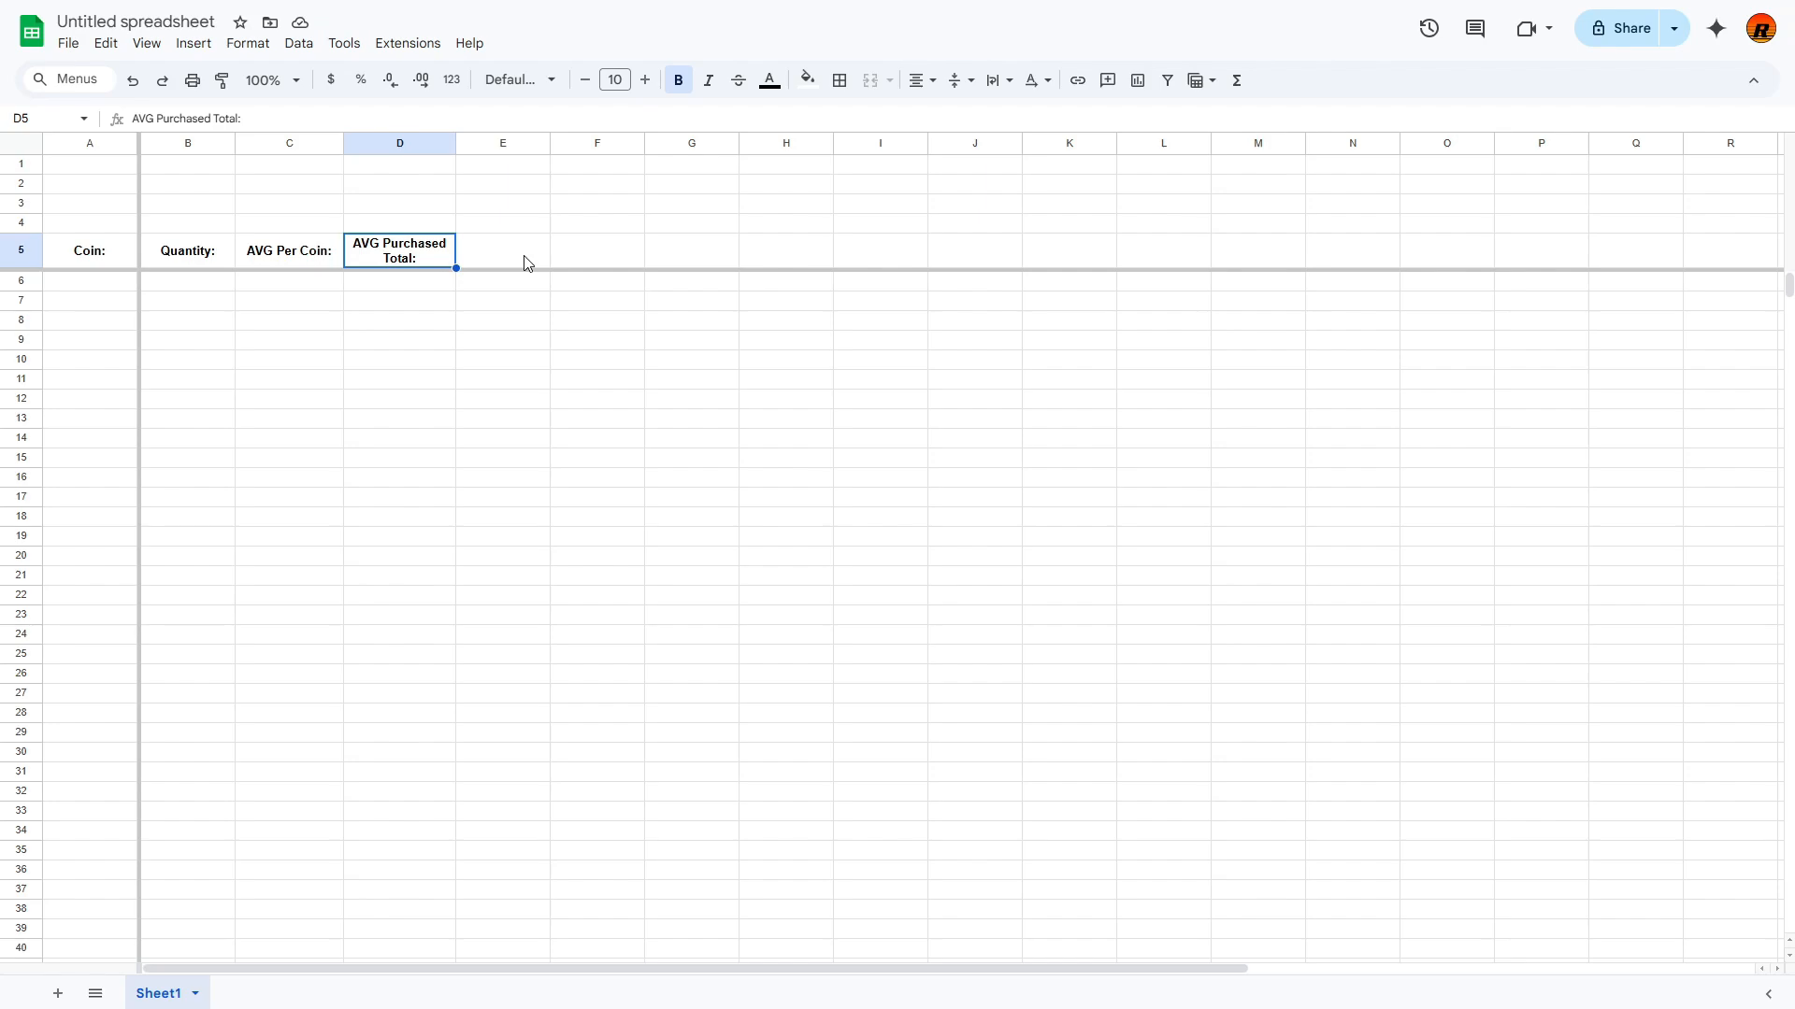
Step: Insert a column before the Quantity column and give it the row 5 header "Current Price:"
right_click(199, 148)
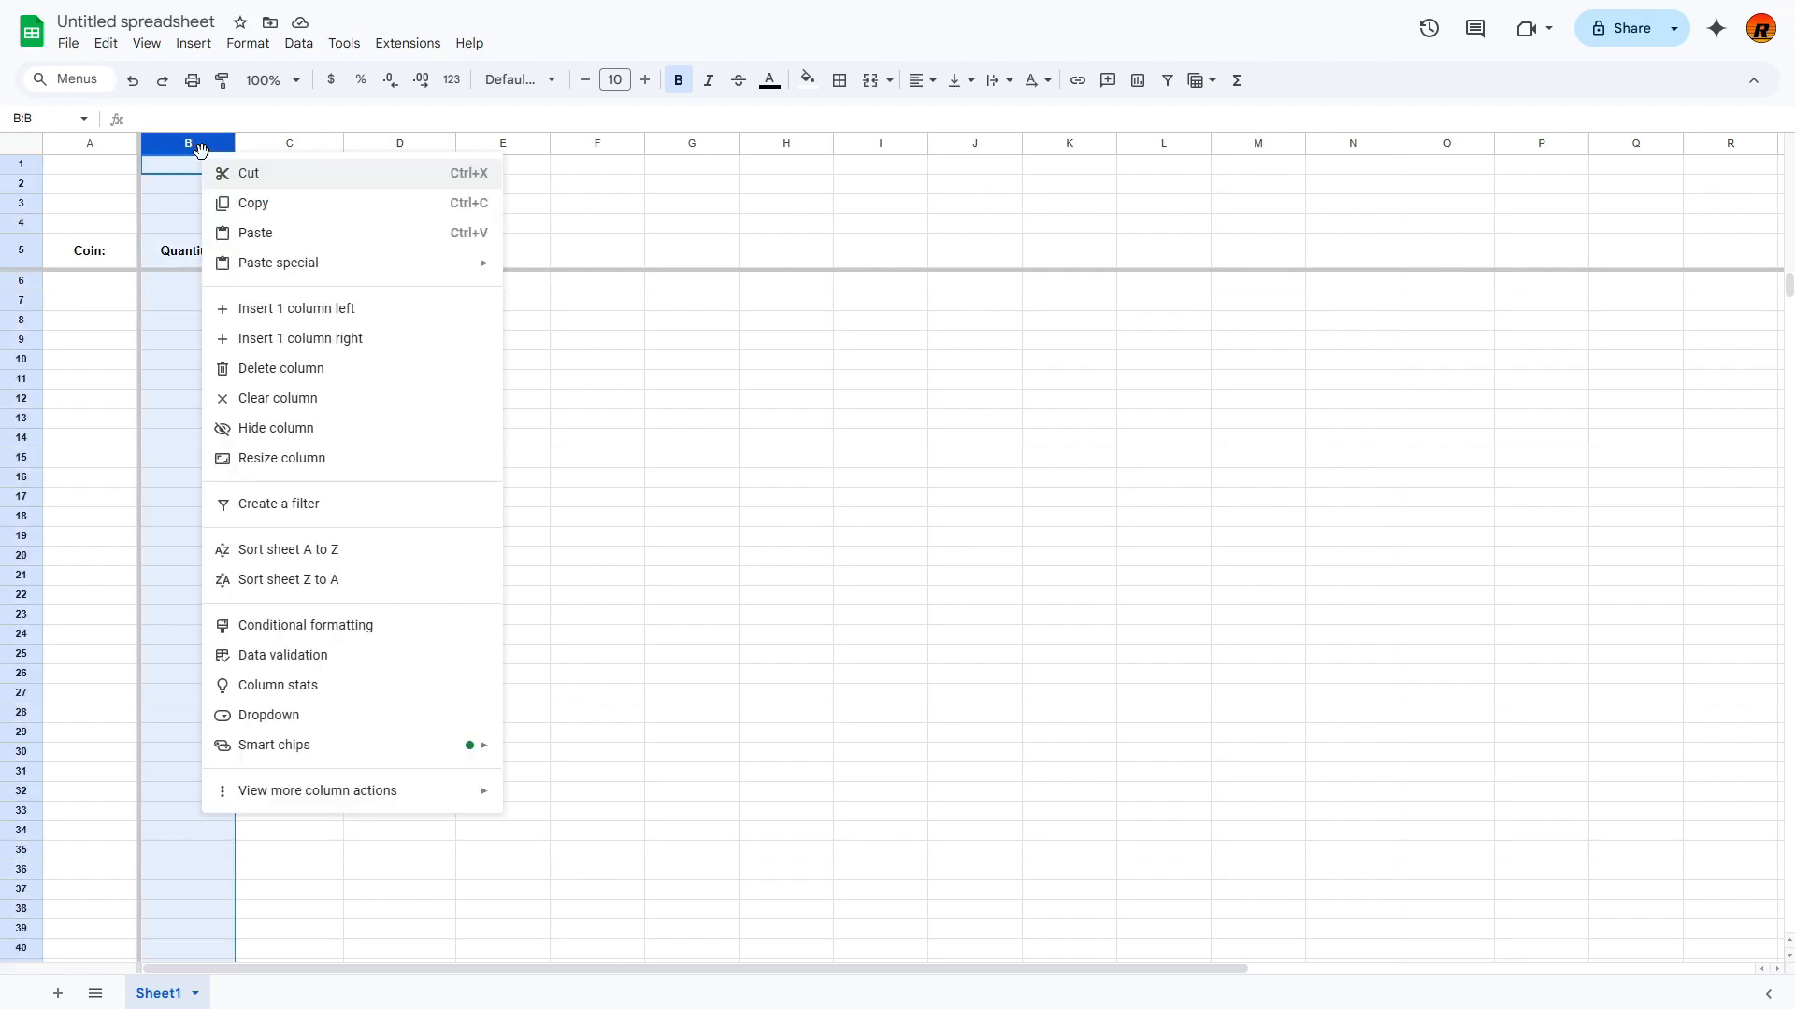
left_click(363, 318)
left_click(181, 254)
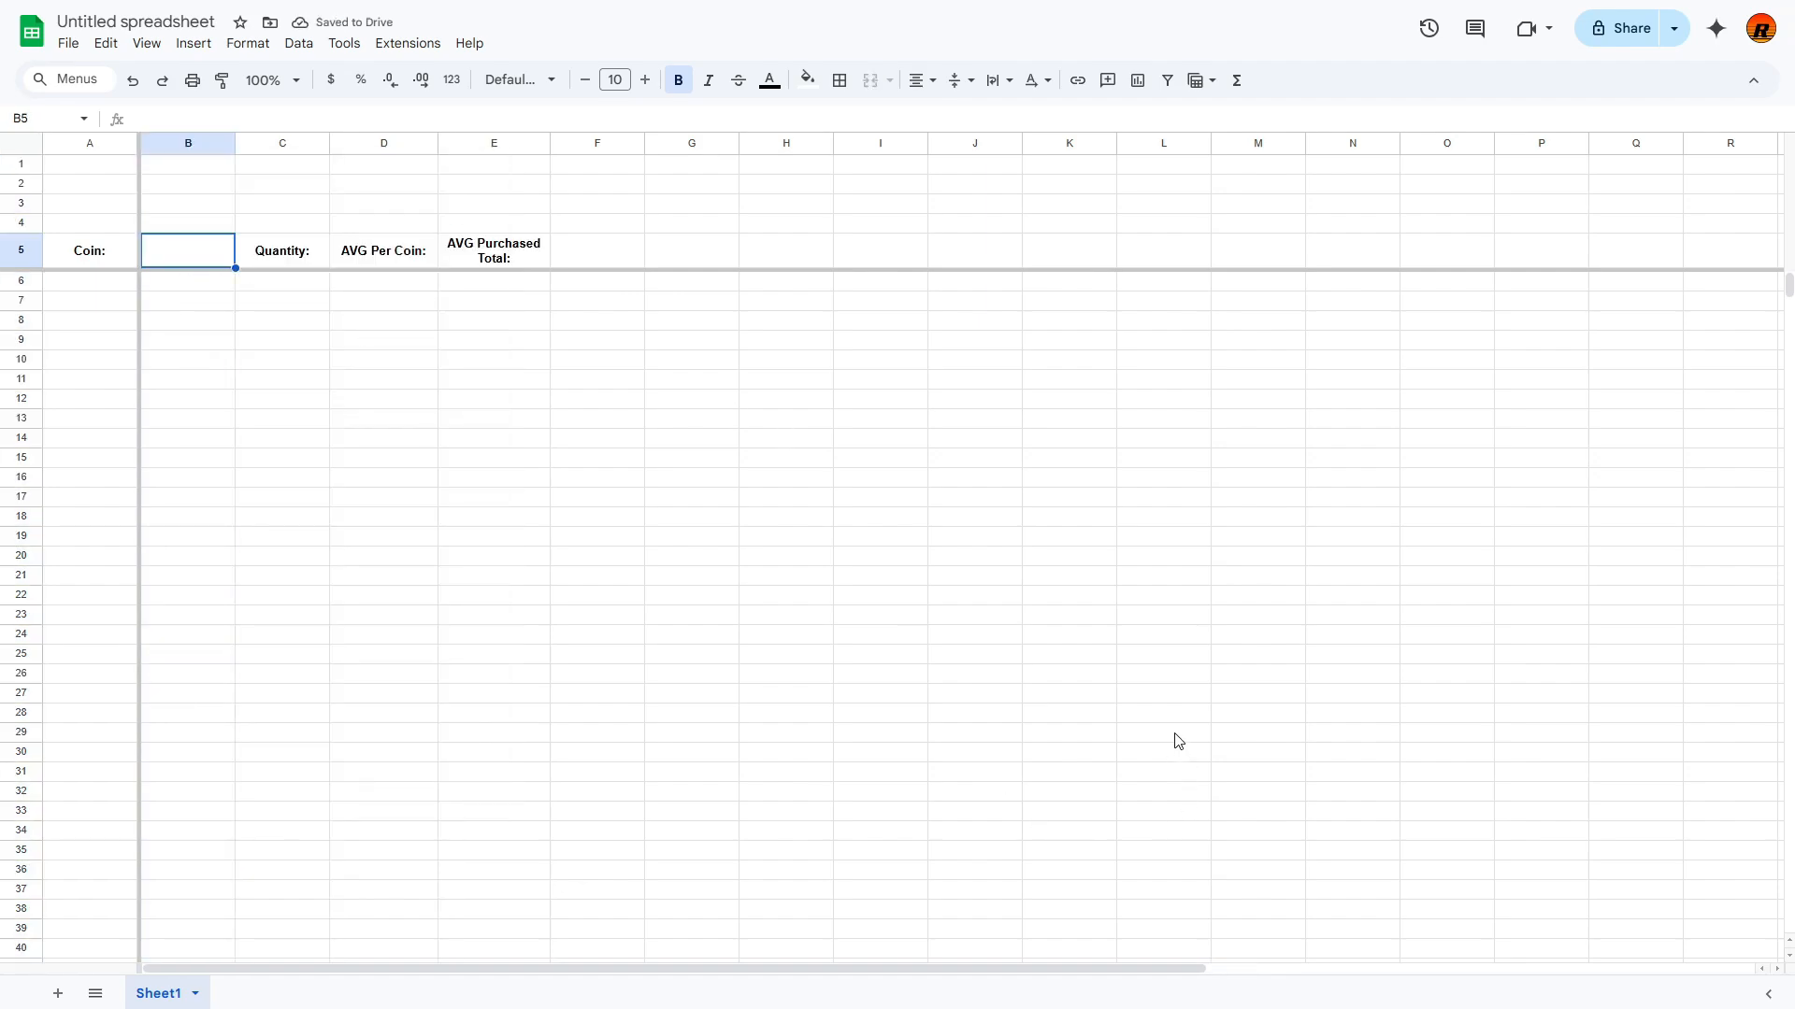
type("Current ")
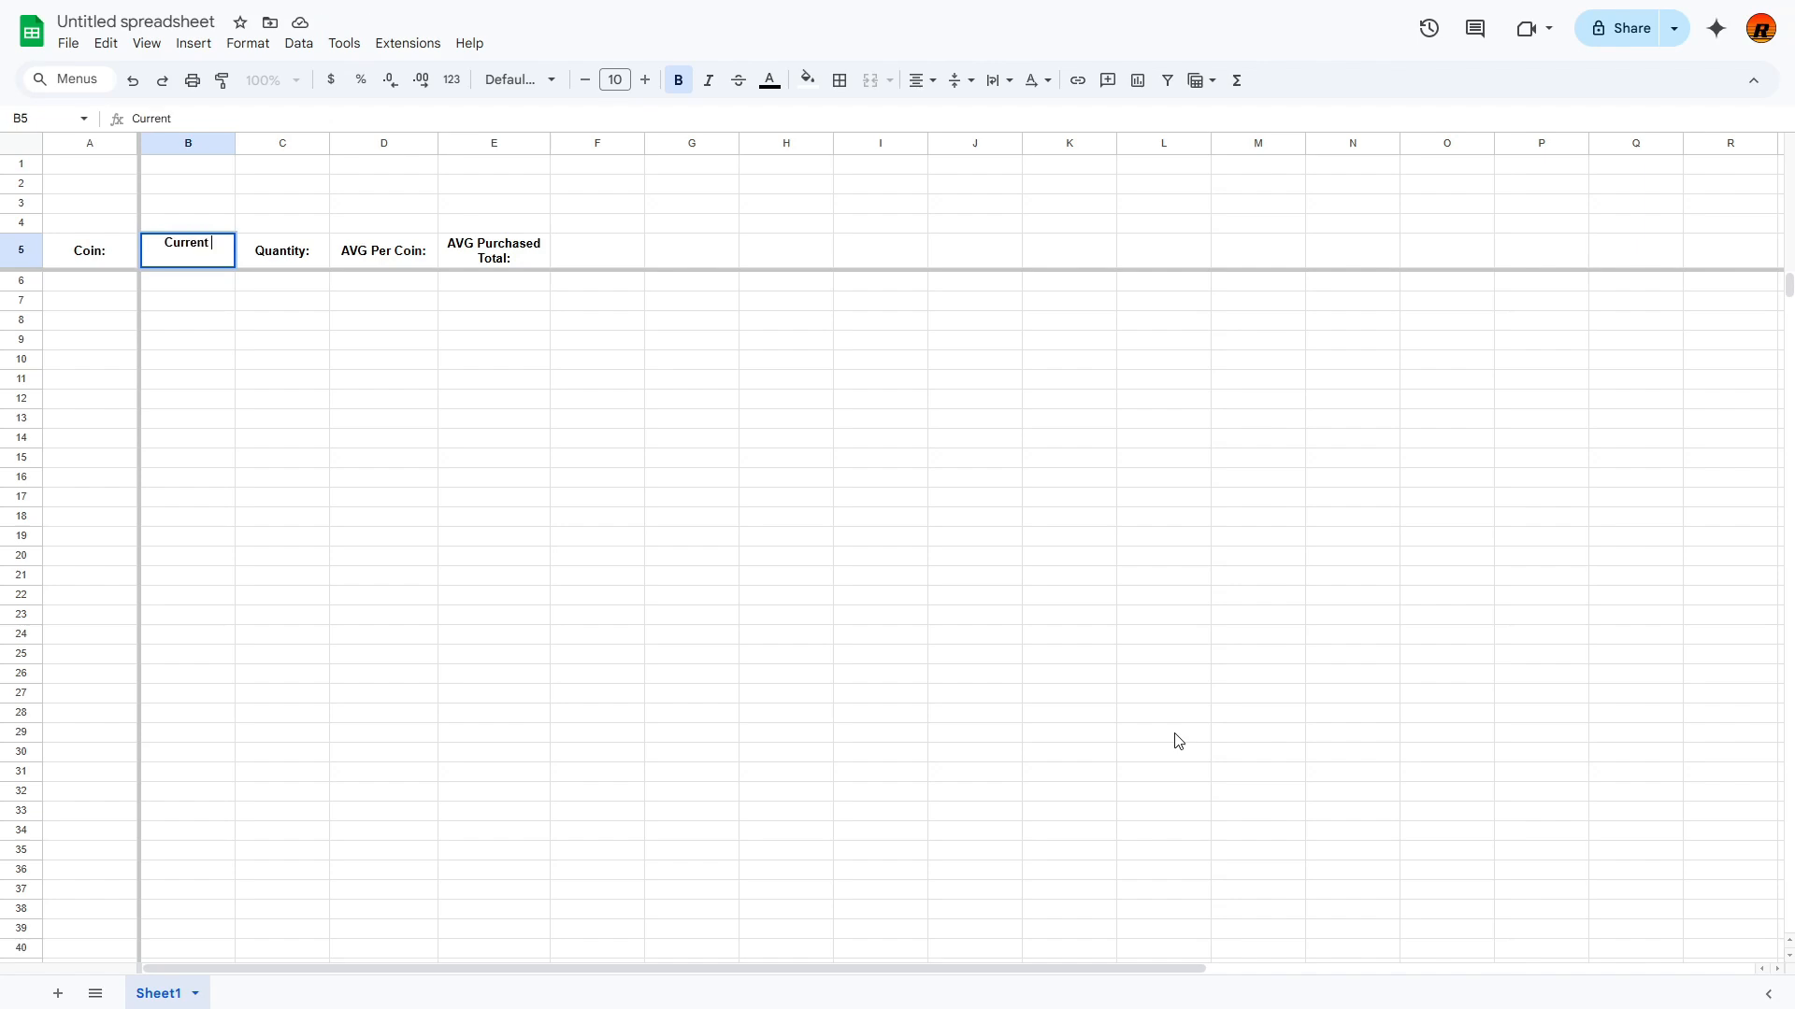
type("Price:")
key("Return")
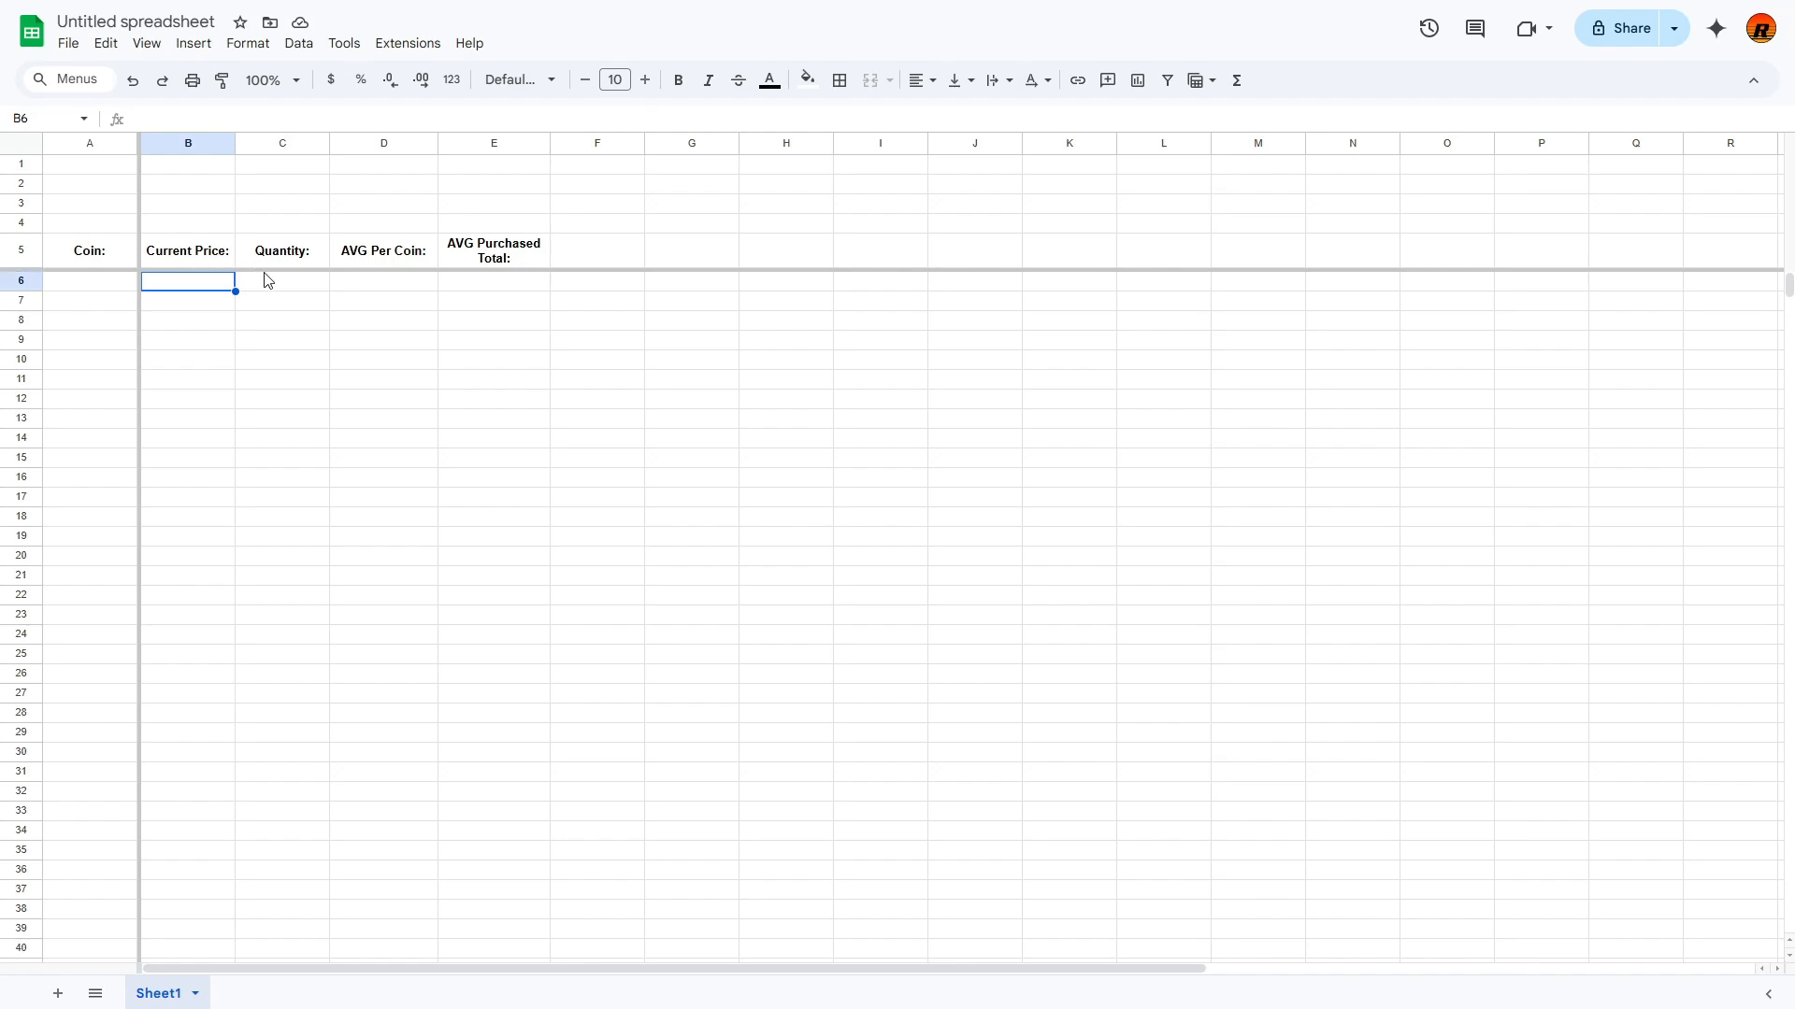
Step: Change the B5 header to "Current Coin Price:"
double_click(193, 250)
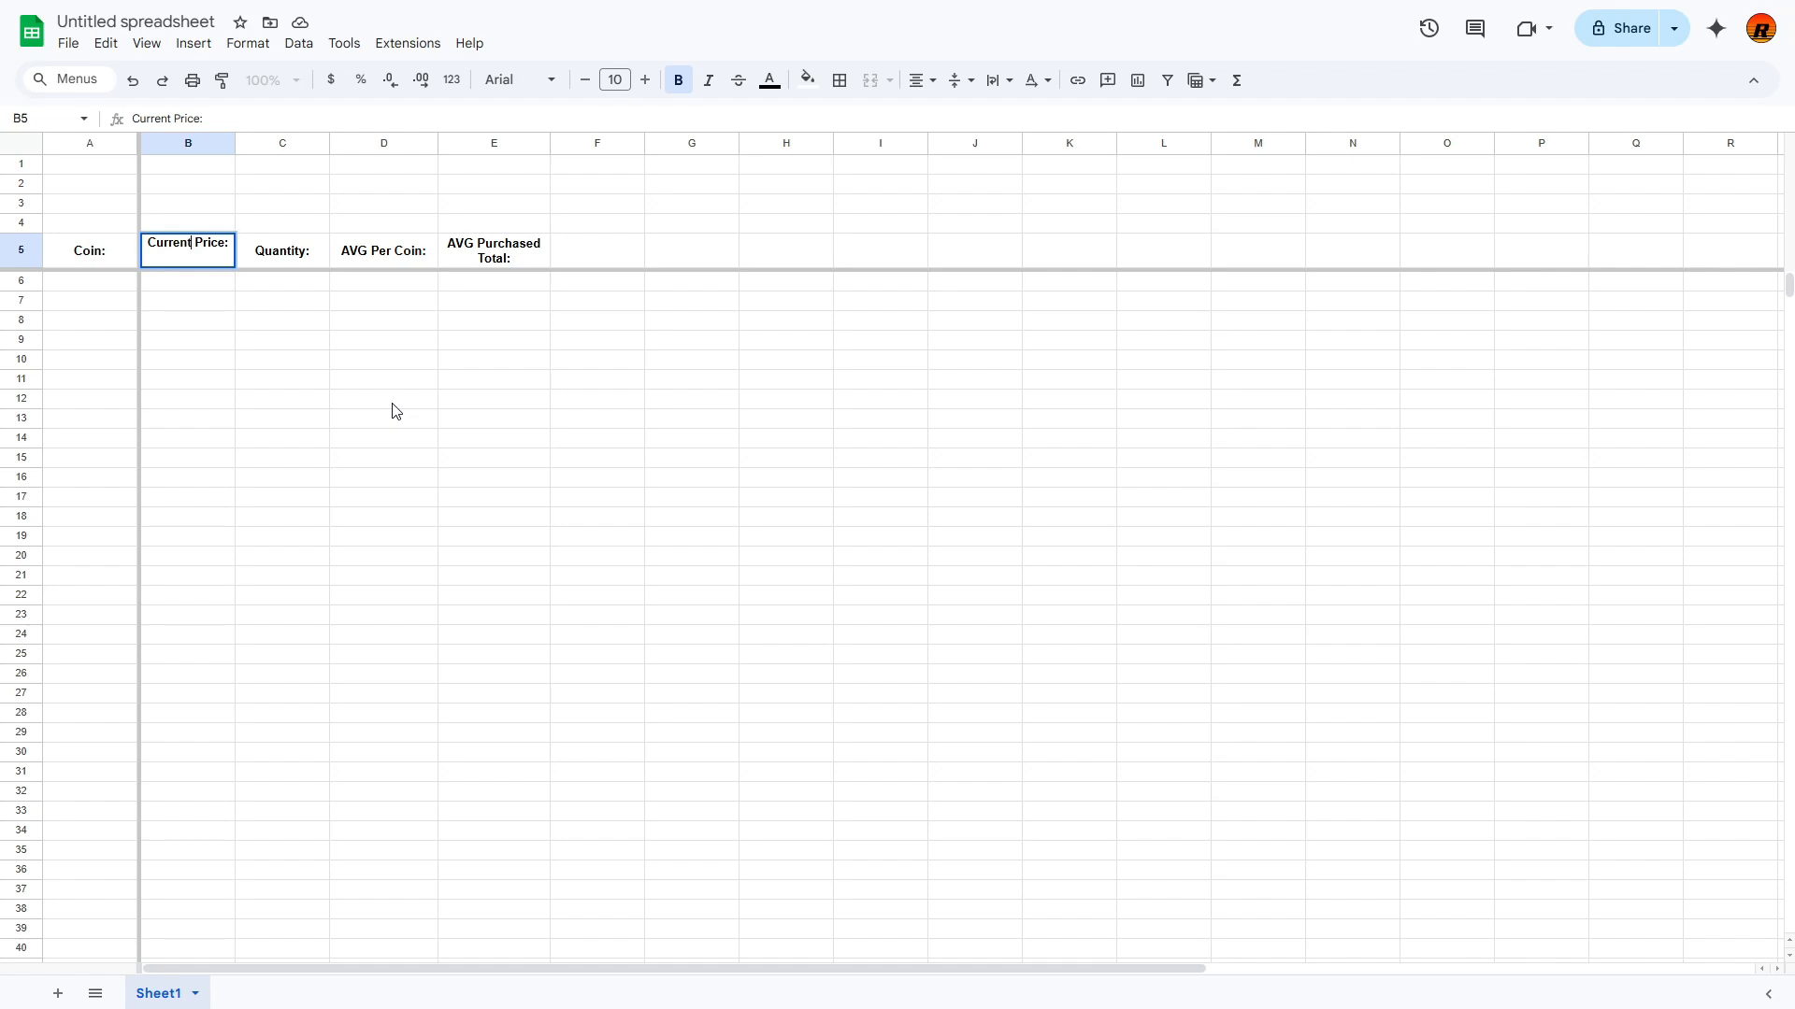
type("C")
key("BackSpace")
type("Coin")
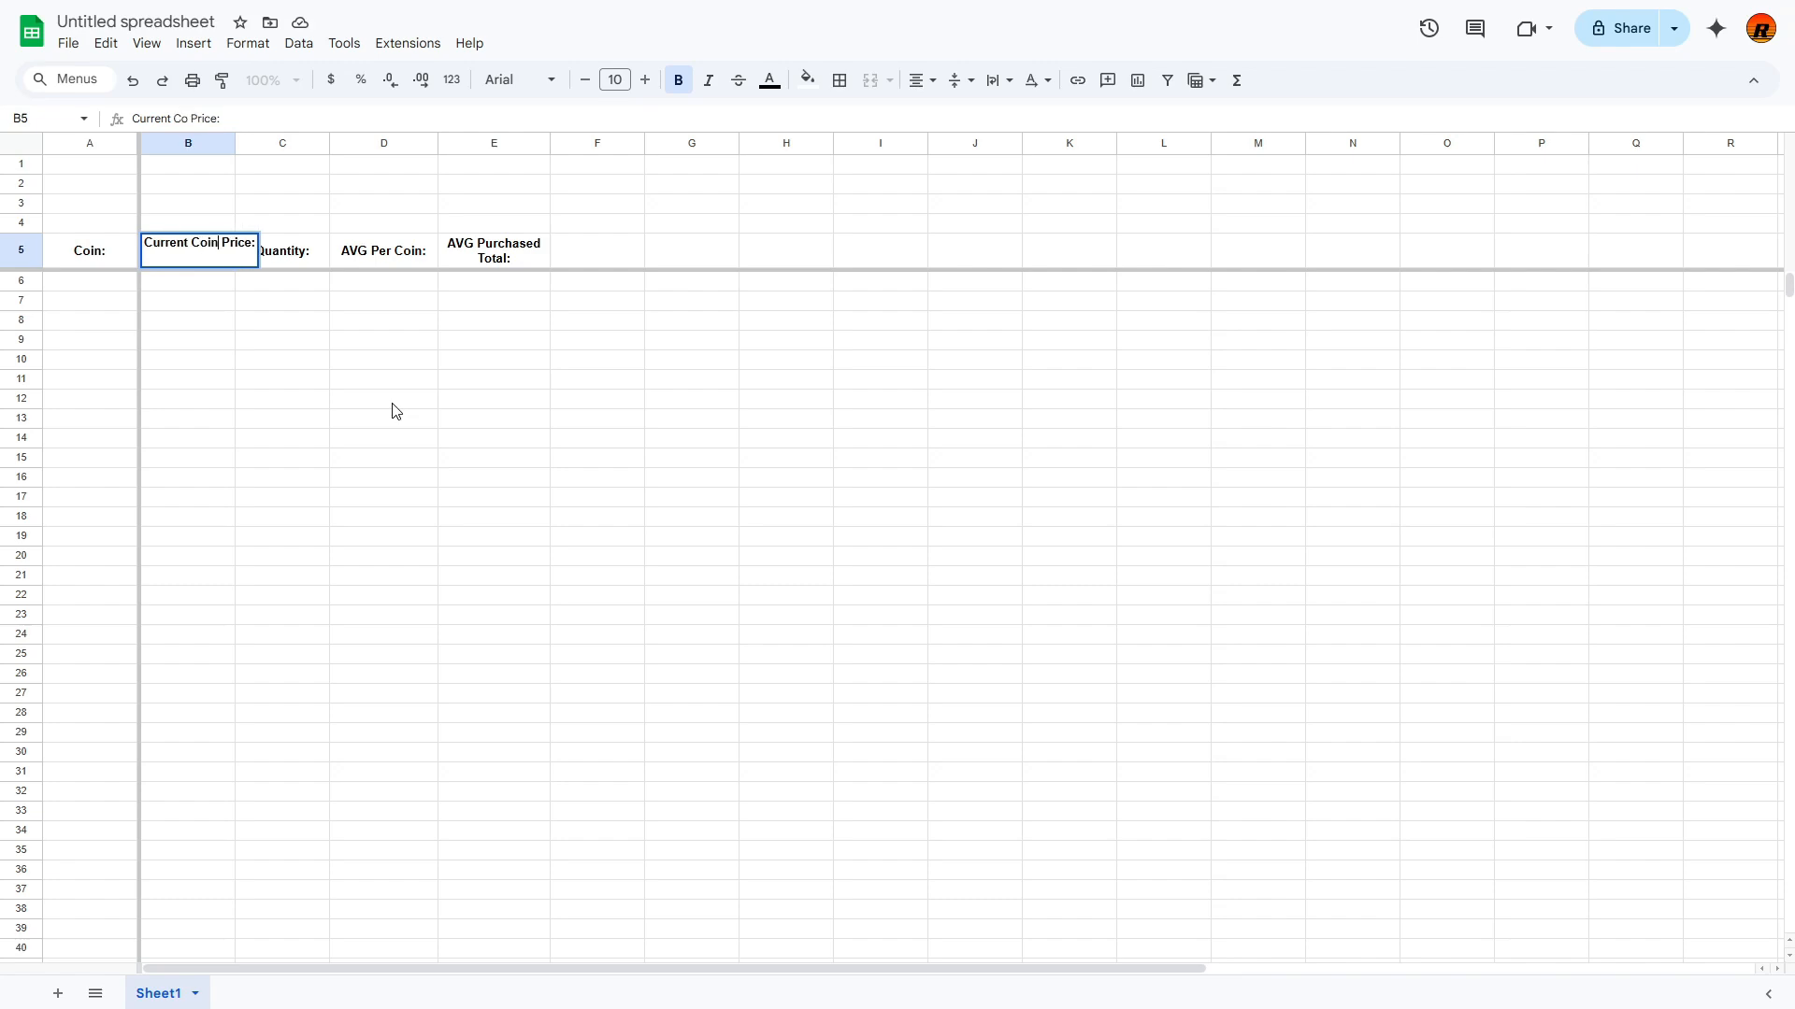
key("Return")
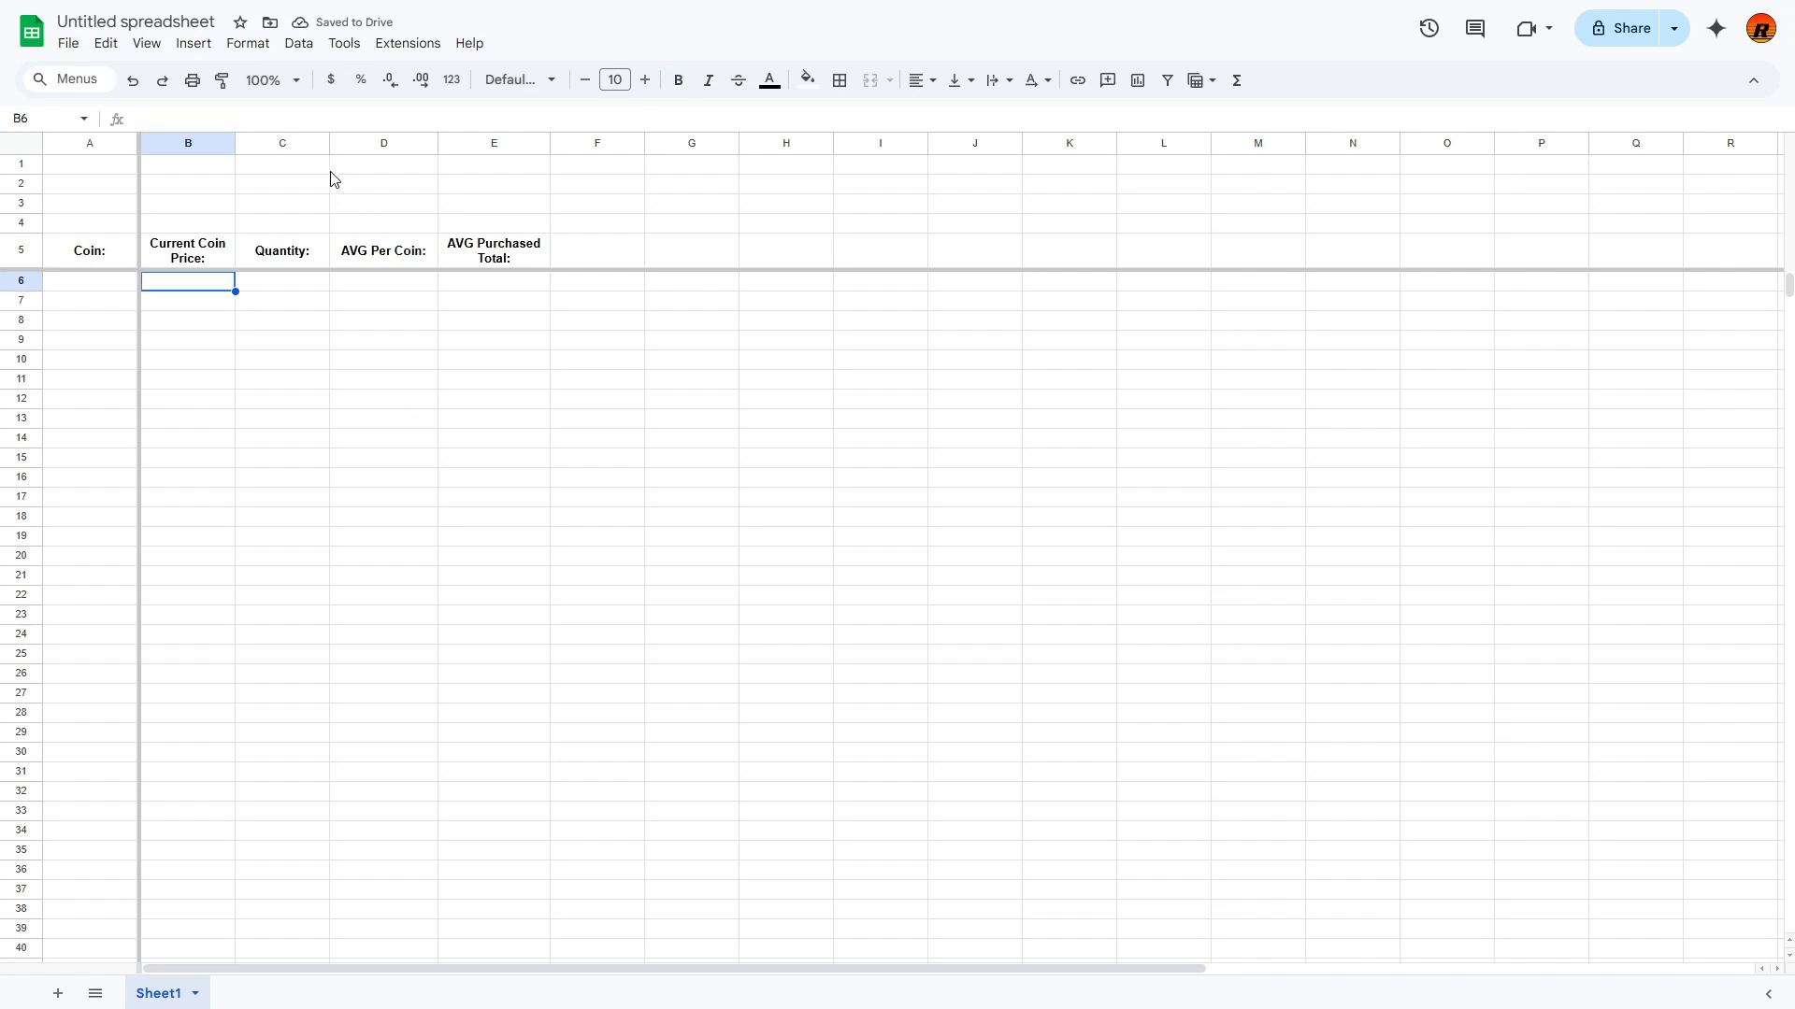
Step: Insert a column directly before the Quantity column and give it the row 5 header "Current Value:"
right_click(259, 150)
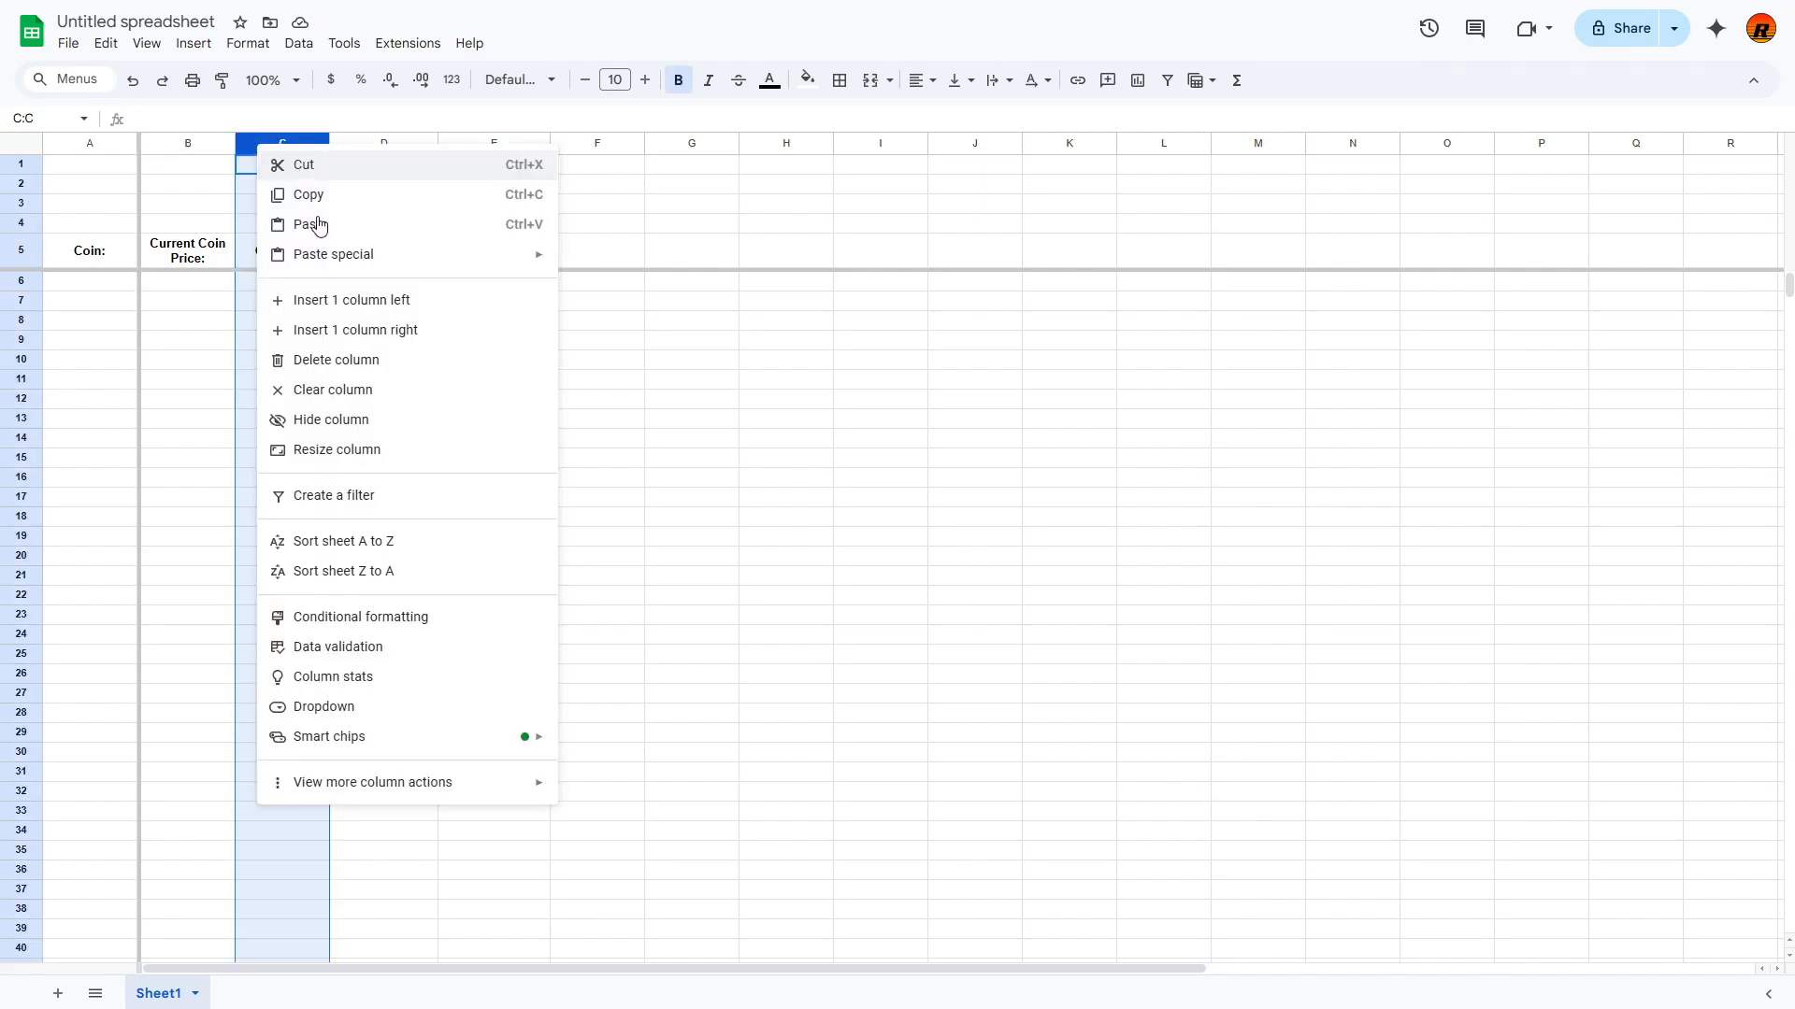
left_click(332, 300)
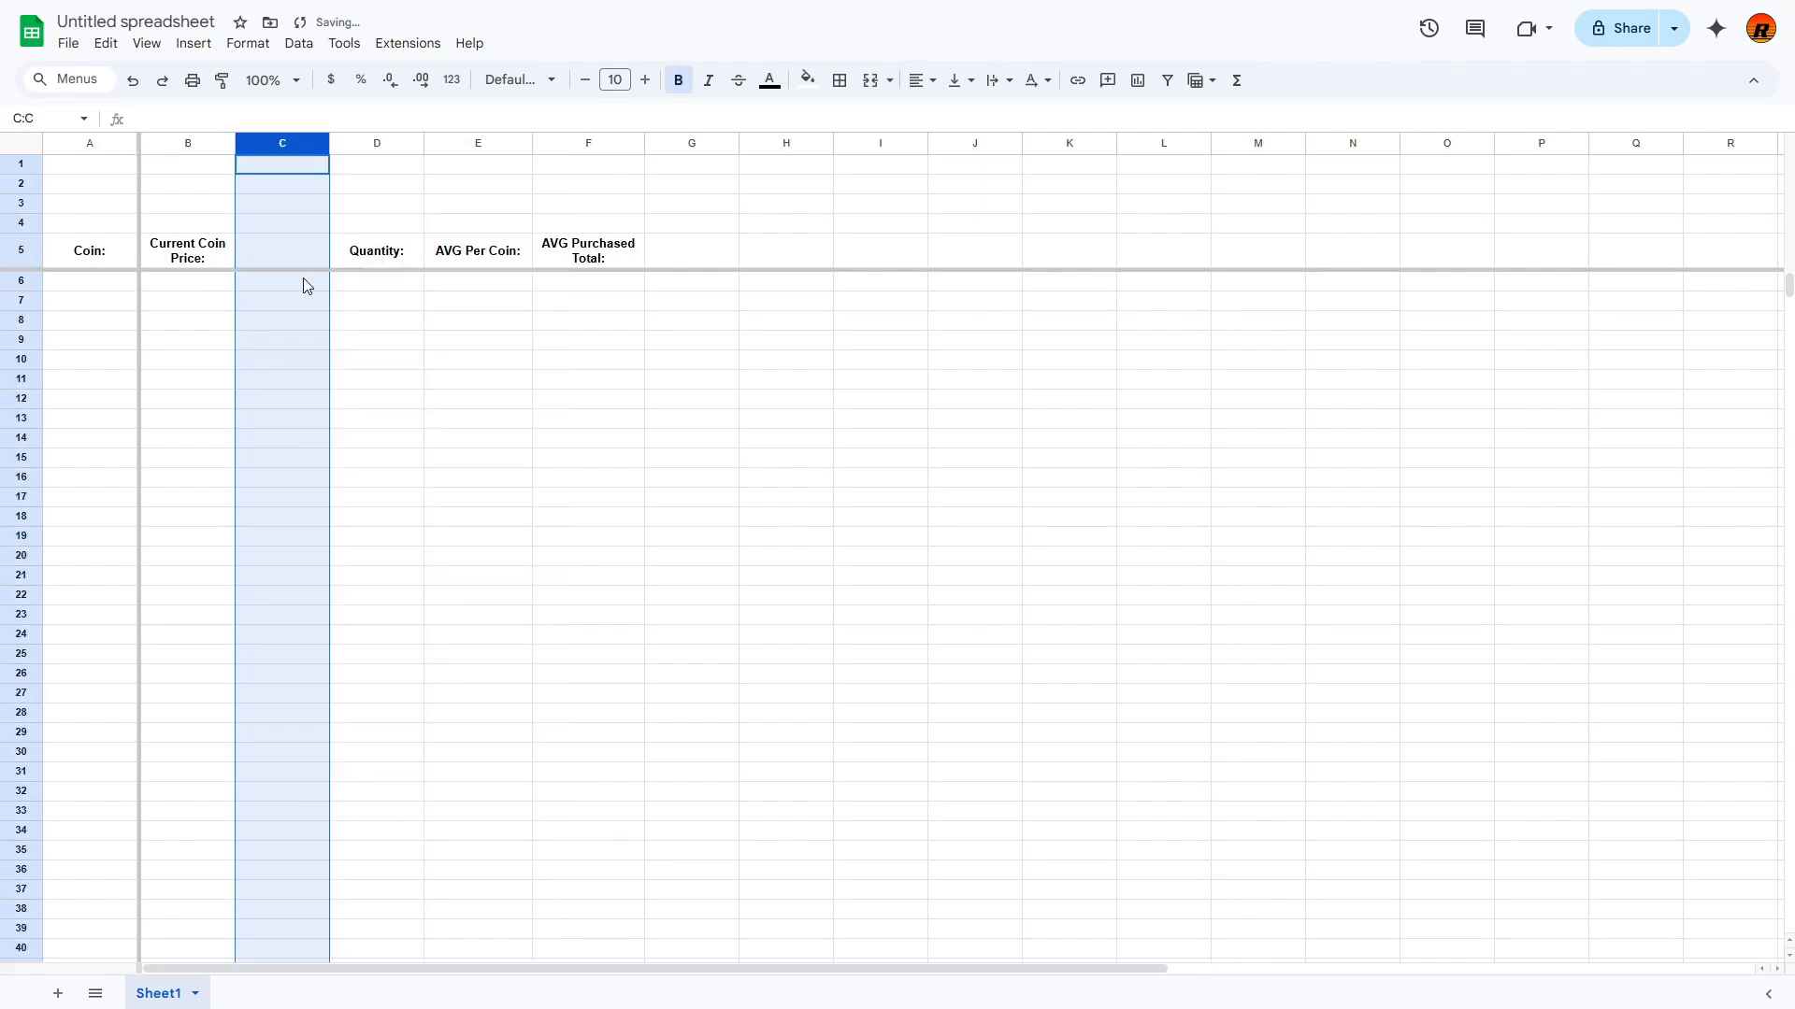
left_click(288, 256)
type("Cu")
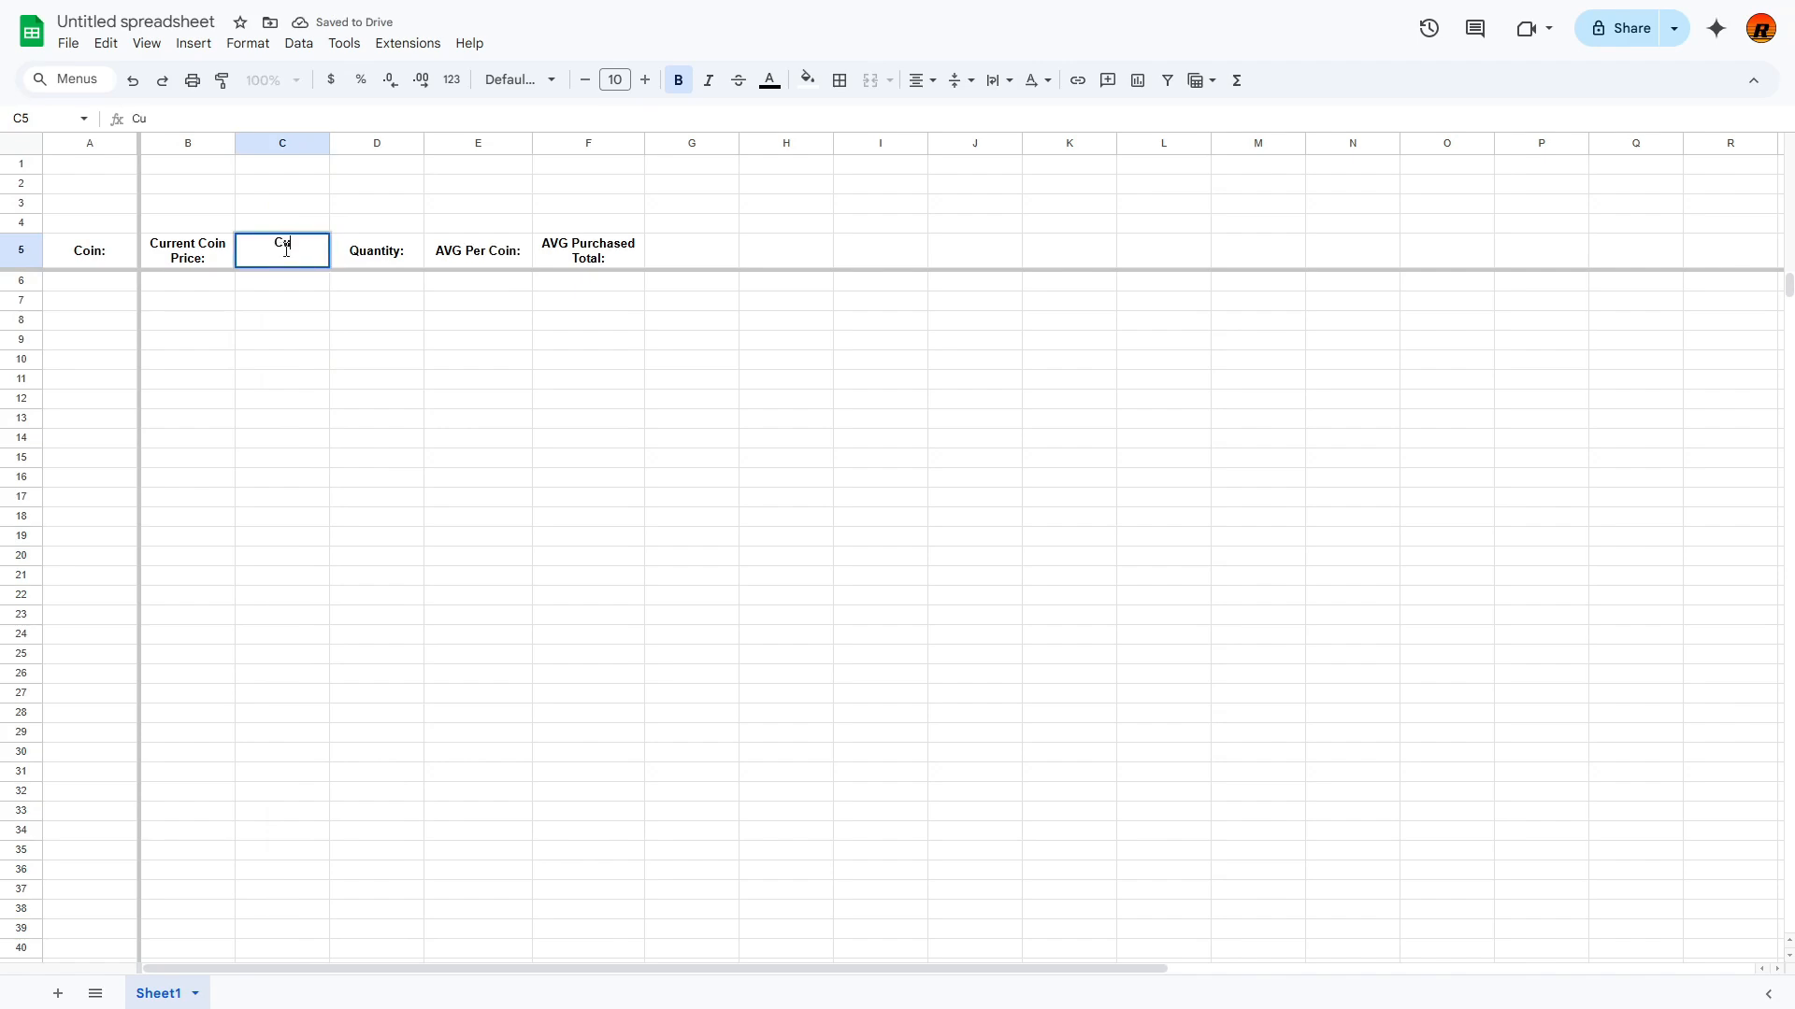
type("rrent Value")
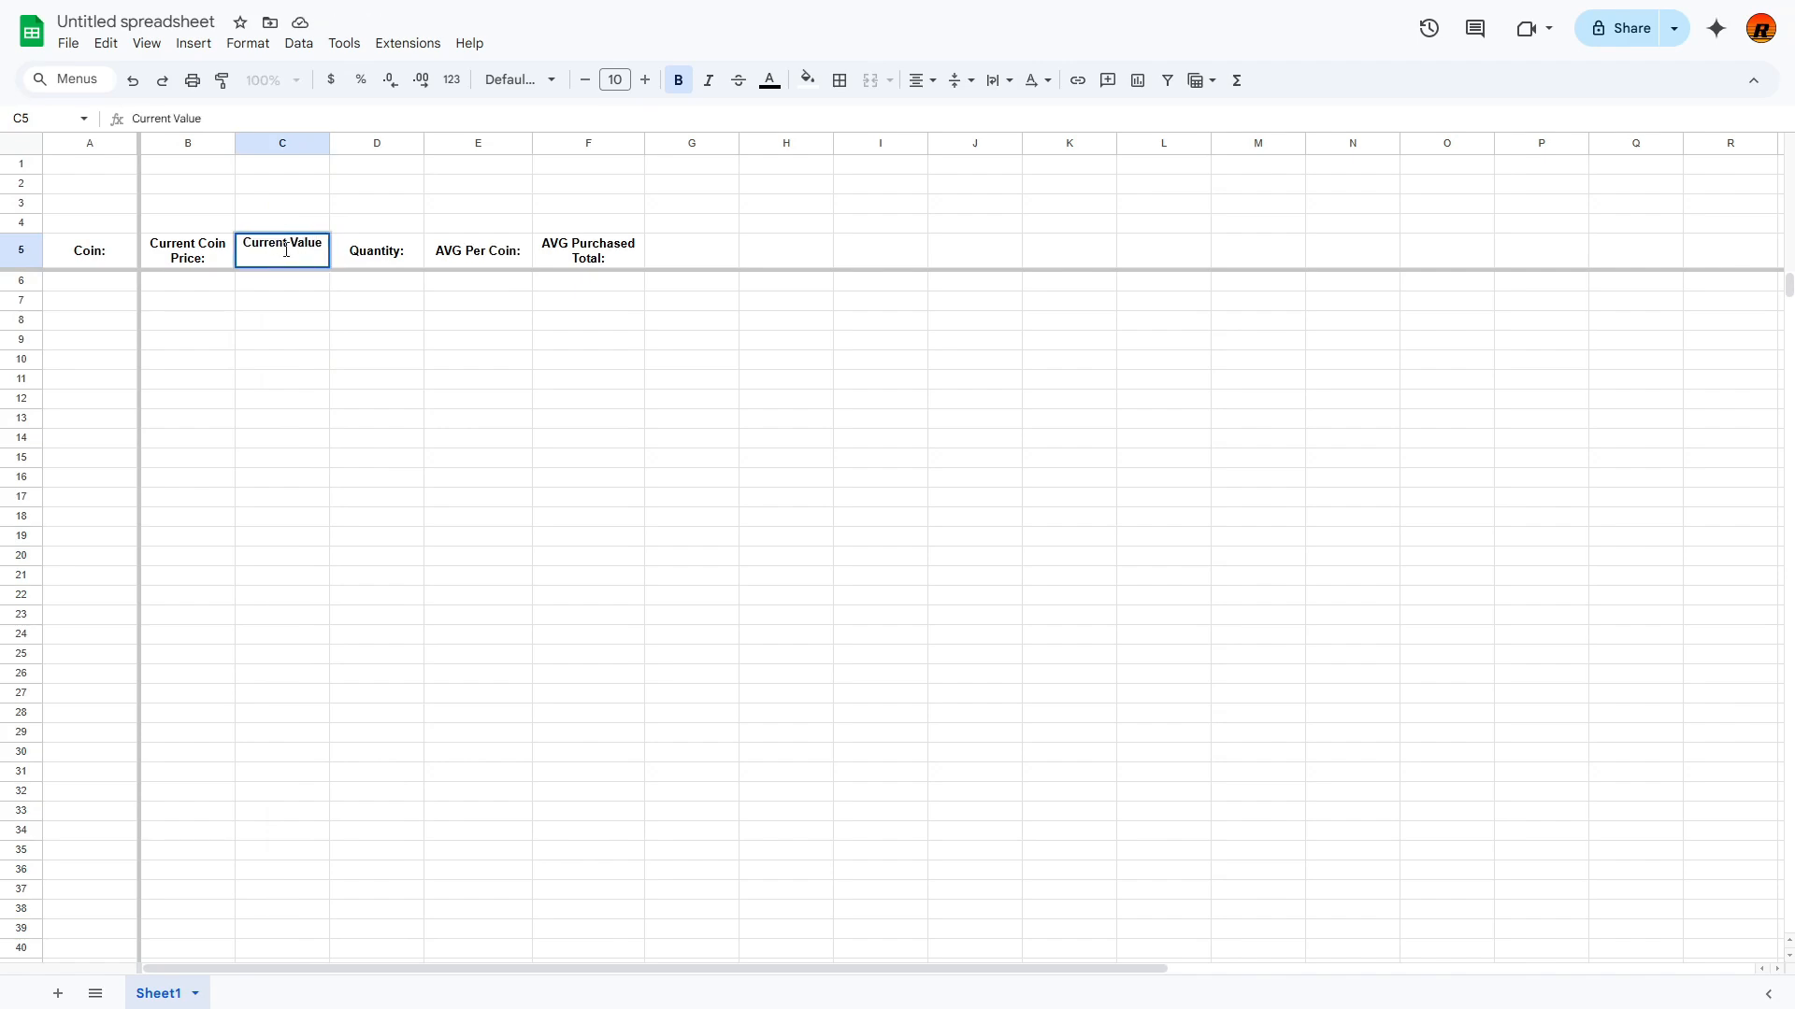
type(":")
key("Return")
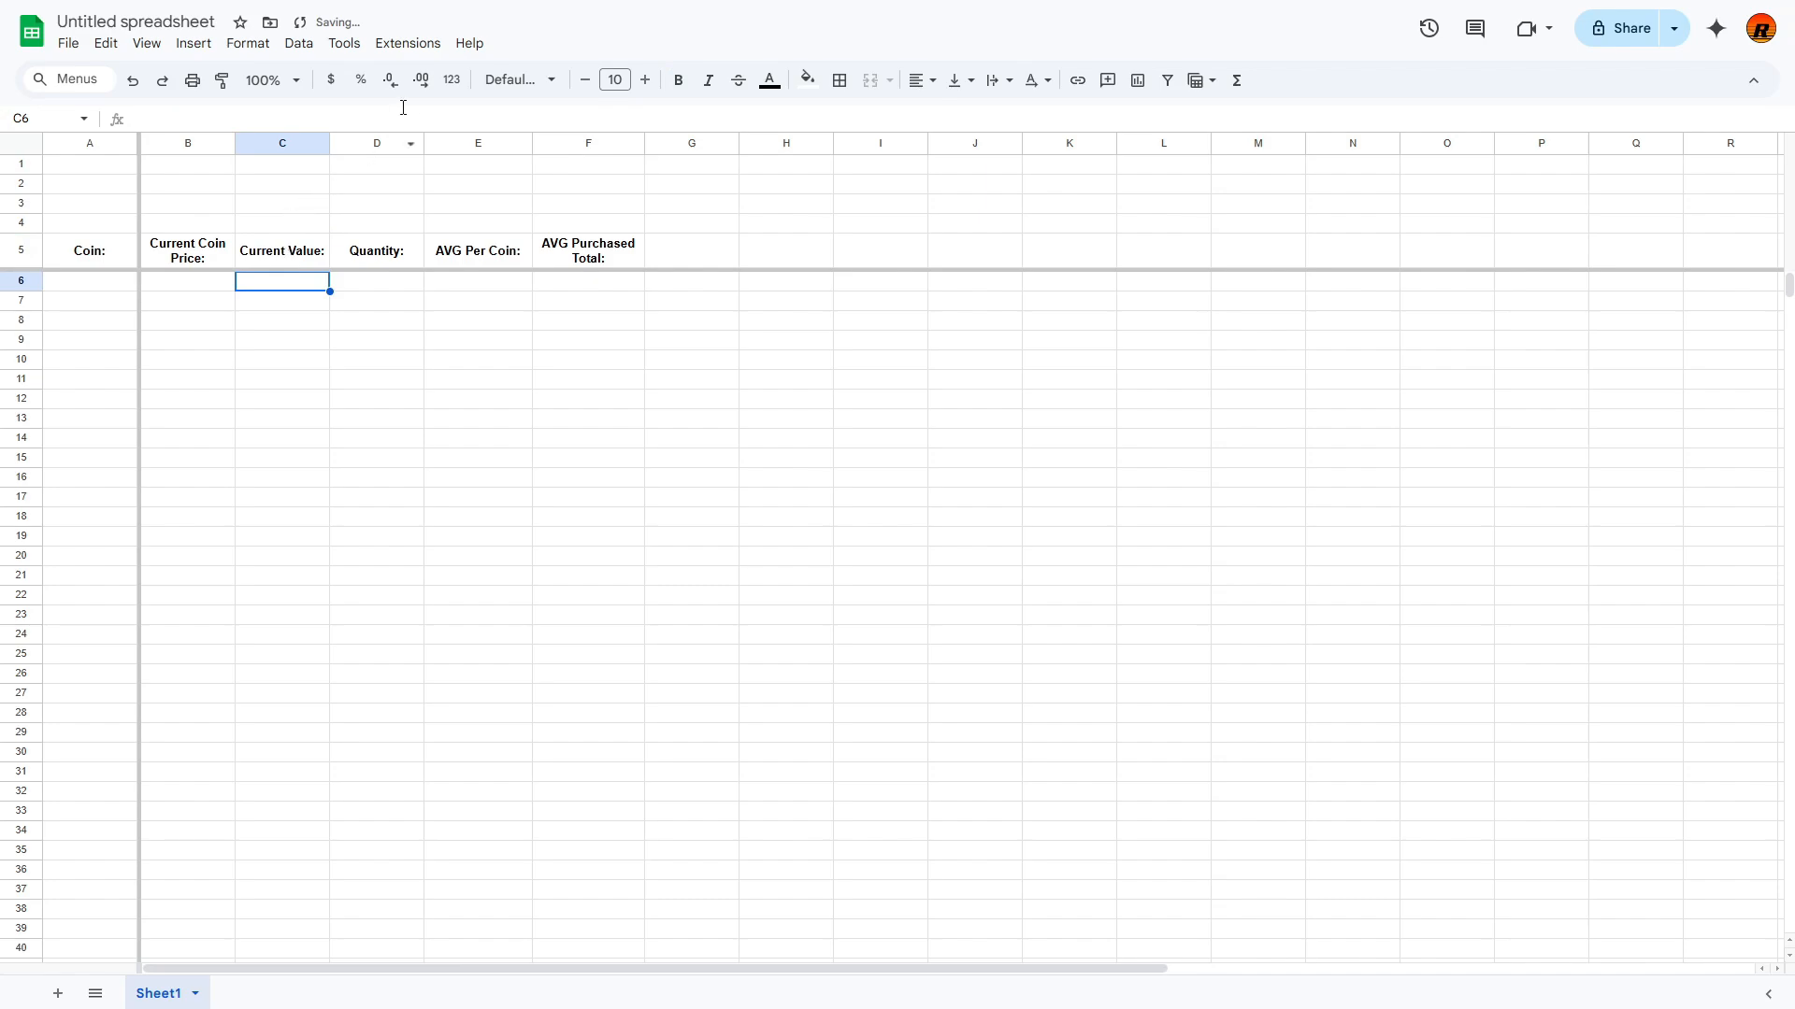
Step: Insert another column between Current Value and Quantity and enter the row 5 header "Profit/Loss:"
right_click(392, 161)
right_click(372, 143)
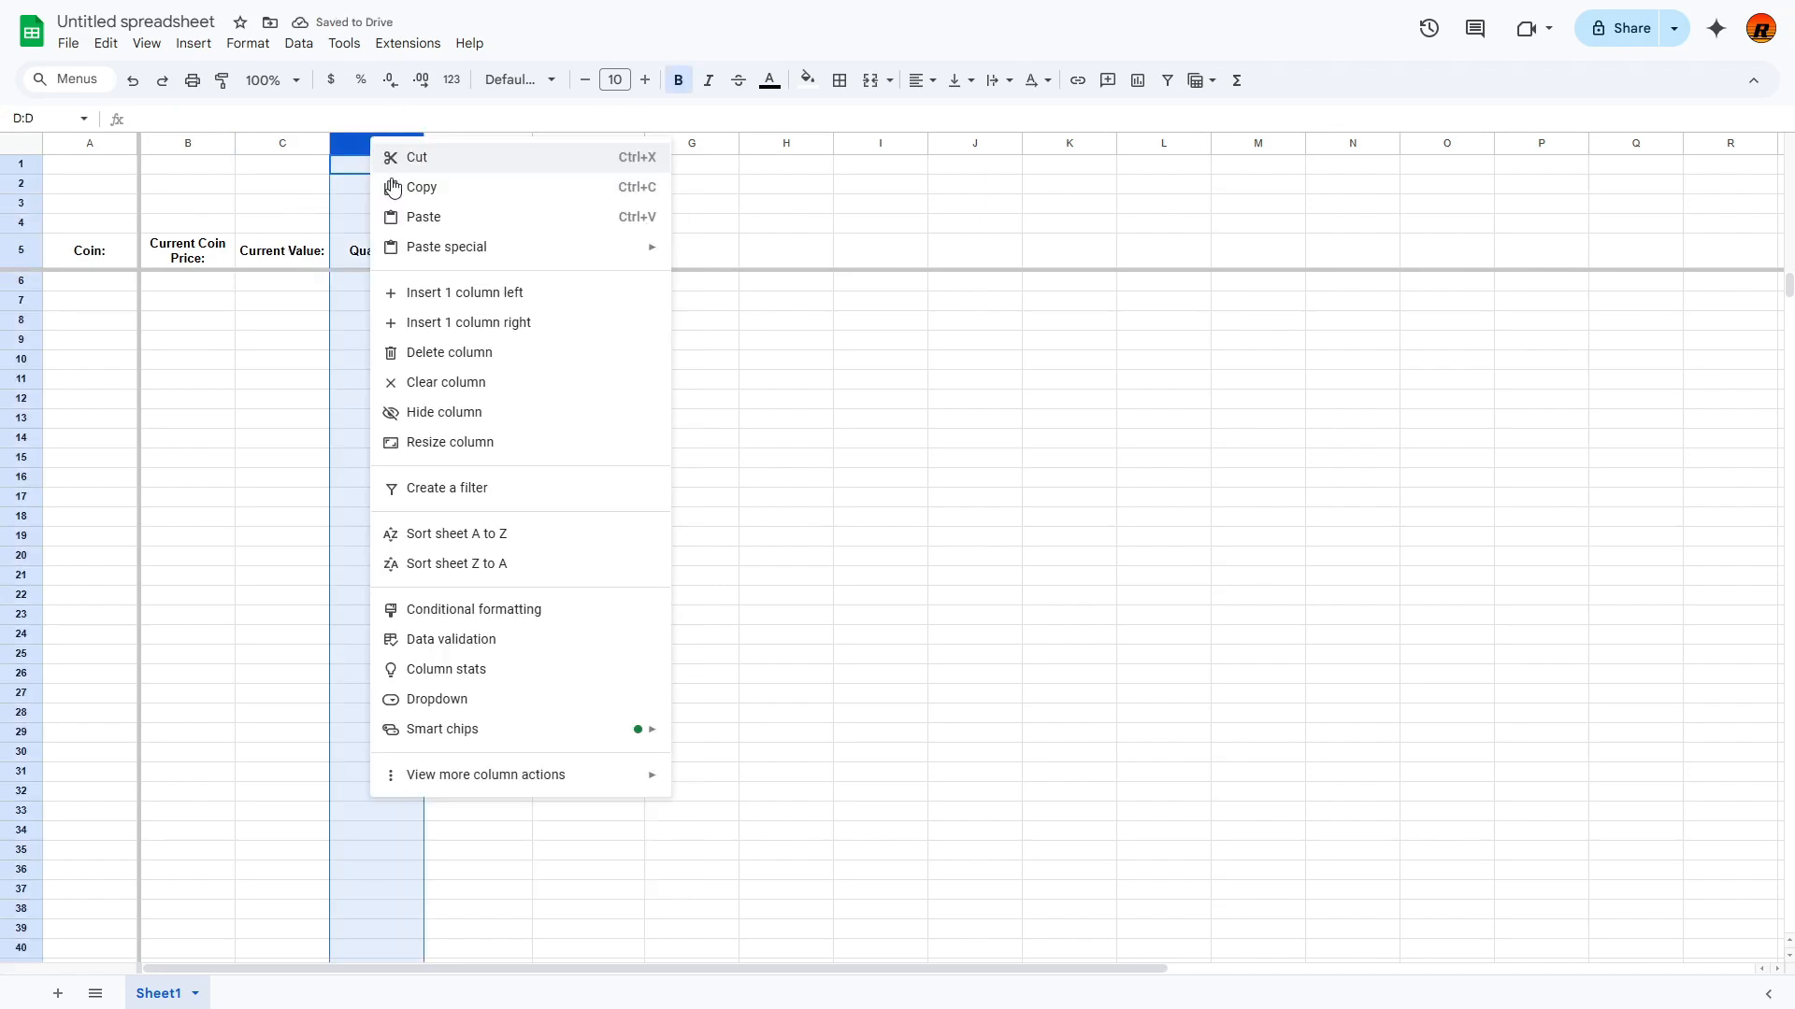
left_click(465, 293)
left_click(393, 267)
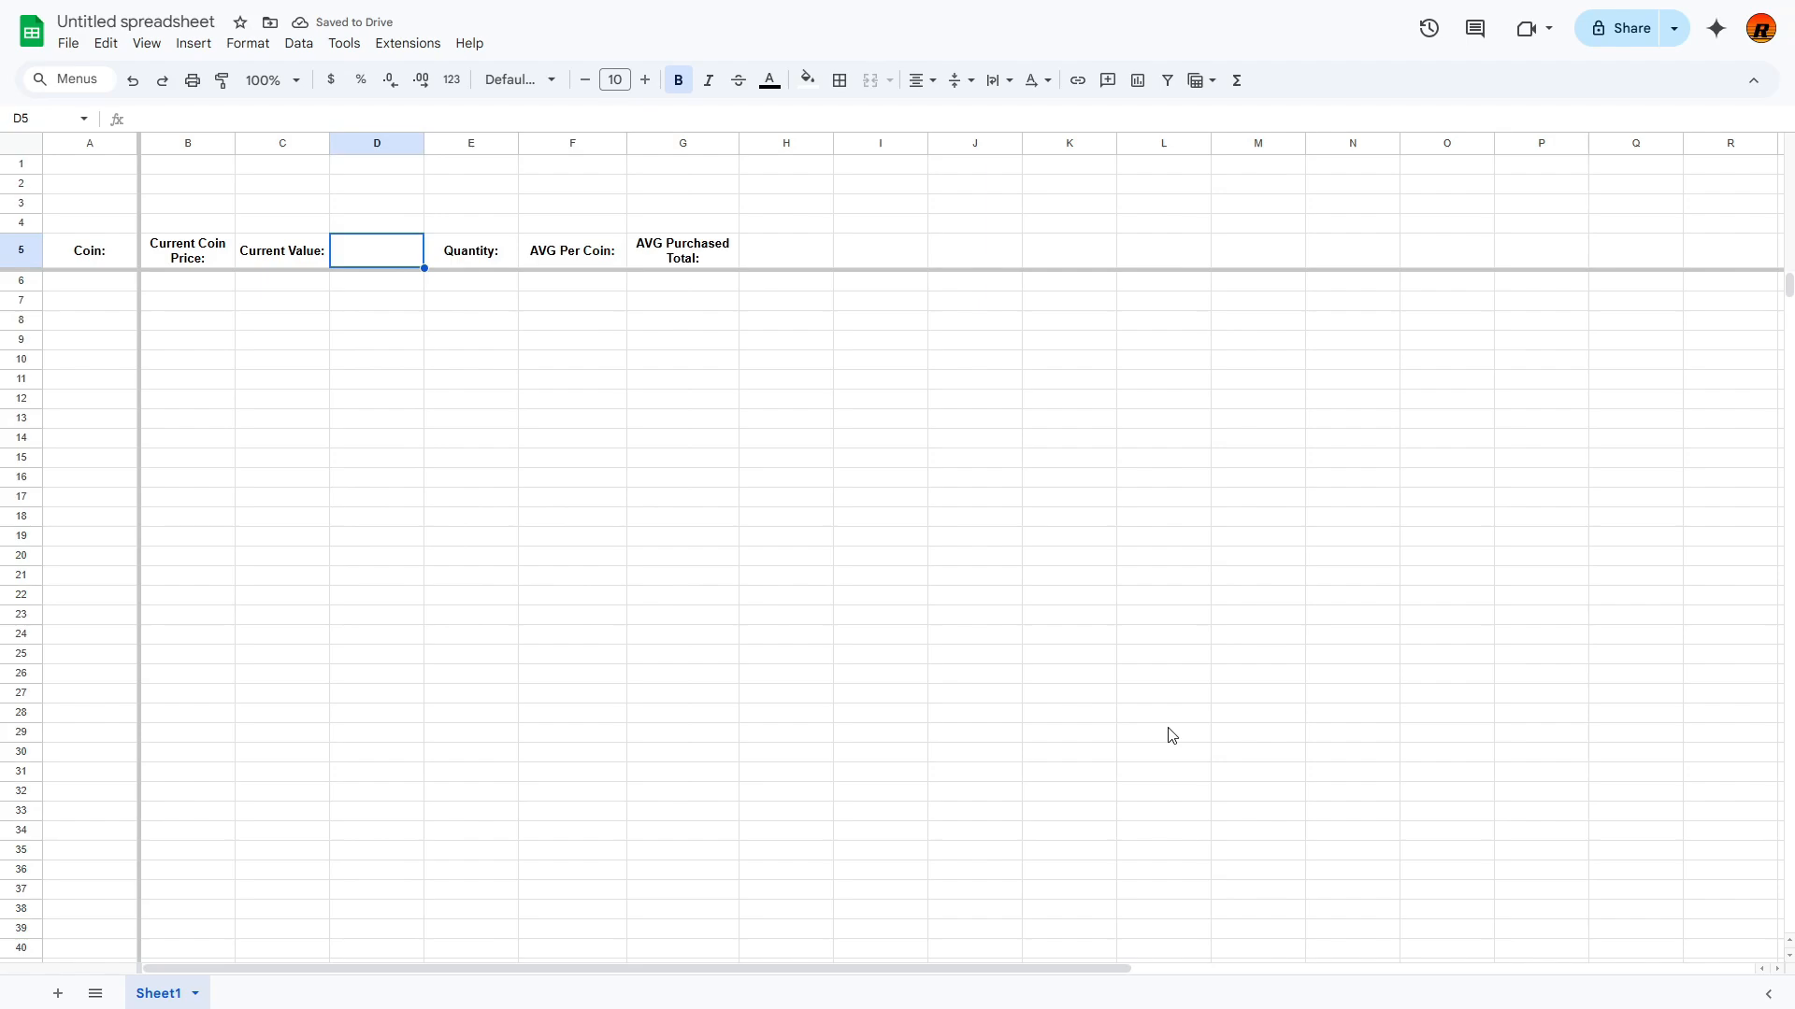
type("Prof")
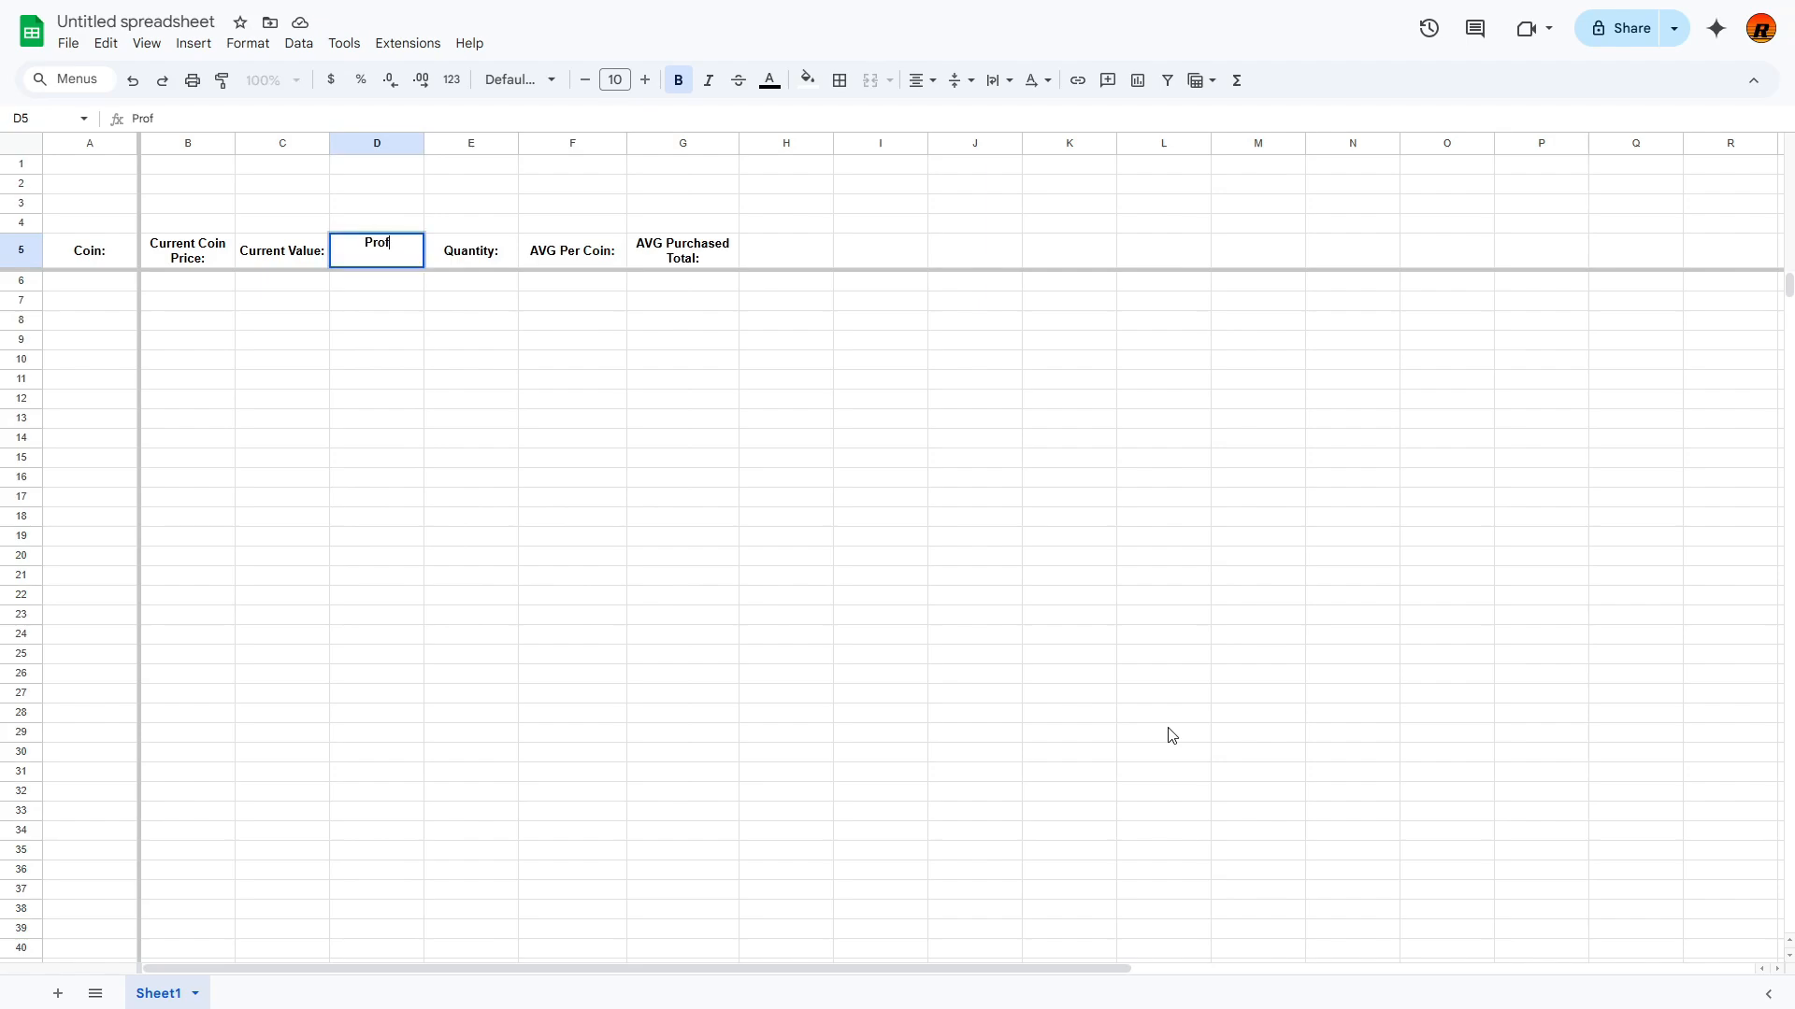
type("it/Loss:")
key("Return")
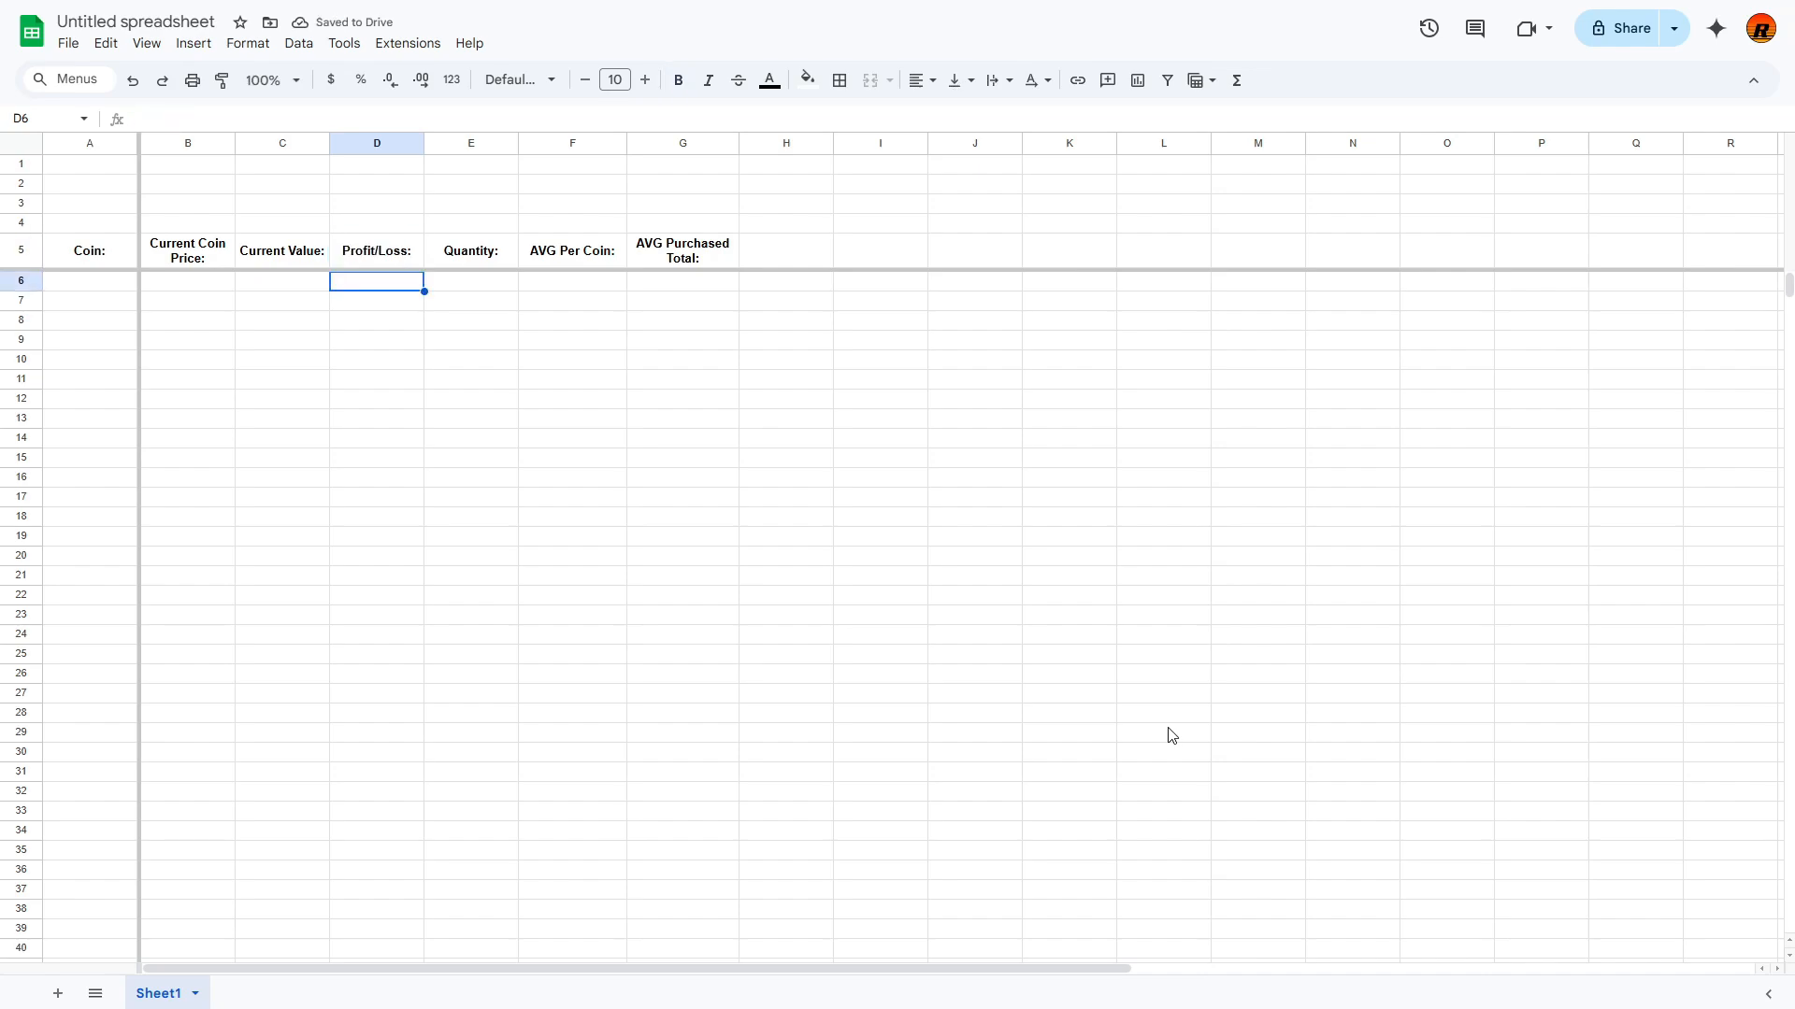
Step: Delete all the unused columns from H through AC
left_click(788, 147)
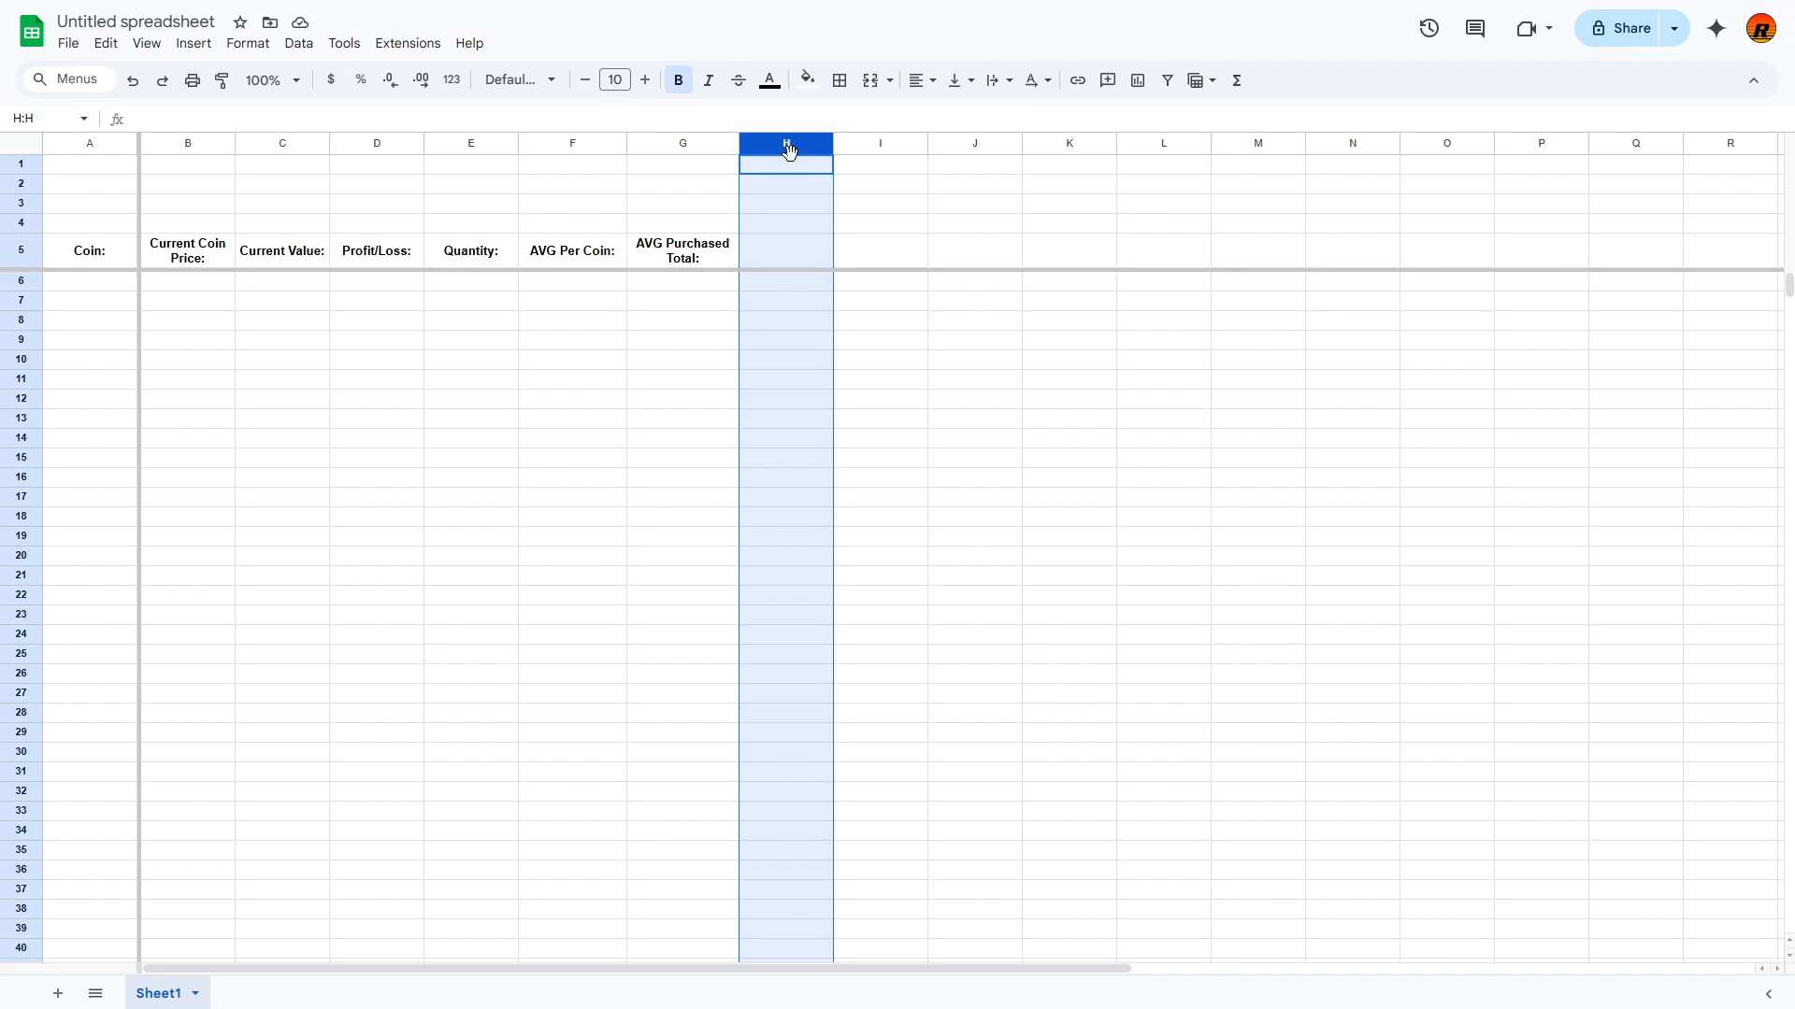
key("ctrl+shift+Right")
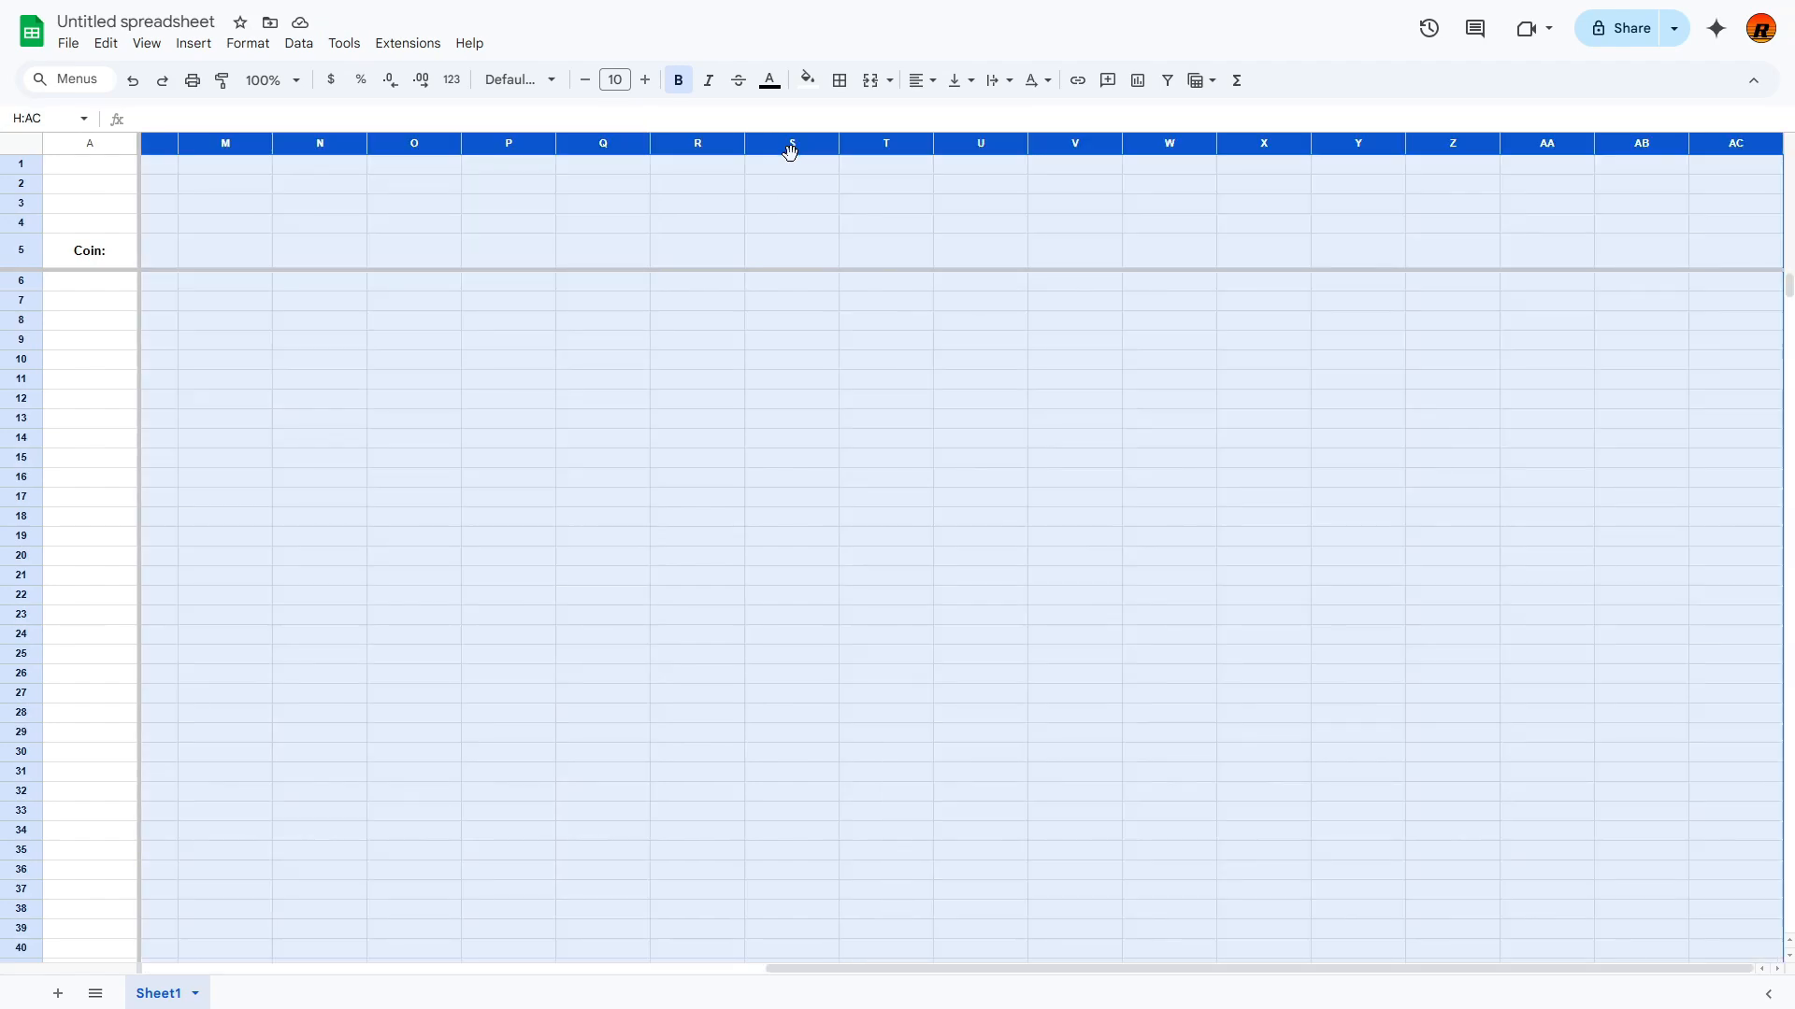
right_click(790, 151)
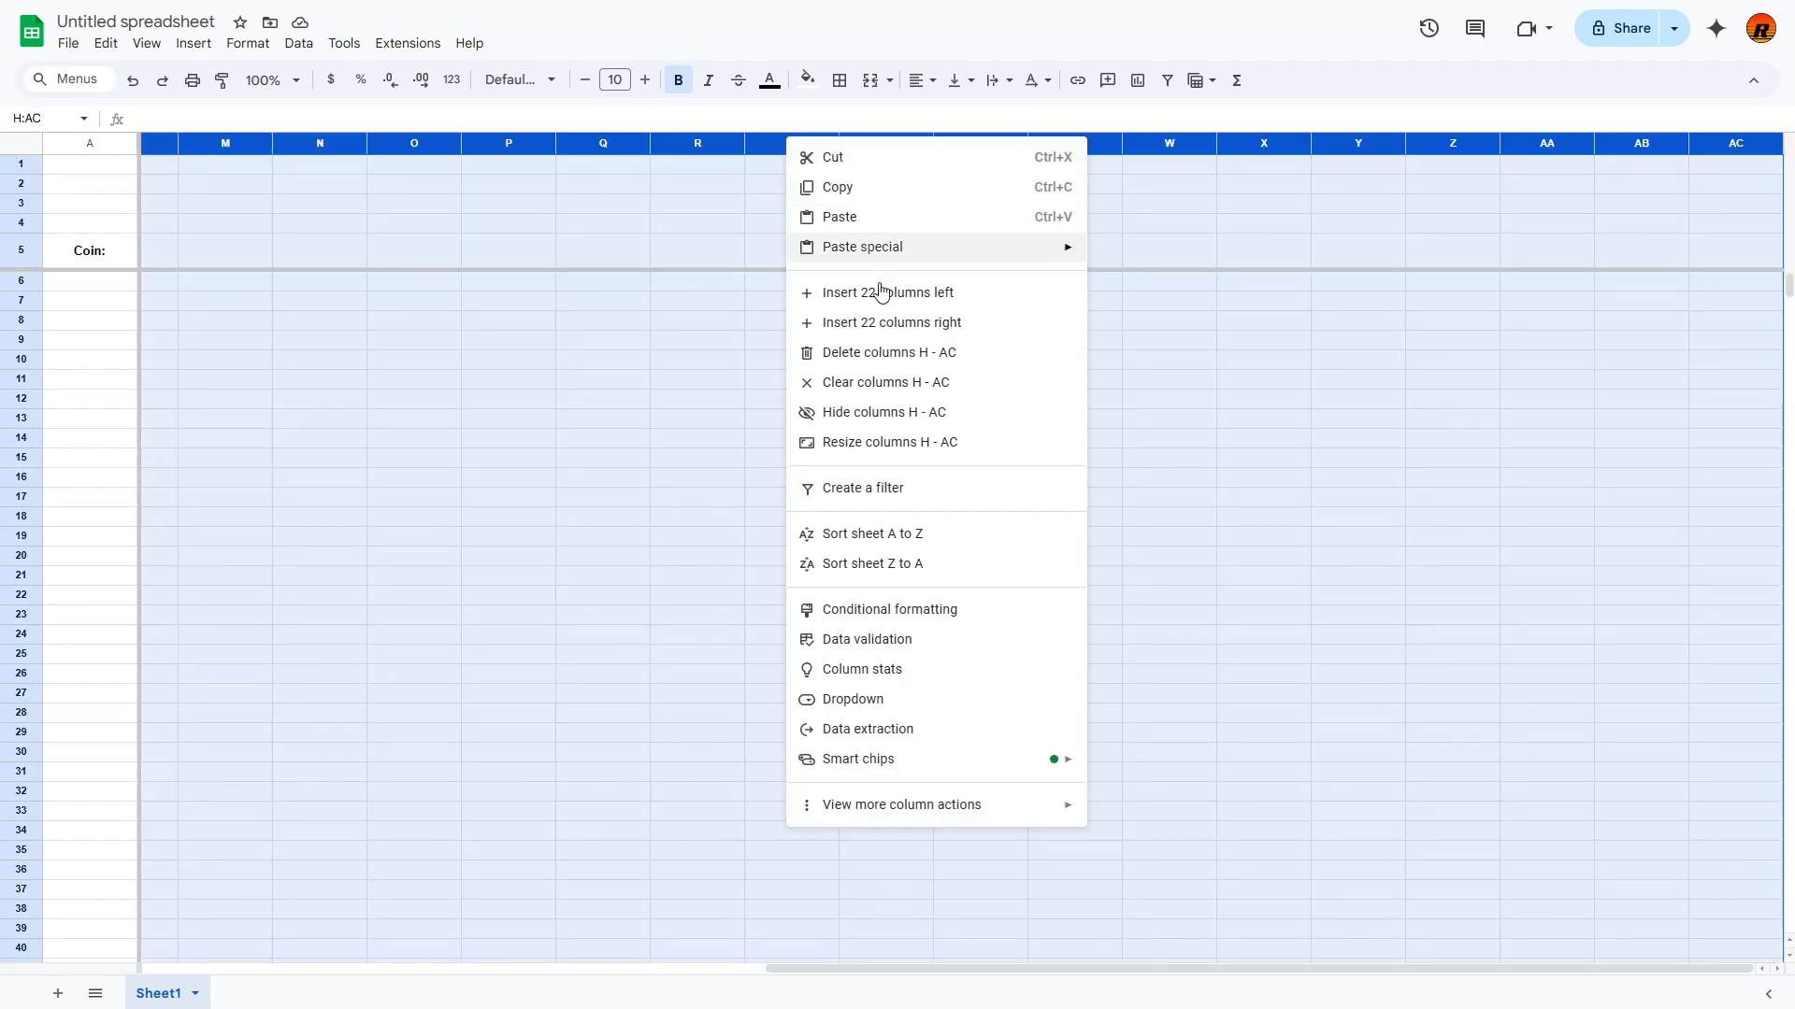
left_click(888, 353)
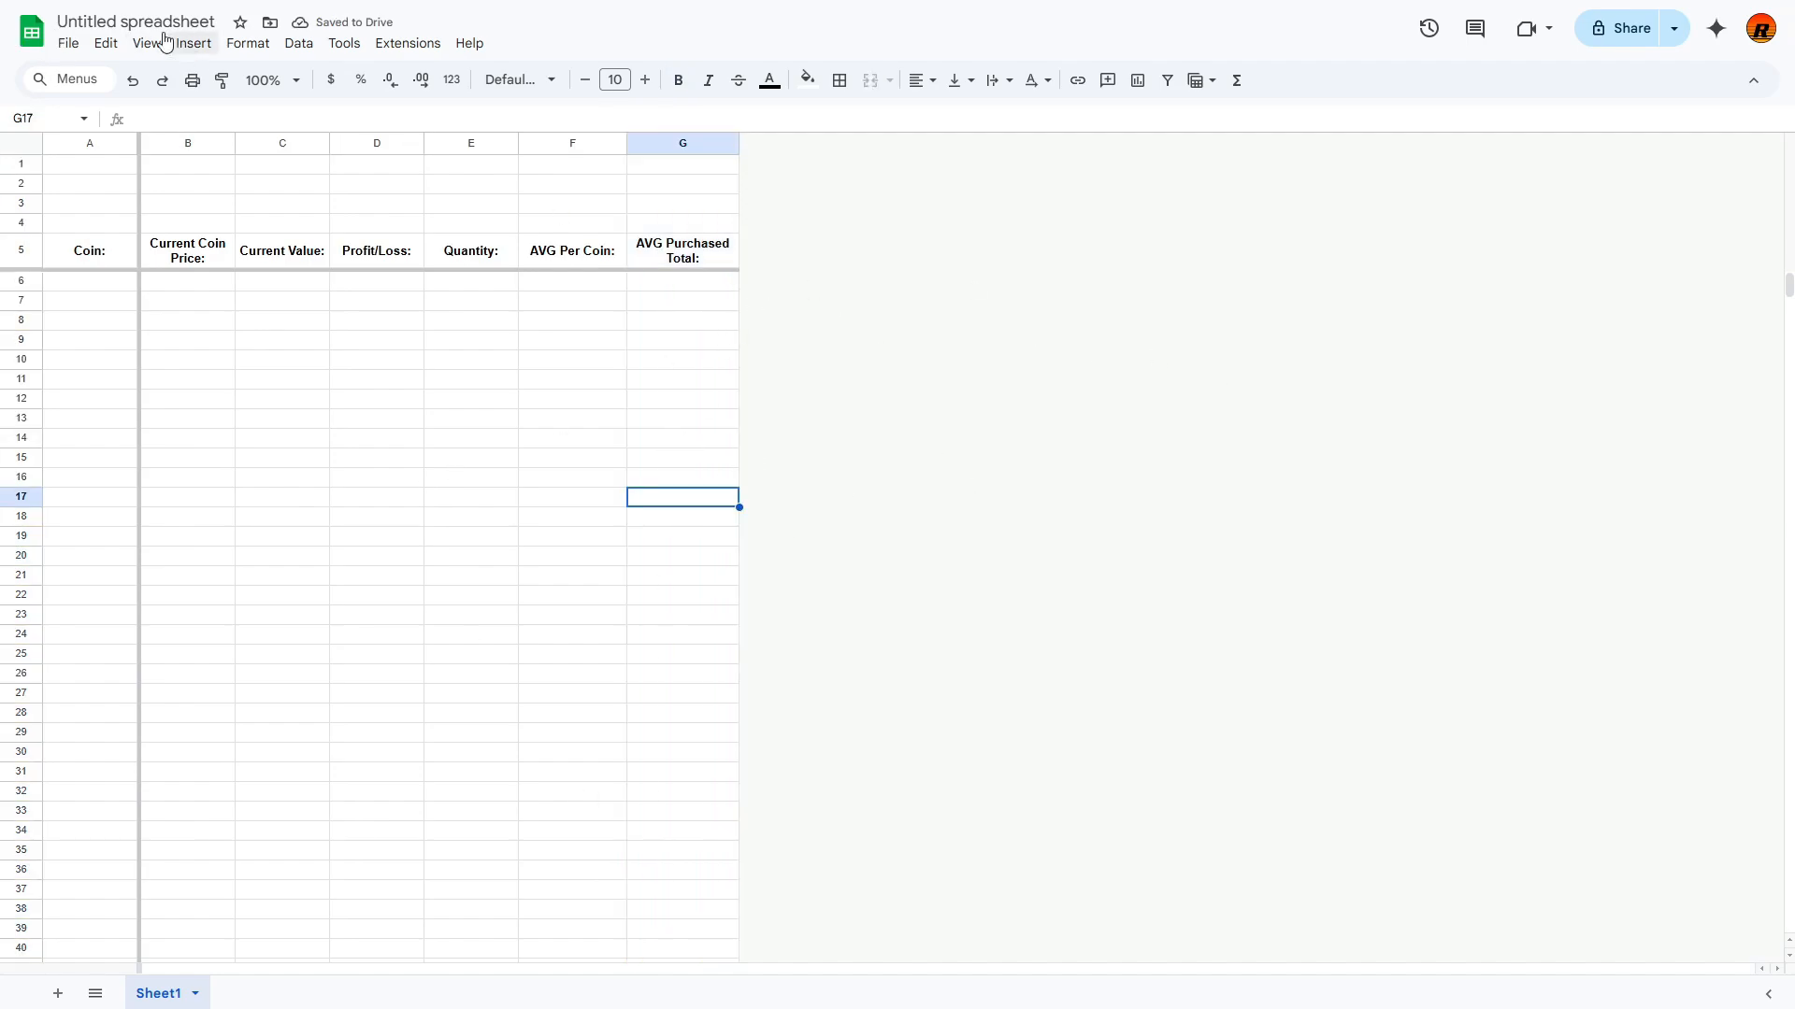
Step: Rename the spreadsheet as "YouTube Ledger Tutorial"
left_click(139, 18)
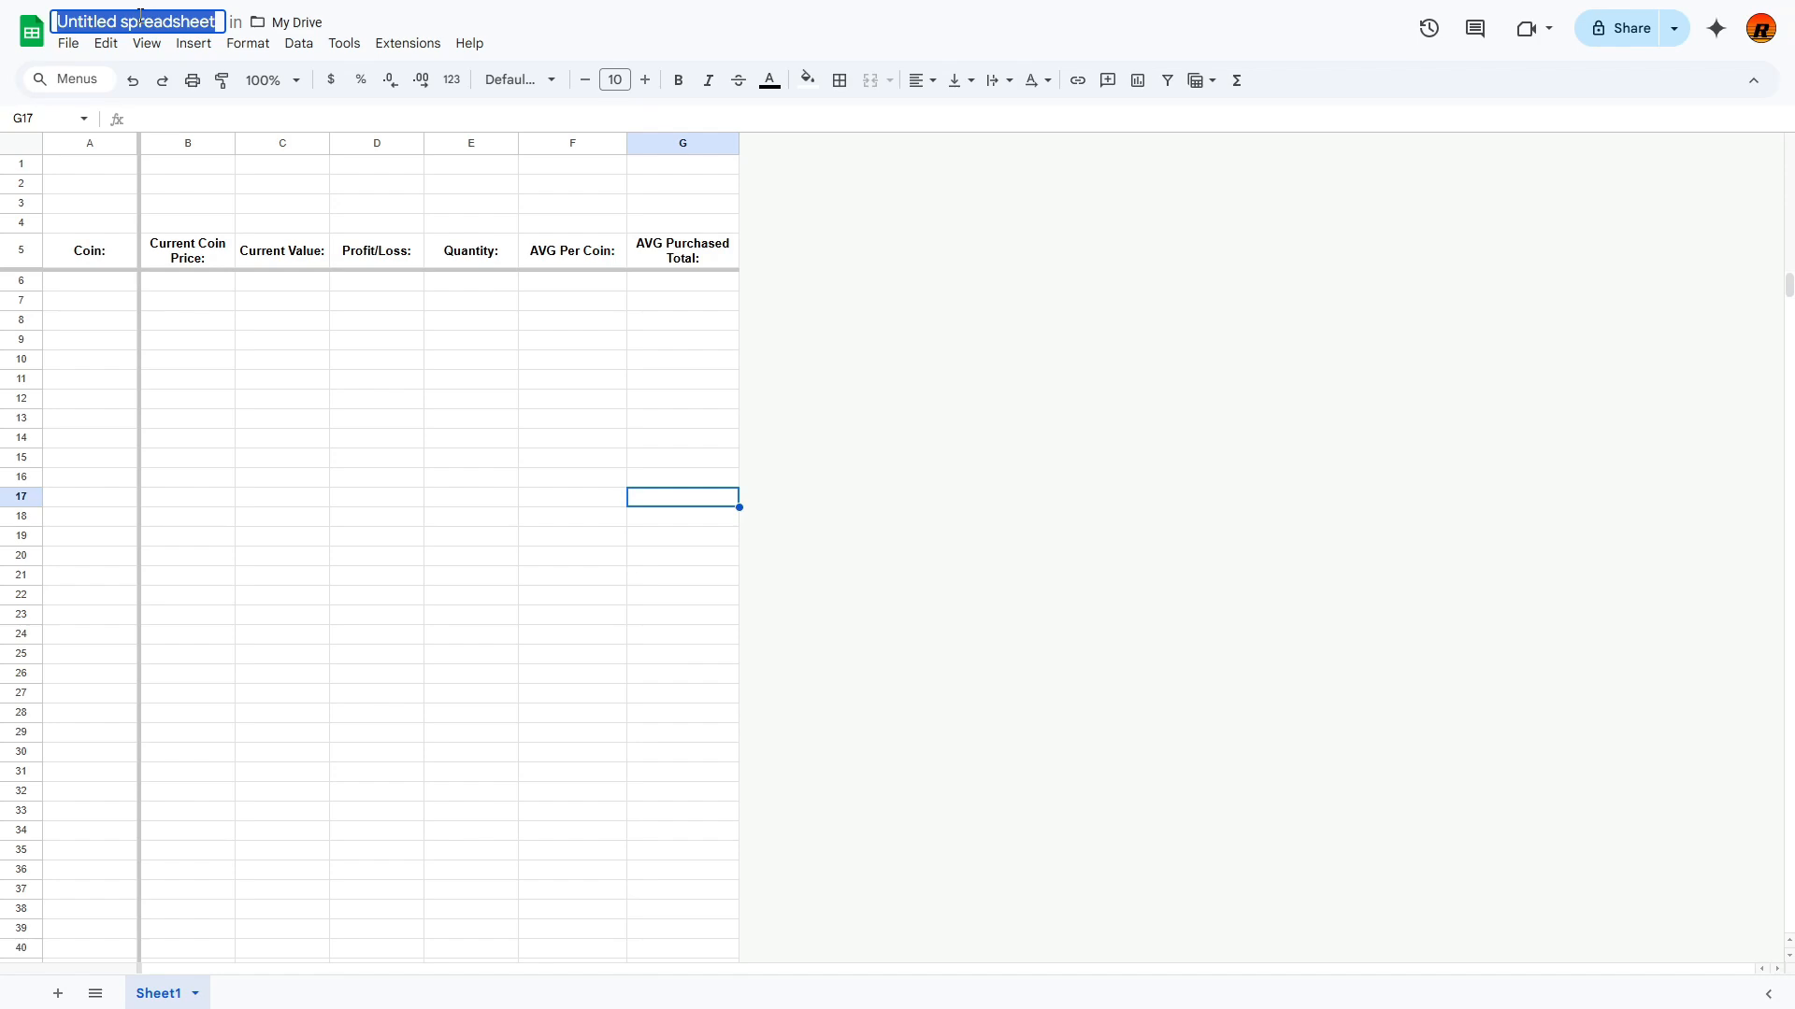
type("Yout")
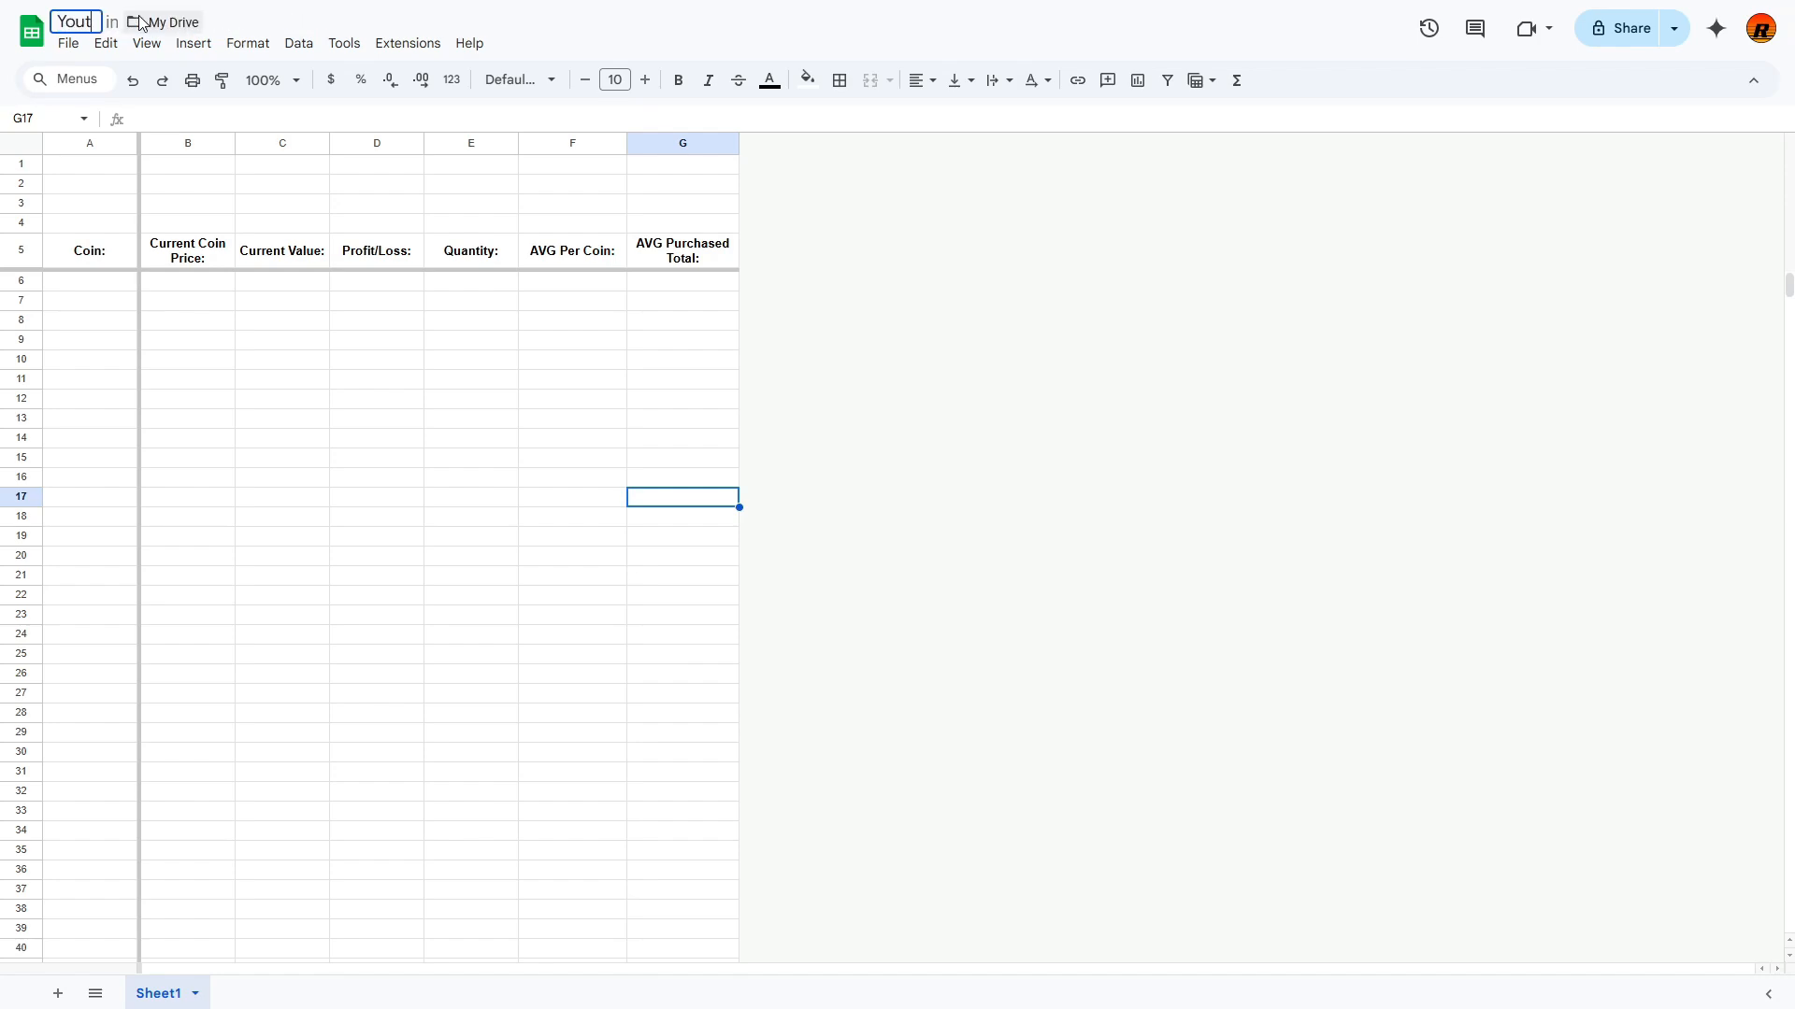
key("BackSpace")
type("Tub")
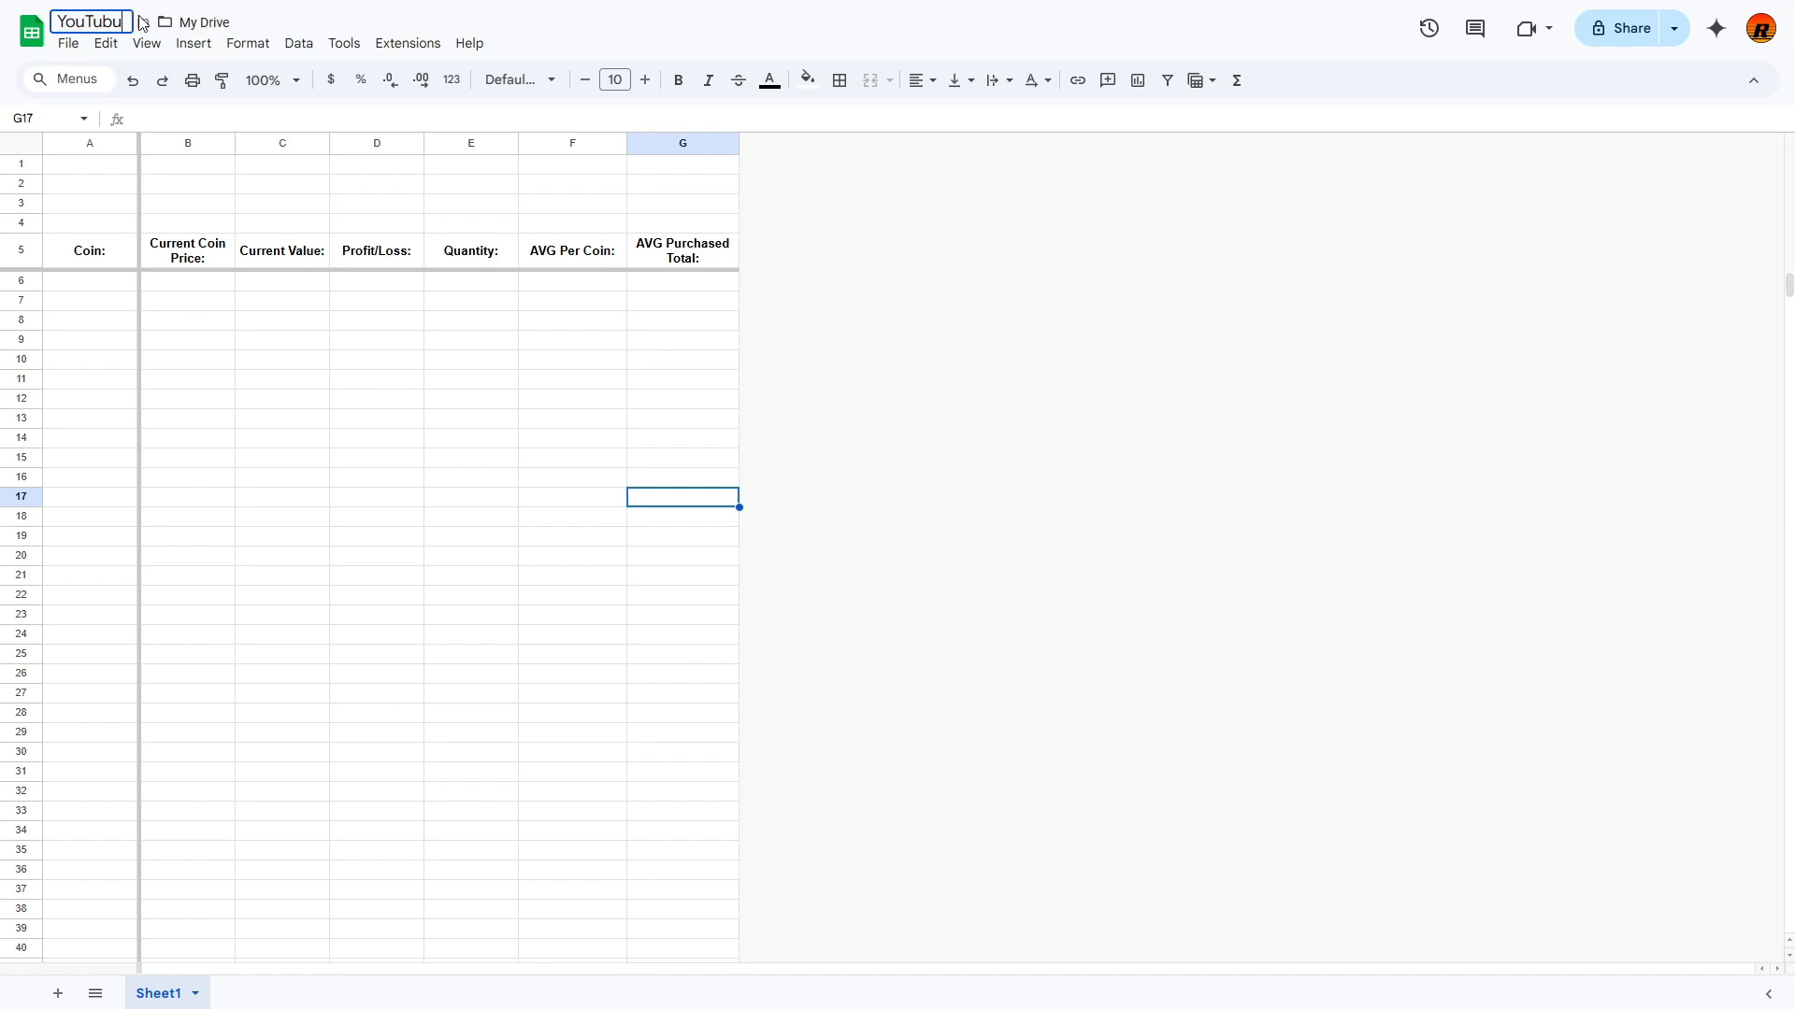
type("e Ledger Tutorial")
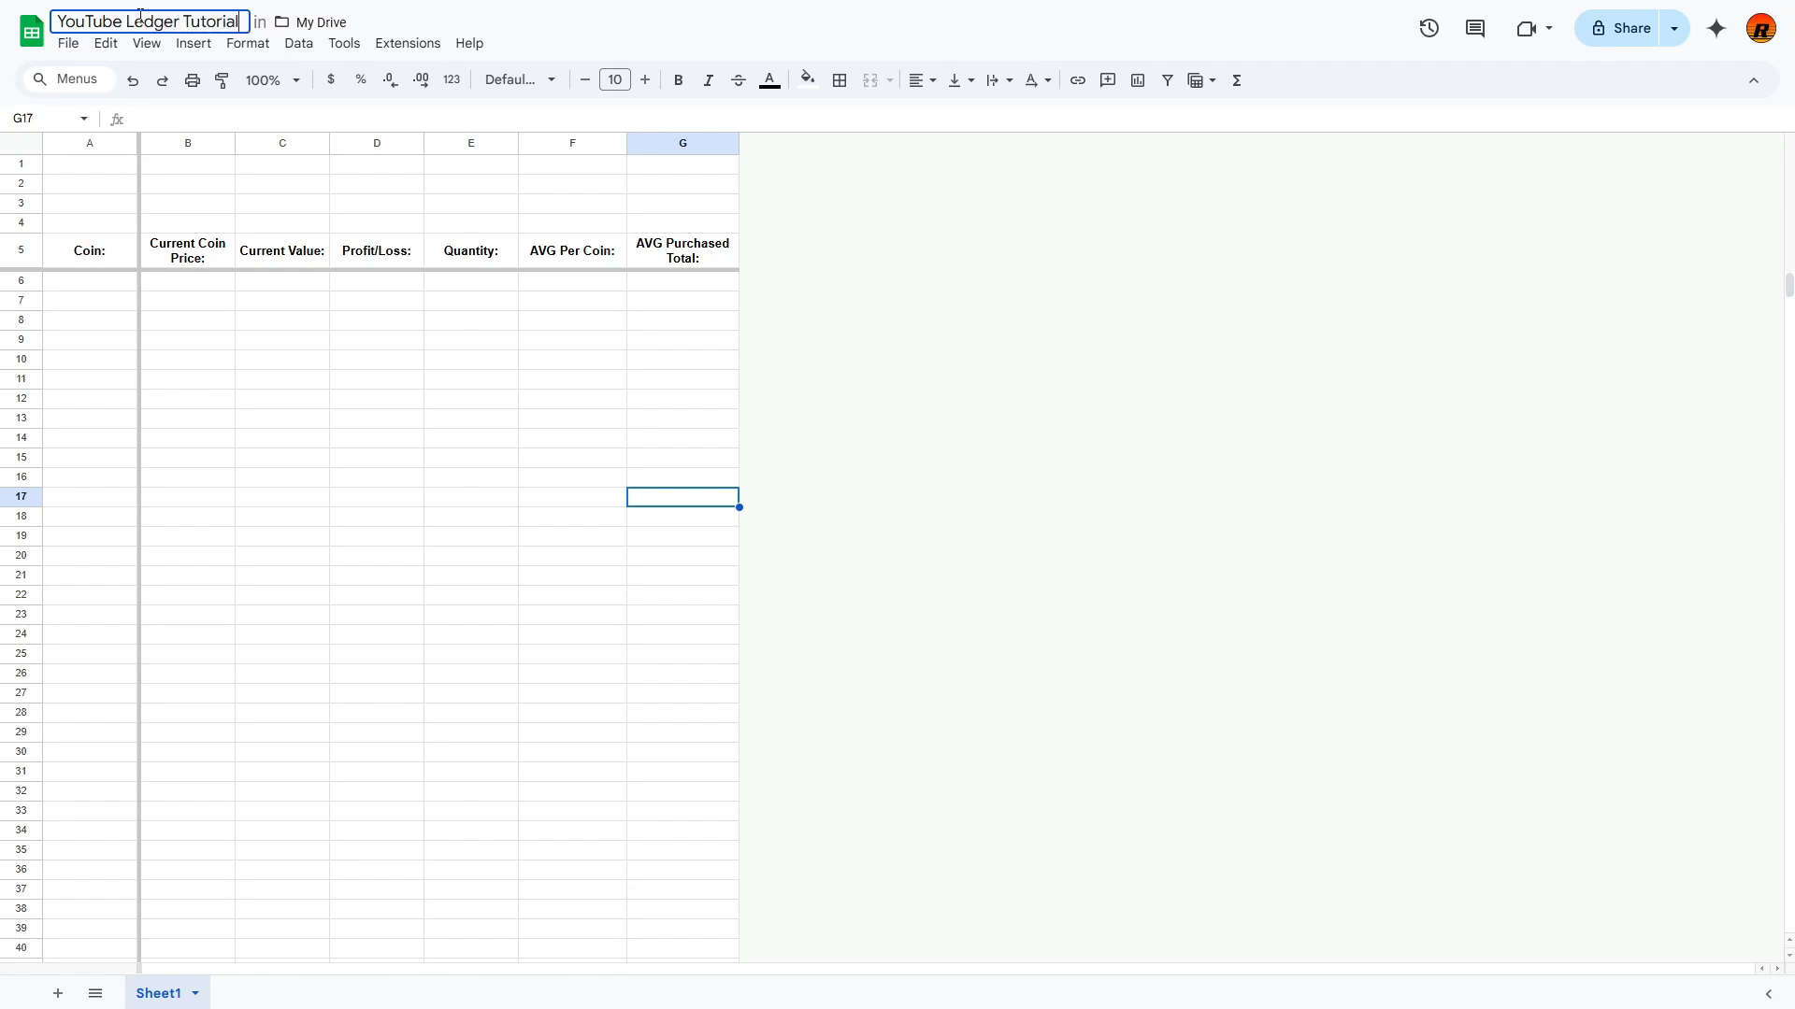
key("Return")
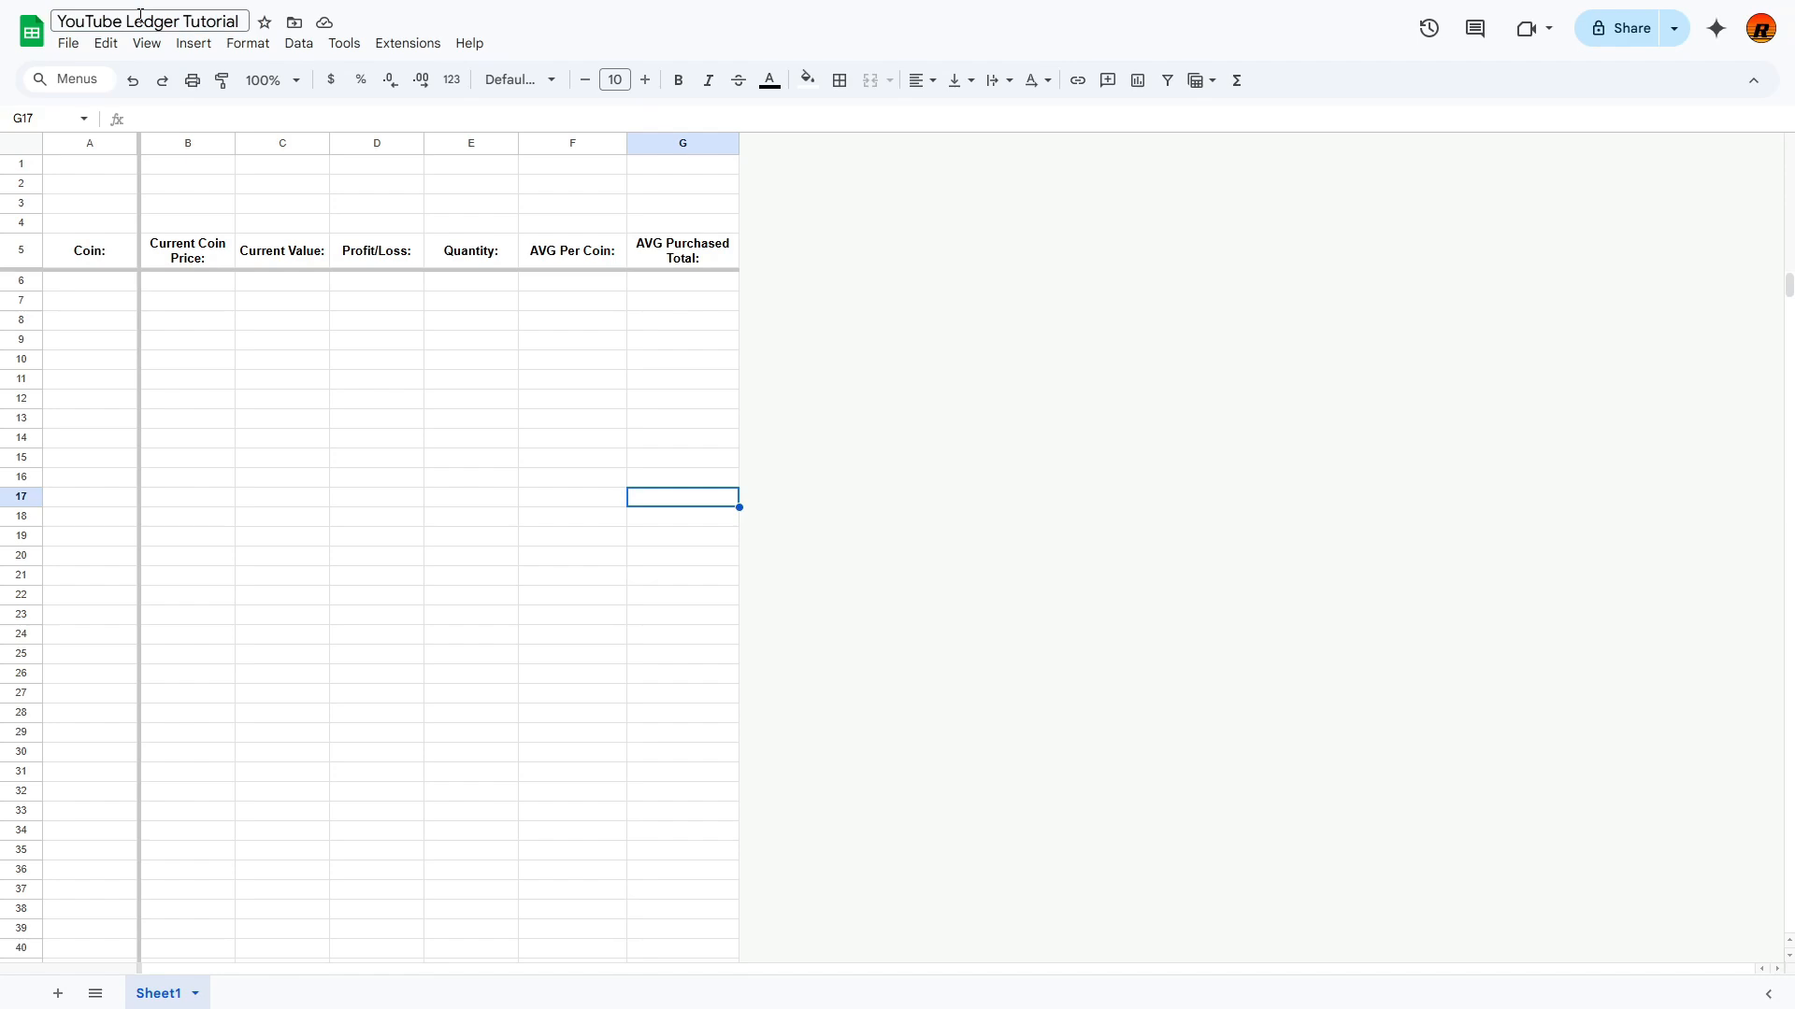
left_click(498, 577)
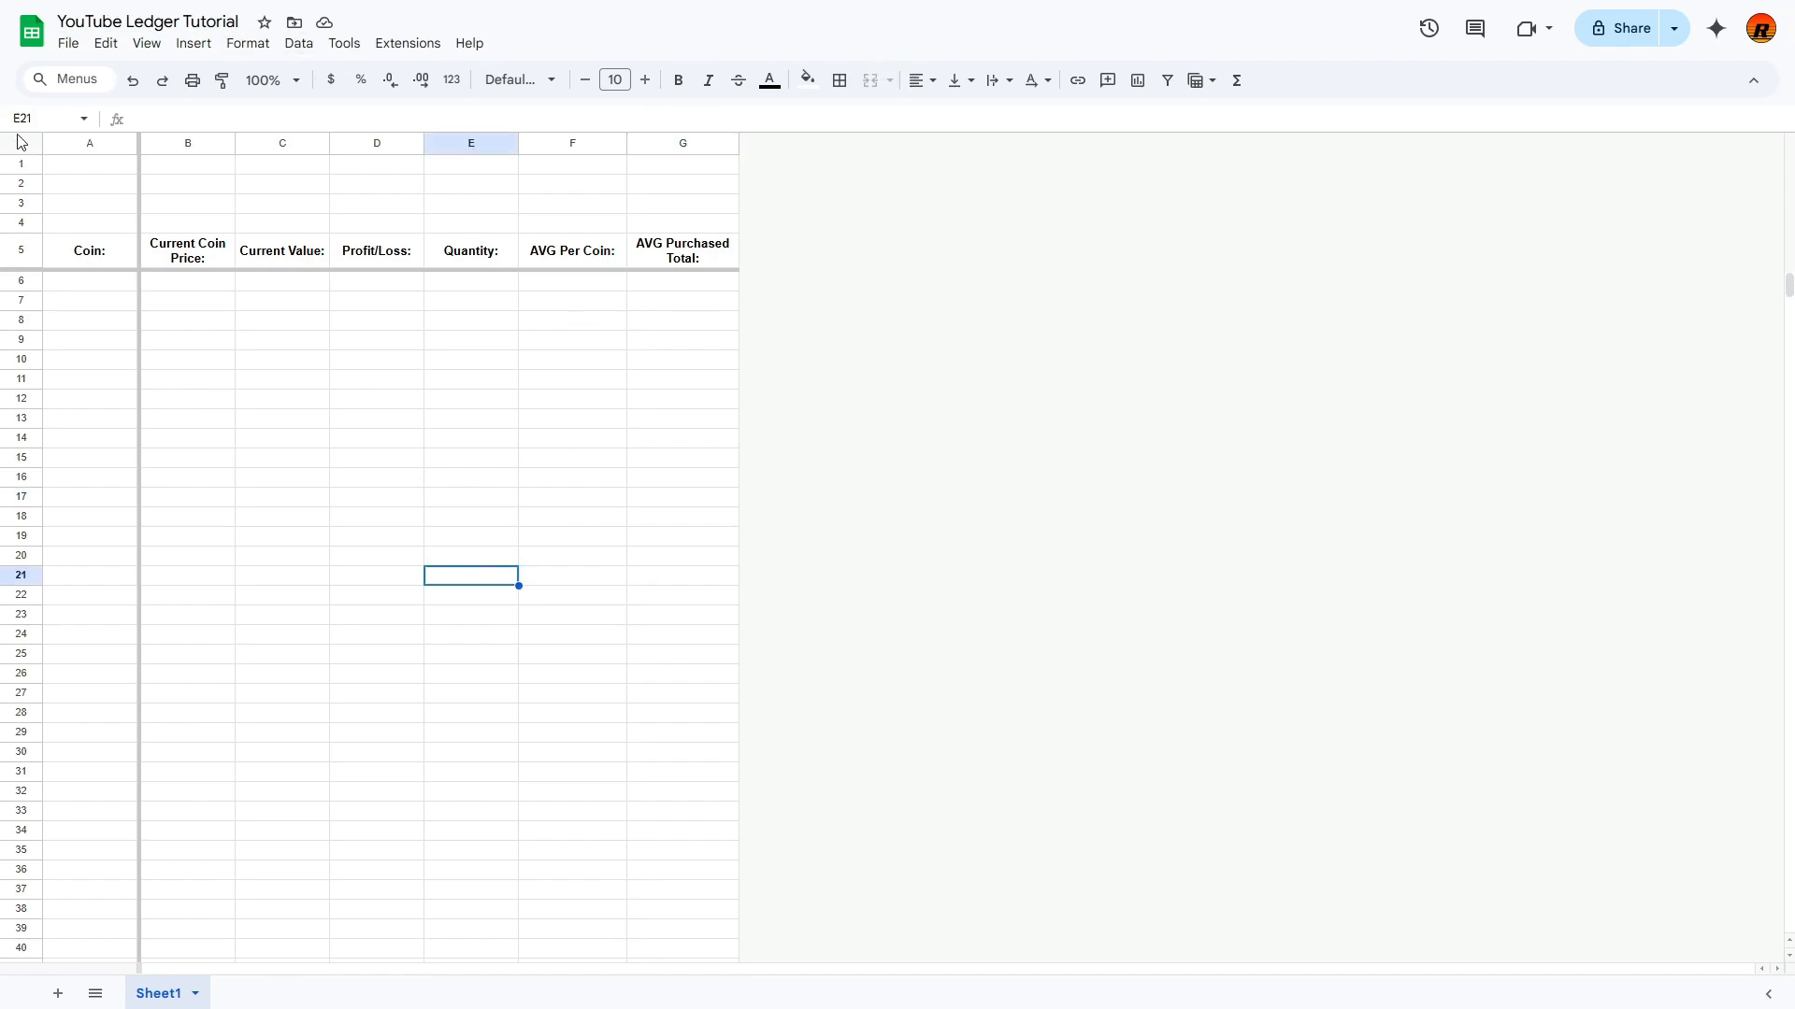
left_click(85, 286)
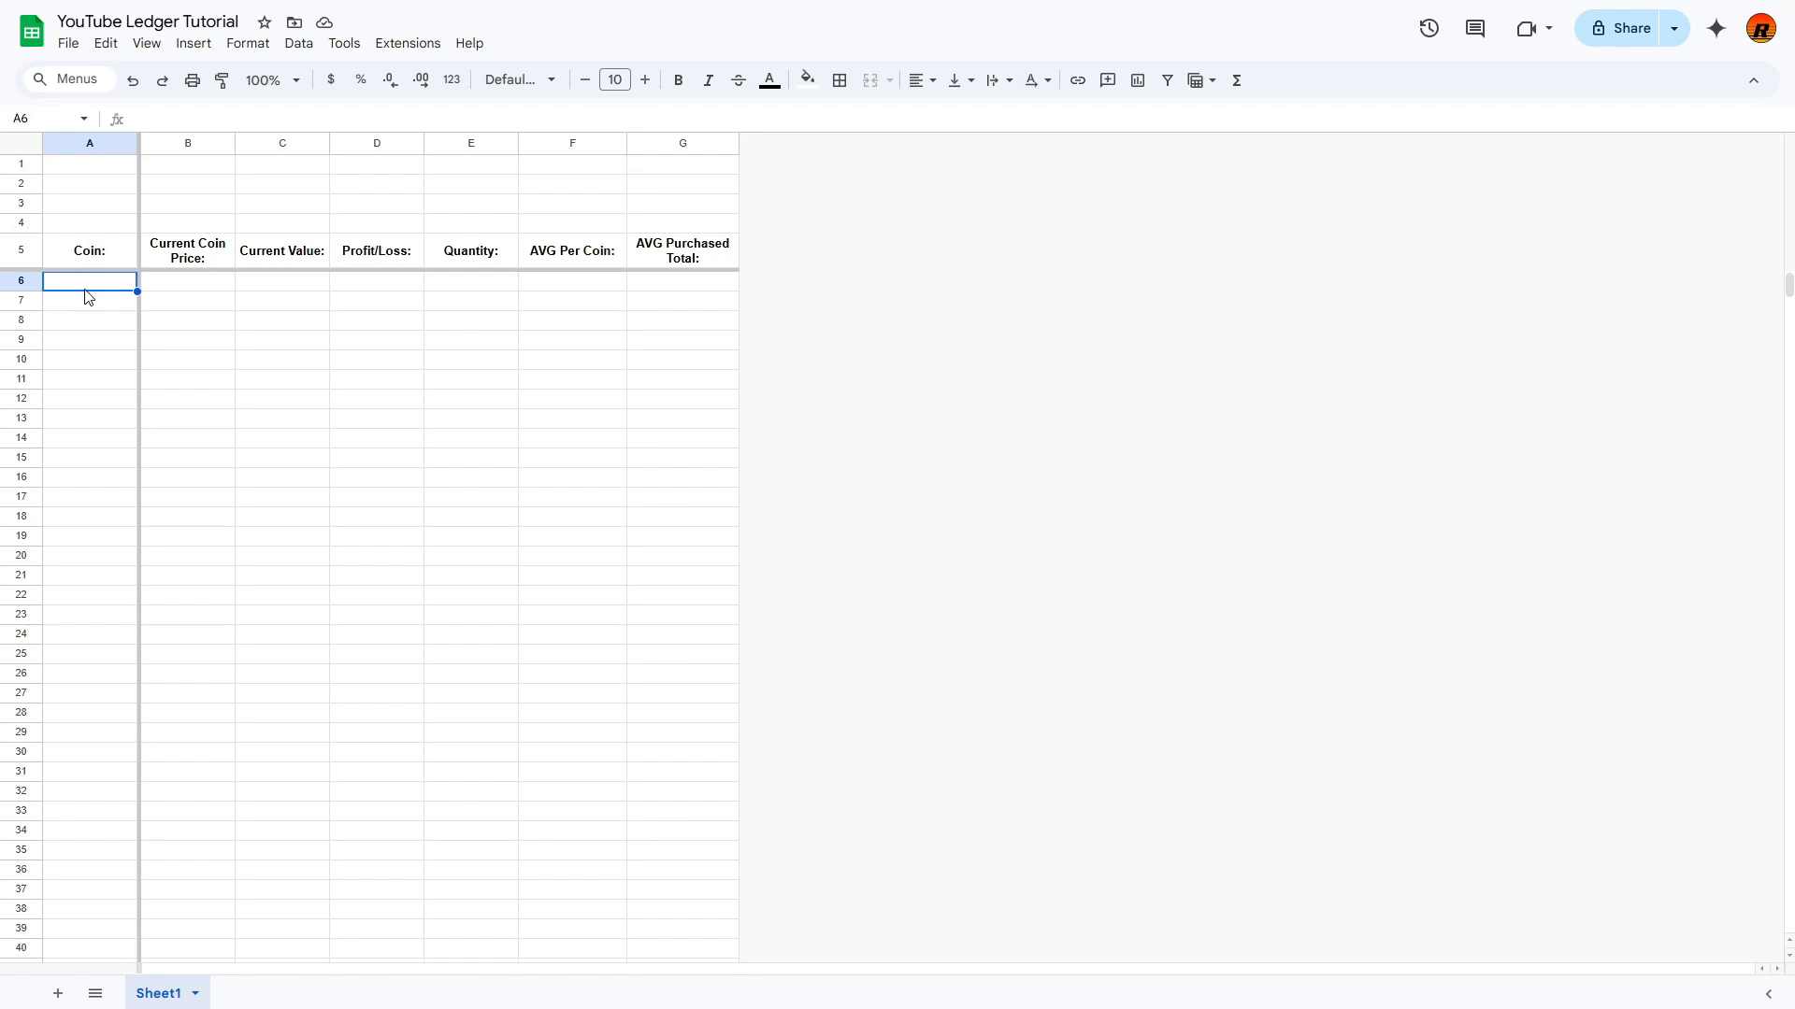
left_click(91, 398)
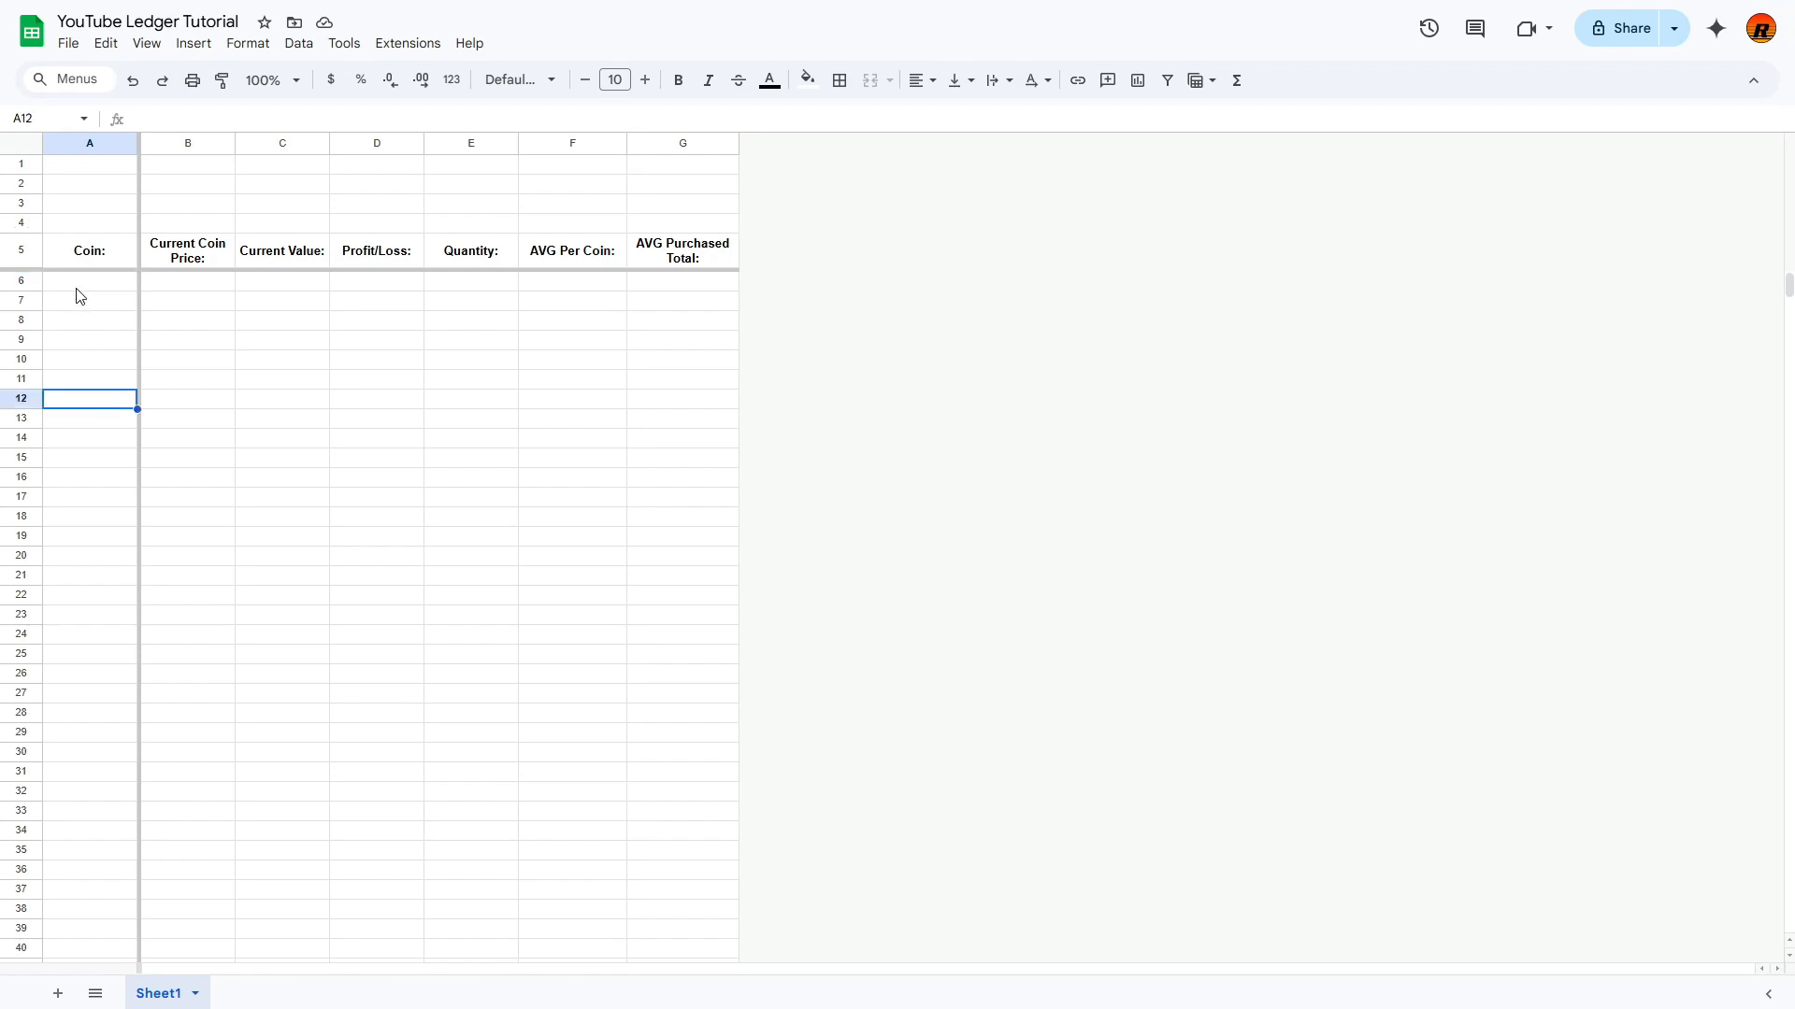
mouse_move(82, 290)
left_mouse_down()
mouse_move(93, 882)
mouse_move(96, 305)
left_mouse_up()
left_click(268, 386)
Step: List the coins BTC, XRP, SHIB and HBAR under the Coin header in cells A6 to A9
left_click(104, 291)
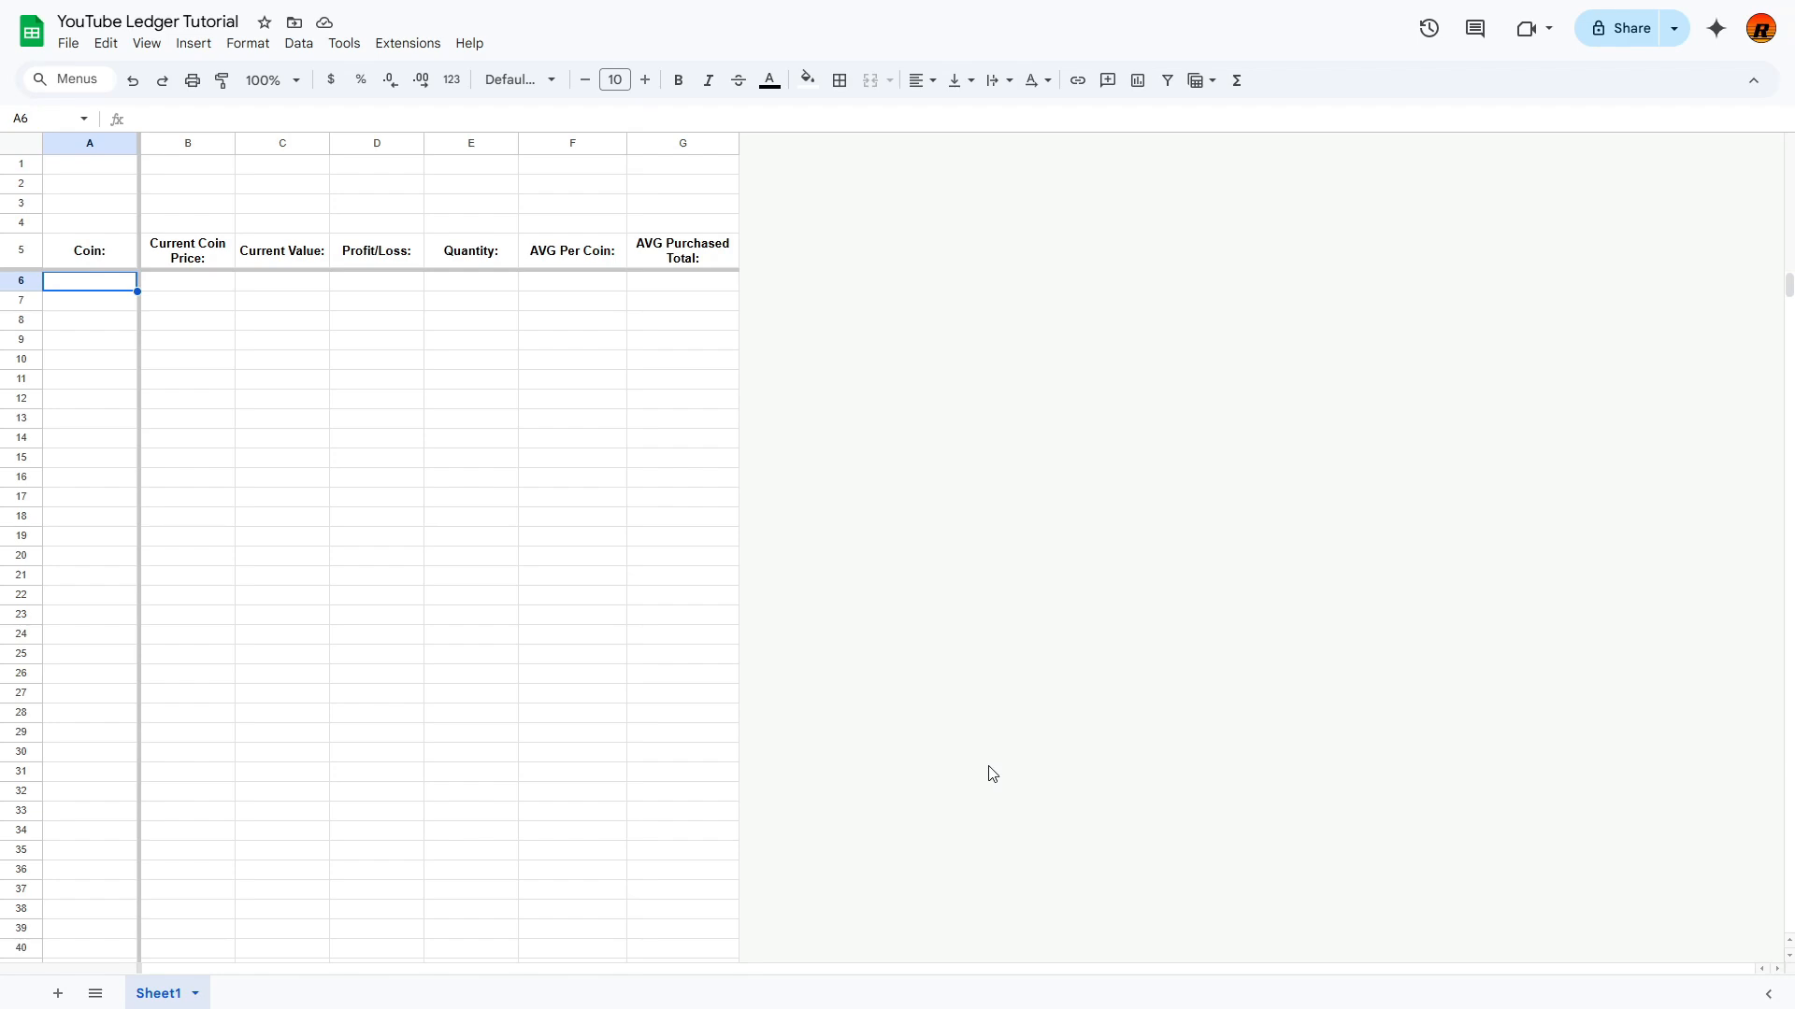
type("BTC")
key("Return")
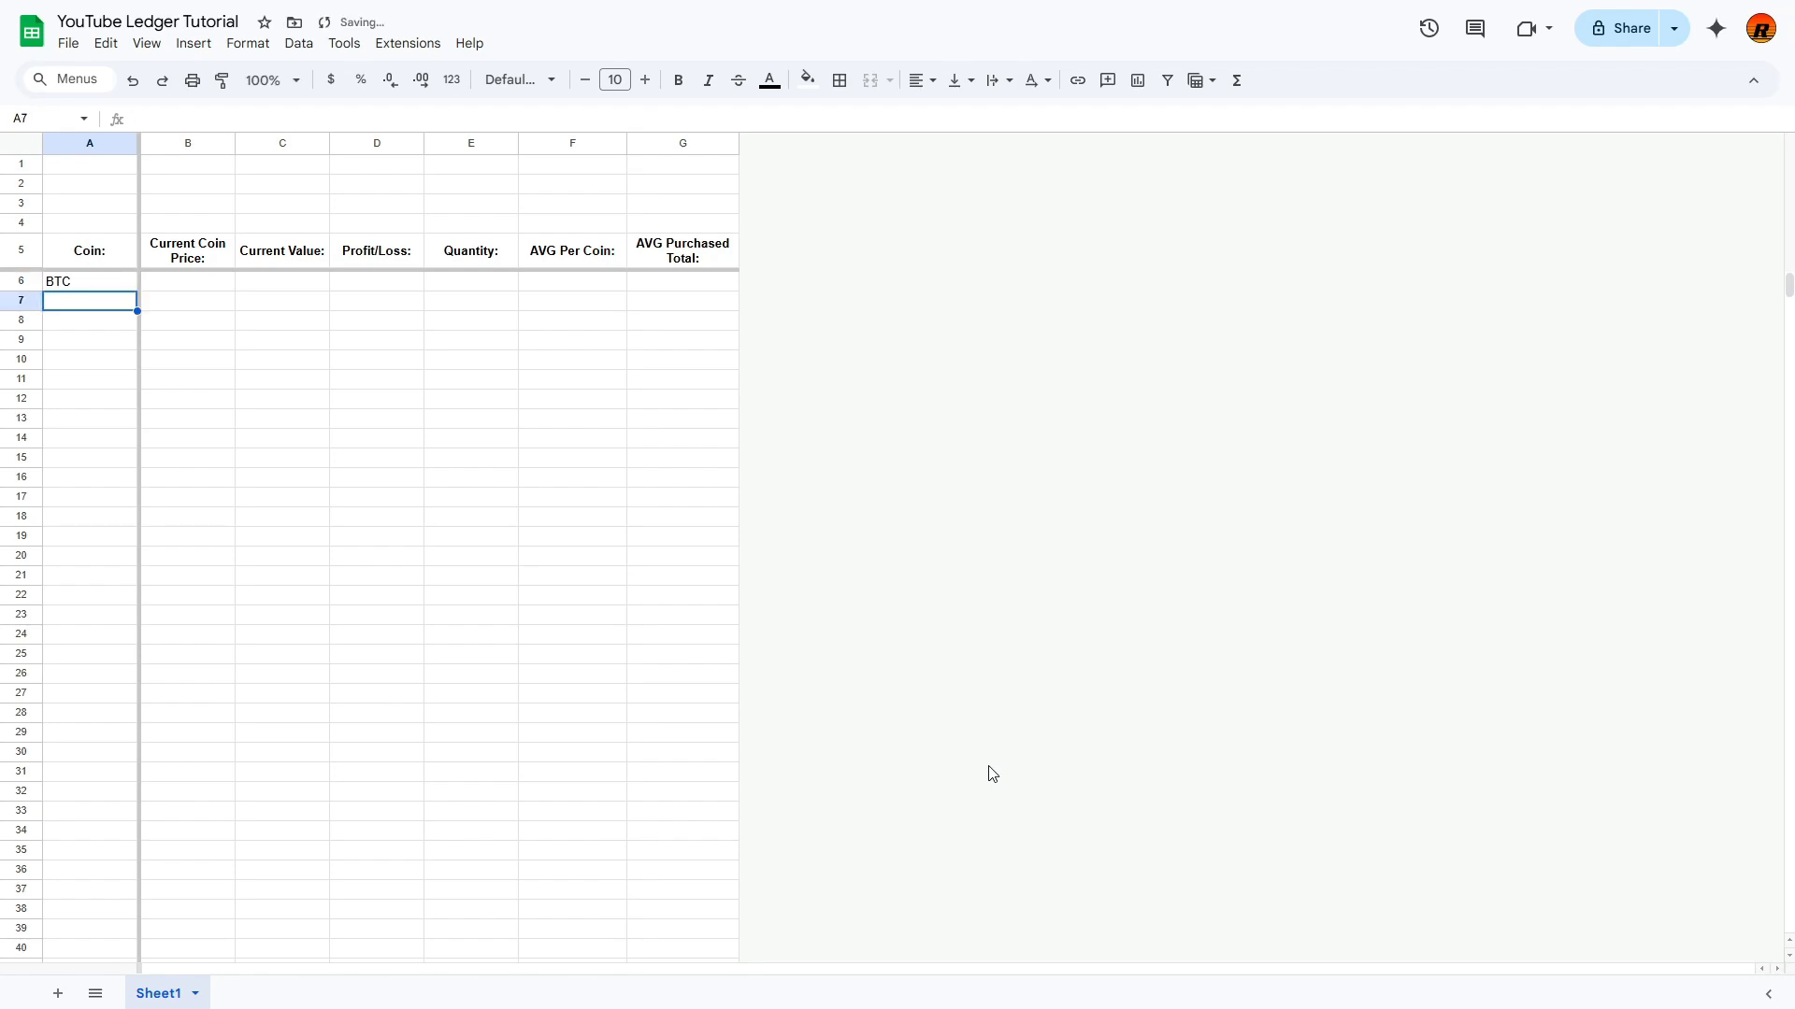
type("XRP")
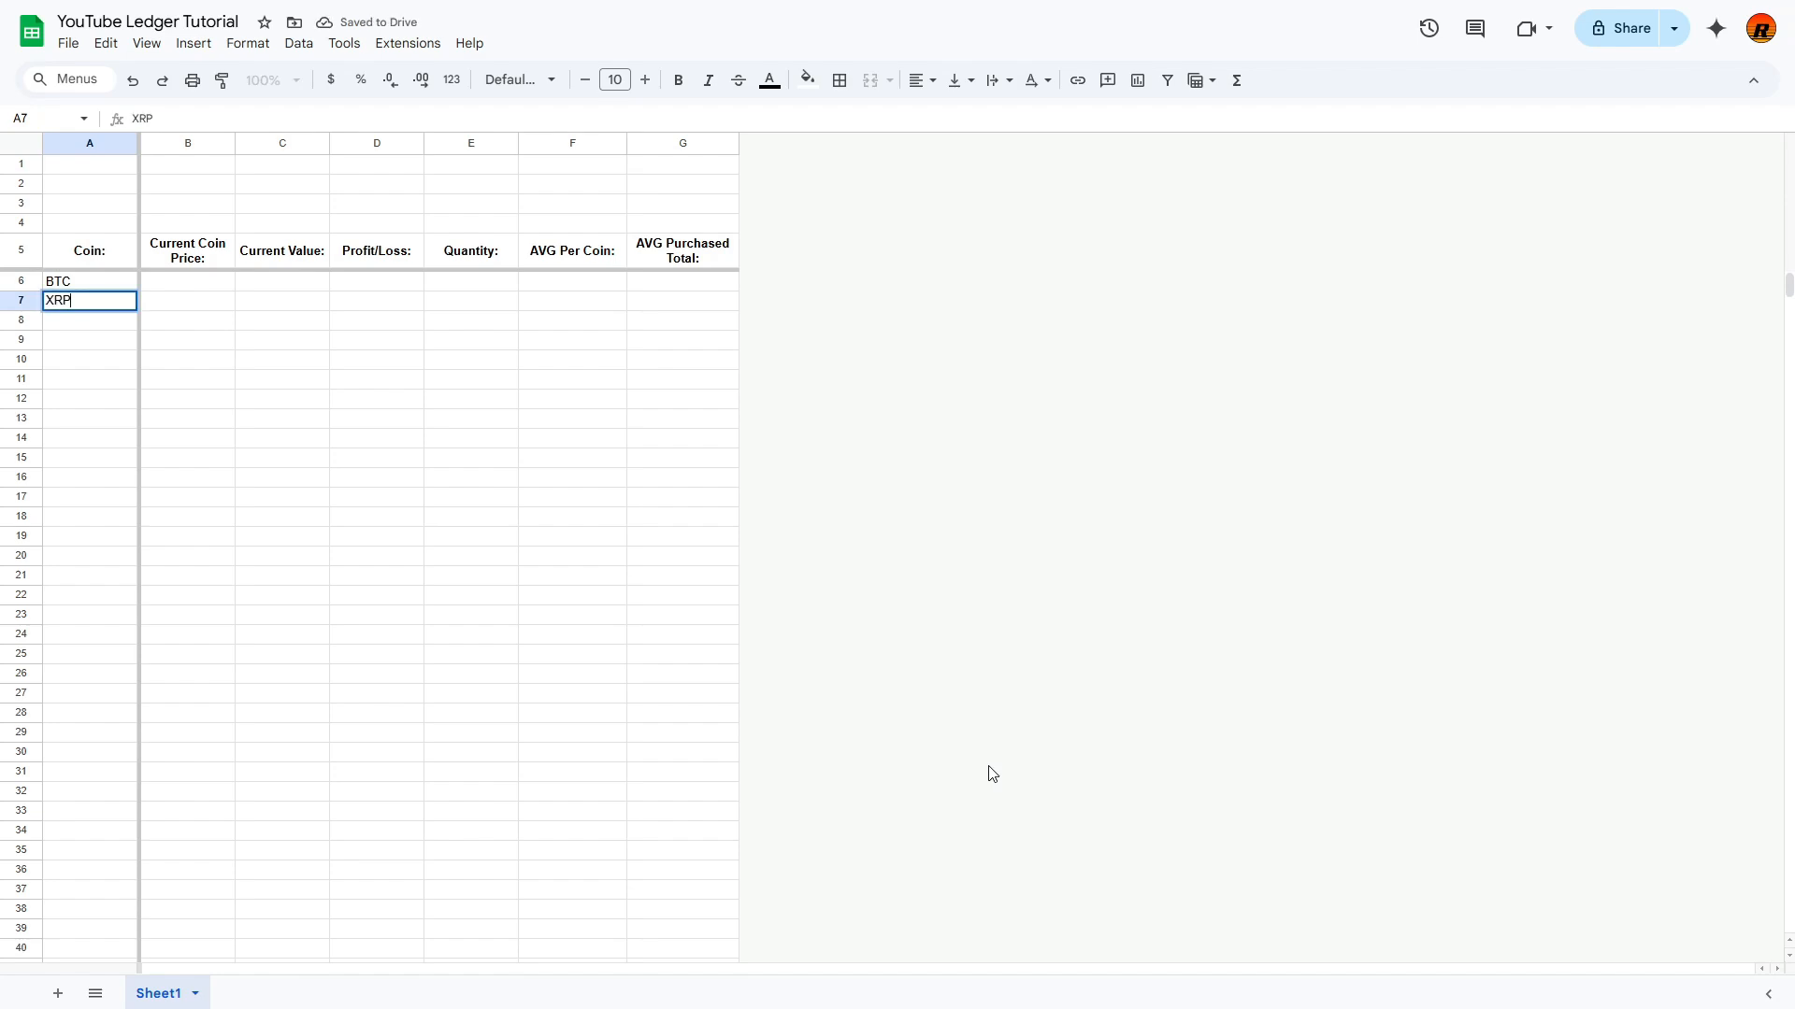
key("Return")
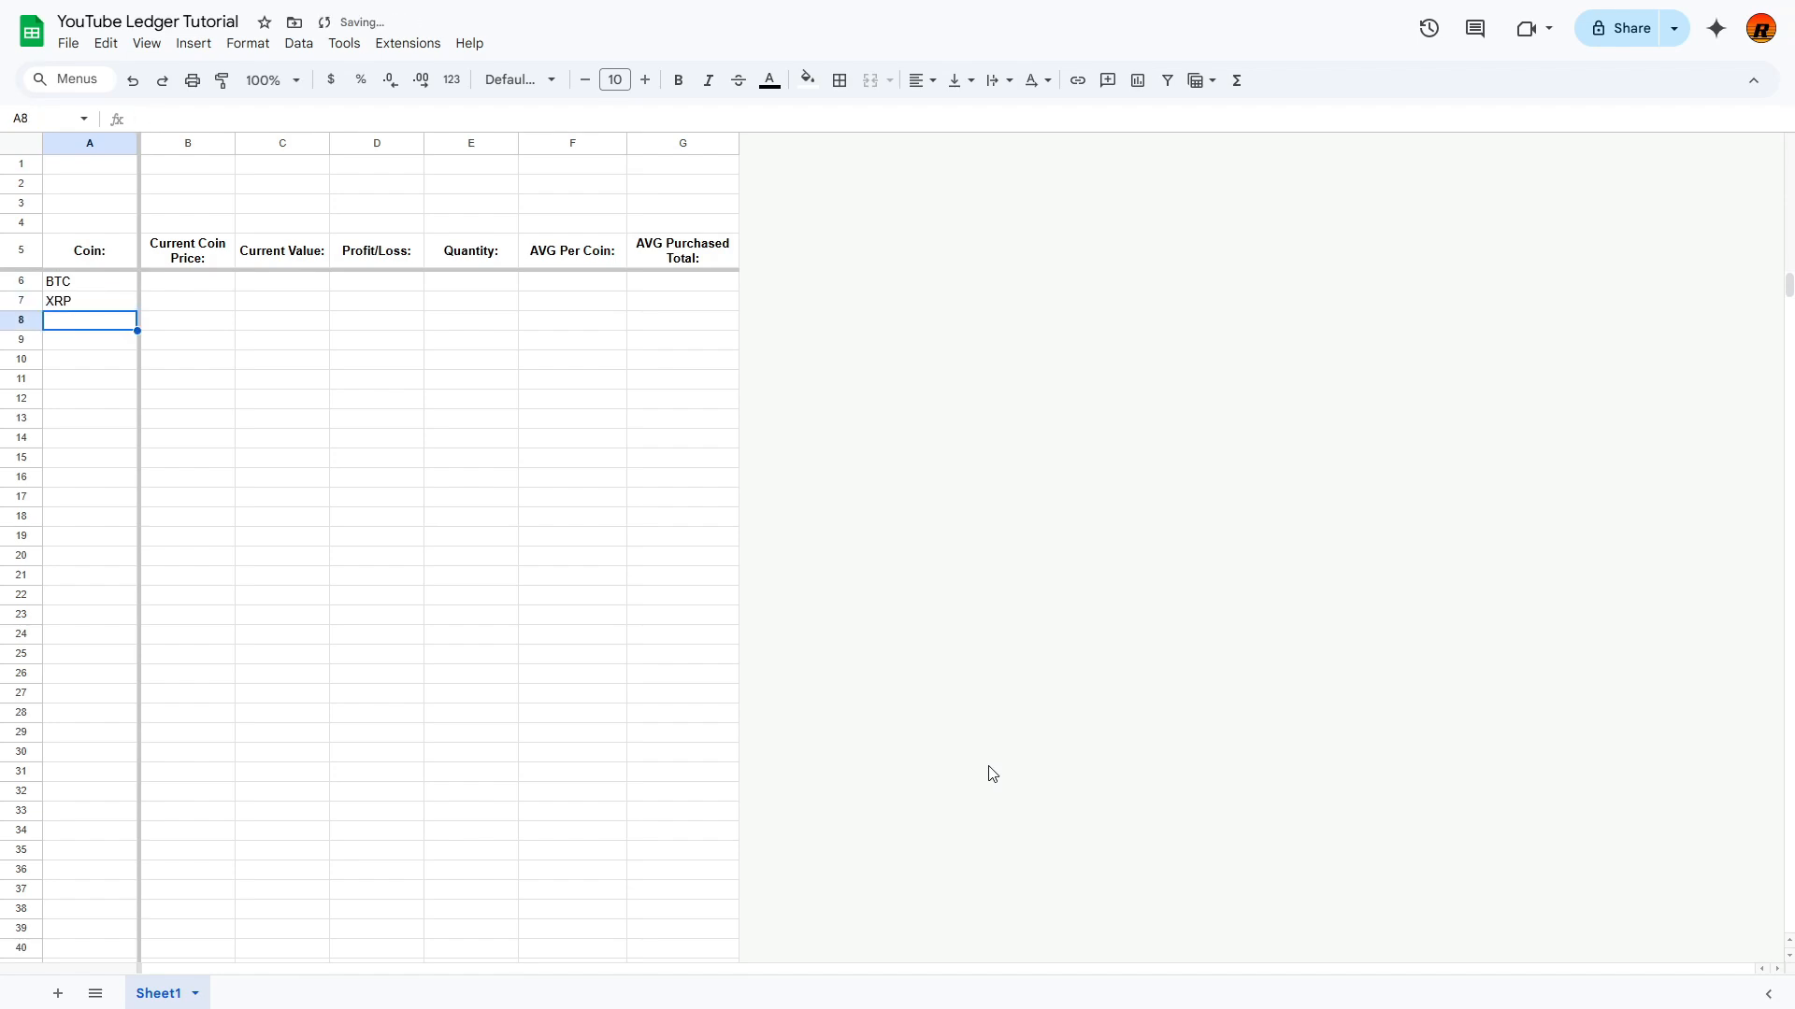
type("SHIB")
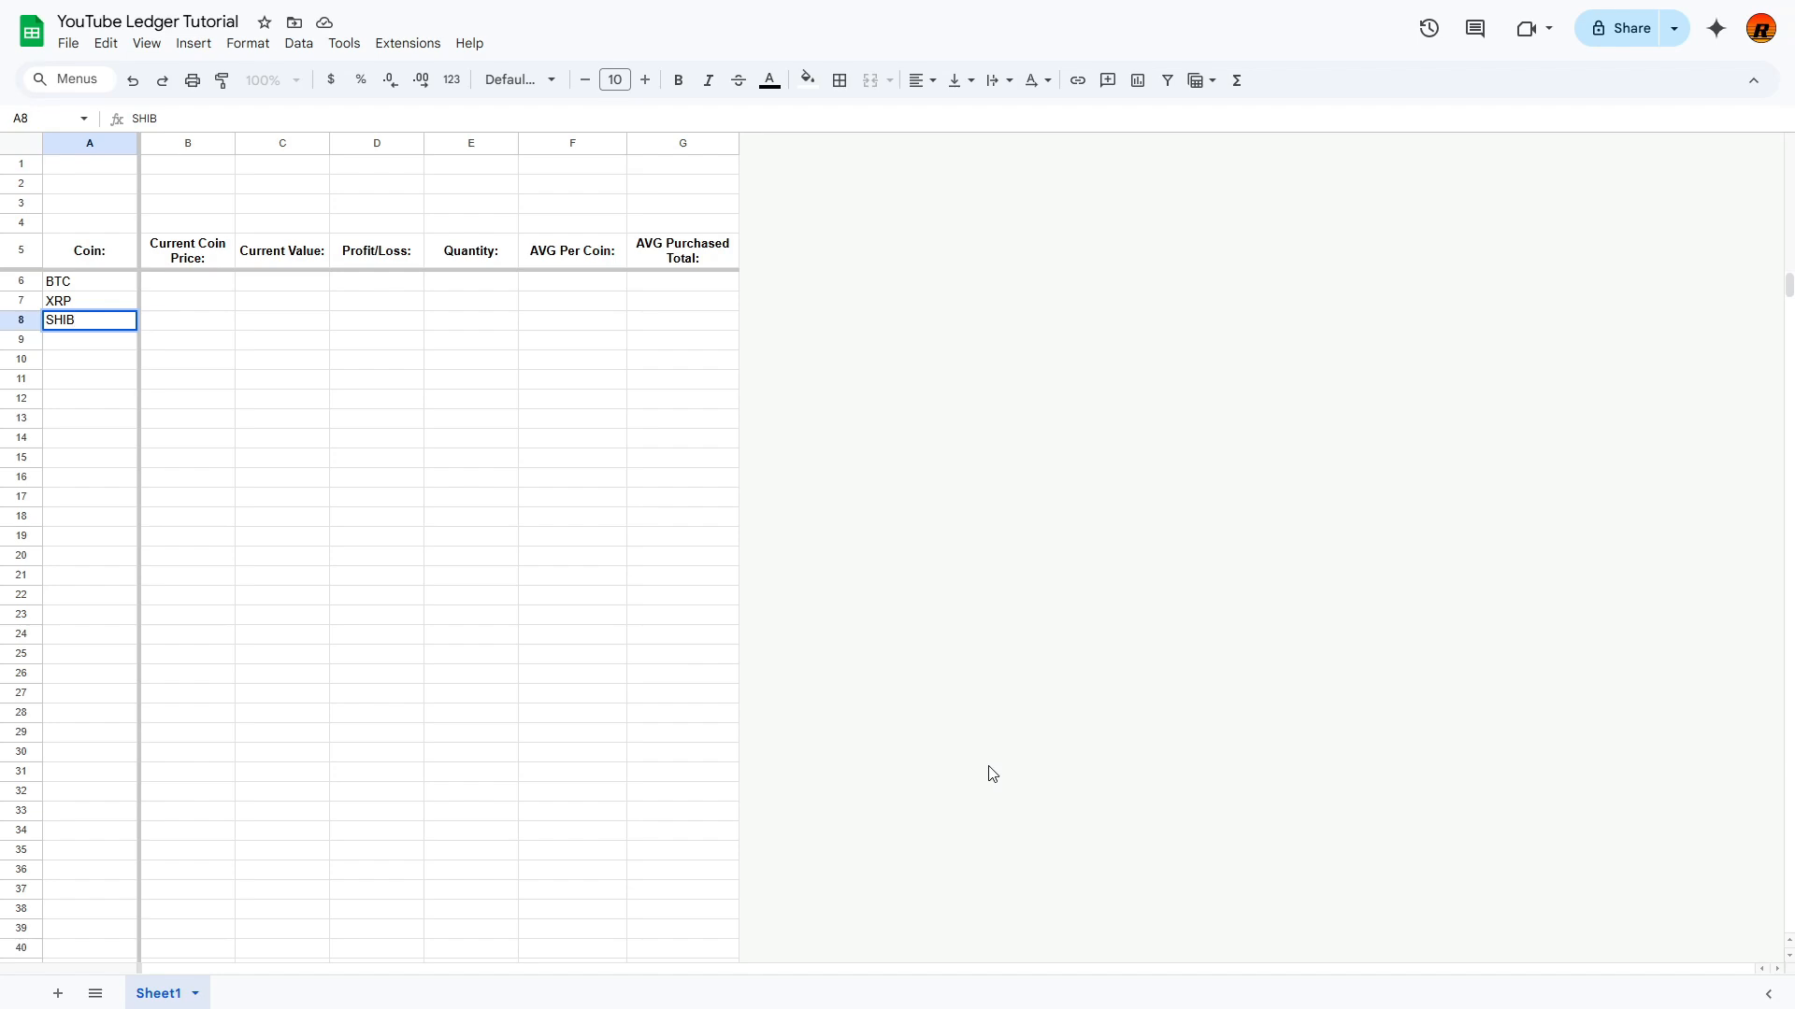
key("Return")
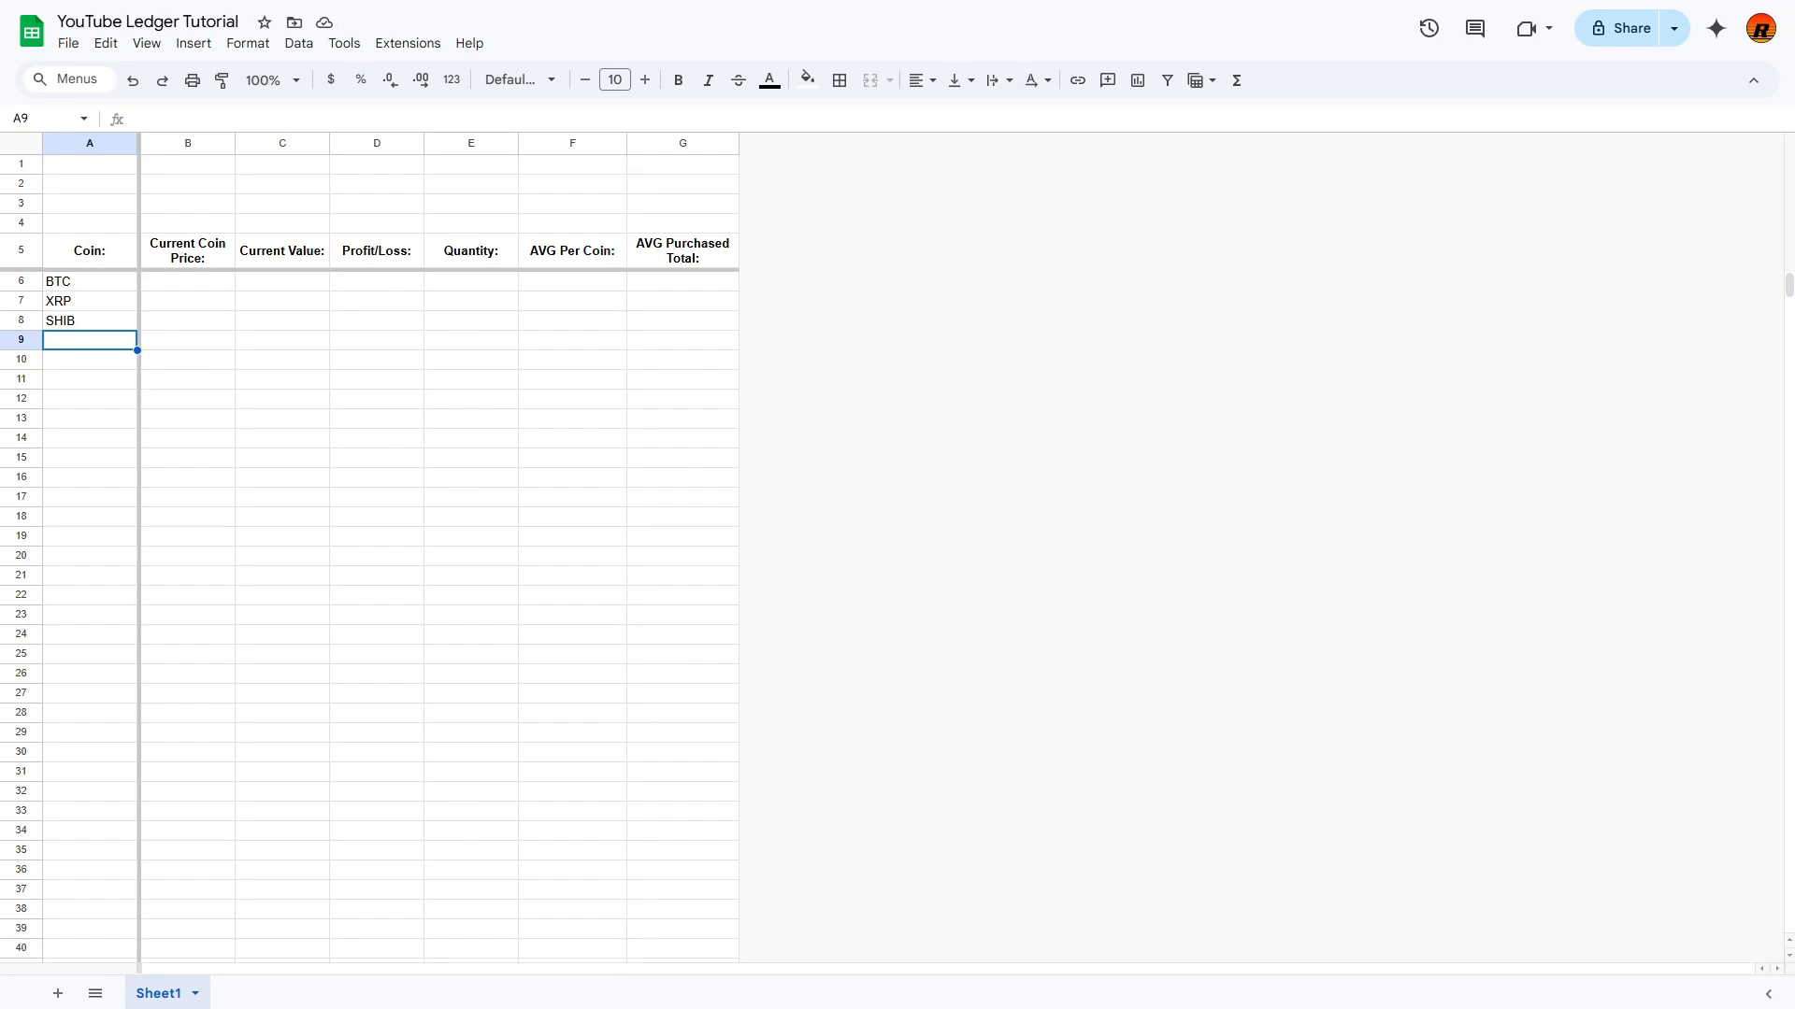
left_click(1092, 744)
left_click(71, 344)
type("HBAR")
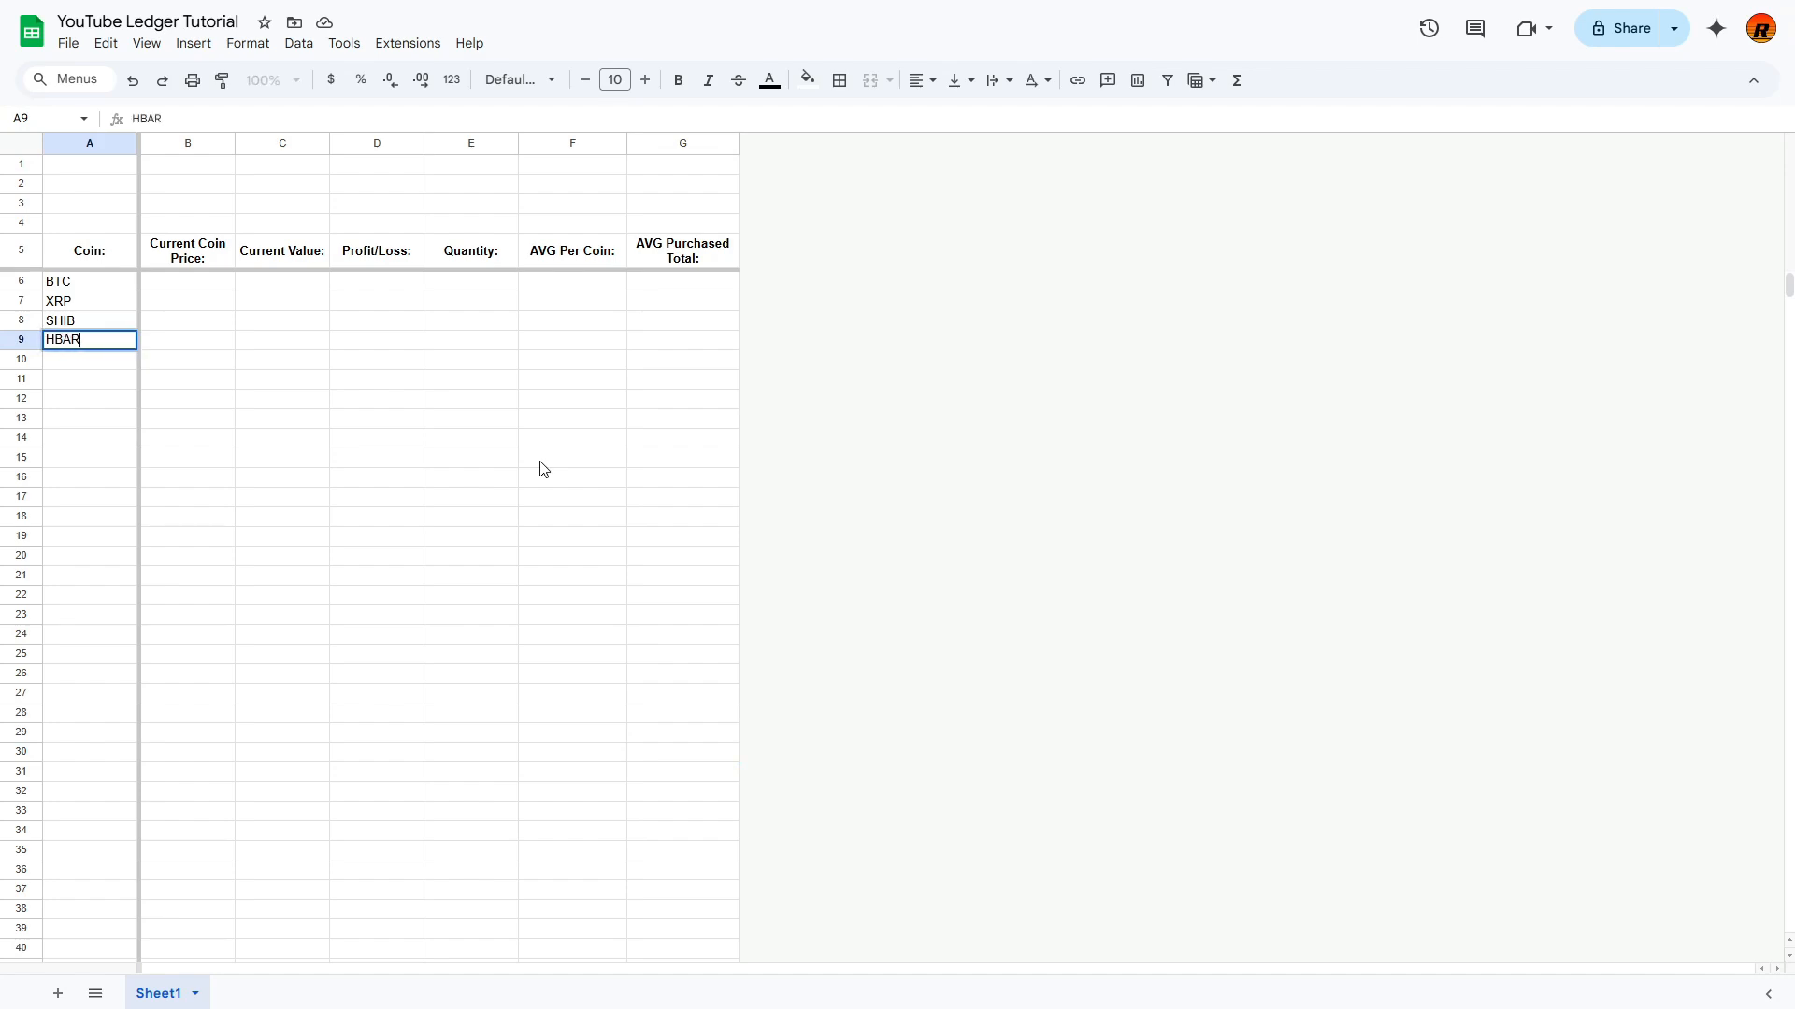
key("Tab")
Step: Begin an IF formula in B6 that returns a blank when A6 is empty: =IF(A6="","",
key("Up")
key("Up")
key("Up")
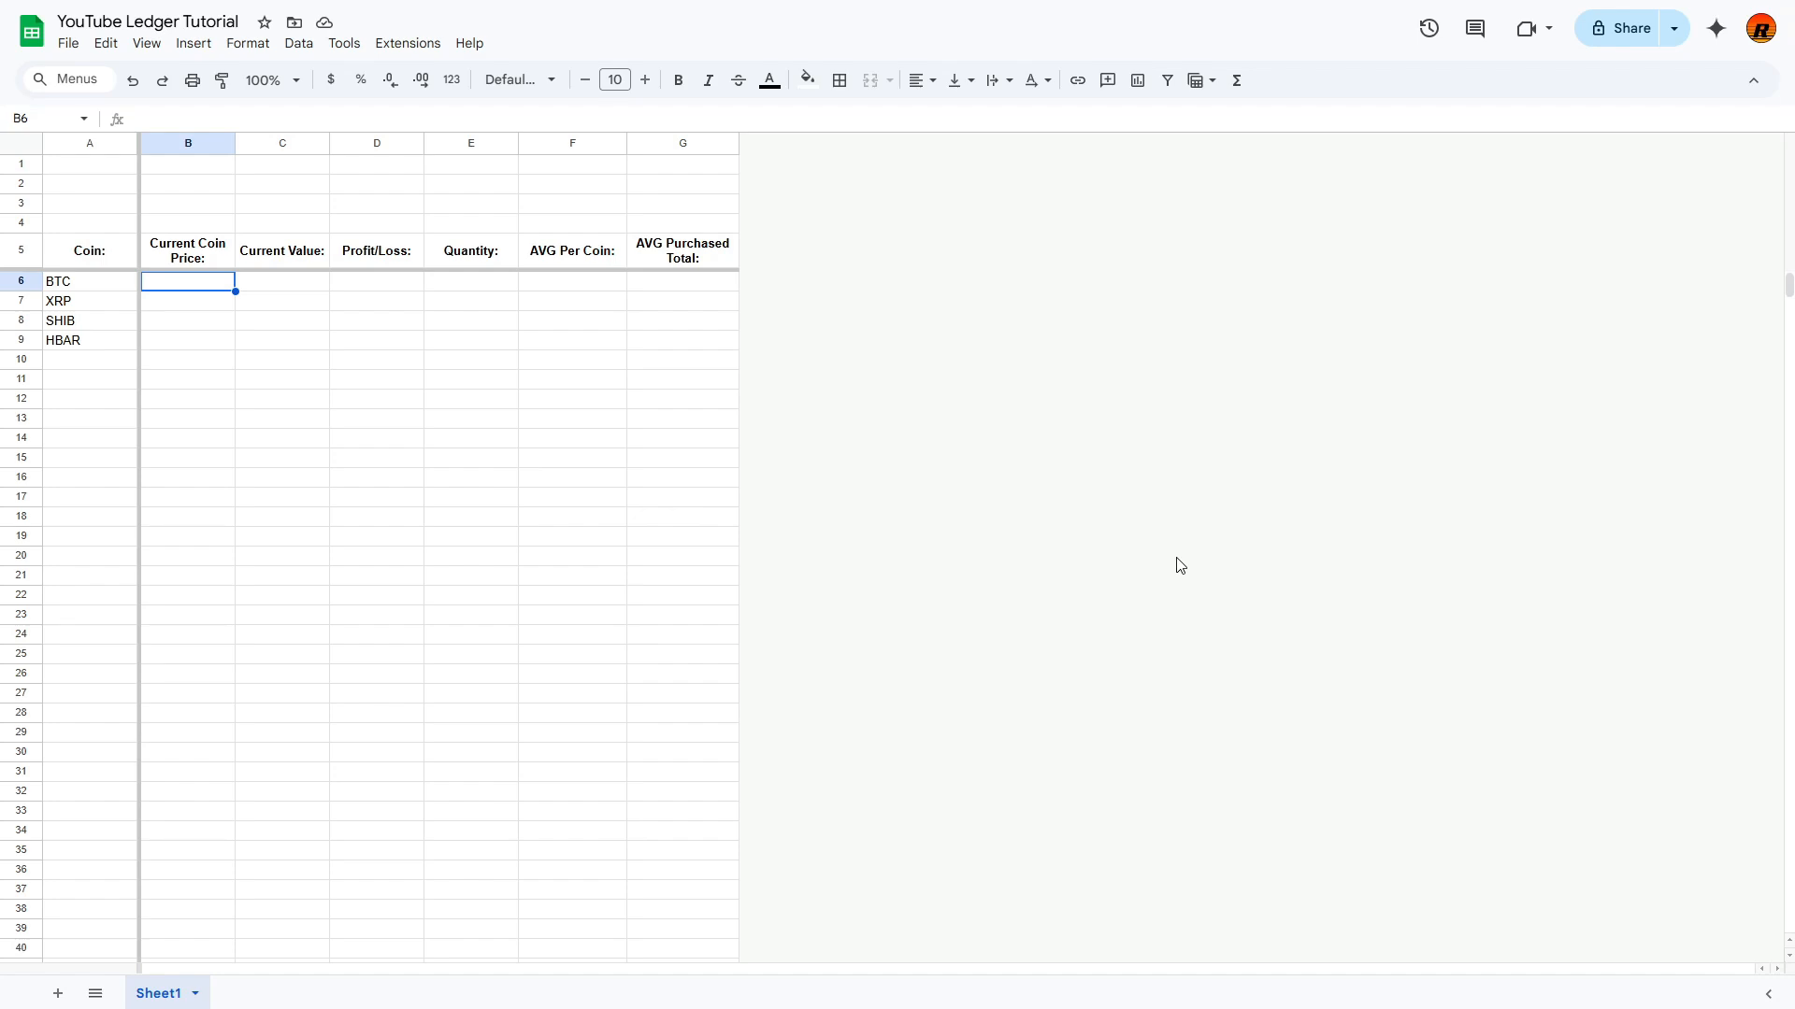
type("=")
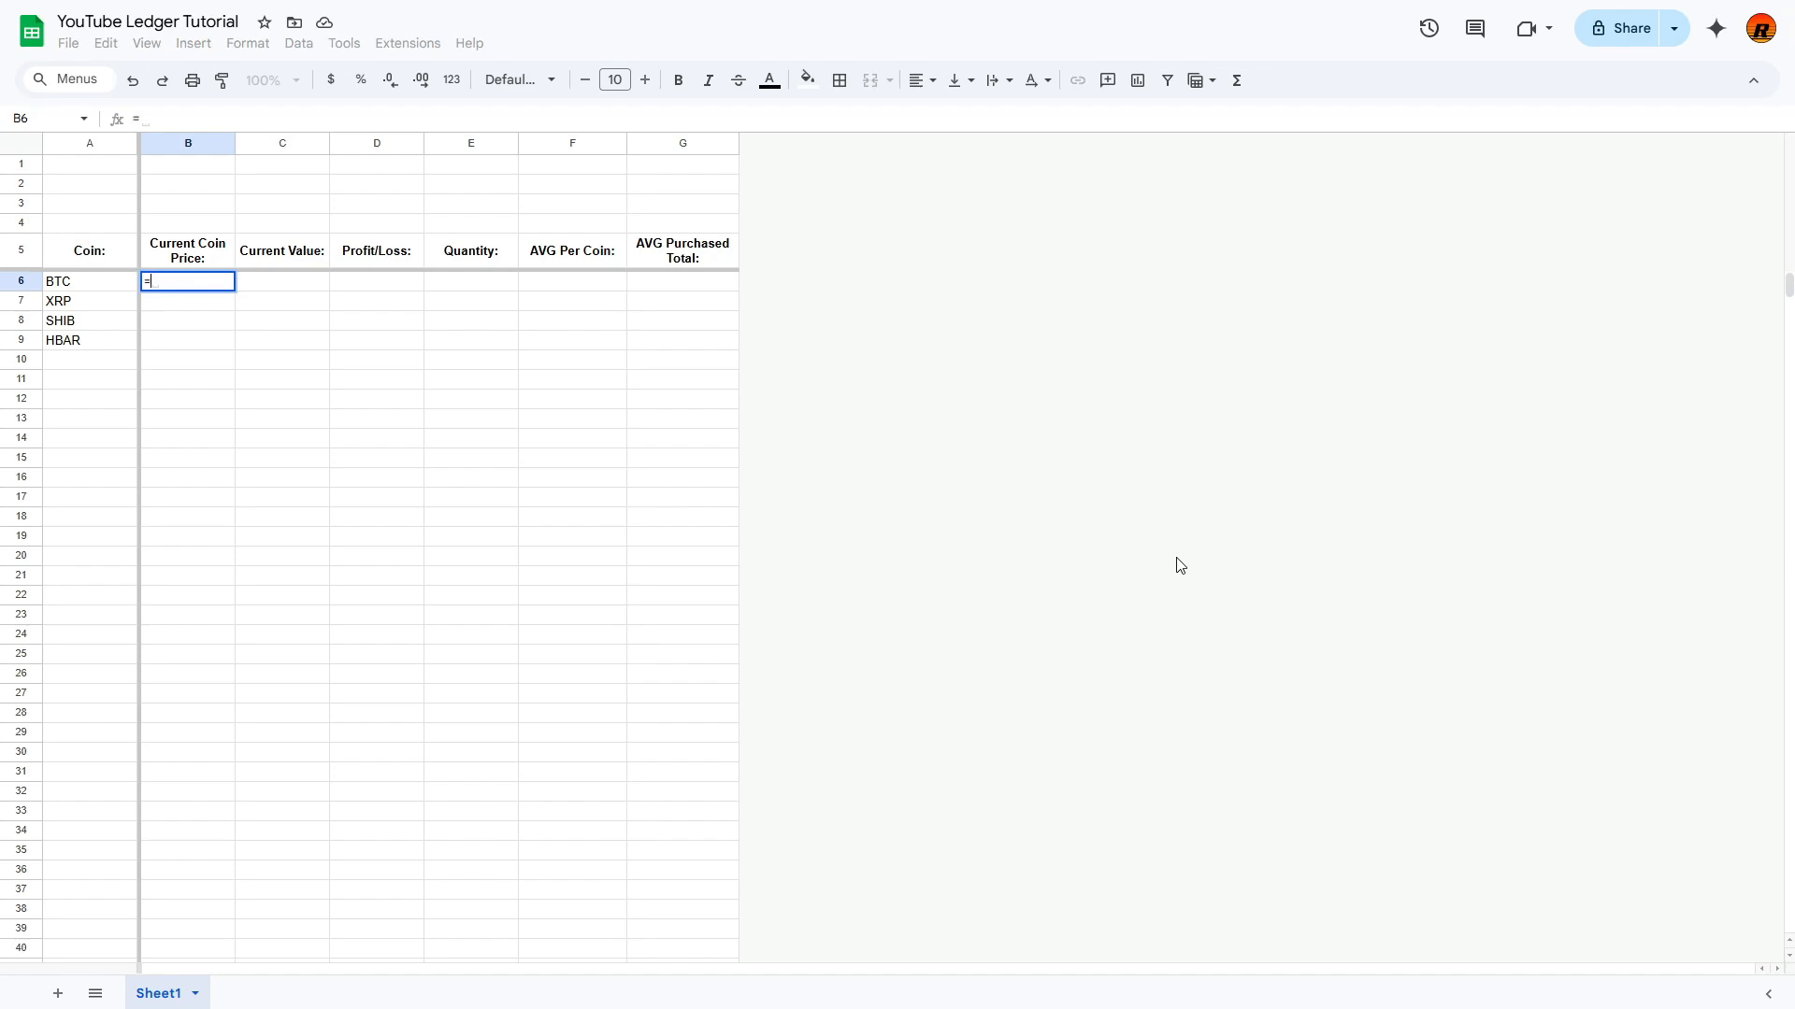
type("if")
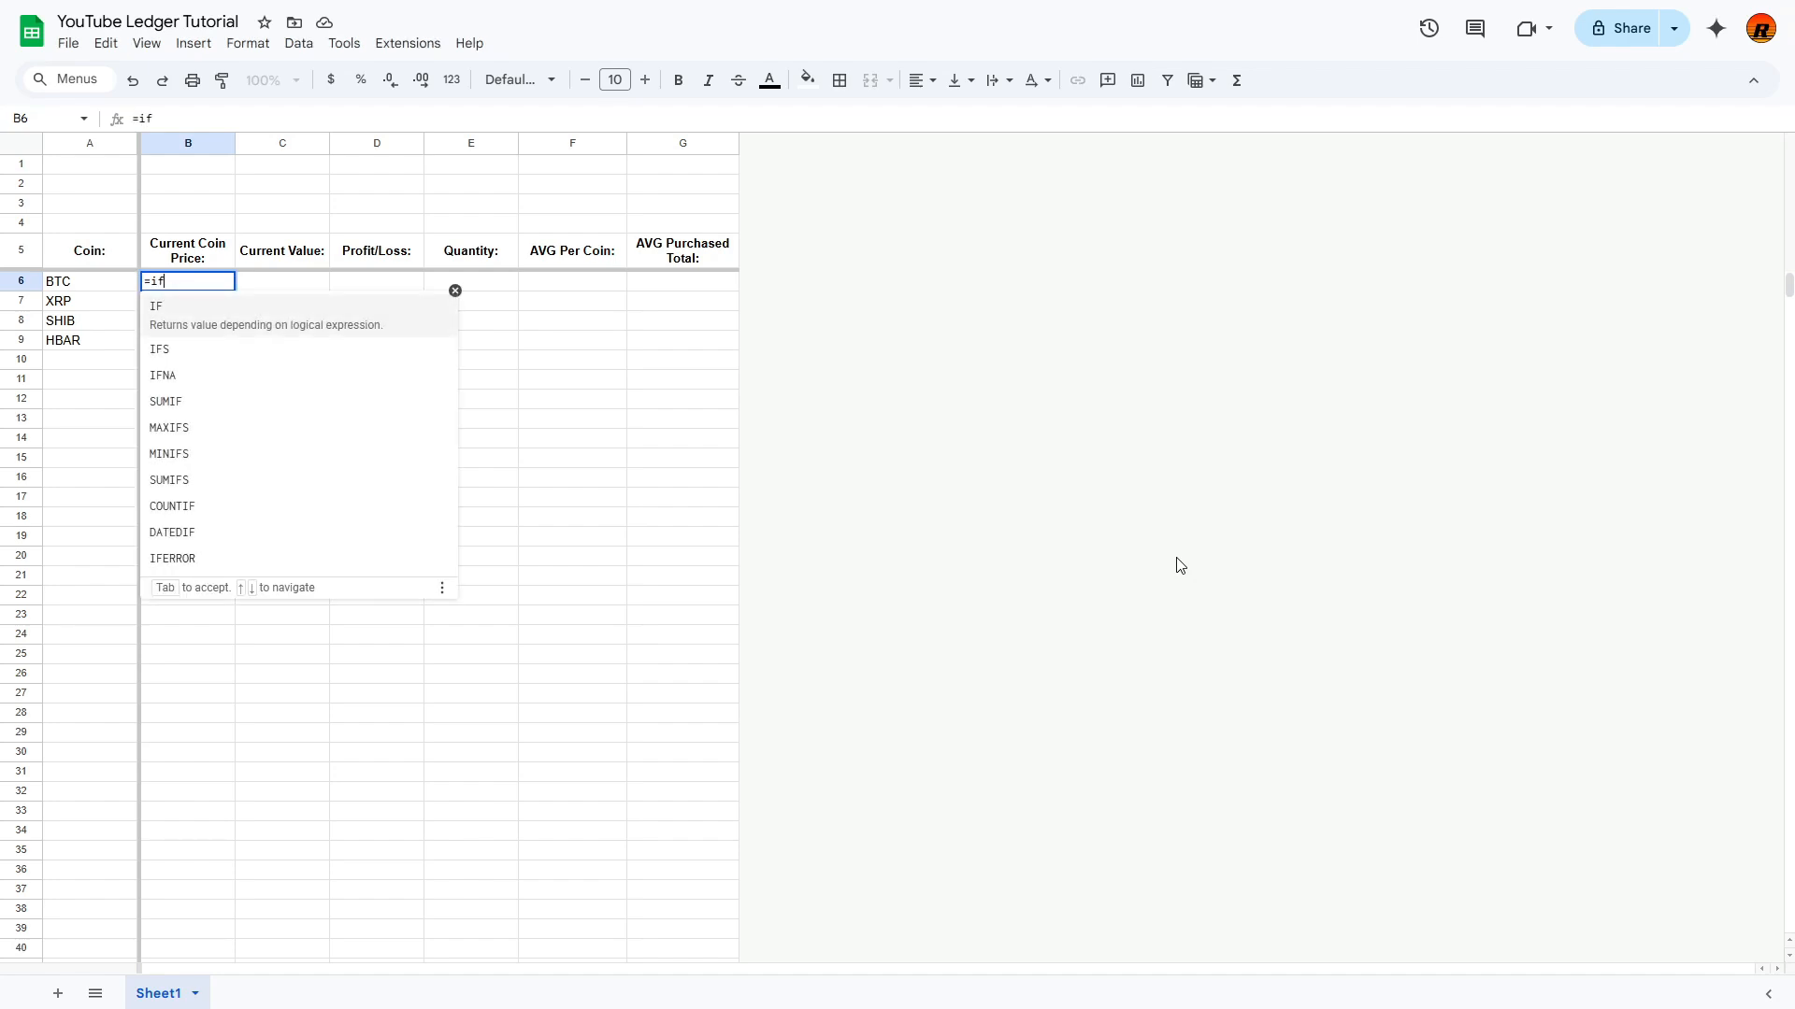
key("Tab")
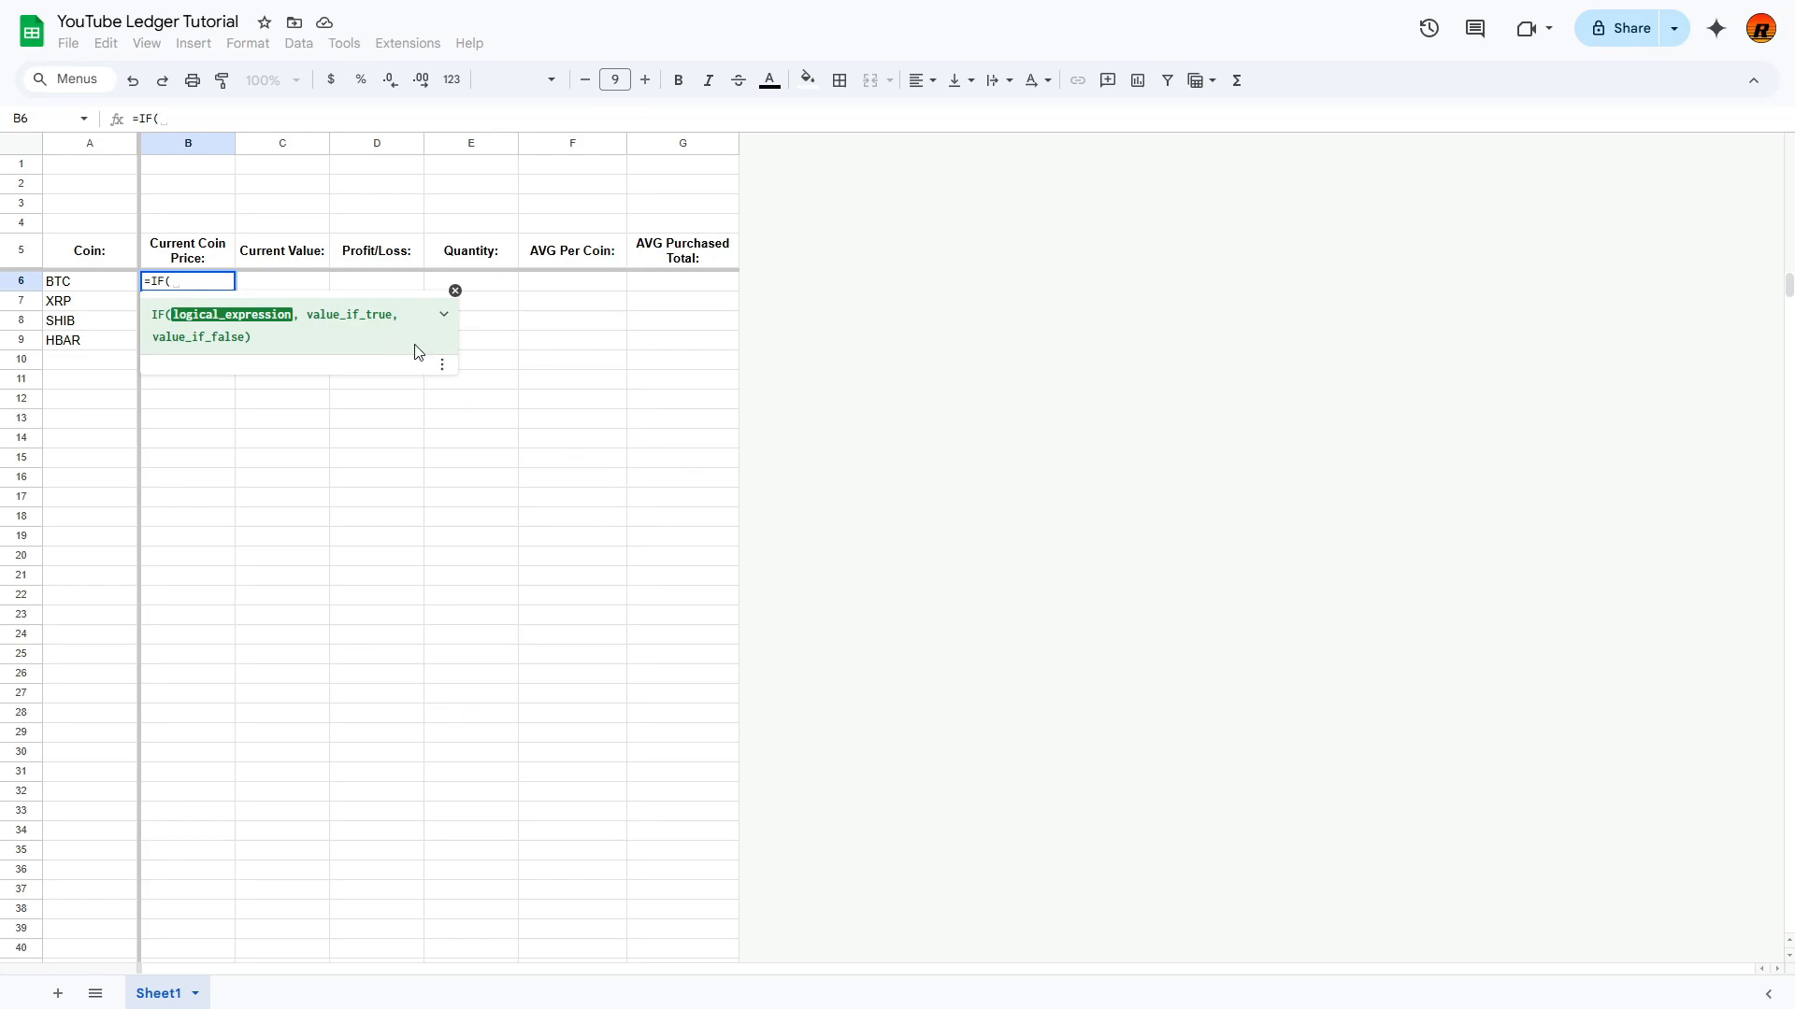
key("ctrl+plus")
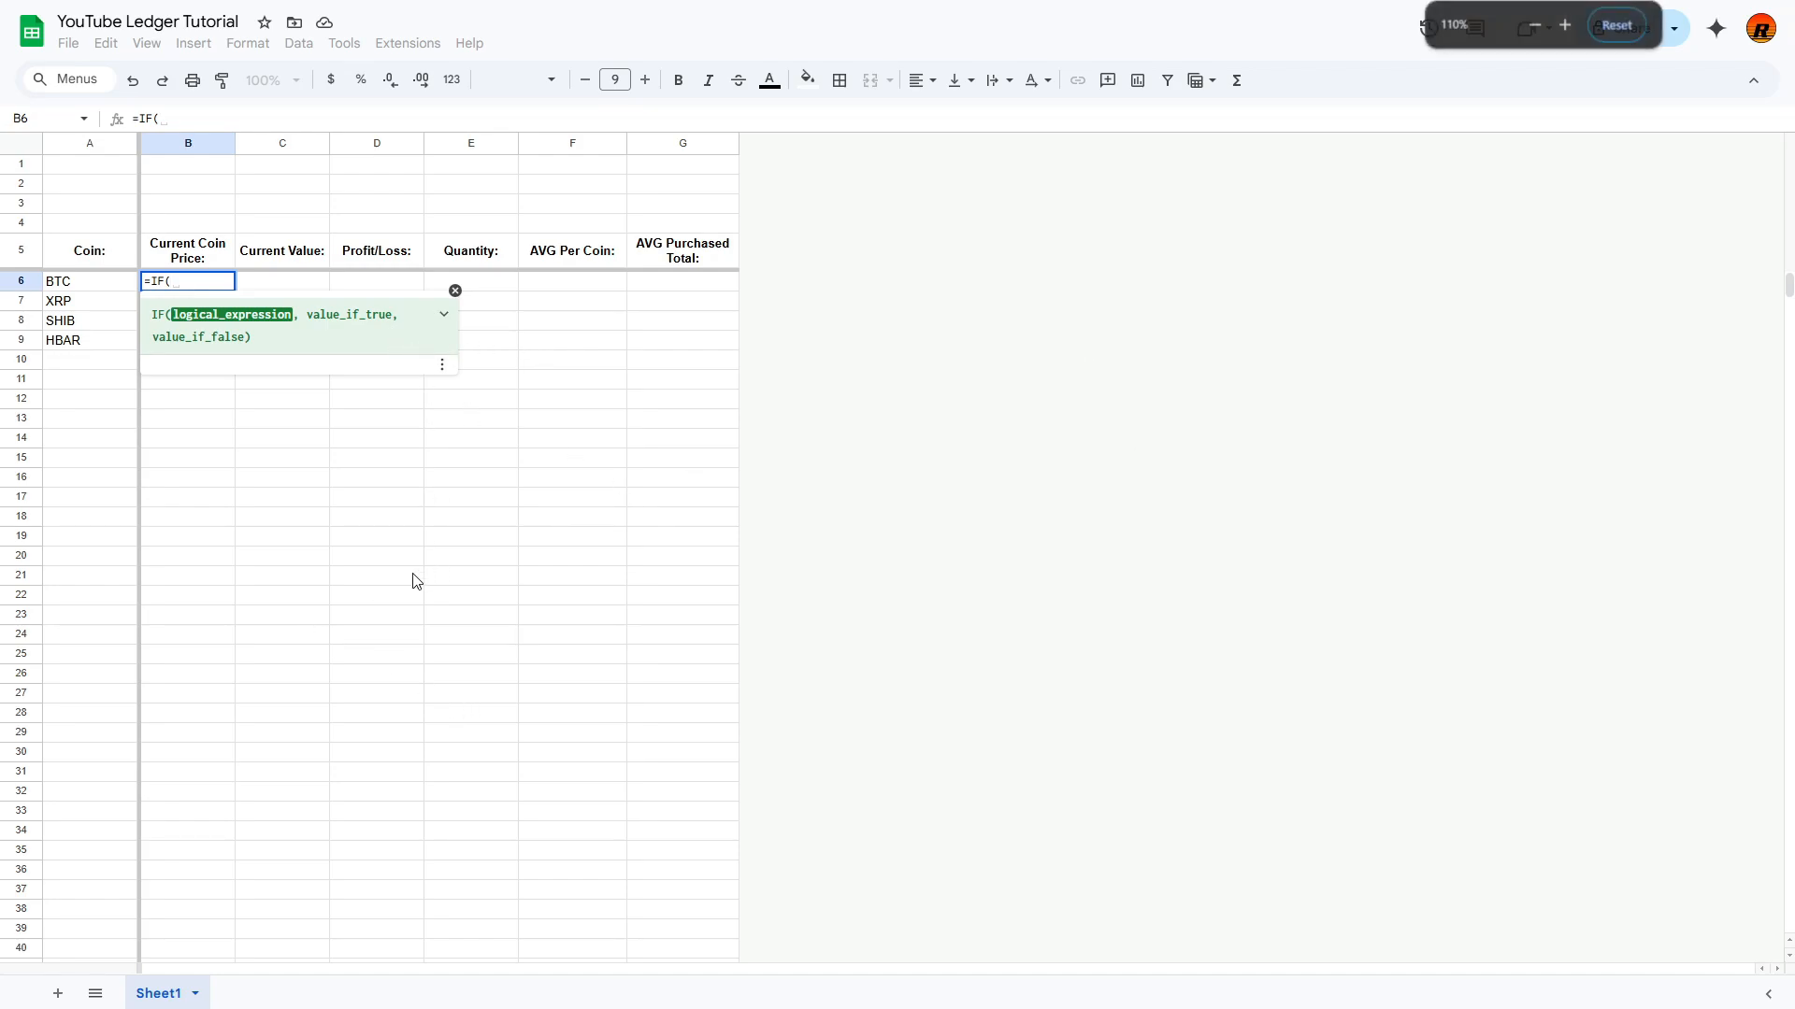
key("ctrl+minus")
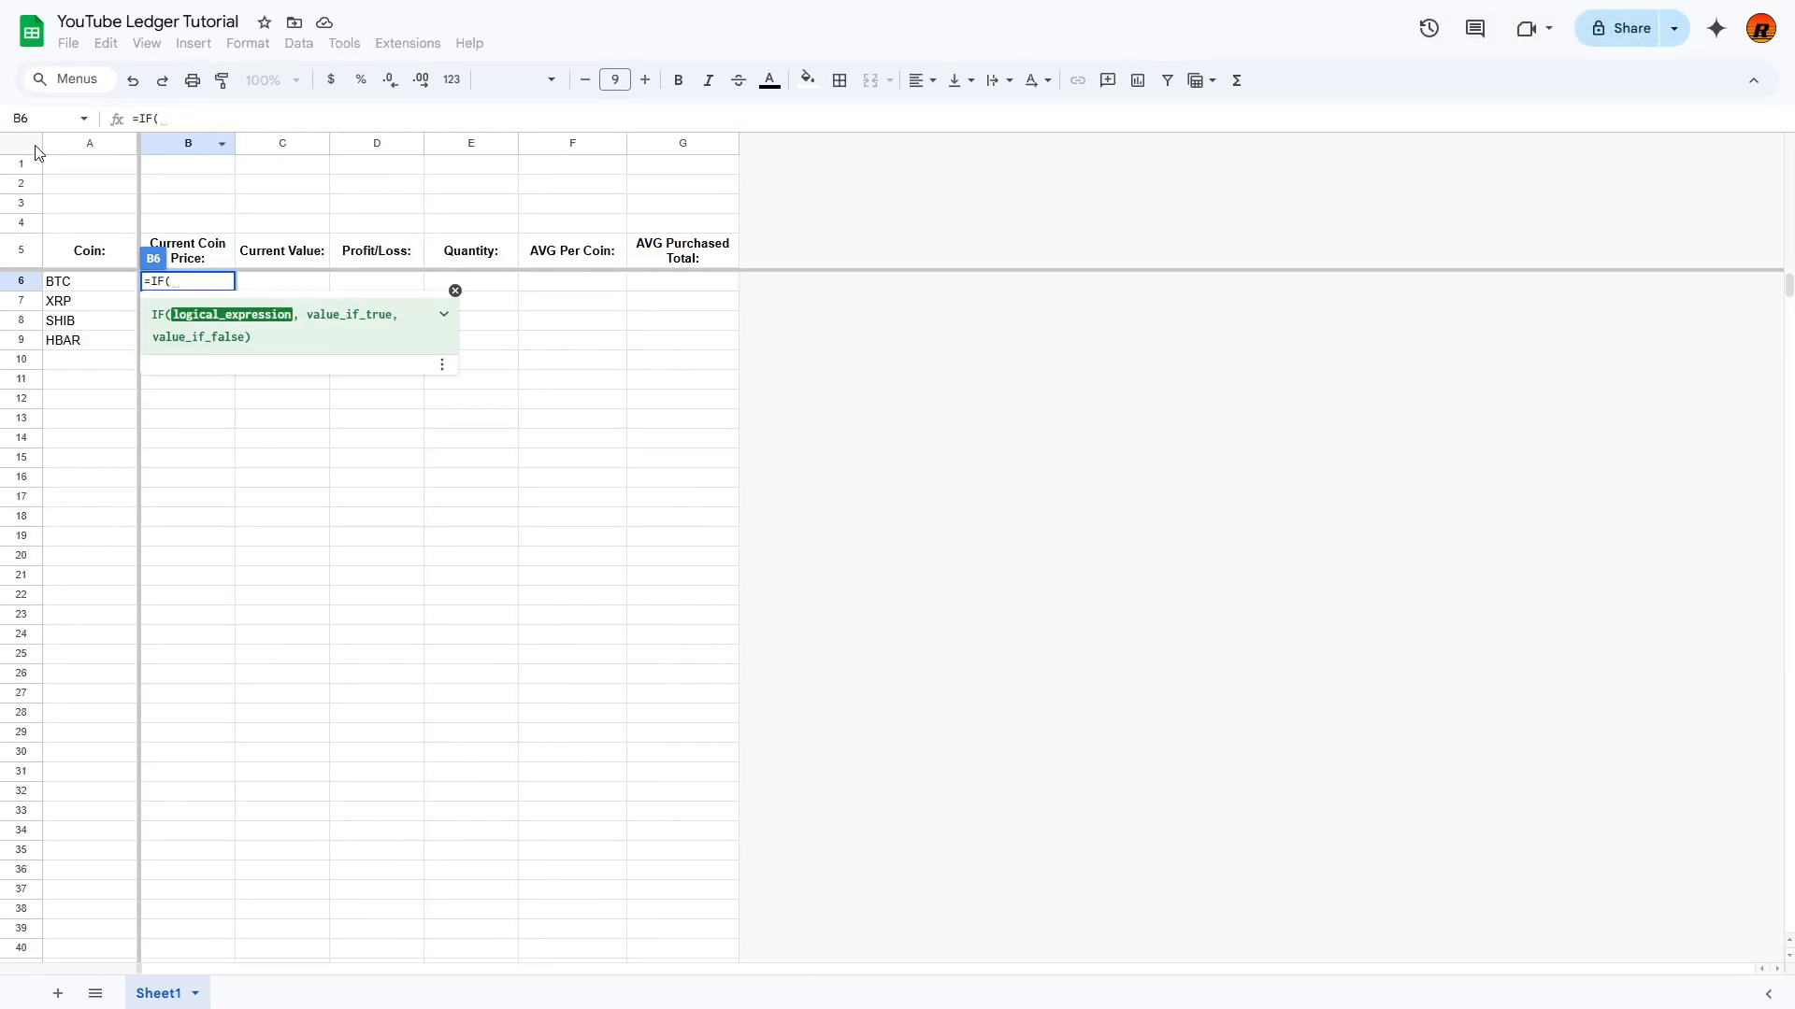
key("ctrl+plus")
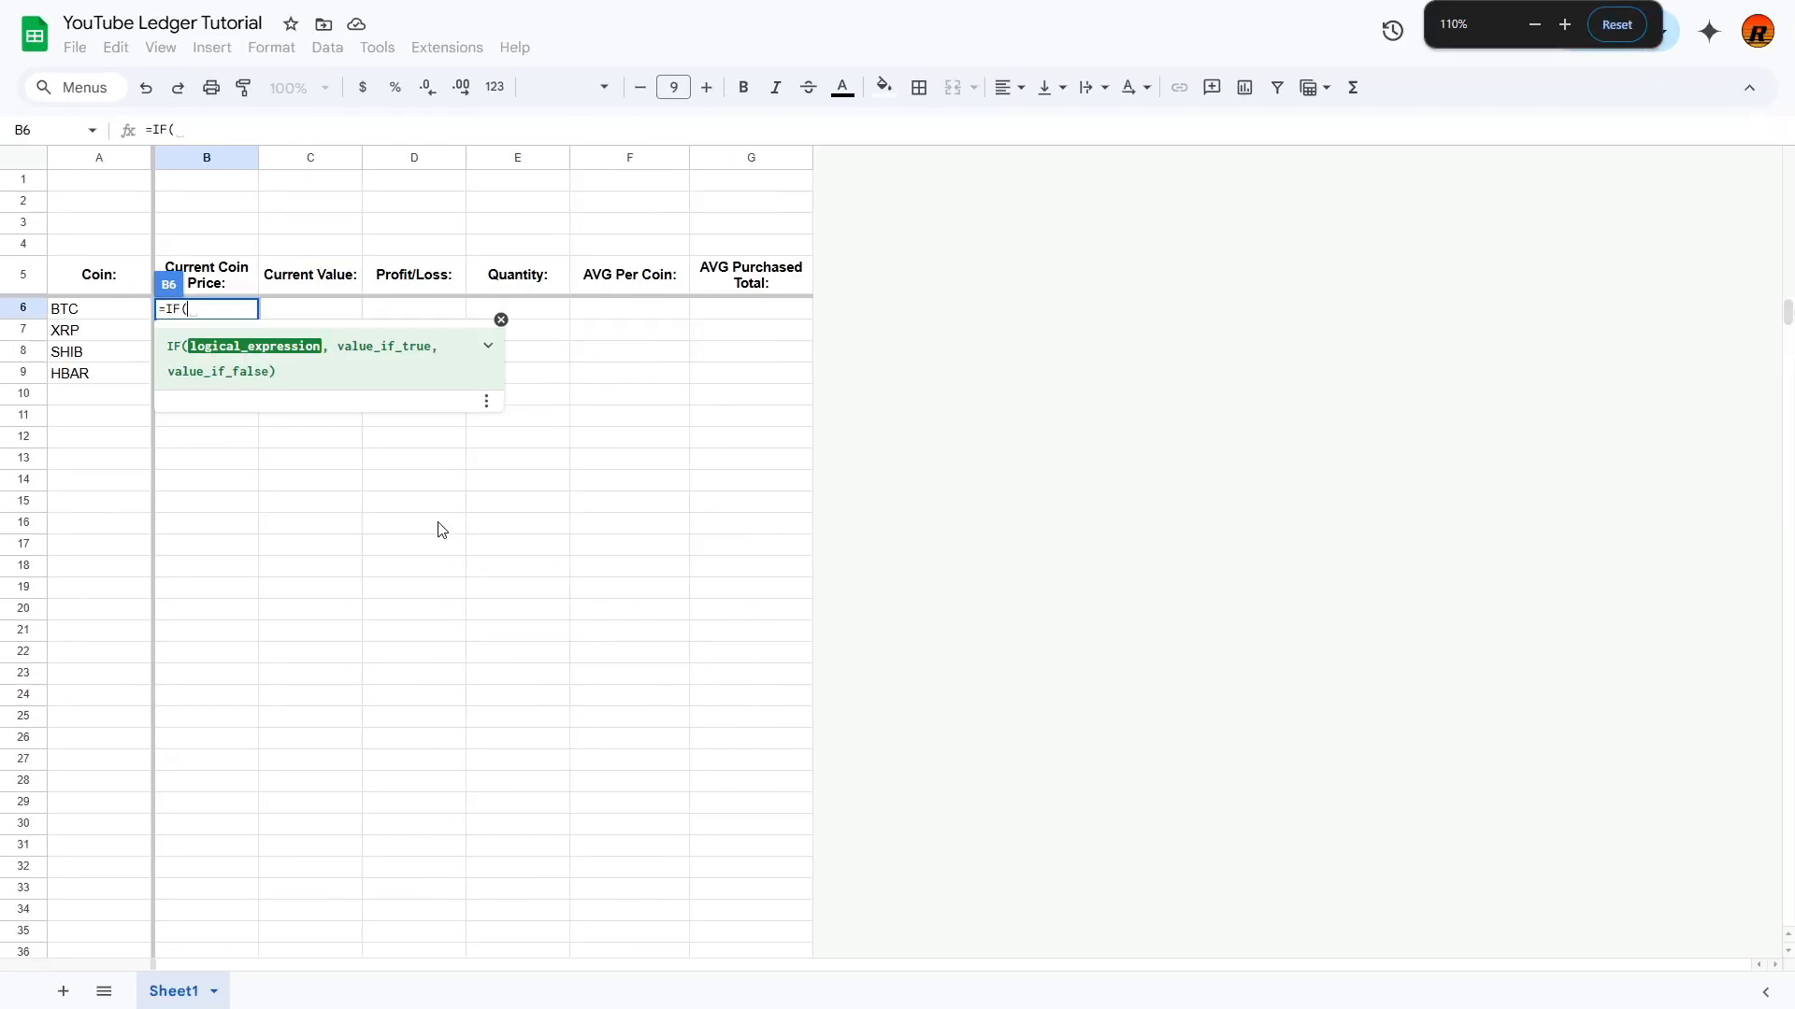
key("ctrl+plus")
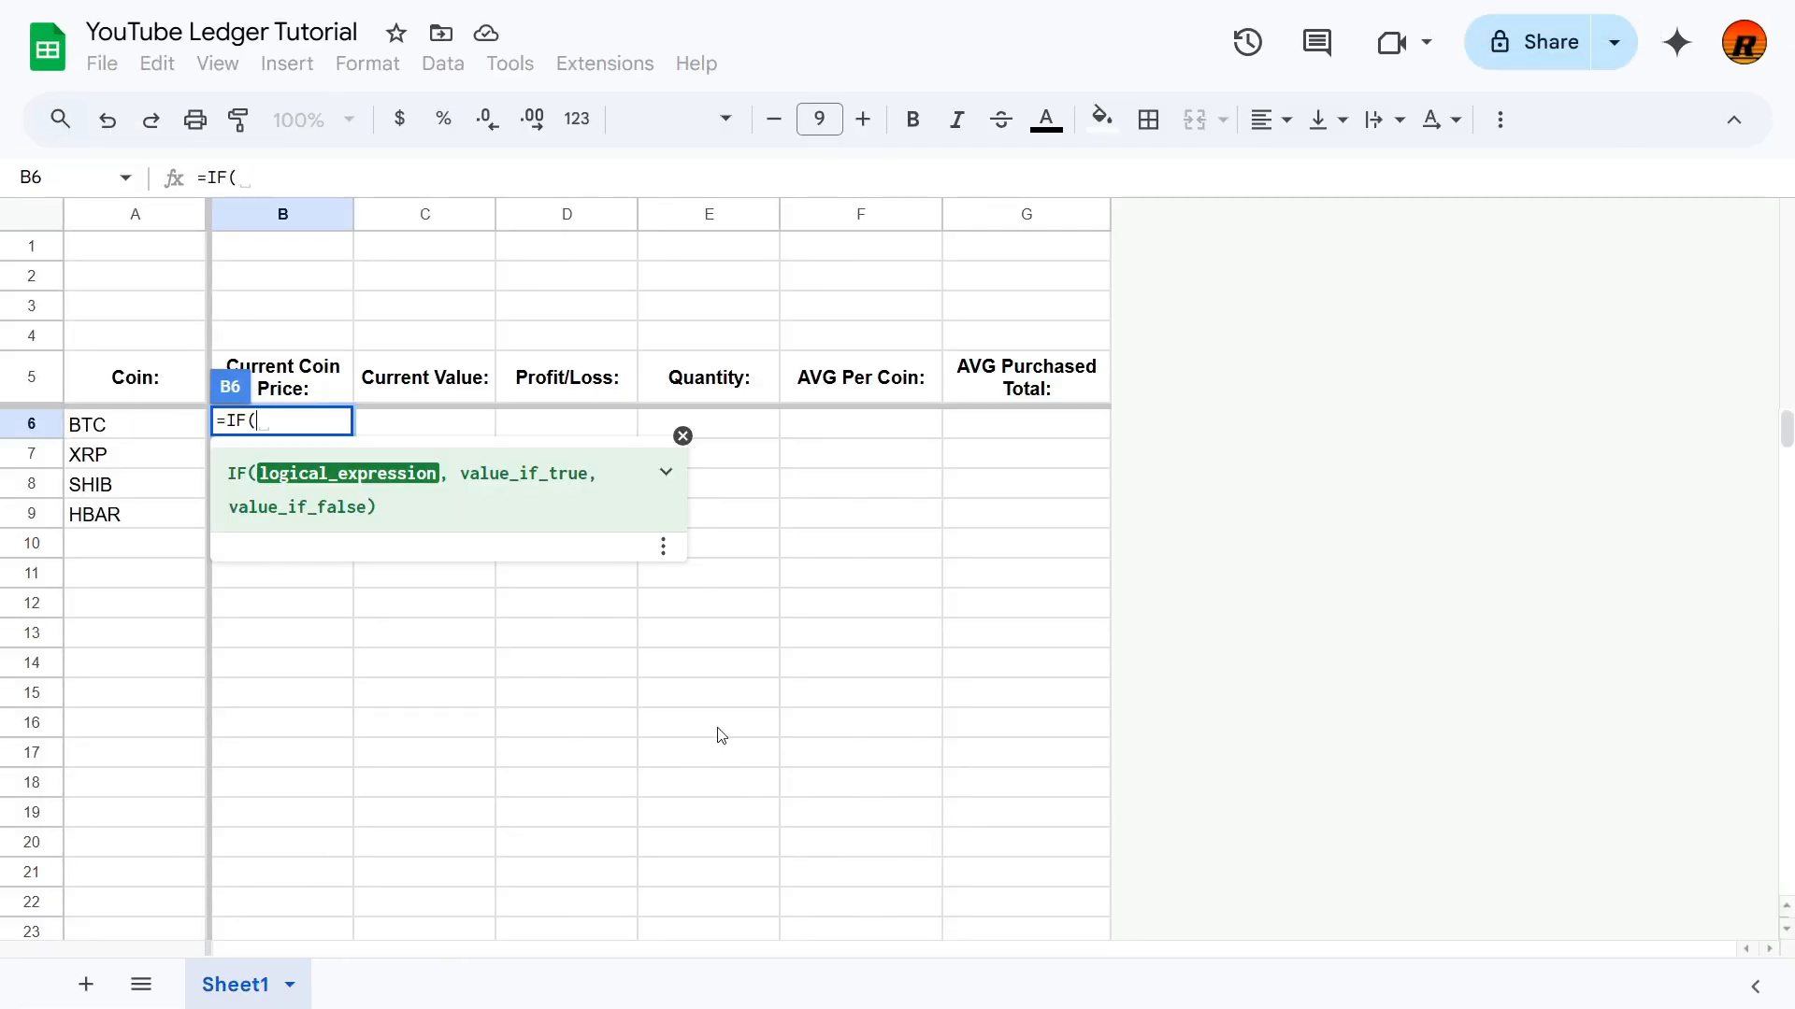
left_click(103, 428)
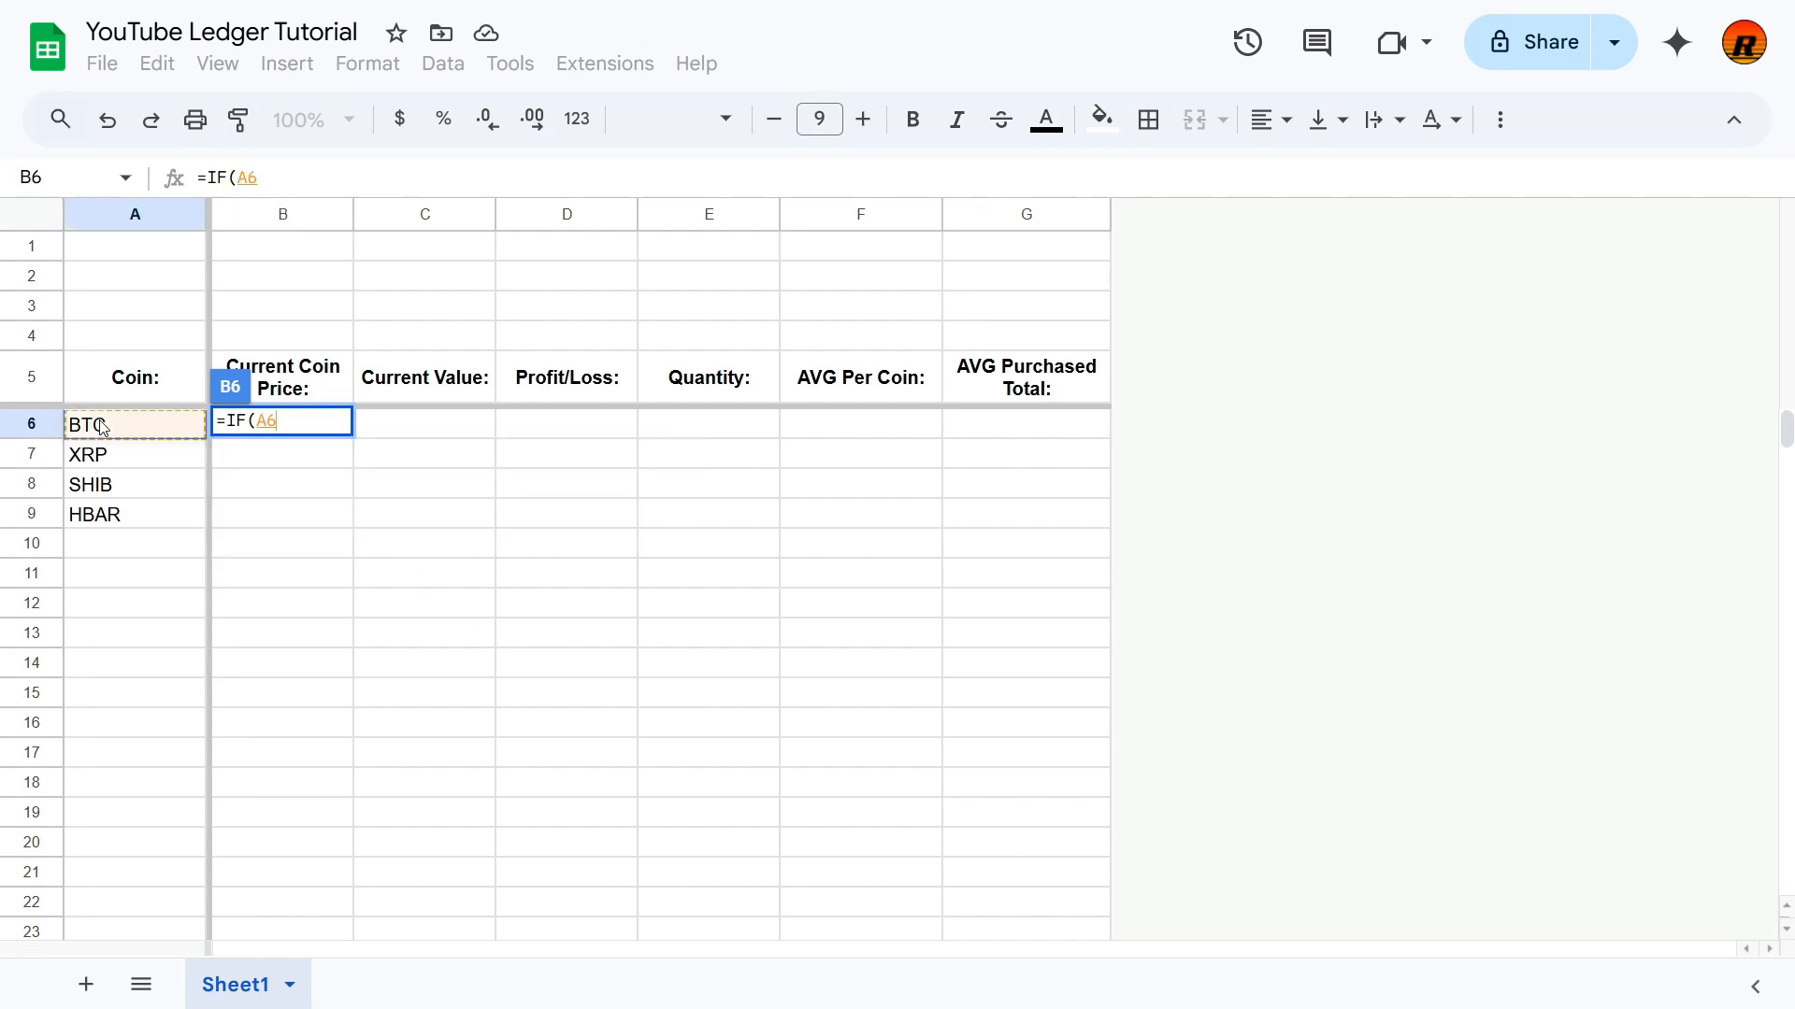
type("=")
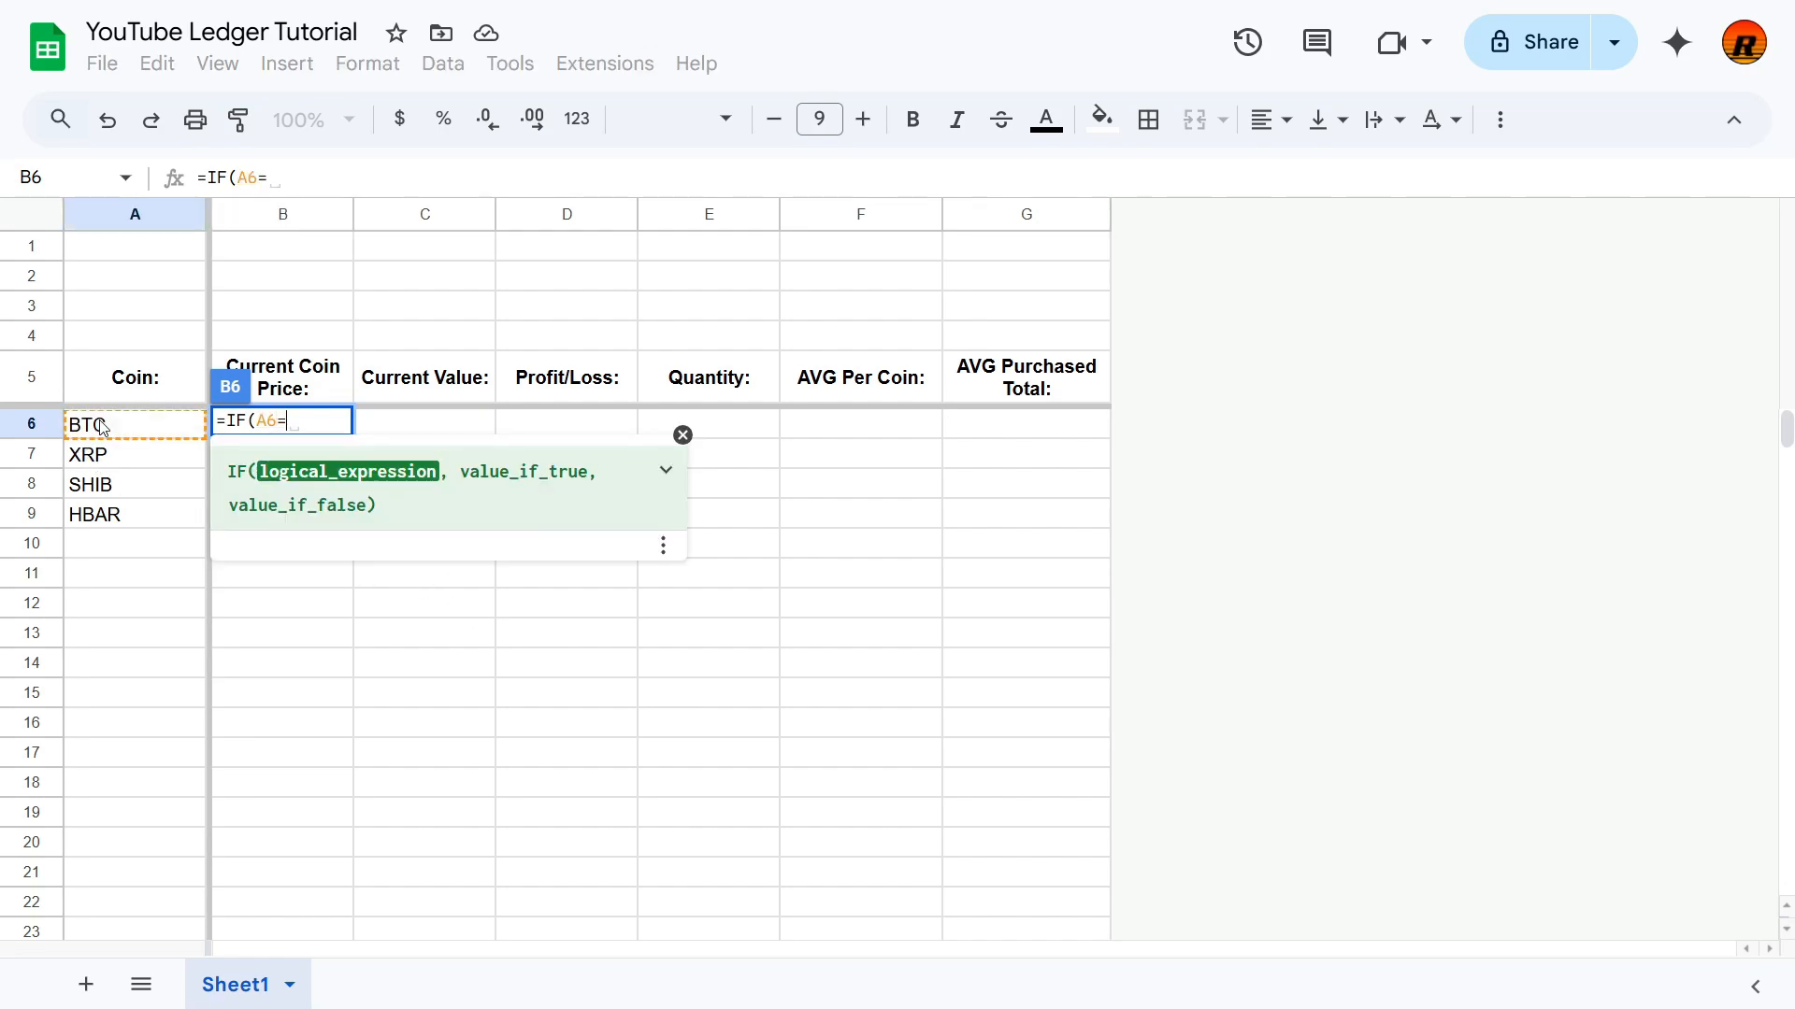
type("\"\",\"\"")
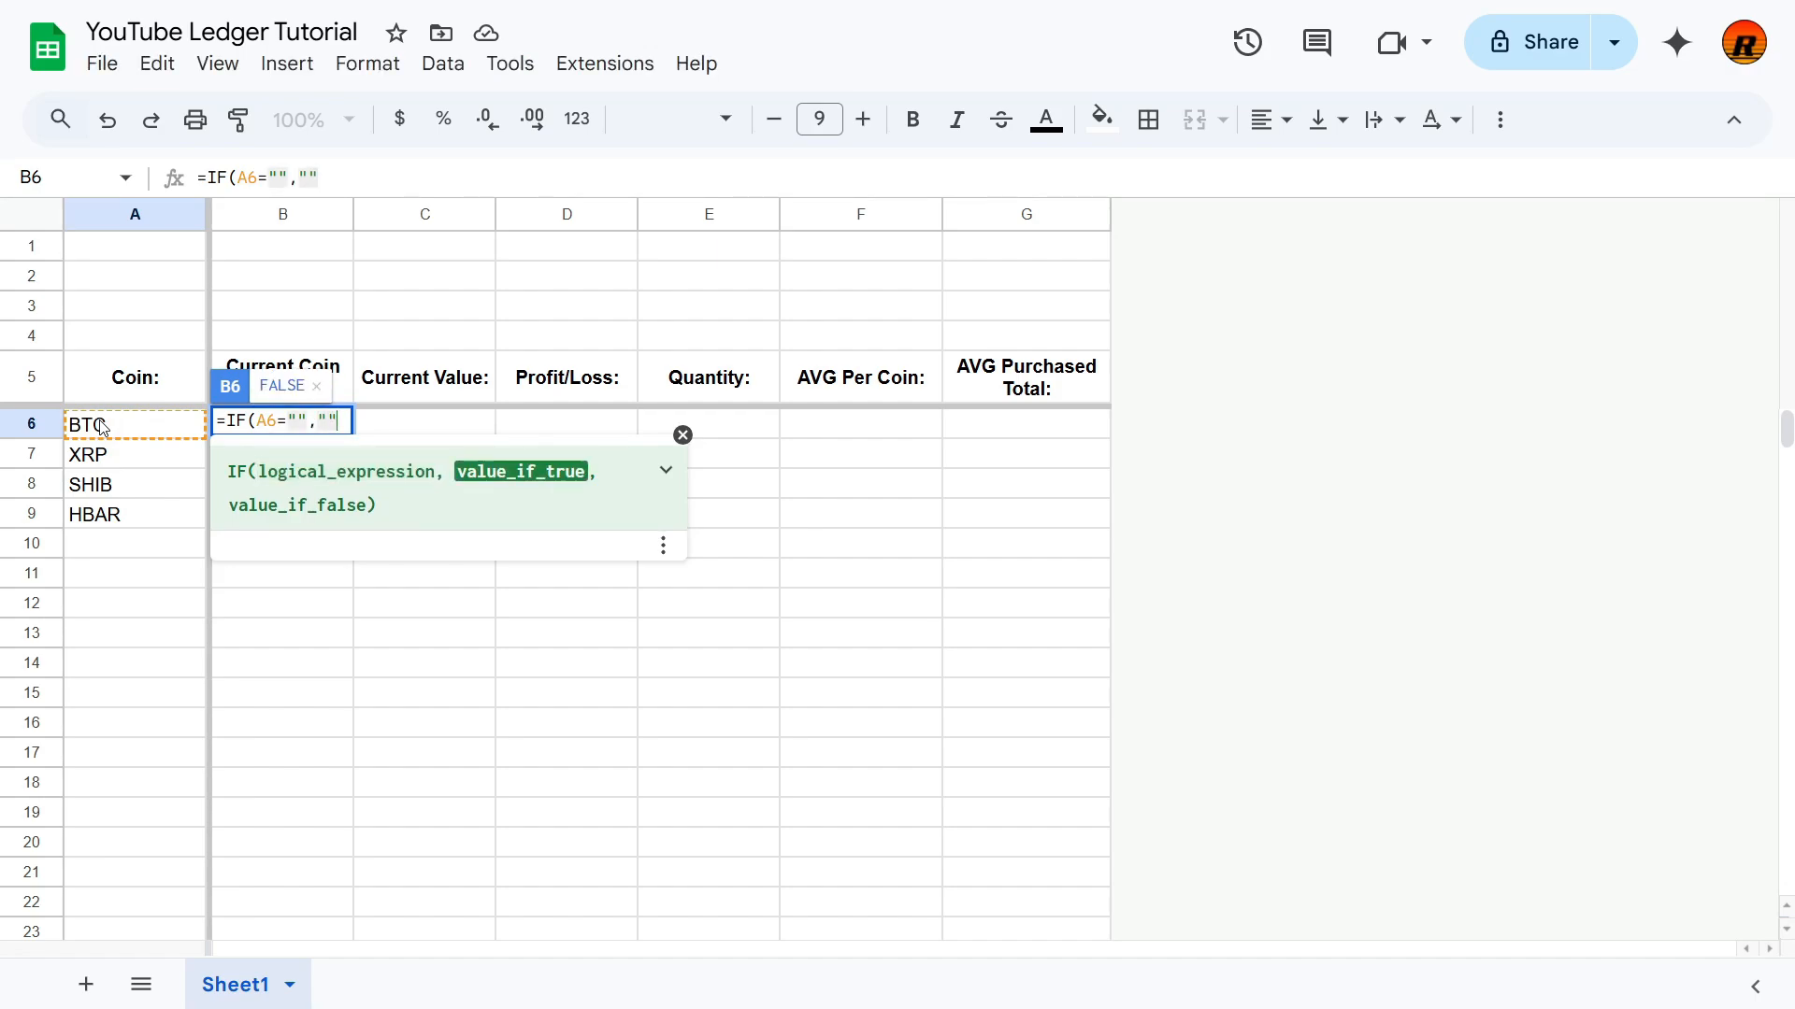
type(",")
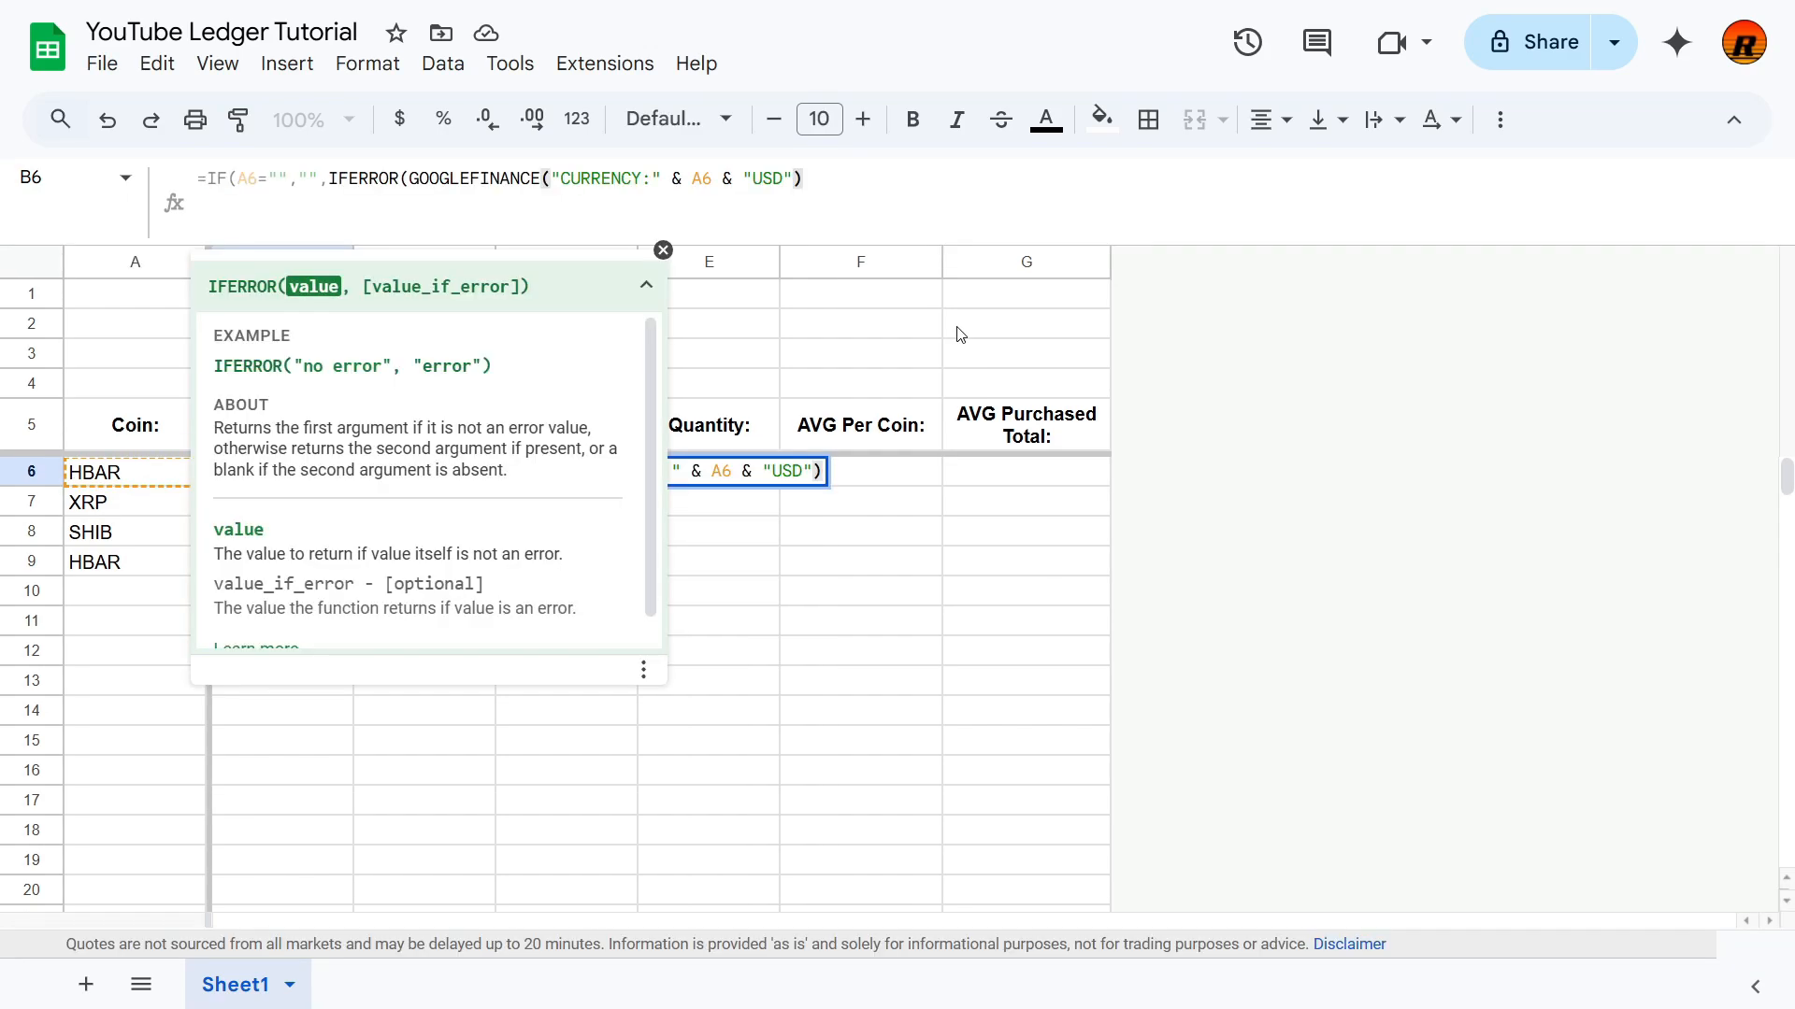
type(",")
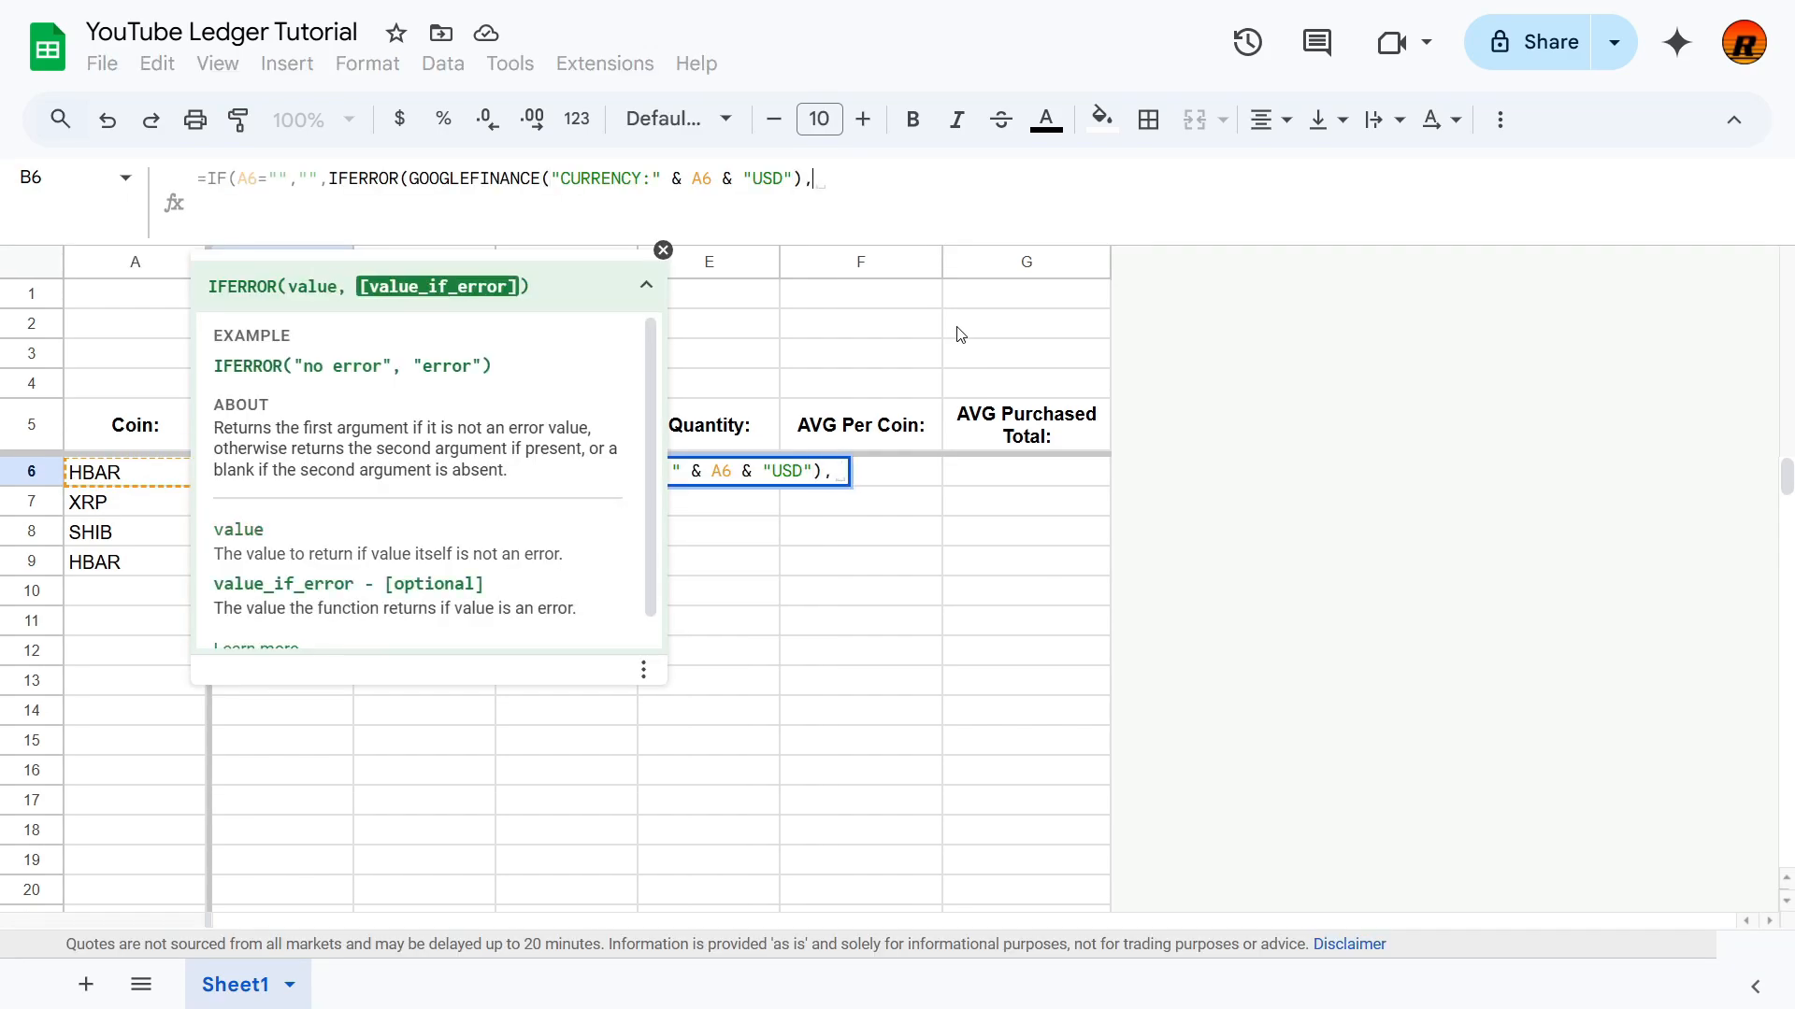
type("IMPORTDATA(\"https://cryptoprices.cc/\" & A6)")
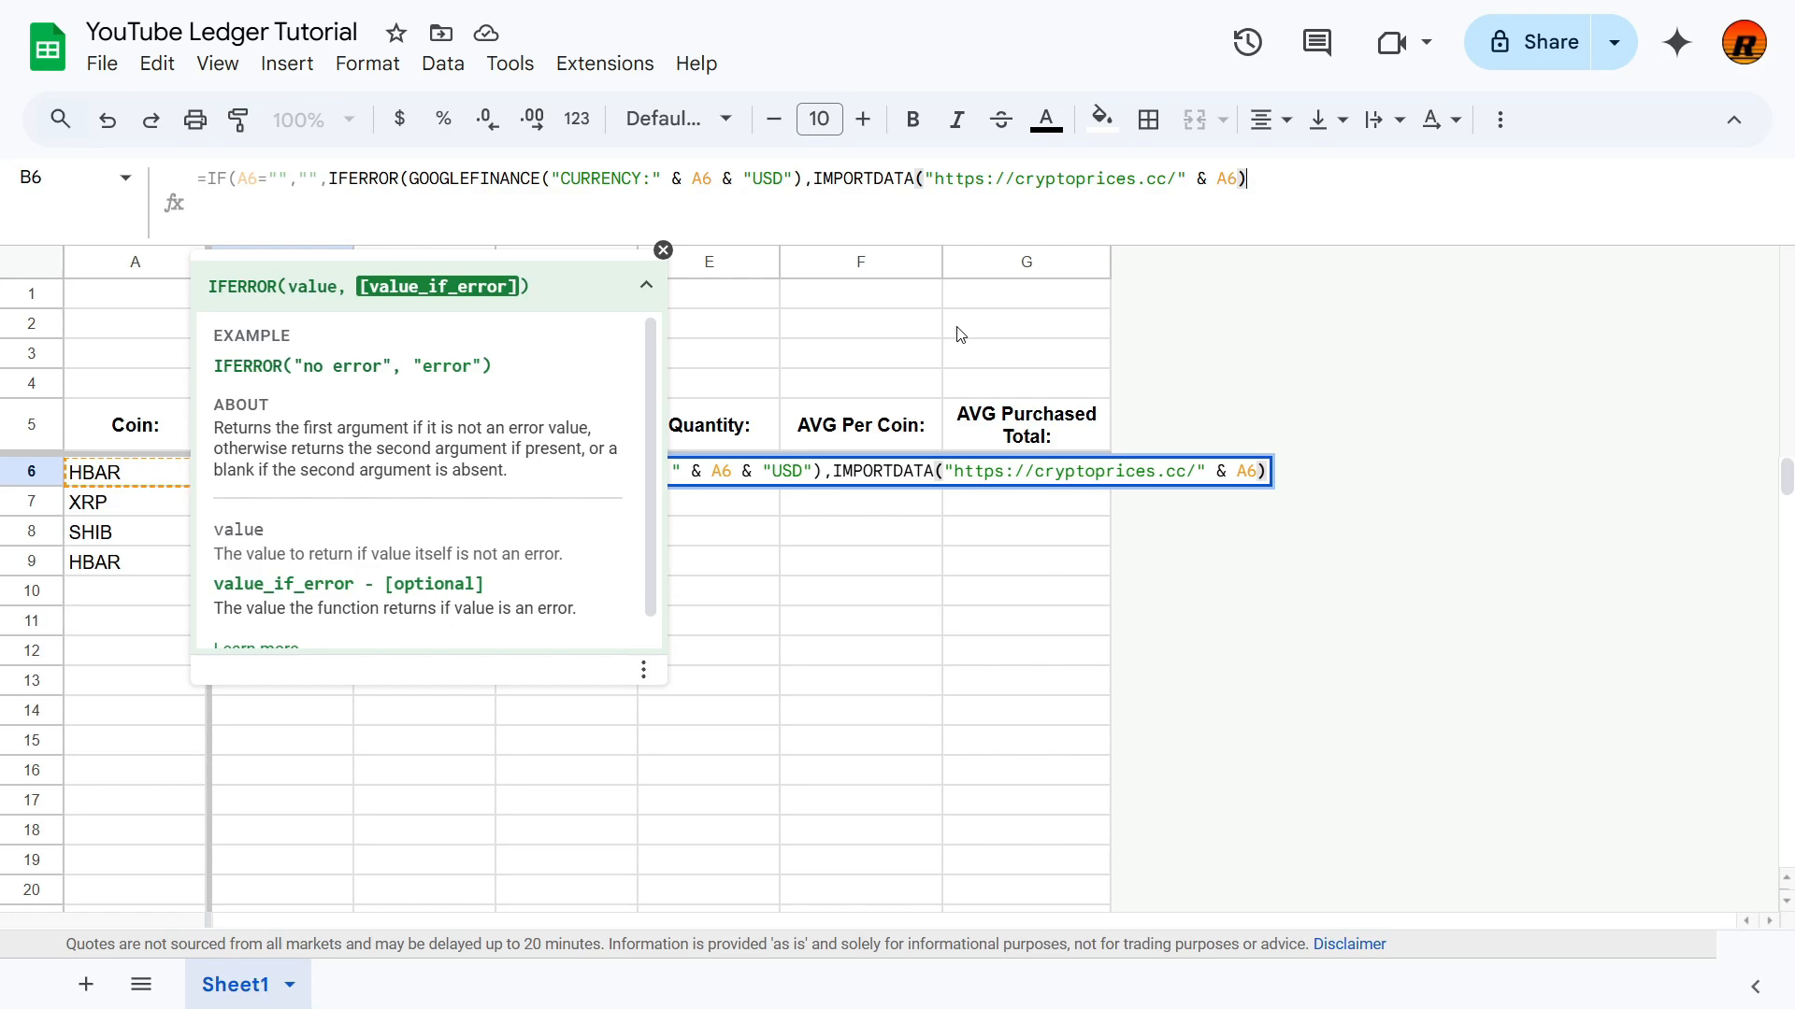
key("Return")
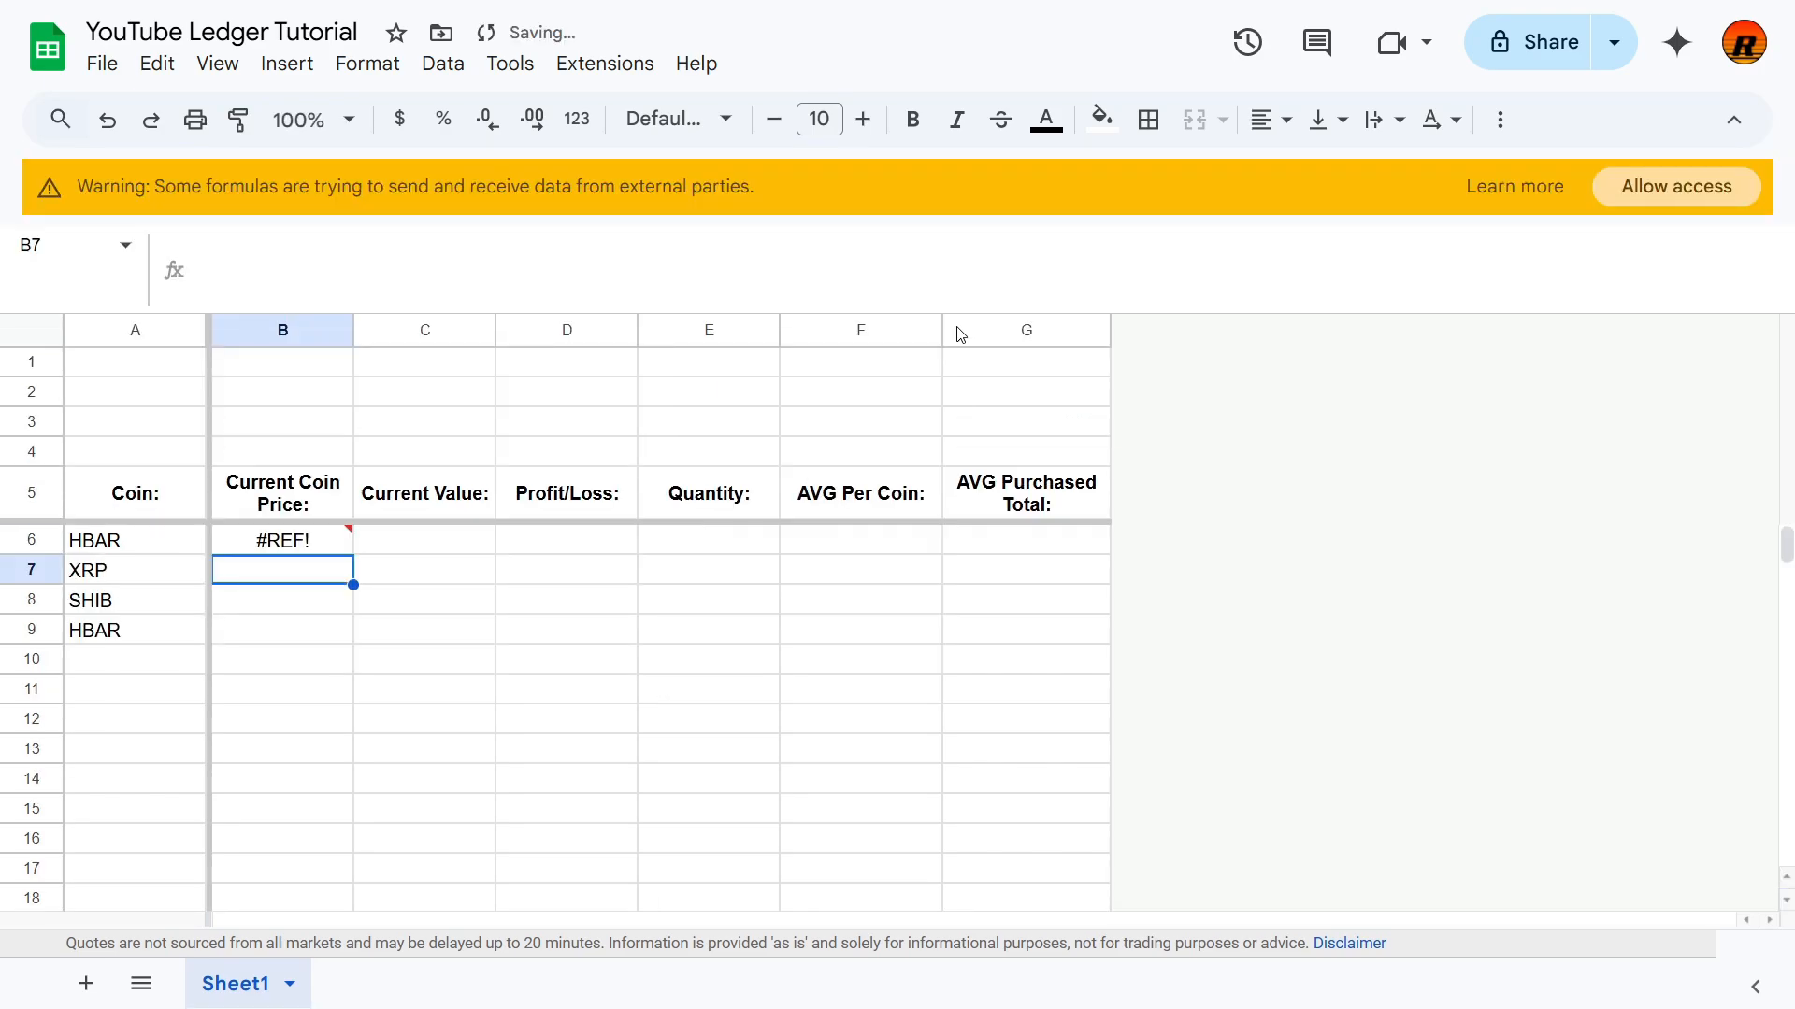
Step: Review the IF, IFERROR, GOOGLEFINANCE and IMPORTDATA parts of the B6 formula without changing it
key("Up")
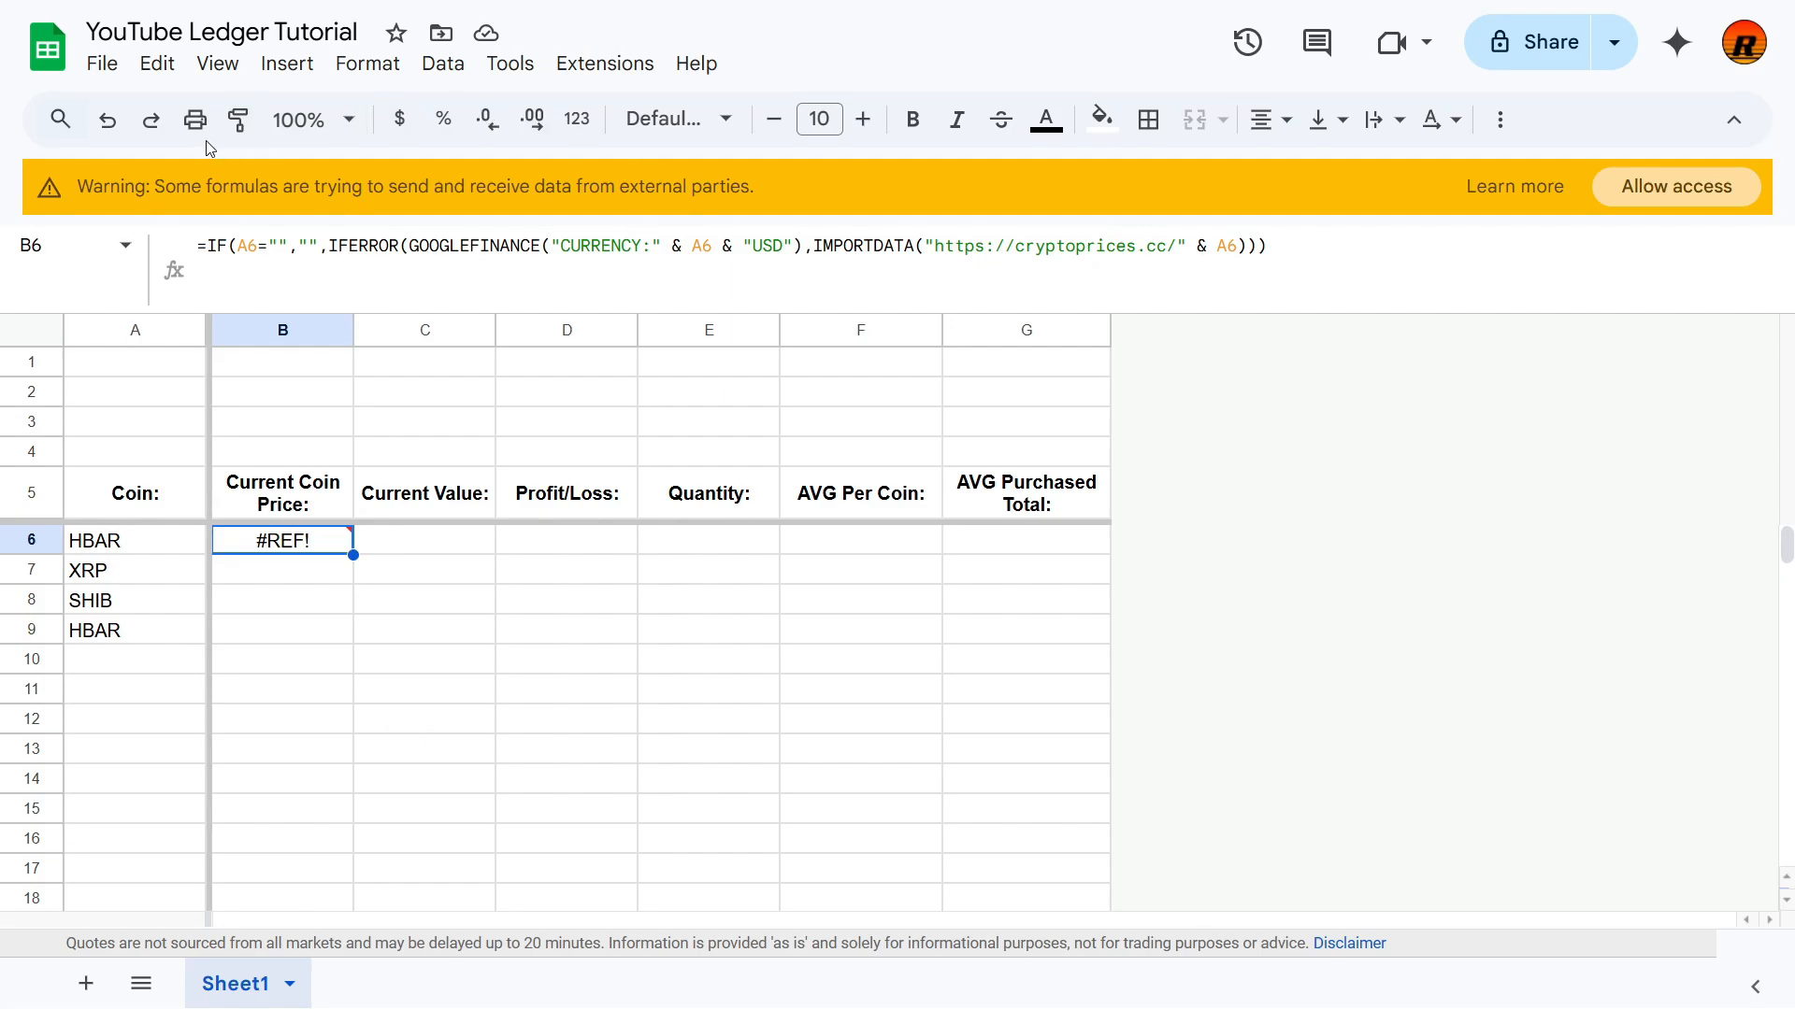
key("Return")
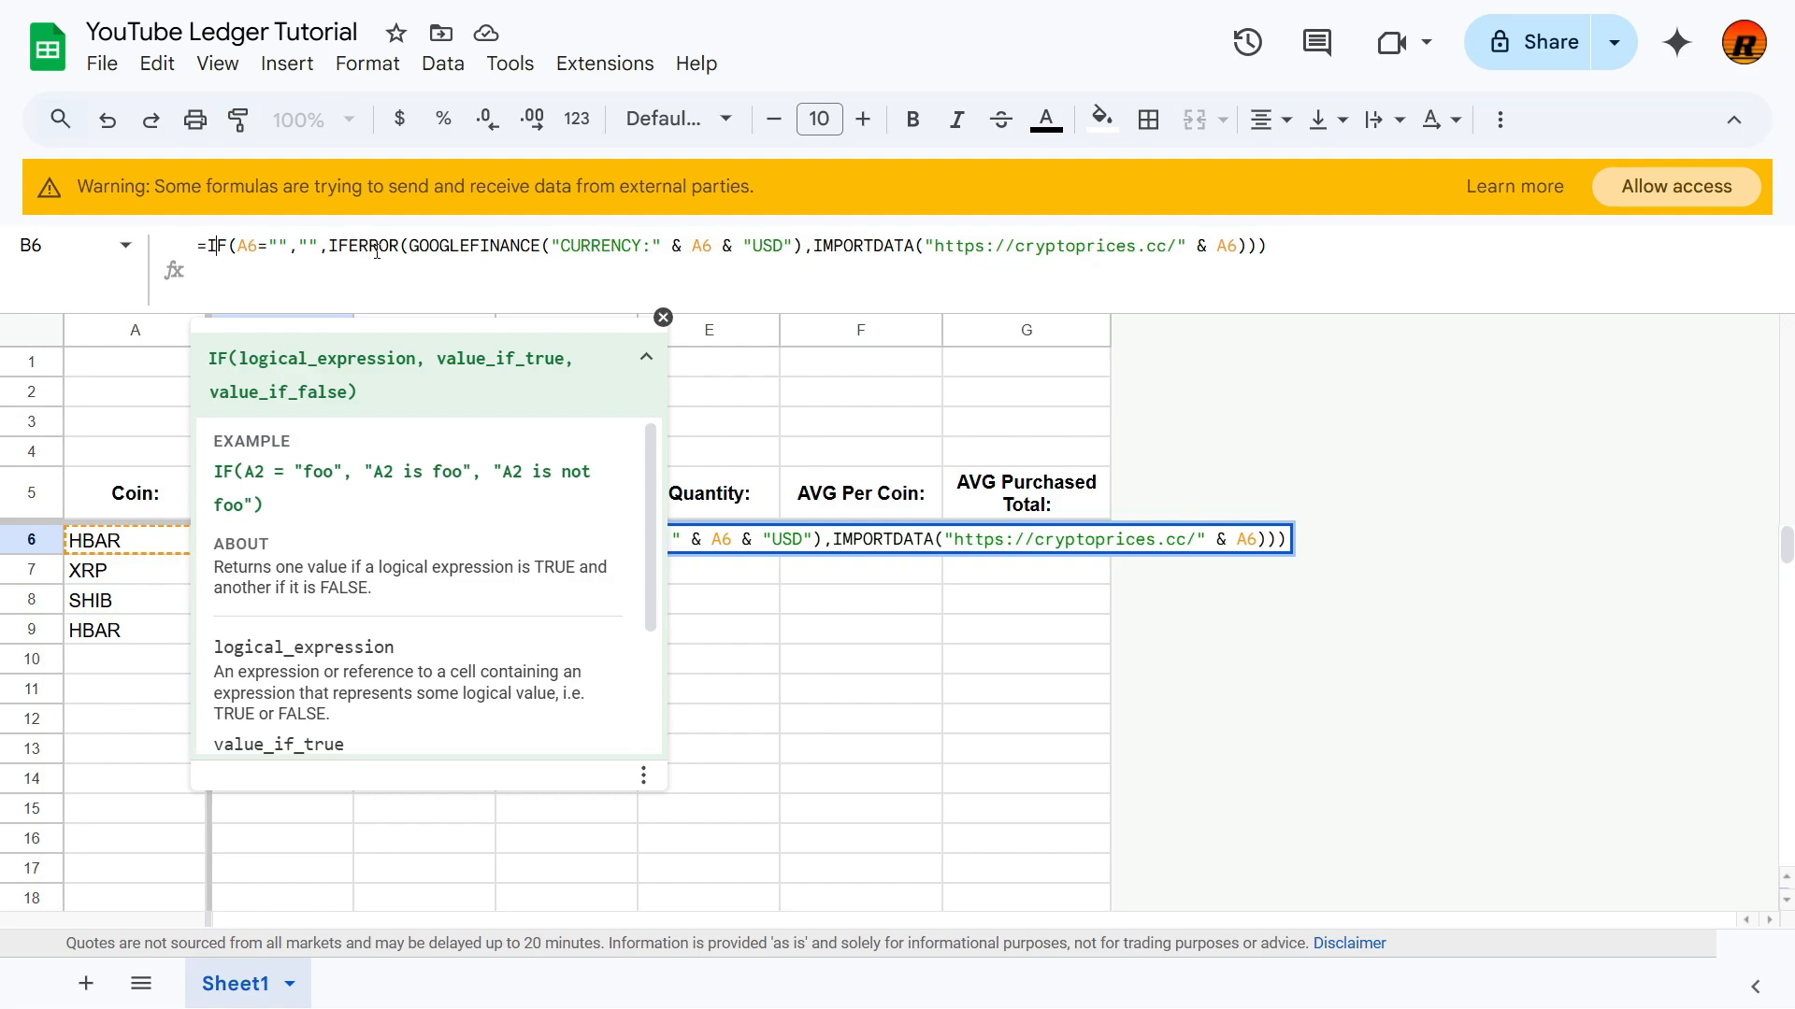
left_click(351, 236)
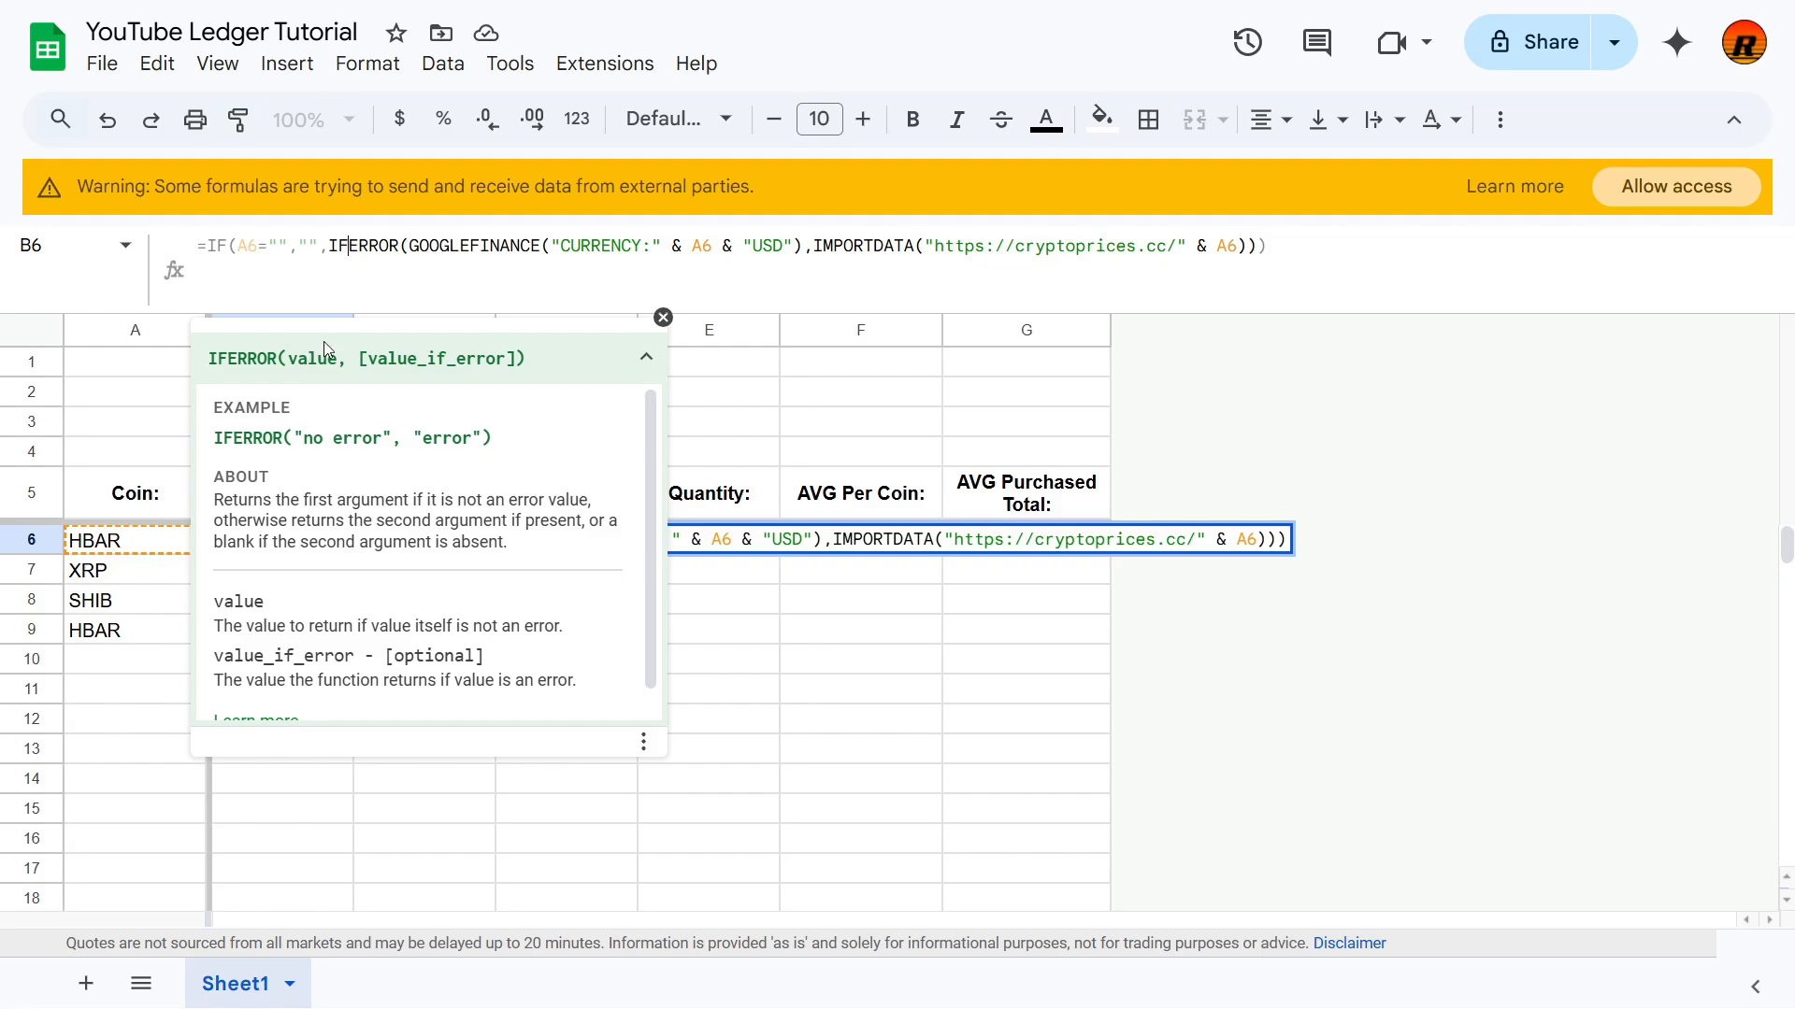
left_click(423, 245)
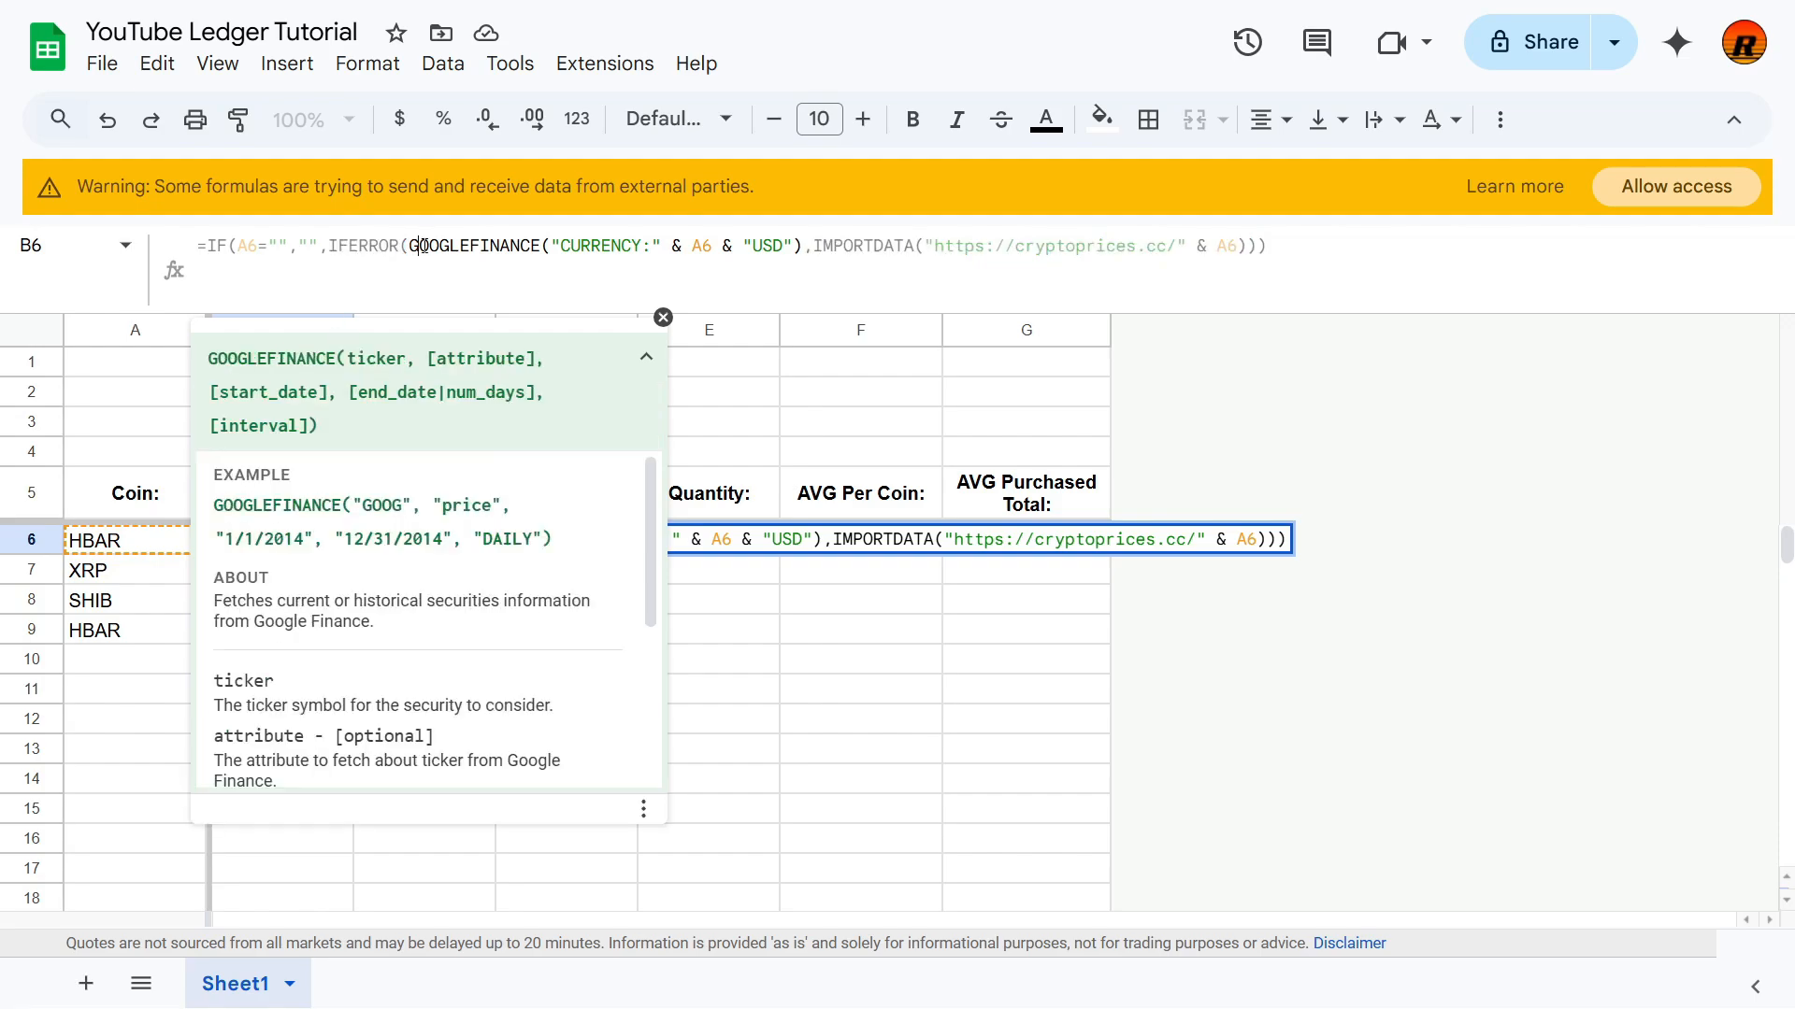
left_click(381, 247)
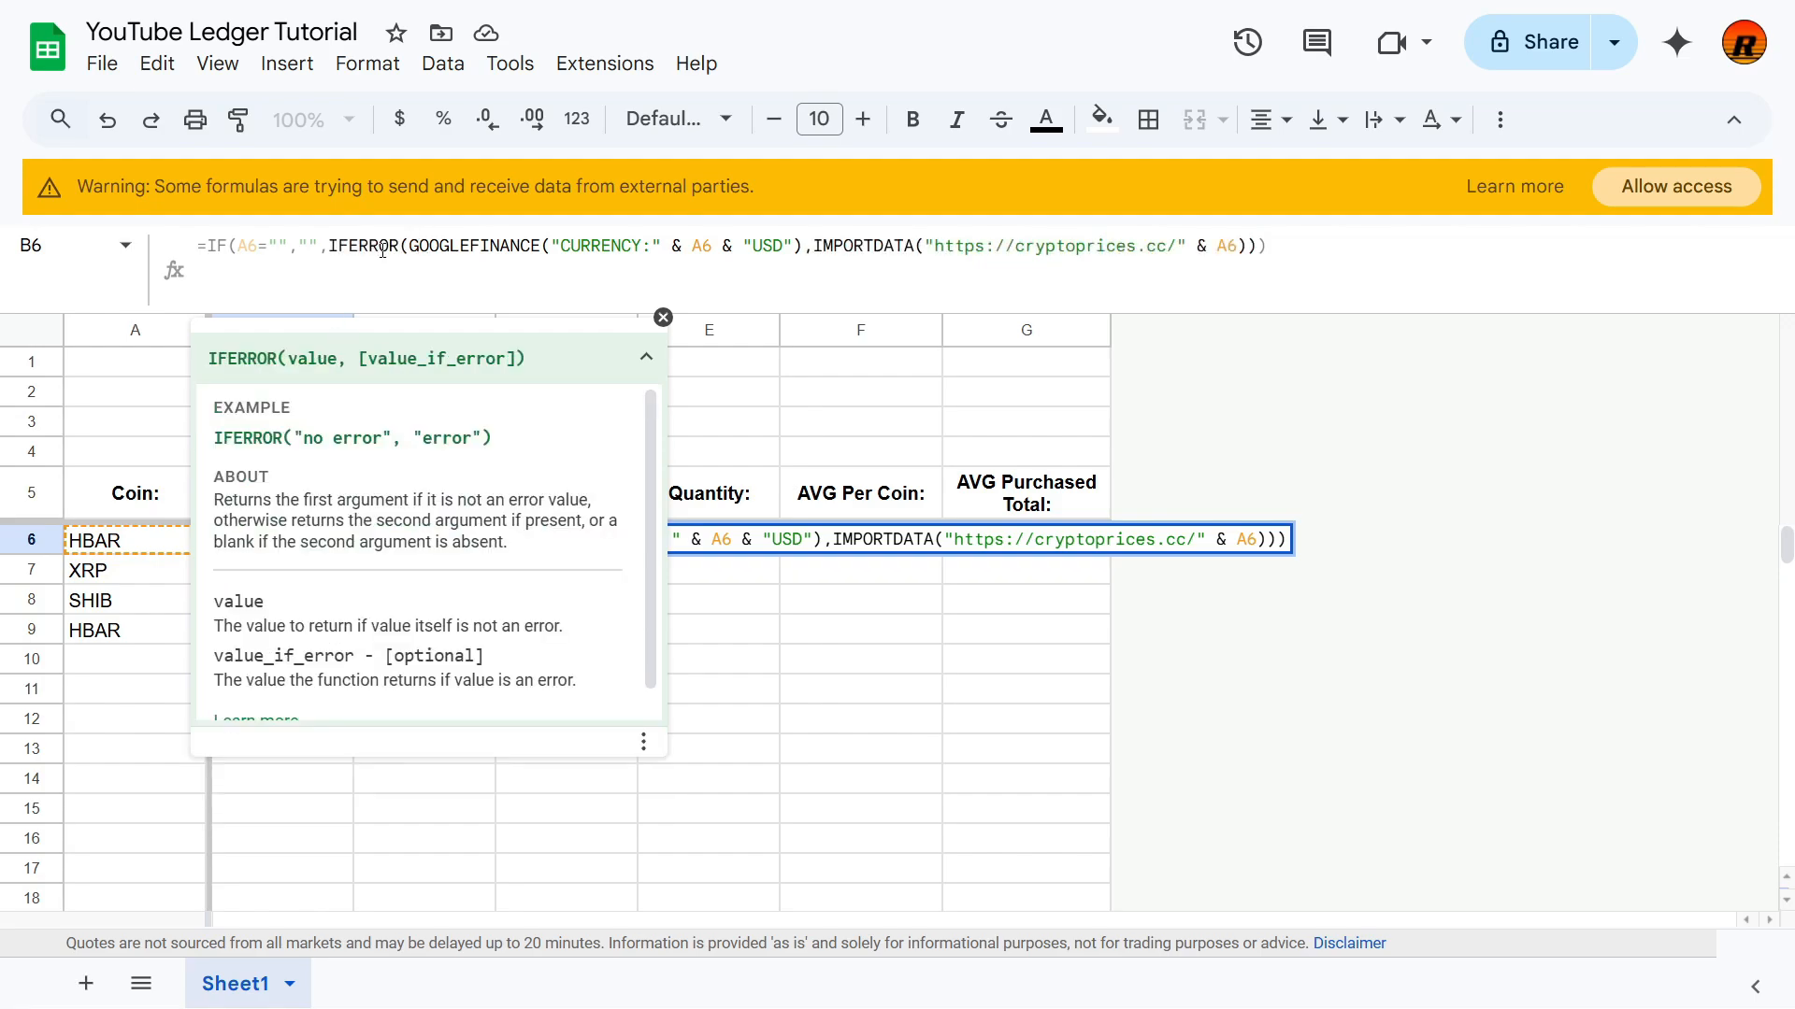
left_click(463, 252)
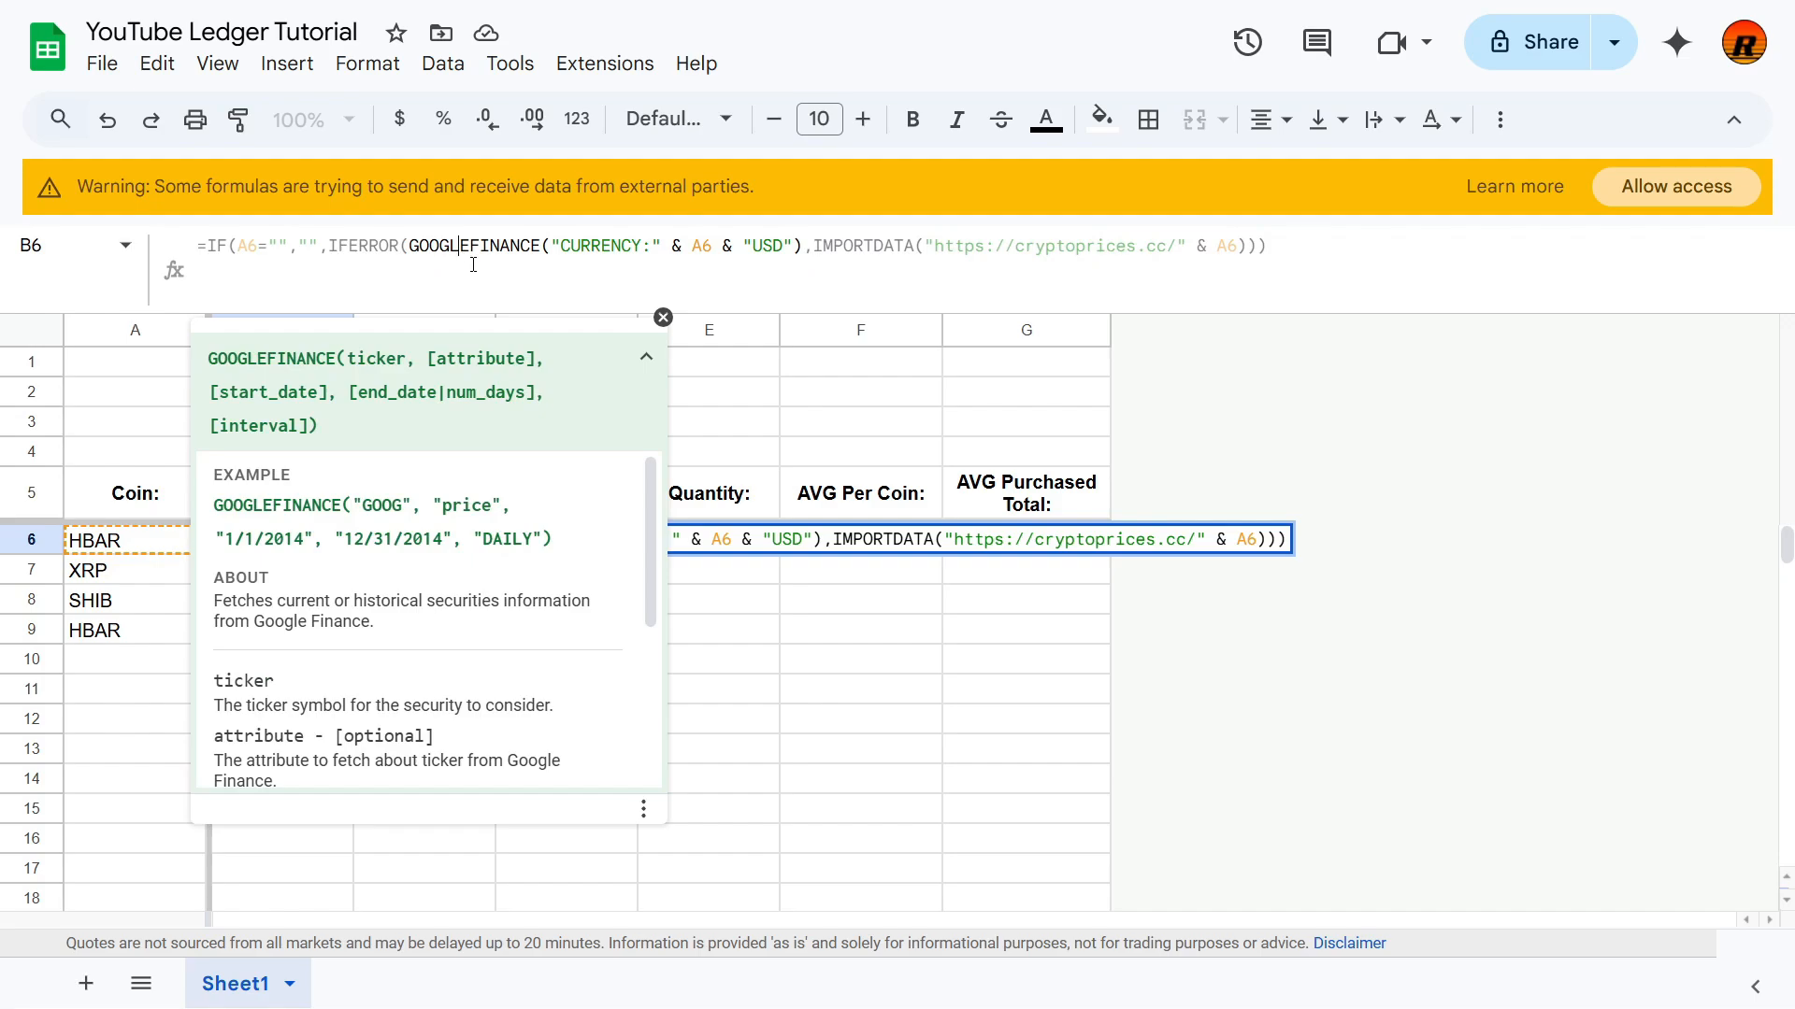
left_click(811, 247)
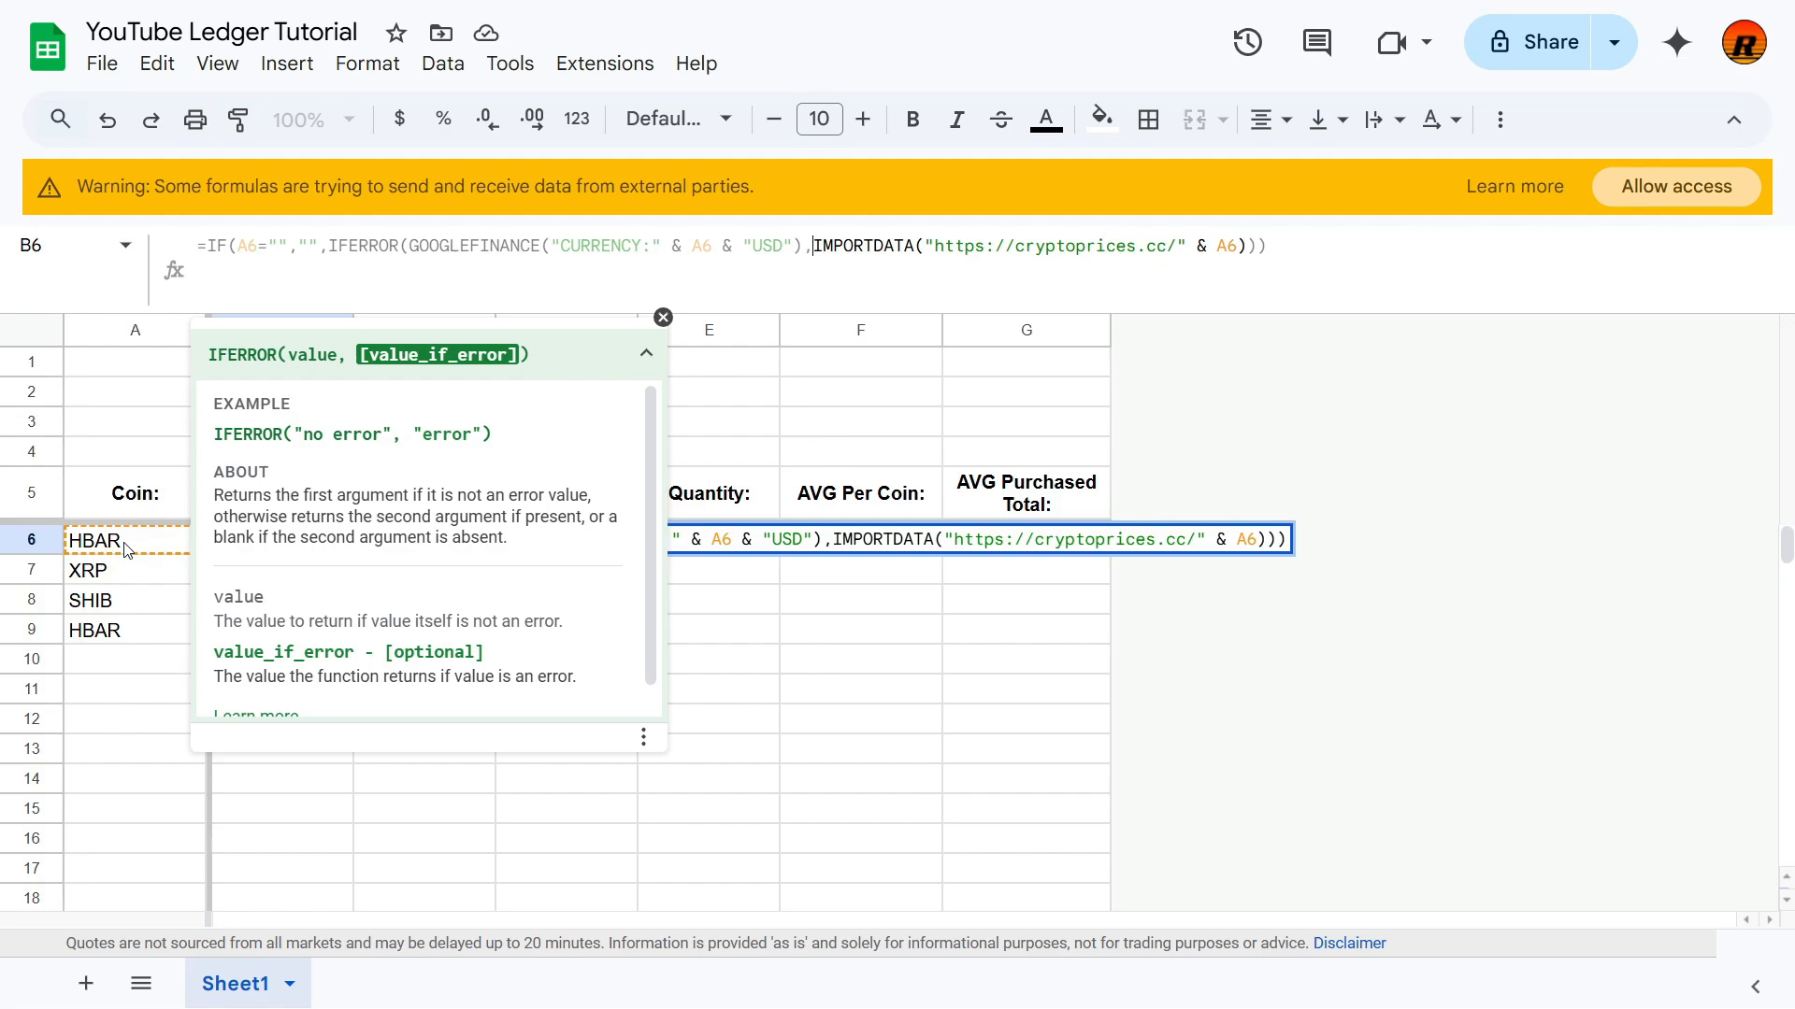
left_click(1238, 263)
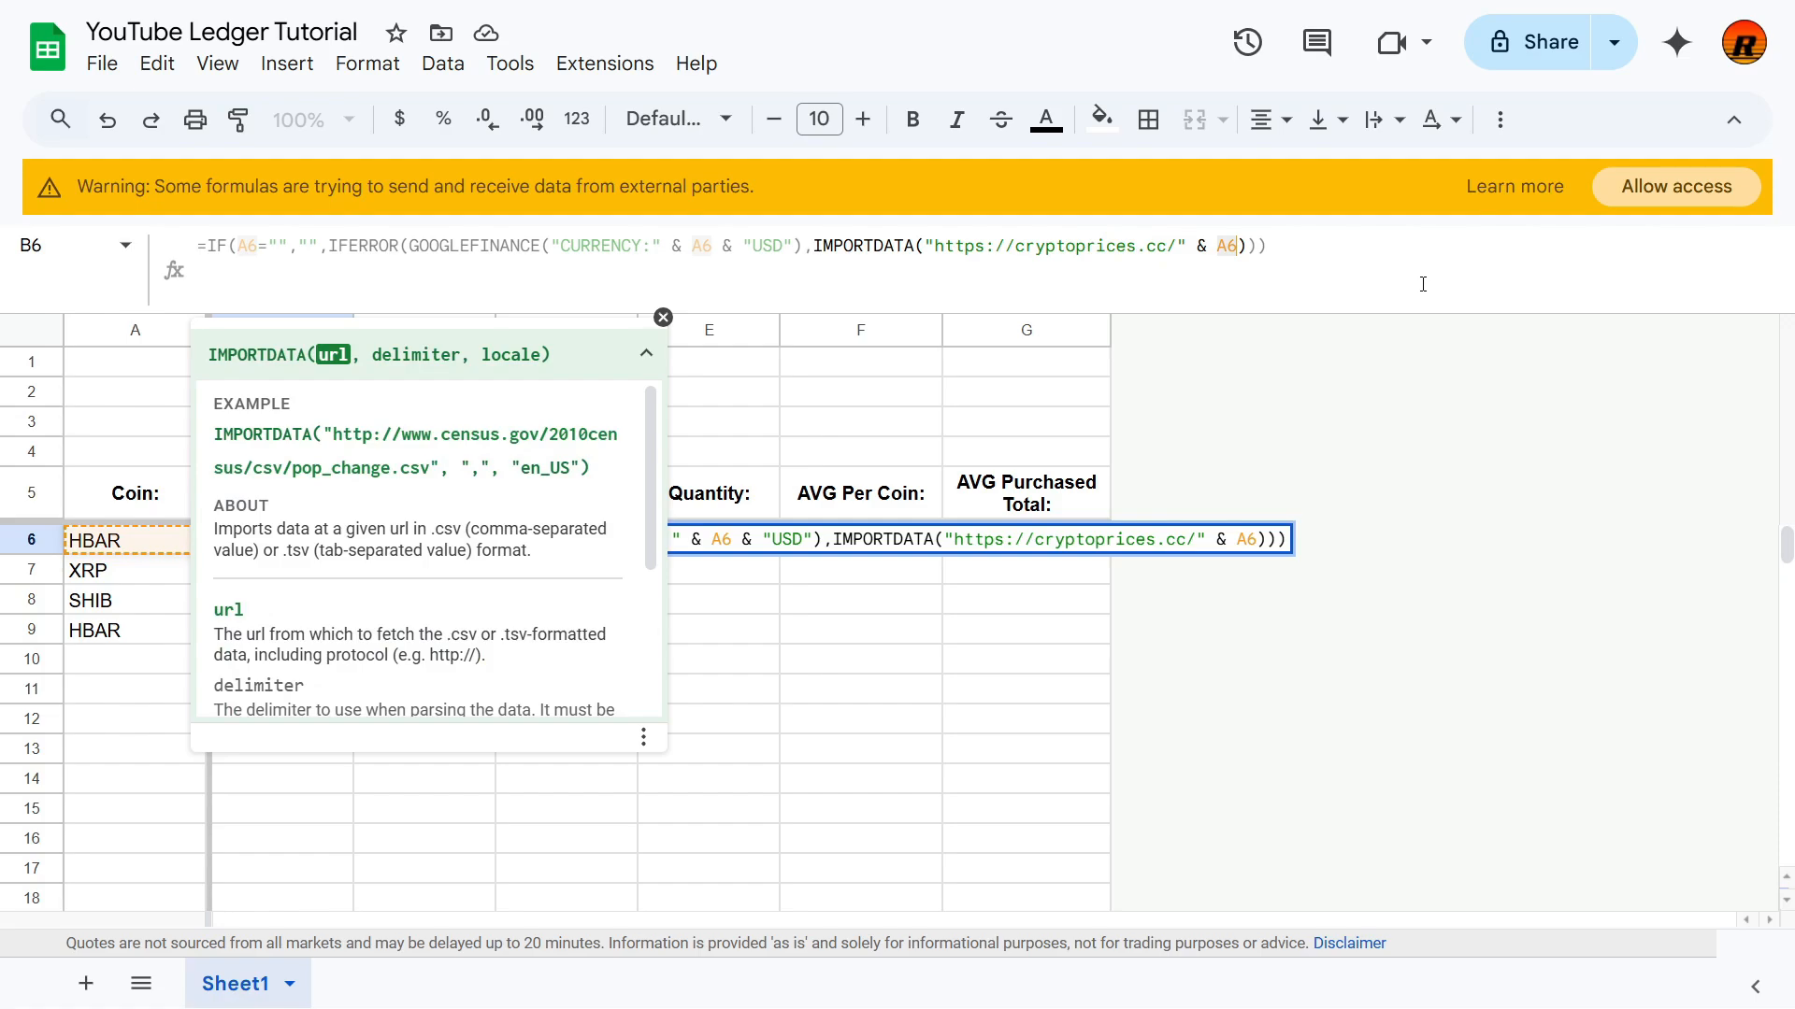
key("Return")
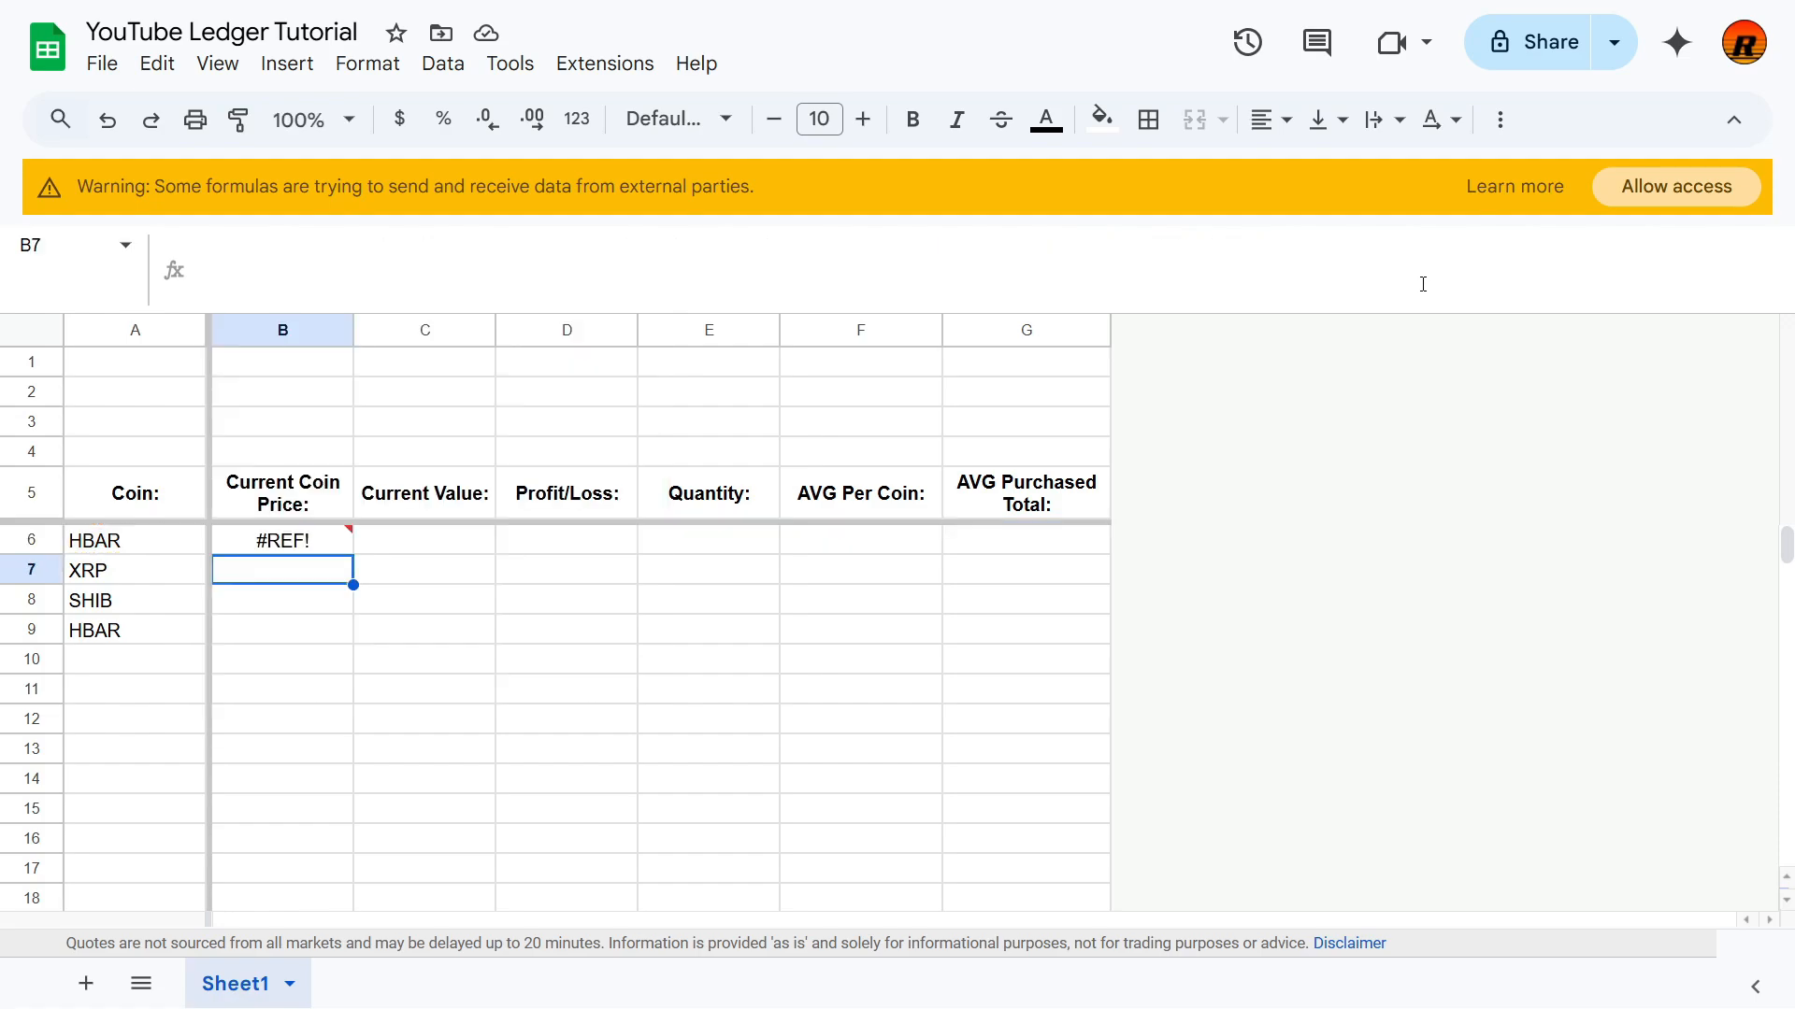
Step: Allow the spreadsheet's import functions to fetch data from external URLs
mouse_move(276, 557)
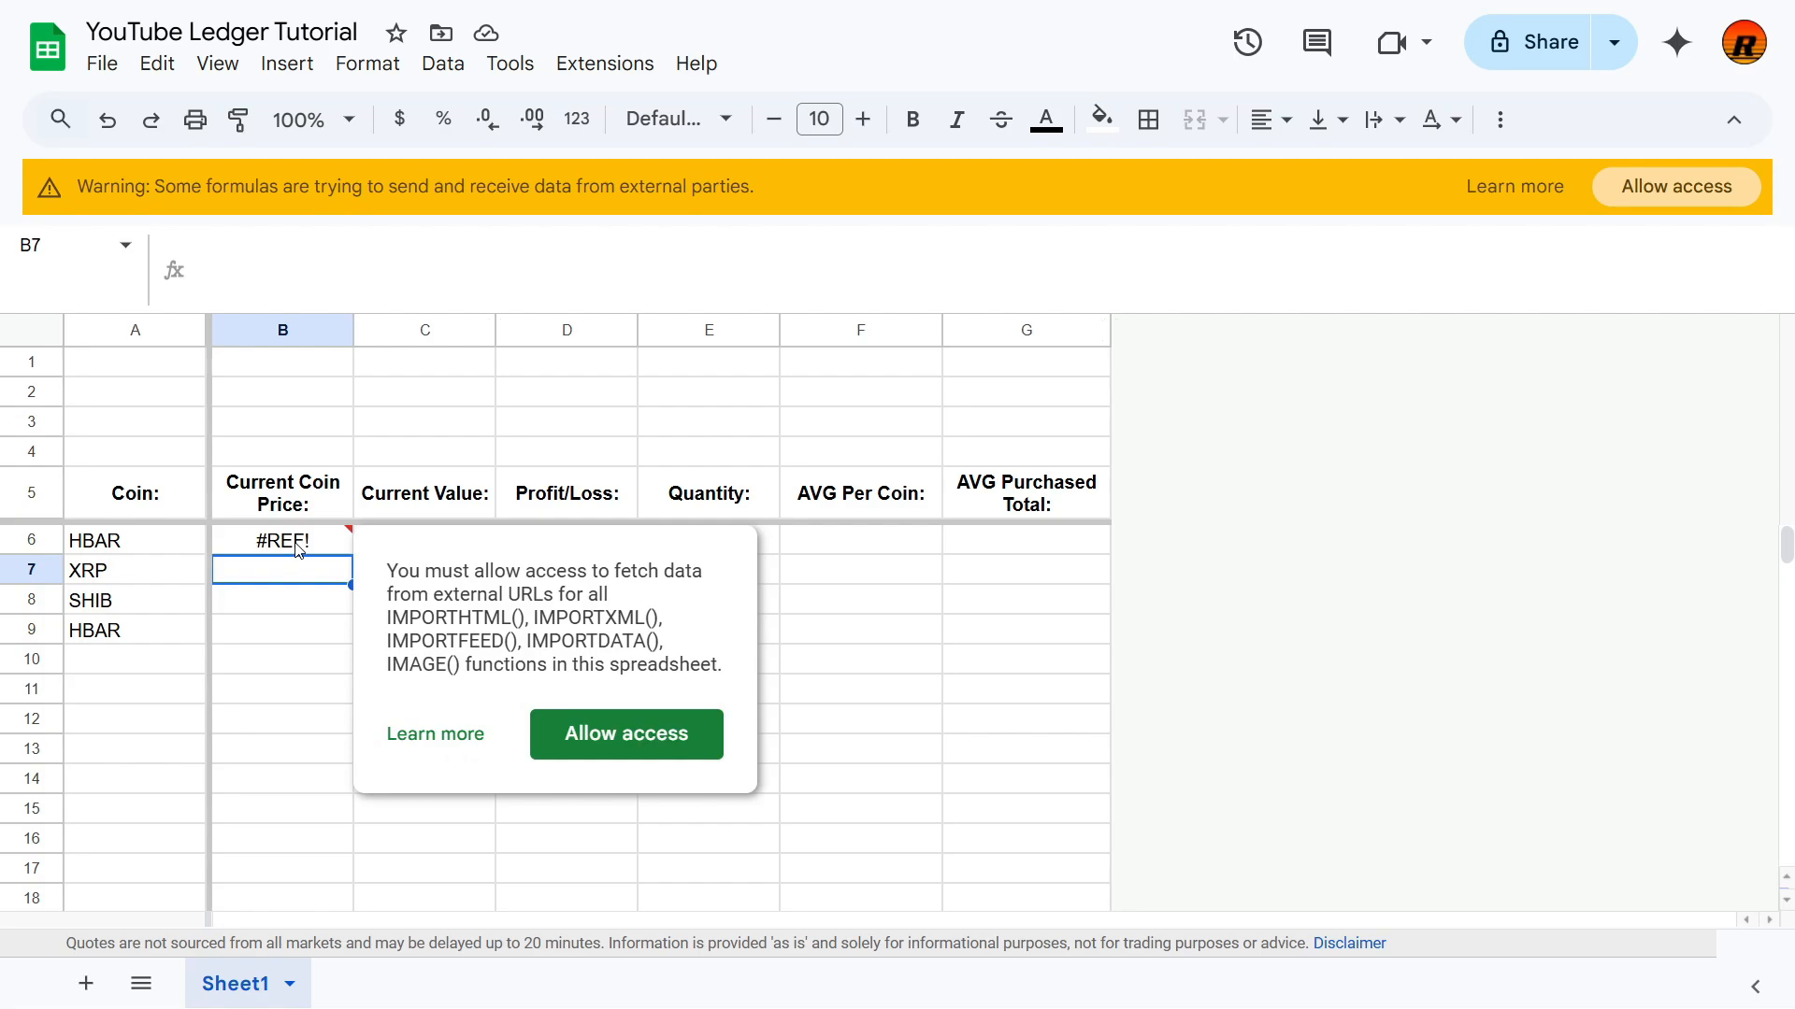
left_click(630, 746)
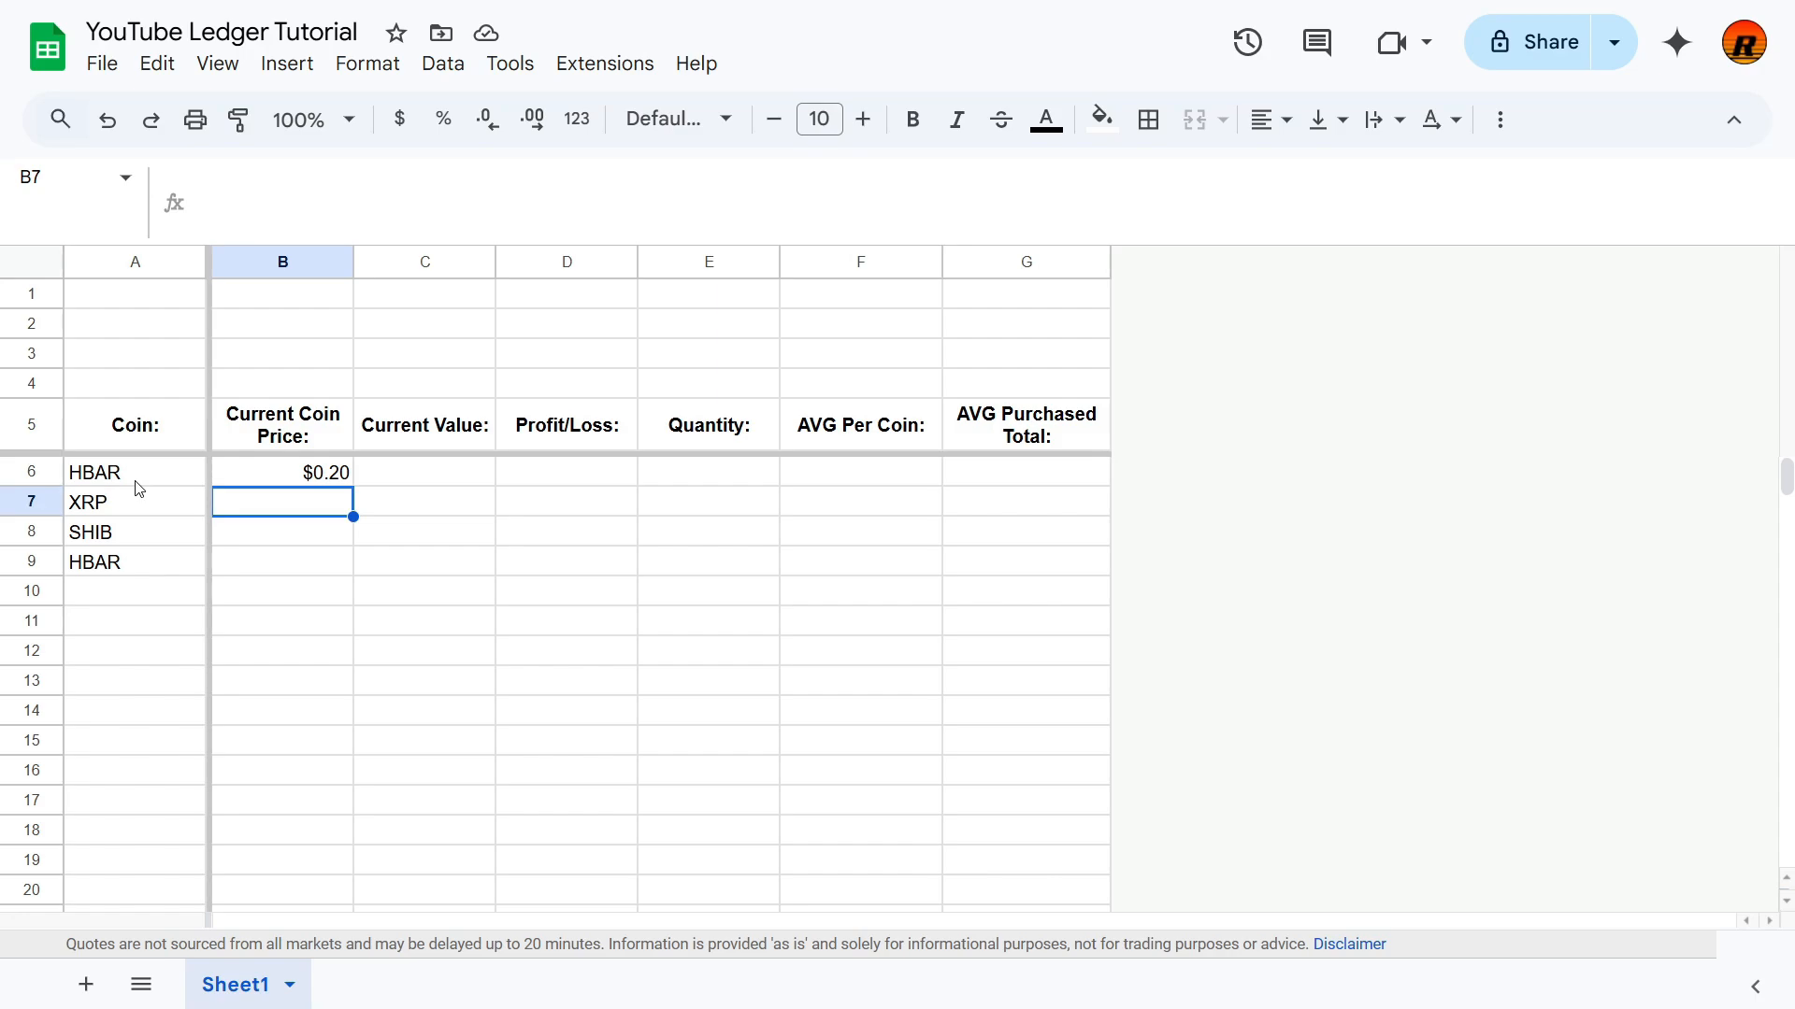
Step: Copy the current price formula from B6 into the rest of the column, B7 to B1000
key("ctrl+c")
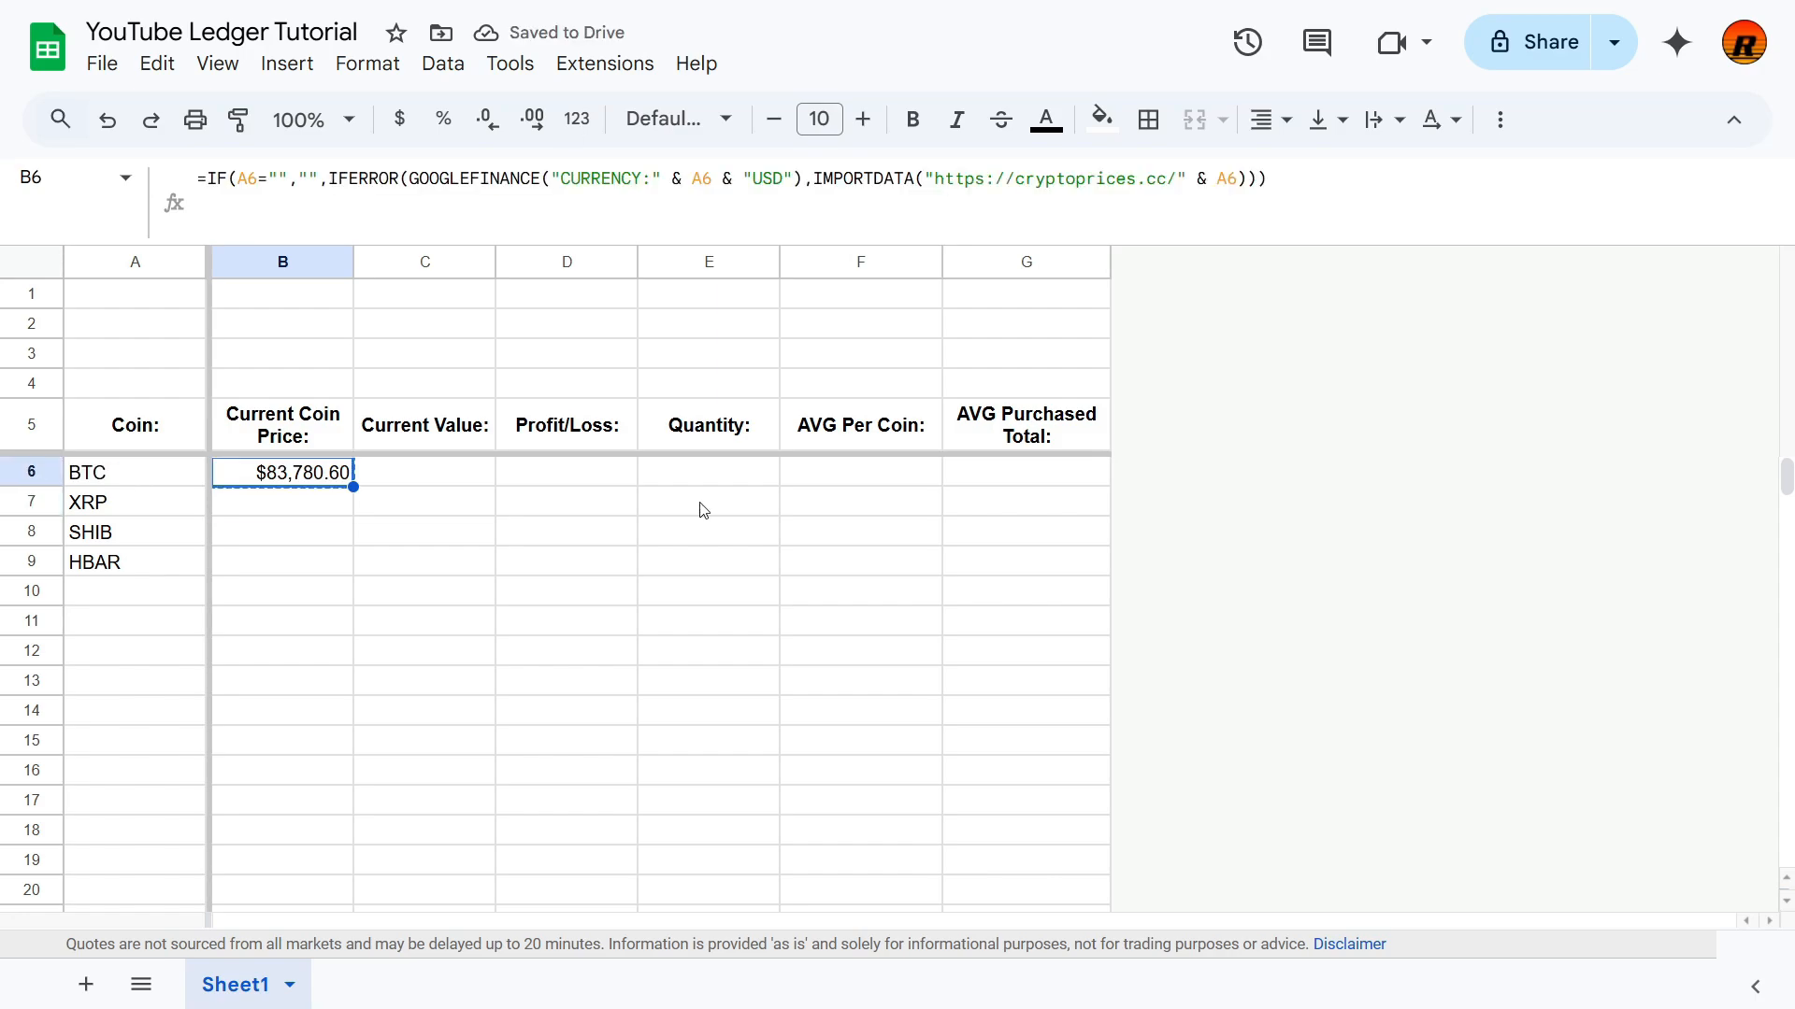
key("Down")
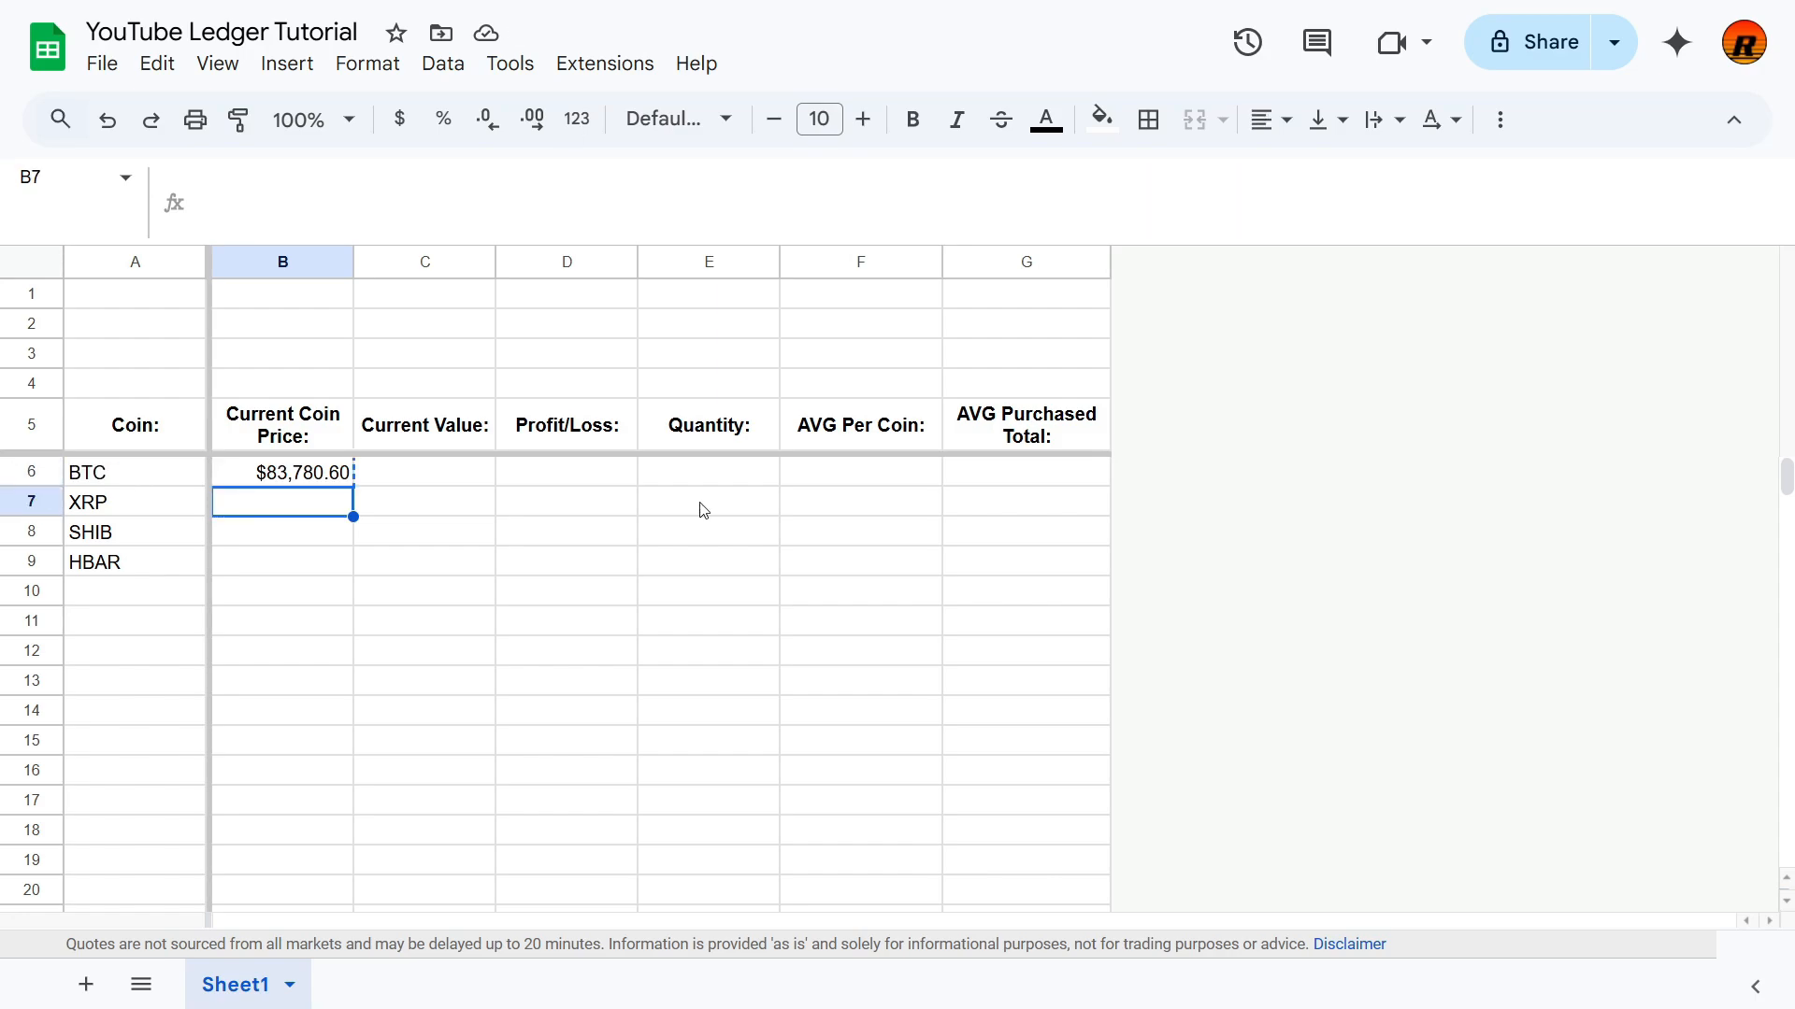
key("ctrl+shift+Down")
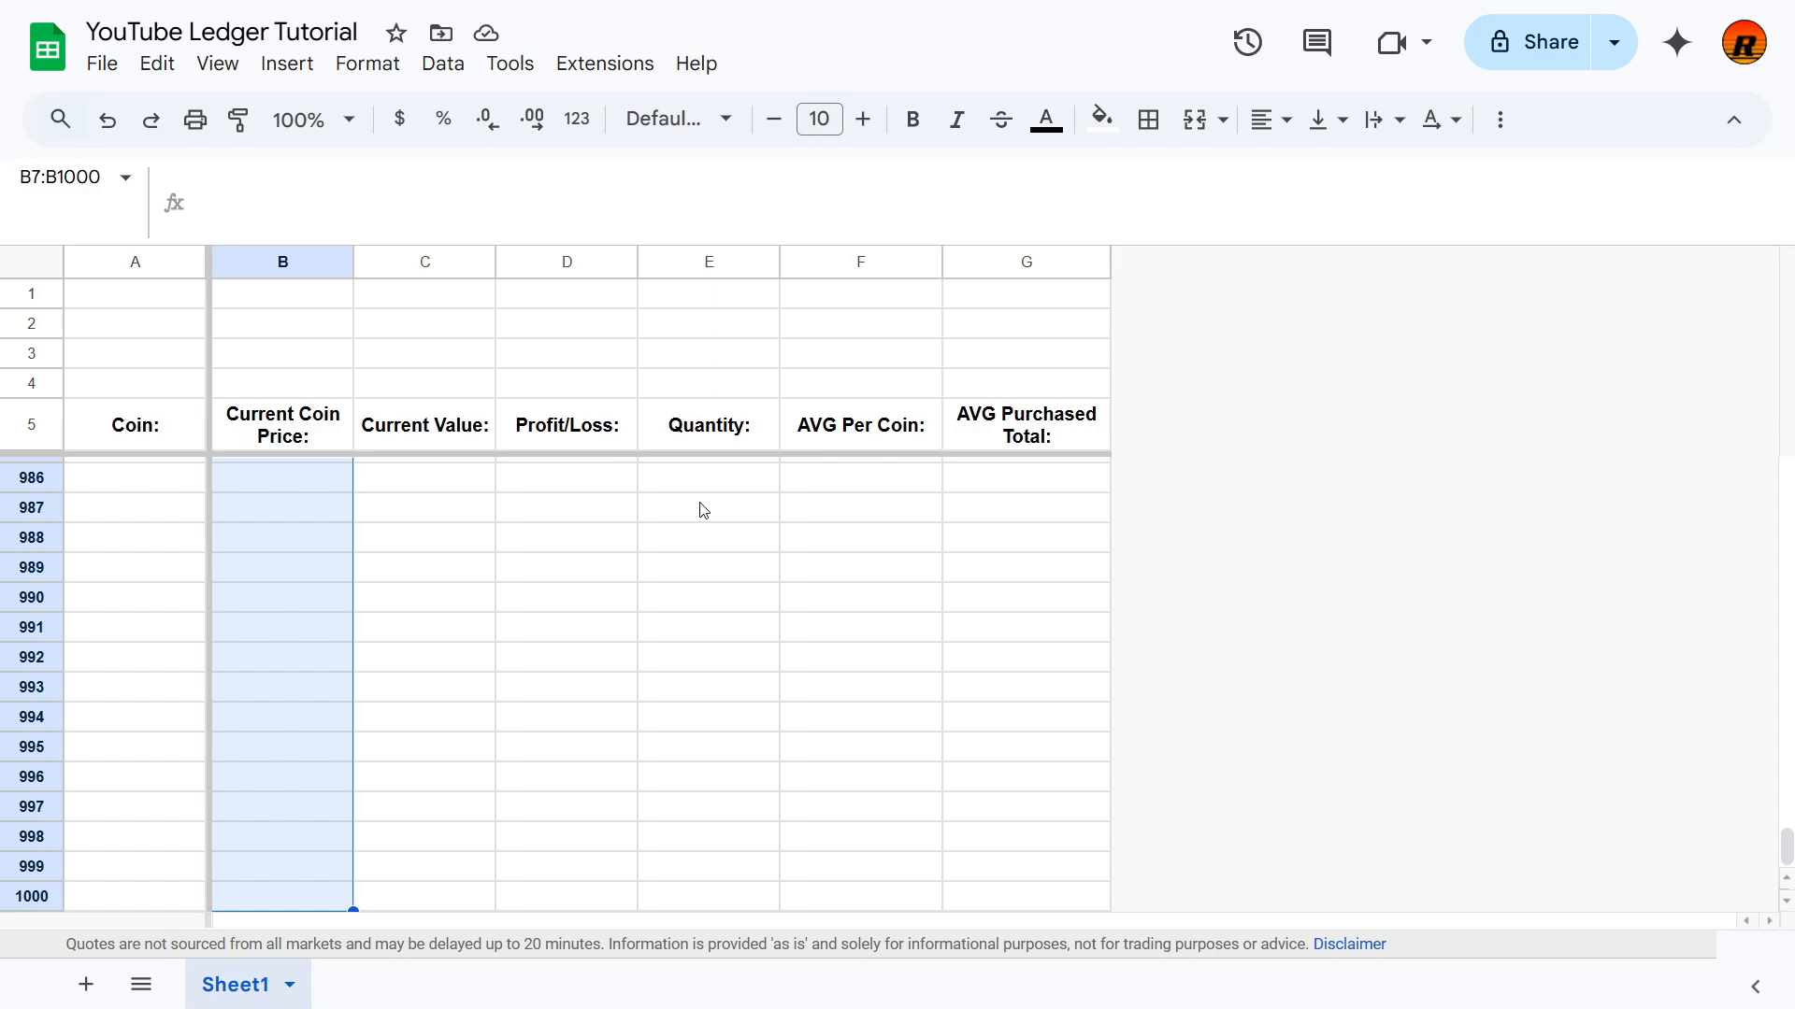
key("ctrl+v")
key("ctrl+Up")
key("Down")
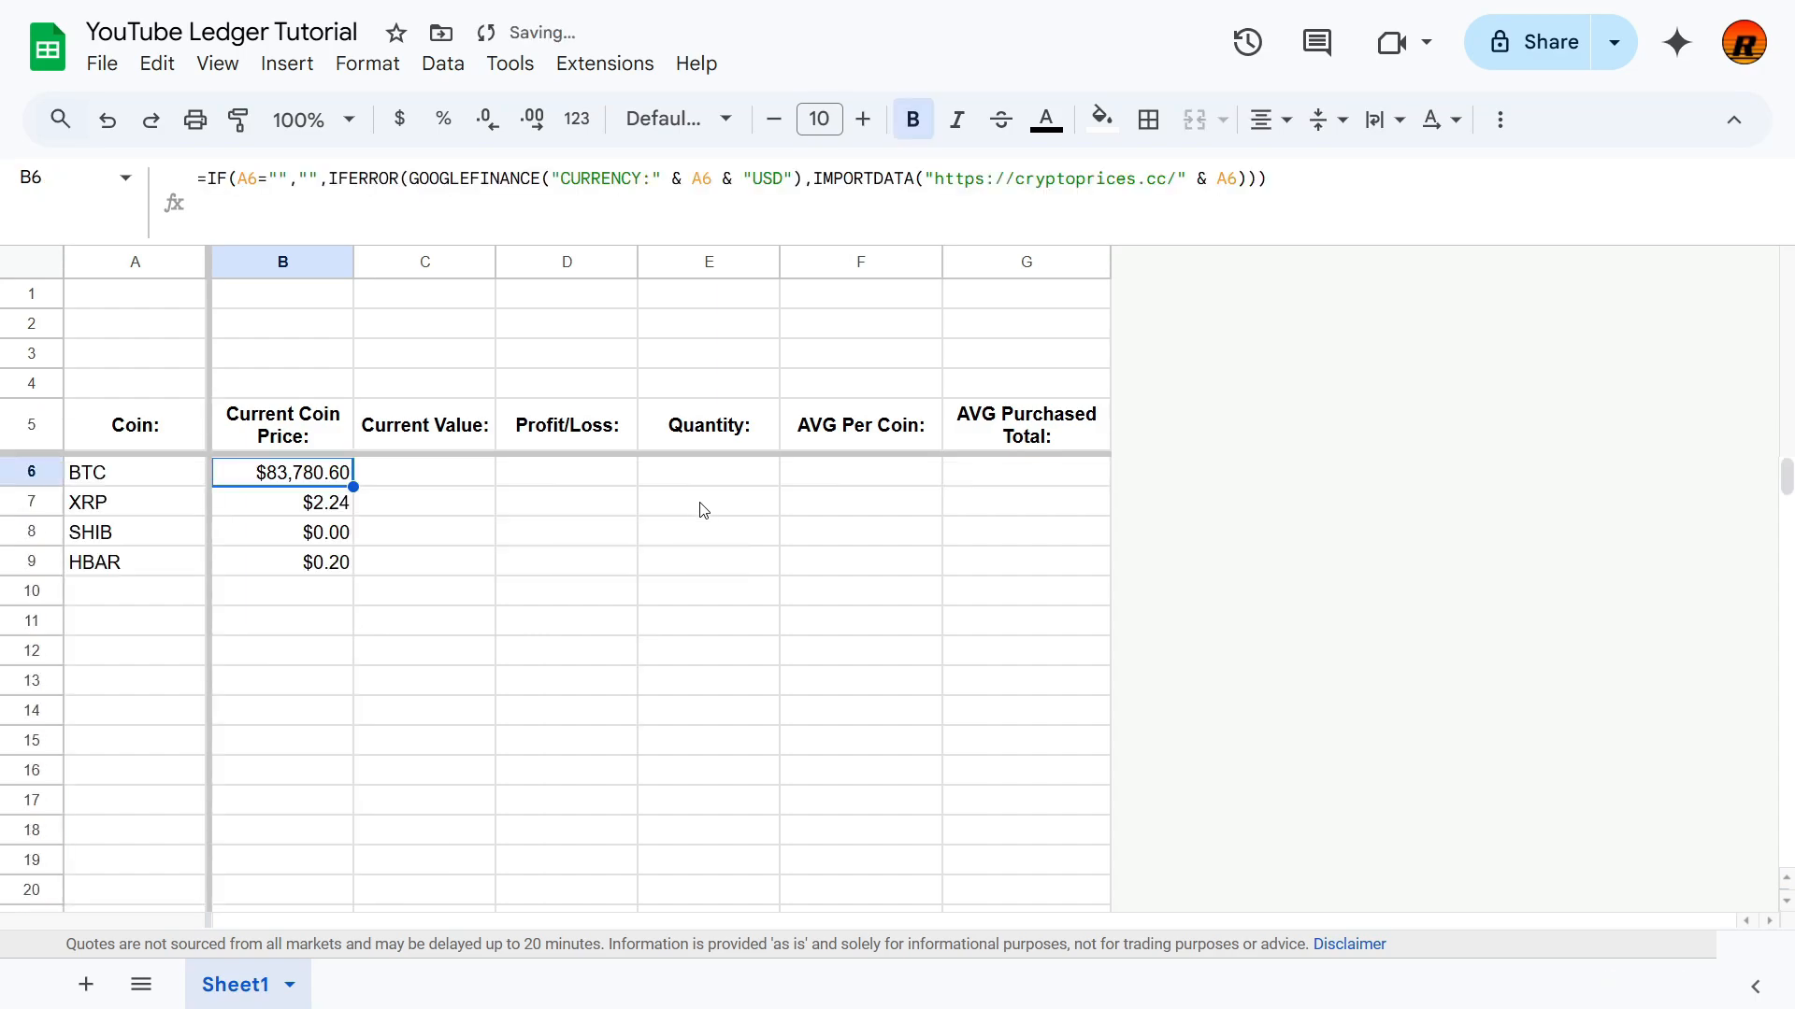
Step: Check the copied price formulas in cells B6 to B10 against the coins in column A, including the empty row 10
key("Down")
key("Down")
key("Down")
key("Down")
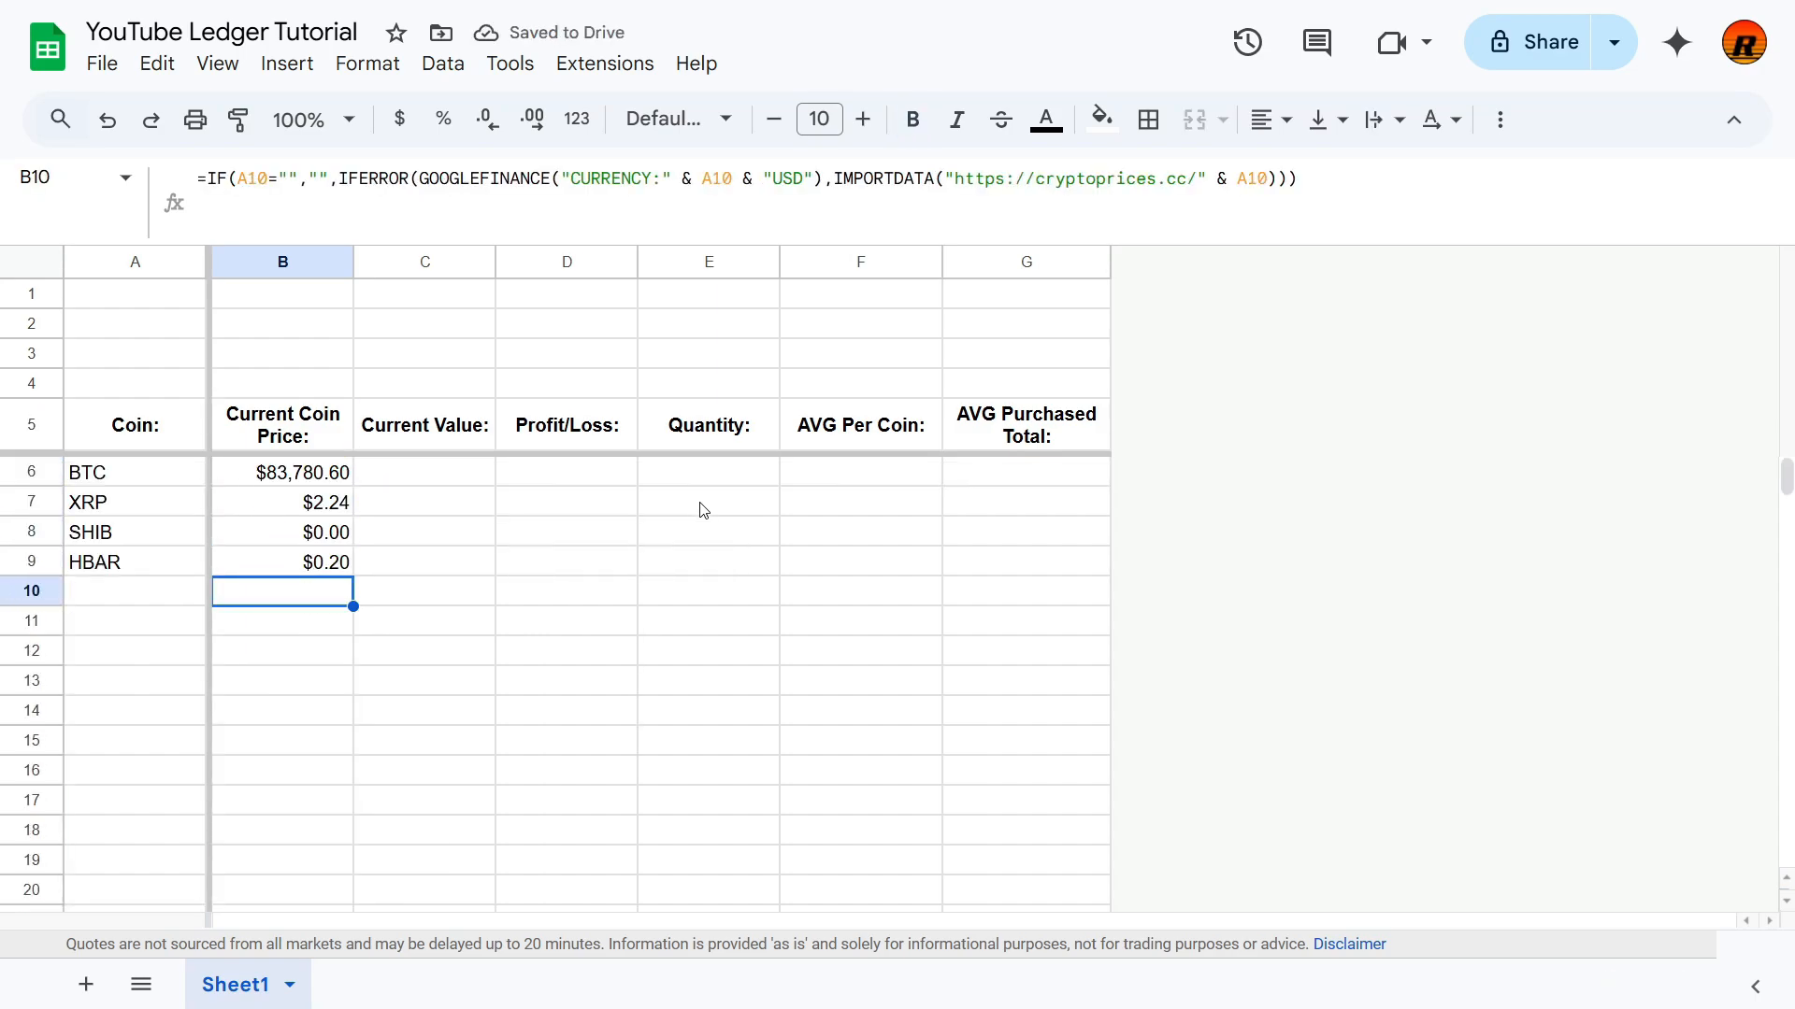
key("Up")
key("Up")
key("Up")
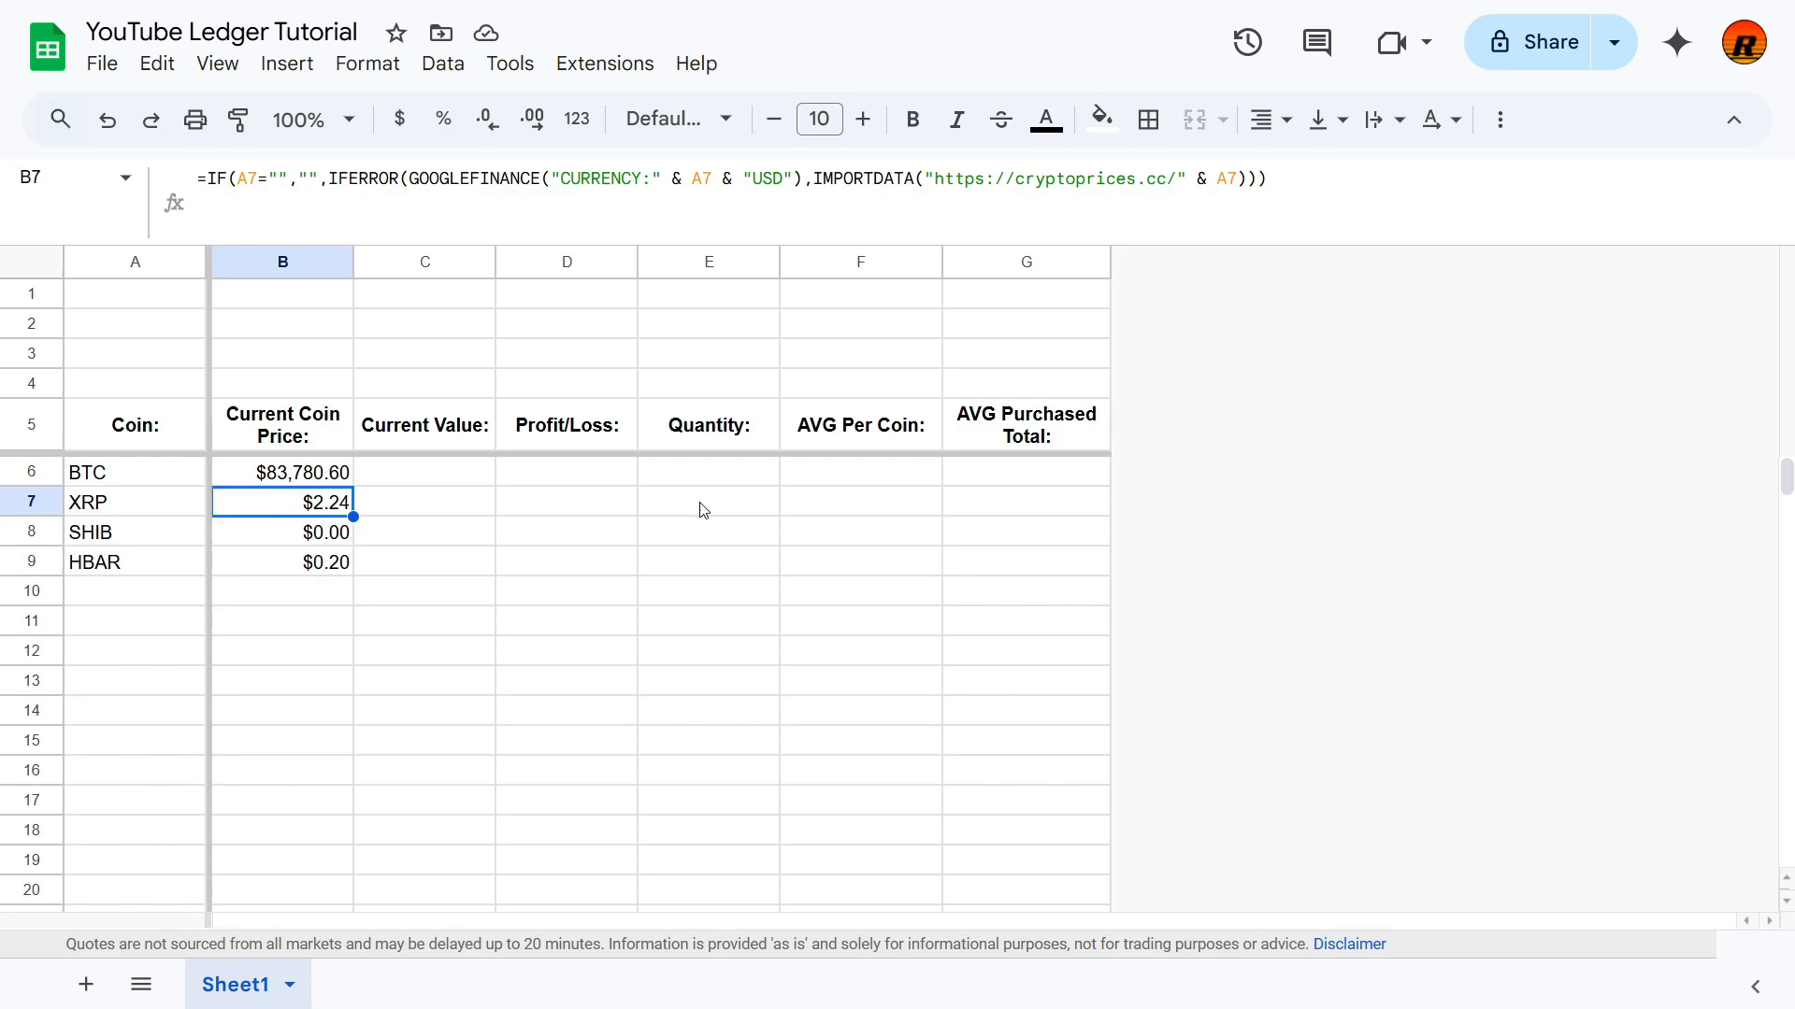
key("Down")
key("Down")
key("Down")
key("Down")
key("Up")
key("Up")
key("Up")
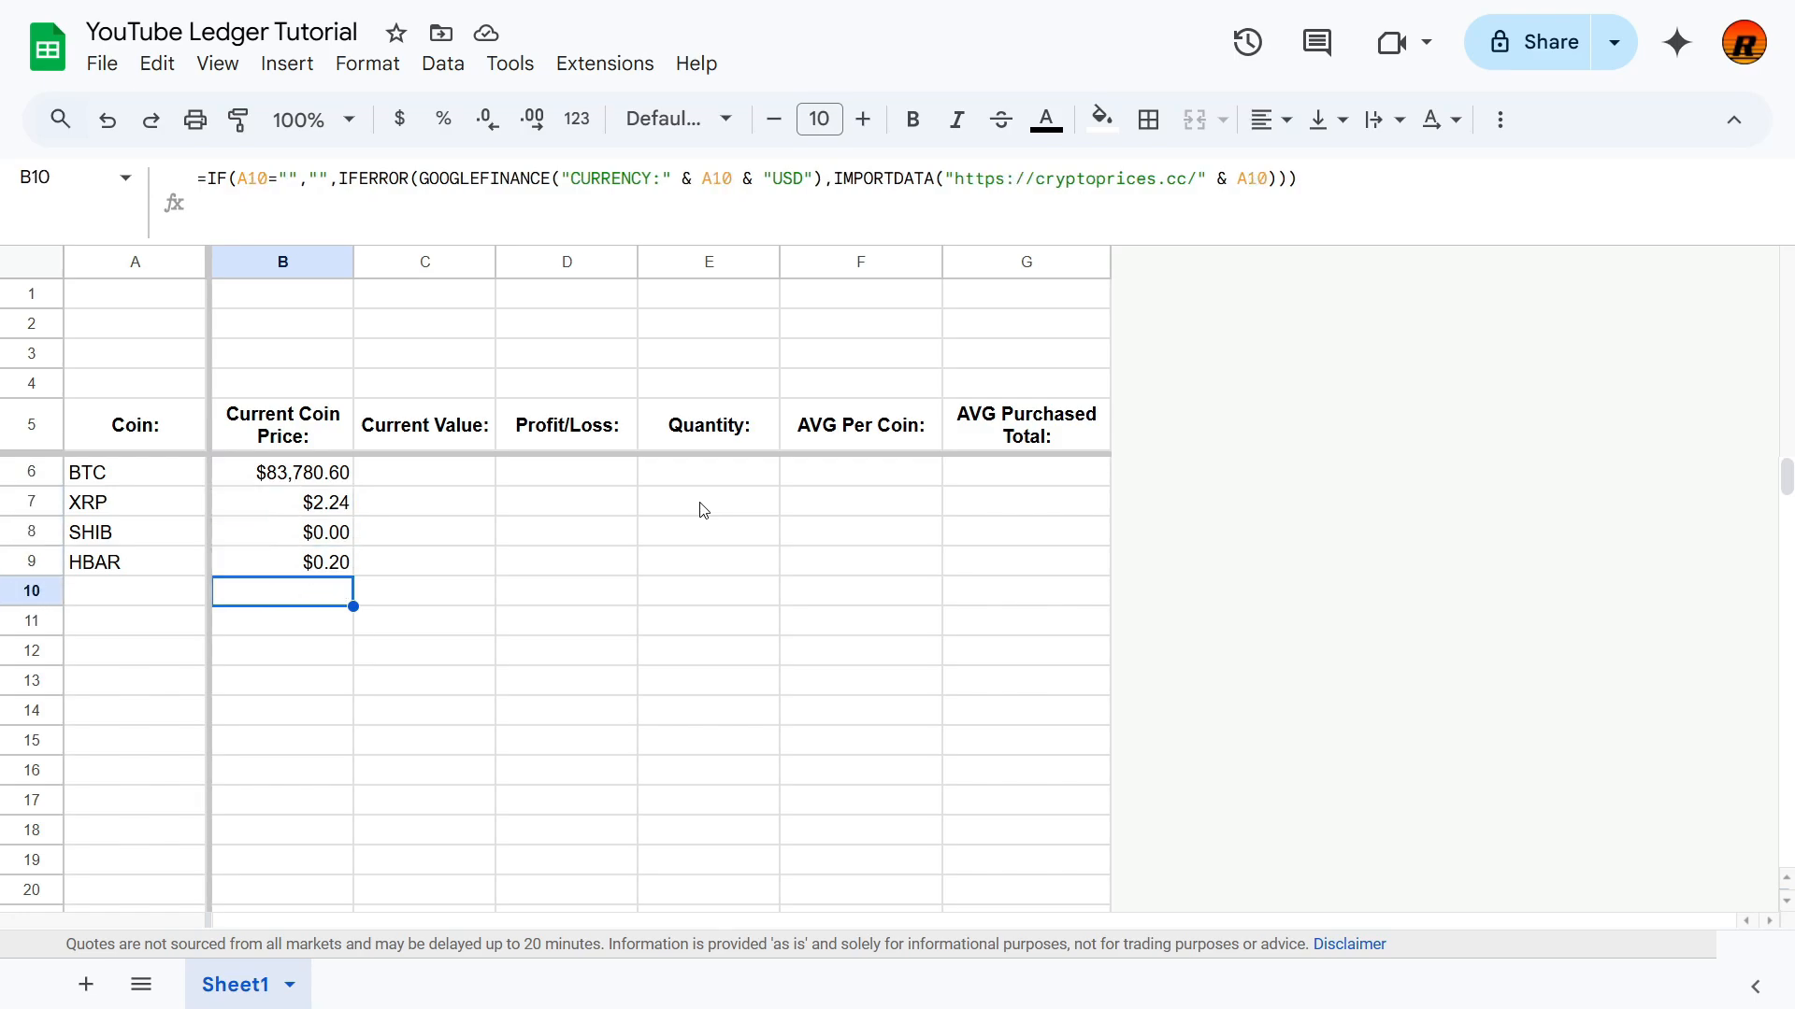
key("Up")
key("Up")
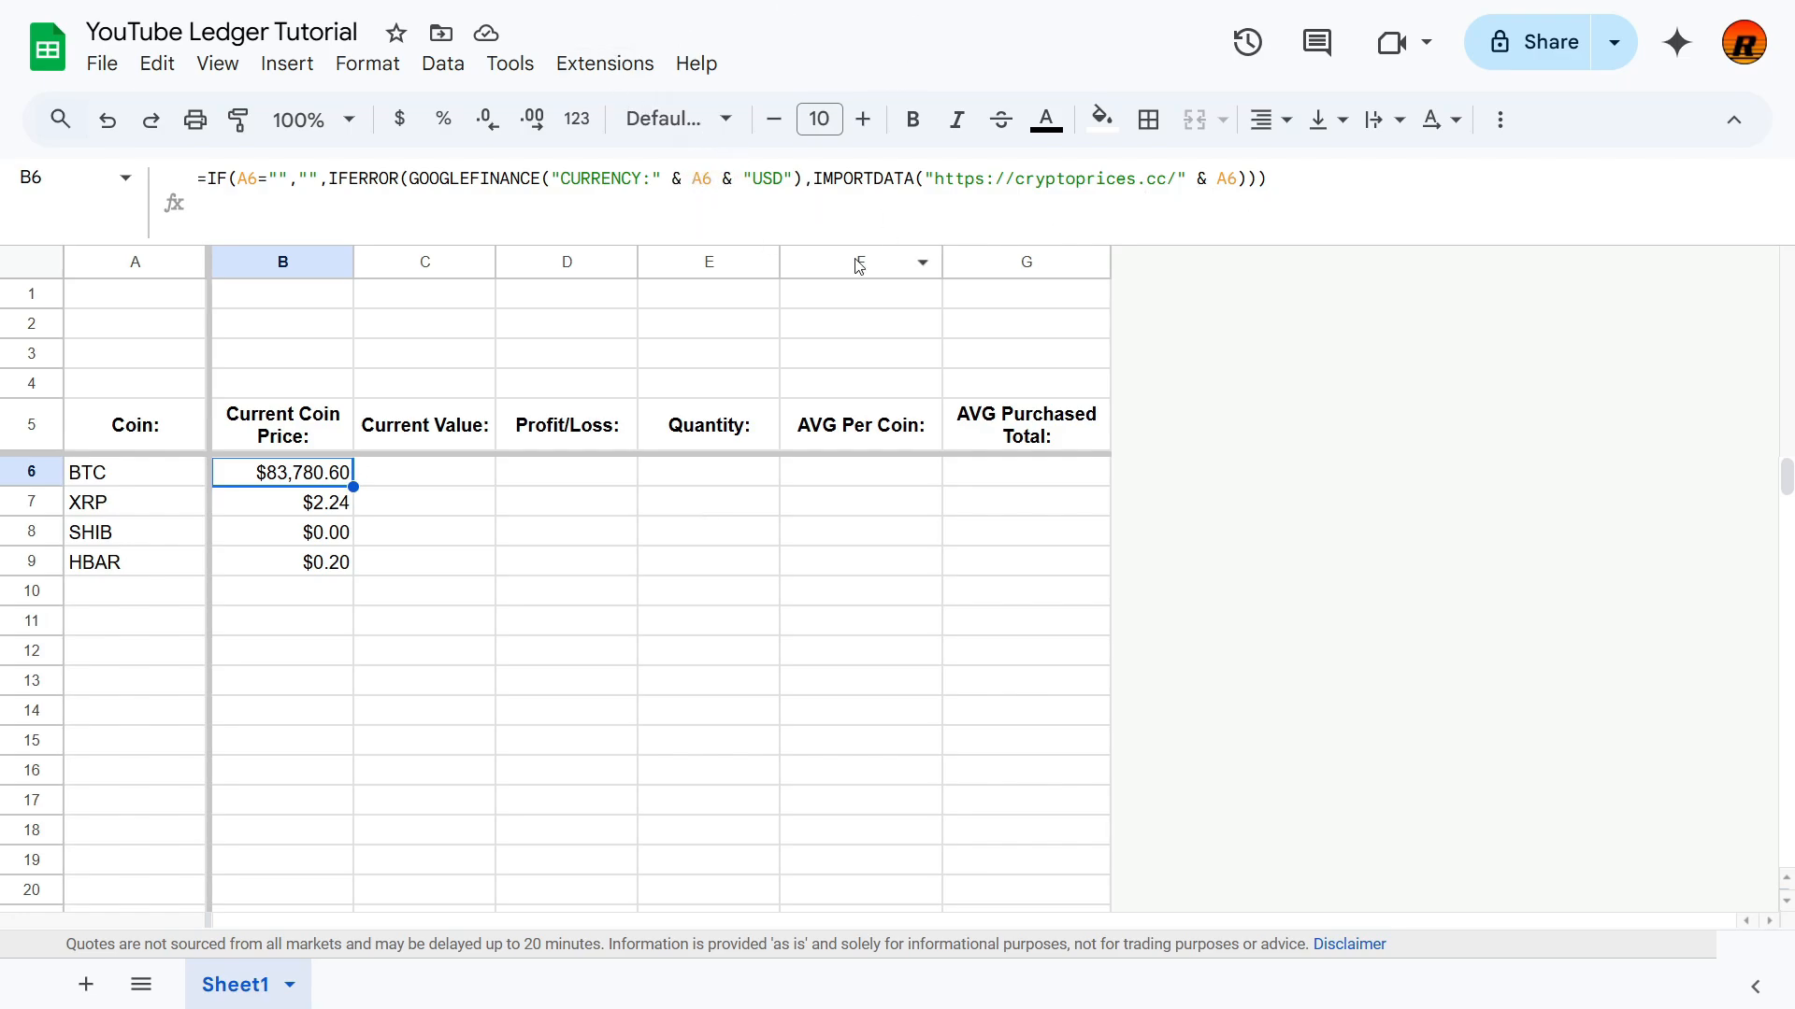
left_click(127, 513)
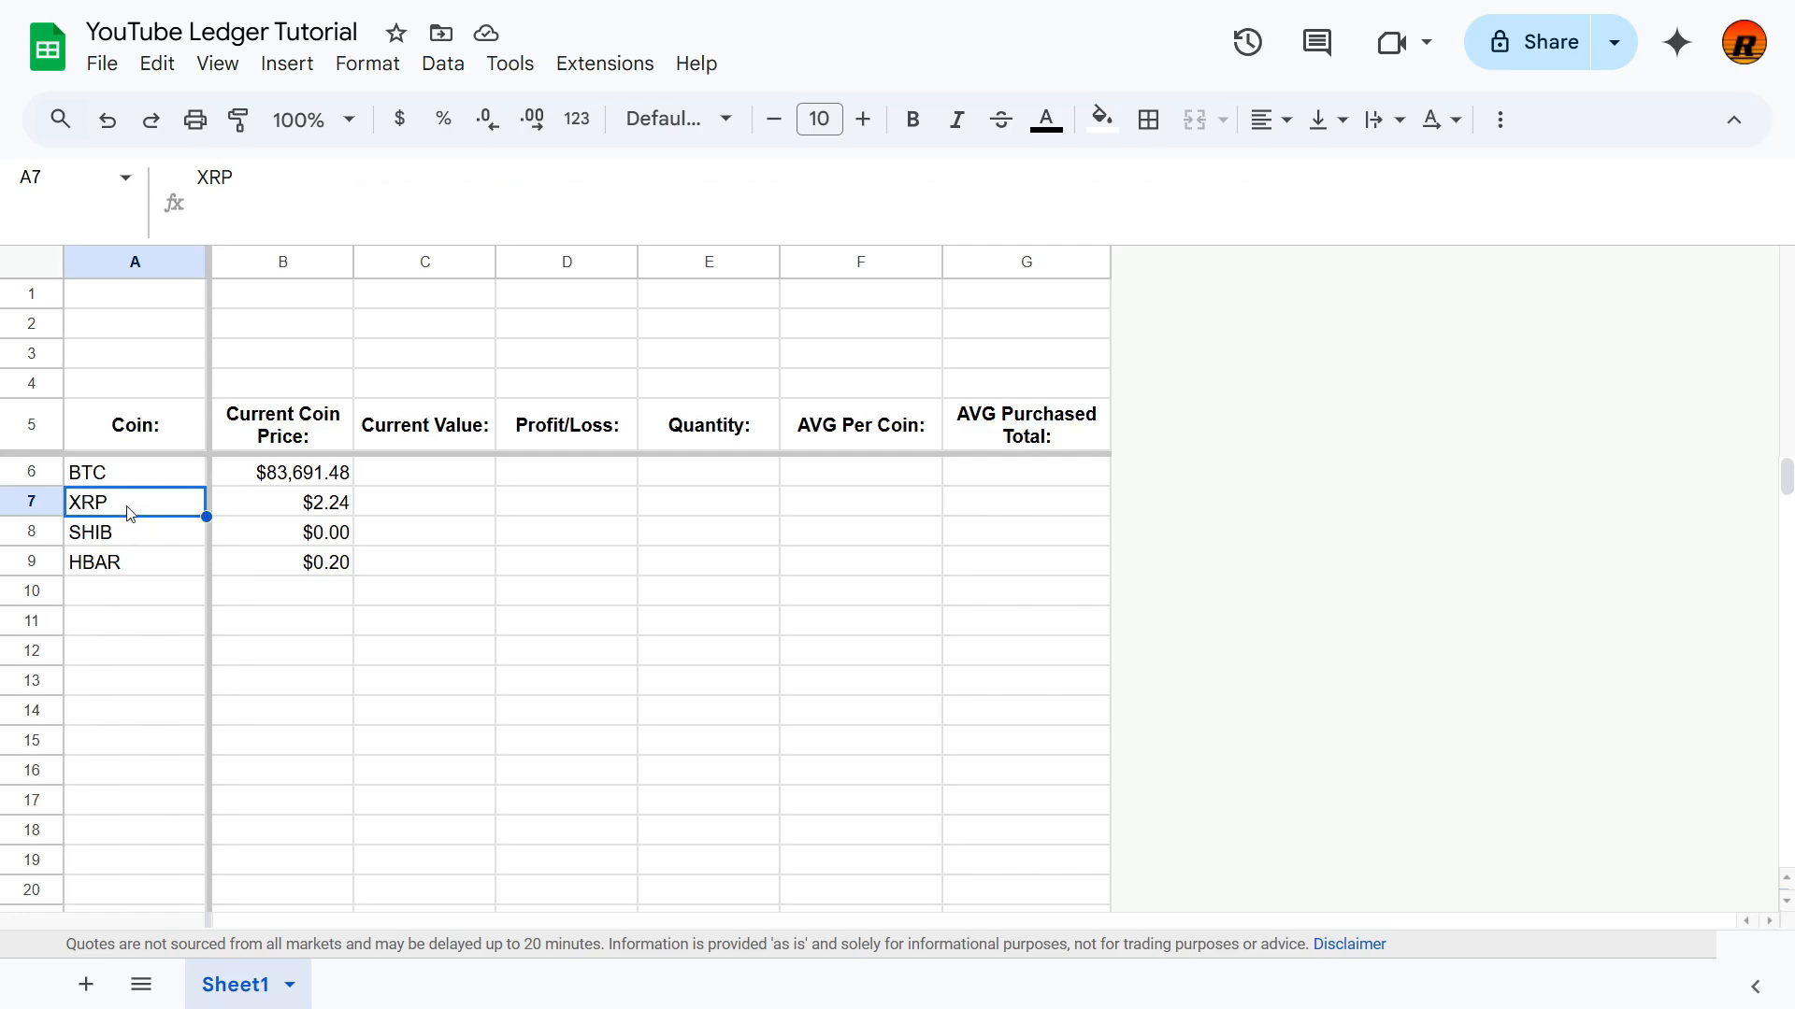
Step: Test the price formula by entering the coin PEPE in A11, and clear that test entry
left_click(126, 483)
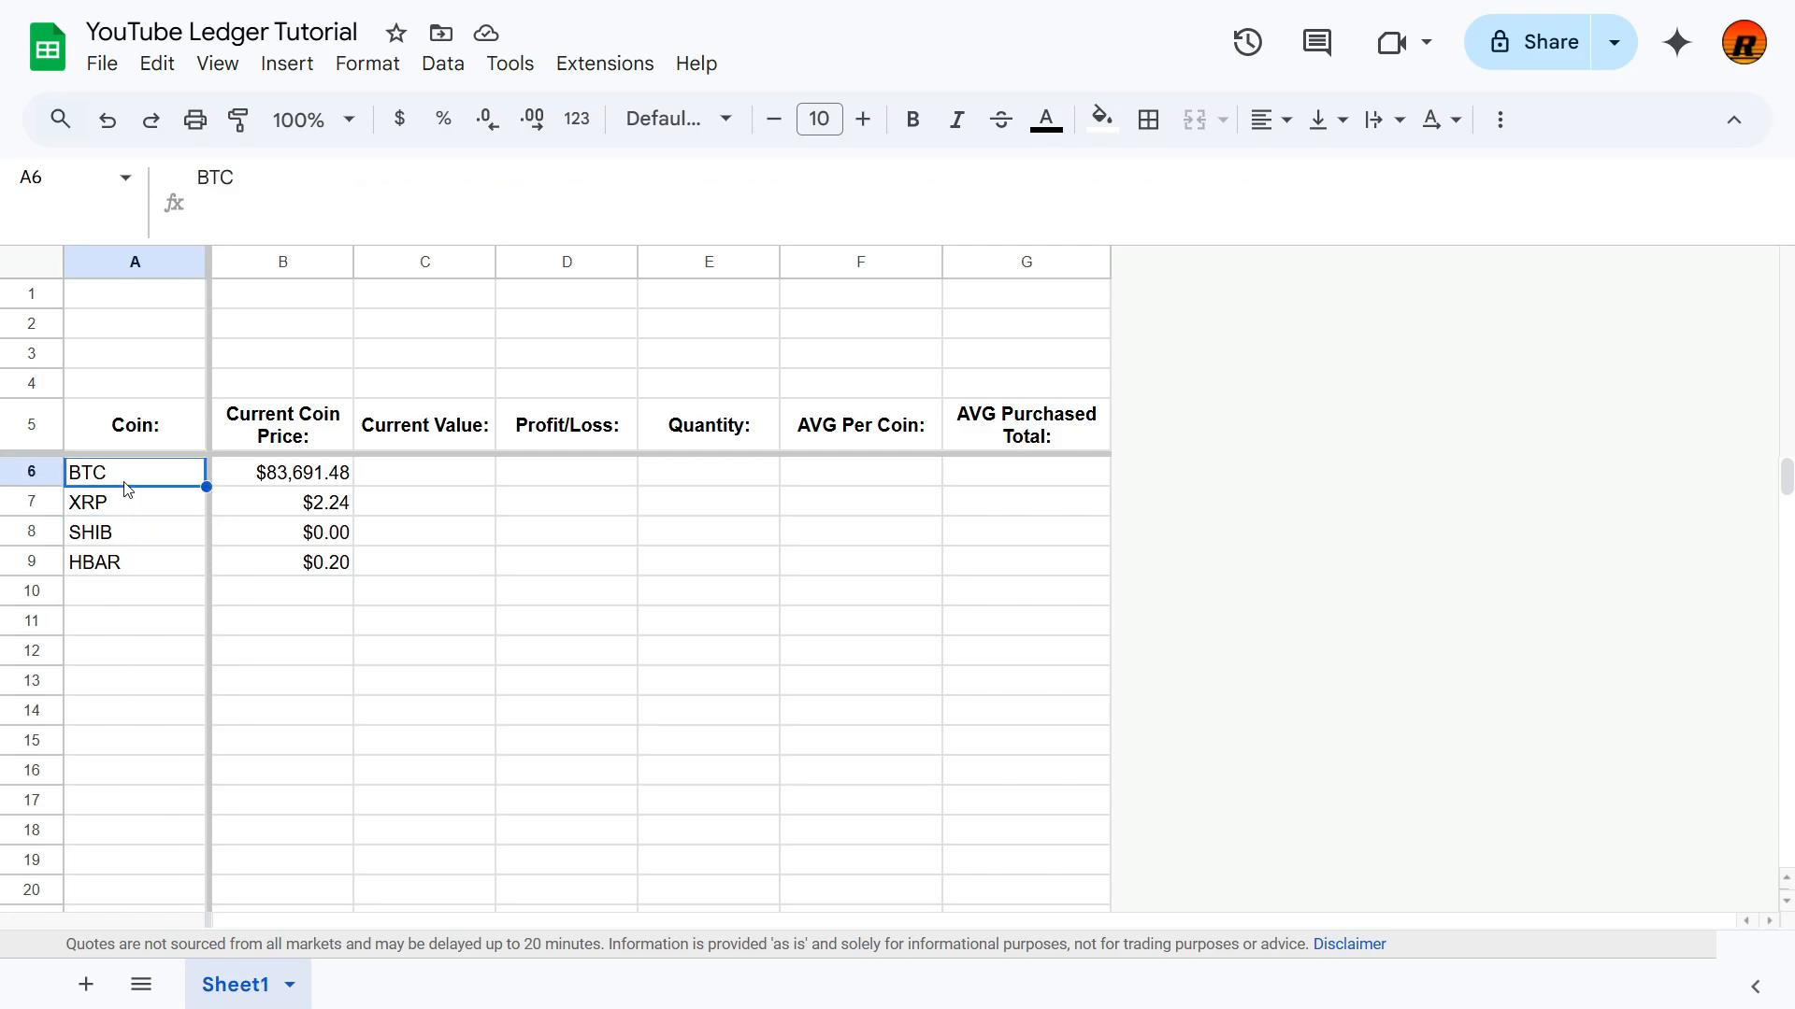
left_click(130, 532)
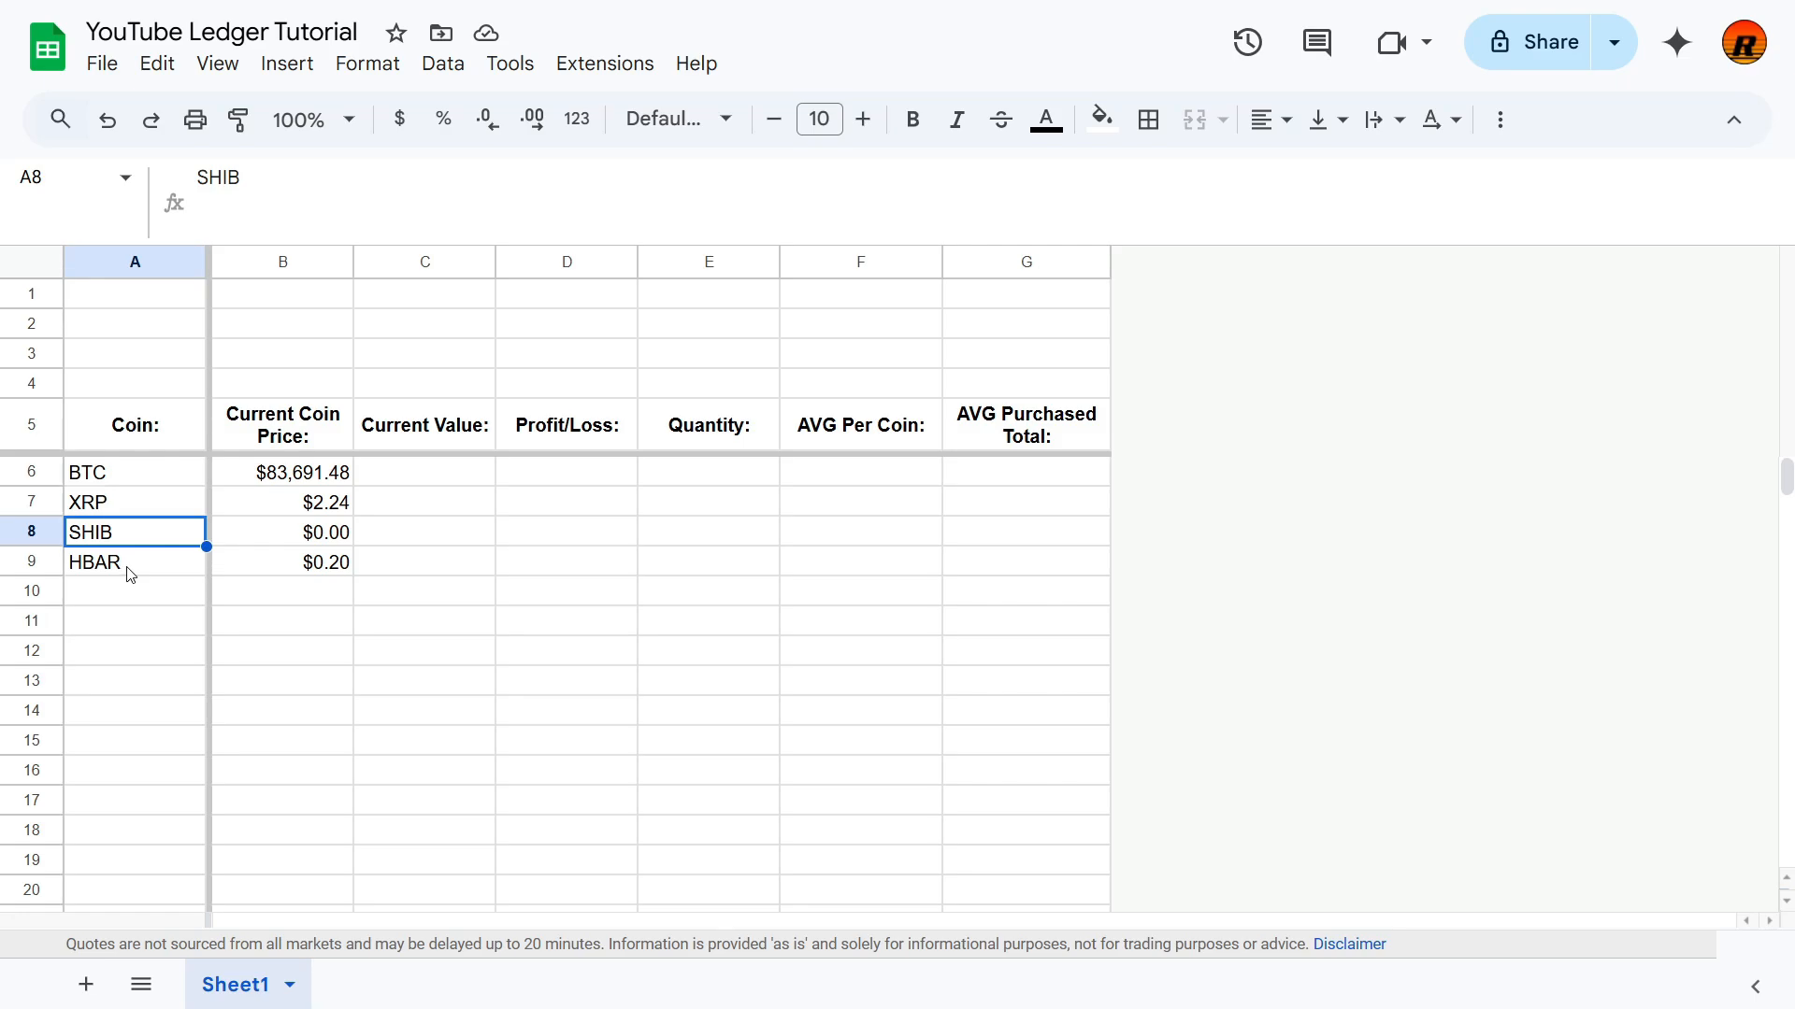
left_click(116, 619)
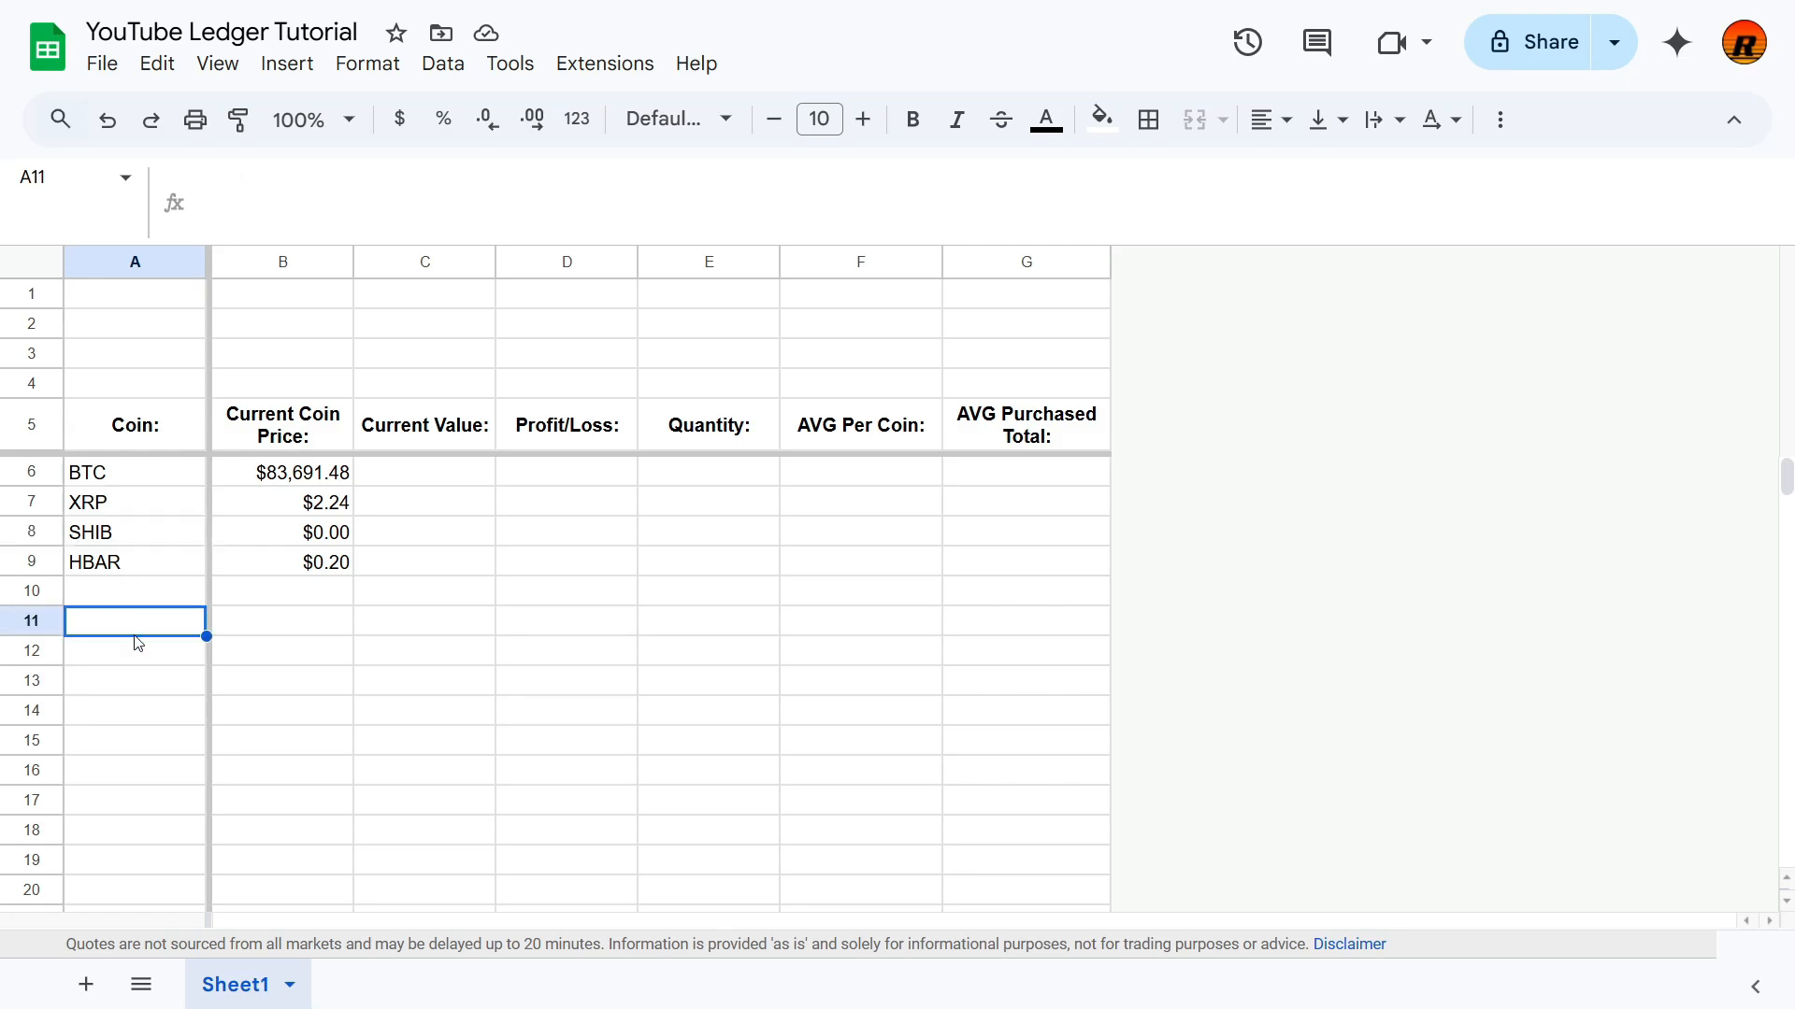
type("PEPE")
key("Return")
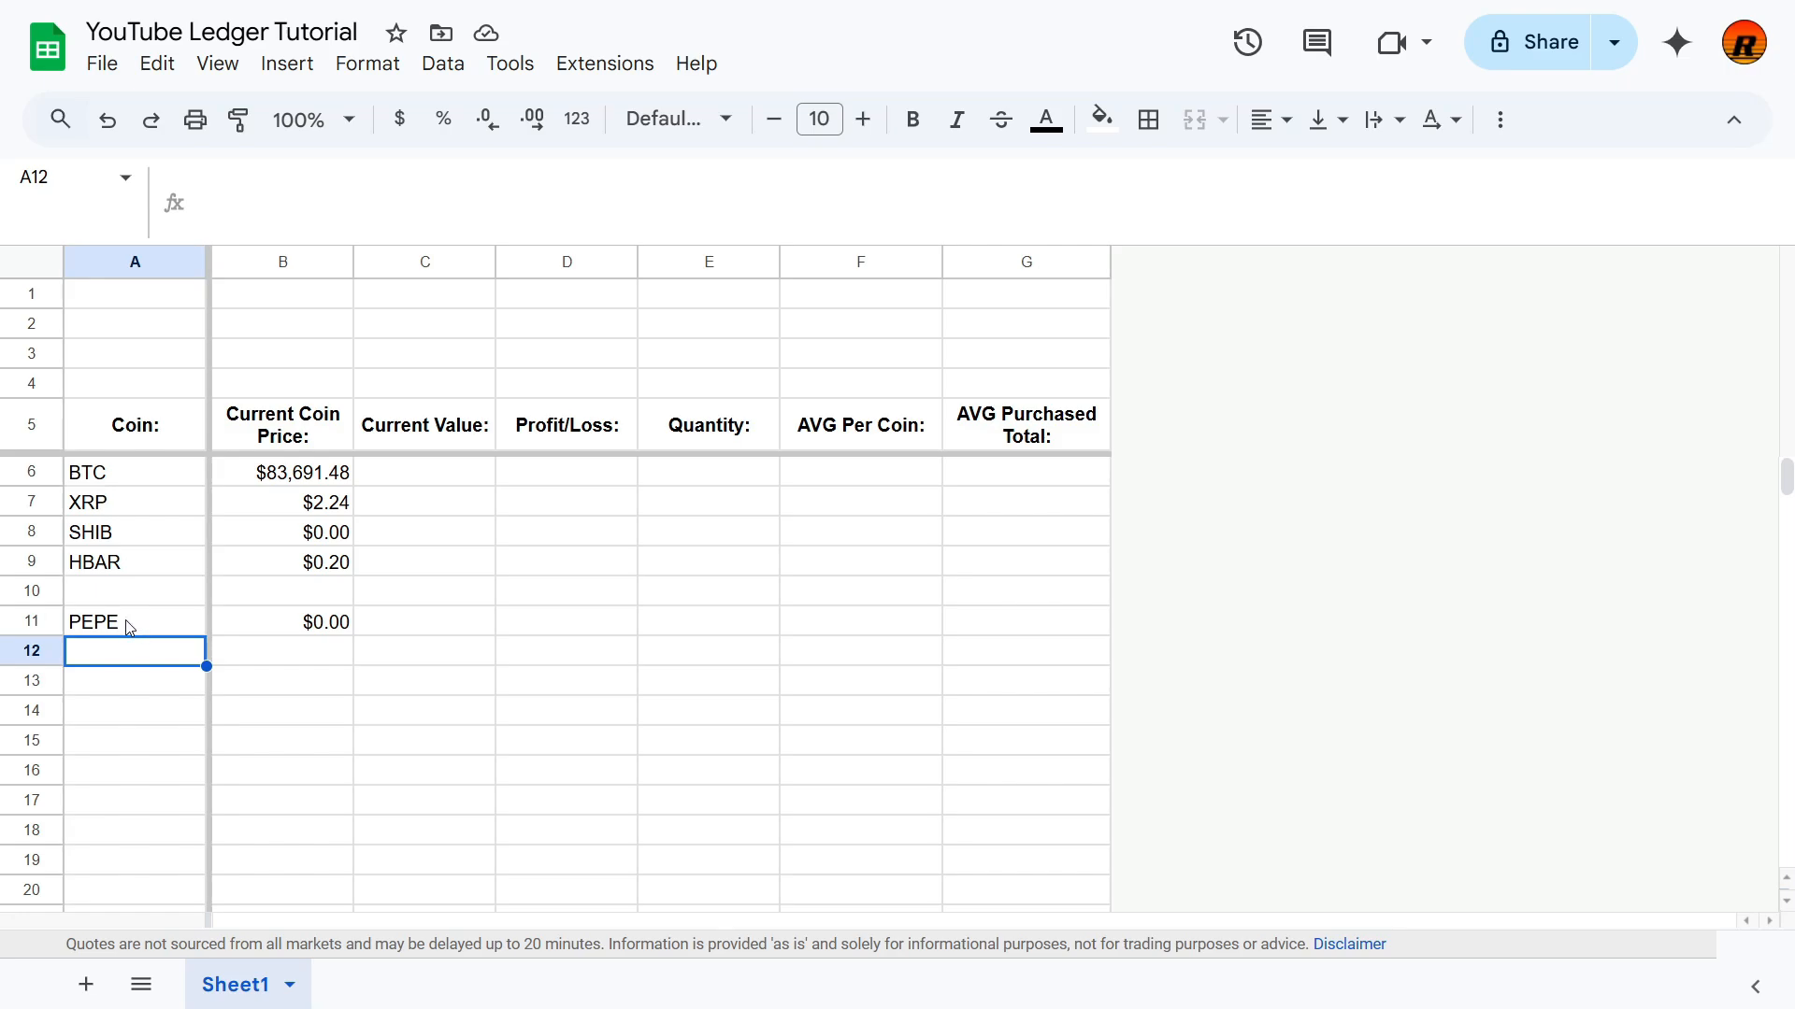
left_click(322, 540)
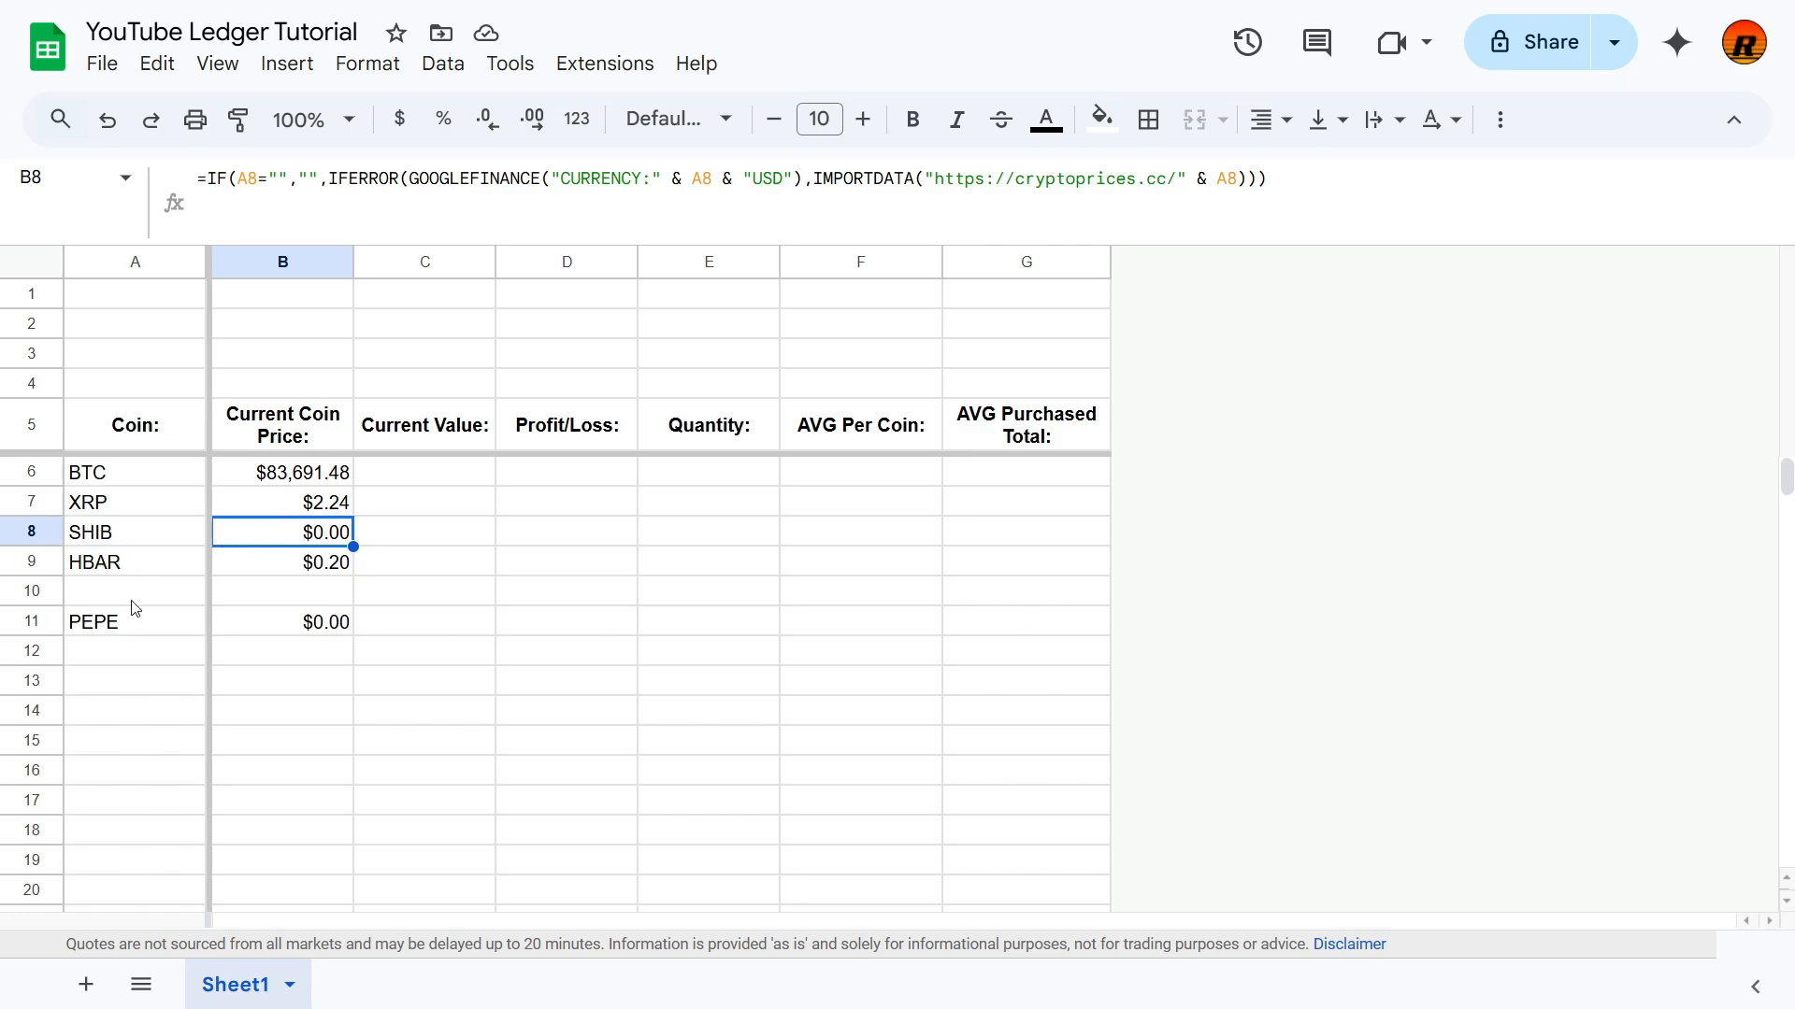
left_click(134, 630)
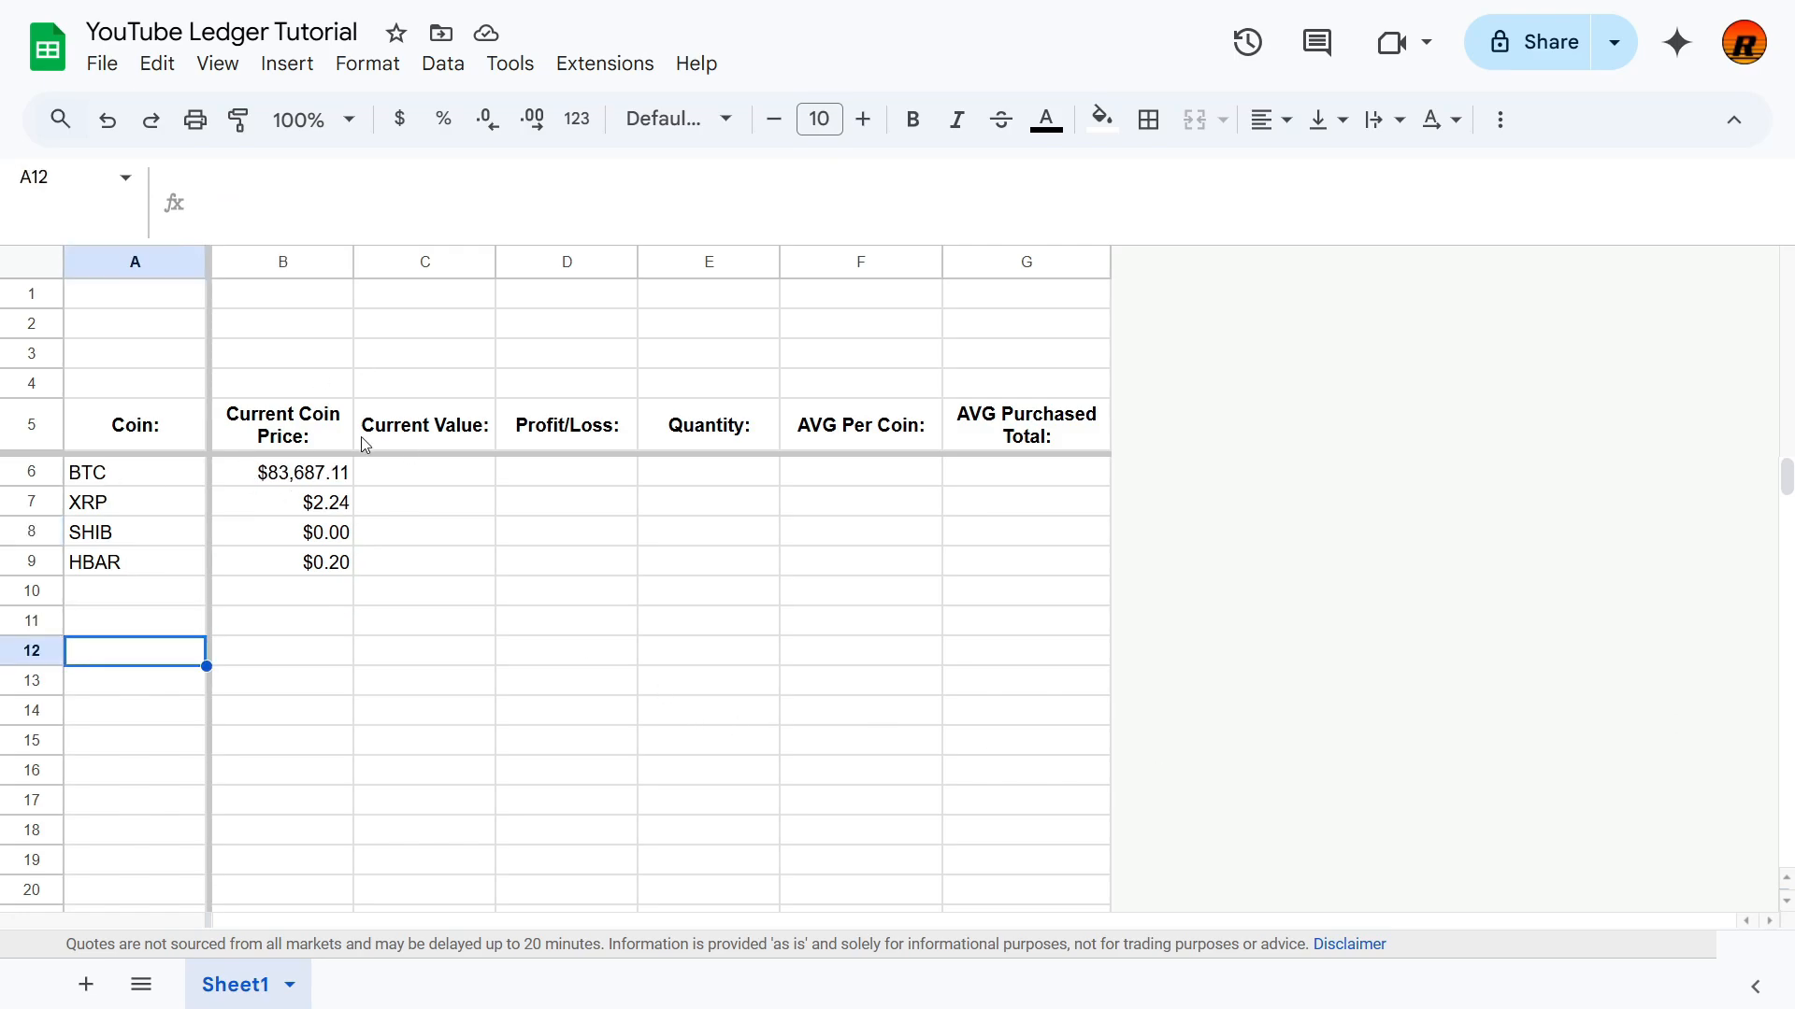
Step: Move the Quantity column so it sits between the Current Coin Price and Current Value columns
left_click(279, 482)
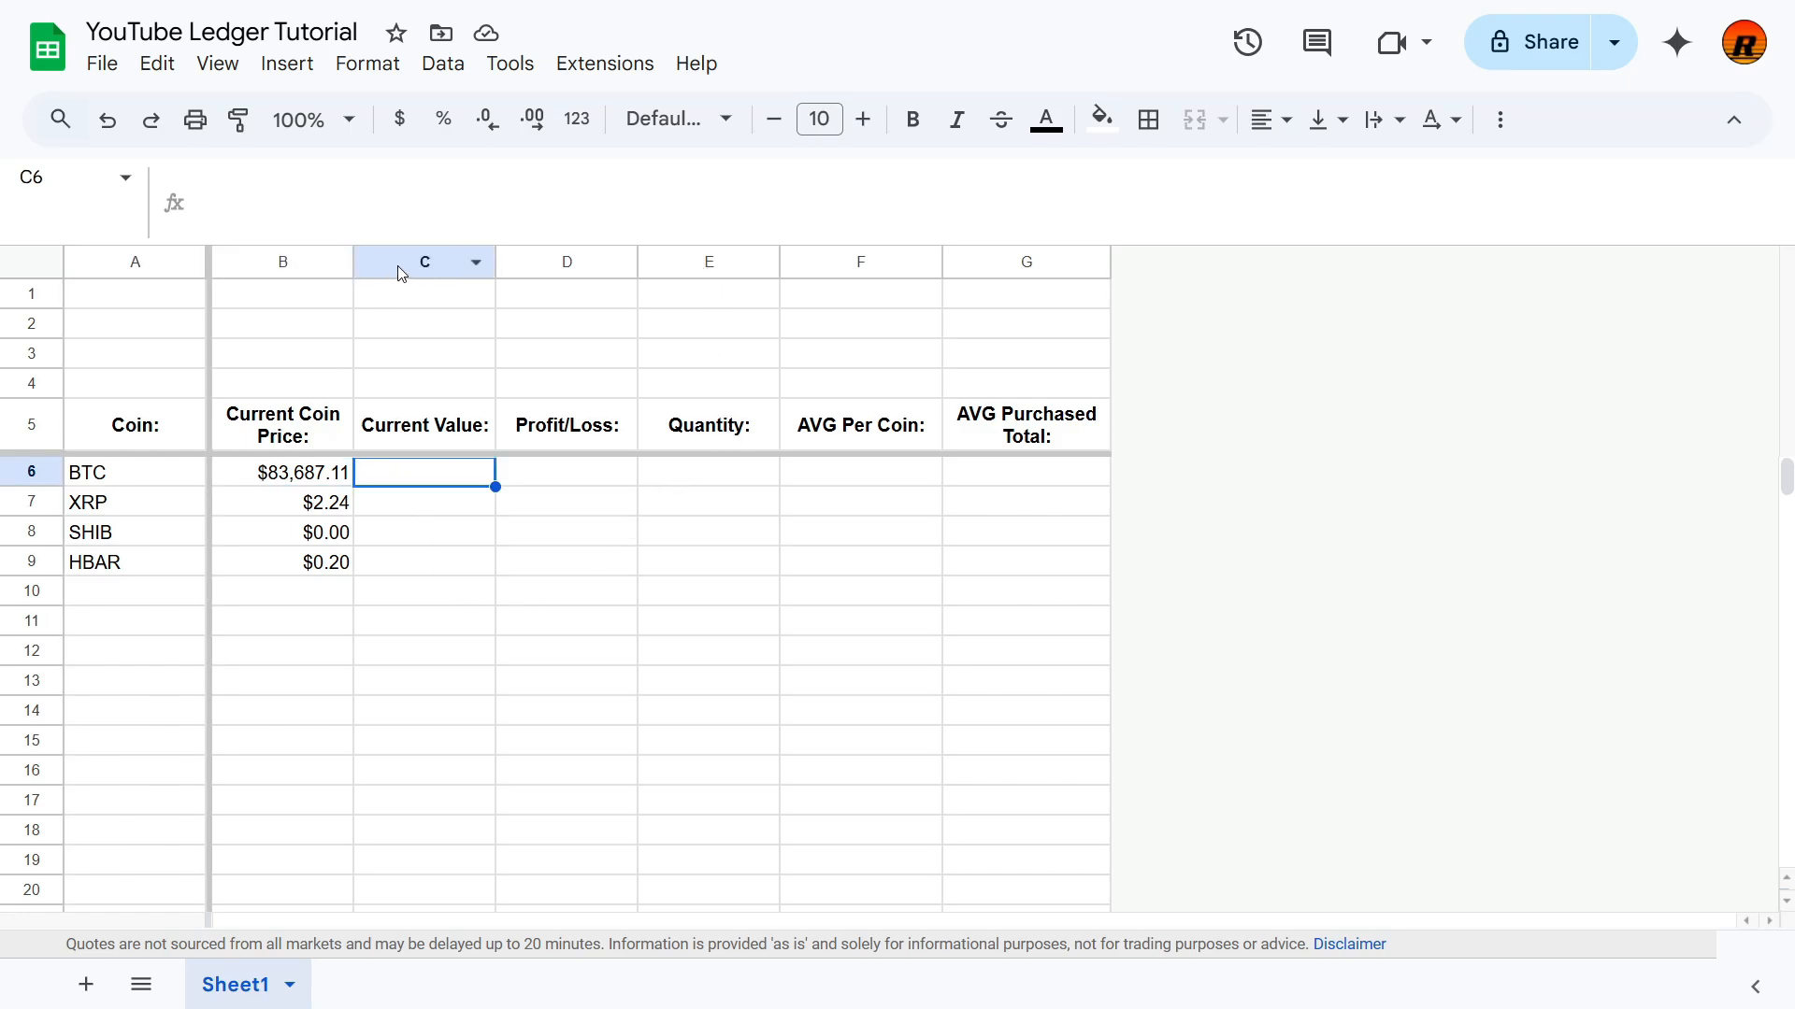
left_click(706, 261)
left_click_drag(706, 261, 455, 261)
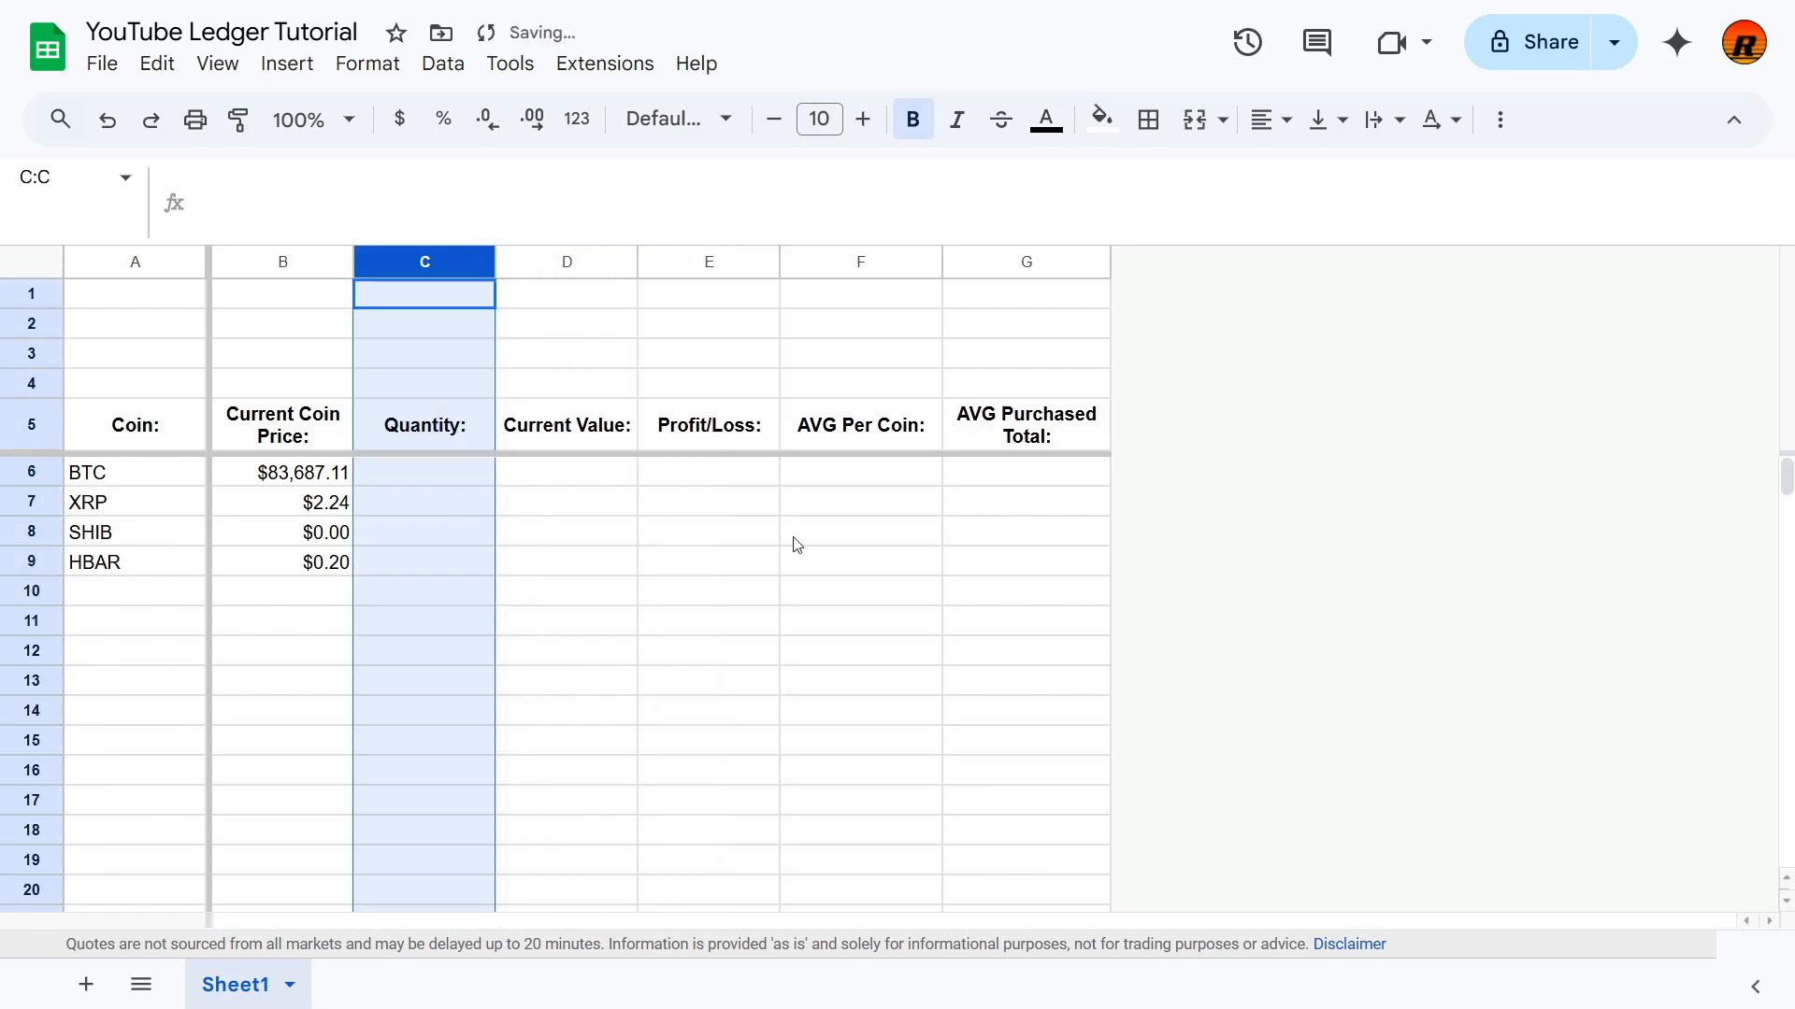
Step: Enter a quantity of 1.3 for BTC in C6 and 530 for XRP in C7
left_click(387, 475)
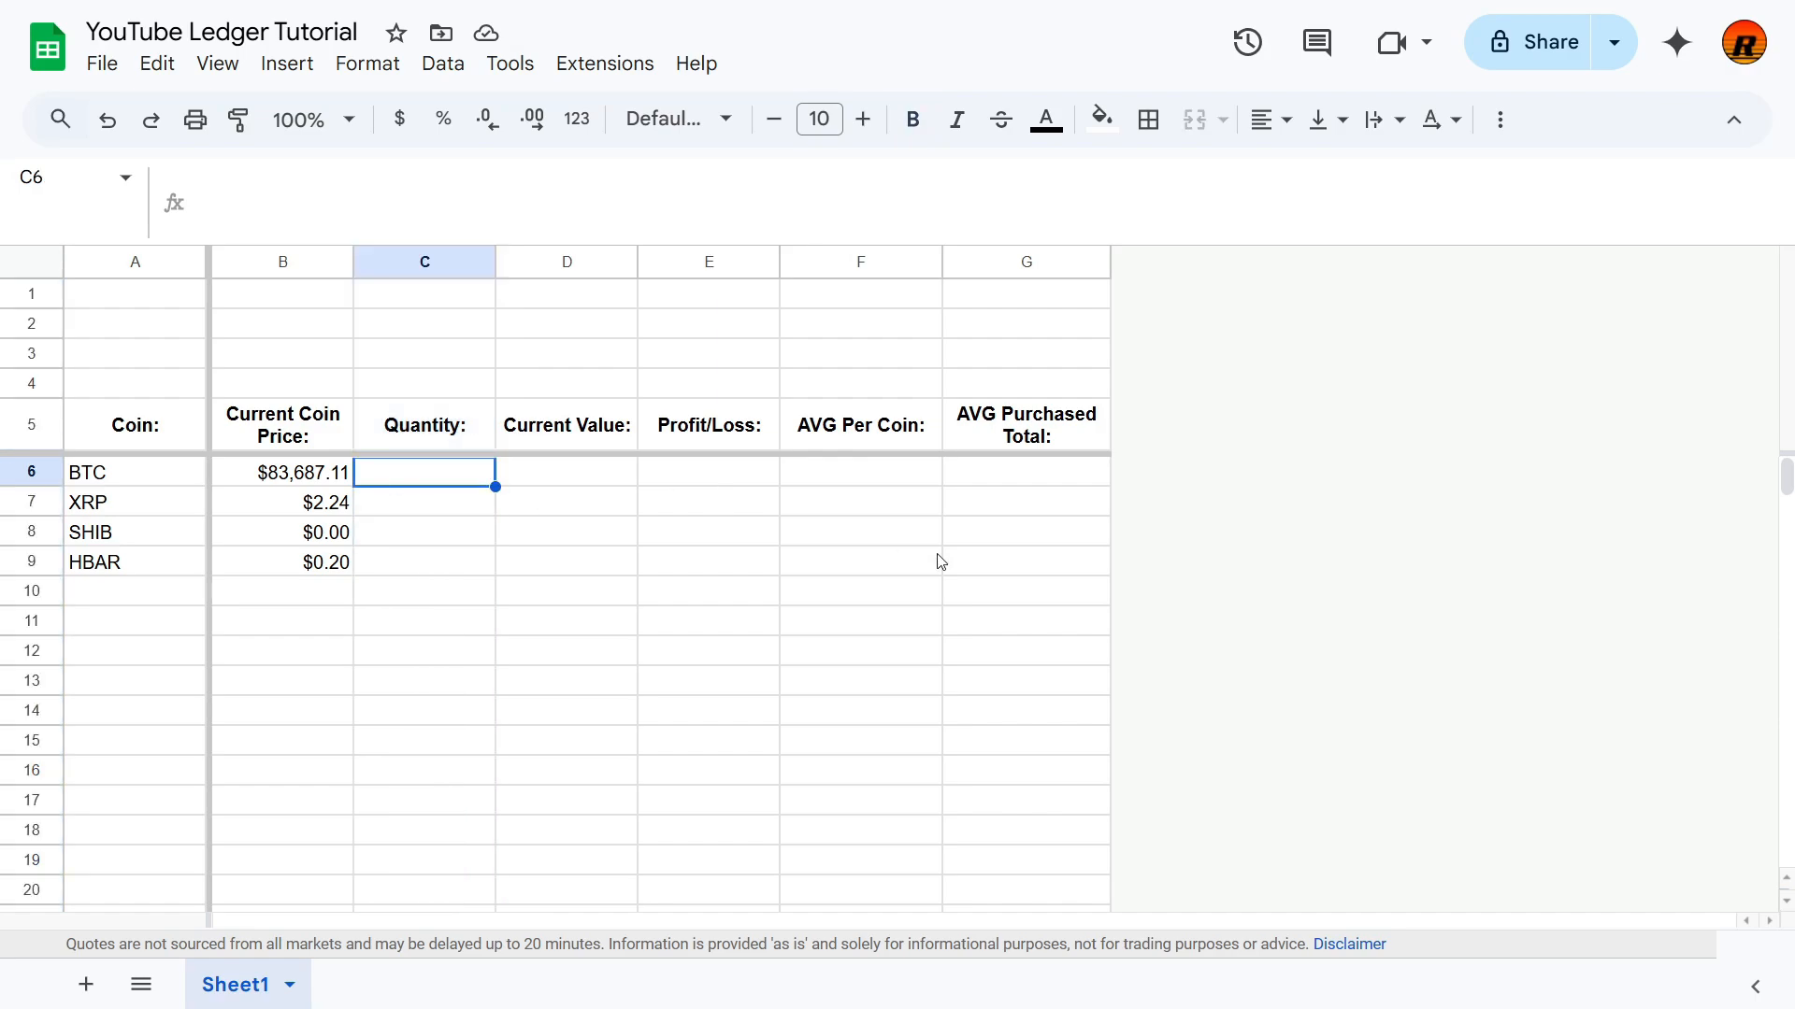
type("1.3")
key("Return")
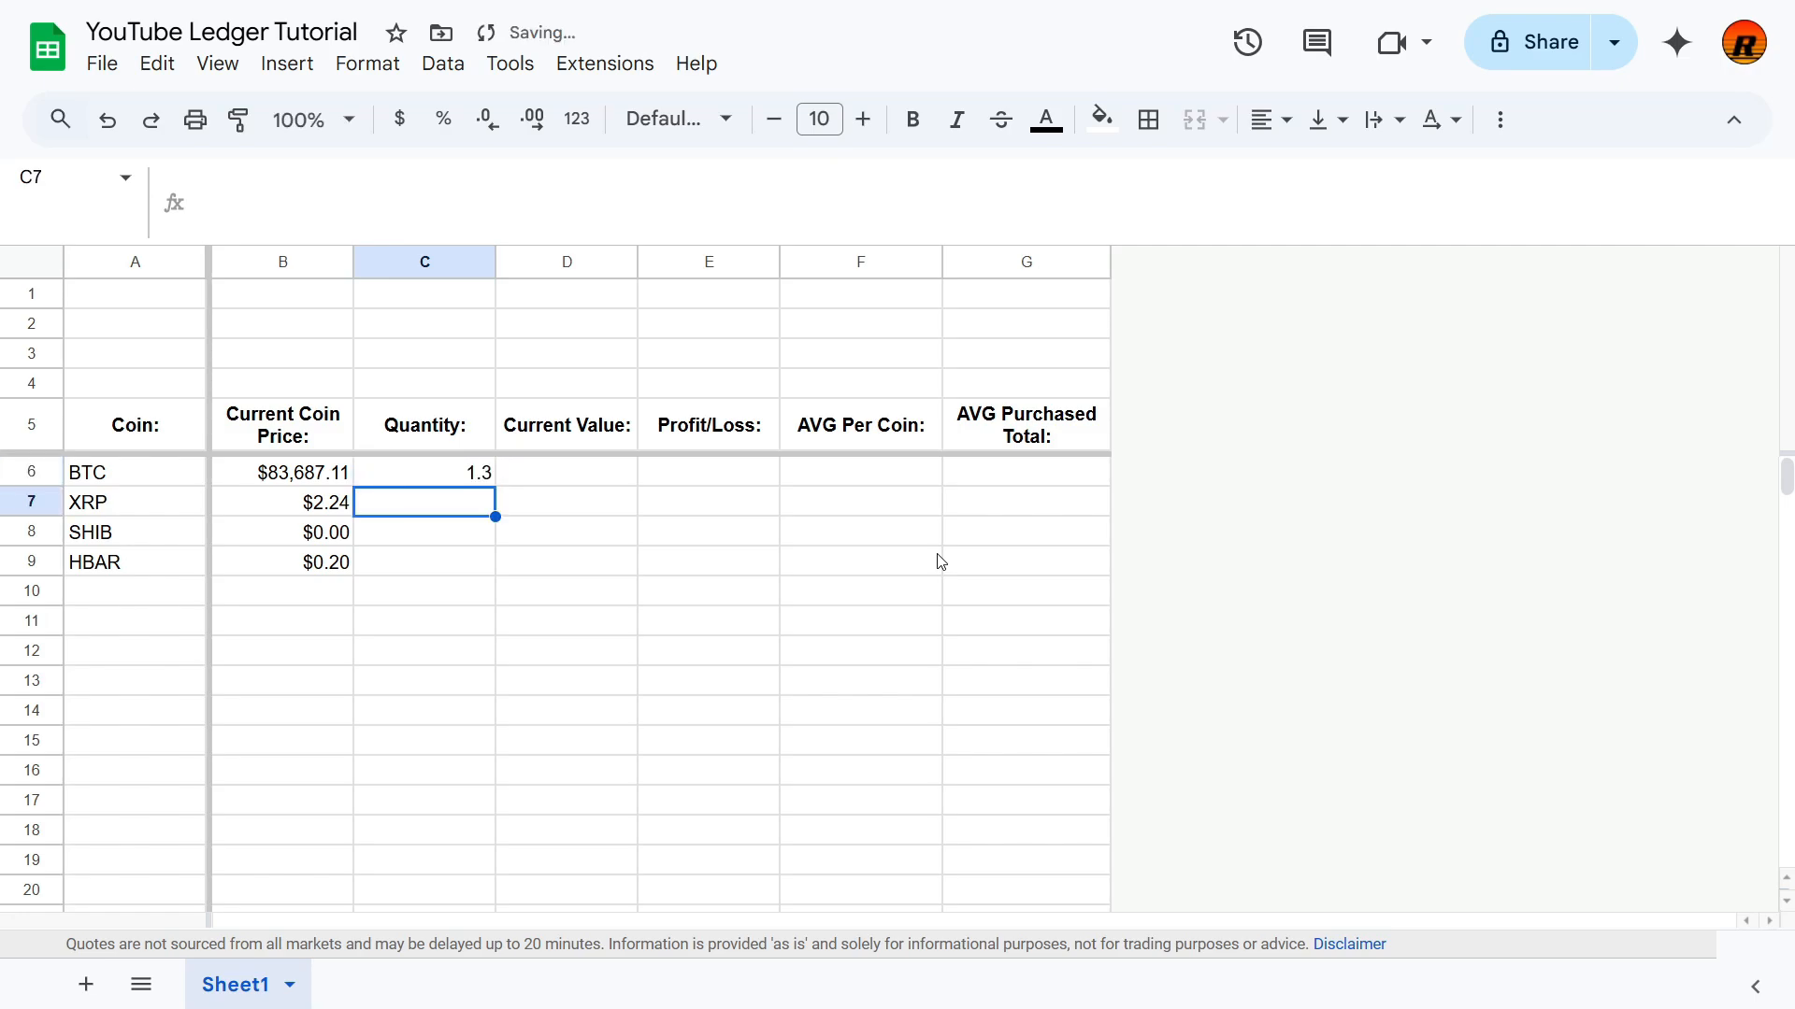
type("53")
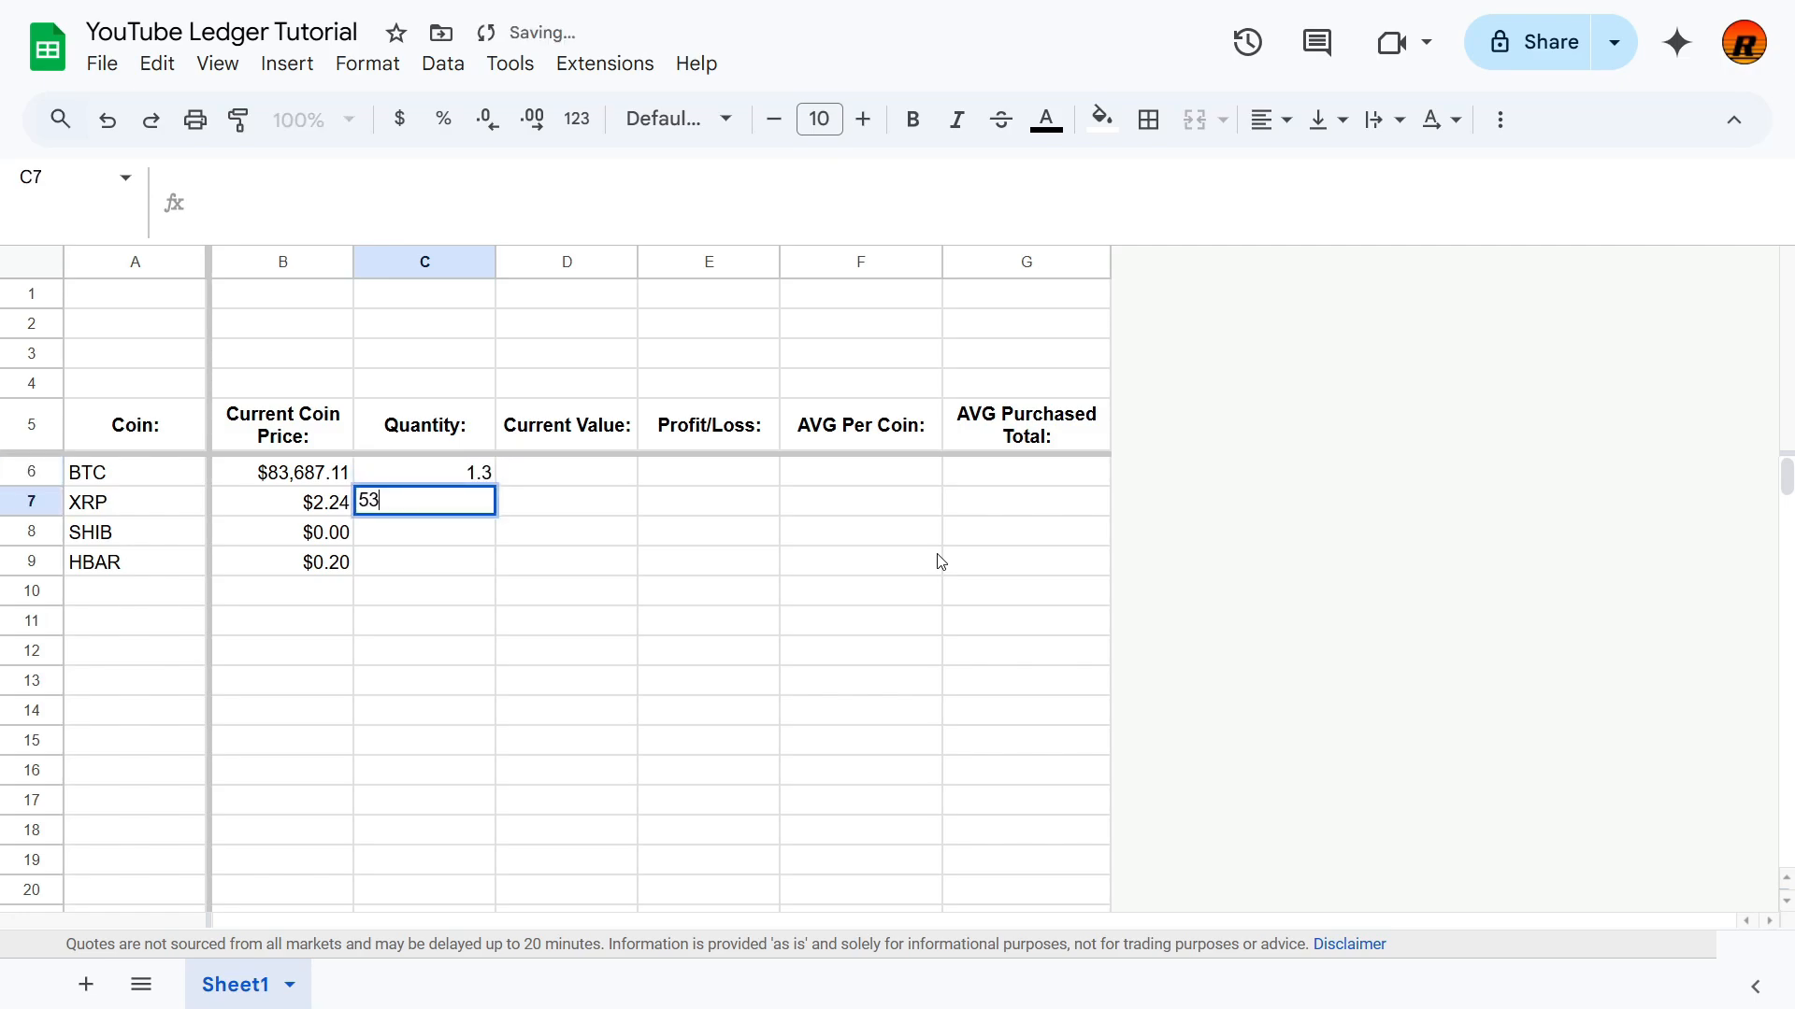
type("0")
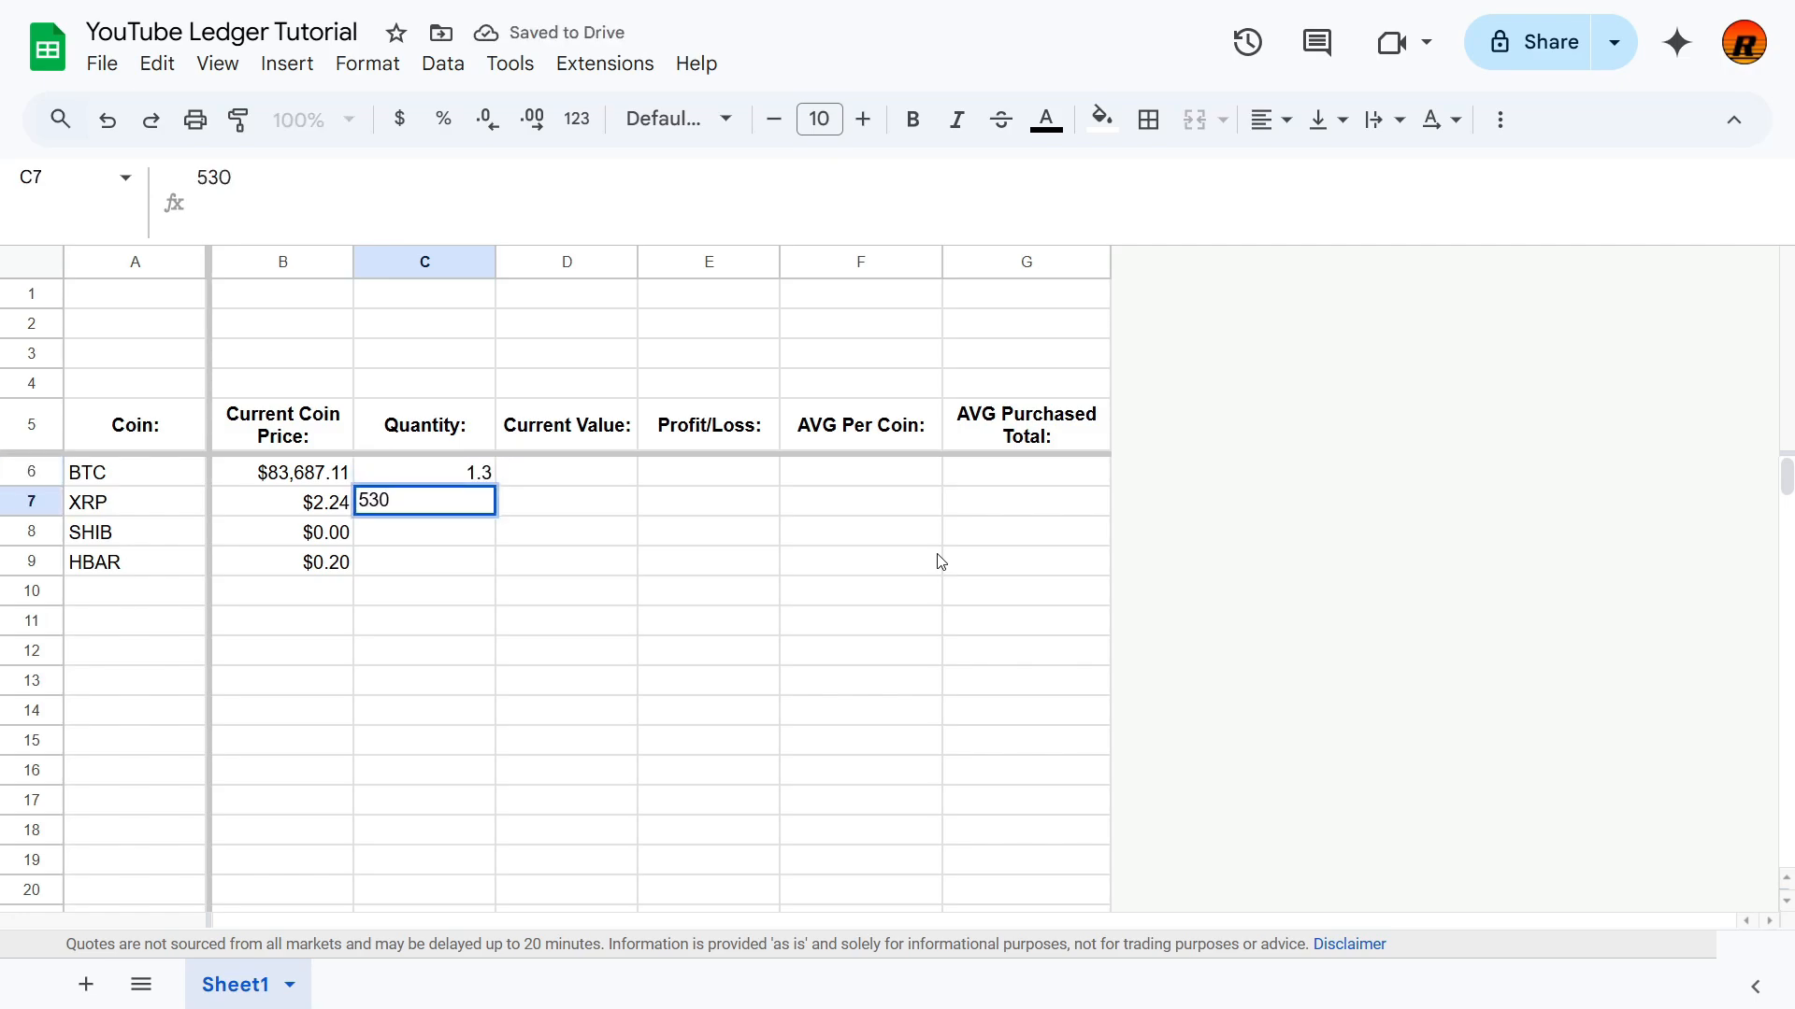
key("Return")
Step: Enter a quantity of 3200000 for SHIB in C8 and 329 for HBAR in C9
type("3")
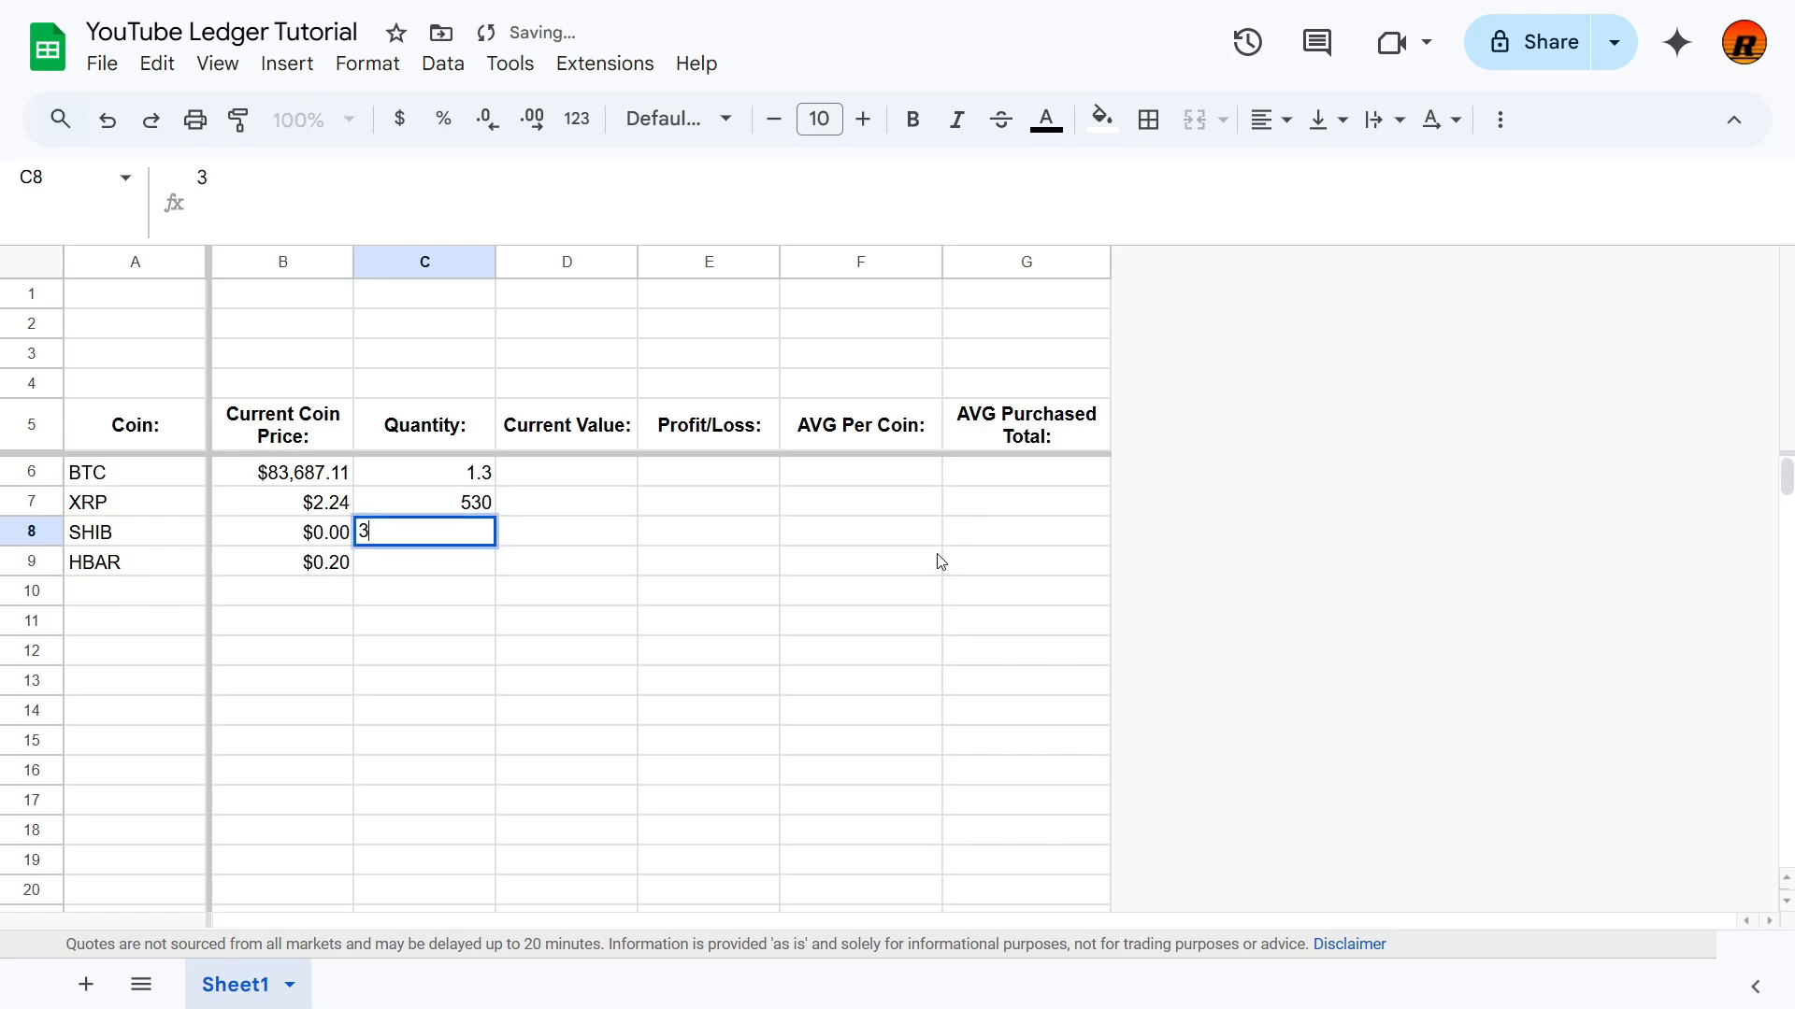
type("20")
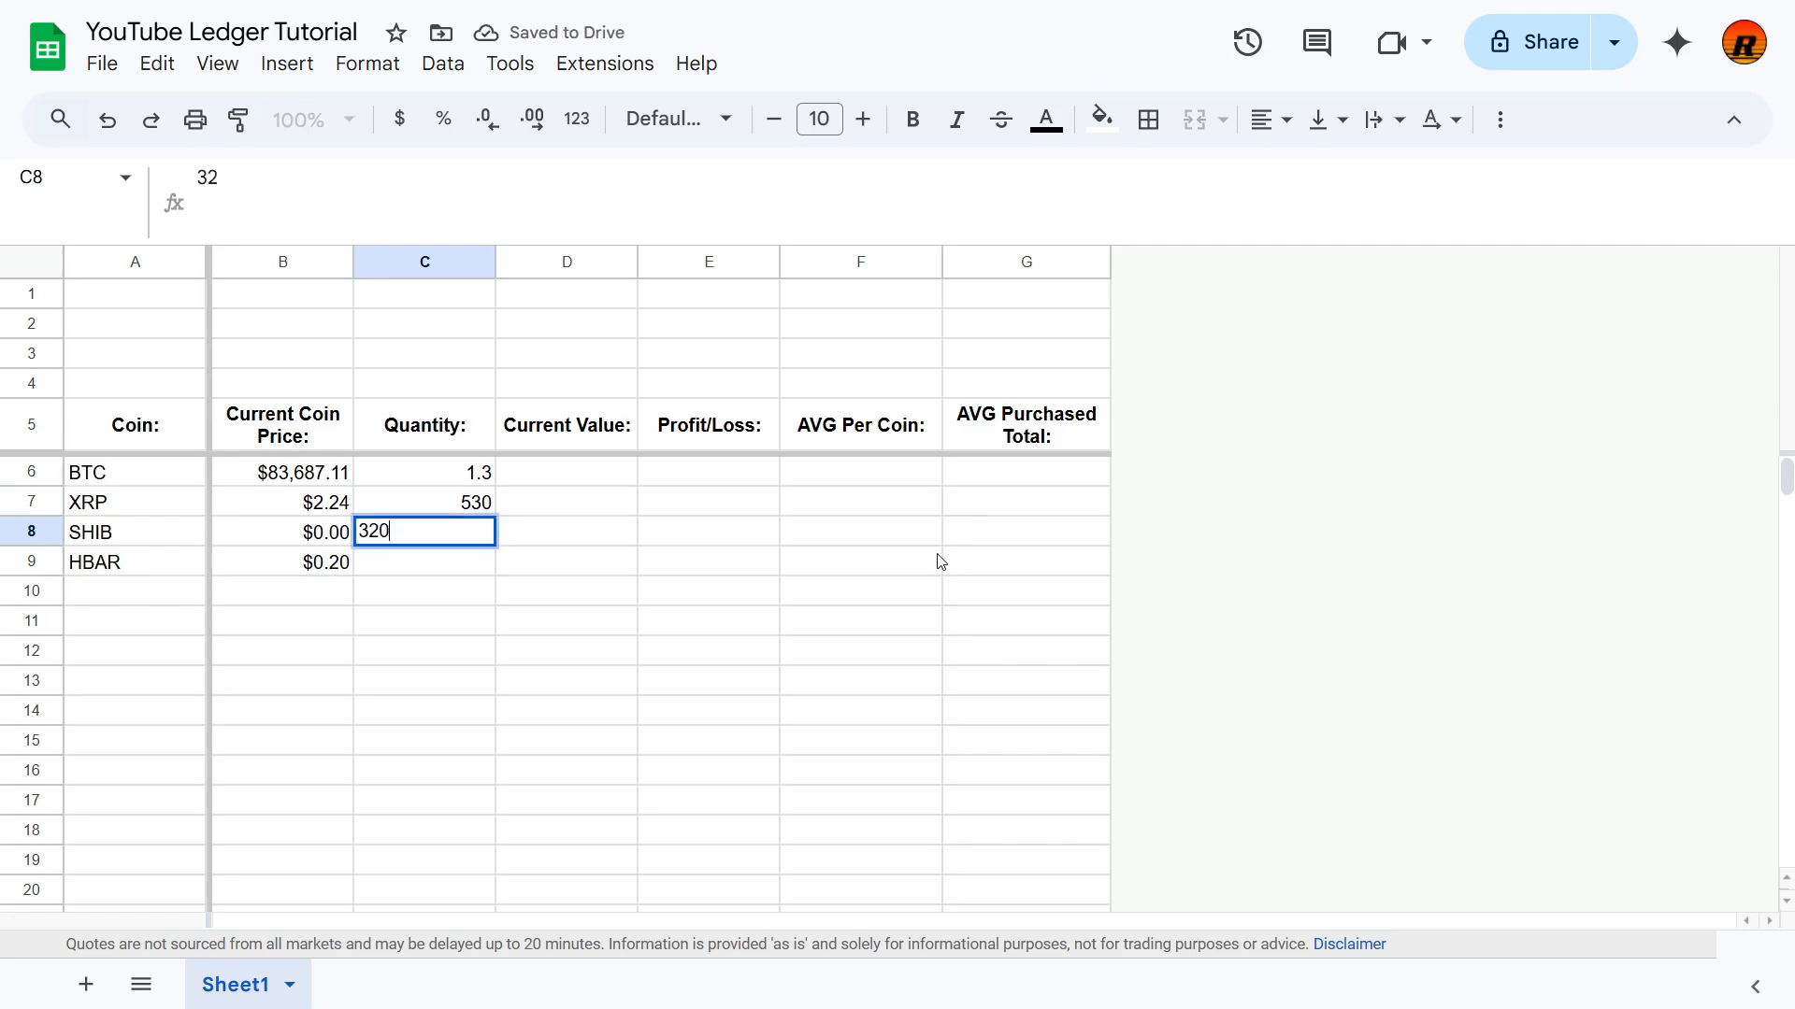
type("000")
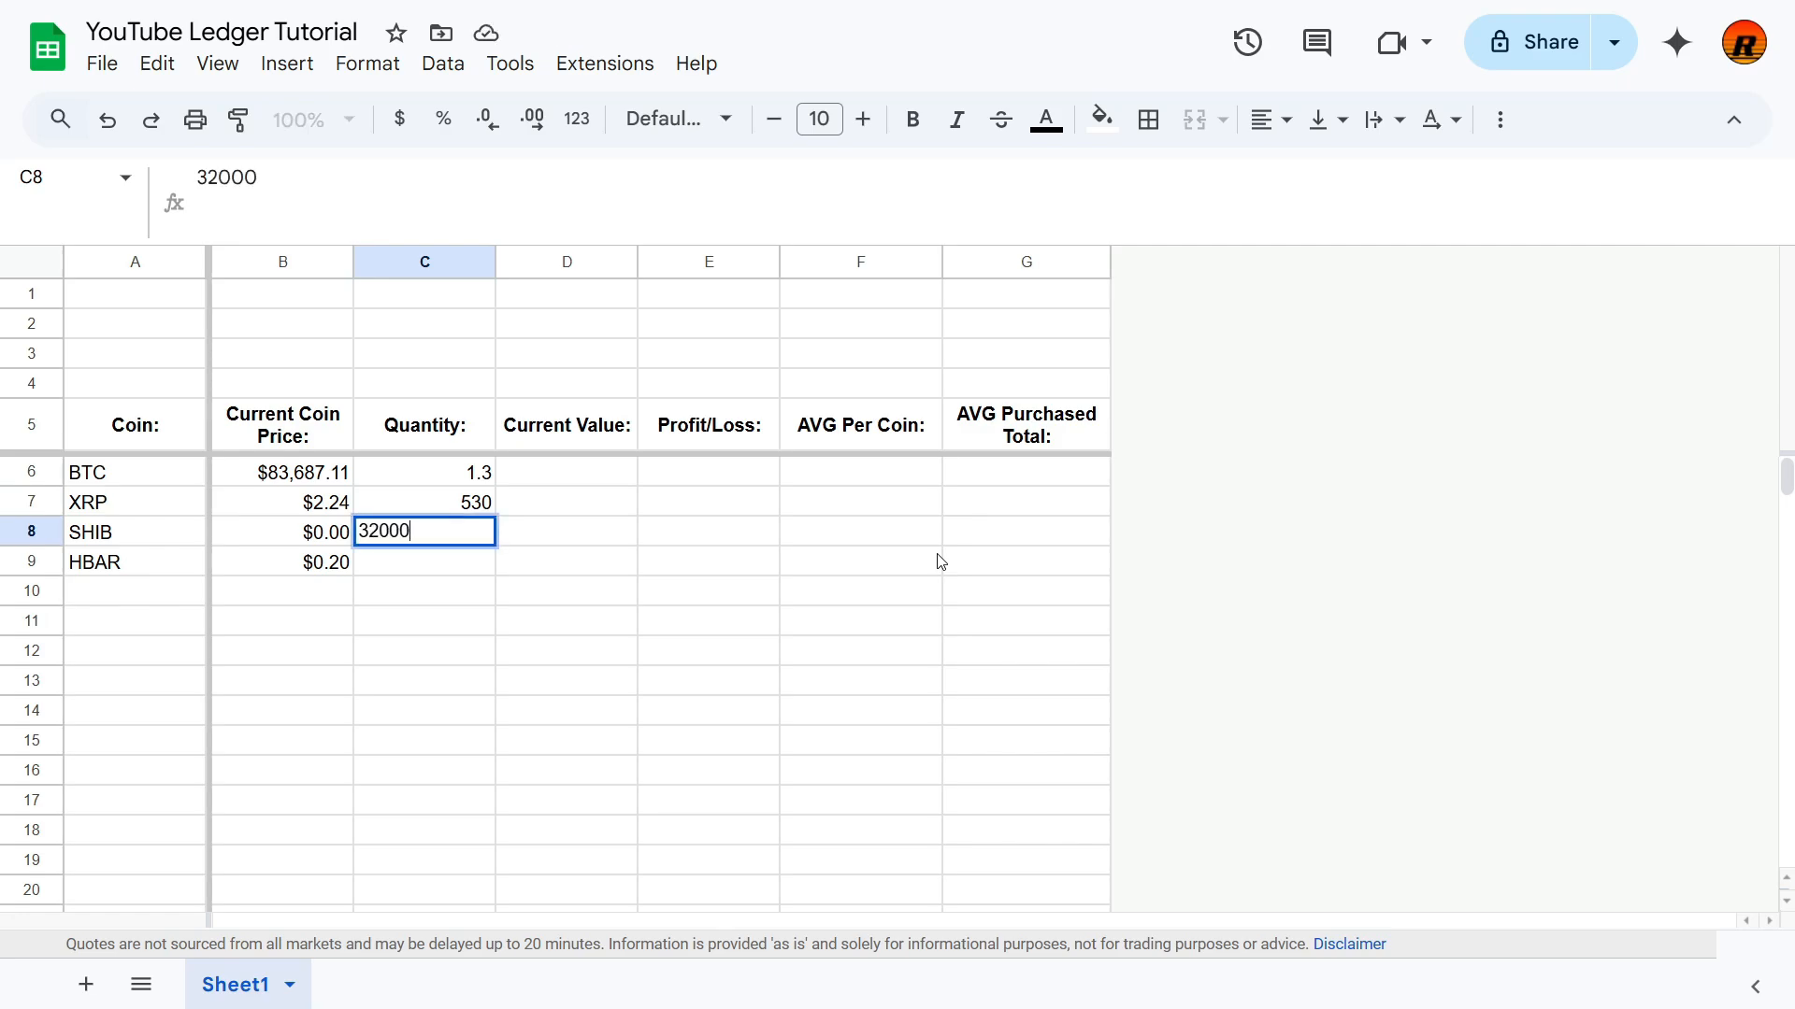
type("0")
key("Return")
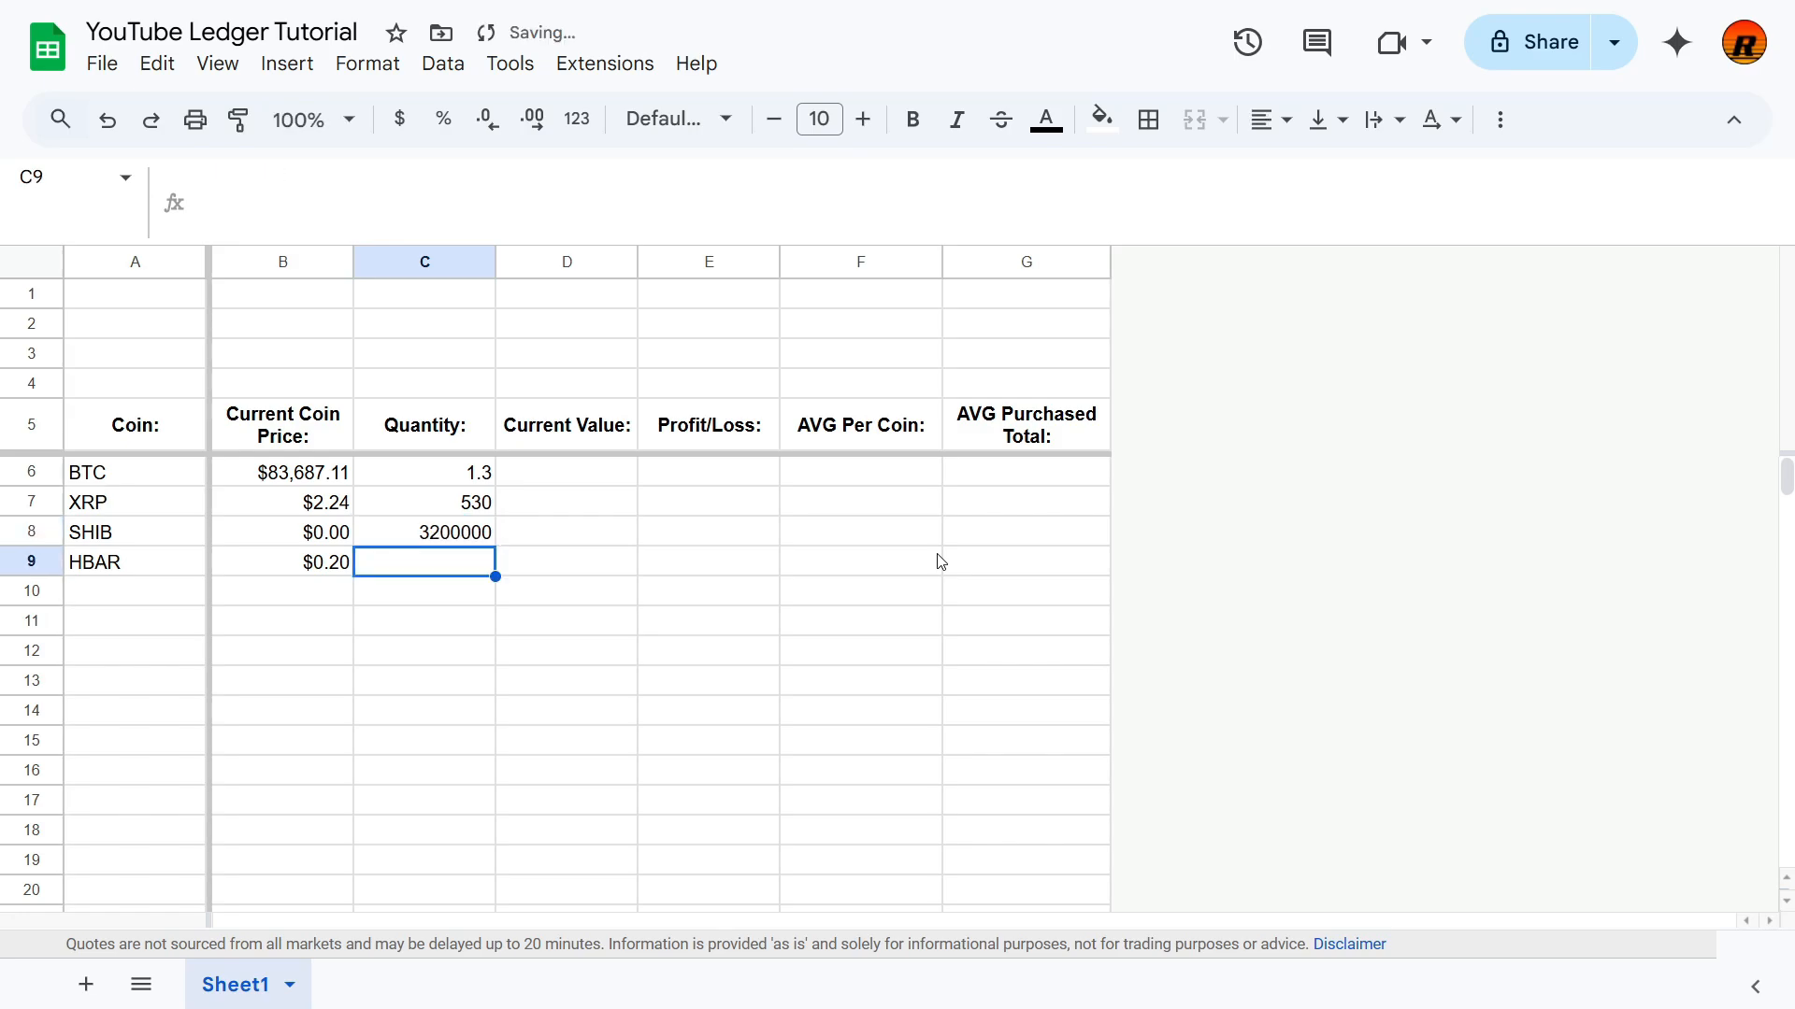
type("329")
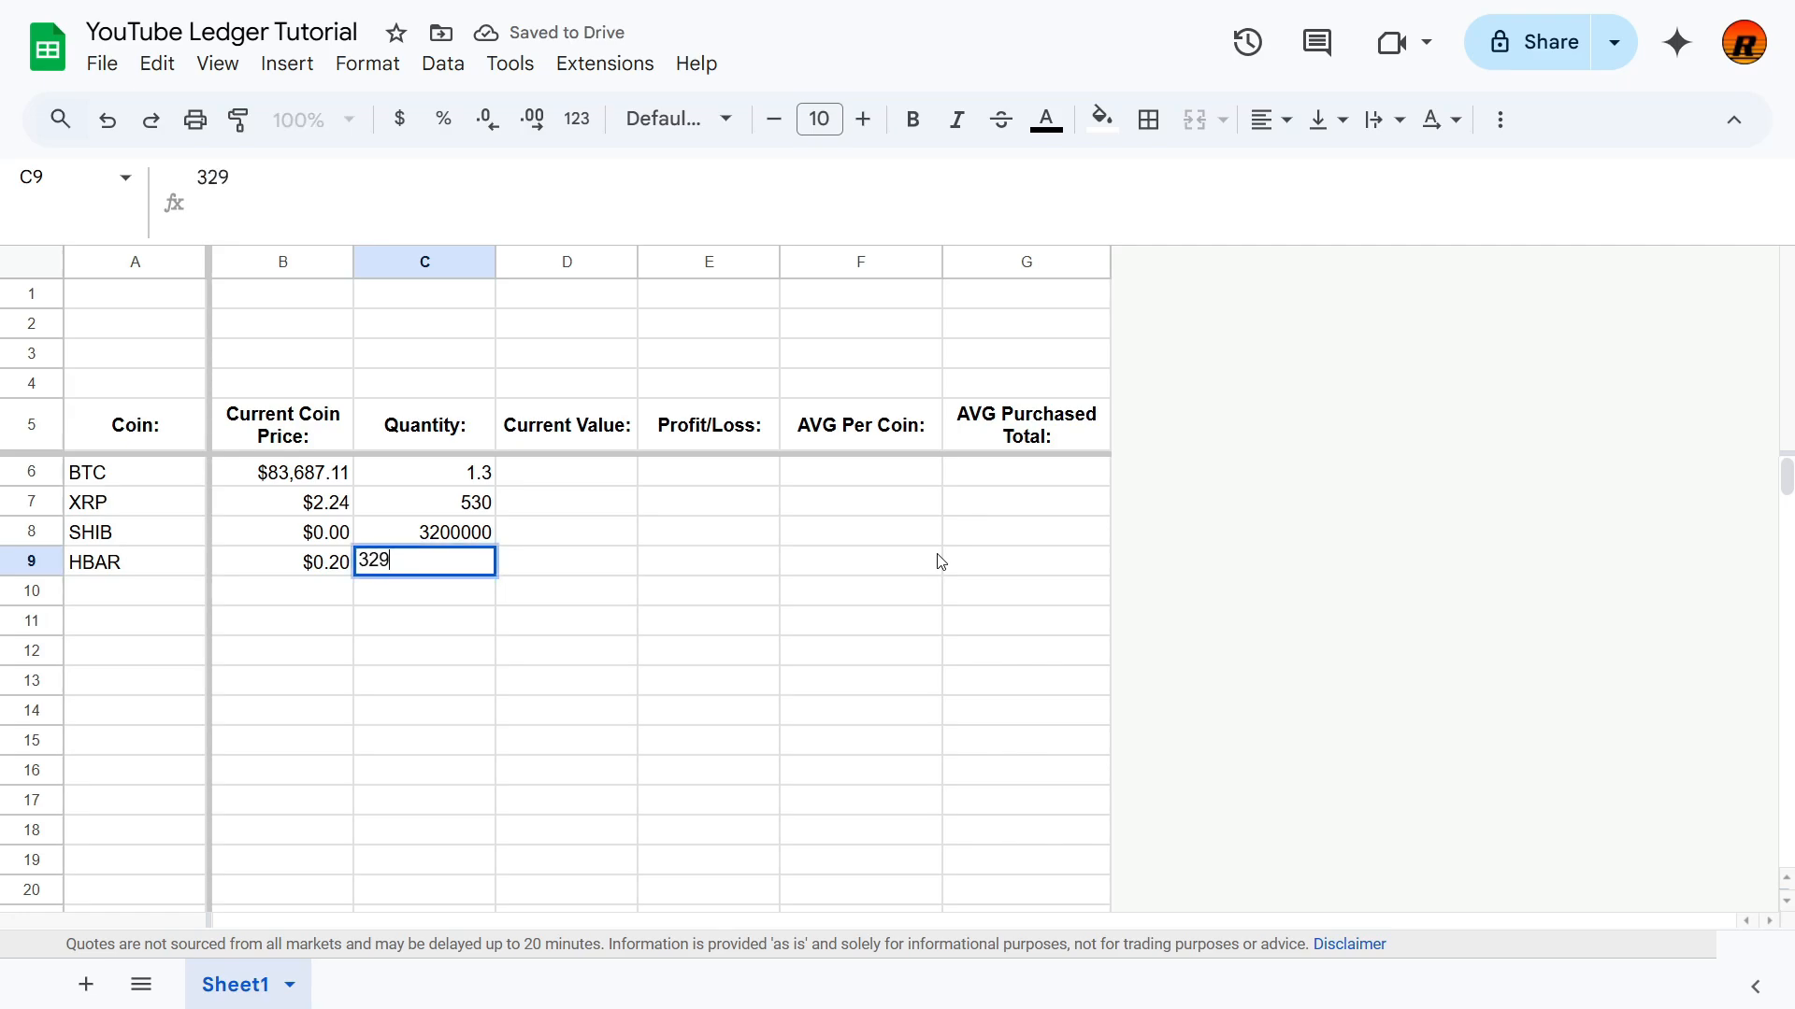
key("Return")
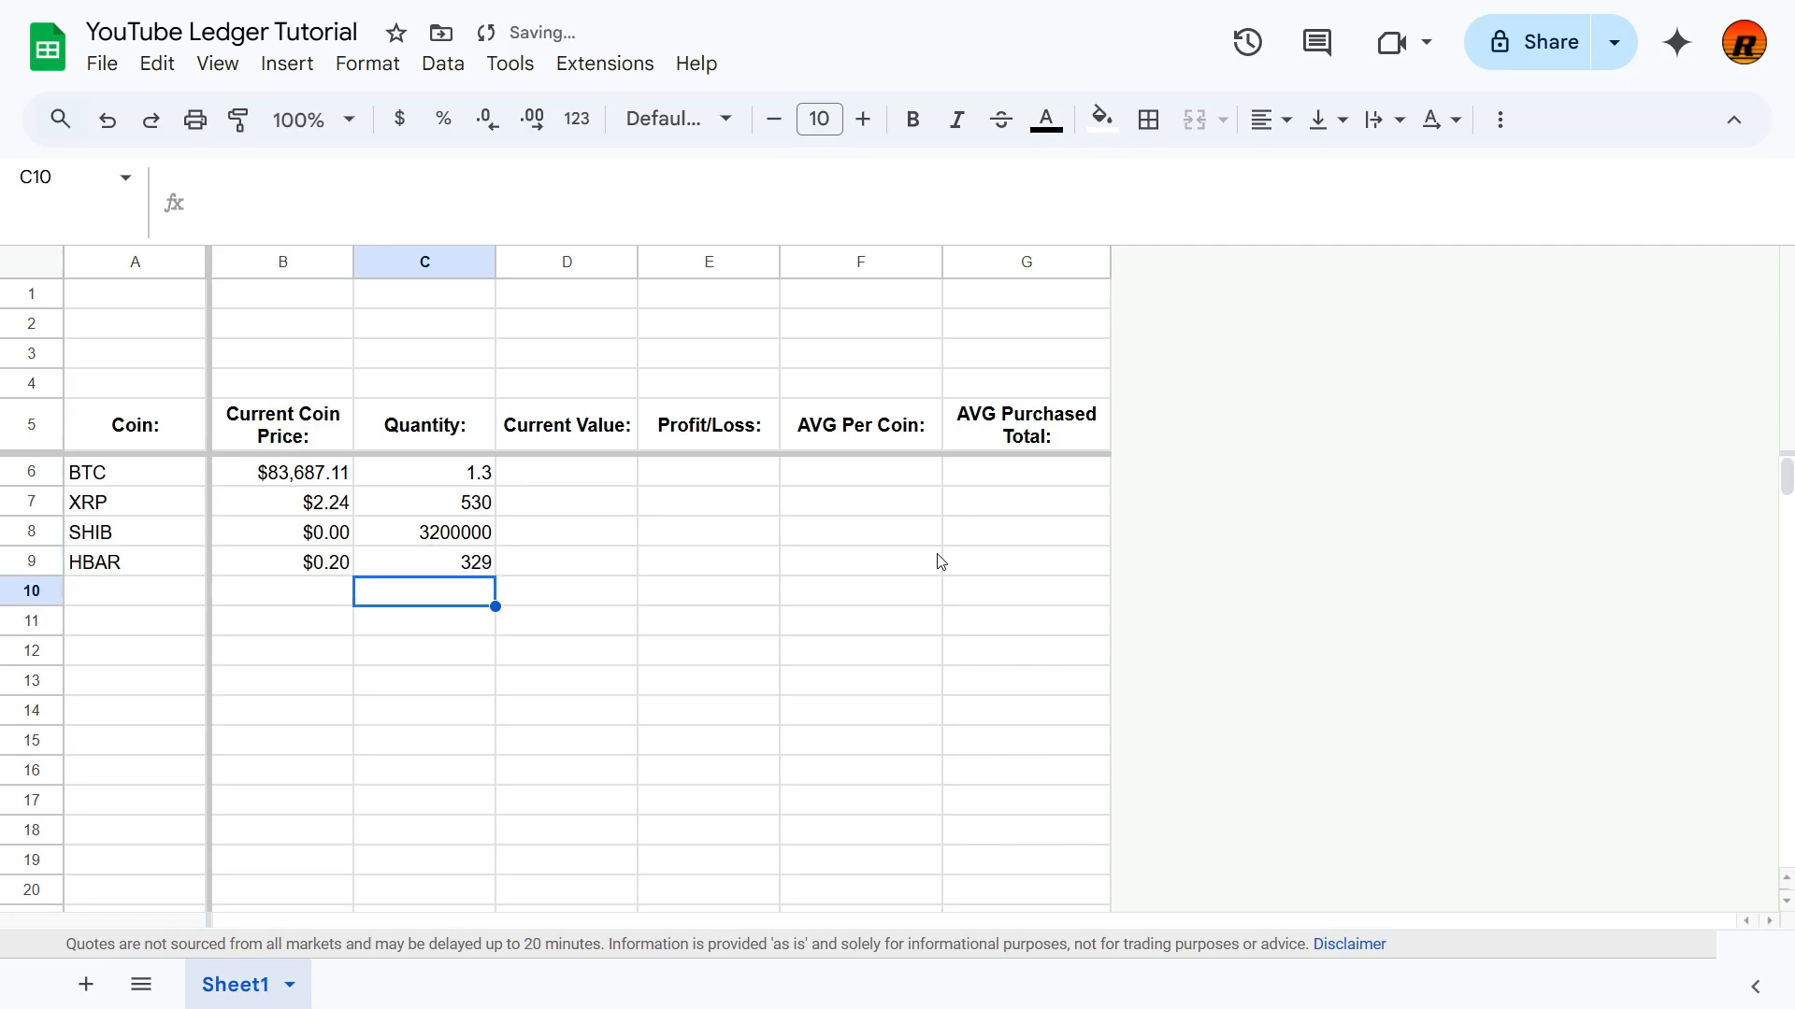
Step: Calculate BTC's current value in D6 with the formula =B6*C6
key("Up")
key("Up")
key("Up")
key("Up")
key("Right")
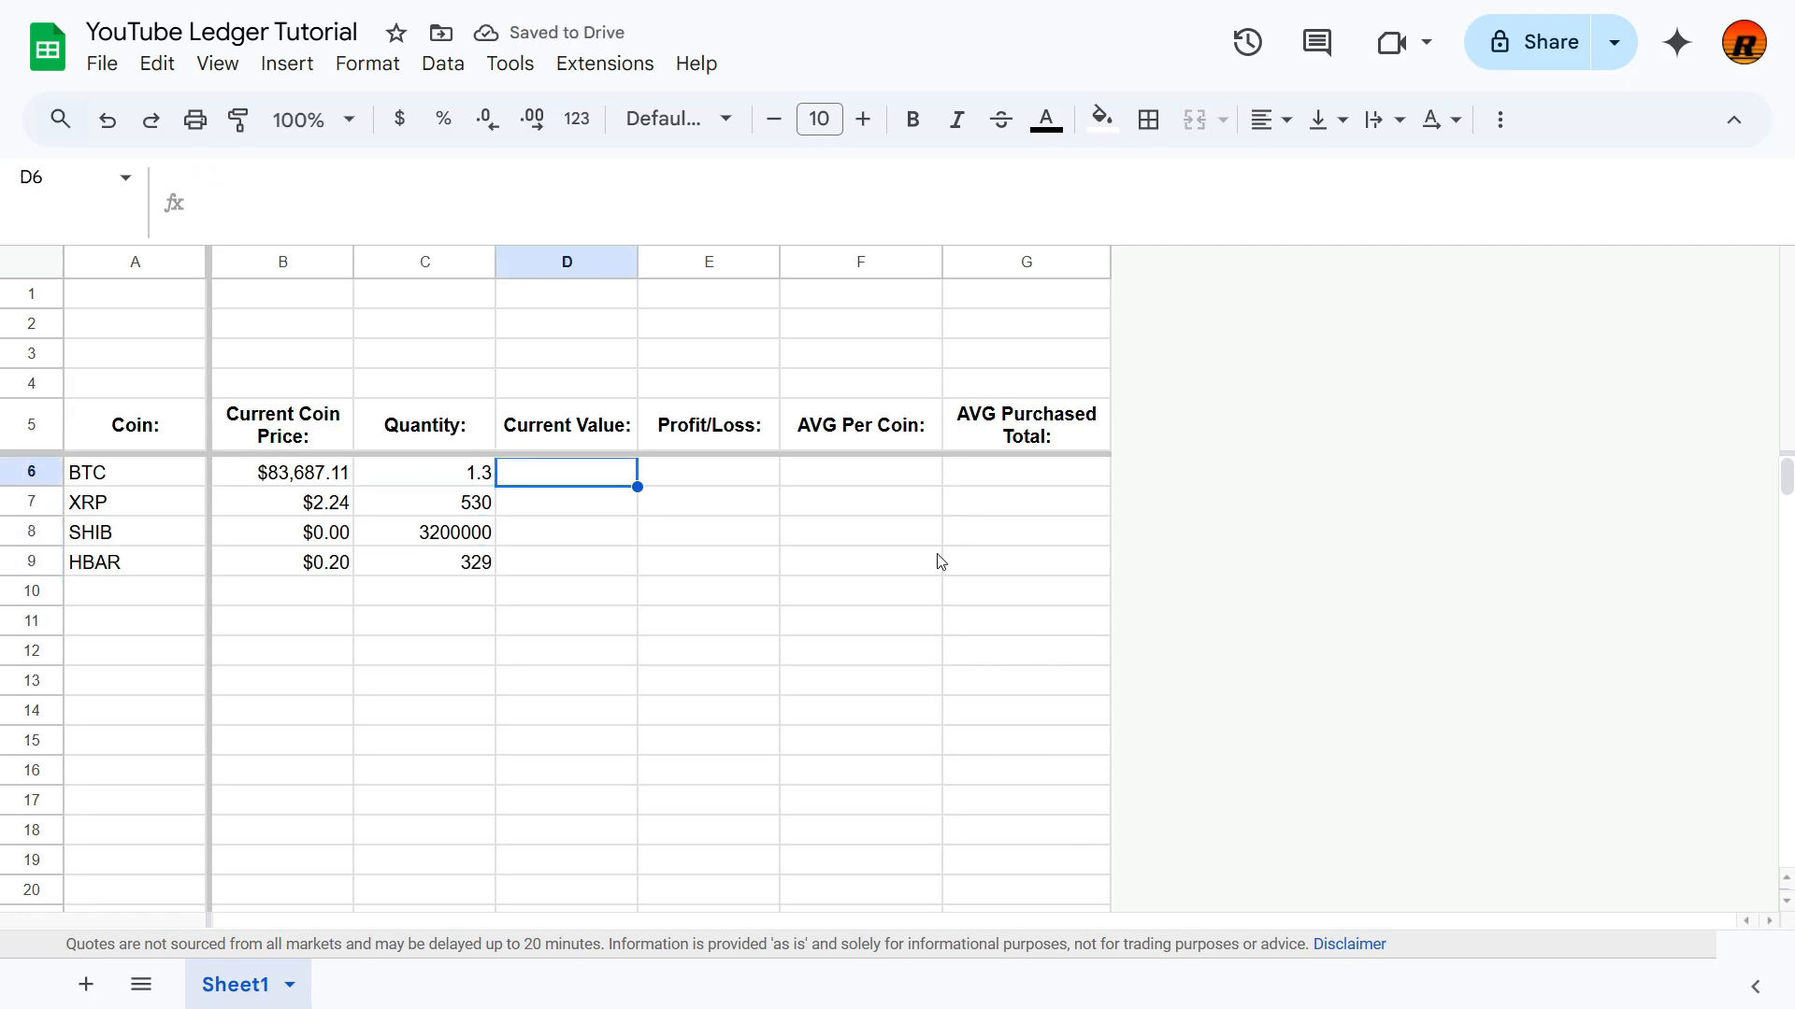
key("Left")
key("Right")
type("=")
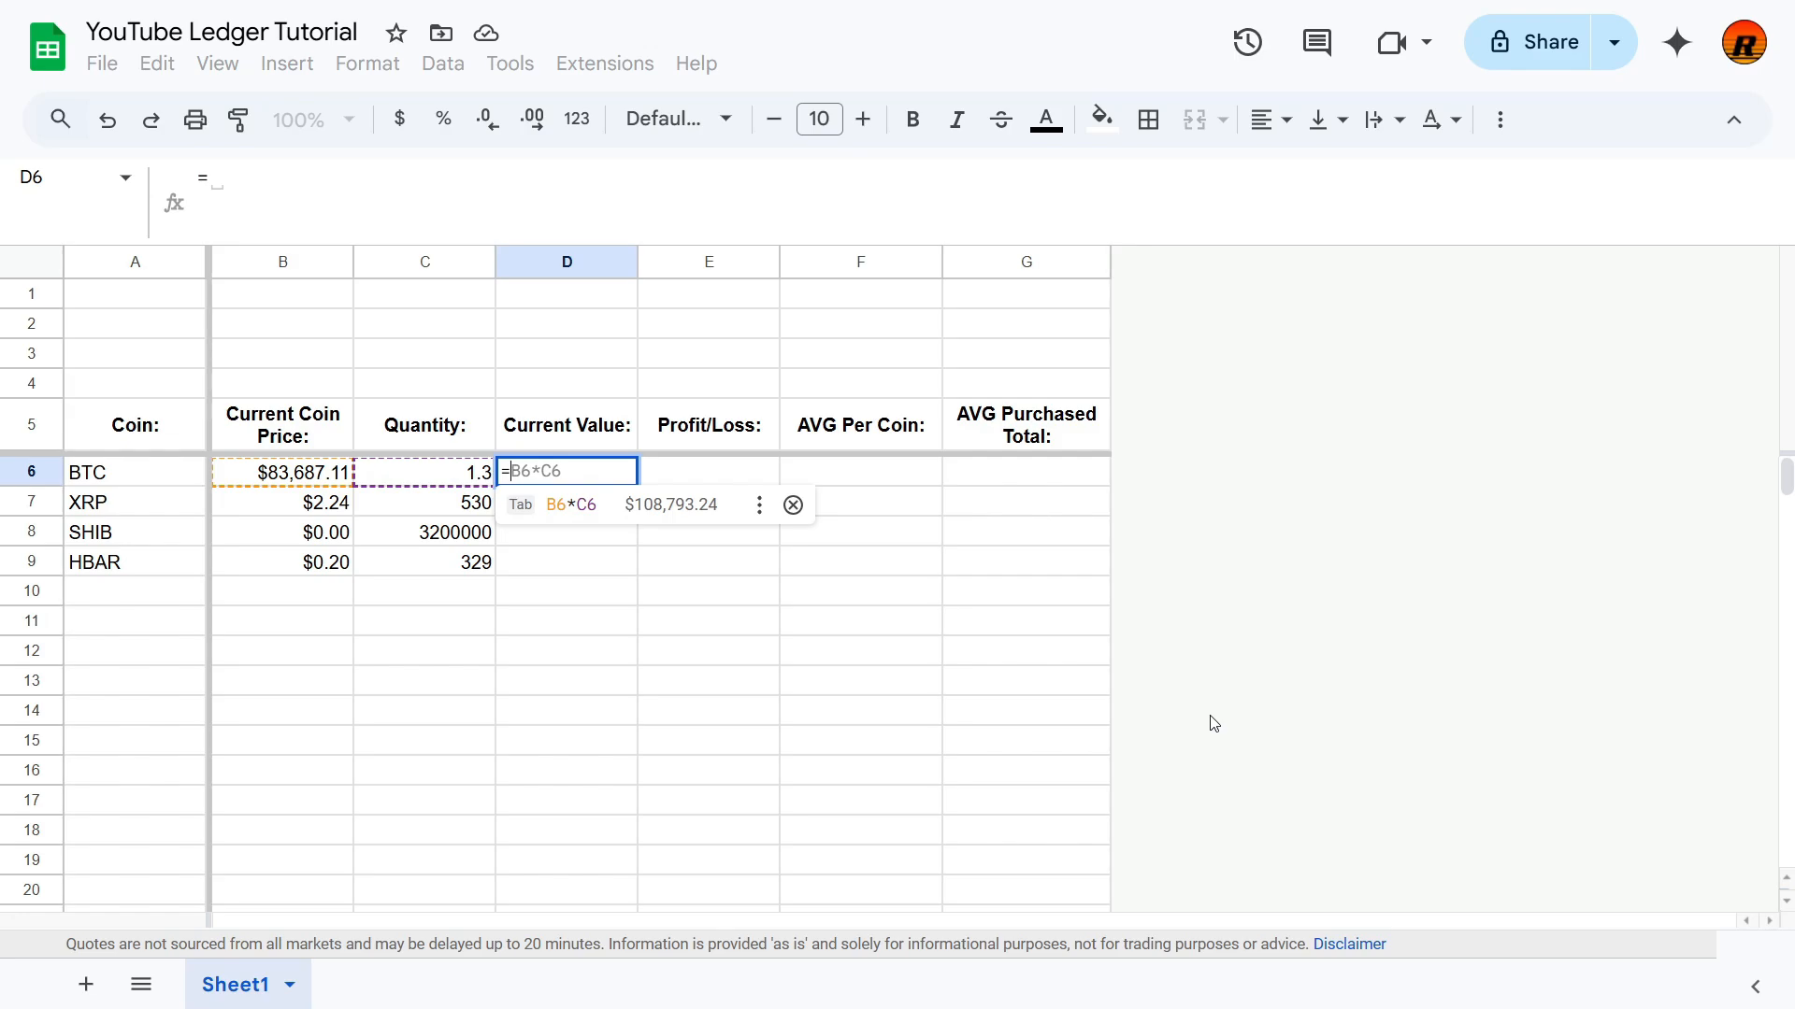
key("Tab")
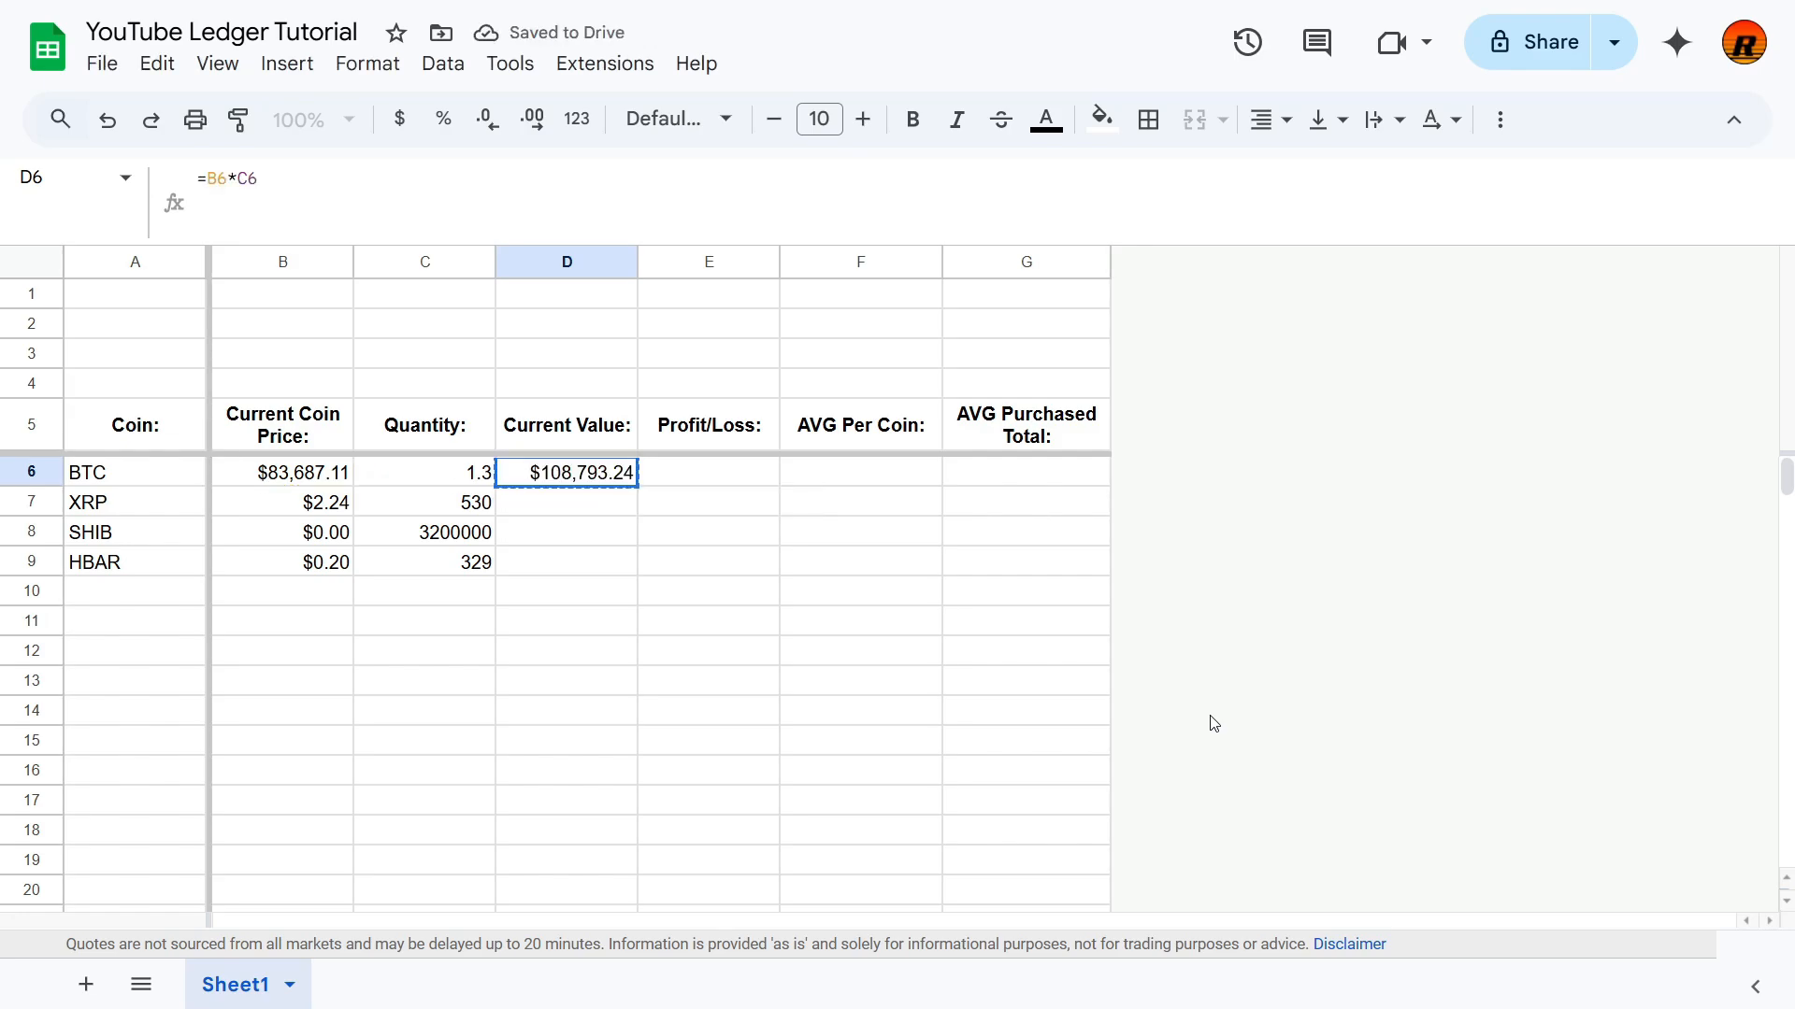
Step: Copy the =B6*C6 formula from D6 into the rest of the Current Value column, D7 to D1000
key("Return")
key("ctrl+shift+Down")
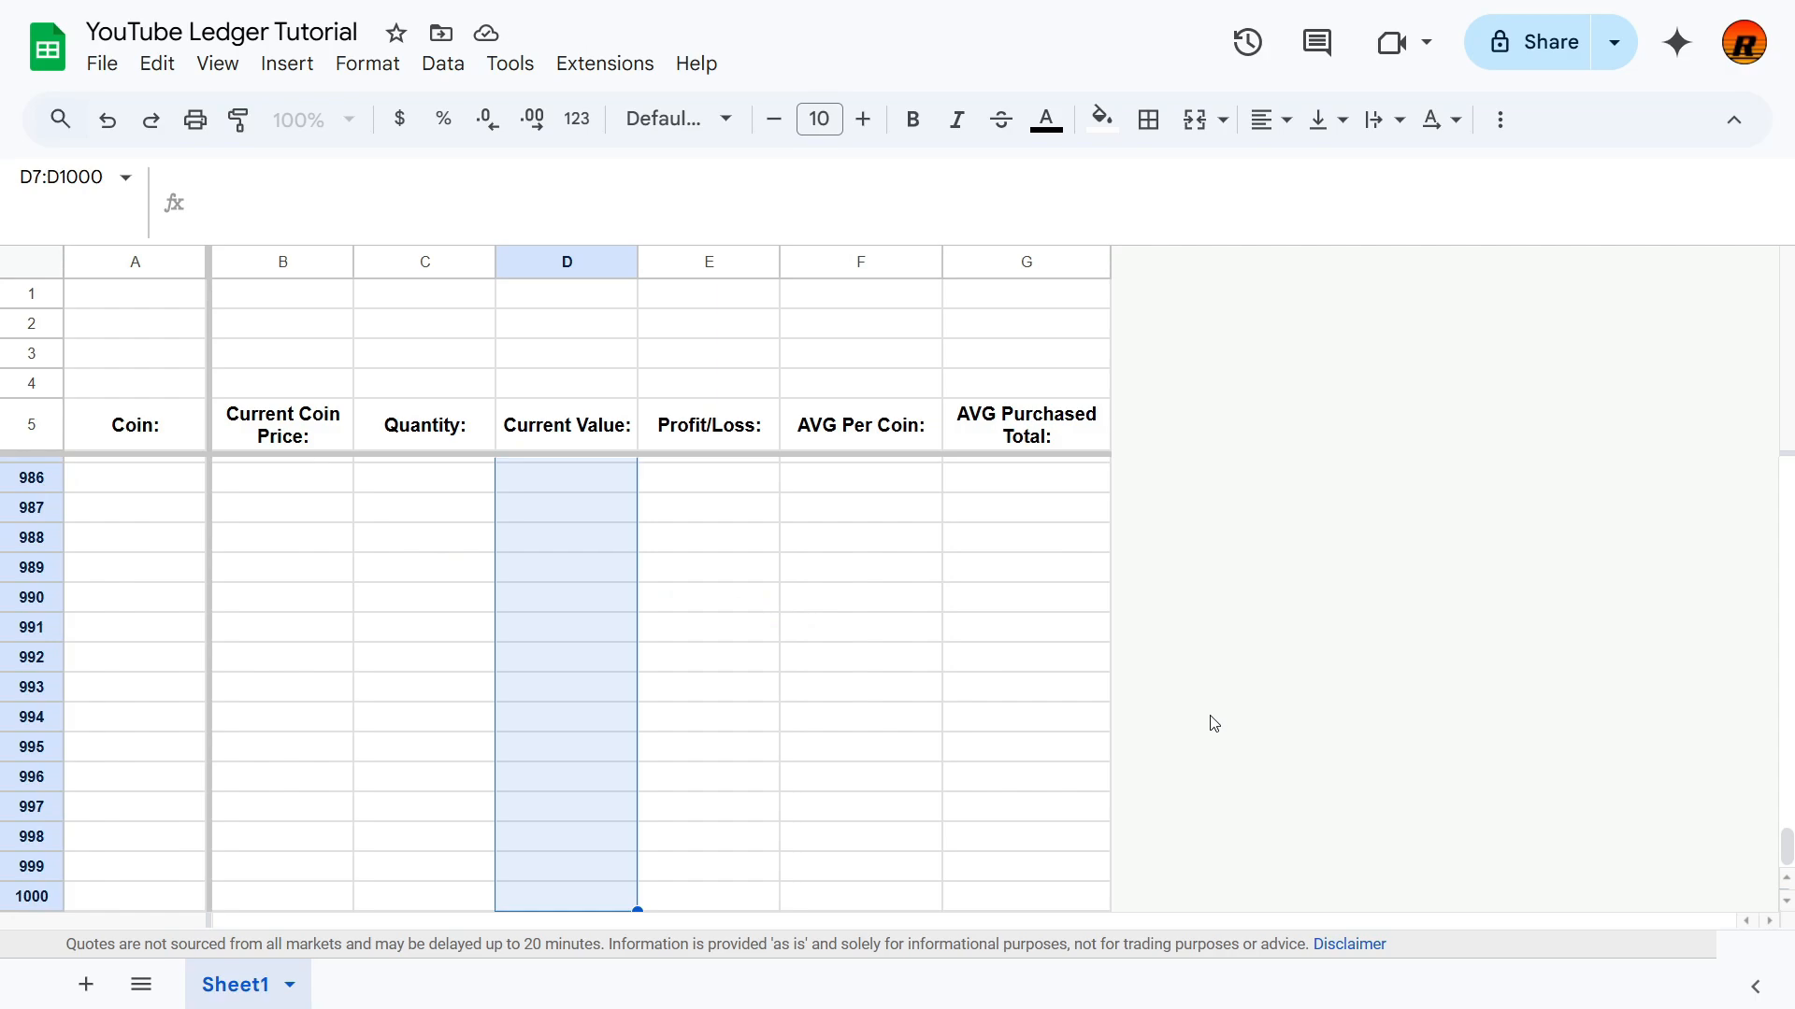
key("ctrl+v")
key("Up")
key("Down")
key("Down")
key("Up")
key("Up")
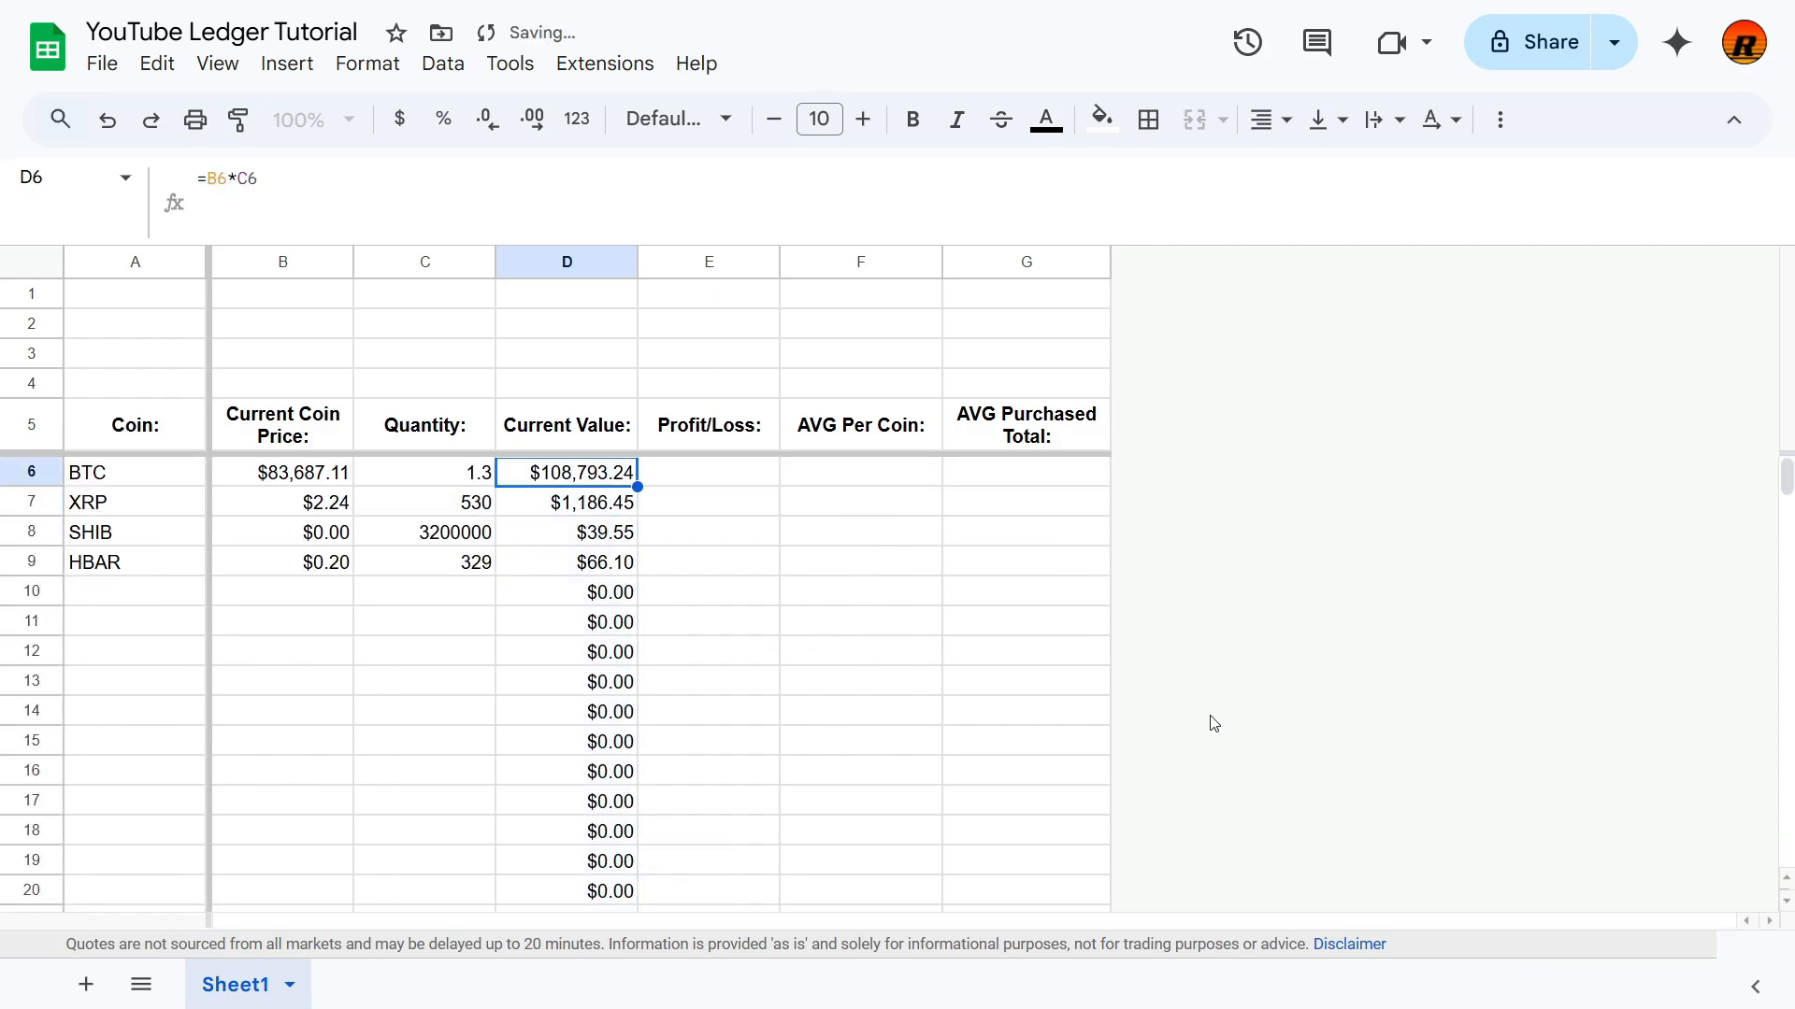
Step: Change the D6 formula to =IF(A6="","",B6*C6) so rows without a coin stay blank
left_click(205, 178)
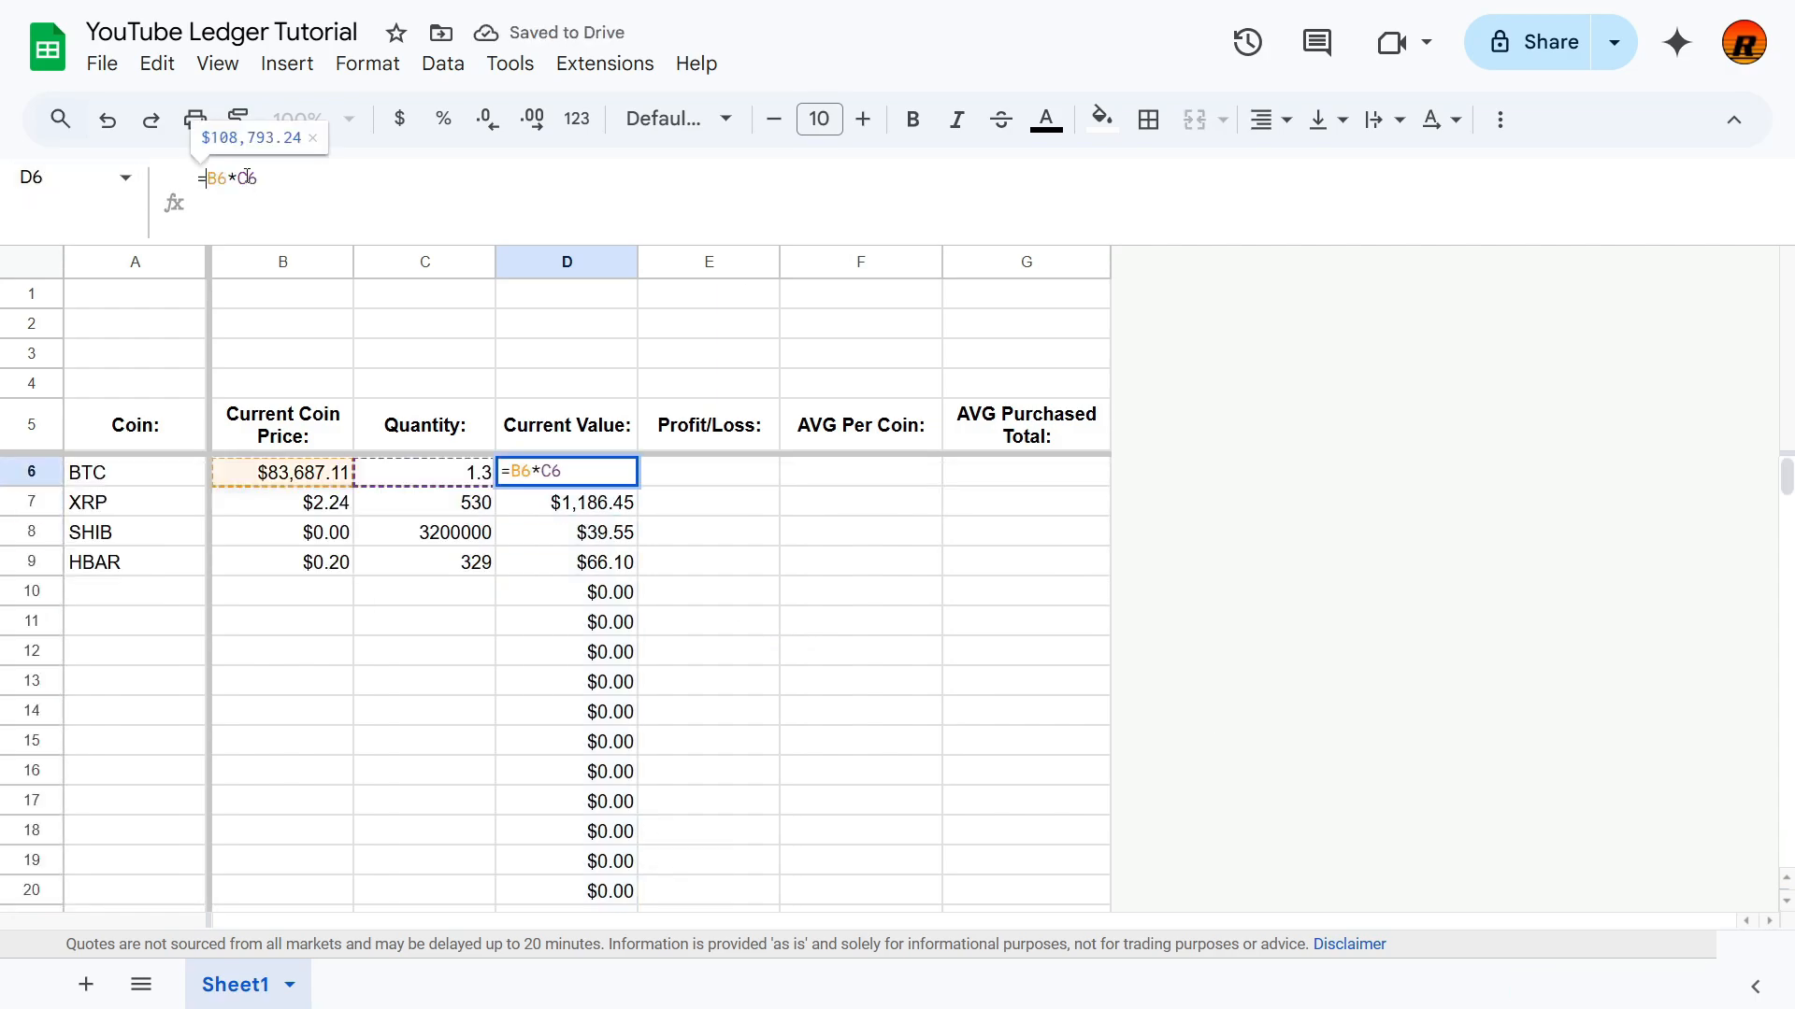
type("if")
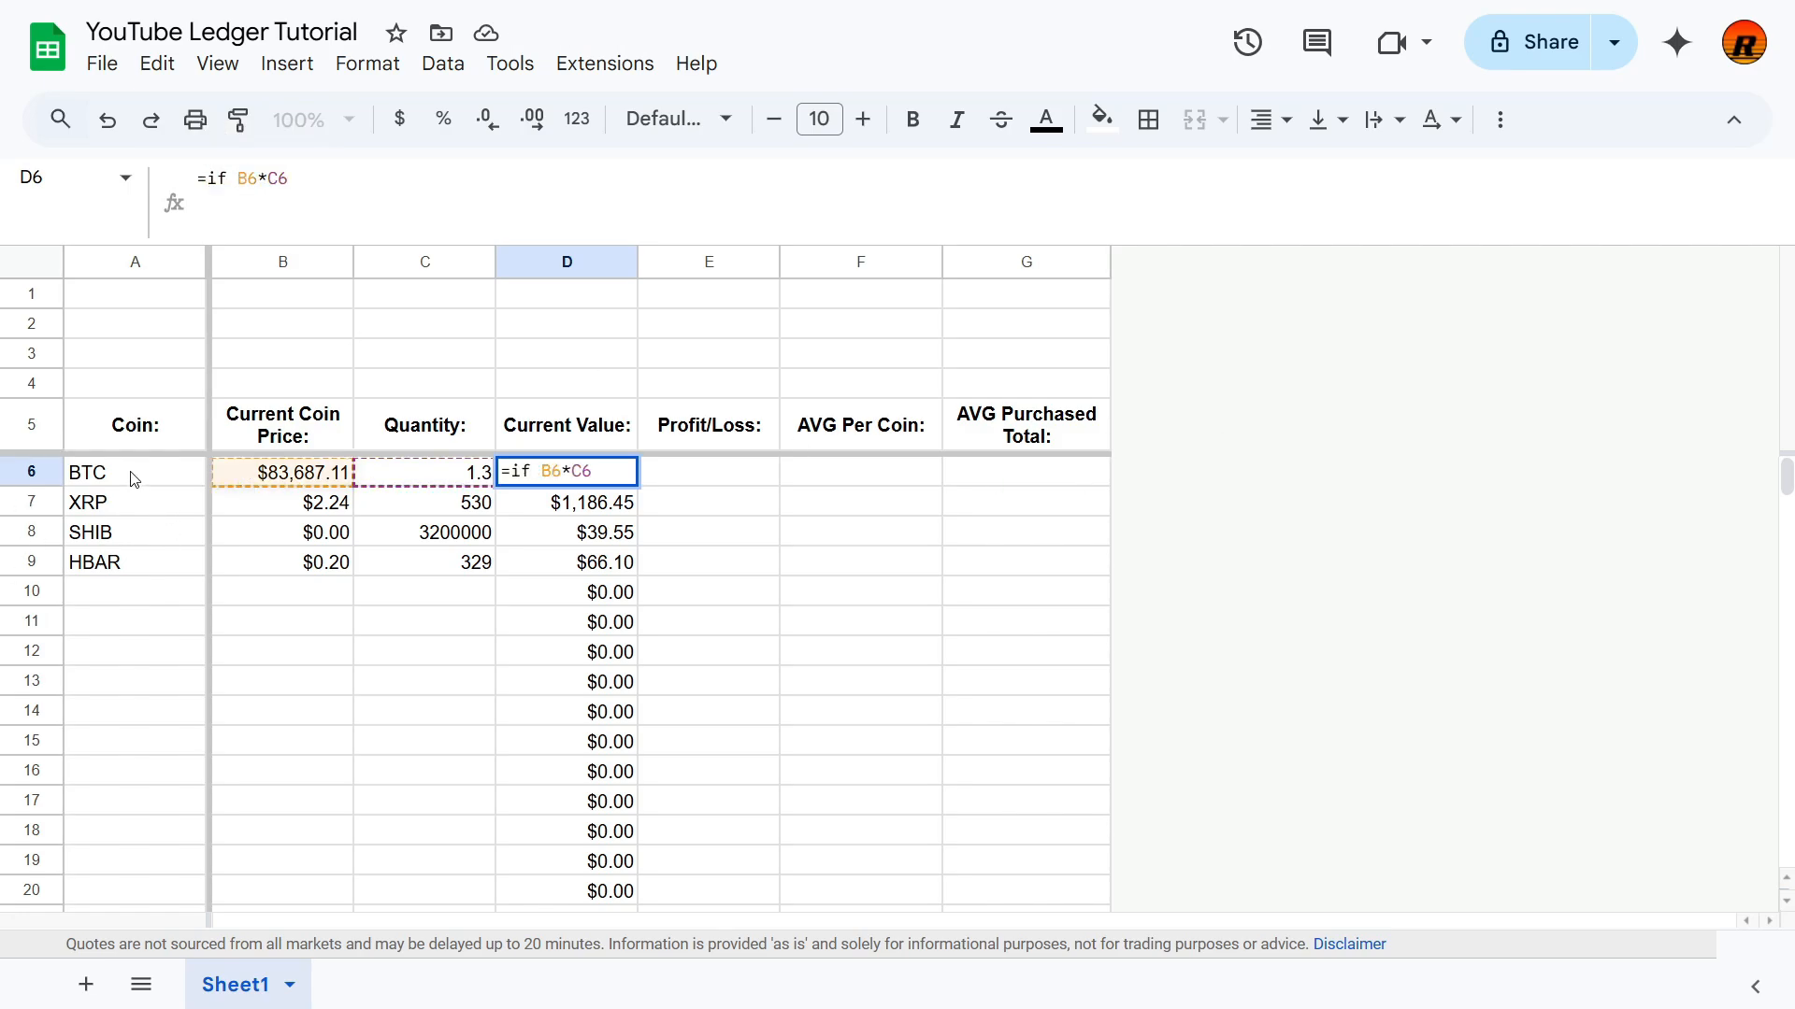
key("BackSpace")
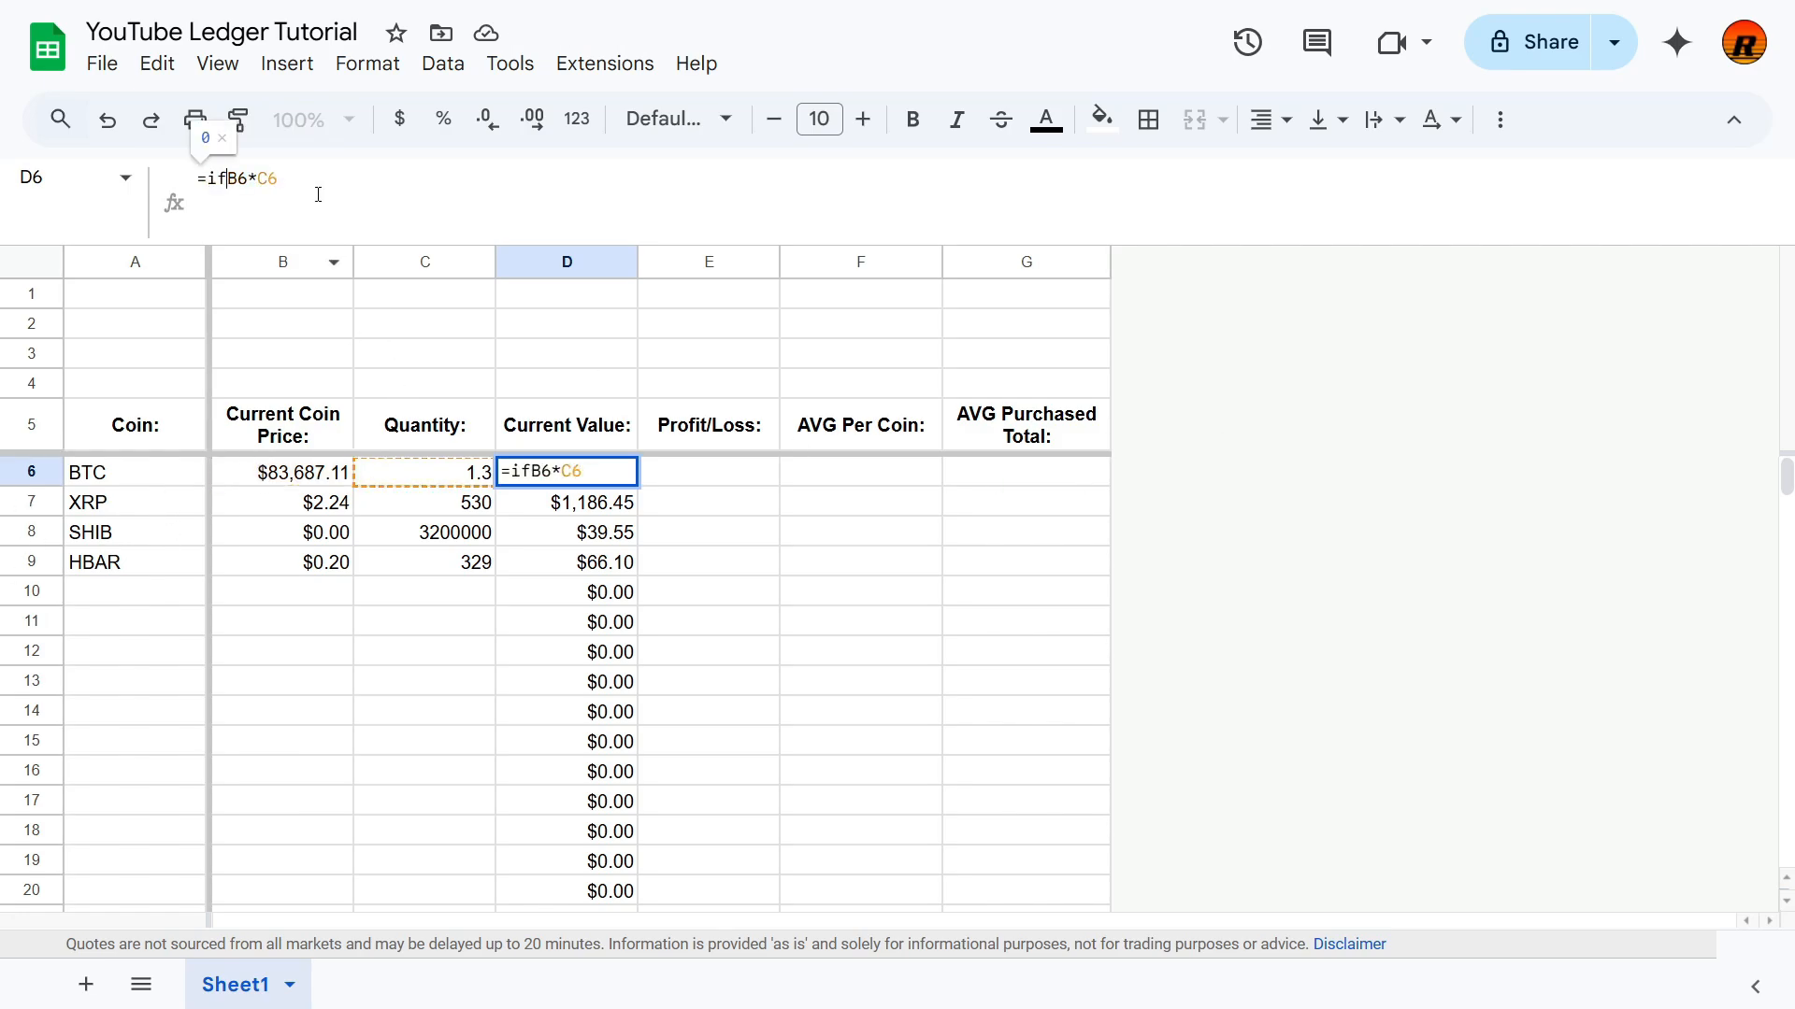
left_click(227, 178)
left_click(284, 293)
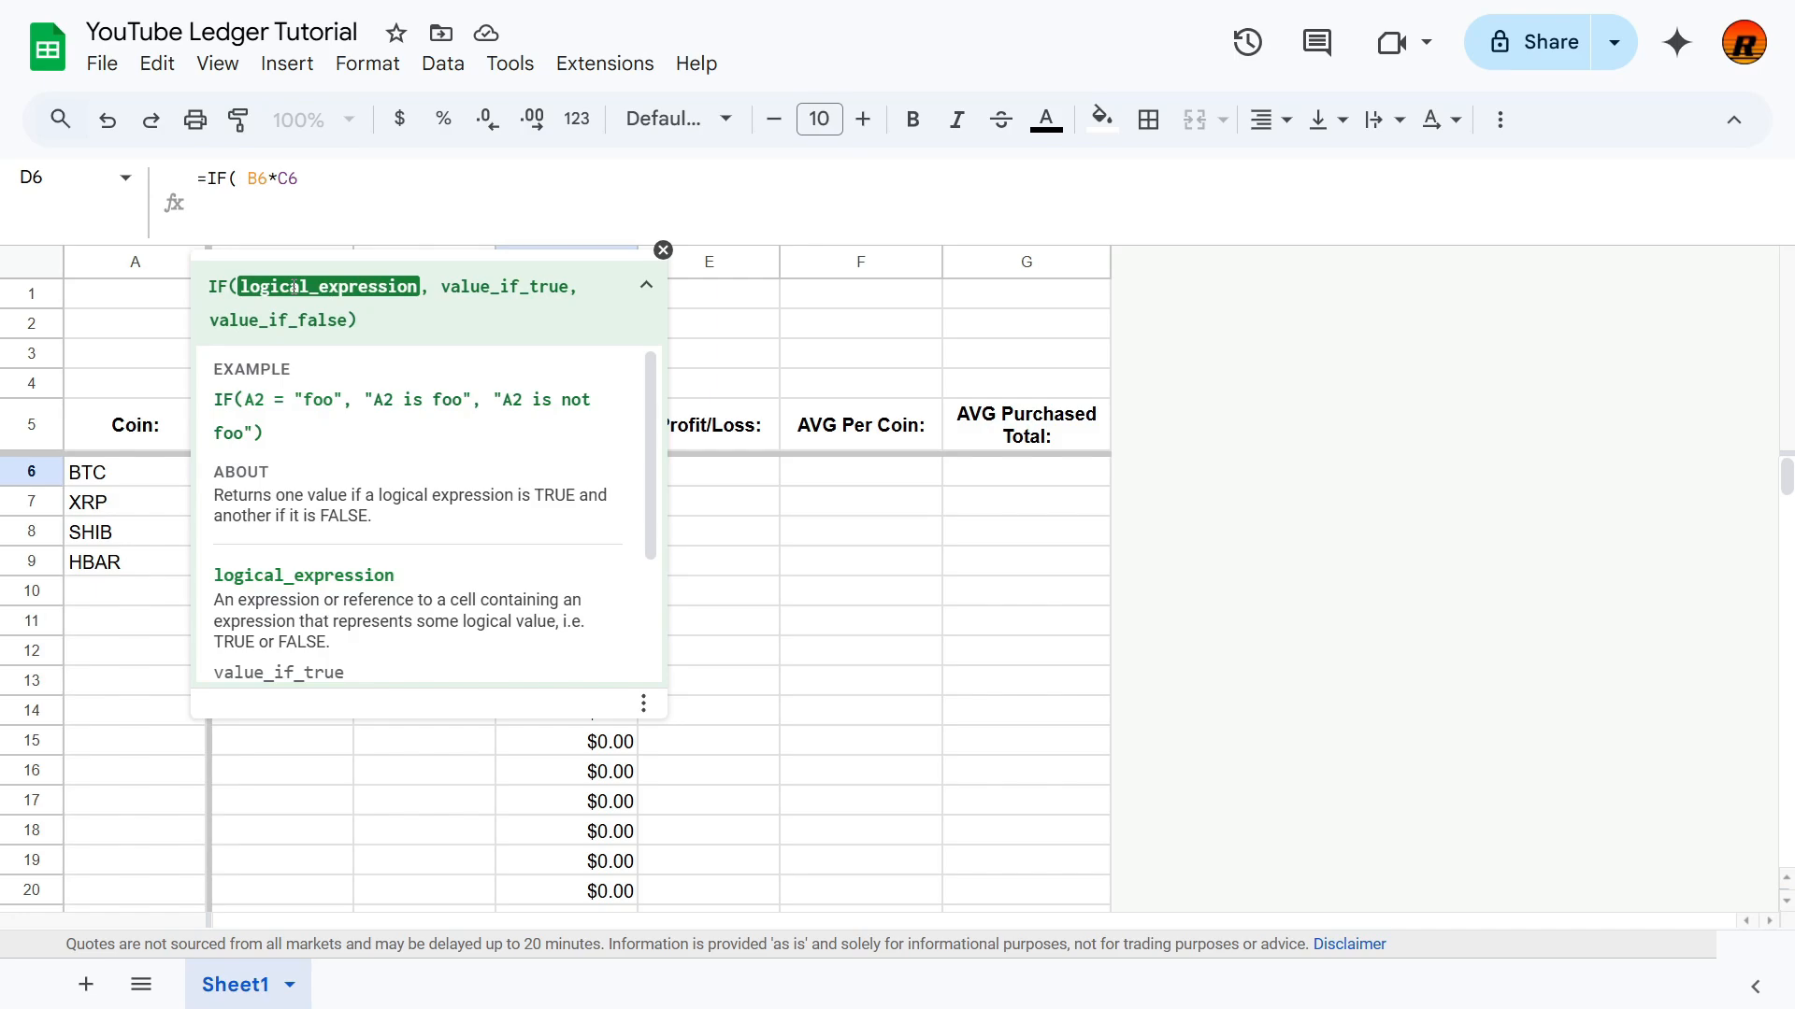
type("A6=\"\",\"\",")
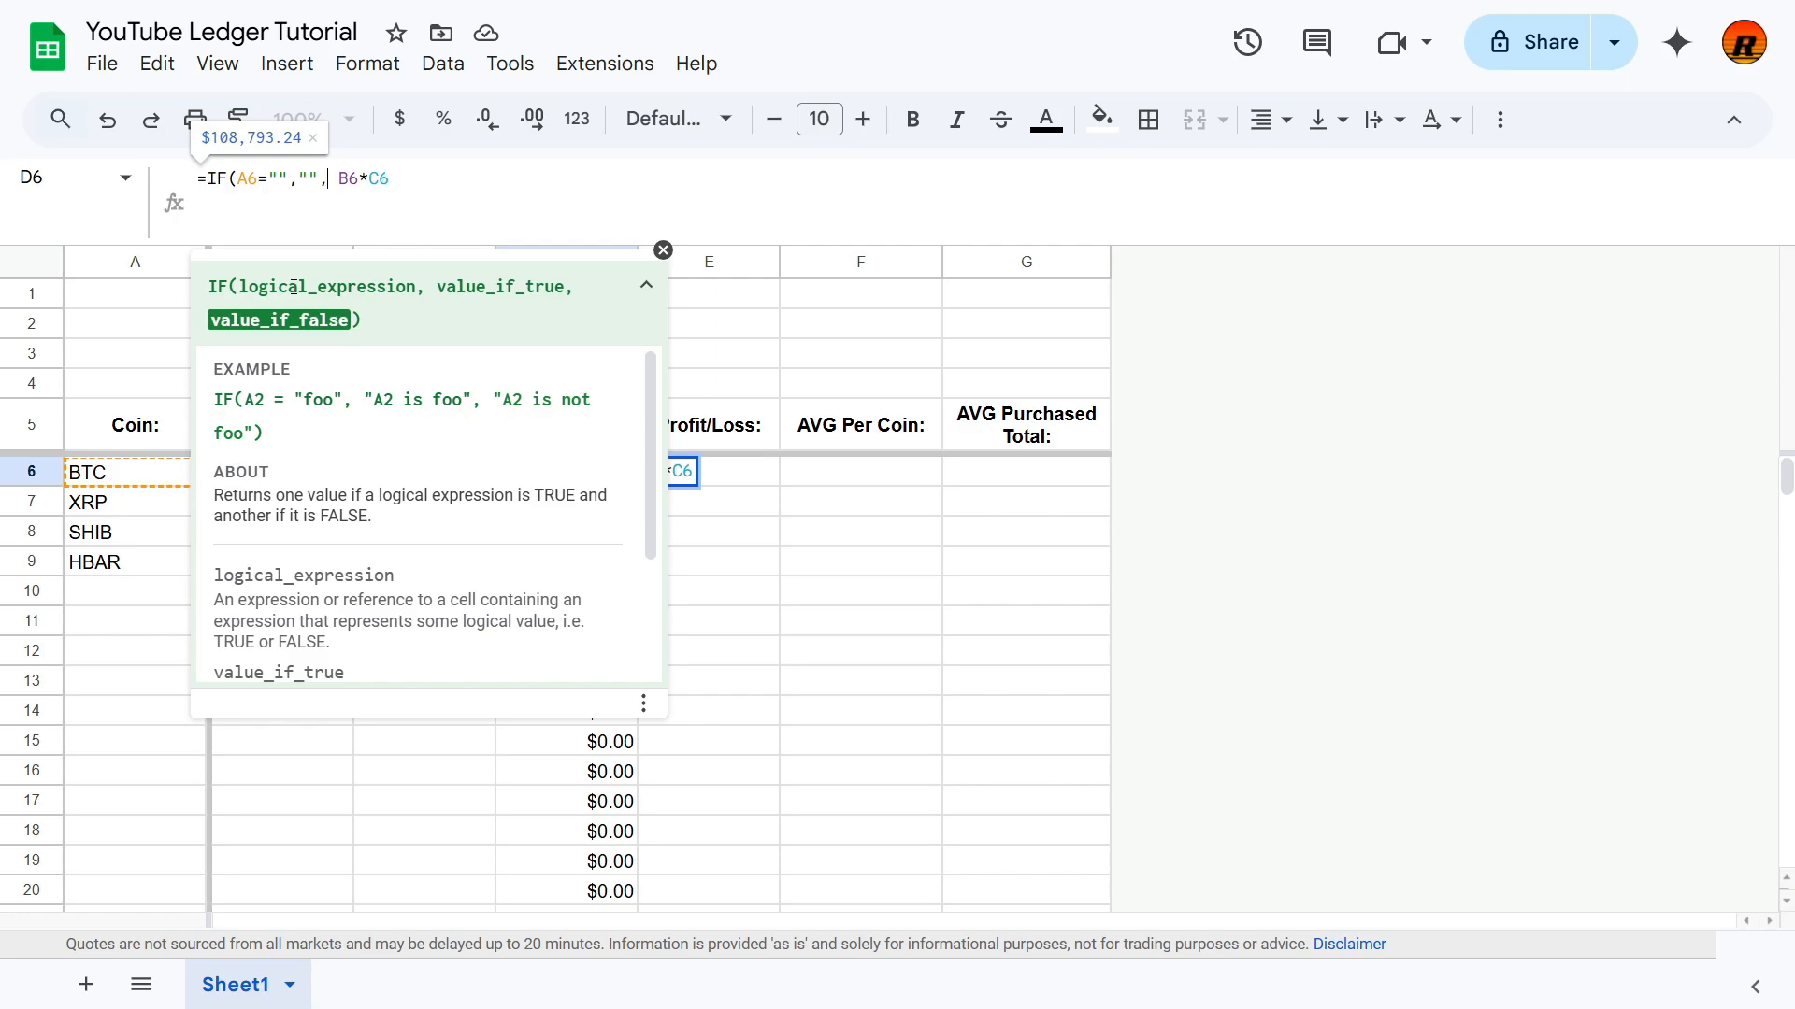
key("Delete")
key("Return")
Step: Copy the IF-based current value formula from D6 down the column to D1000
key("Up")
key("ctrl+c")
key("Down")
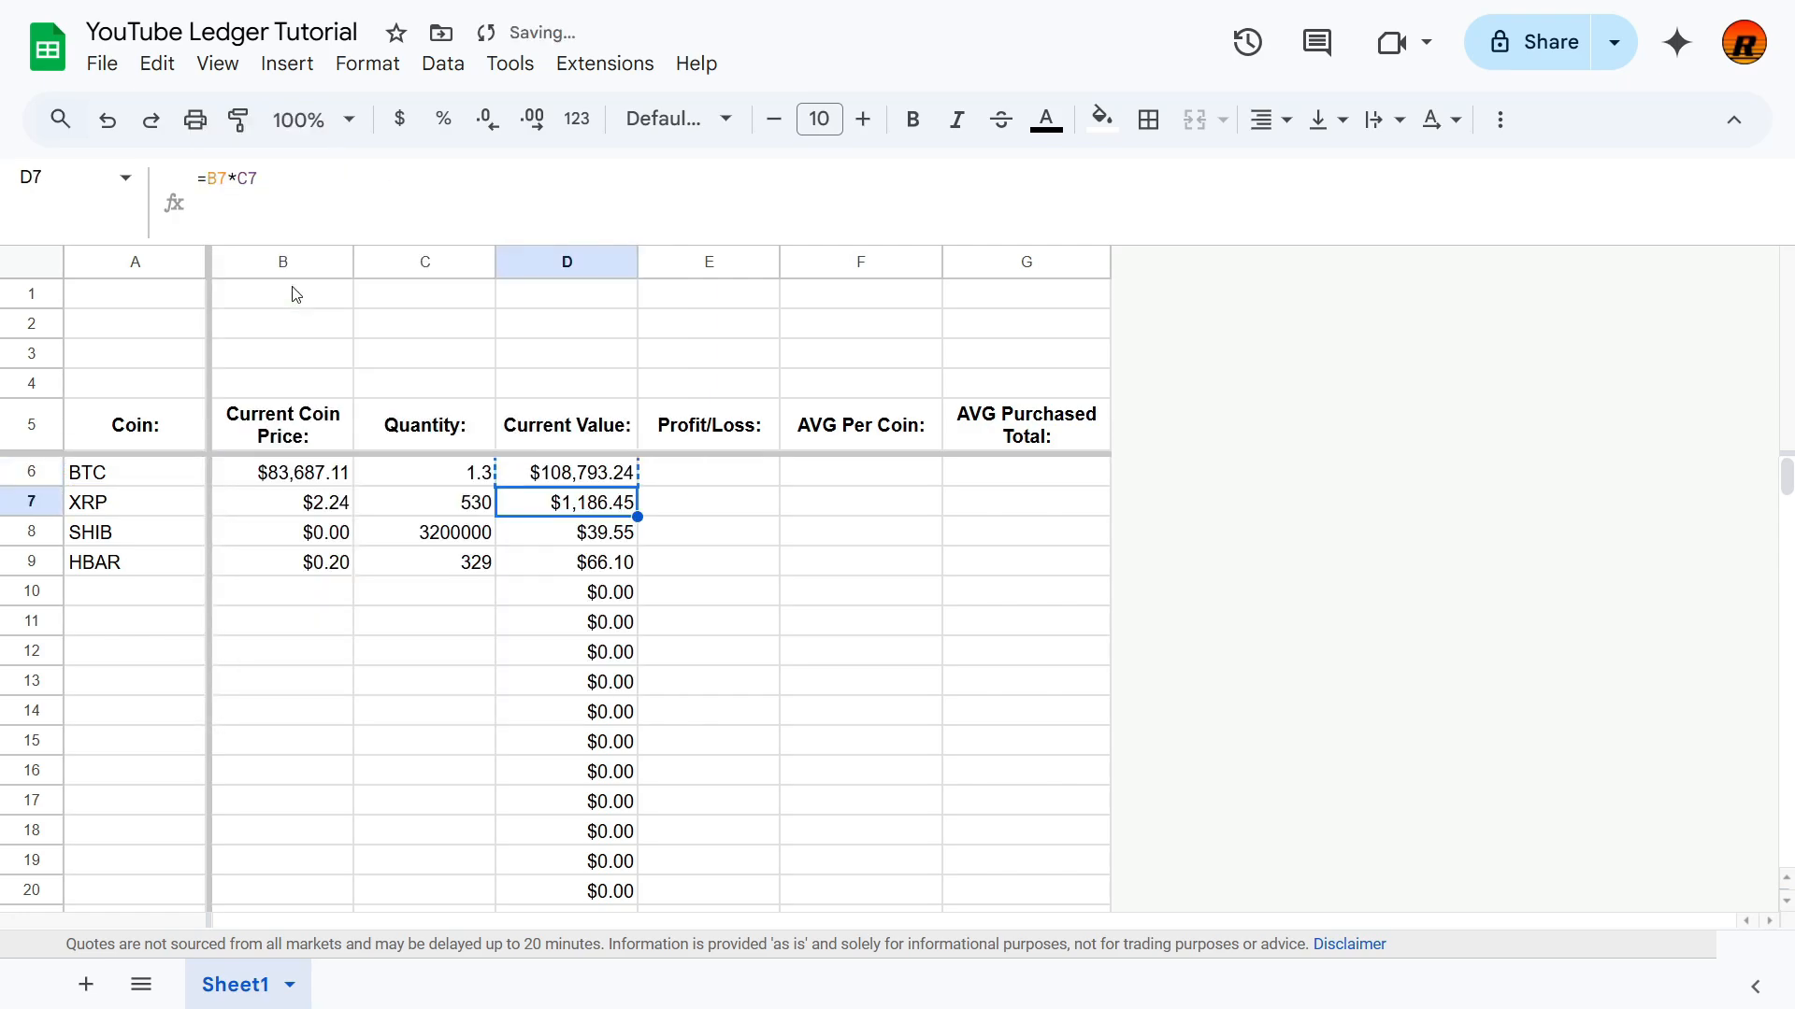
key("ctrl+shift+Down")
key("ctrl+v")
key("Up")
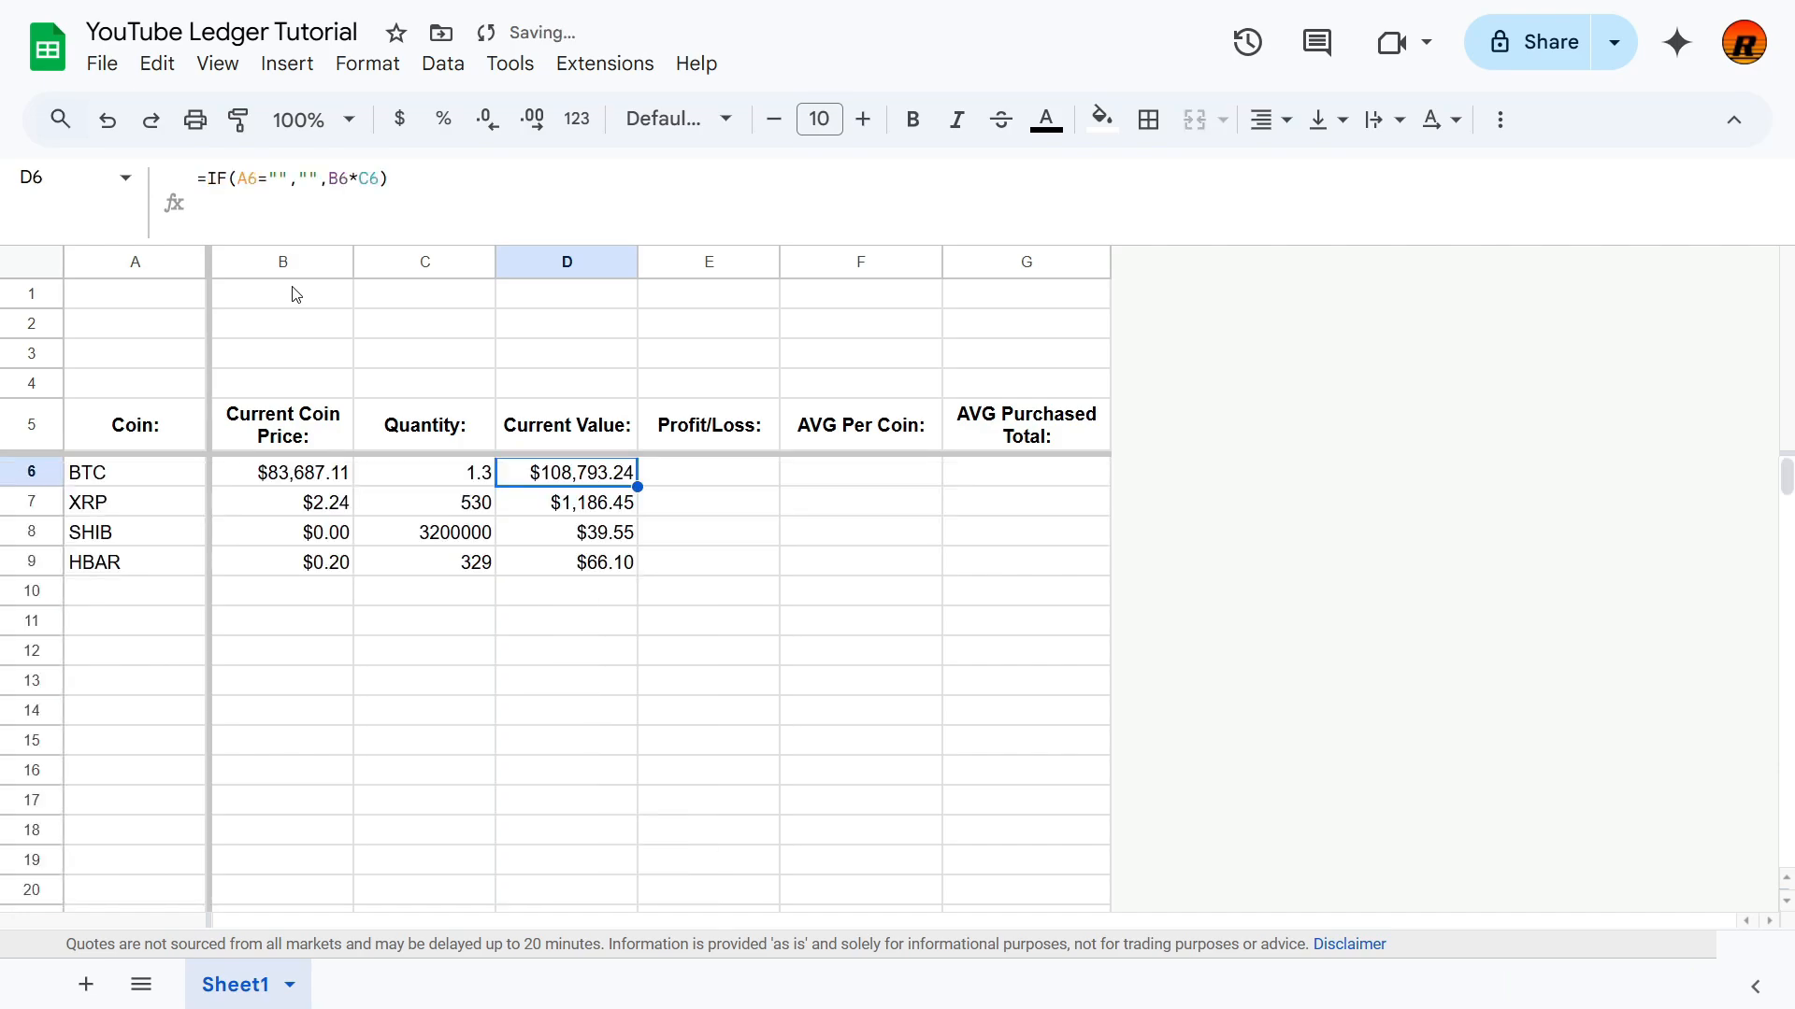
key("Up")
key("Down")
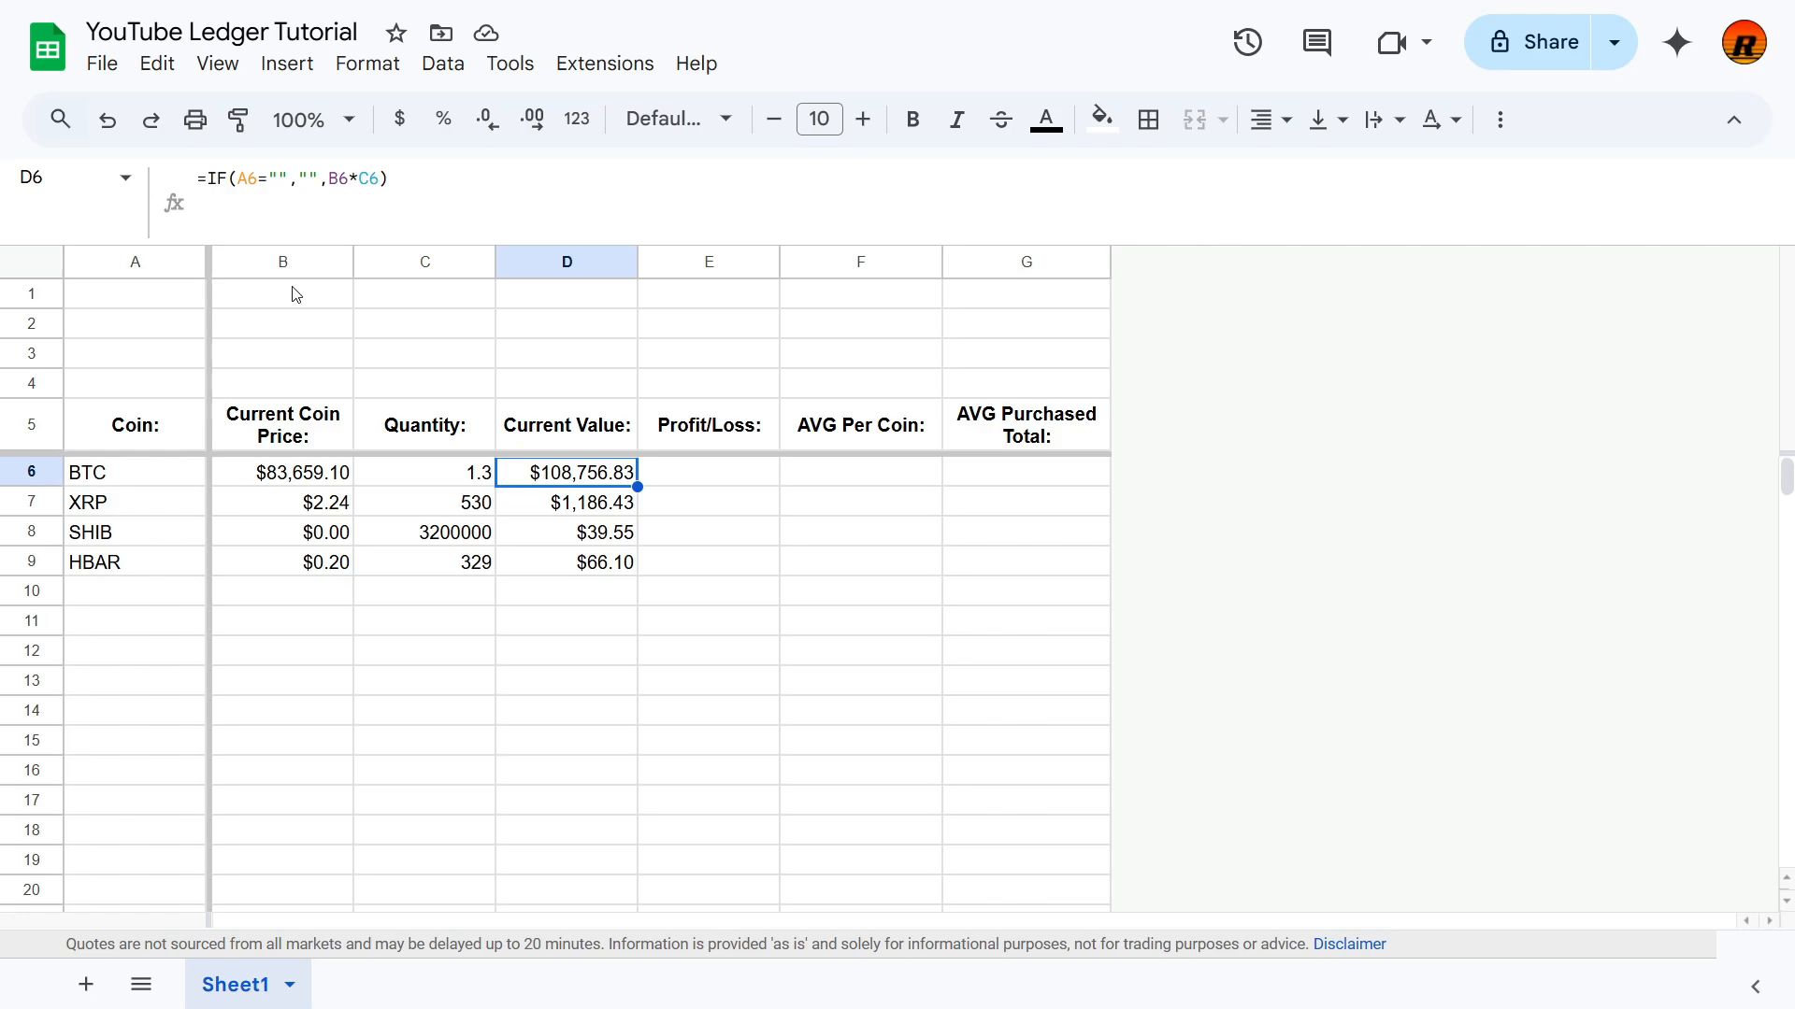
Step: Enter ETH as a coin in A12 to test the price and current value formulas
key("Down")
key("Down")
key("Down")
key("Down")
key("Left")
key("Left")
key("Left")
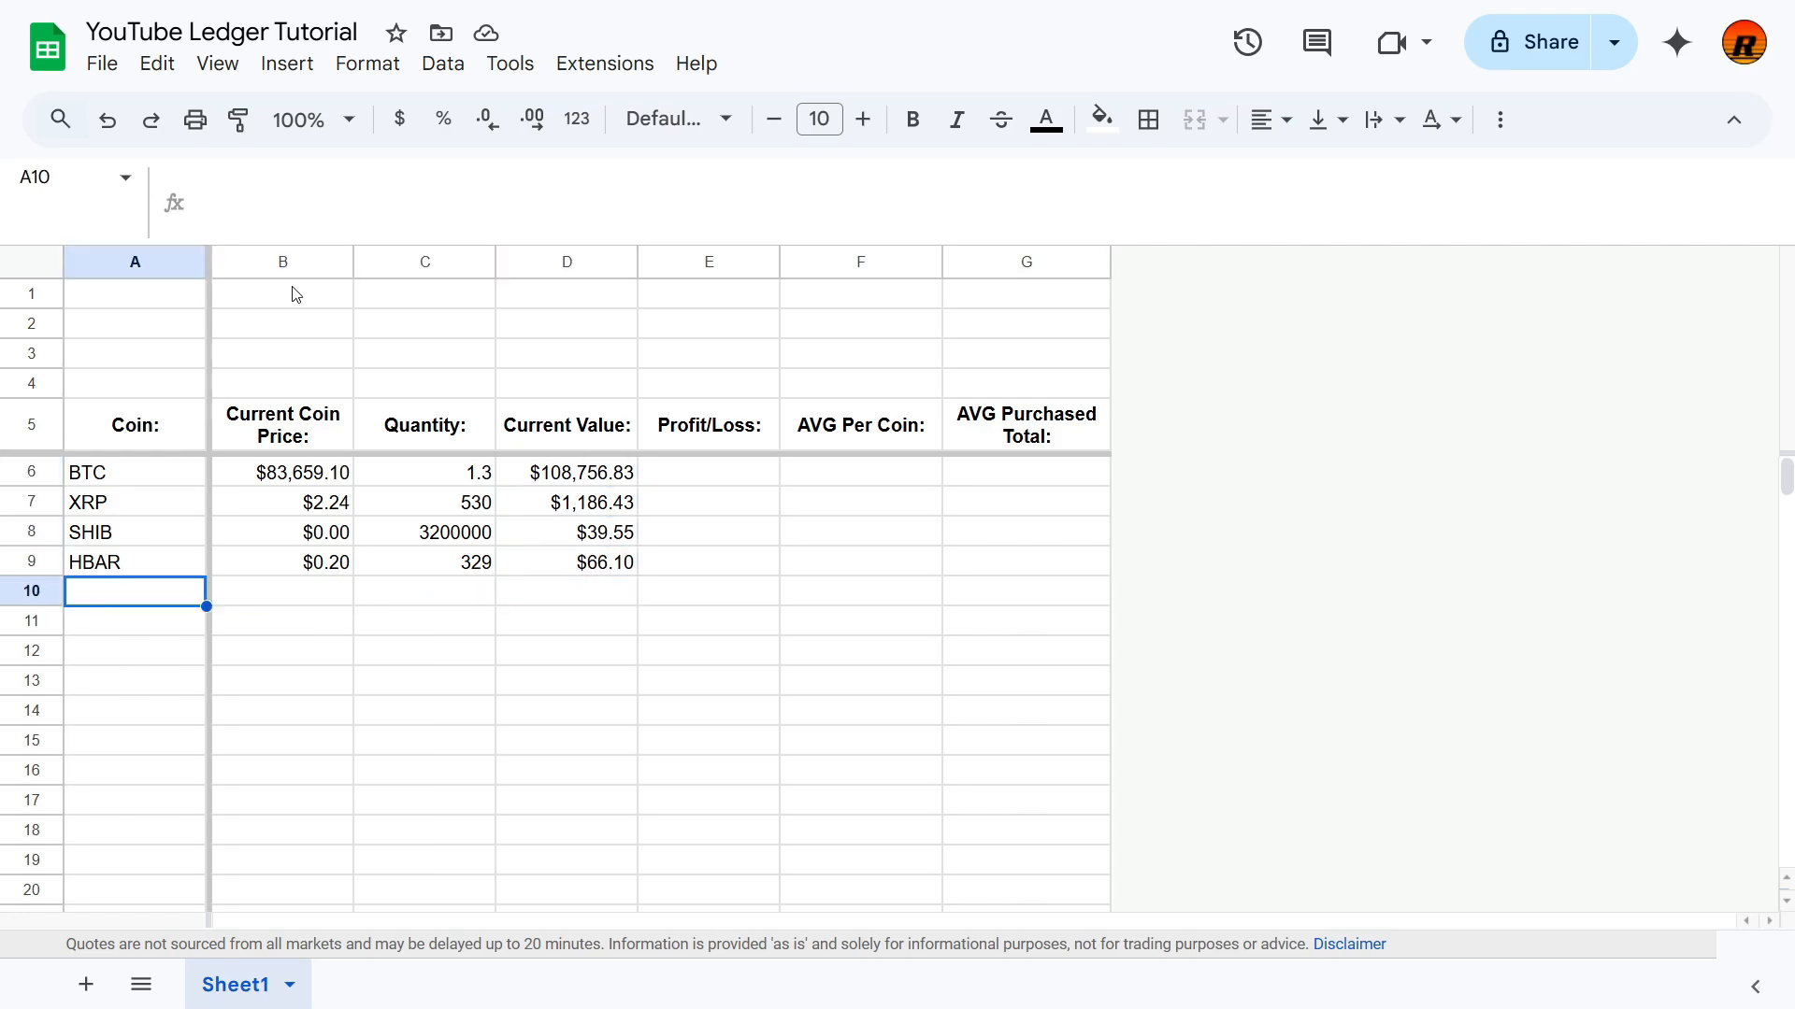
key("Down")
key("Down")
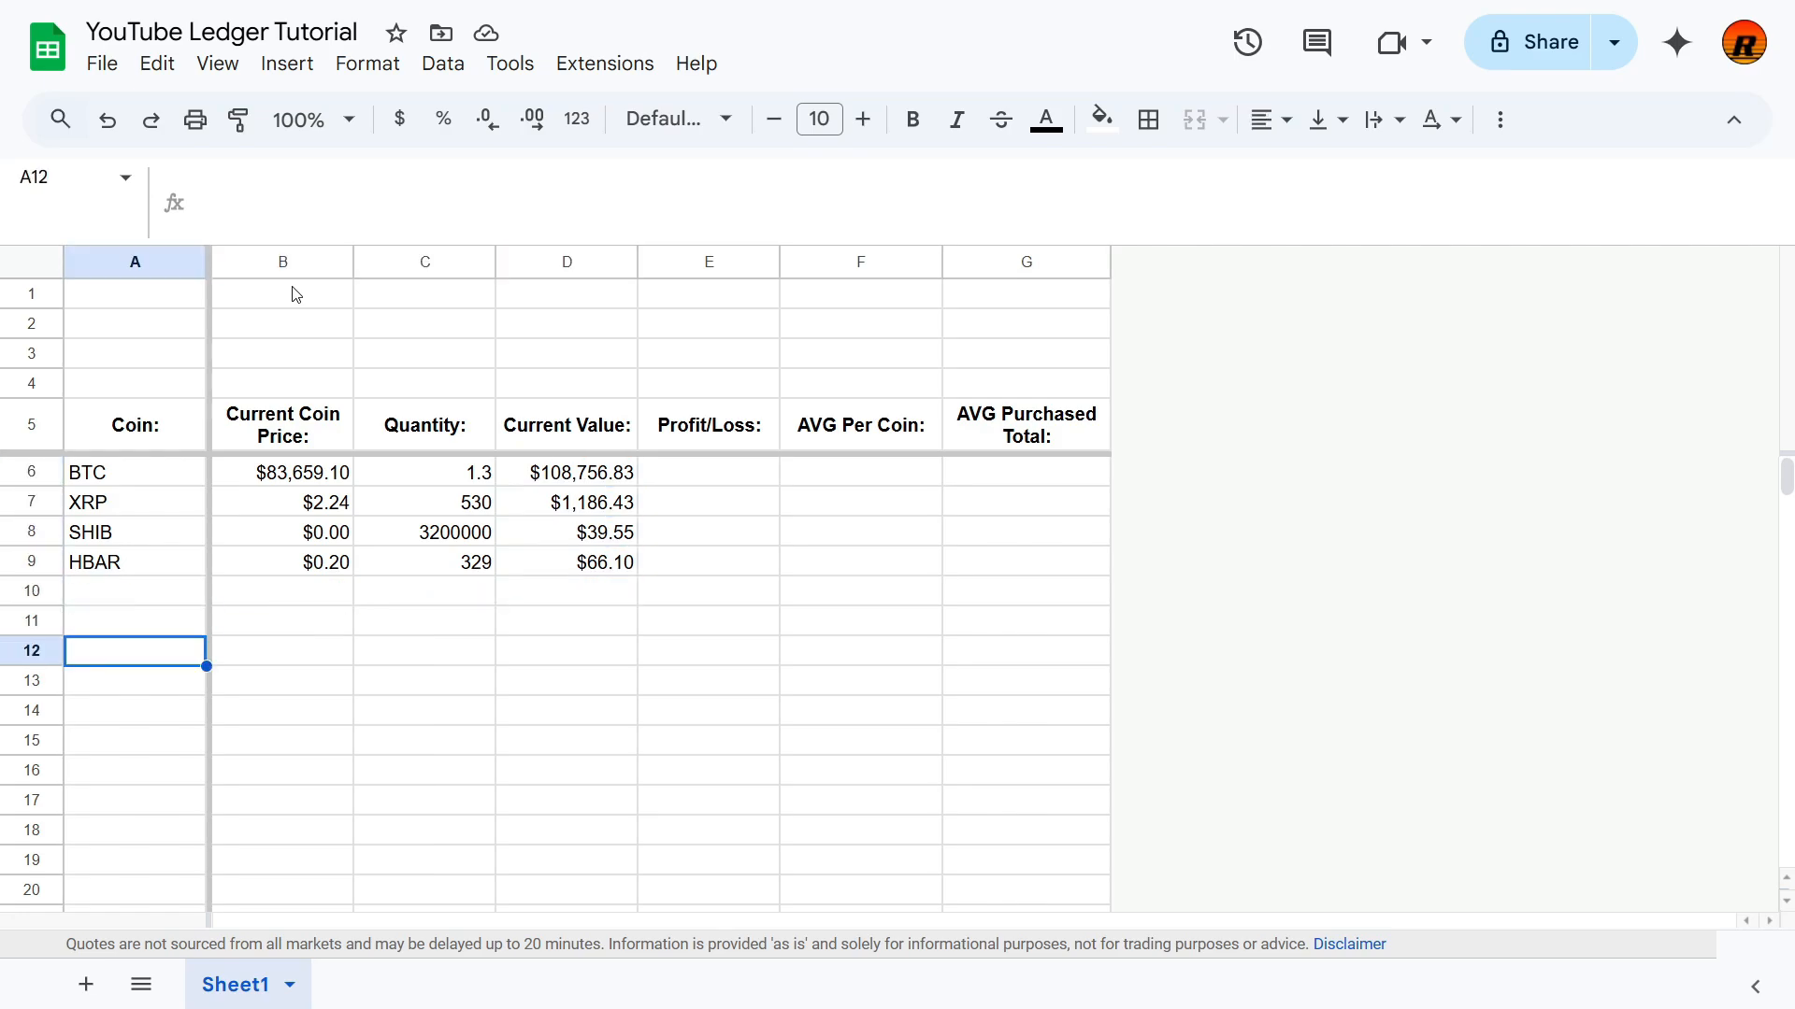
type("ETH")
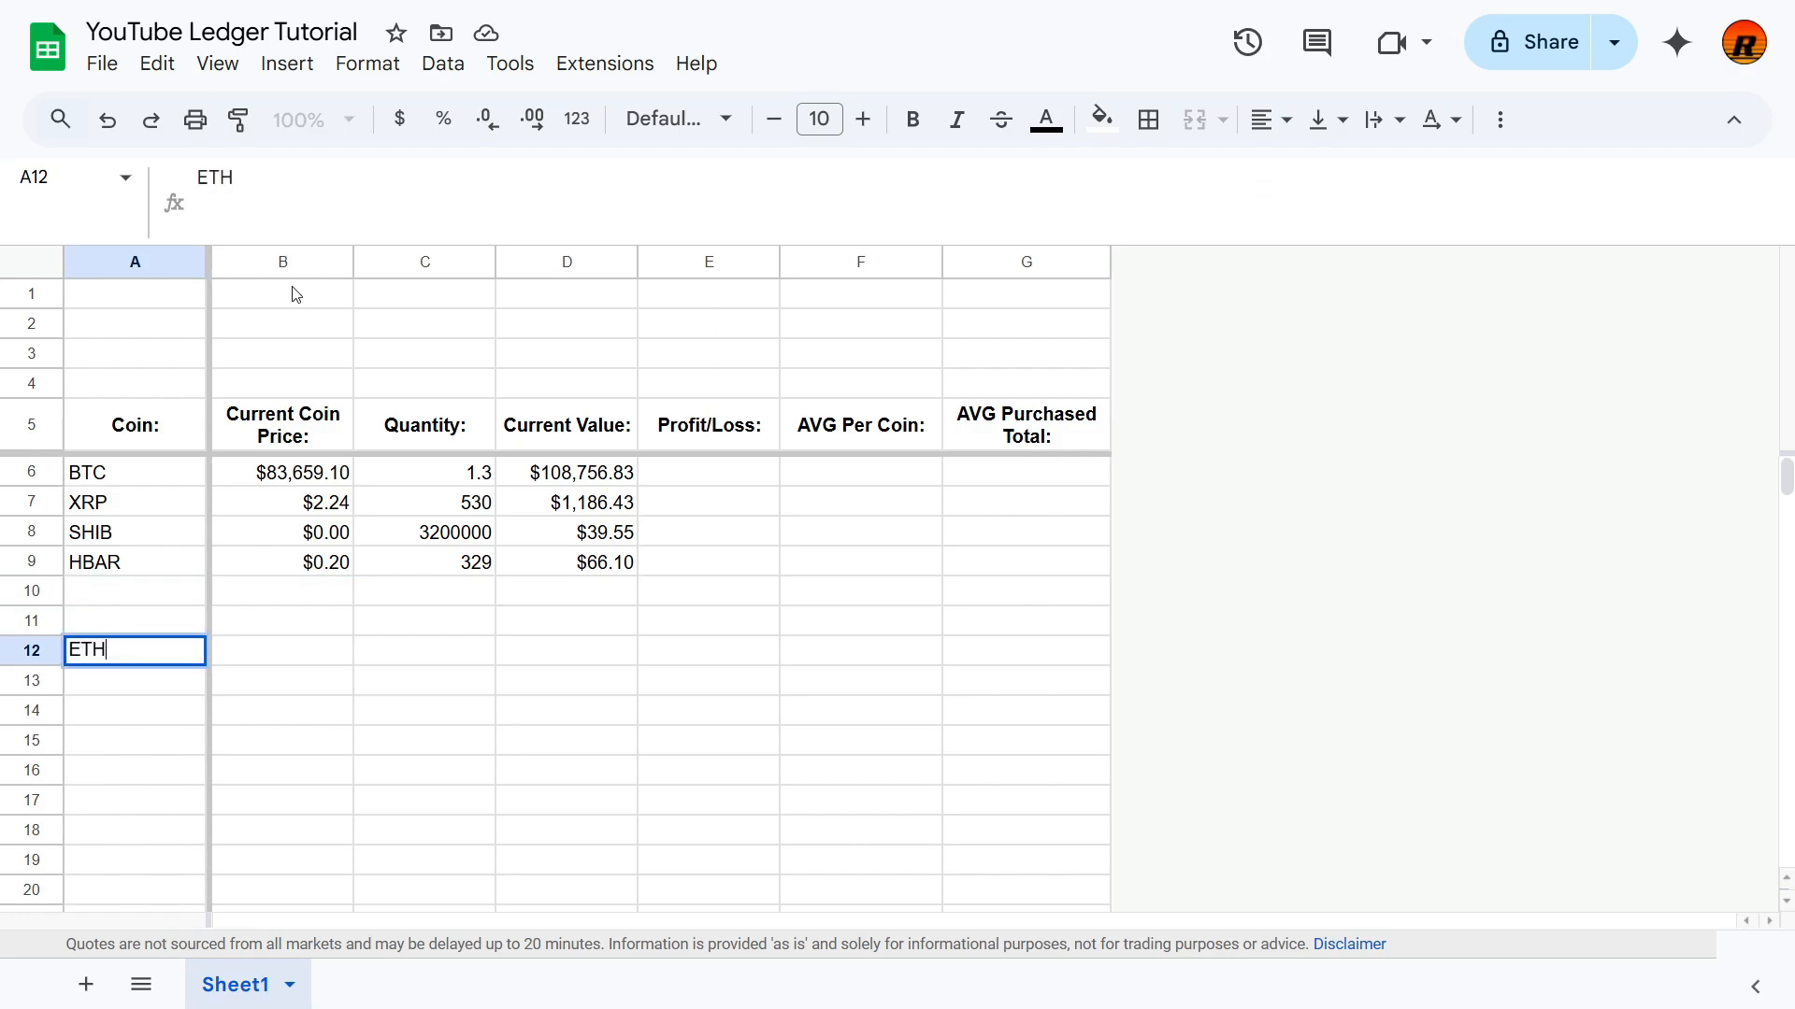
key("Return")
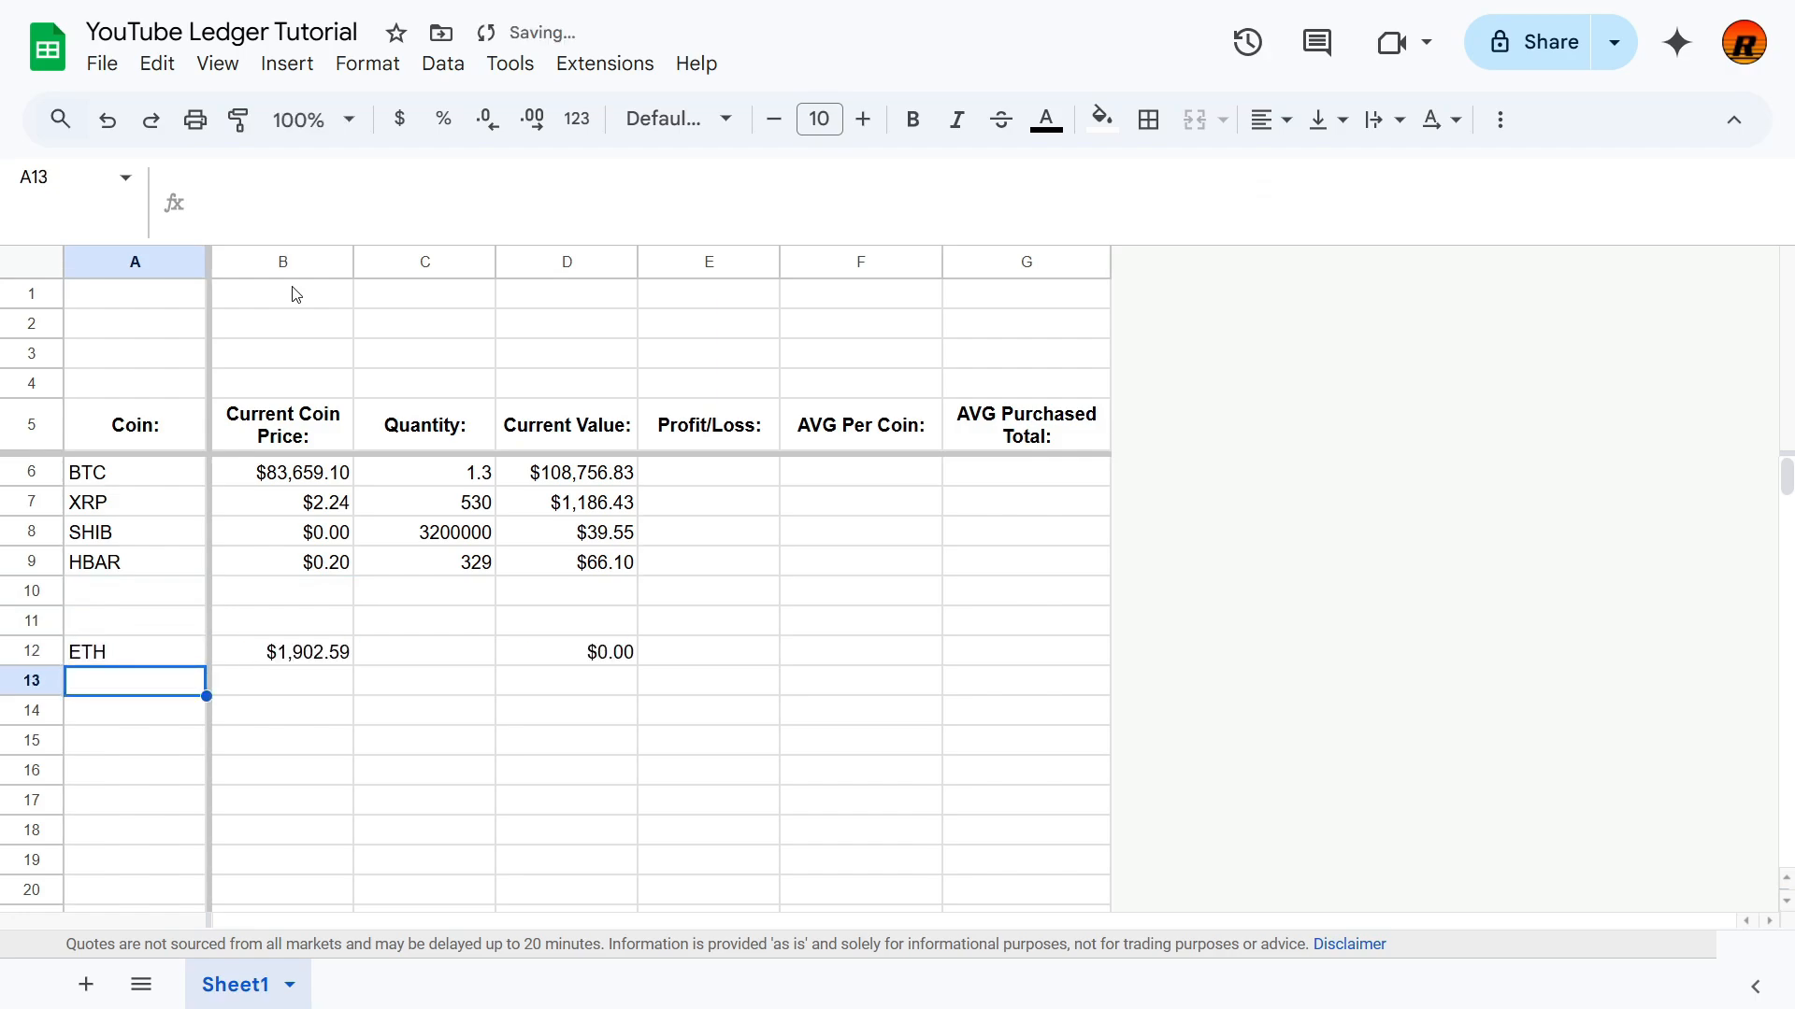
Step: Enter a test quantity of 345 for ETH in C12 to check the current value formula
key("Up")
key("Right")
key("Right")
key("Right")
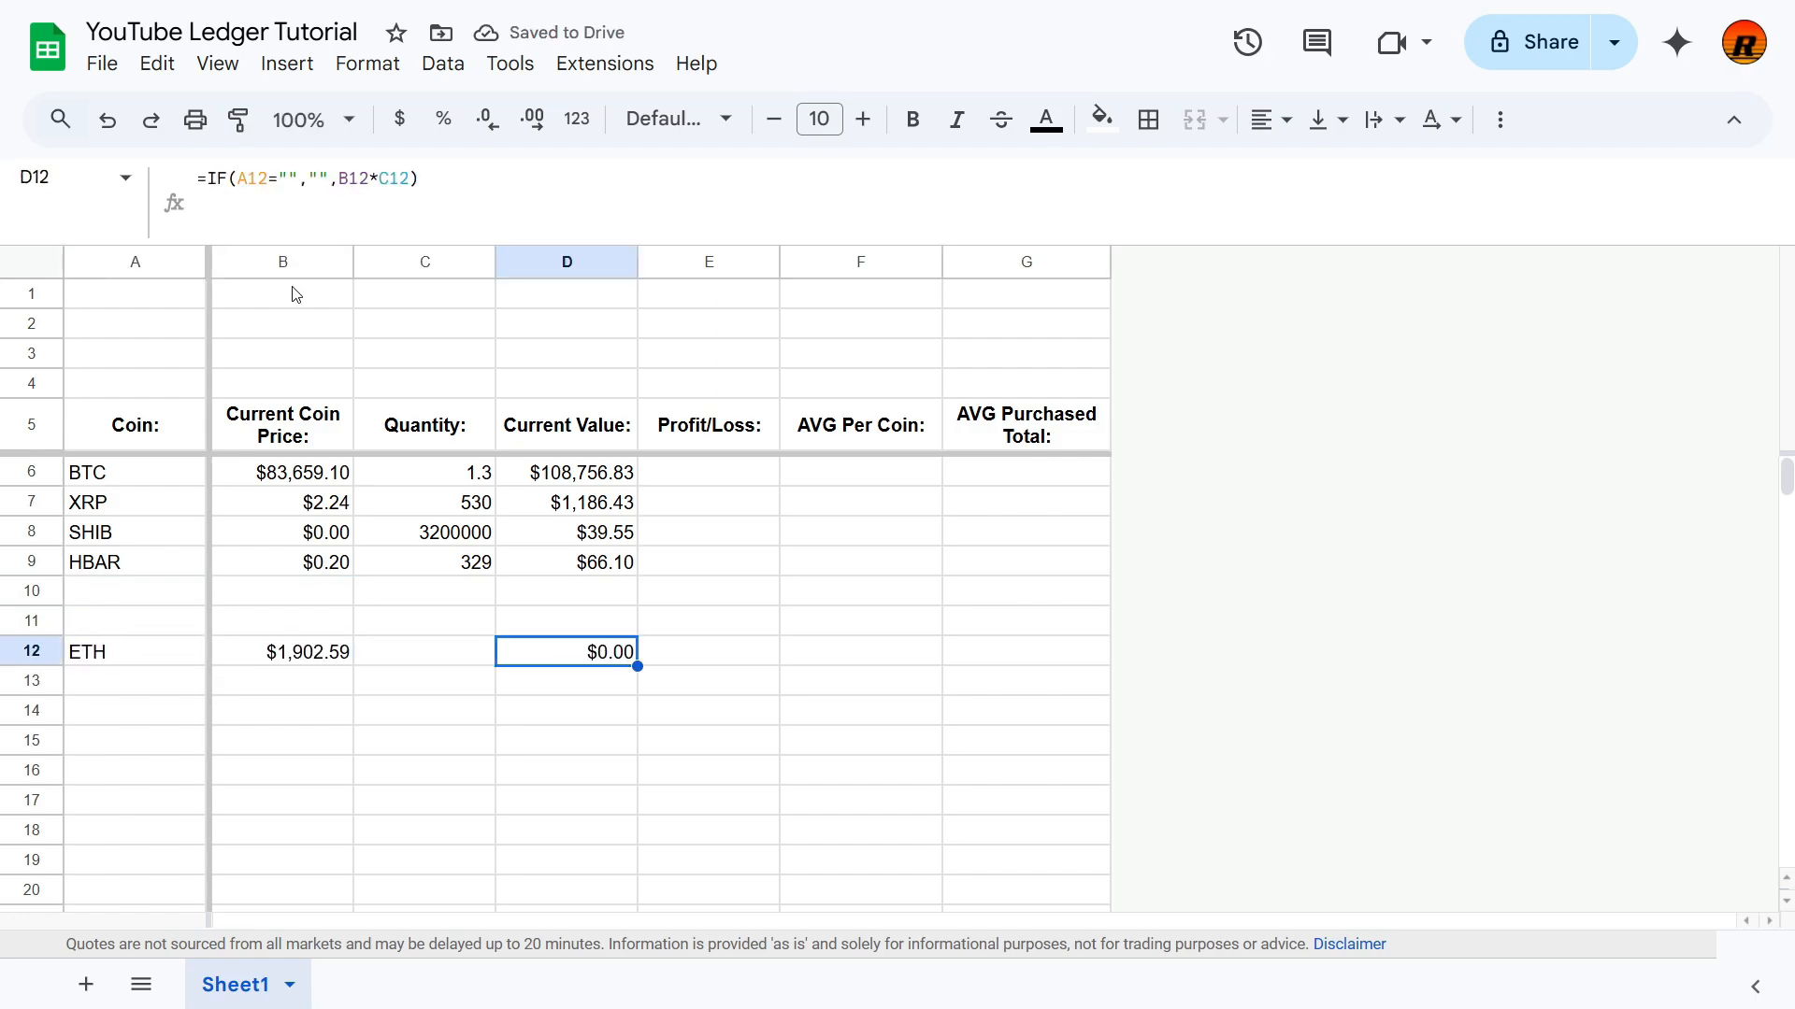
key("Left")
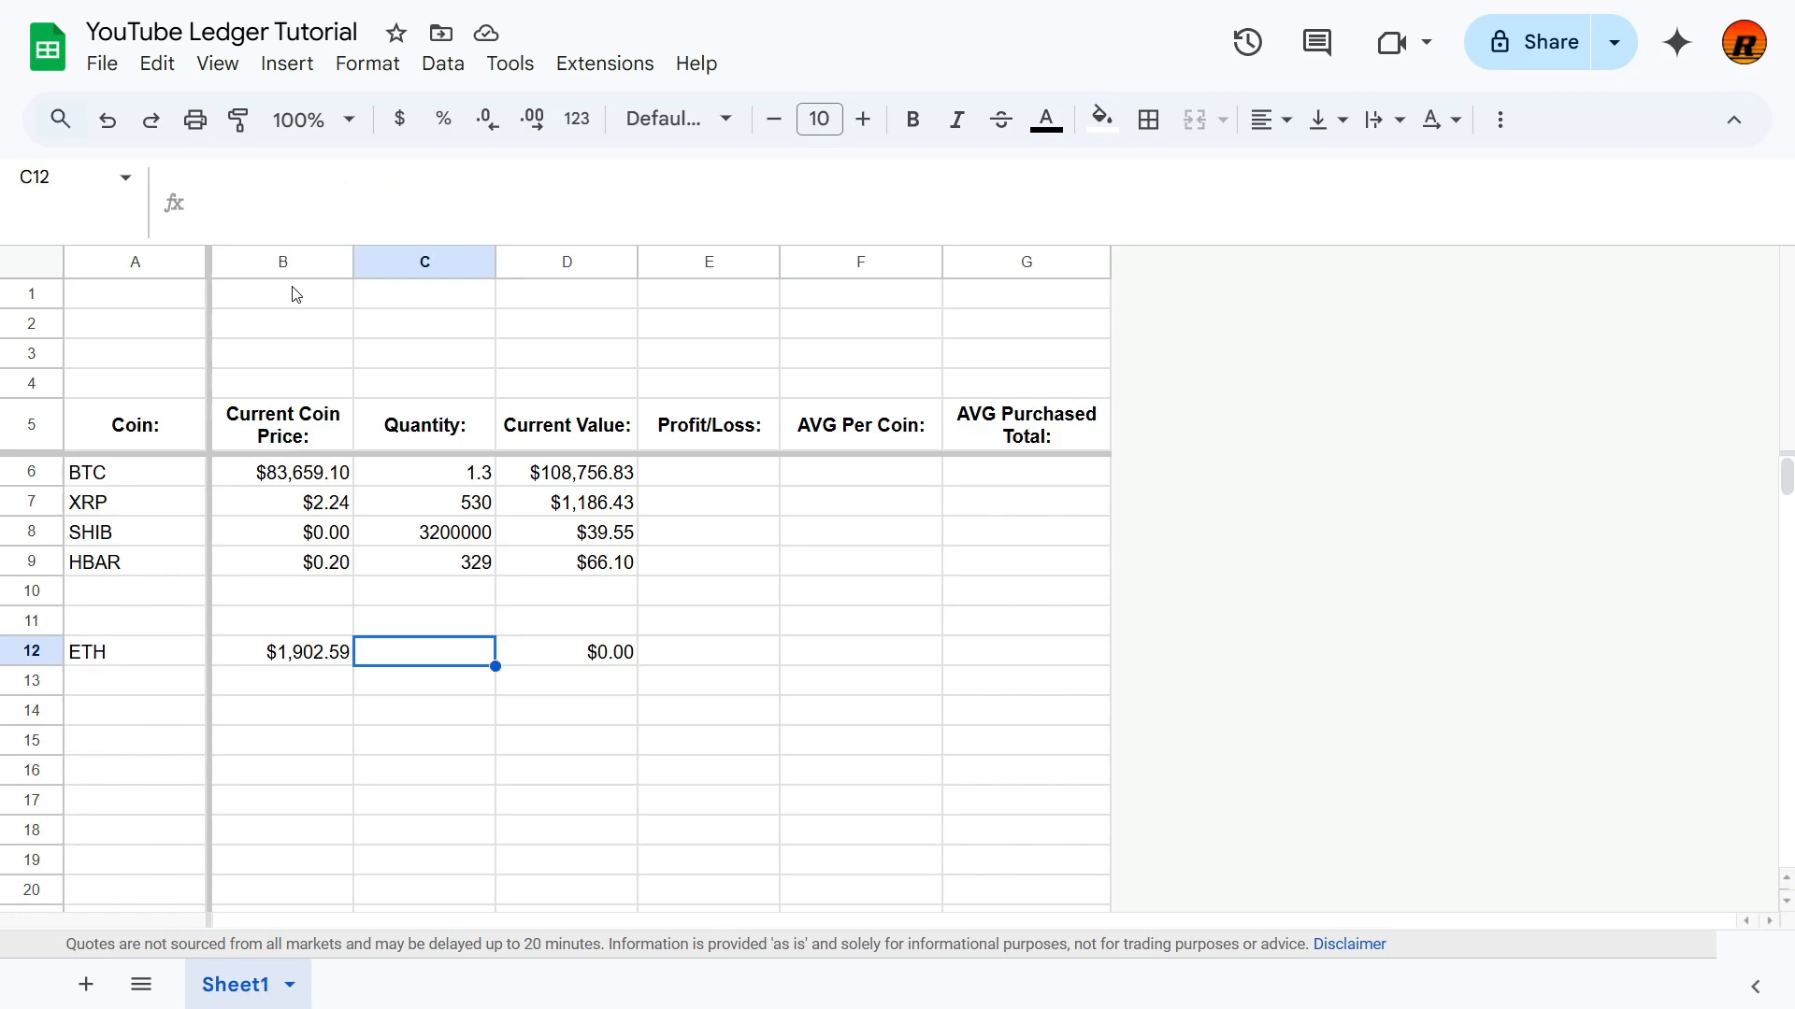
type("345")
key("Return")
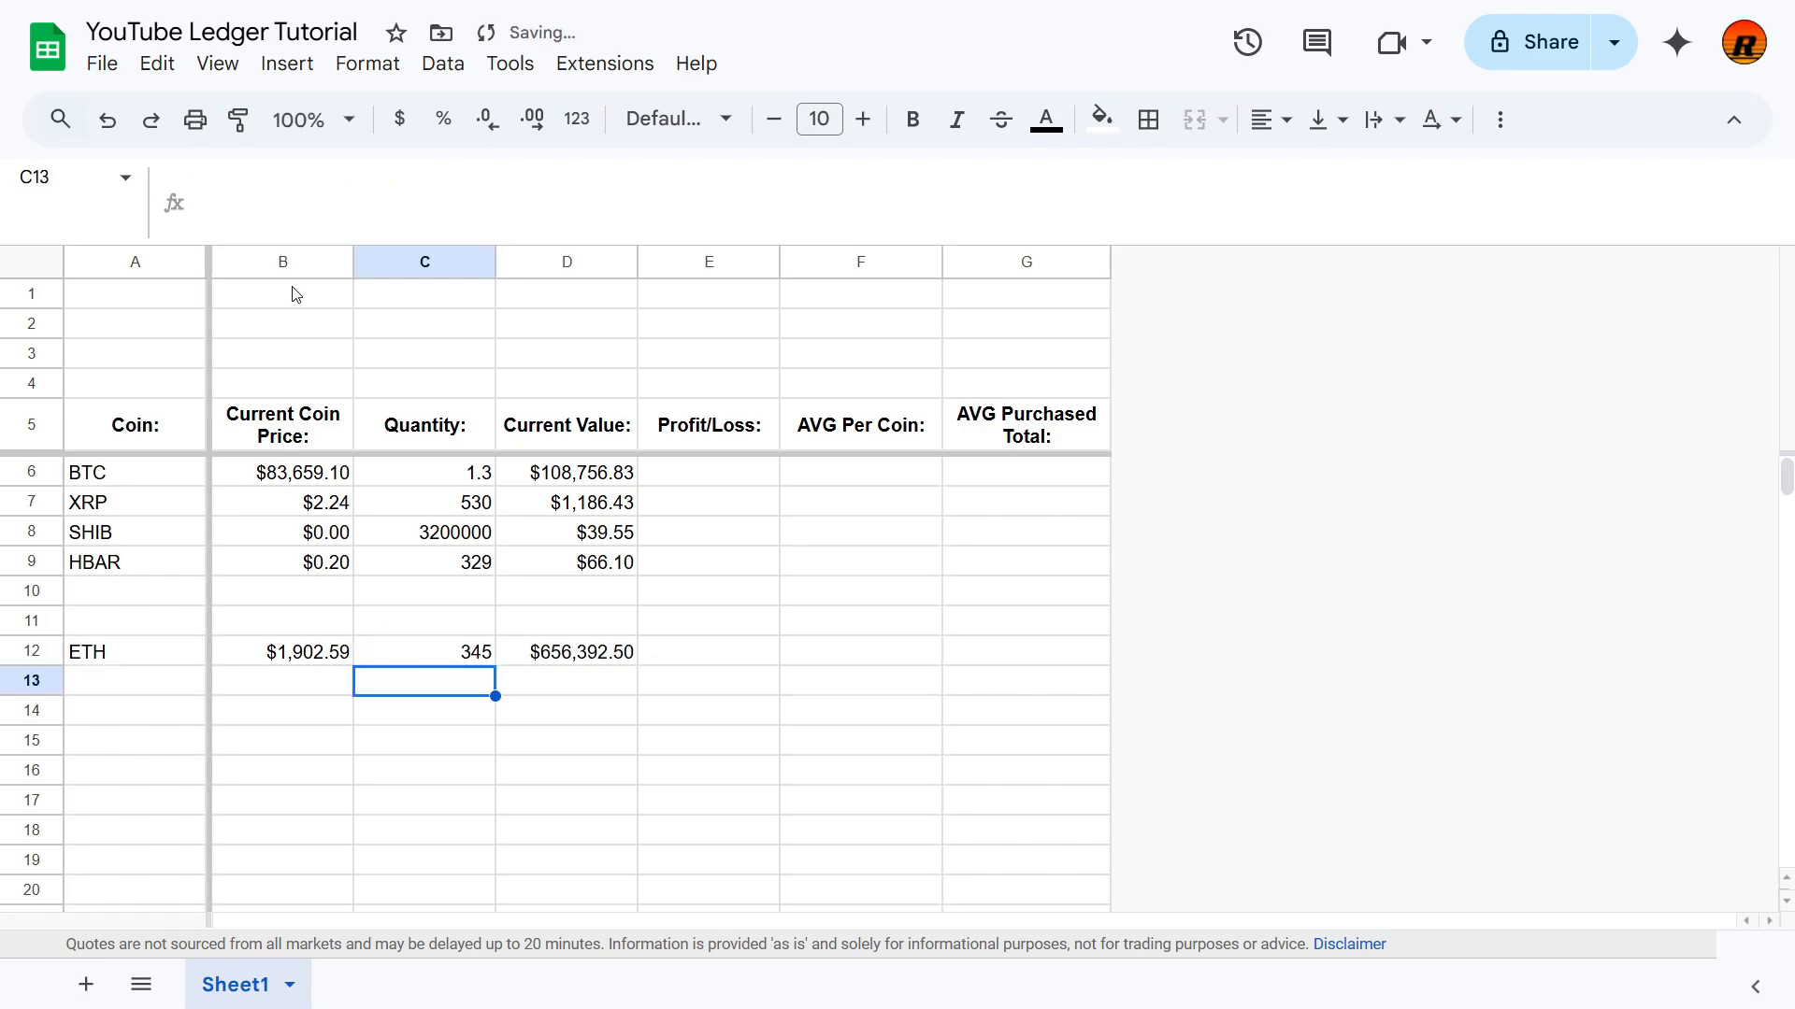
Step: Clear the test ETH entry by deleting the quantity in C12 and the coin in A12
key("Up")
key("Delete")
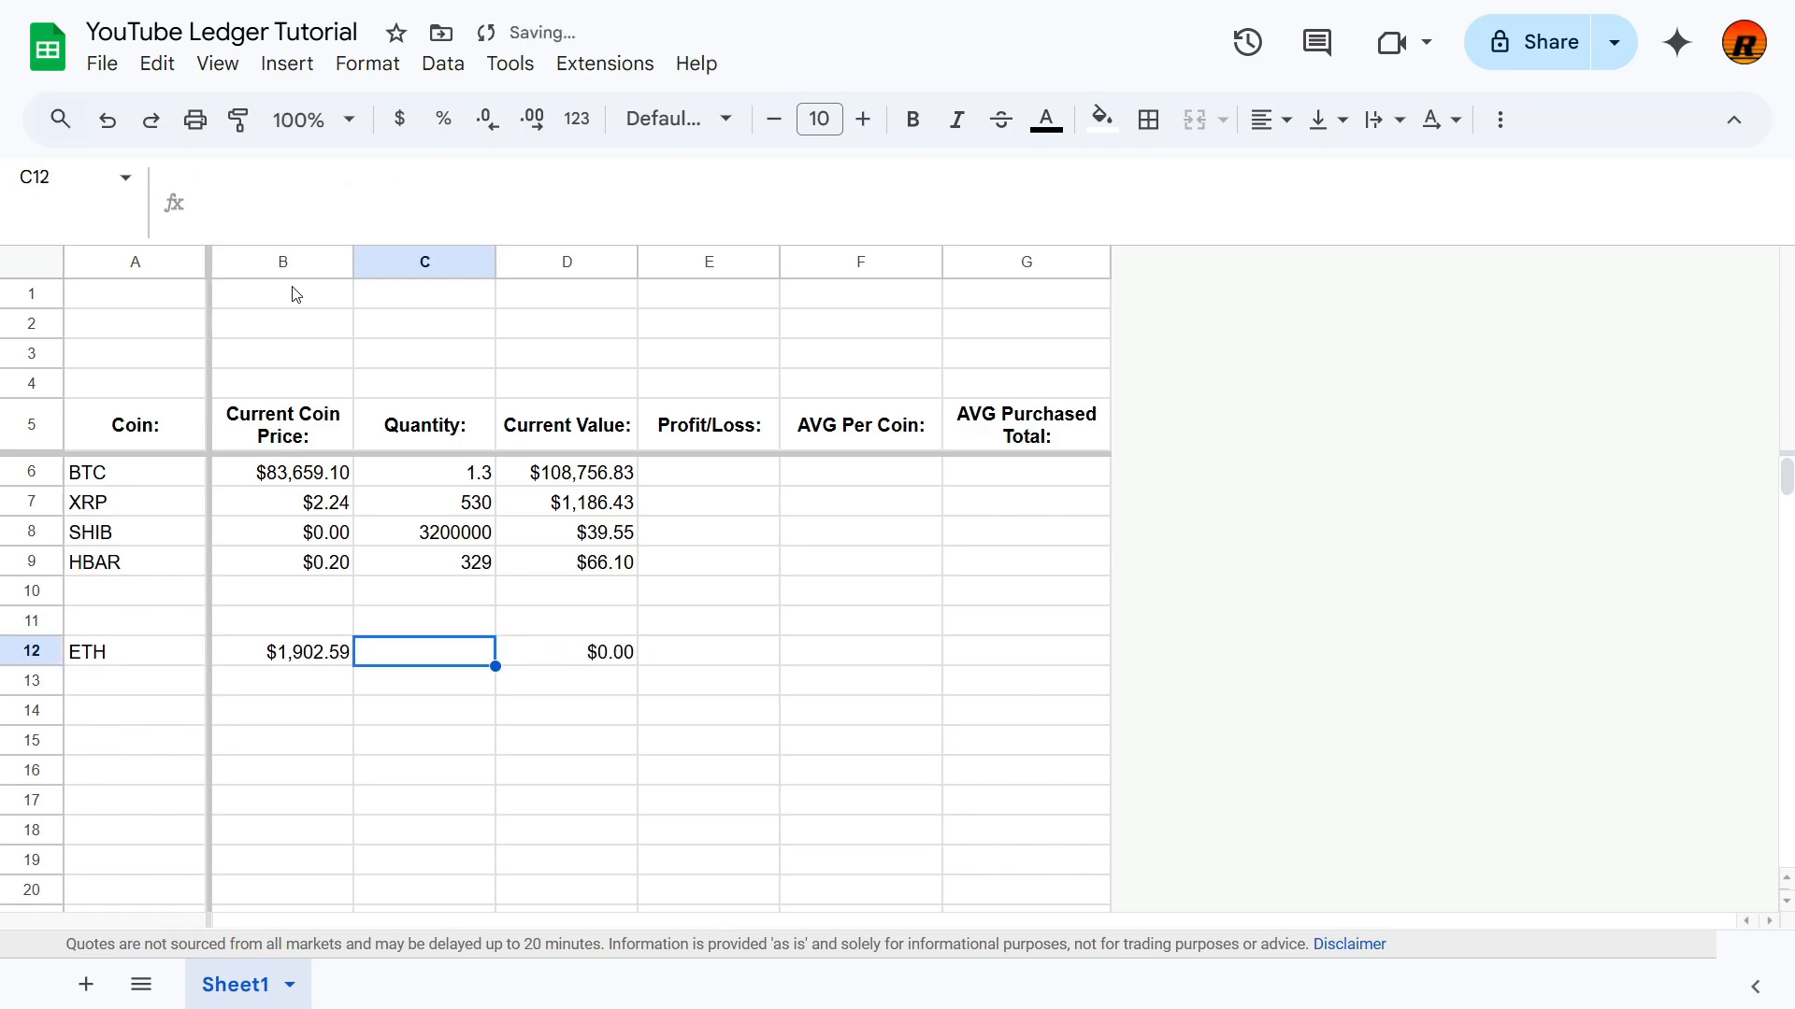
key("Left")
key("Left")
key("Delete")
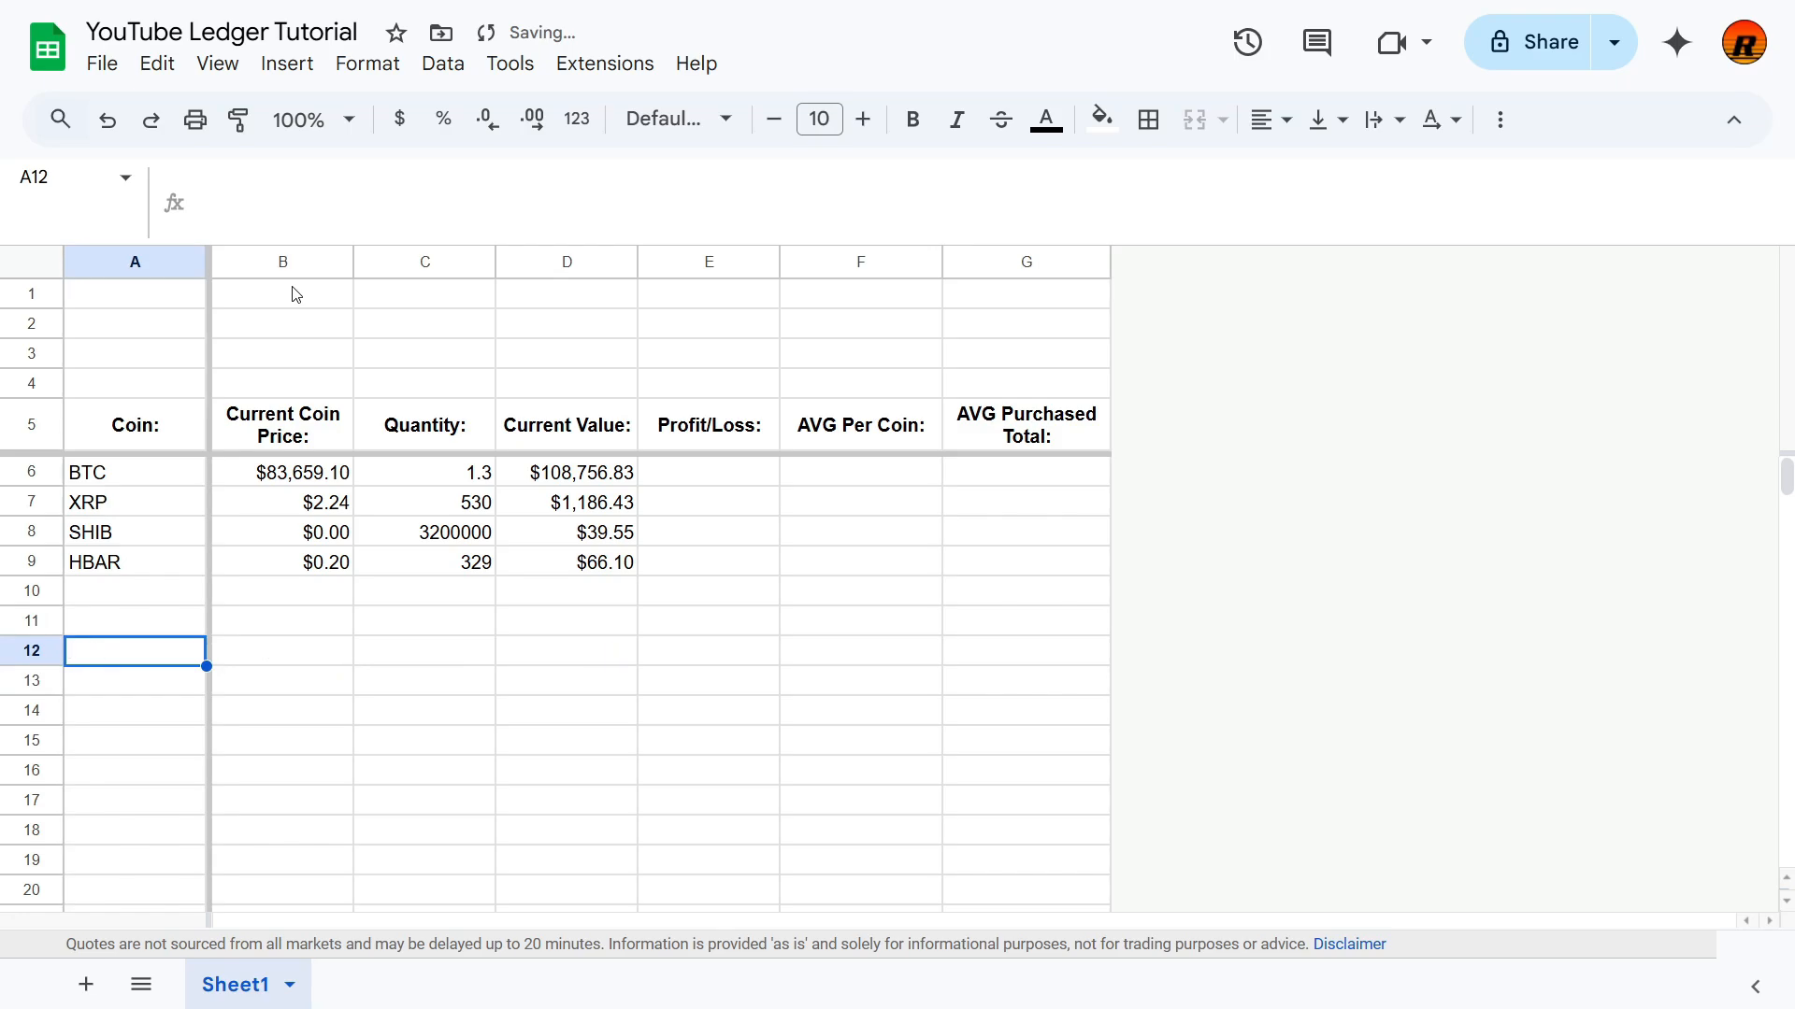
Step: Enter 70000 as BTC's average price per coin in F6
key("Right")
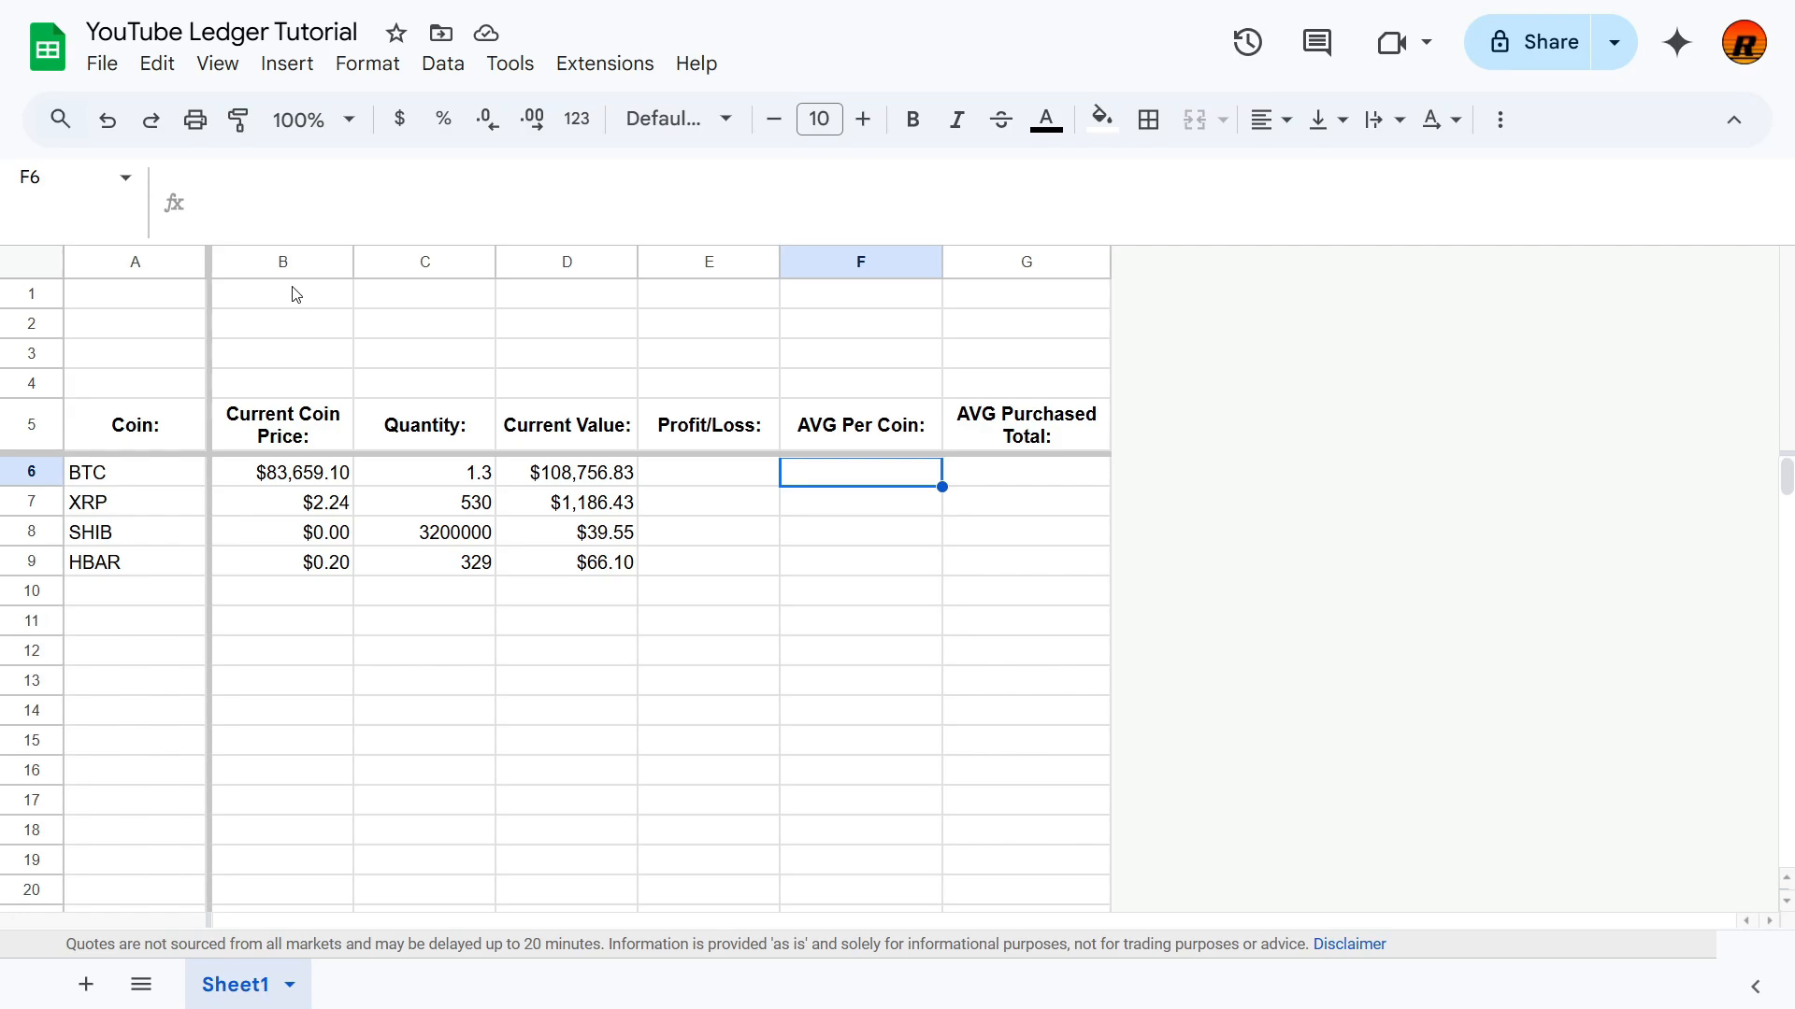
type("70")
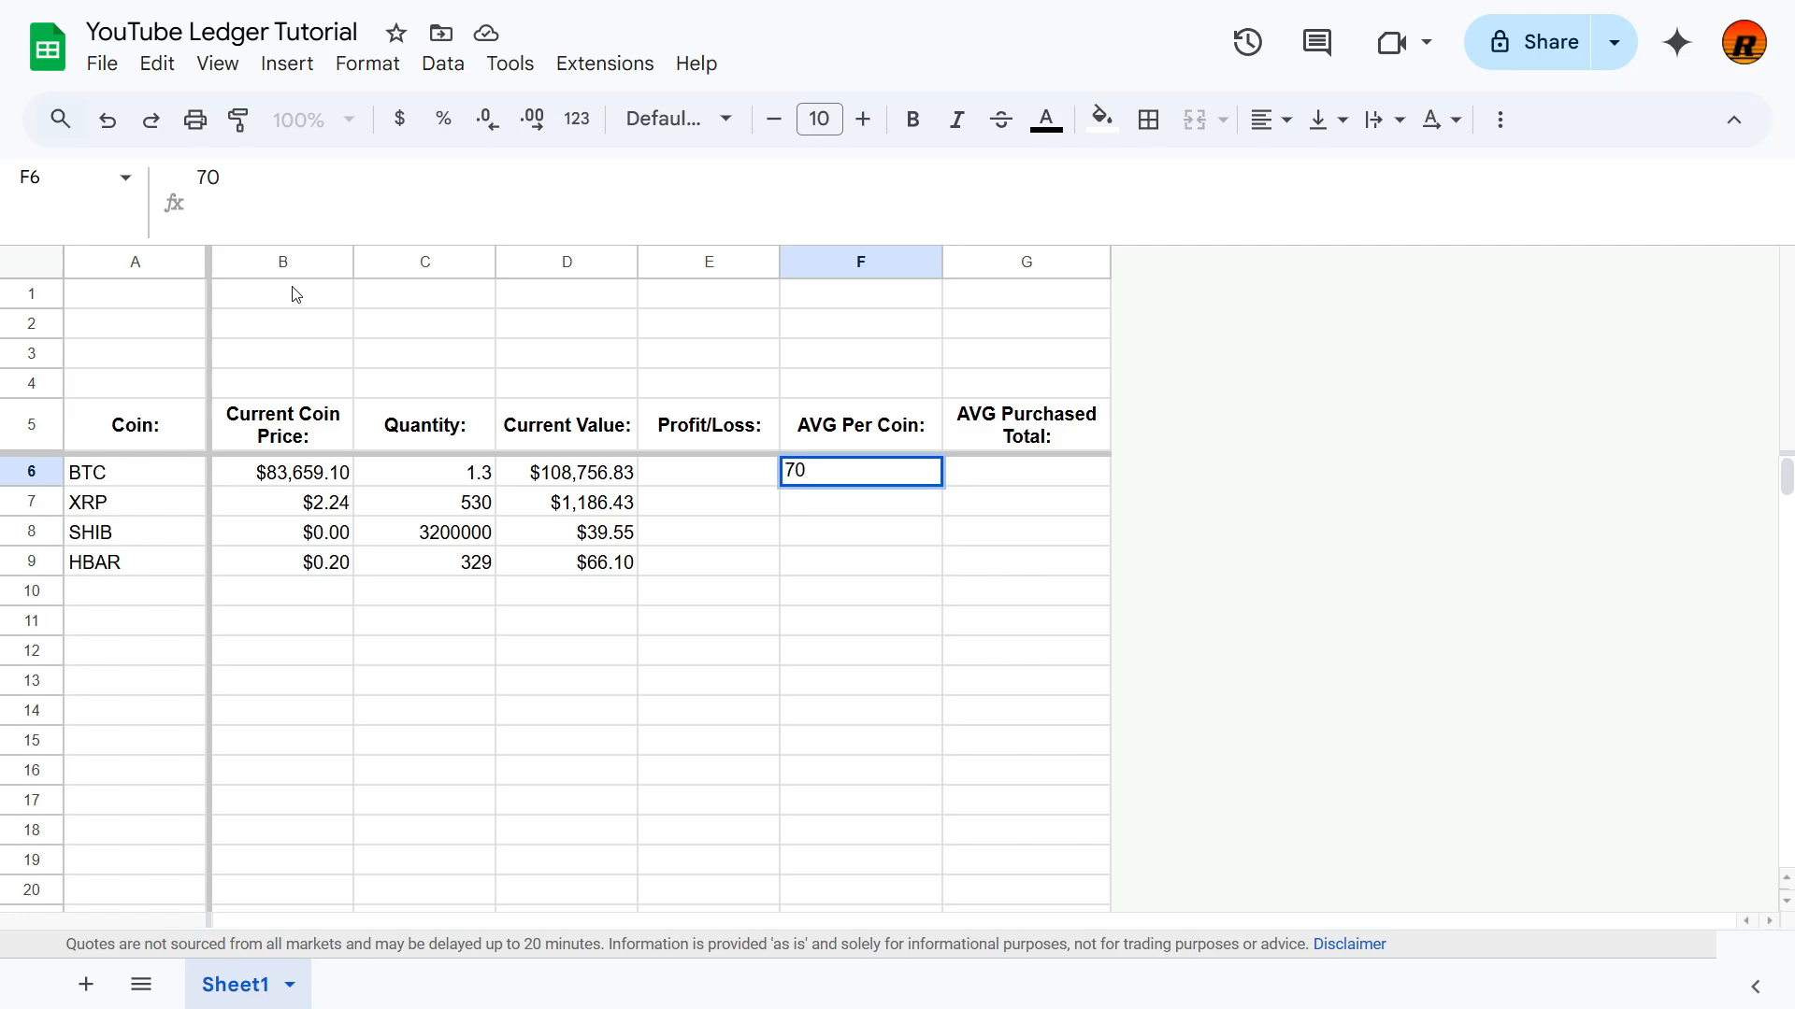
type("000")
key("Return")
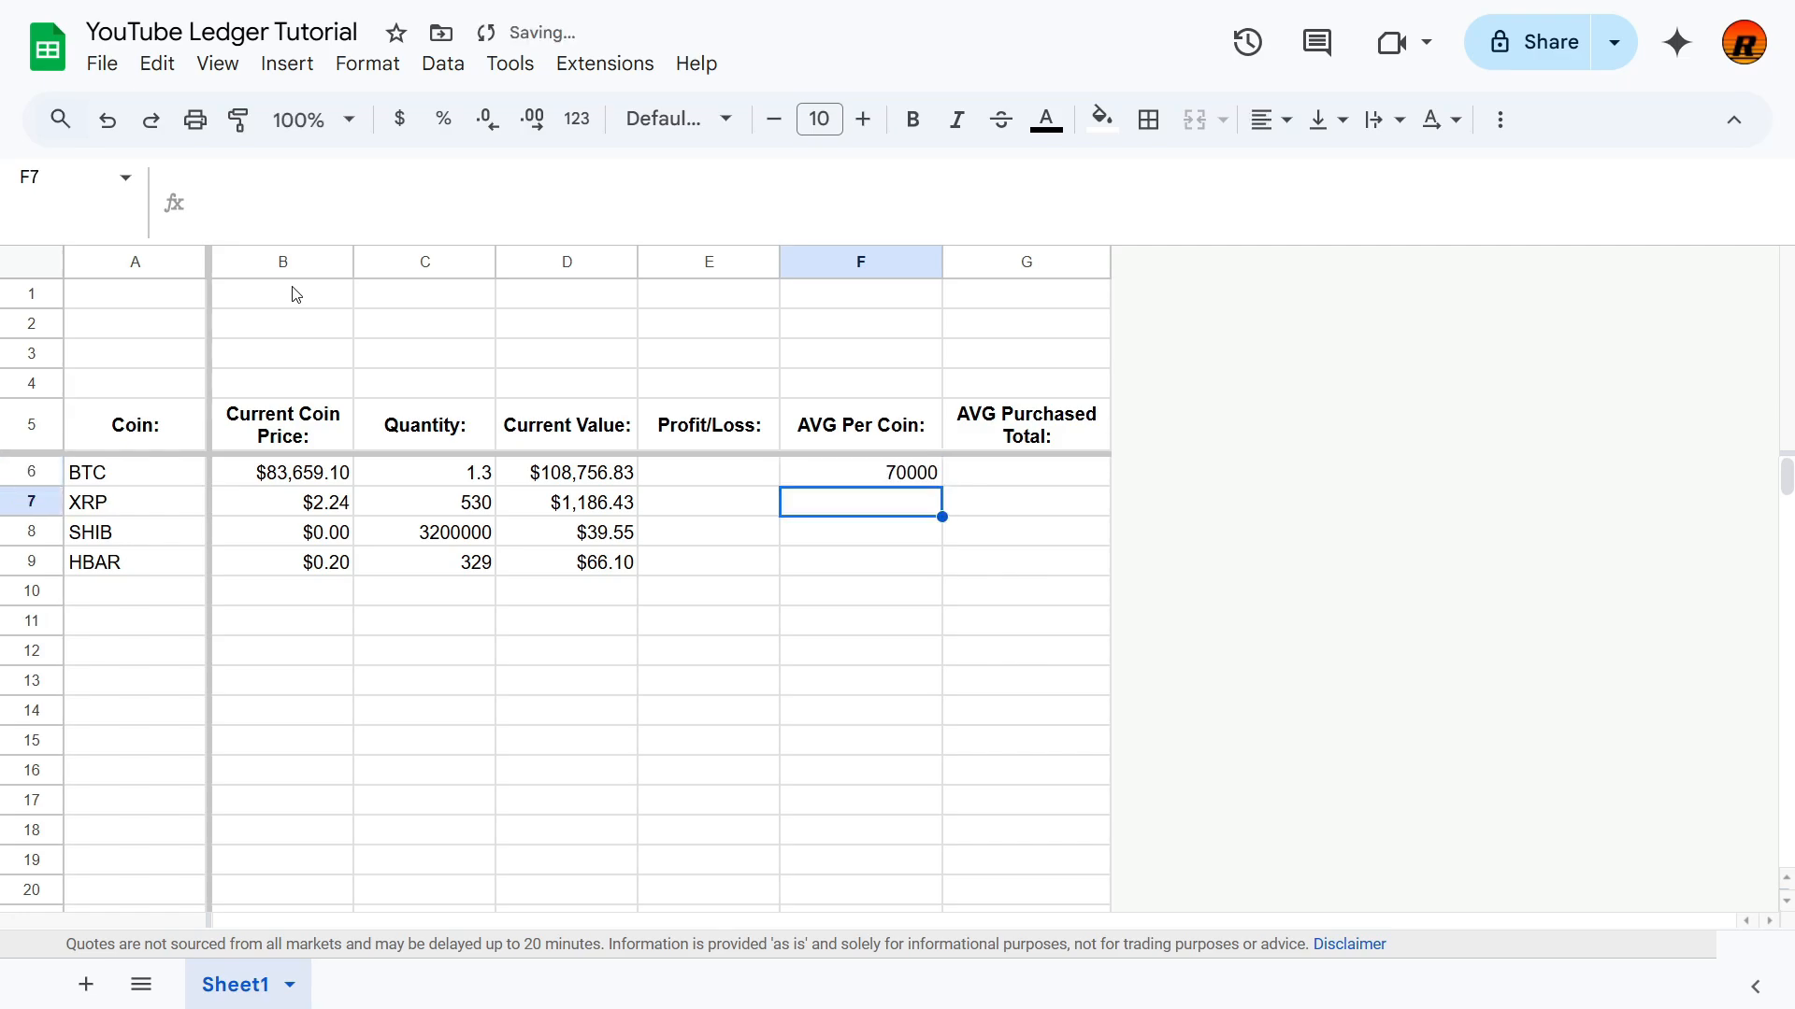
Step: Format the AVG Per Coin and AVG Purchased Total columns, F6 to G1000, as Currency
key("Up")
key("shift+Right")
key("ctrl+shift+Down")
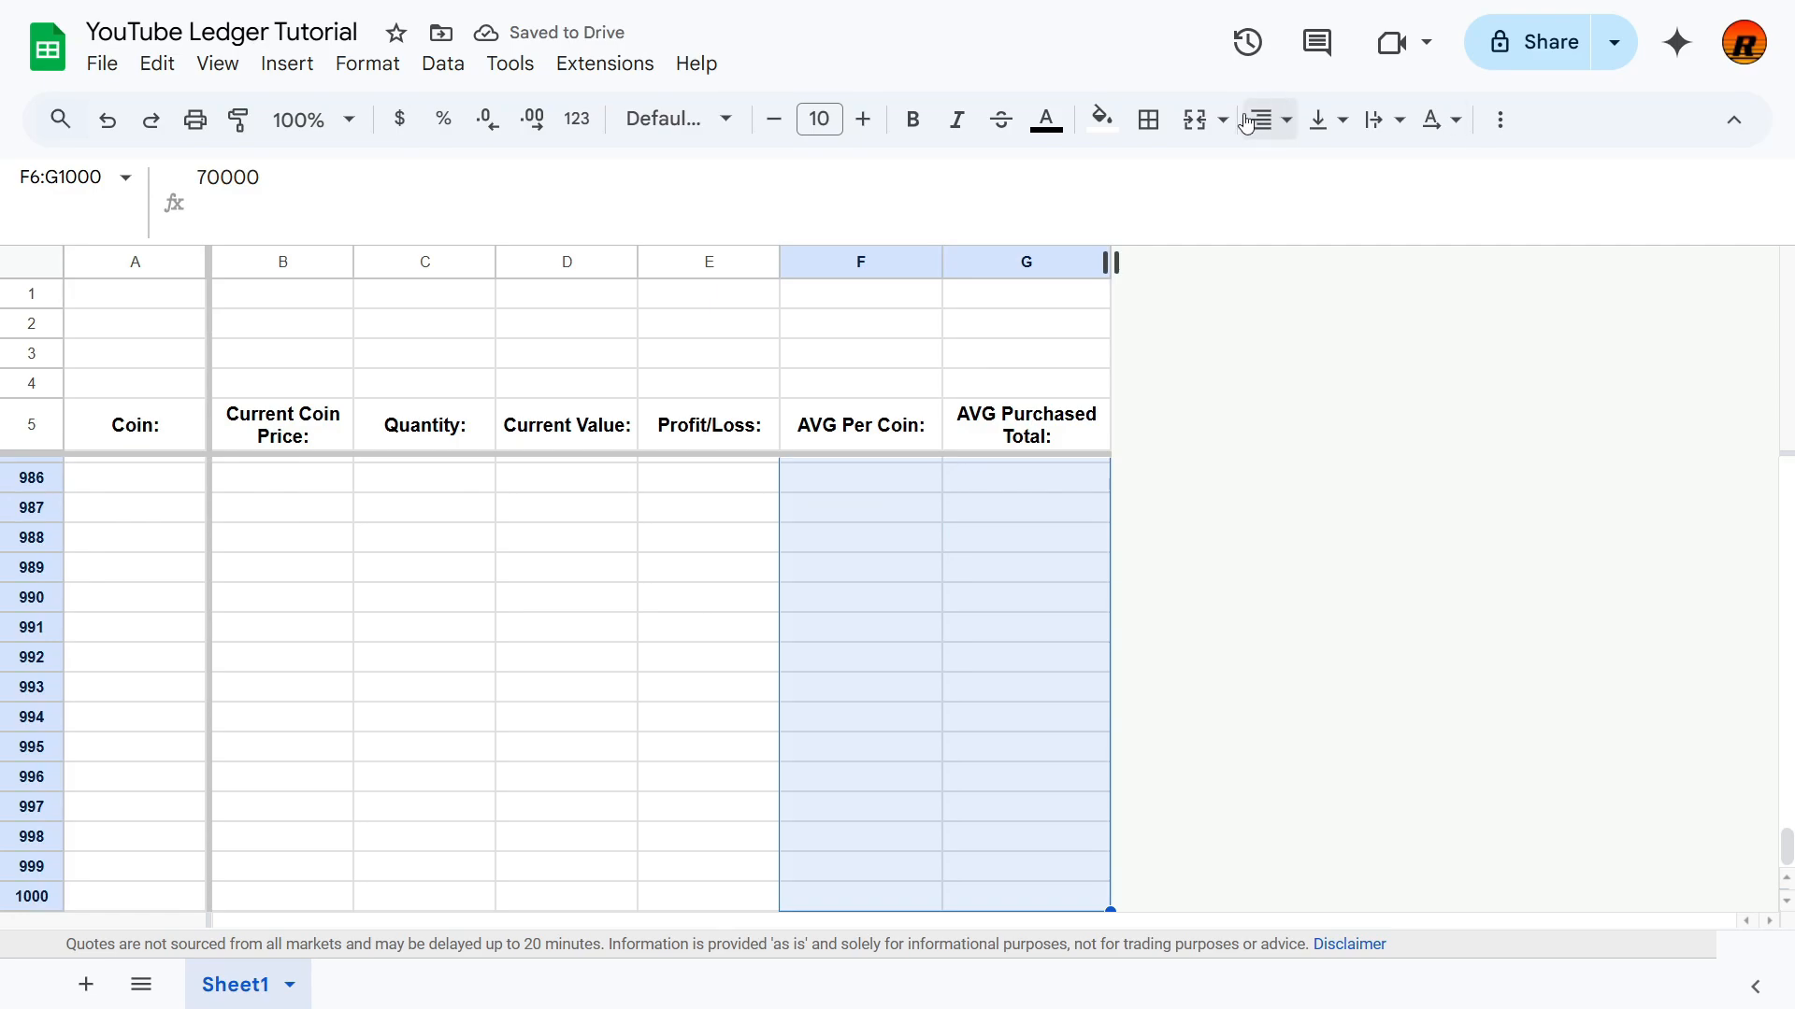
left_click(364, 63)
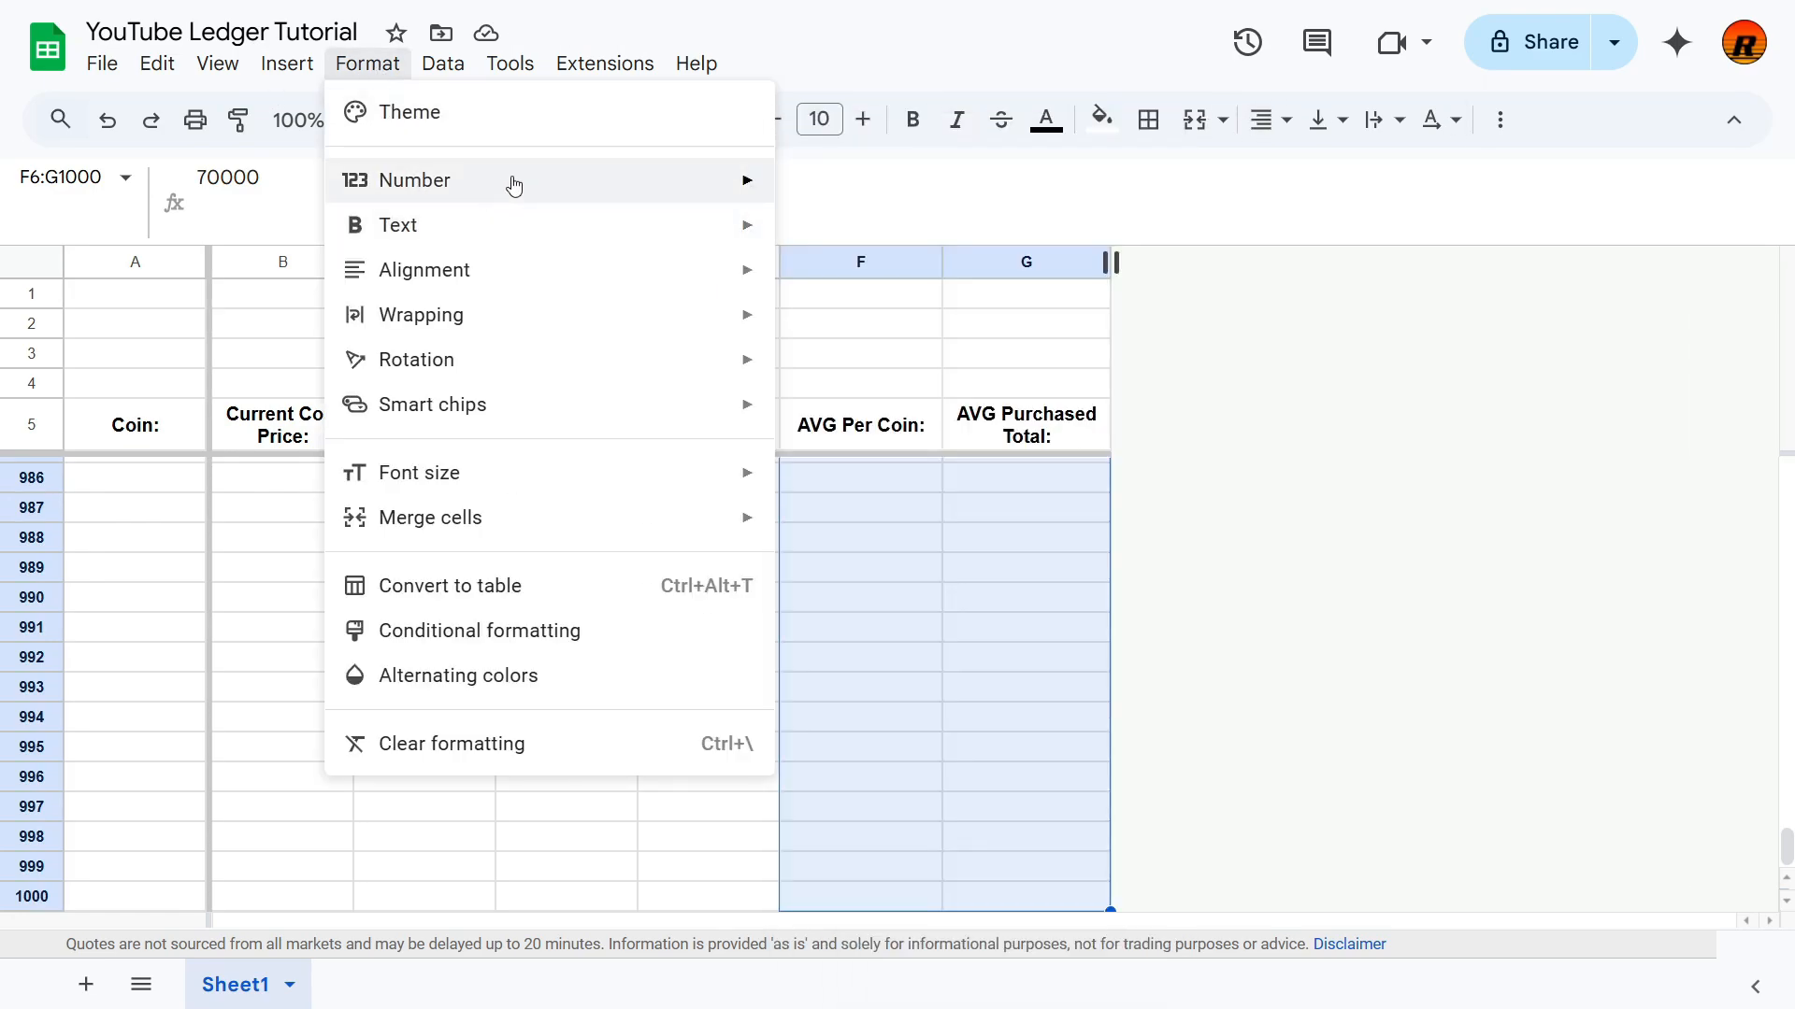
mouse_move(513, 184)
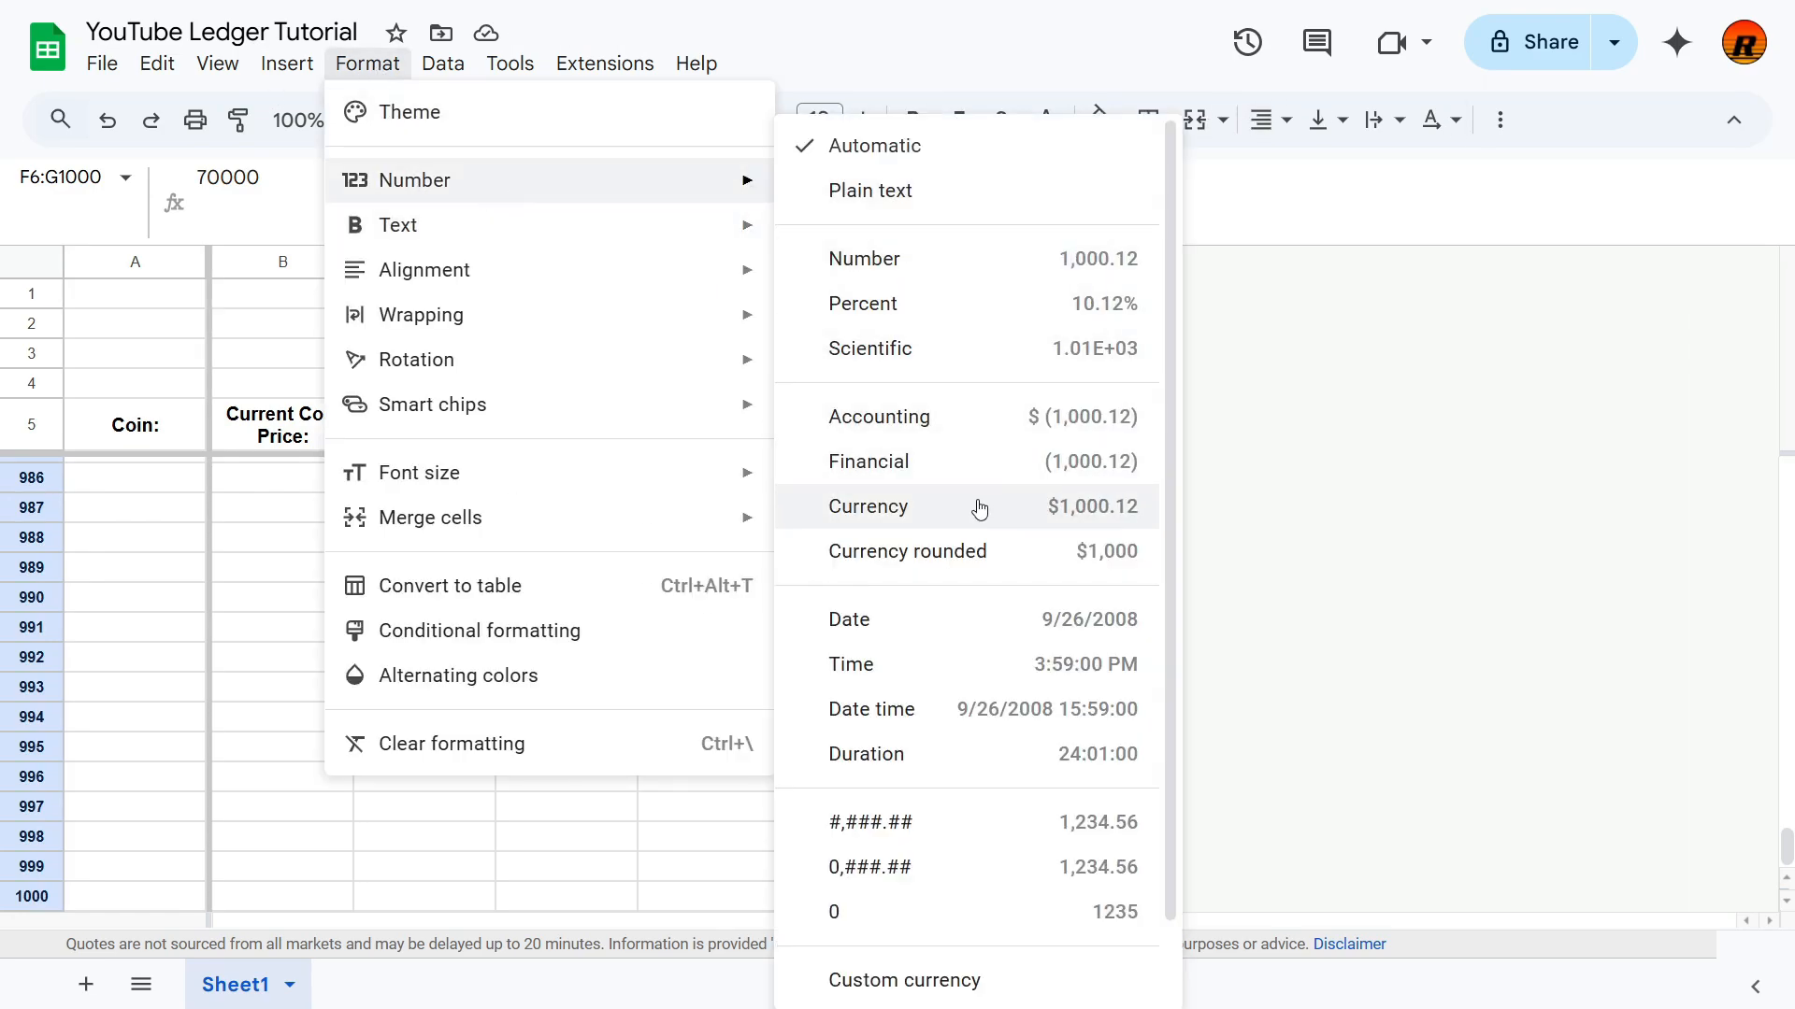
left_click(978, 505)
key("Up")
key("Down")
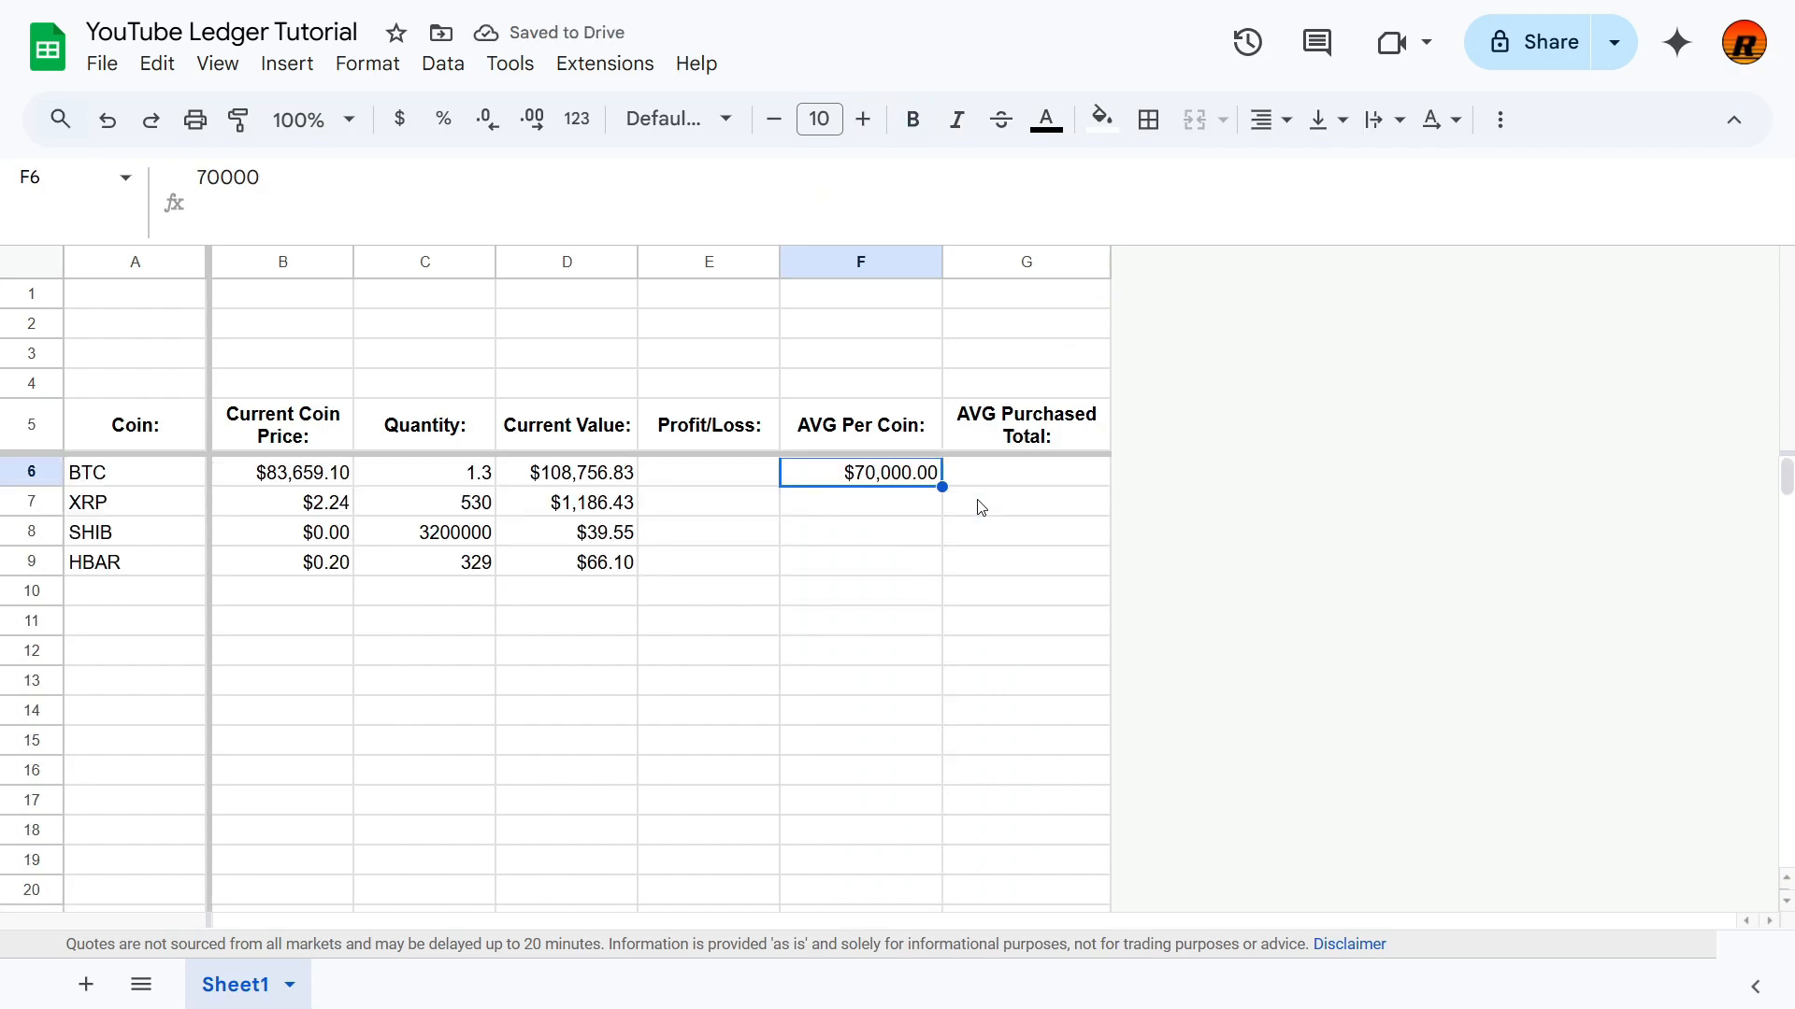
Step: Enter average per-coin prices of 1.32 for XRP in F7 and 0.000003 for SHIB in F8
key("Down")
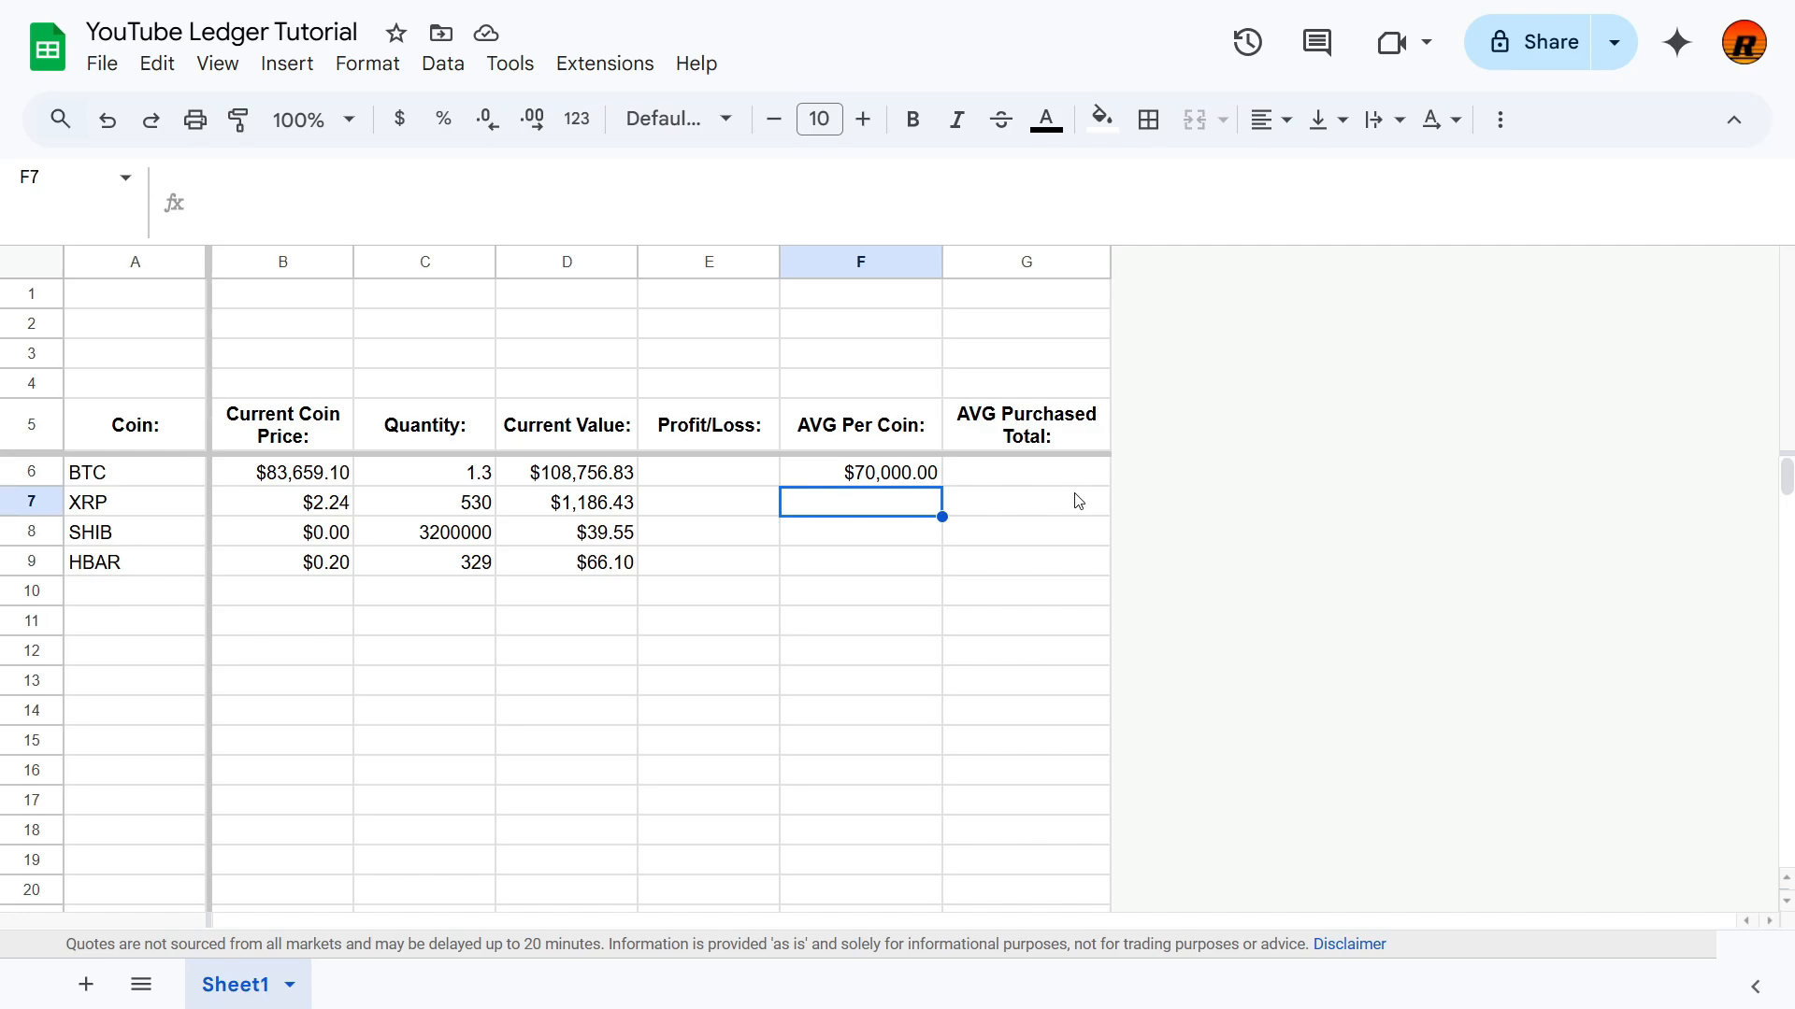
type("1.")
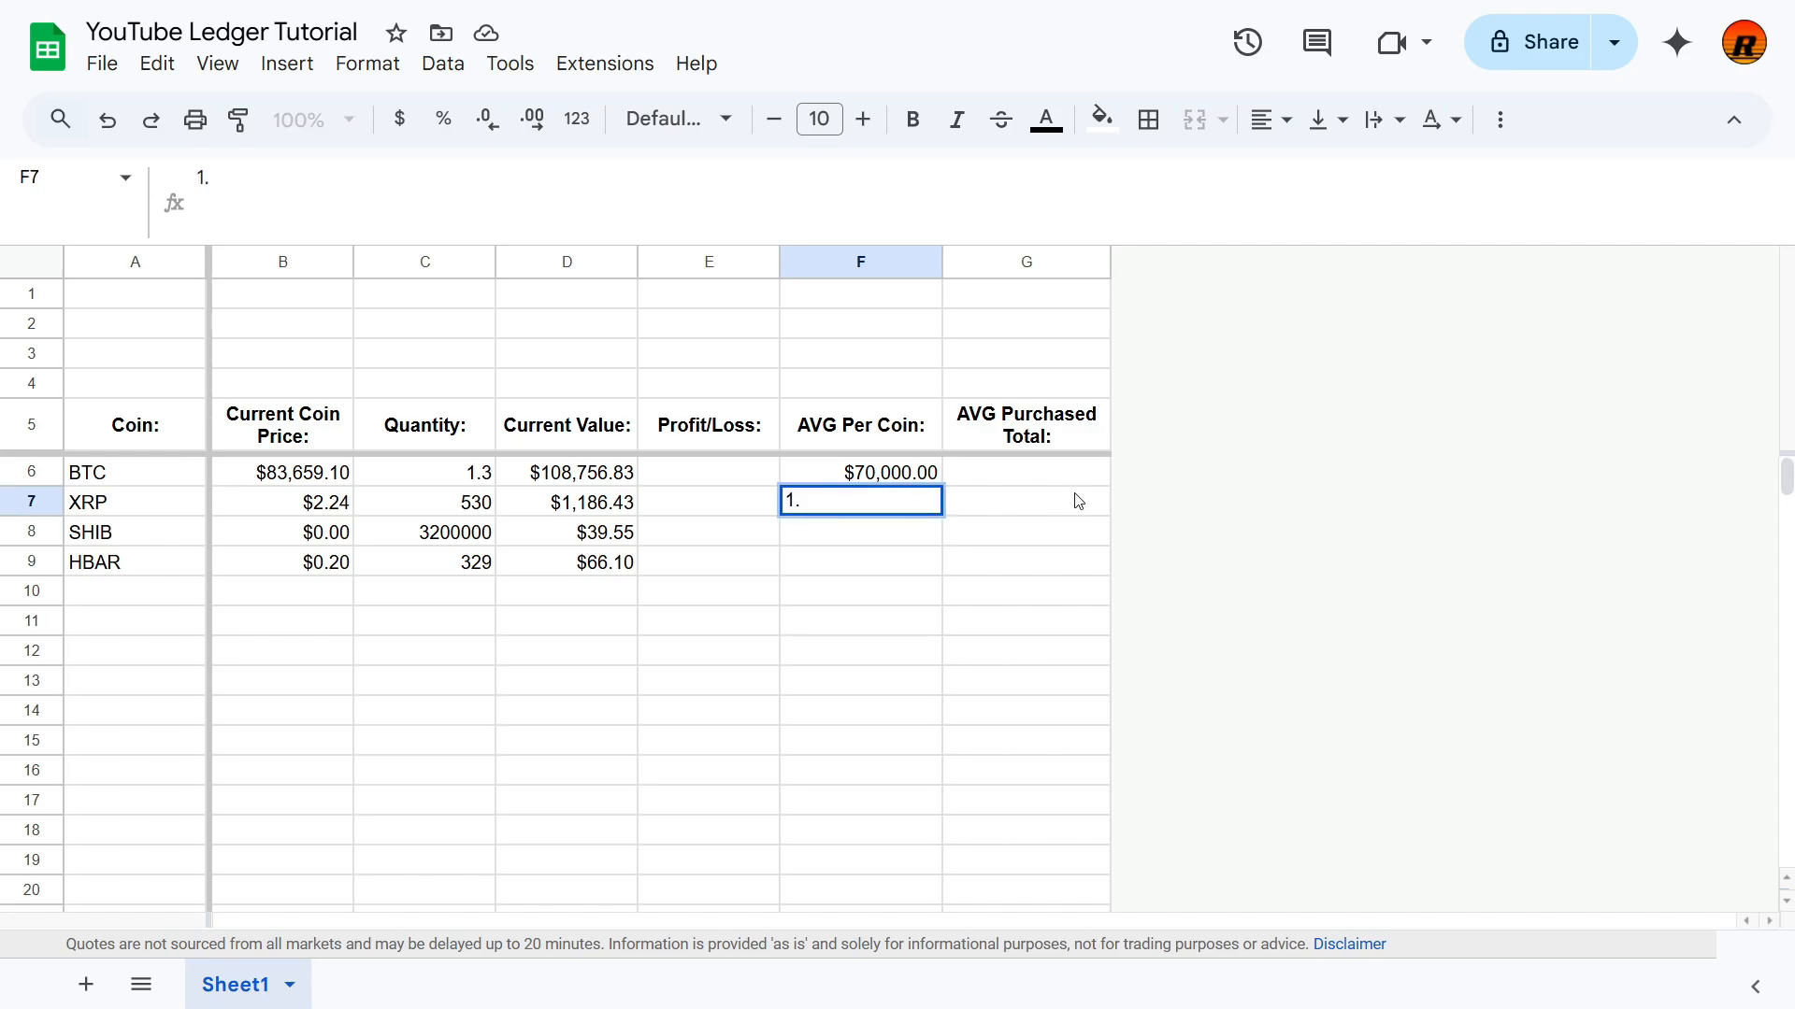
type("32")
key("Return")
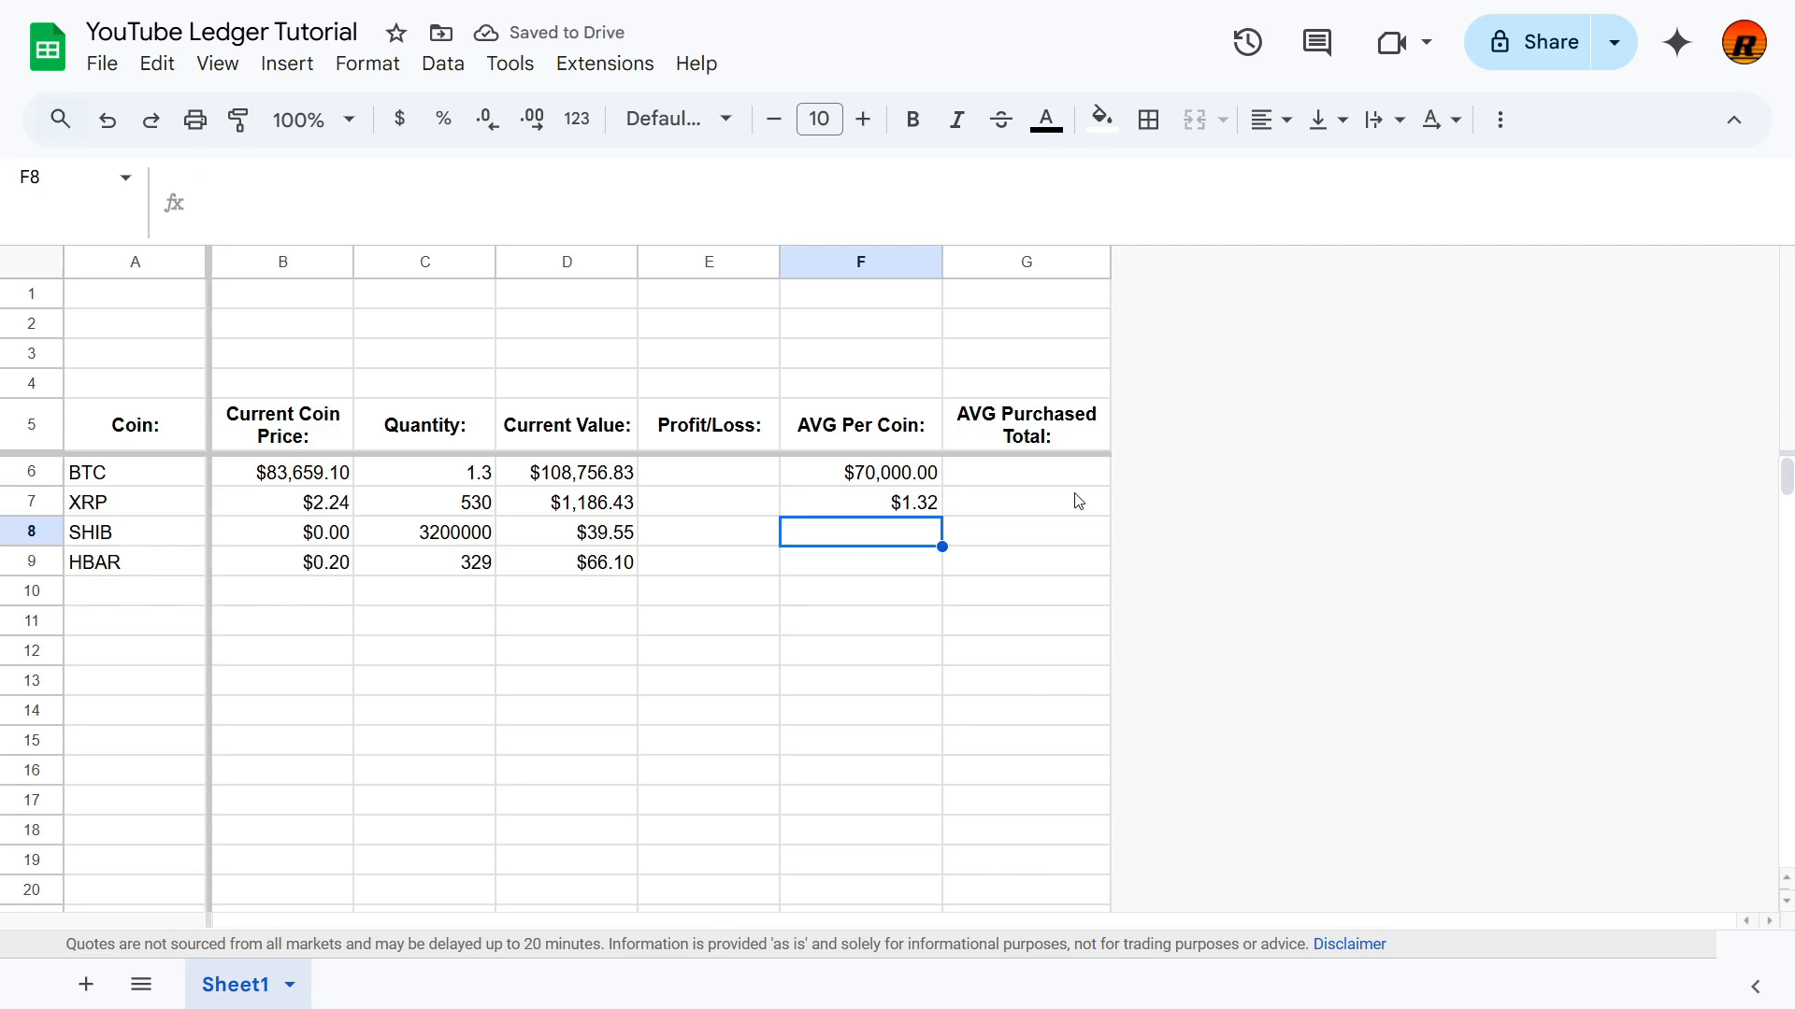
type(".00")
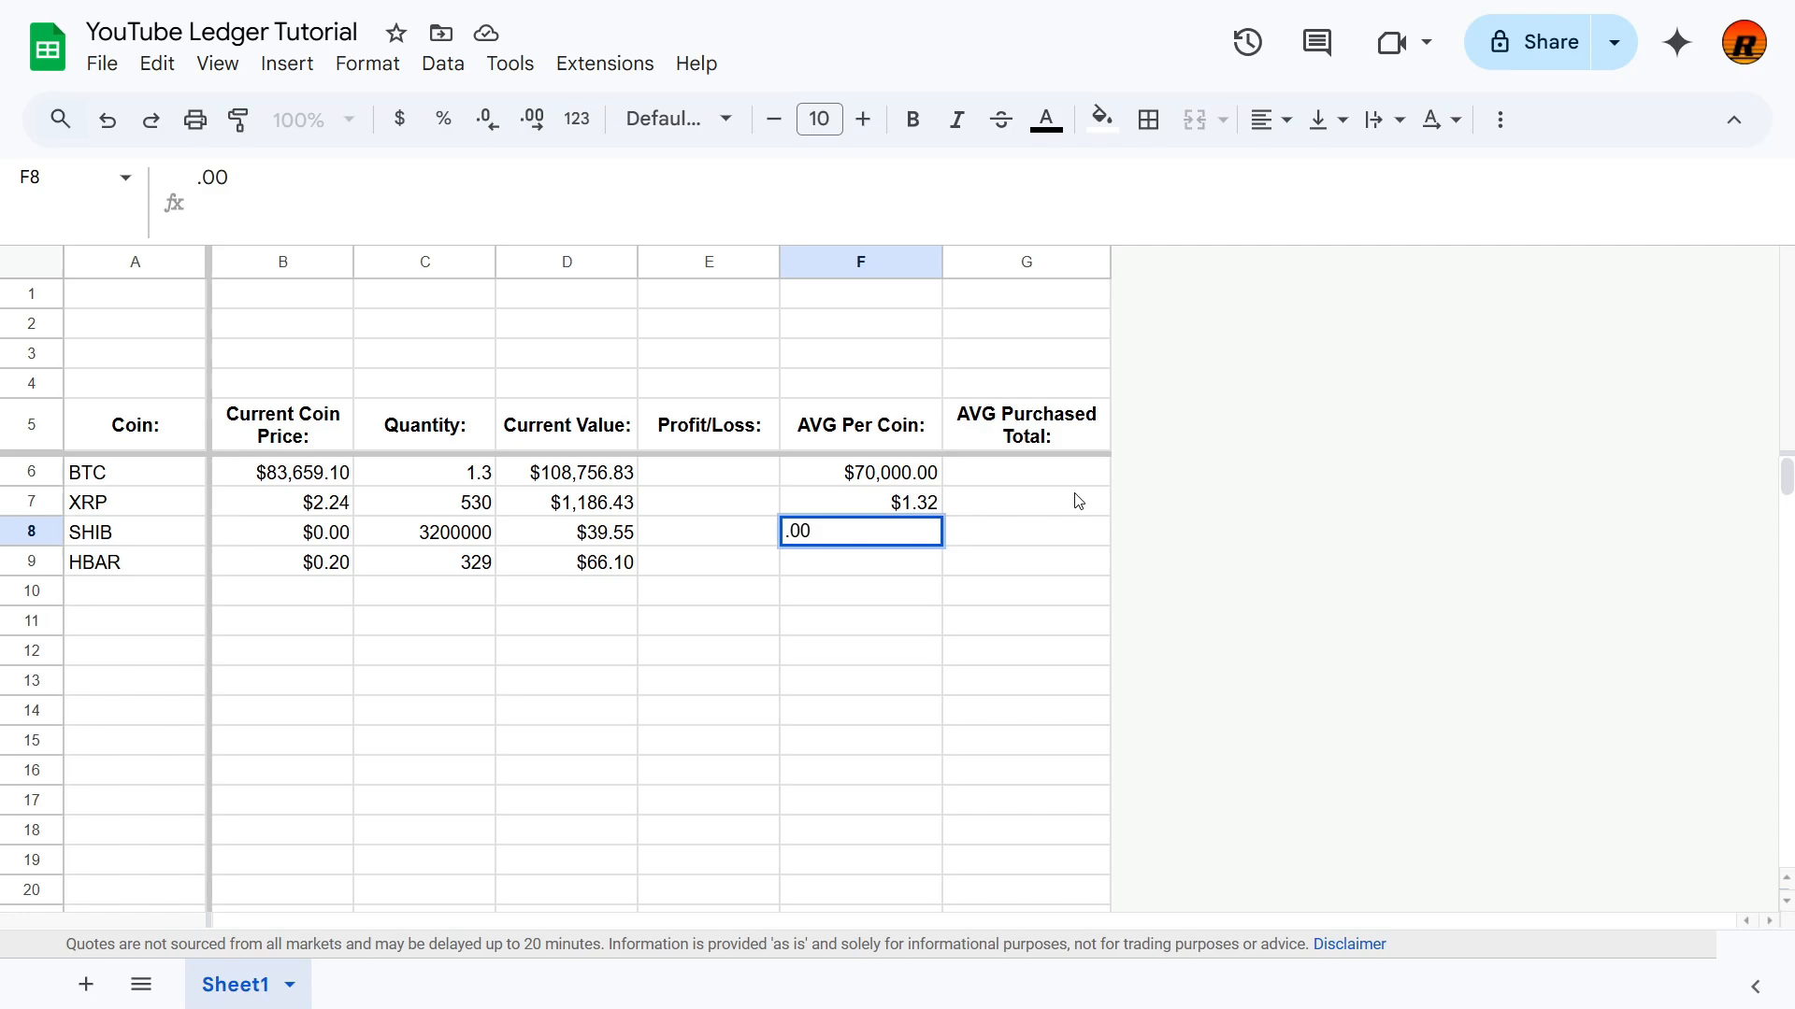
type("0003")
key("Return")
key("Up")
key("Right")
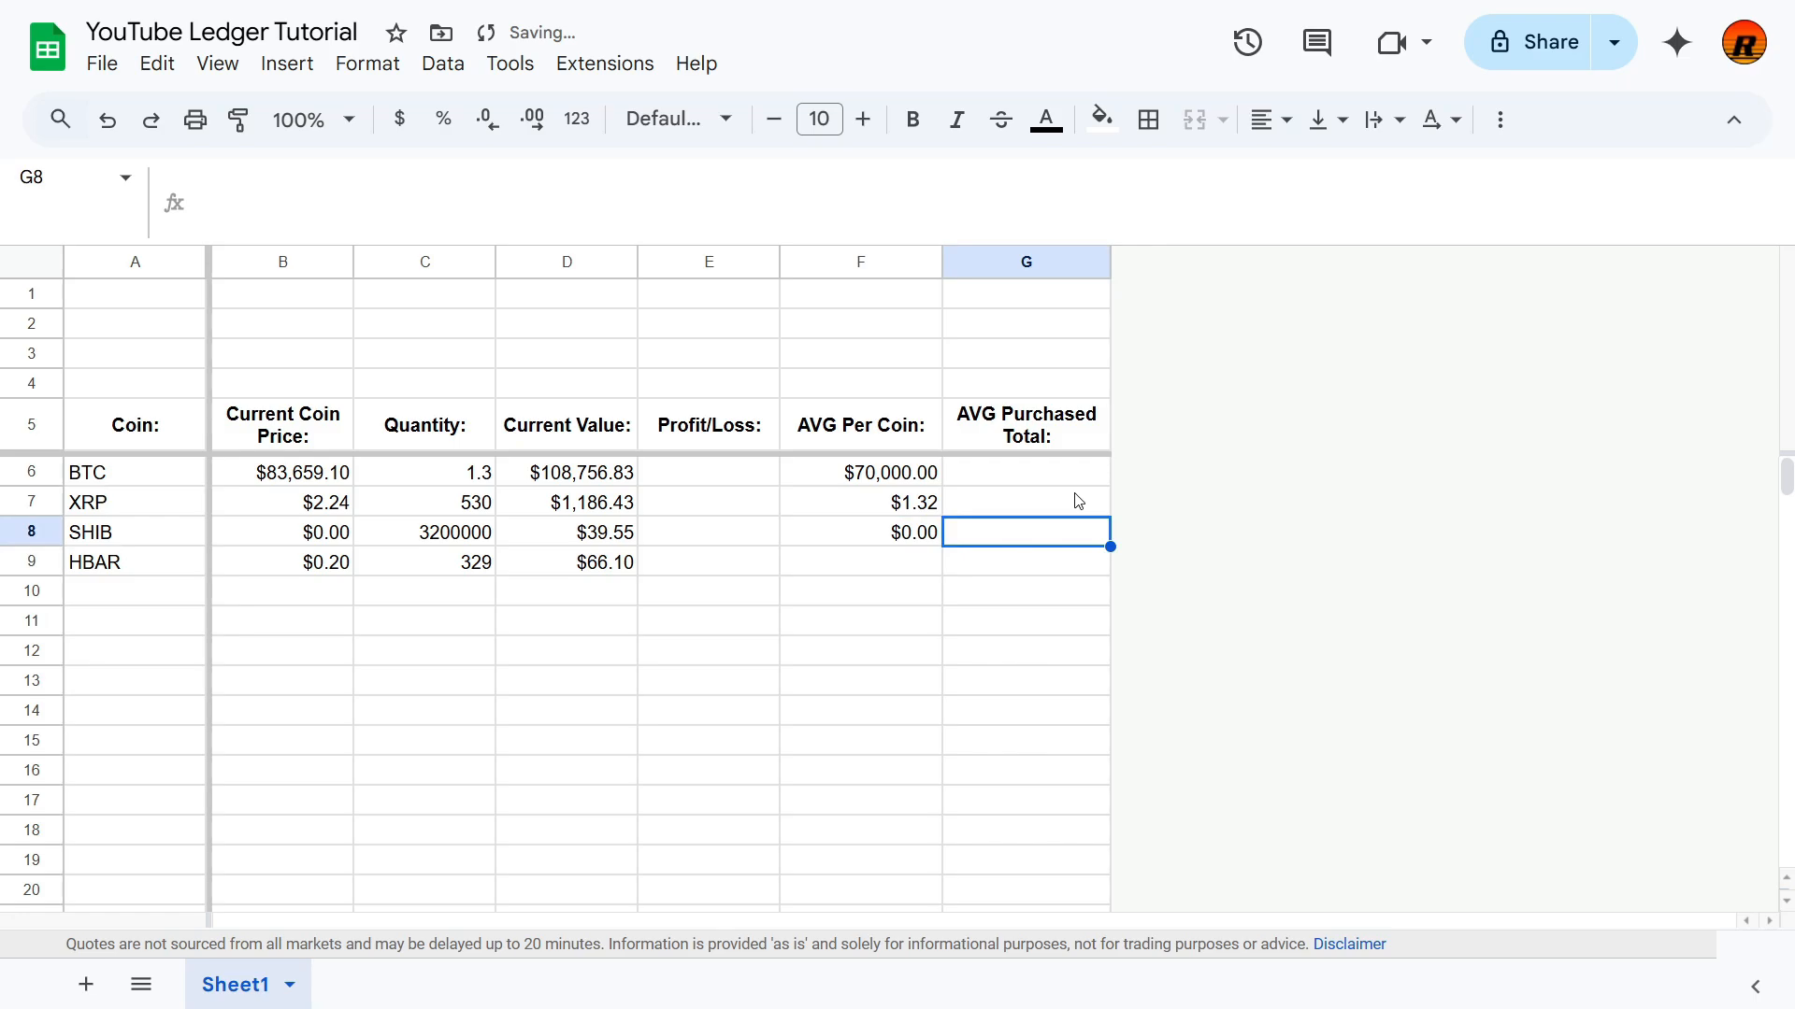
key("Left")
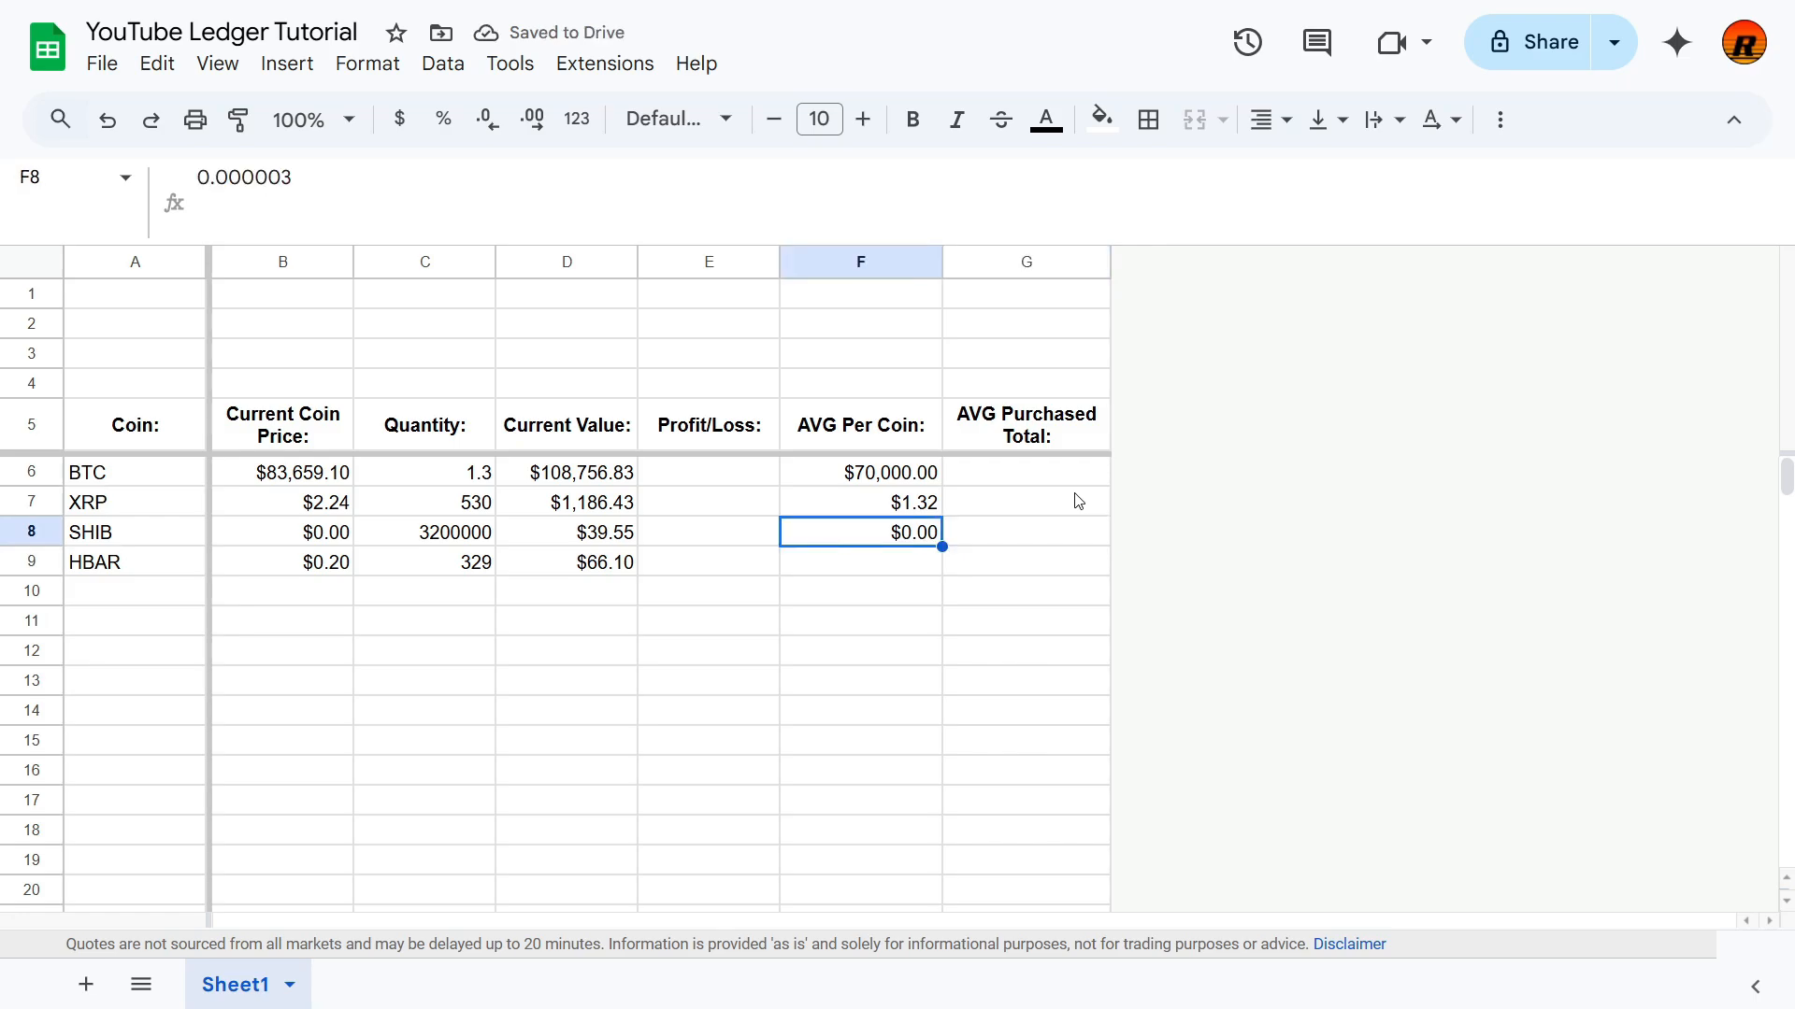
Step: Enter .03 as HBAR's average price per coin in F9
left_click(905, 566)
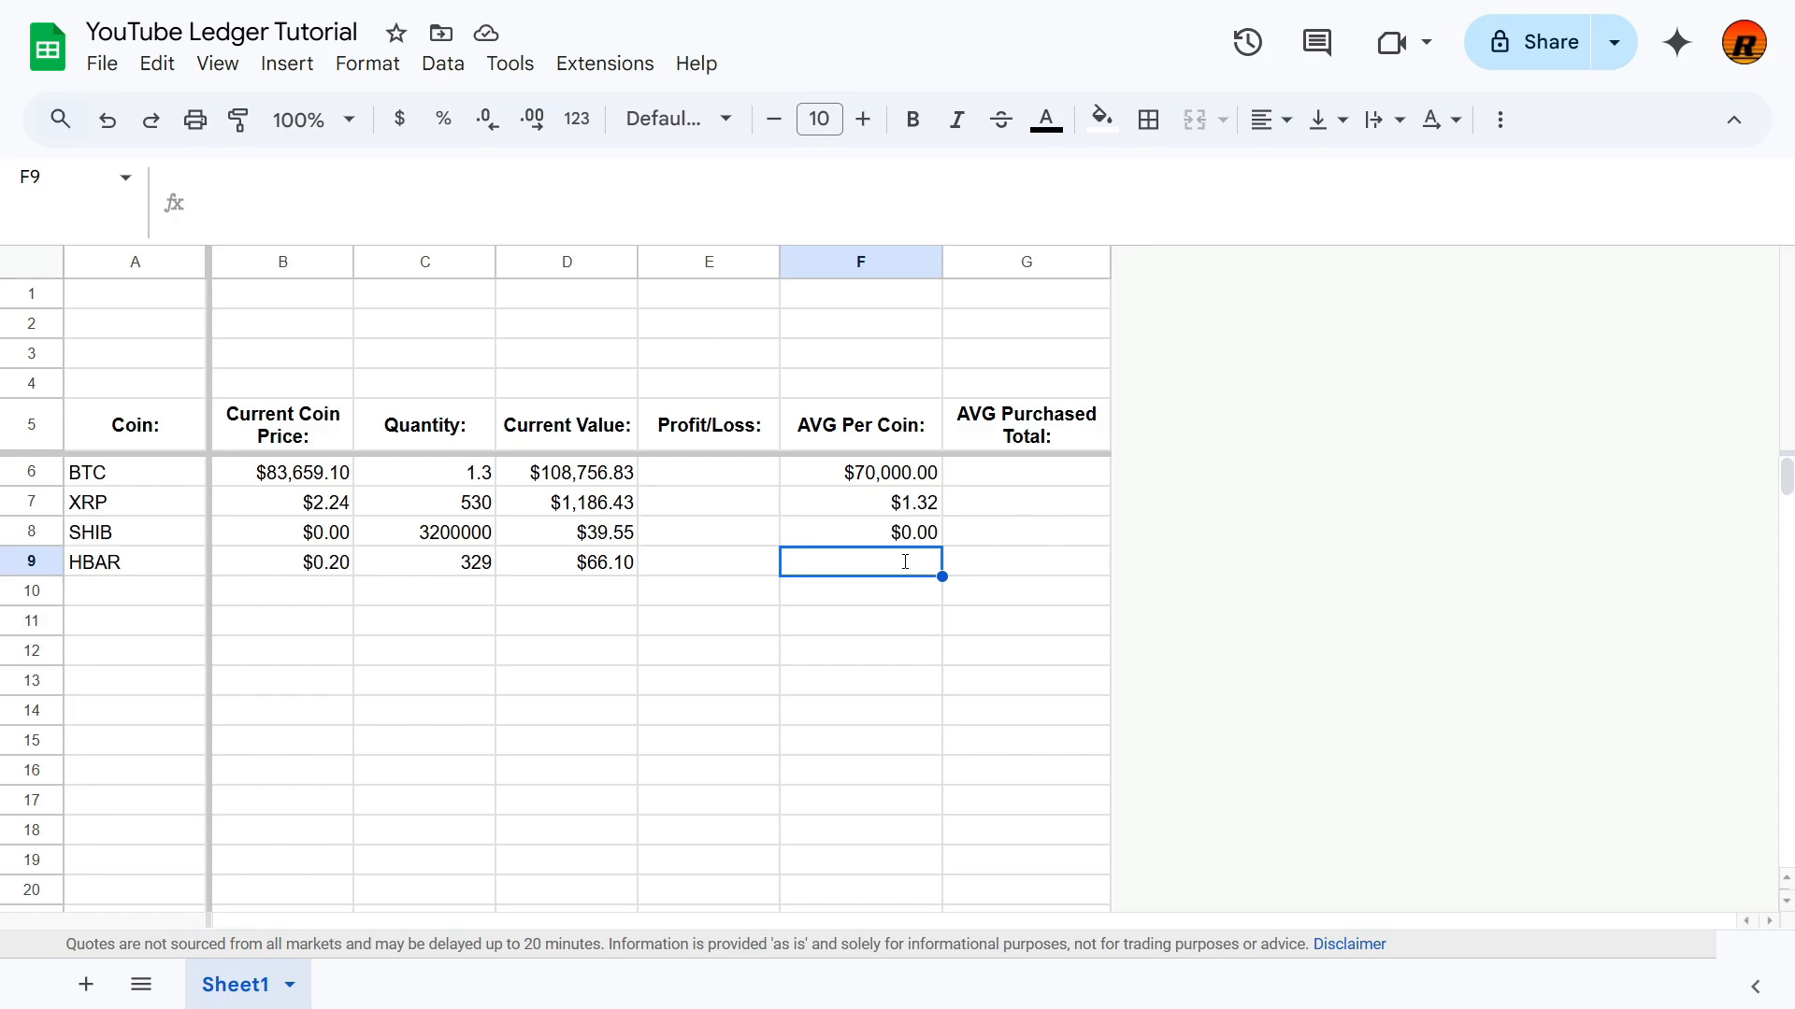
type(".03")
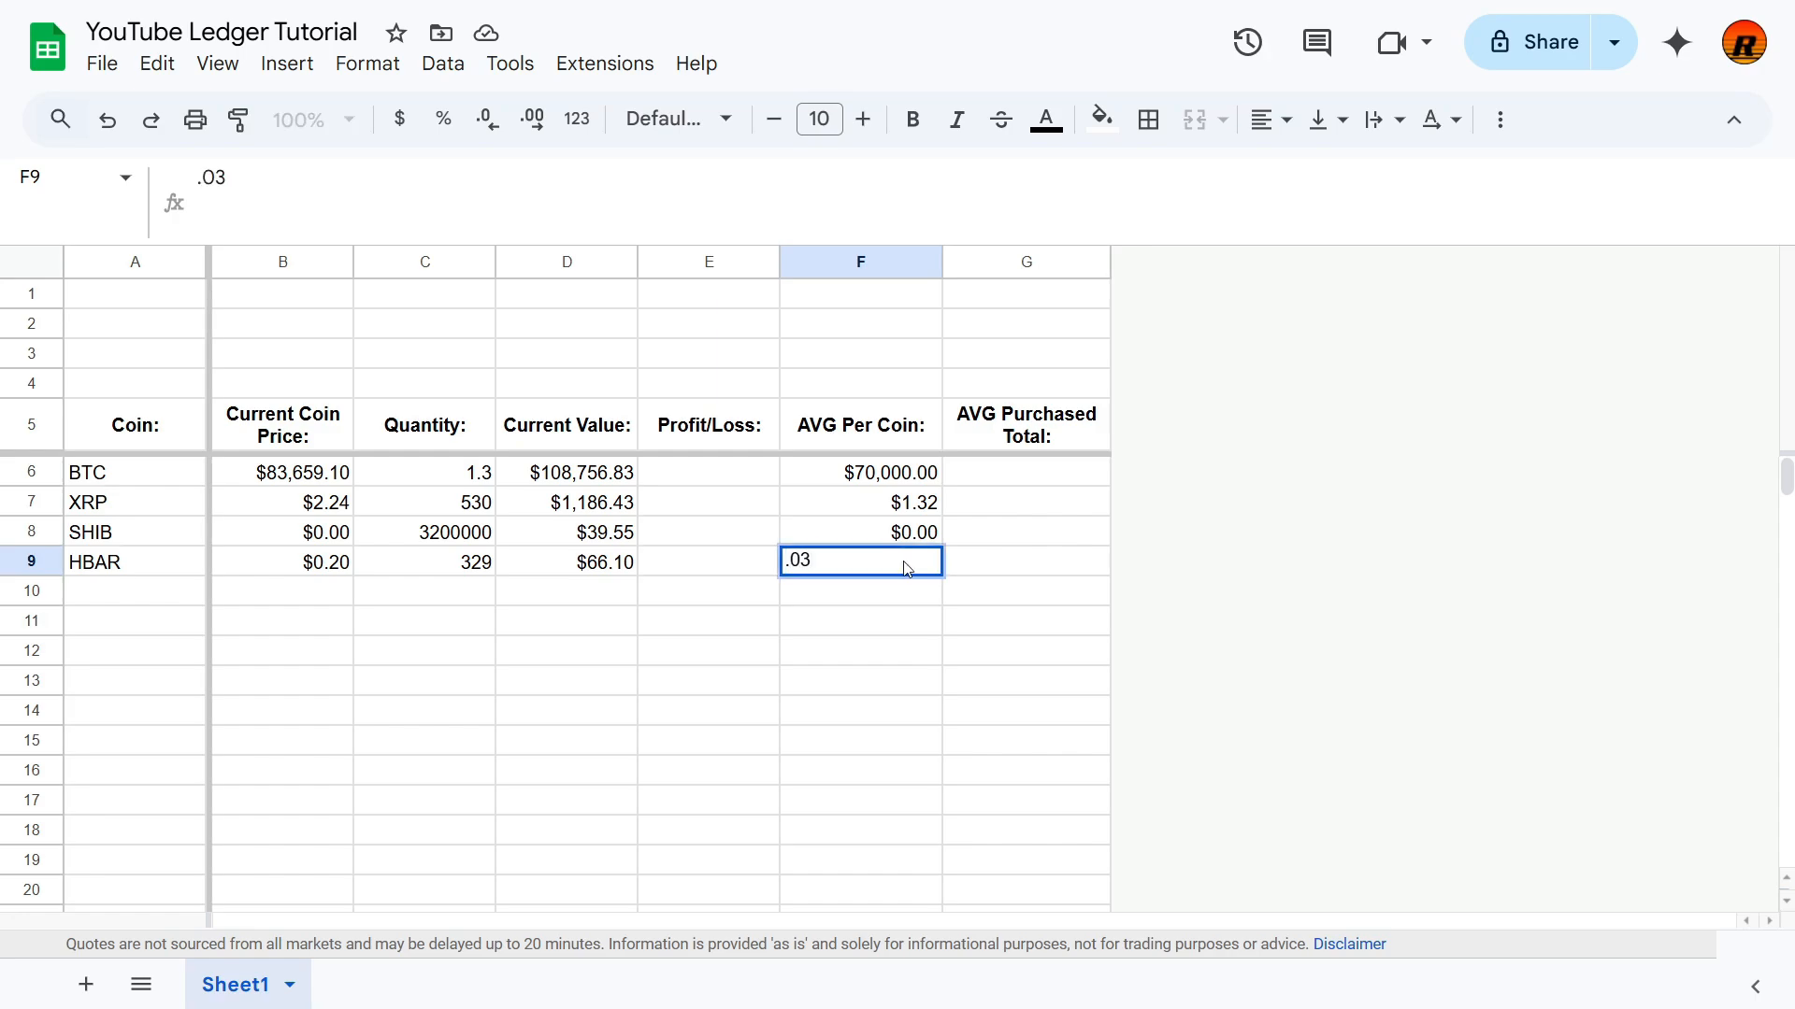
key("Return")
Step: Enter the formula =IF(A6="","",F6*C6) in G6 to calculate BTC's average purchased total
key("Right")
key("Up")
key("Up")
key("Up")
key("Up")
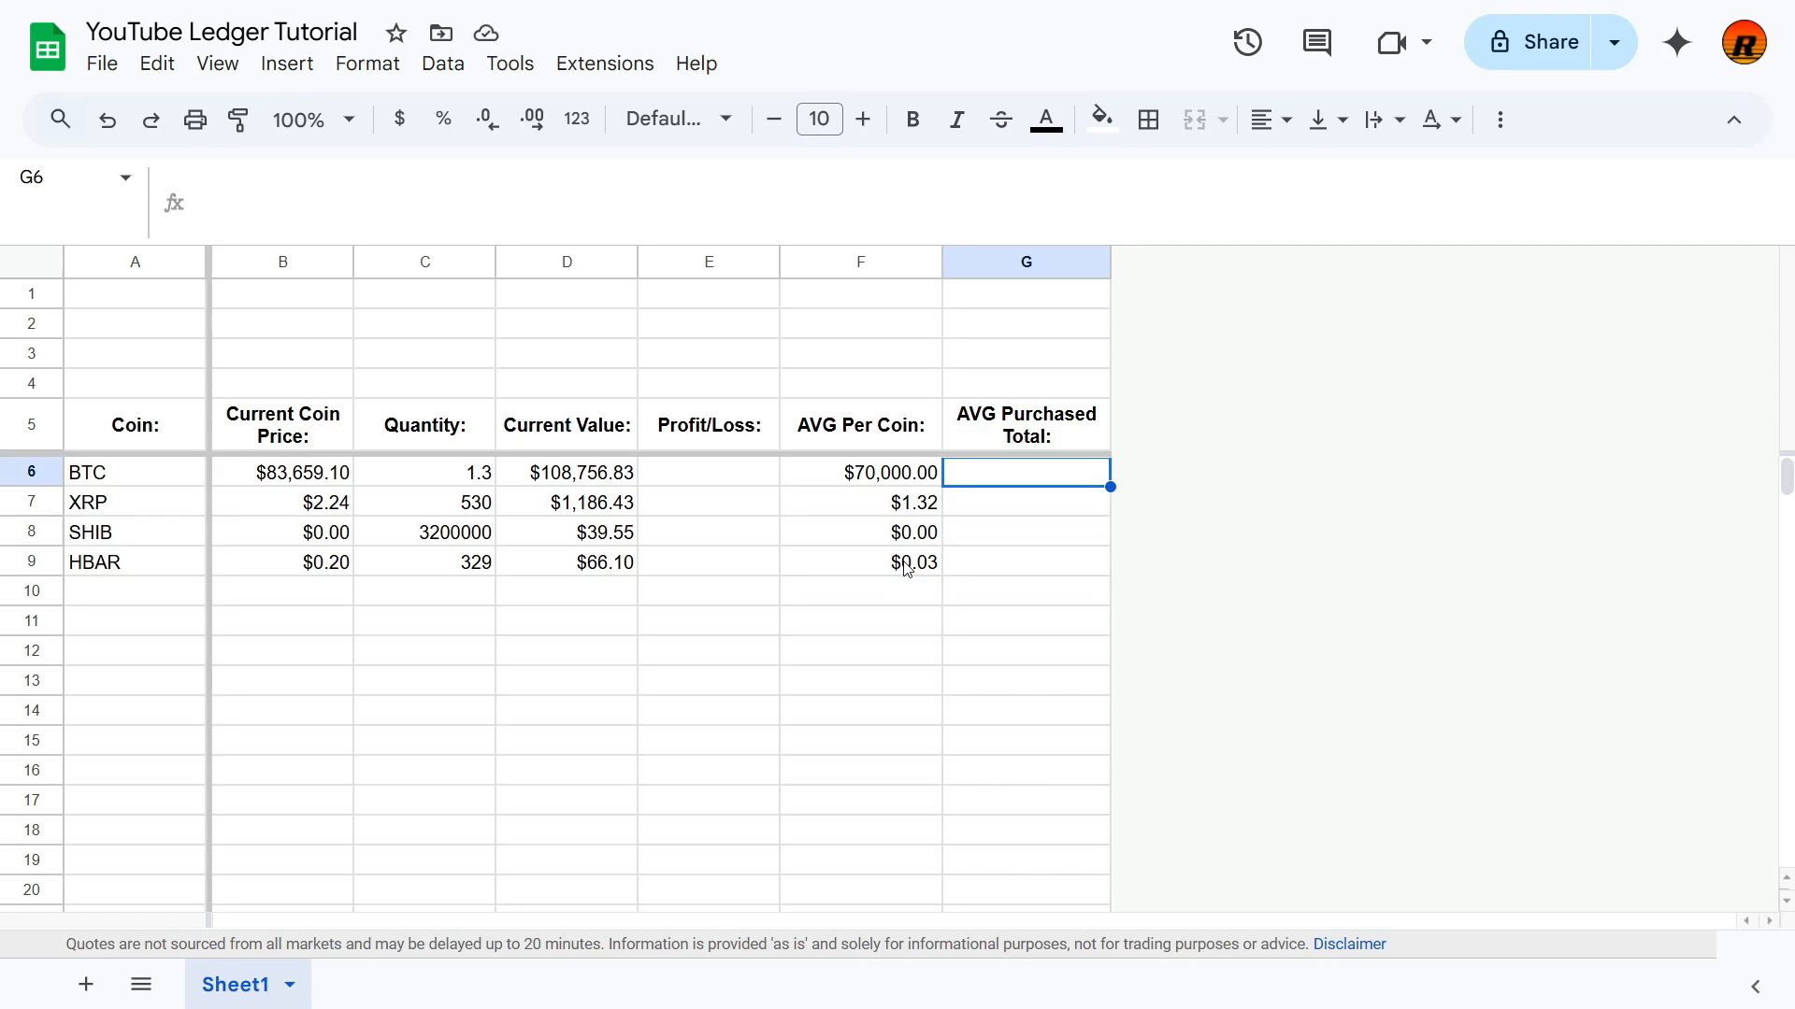
type("=IF(")
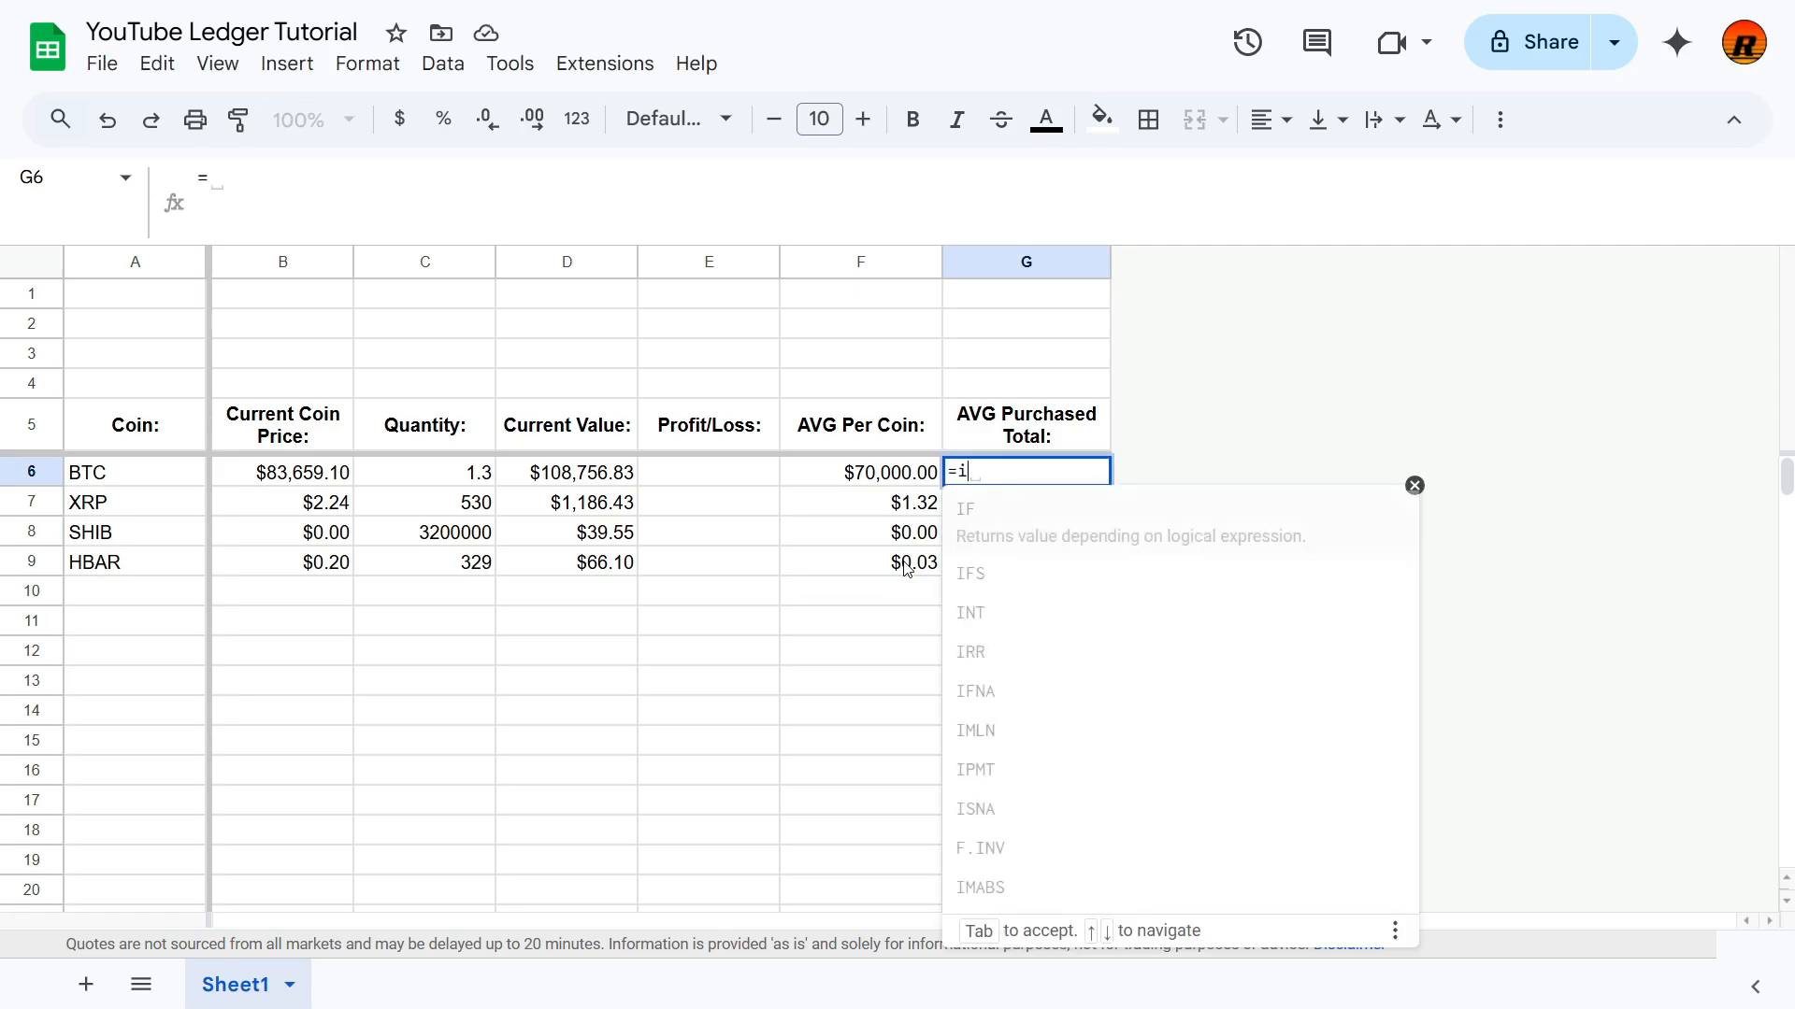
left_click(114, 482)
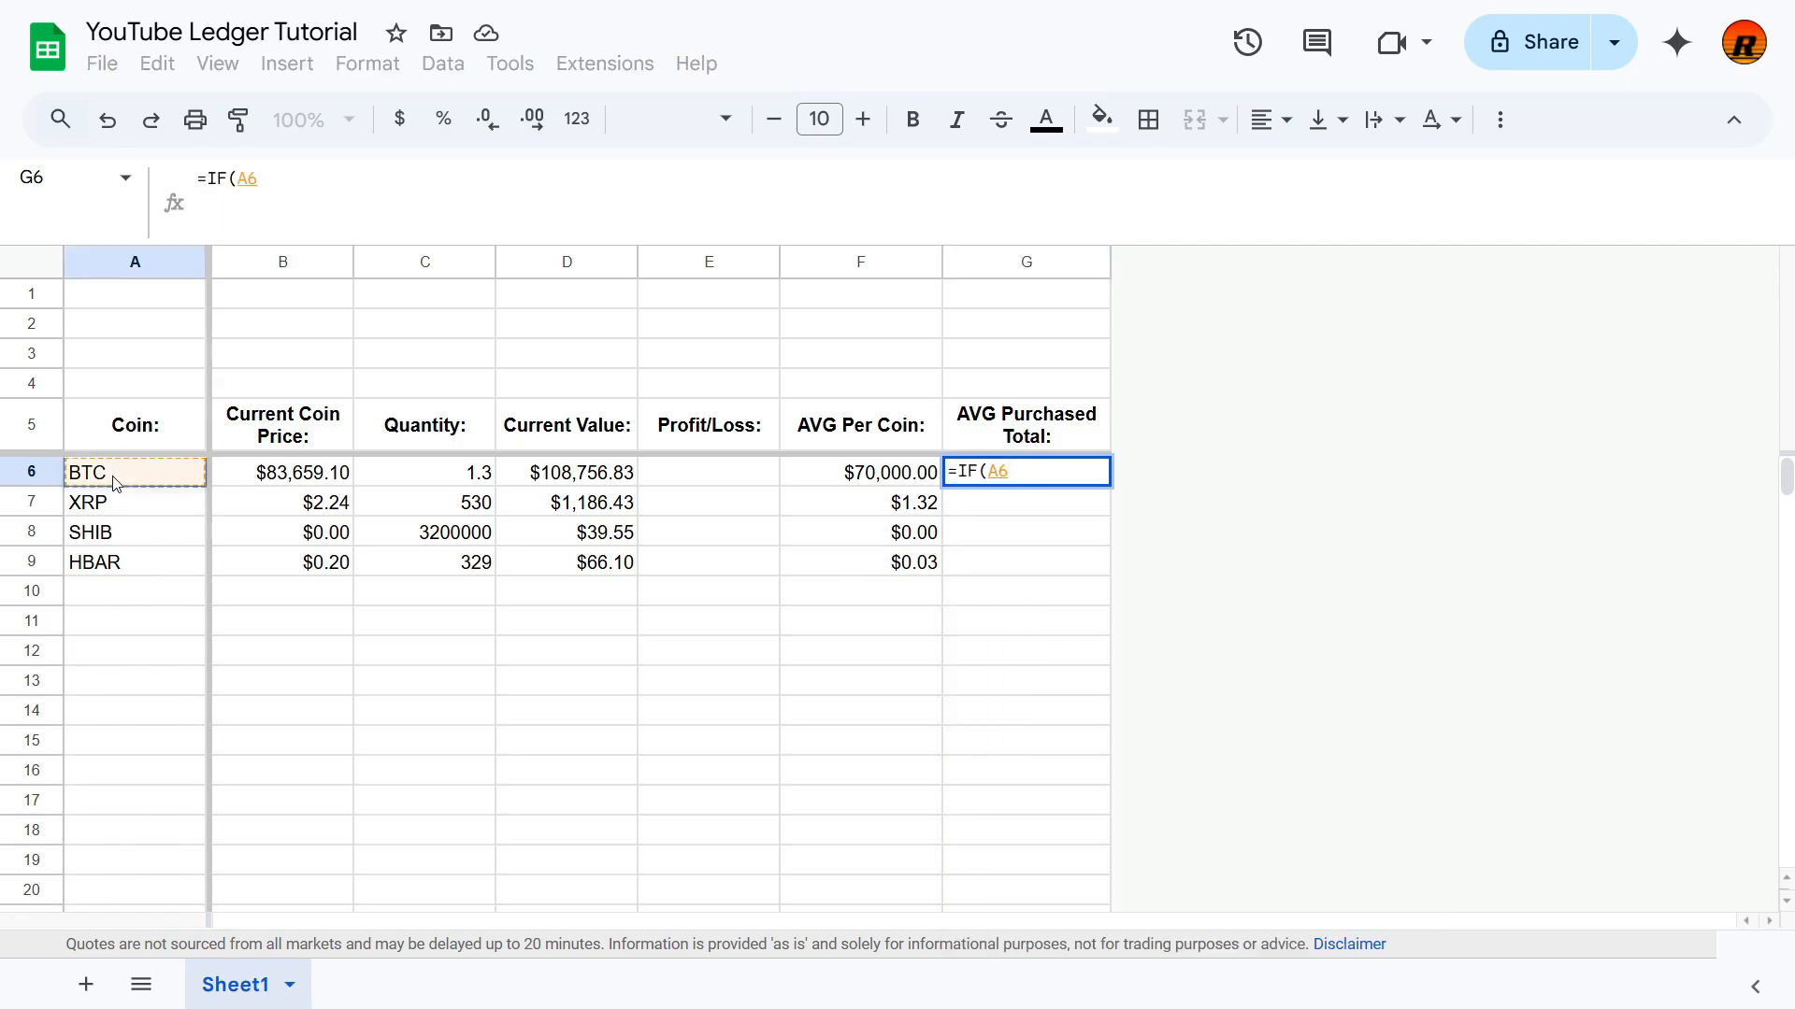
type("=\"\"")
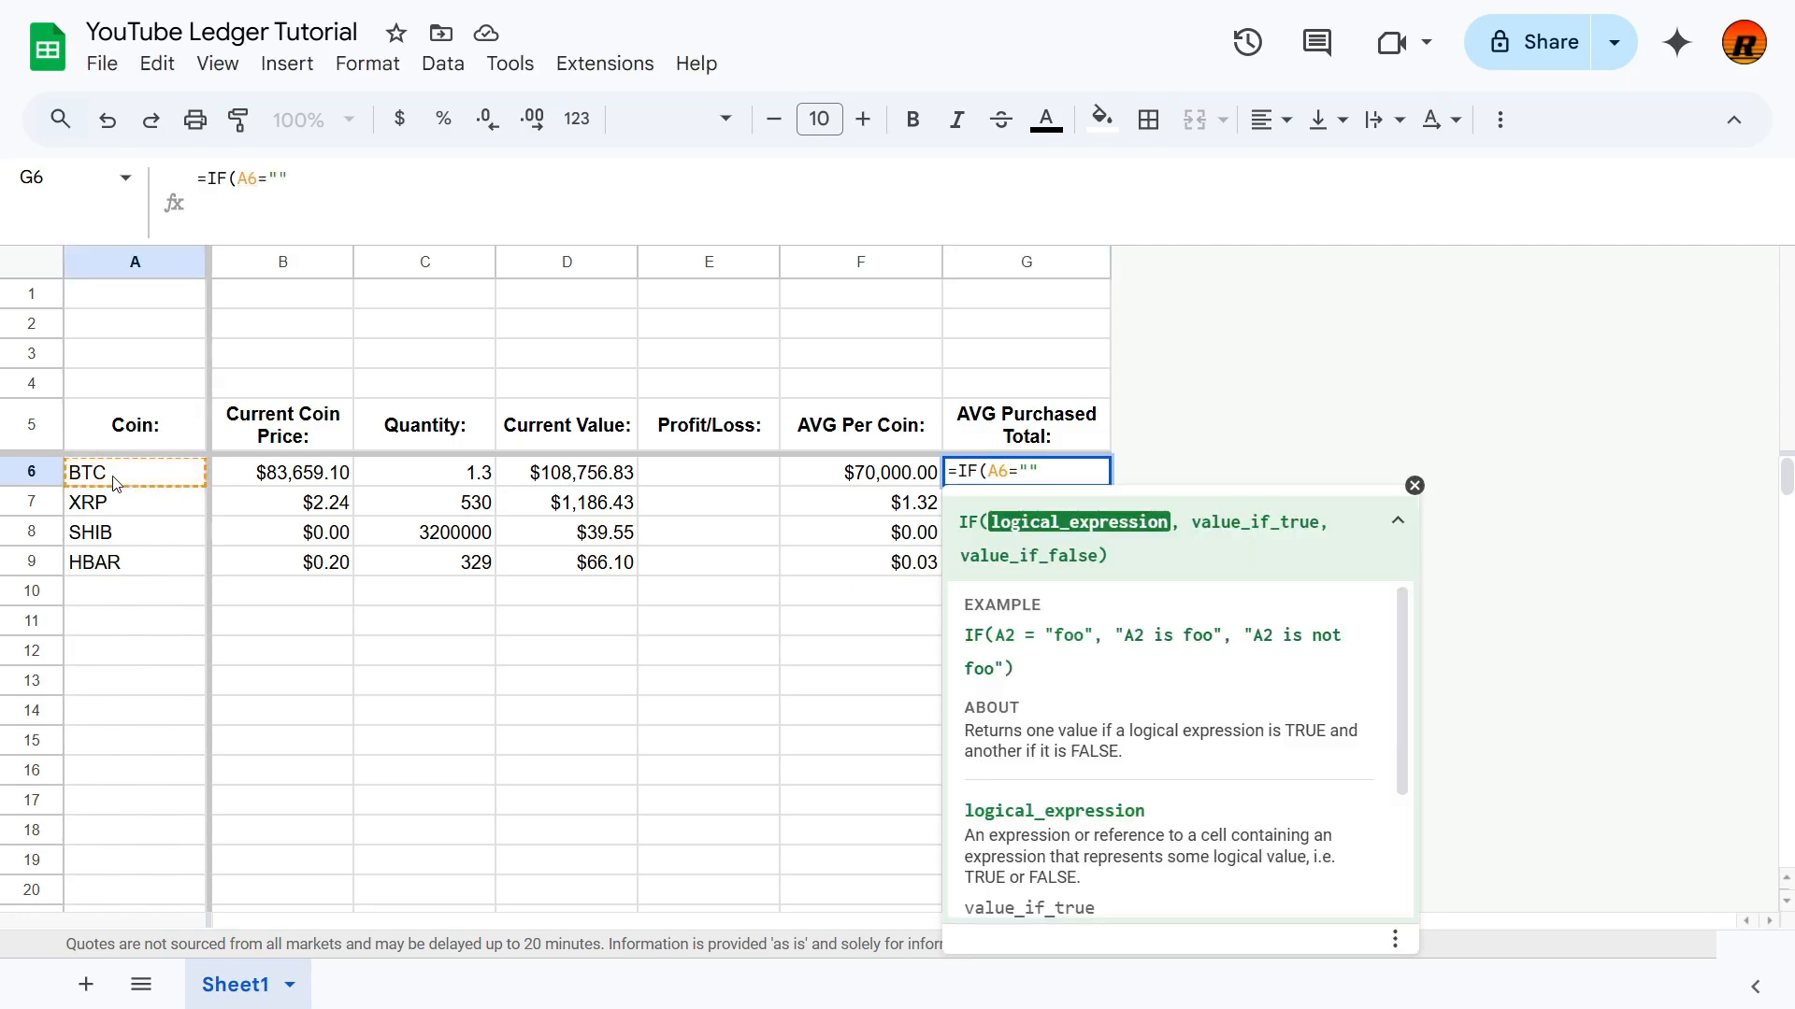
type(",\"\"")
type(",")
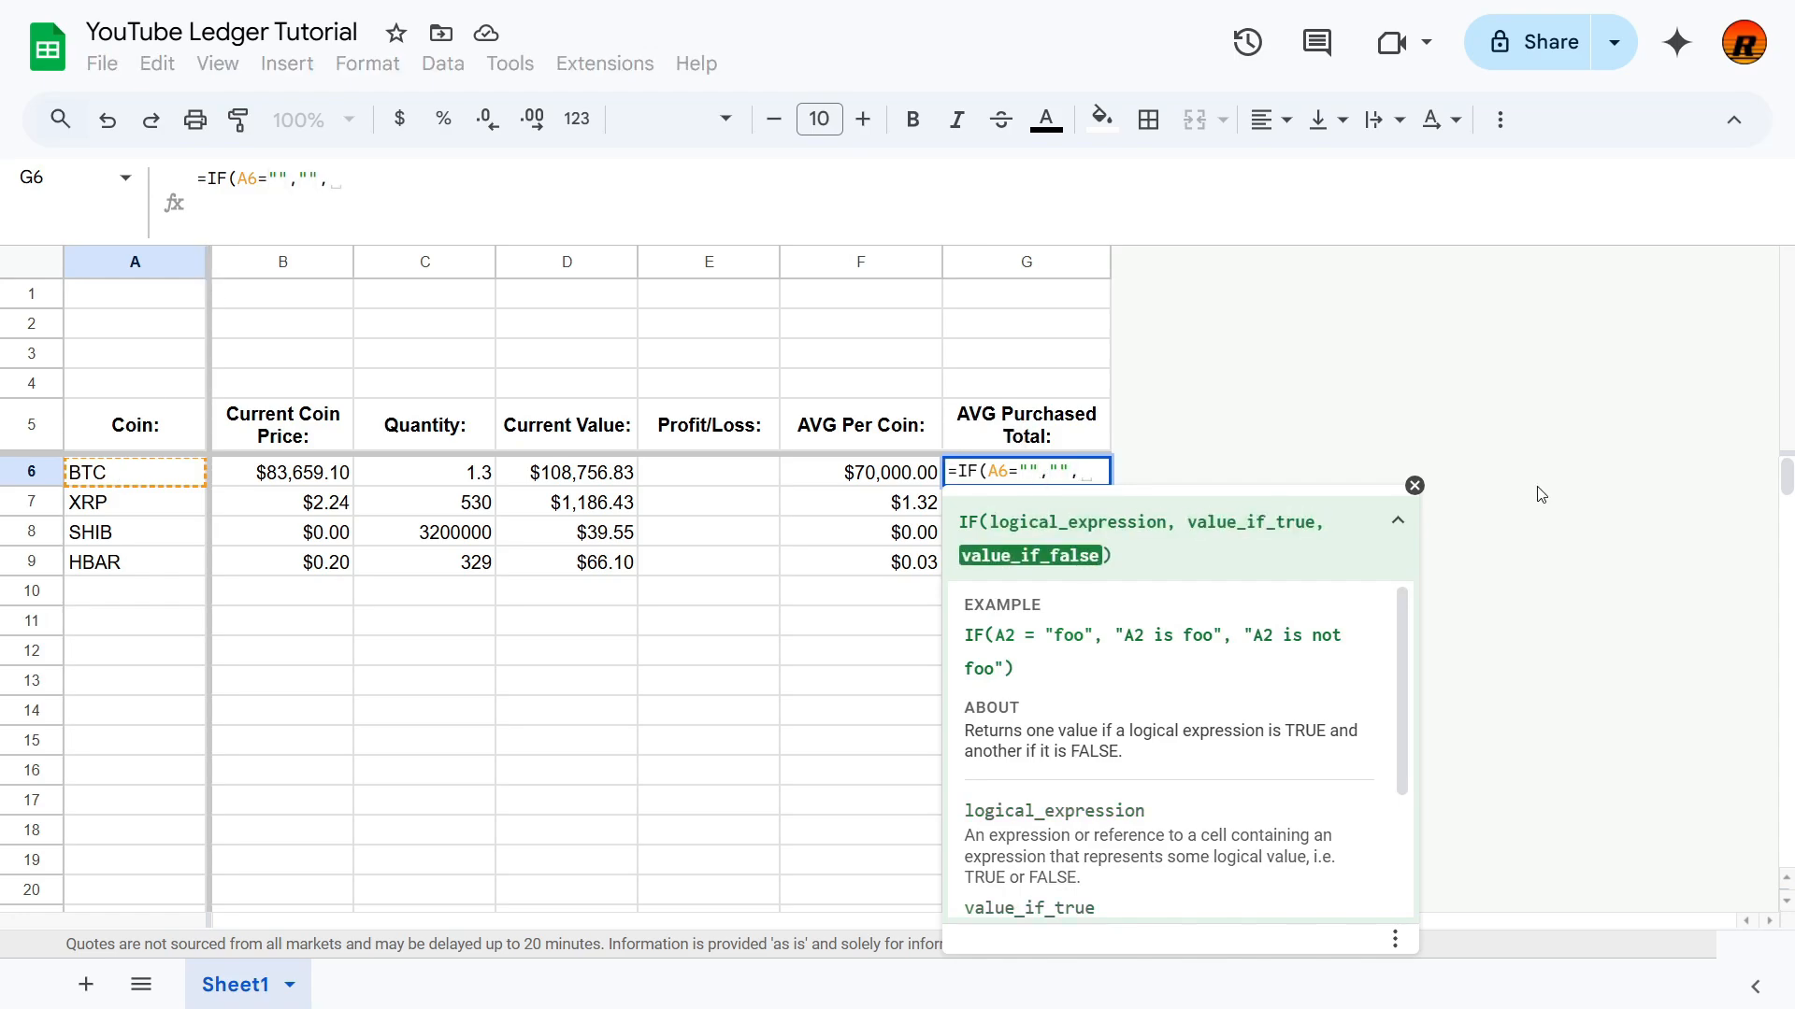
left_click(895, 477)
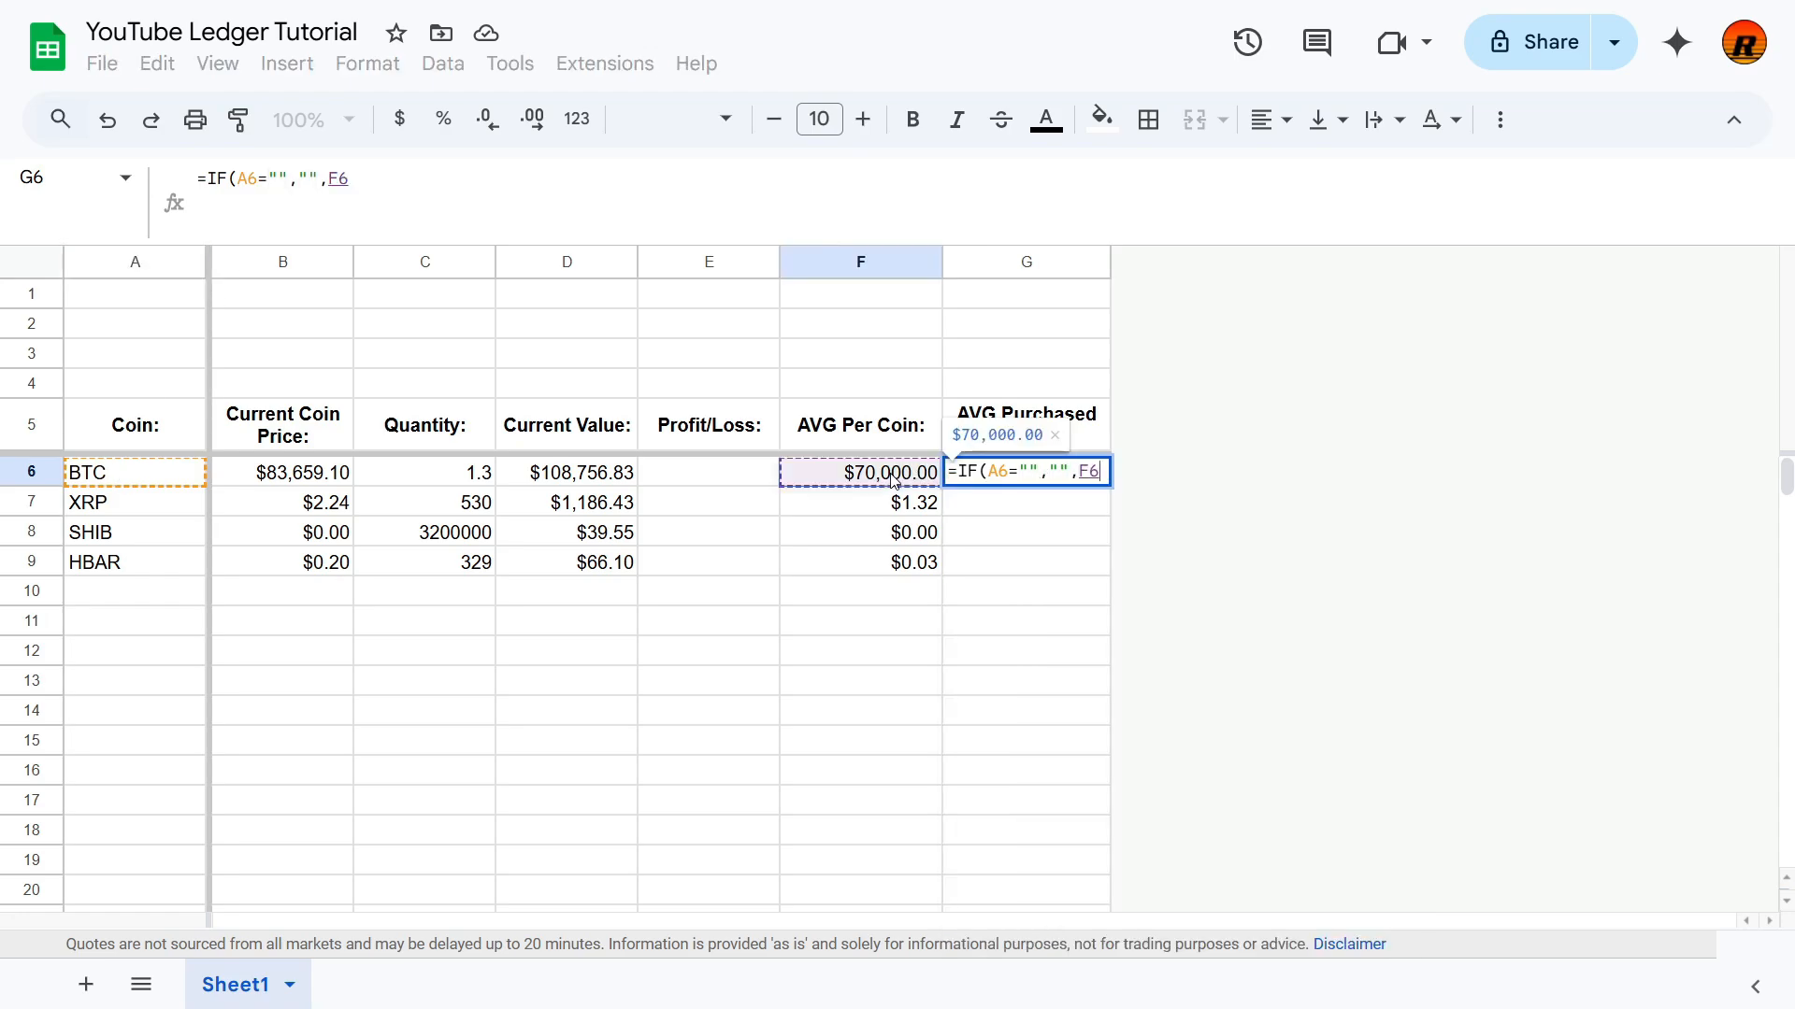
type("*")
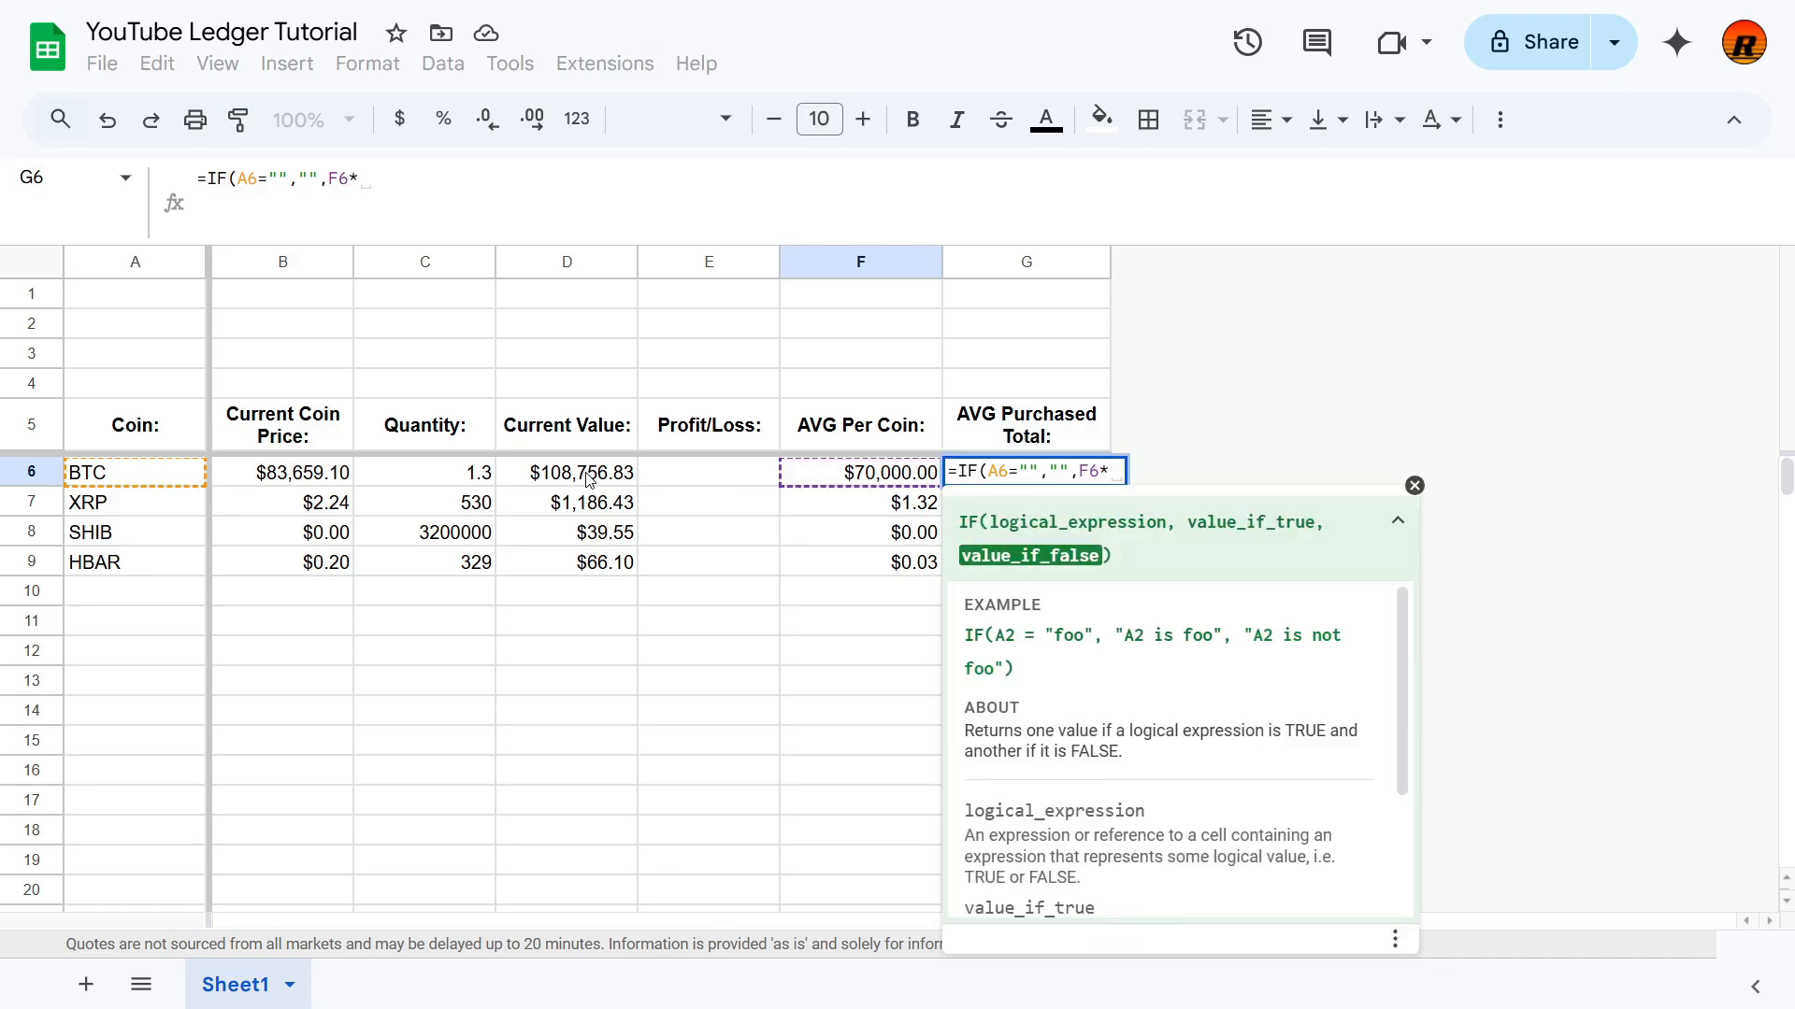
left_click(447, 479)
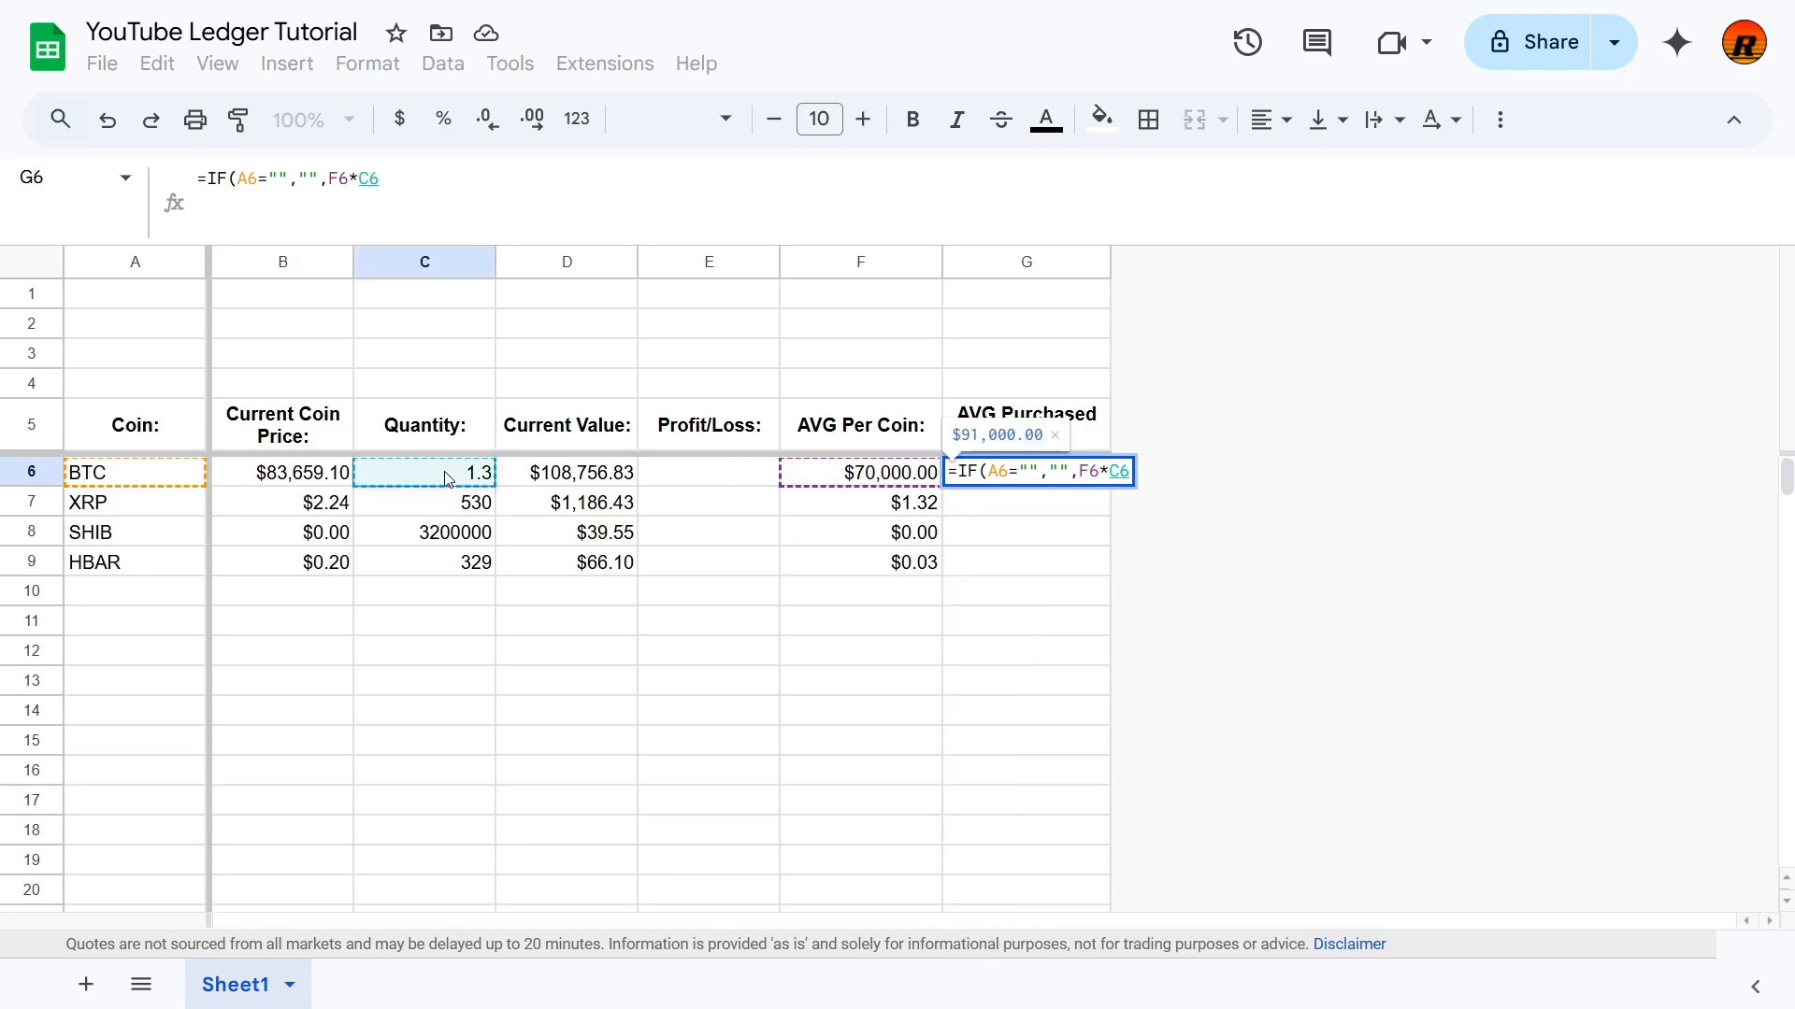
key("Return")
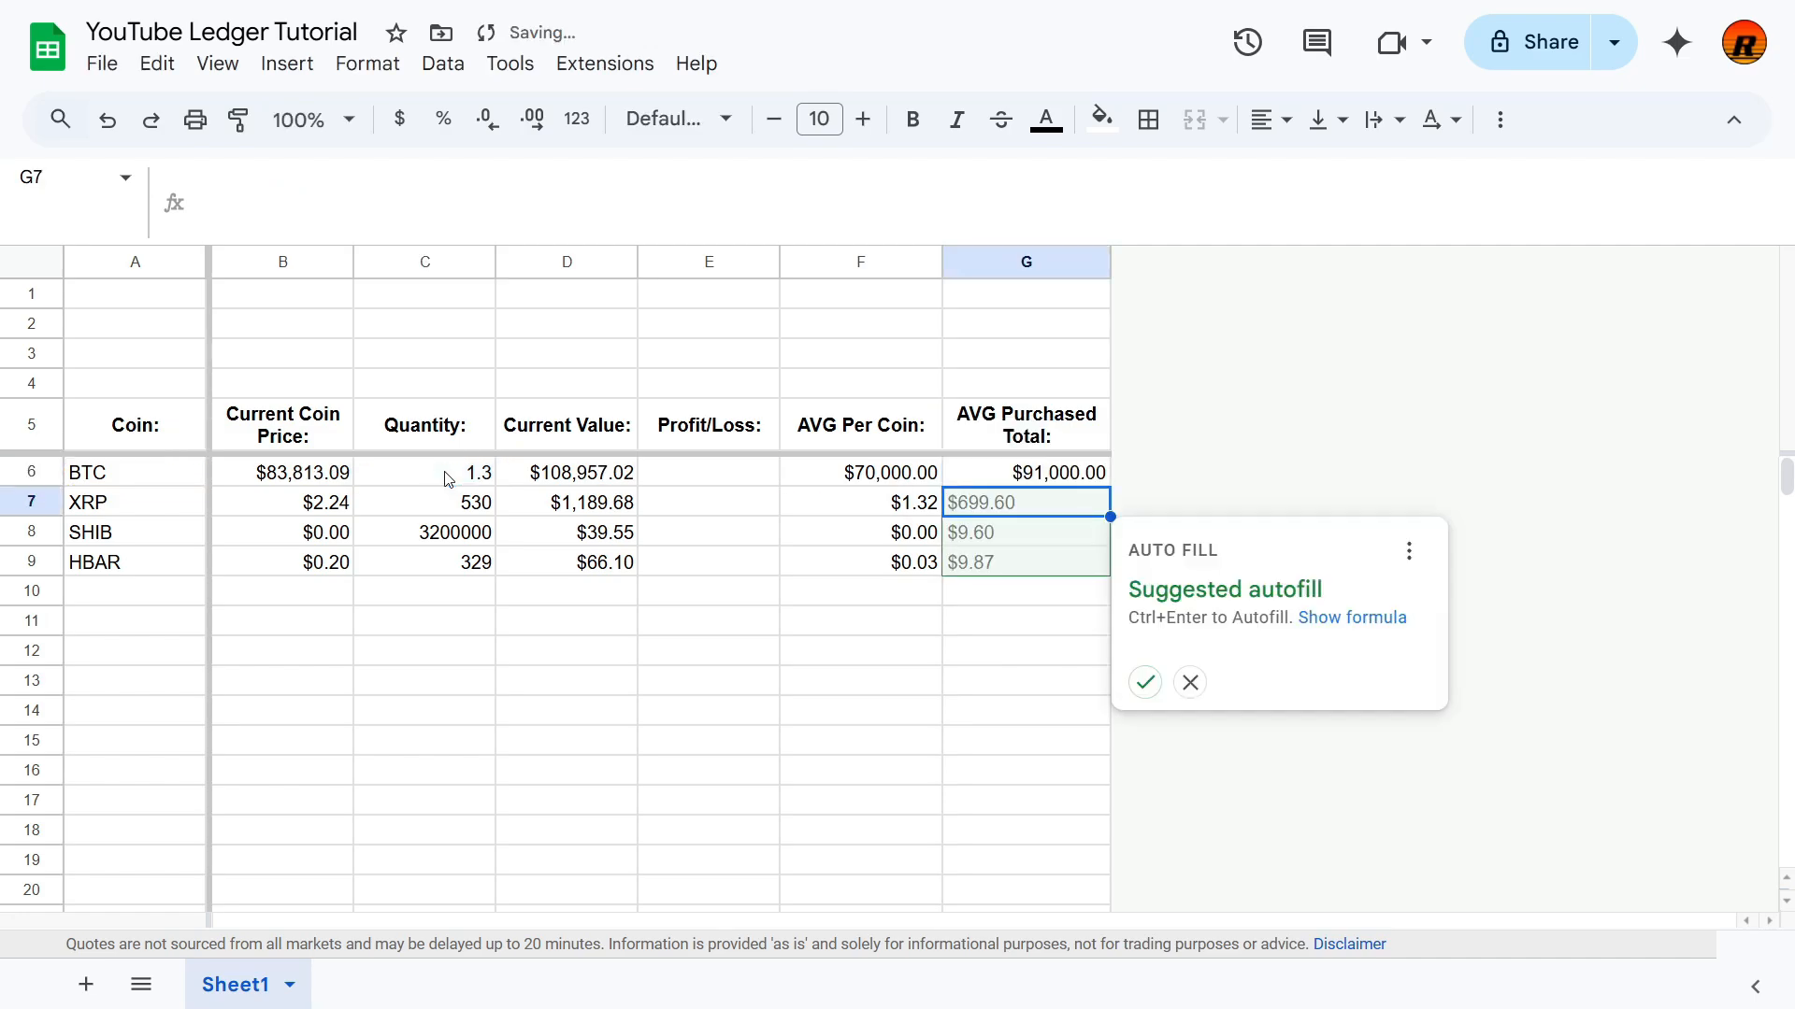
Step: Copy the AVG Purchased Total formula from G6 down the column, G7 to G1000
key("Up")
key("Down")
key("ctrl+shift+Down")
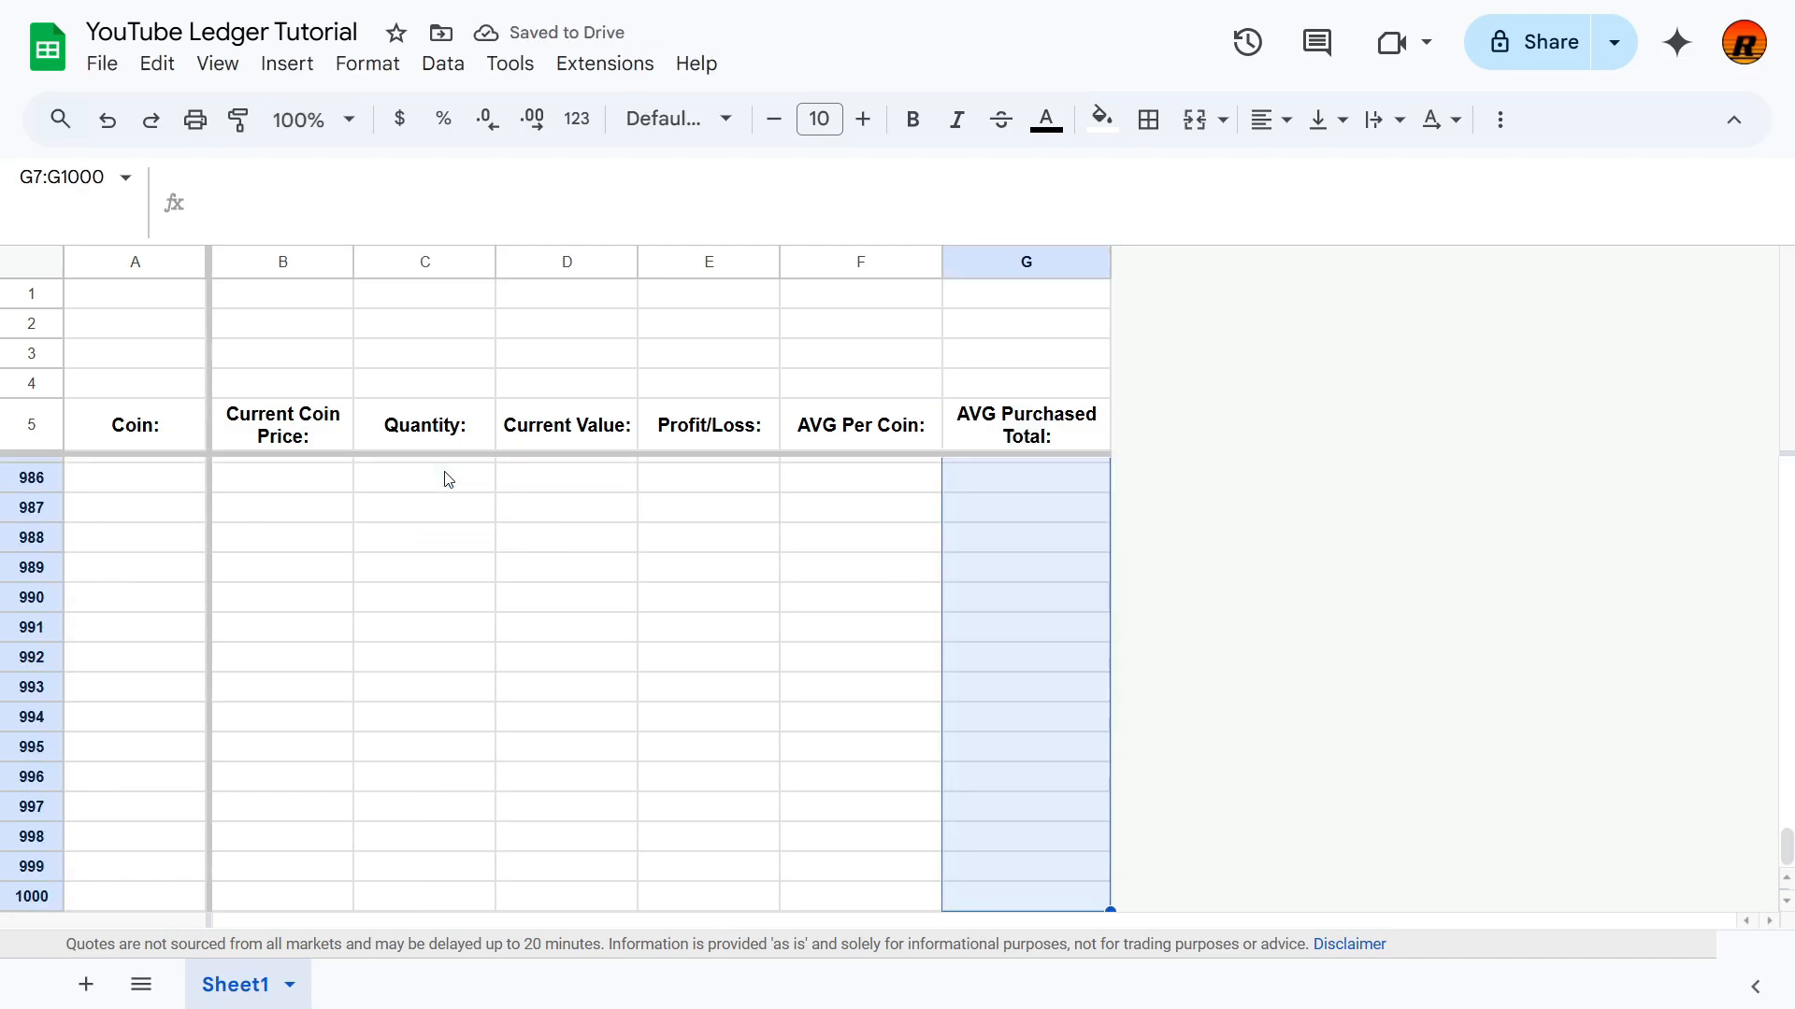
key("ctrl+v")
key("Up")
key("Up")
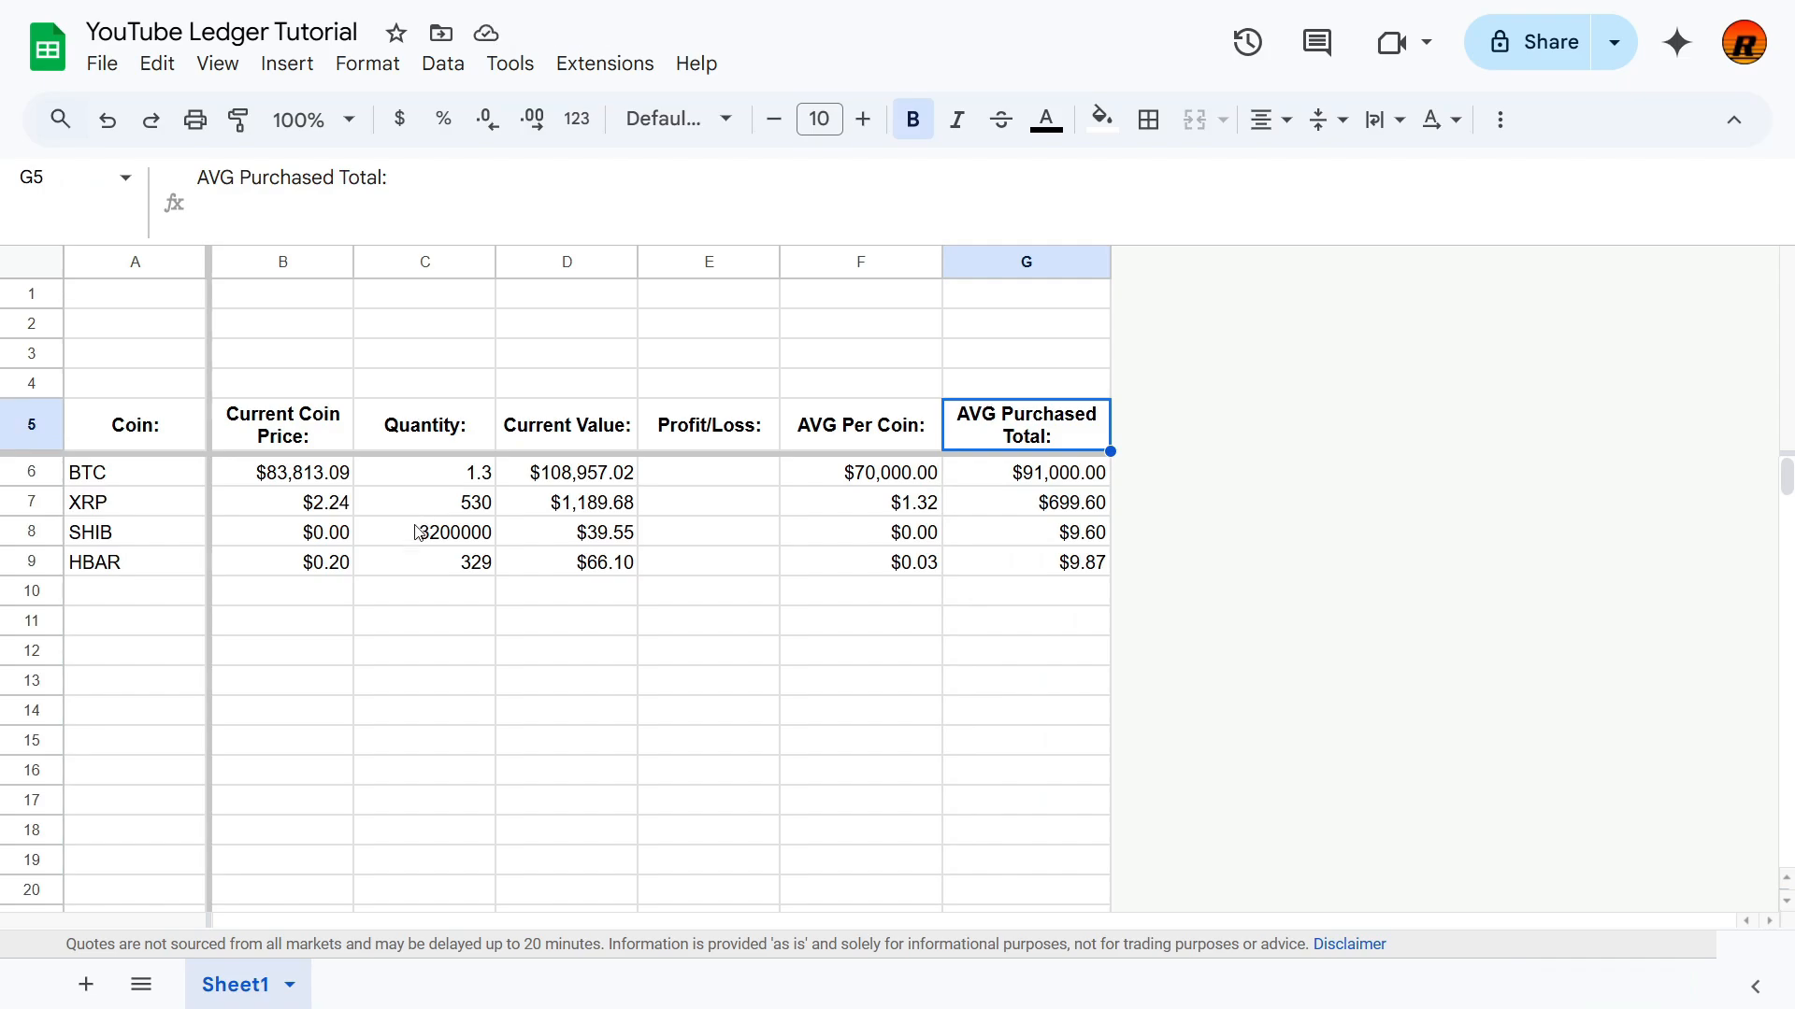
Step: Enter the formula =IF(A6="","",D6-G6) in E6 to calculate BTC's profit or loss
left_click(720, 480)
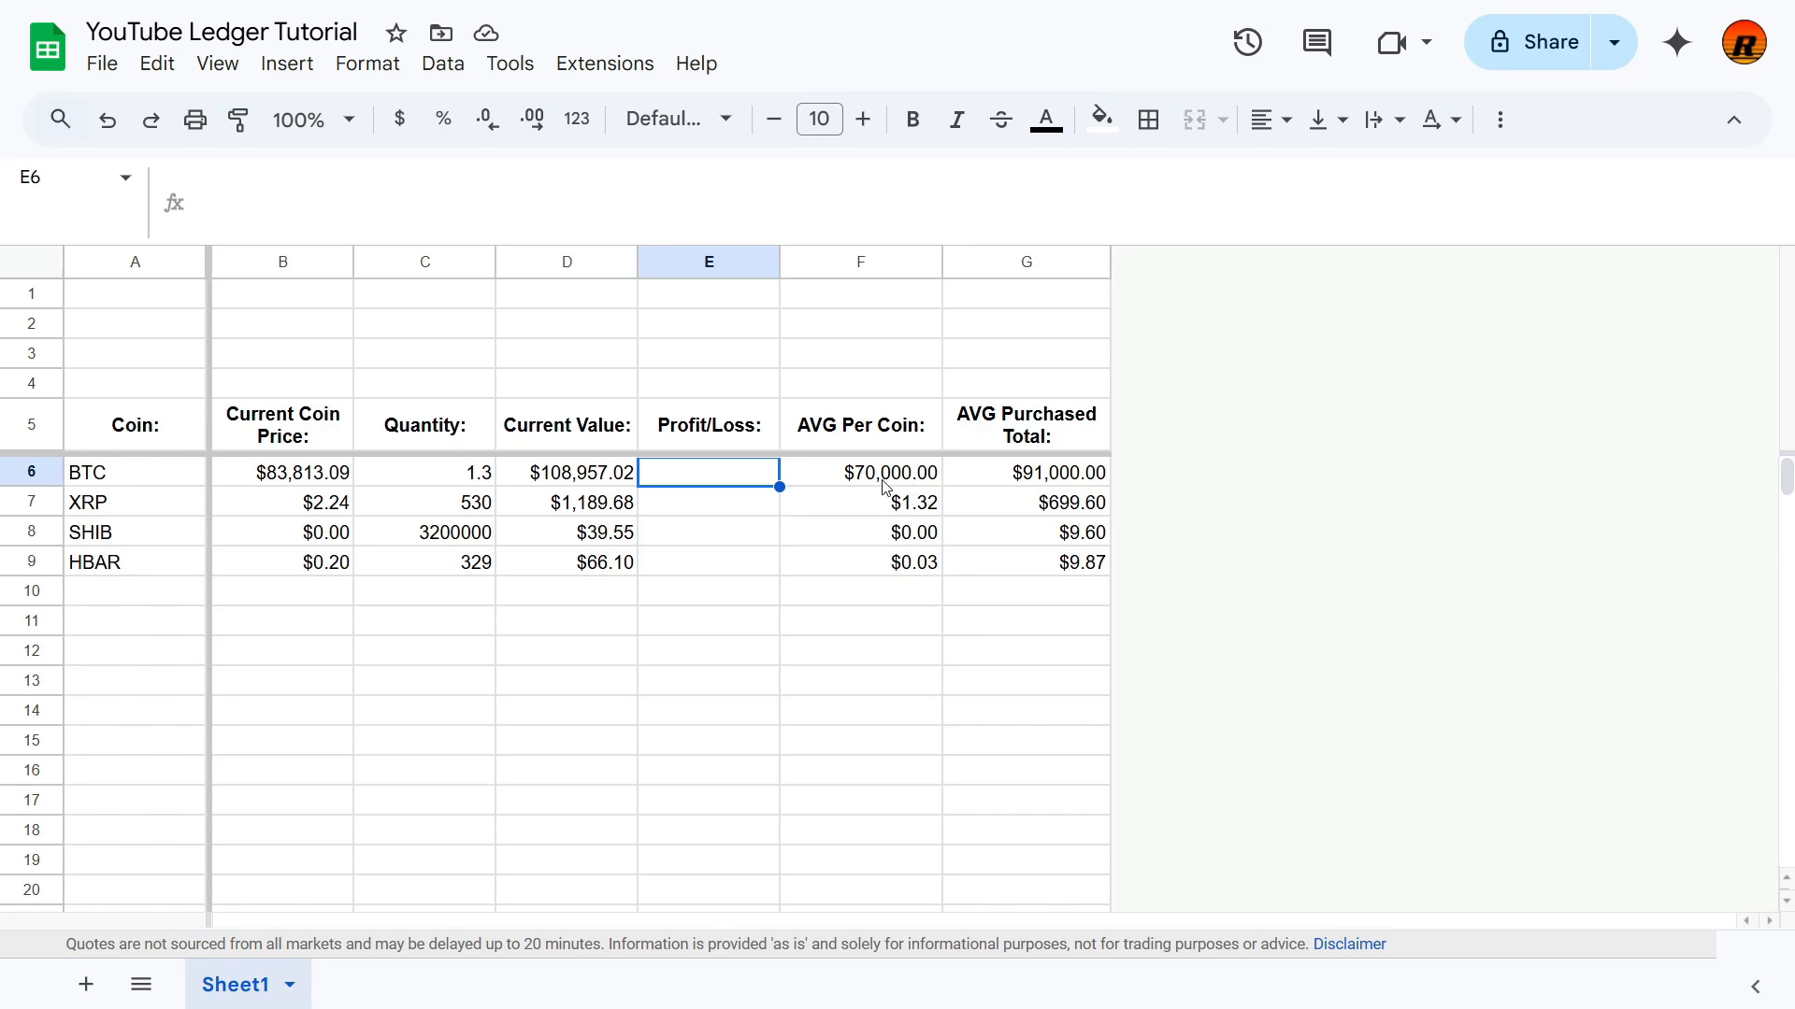
left_click(1073, 478)
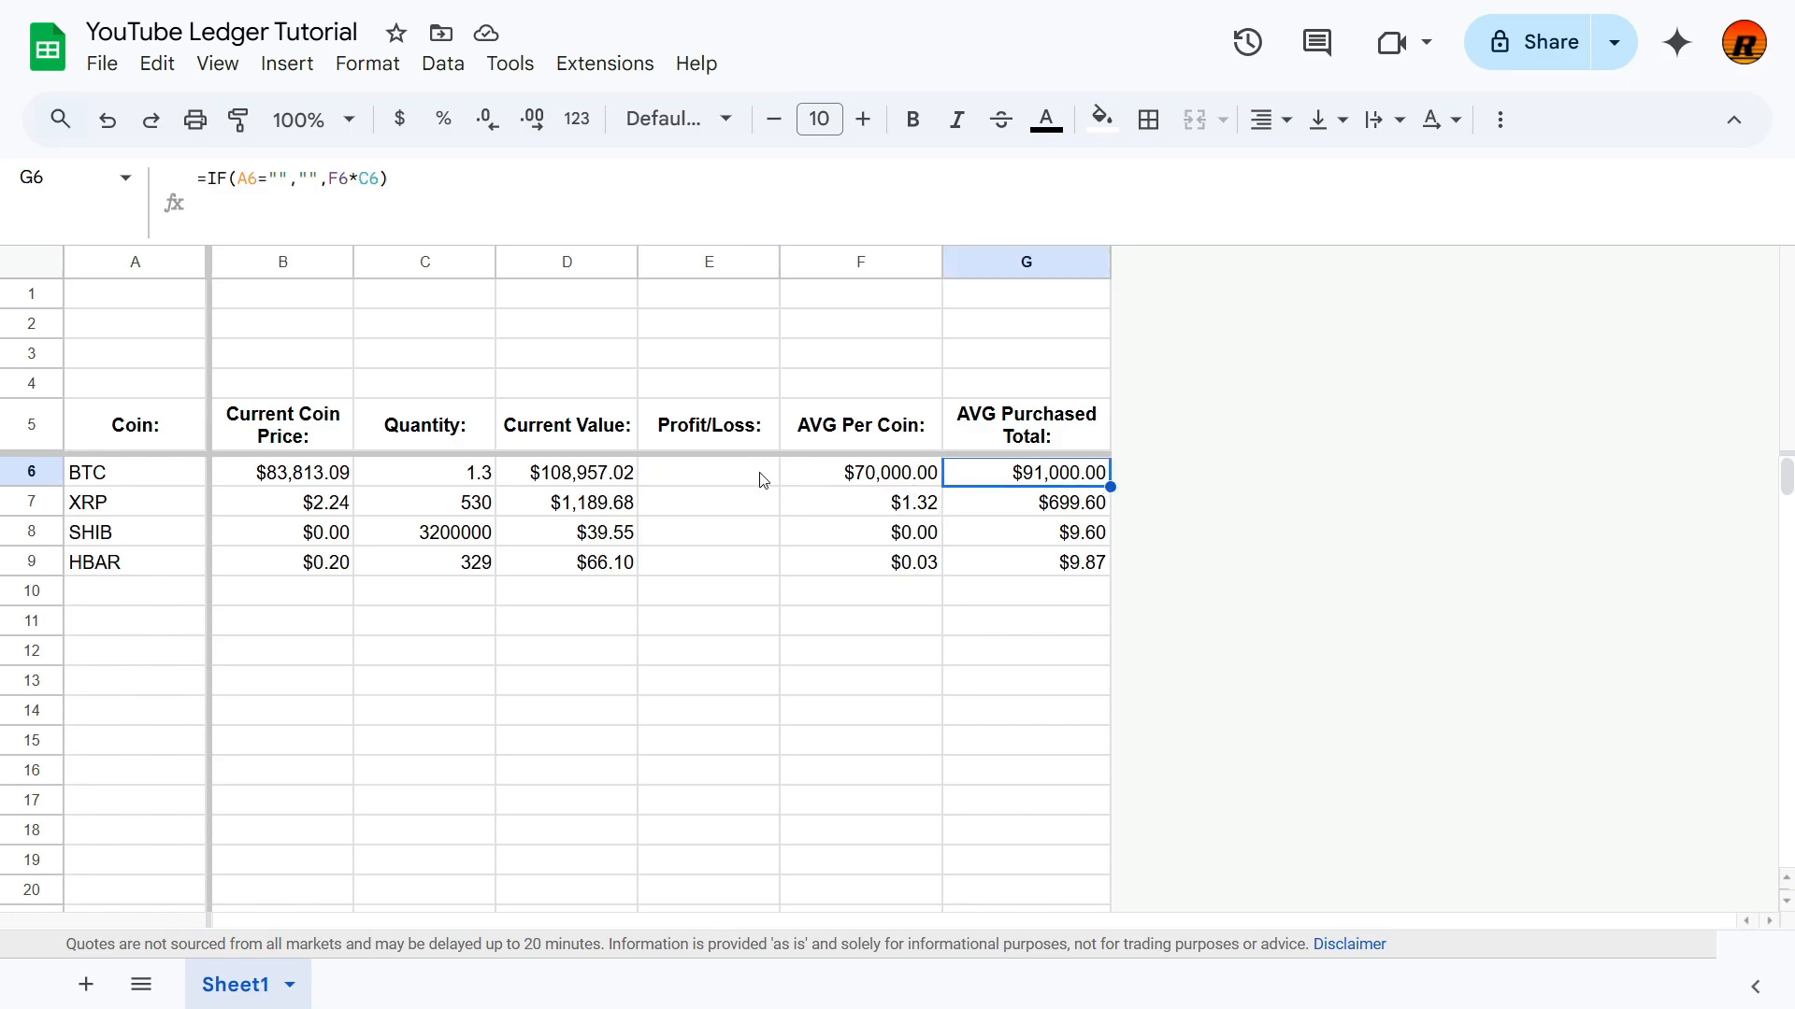
left_click(736, 477)
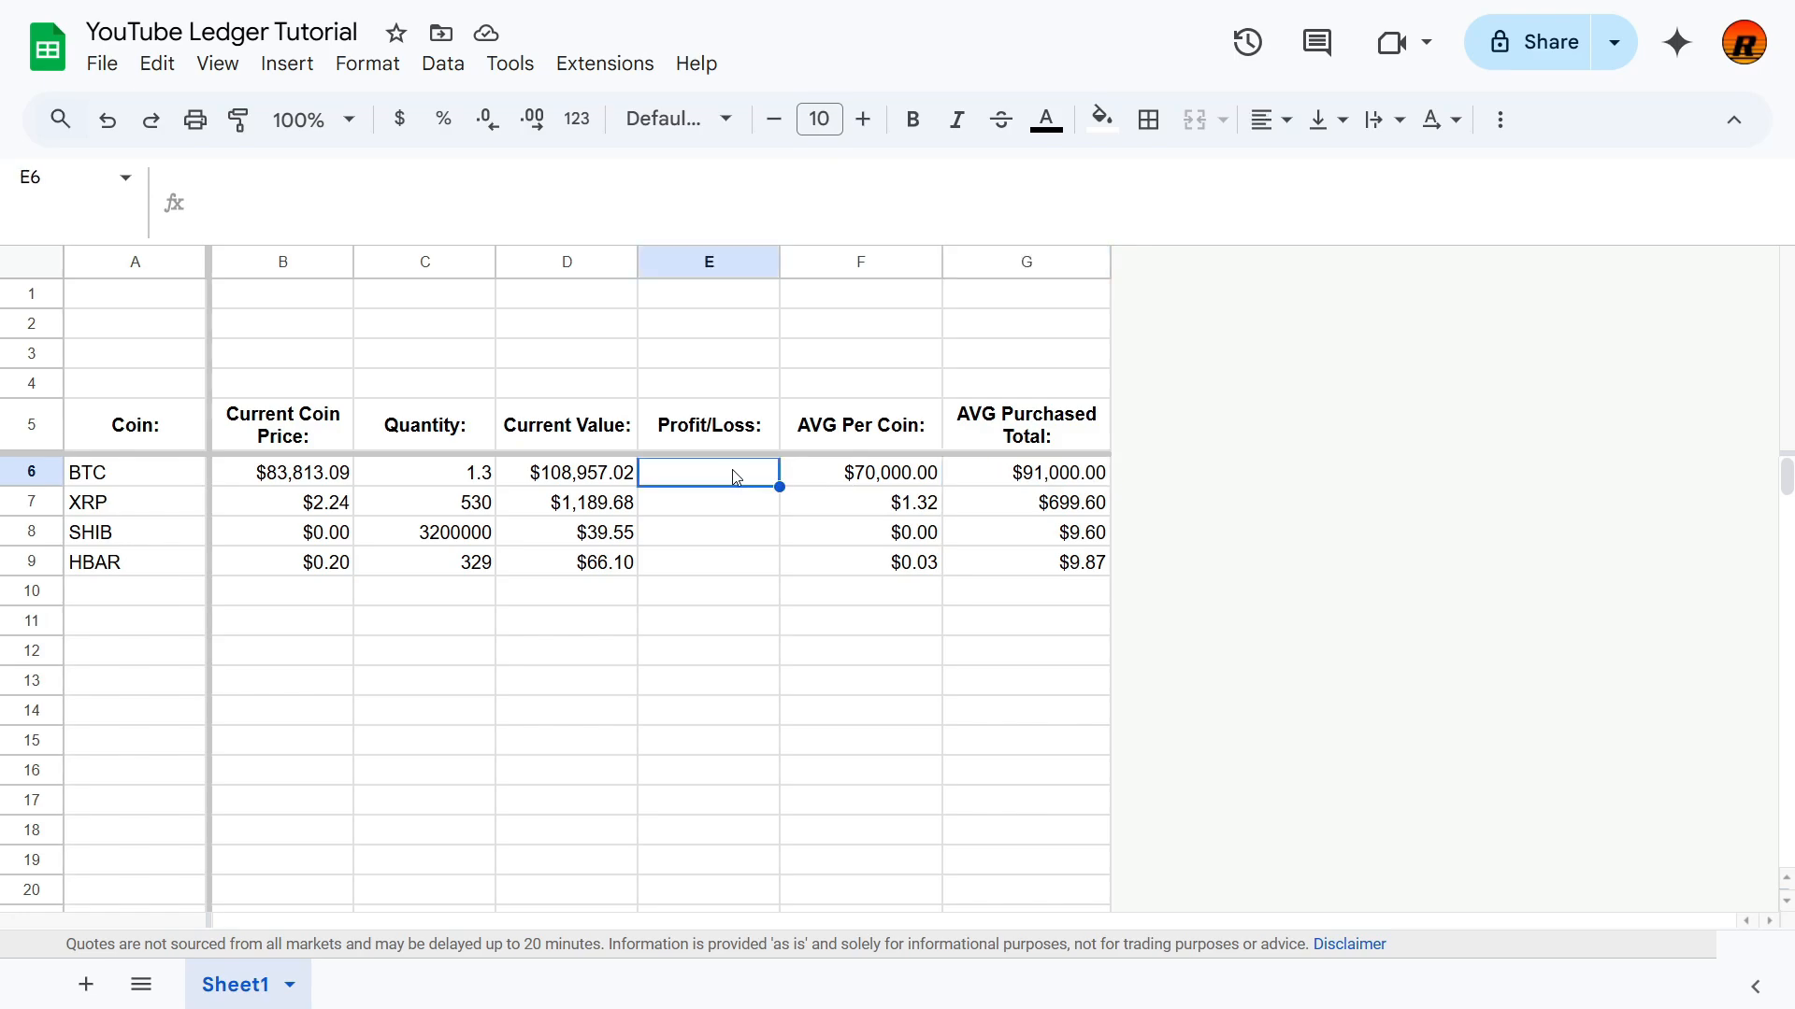
type("=")
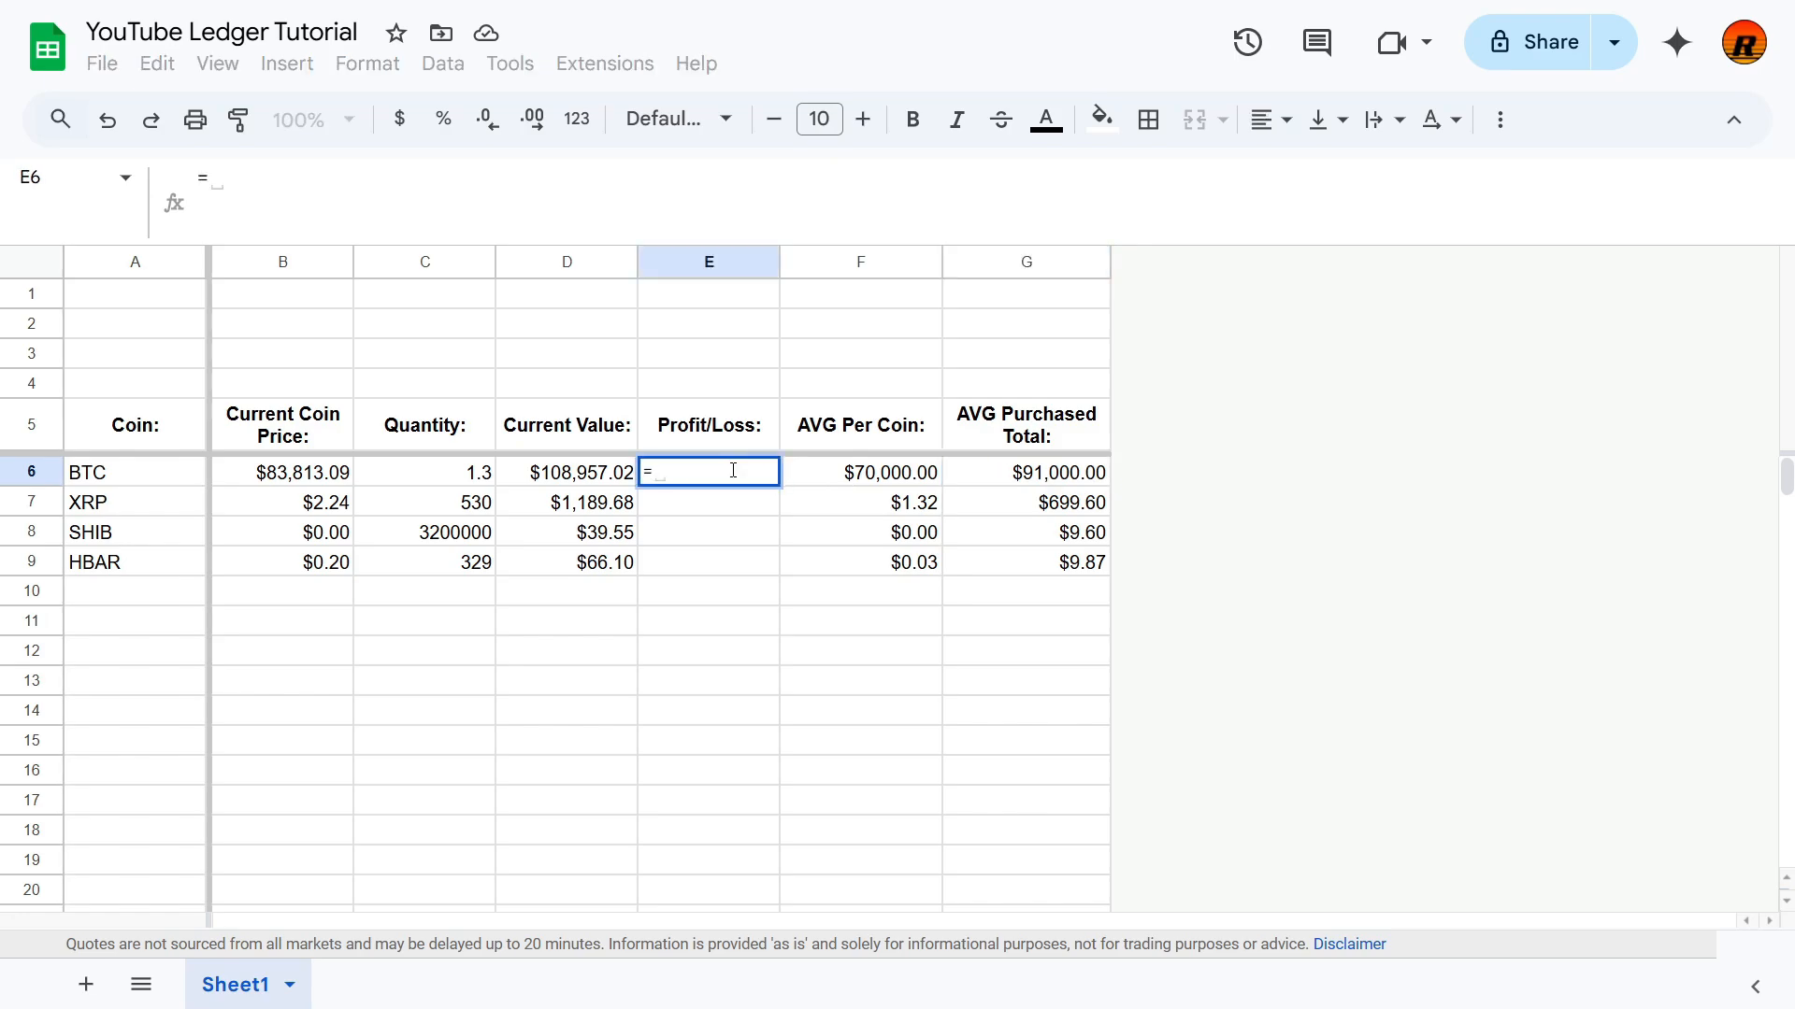
type("IF(")
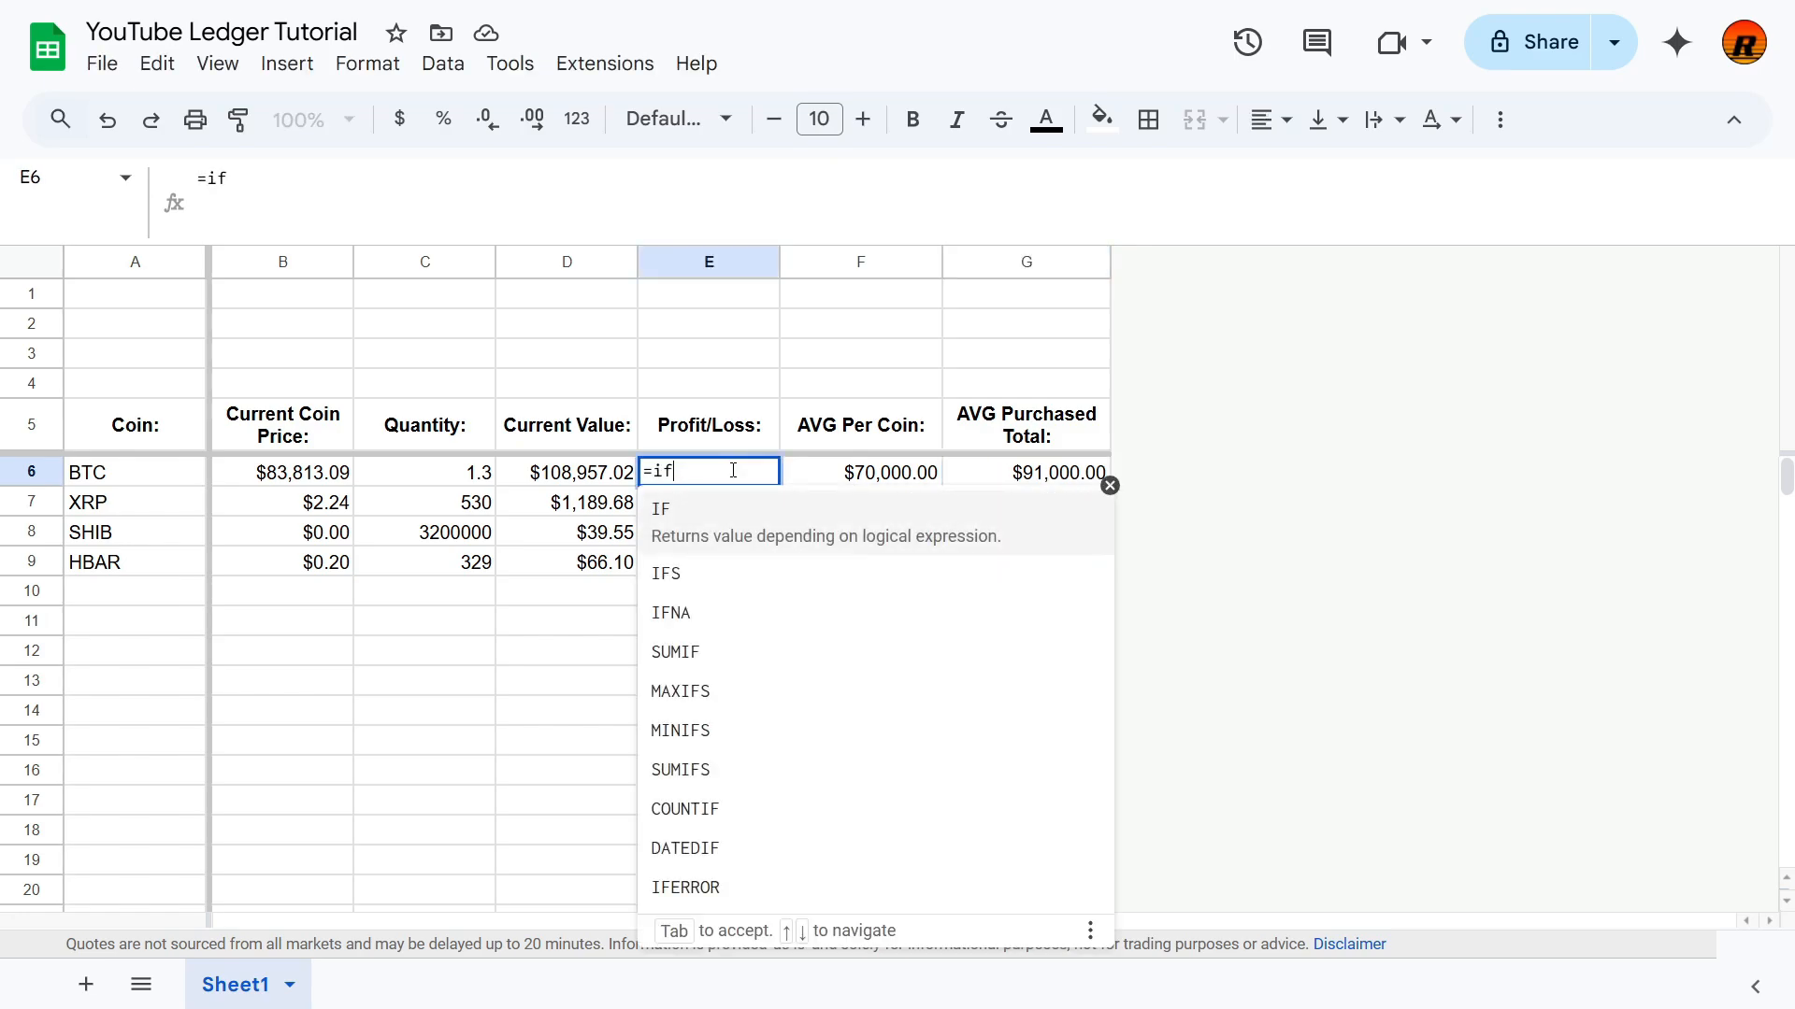
left_click(129, 483)
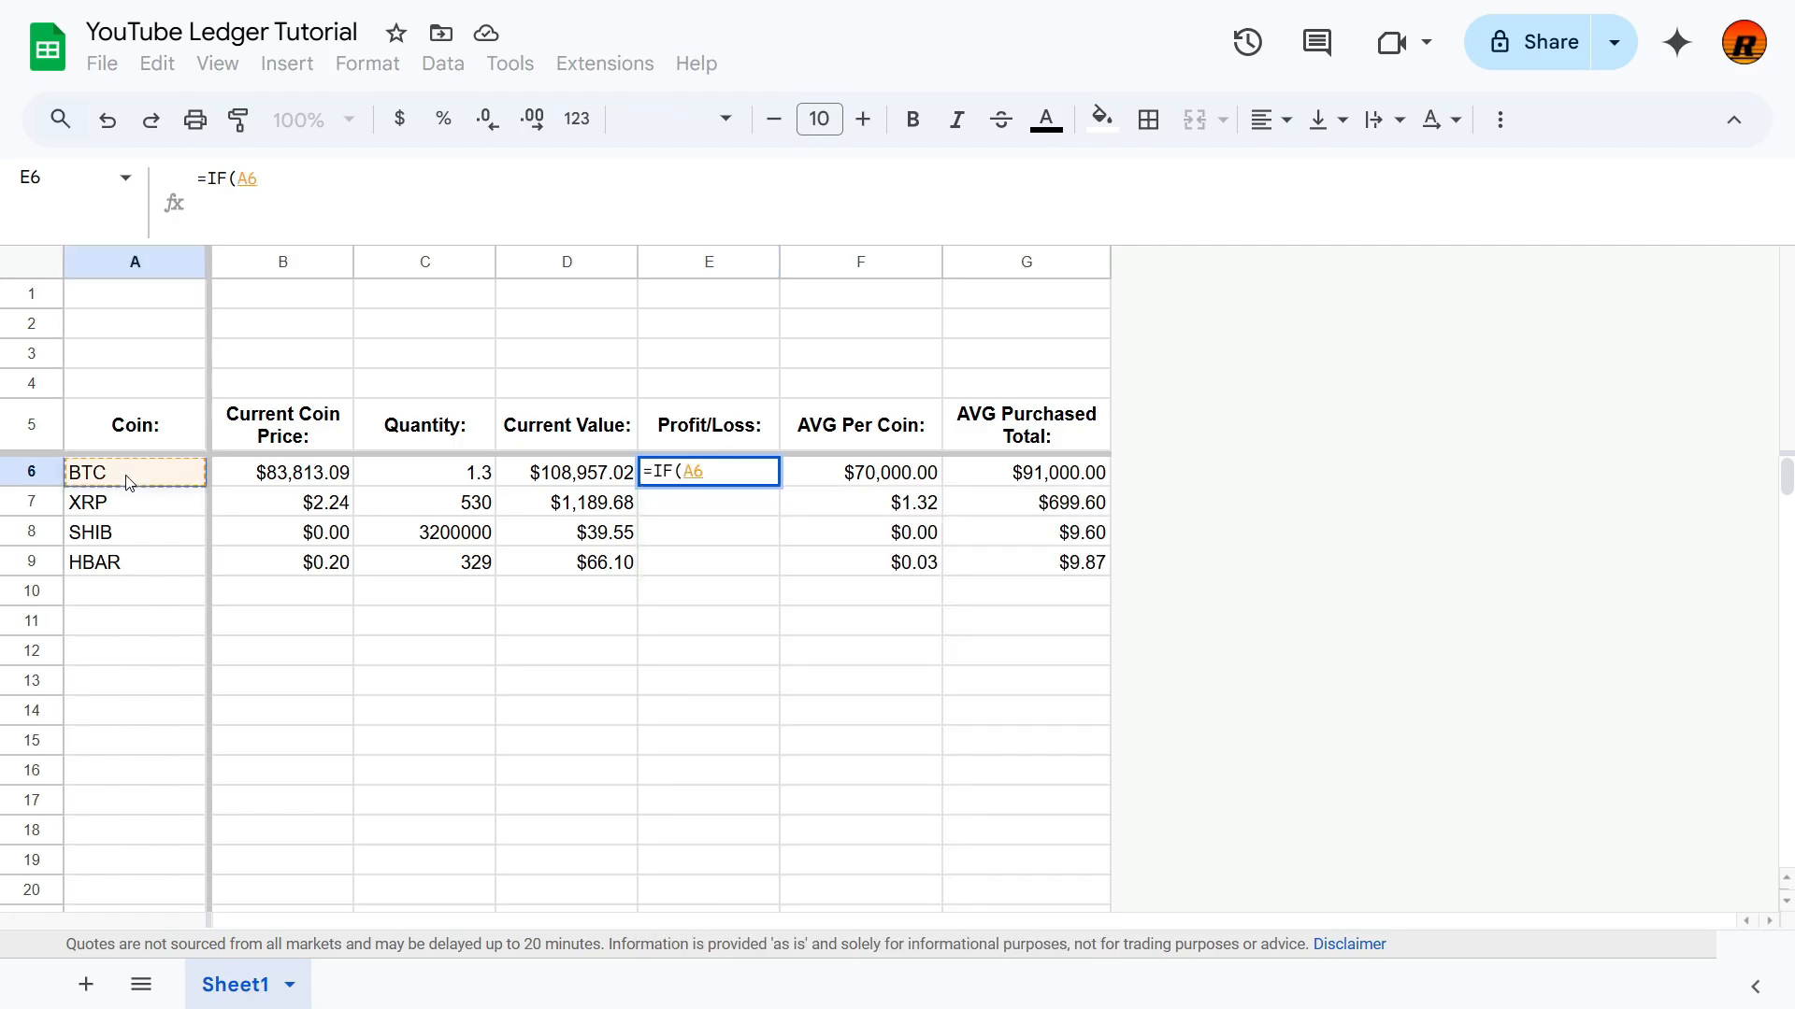
type("=\"\",\"\",")
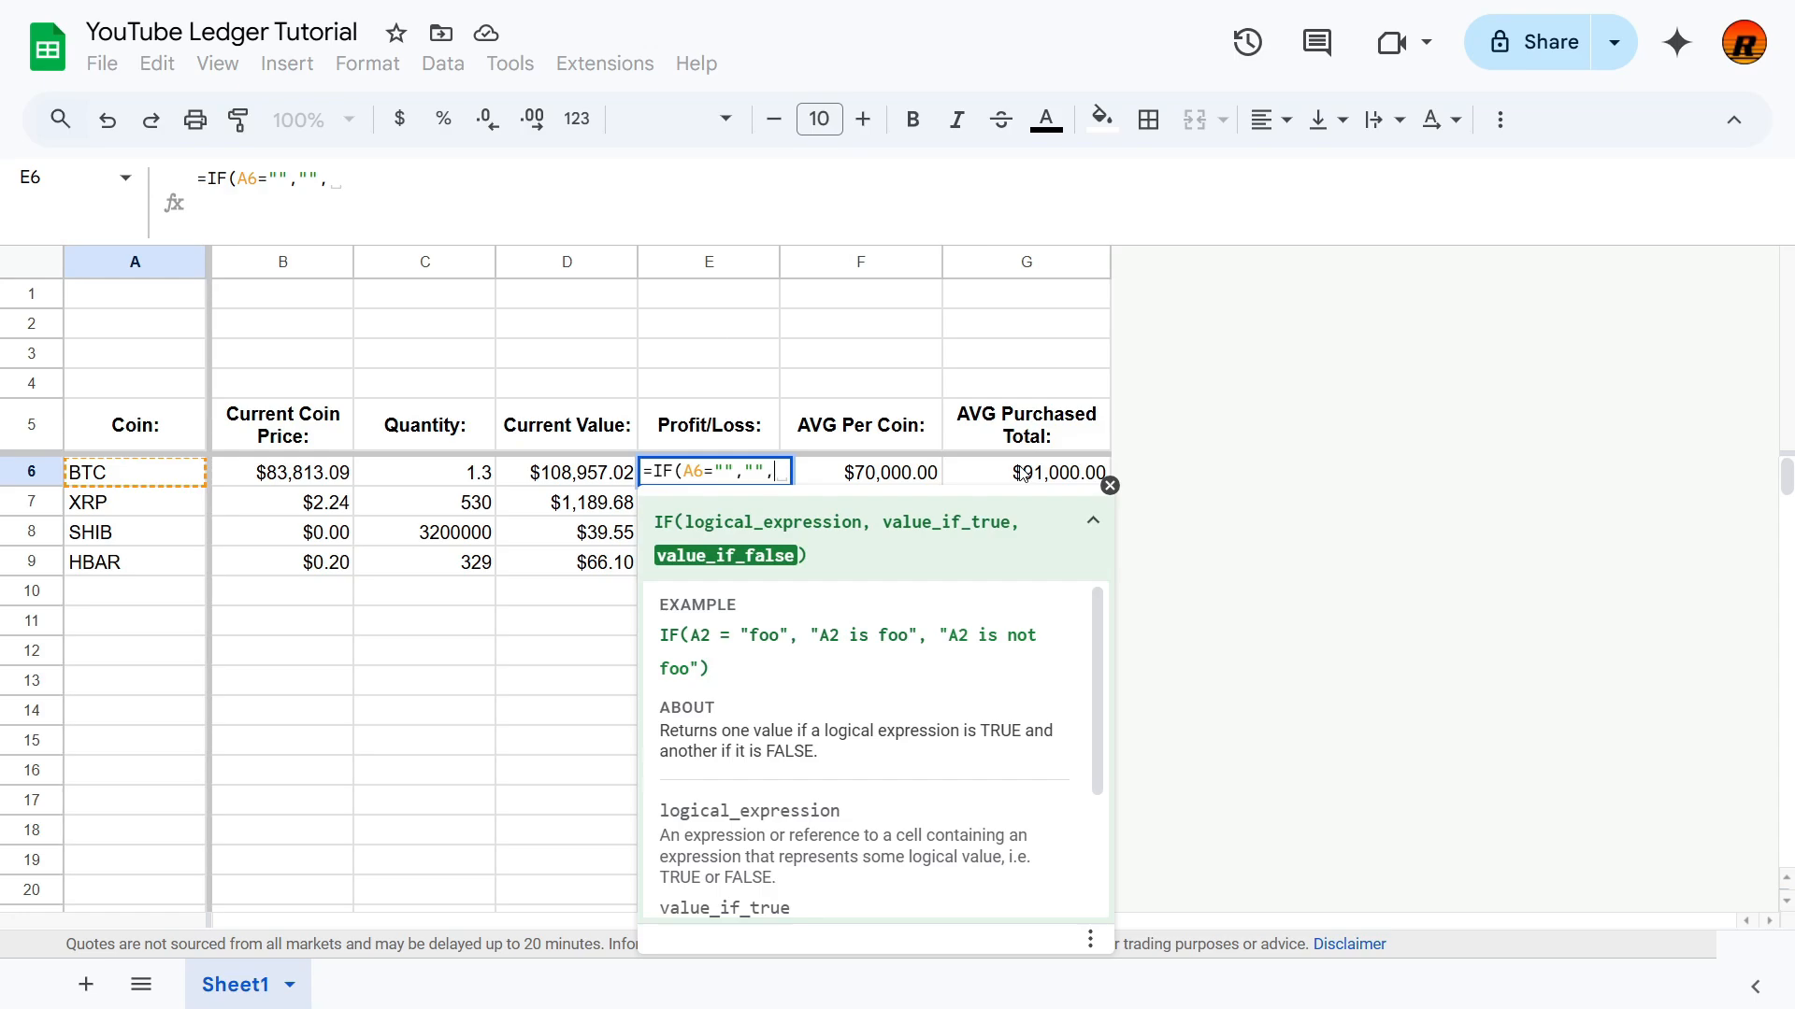
left_click(564, 475)
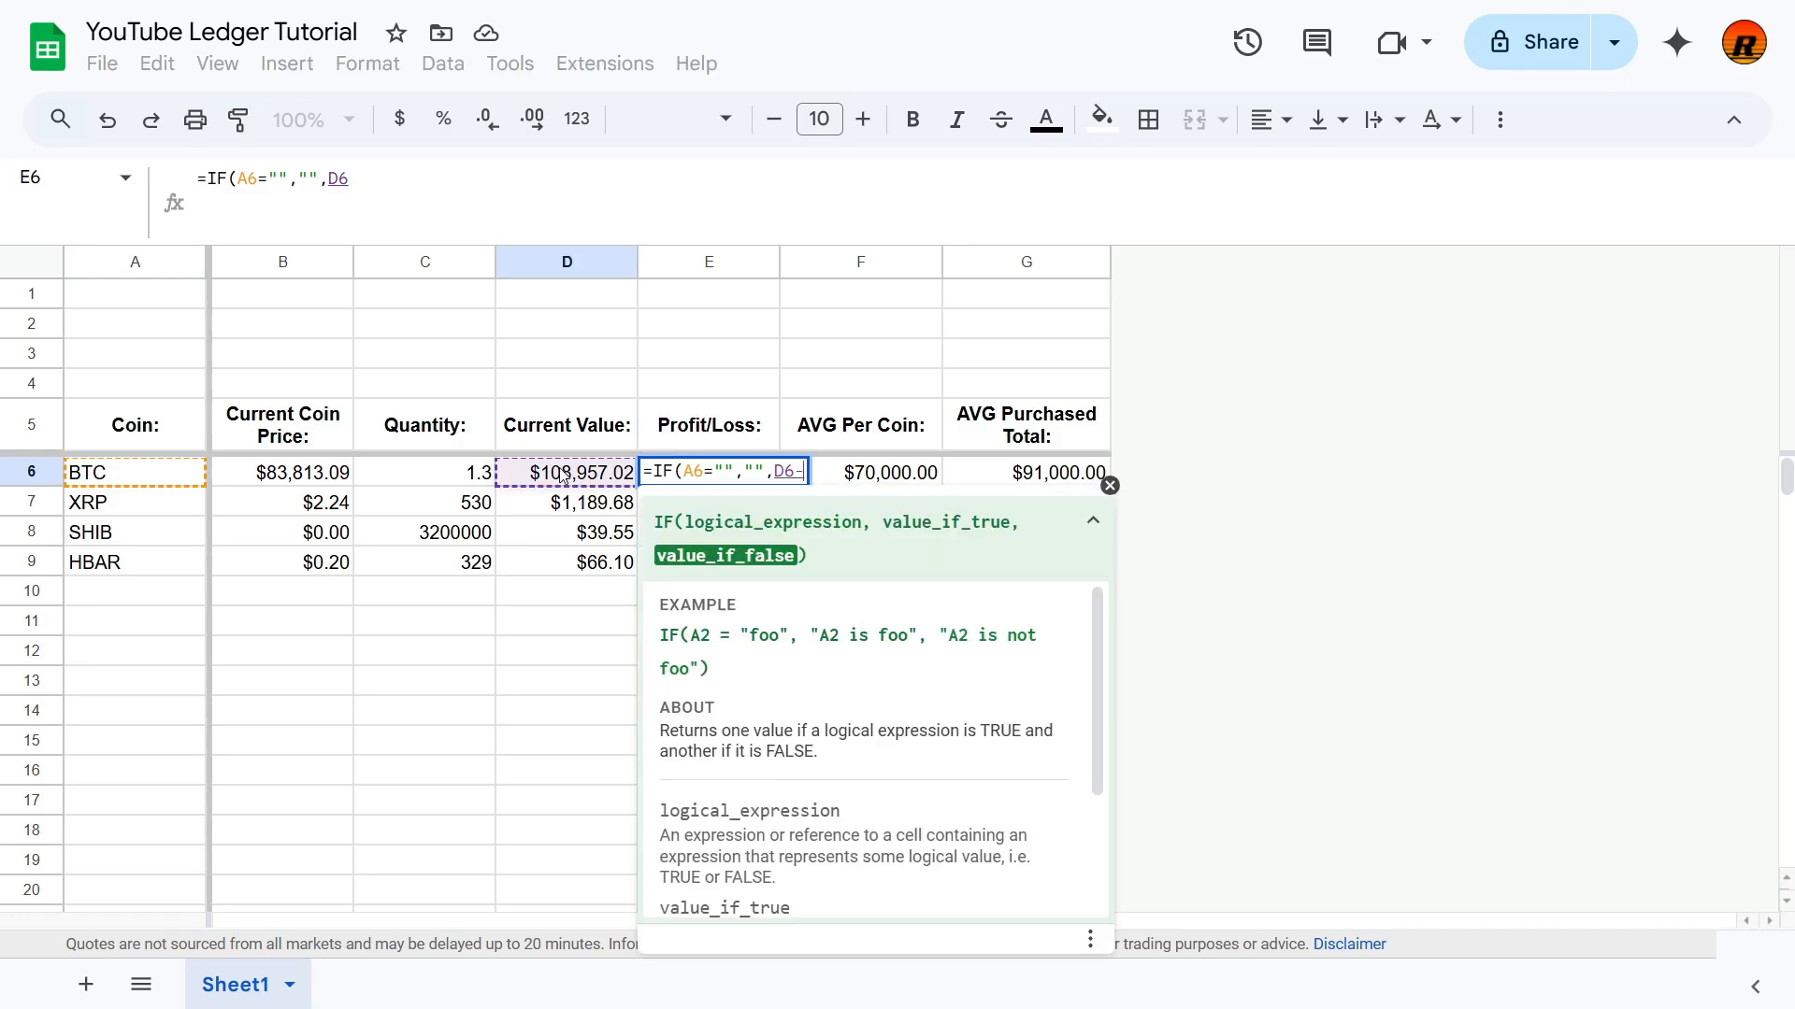
type("-")
left_click(1055, 477)
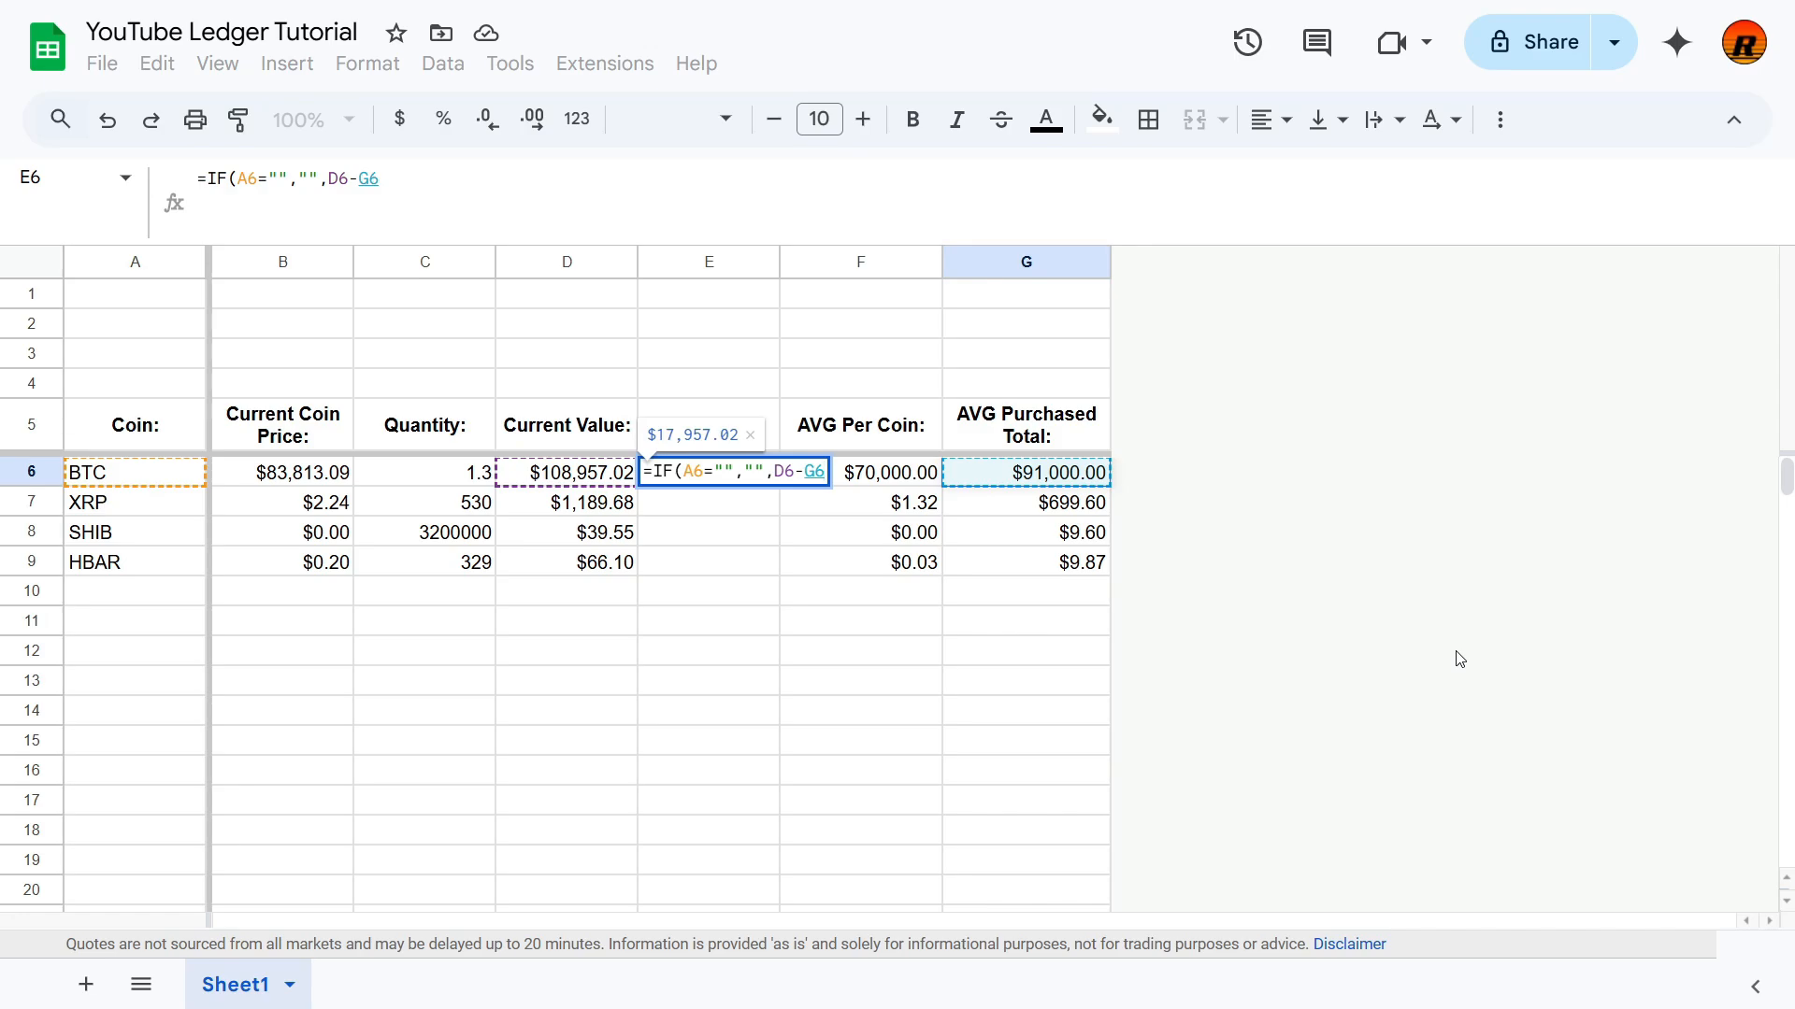
key("Return")
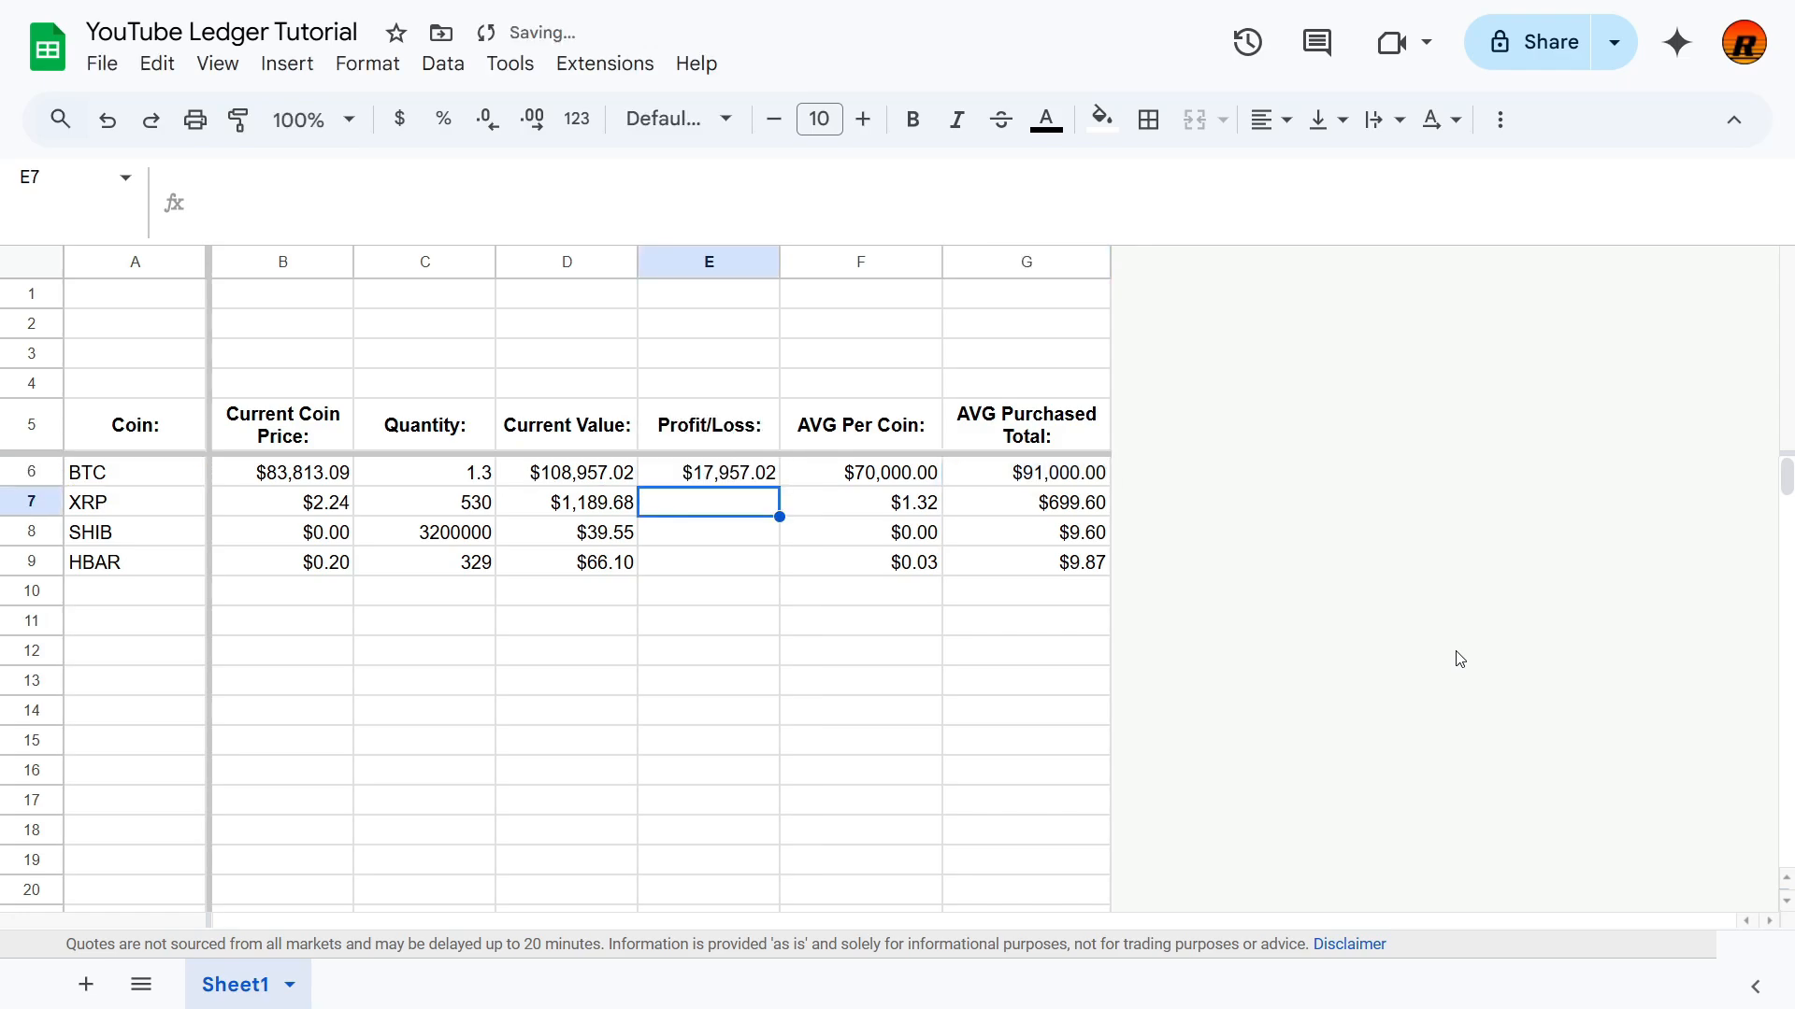
Step: Copy the Profit/Loss formula from E6 down the column, E7 to E1000
key("Up")
key("ctrl+Down")
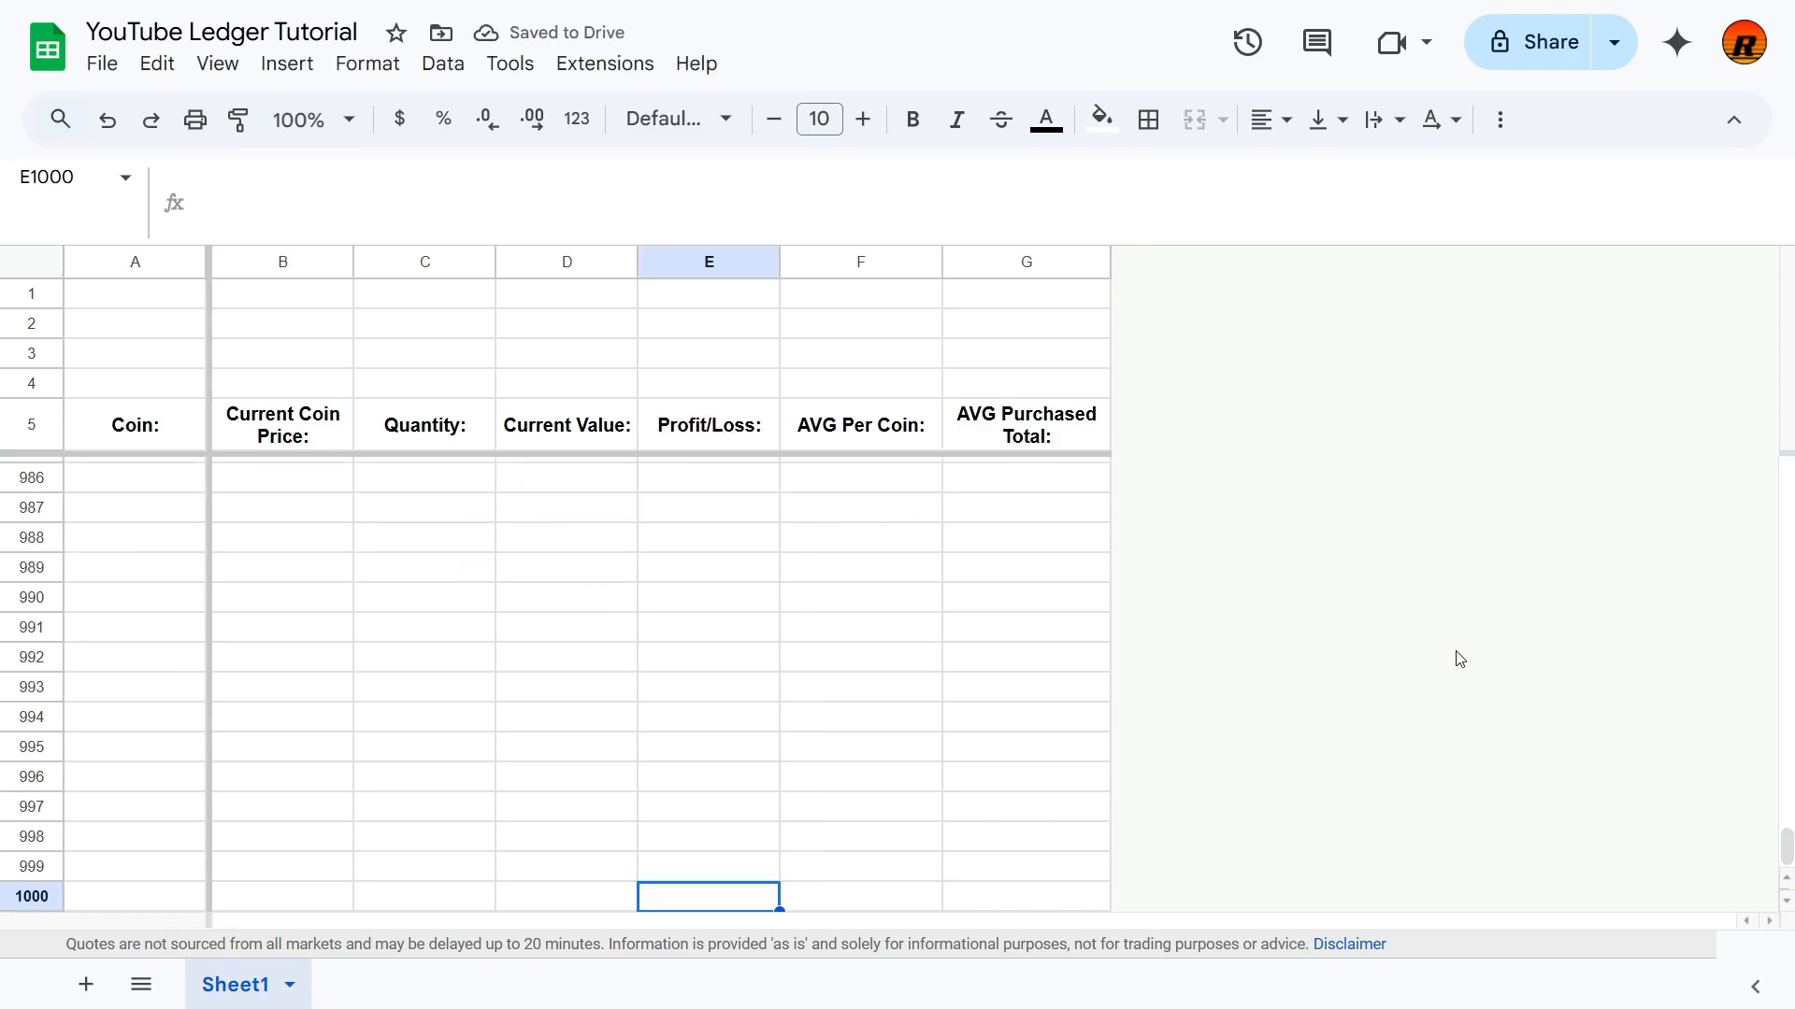
key("ctrl+Up")
key("ctrl+c")
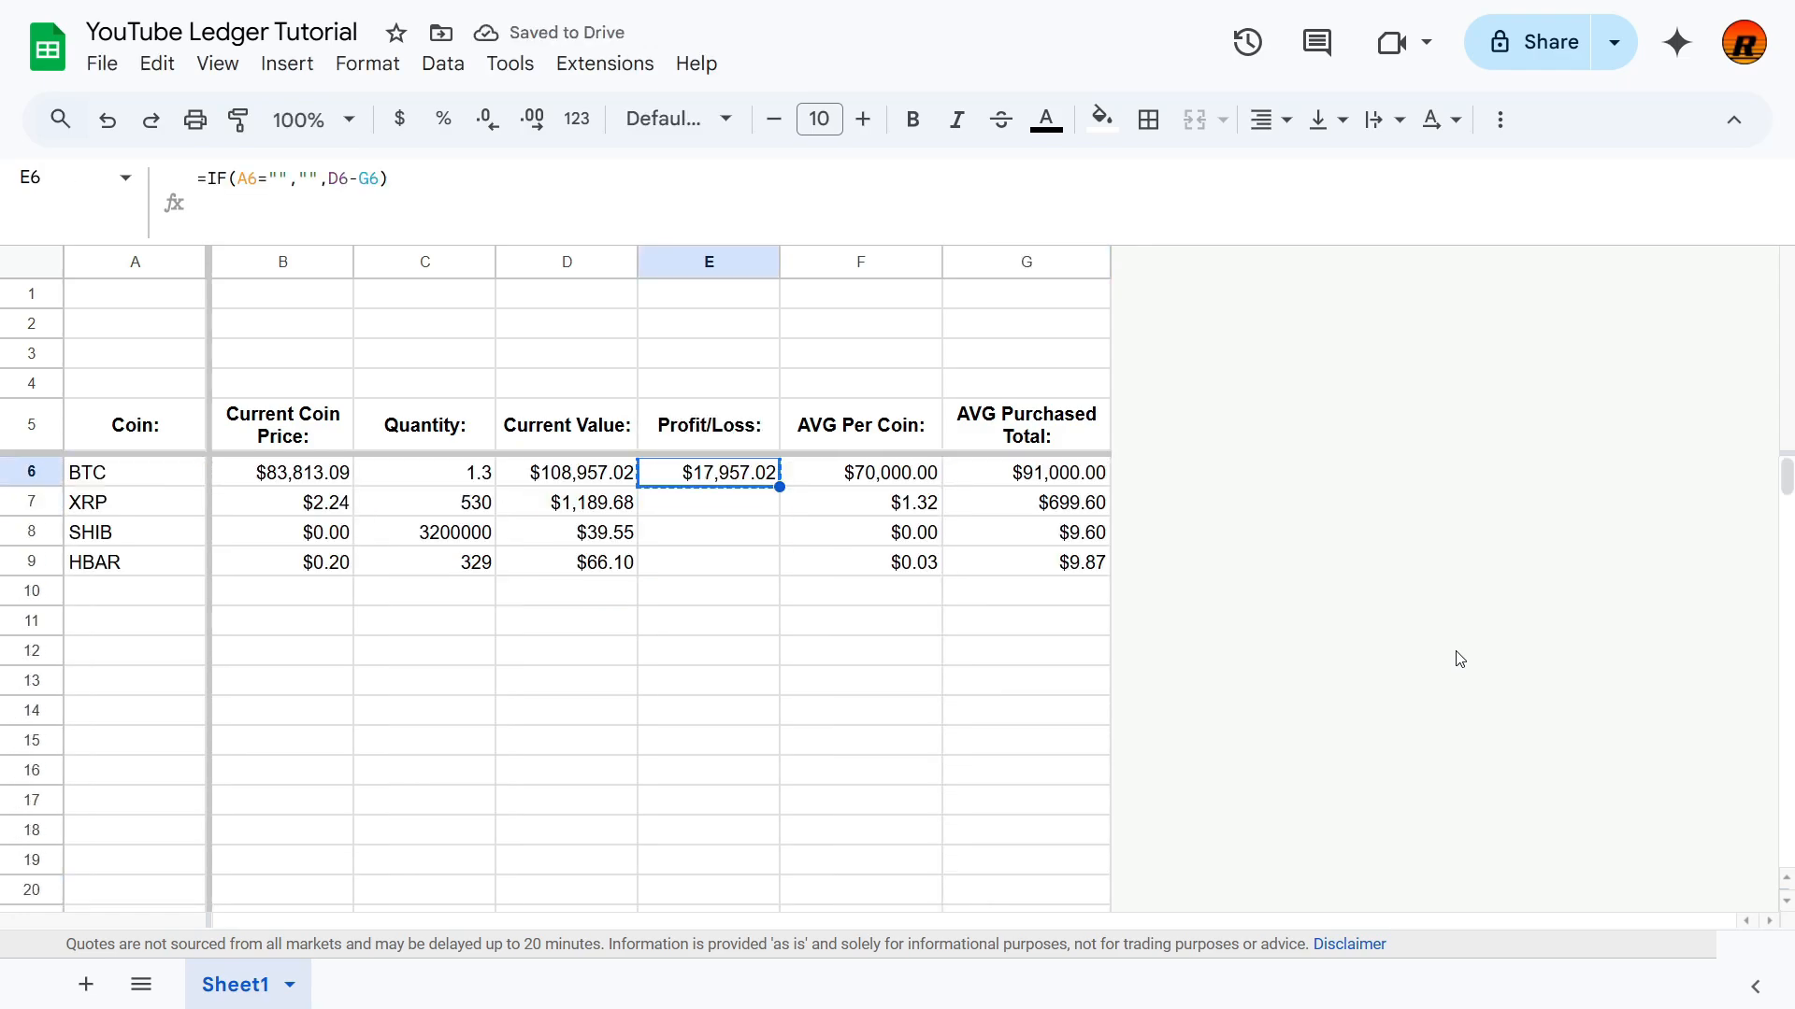
key("Down")
key("ctrl+shift+Down")
key("ctrl+v")
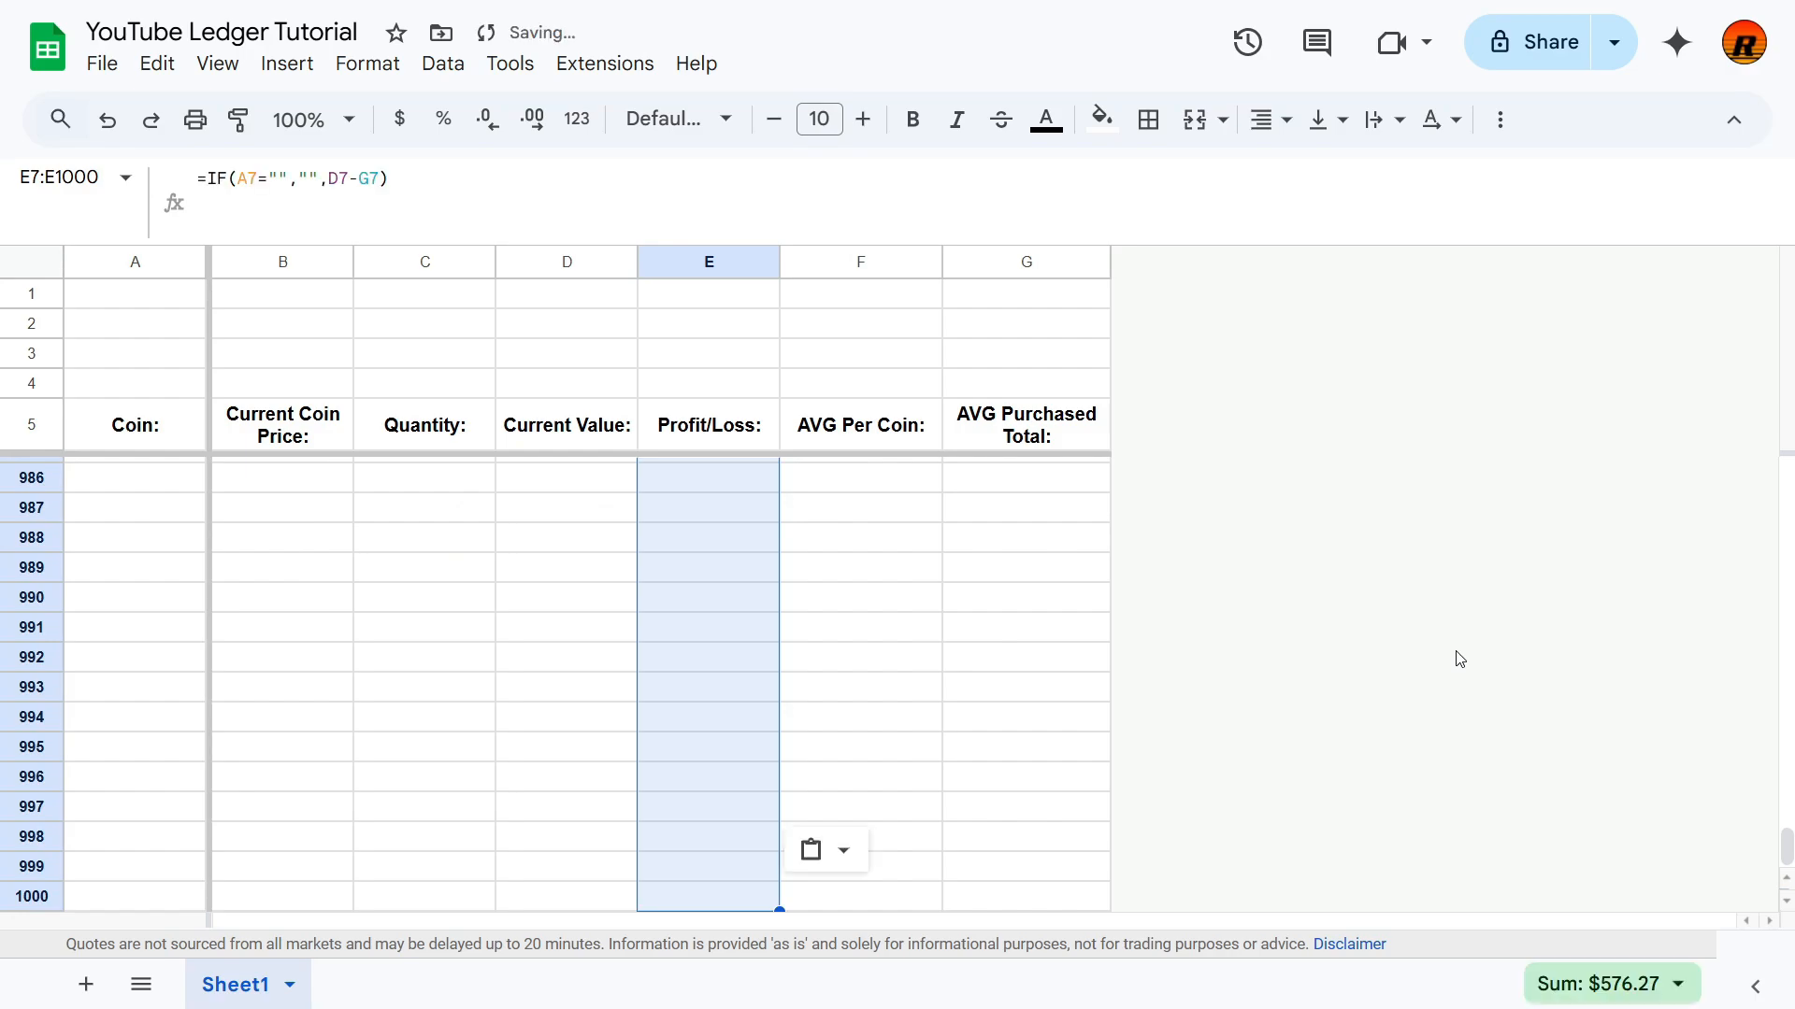
Step: Review the Profit/Loss results and the copied formulas in column E for the listed coins
key("Up")
key("Down")
key("Down")
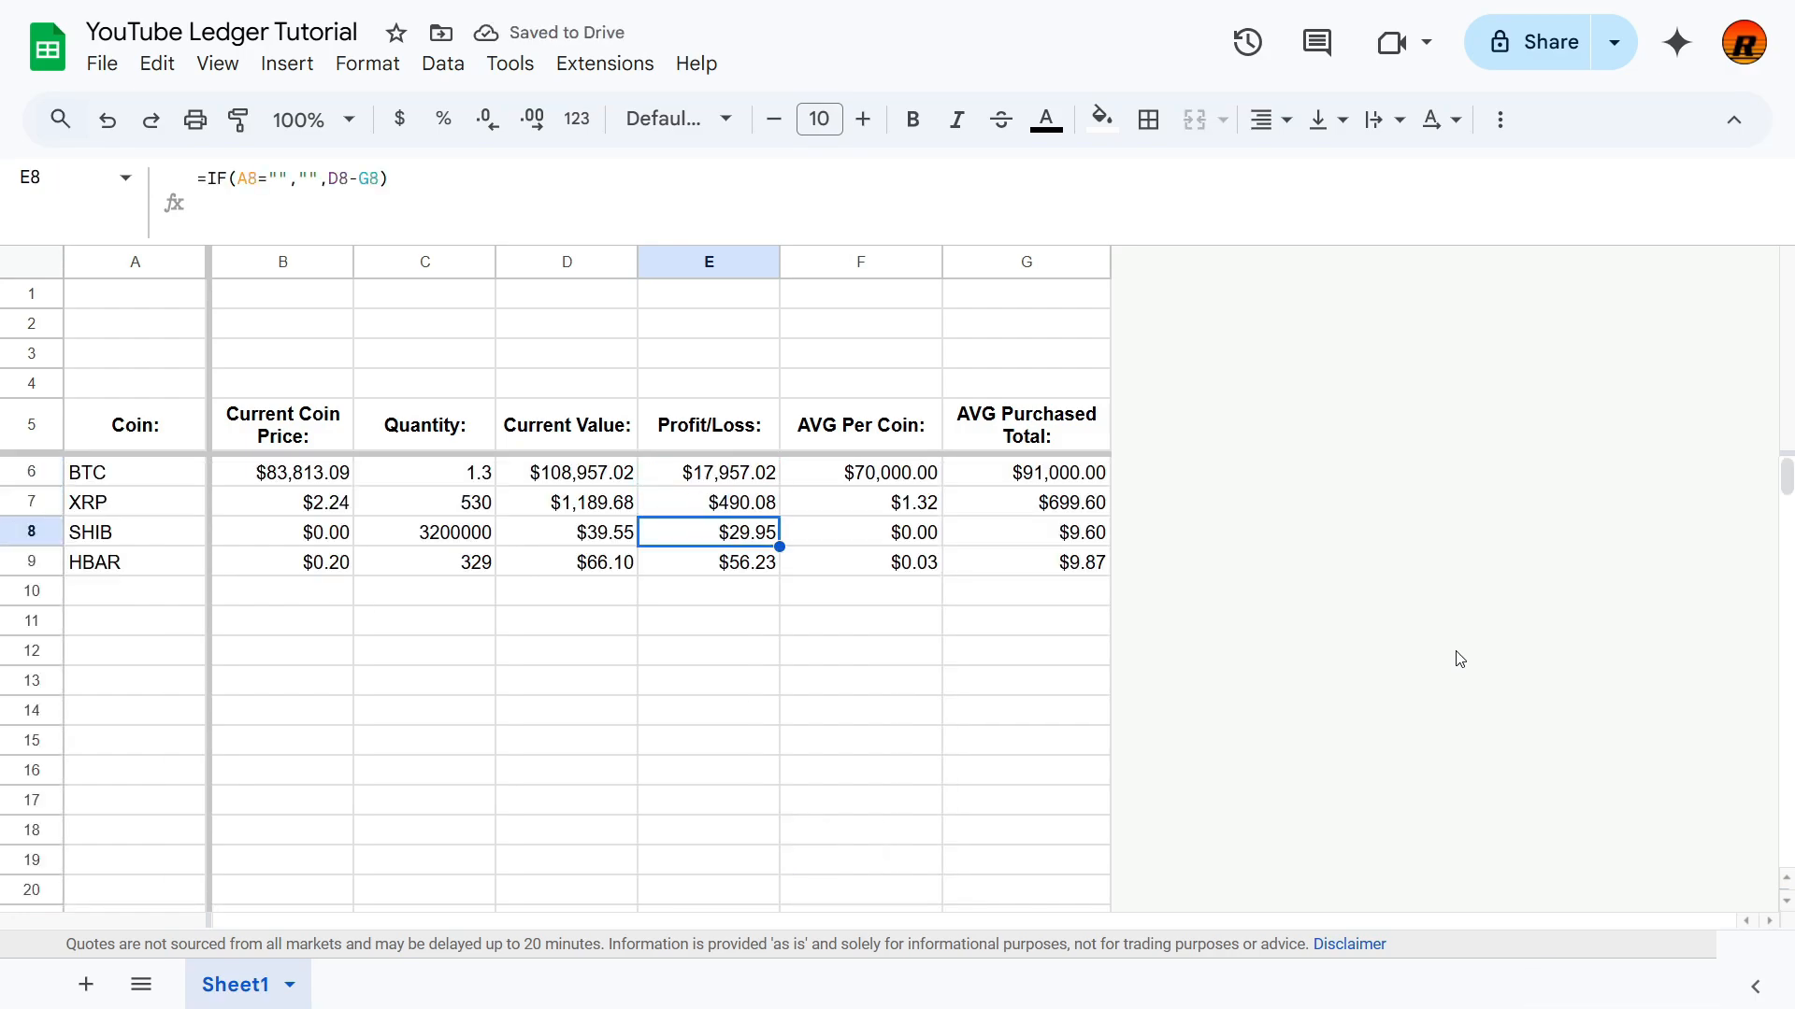
key("Left")
key("Right")
key("Up")
key("Up")
key("Down")
key("Down")
key("Down")
key("Down")
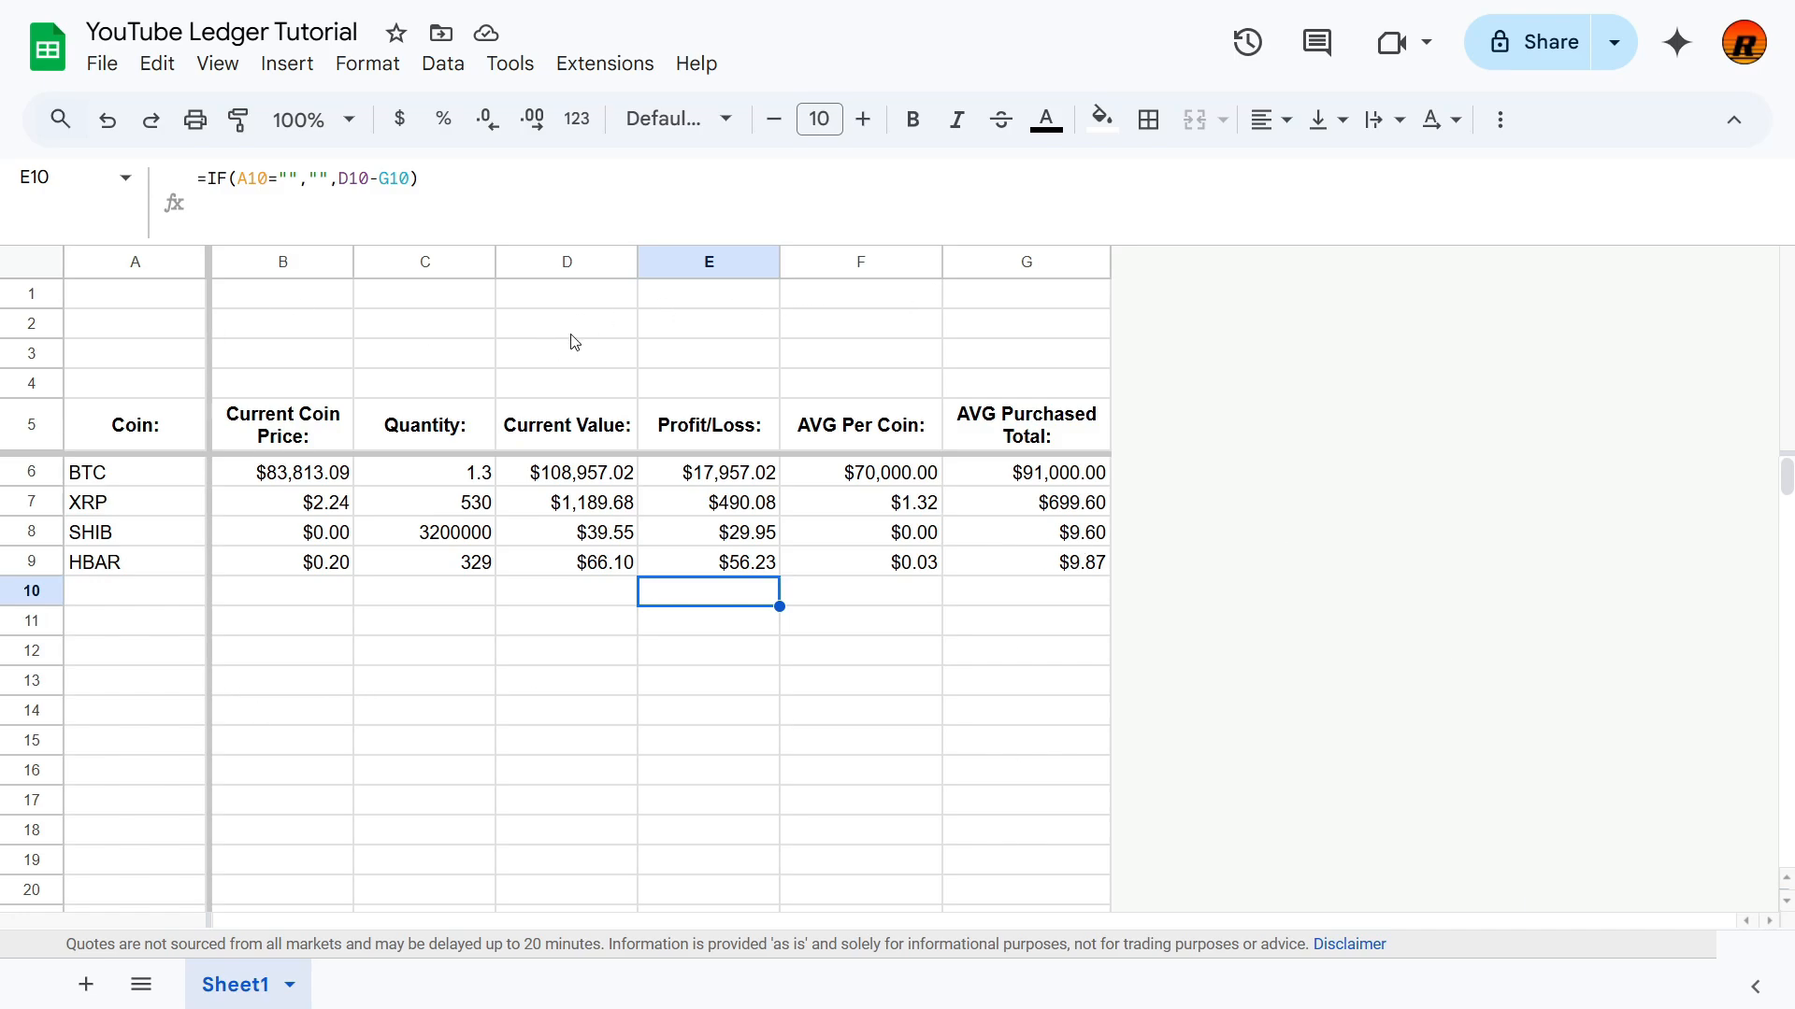
Step: Add a bold, right-aligned "AVG Total:" label in F1
left_click(919, 298)
key("ctrl+b")
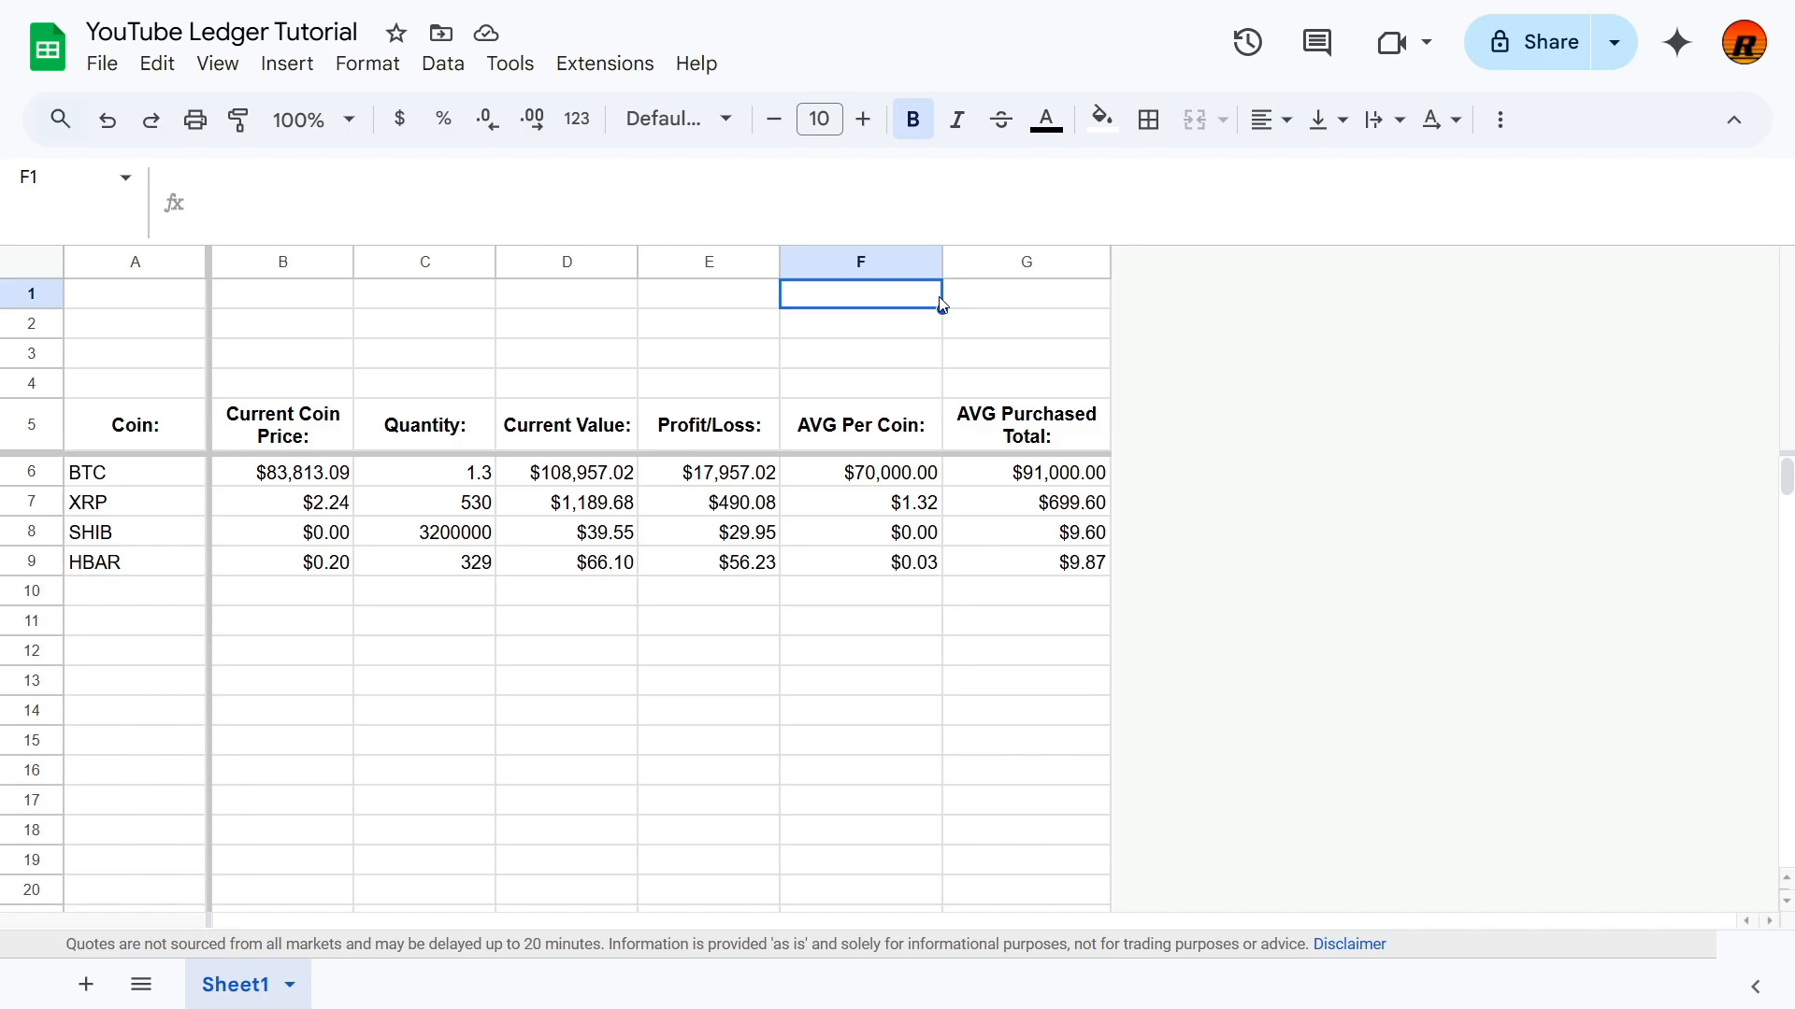
type("AVG ")
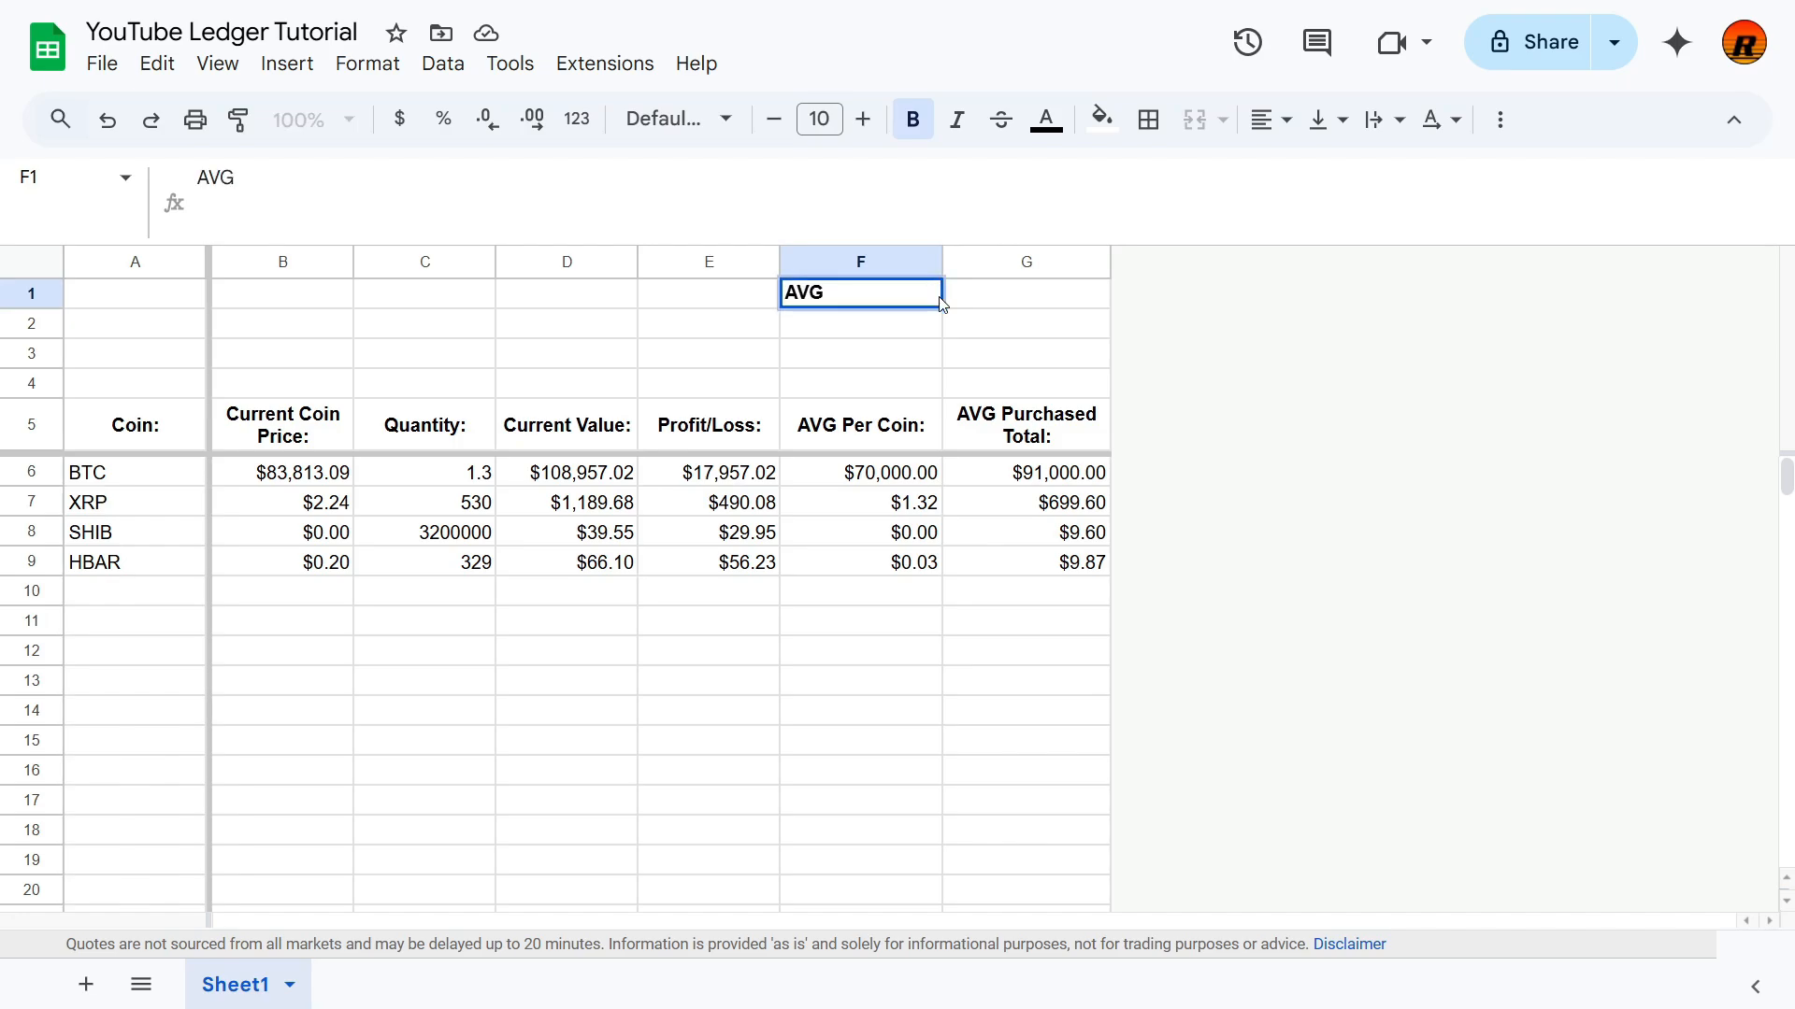
type("Total:")
key("Return")
key("Up")
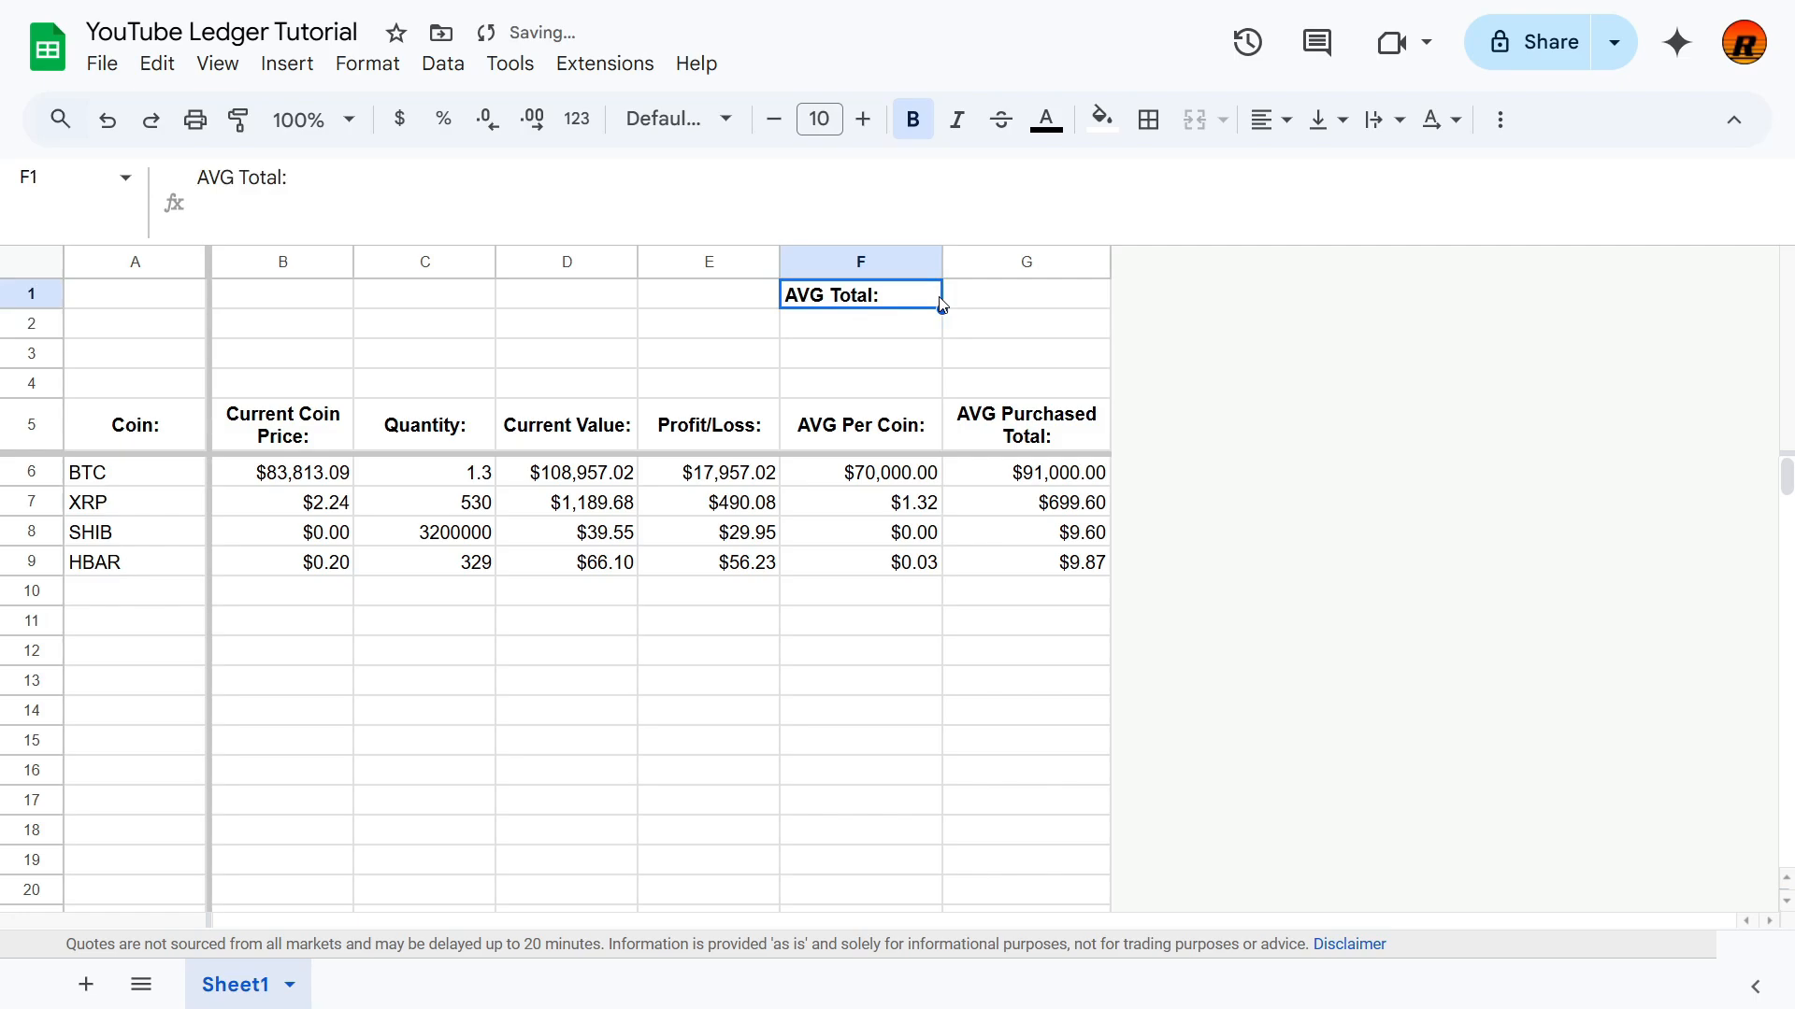
left_click(1269, 118)
left_click(1345, 174)
Step: Enter the formula =SUM(G6:G1000) in G1 to total the AVG Purchased Total column
left_click(991, 312)
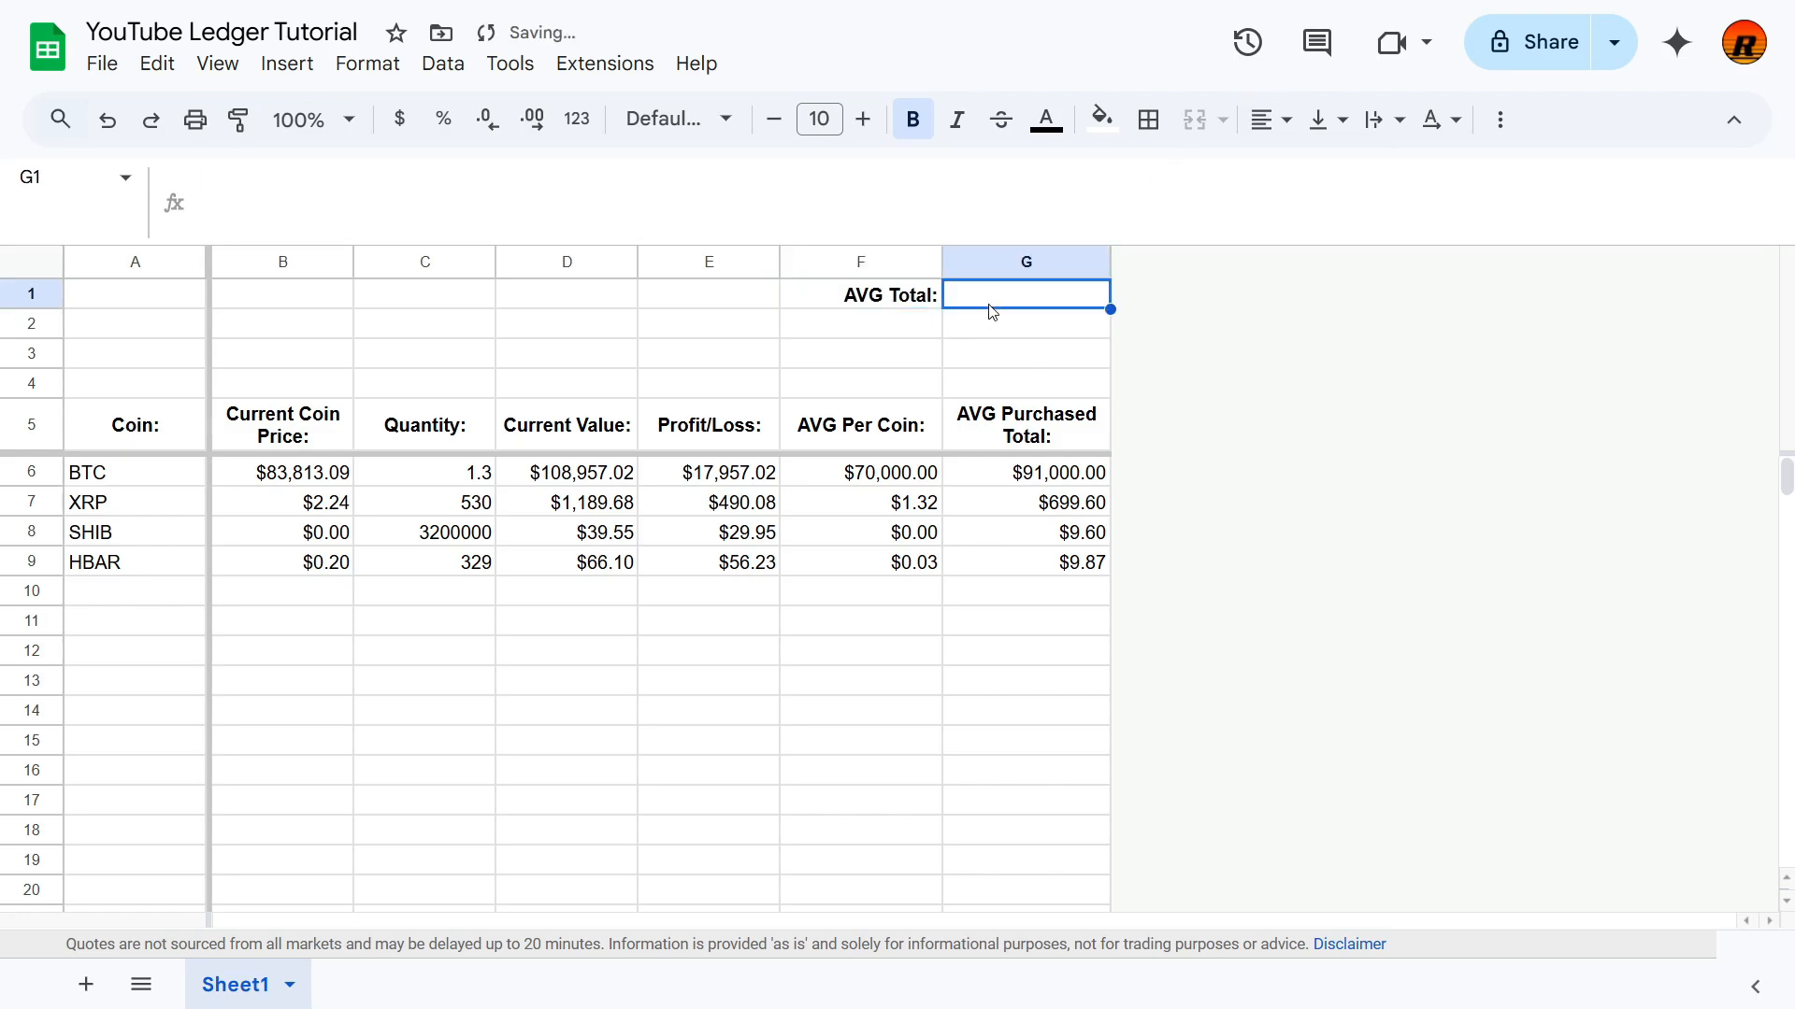
type("=SUM(G6")
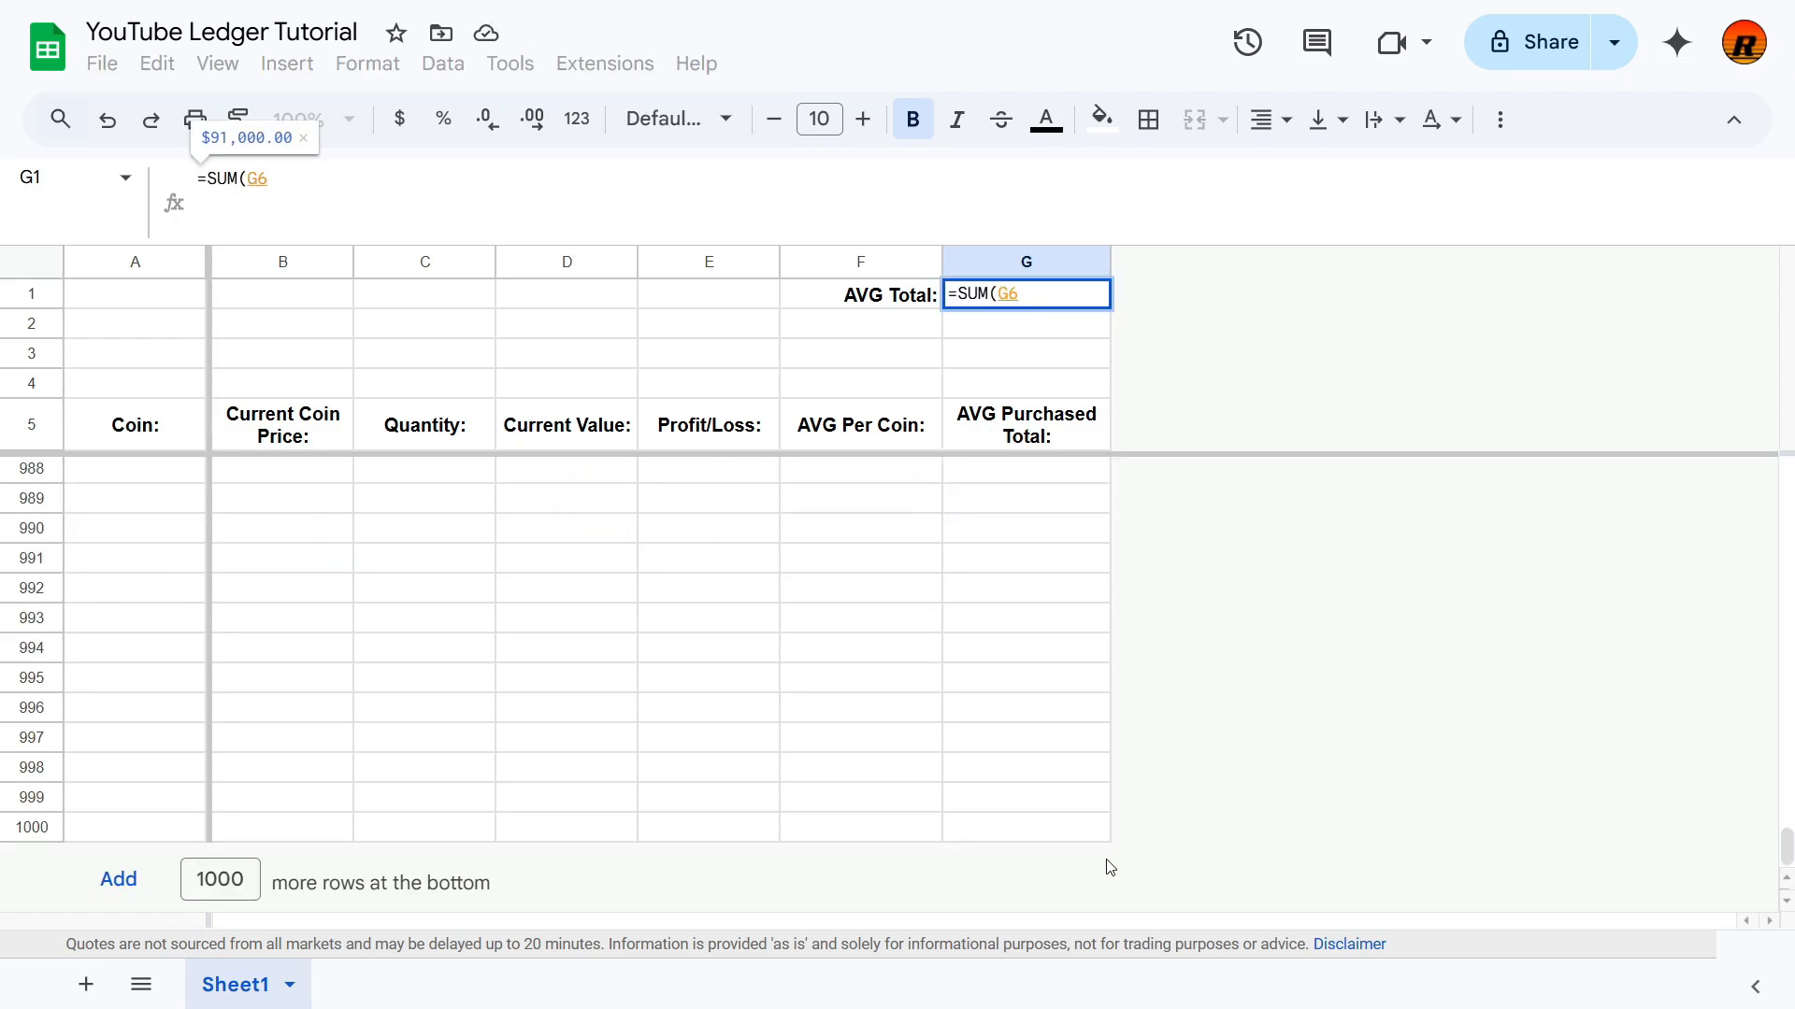
left_click(1057, 829, "shift")
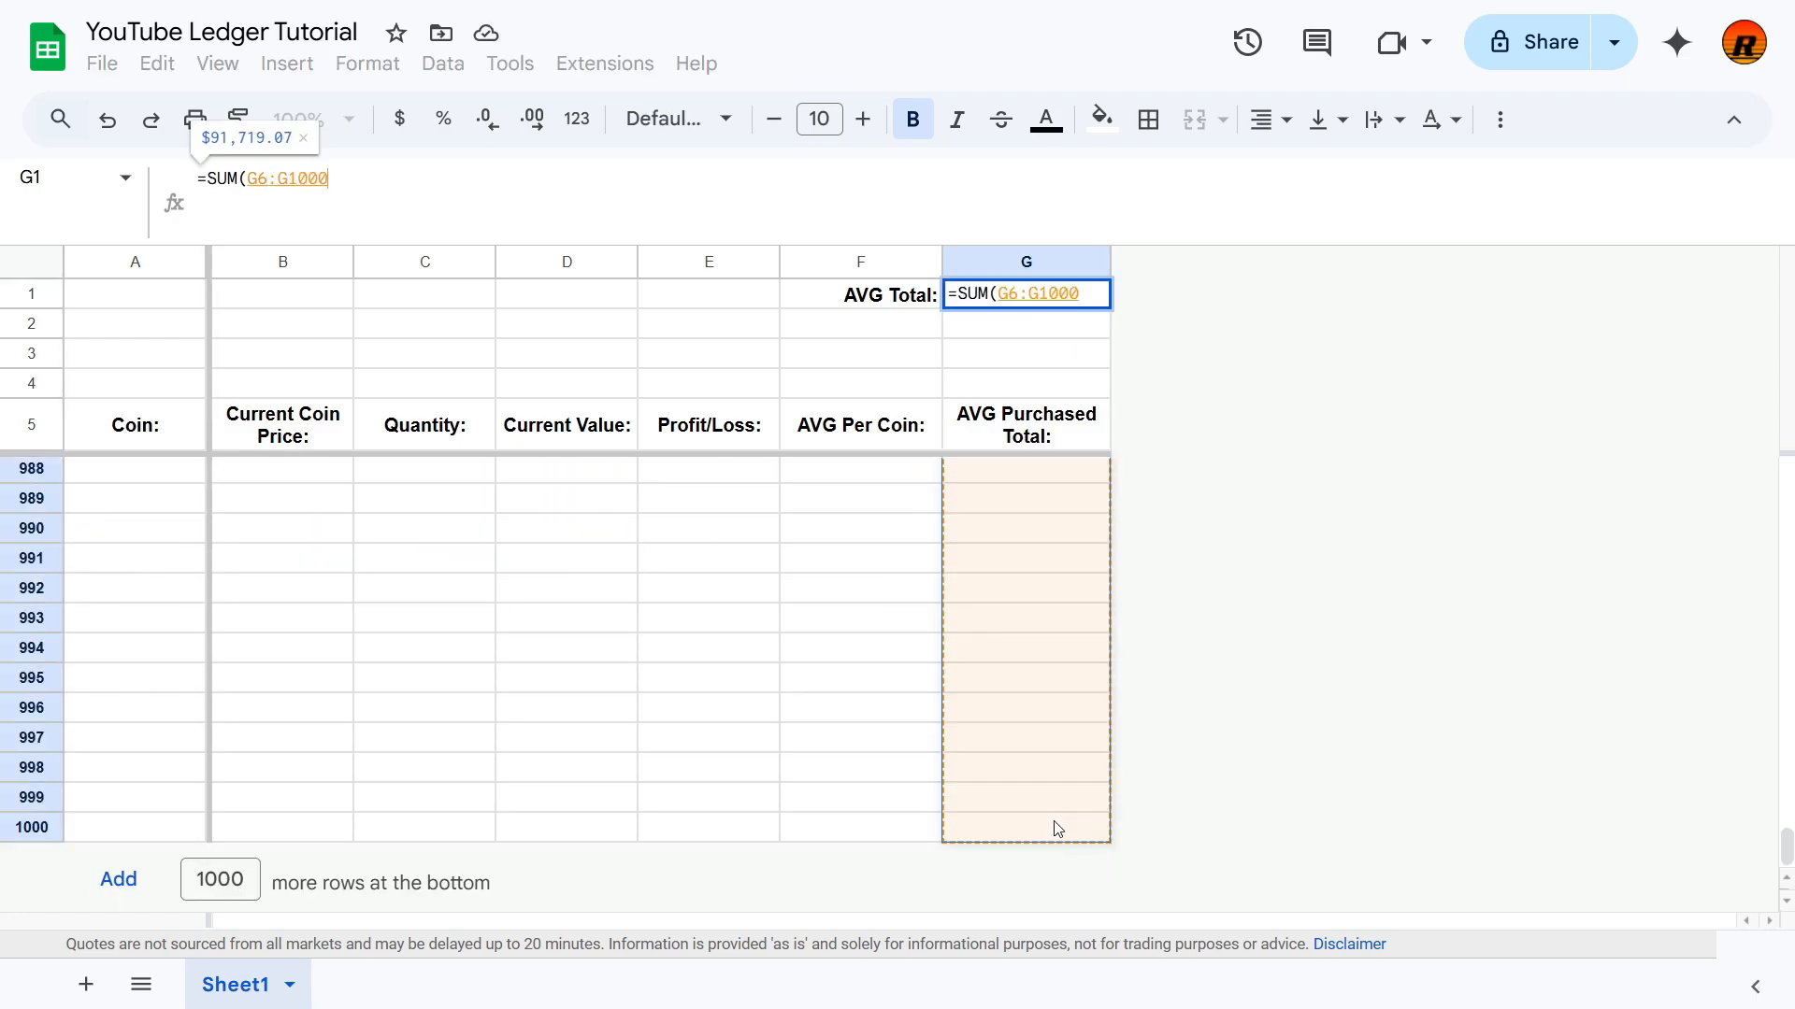
key("Return")
key("Up")
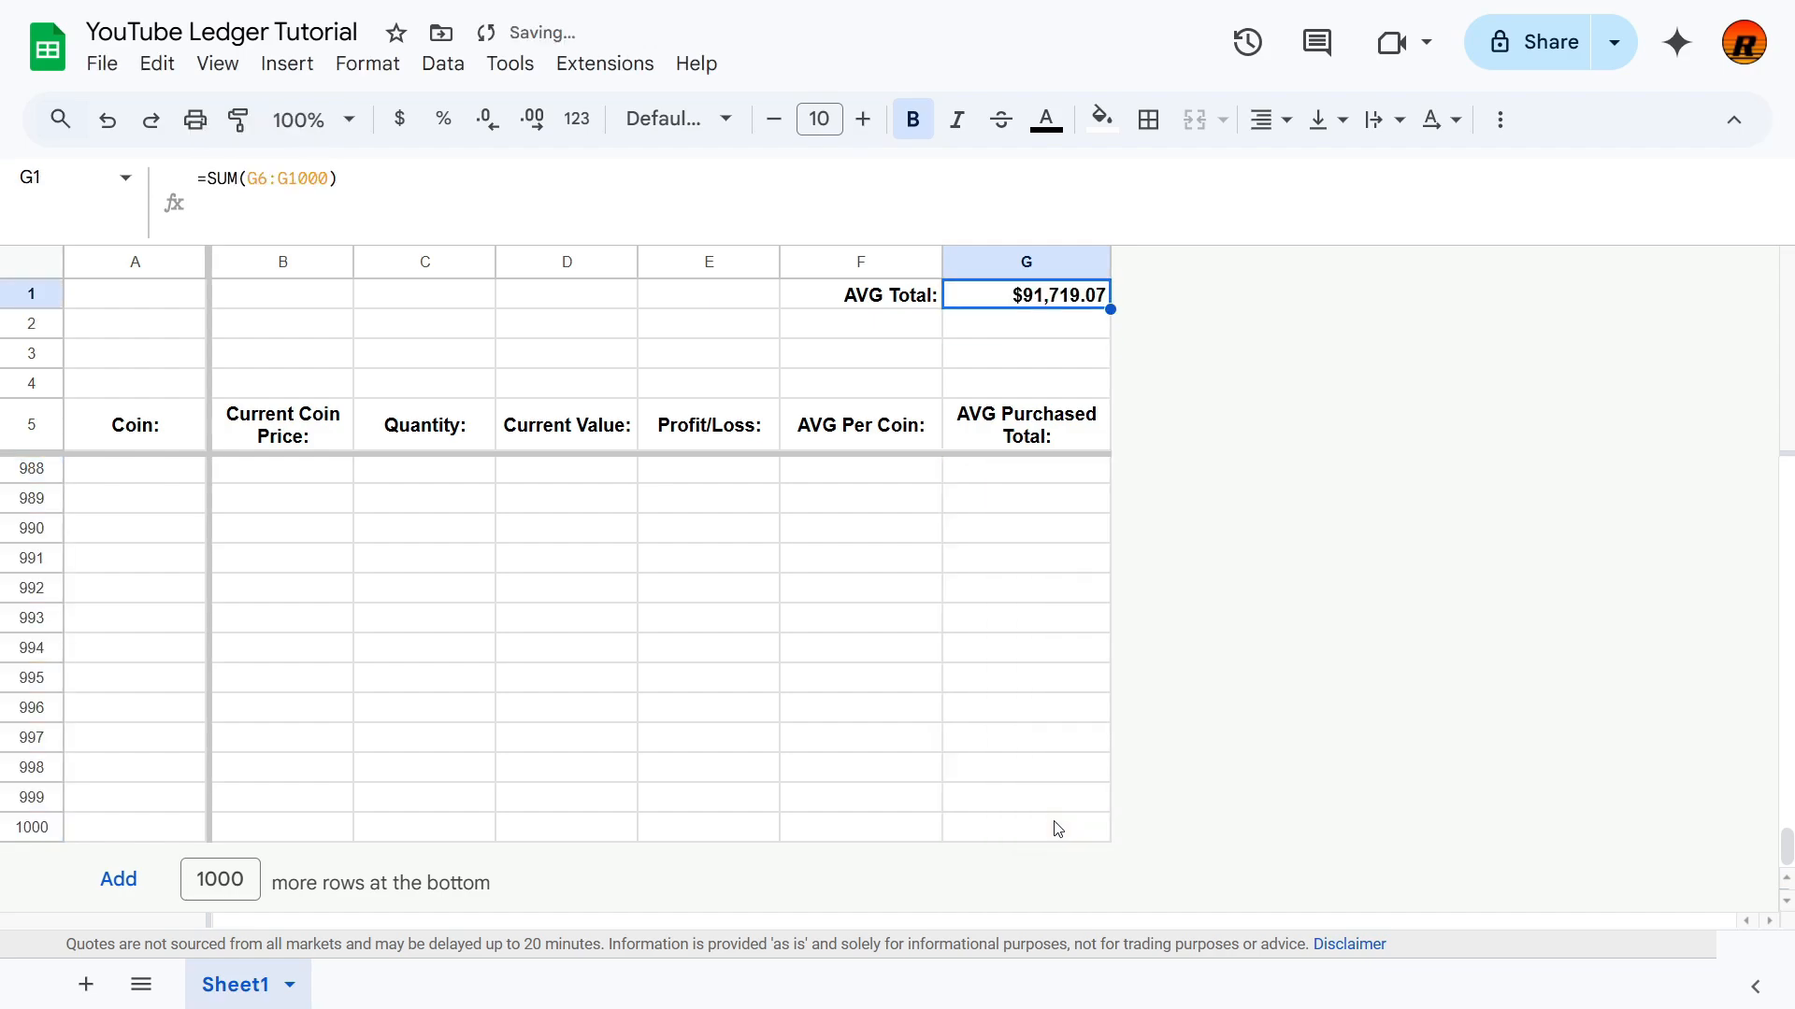
Step: Left-align the AVG Total amount in G1 so it sits beside its label
key("Down")
key("Down")
key("Down")
key("Down")
key("Down")
key("Down")
key("Up")
key("Up")
key("Up")
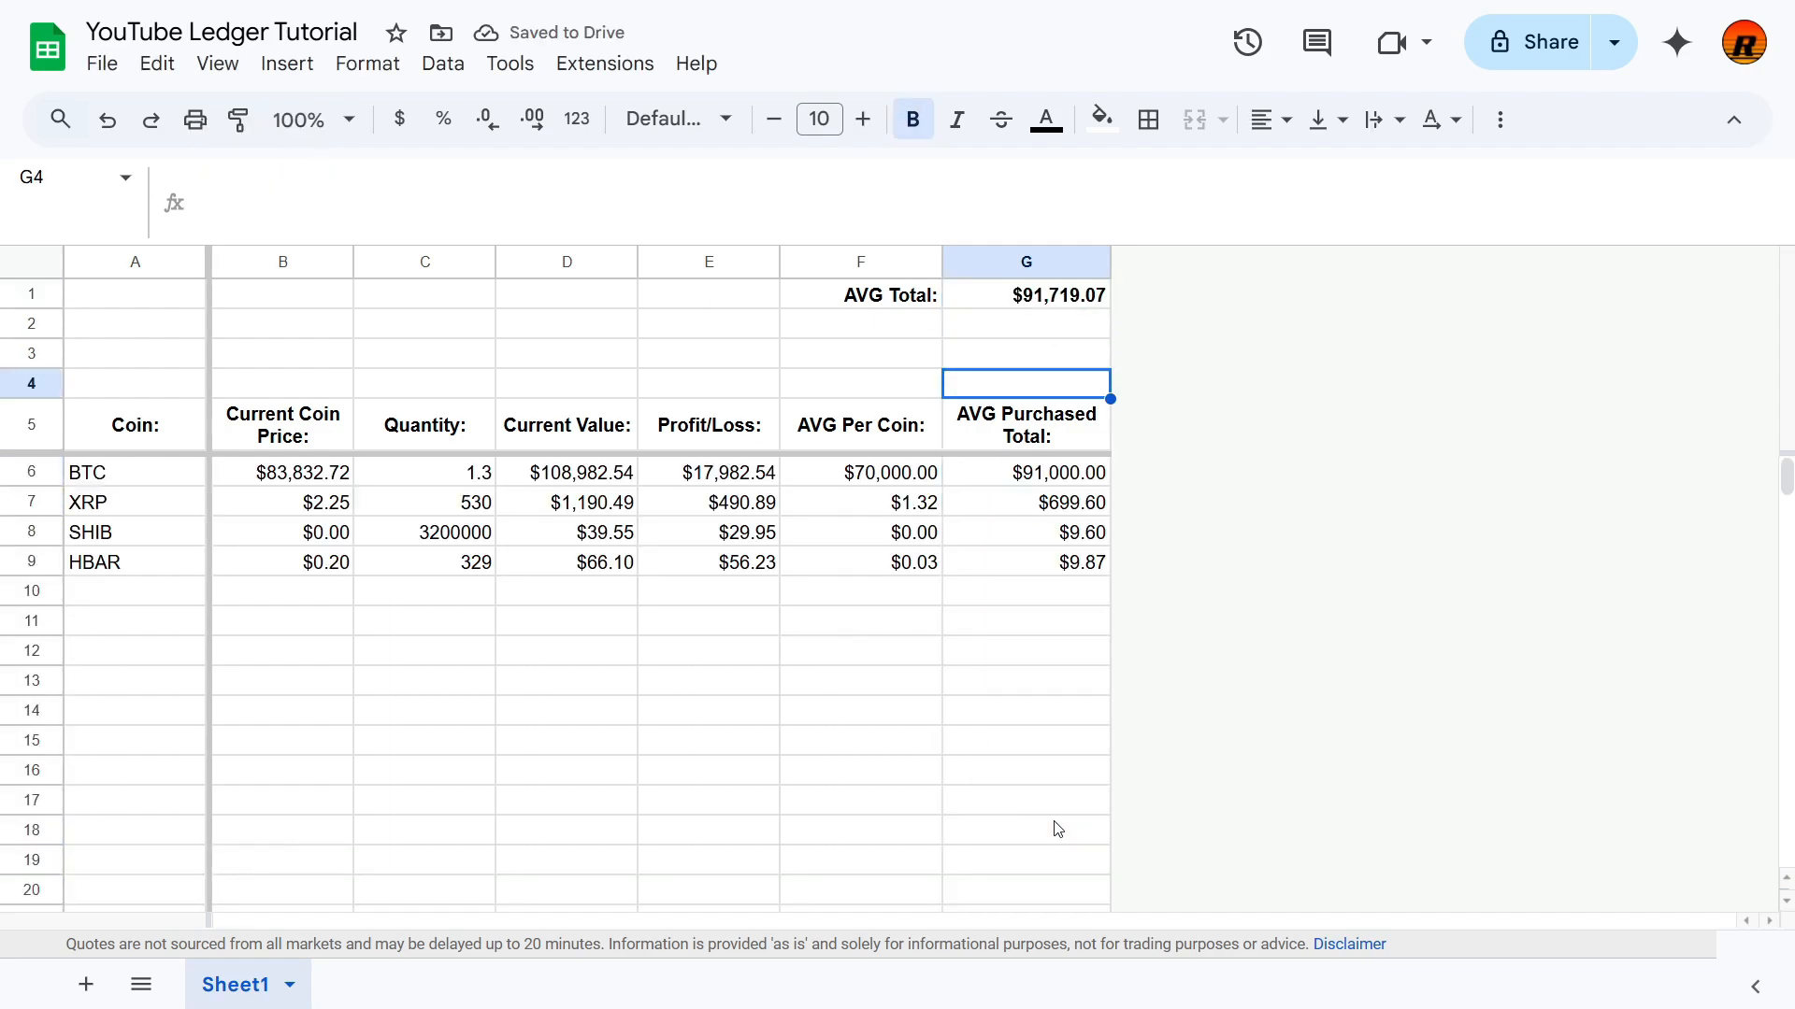
left_click(1039, 297)
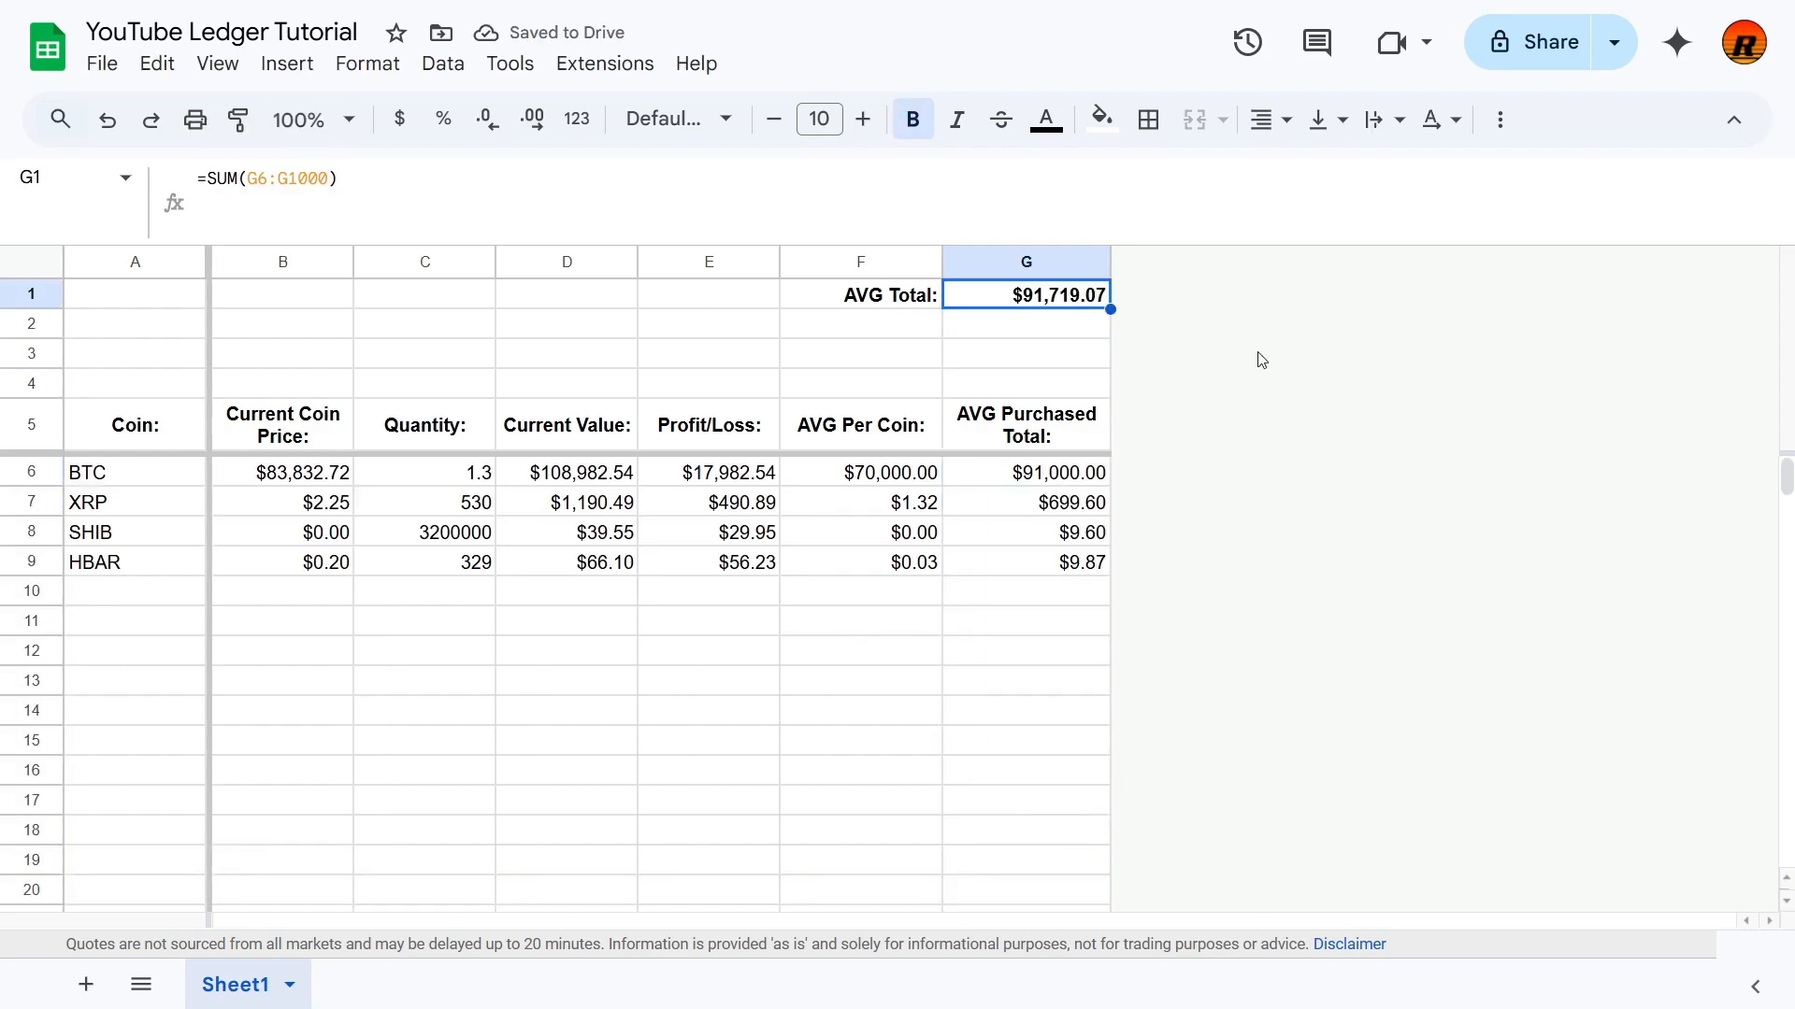
left_click(1270, 119)
left_click(1264, 172)
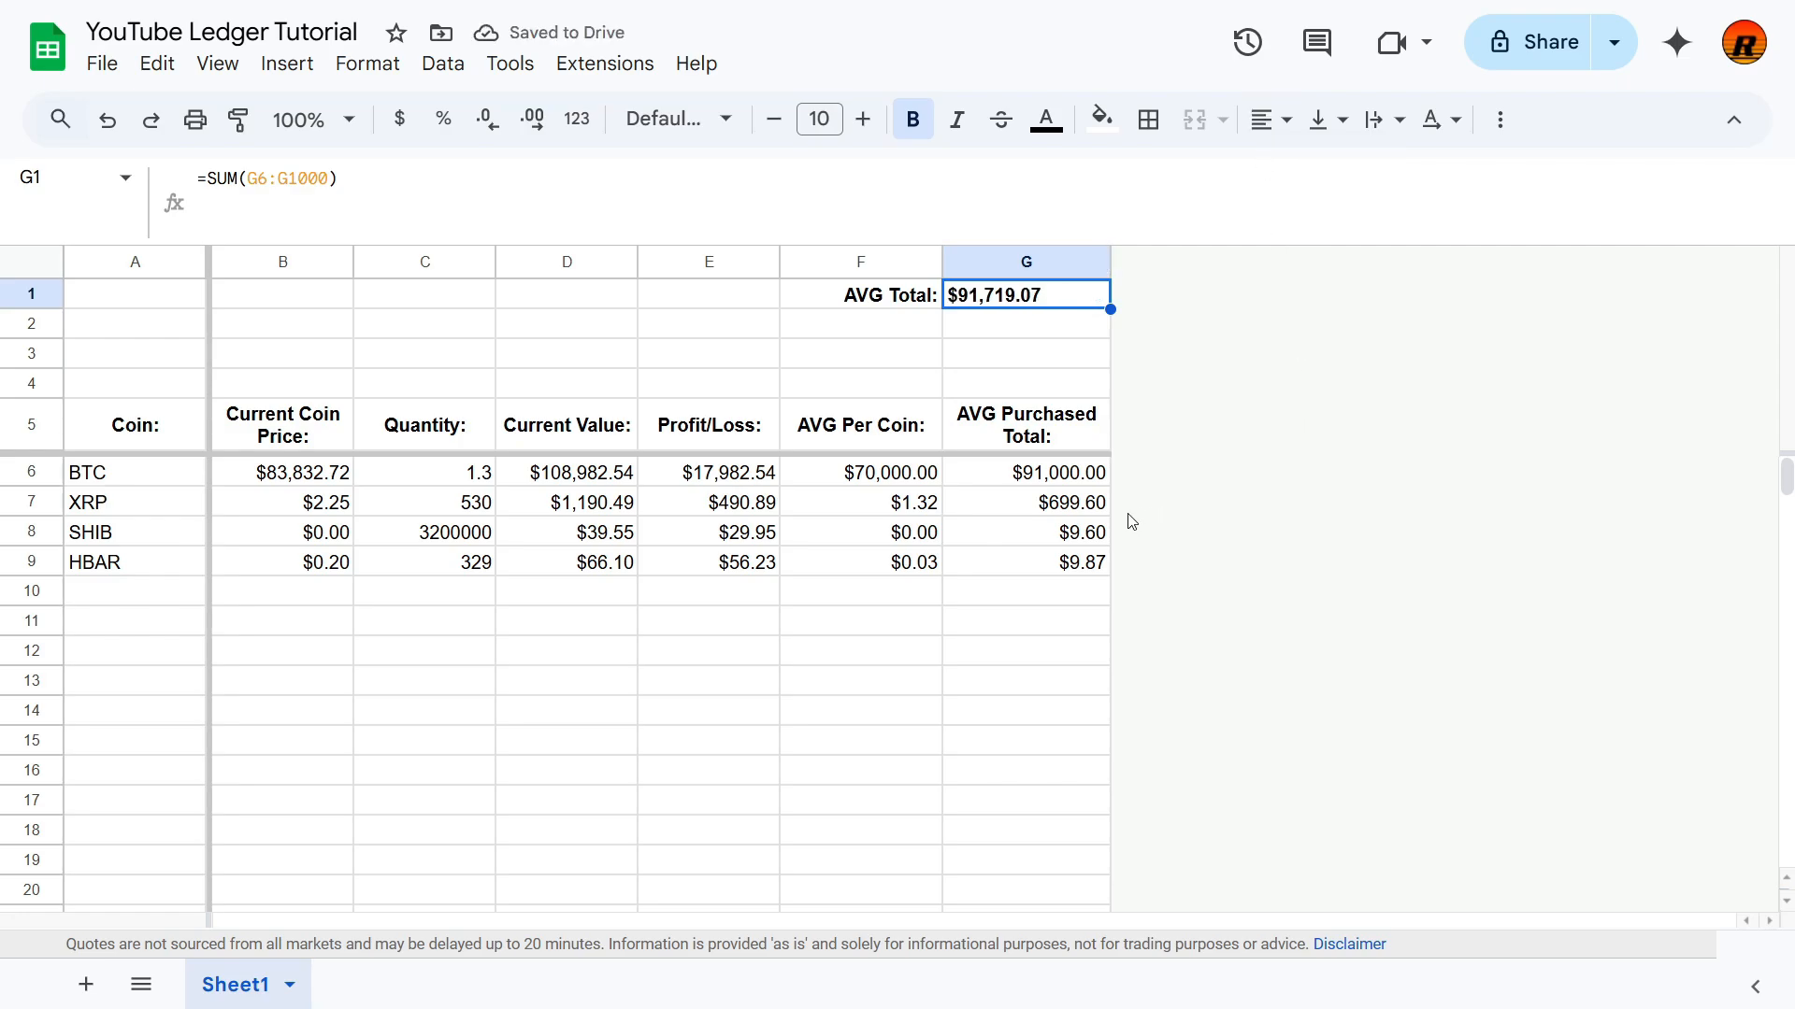
Step: Enter the label "Current Value:" in B1 and right-align it
left_click(422, 310)
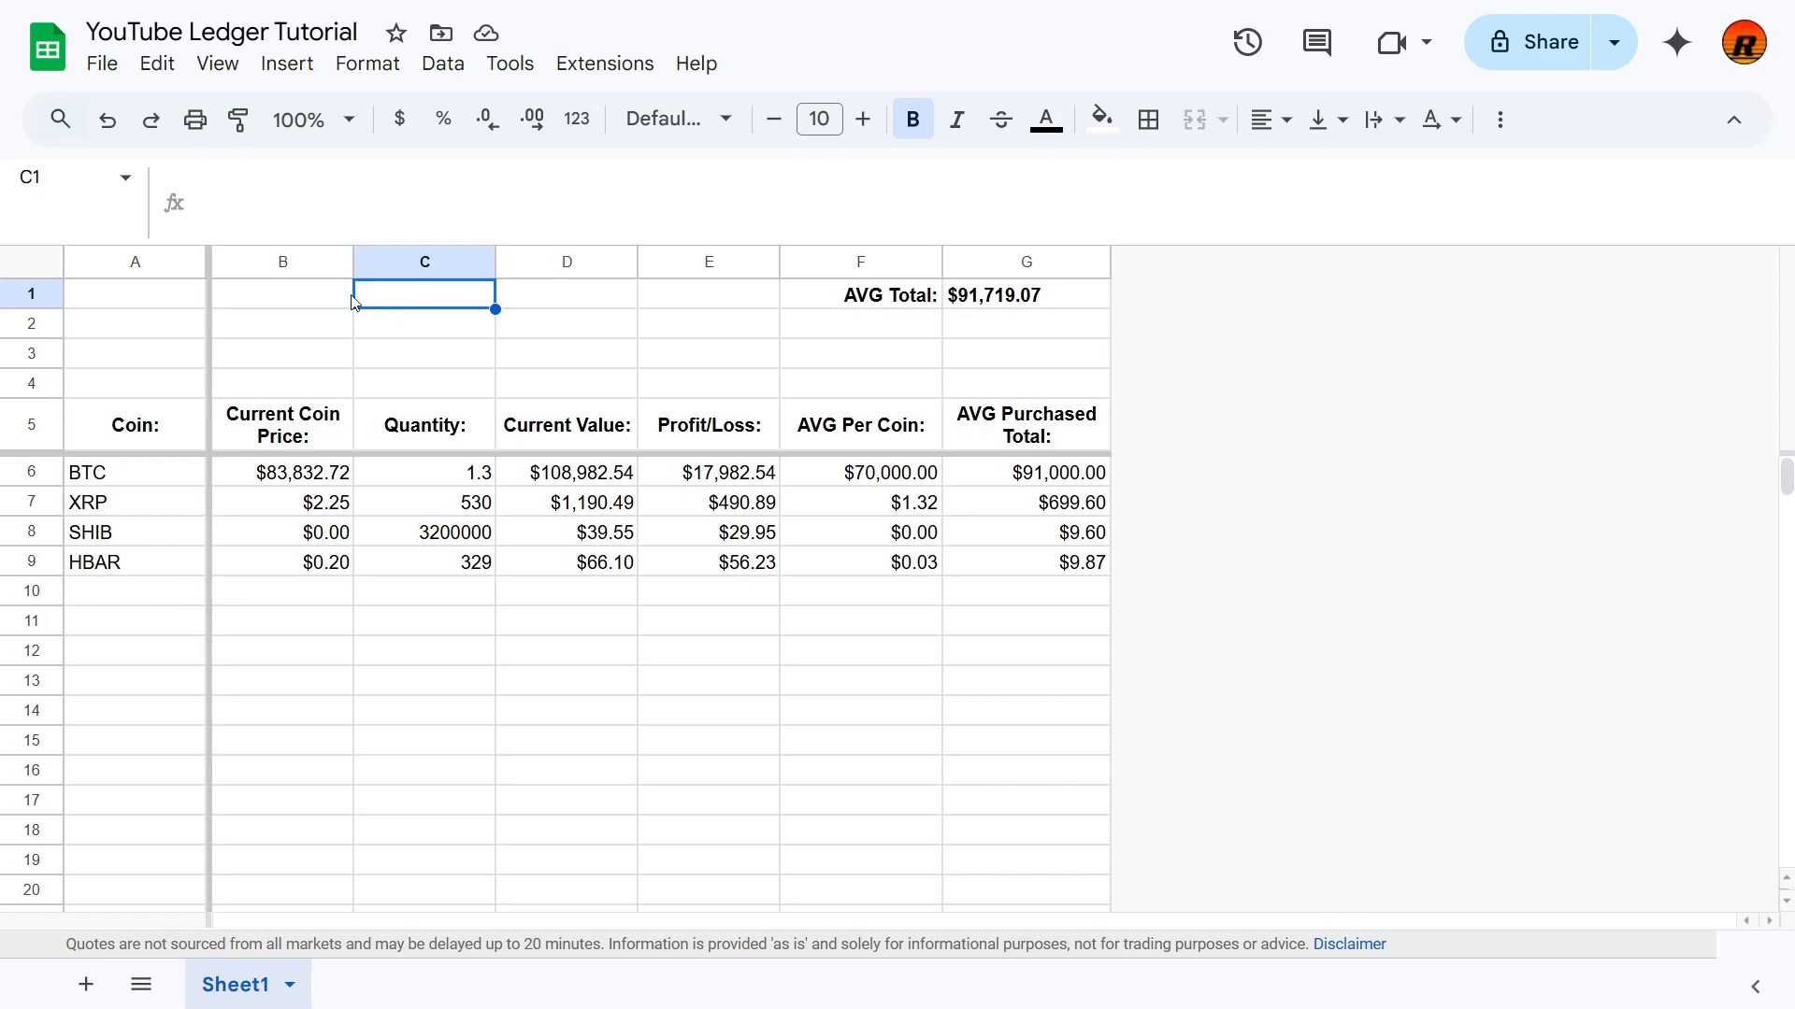
left_click(284, 290)
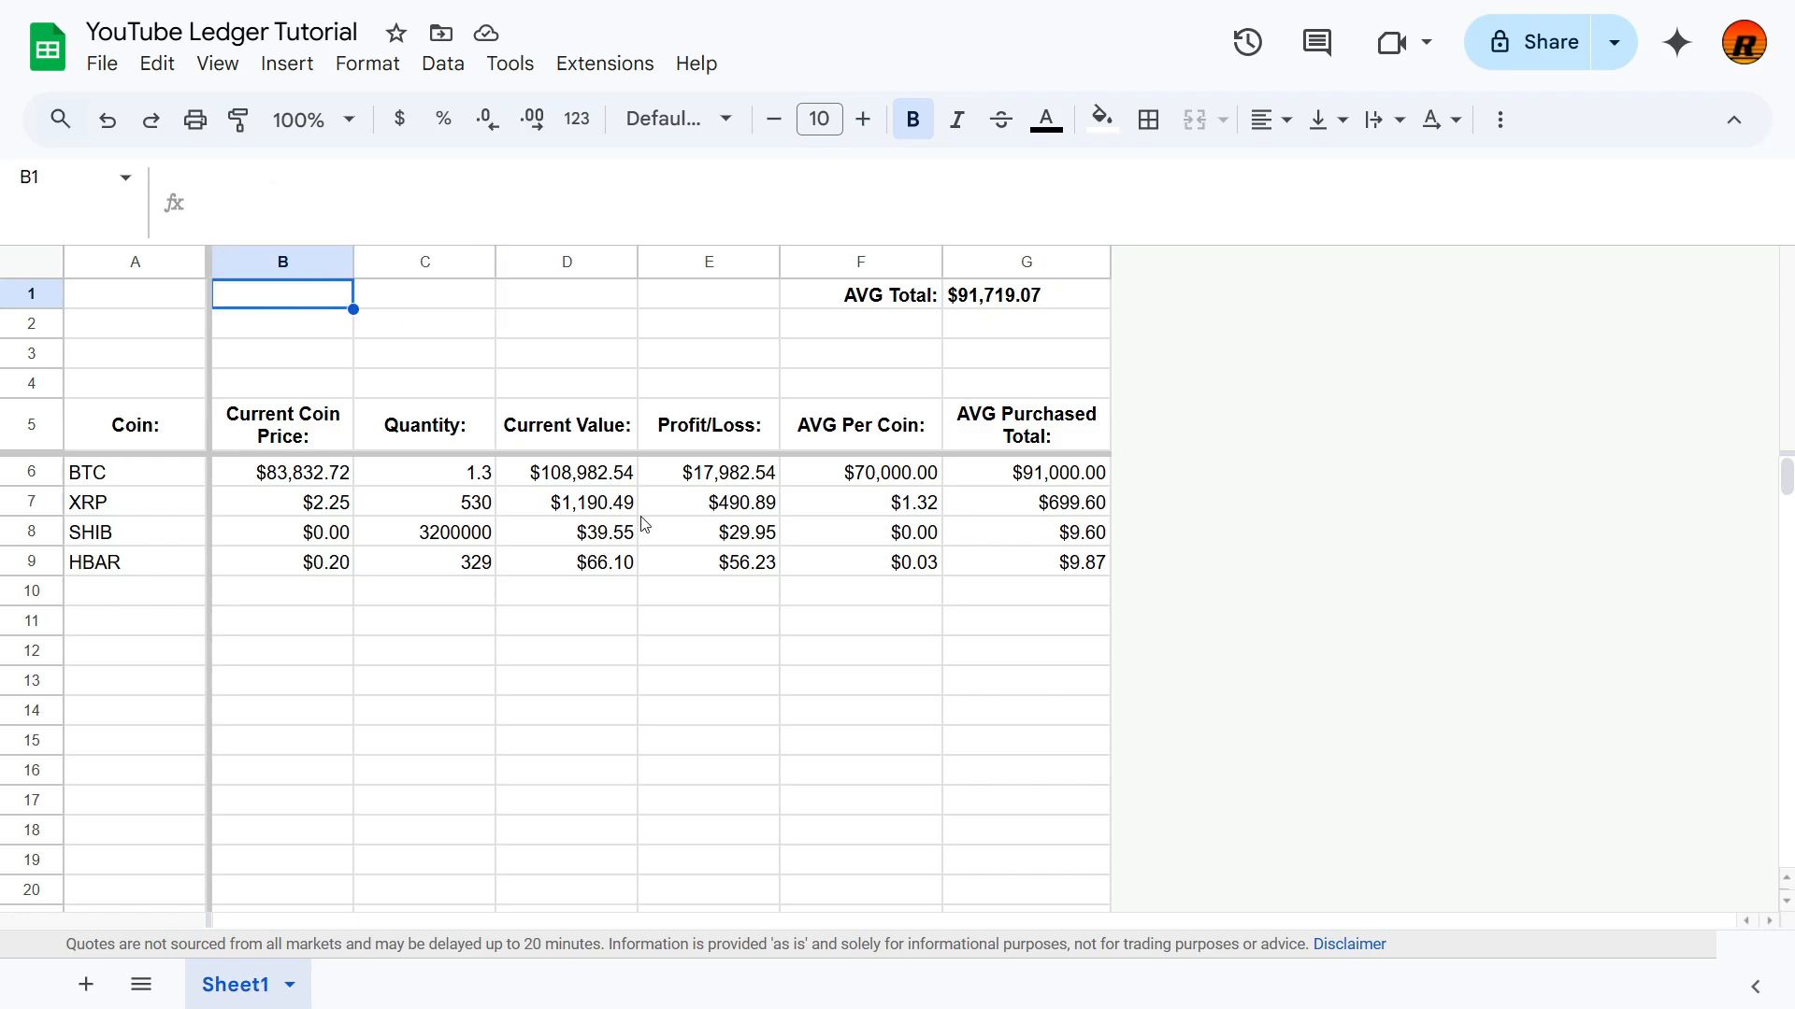
type("Curren")
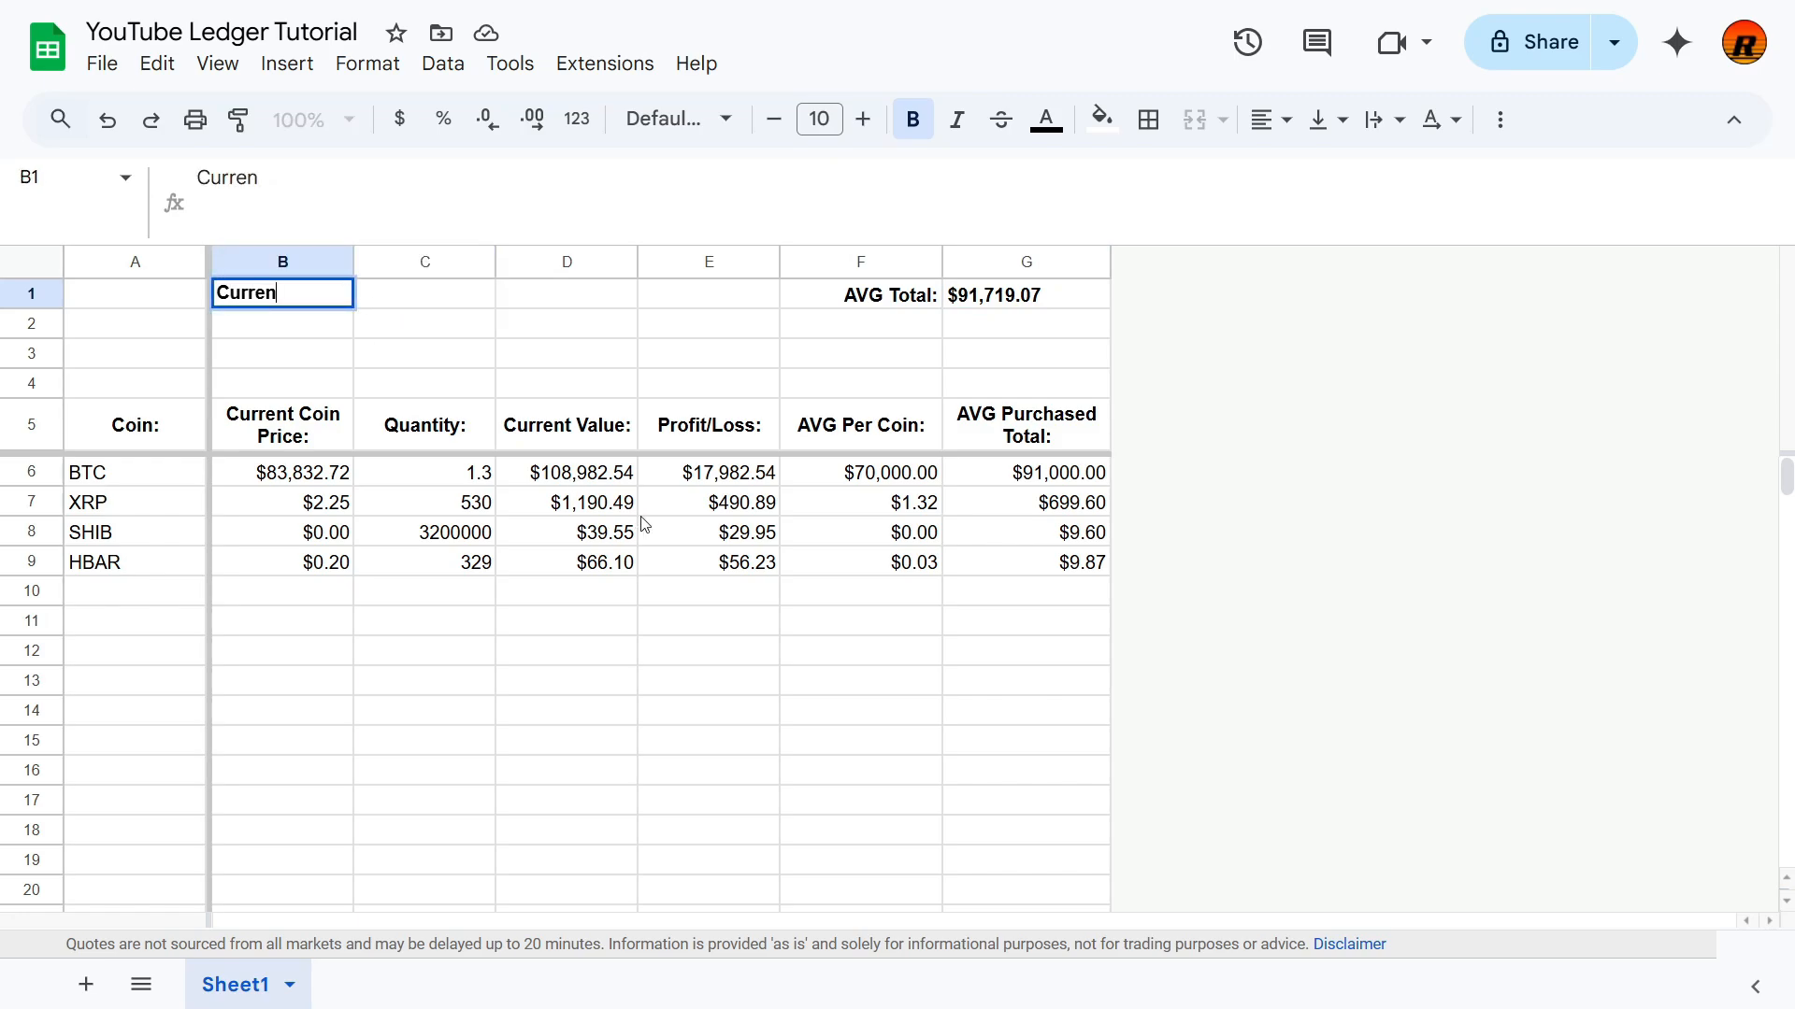
type("t Value:")
key("Return")
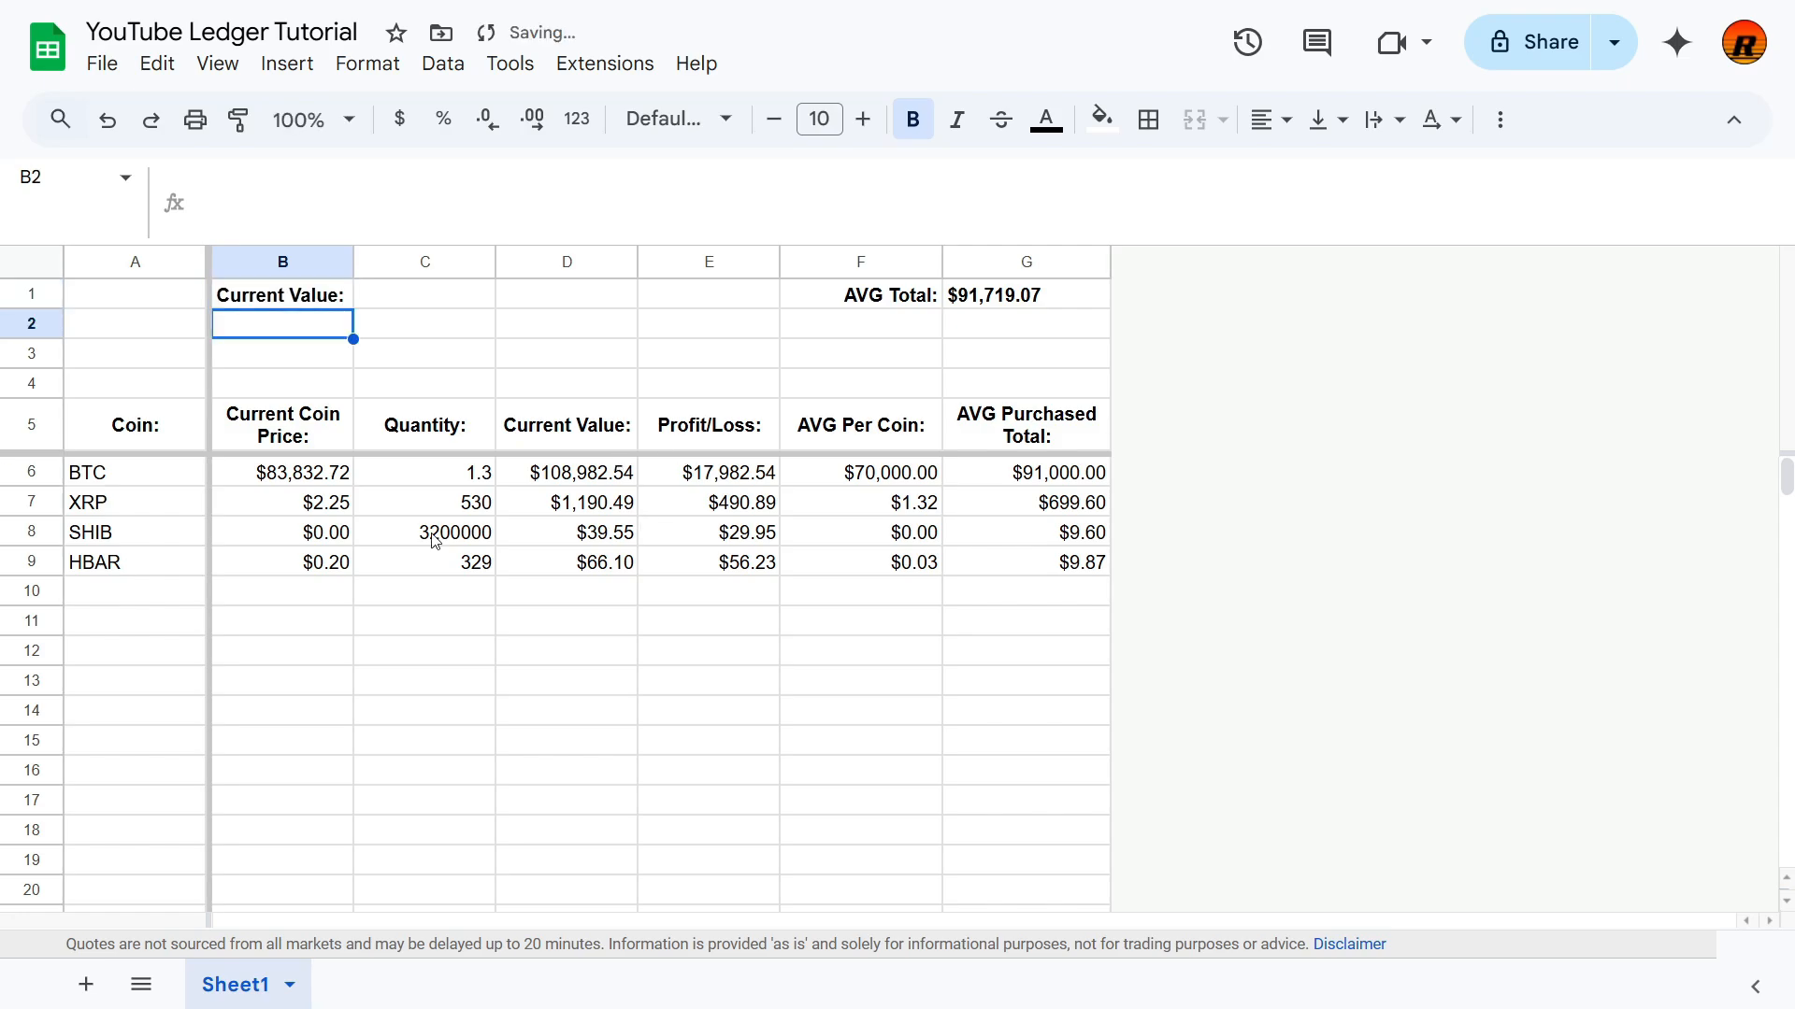
double_click(908, 295)
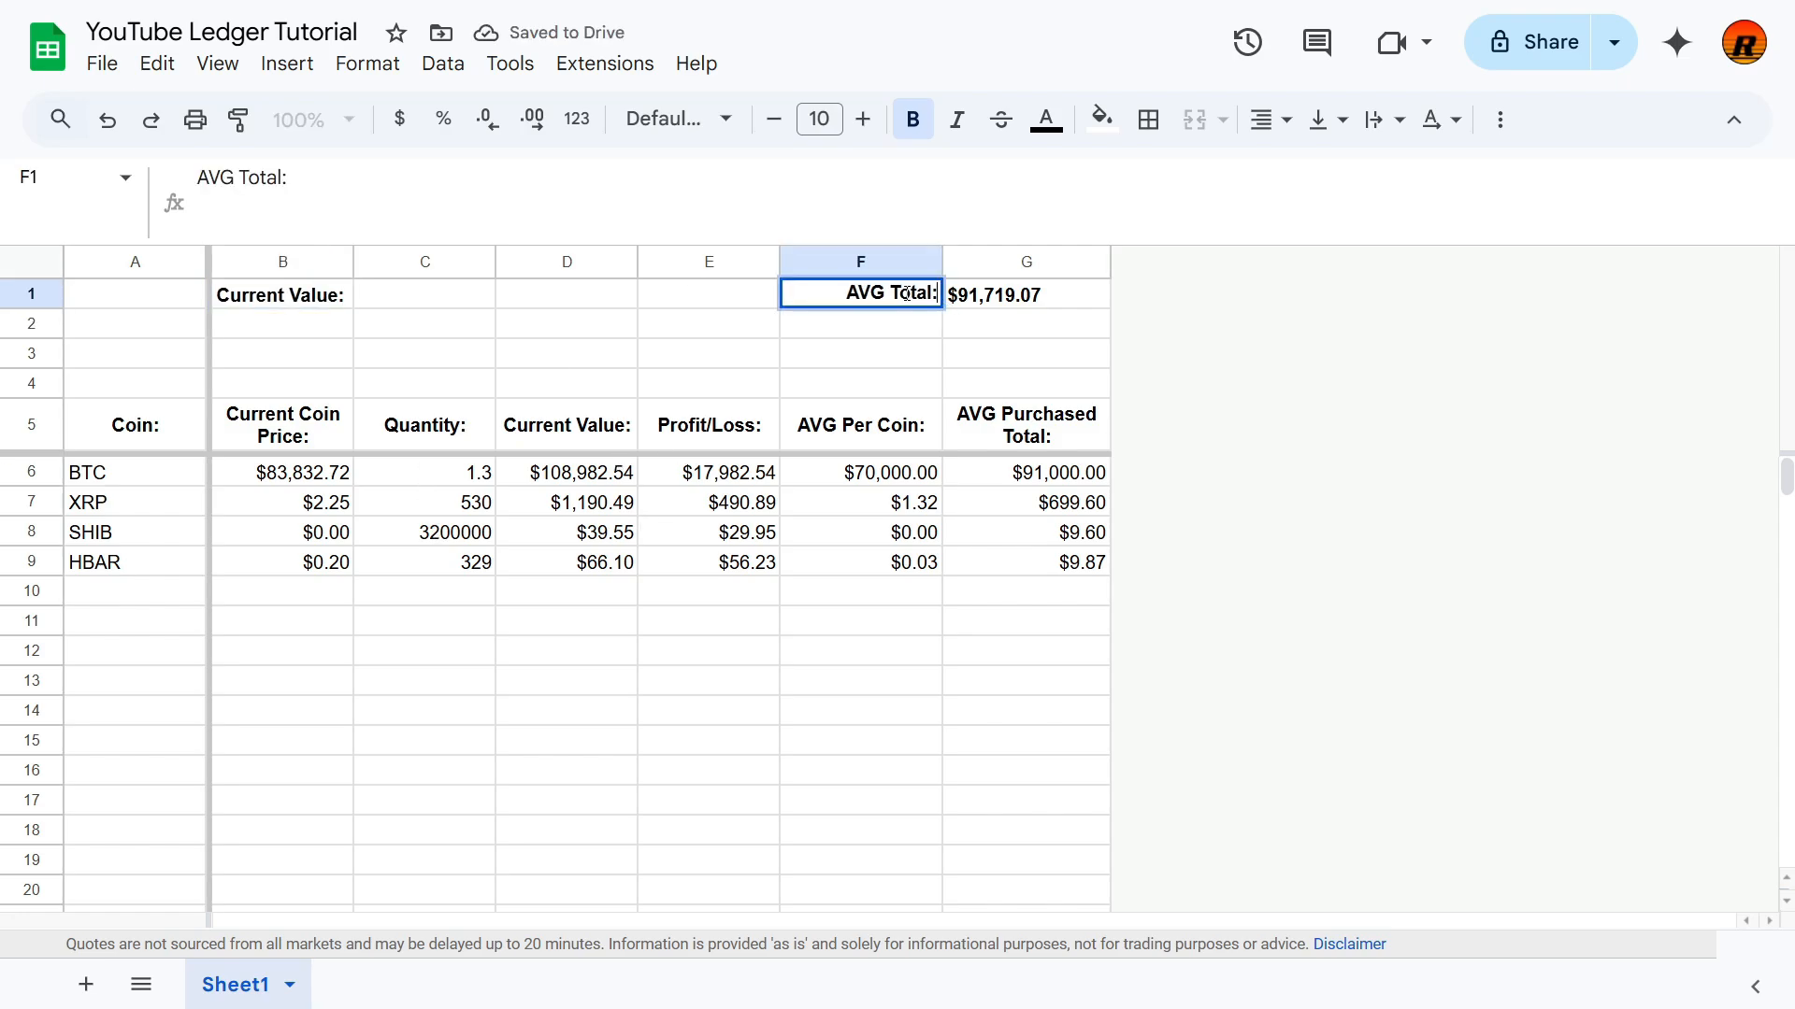
left_click(291, 297)
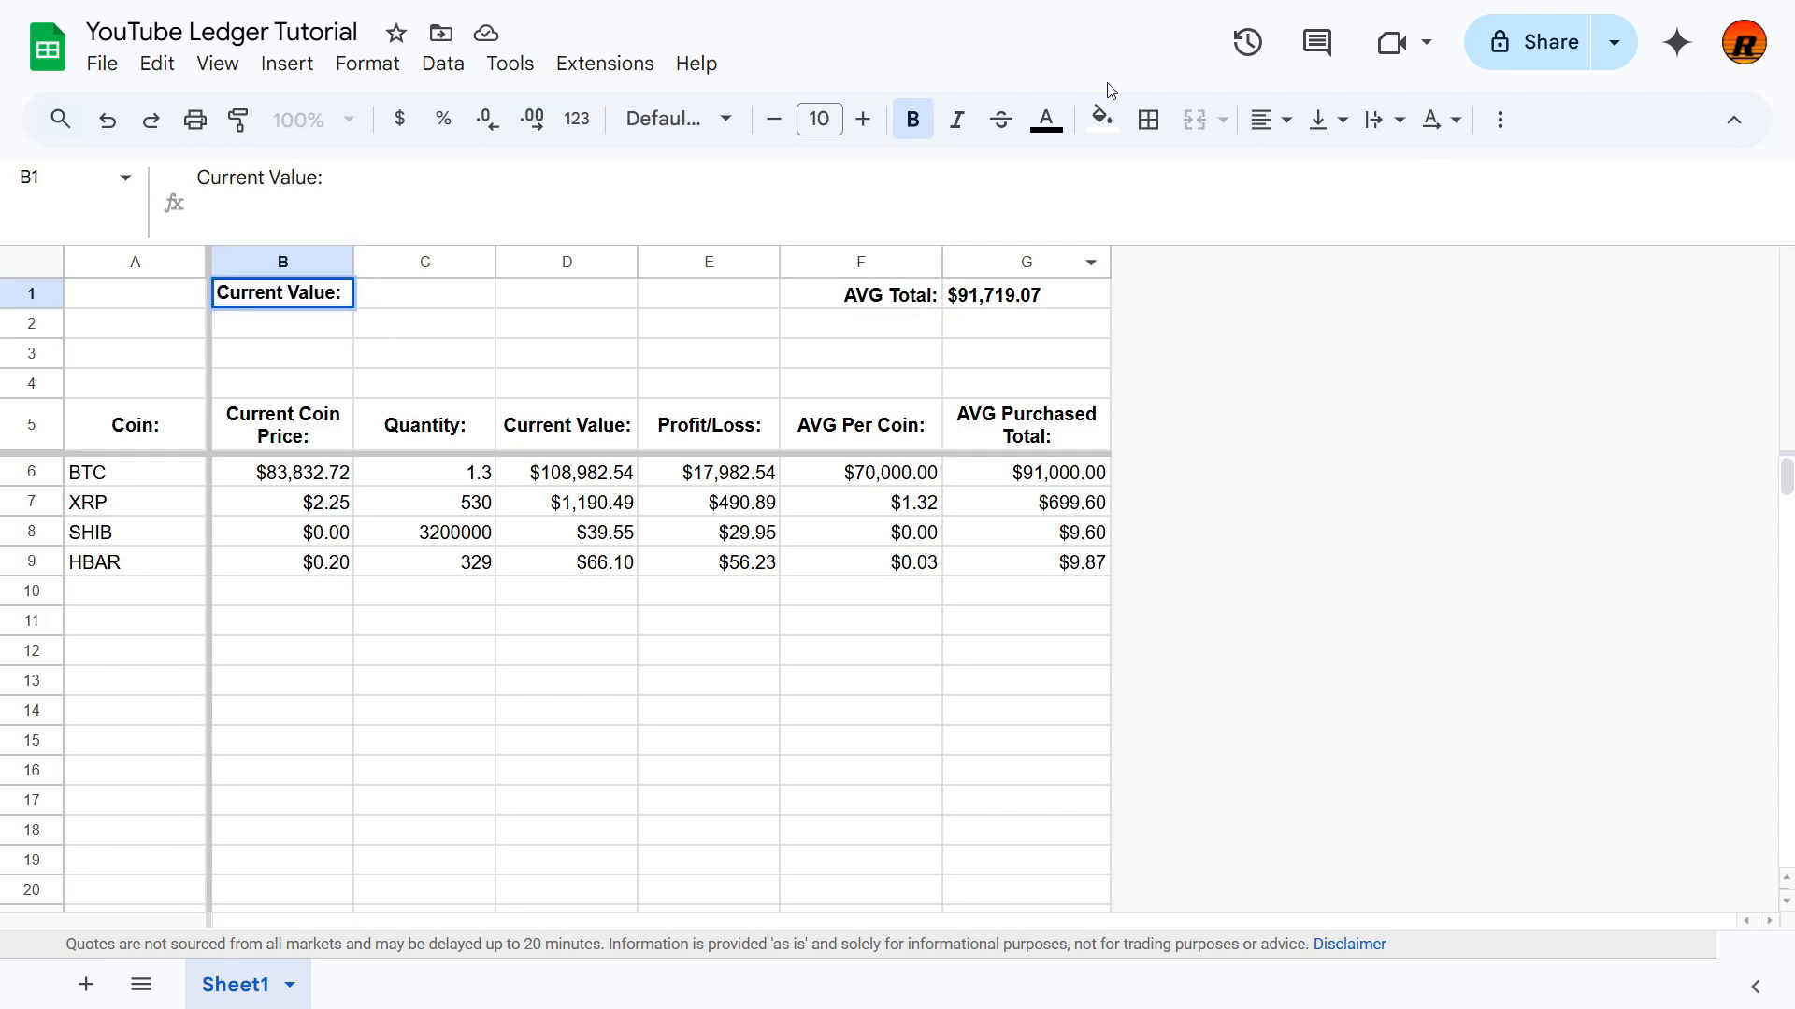
left_click(1273, 122)
left_click(1357, 174)
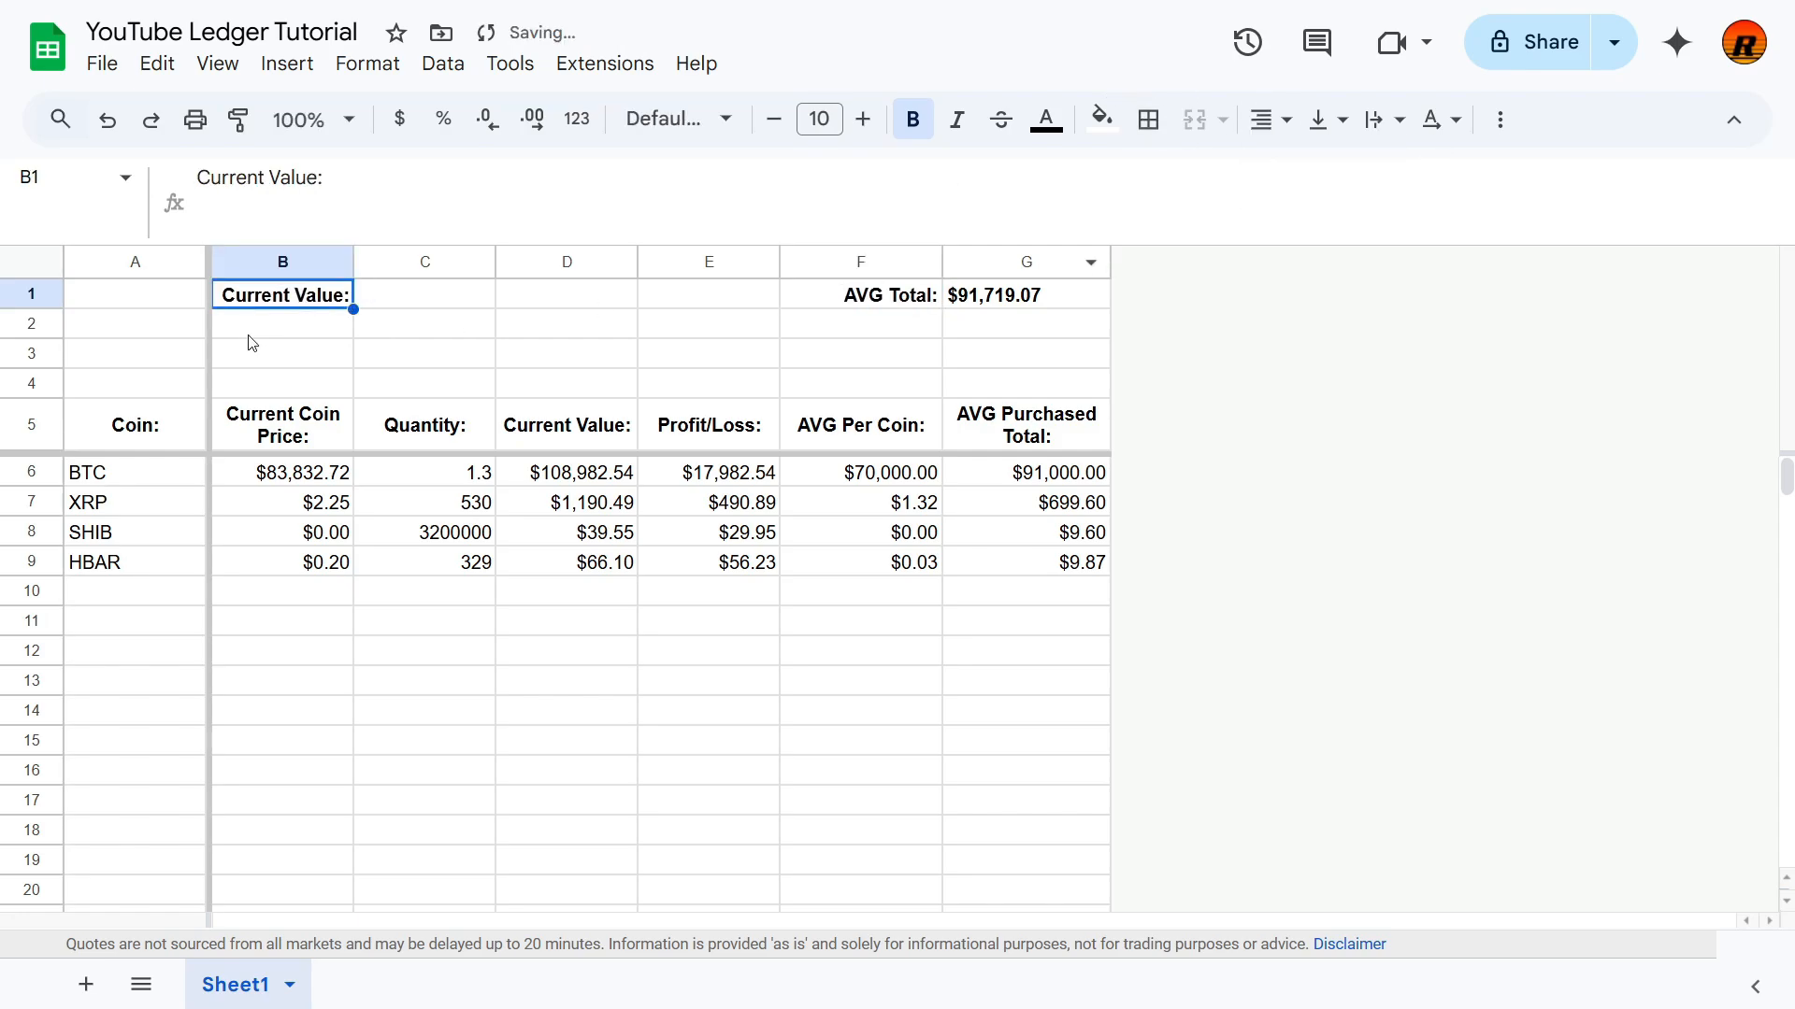
Step: Enter a SUM formula in C1 beside the Current Value label, accepting the suggested range C6:C9
left_click(412, 290)
left_click(1272, 119)
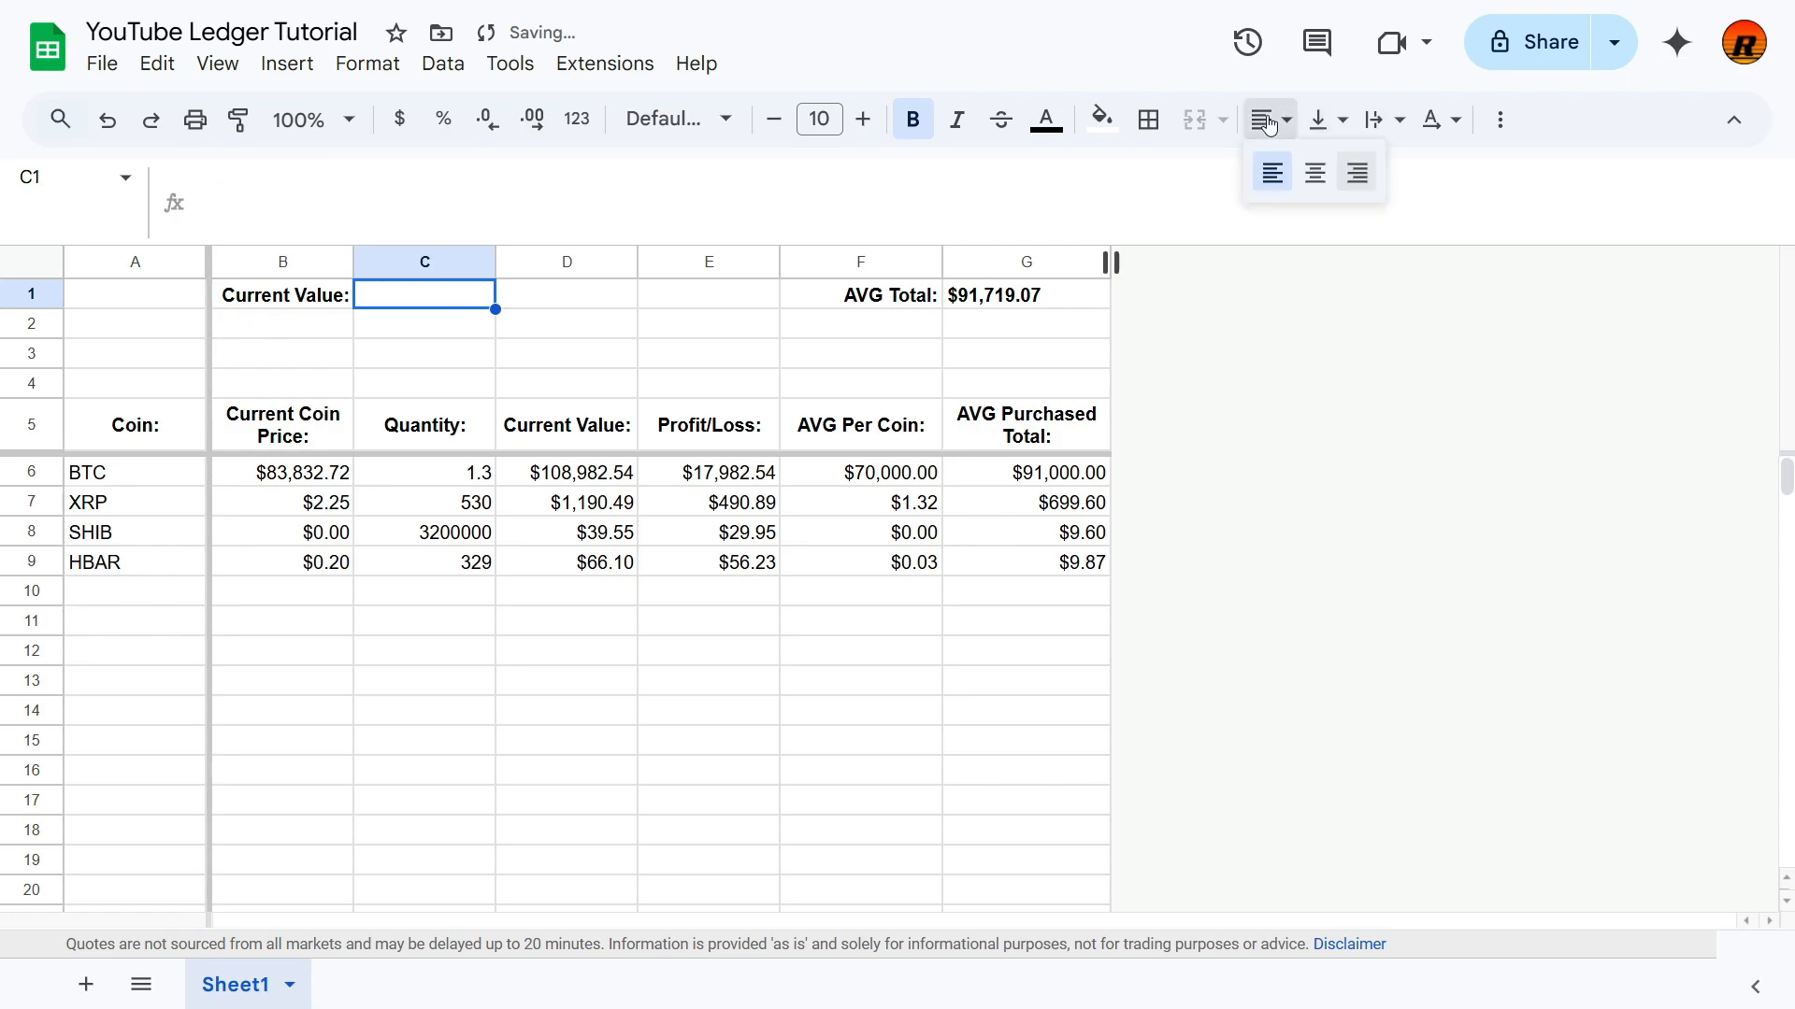
left_click(405, 290)
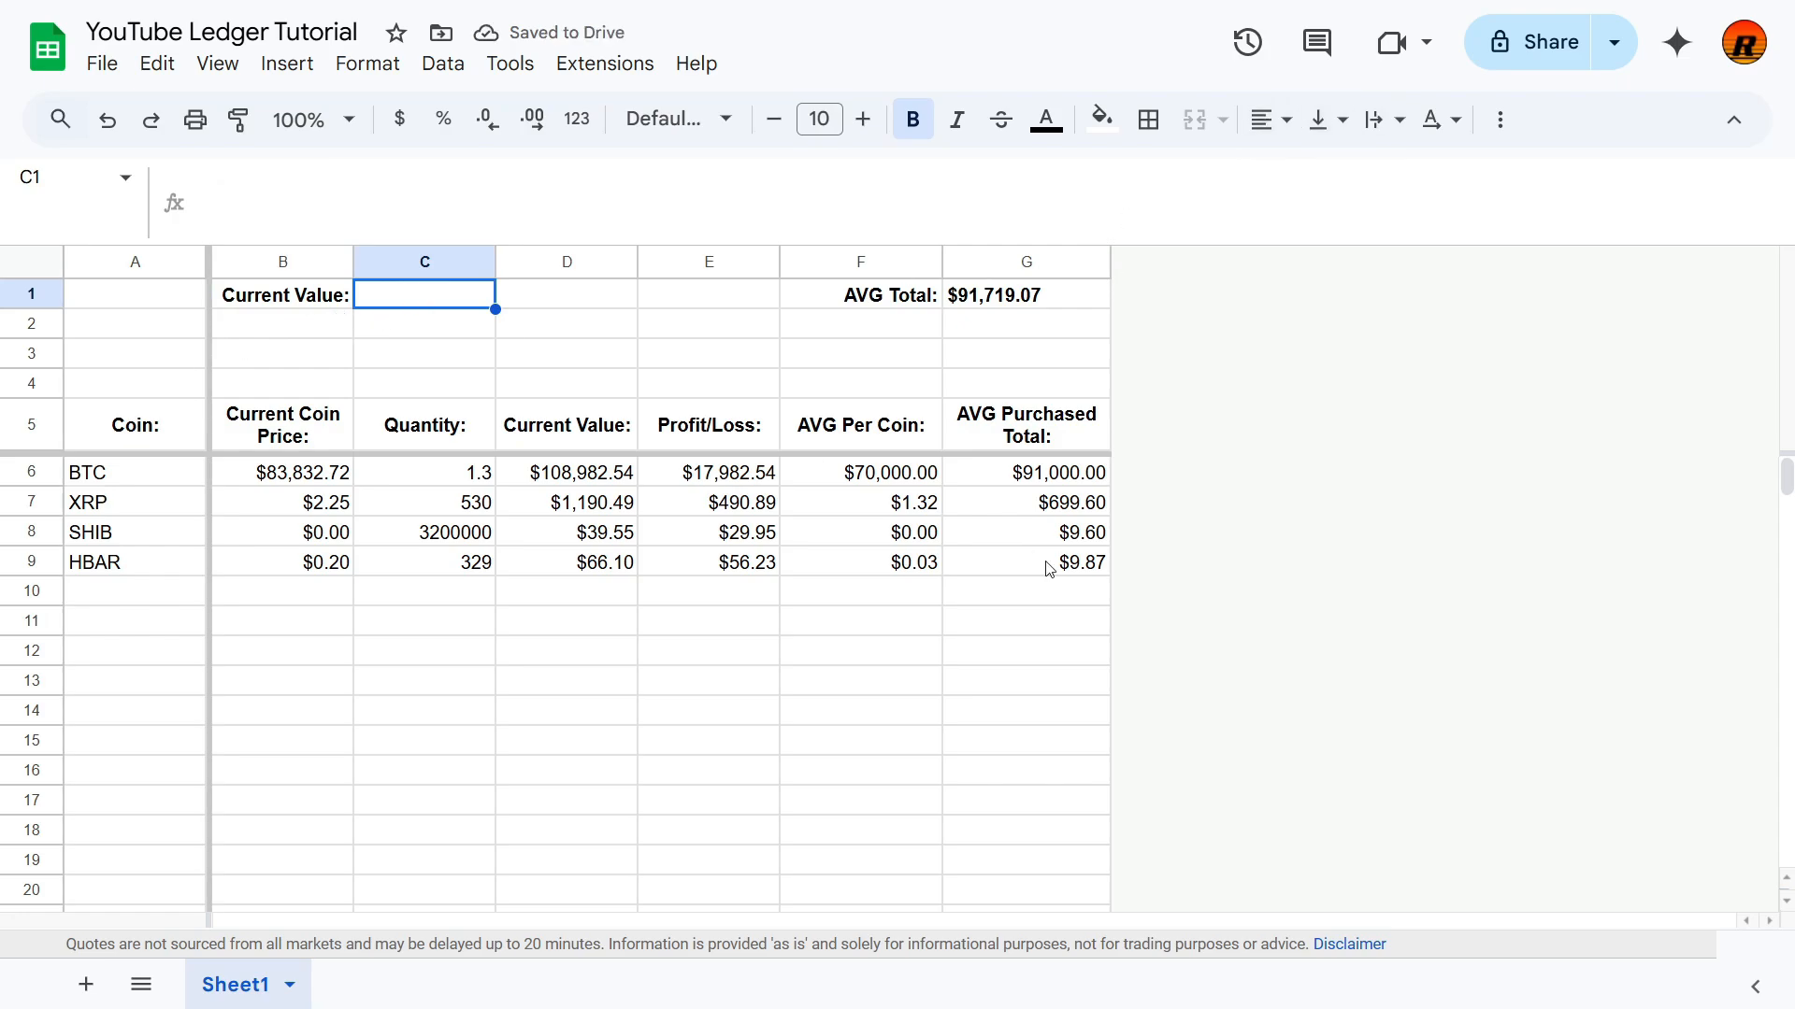
type("=")
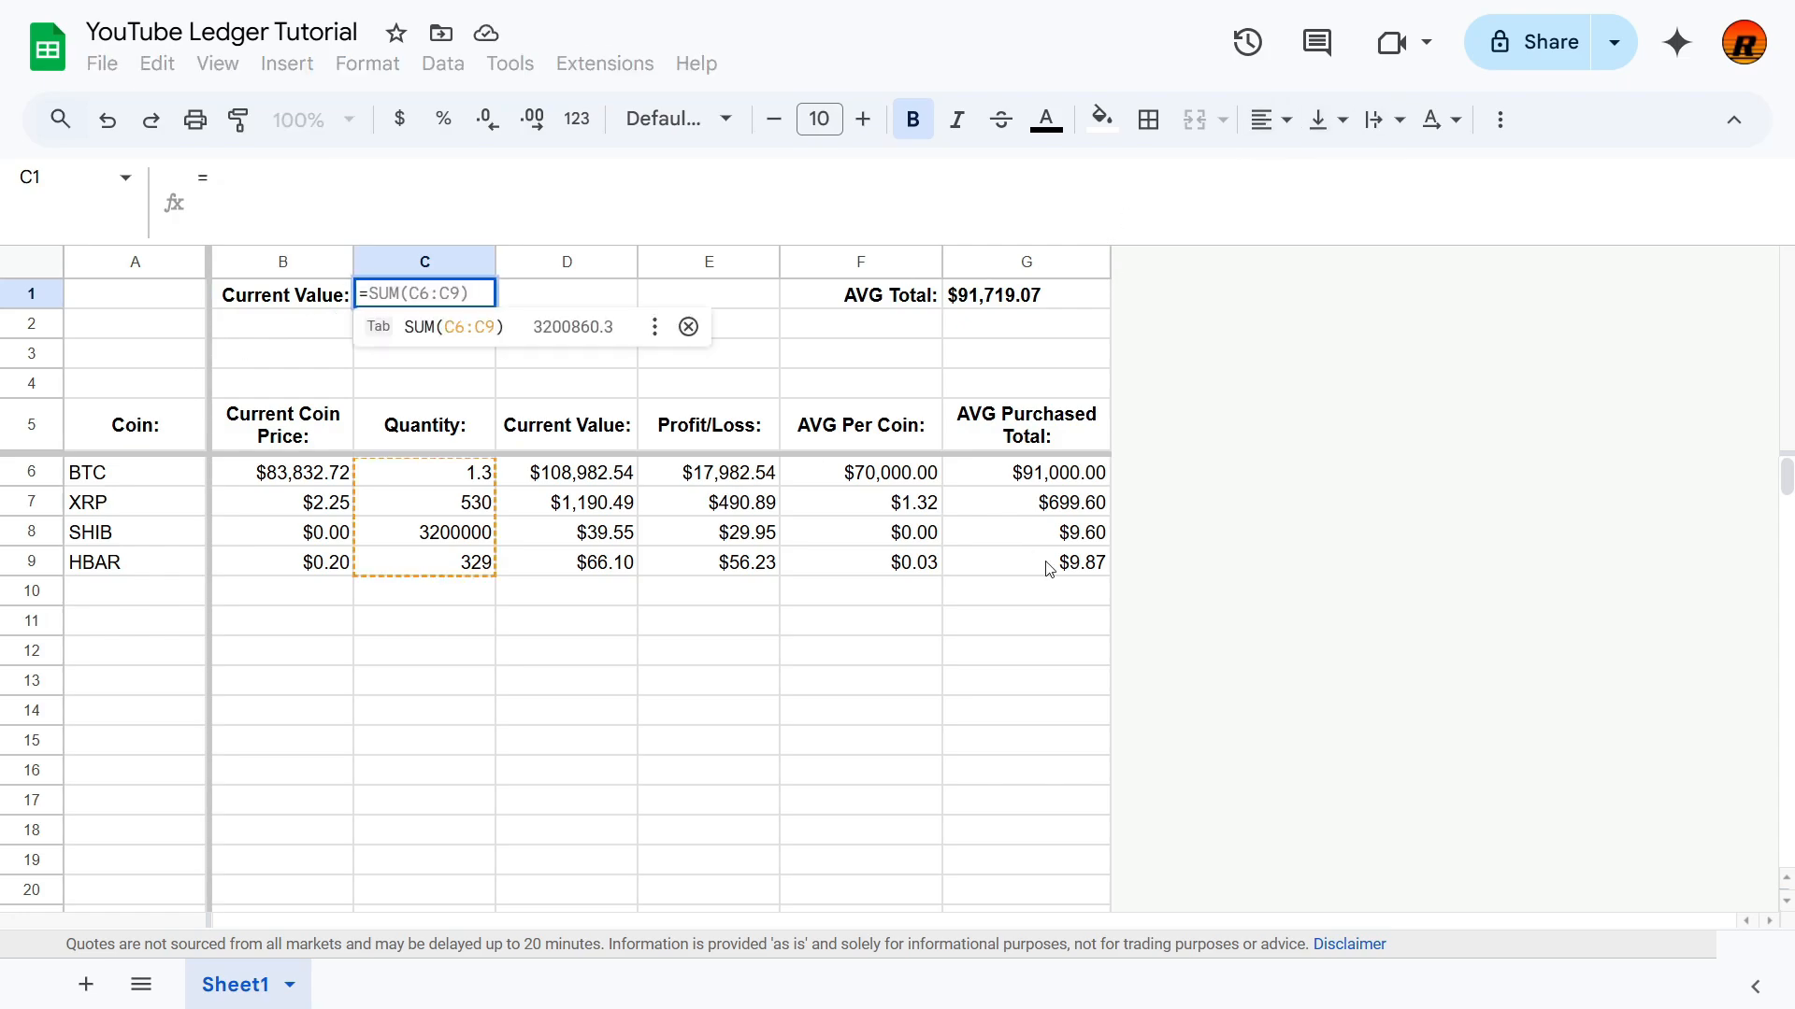
type("sum")
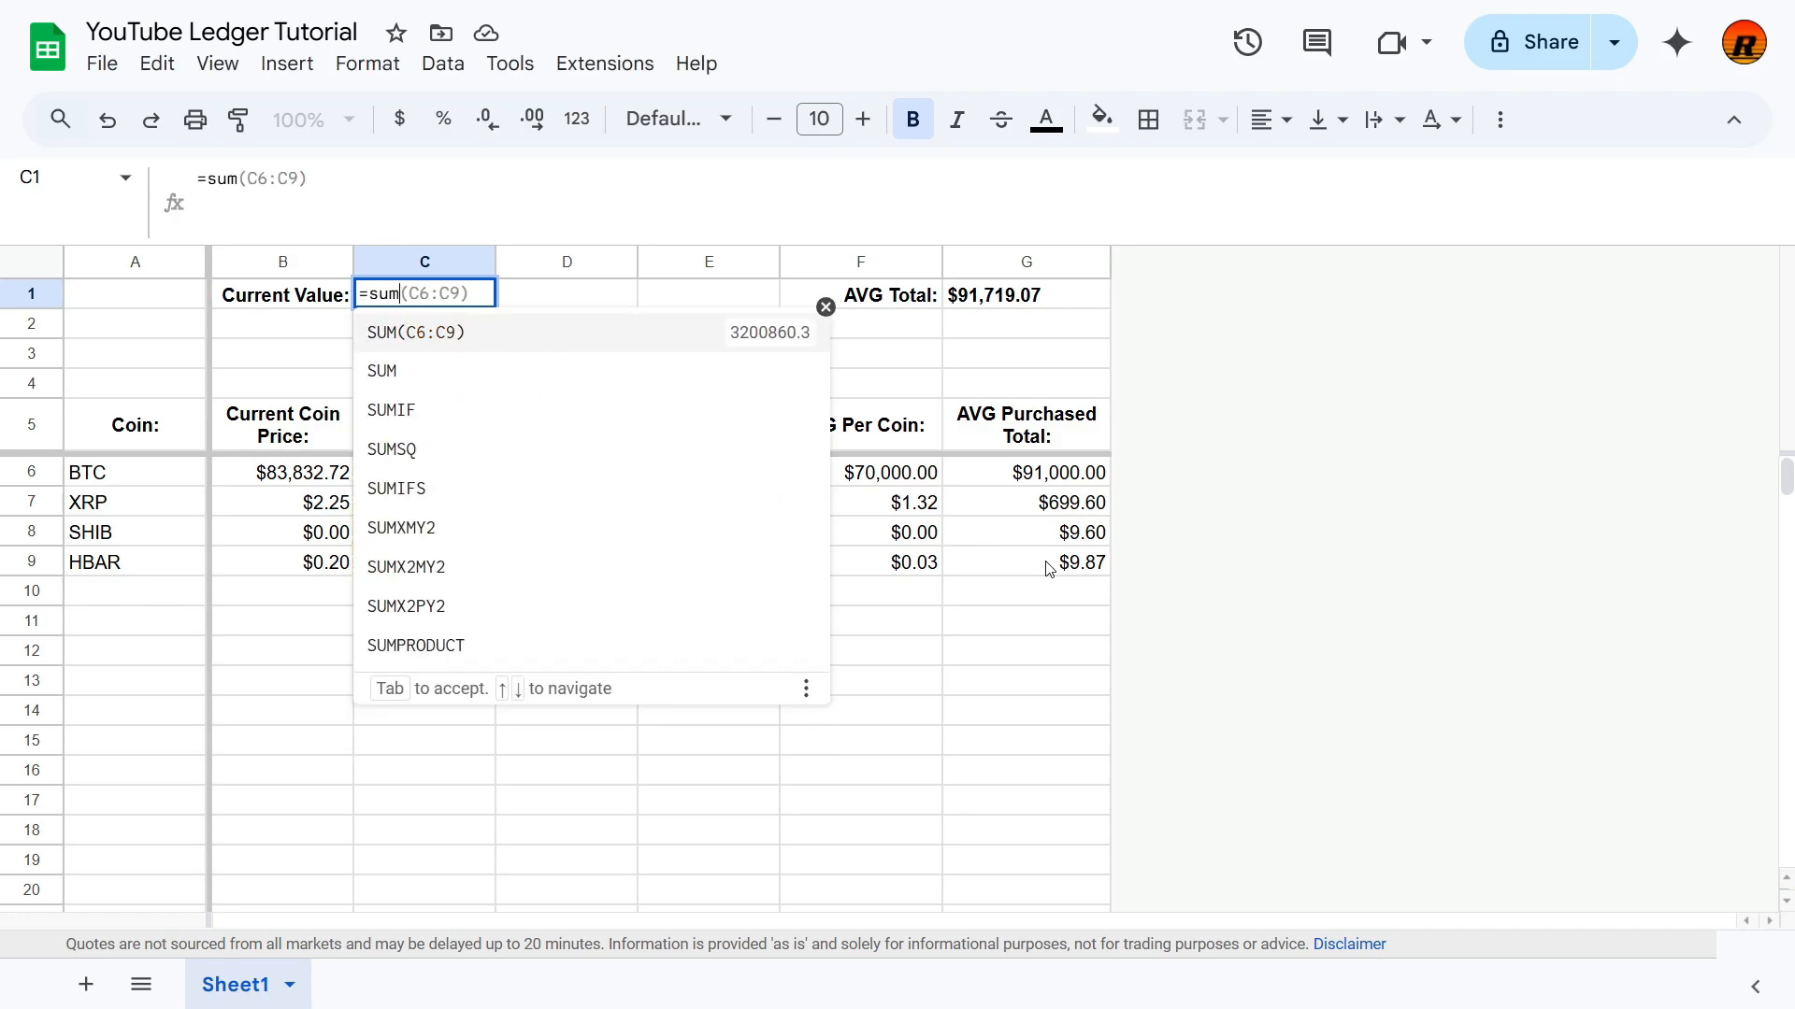
key("Tab")
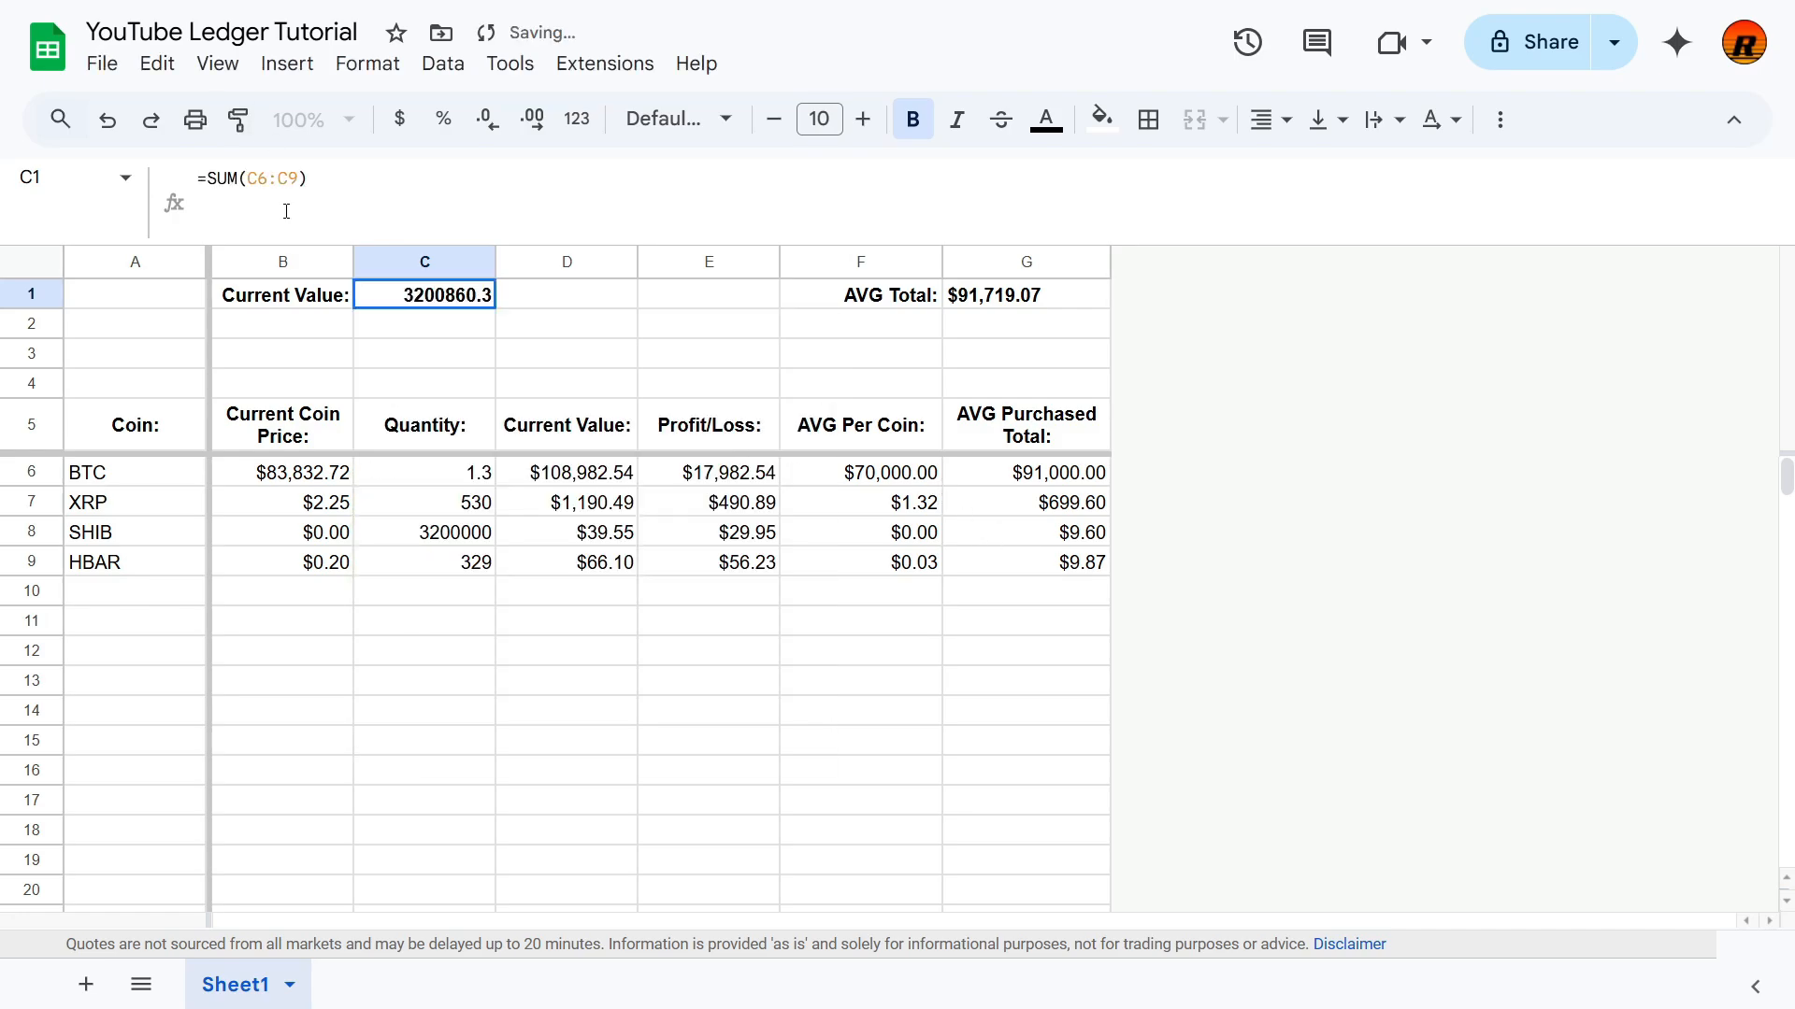
Step: Replace the range in C1's SUM formula with D6:D1000 to total the Current Value column
left_click_drag(250, 178, 318, 180)
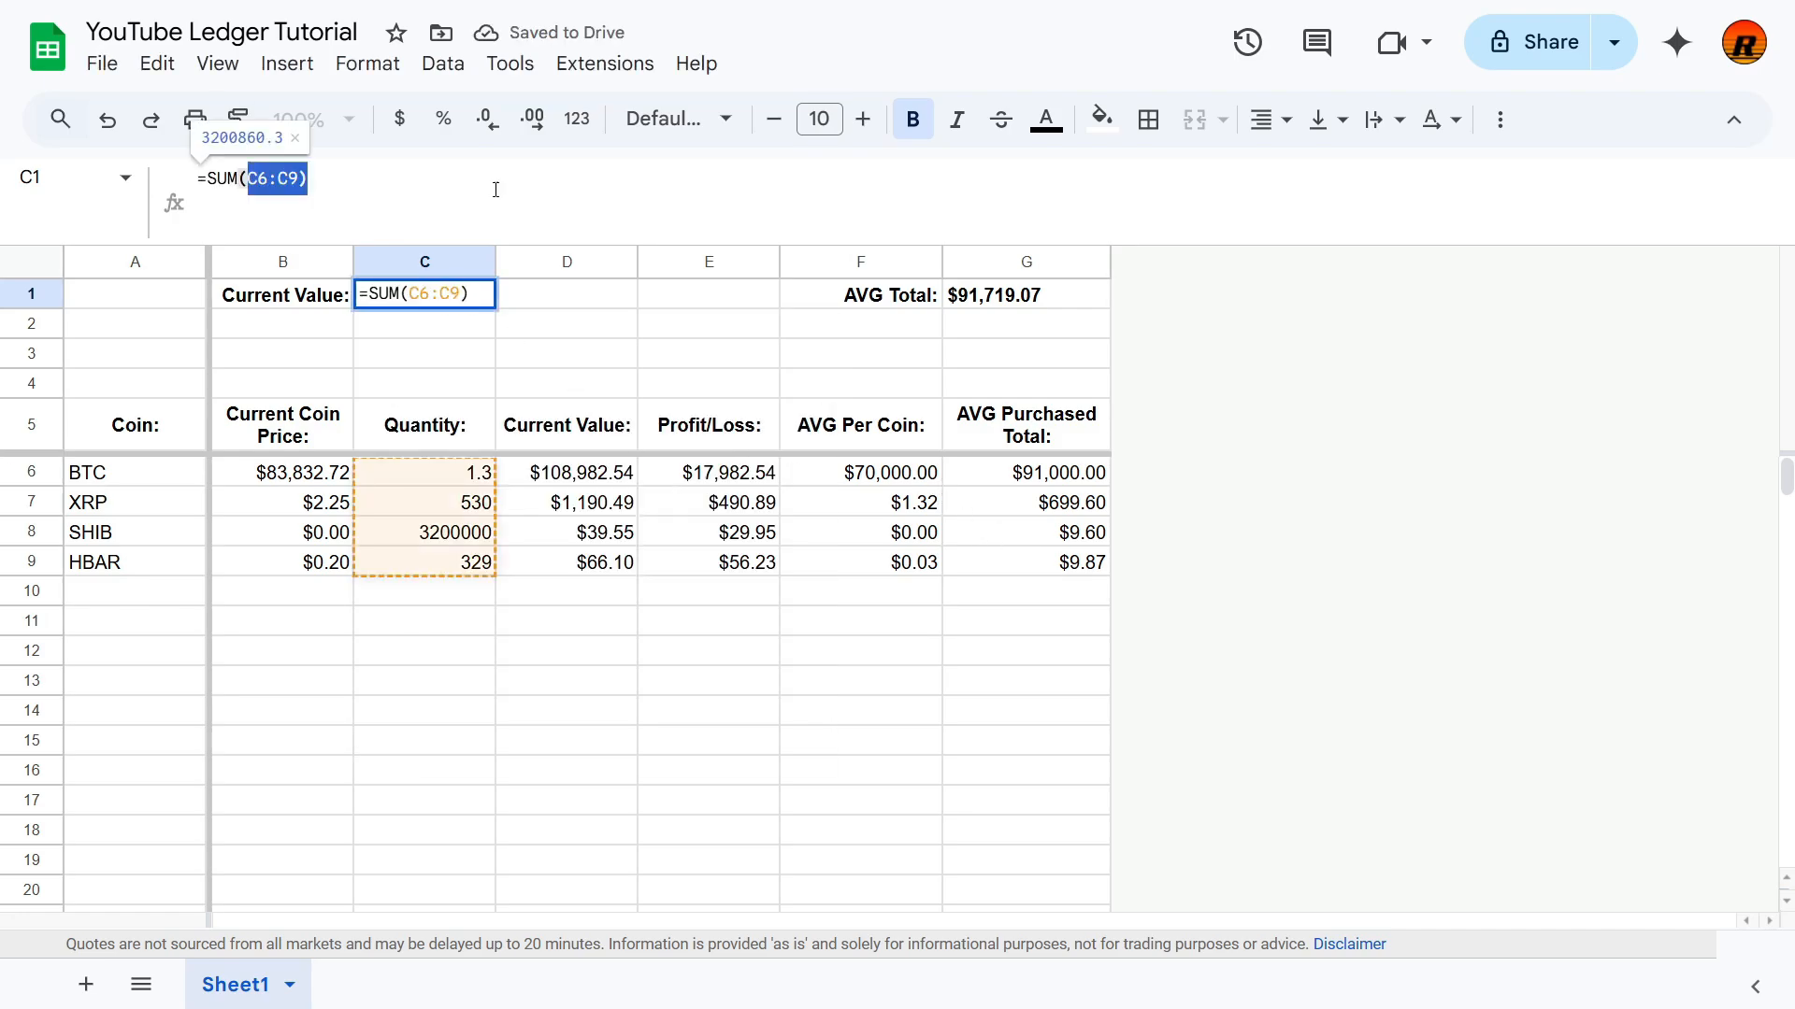
key("BackSpace")
key("BackSpace")
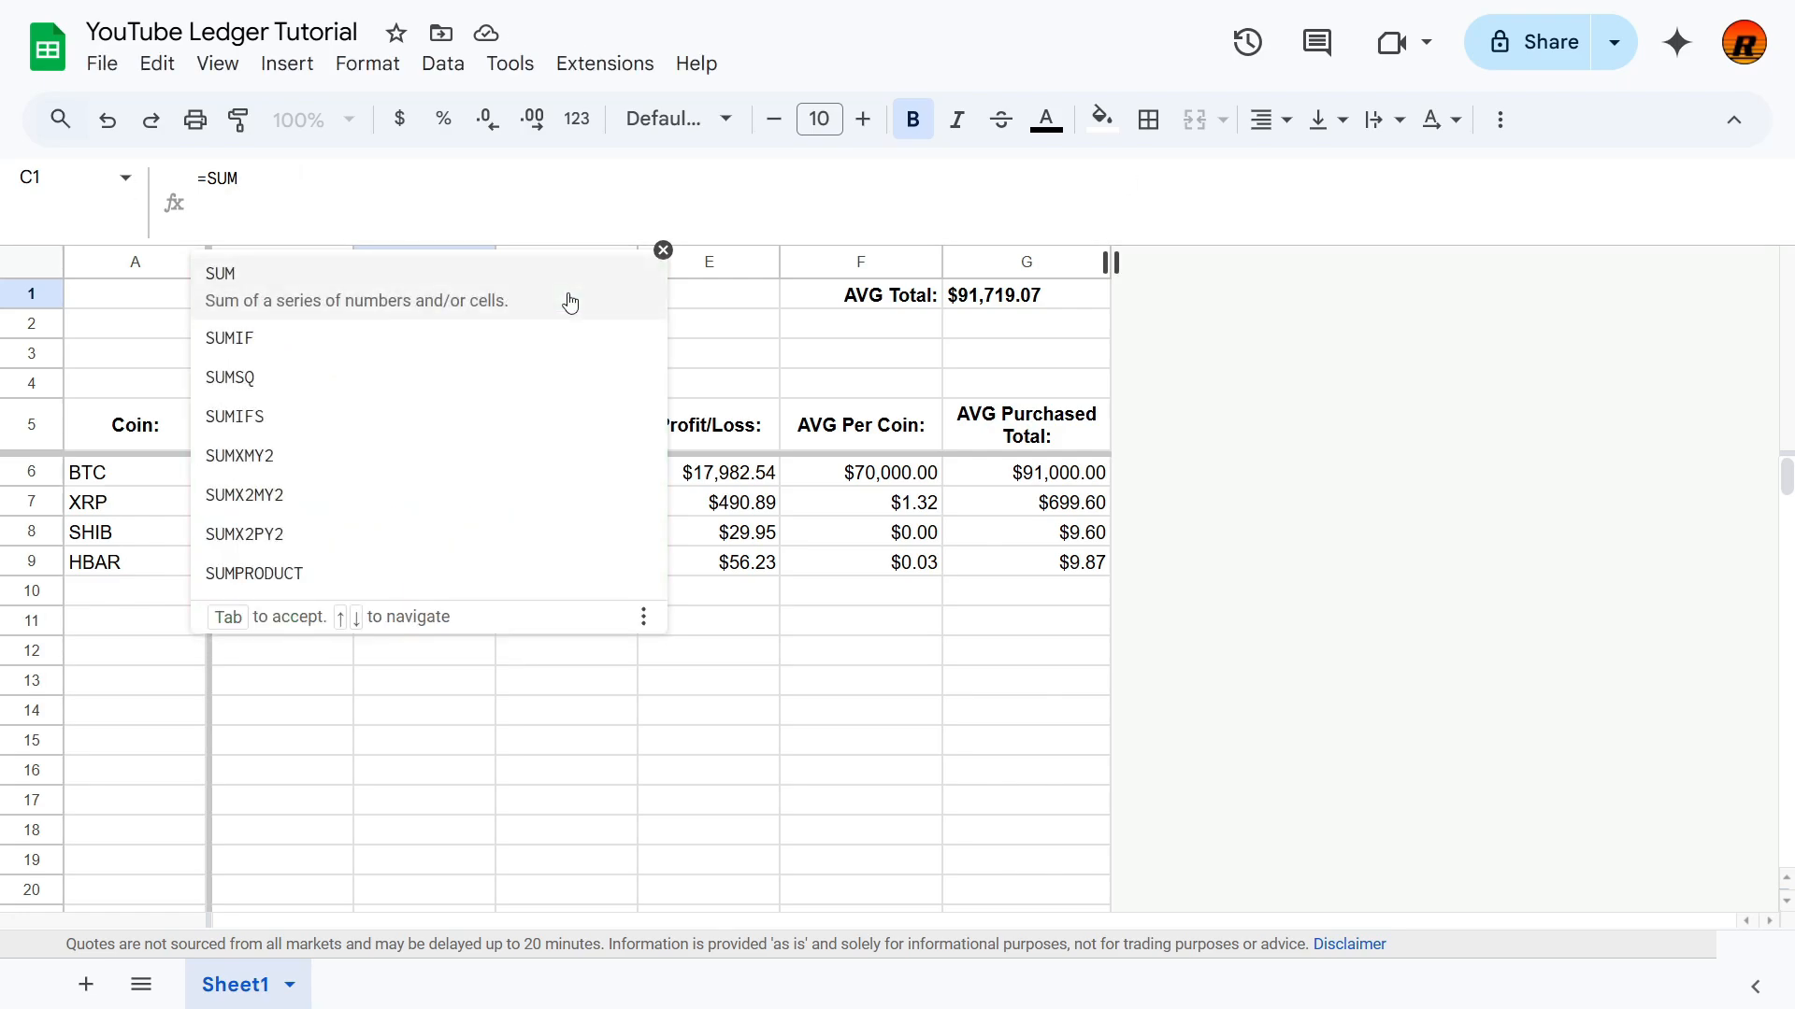
left_click(570, 301)
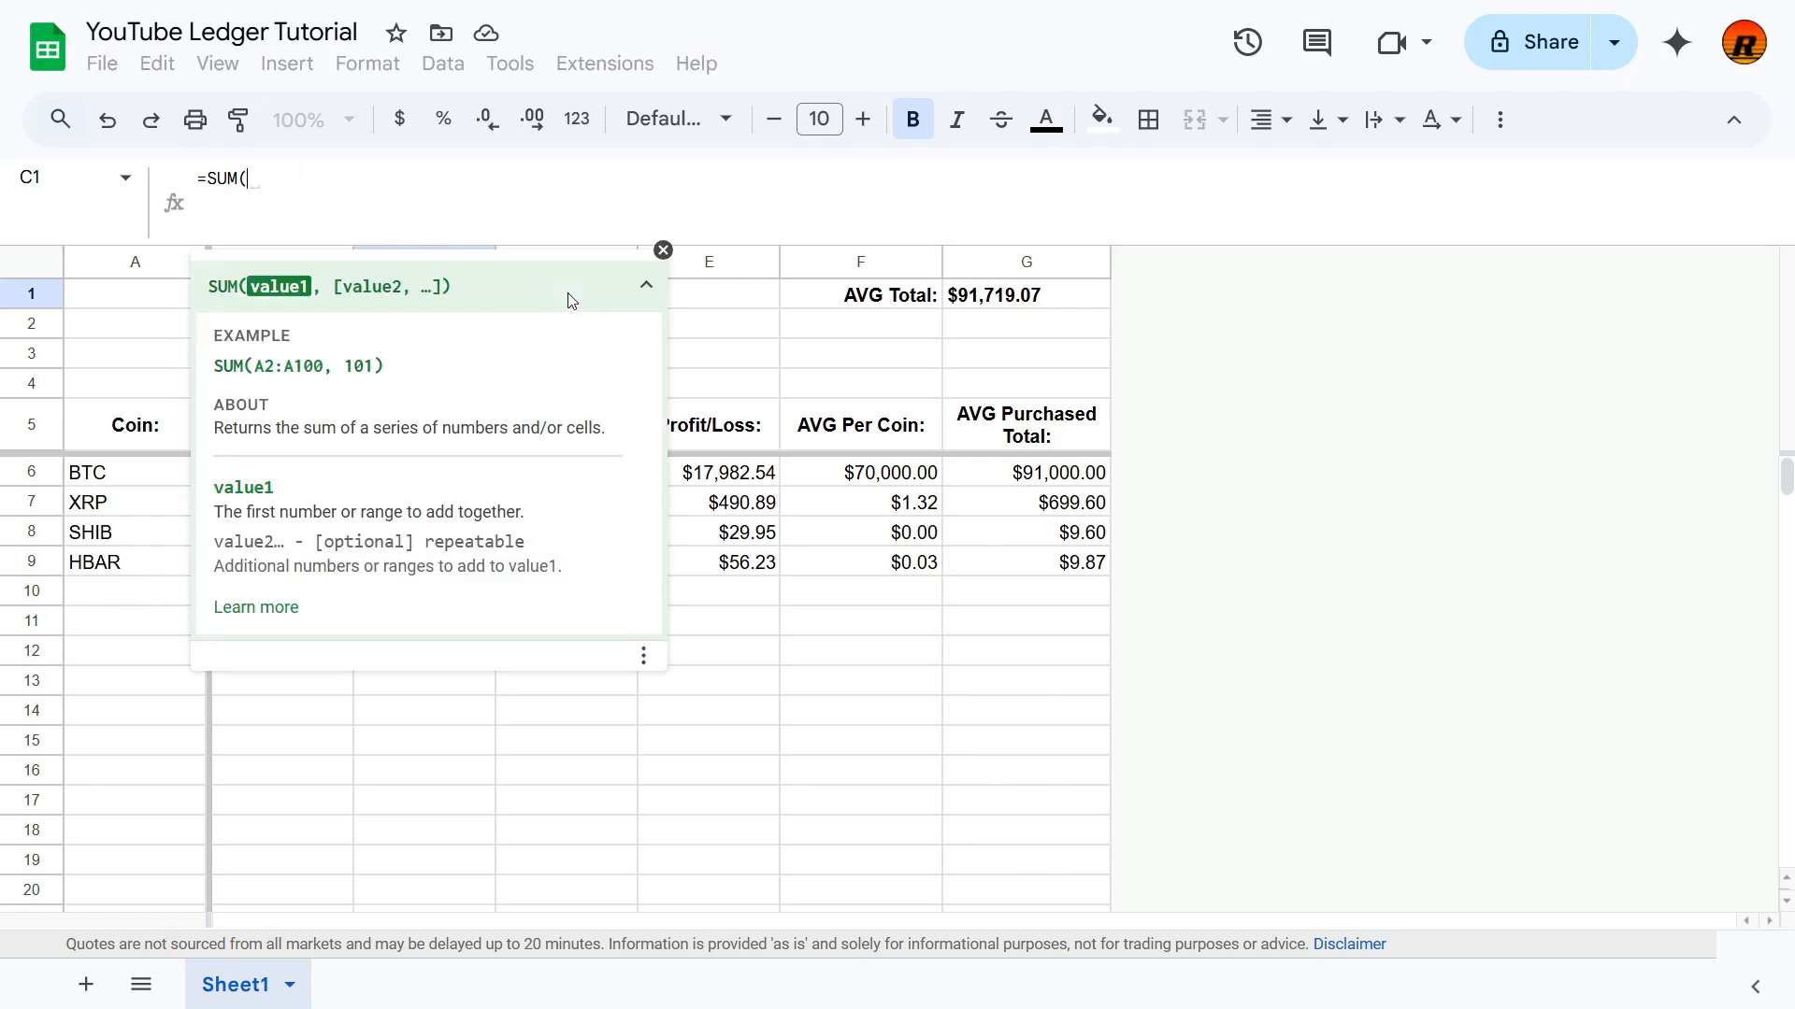
left_click(646, 285)
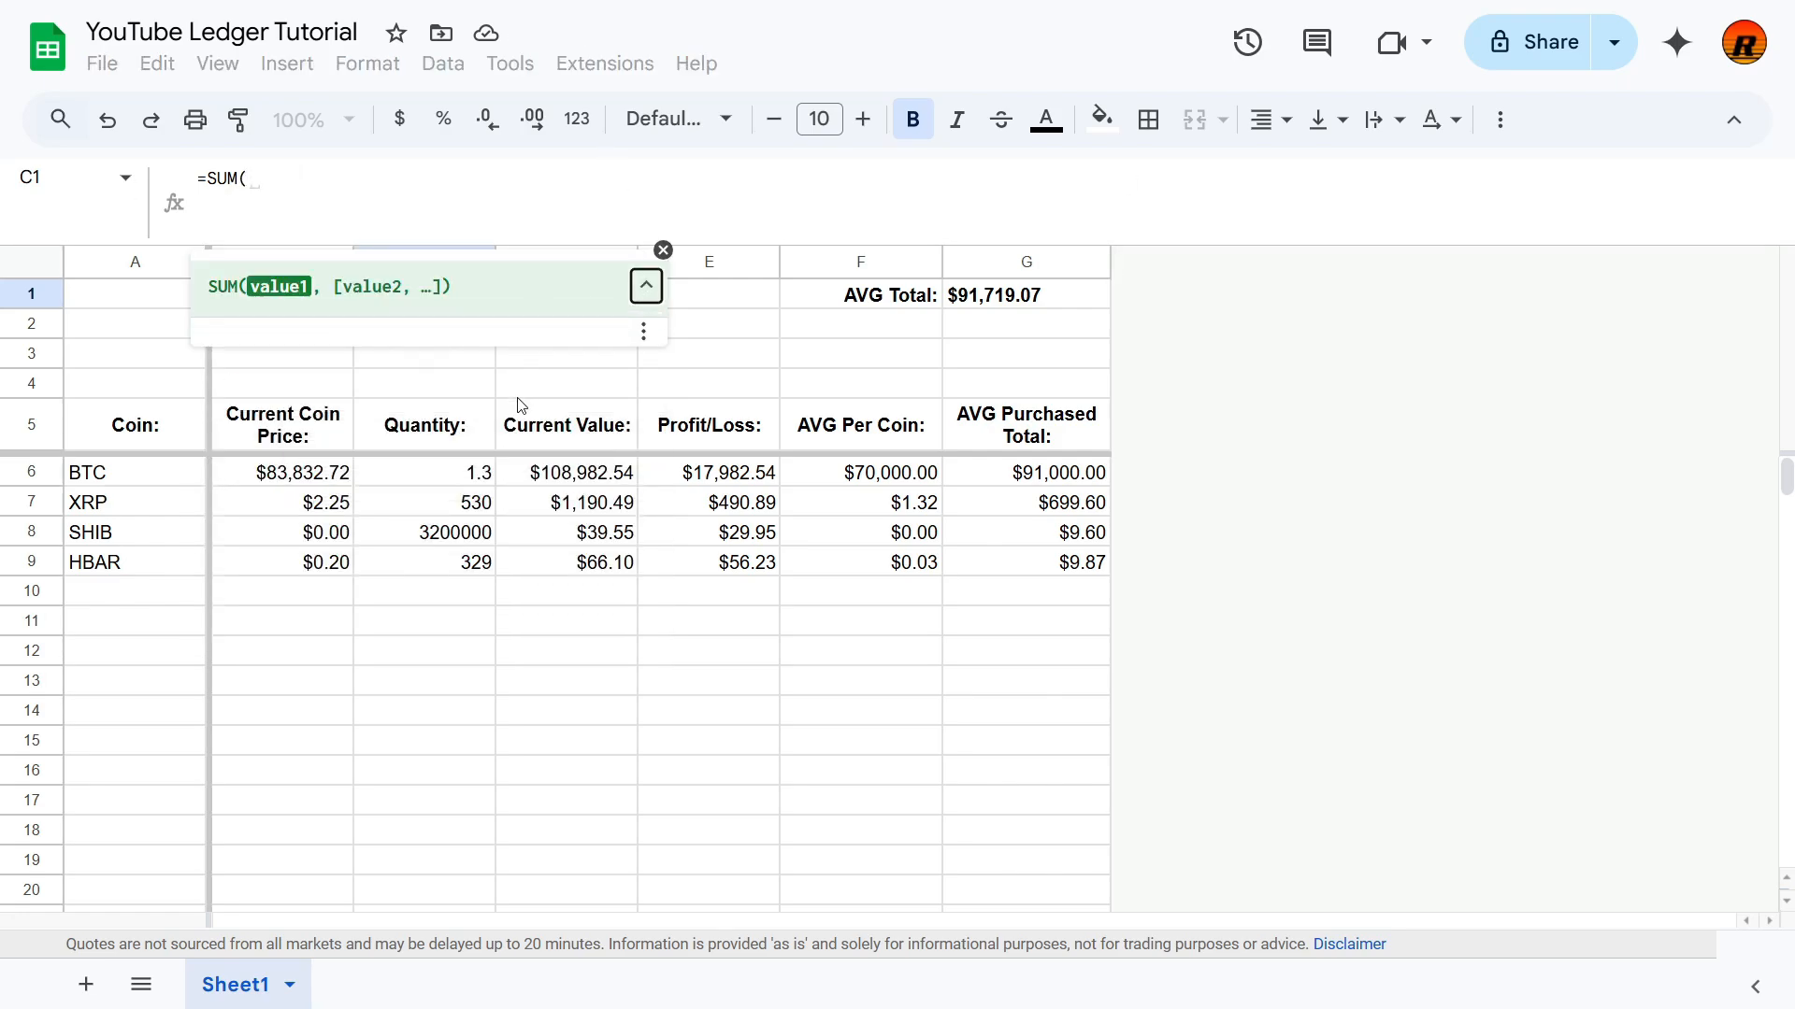
left_click(558, 475)
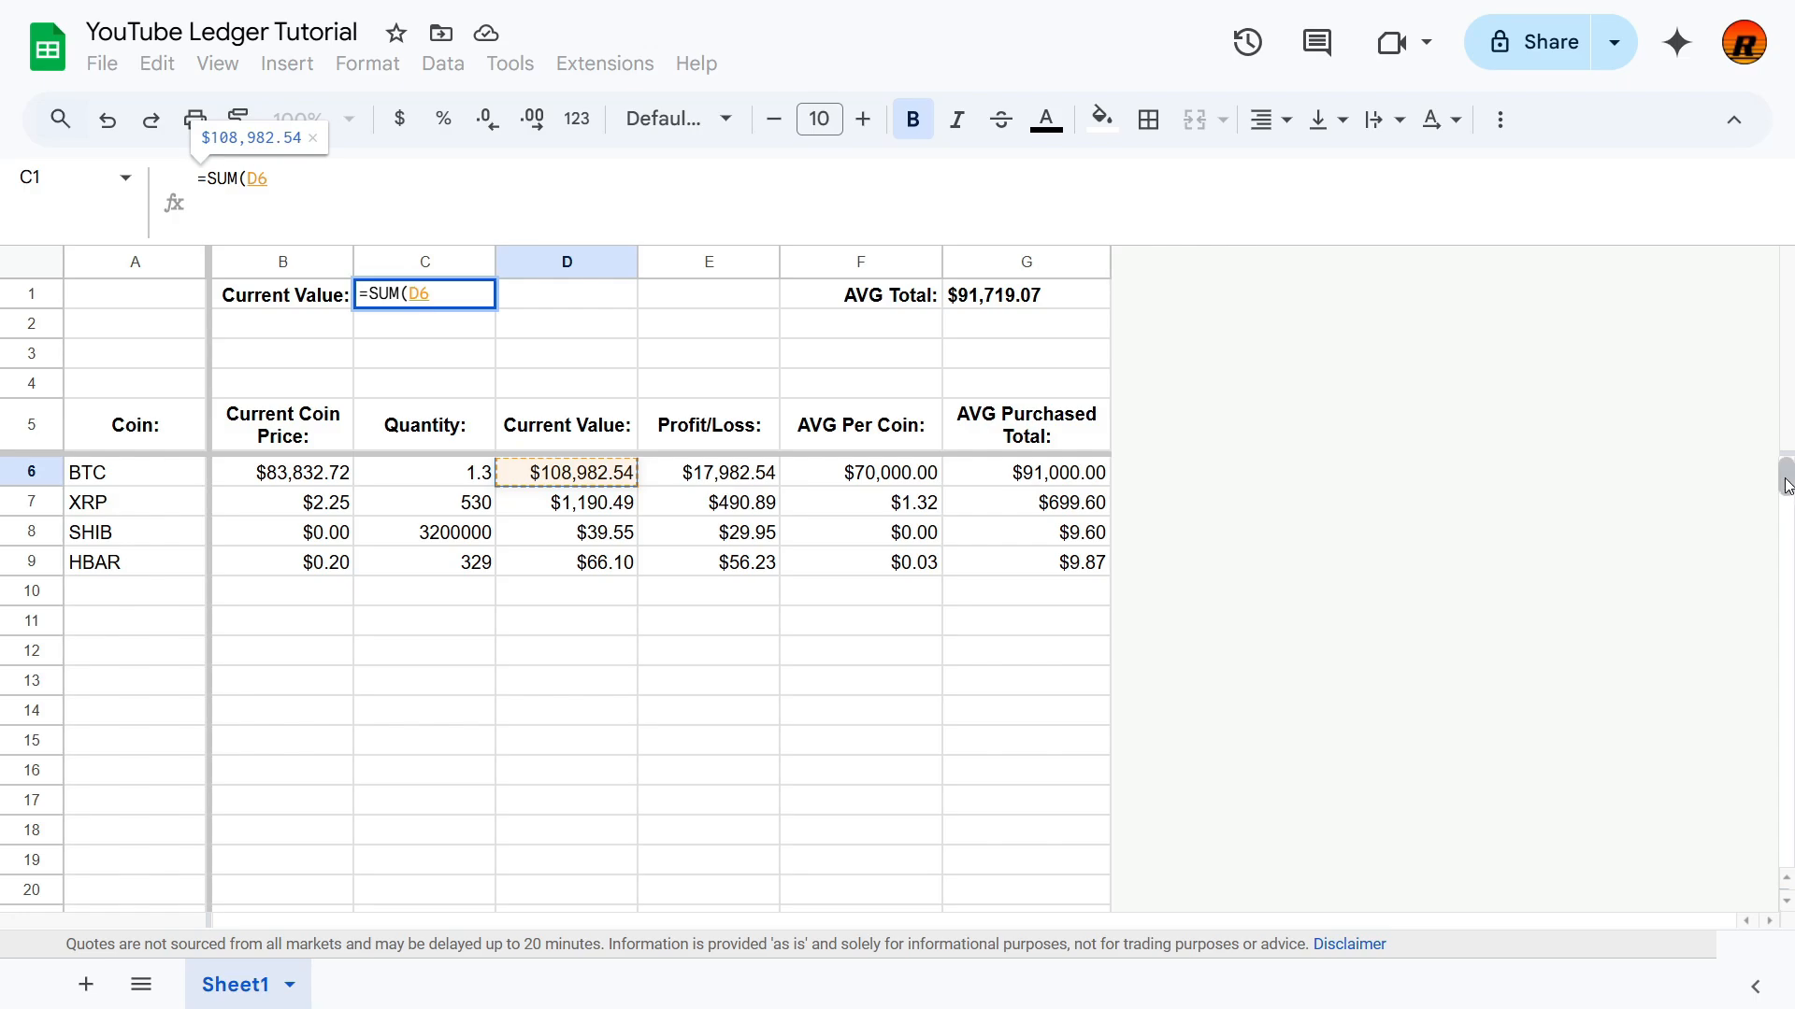
left_click_drag(1787, 481, 1786, 846)
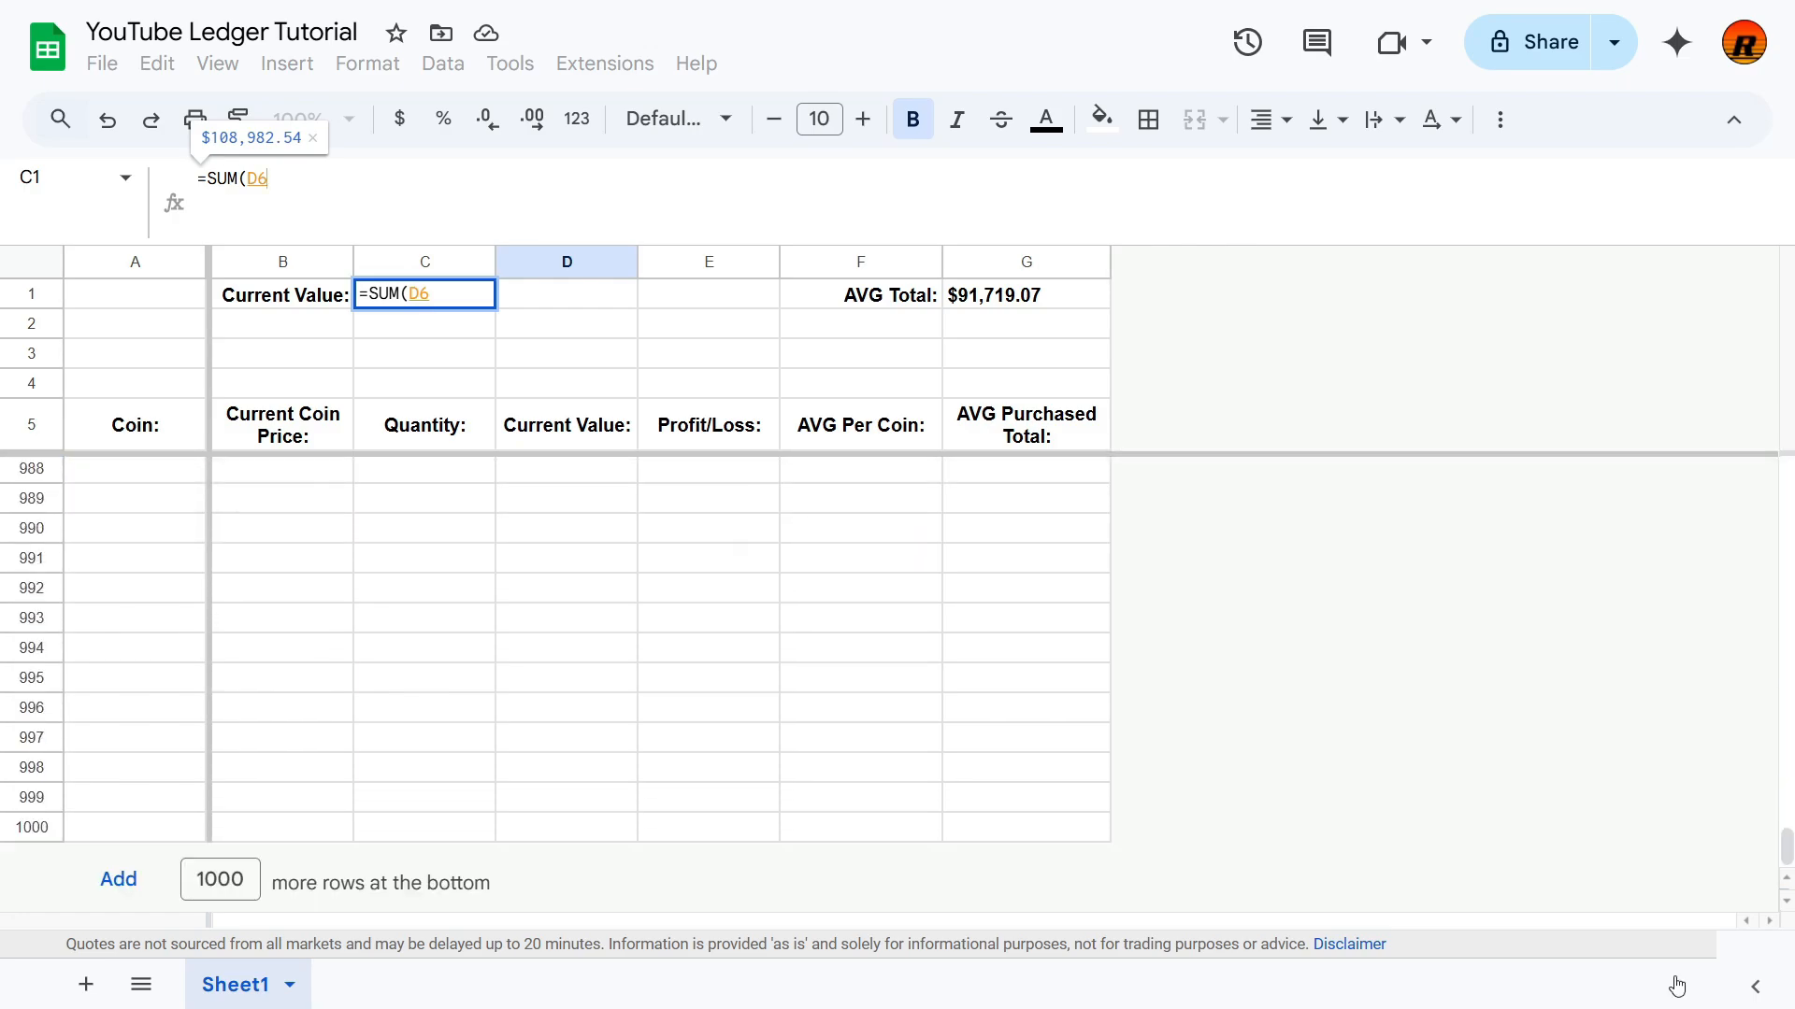
left_click(552, 838, "shift")
key("Return")
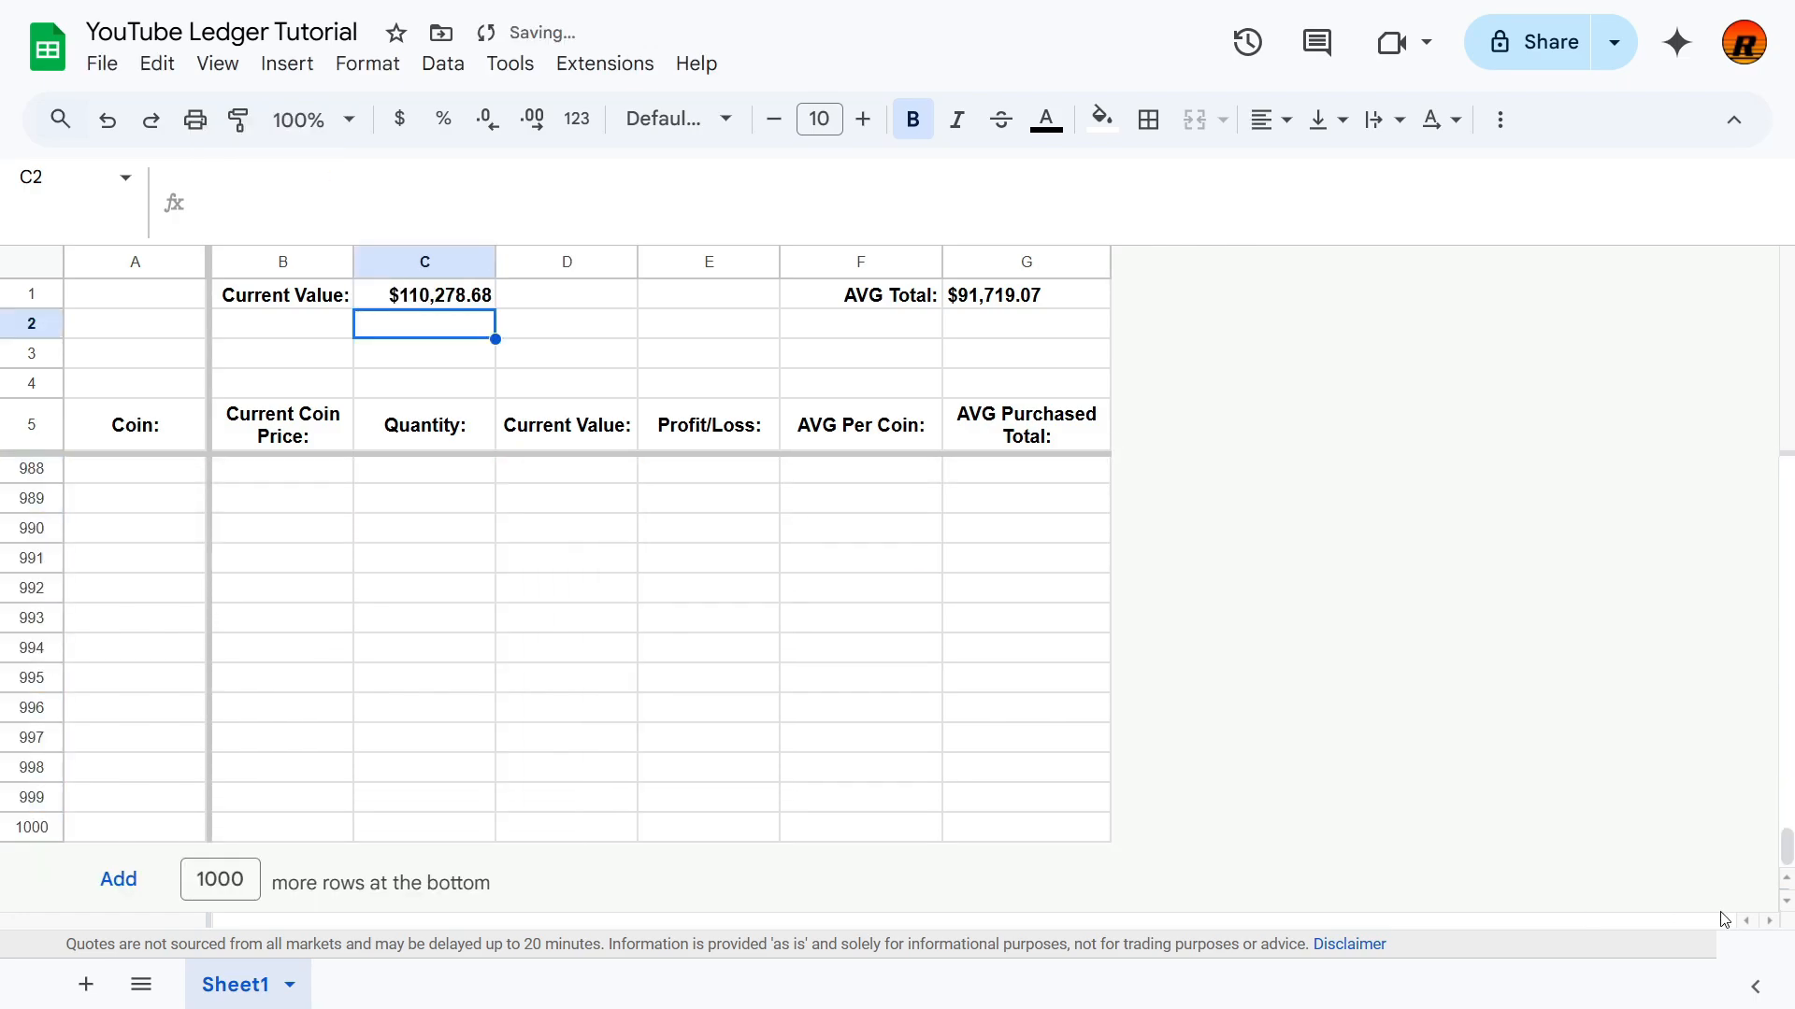
Step: Enter the label "Profit/Loss:" in D1 and right-align it
key("Up")
key("Down")
key("Down")
key("Down")
key("Down")
key("Down")
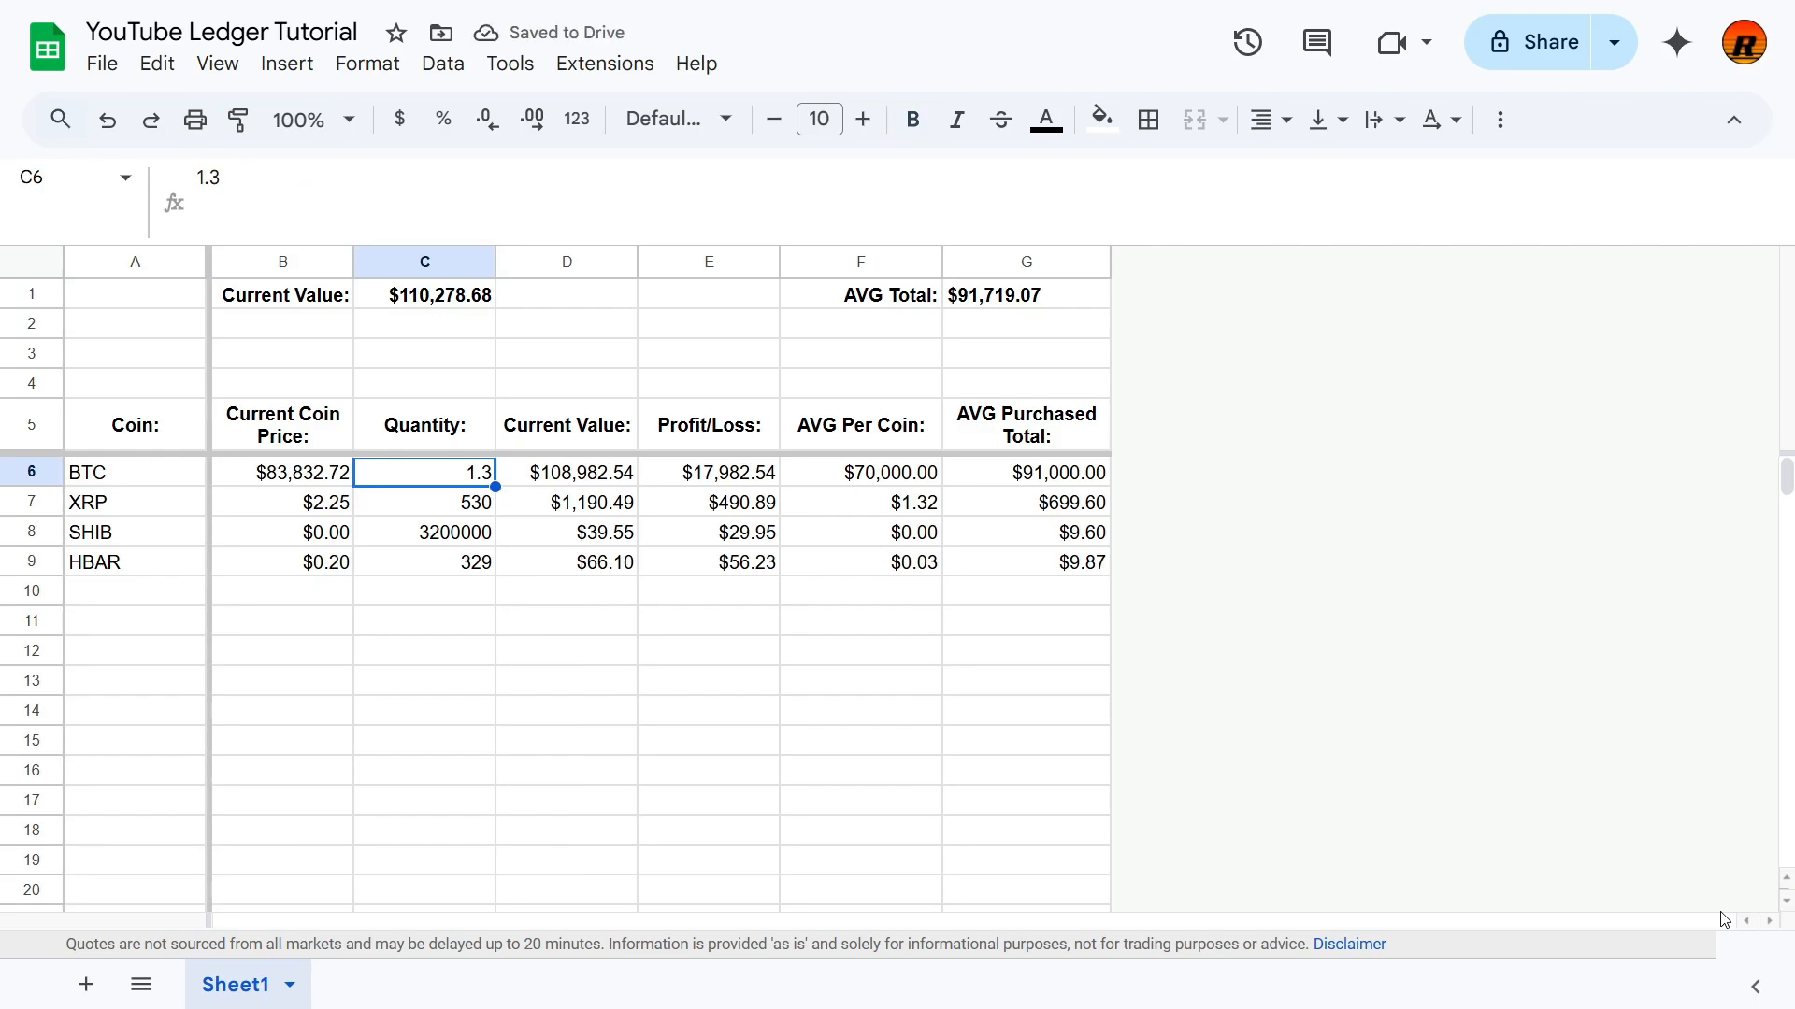
key("Up")
key("Up")
key("Up")
key("Up")
key("Right")
key("Up")
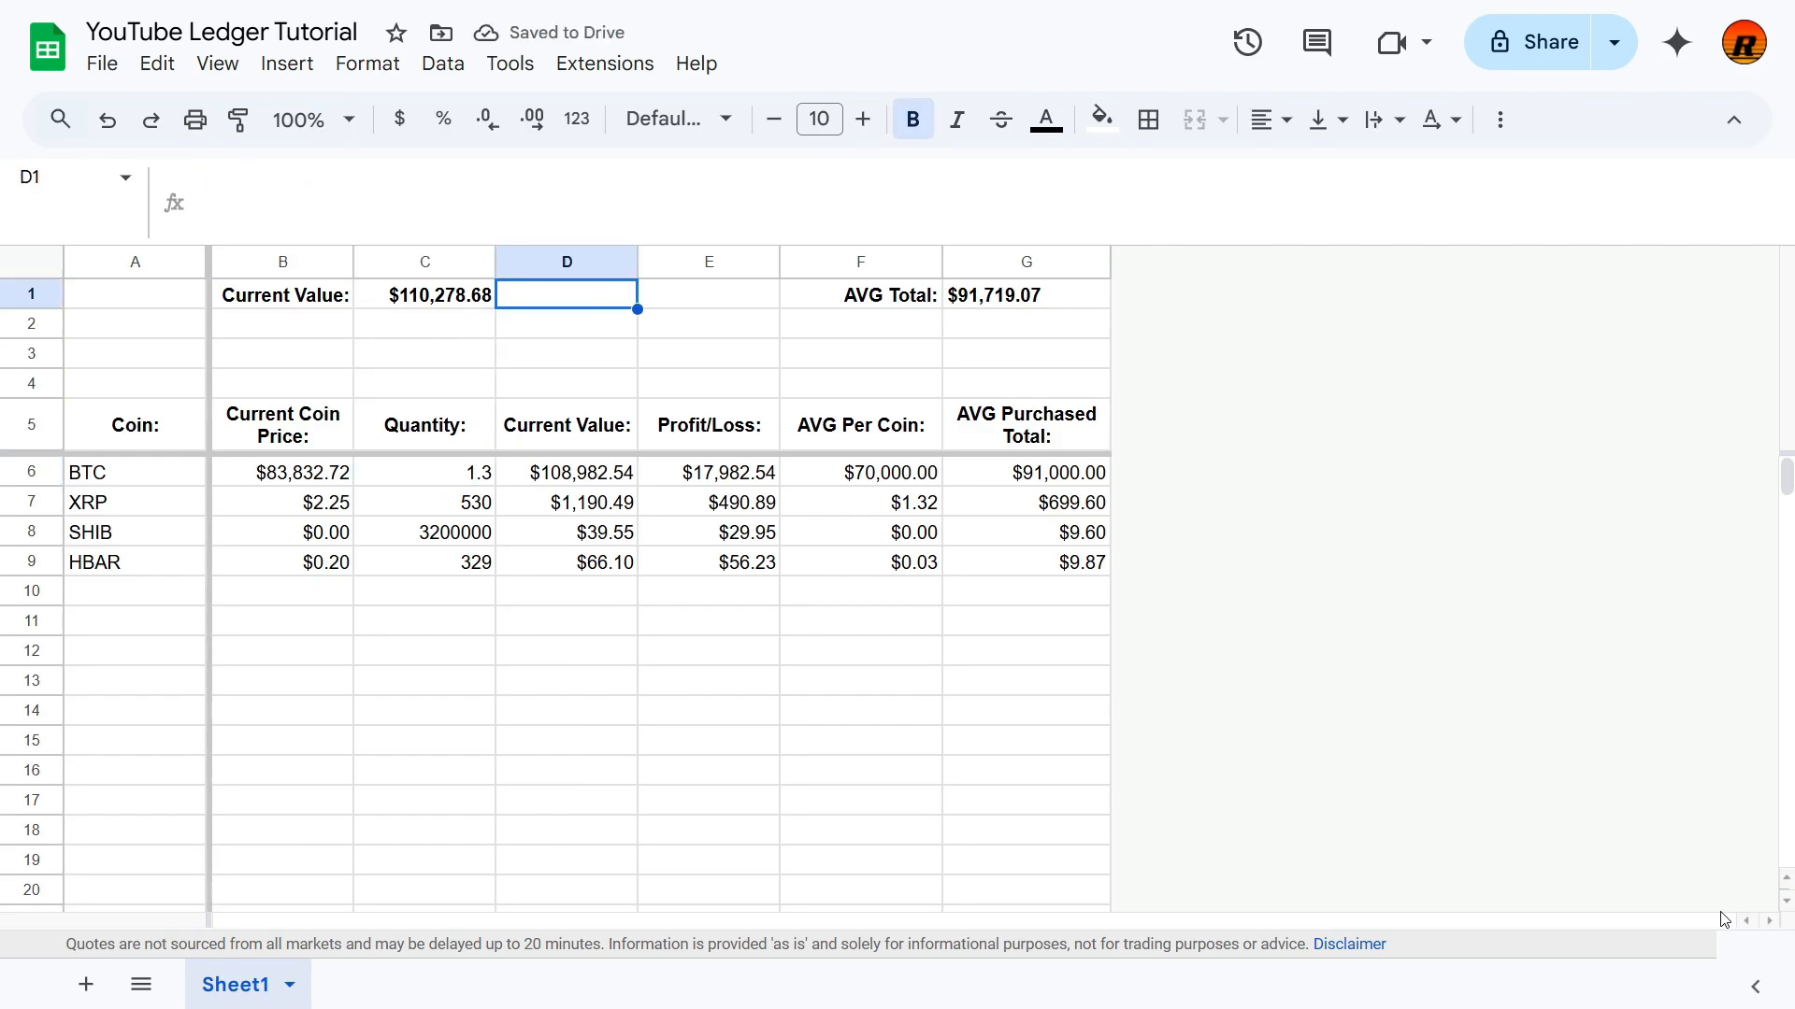
type("P")
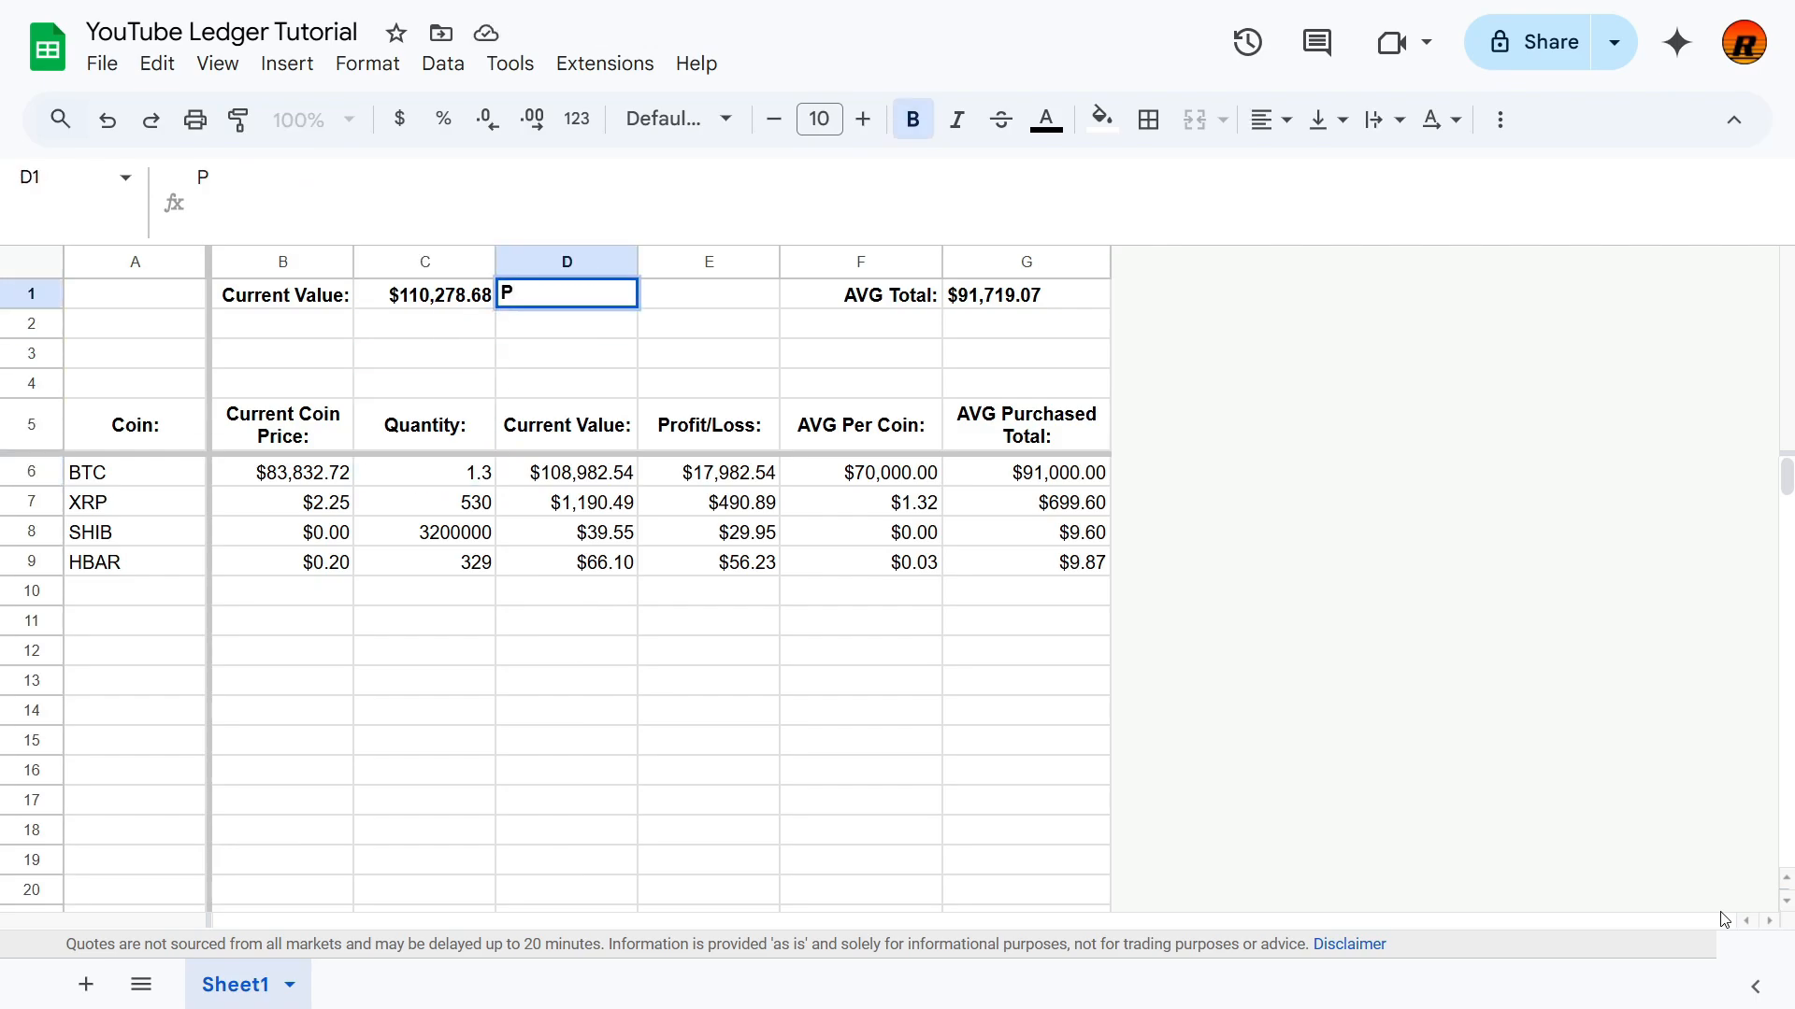
type("rofit/Loss:")
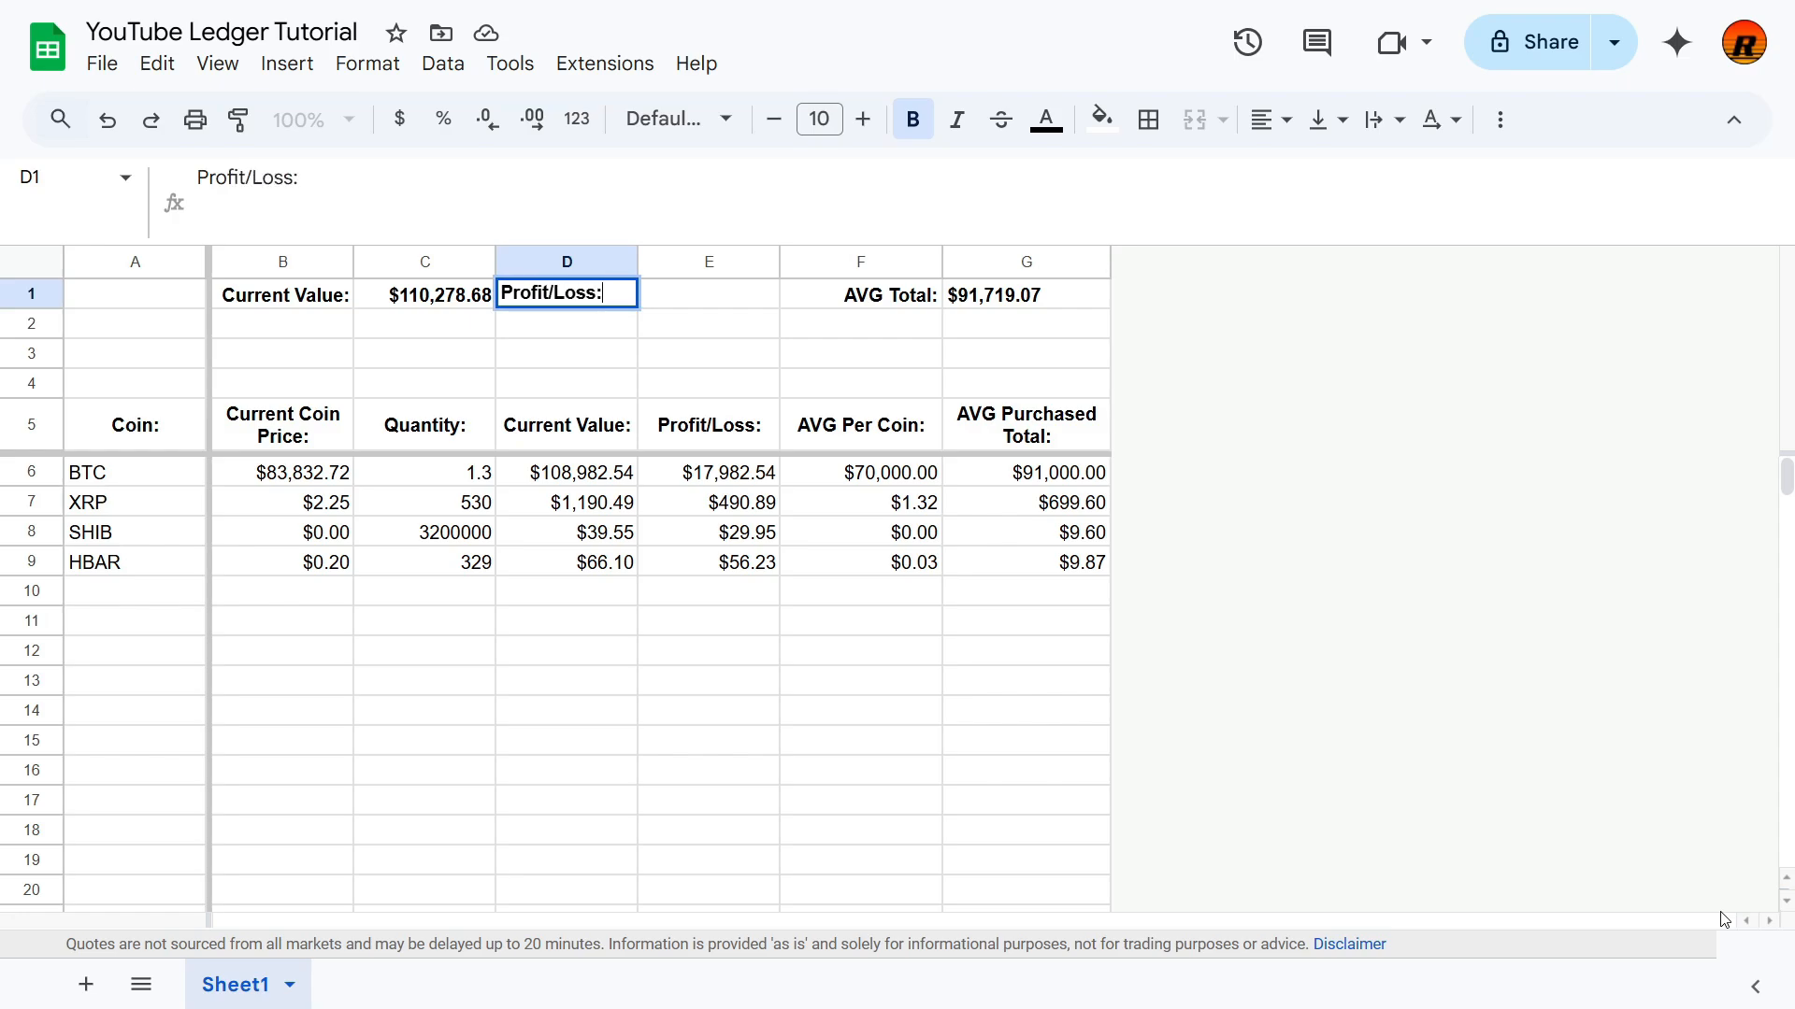
left_click(1253, 137)
left_click(1360, 176)
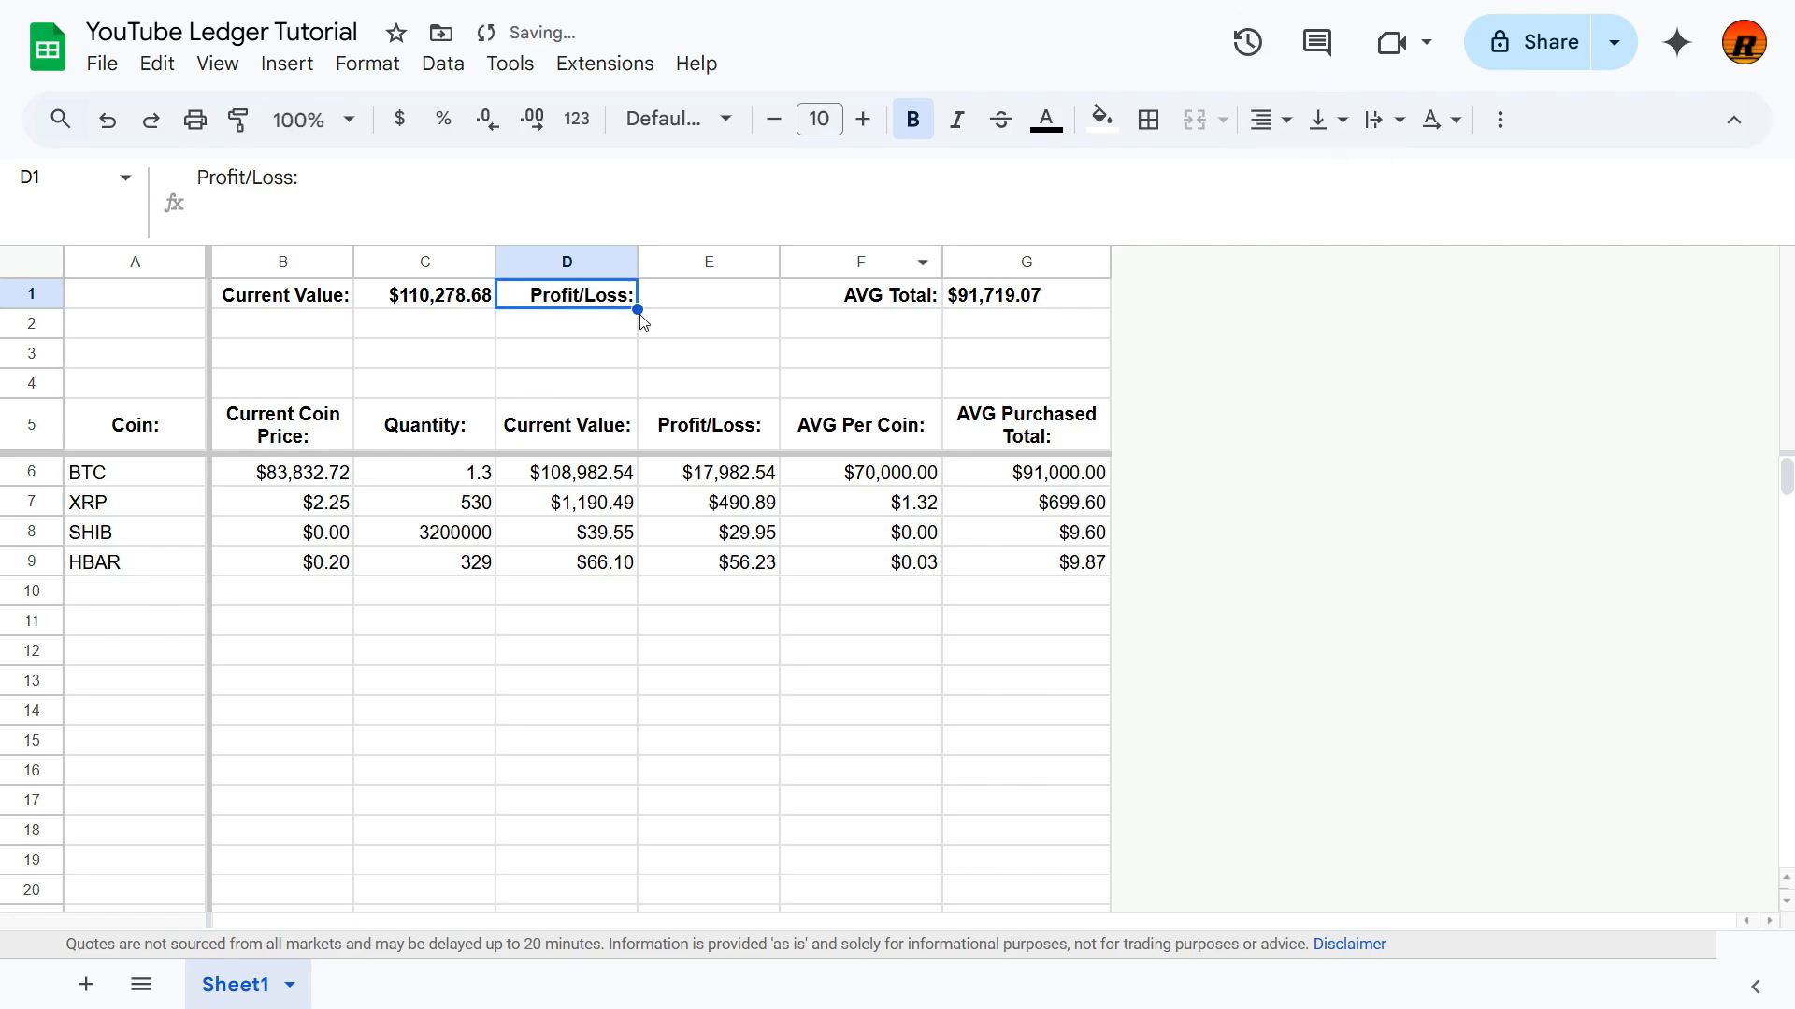
Step: Enter the formula =C1-G1 in E1 to subtract the AVG Total from the total current value
left_click(671, 307)
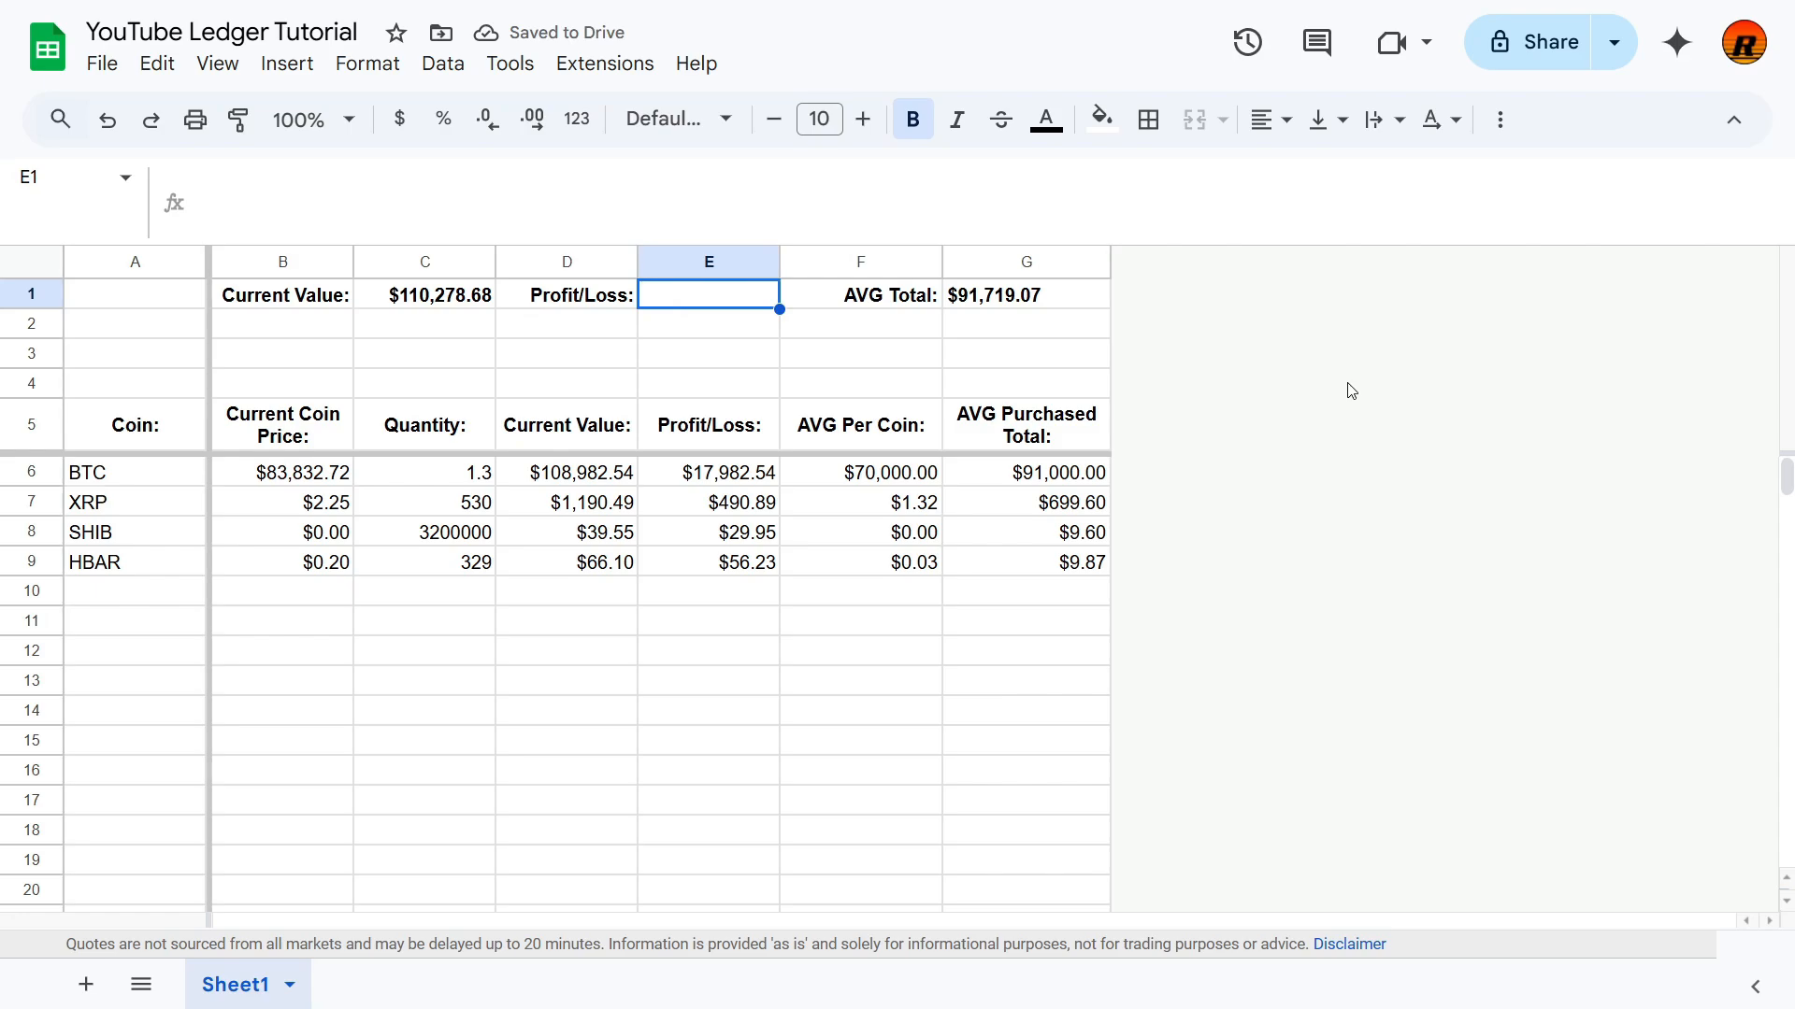
type("=")
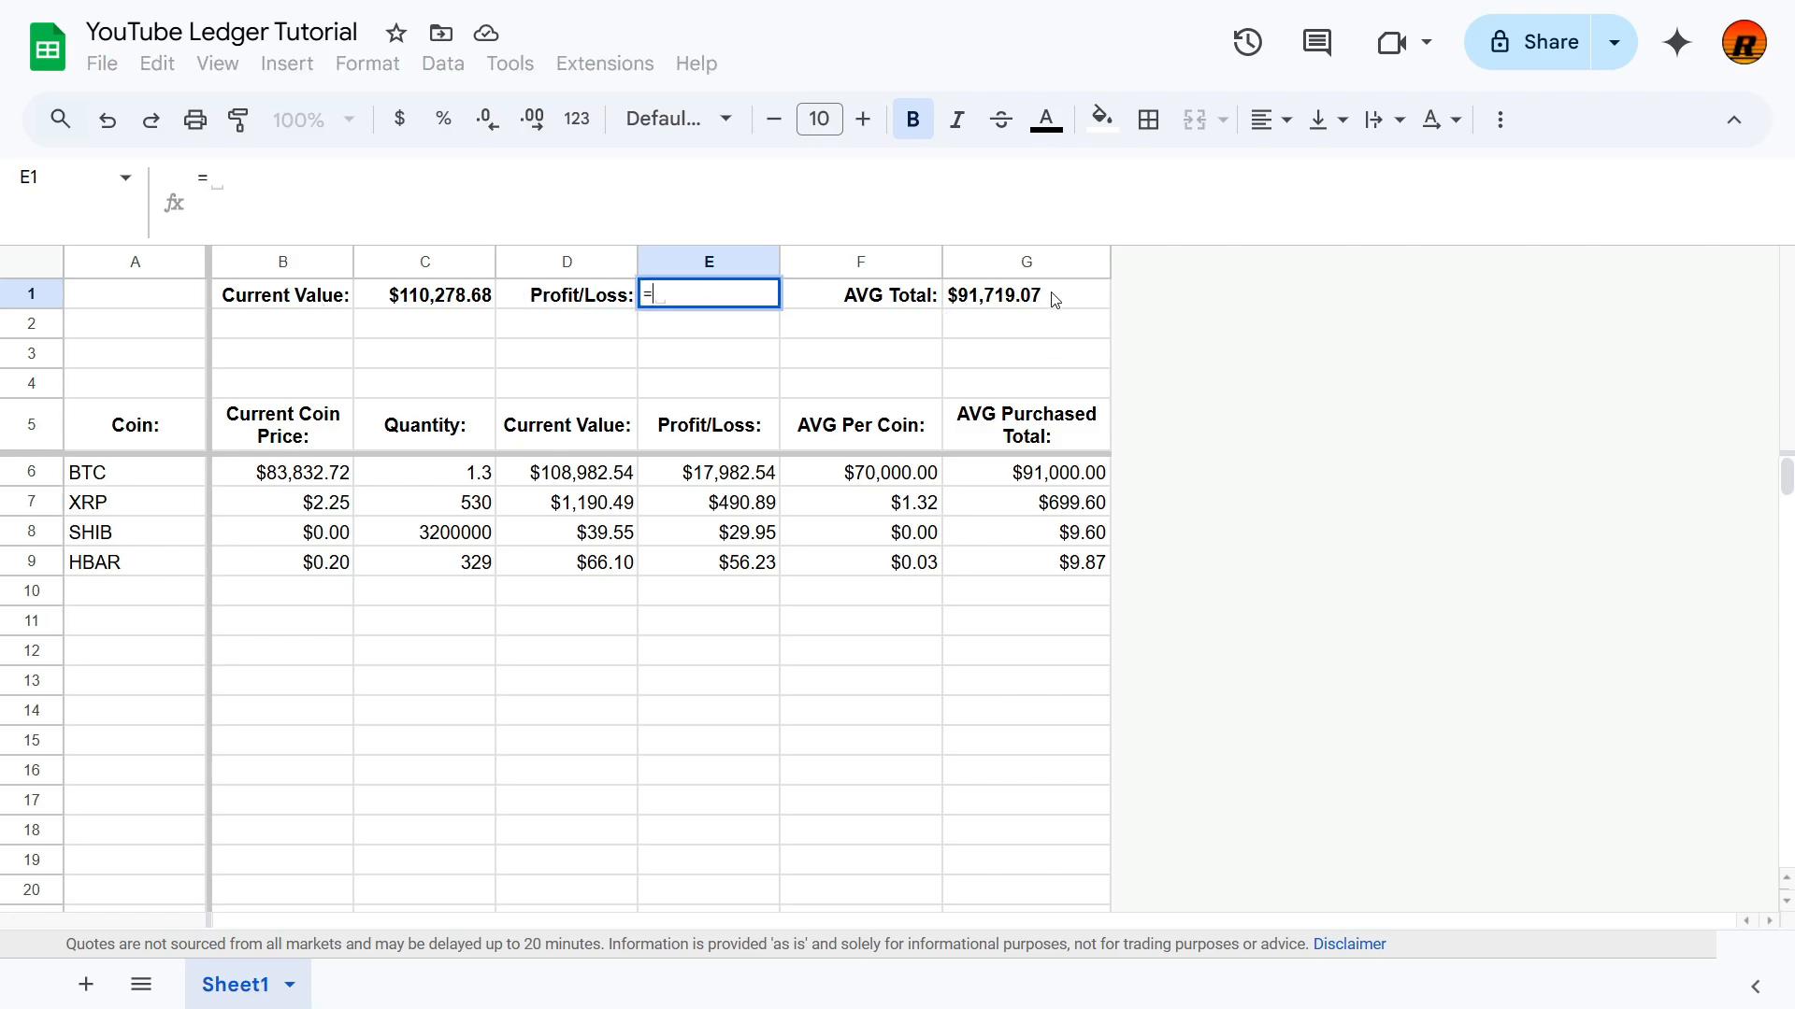
left_click(466, 304)
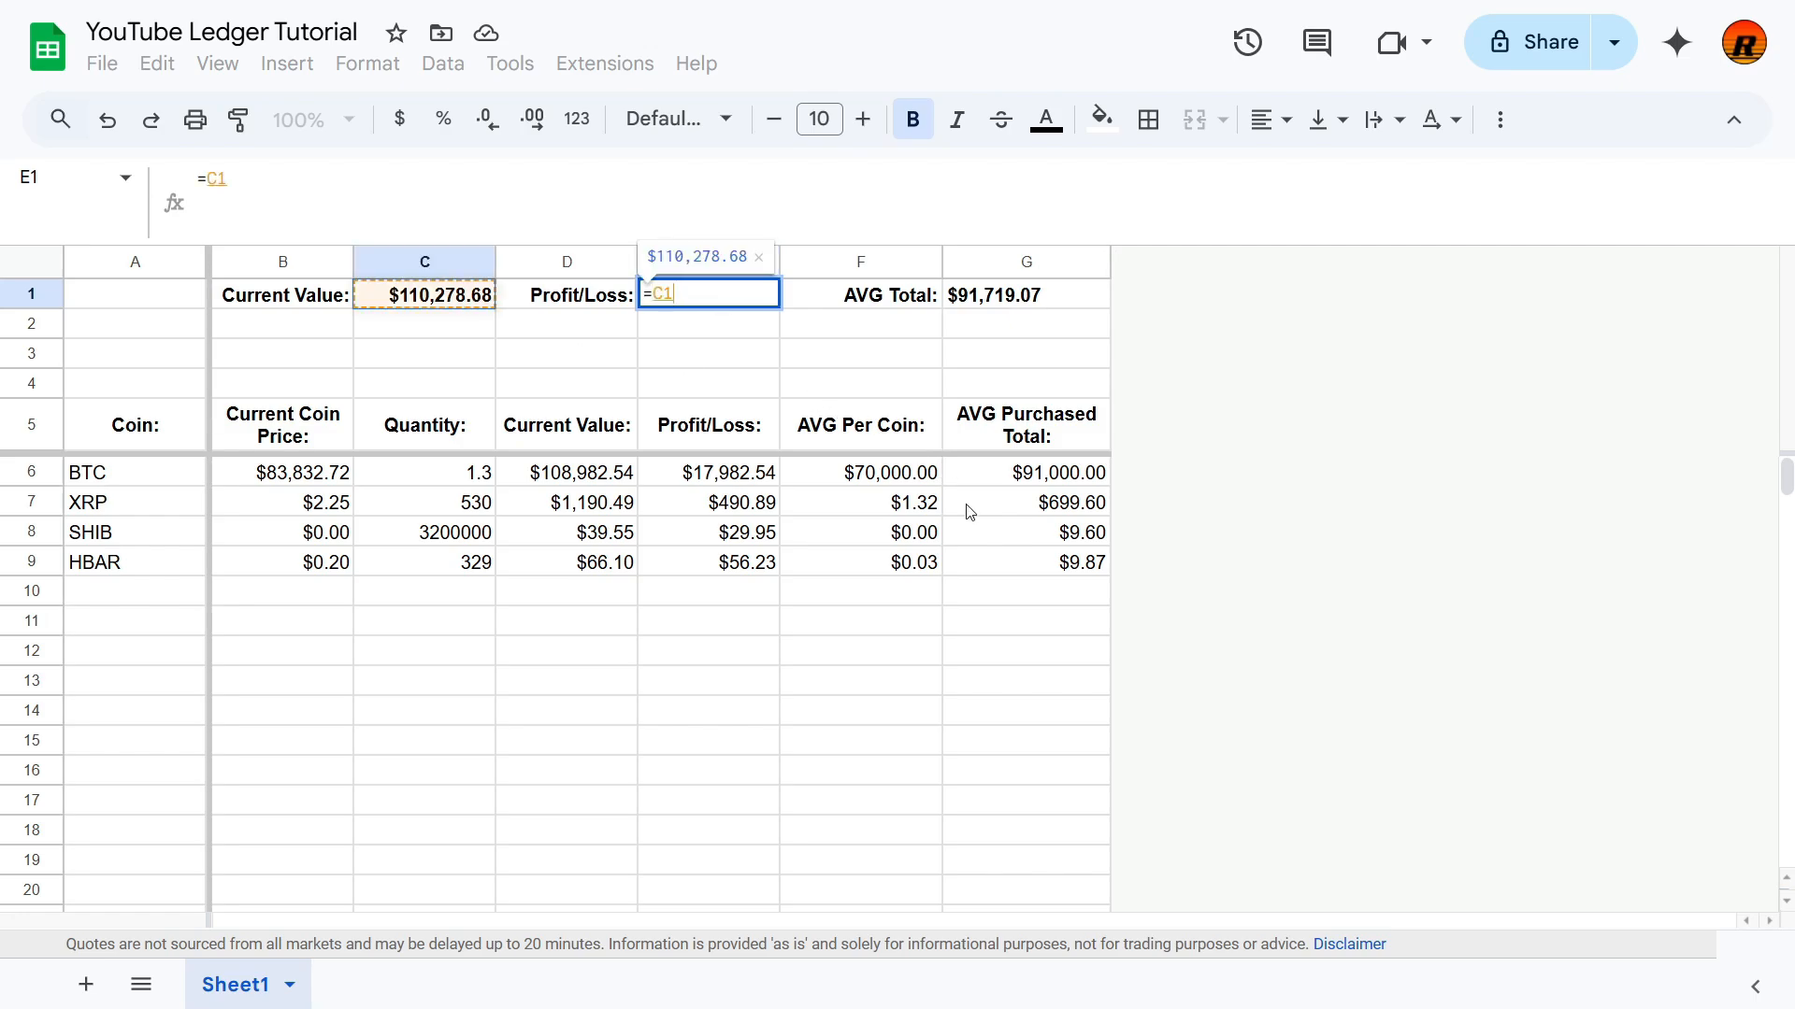
type("-")
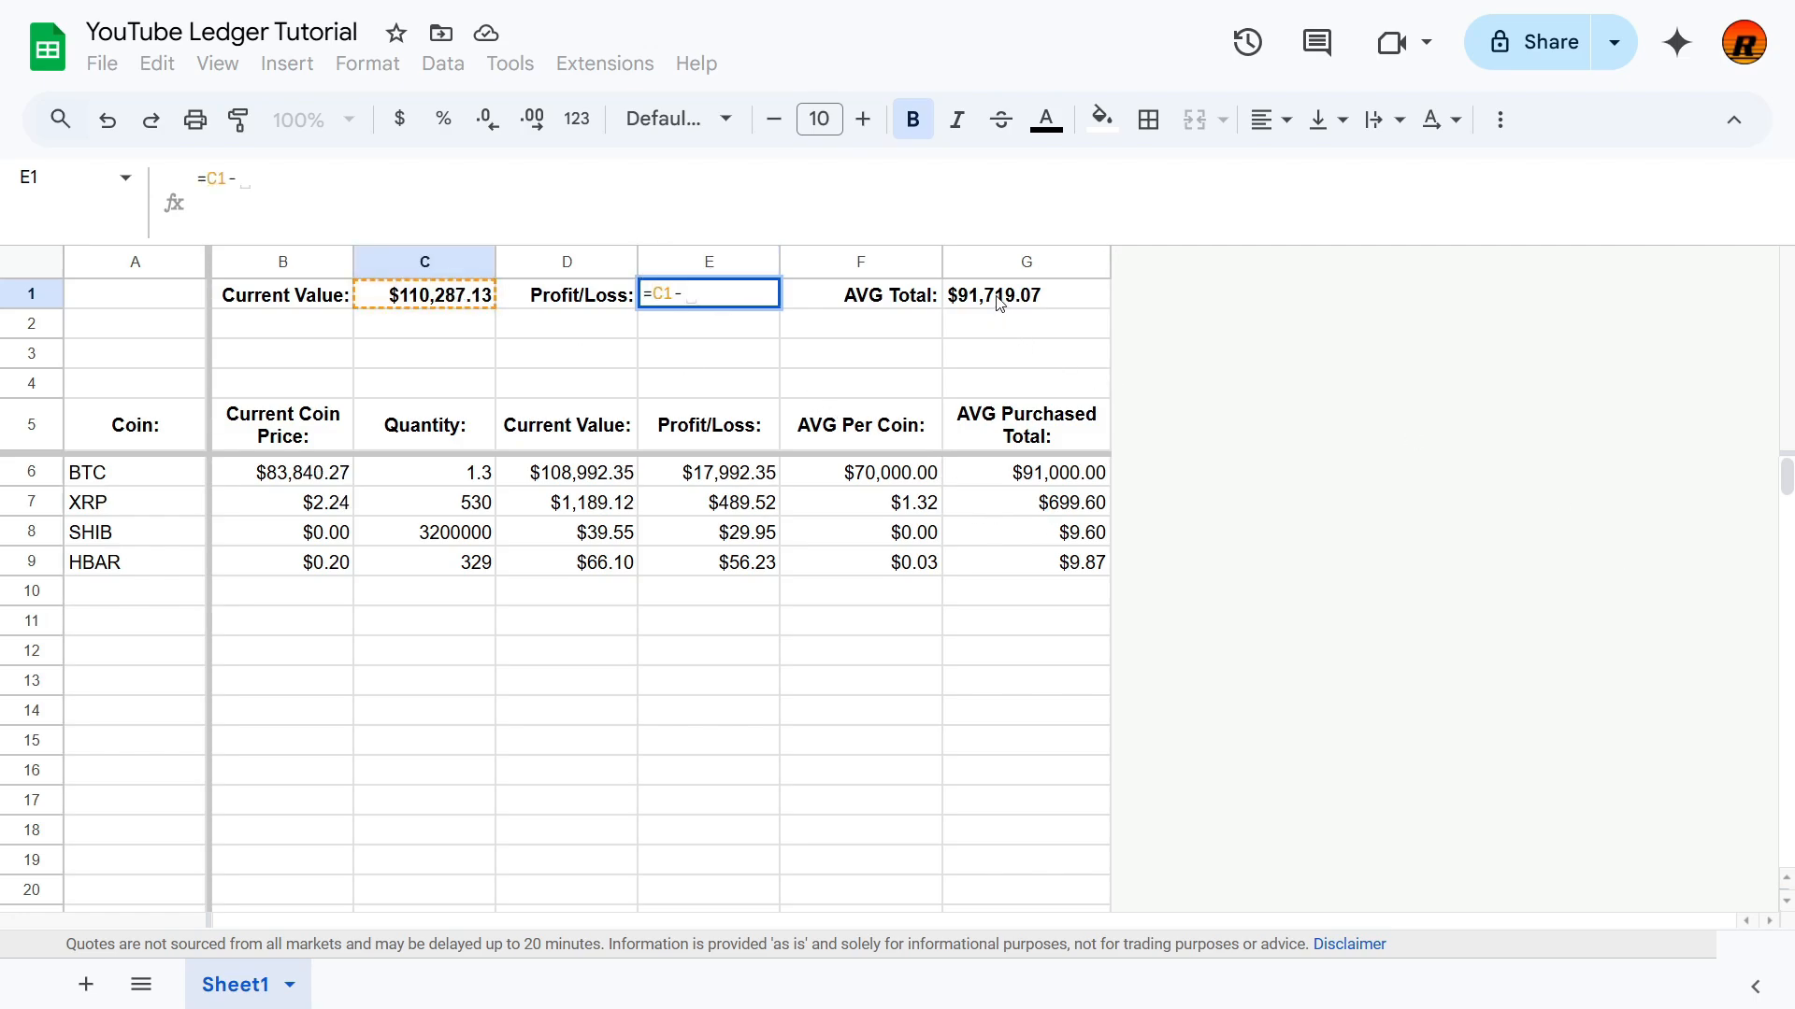
left_click(999, 303)
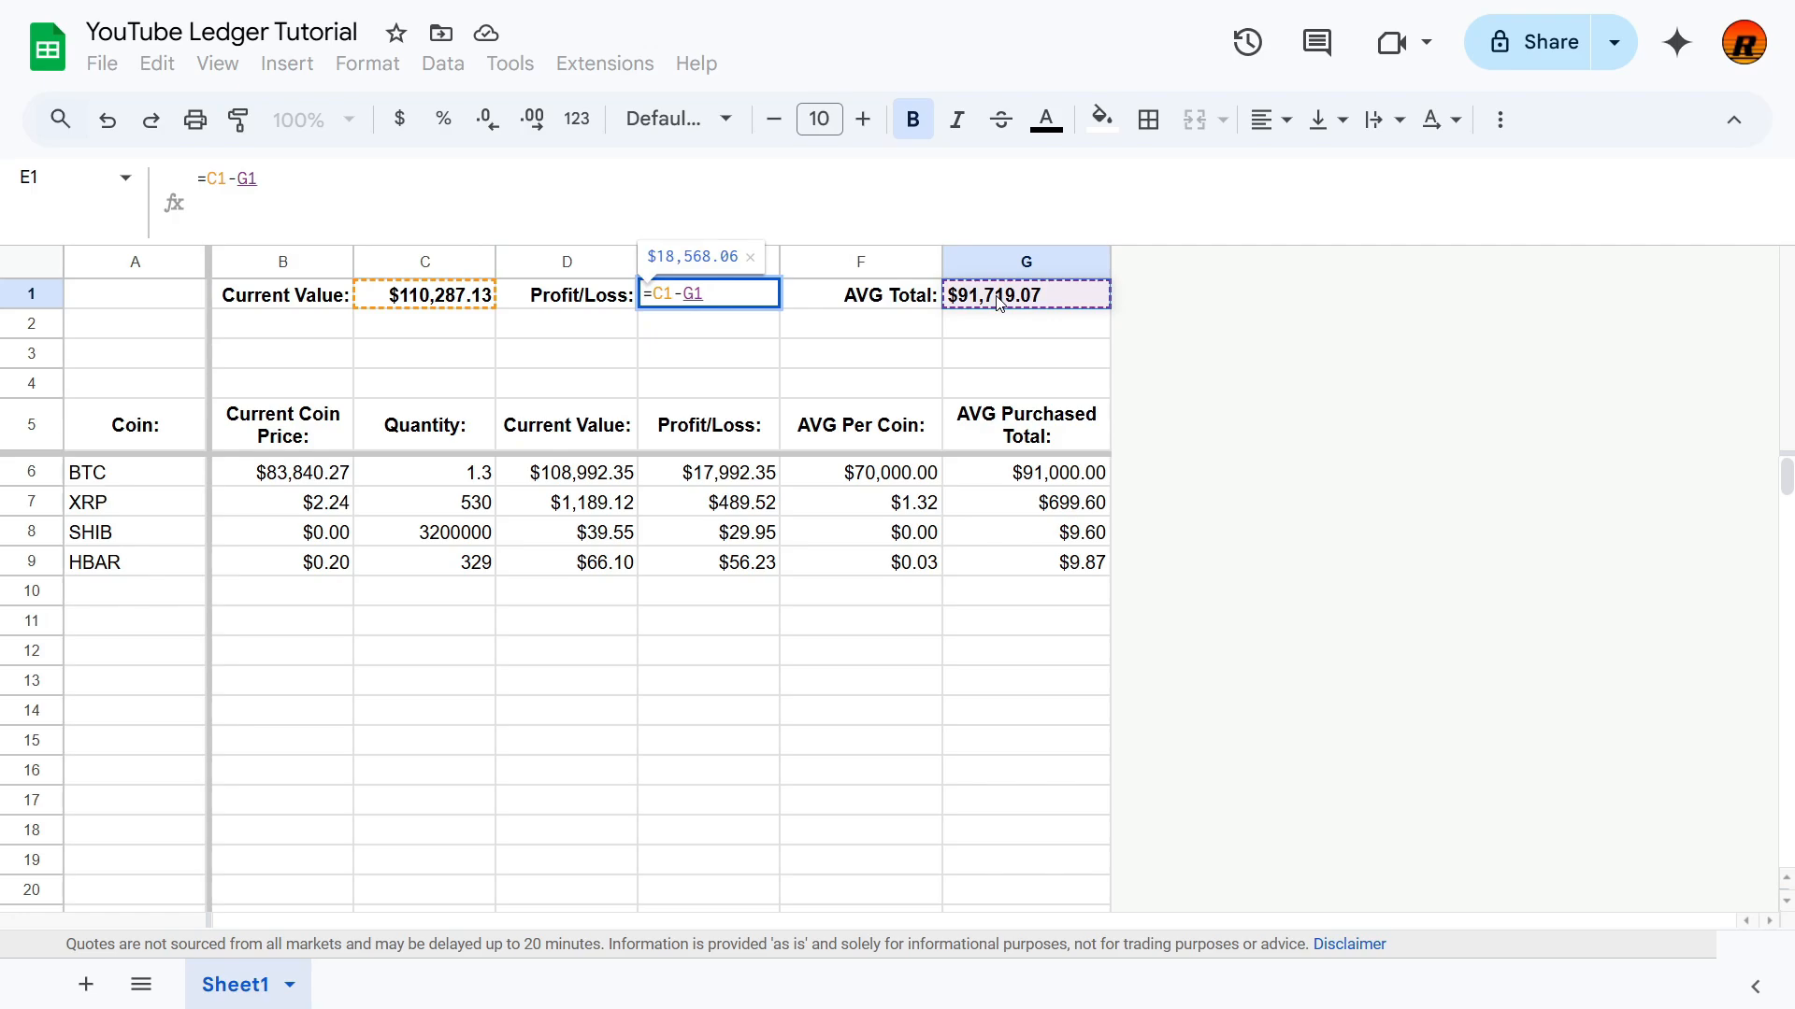
key("Return")
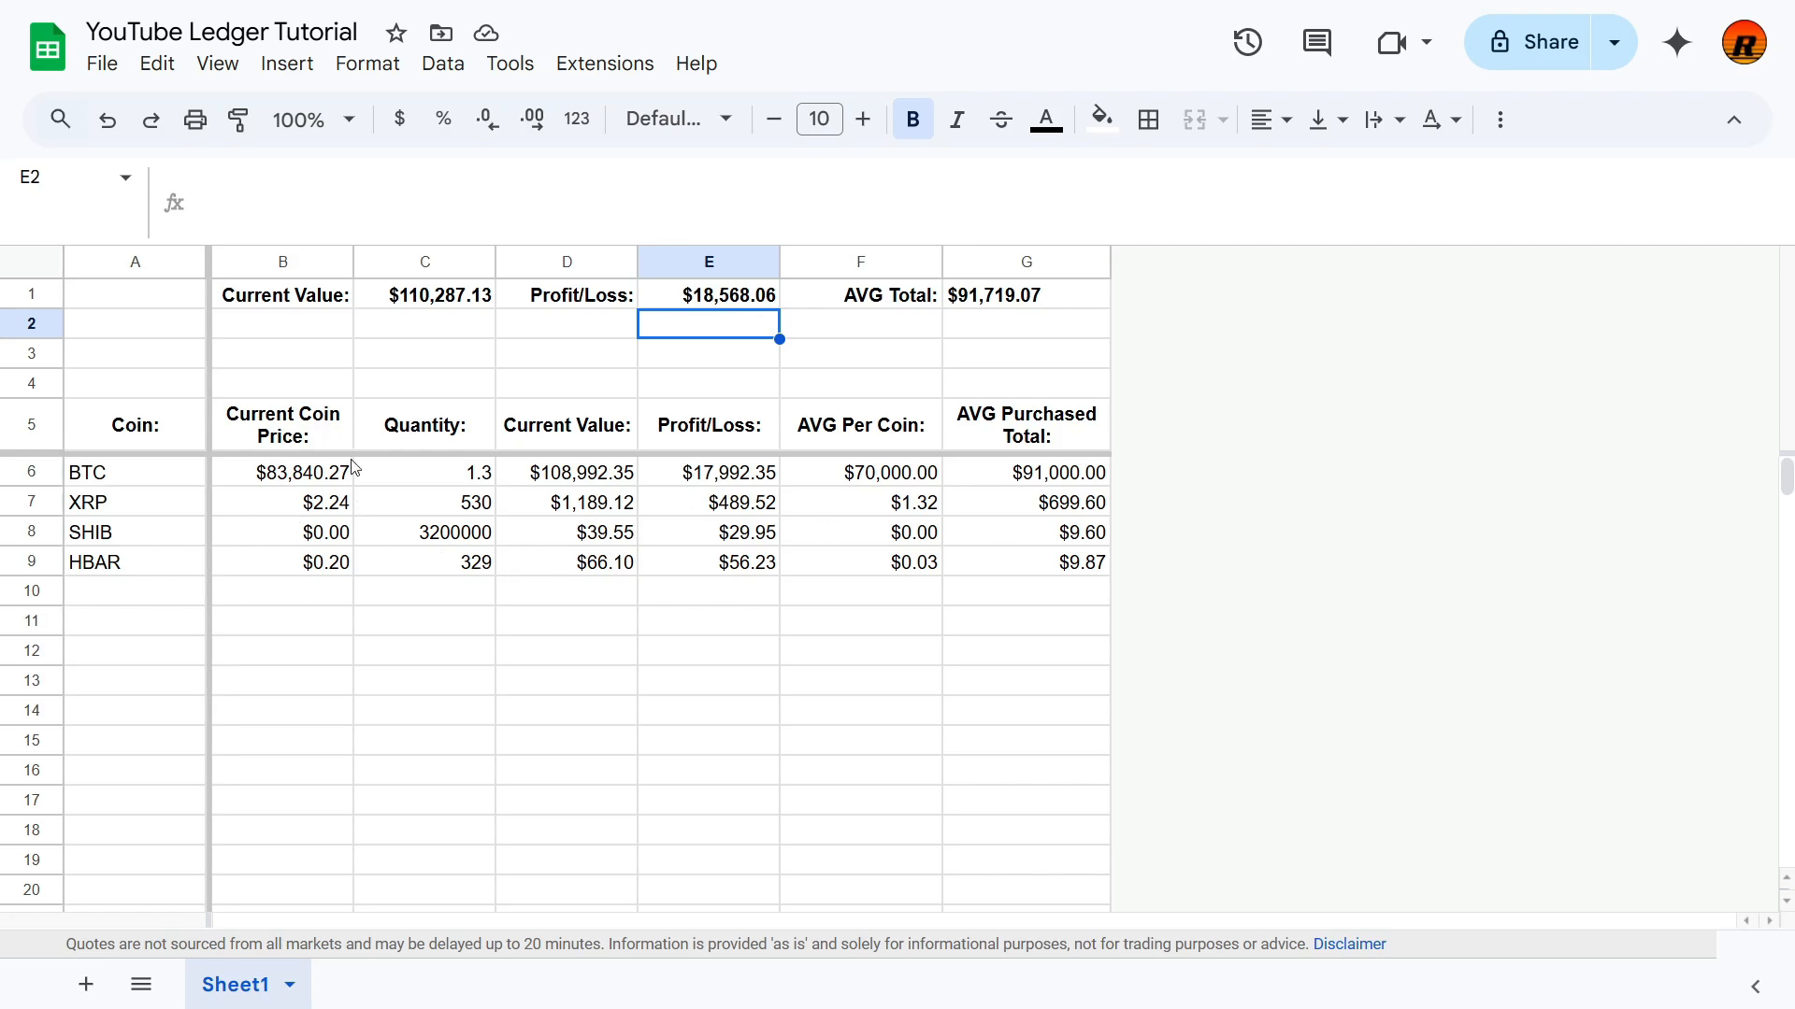
Step: Left-align the total current value in C1 so it sits beside its label
left_click(429, 297)
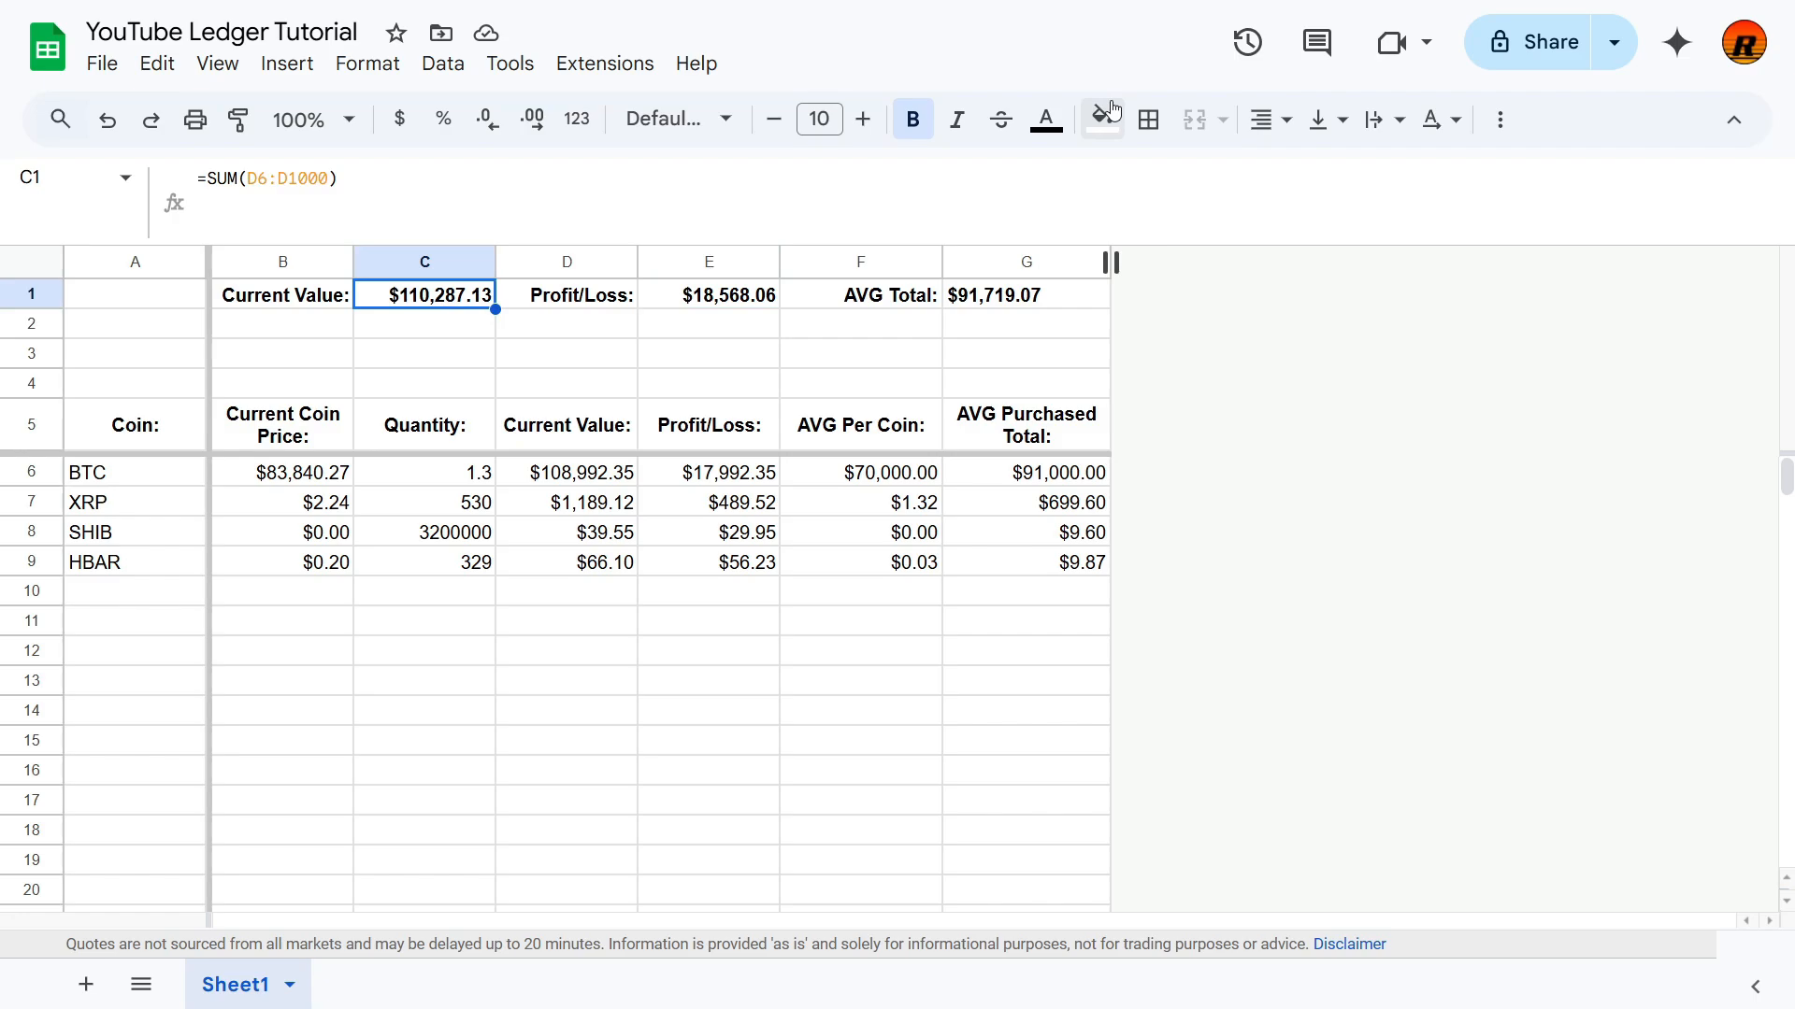
left_click(1270, 118)
left_click(1272, 177)
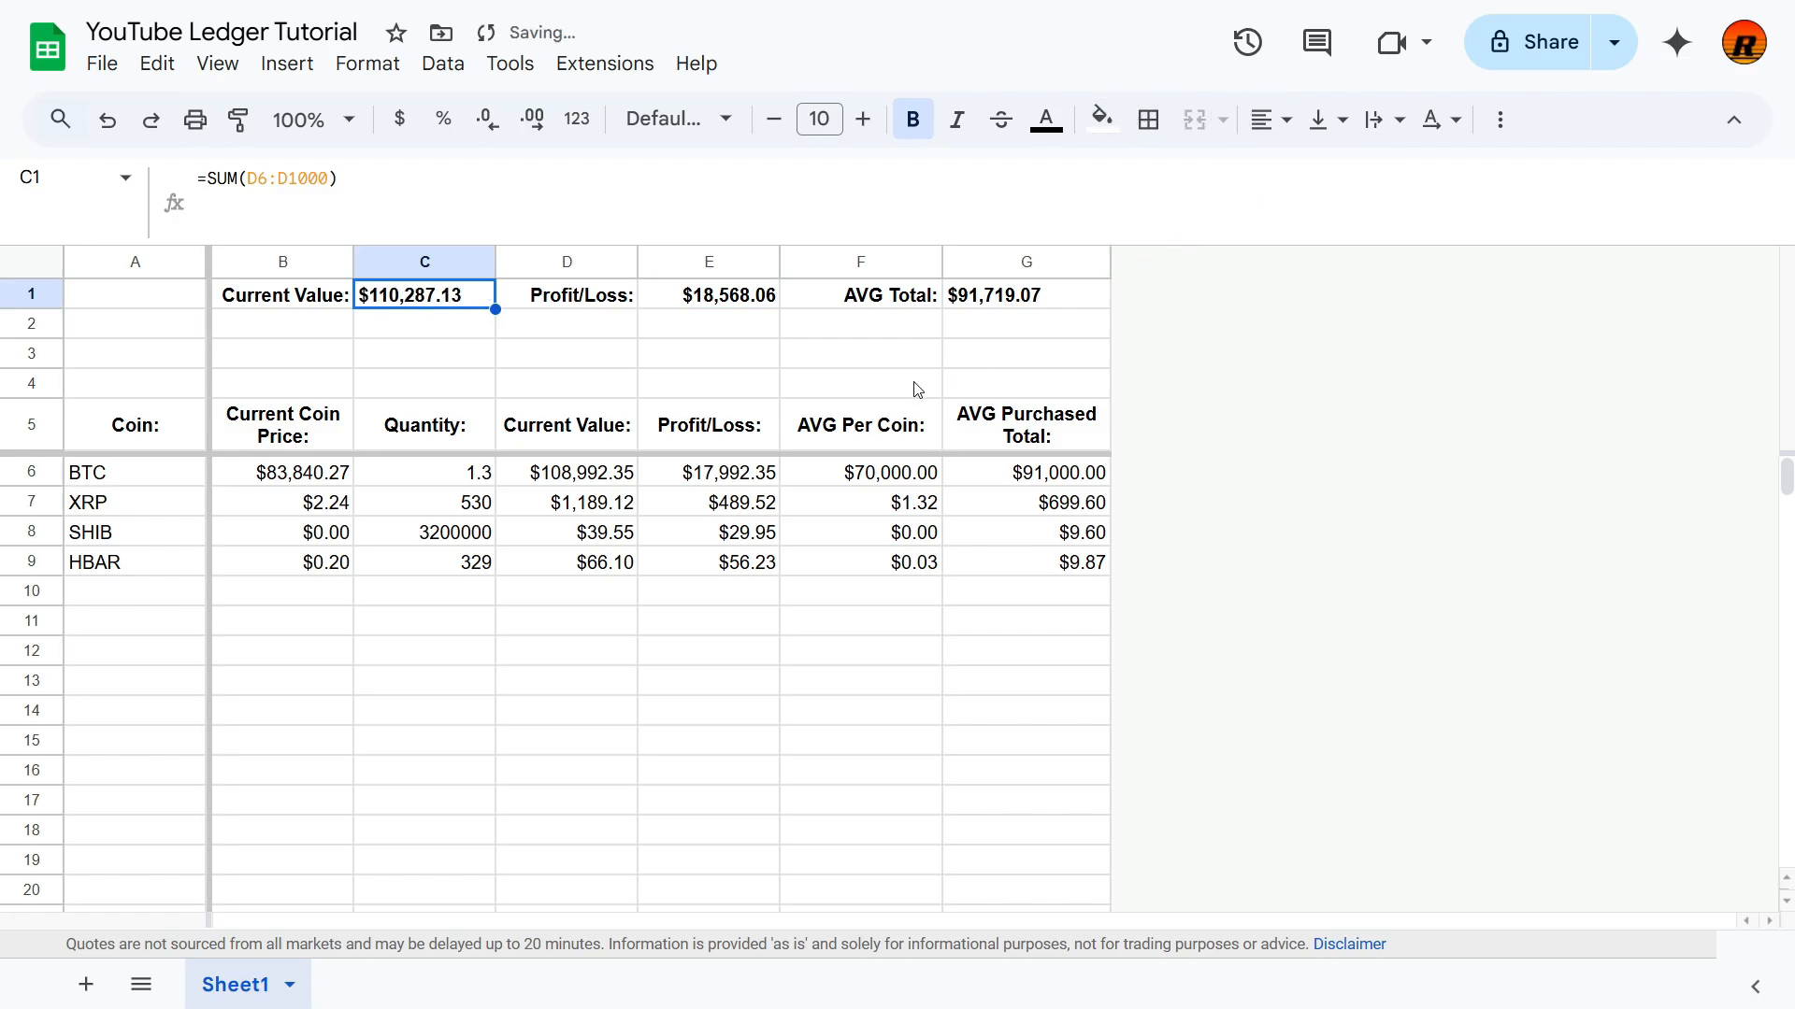
Step: Left-align the total Profit/Loss value in cell E1
left_click(713, 304)
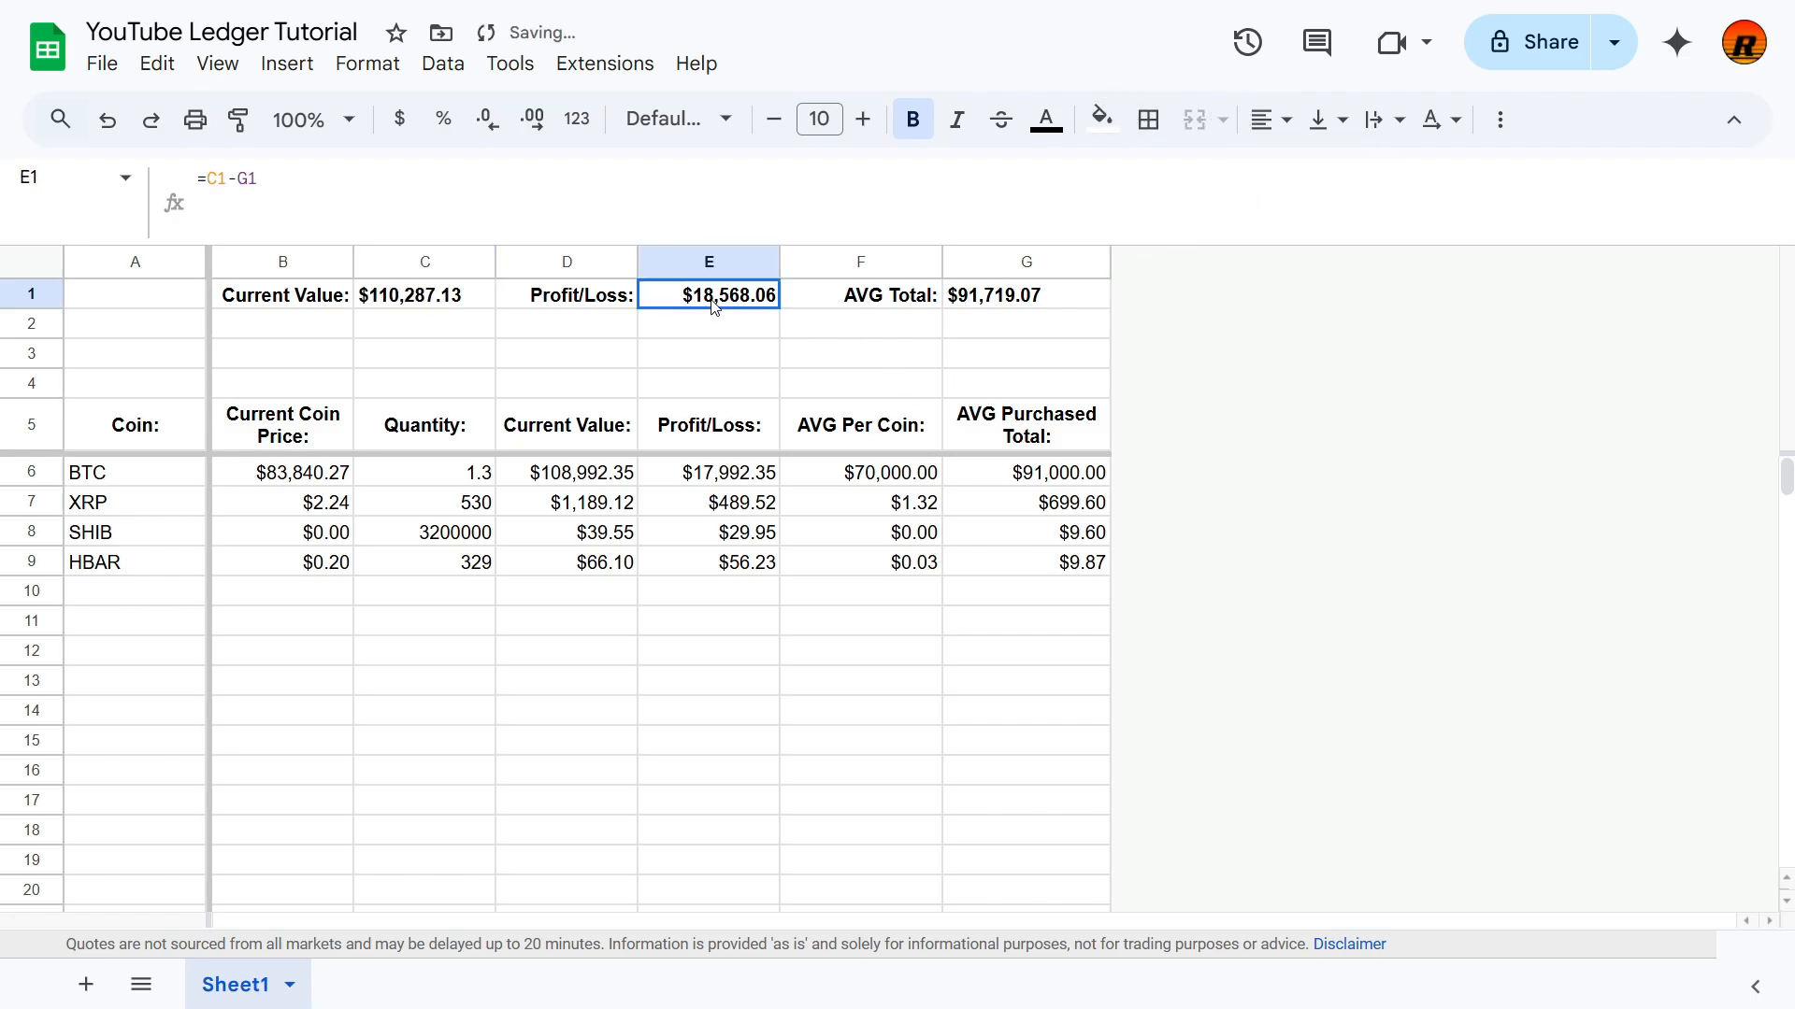
left_click(1269, 118)
left_click(1274, 178)
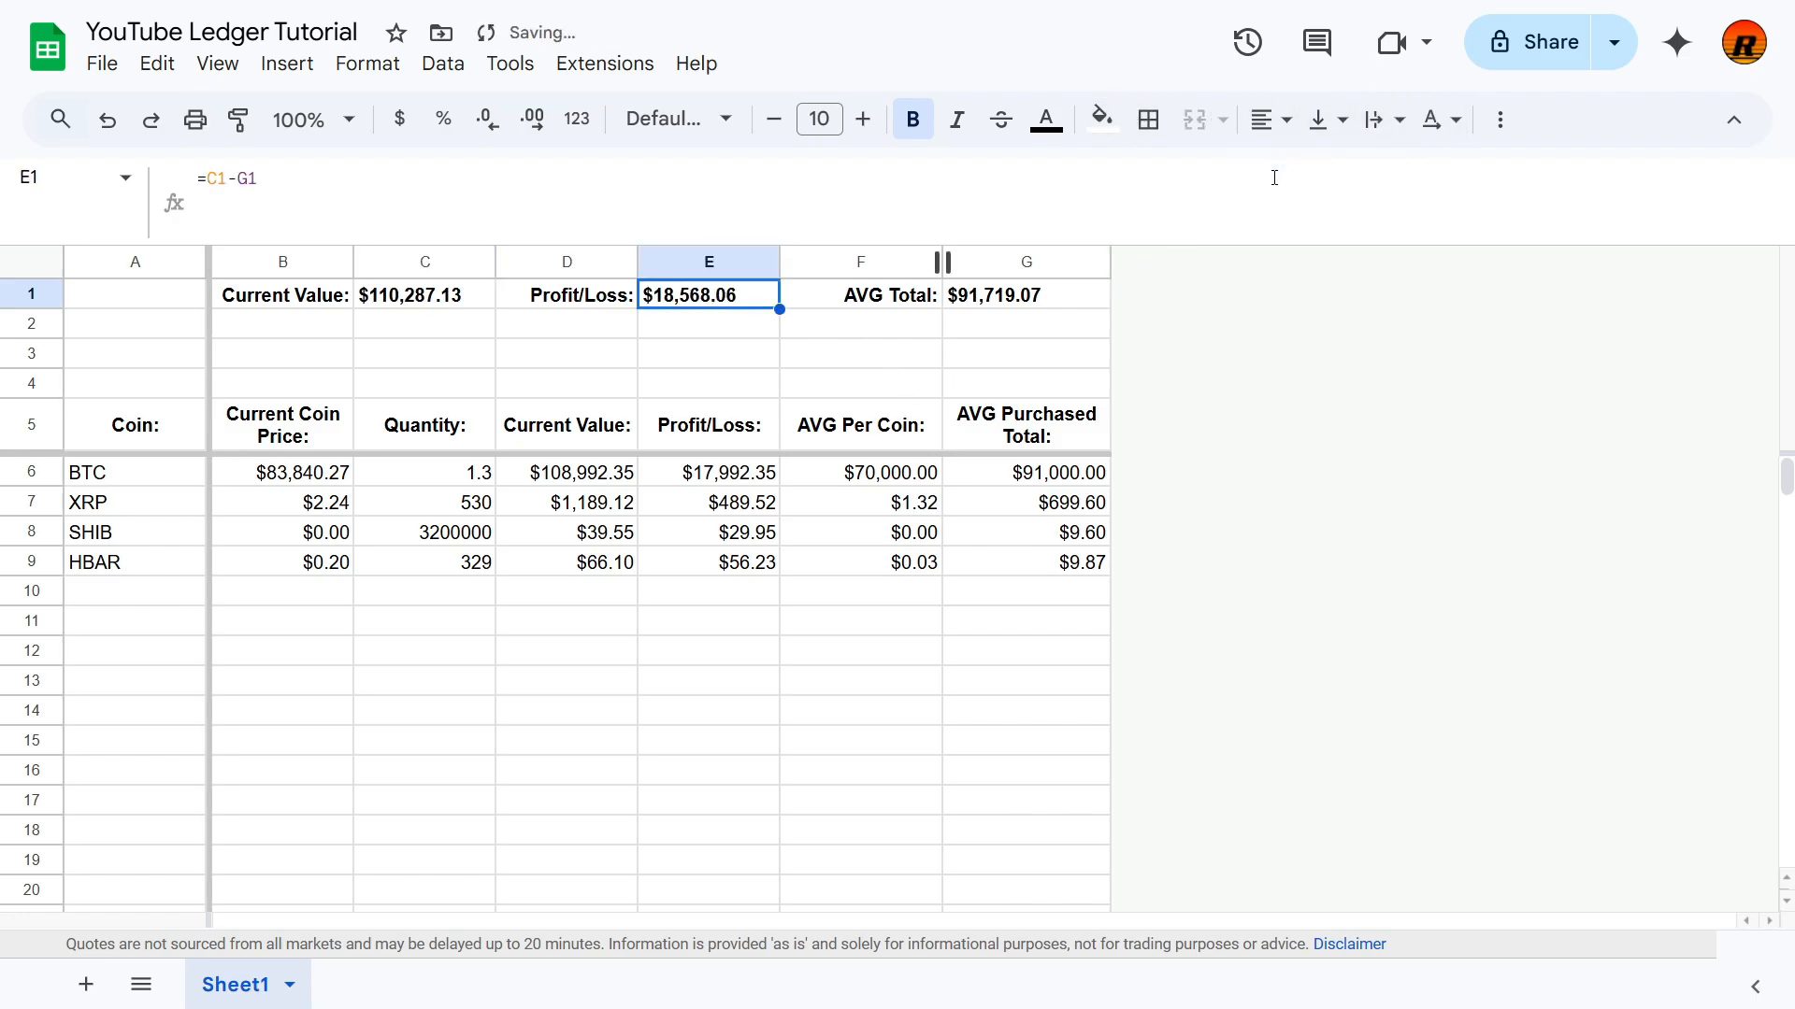
left_click(307, 533)
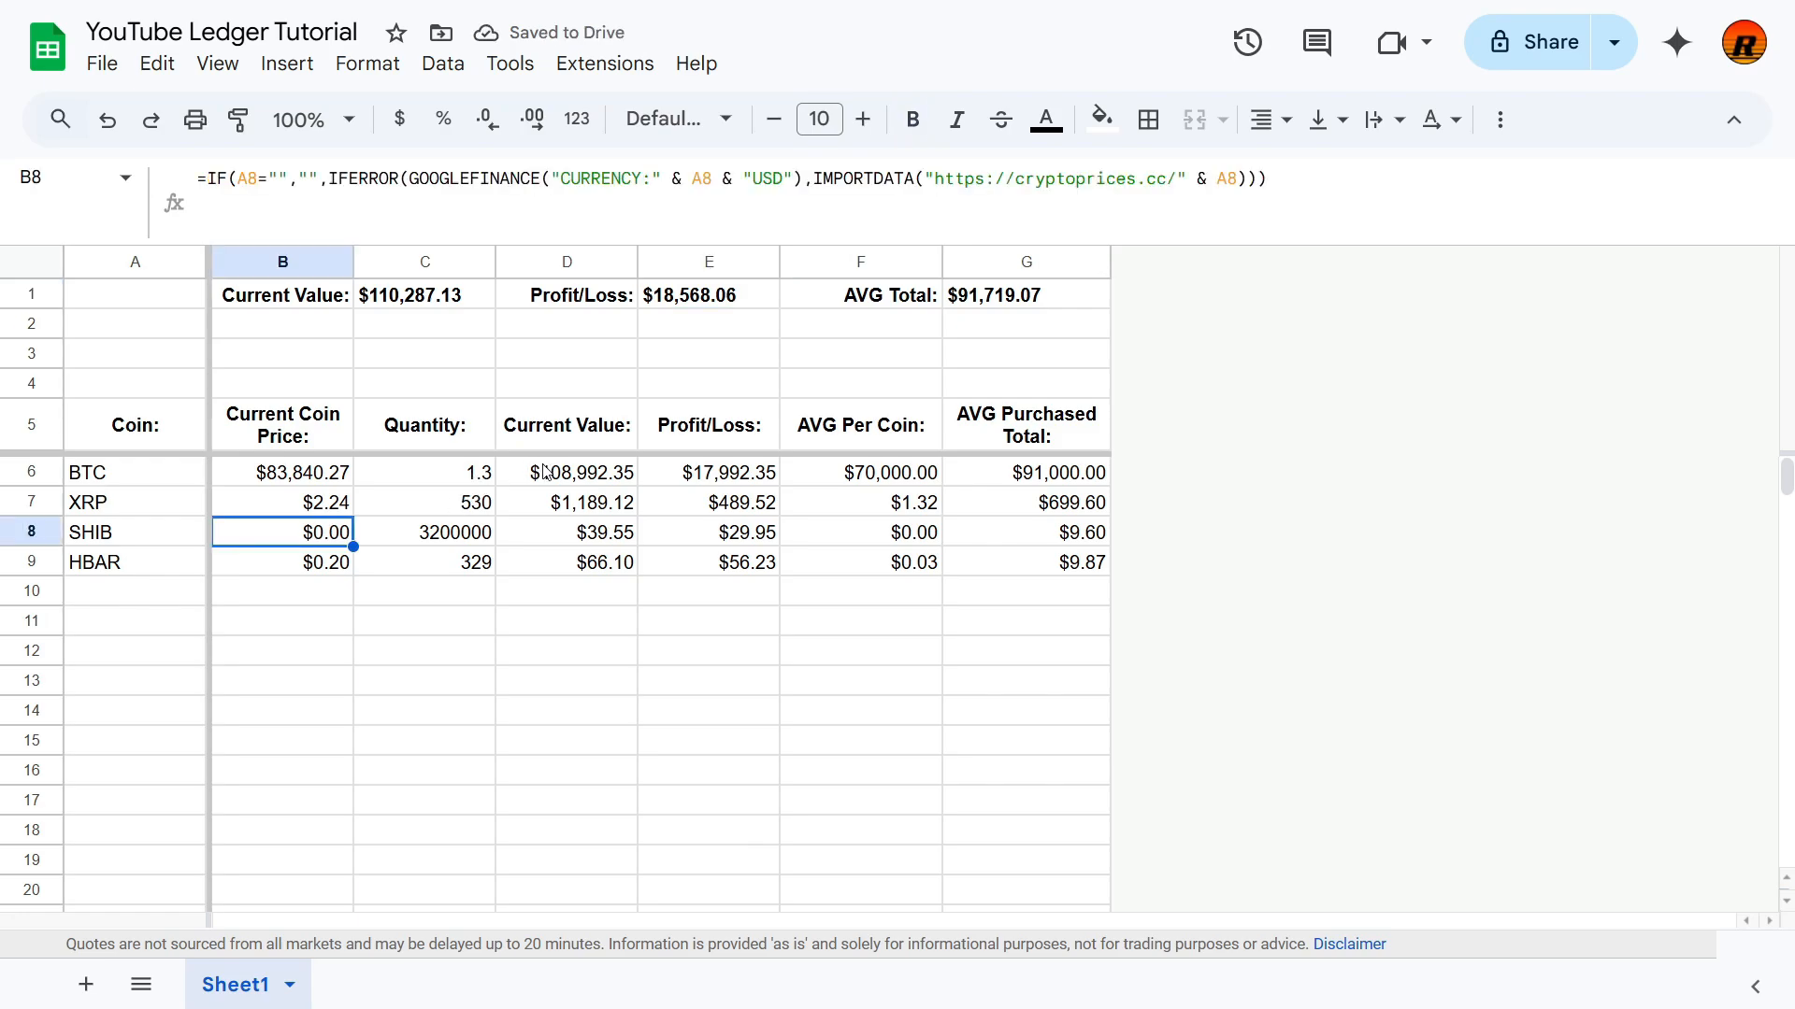
left_click(715, 310)
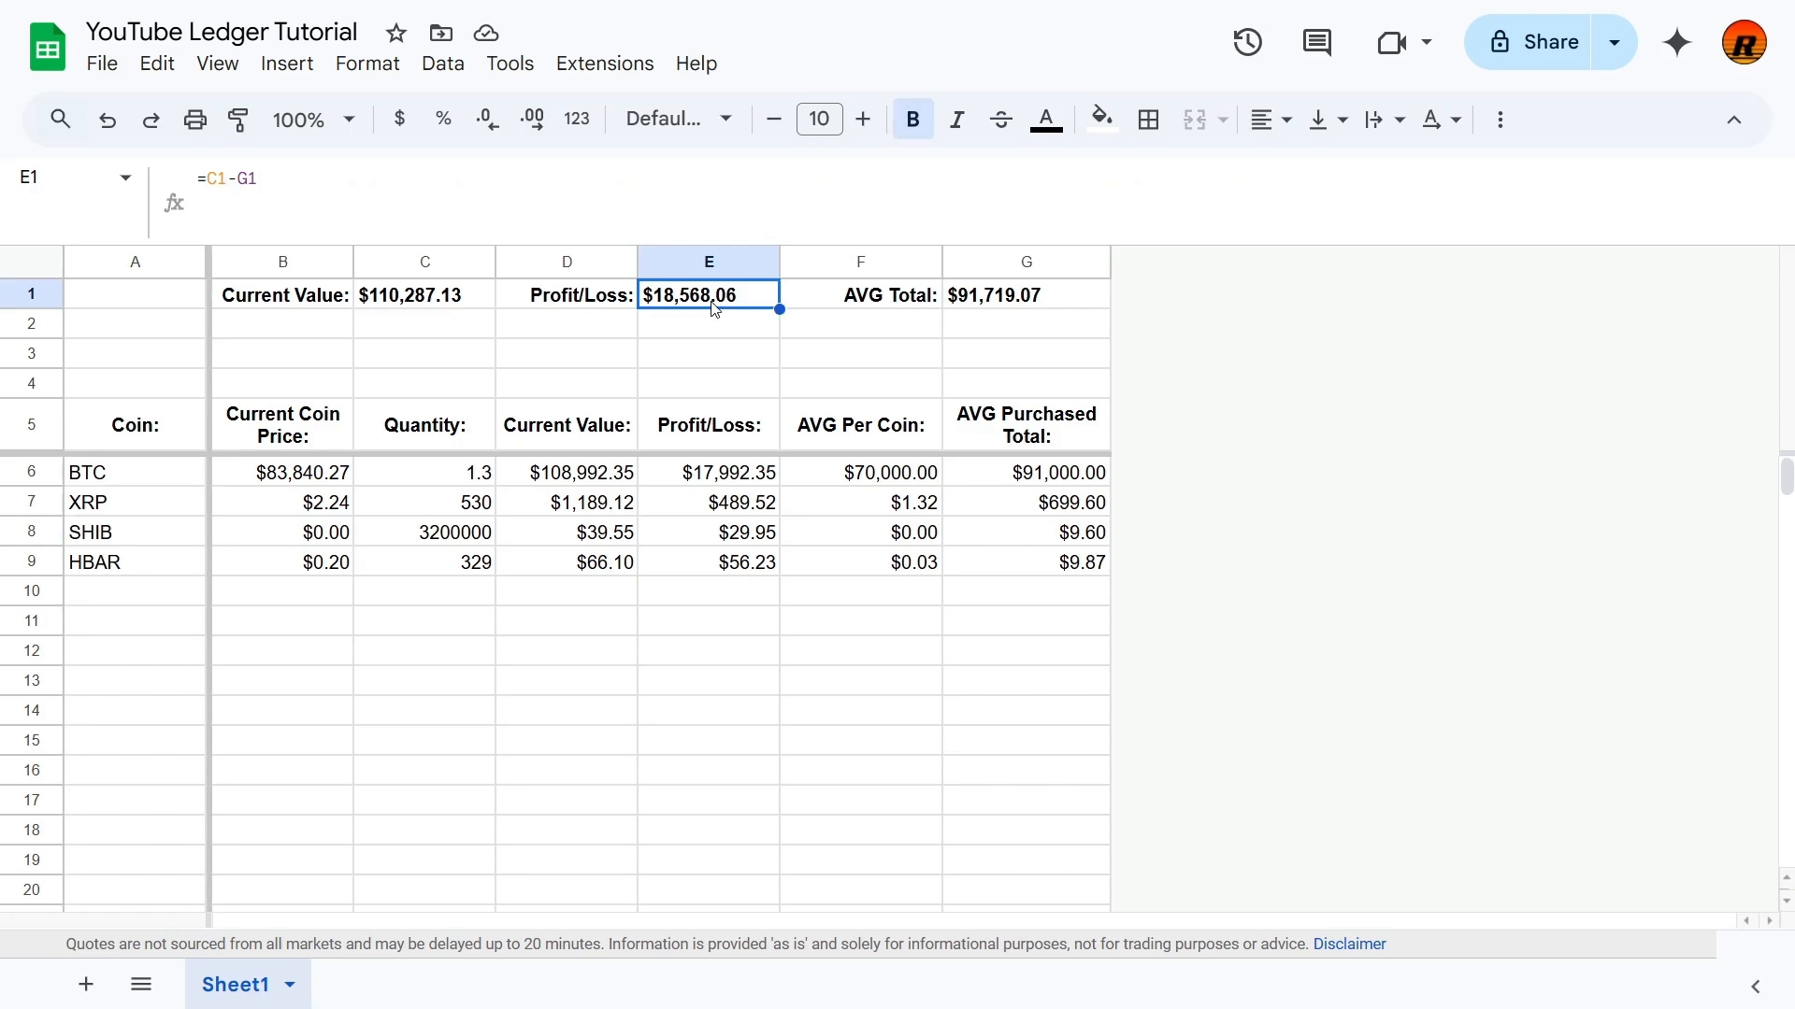
left_click(1058, 305, "ctrl")
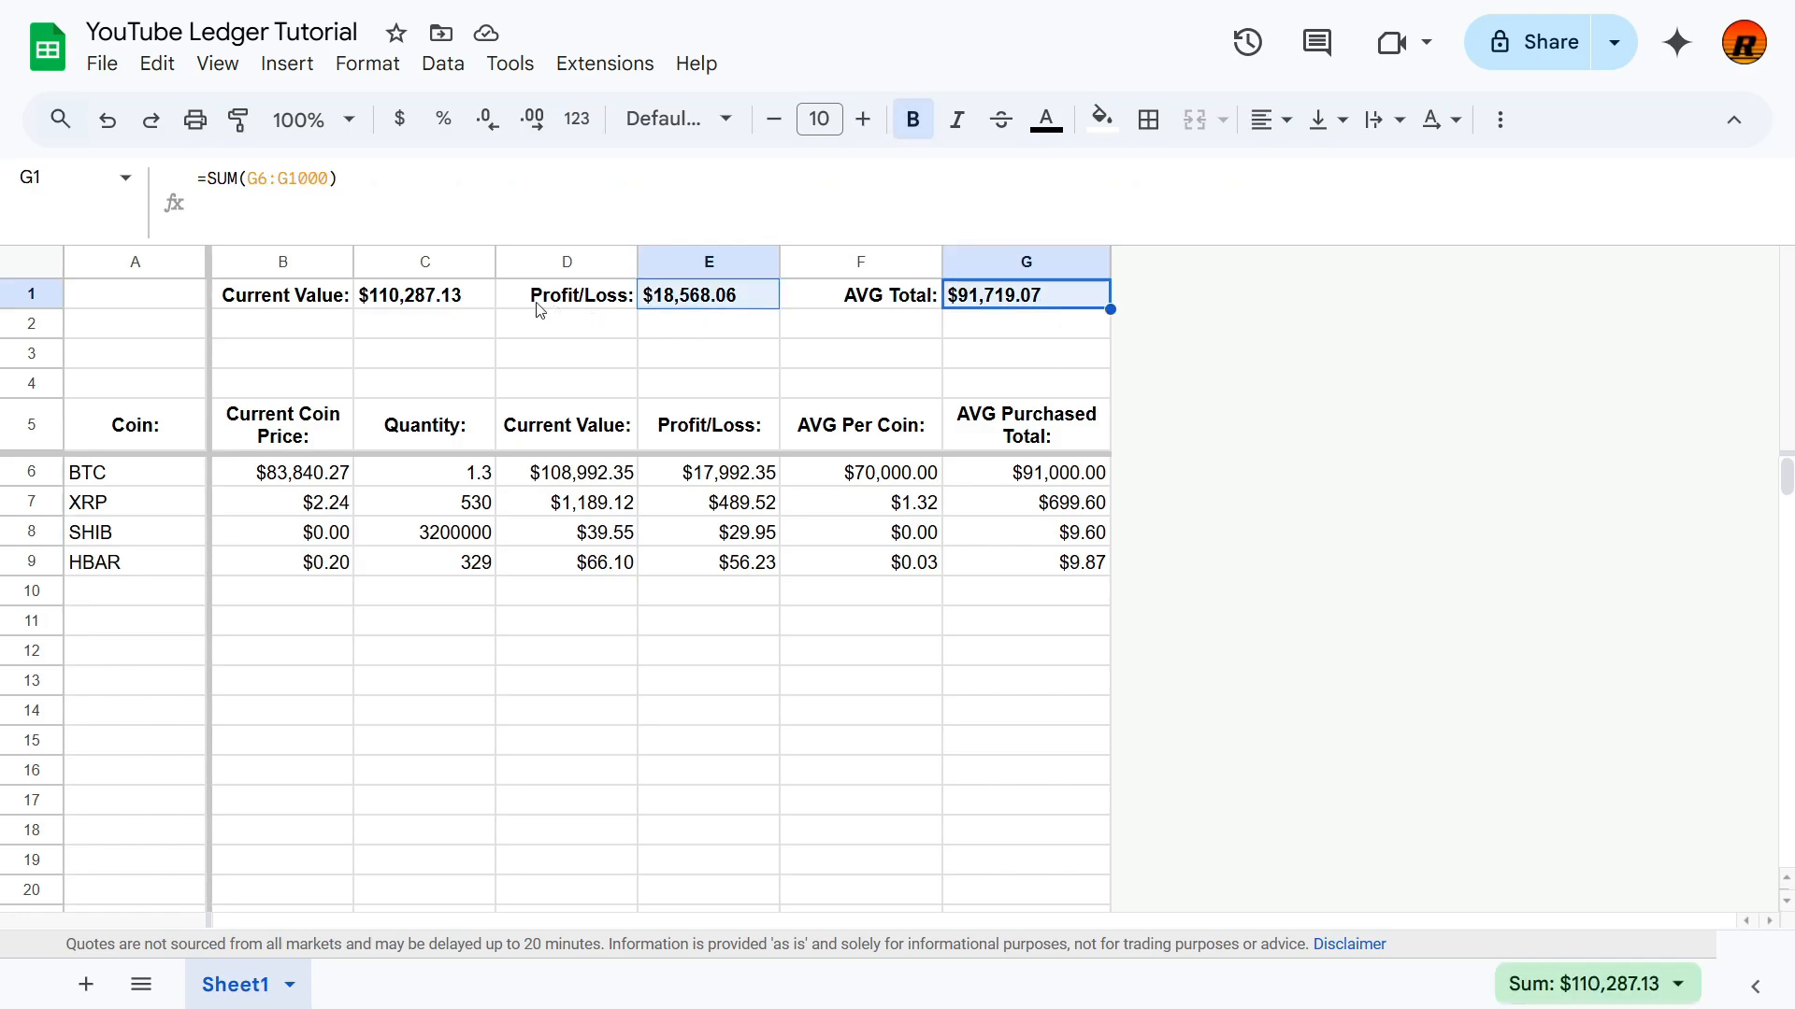
left_click(987, 309)
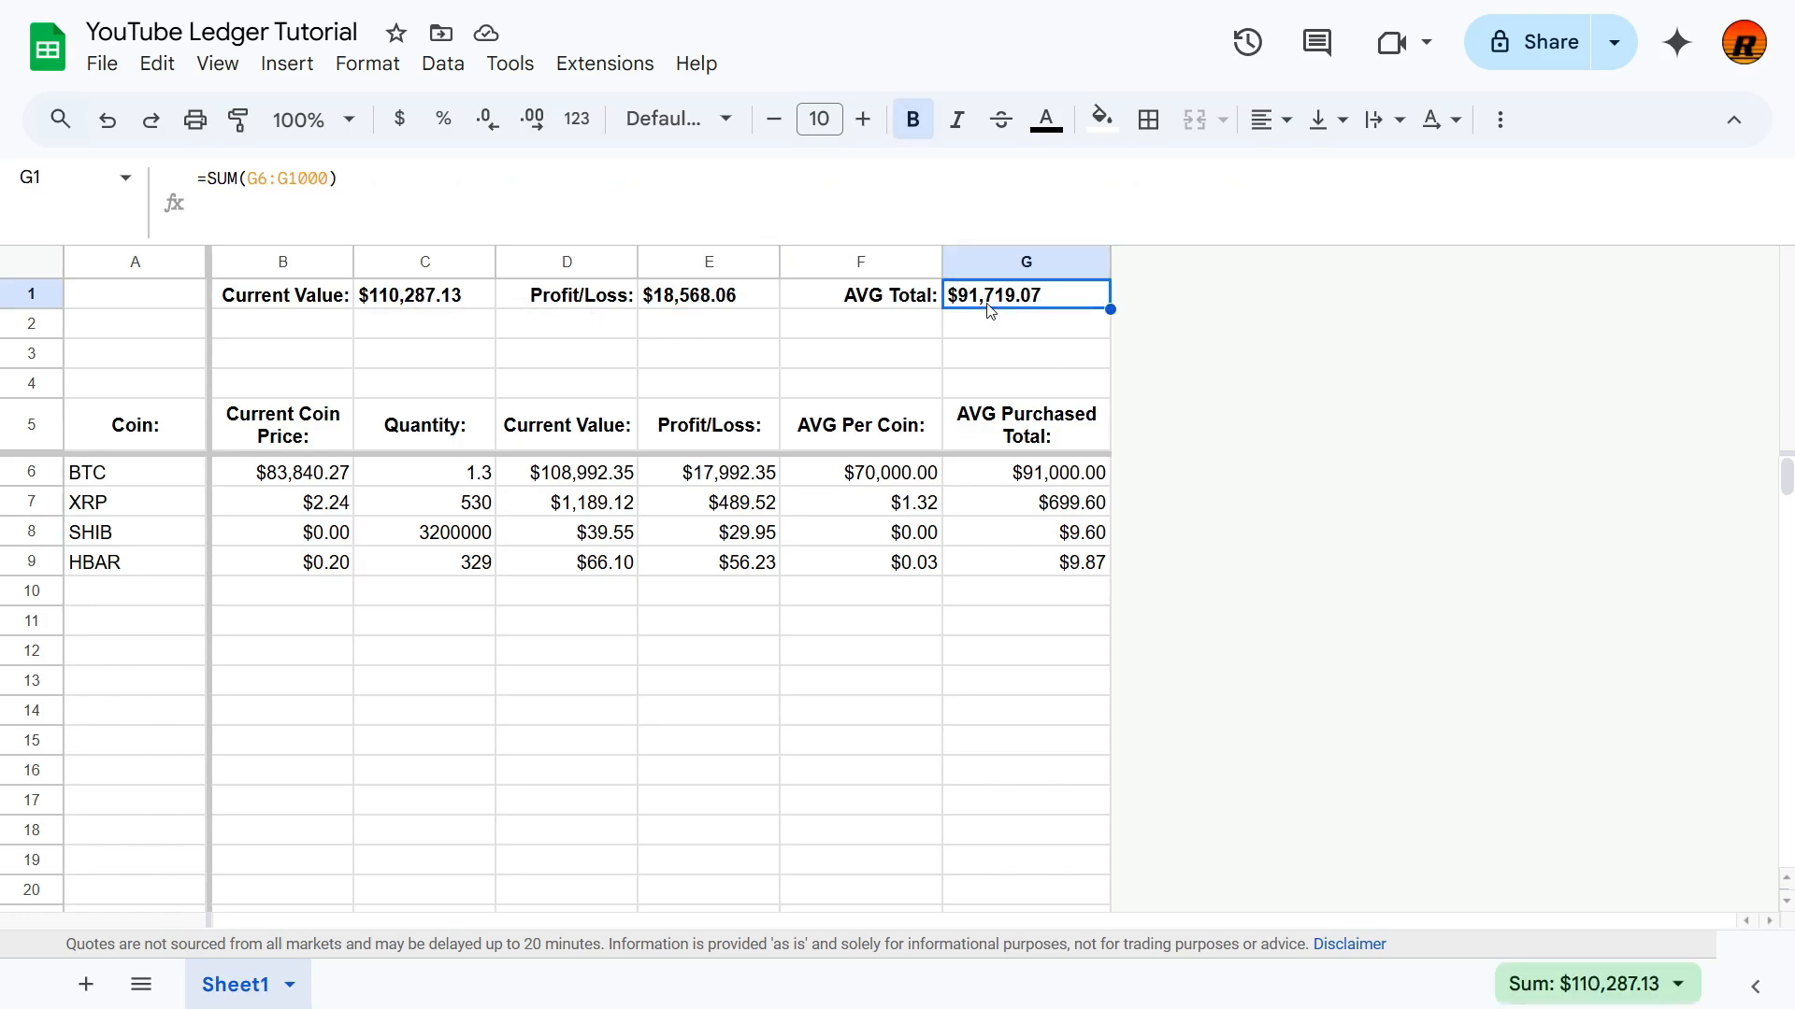
Step: Add a conditional formatting rule to cell E1 that fills it light green when its value is greater than 0
left_click(684, 305)
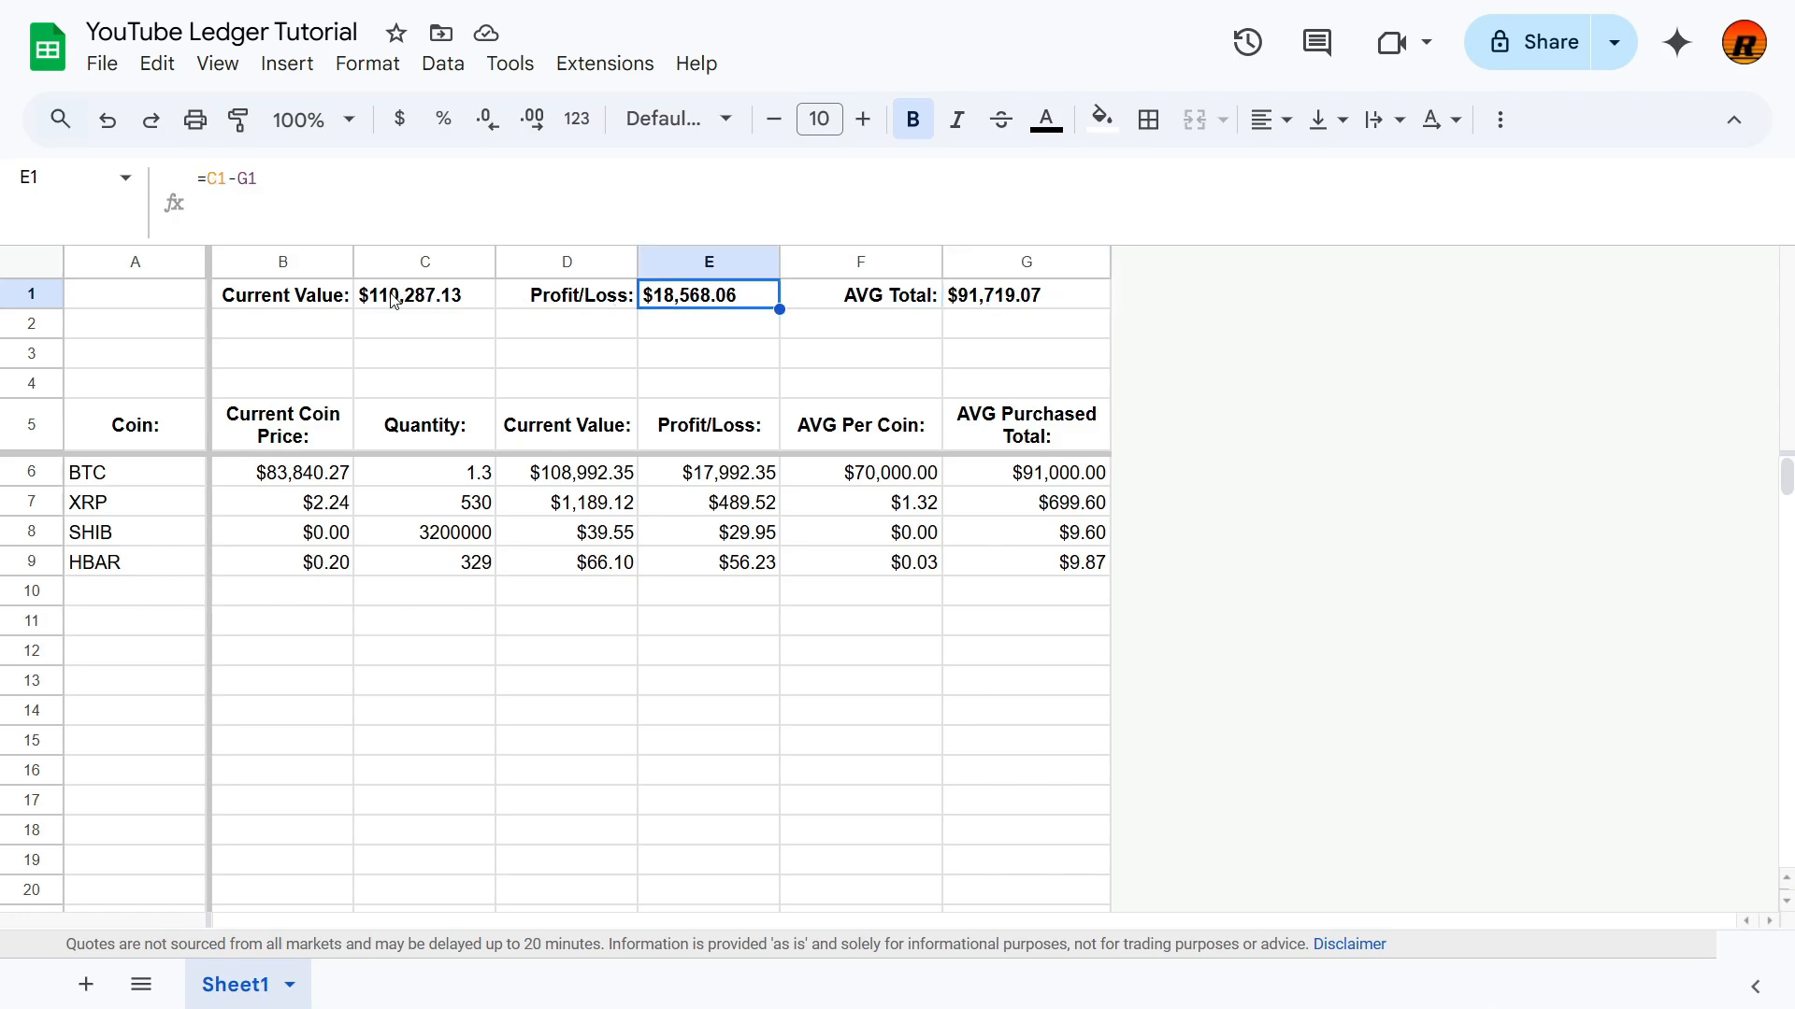
right_click(711, 296)
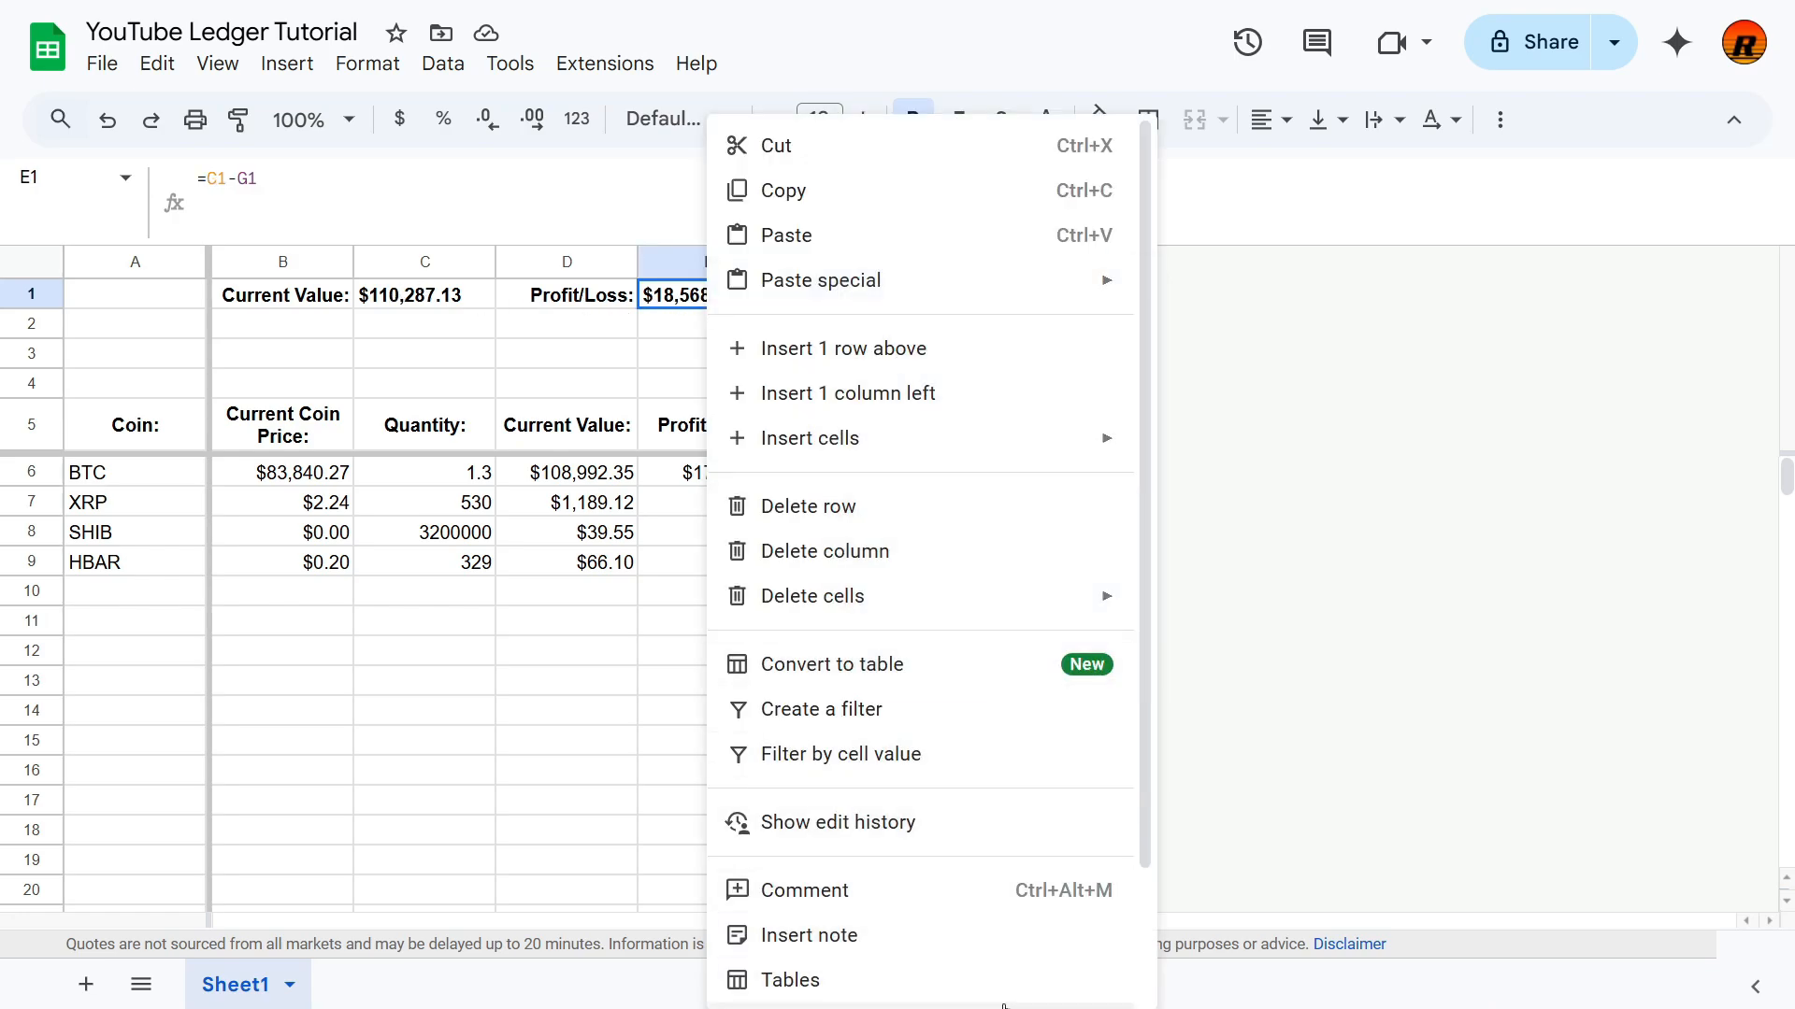
scroll(871, 958, "down", 2)
mouse_move(785, 973)
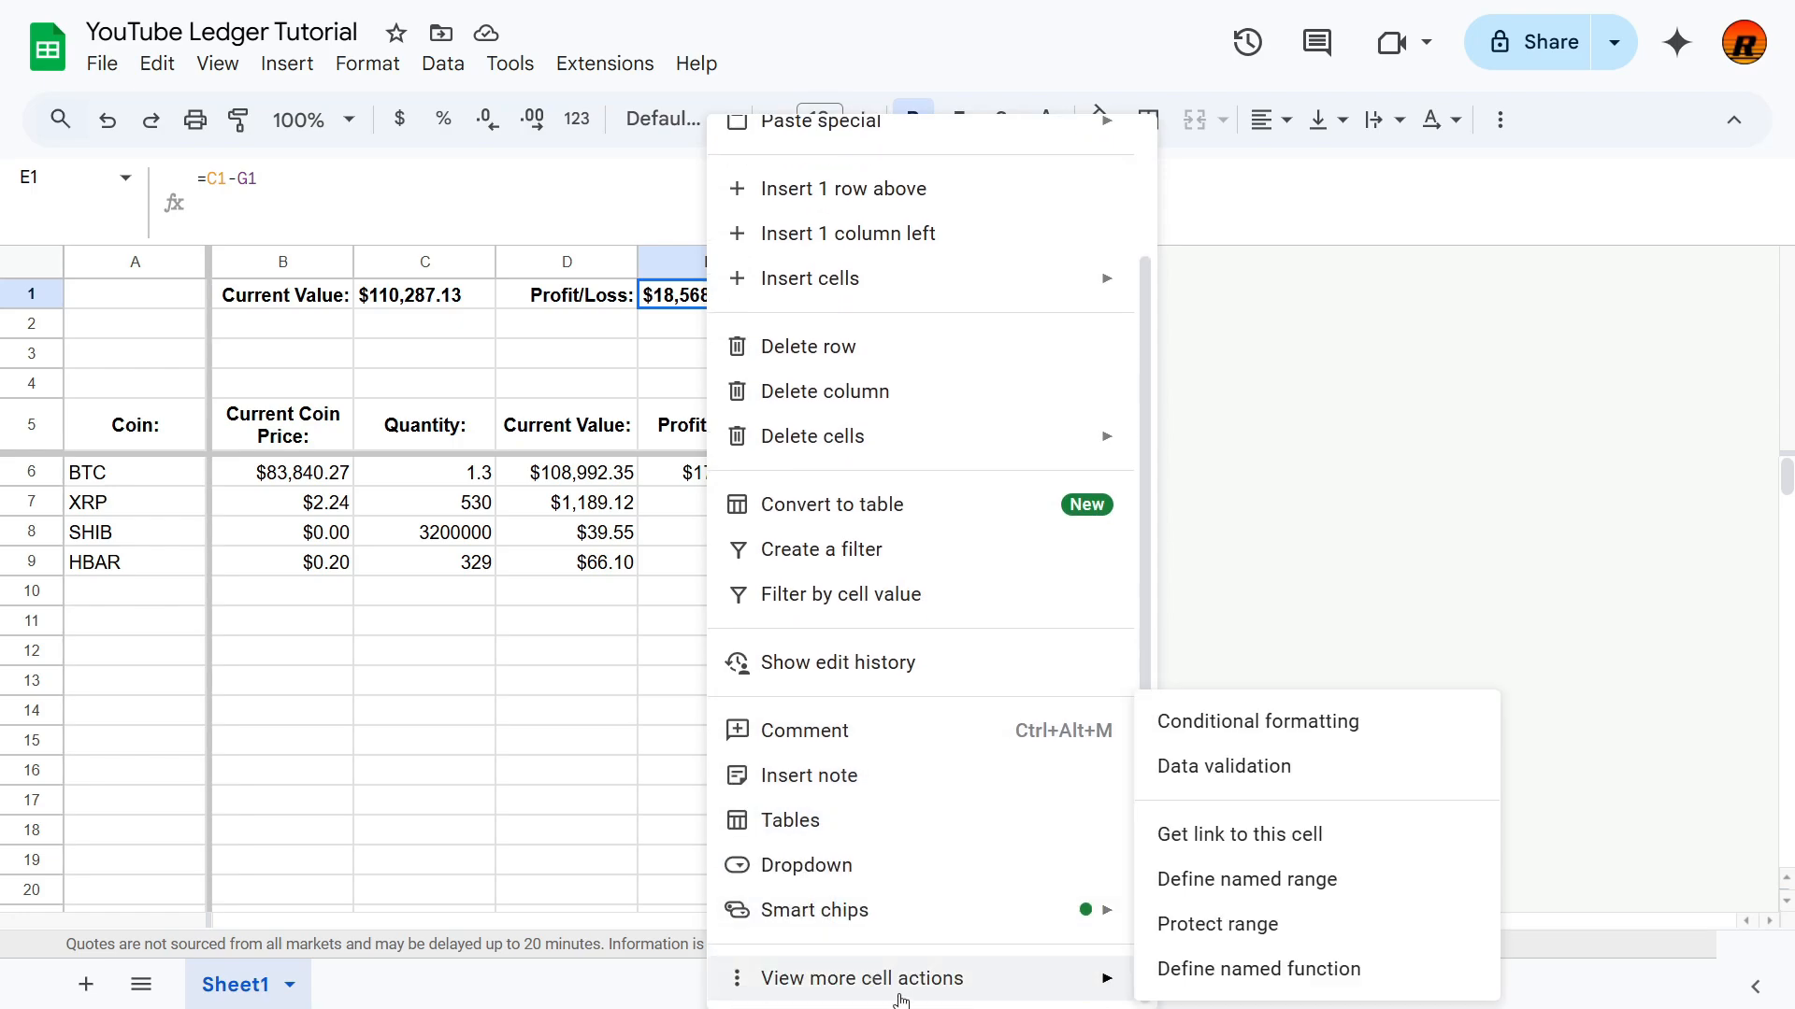
left_click(1295, 724)
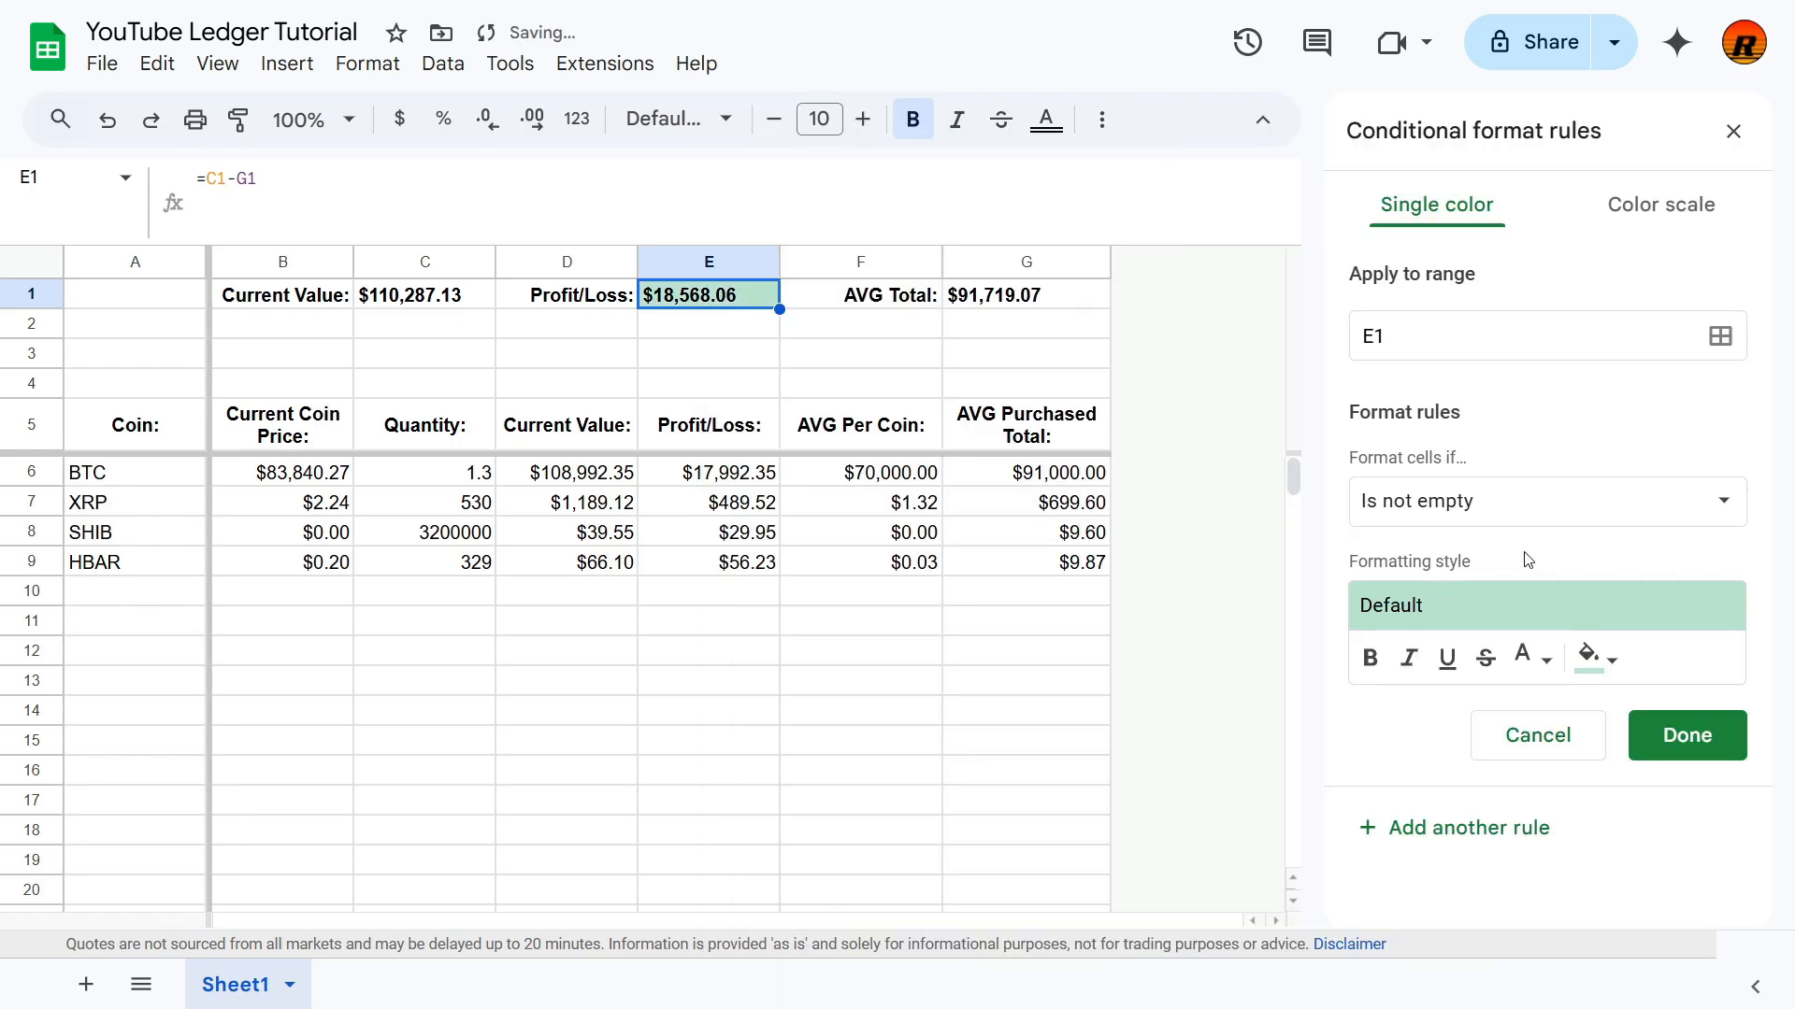
left_click(1593, 660)
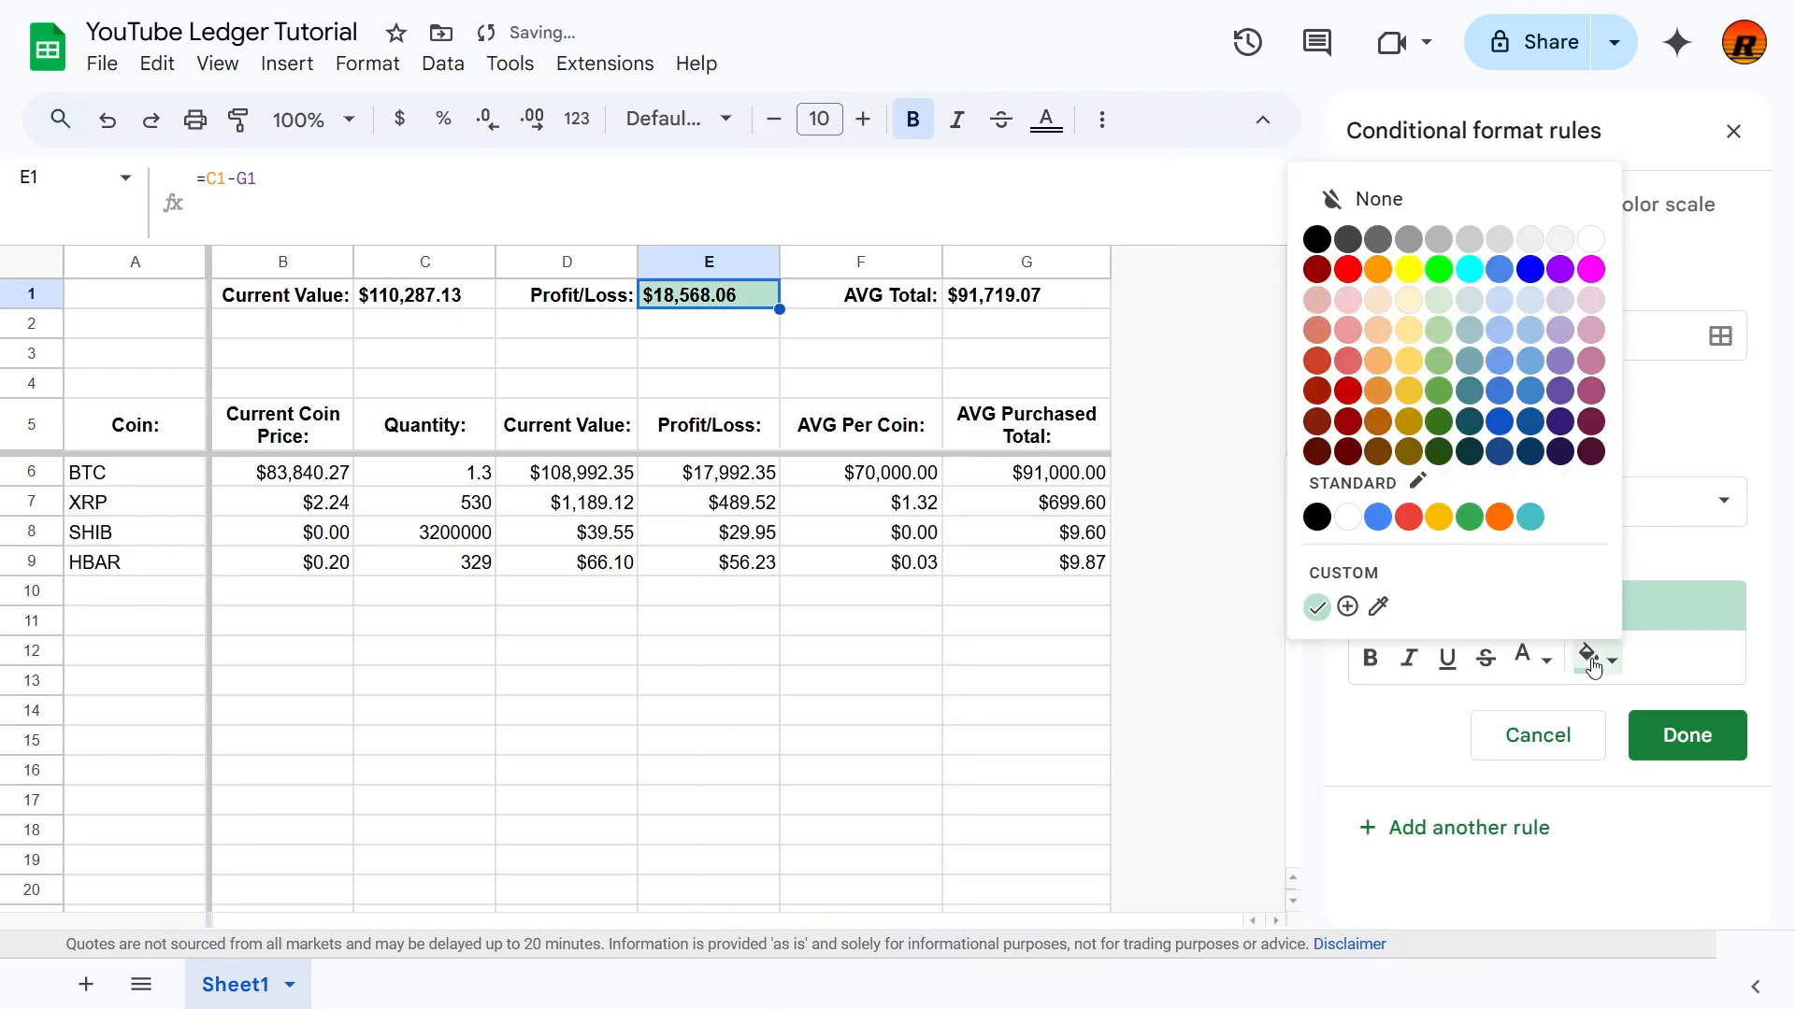
left_click(1703, 603)
left_click(1673, 505)
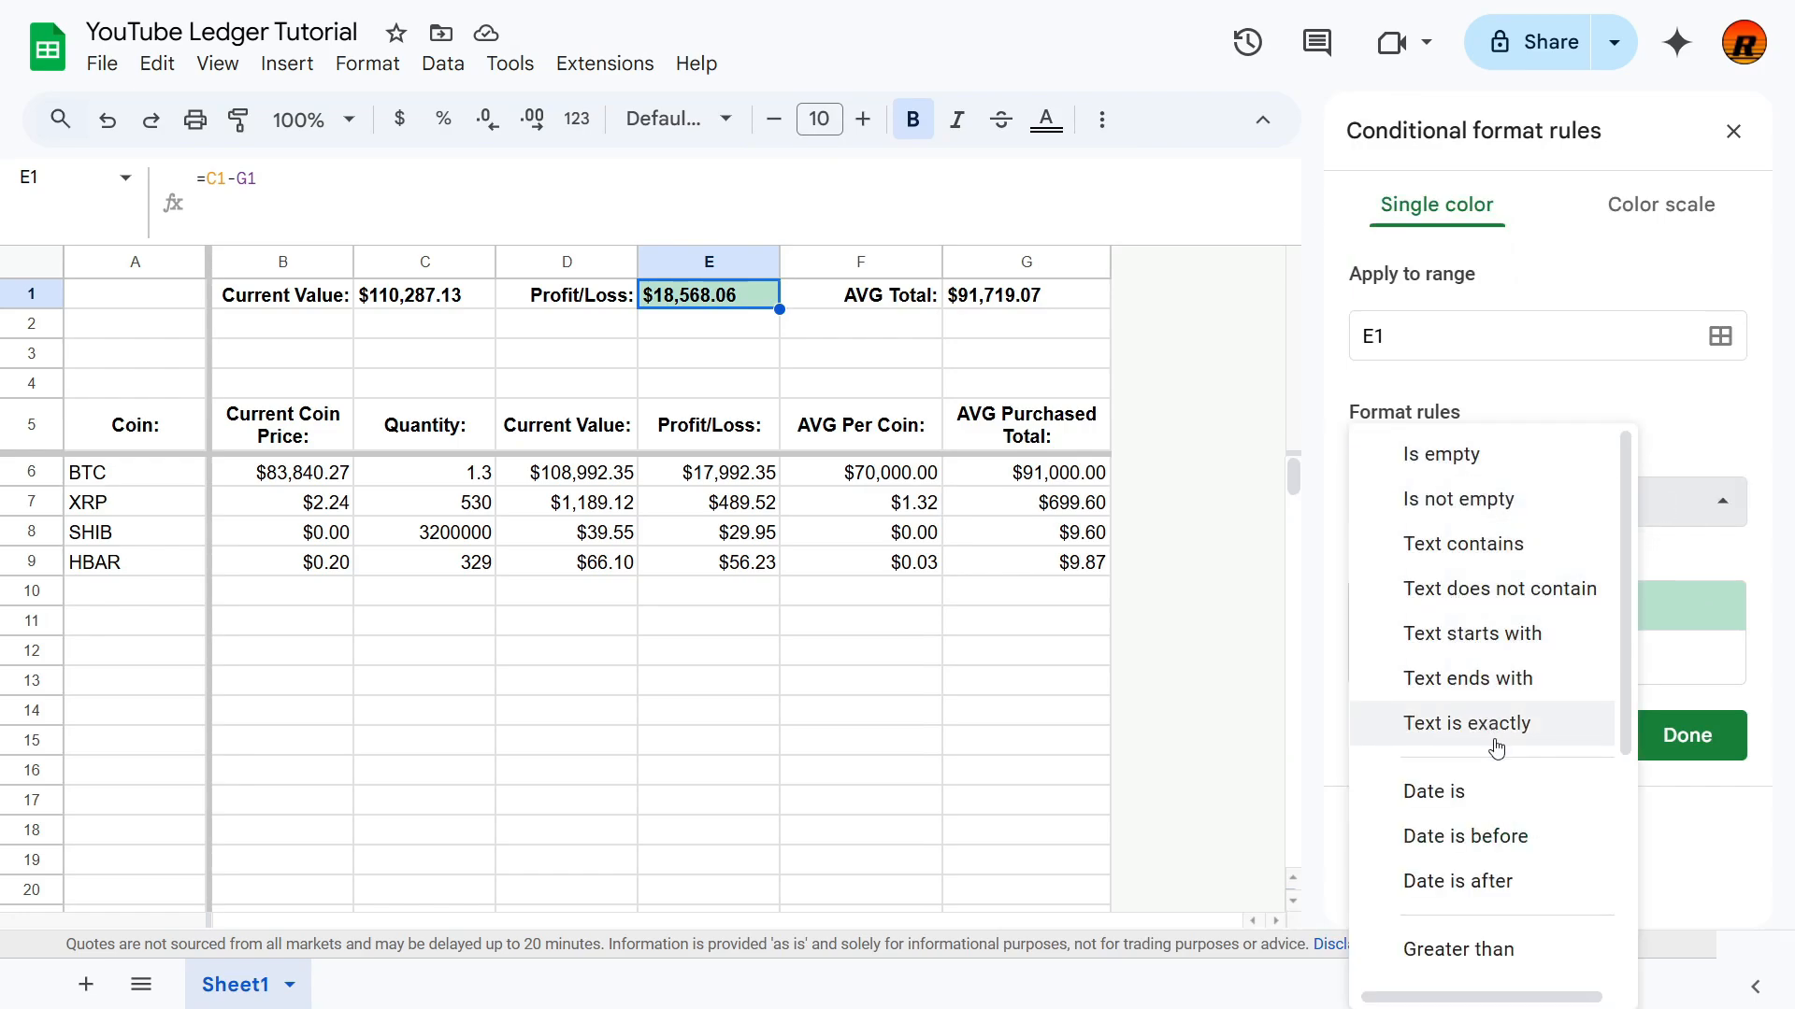
left_click(1492, 947)
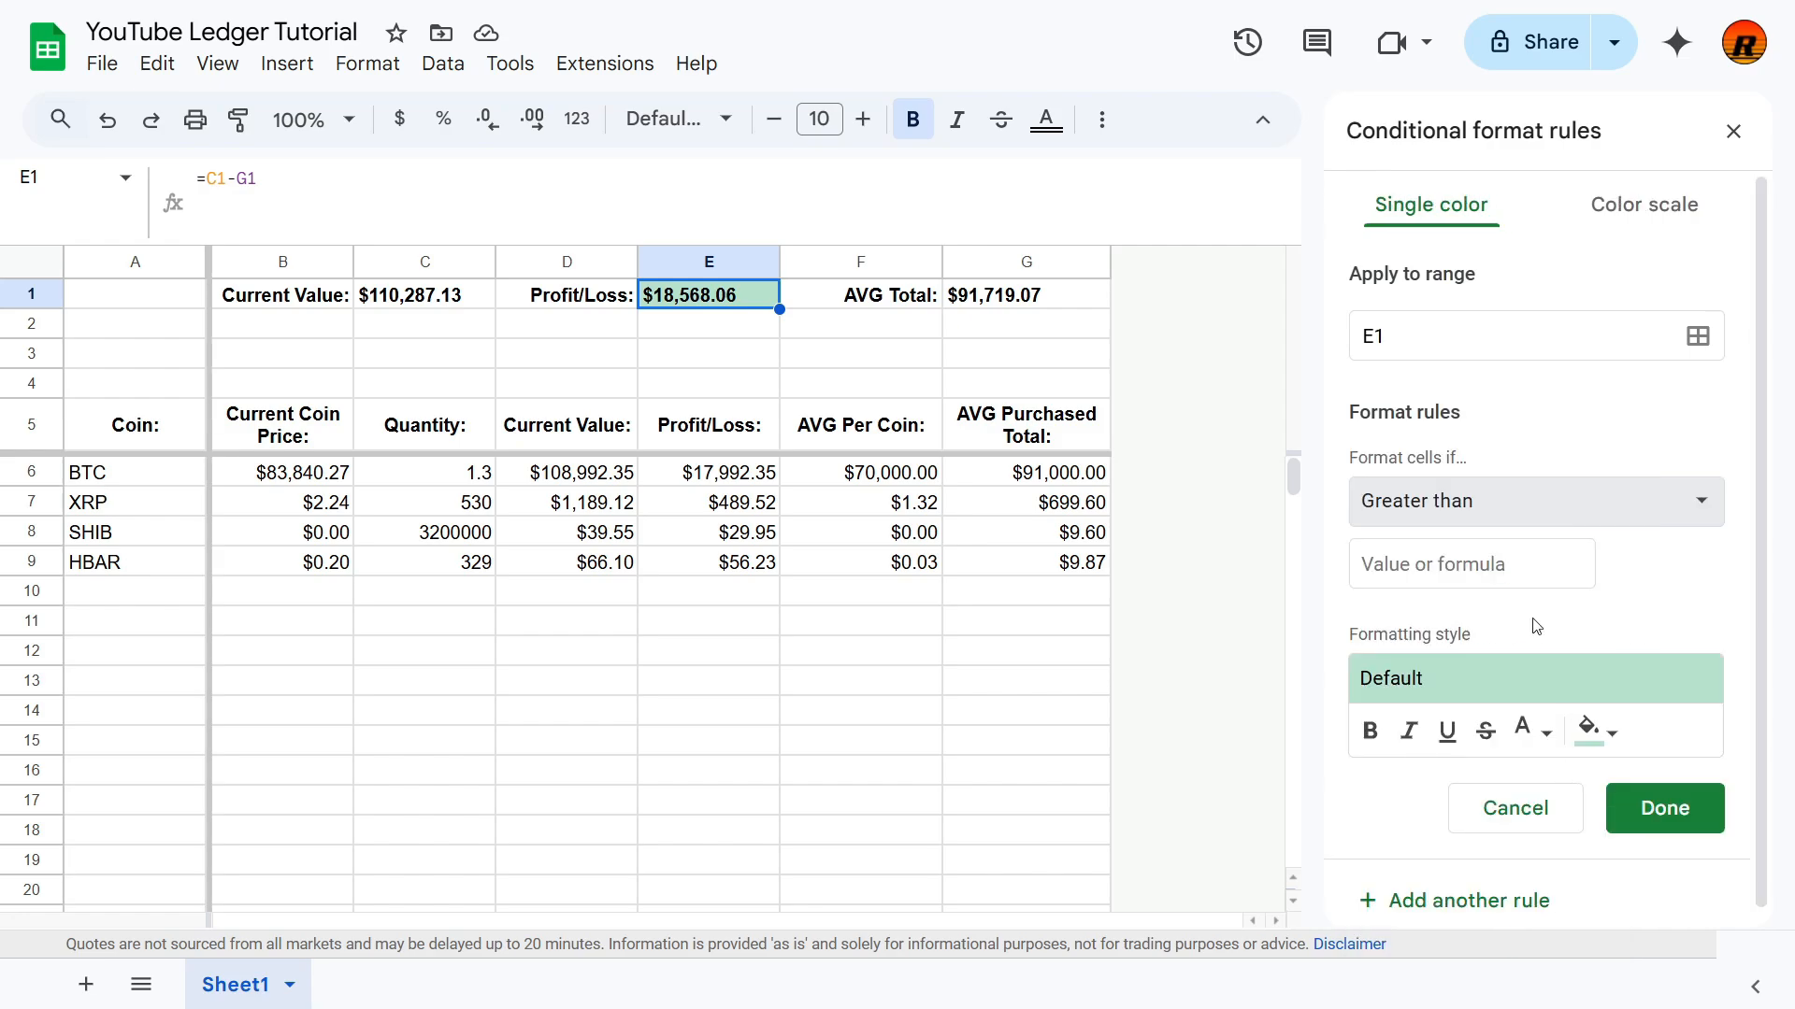
left_click(1471, 547)
type("0")
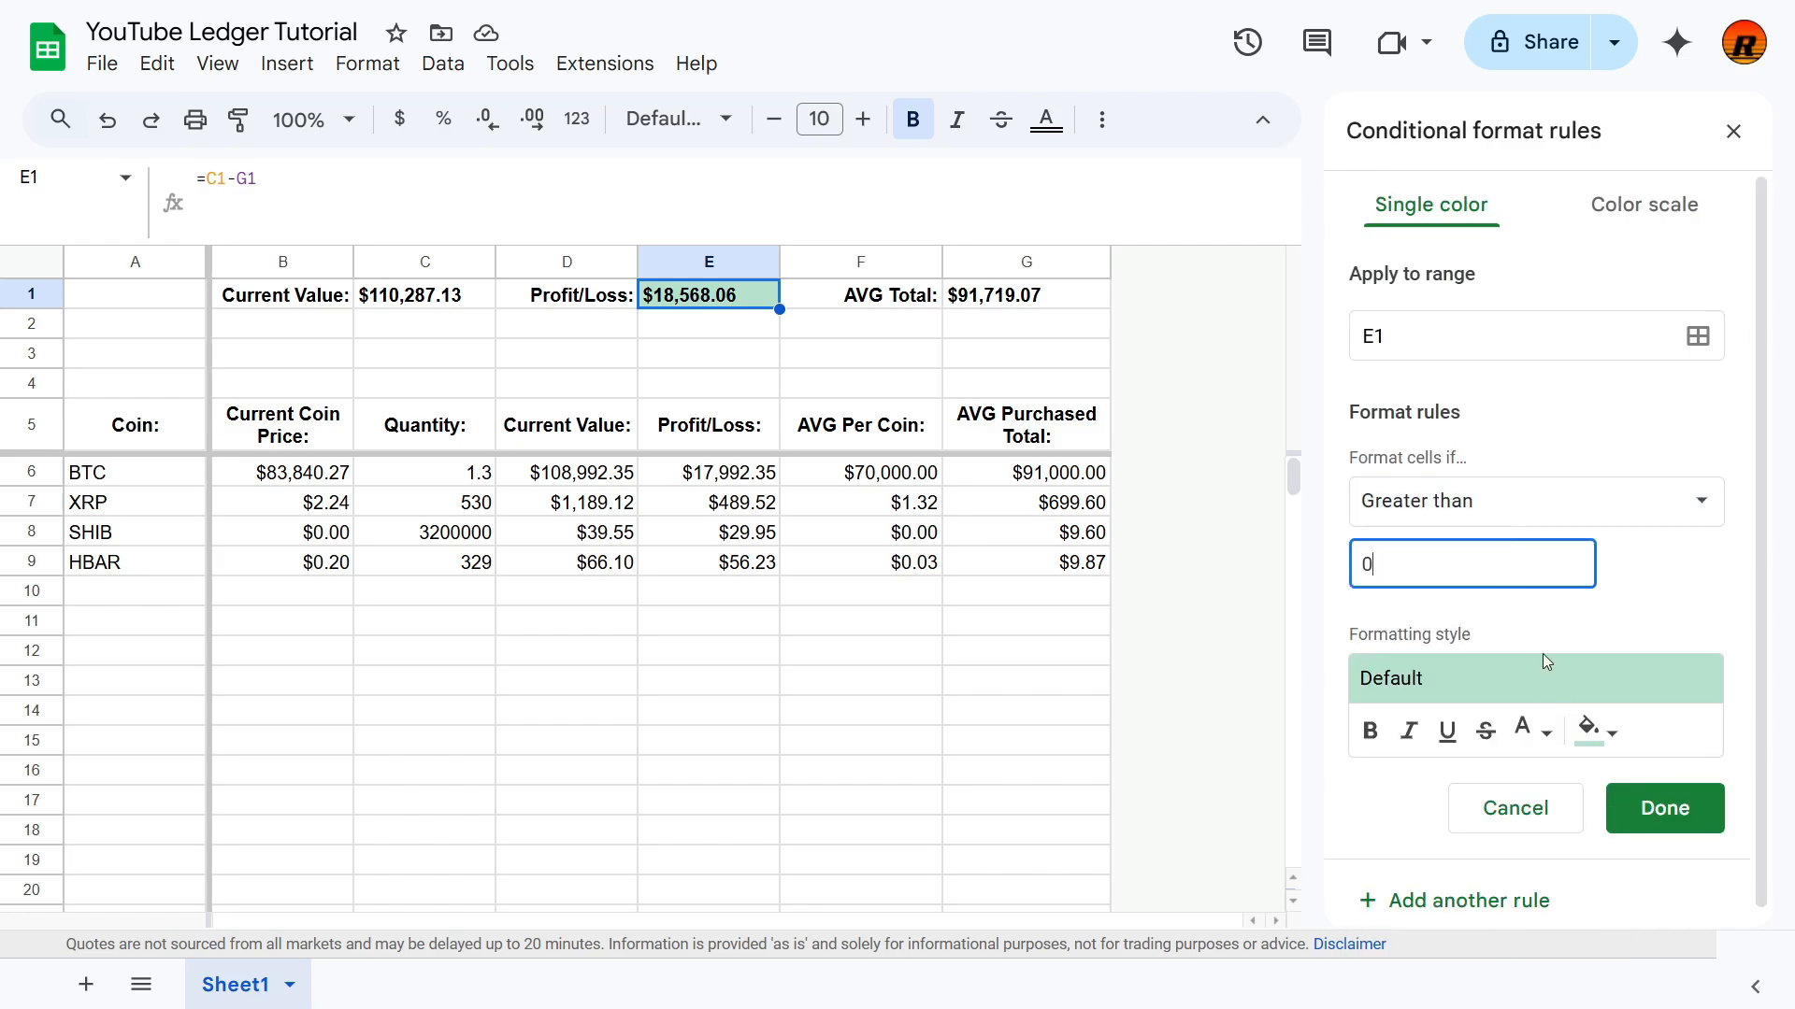
left_click(1597, 731)
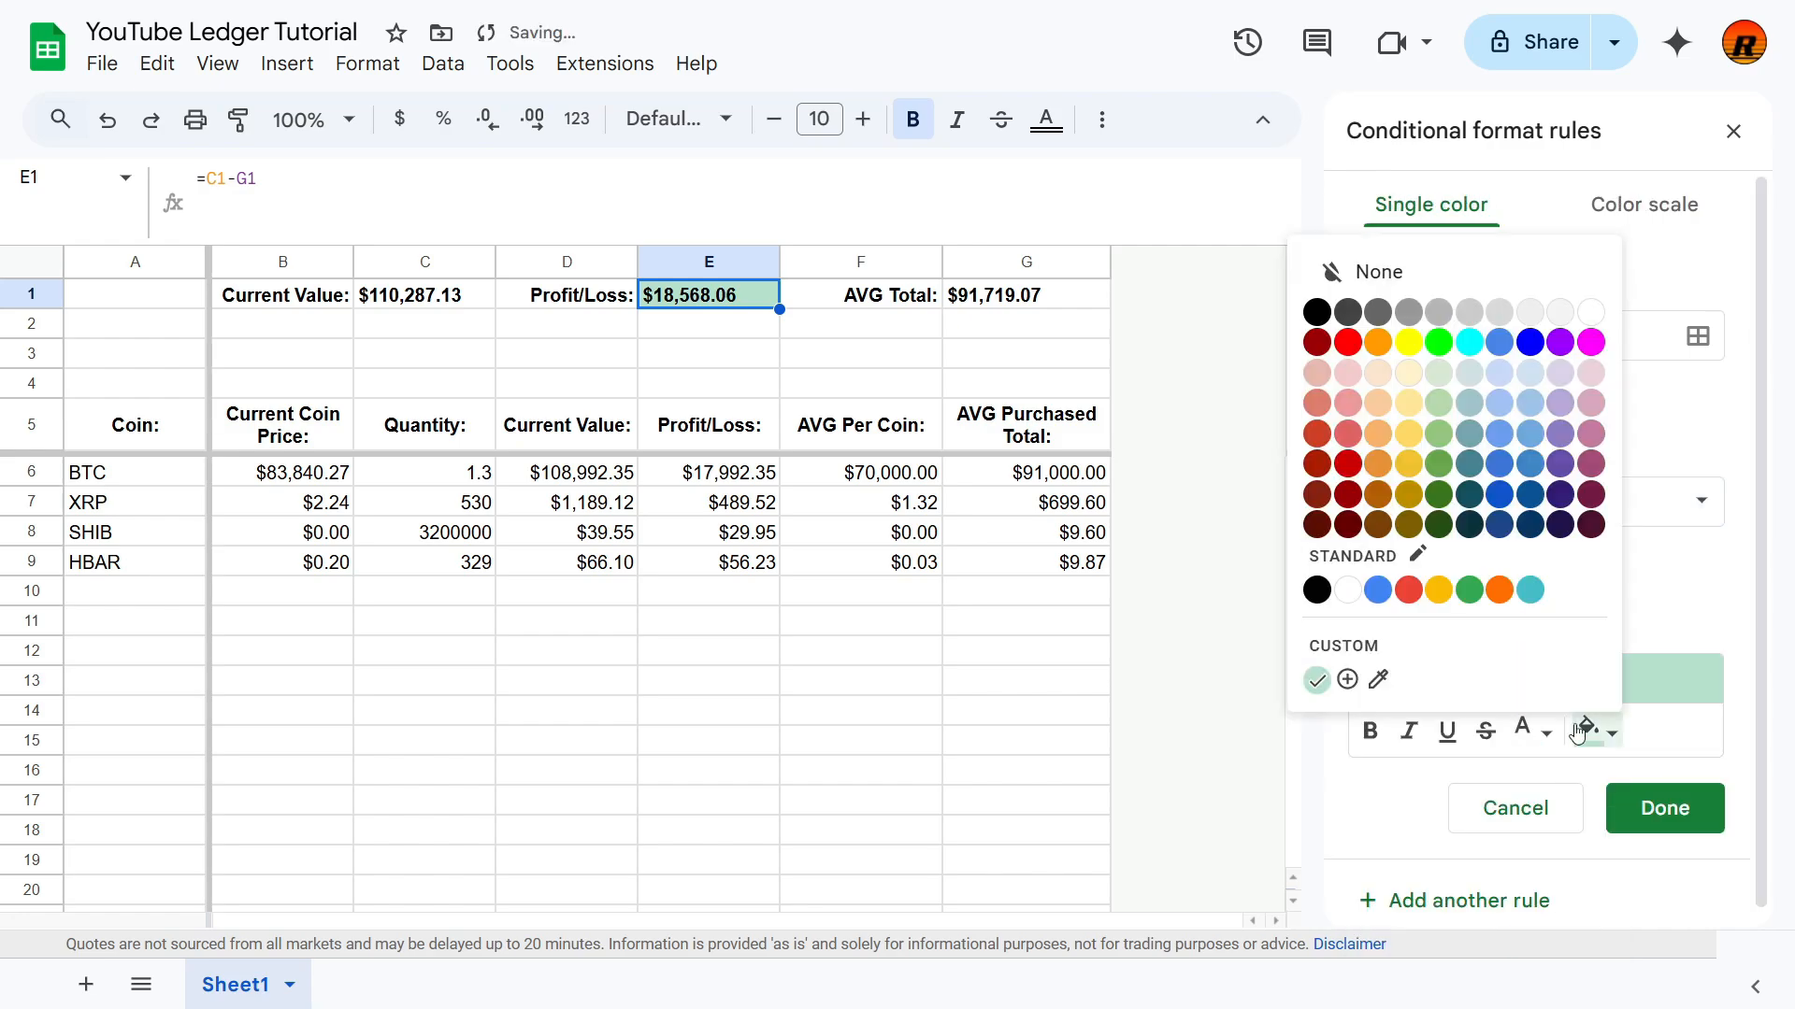
left_click(1441, 399)
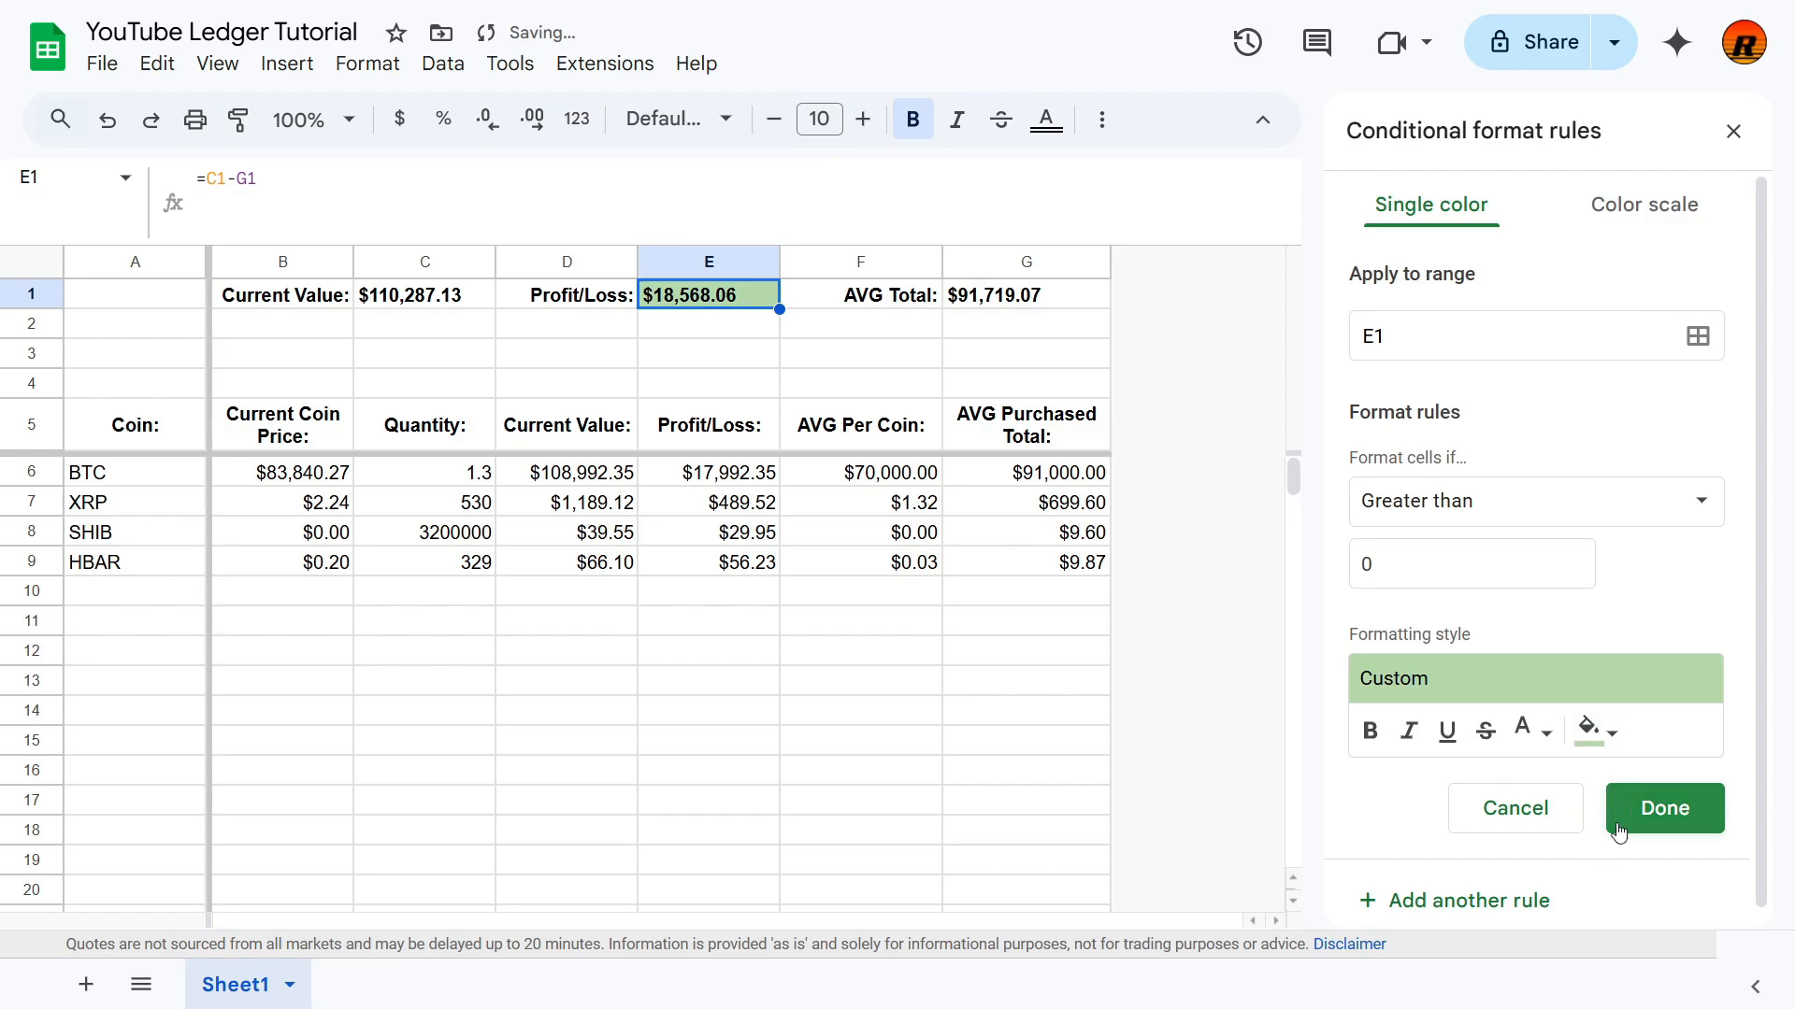
Step: Add a second conditional formatting rule to E1 with a light red fill for values less than 0, and save the rules
scroll(1426, 888, "down", 1)
left_click(1500, 501)
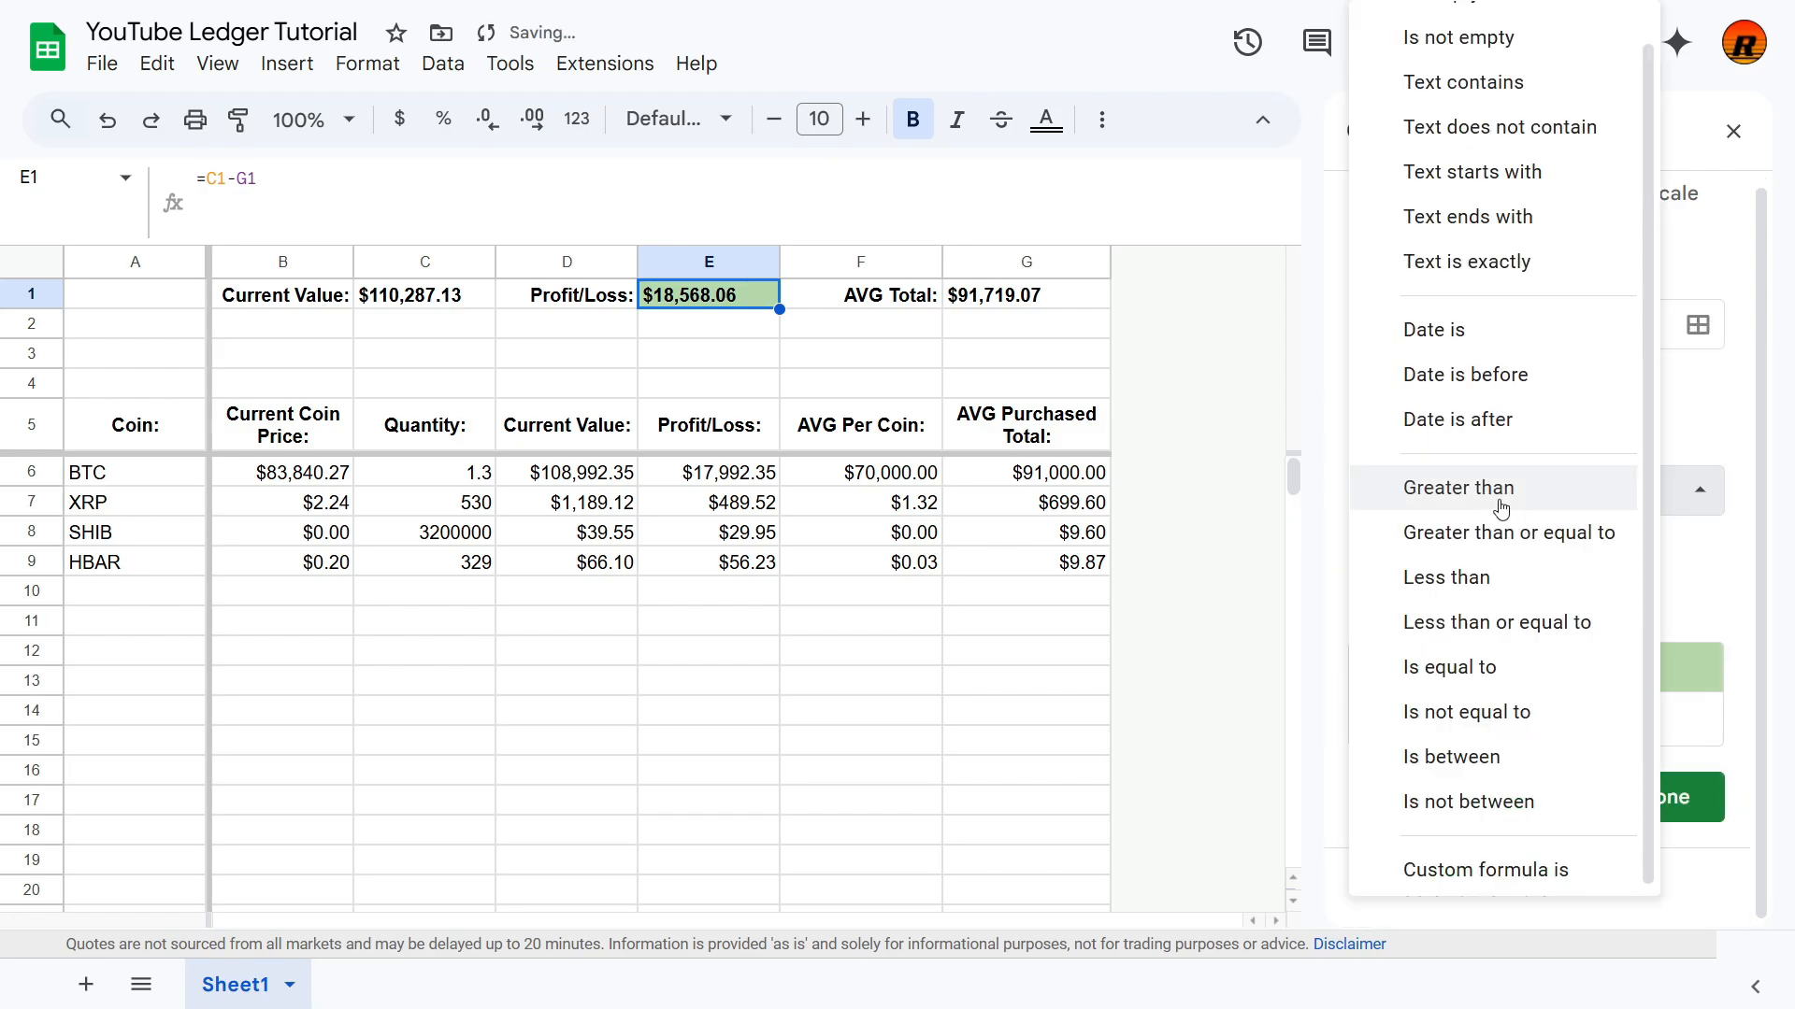
left_click(1439, 576)
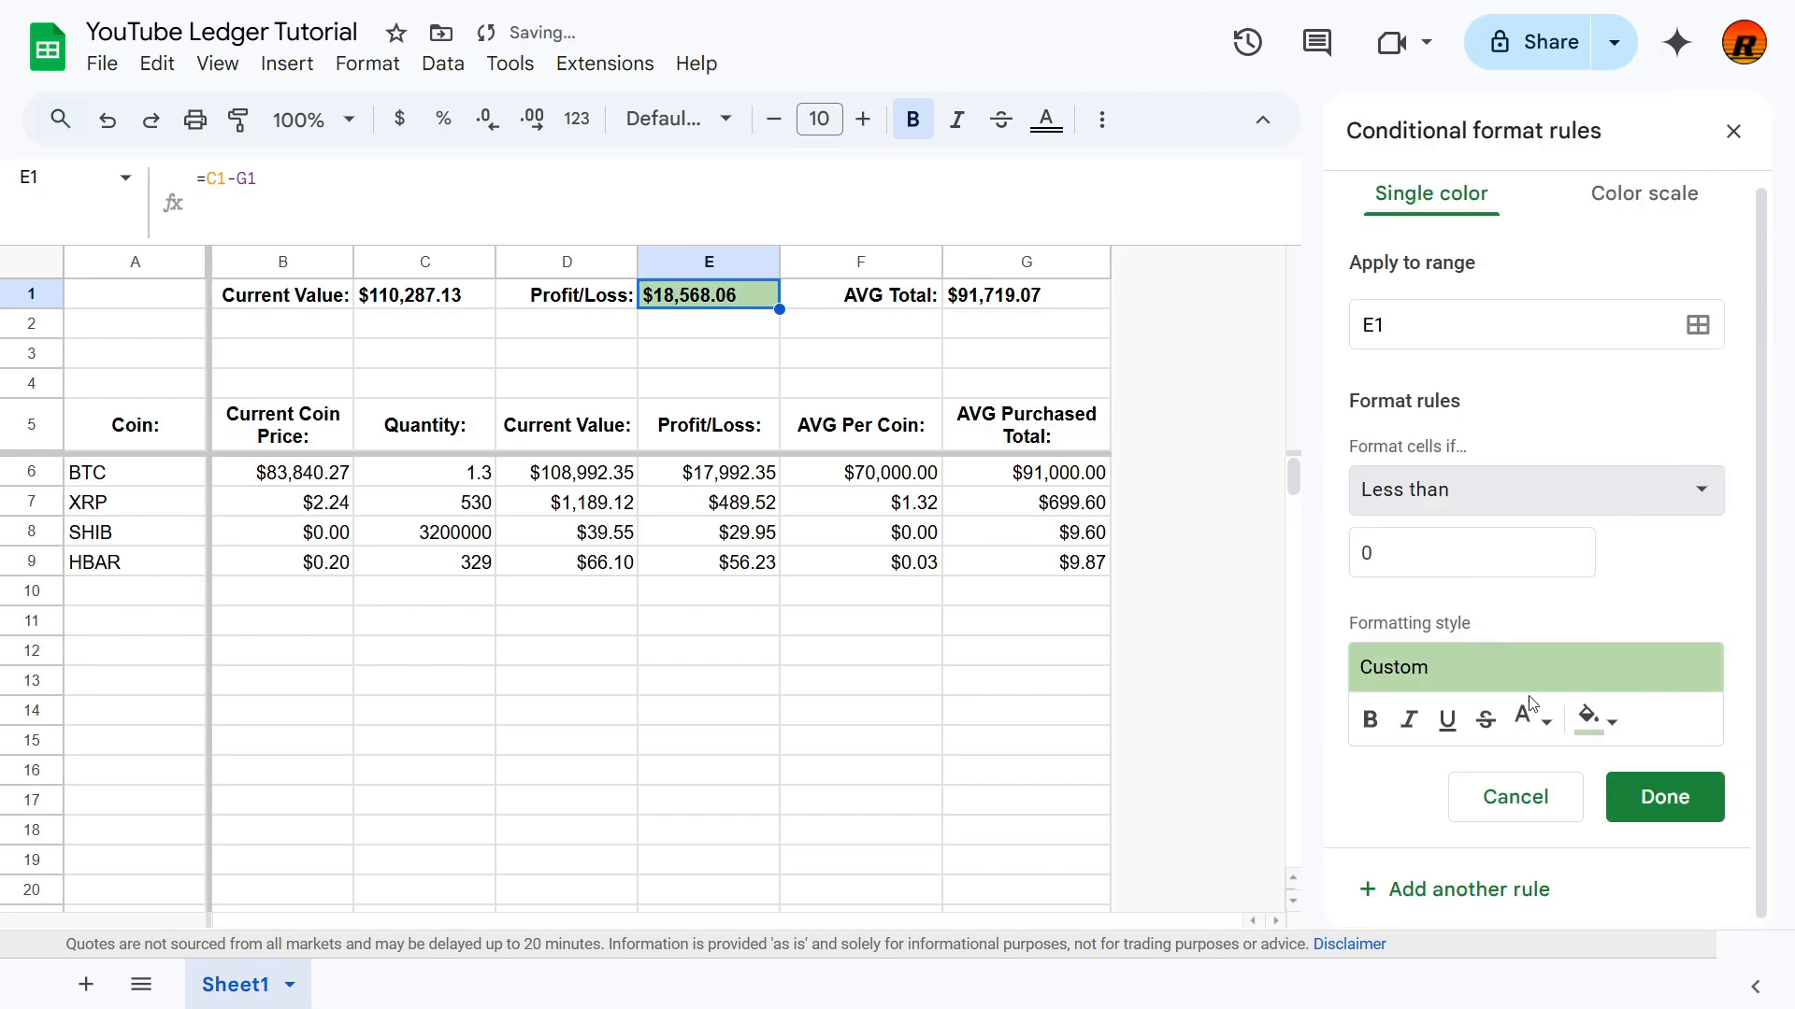
left_click(1597, 722)
left_click(1347, 390)
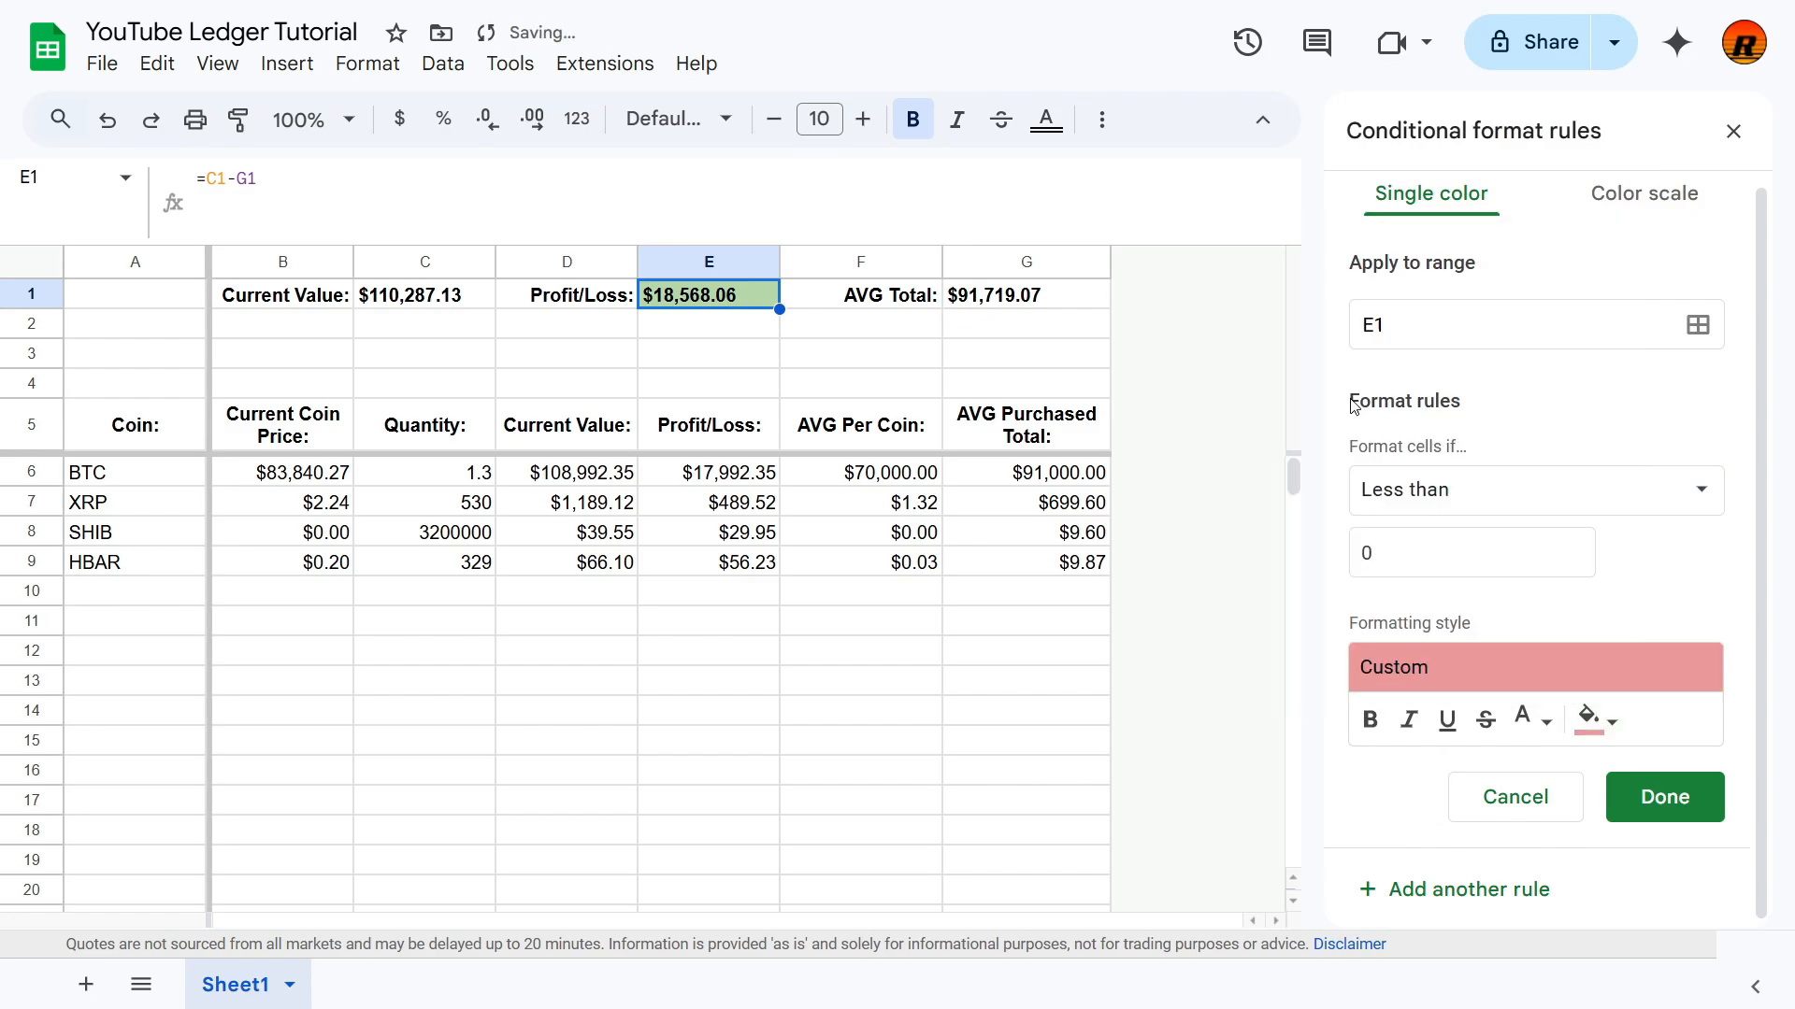
left_click(1671, 806)
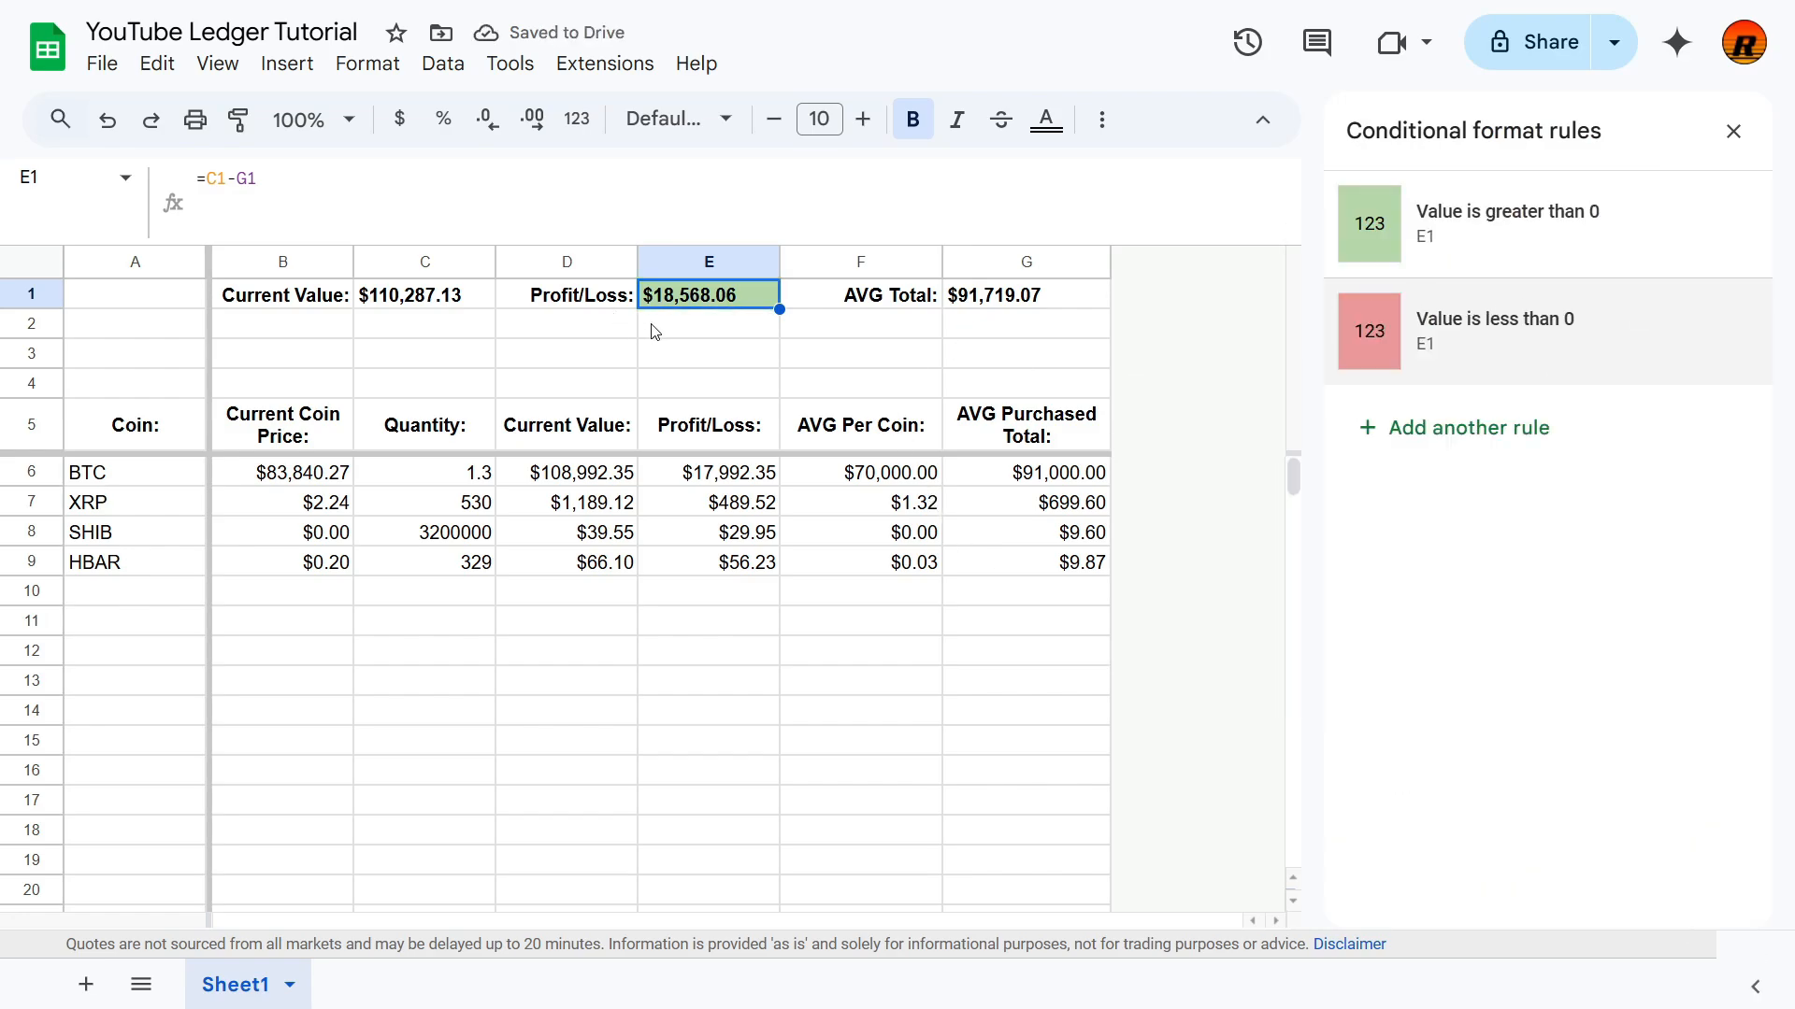
Step: Copy E1 and paste only its formatting onto the Profit/Loss column range E6:E1000
key("ctrl+c")
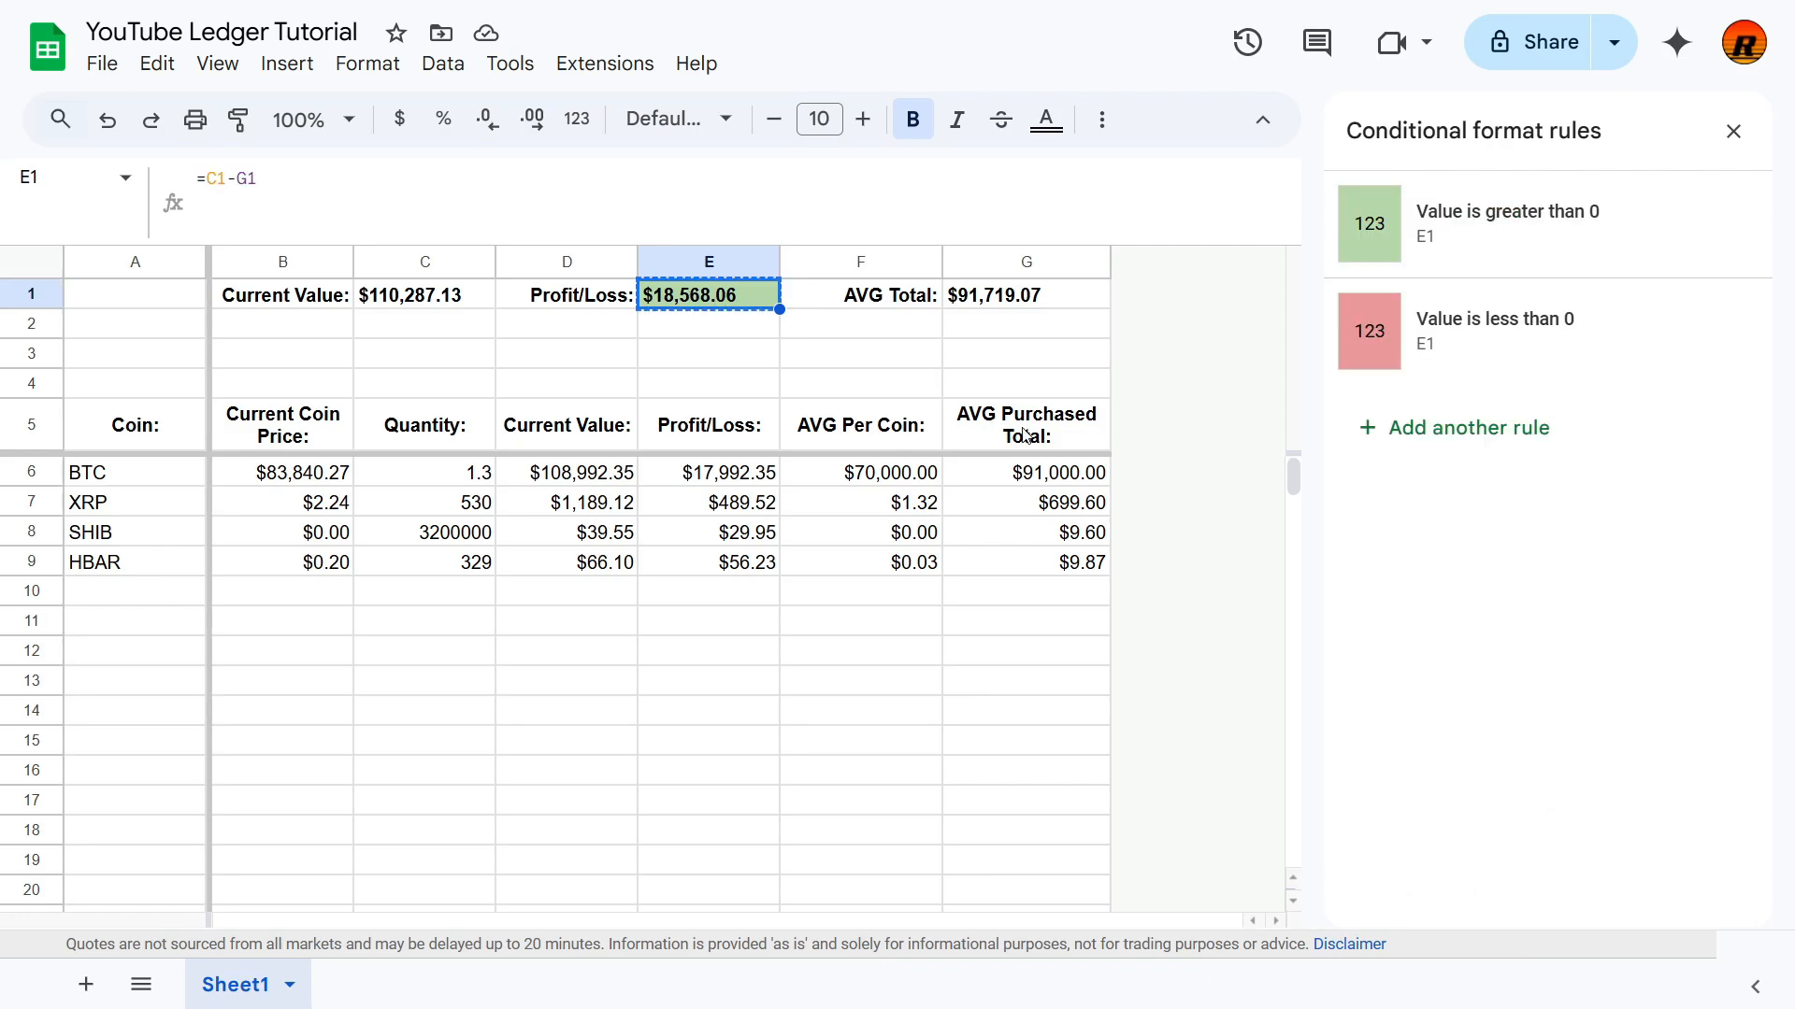
key("Down")
key("Down")
key("Down")
key("Down")
key("Down")
key("ctrl+shift+Down")
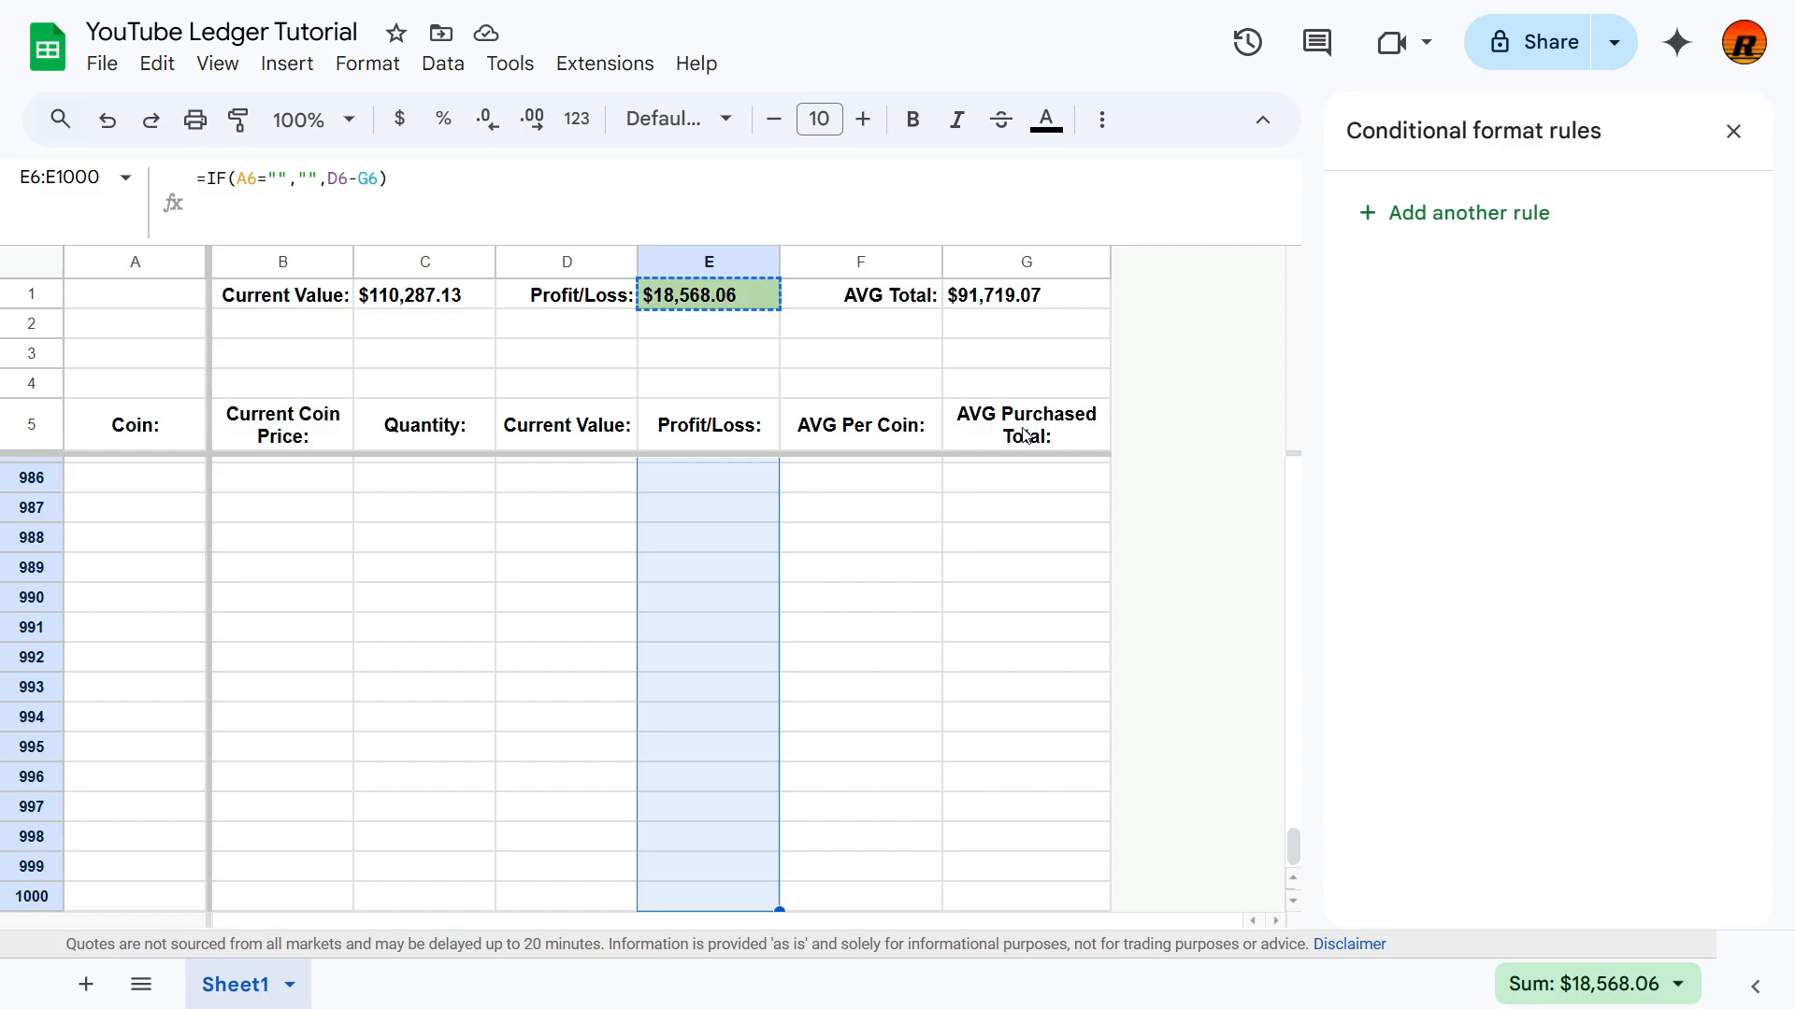
key("ctrl+alt+v")
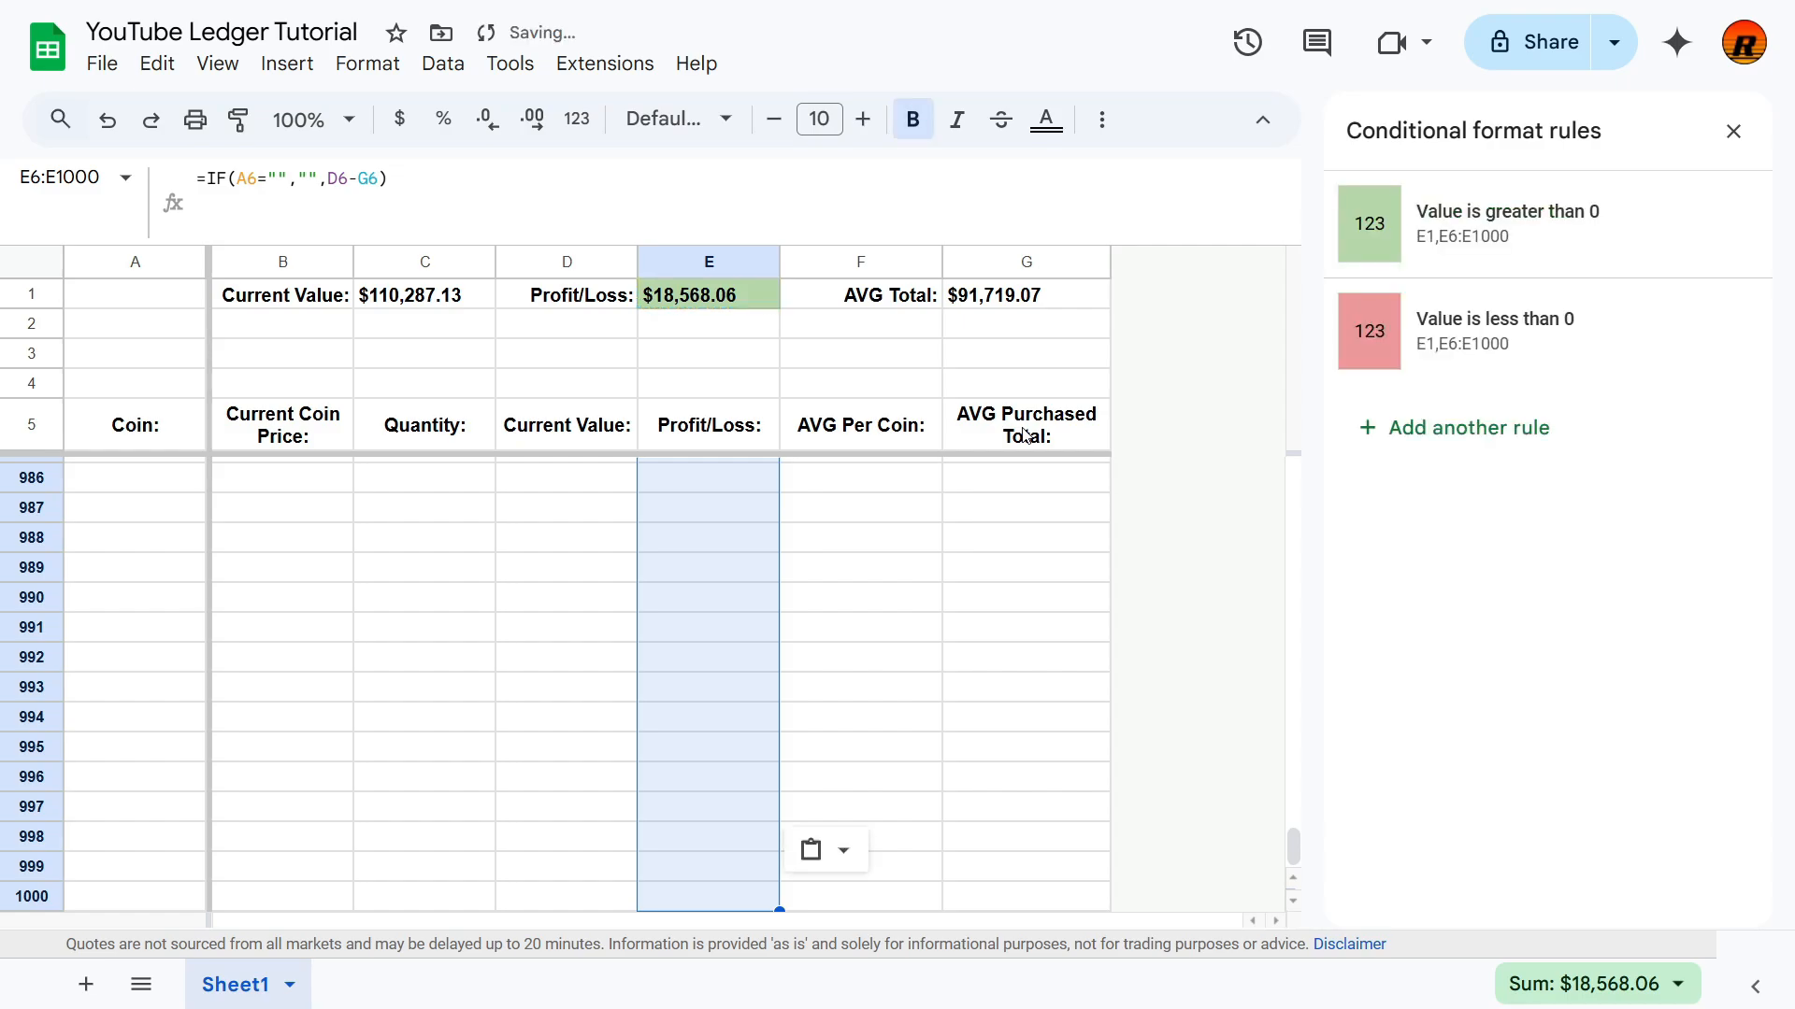
key("ctrl+shift+Up")
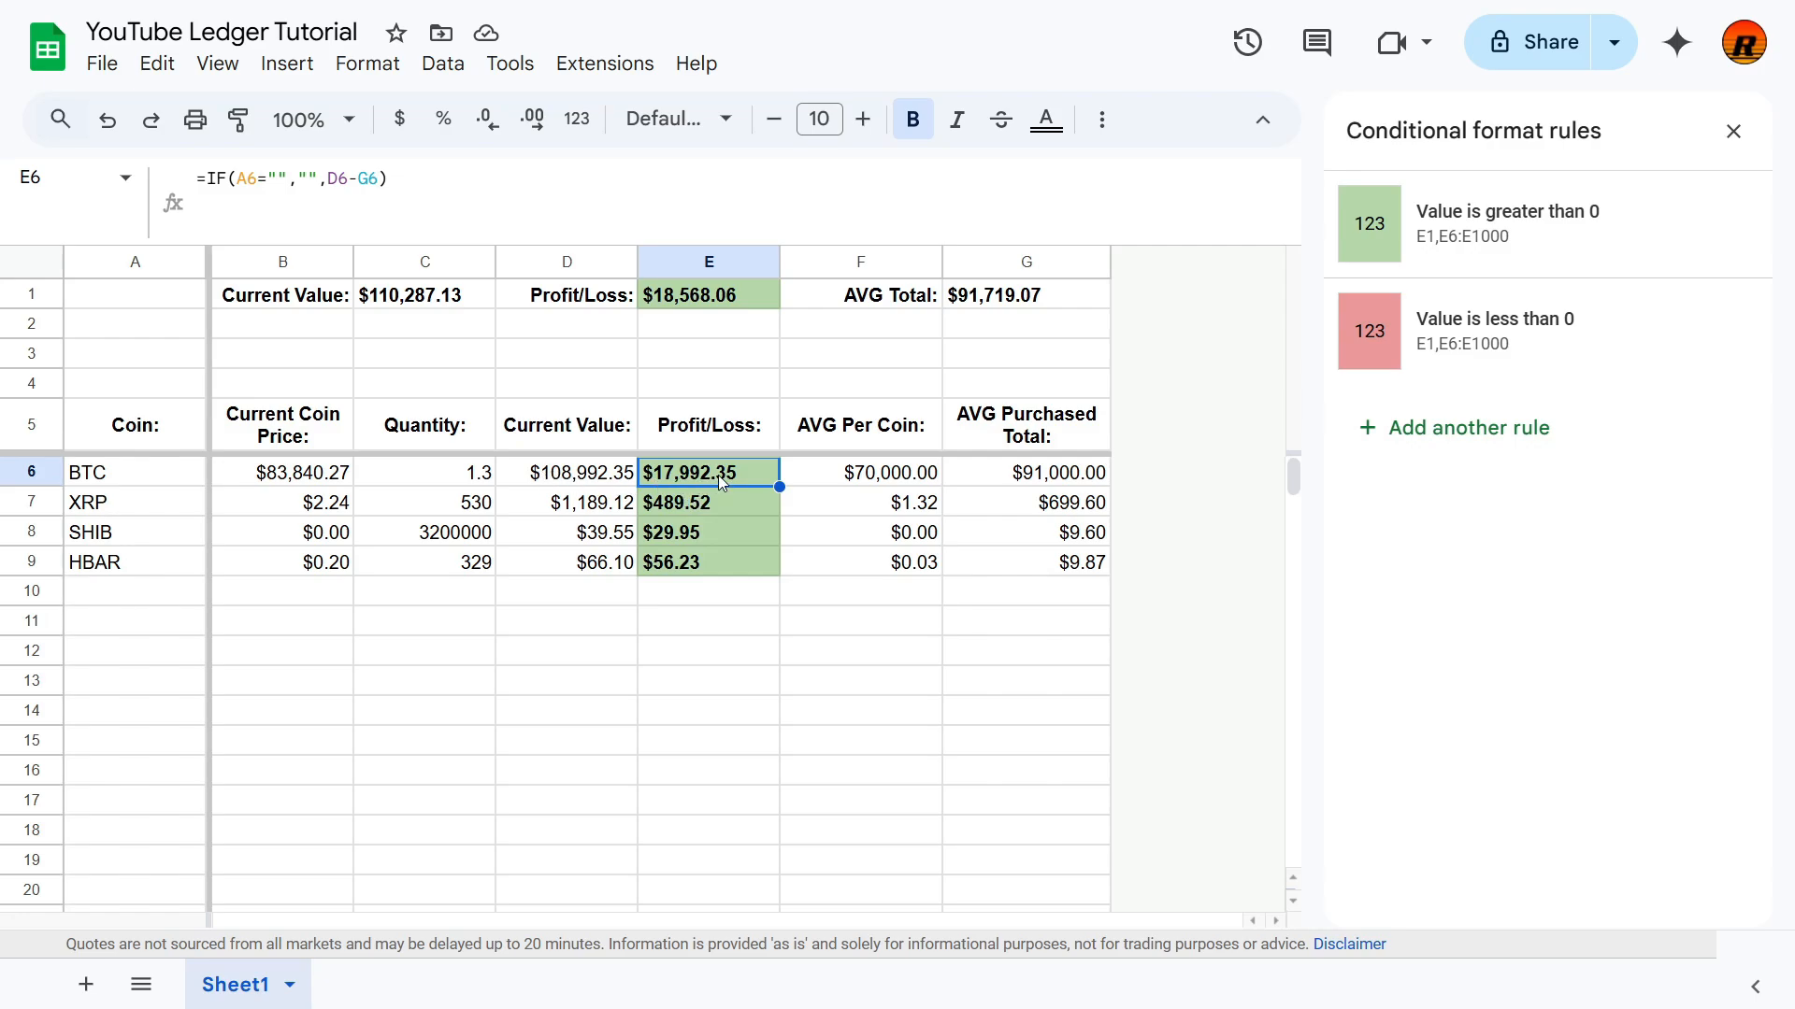
Step: Create a conditional formatting rule for the total Current Value cell C1 with a light green fill
left_click(425, 295)
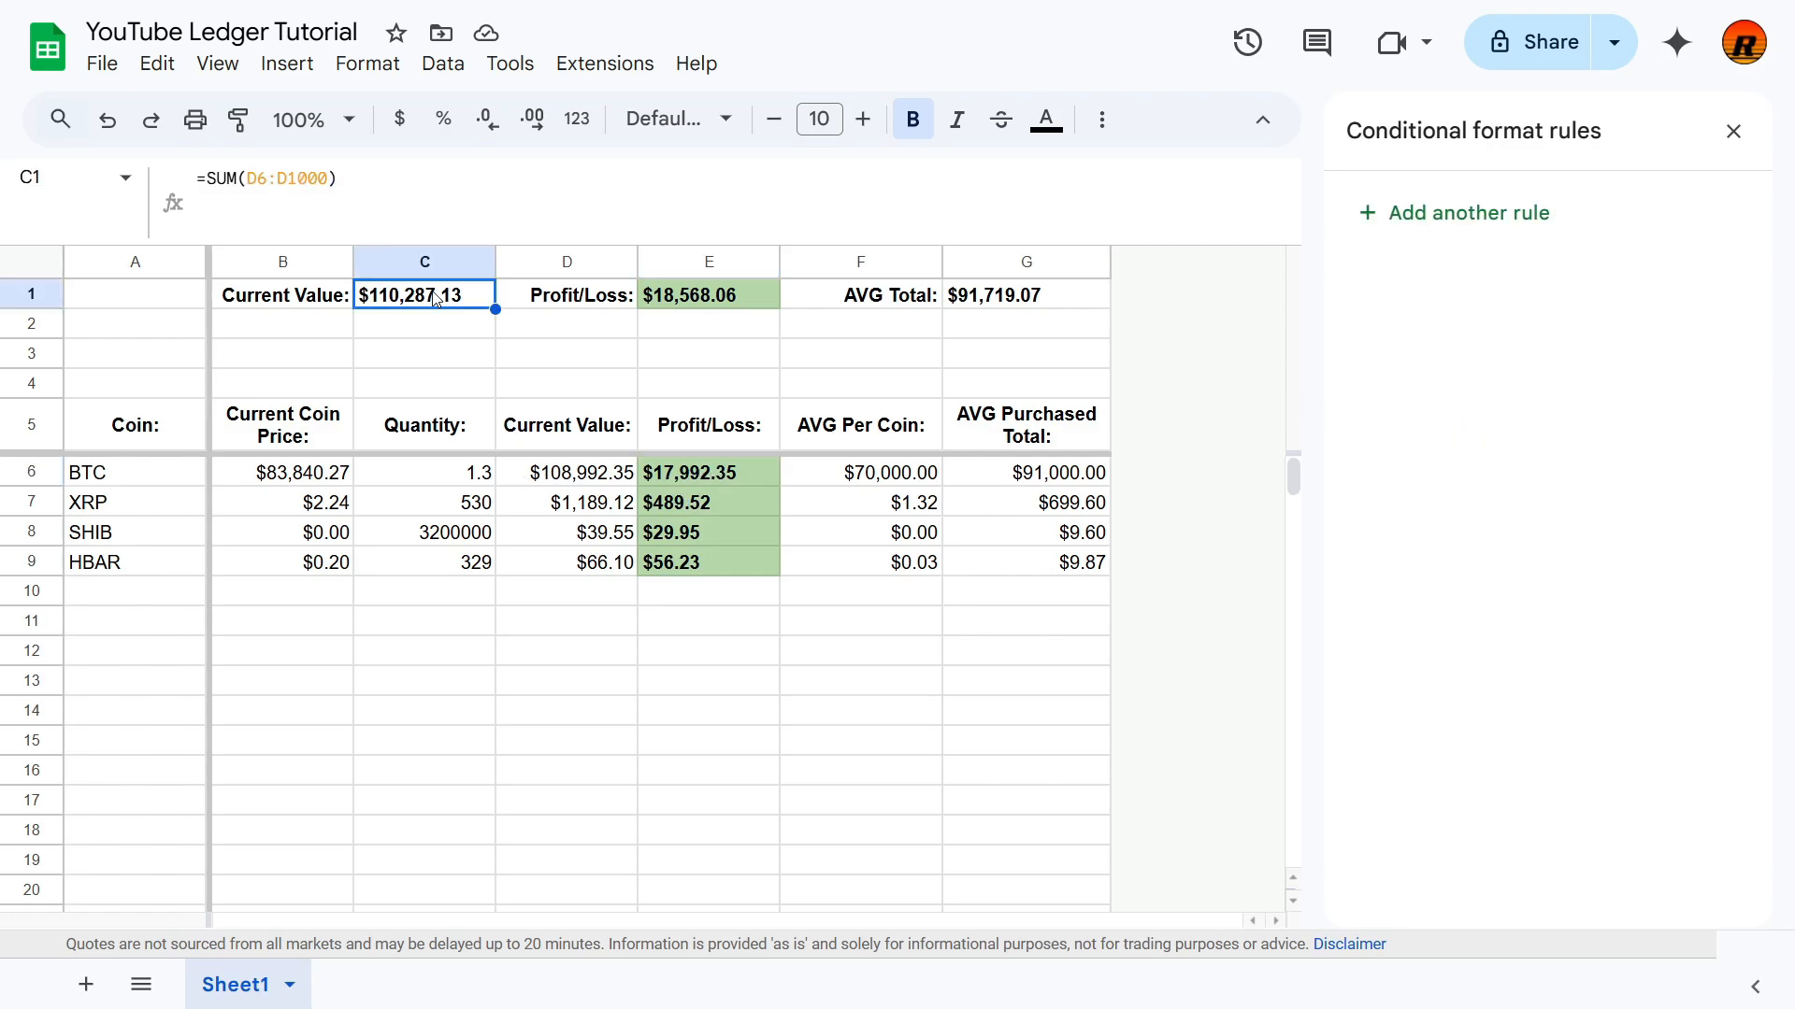
right_click(430, 295)
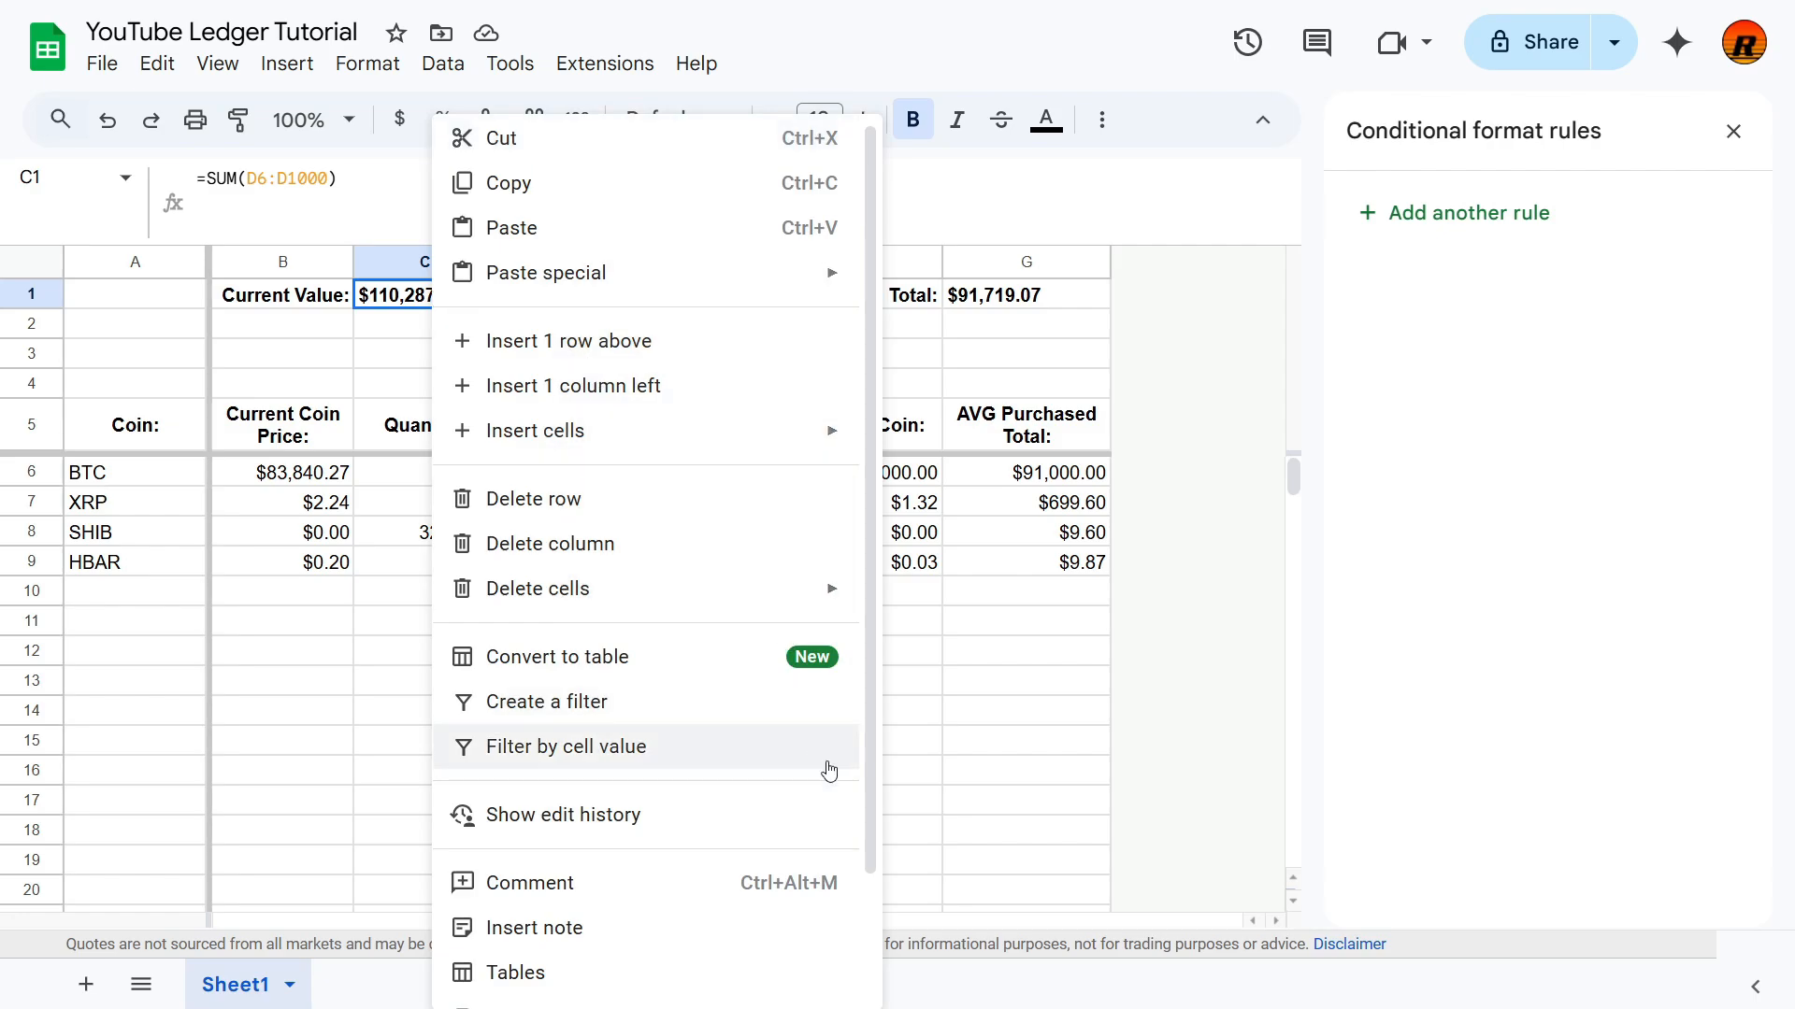
scroll(785, 981, "down", 2)
mouse_move(759, 981)
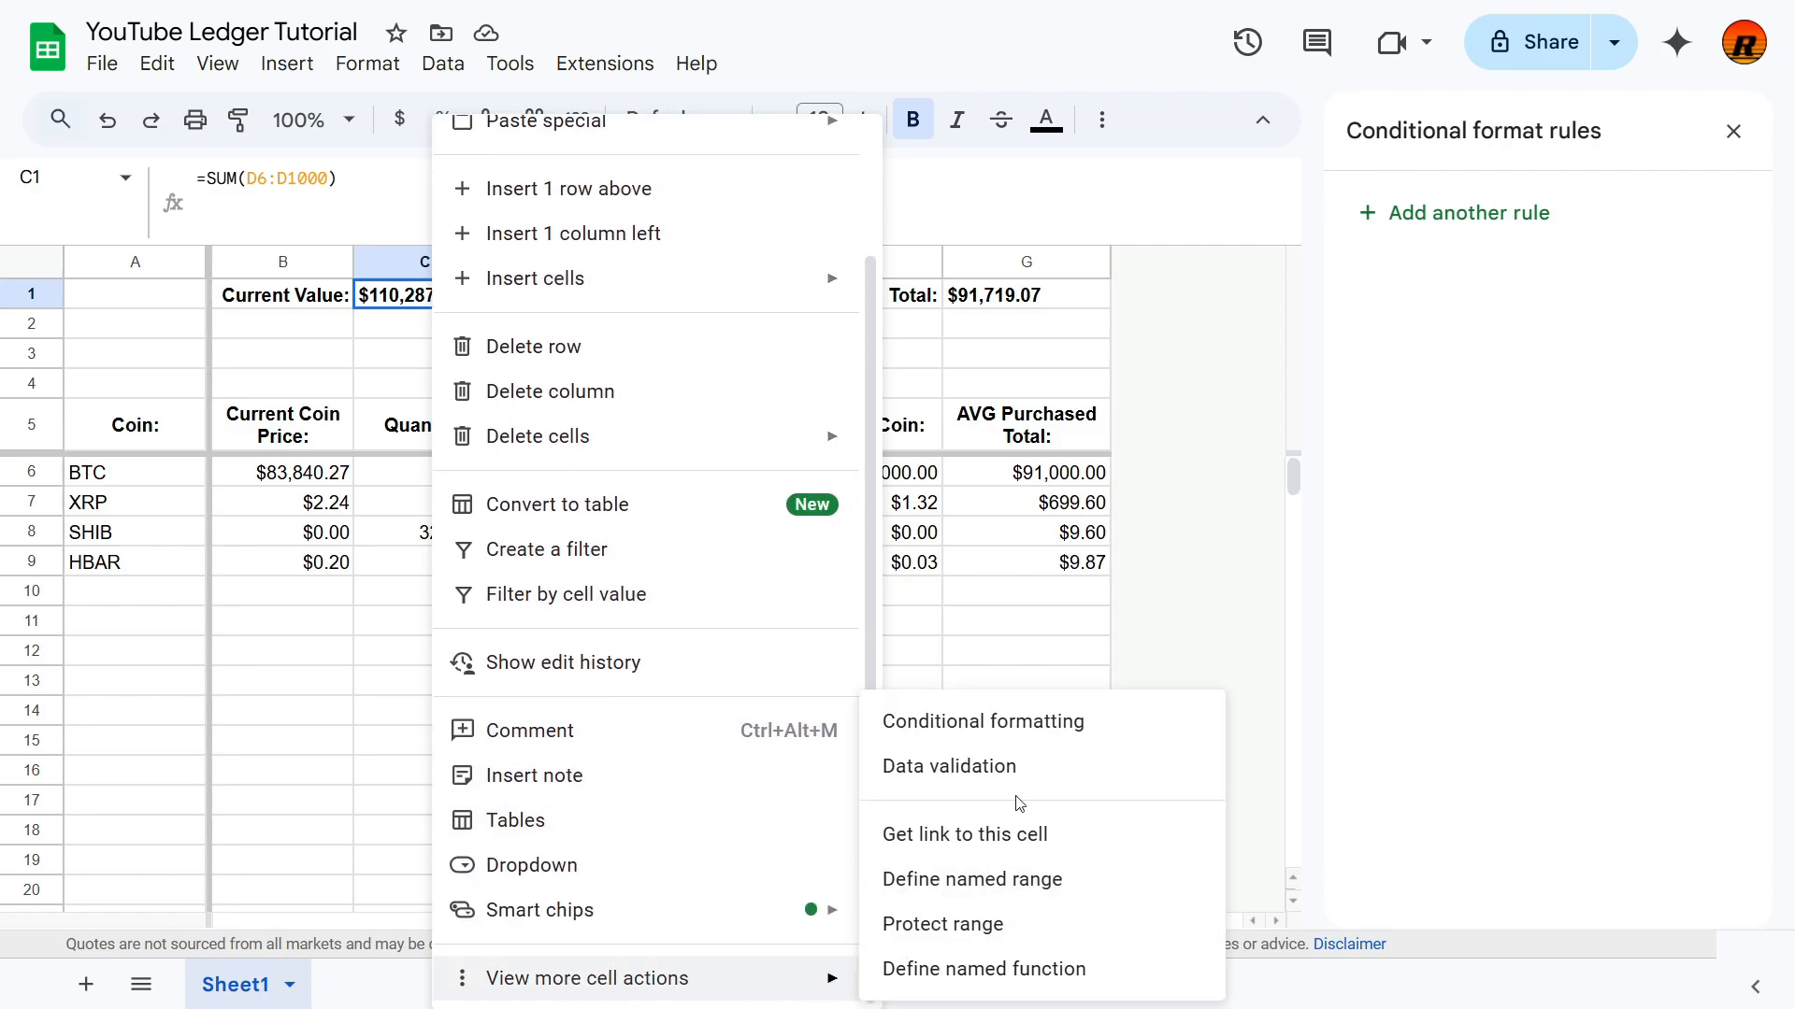
left_click(1043, 729)
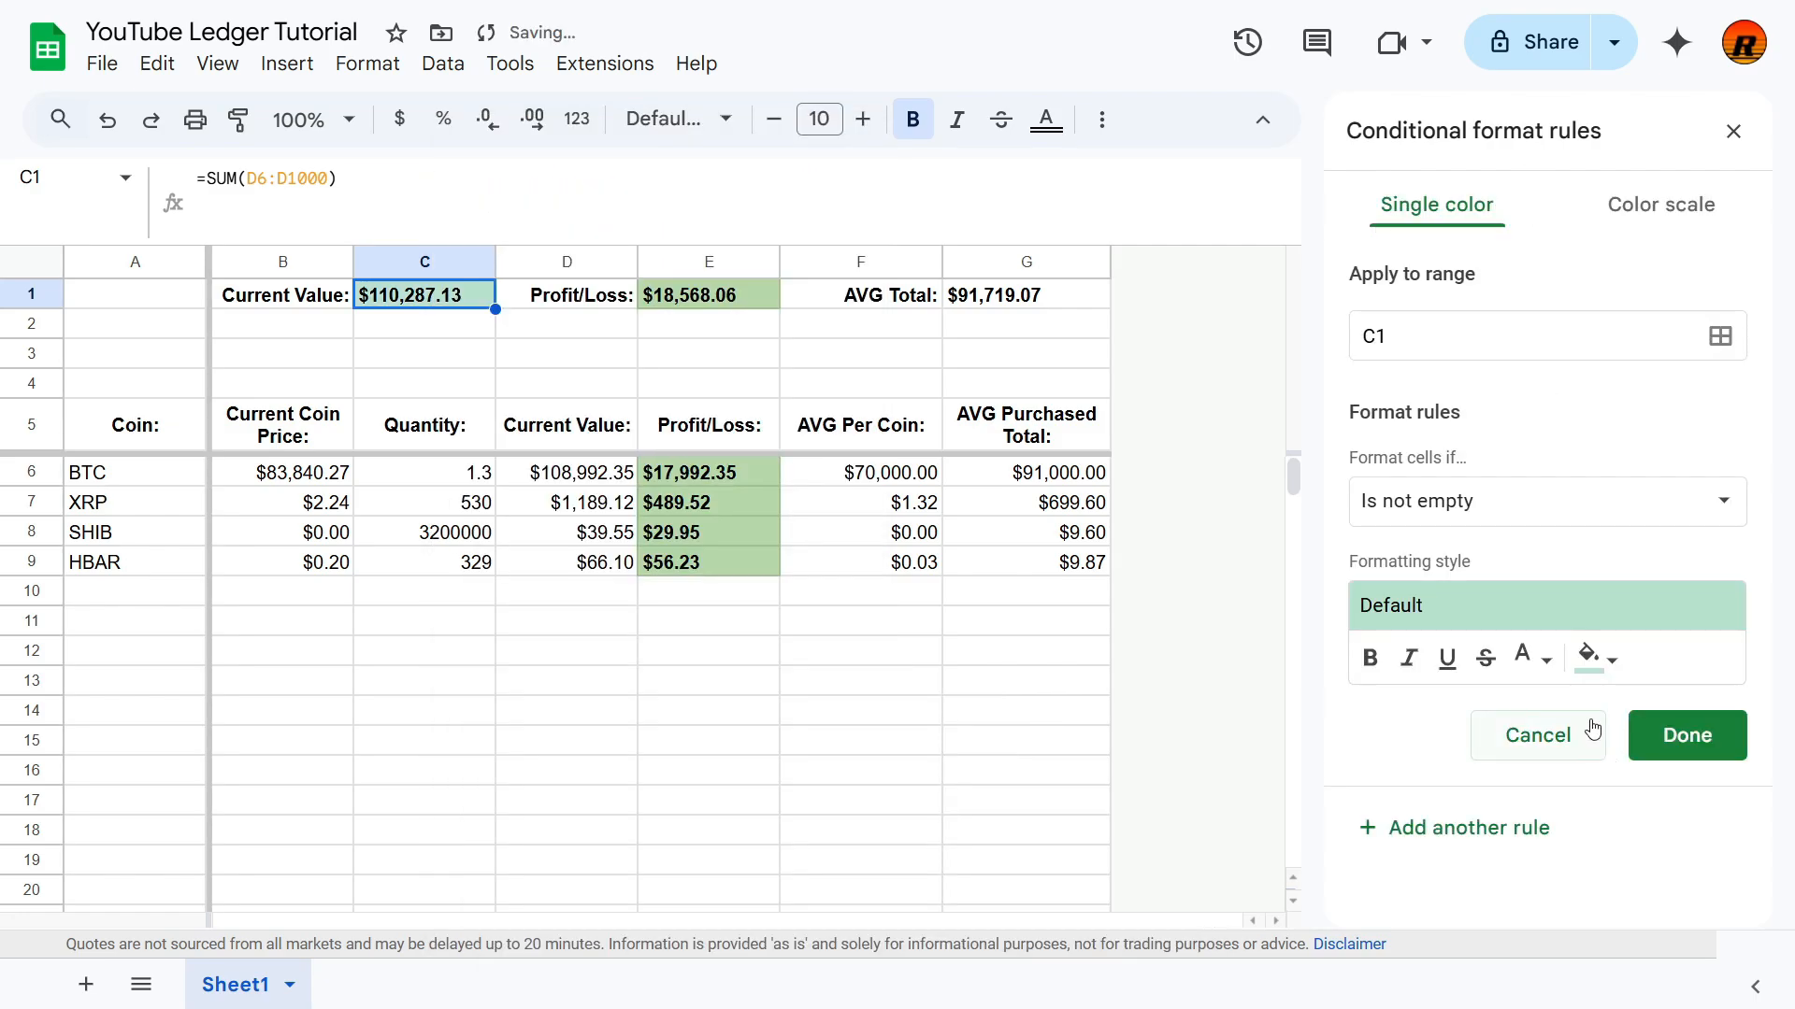
left_click(1610, 660)
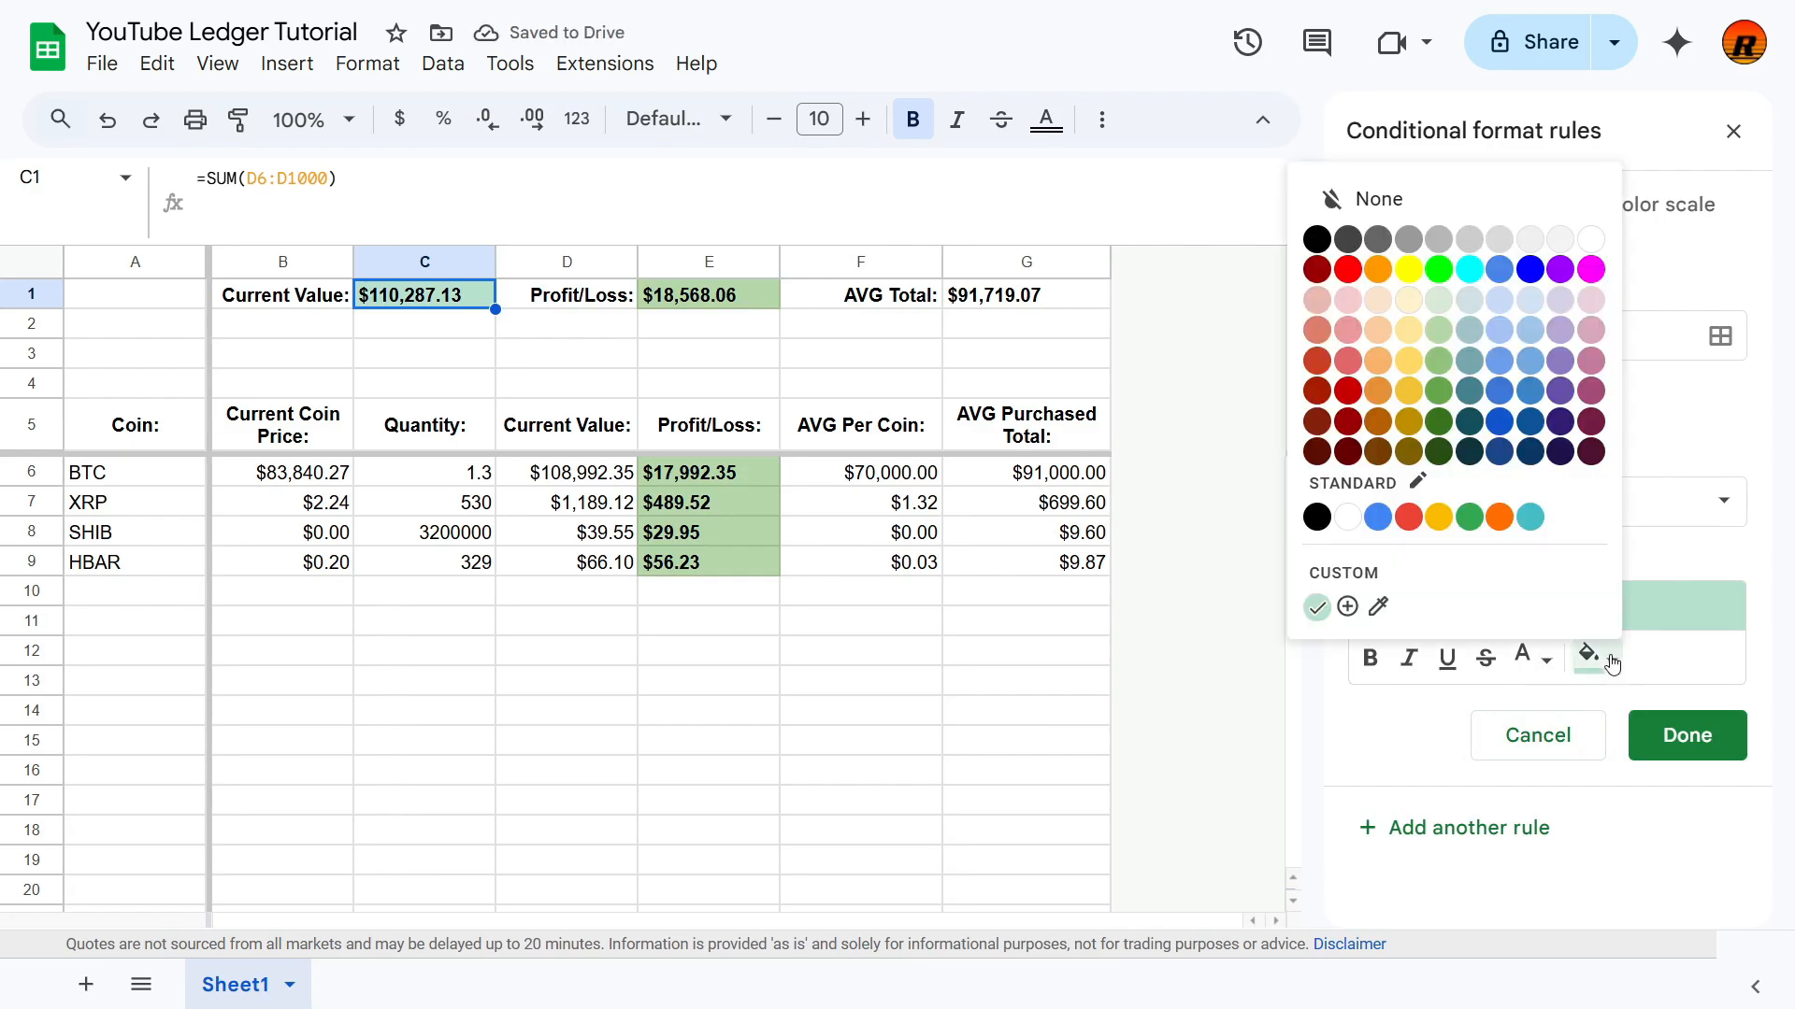
left_click(1439, 362)
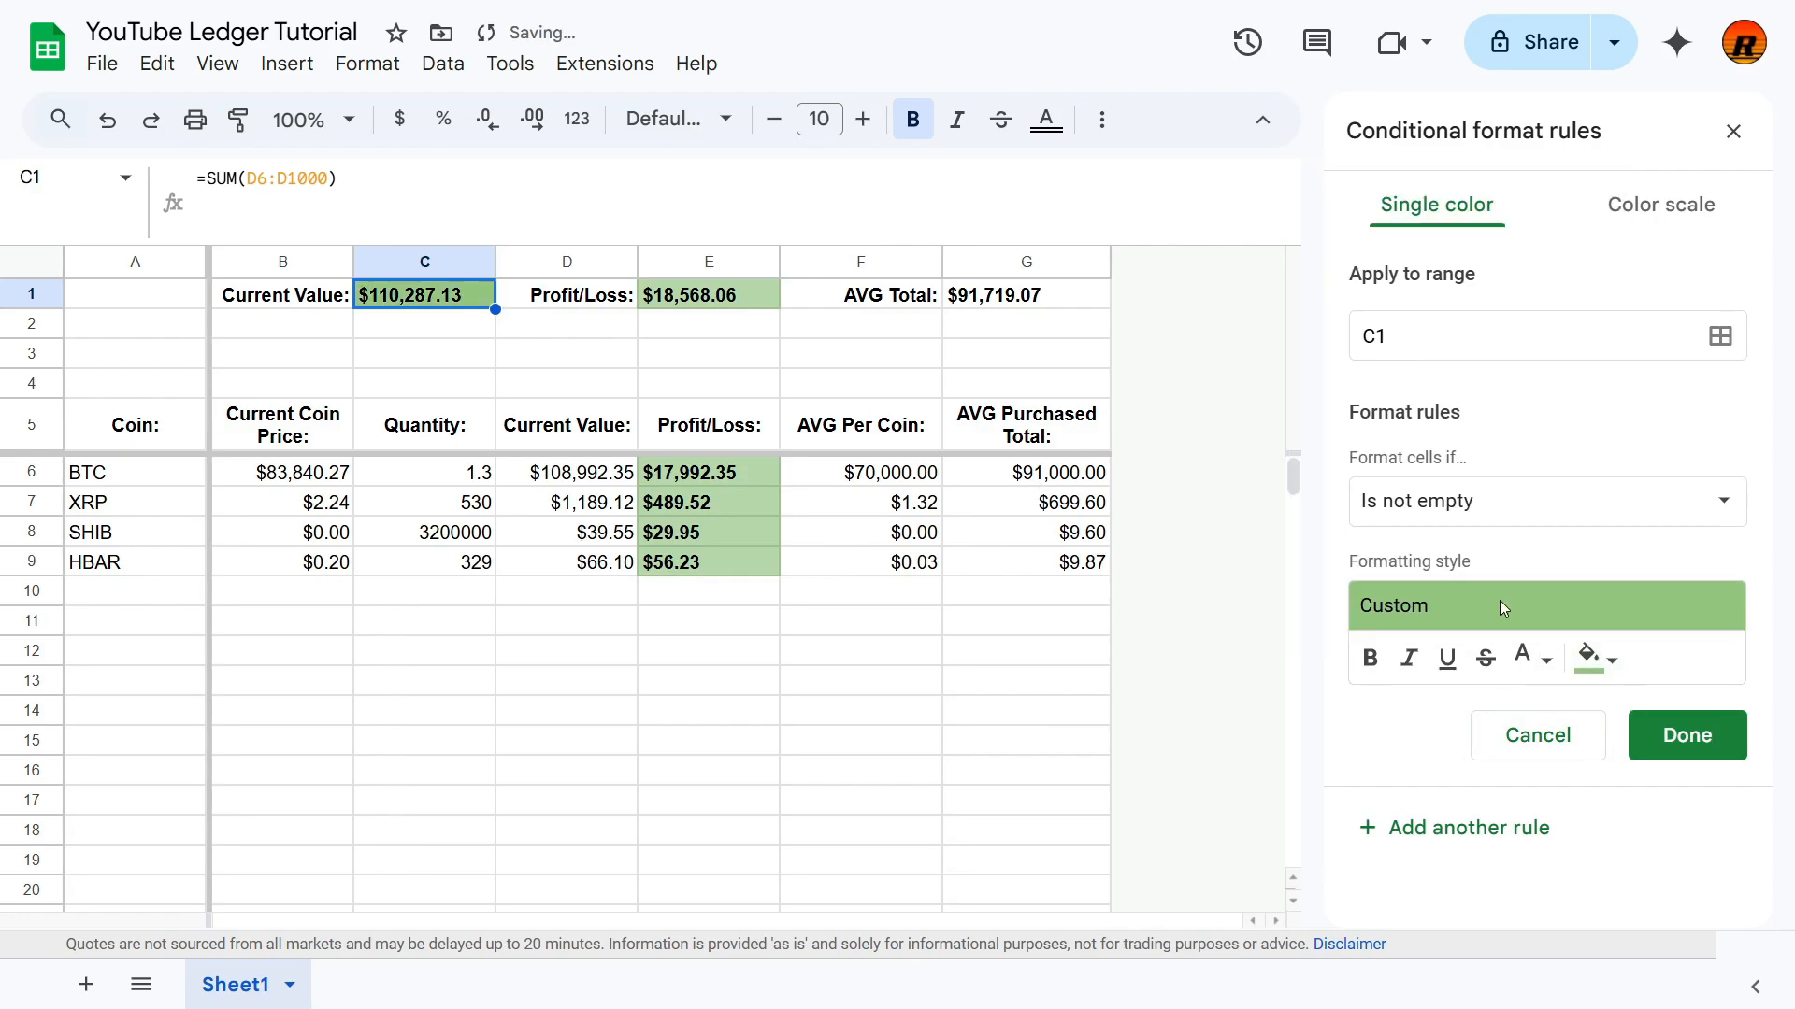
left_click(1593, 659)
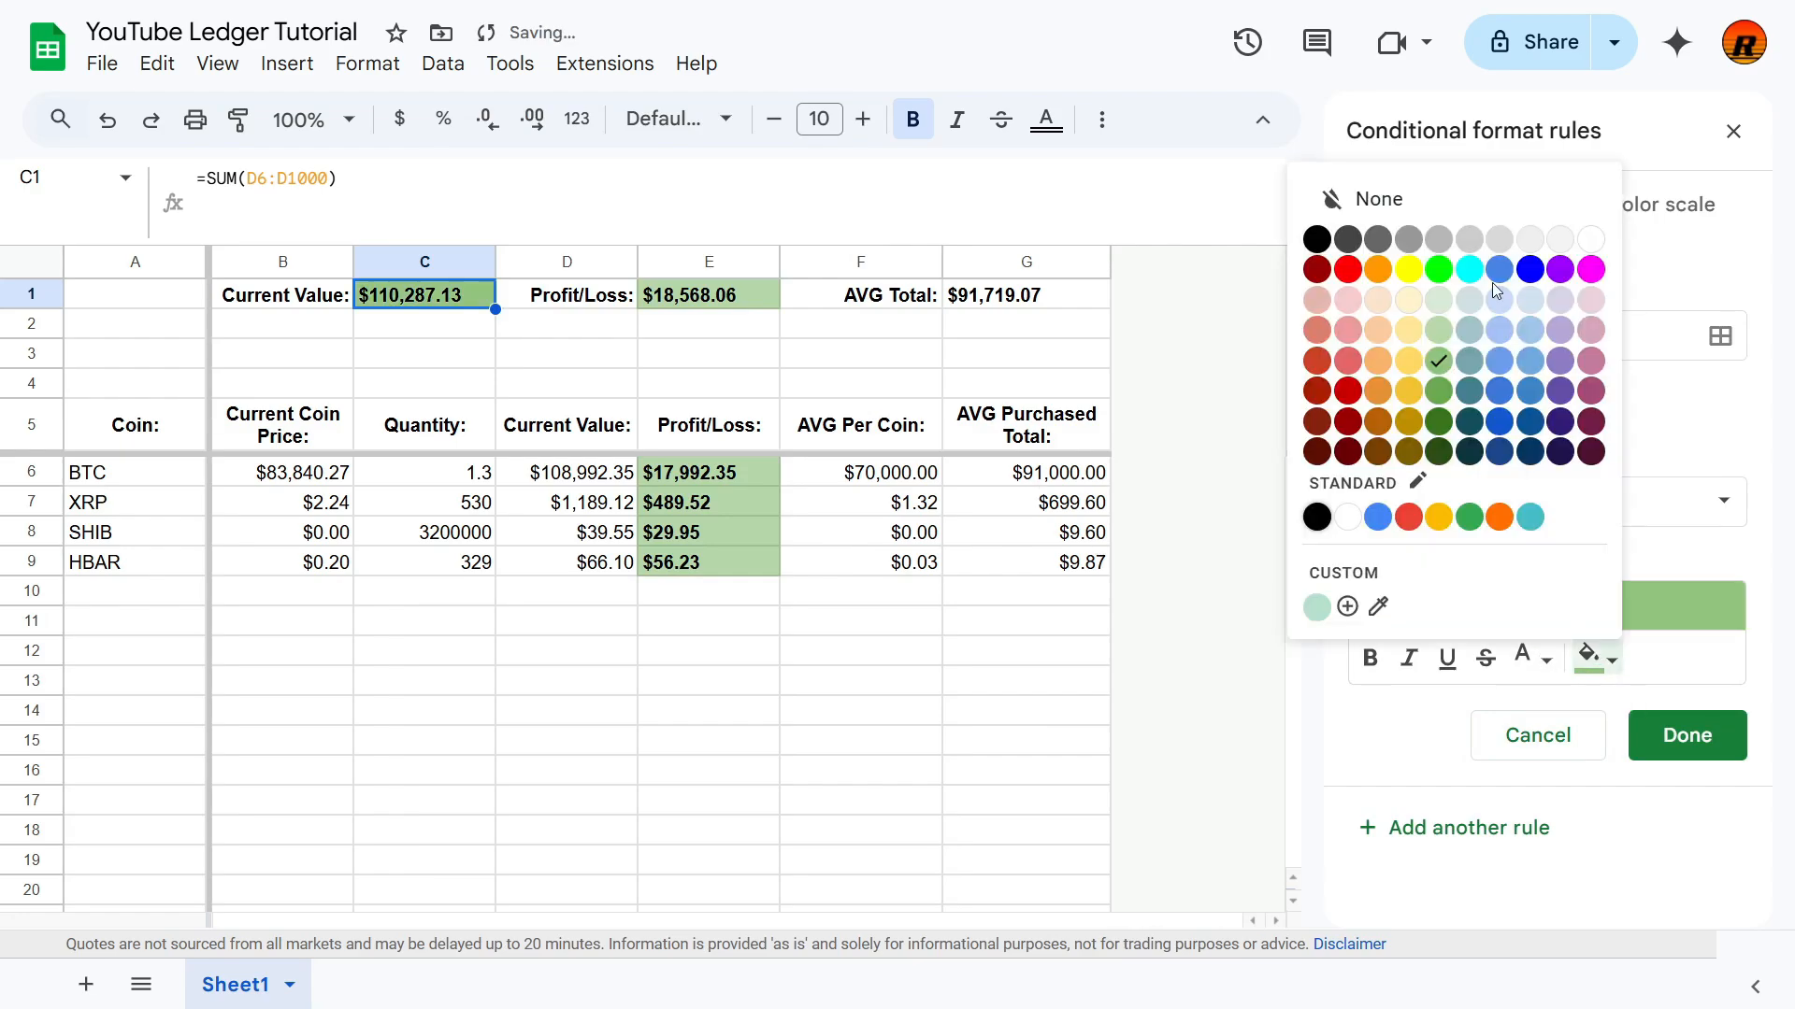
left_click(1437, 333)
left_click(871, 351)
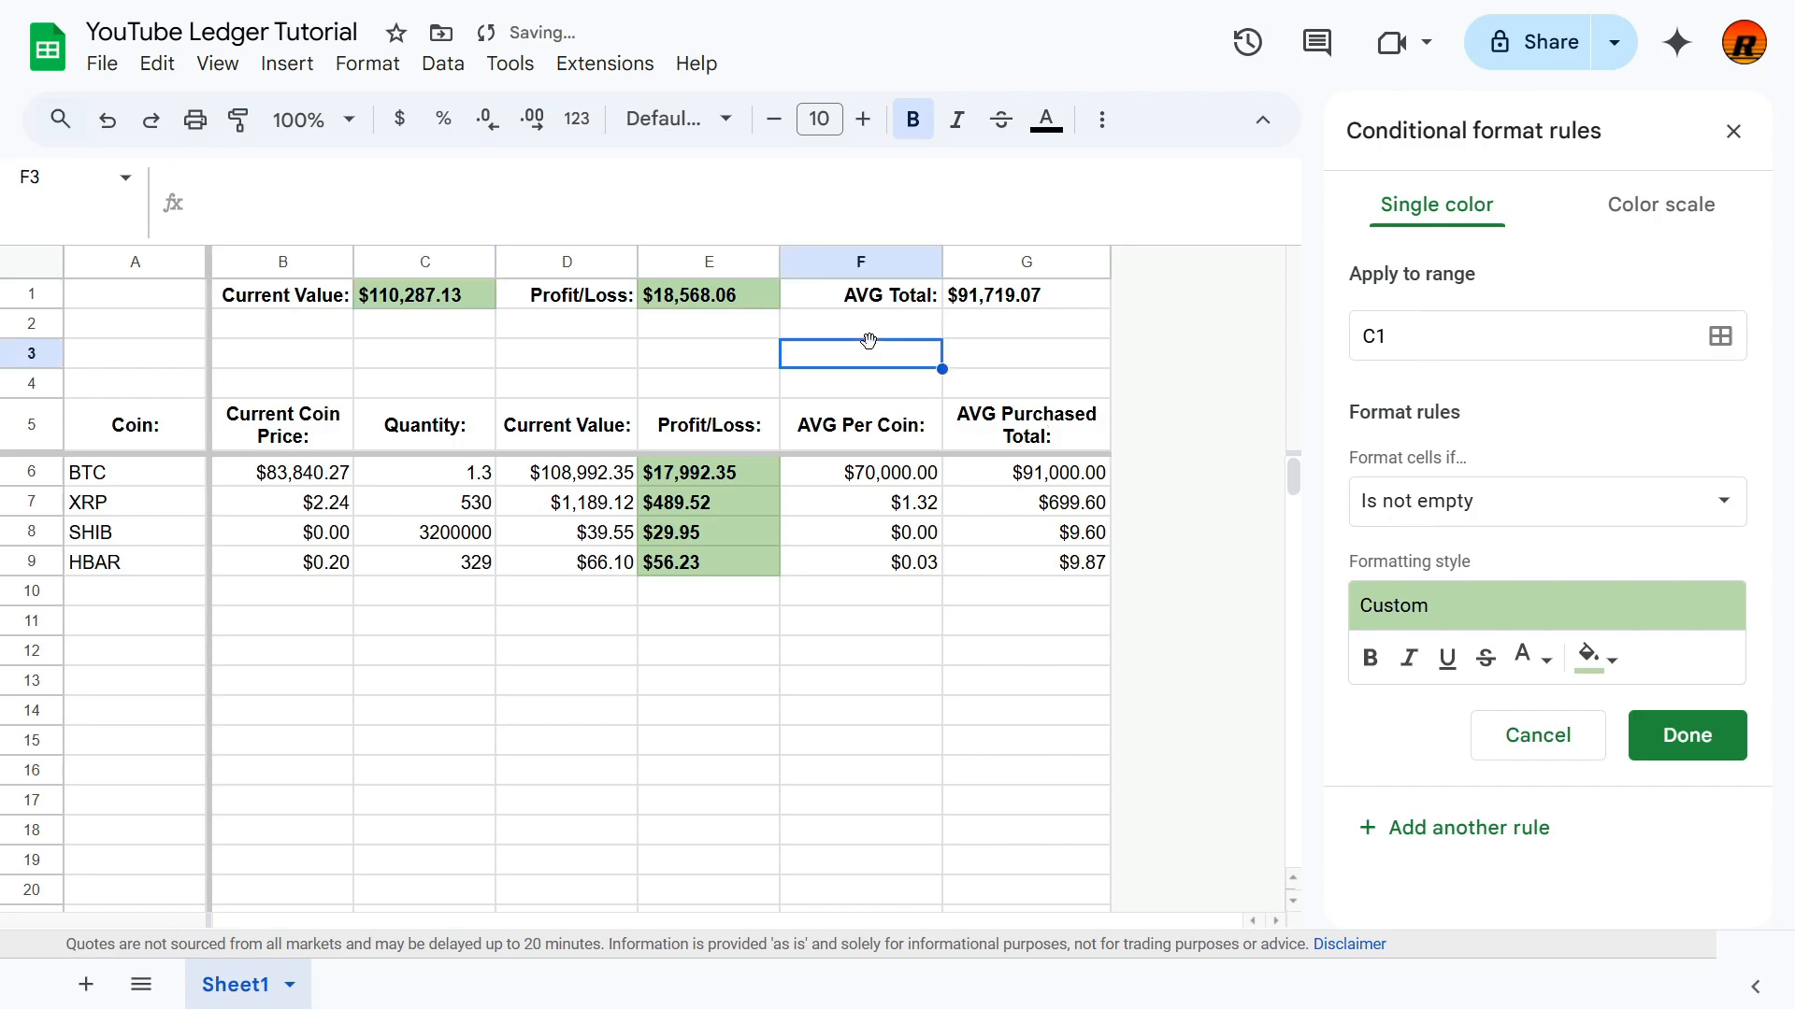
Step: Set the light green rule on total Current Value cell C1 to apply when the value is greater than =G1
left_click(482, 297)
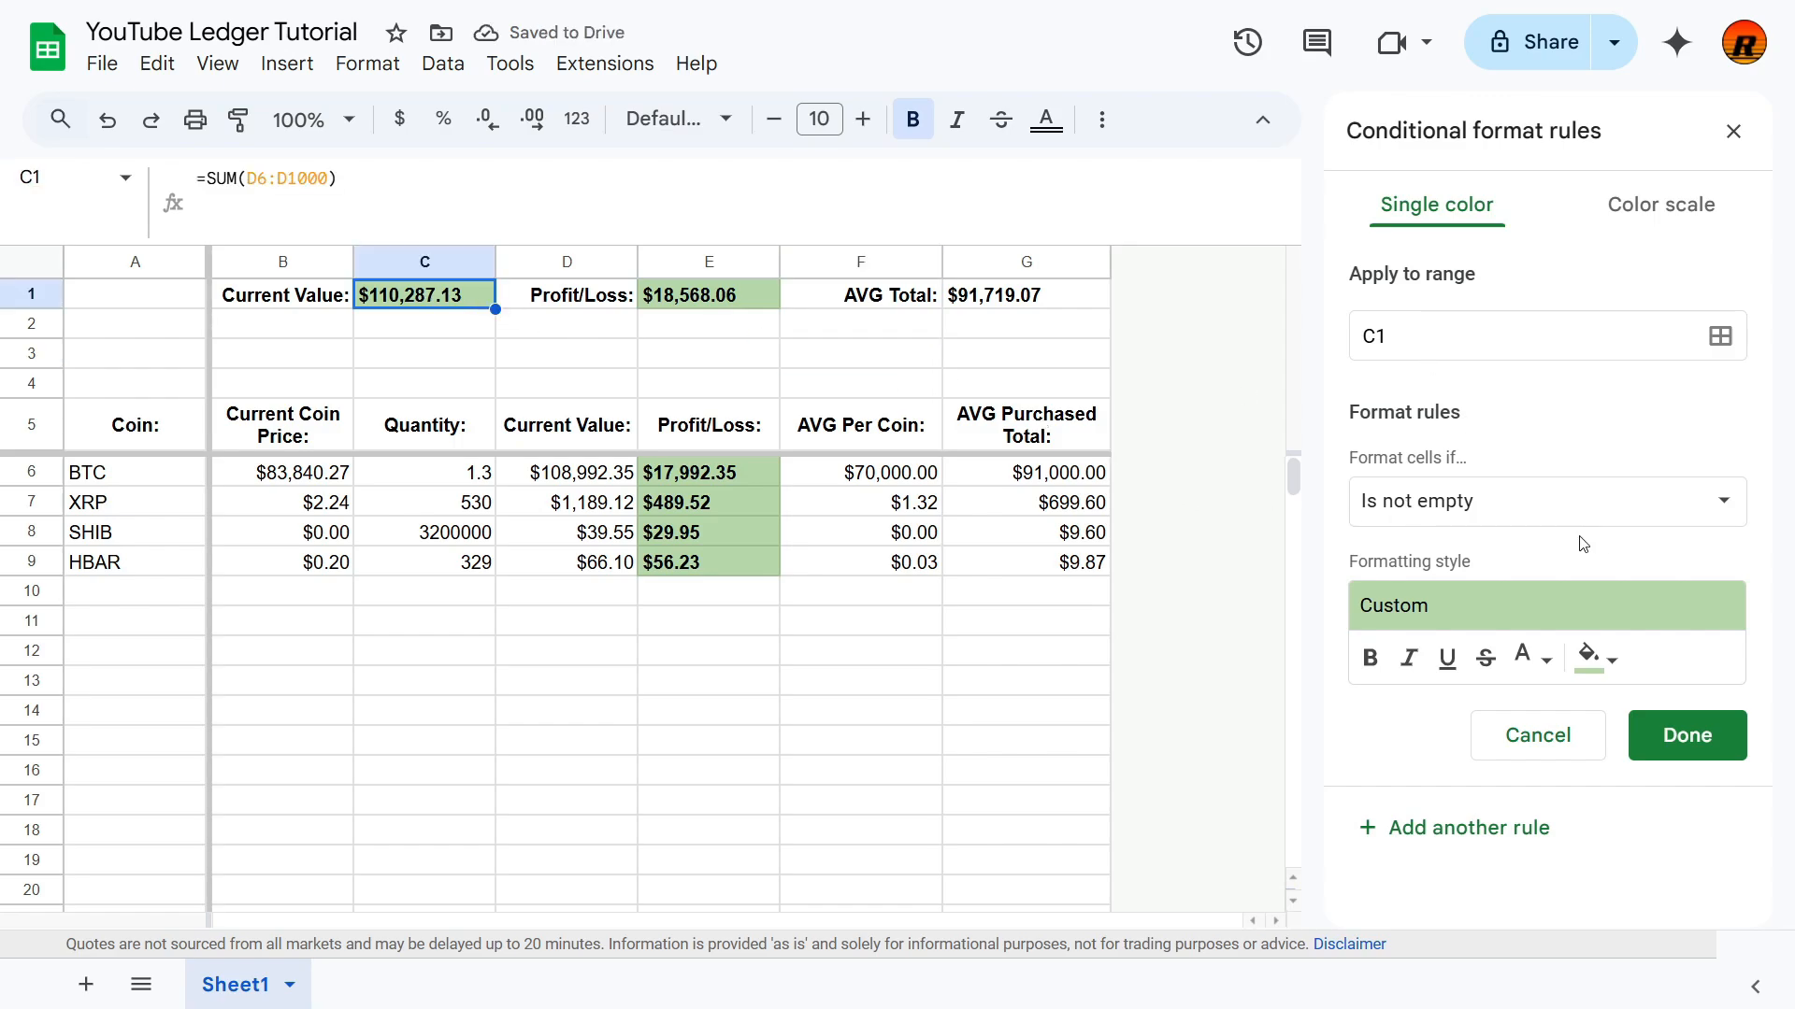
left_click(1562, 513)
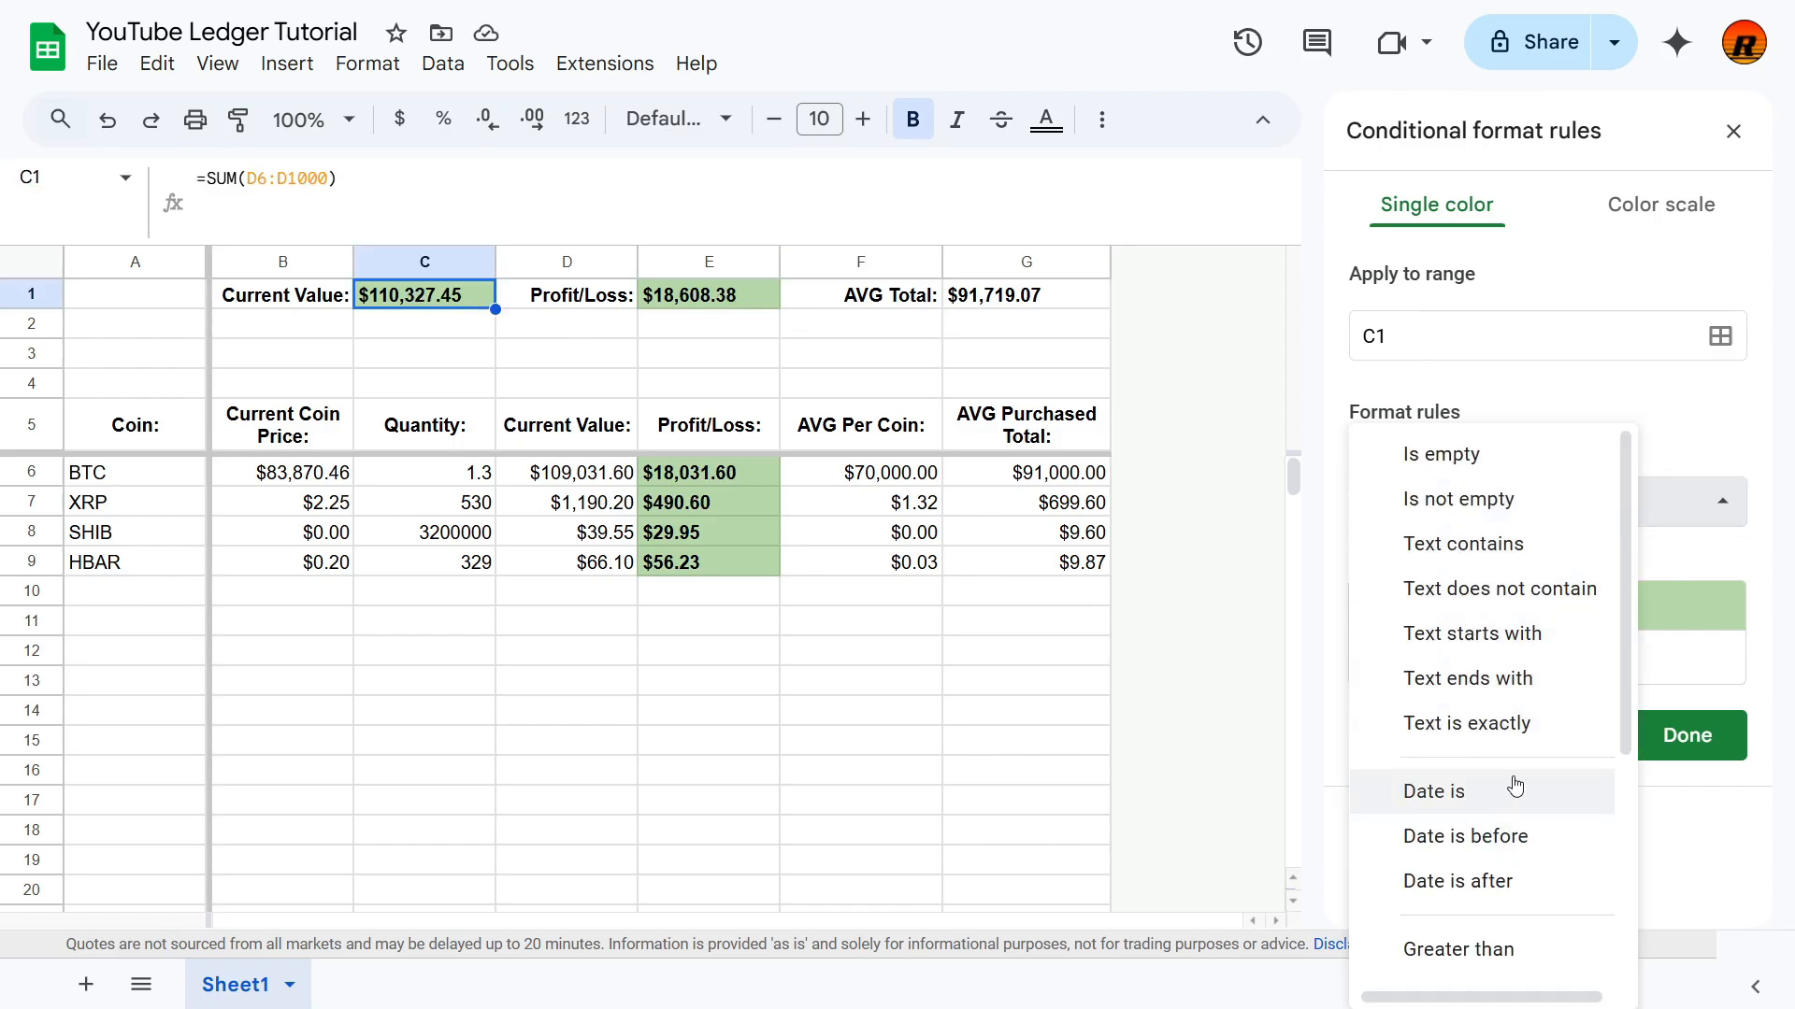
left_click(1500, 950)
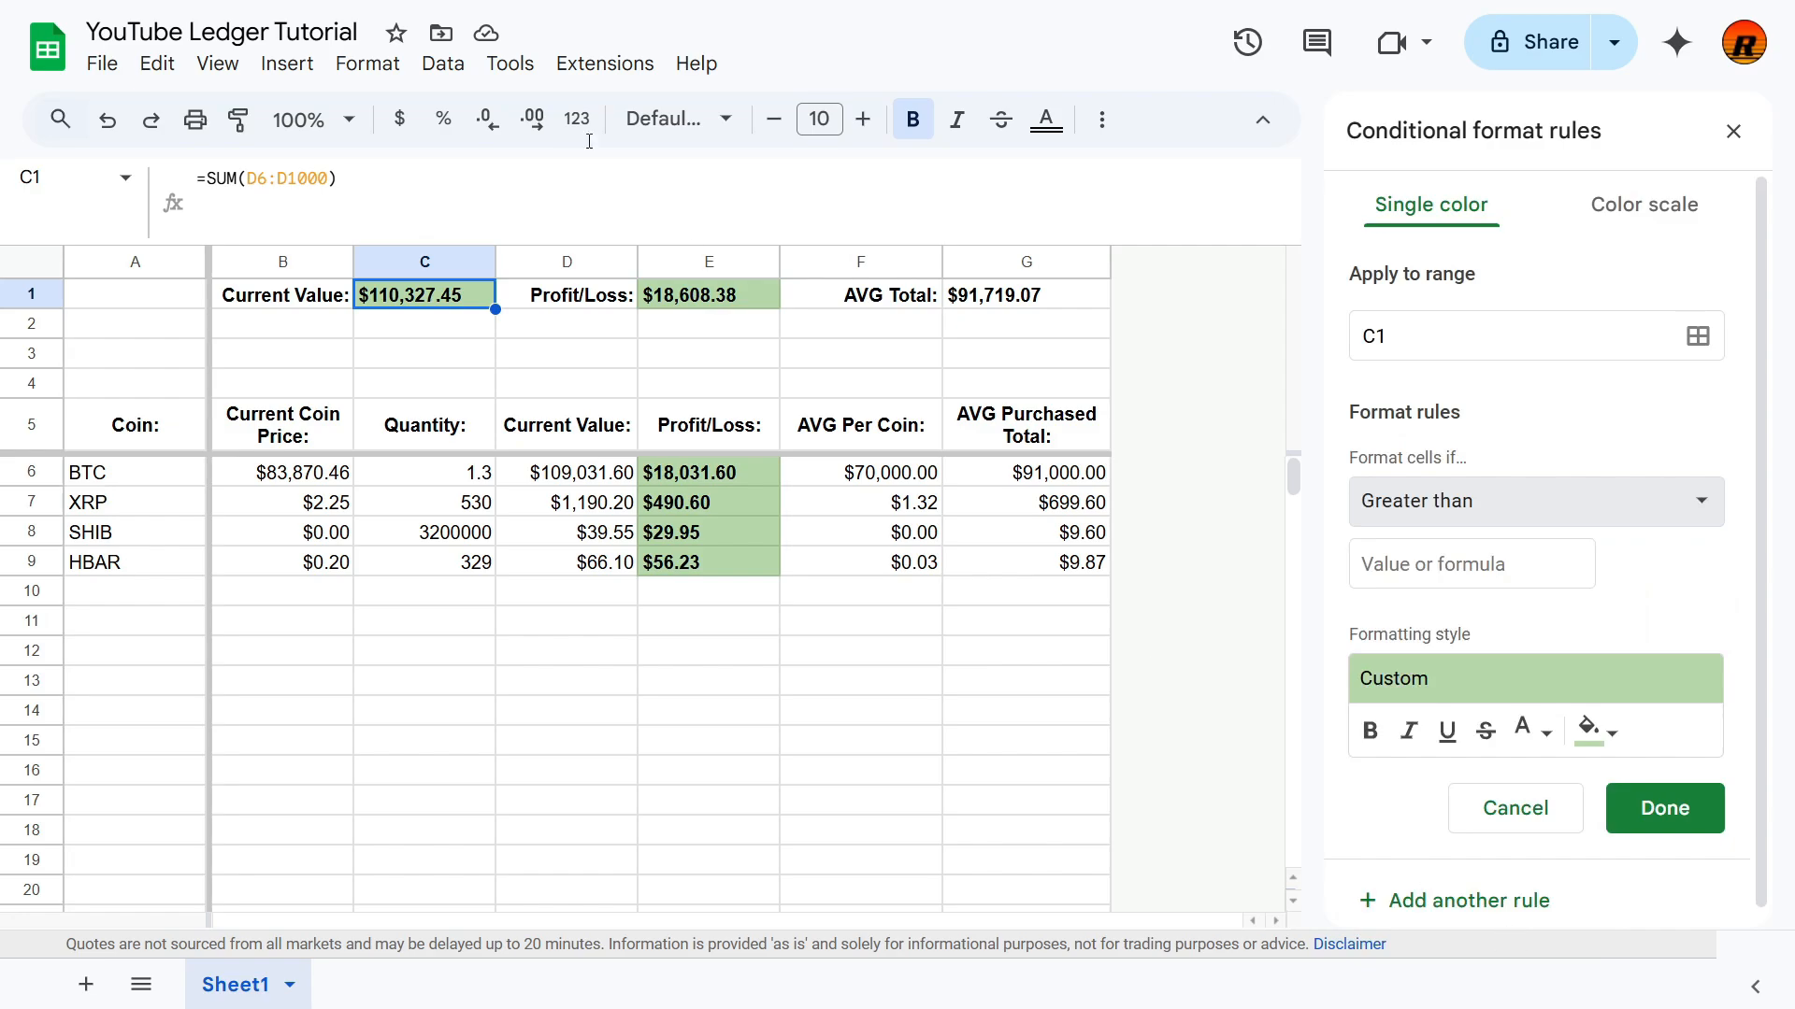
left_click(1492, 565)
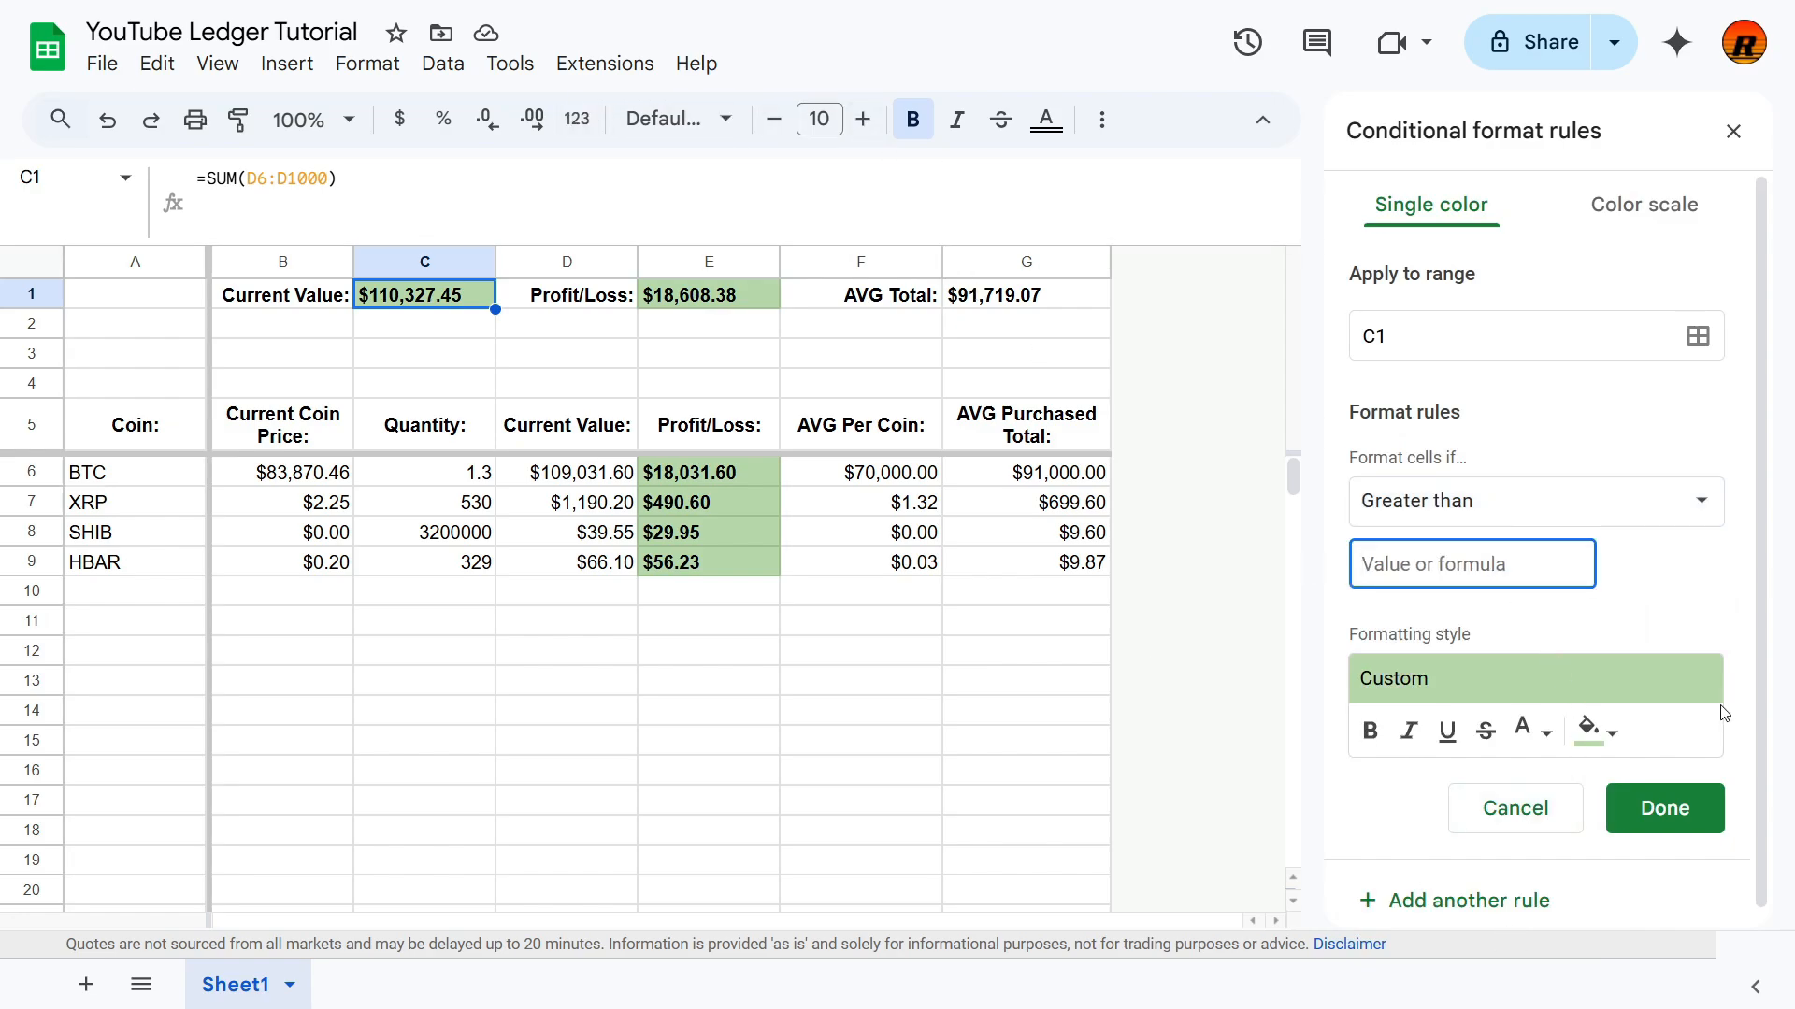
type("=g1")
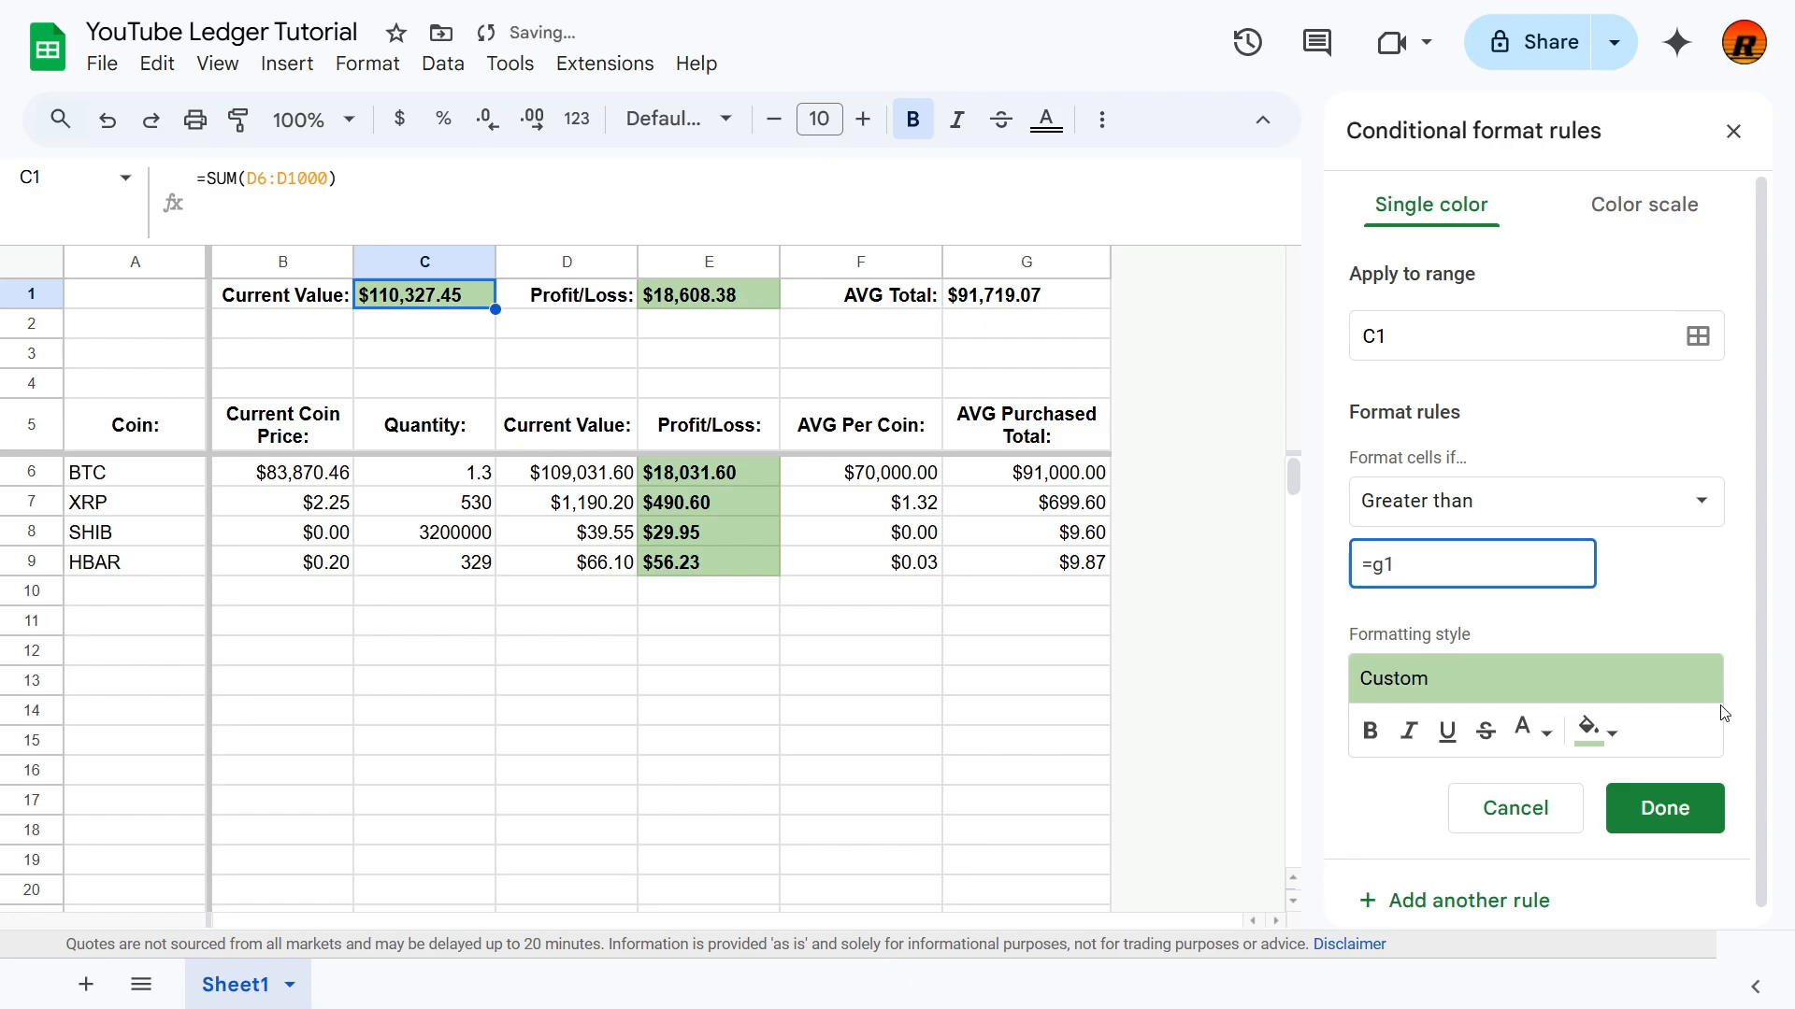
Step: Add a second rule to C1 with a light red fill for values less than =G1, and save the rules
left_click(1406, 901)
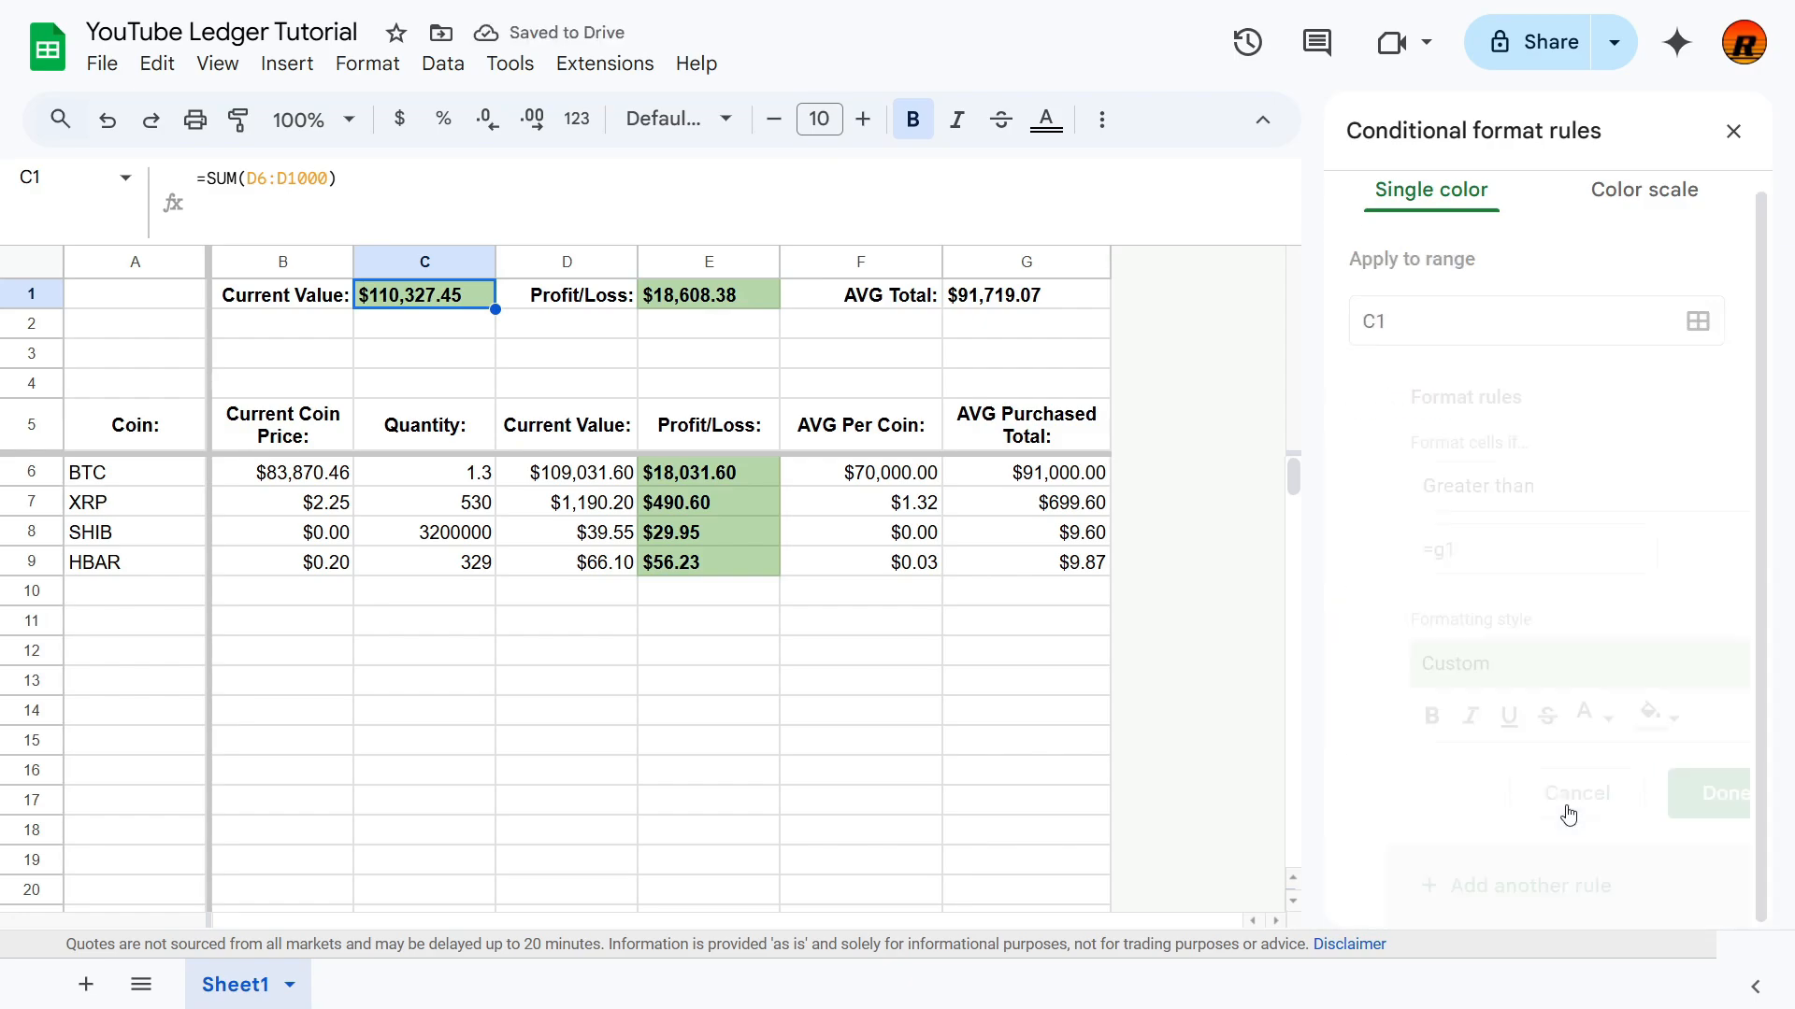
left_click(1601, 737)
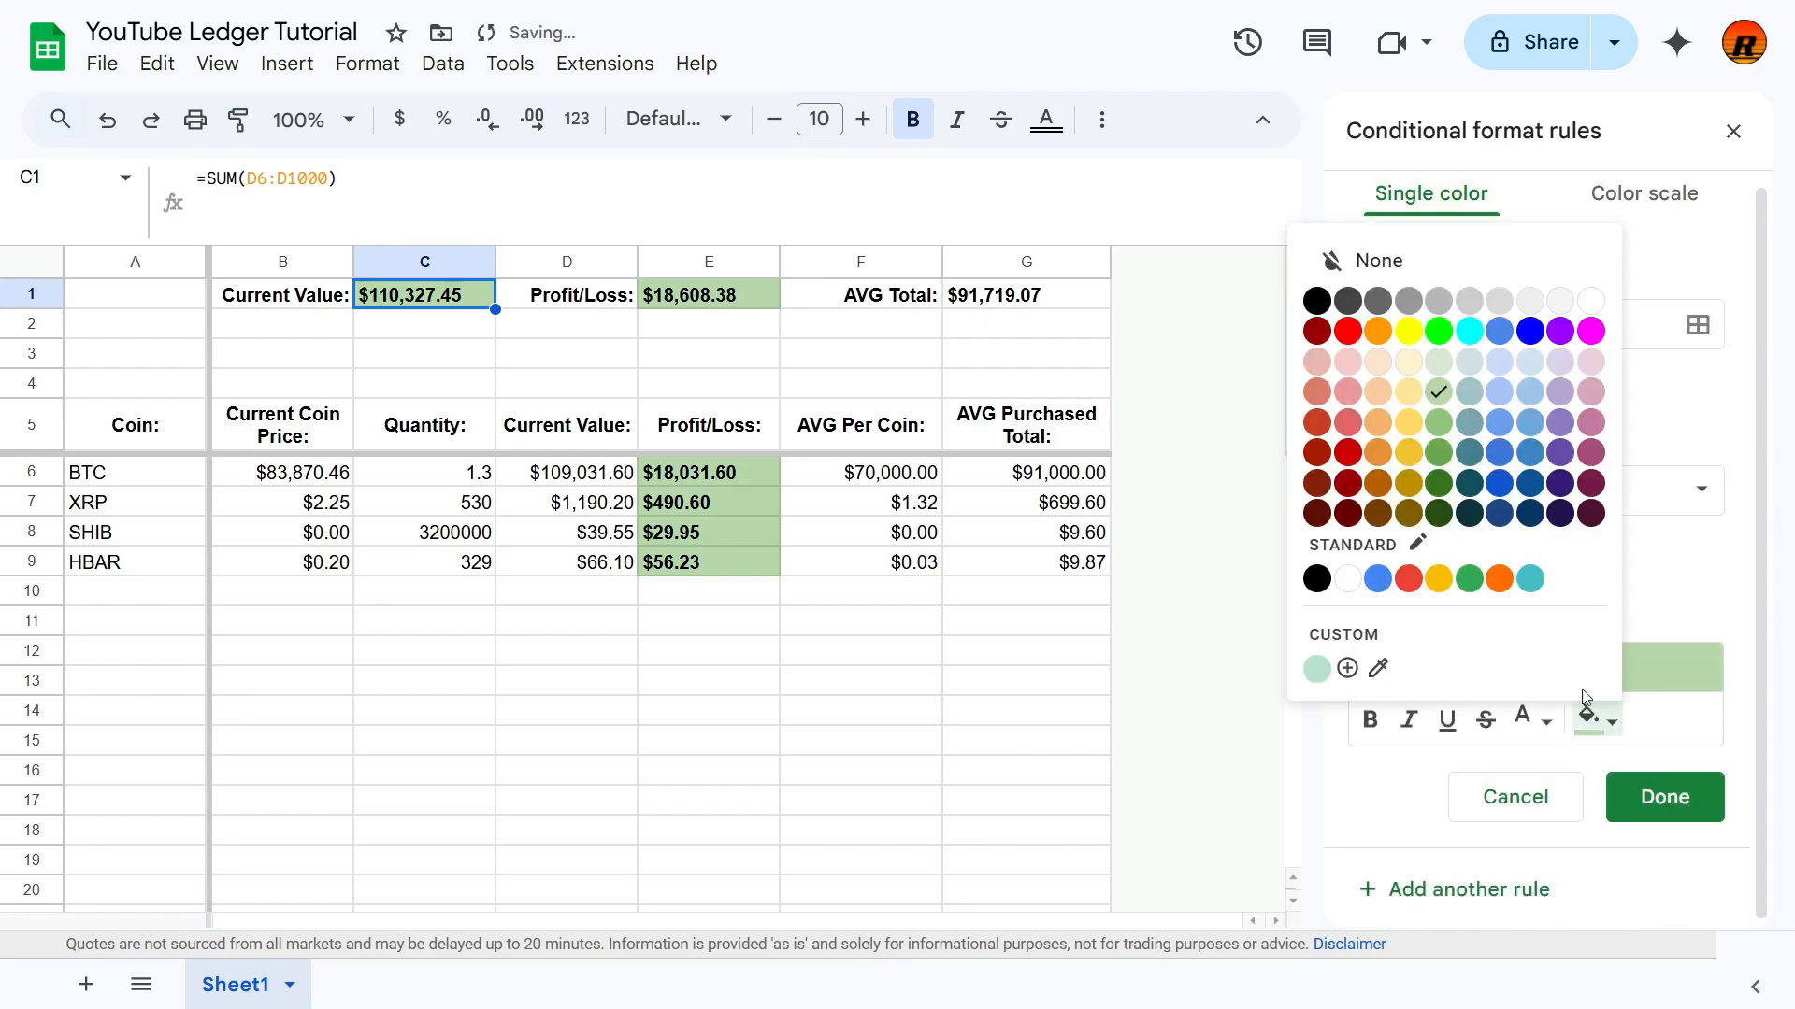
left_click(1343, 397)
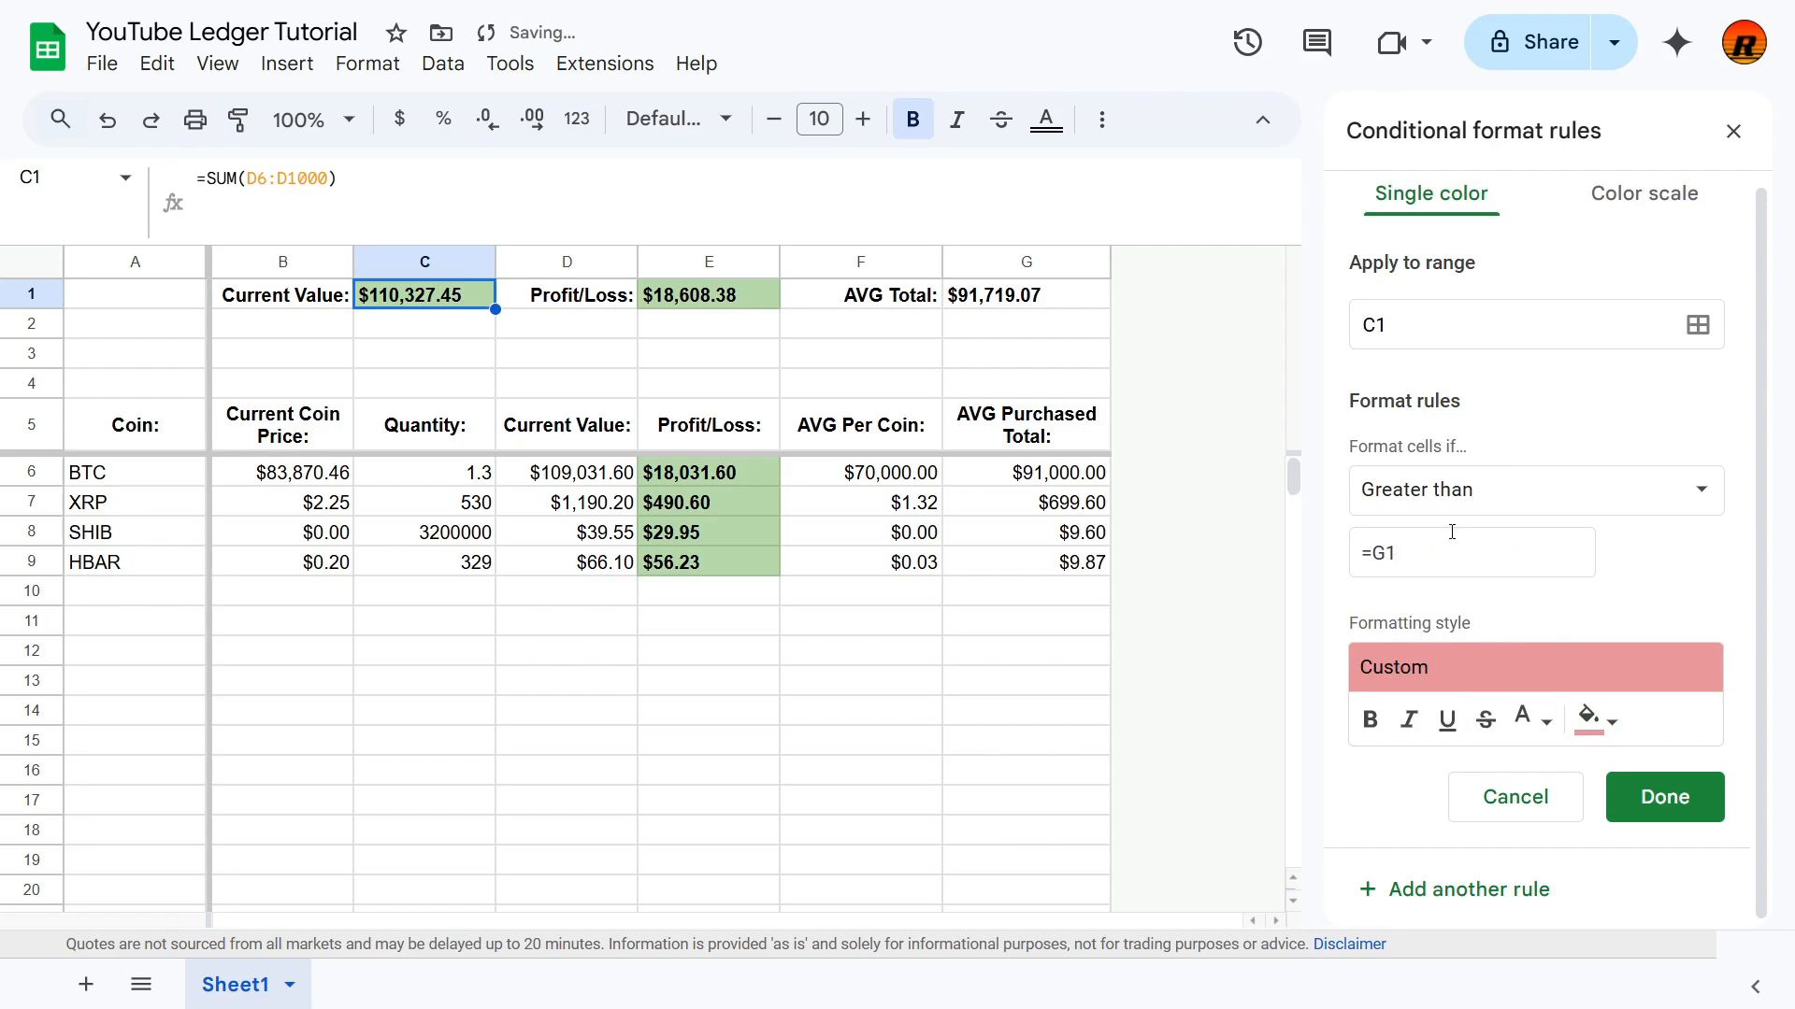
left_click(1502, 508)
left_click(1492, 585)
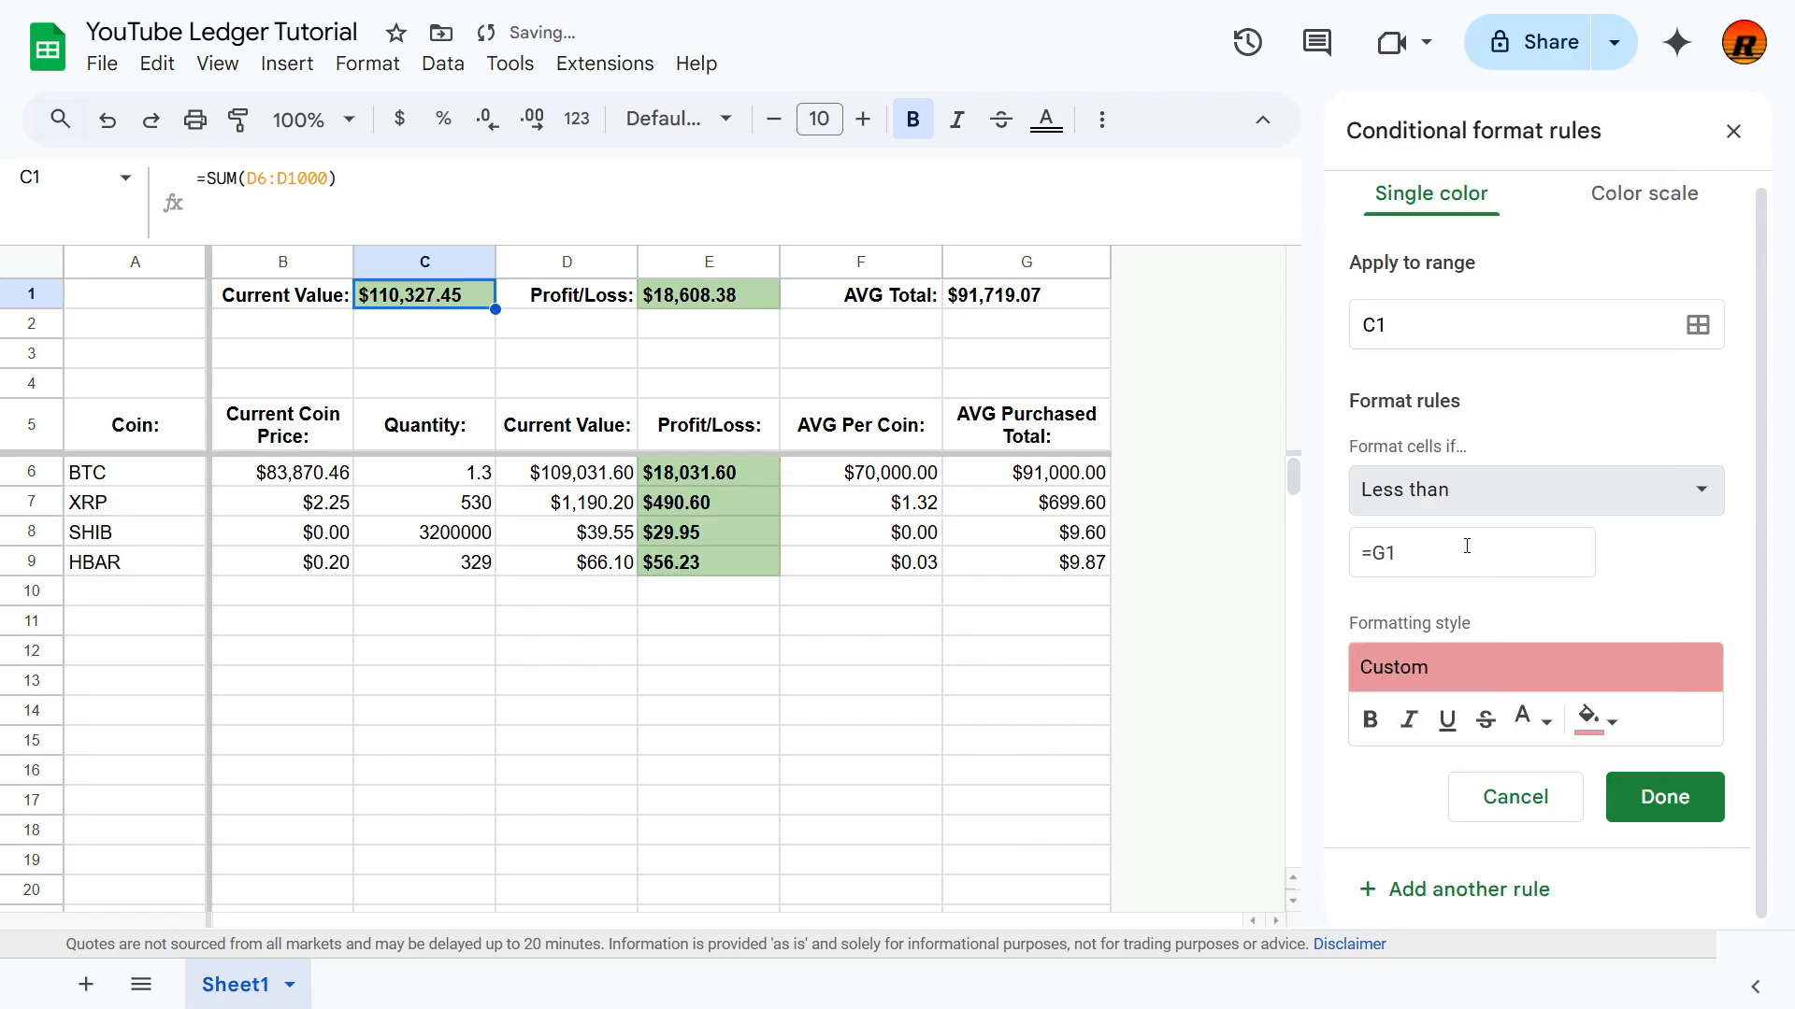
left_click(1668, 797)
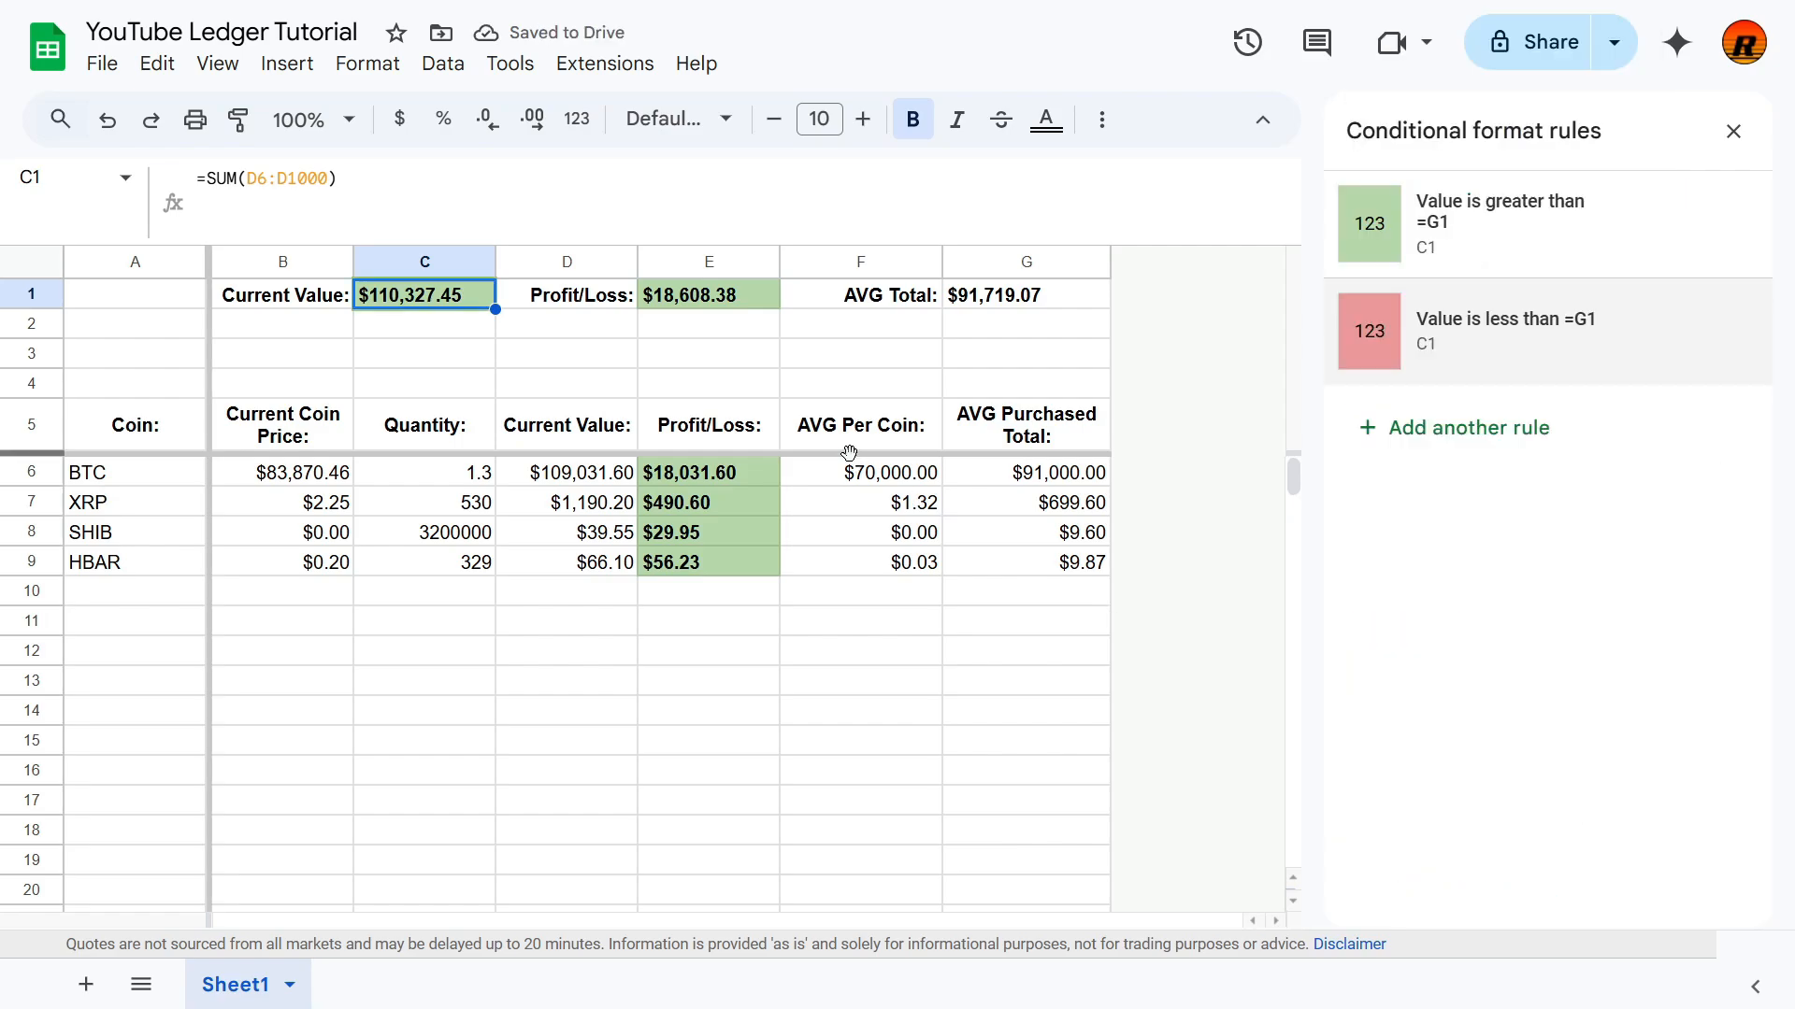
Step: Review the totals in C1, E1 and G1 with their conditional rules, and the price and quantity cells in the coin rows
left_click(921, 747)
left_click(1046, 311)
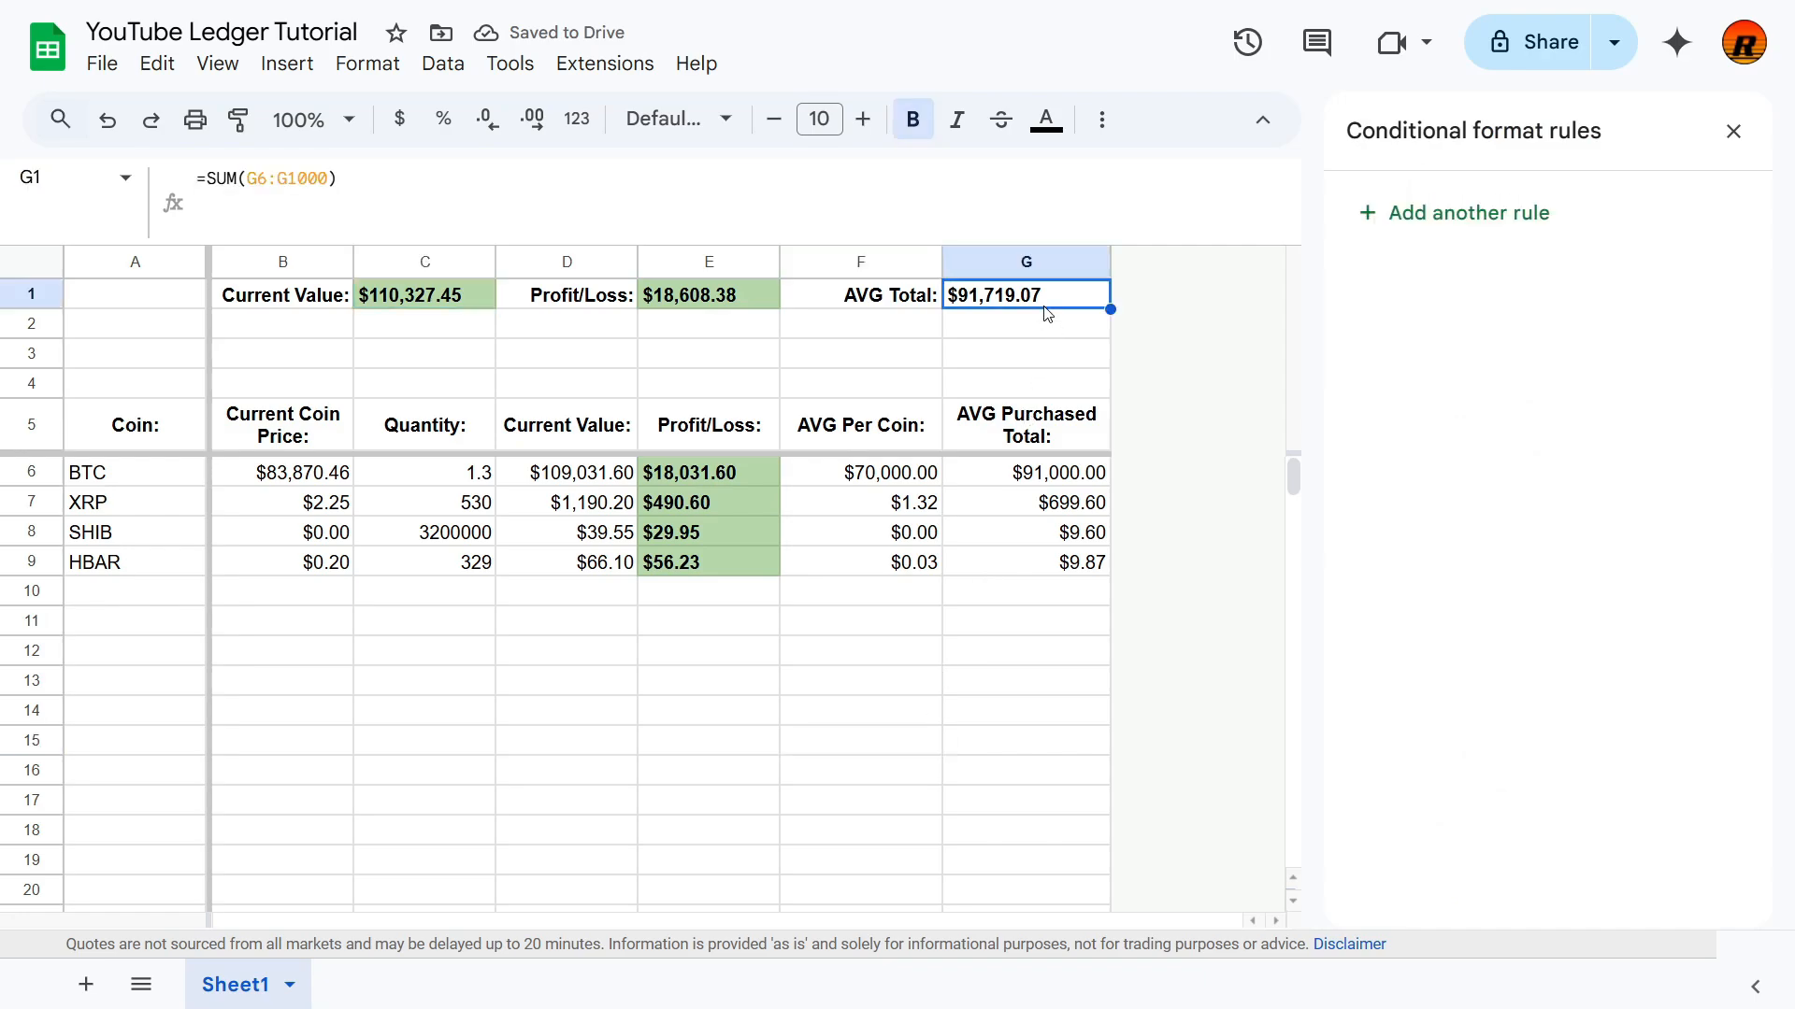
left_click(470, 303)
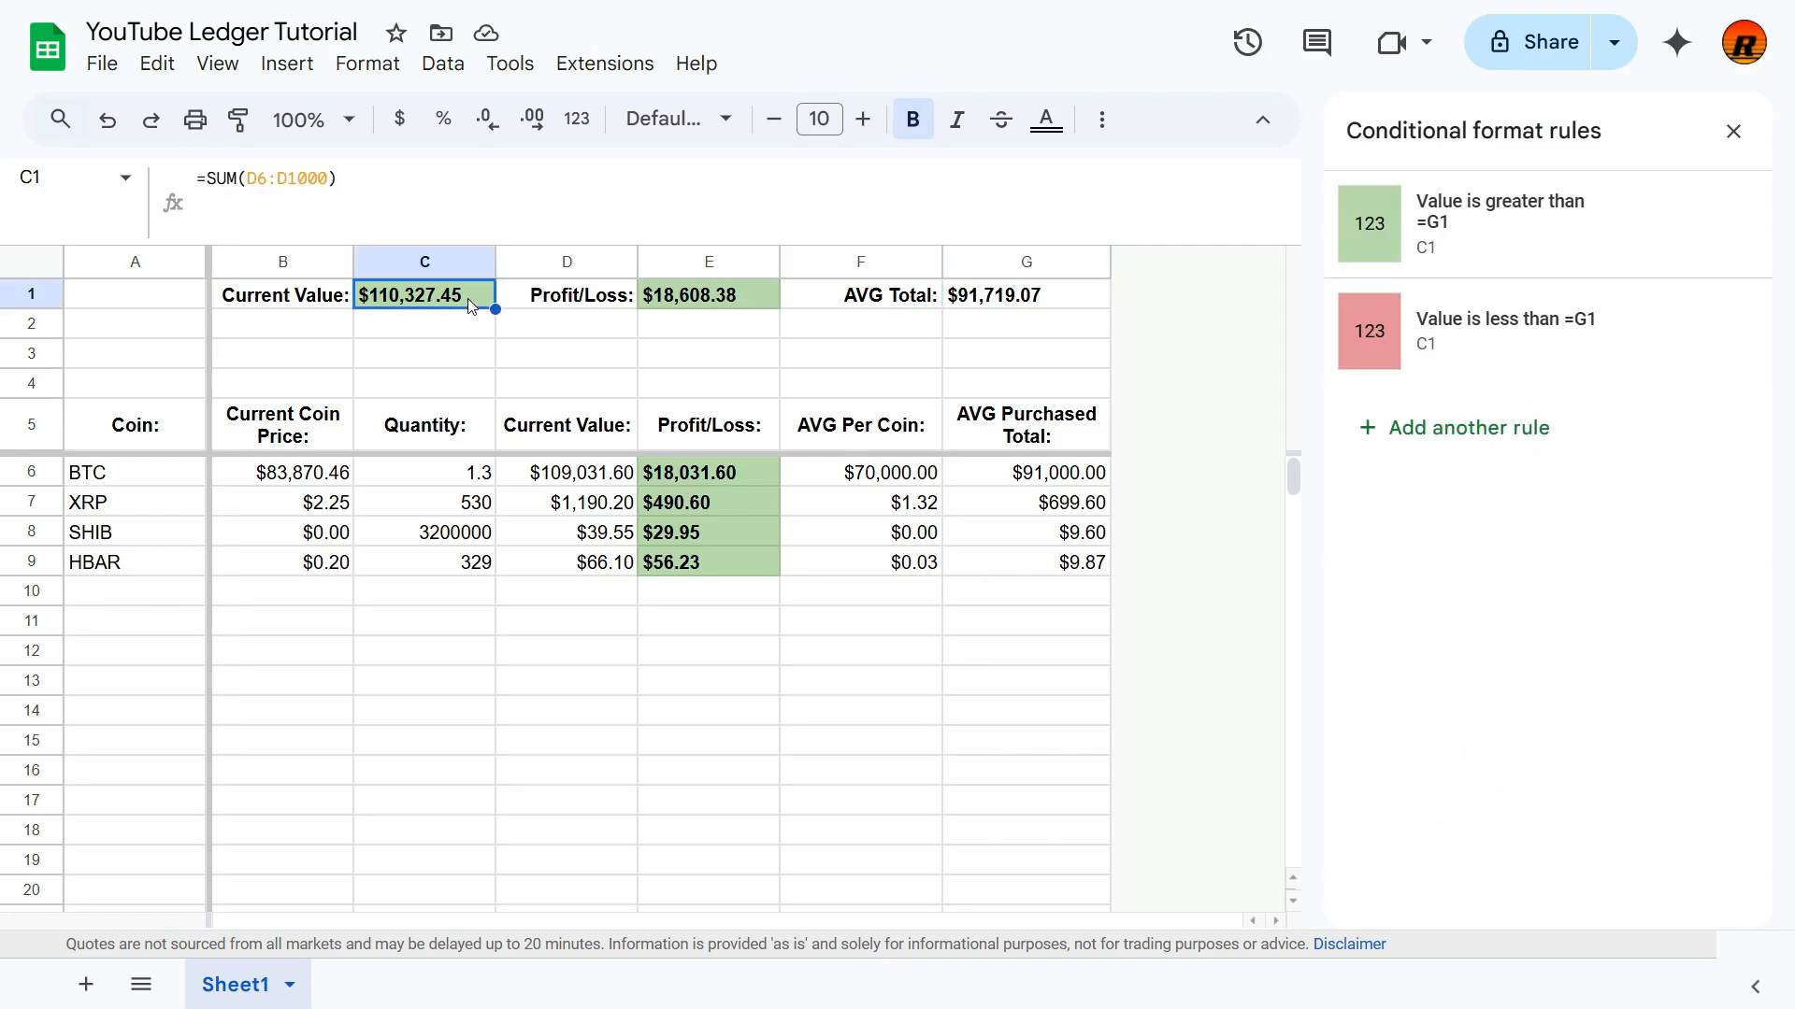
left_click(1005, 302)
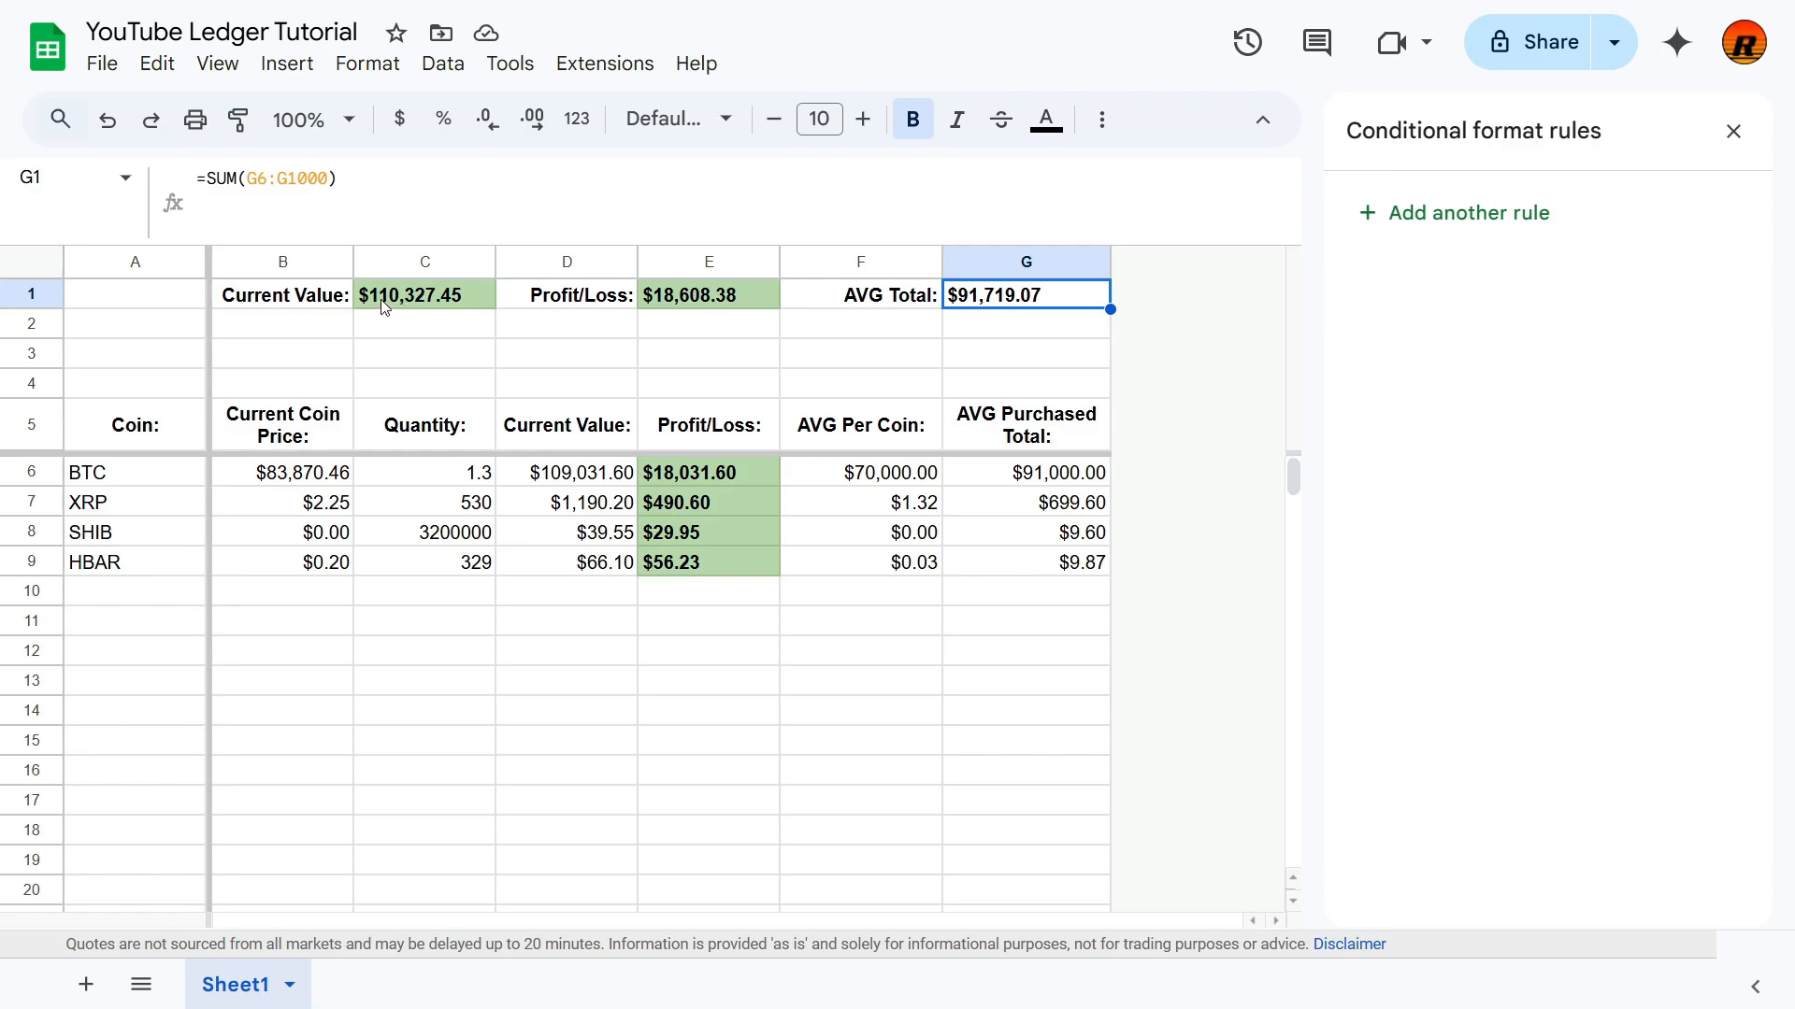
left_click(674, 307)
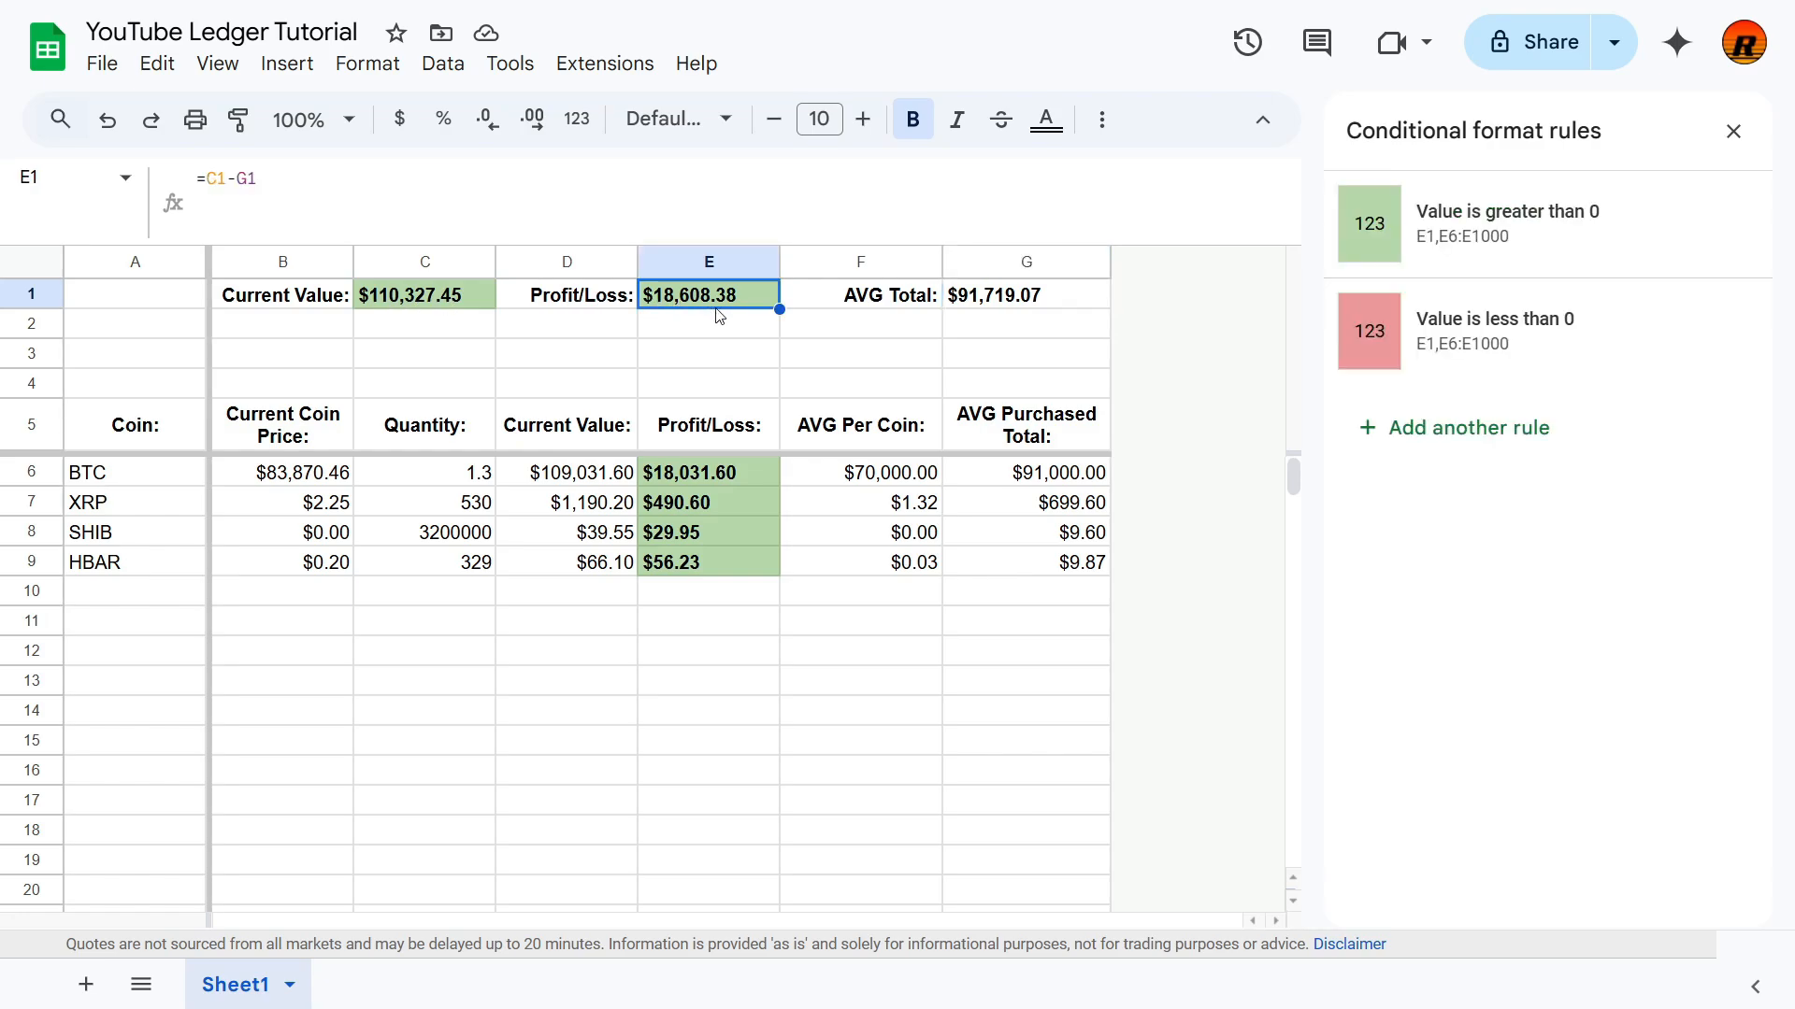
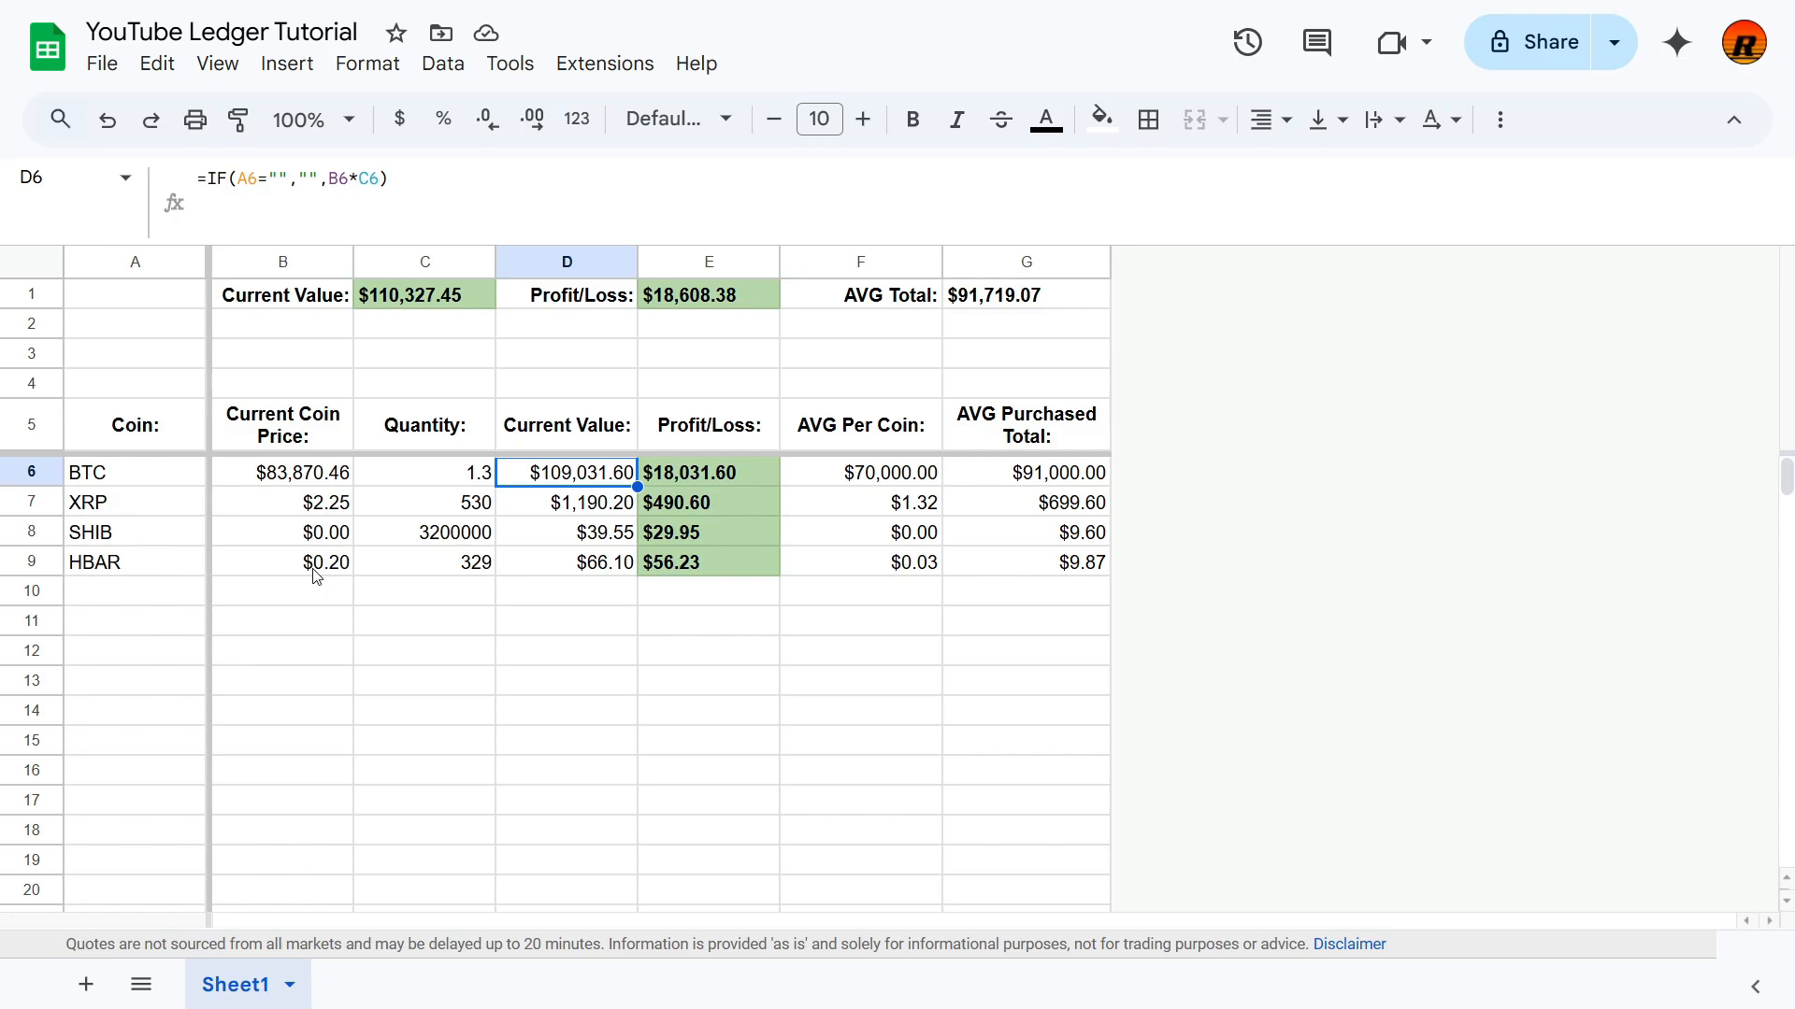
left_click(373, 562)
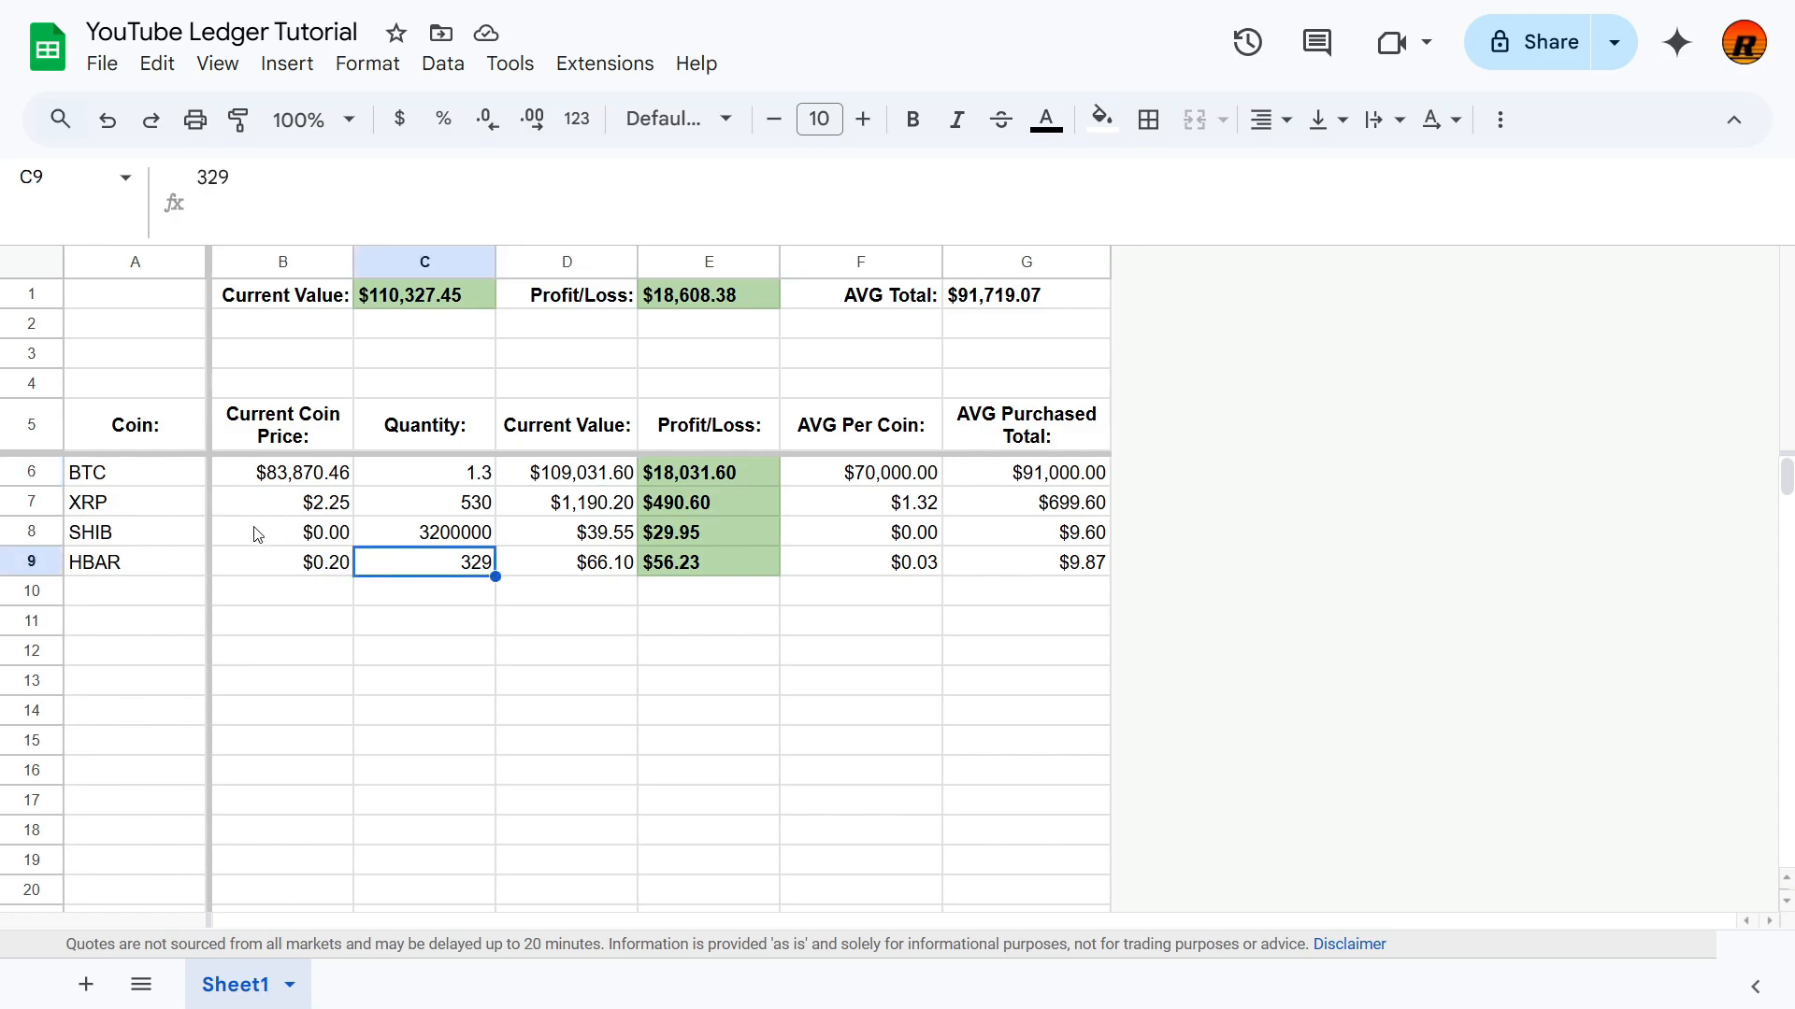
left_click(259, 533)
left_click(292, 480)
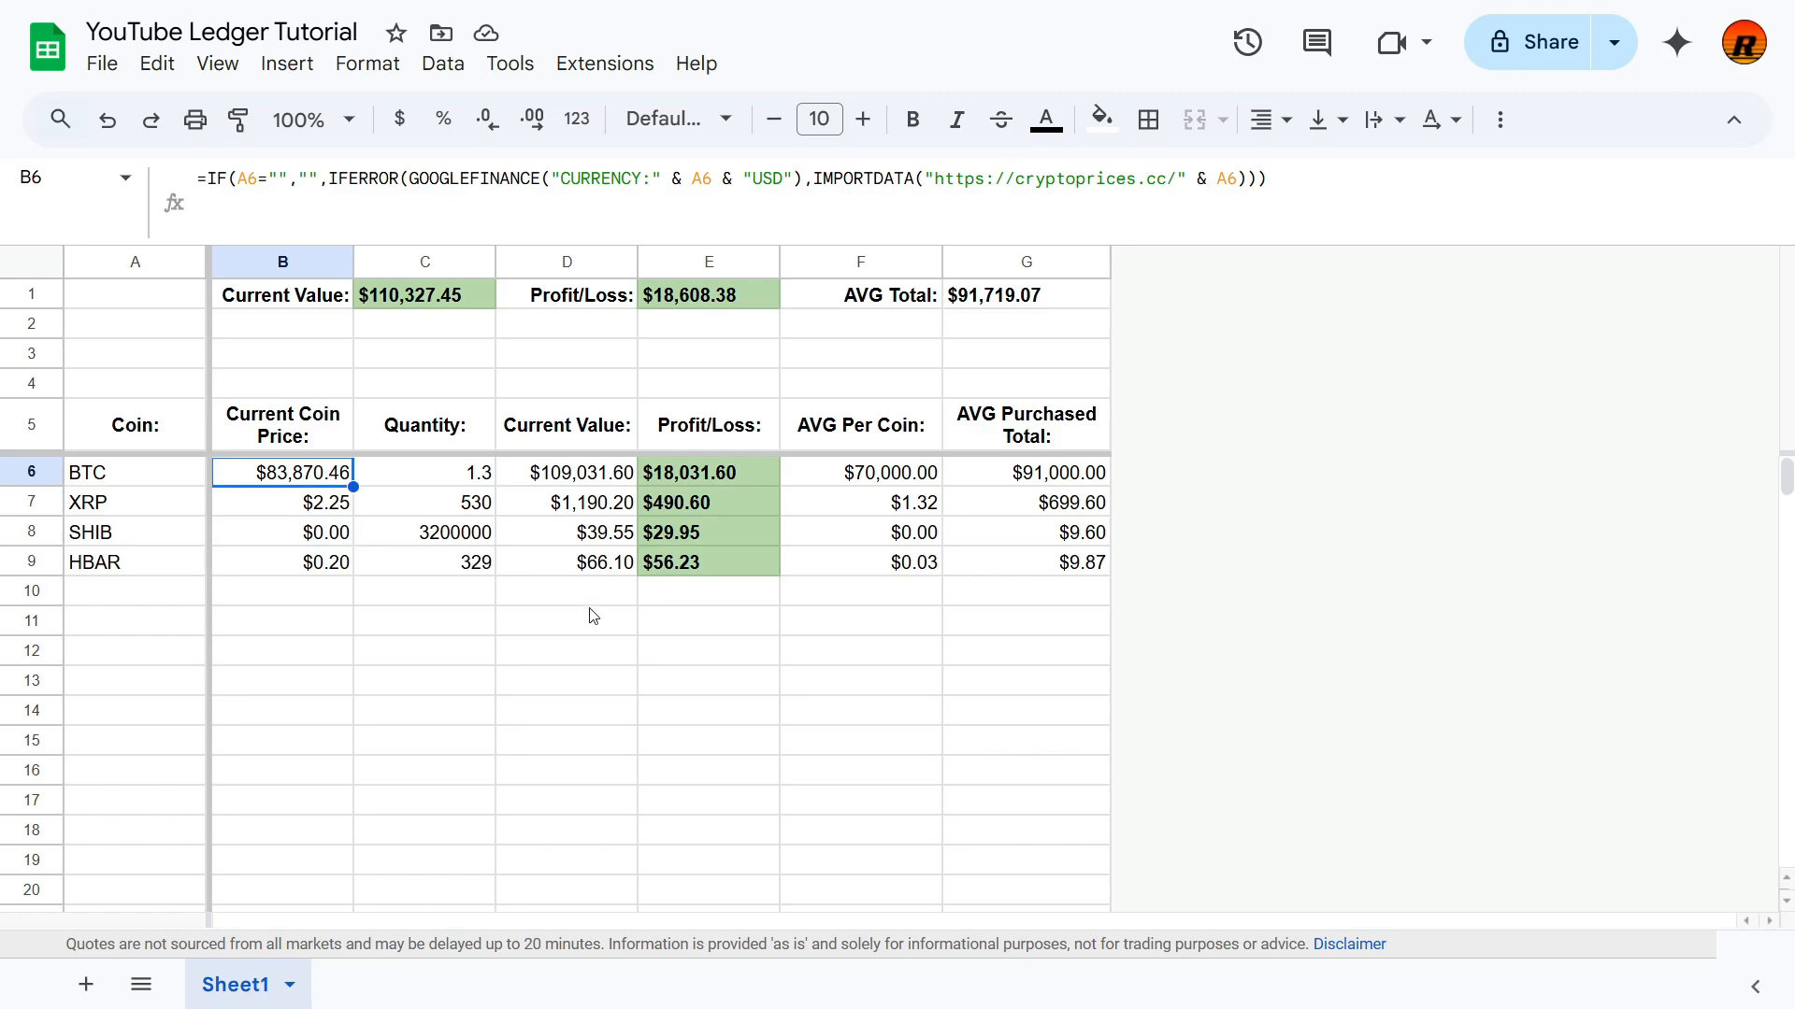
Step: Narrow column A to fit the coin names, leaving slightly more width than the automatic fit
key("Up")
key("Down")
double_click(205, 263)
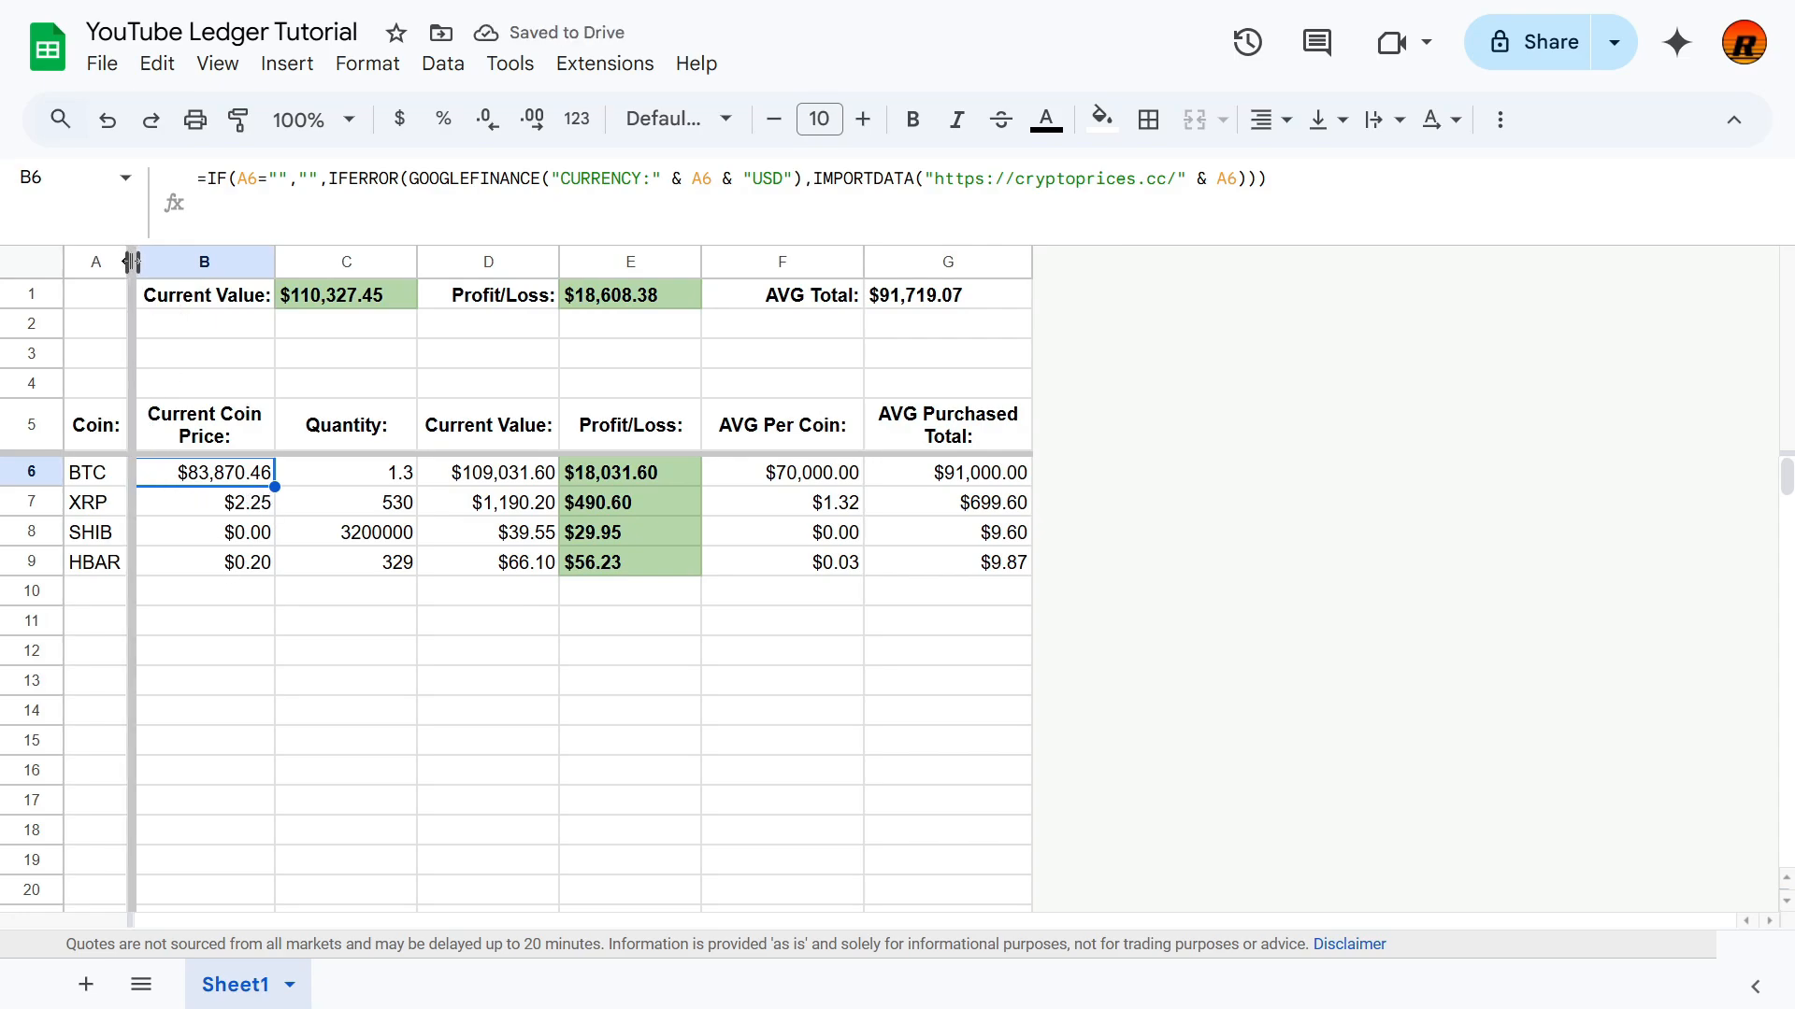
left_click_drag(131, 263, 137, 262)
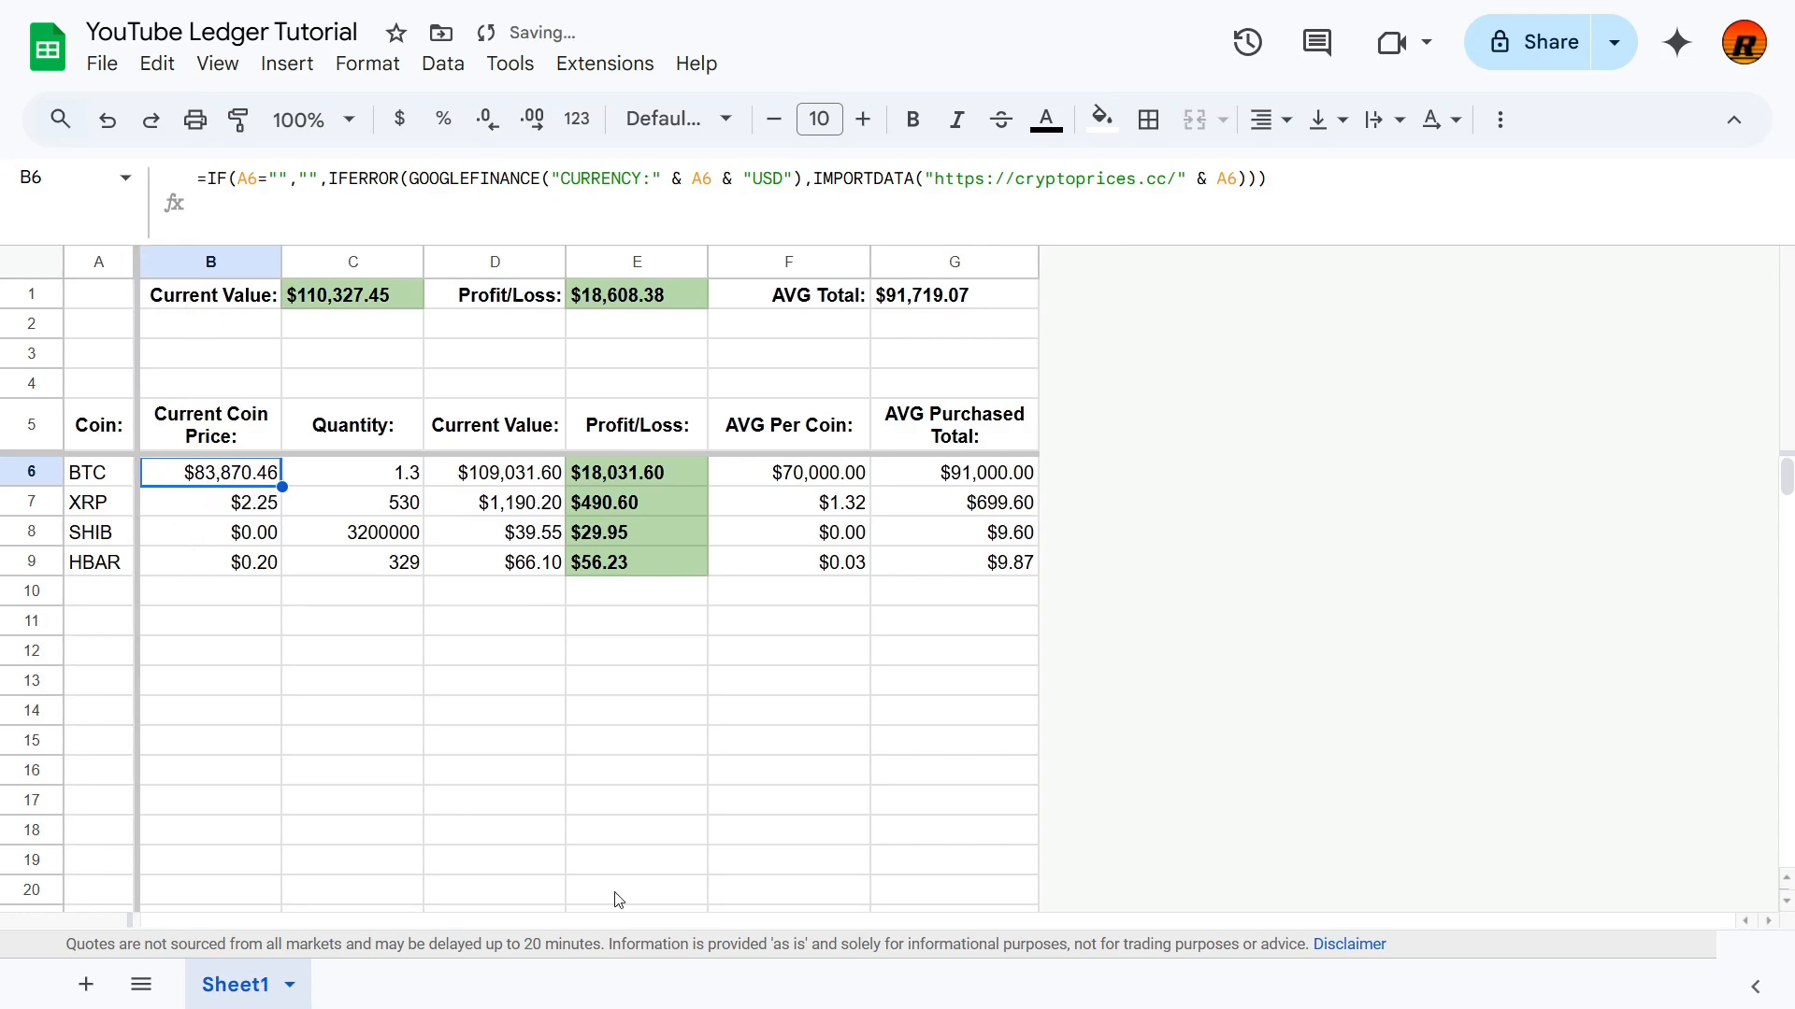
Step: Fill the Current Coin Price cells B6:B1000 with light grey
key("ctrl+shift+Down")
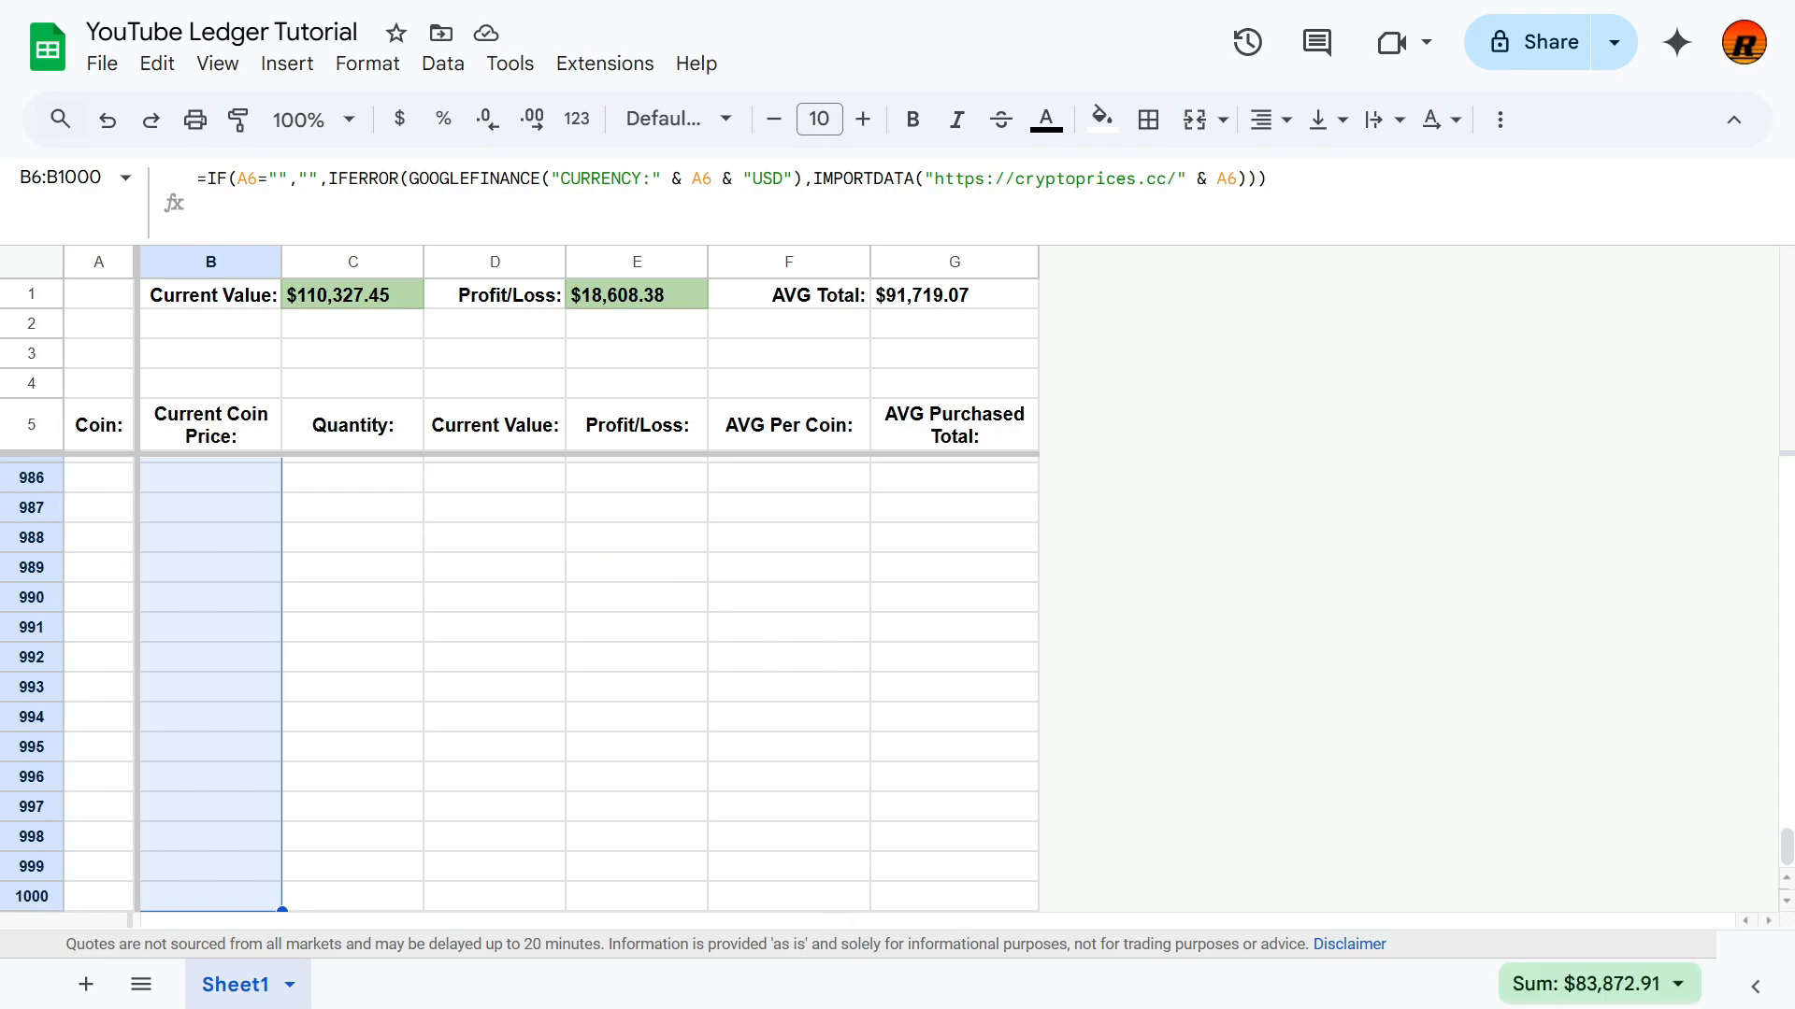
left_click_drag(1780, 844, 1775, 462)
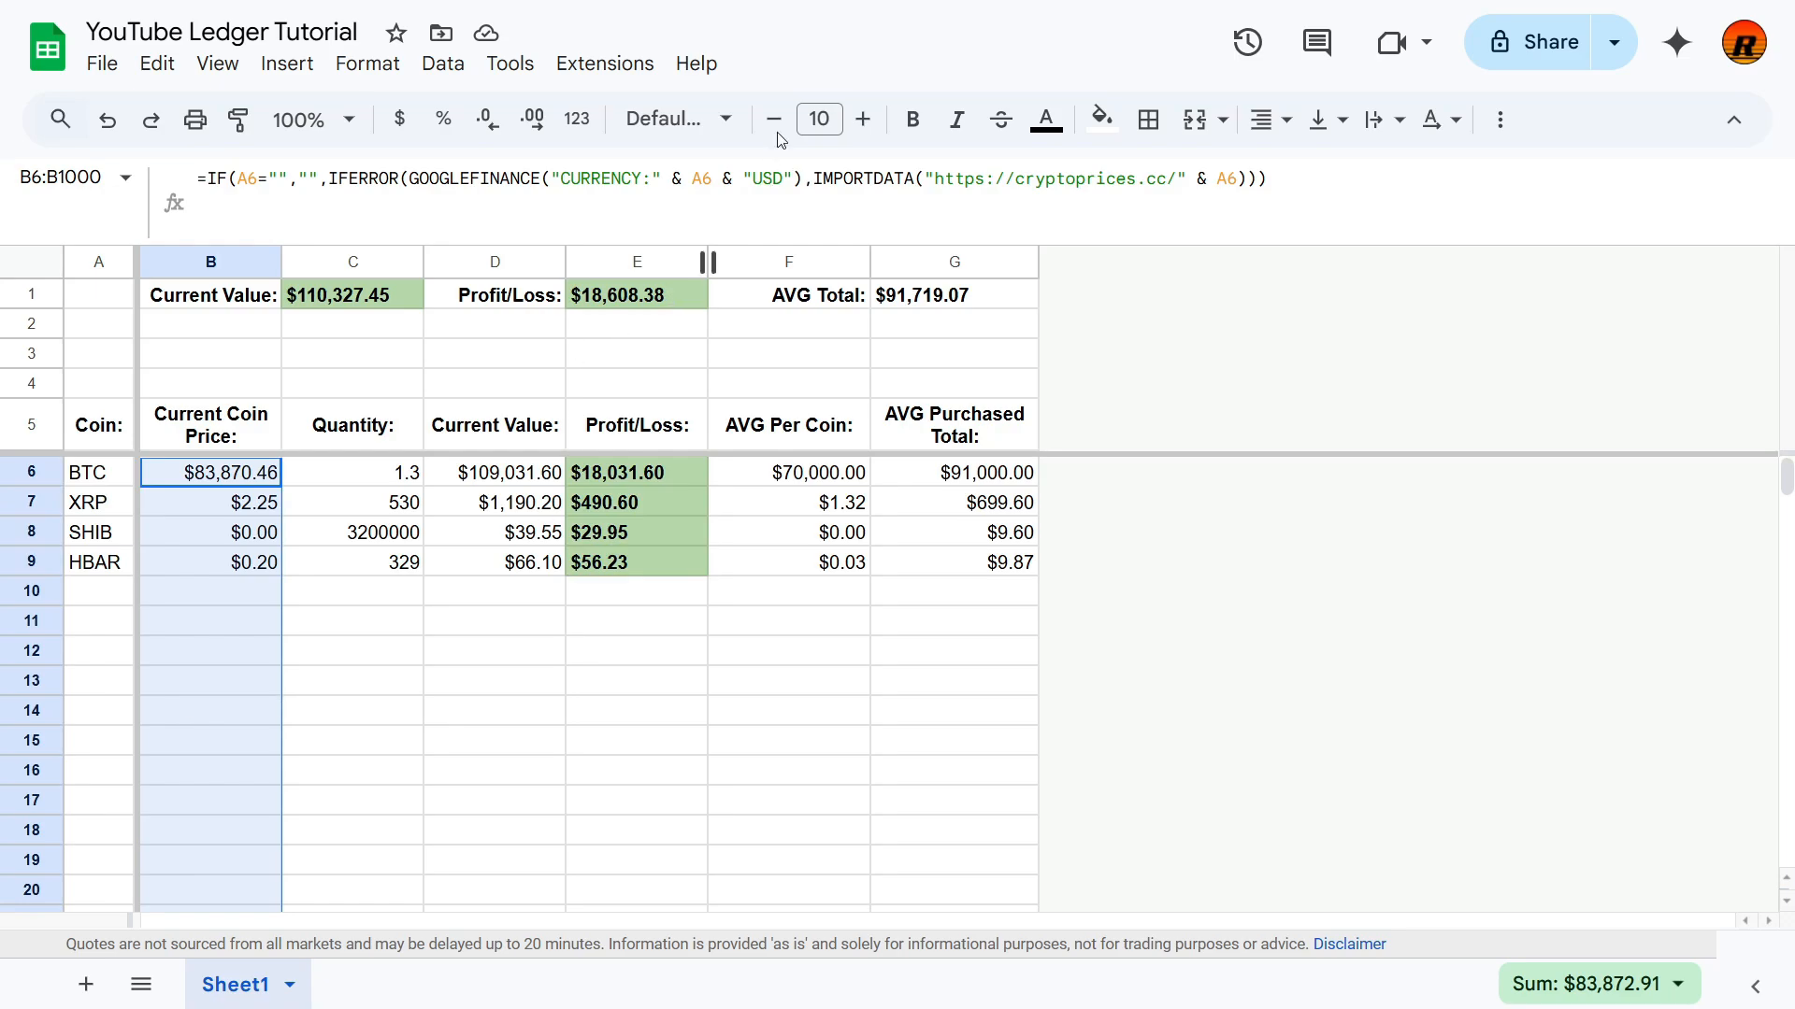
left_click(1098, 122)
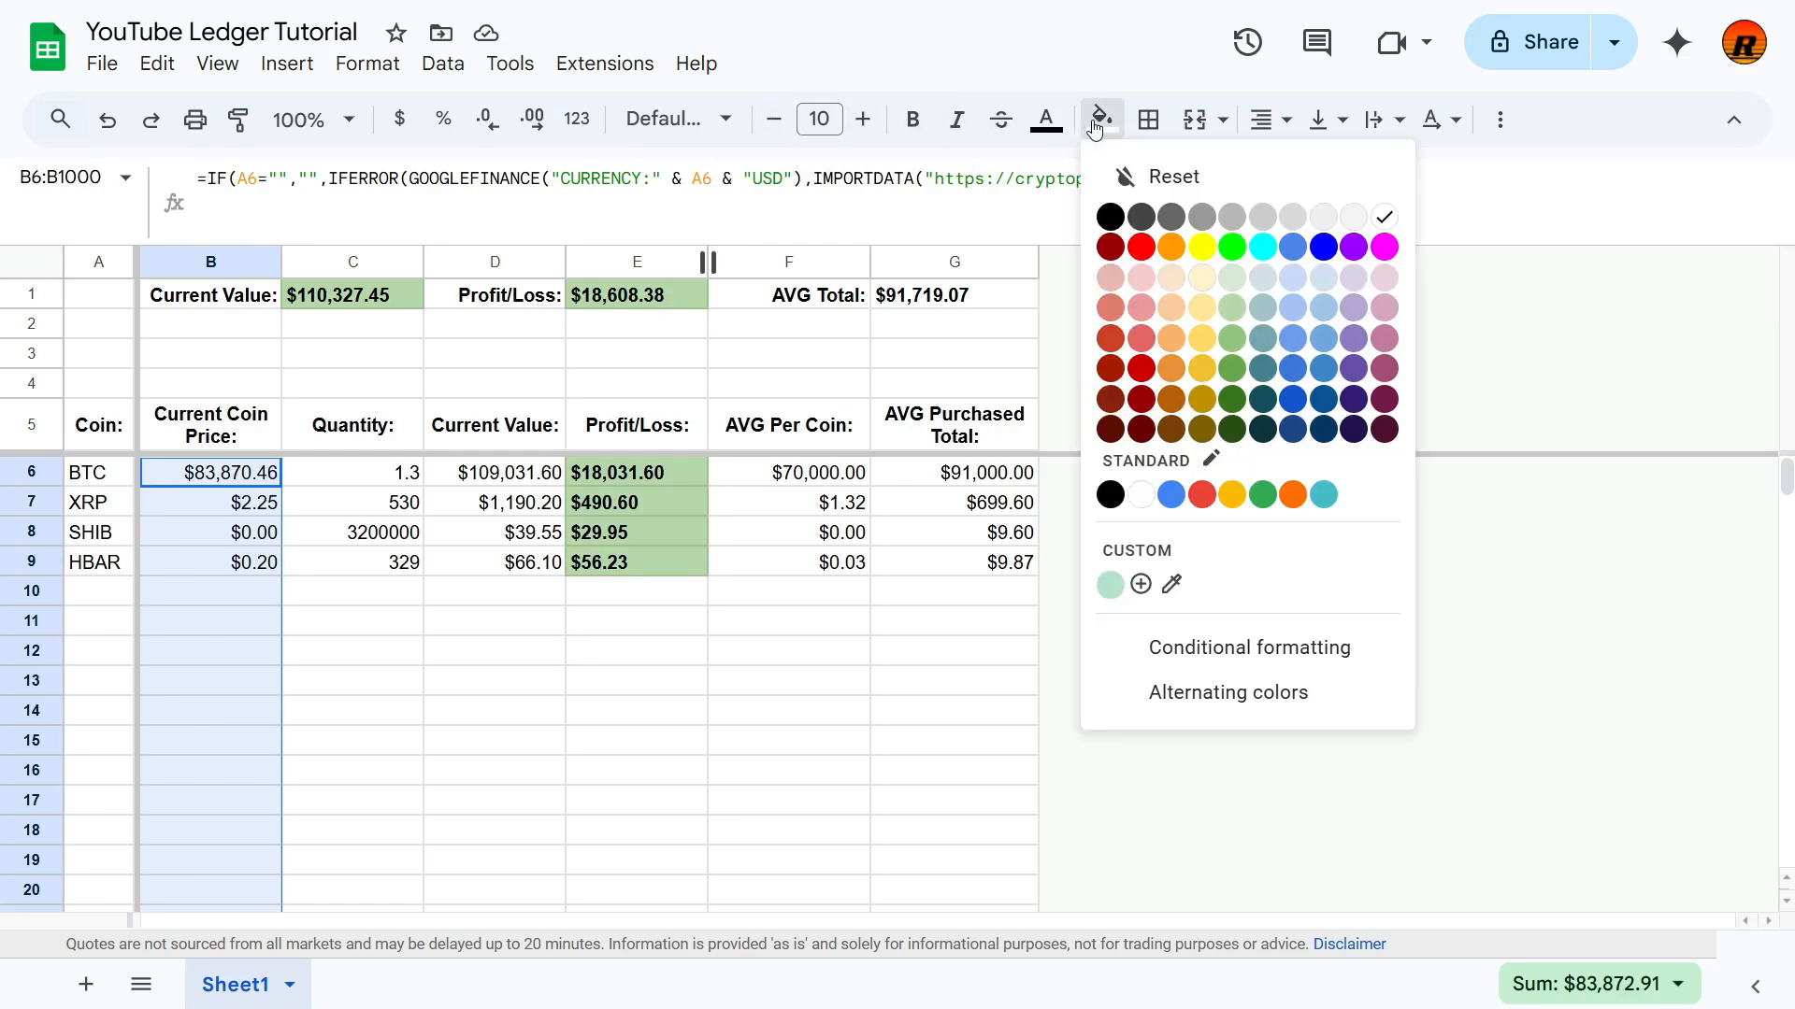
left_click(1293, 227)
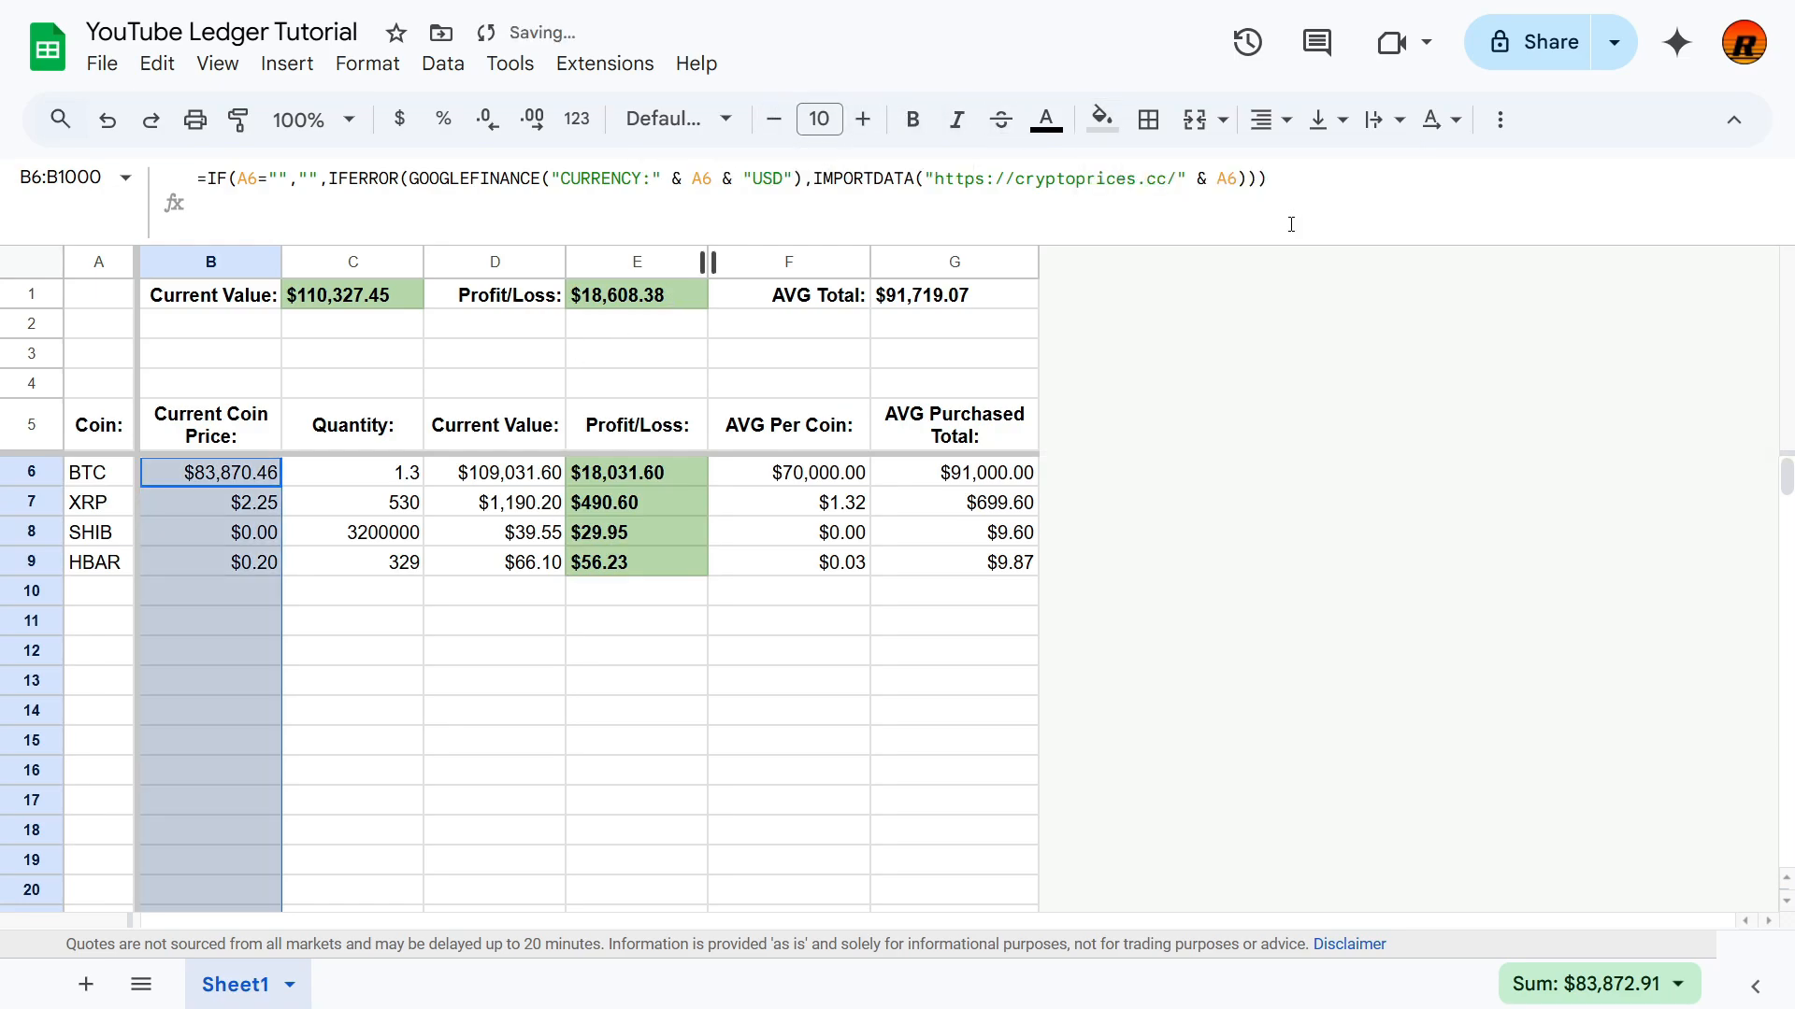
left_click(463, 719)
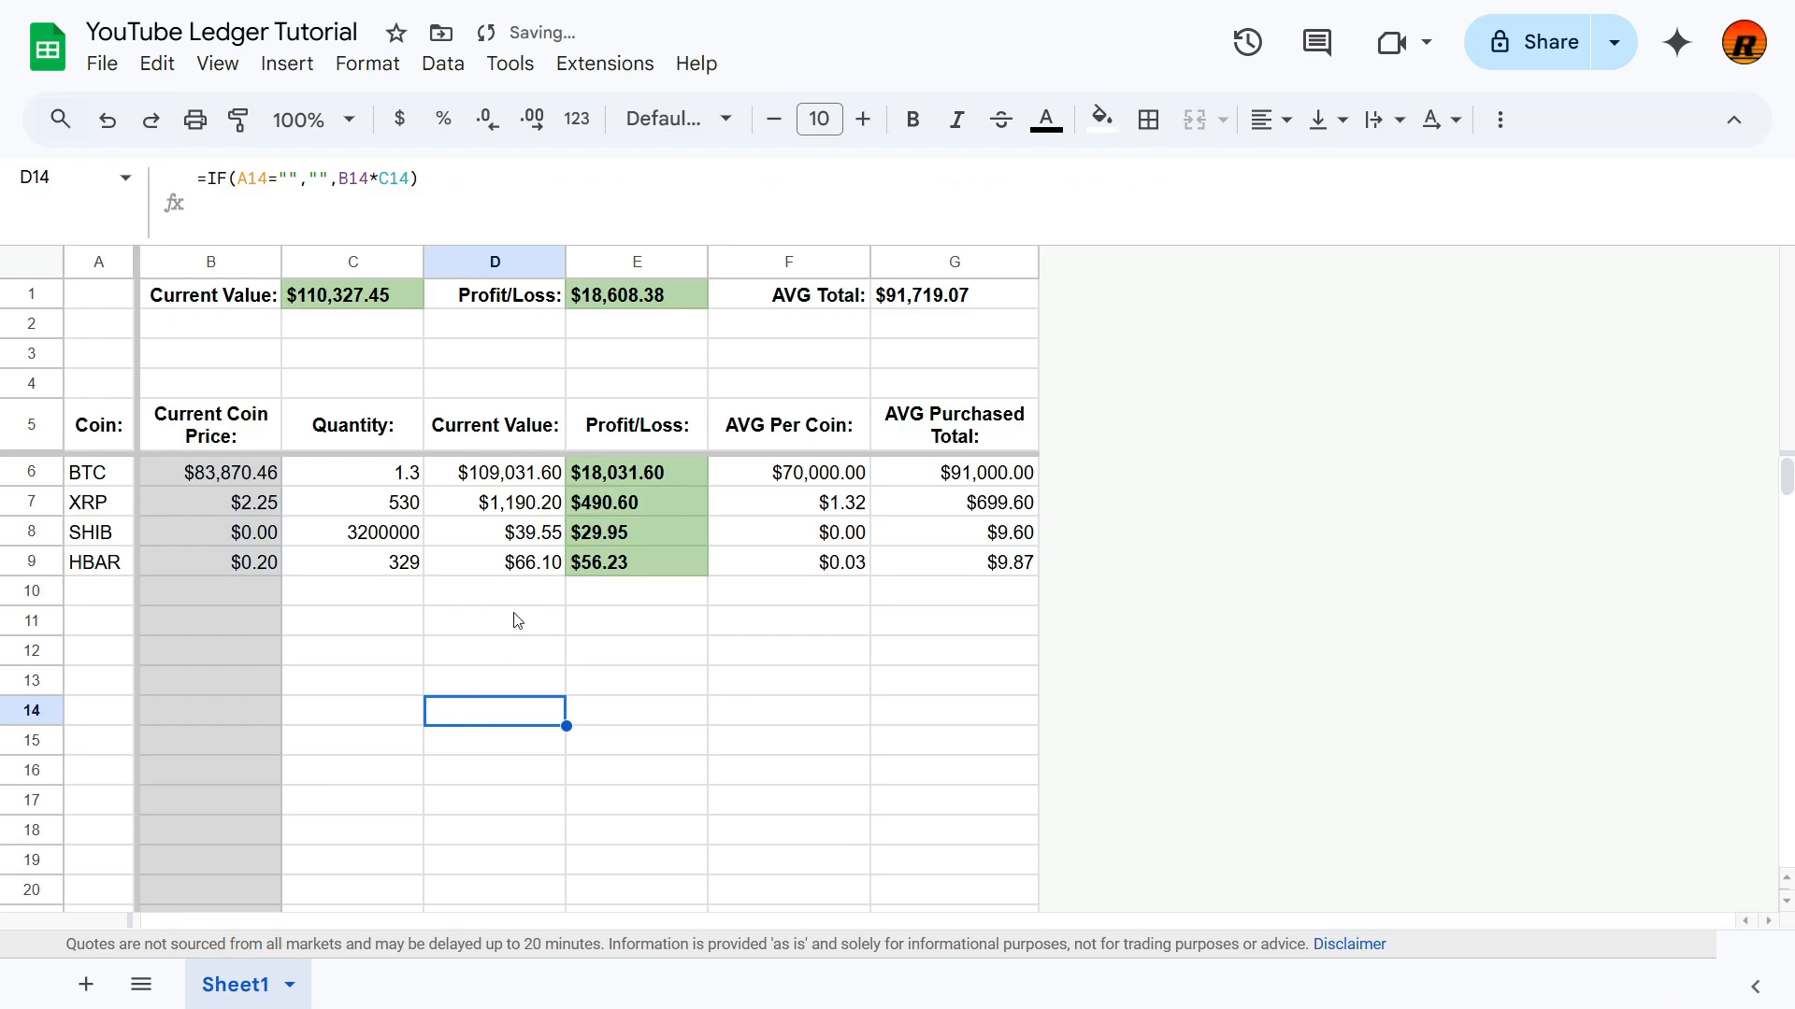
Step: Check the BTC row from Quantity to AVG Purchased Total to see which cells hold formulas
left_click(518, 479)
left_click(379, 484)
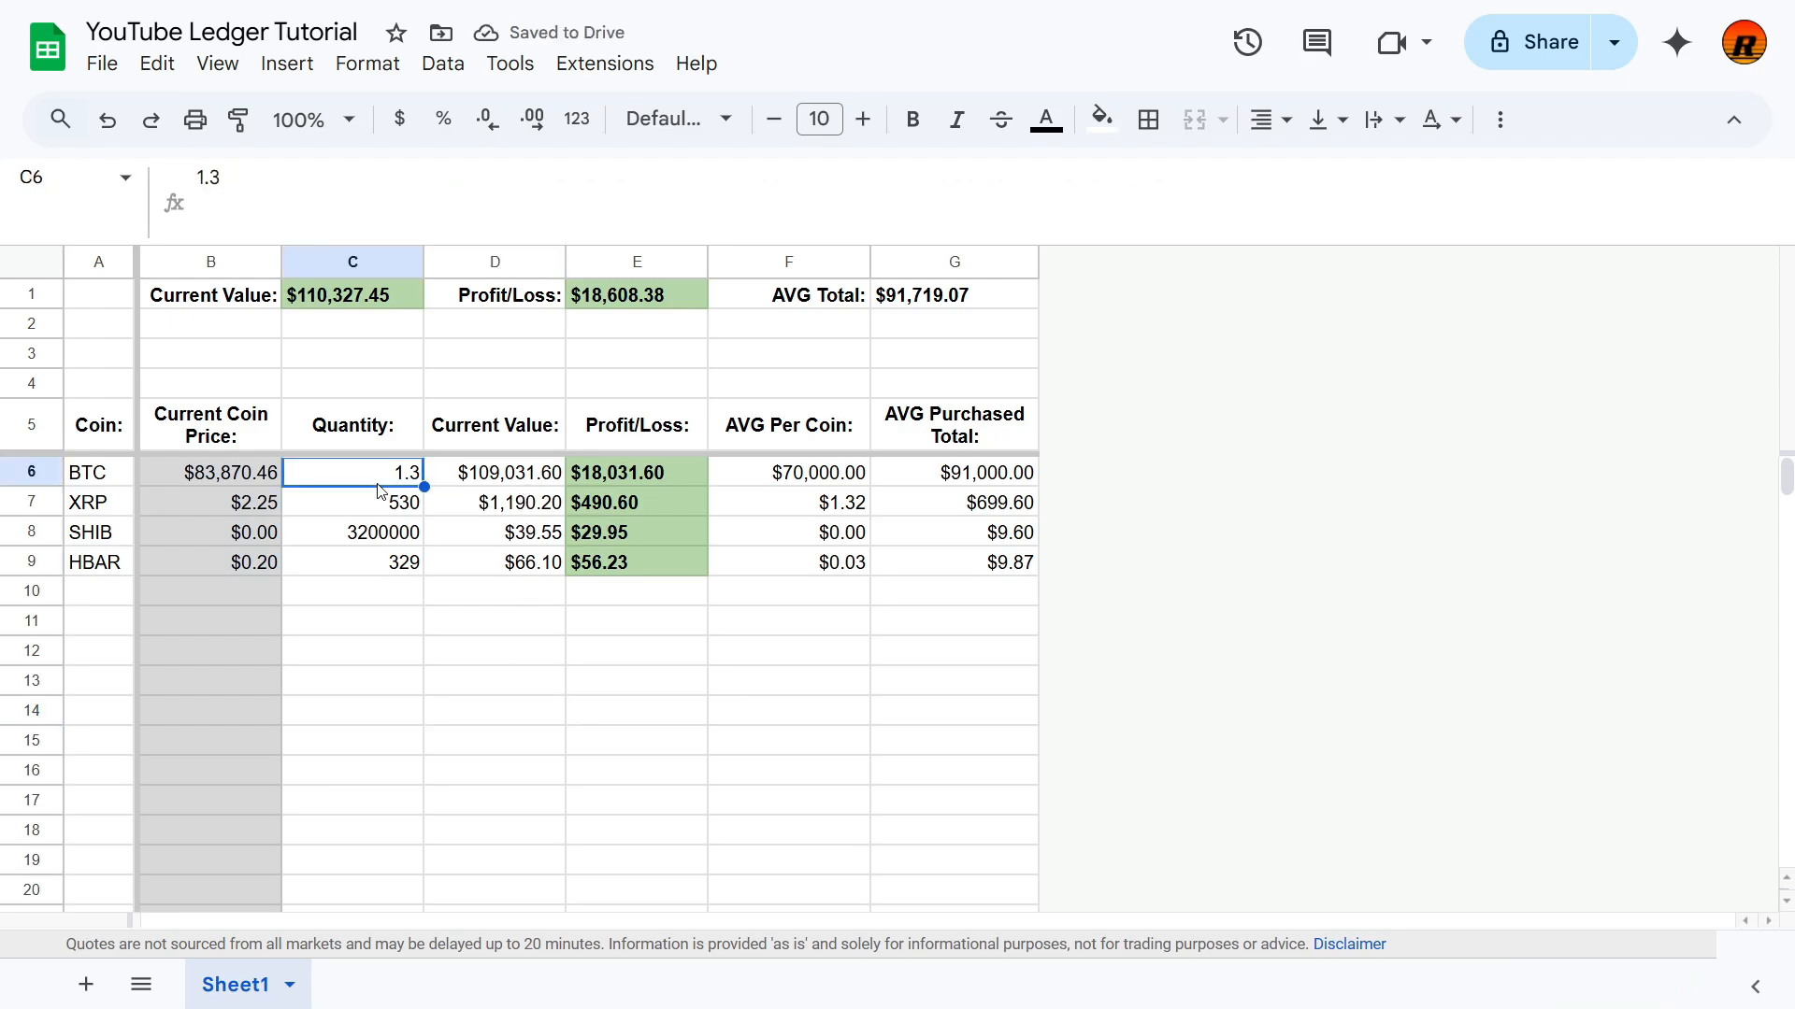
left_click(492, 480)
left_click(654, 476)
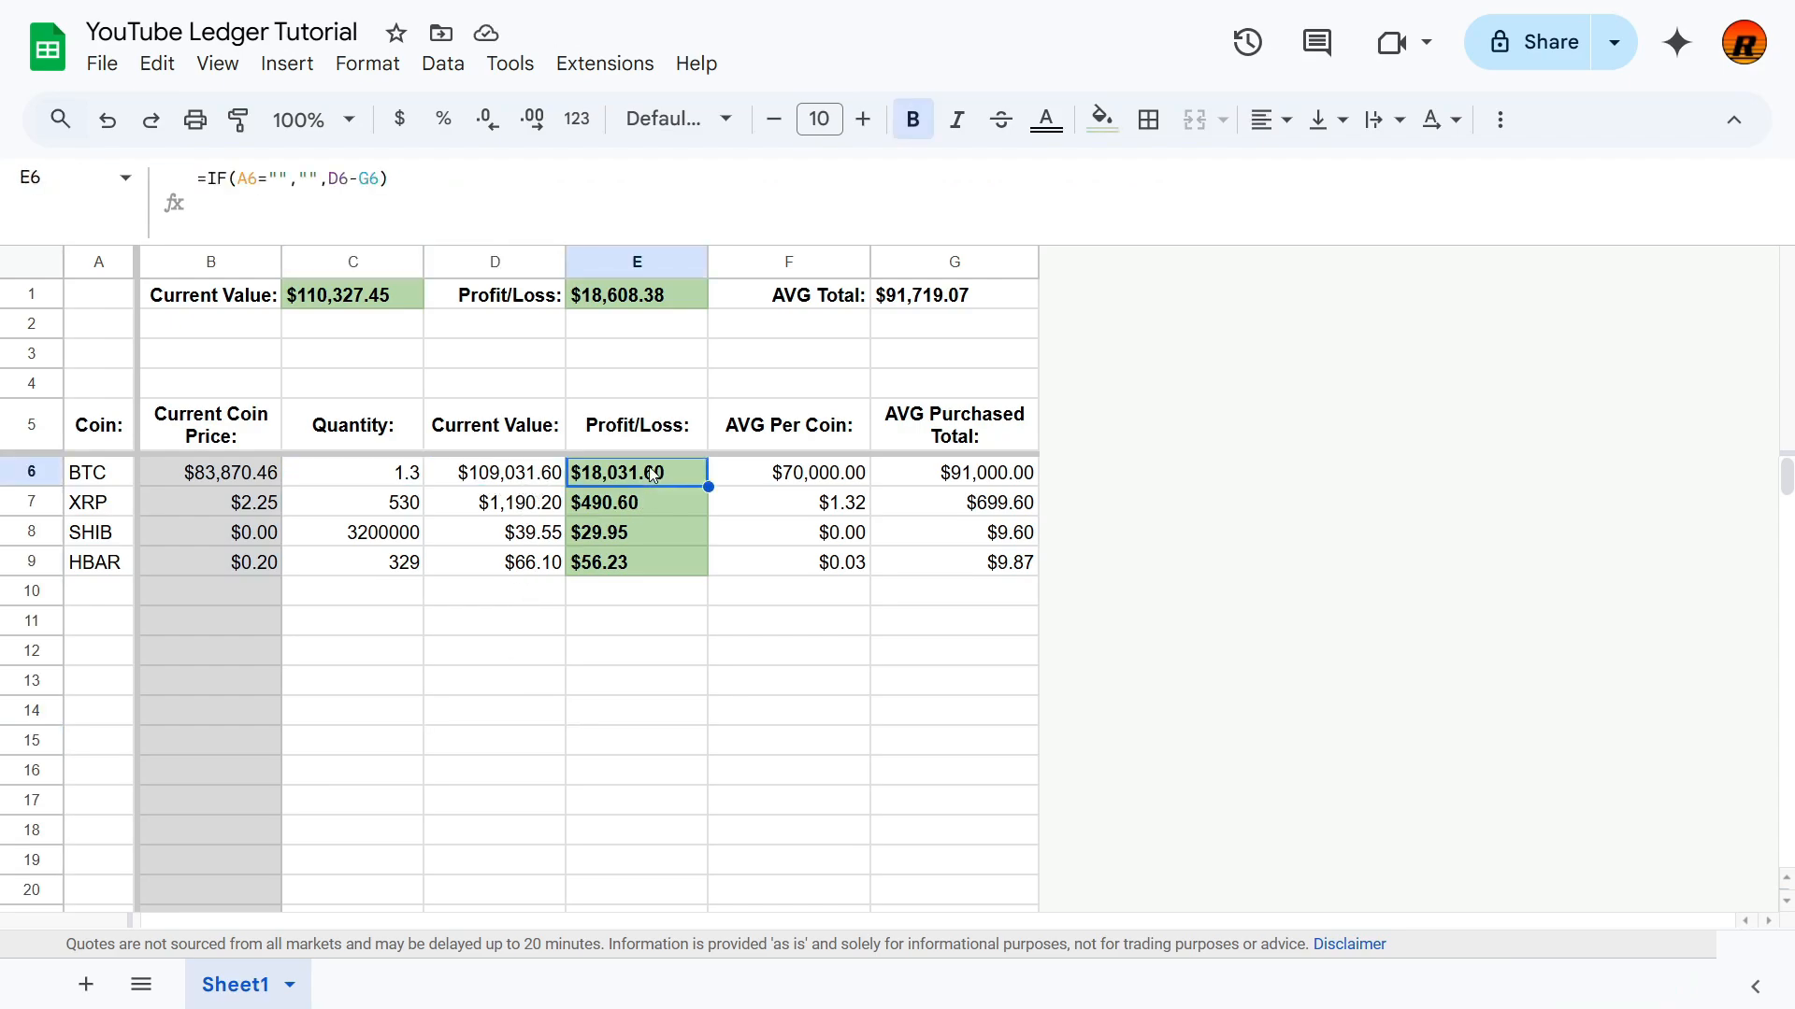
left_click(547, 480)
left_click(662, 484)
left_click(759, 484)
left_click(976, 487)
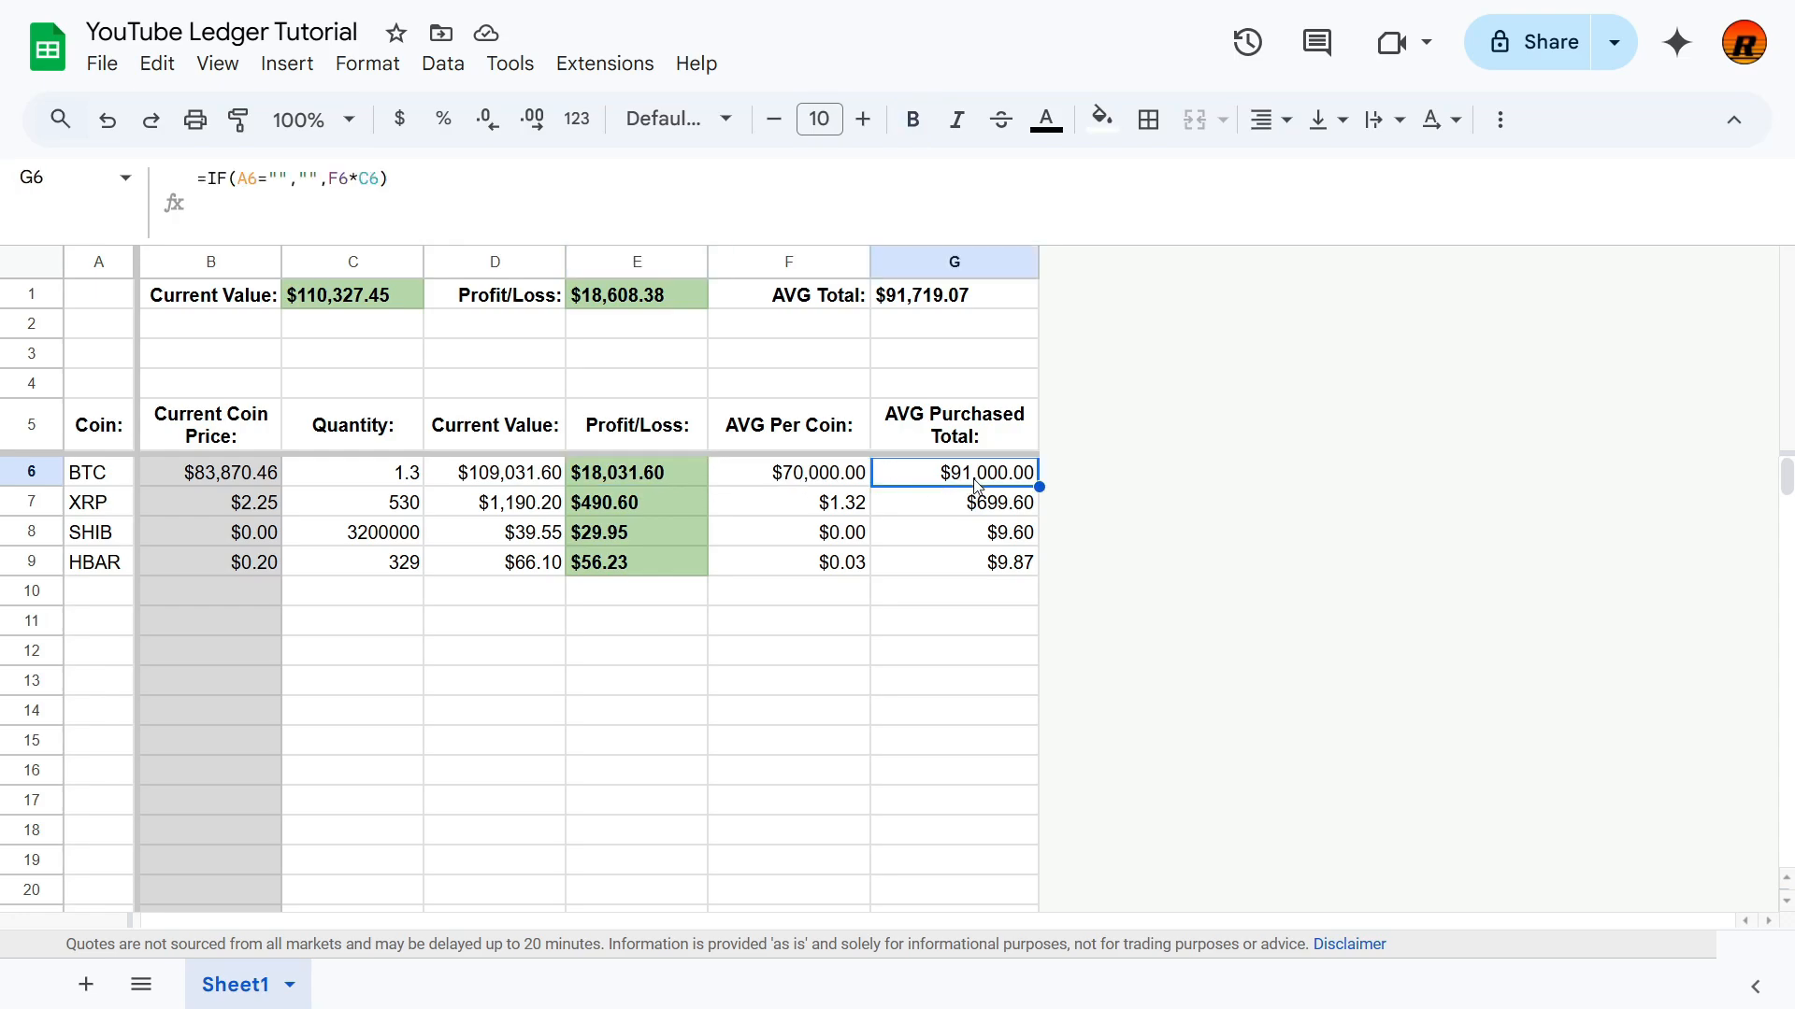
Step: Fill the Current Value and Profit/Loss cells D6:E1000 with a grey one shade darker than the coin price column
left_click_drag(496, 479, 632, 475)
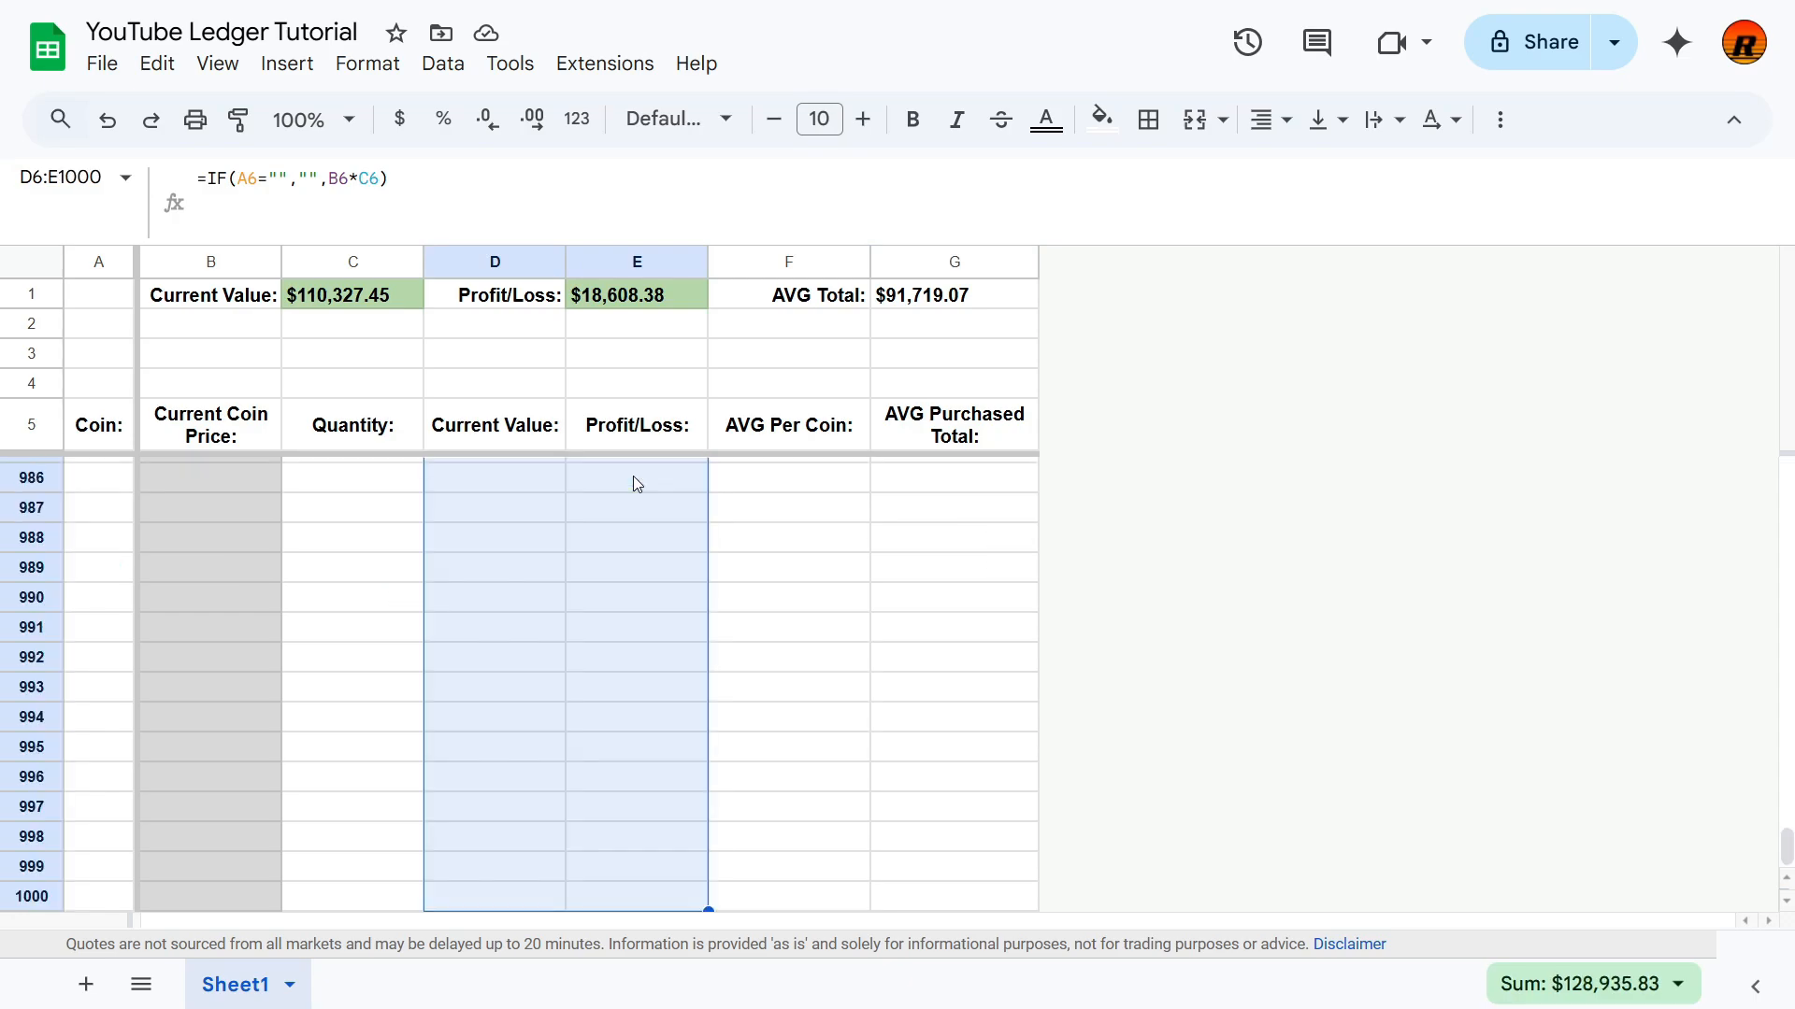
left_click(1102, 119)
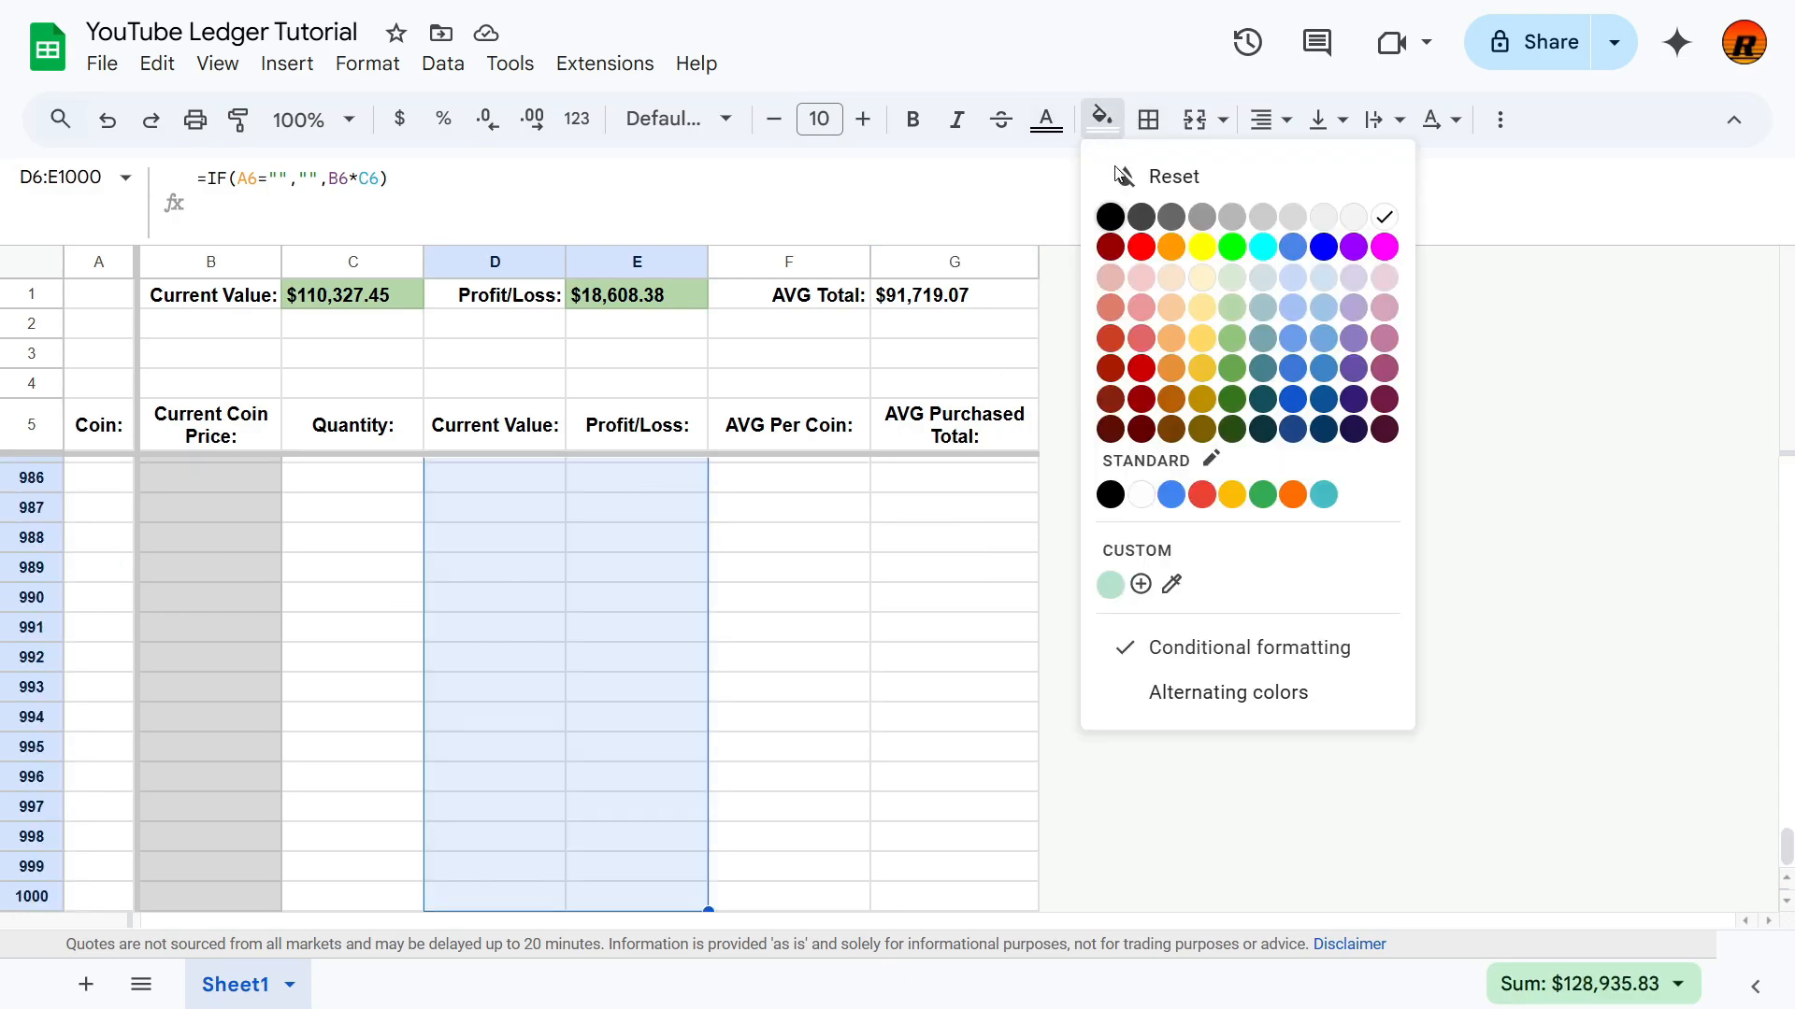
left_click(1262, 216)
left_click(766, 876)
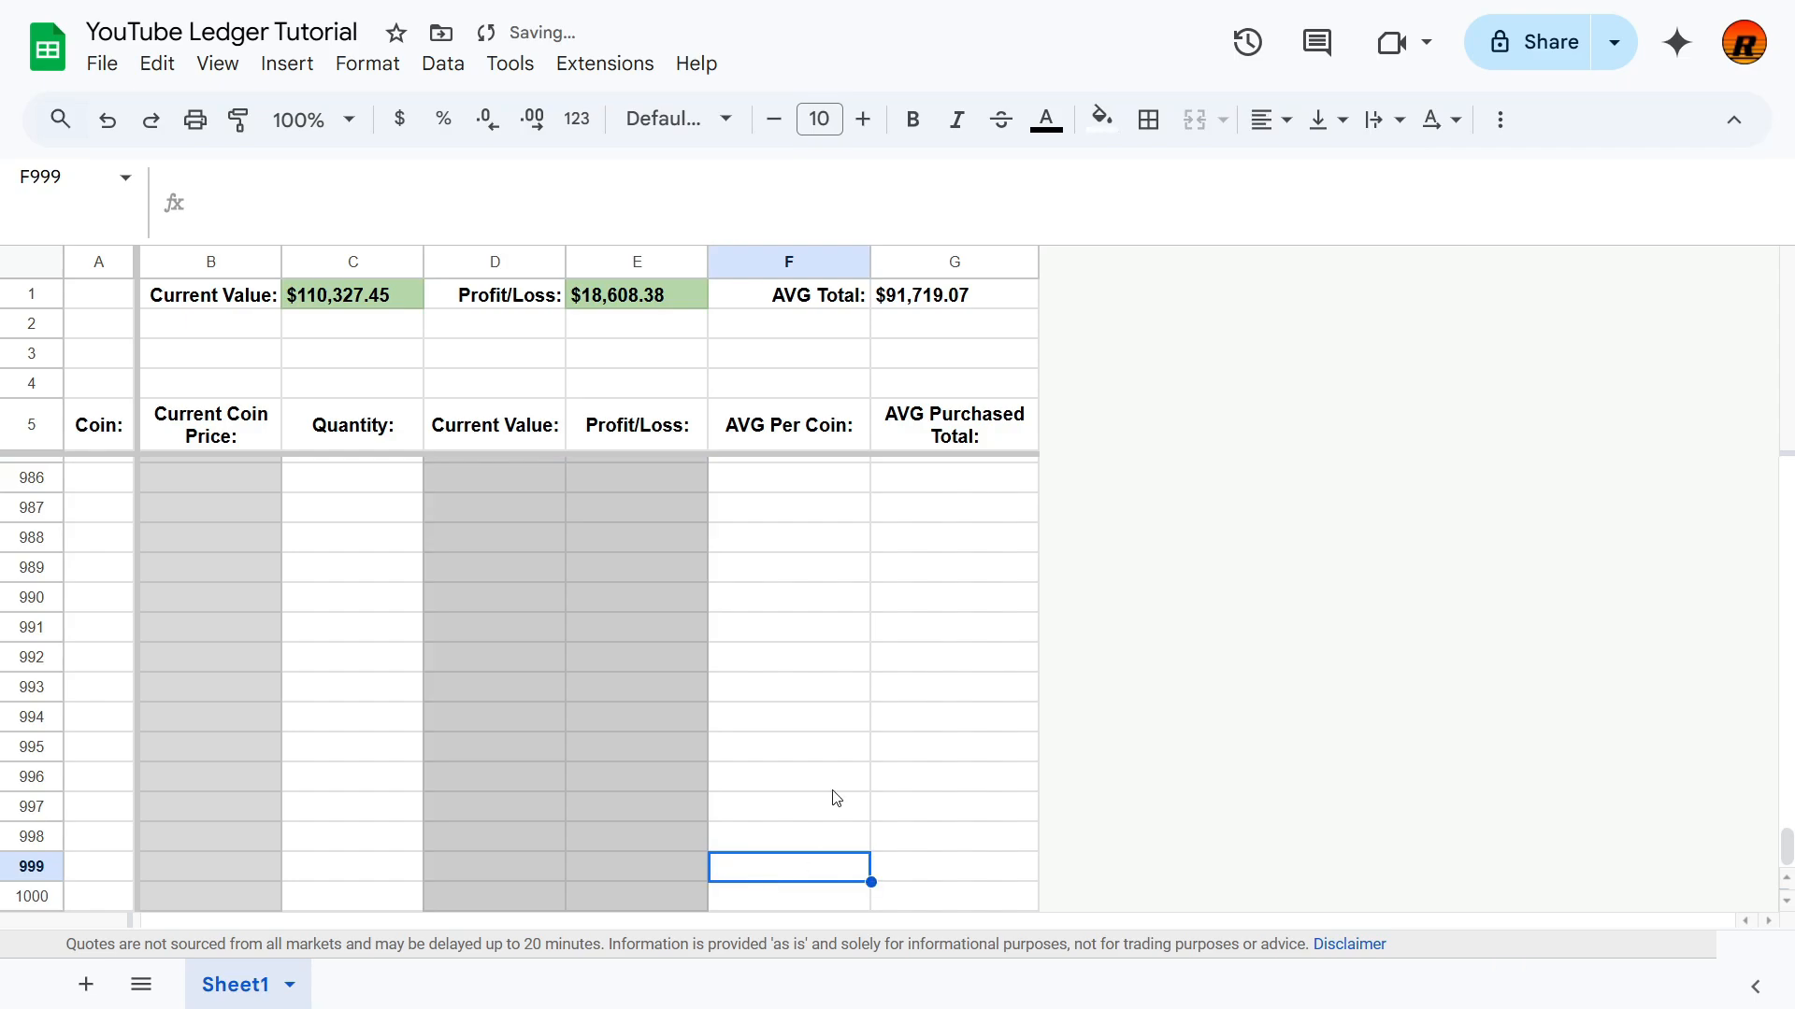
Step: Fill the AVG Purchased Total cells G6:G1000 with the same light grey as the Current Coin Price column
key("ctrl+Up")
key("Right")
key("Up")
key("Up")
key("Up")
key("Up")
key("Up")
key("Up")
key("Up")
key("Up")
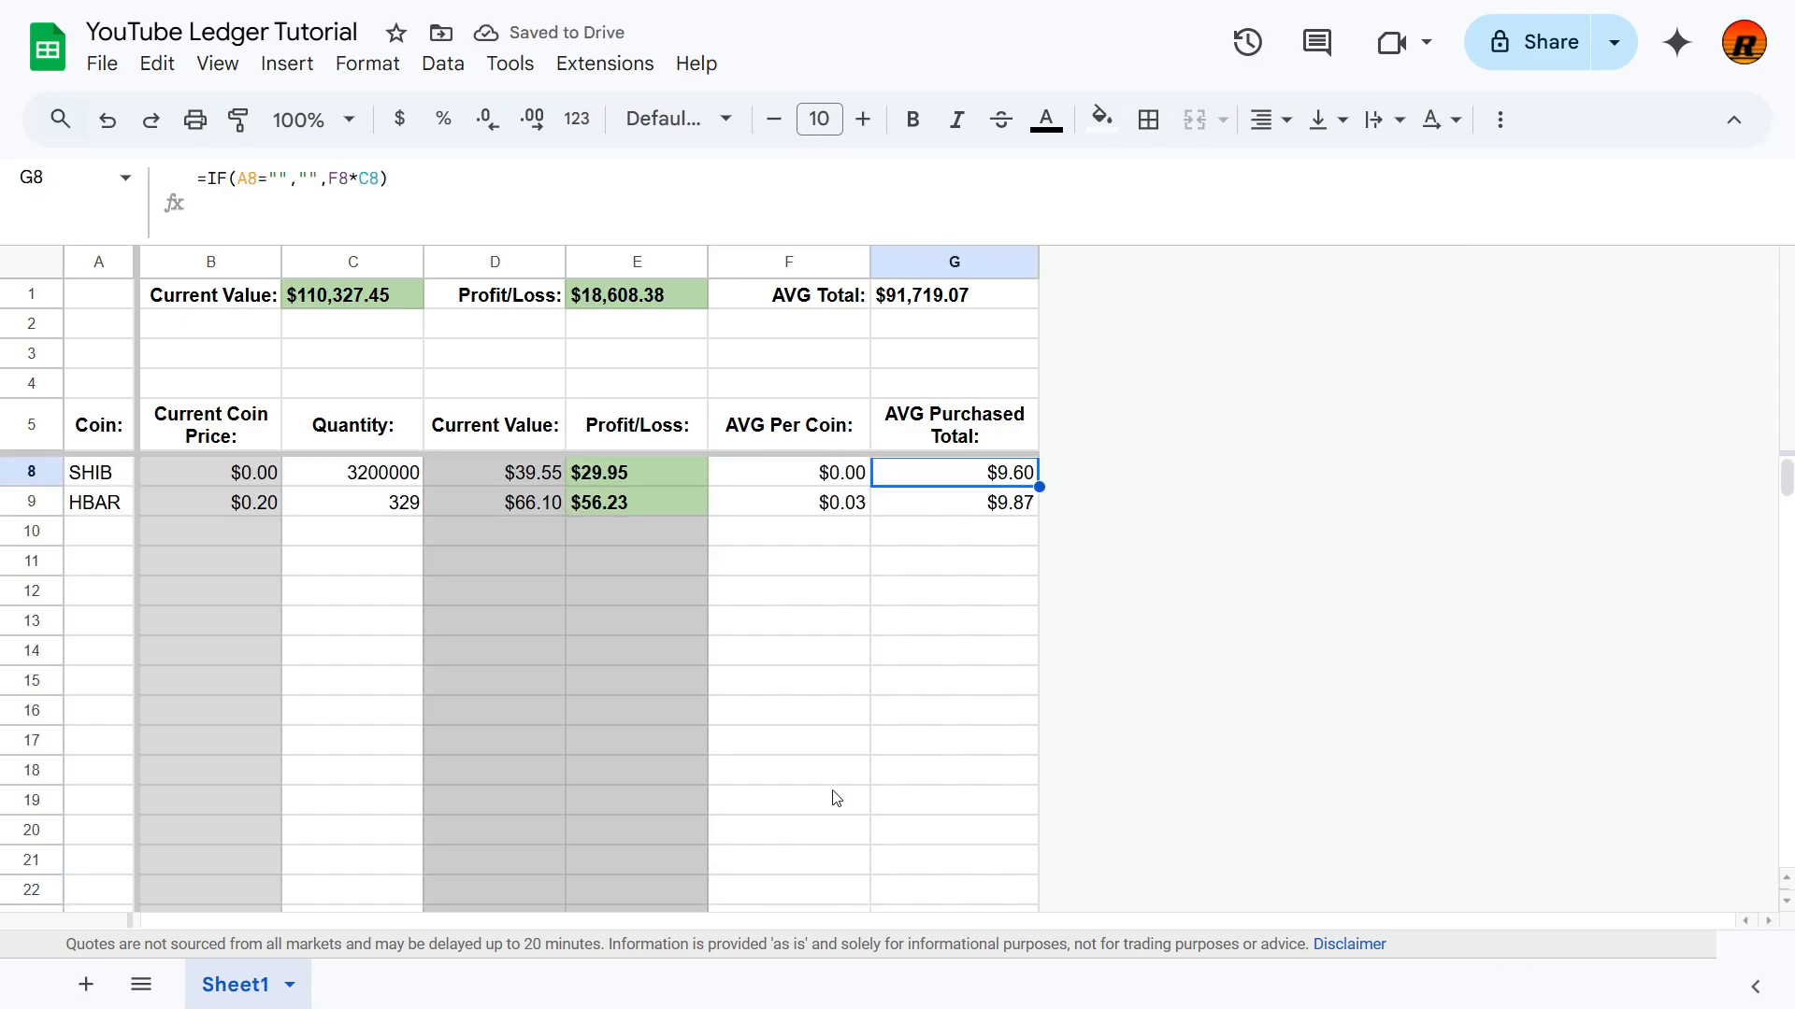
key("Down")
key("Down")
key("Down")
key("Down")
key("Down")
key("Down")
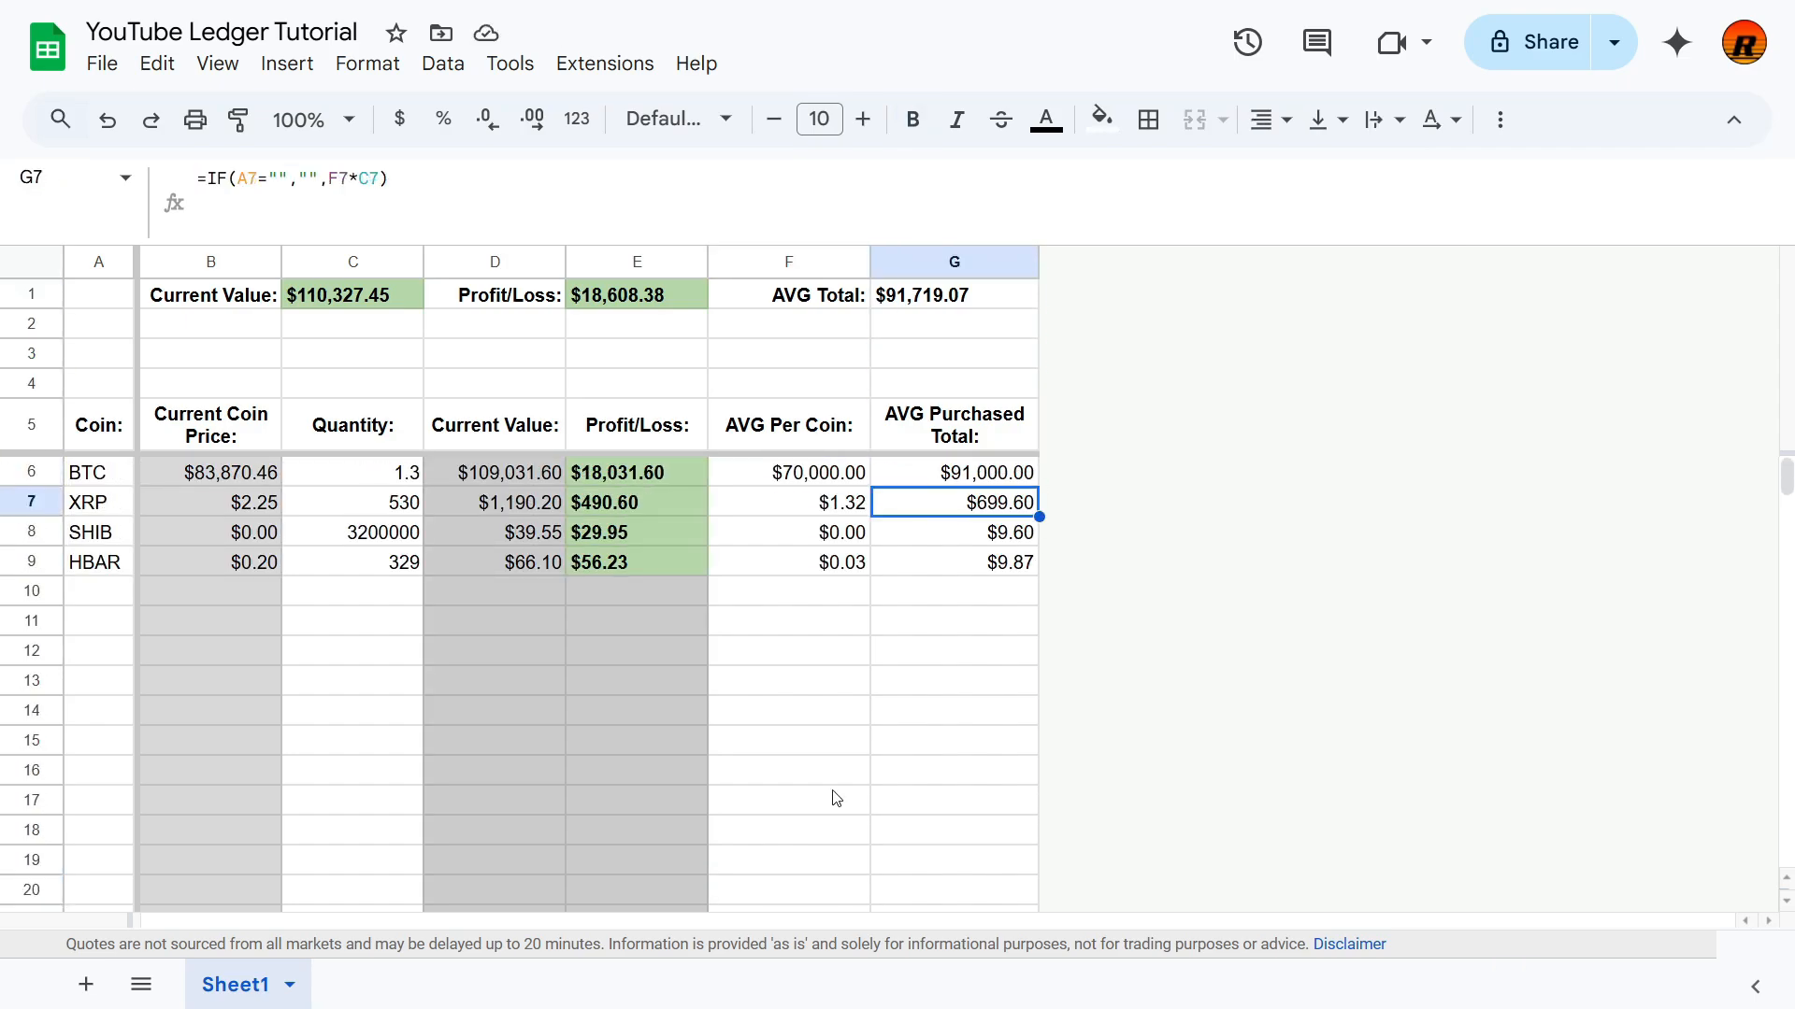
key("Up")
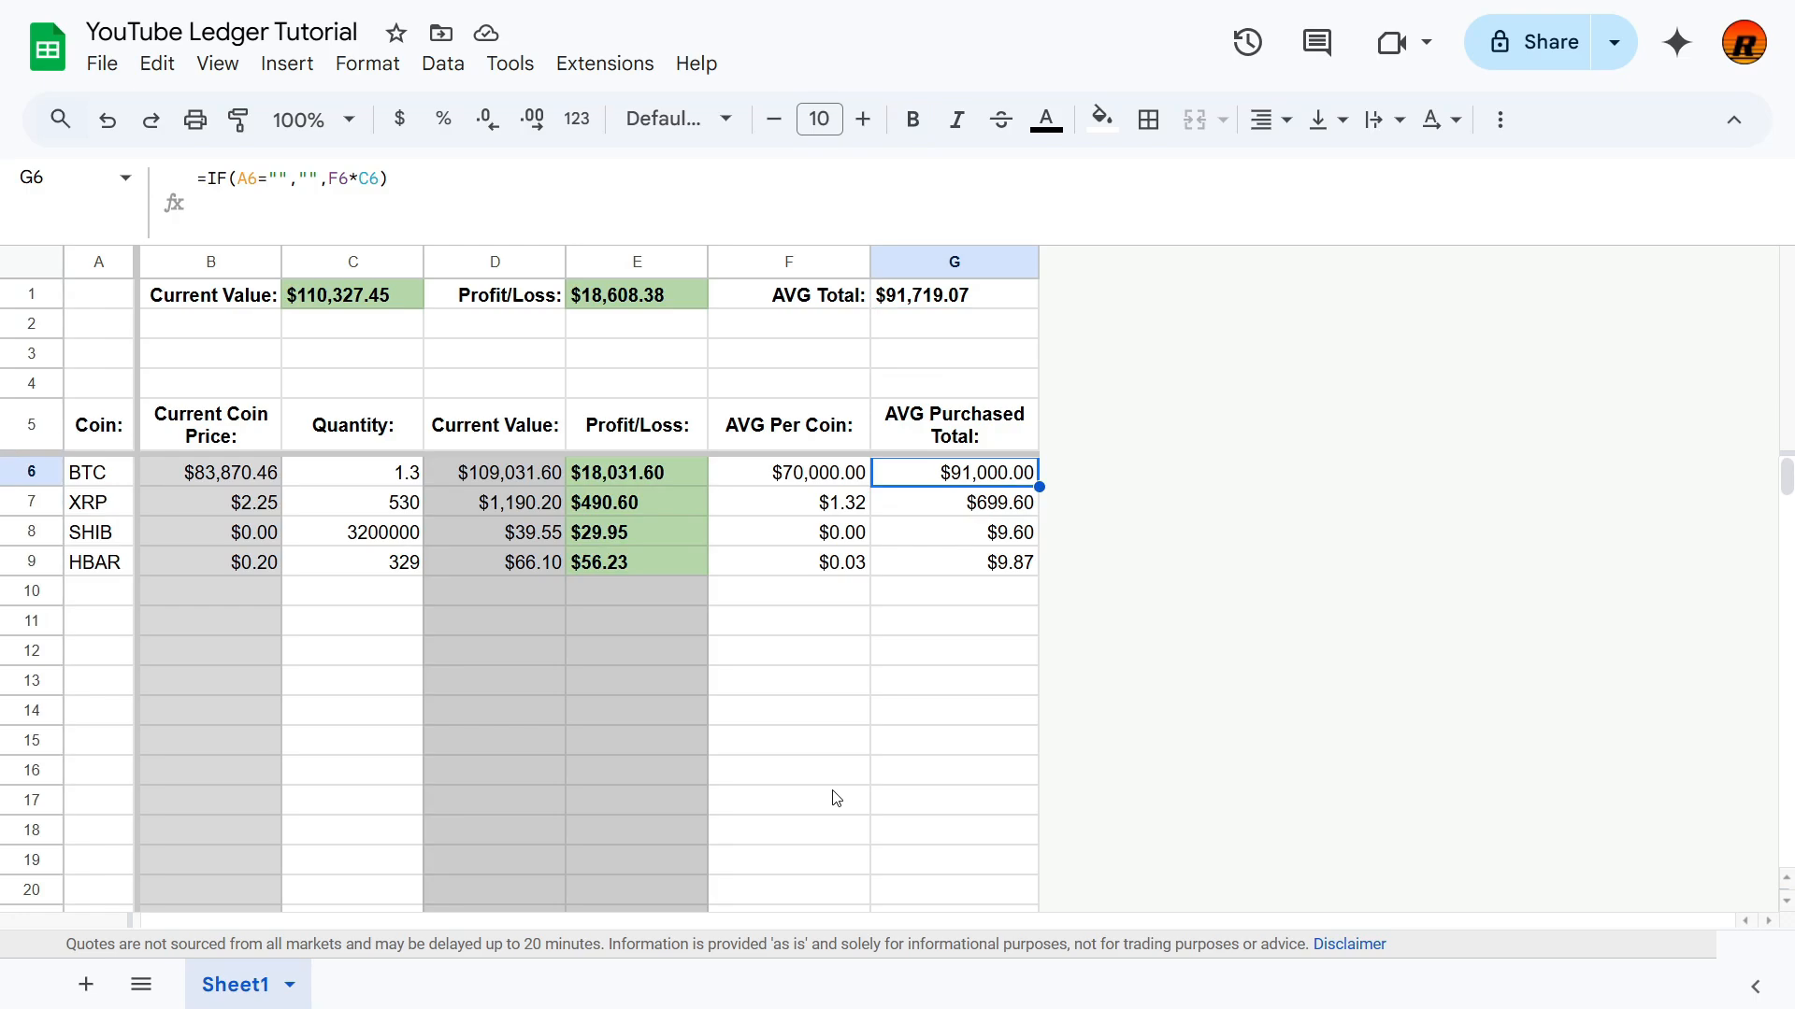
key("ctrl+shift+Down")
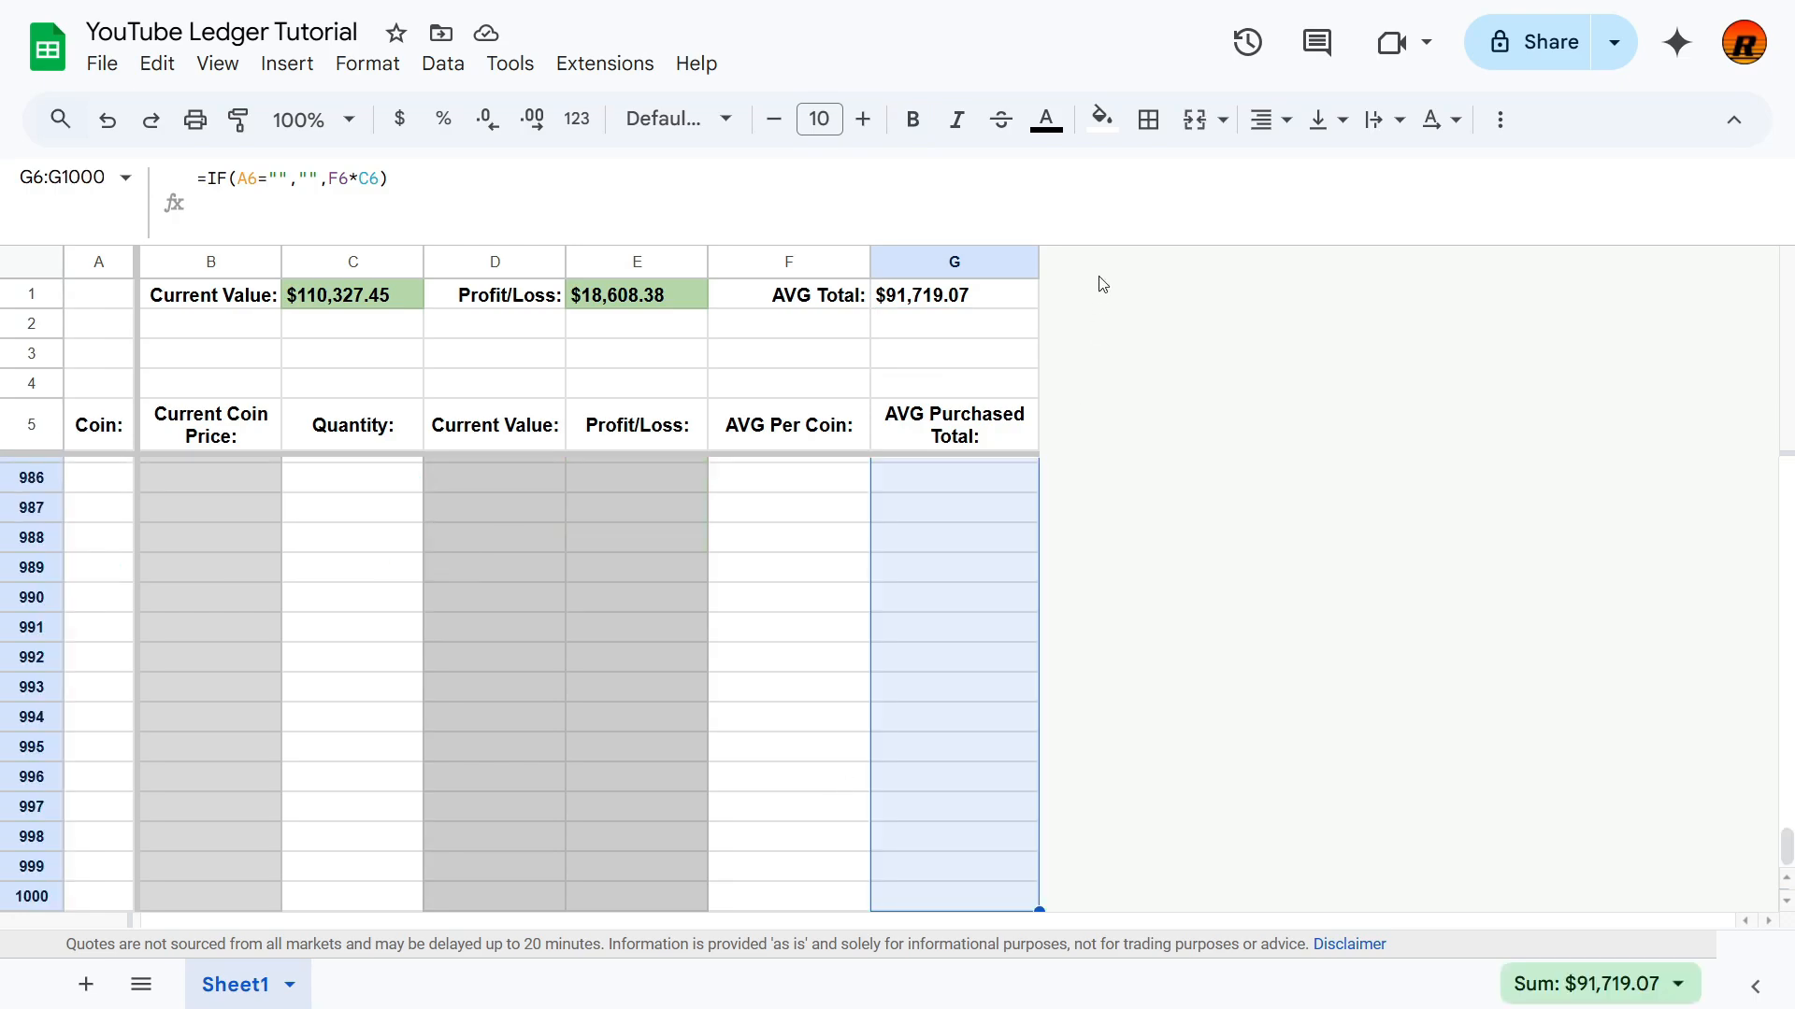
left_click(1103, 119)
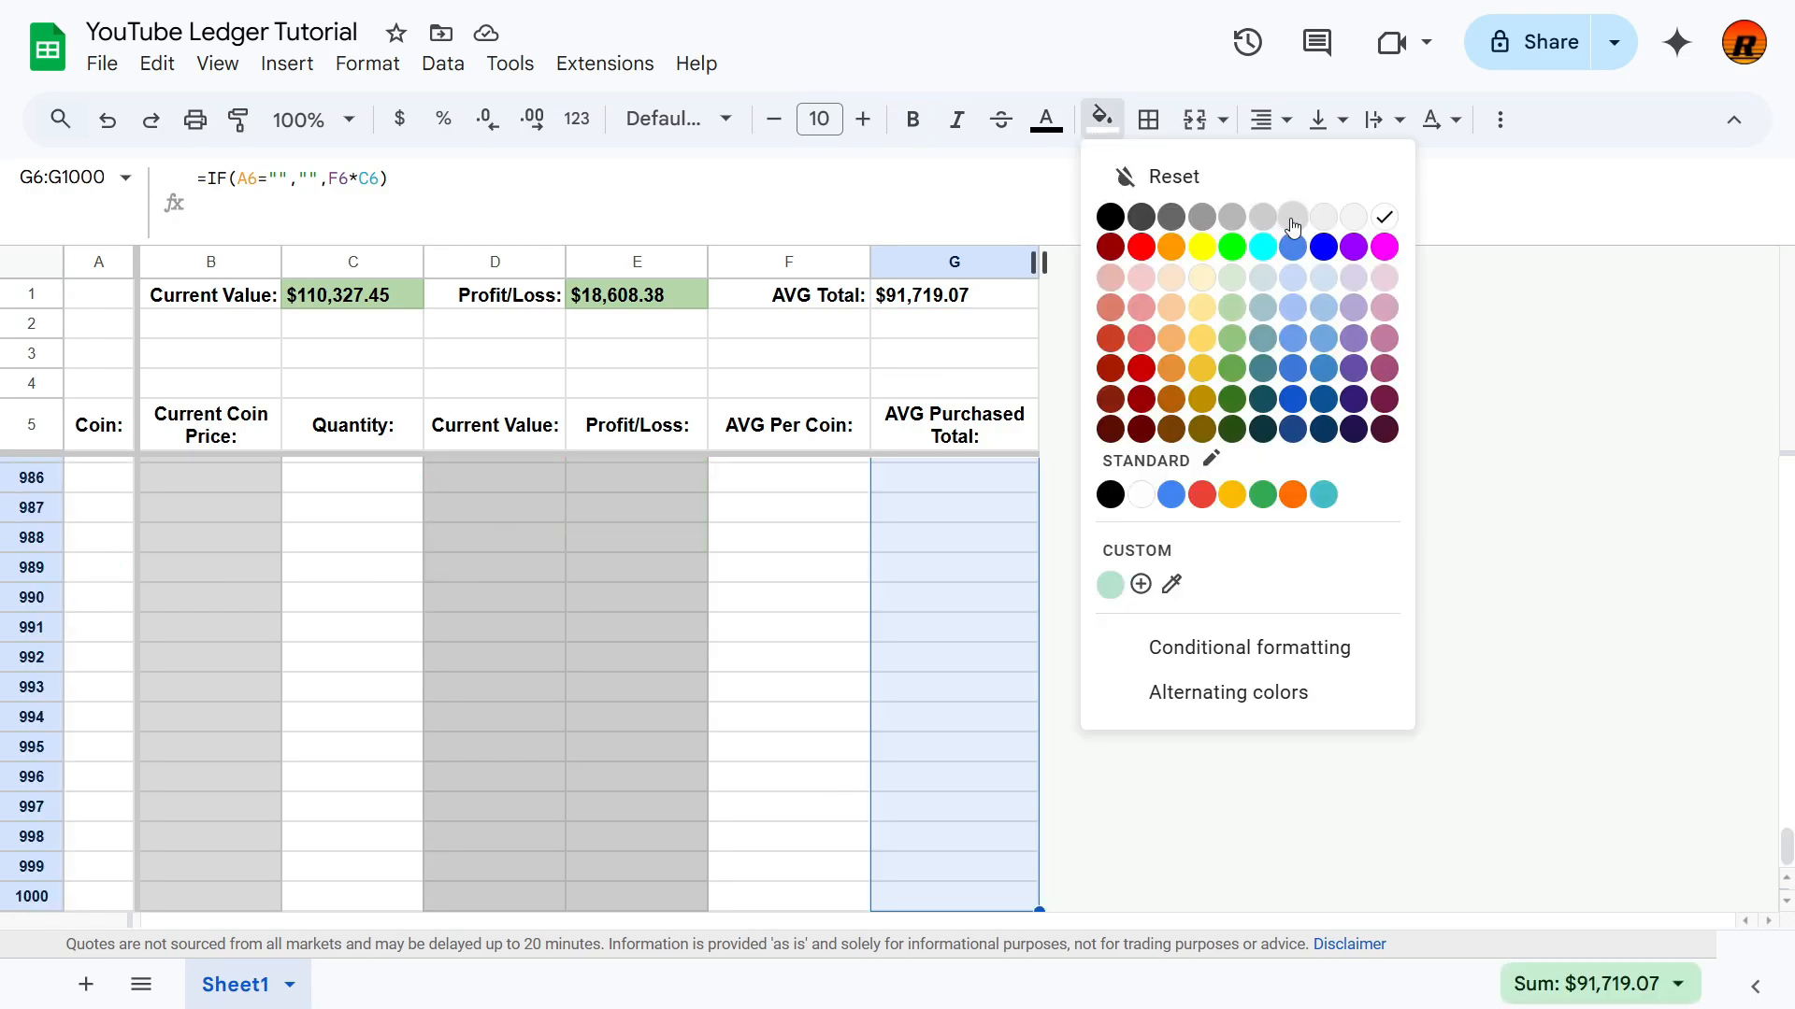
left_click(1263, 216)
left_click(763, 689)
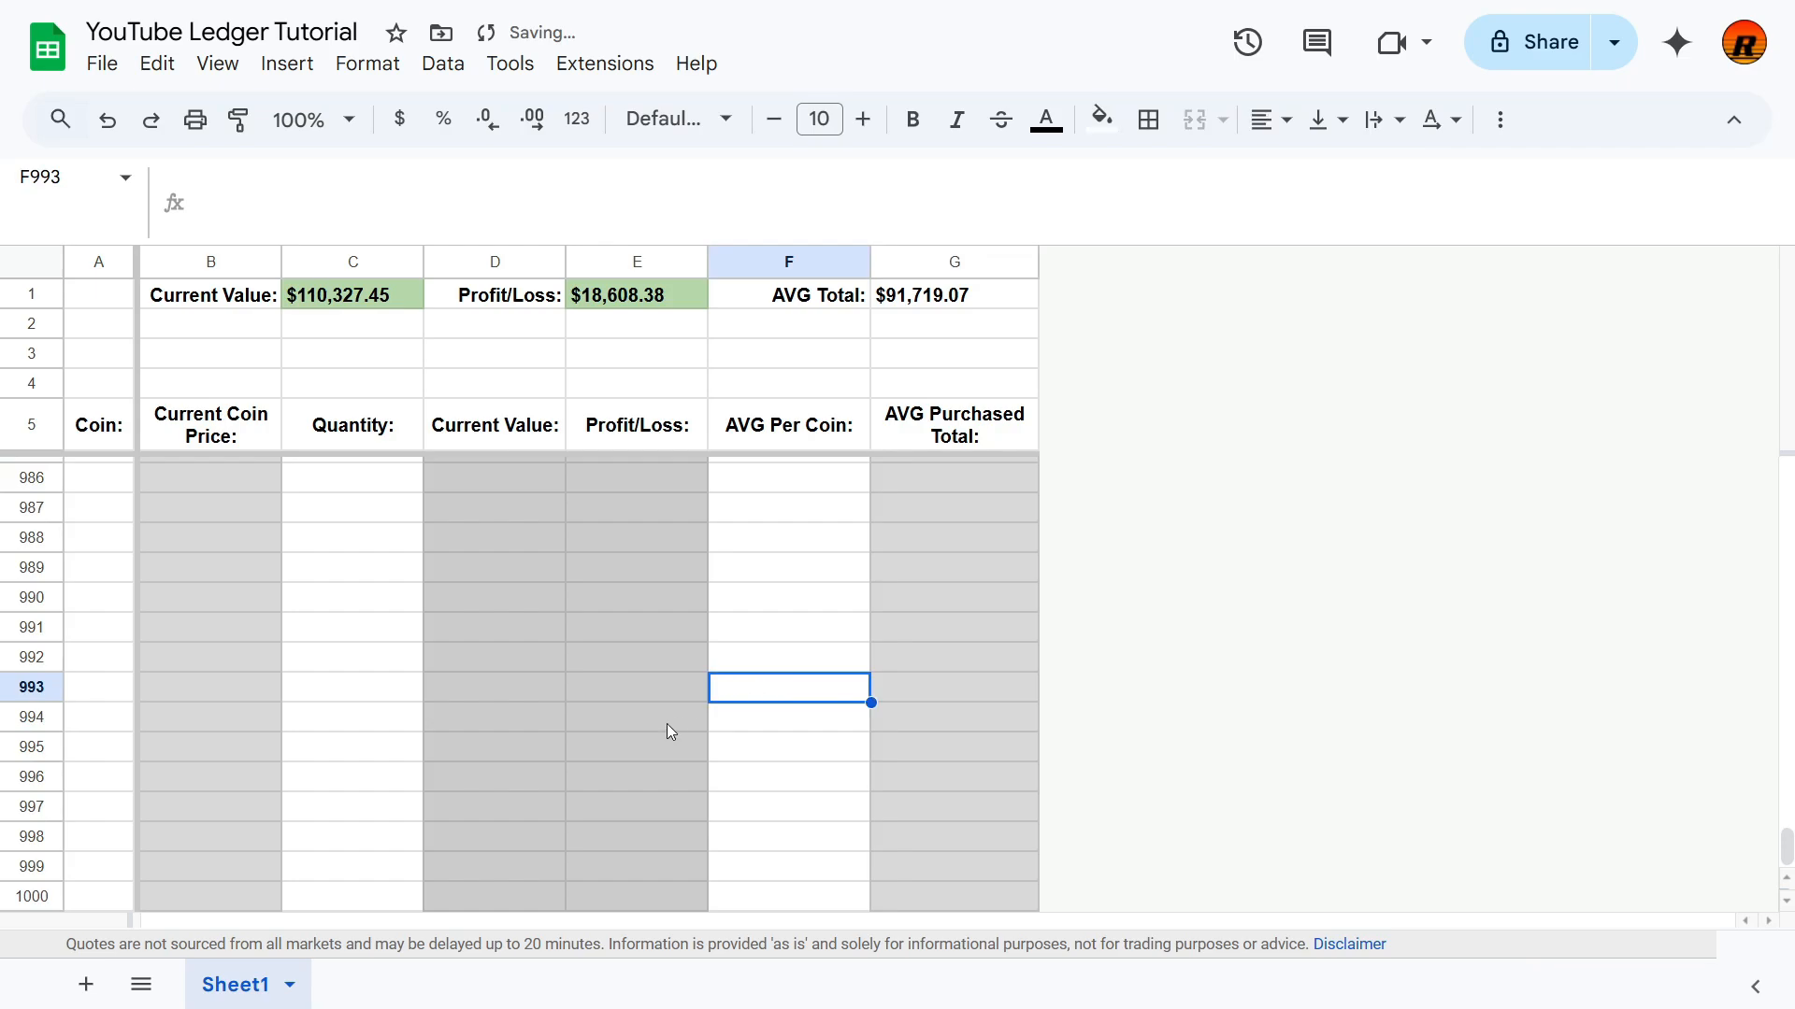
Step: Change the Current Value and Profit/Loss cells D6:E1000 to the same light grey as the other formula columns
scroll(815, 769, "up", 15)
scroll(815, 769, "up", 6)
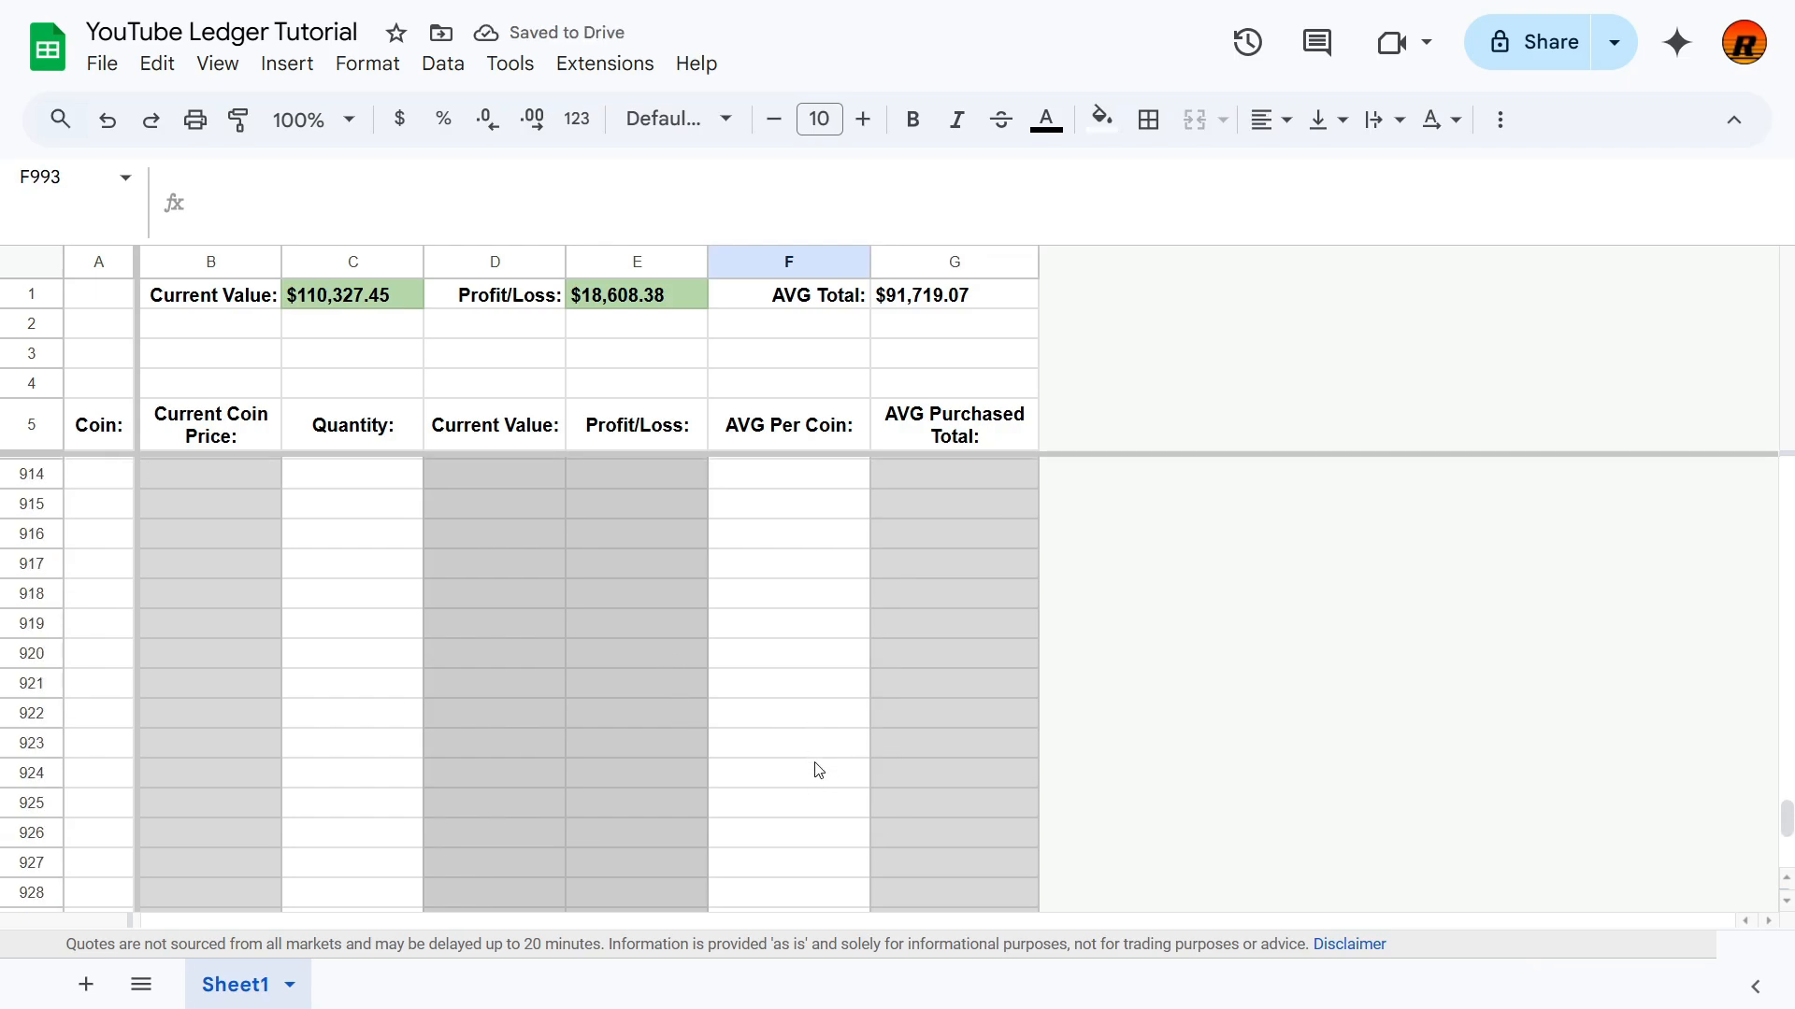
left_click(471, 438)
key("Down")
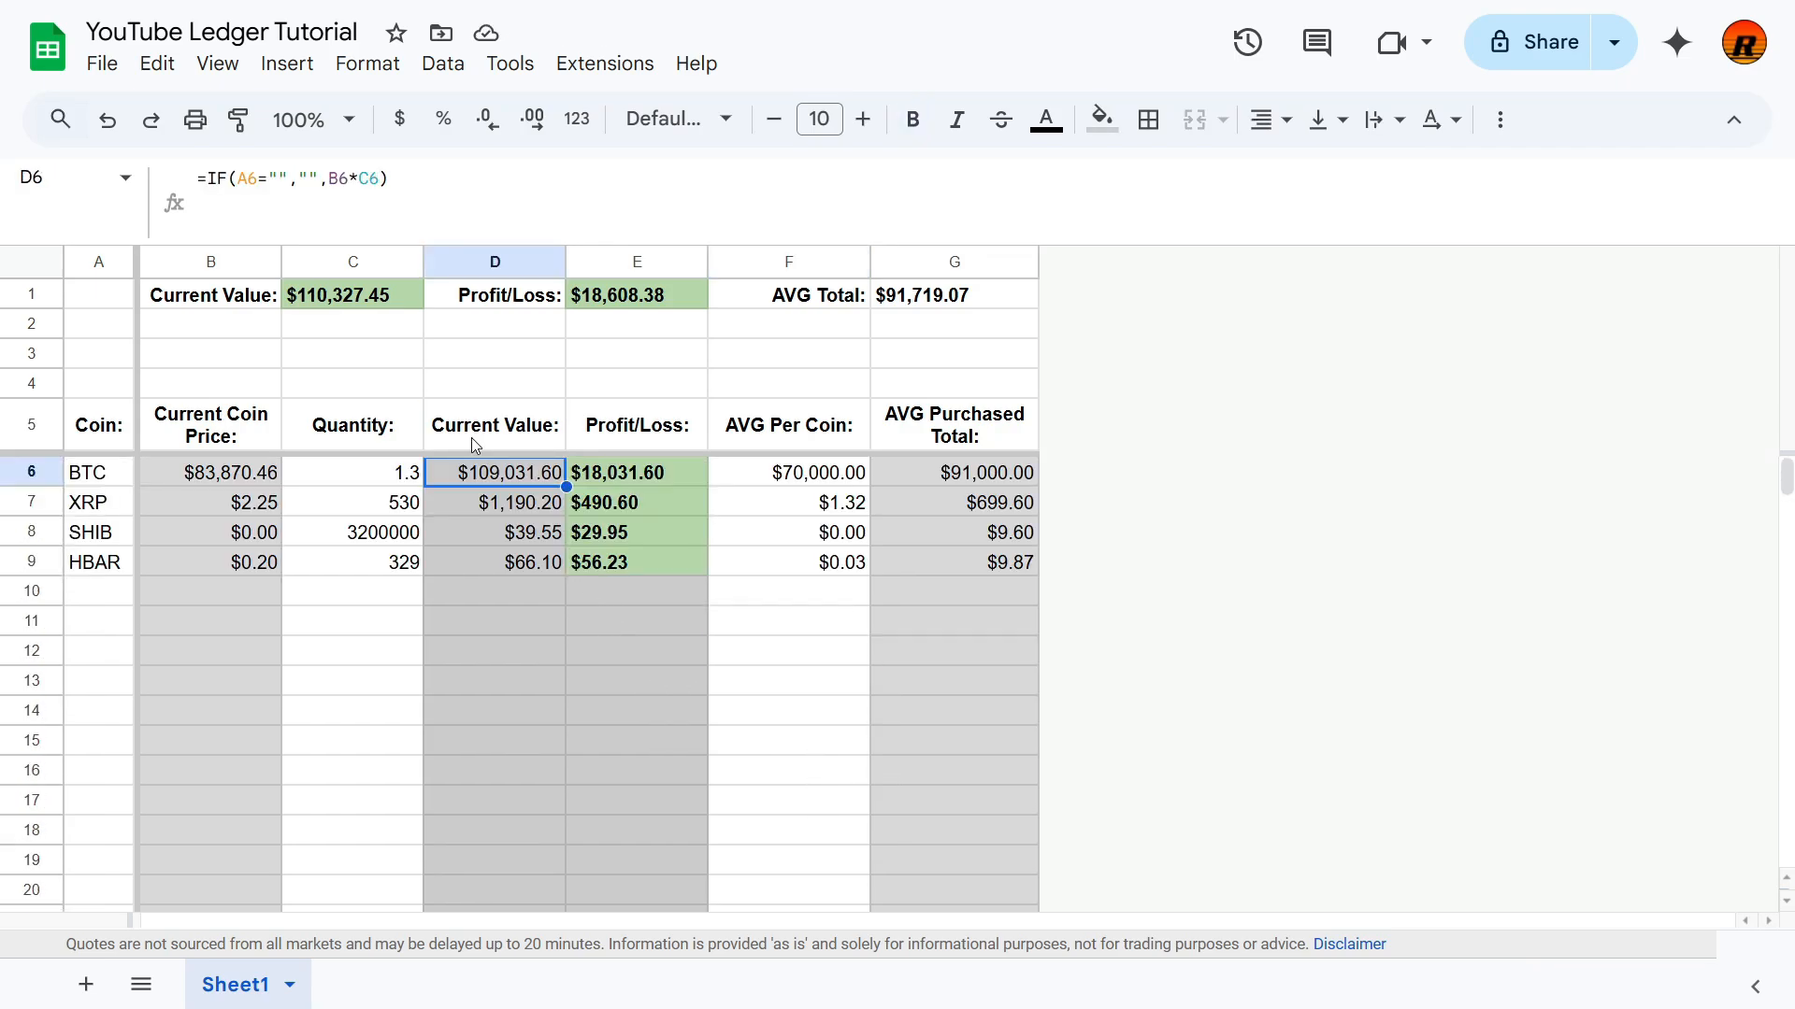
key("shift+Right")
key("shift+Right")
key("shift+Right")
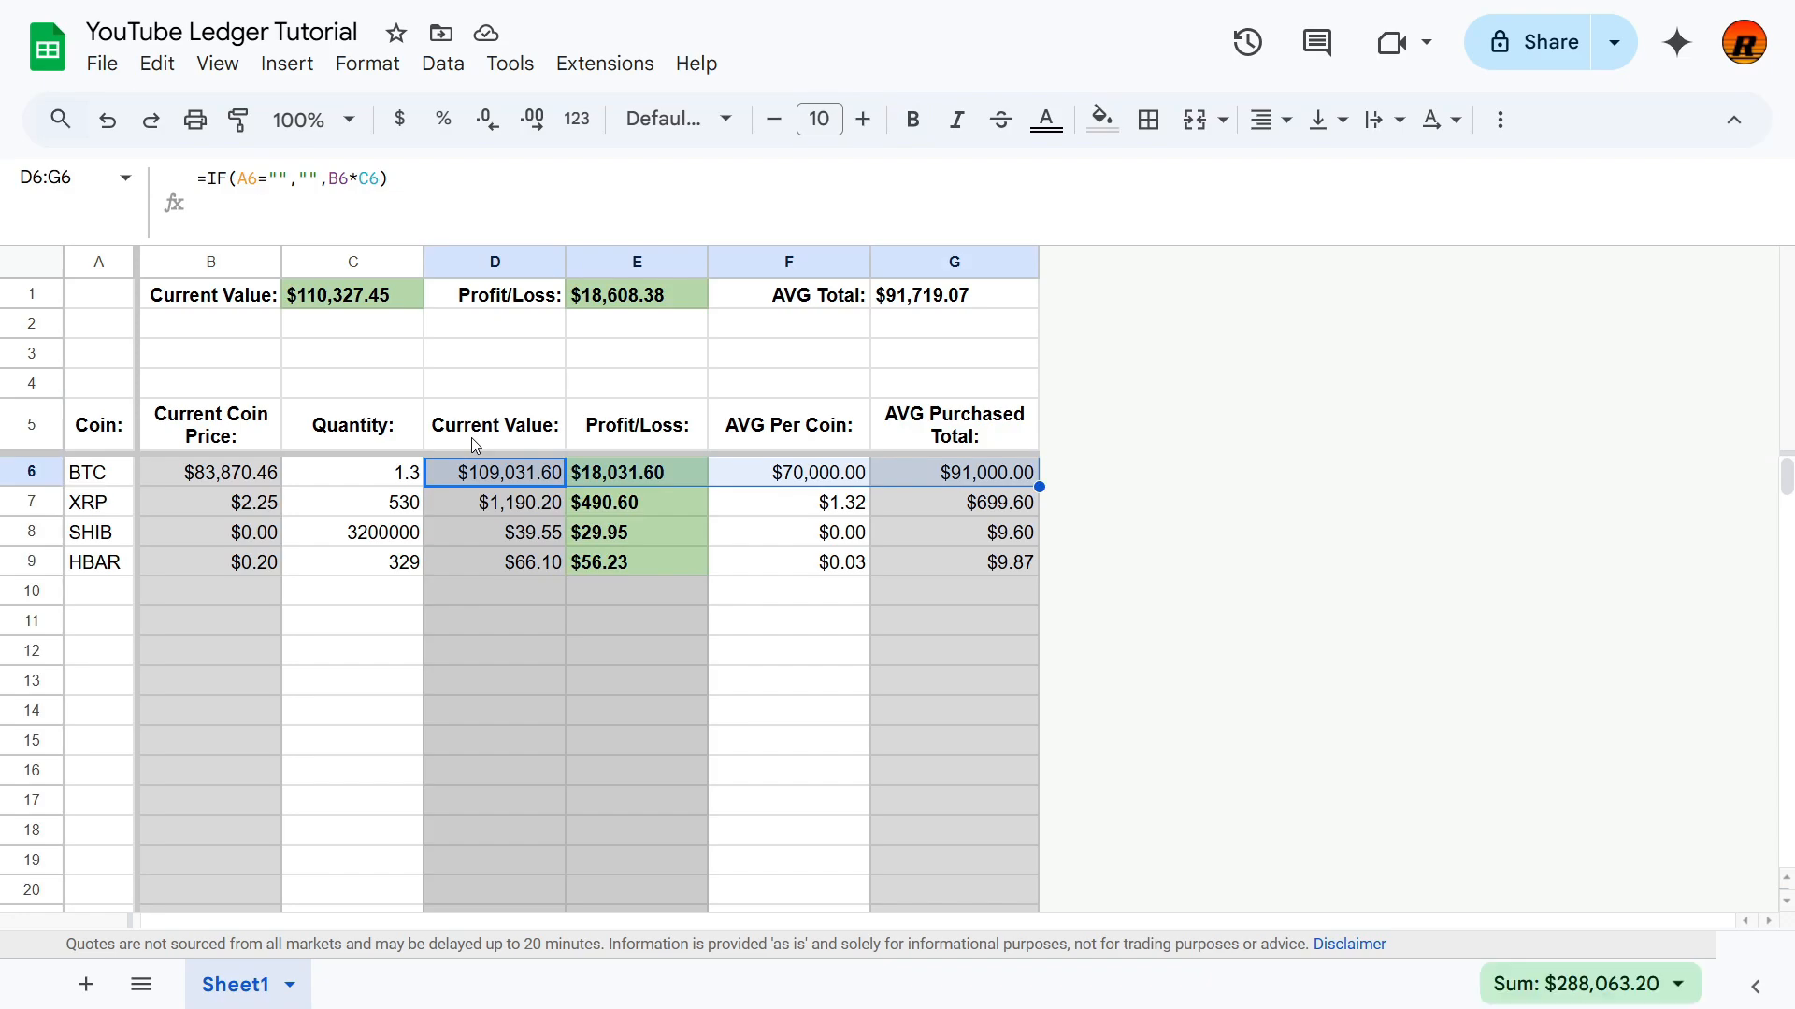
key("shift+Left")
key("shift+Left")
key("shift+Left")
key("shift+Left")
key("shift+Left")
key("shift+Left")
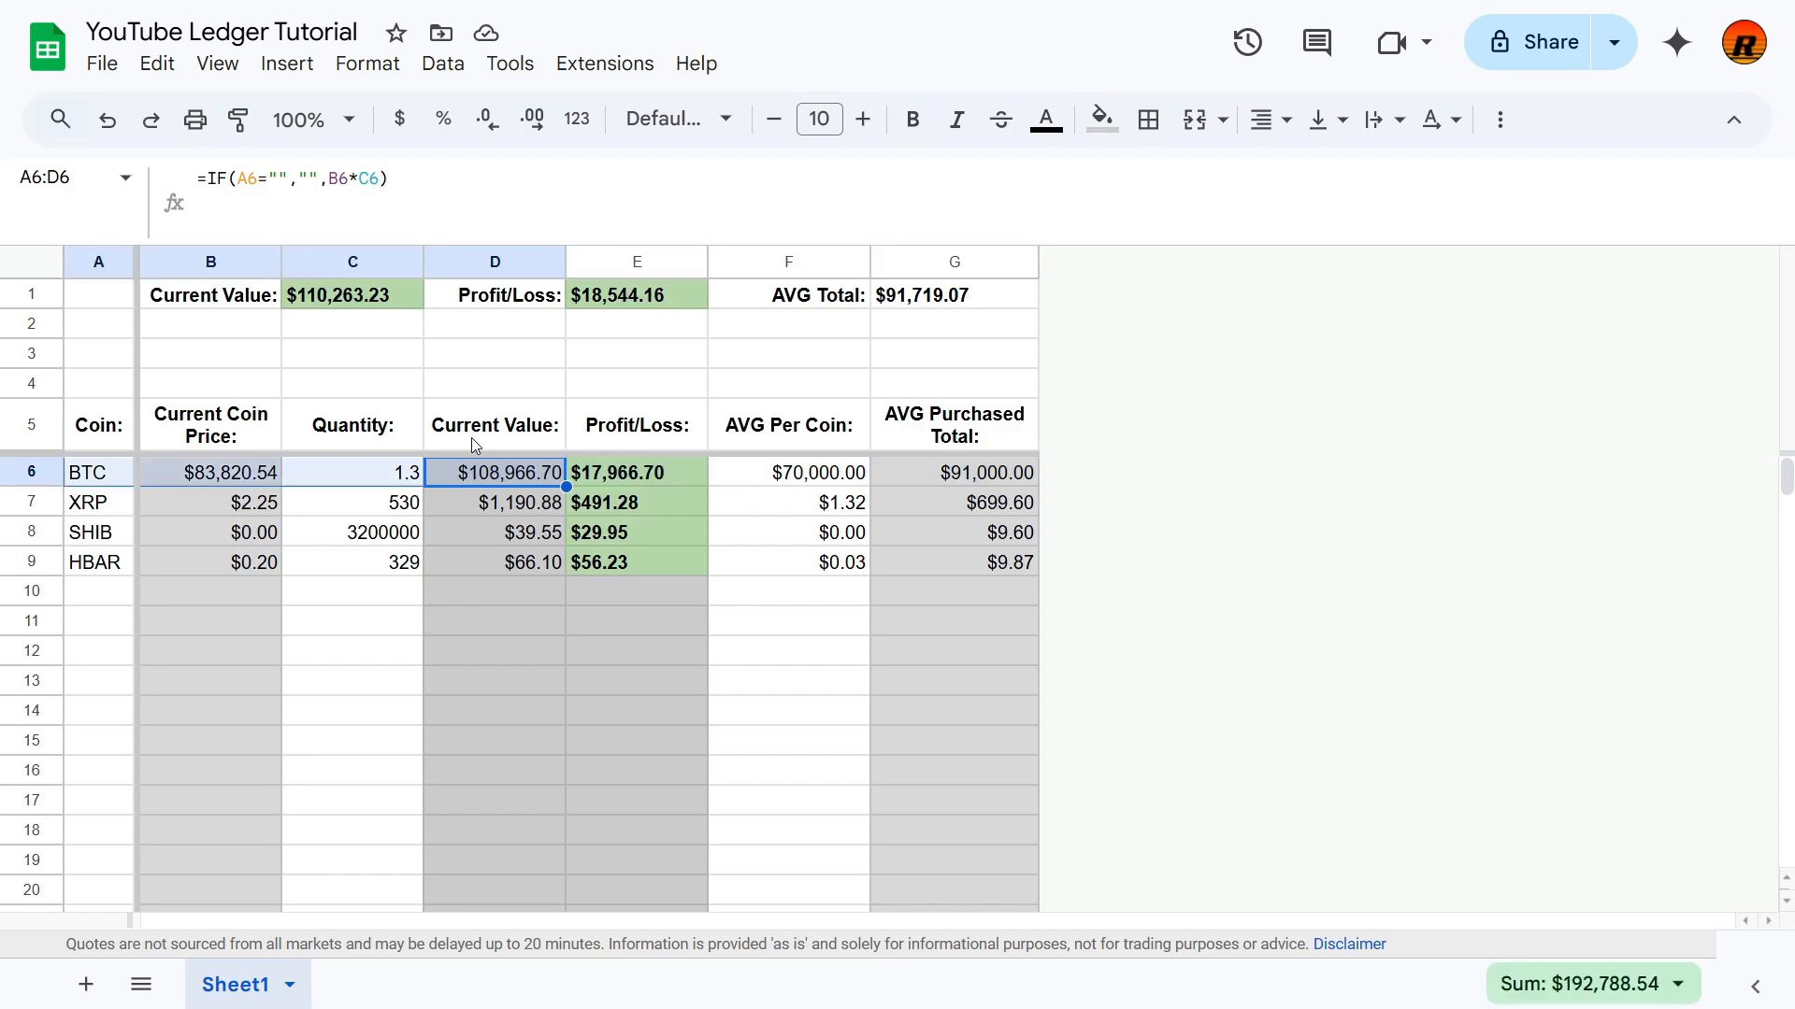
key("shift+Right")
key("shift+Right")
key("shift+Right")
key("shift+Right")
key("ctrl+shift+Down")
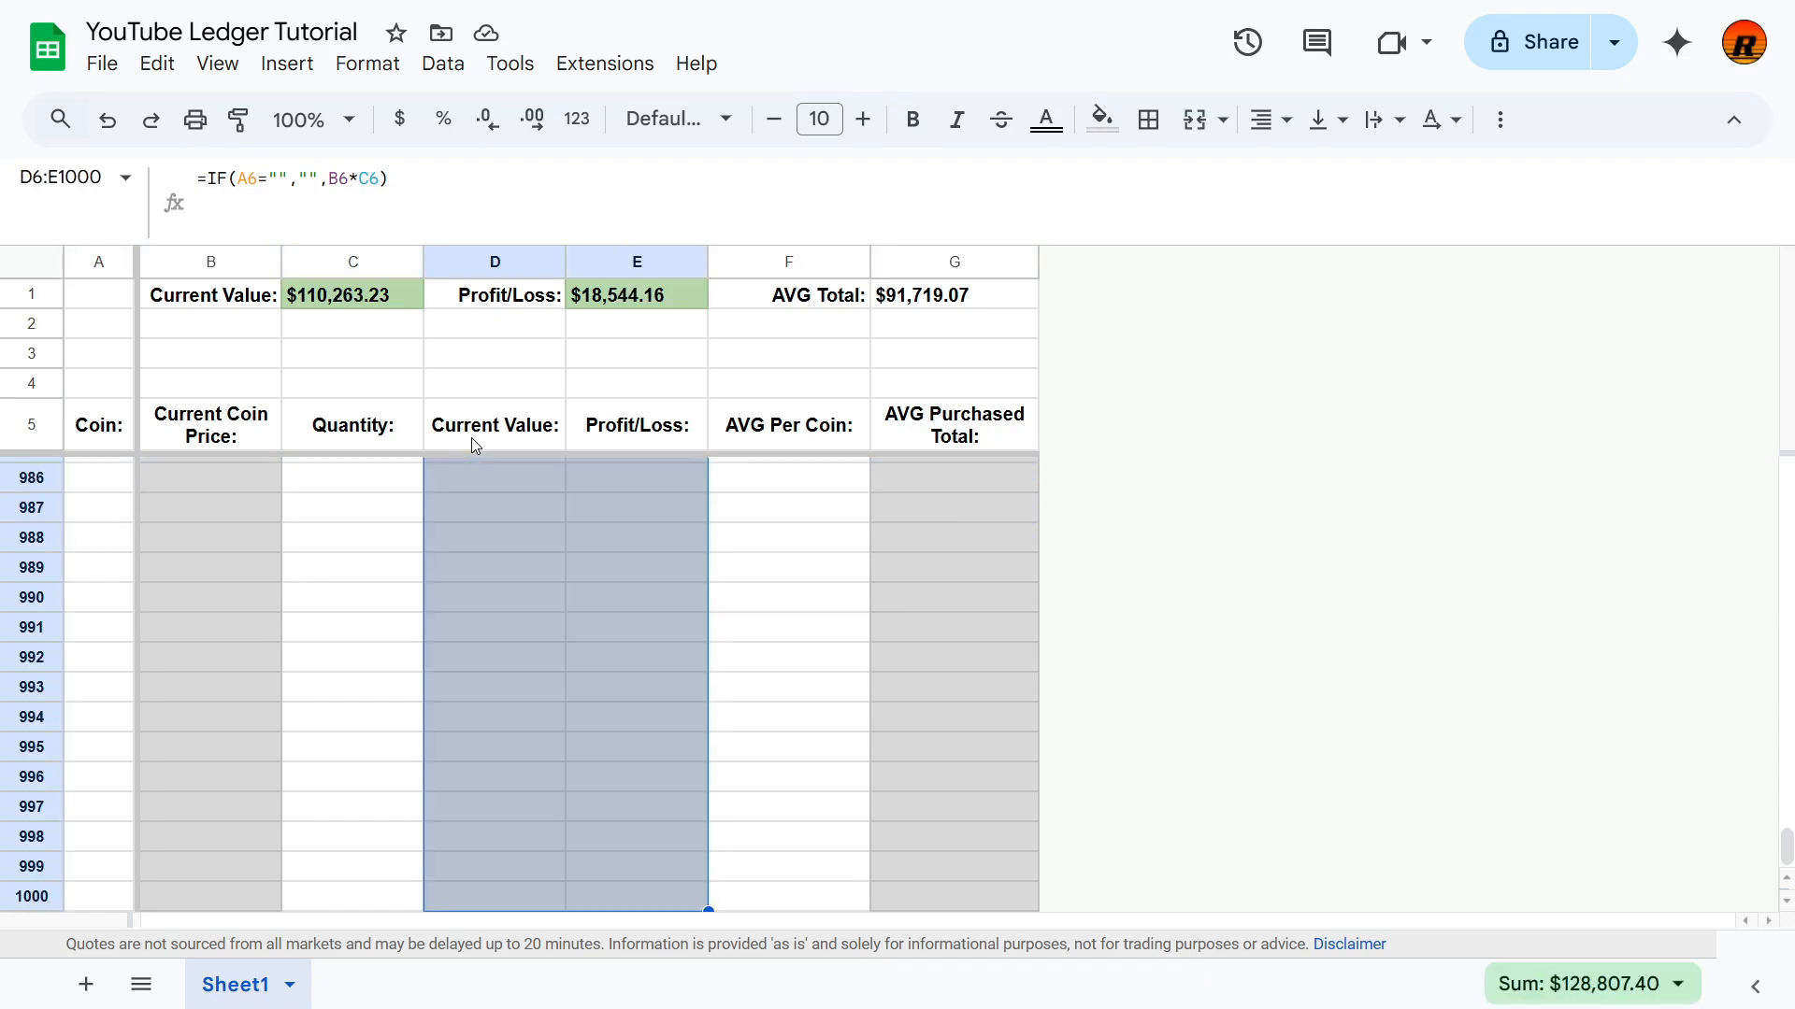
left_click(1103, 119)
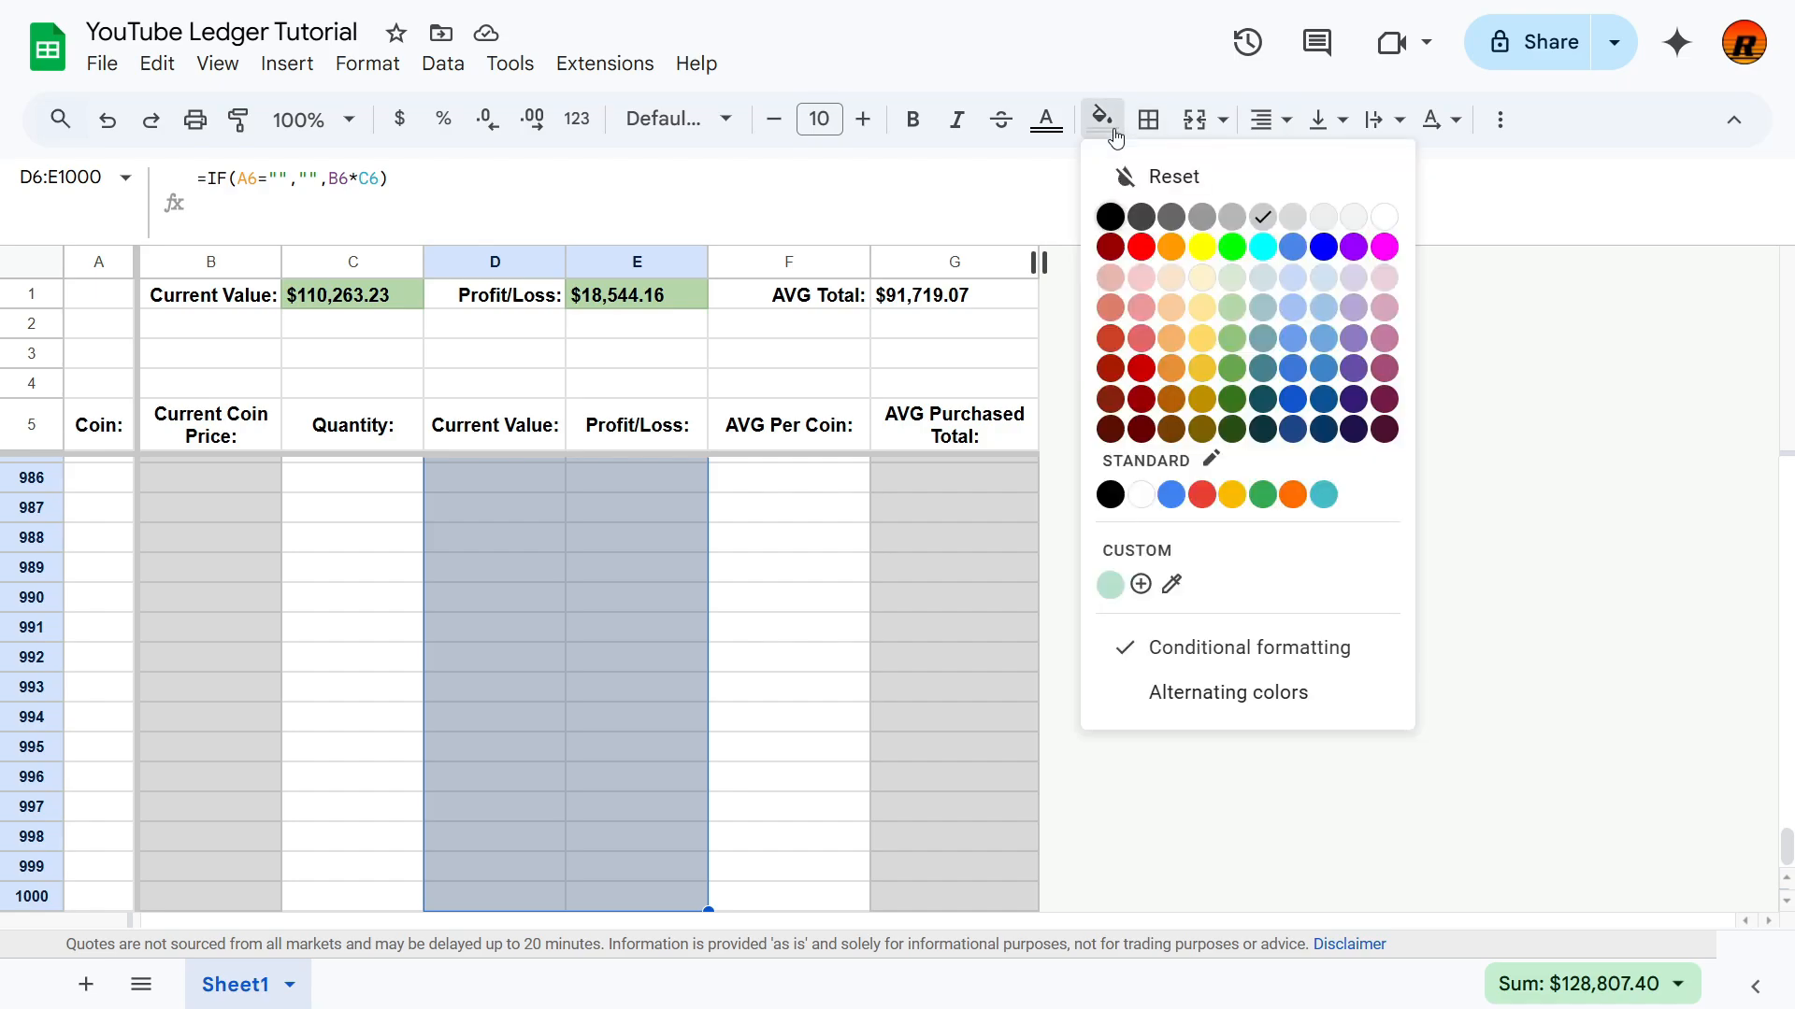
left_click(1291, 220)
left_click(775, 727)
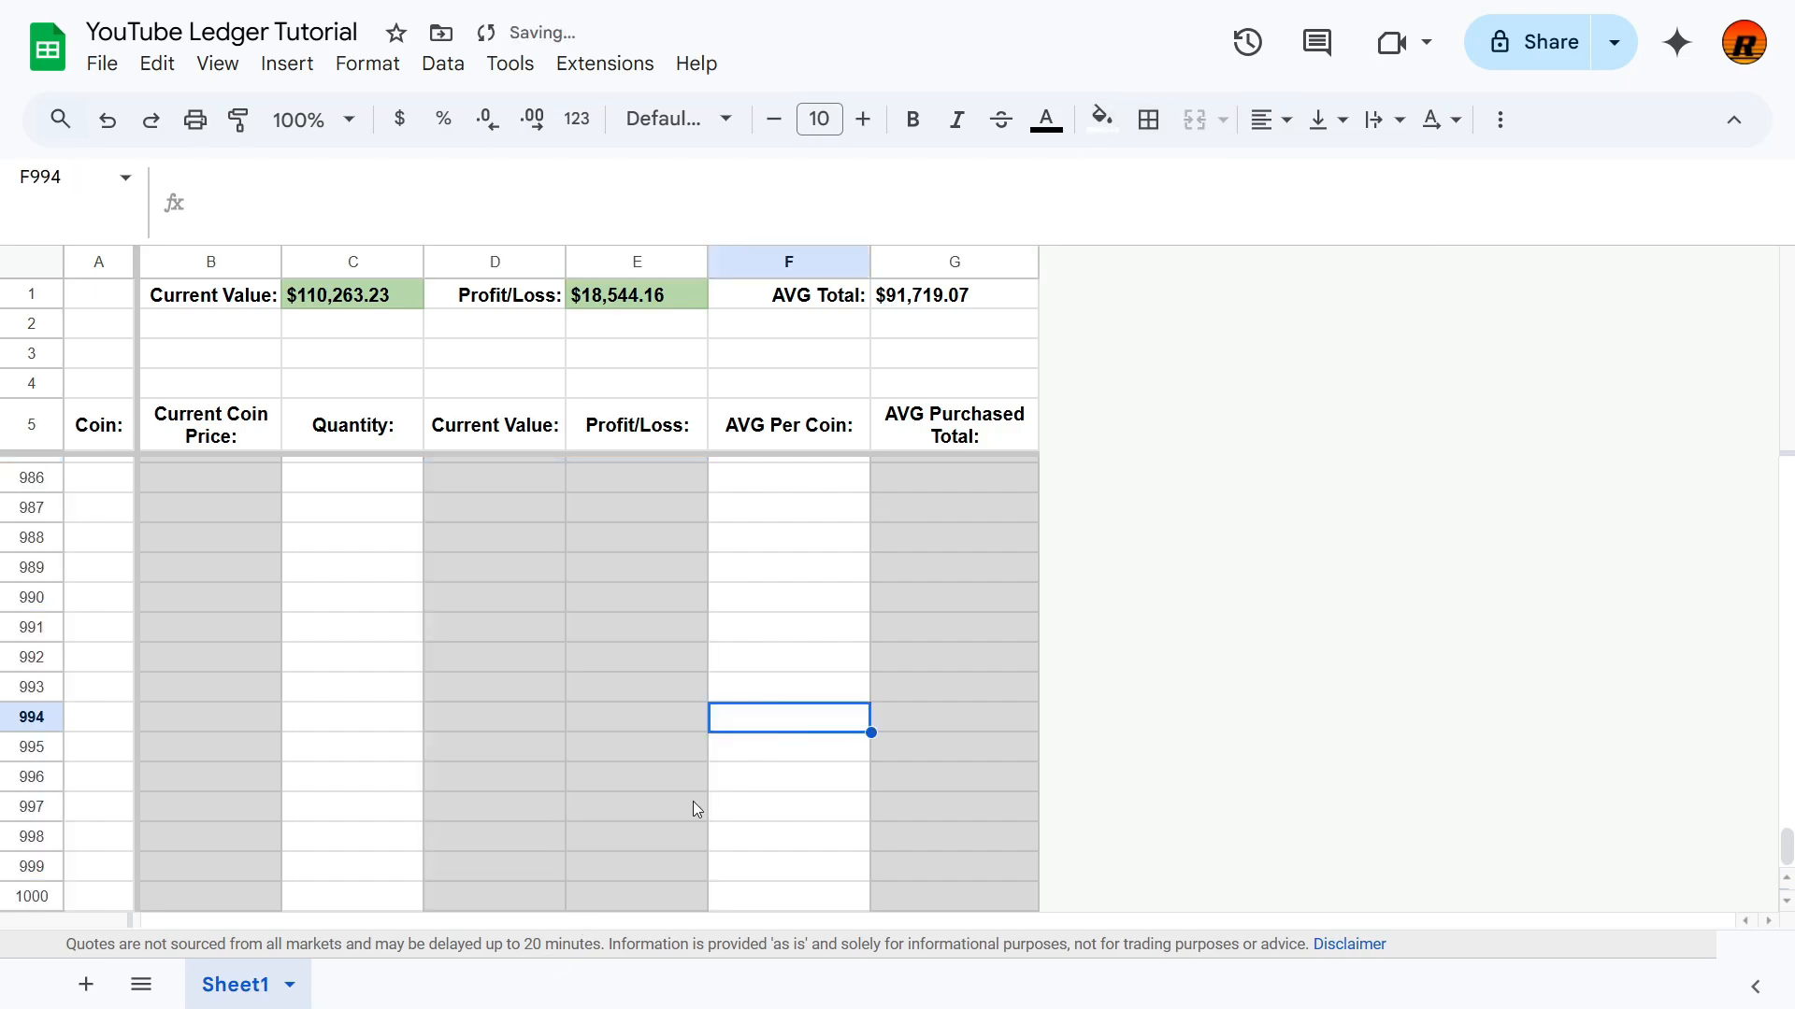
Step: Auto-fit the widths of columns B, C, D, F and G to their contents
key("ctrl+Up")
key("ctrl+Up")
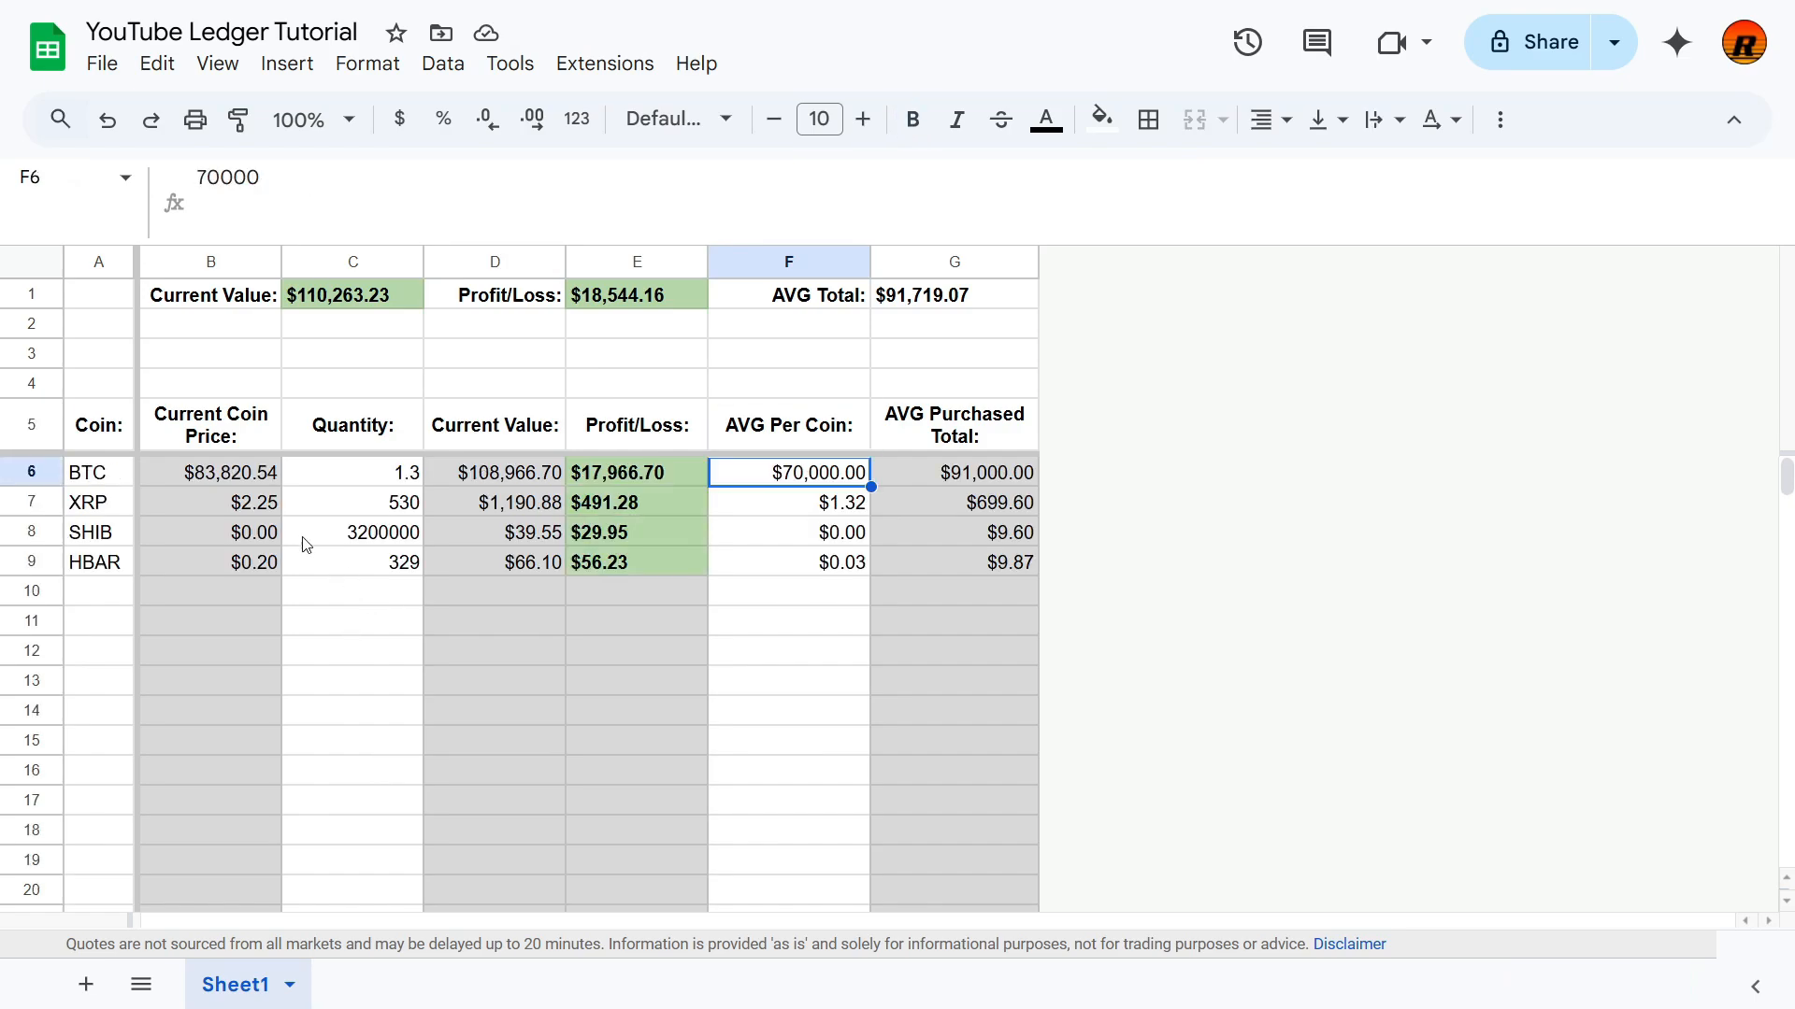
double_click(281, 262)
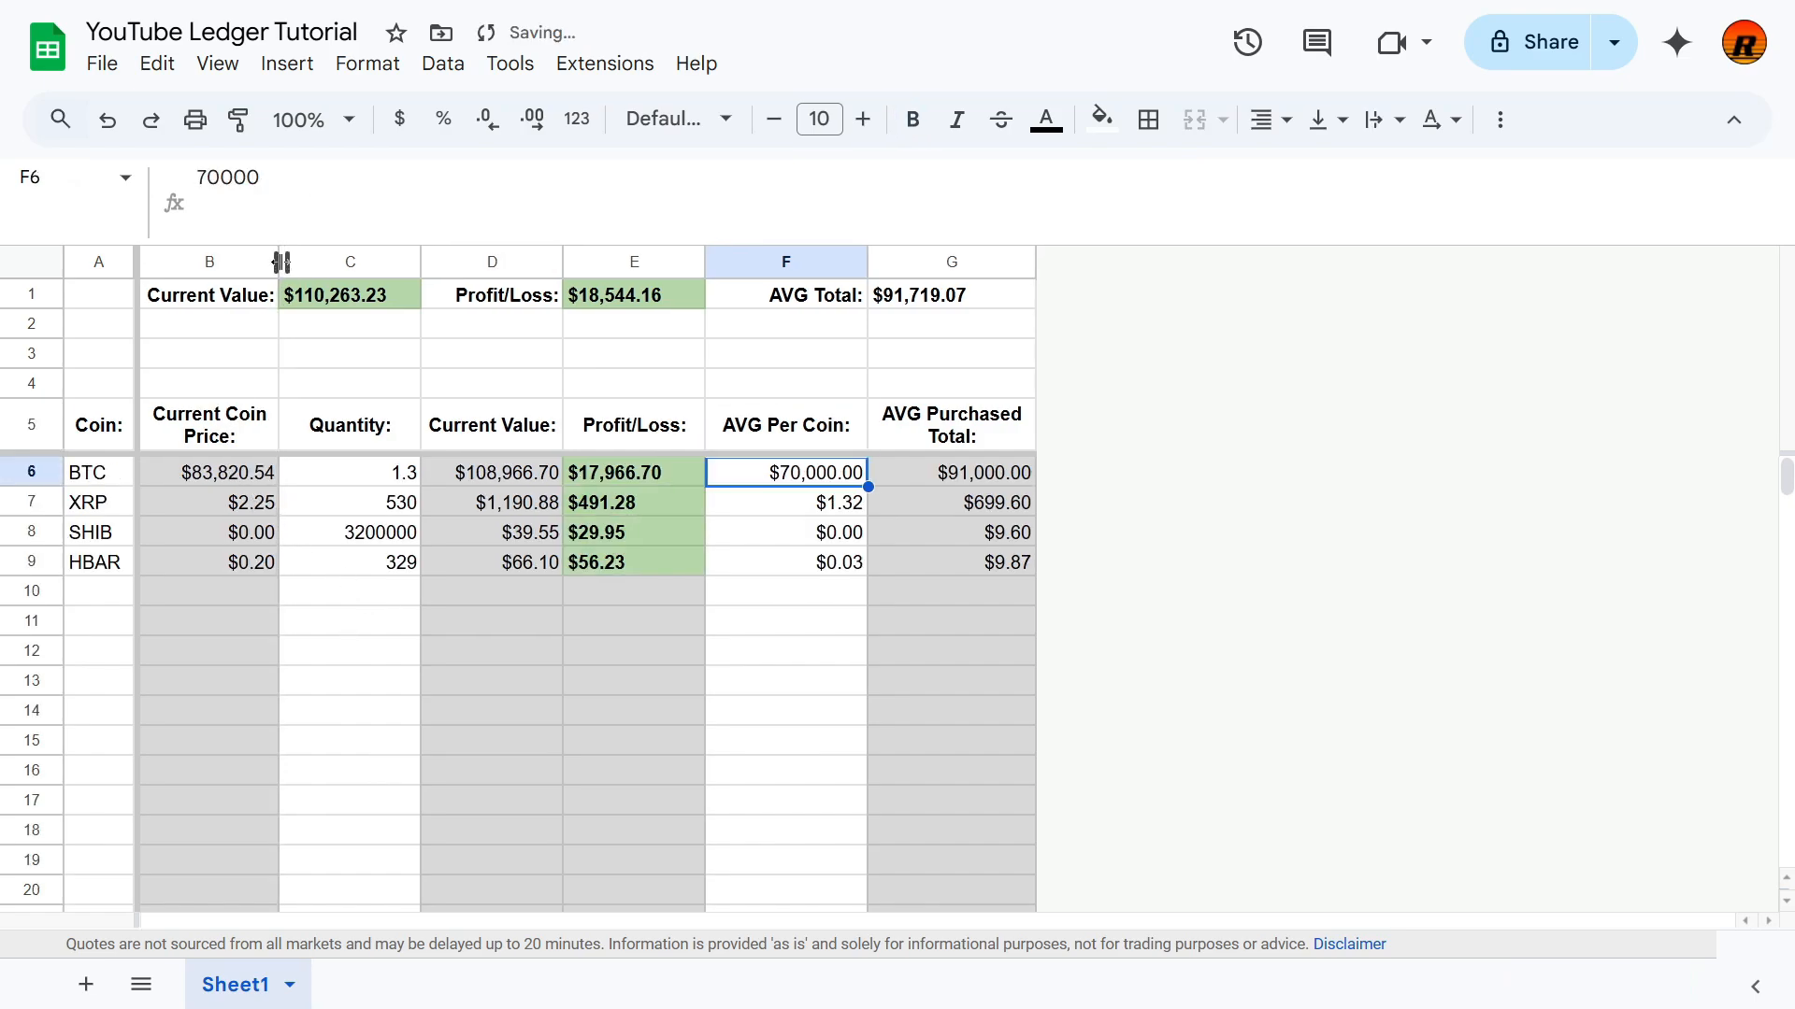
double_click(562, 262)
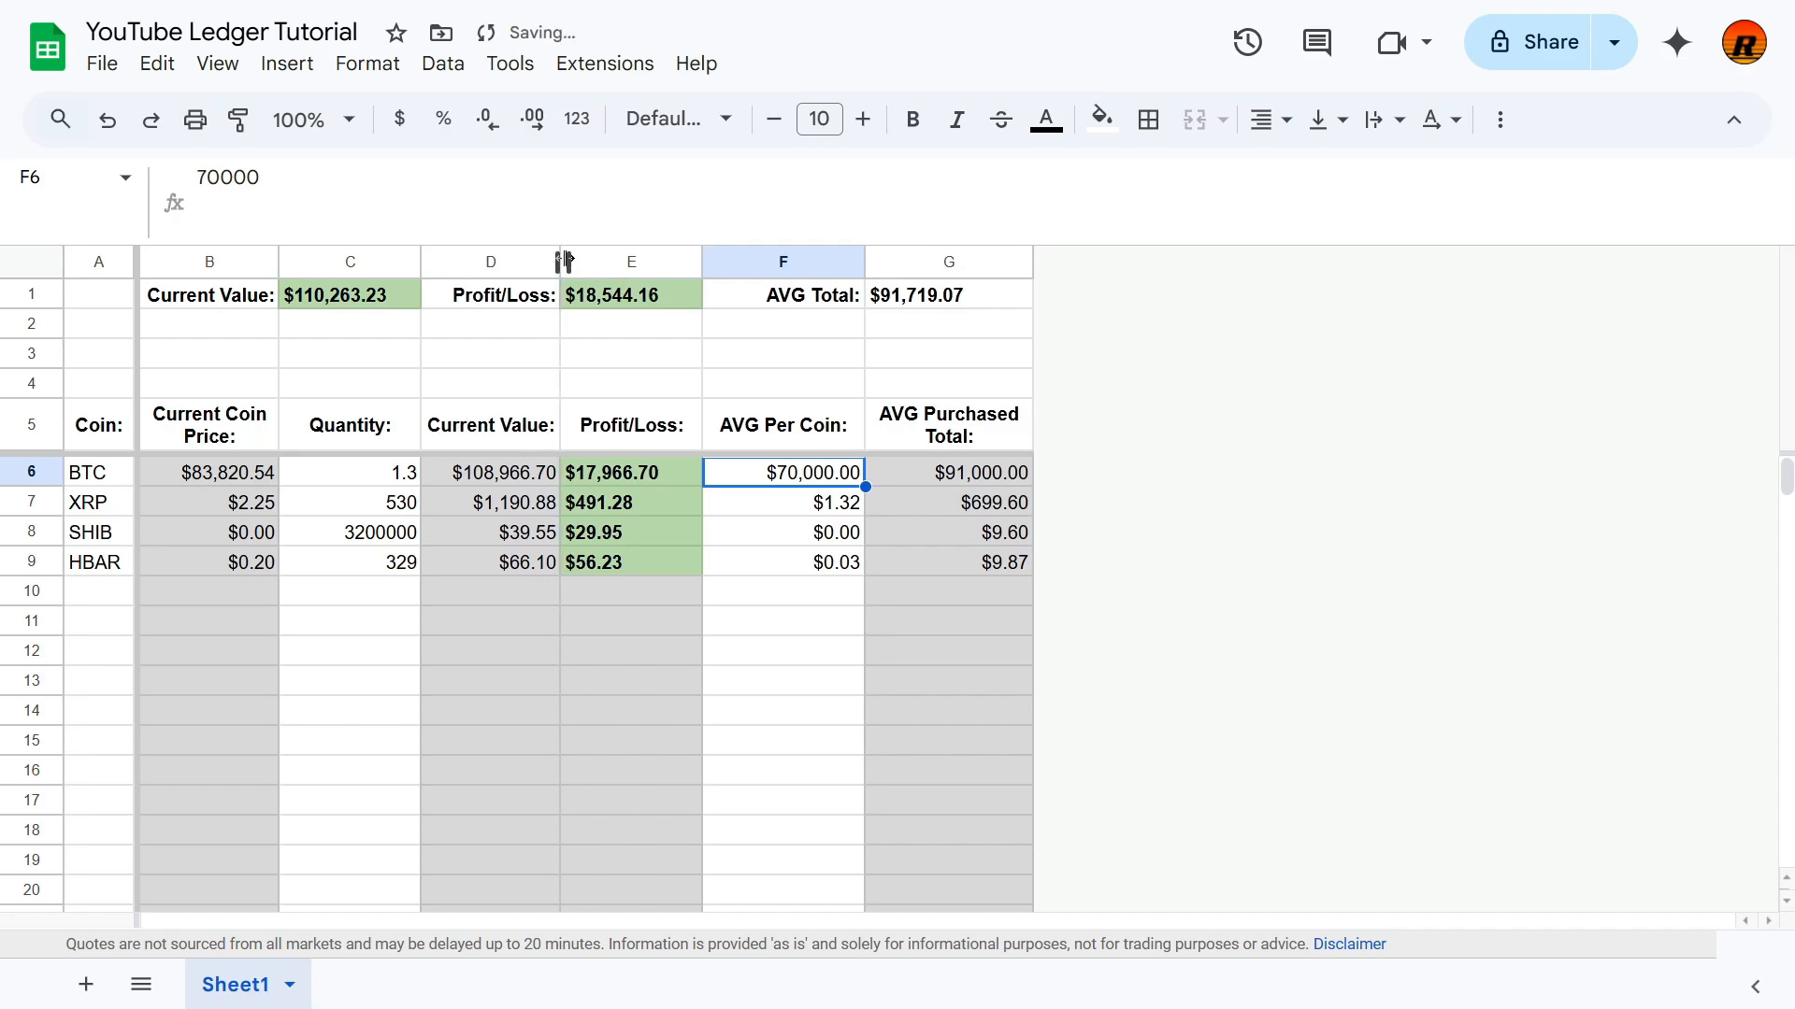
left_click(404, 259)
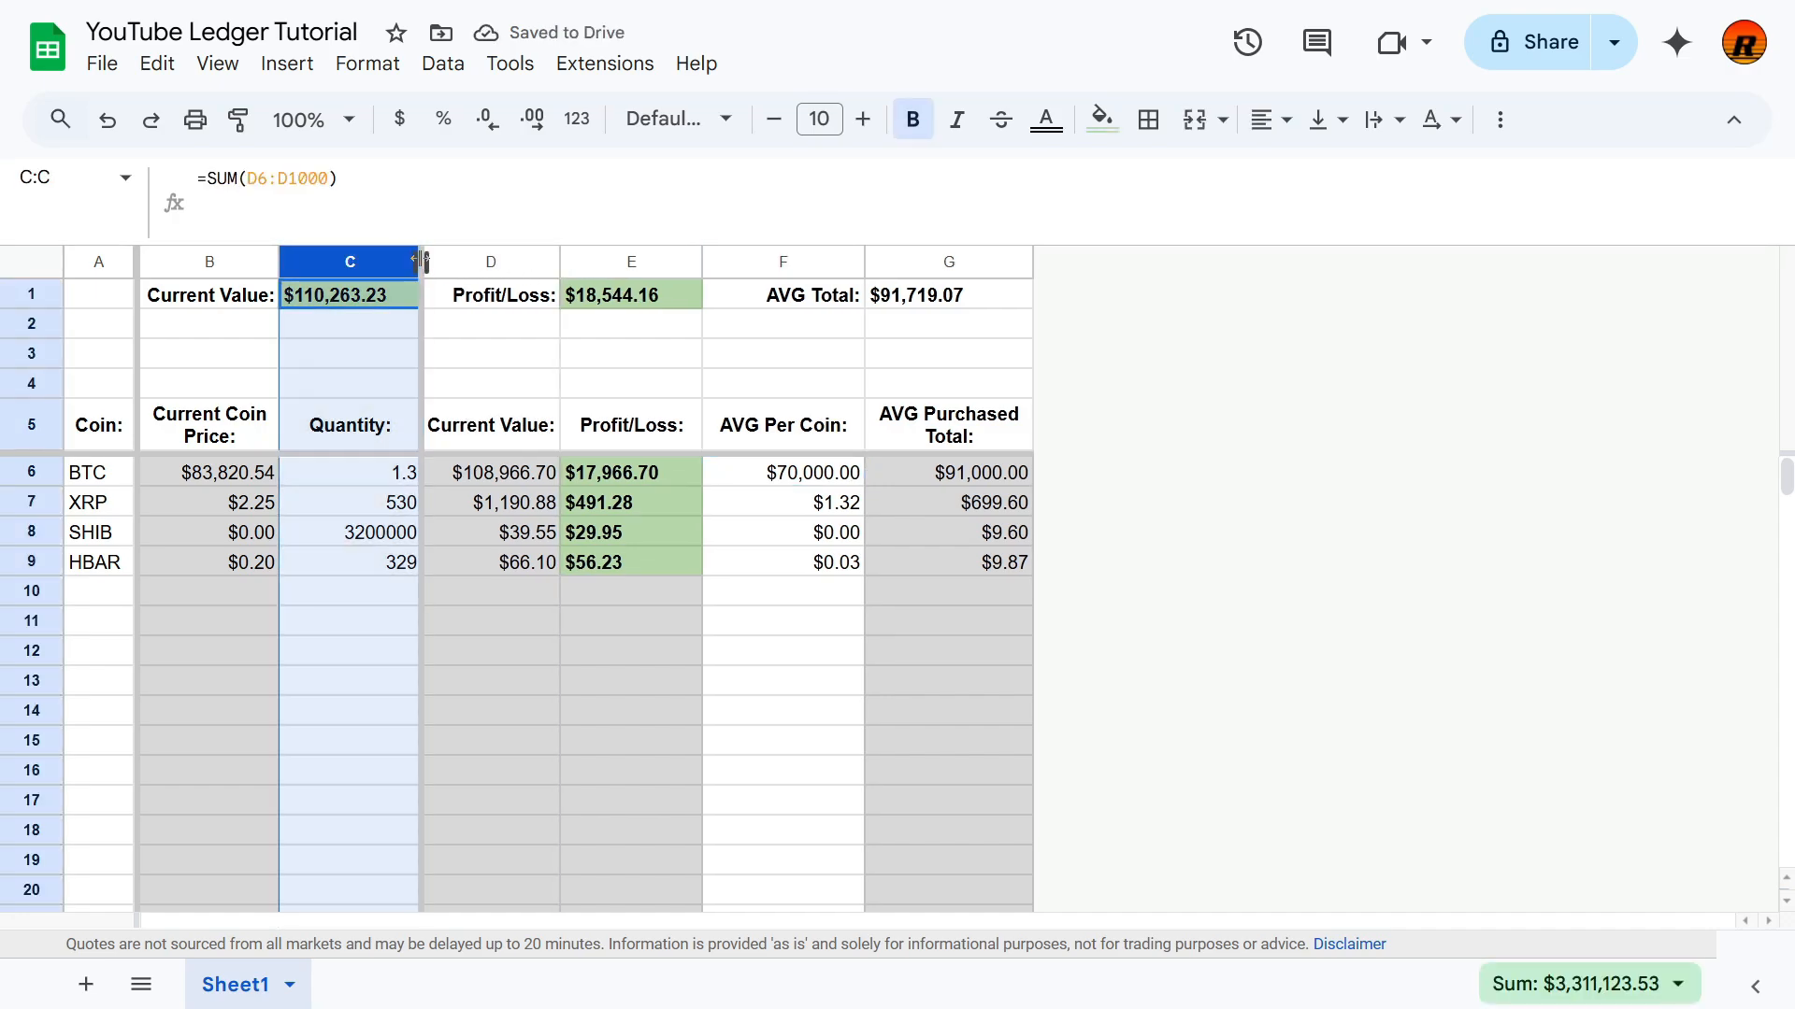
double_click(420, 262)
double_click(837, 262)
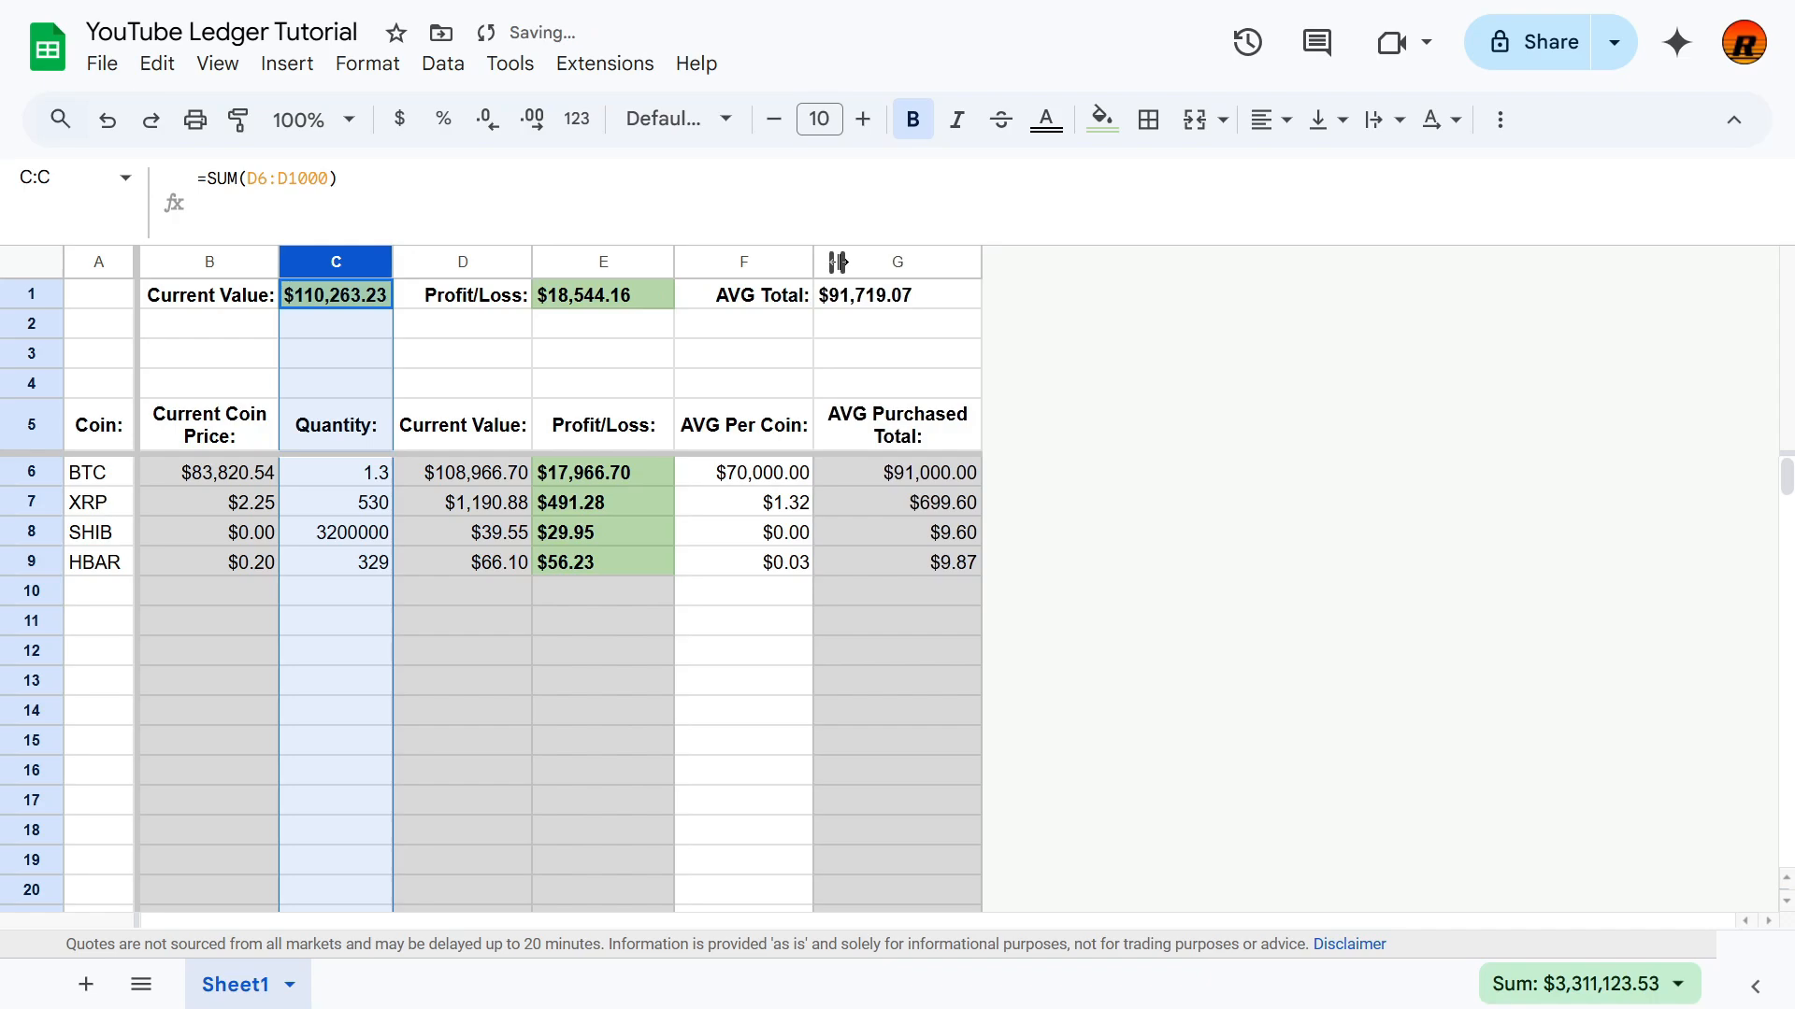
double_click(979, 262)
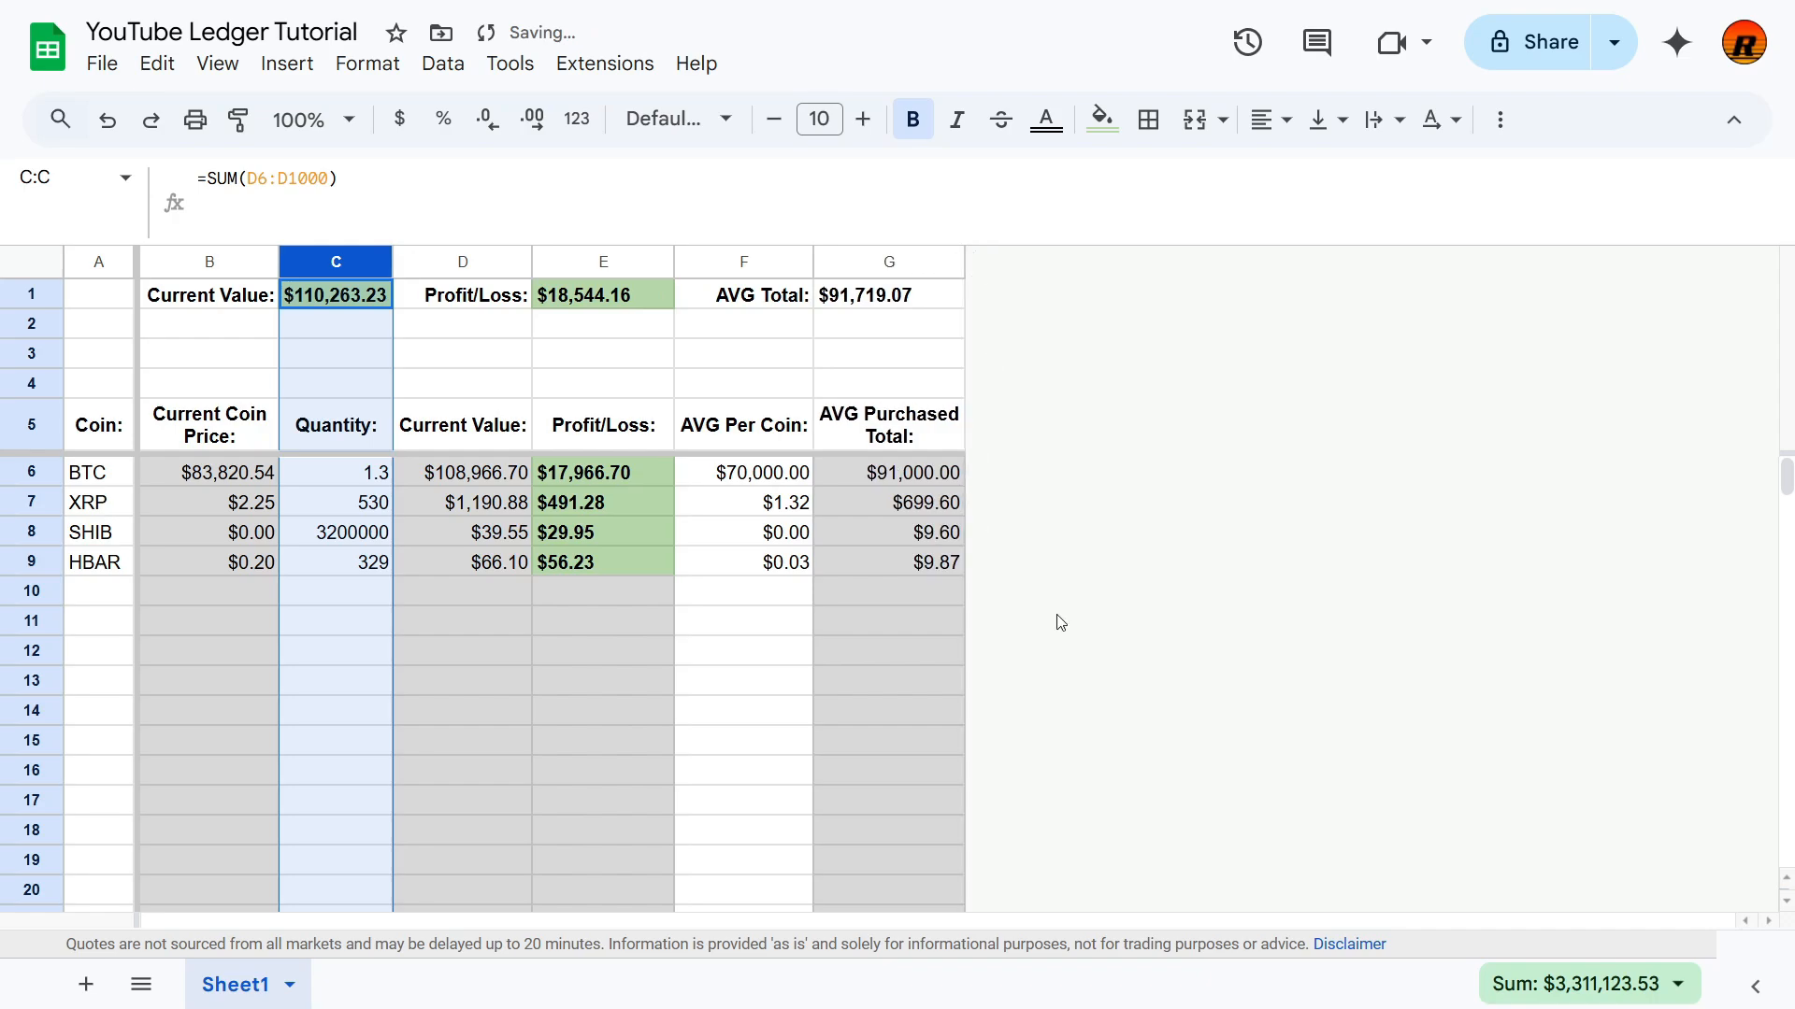
left_click(708, 781)
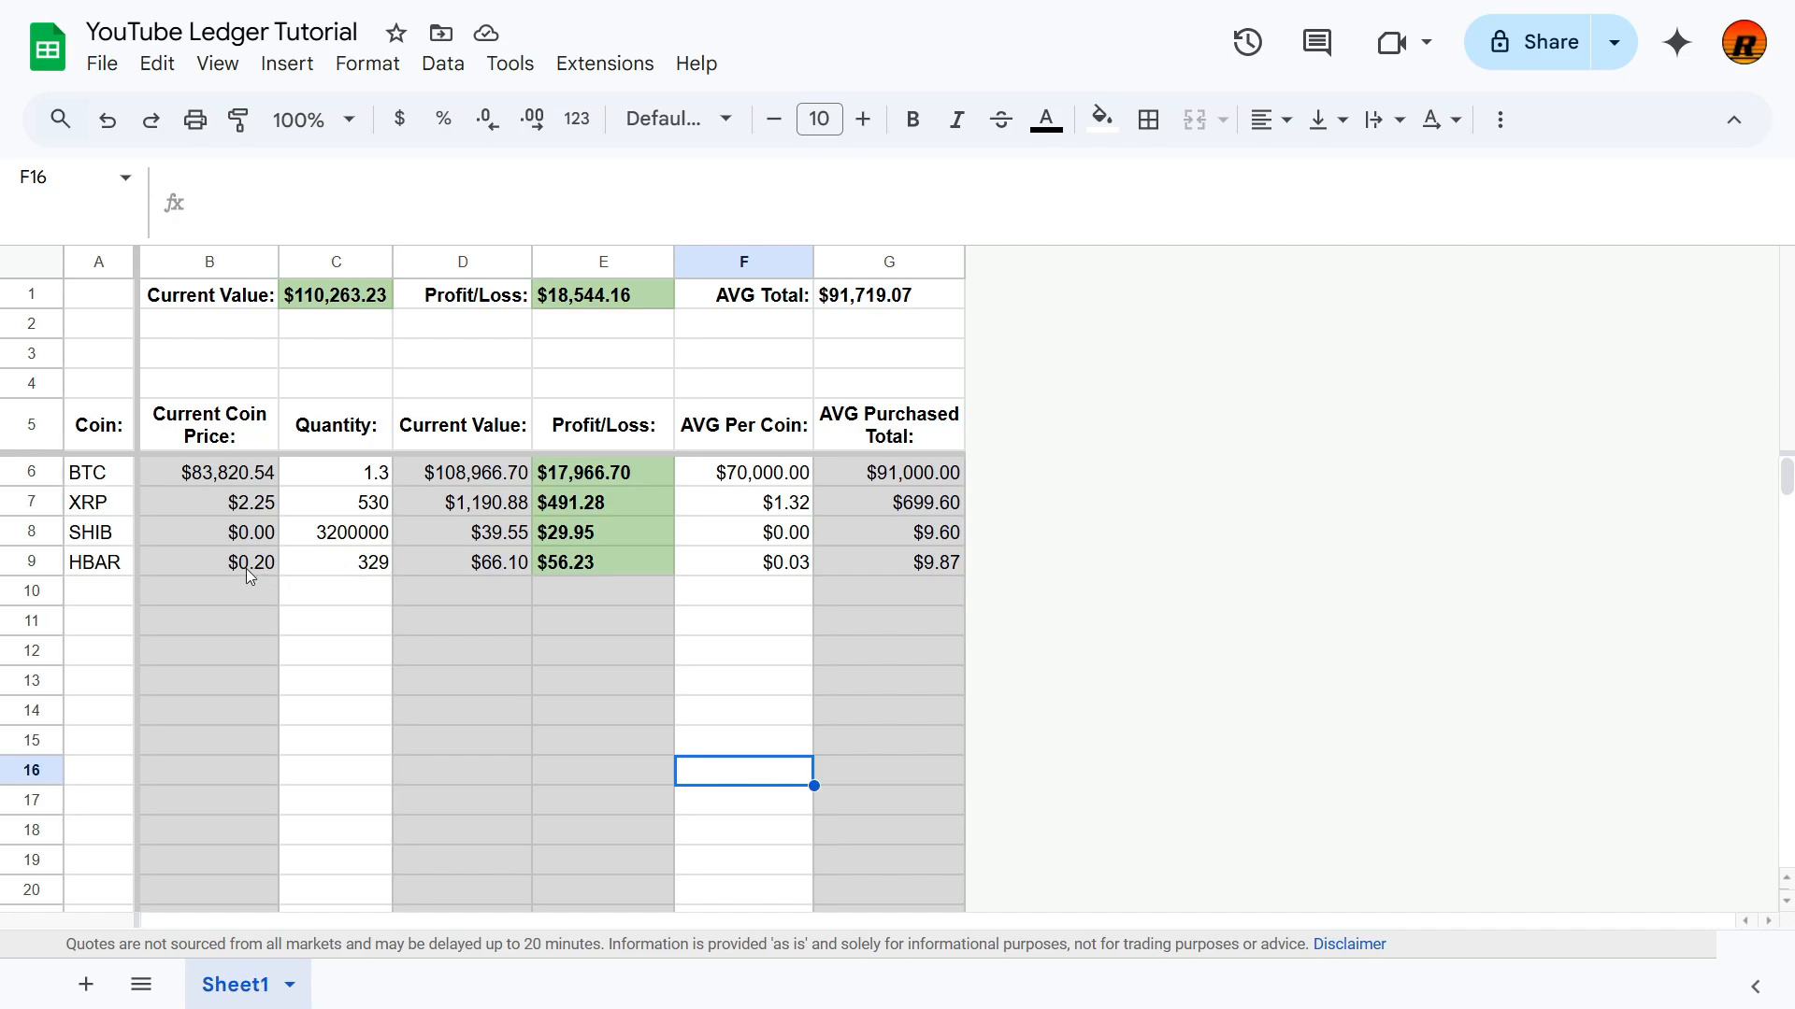
Step: Test the loss colouring by setting HBAR's AVG Per Coin in F9 to 1, and undo the change
left_click(745, 571)
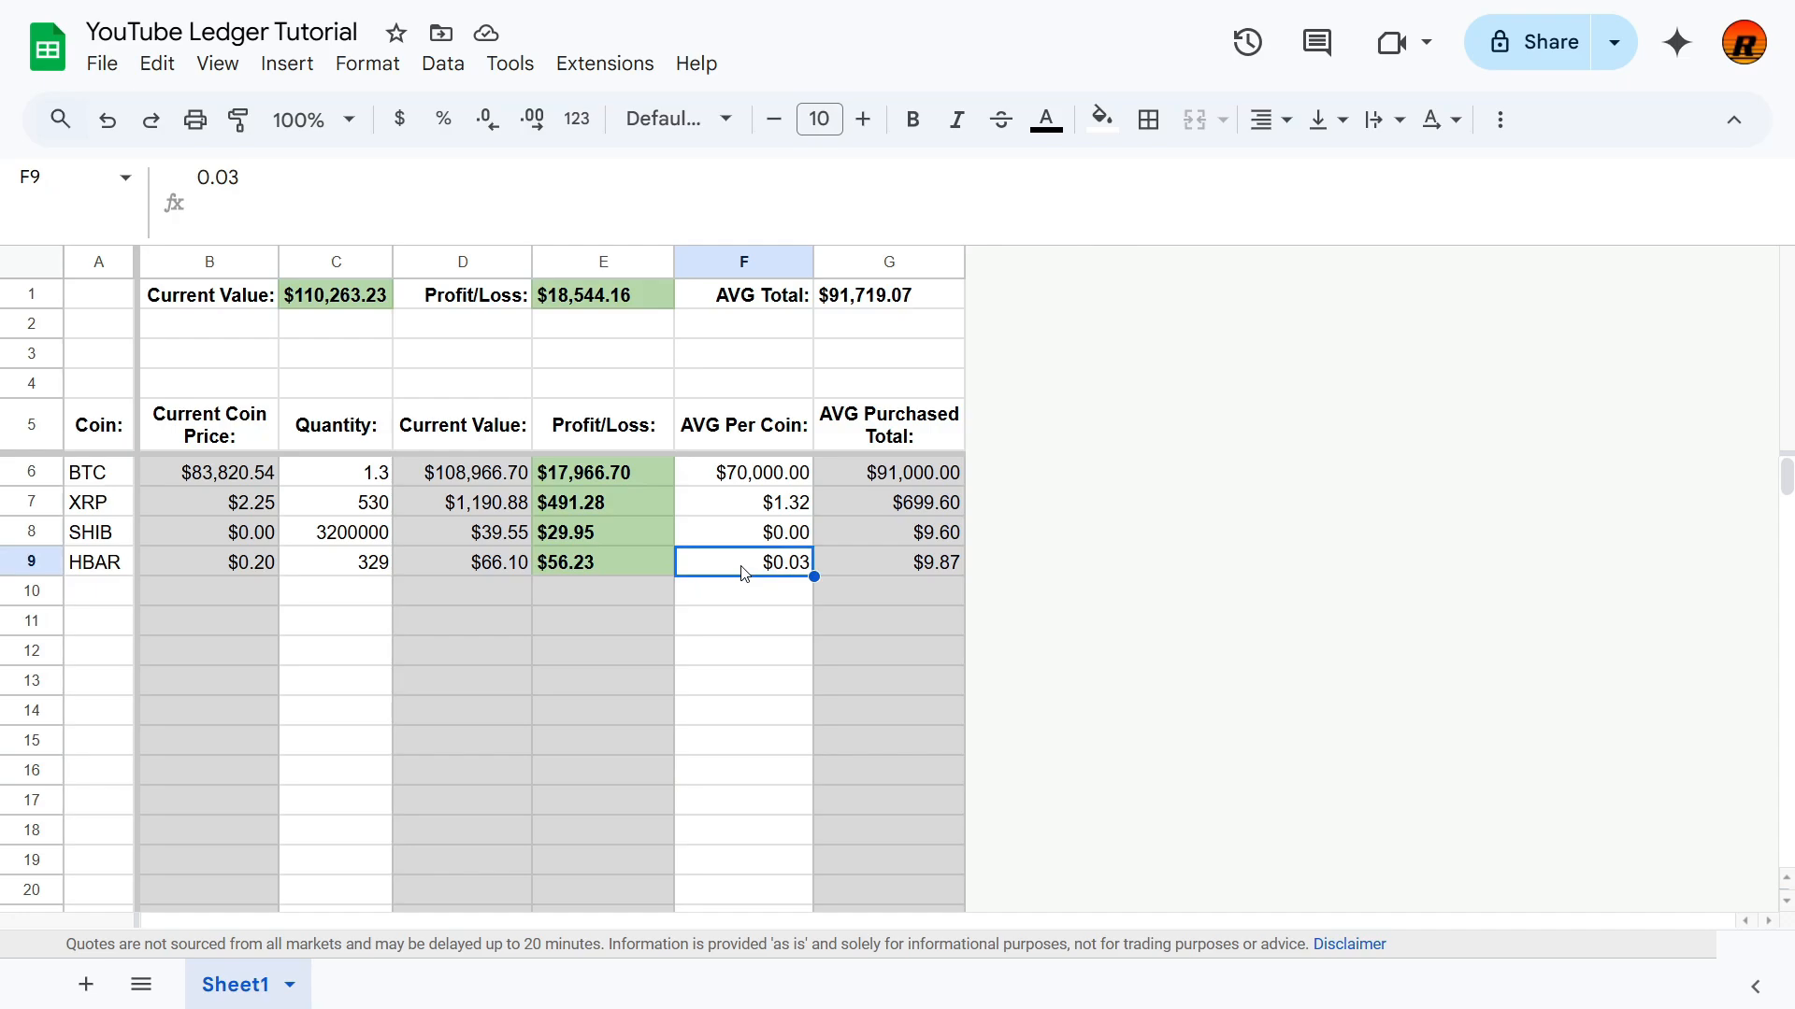
type("1")
key("Return")
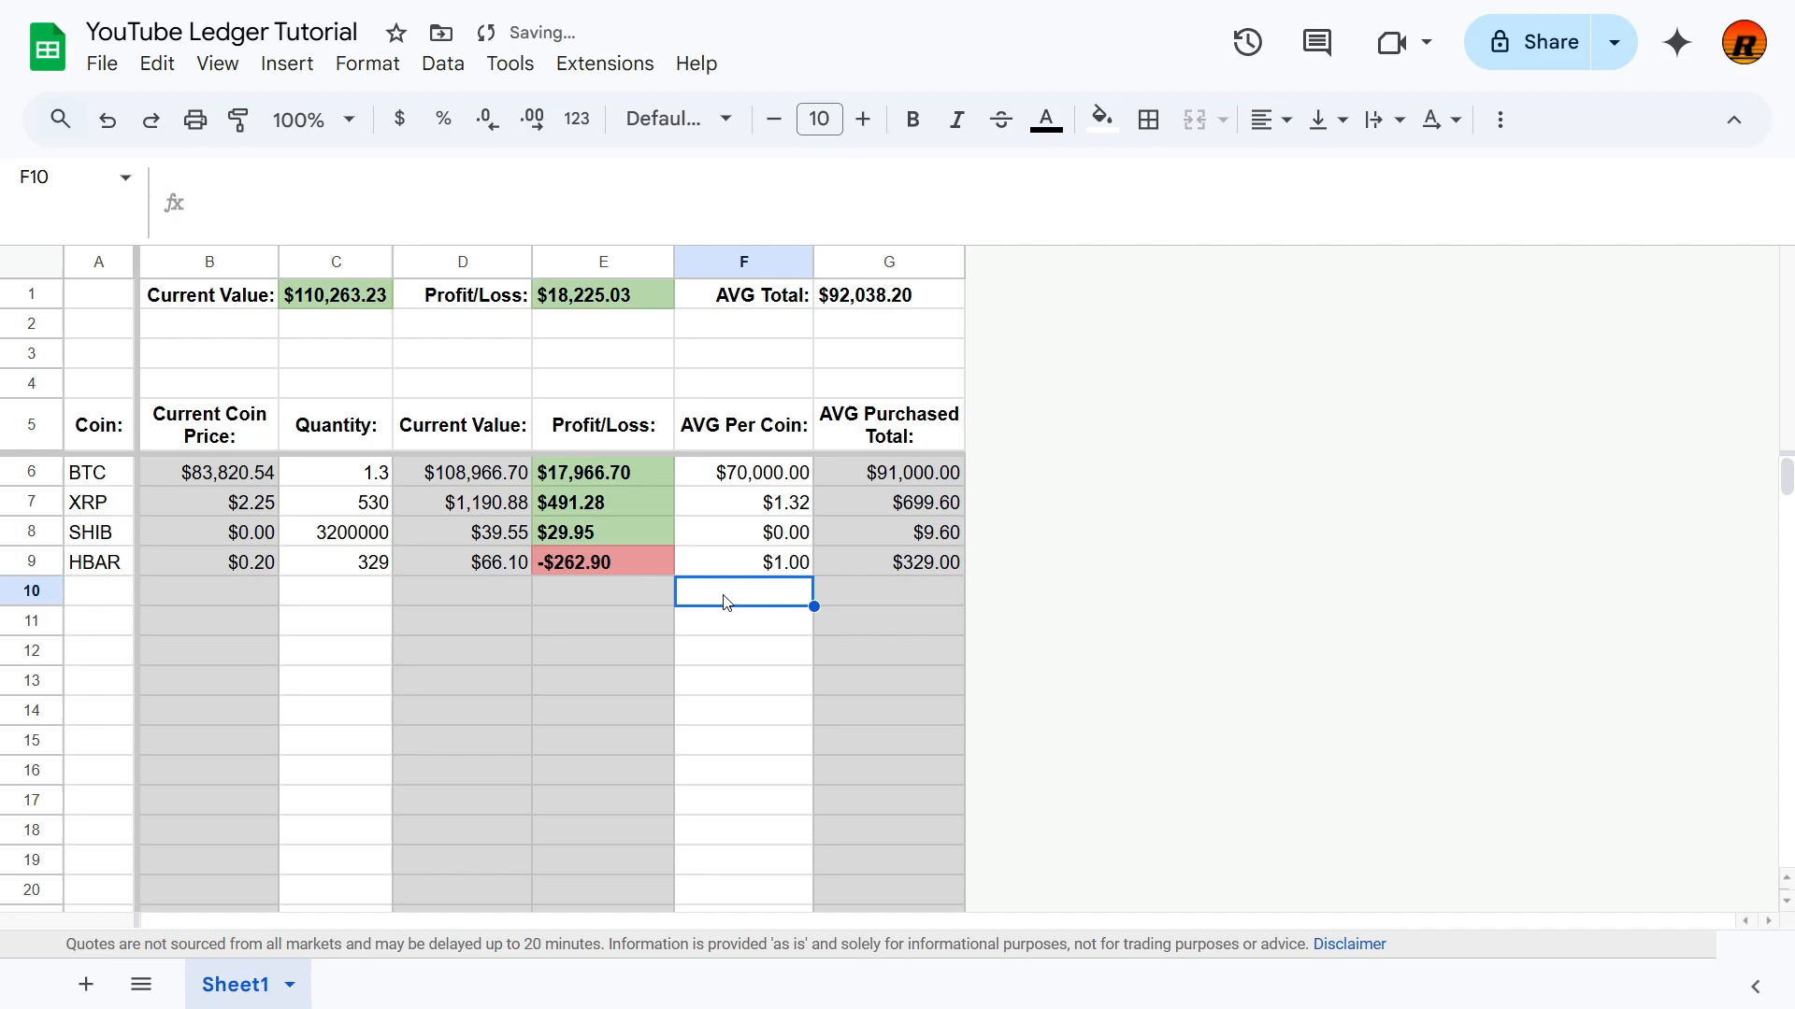
key("ctrl+z")
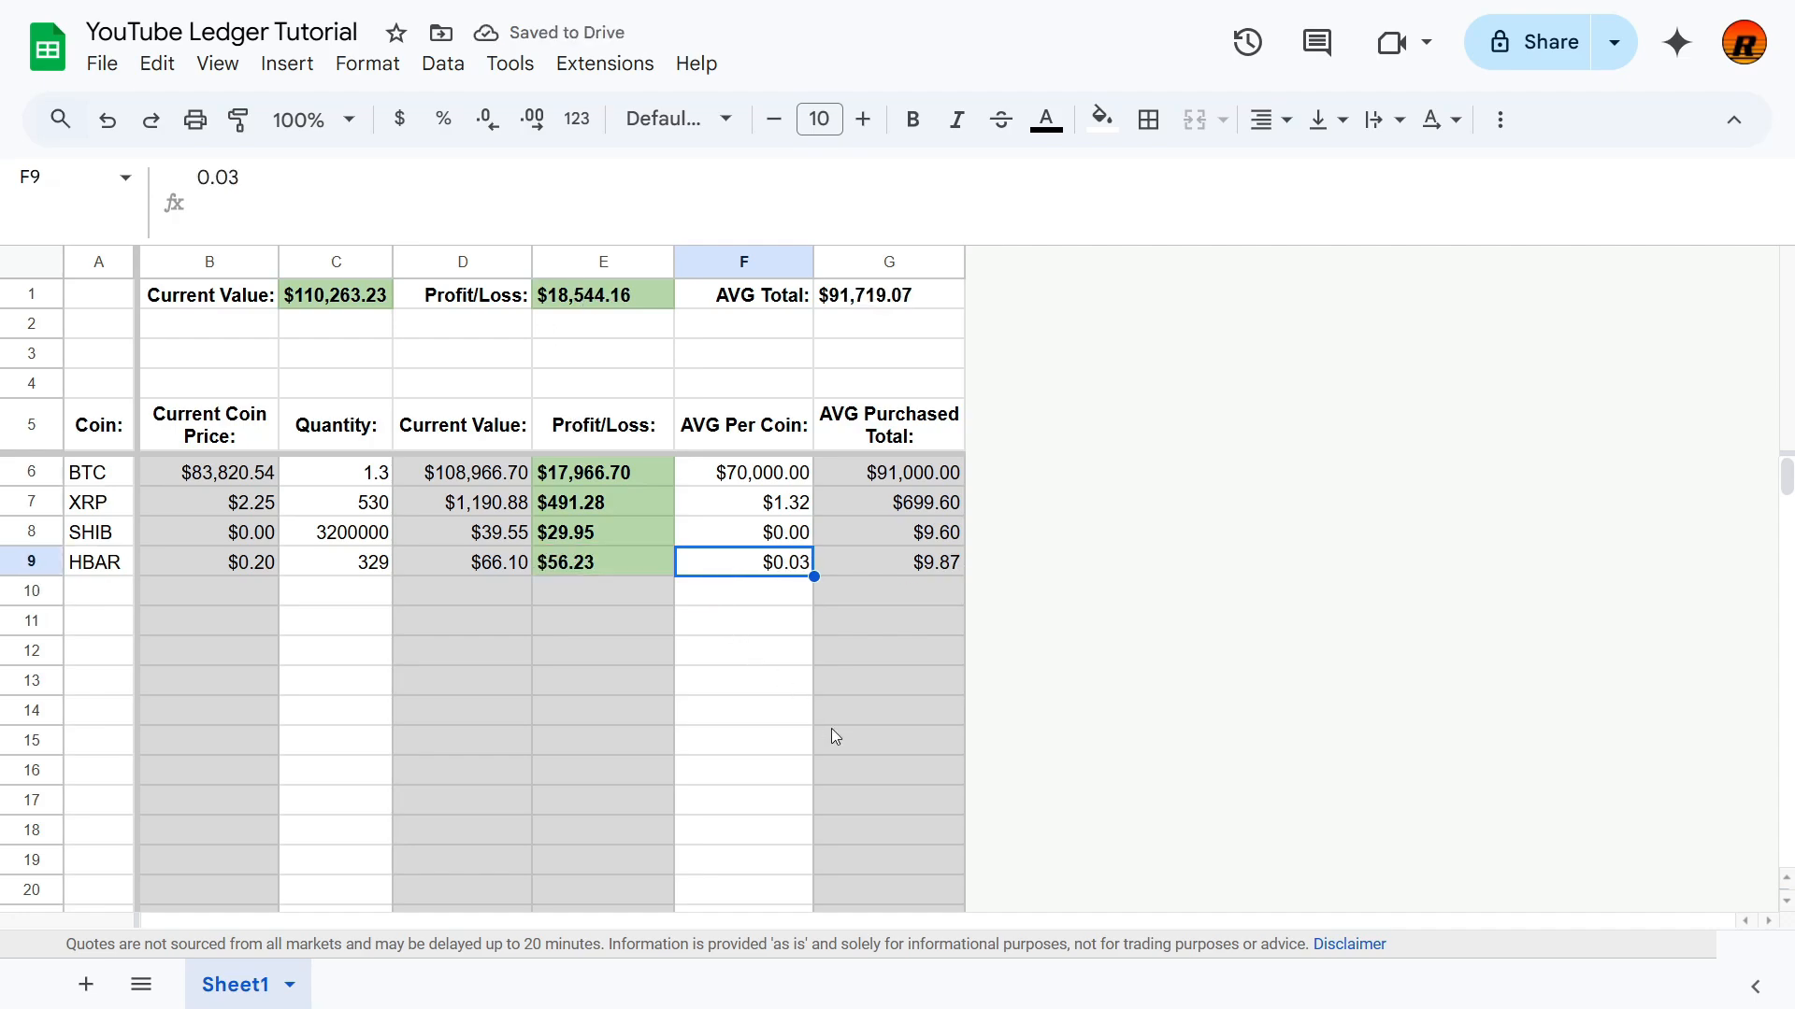
Step: Reapply the value 1 to HBAR's AVG Per Coin, inspect its Profit/Loss cell E9, and undo the test value
key("ctrl+z")
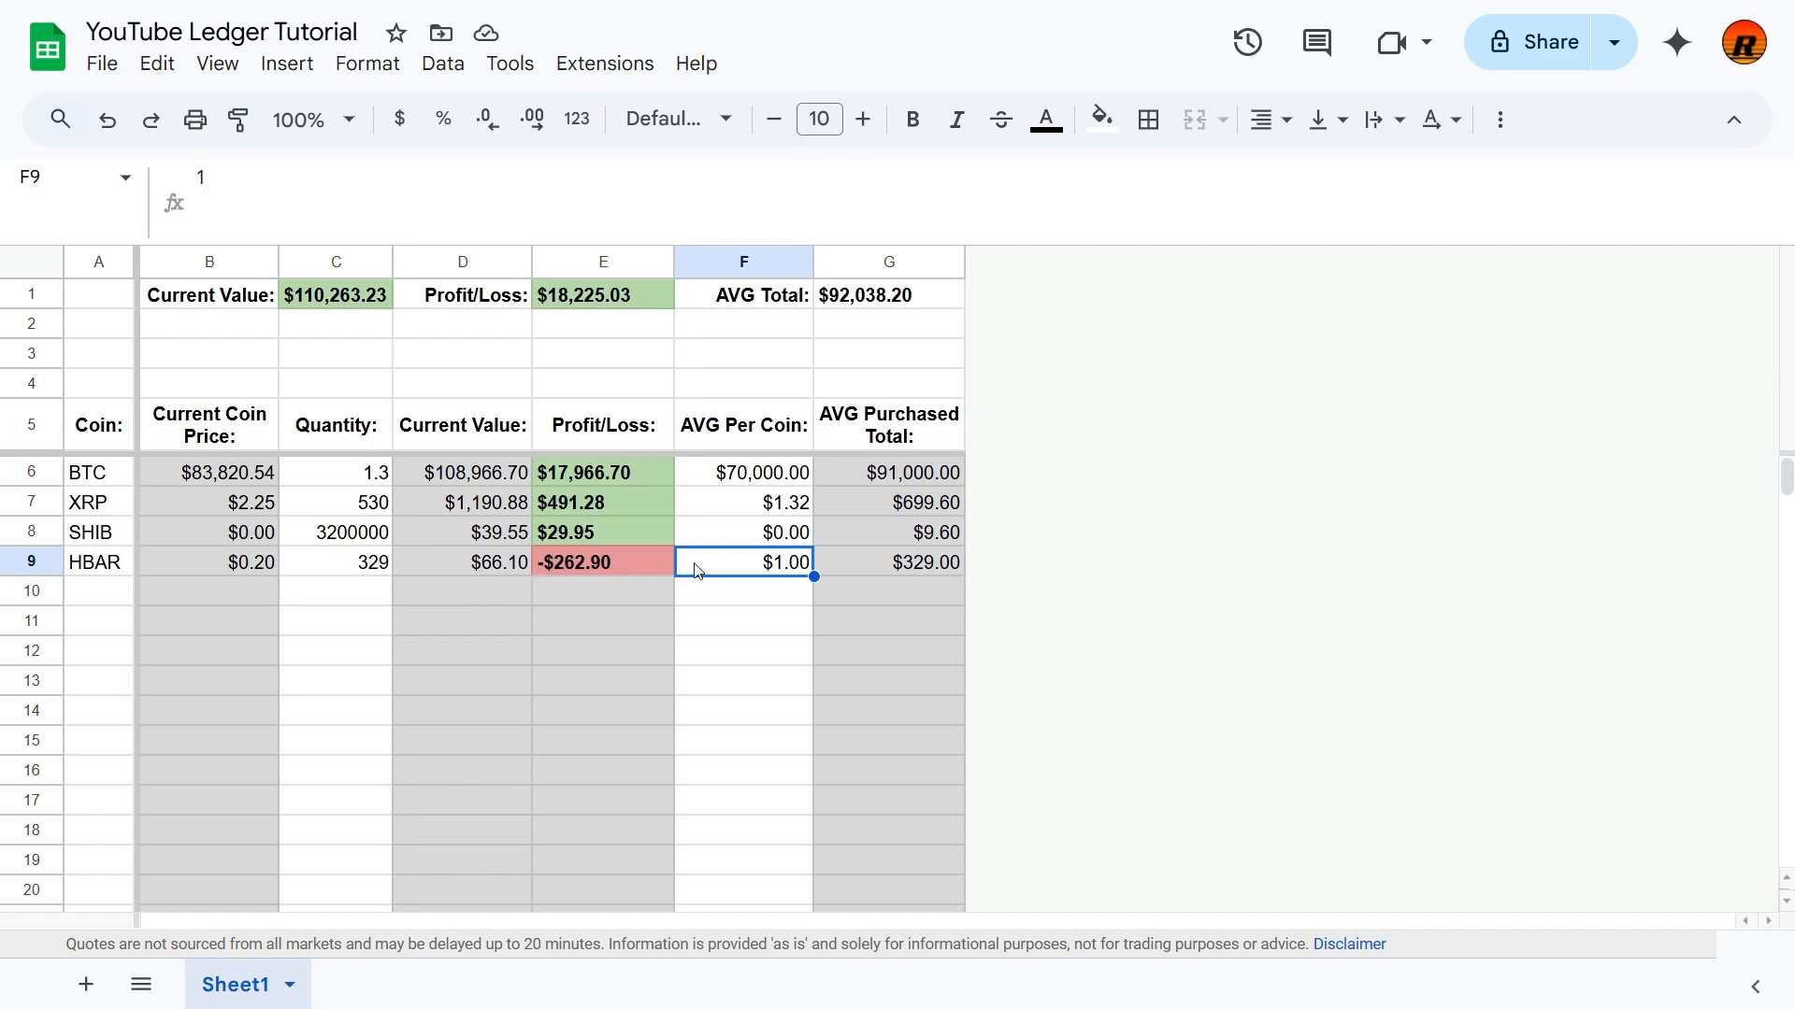
left_click(566, 559)
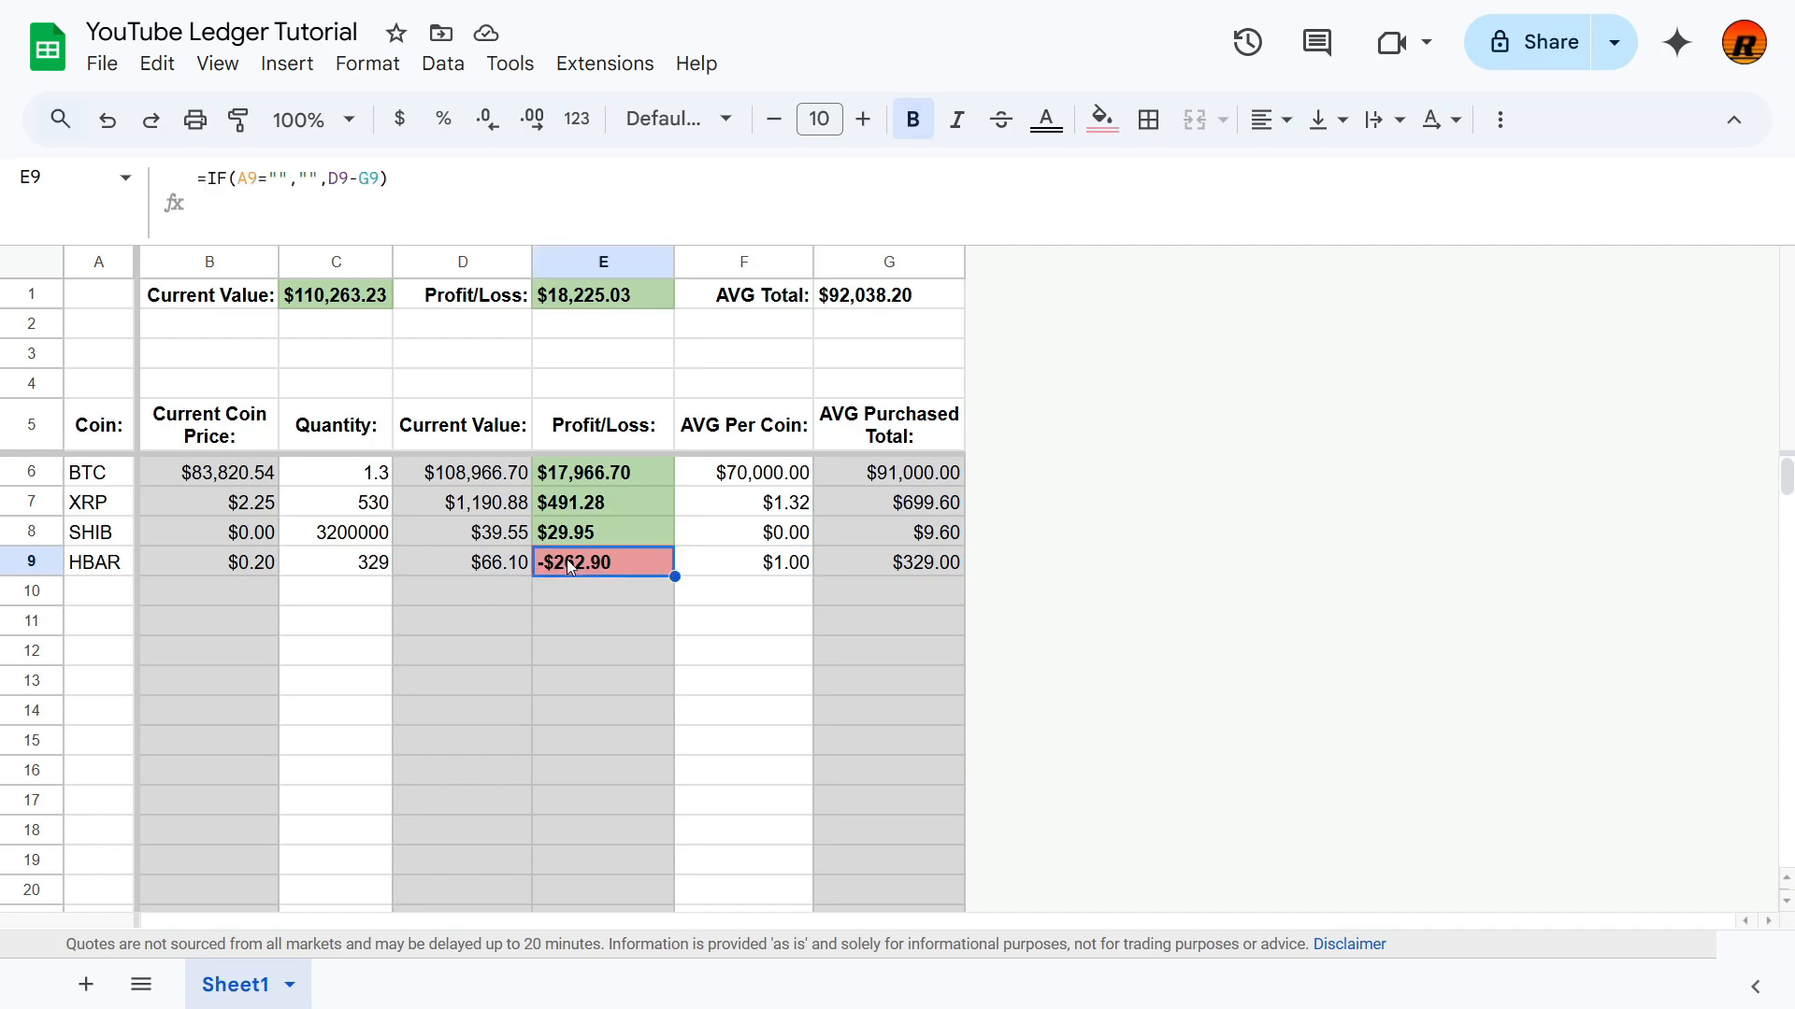
left_click(720, 564)
left_click(615, 564)
key("ctrl+z")
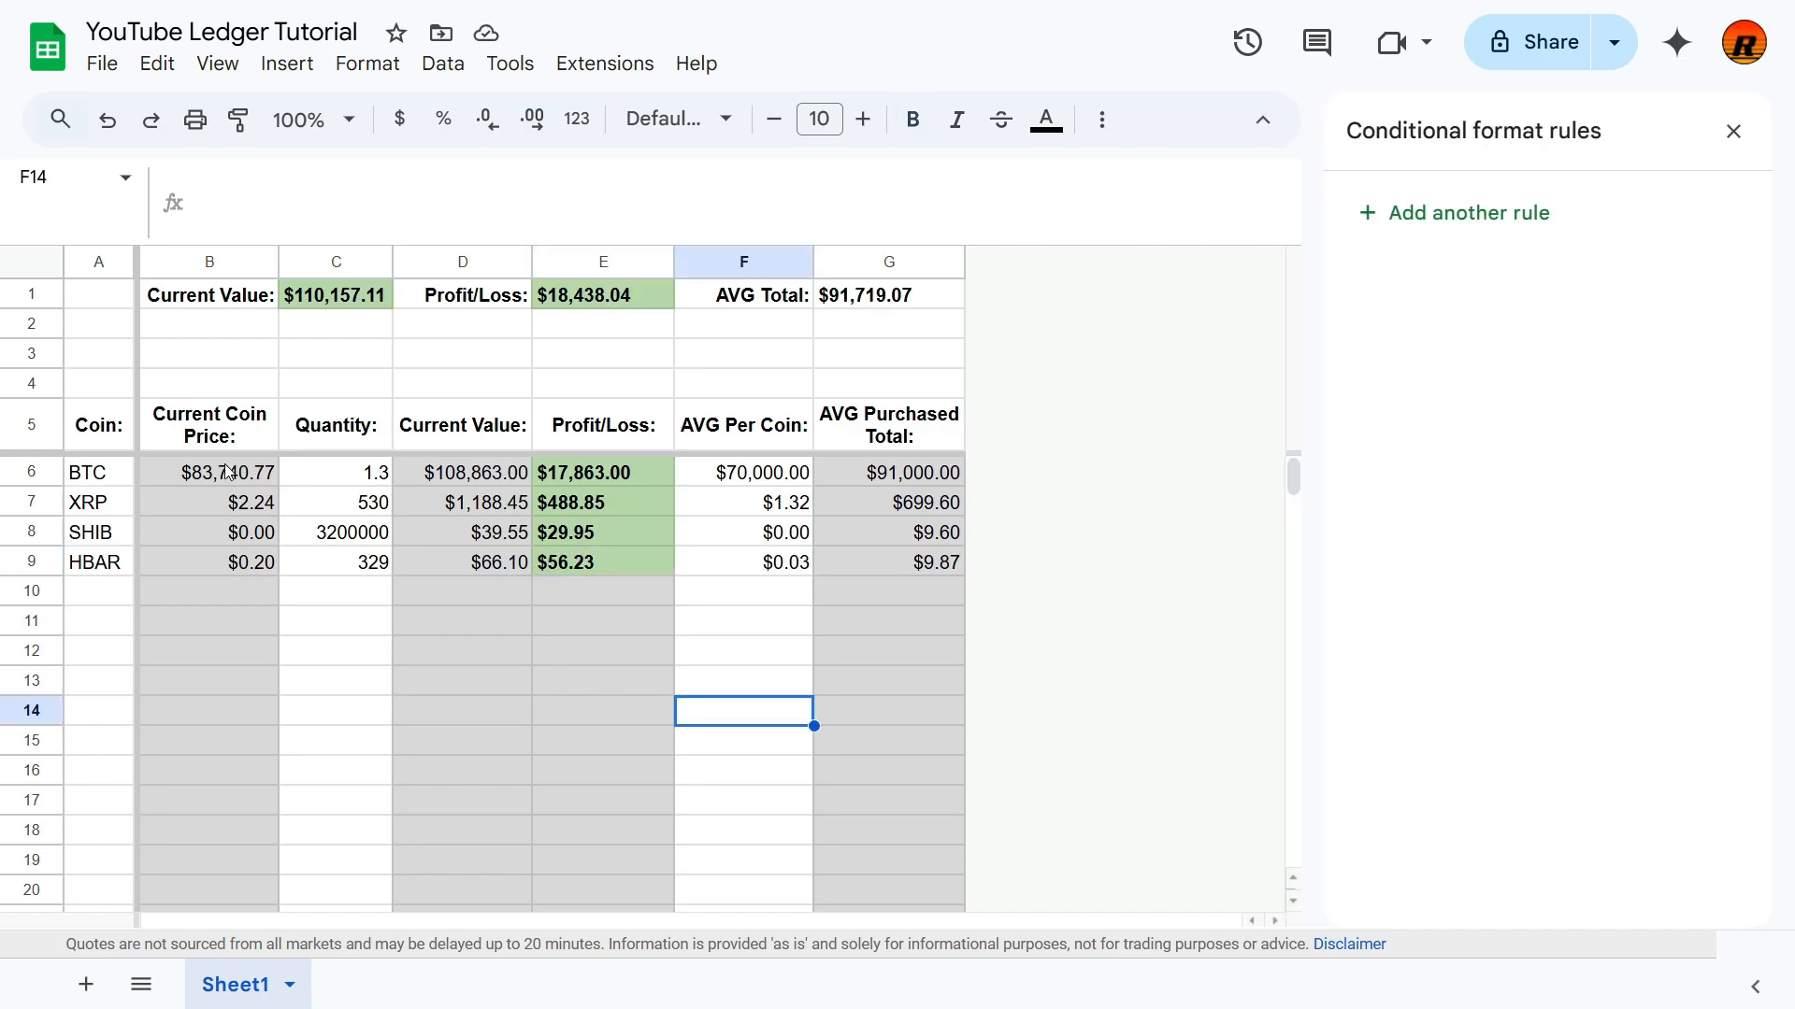
Step: Add a conditional format rule to the Current Coin Price cells B6:B1000 with a light green fill
left_click_drag(193, 475, 189, 561)
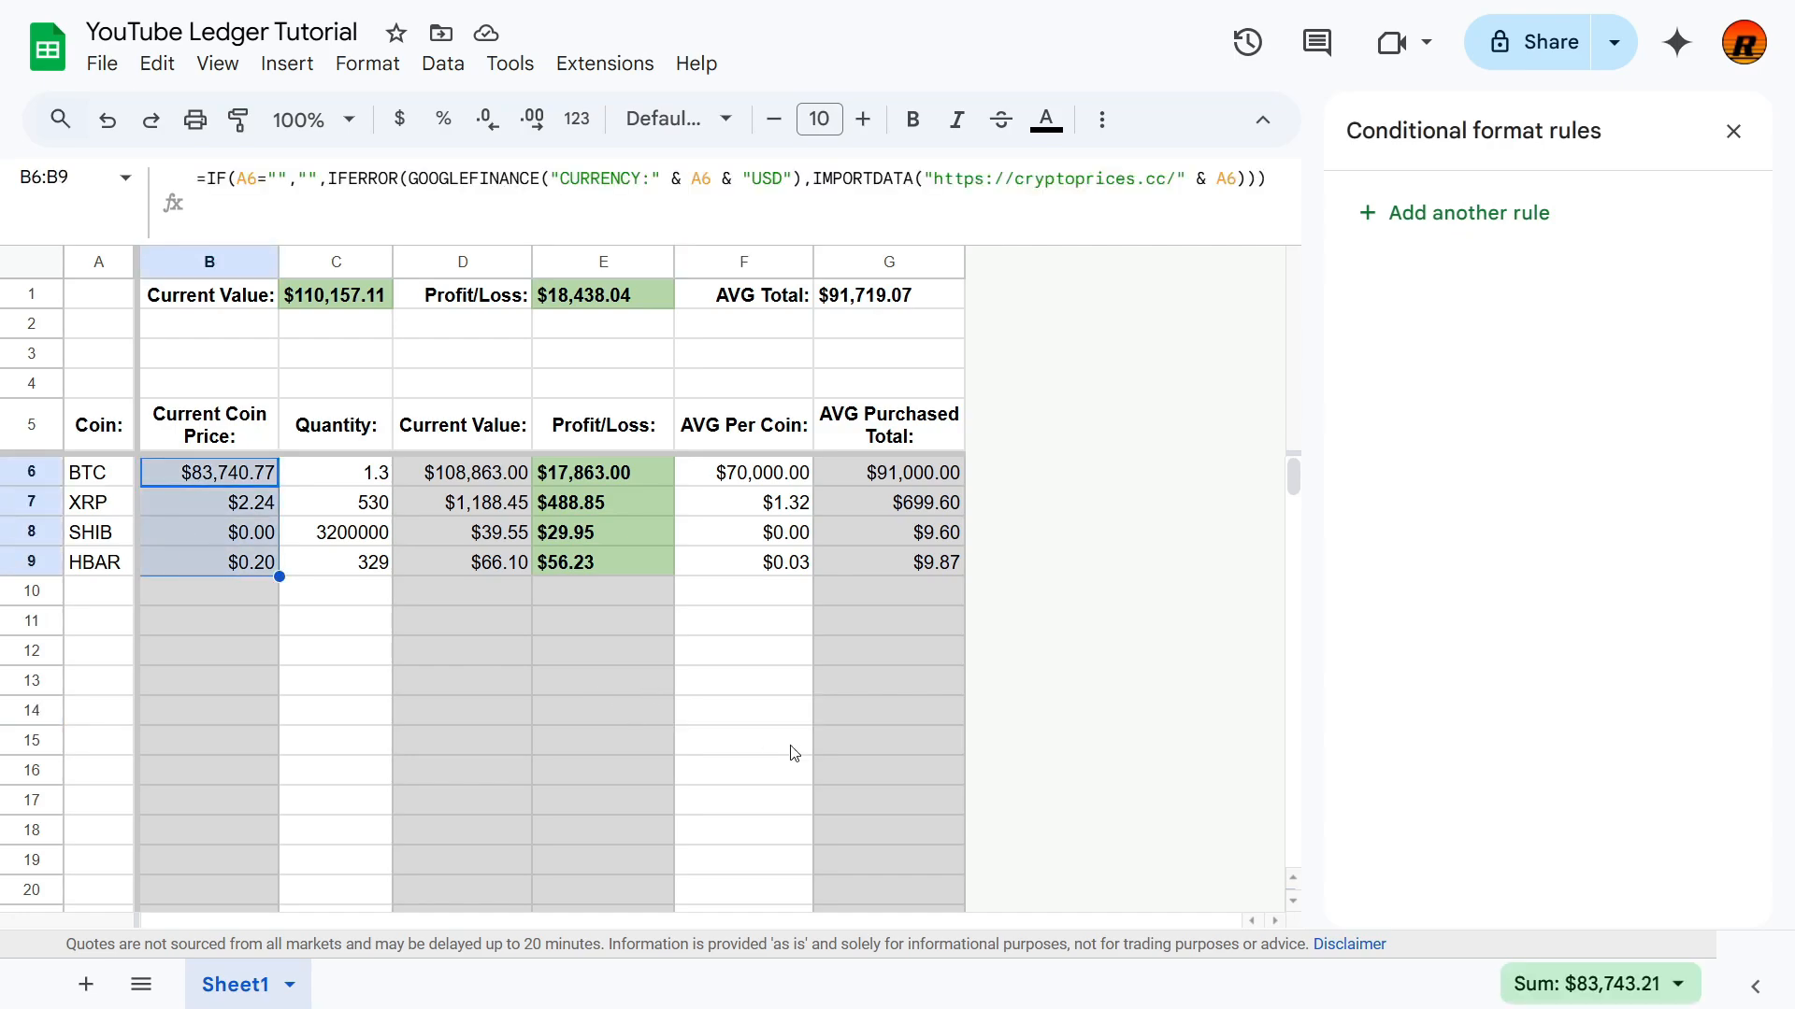
key("ctrl+shift+Down")
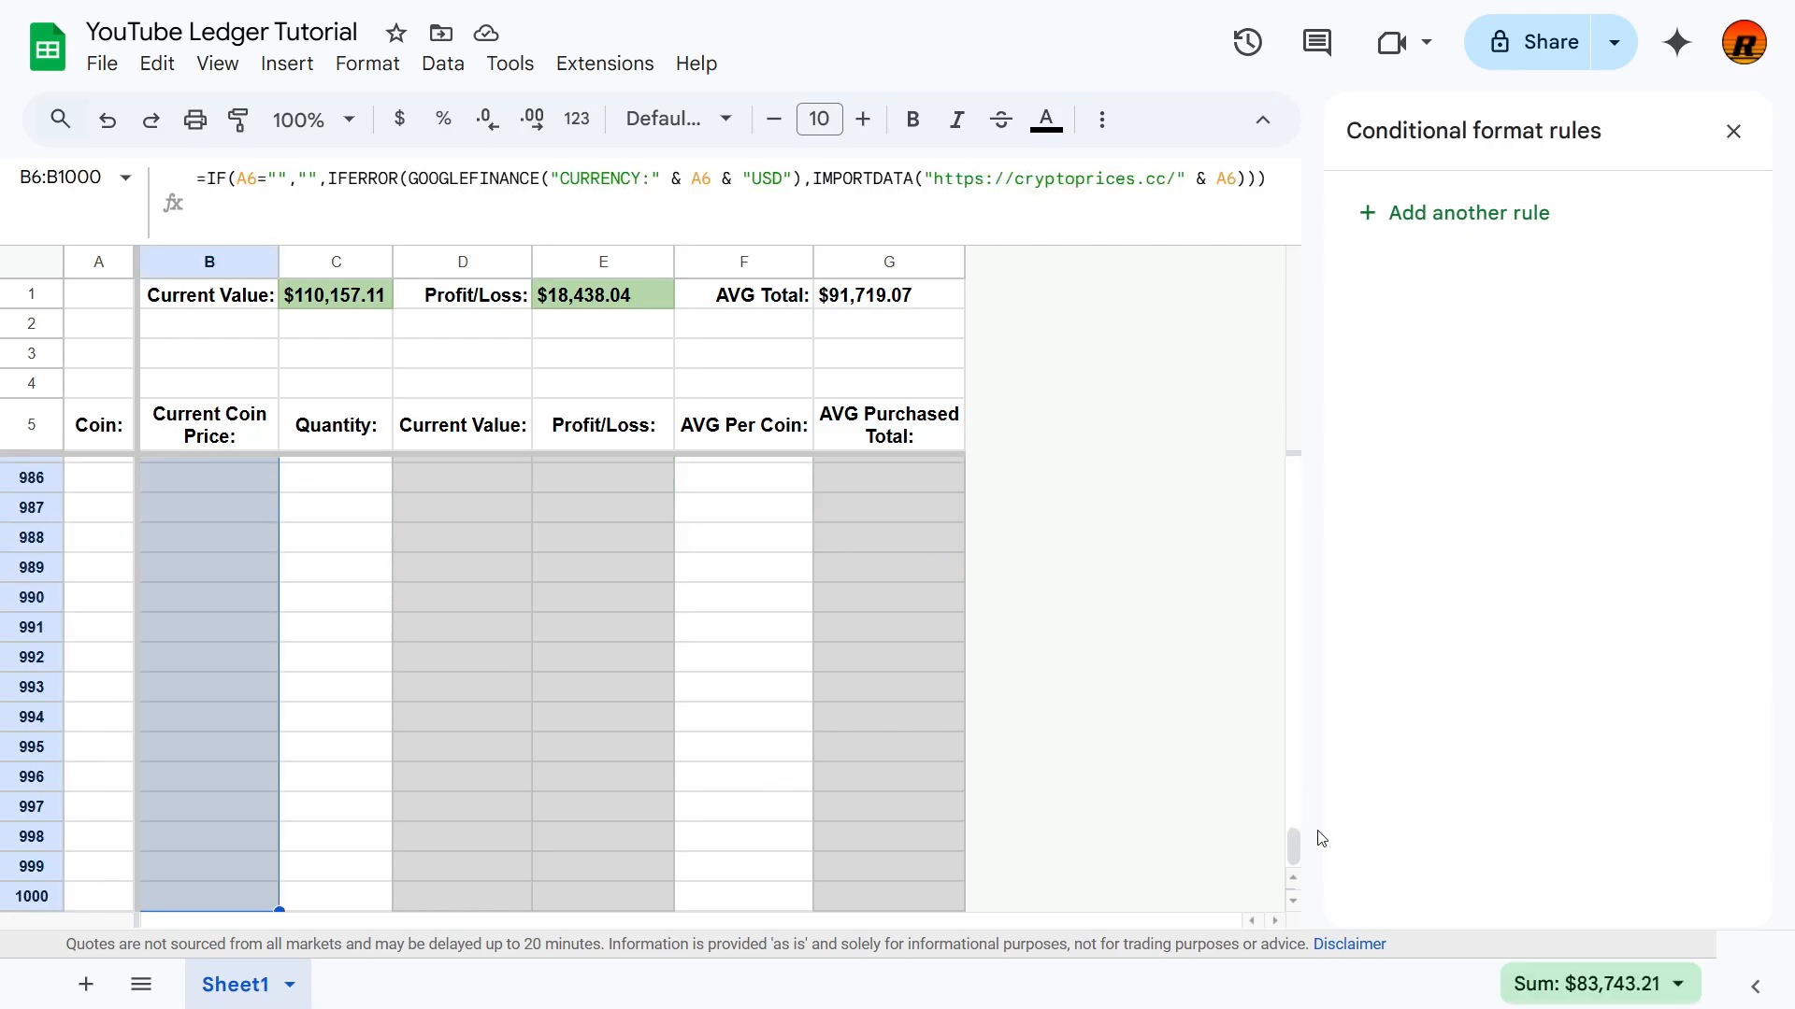
left_click_drag(1294, 848, 1346, 483)
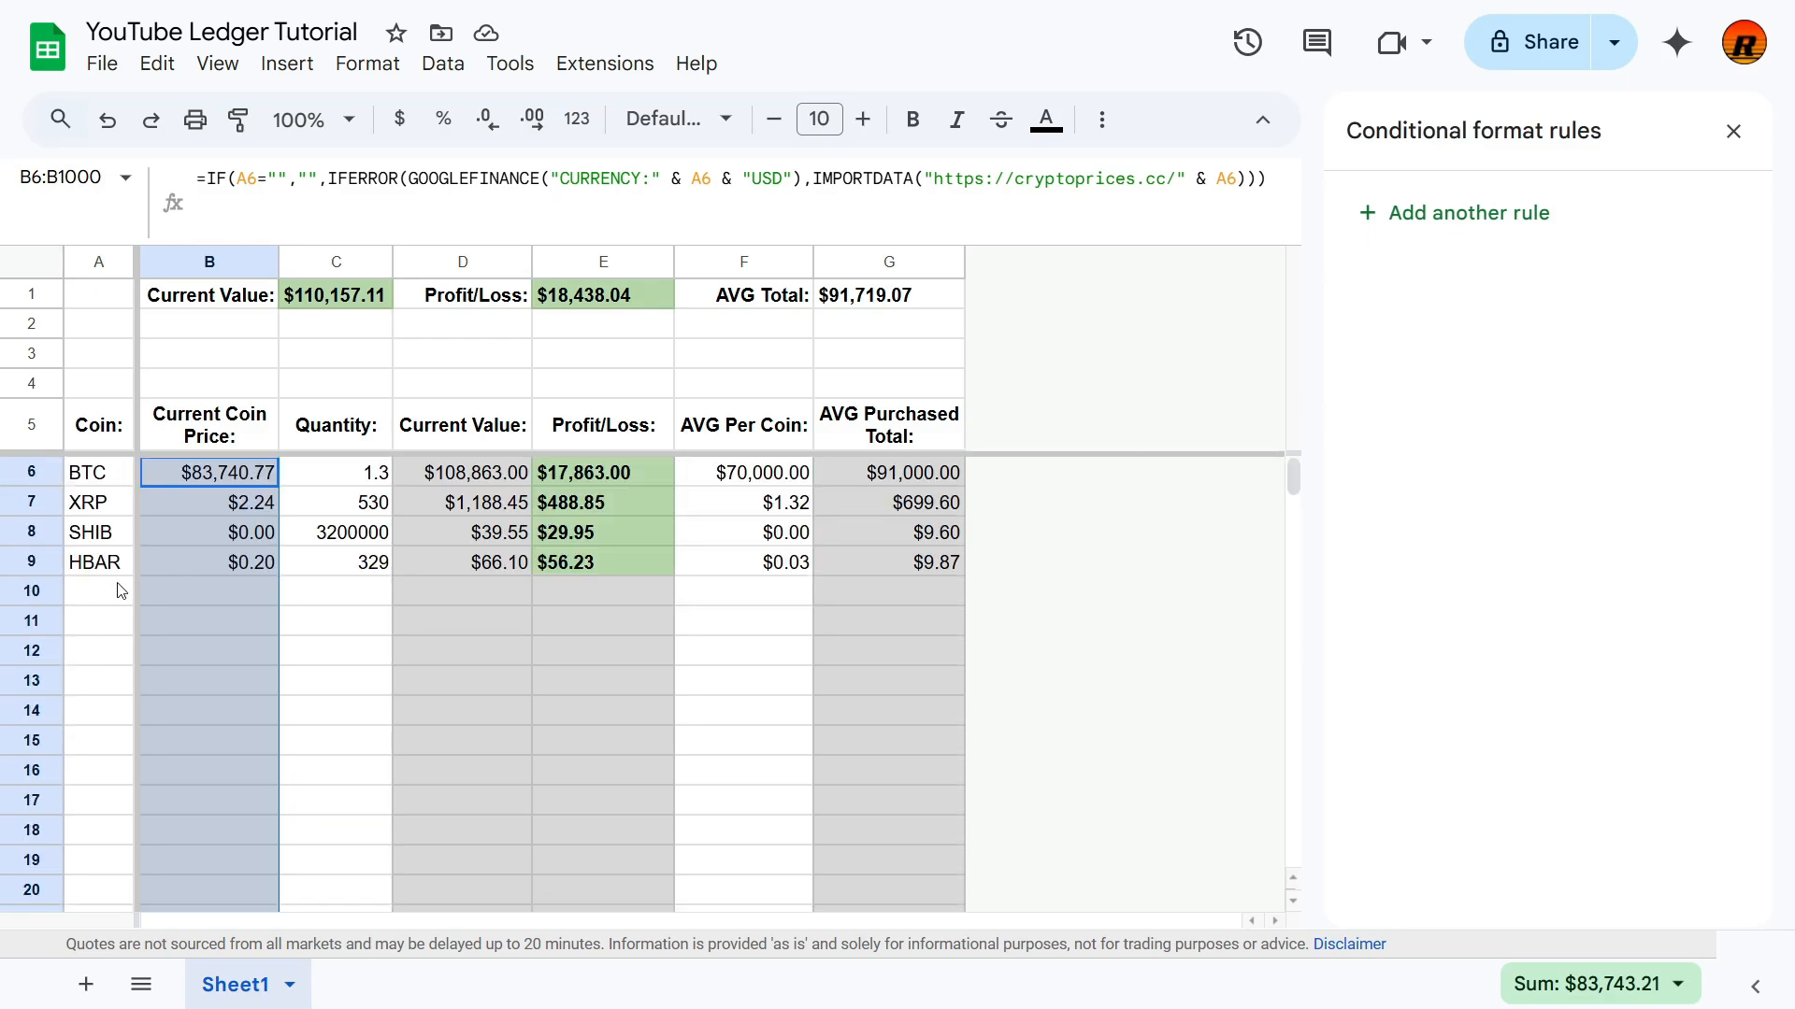
right_click(194, 514)
left_click(1547, 213)
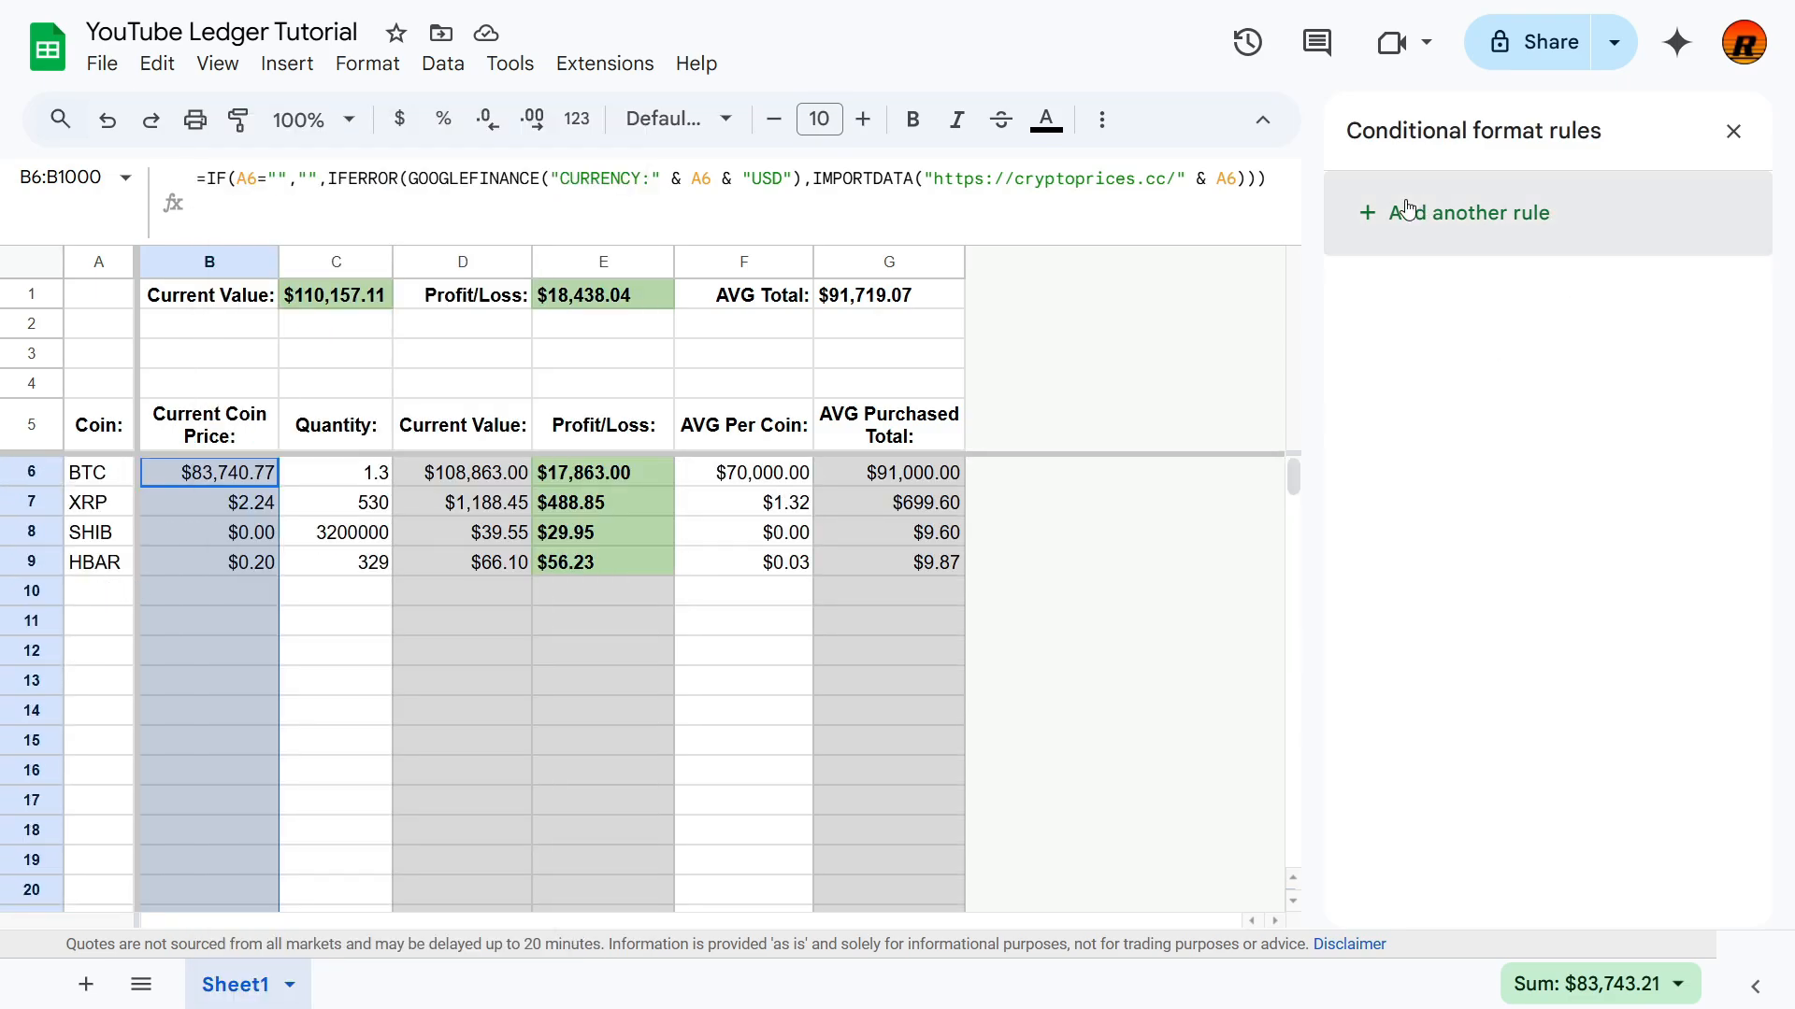
left_click(1586, 659)
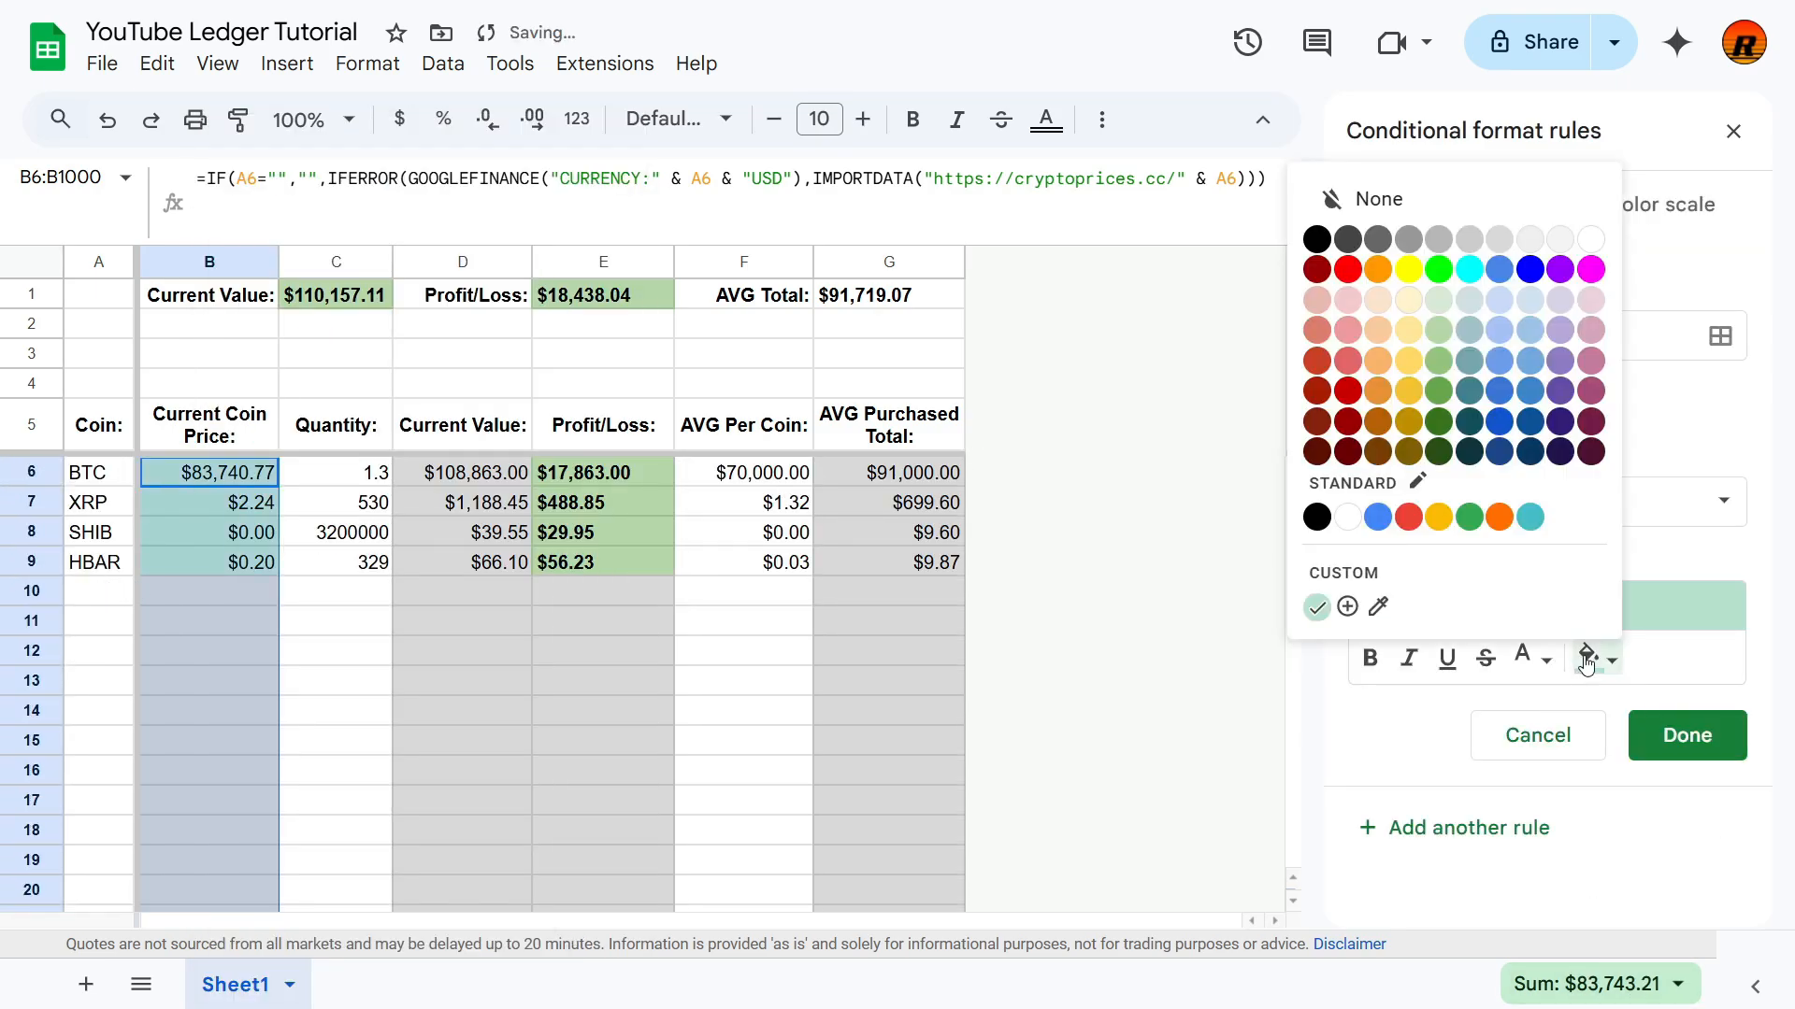
left_click(1444, 338)
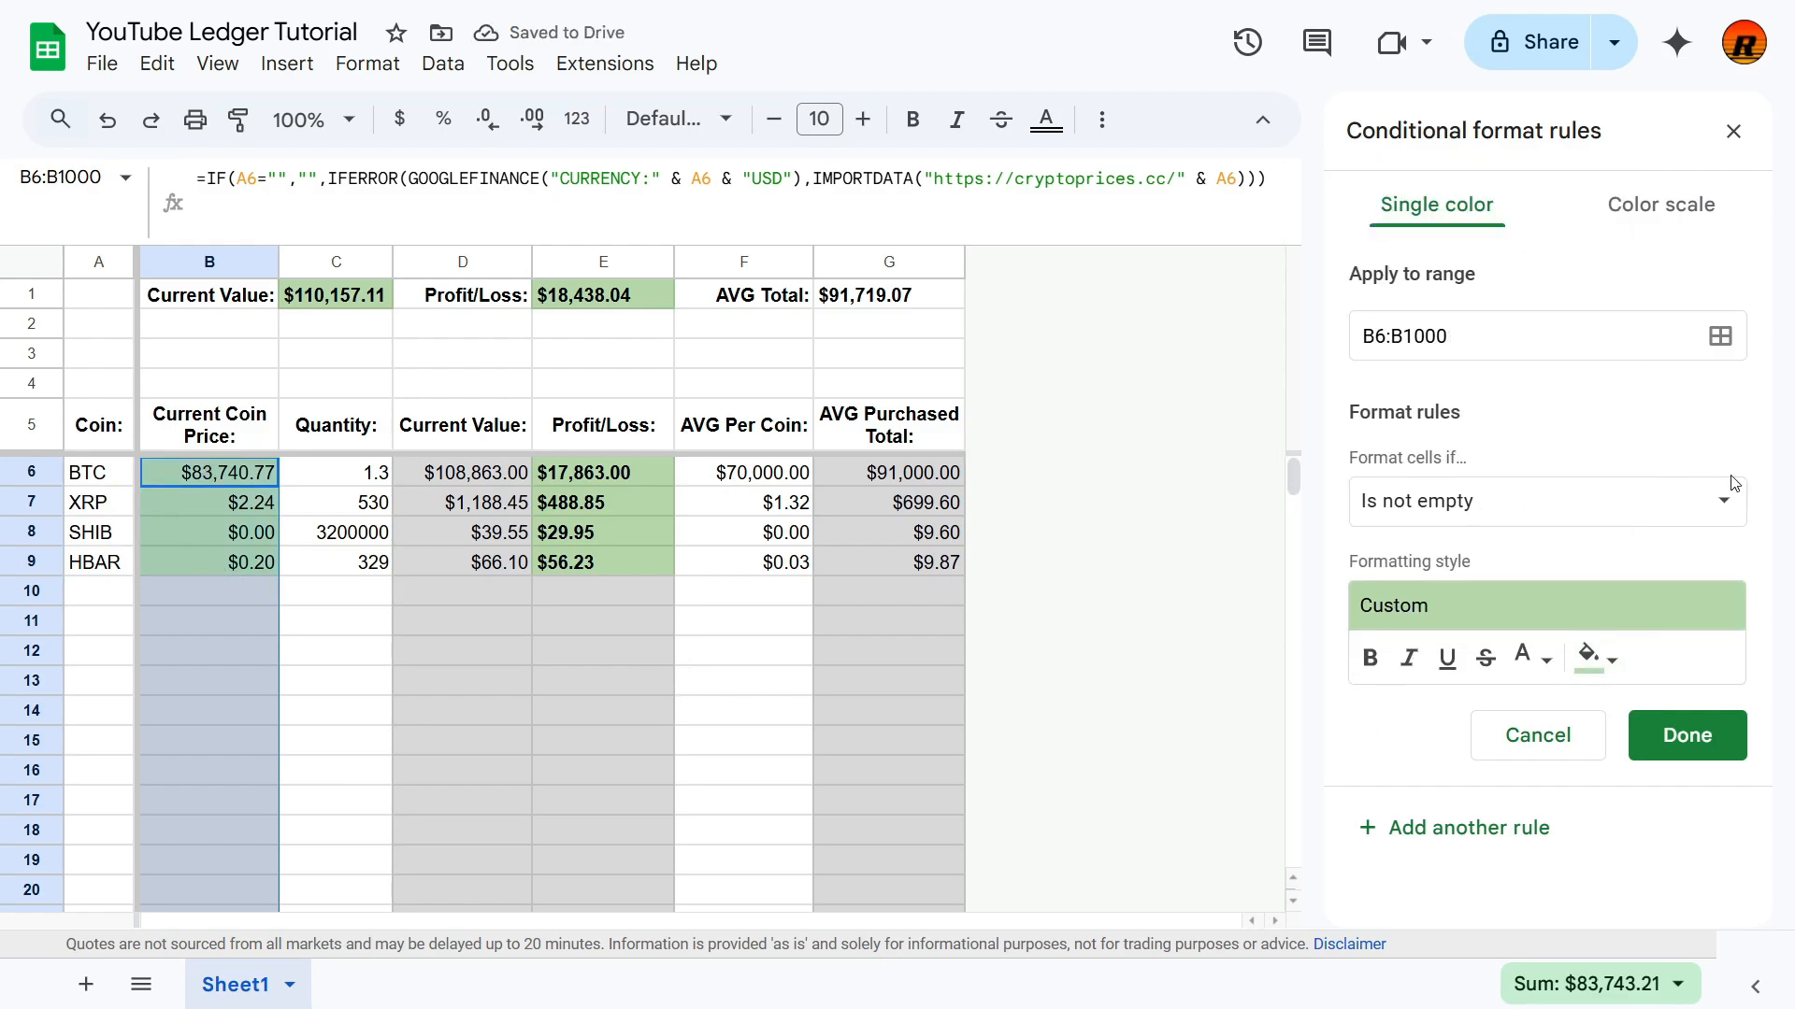
Step: Set the B6:B1000 green rule's condition to Greater than =G6, and add a light red rule for Less than =G6
left_click(1573, 522)
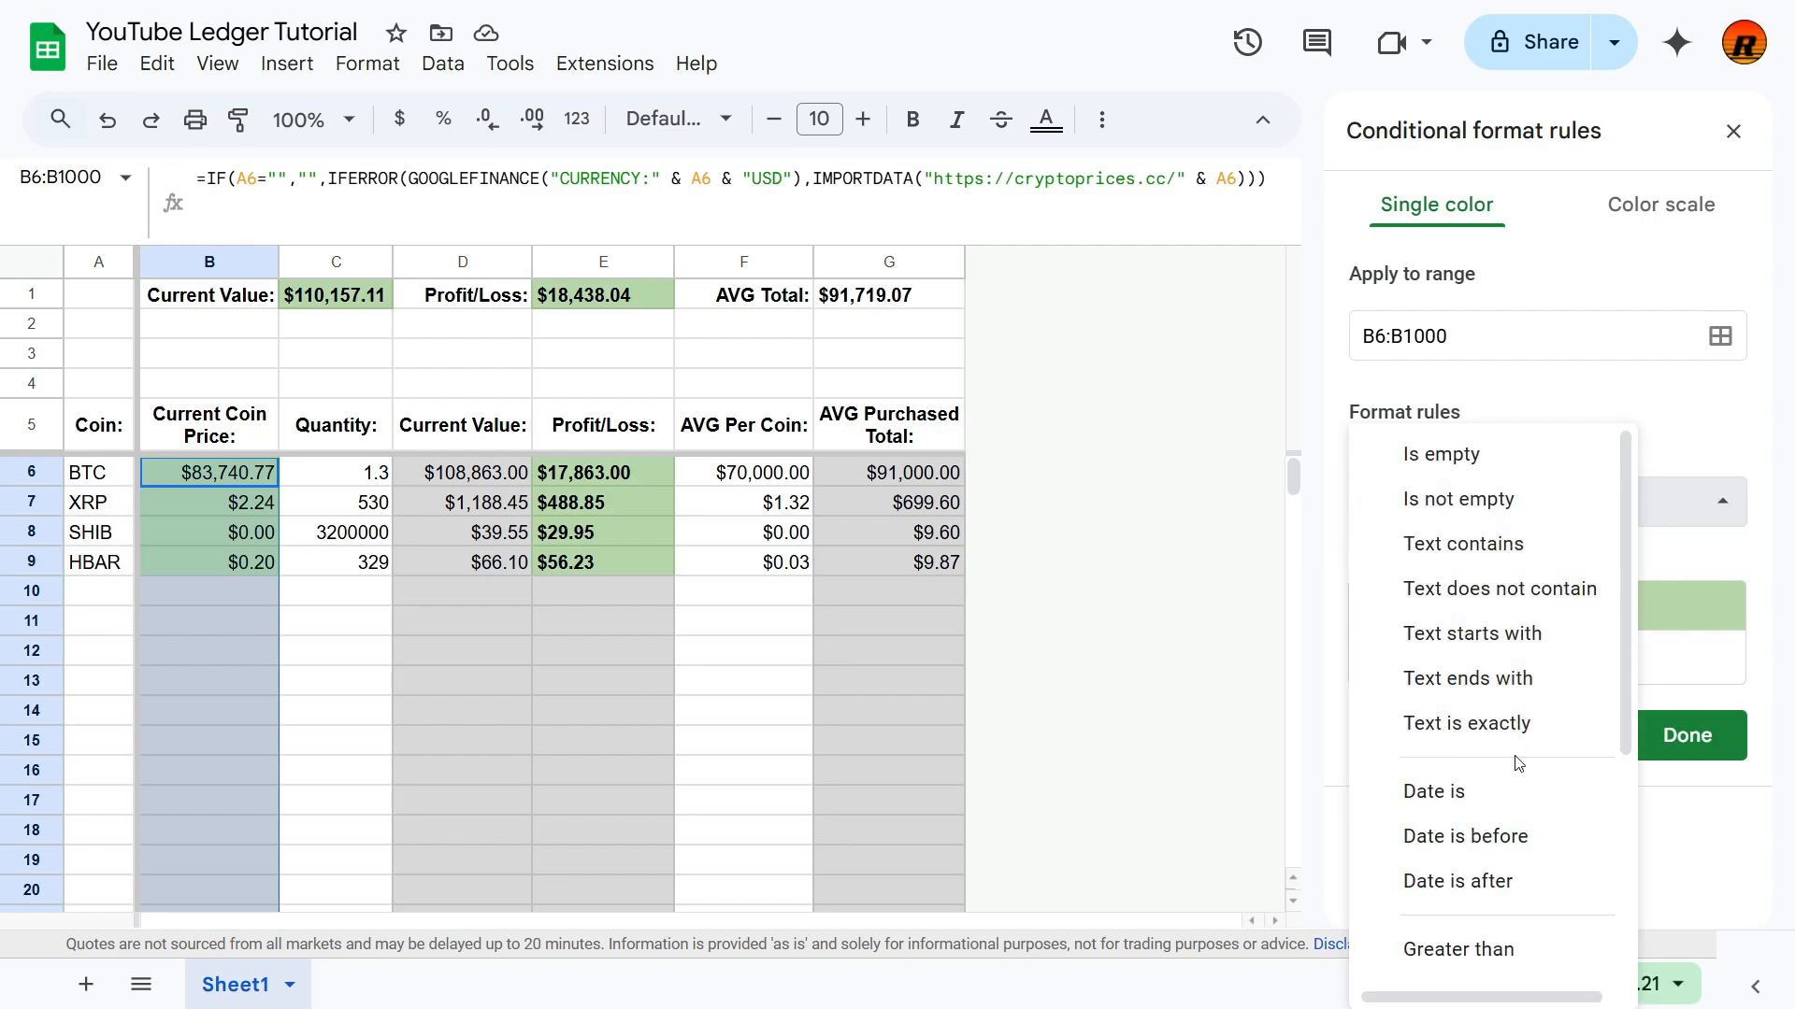
left_click(1471, 951)
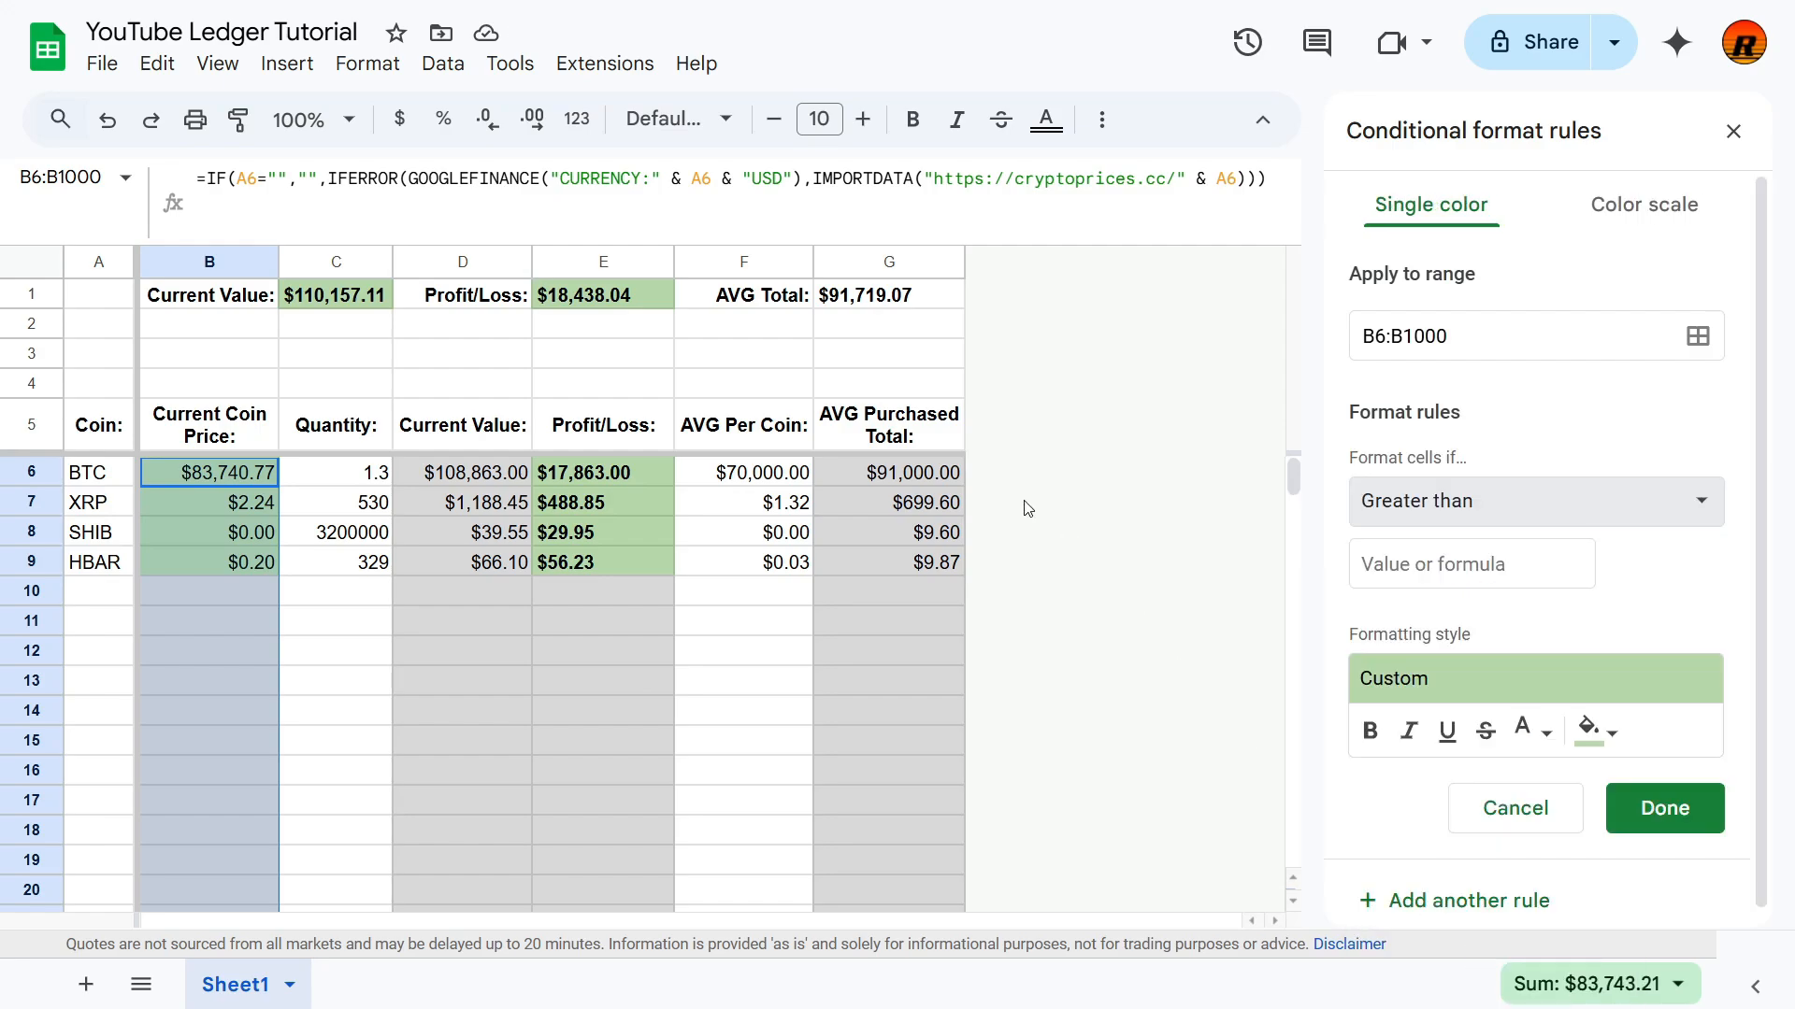
left_click(1476, 556)
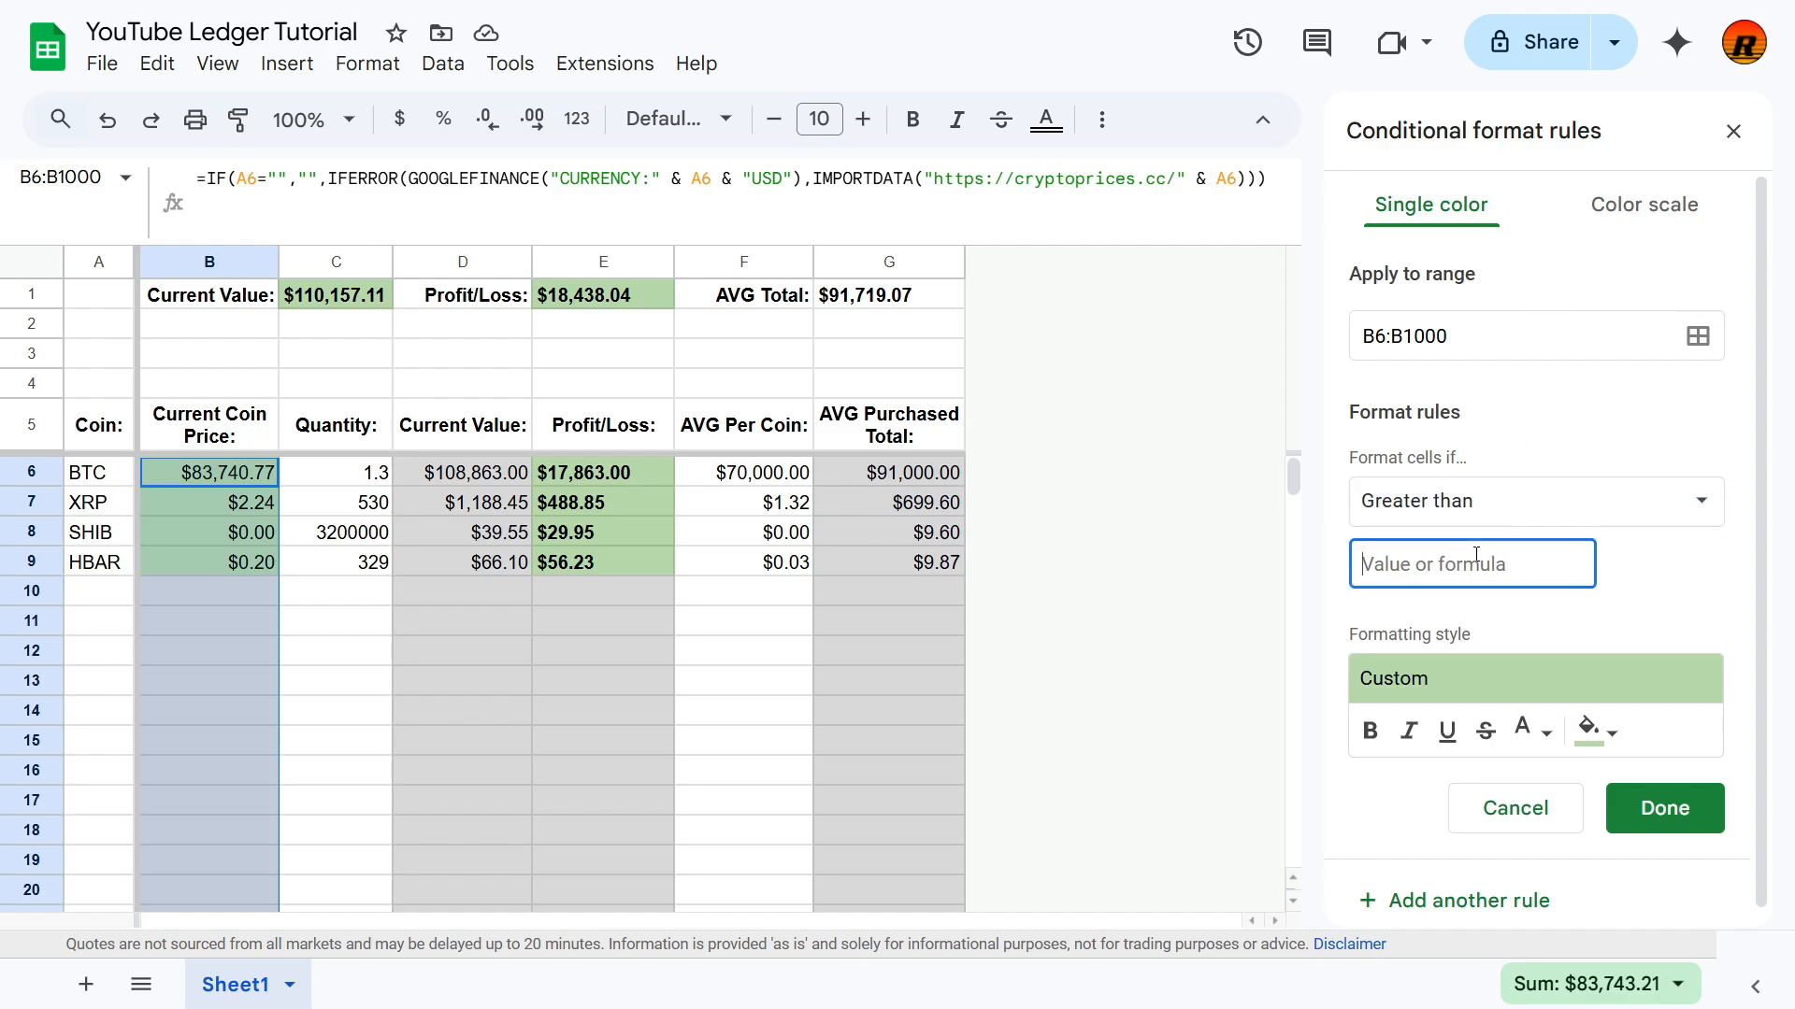
type("=")
left_click(911, 474)
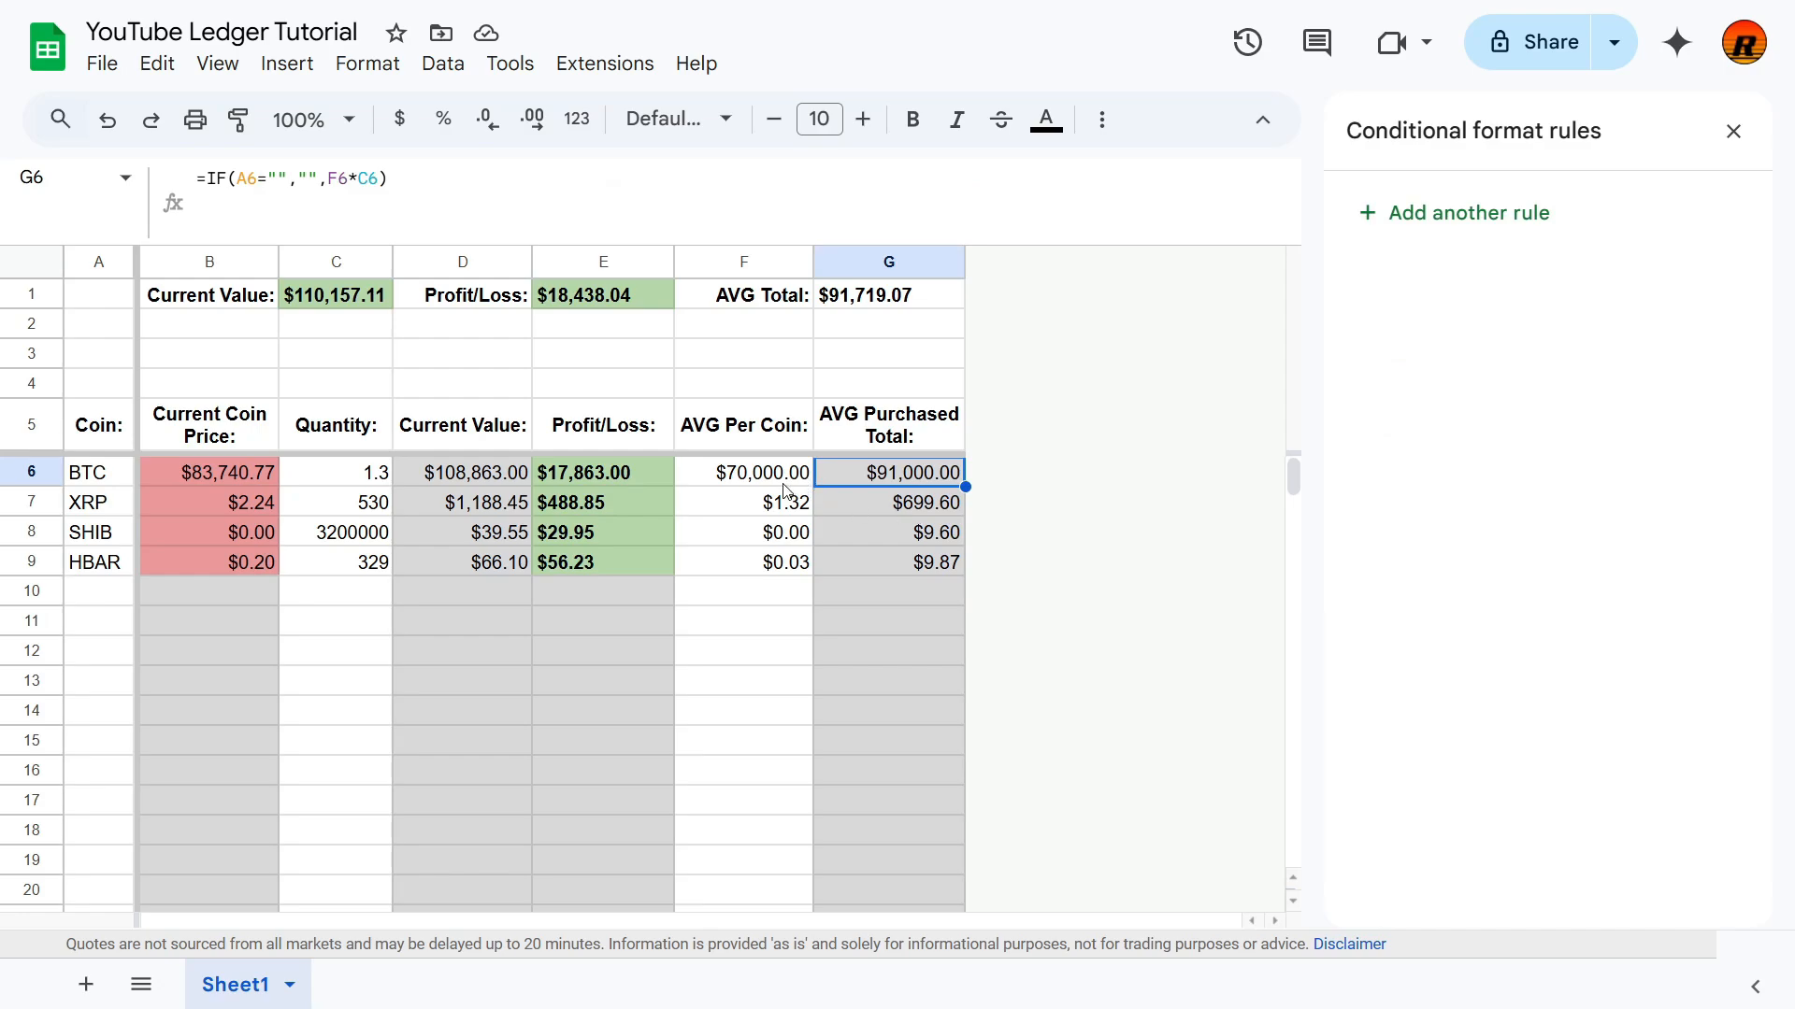
Step: Change the green Greater than rule on the Current Coin Price cells to compare with =F6
left_click(232, 474)
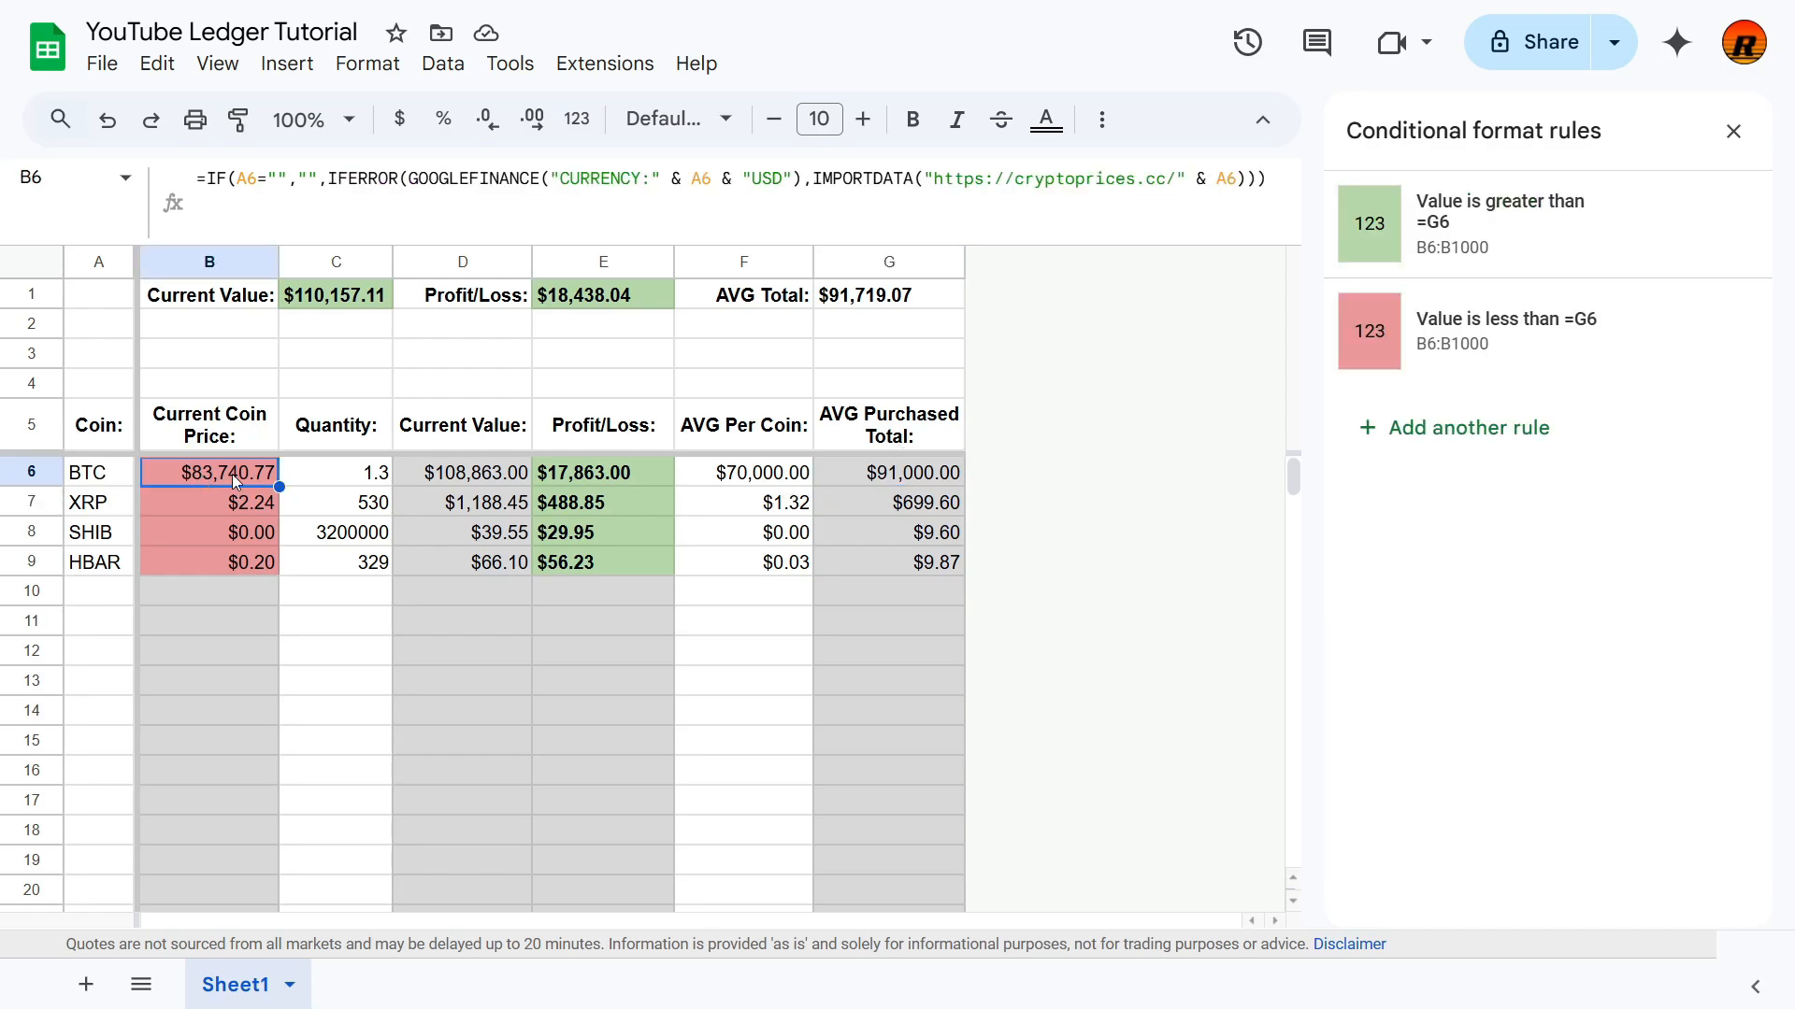
left_click(1546, 224)
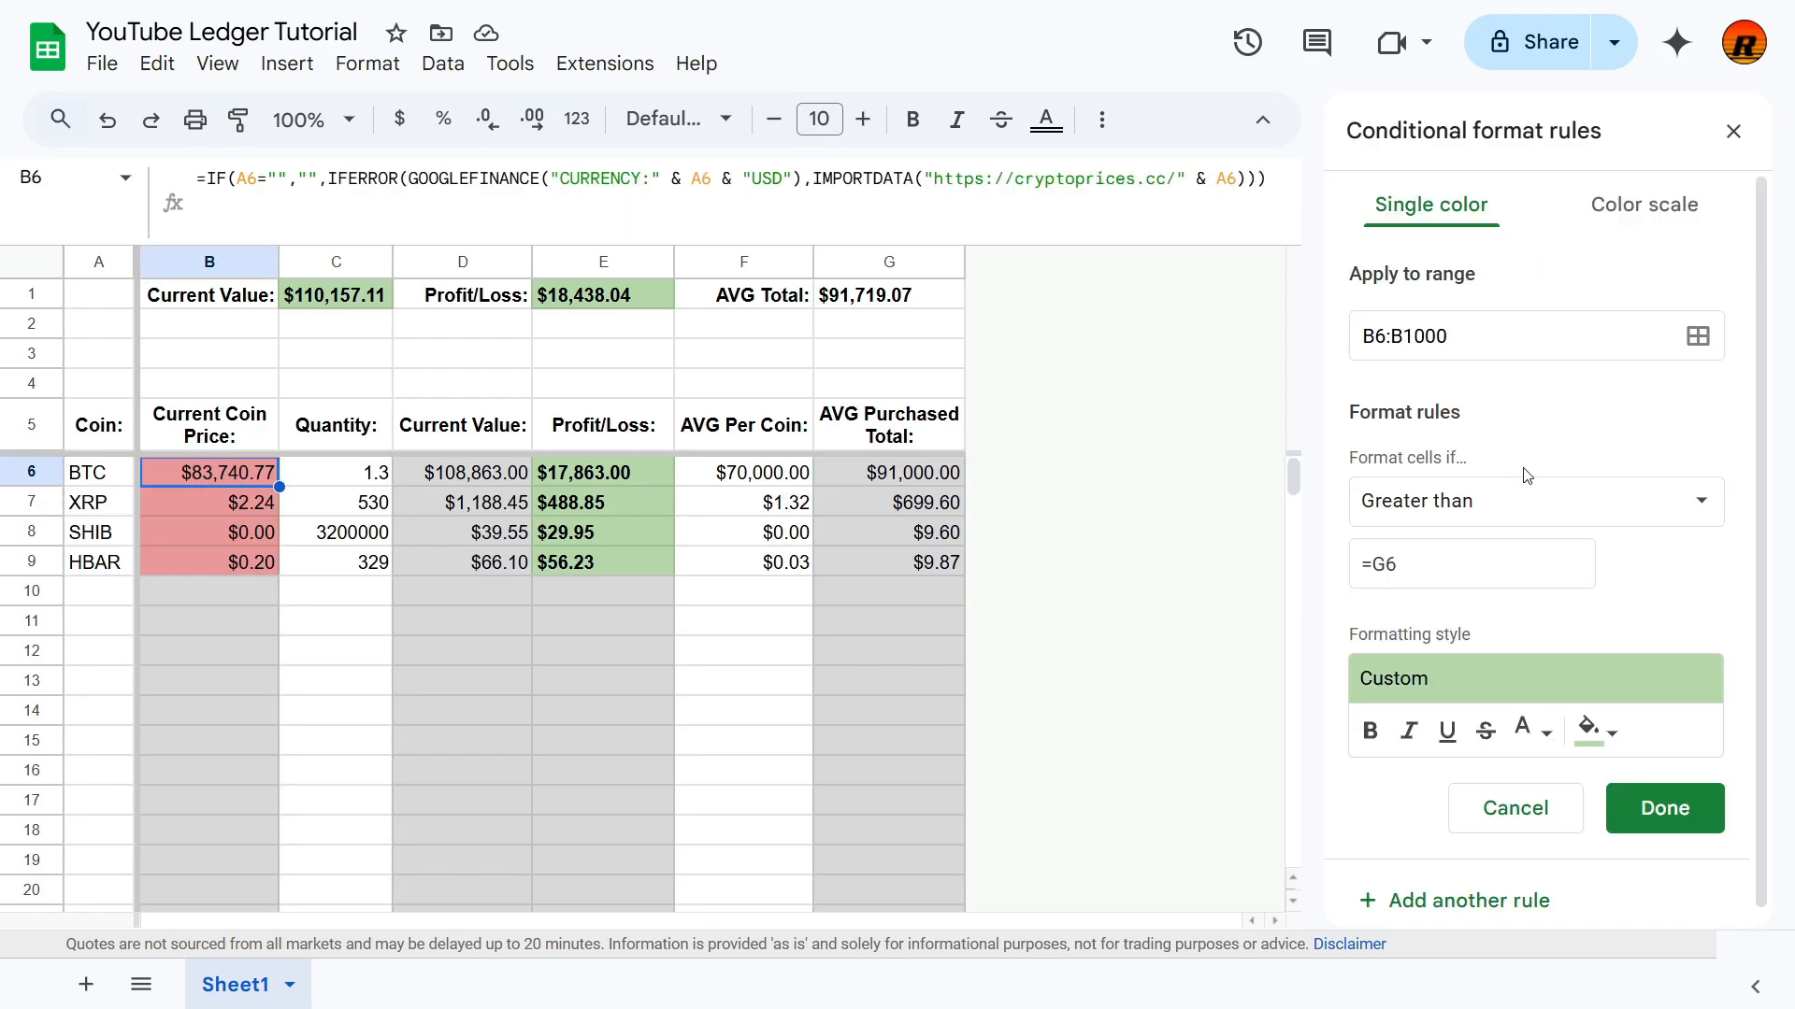
left_click(1446, 558)
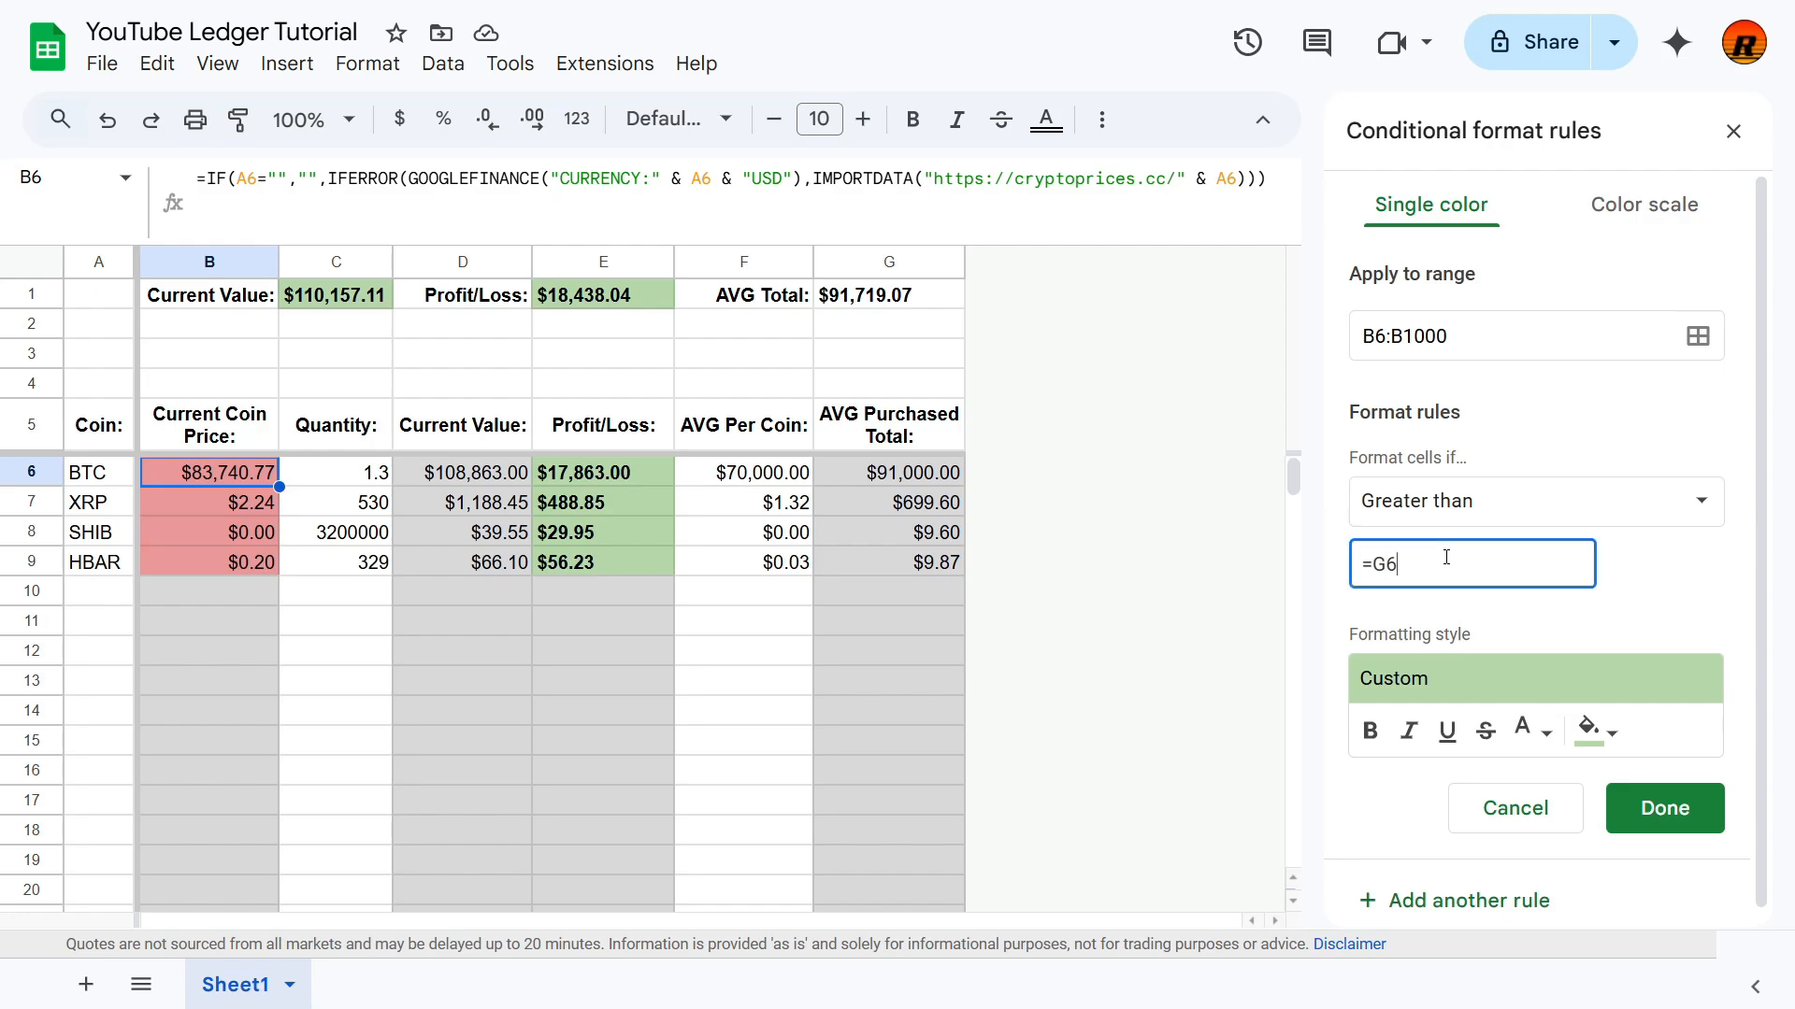
key("BackSpace")
key("BackSpace")
type("F6")
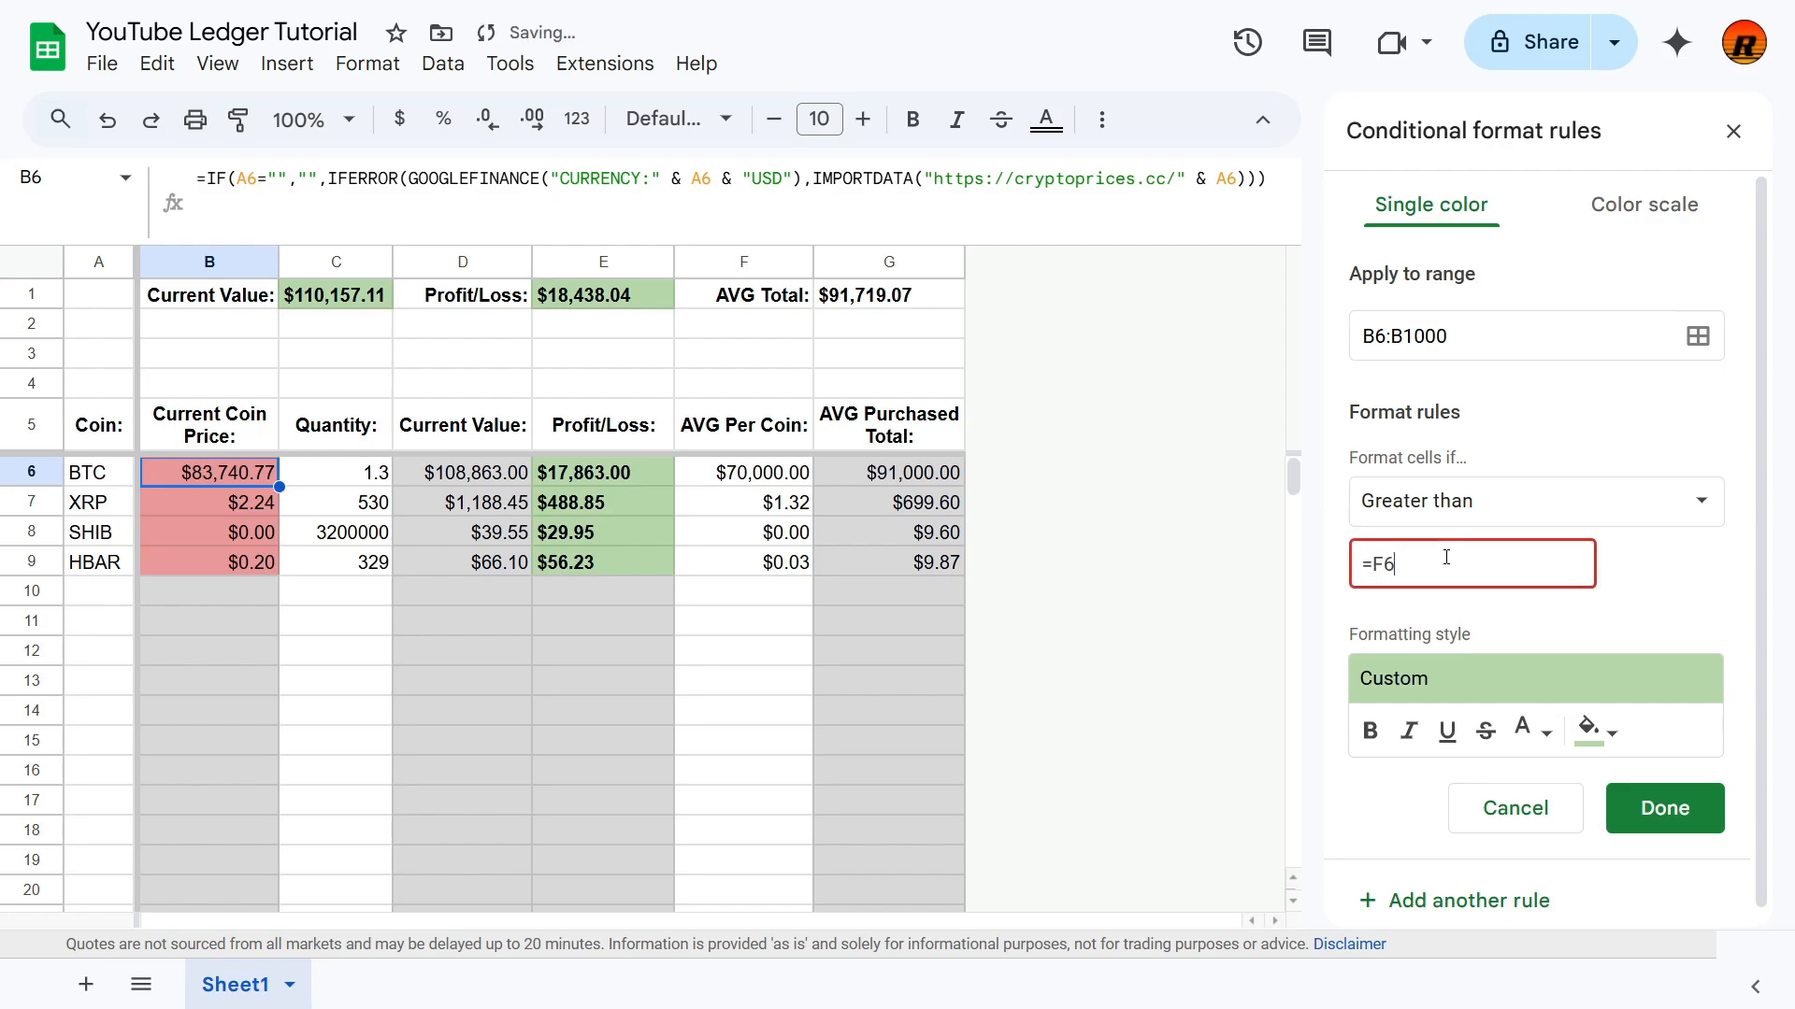
left_click(1636, 820)
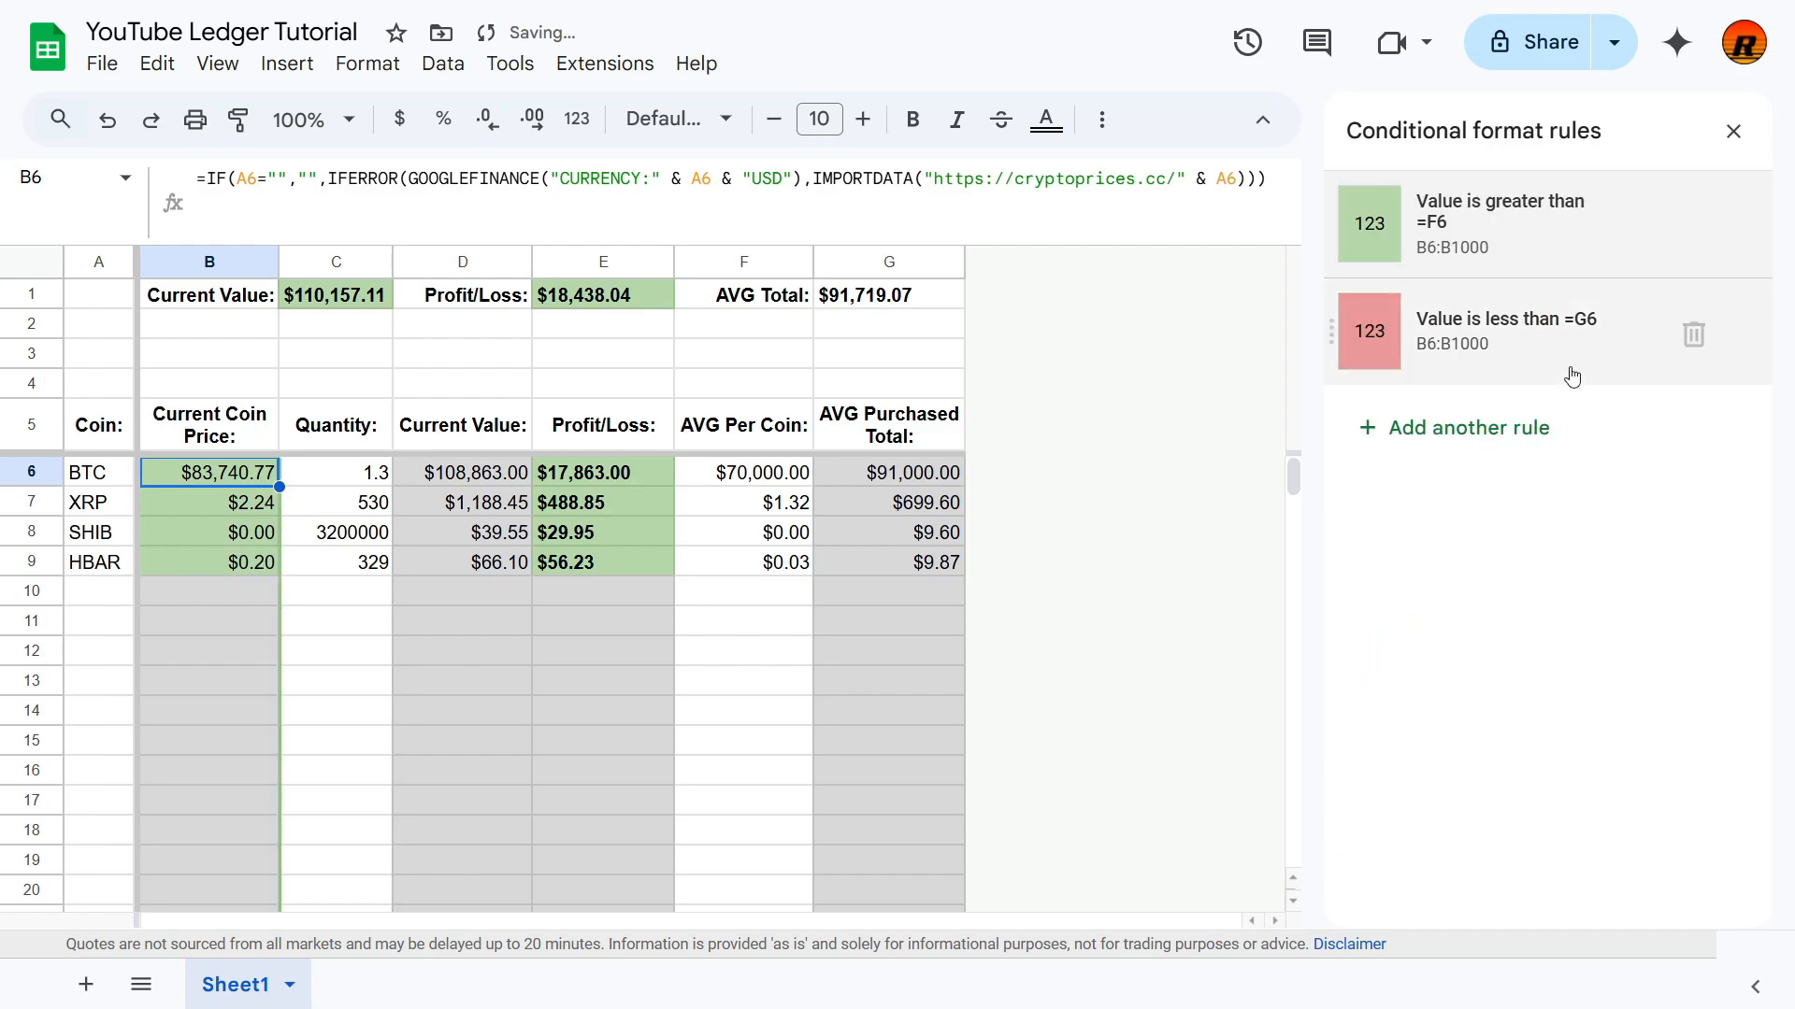
Step: Change the red Less than rule on the Current Coin Price cells to compare with =F6
left_click(1474, 350)
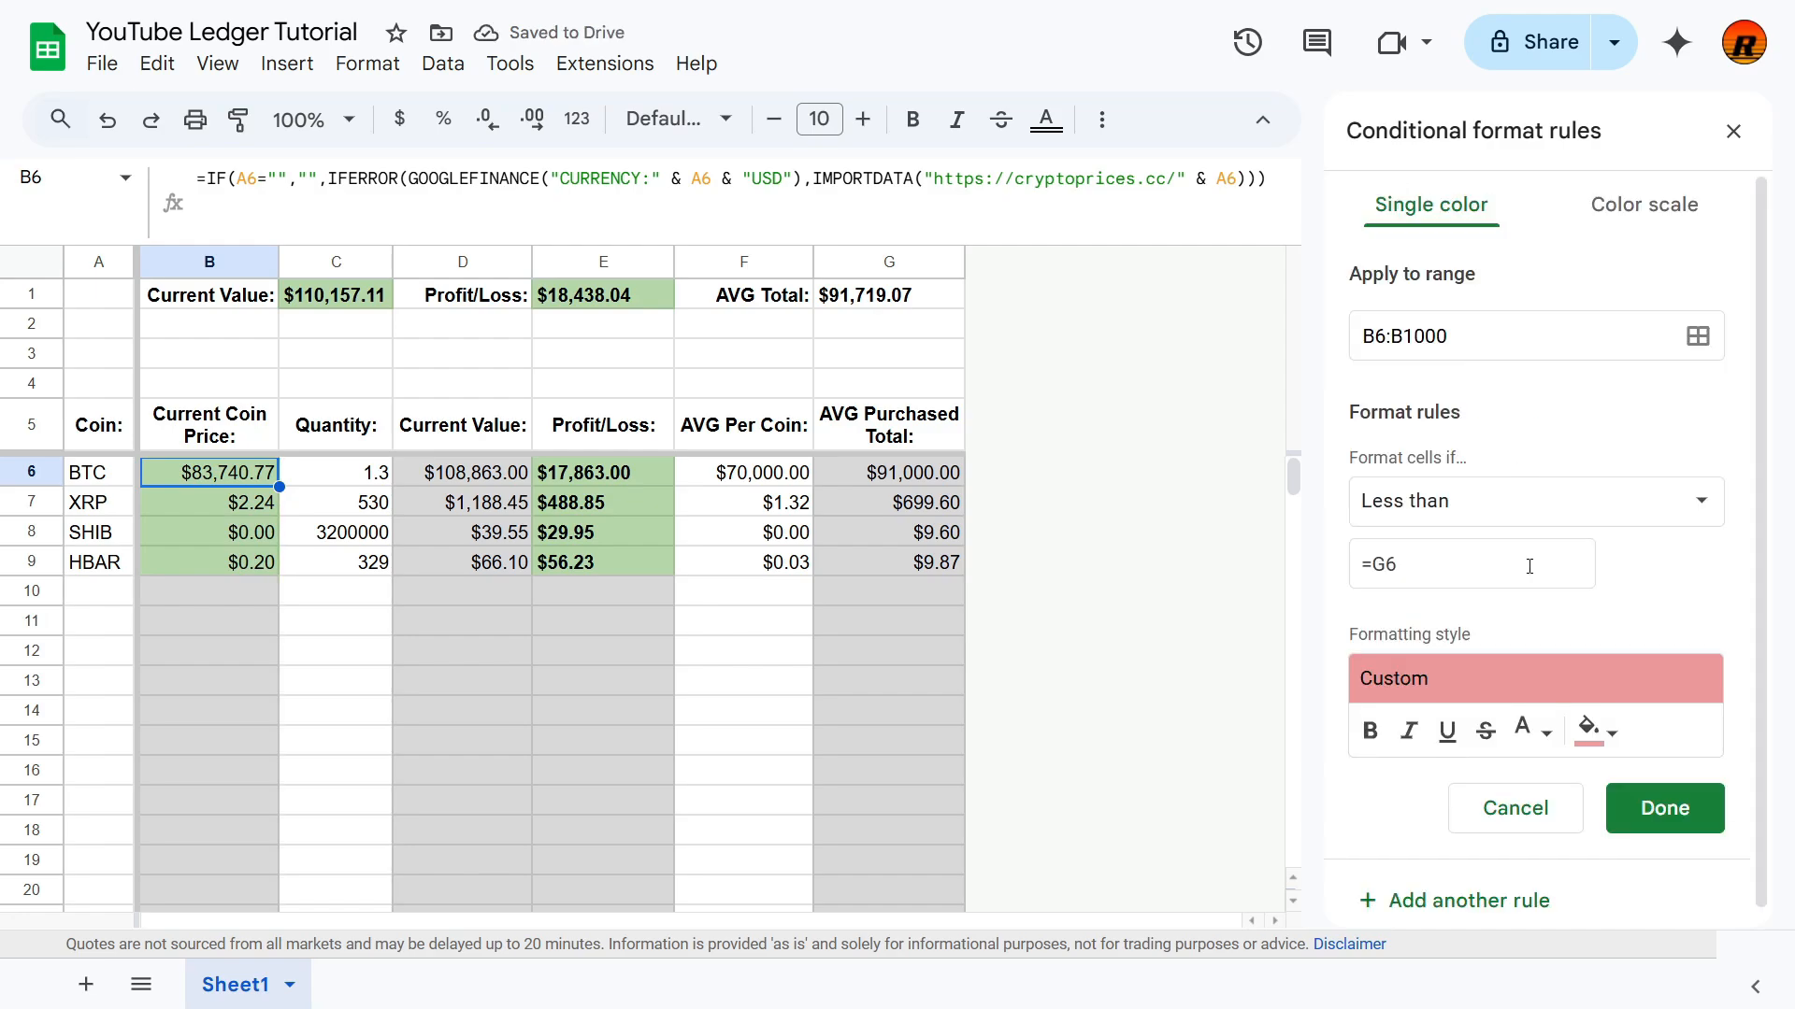
left_click(1392, 571)
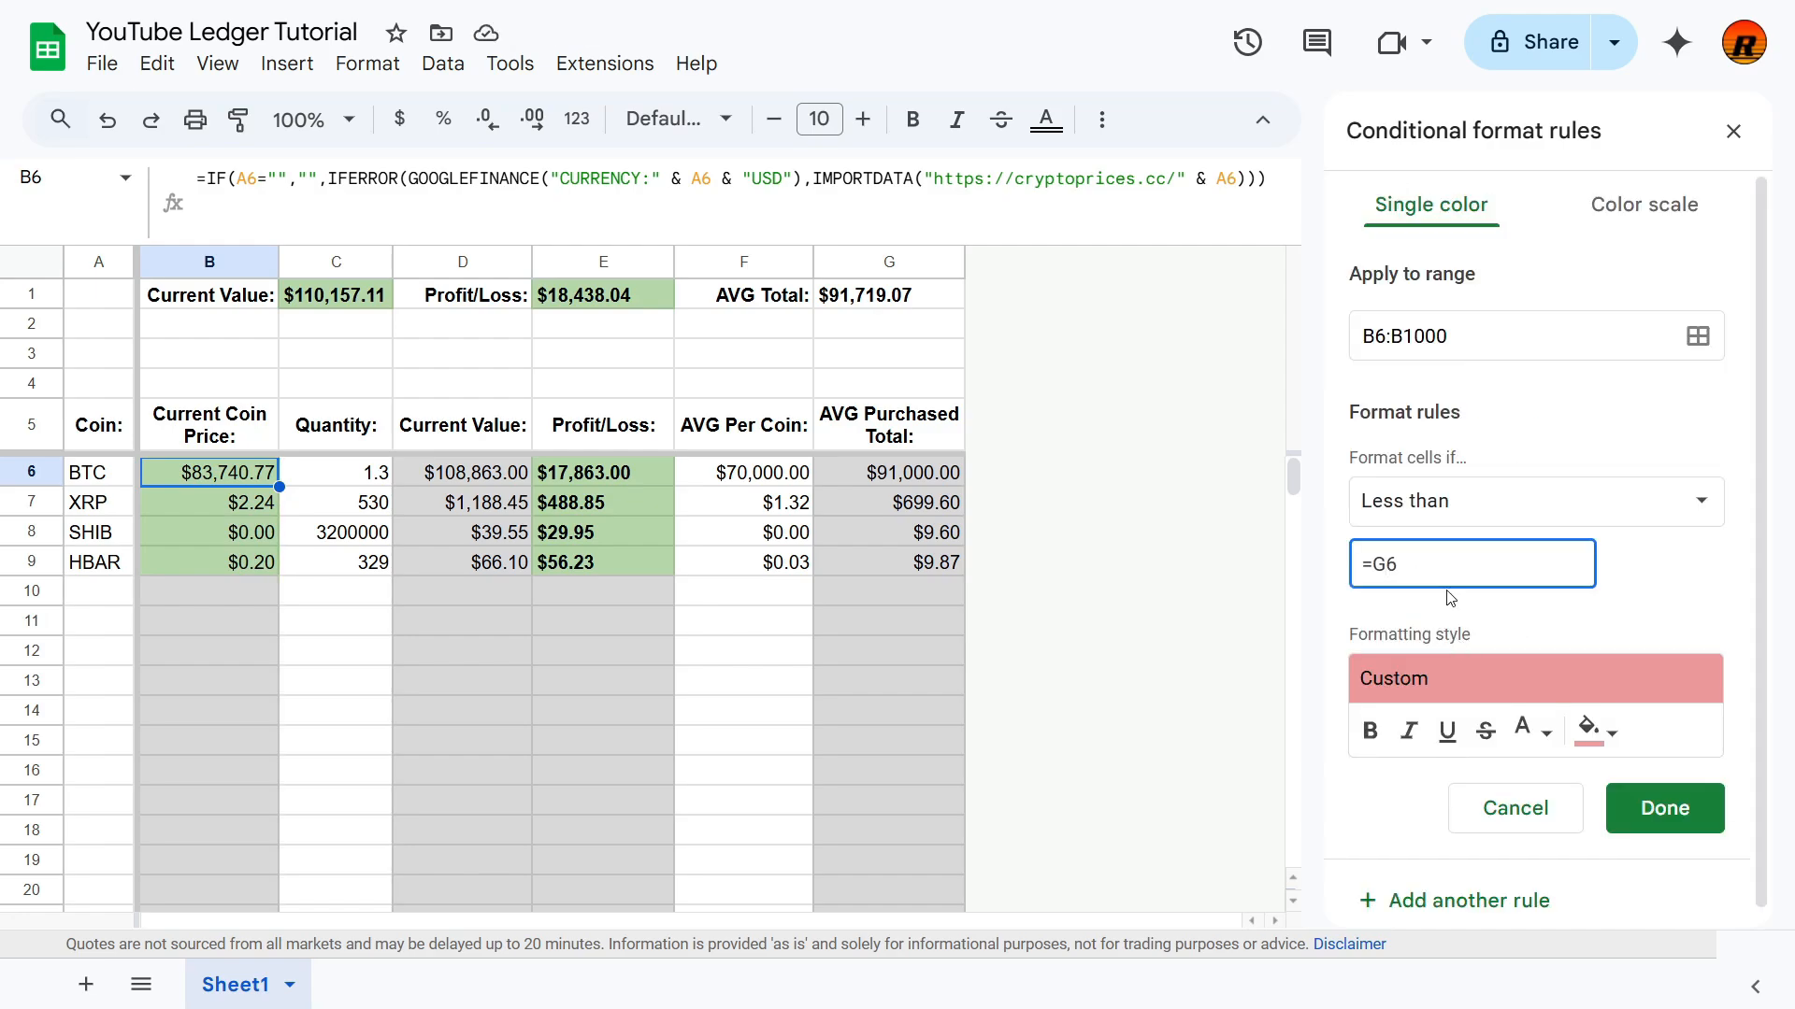
key("BackSpace")
type("F")
left_click(1664, 808)
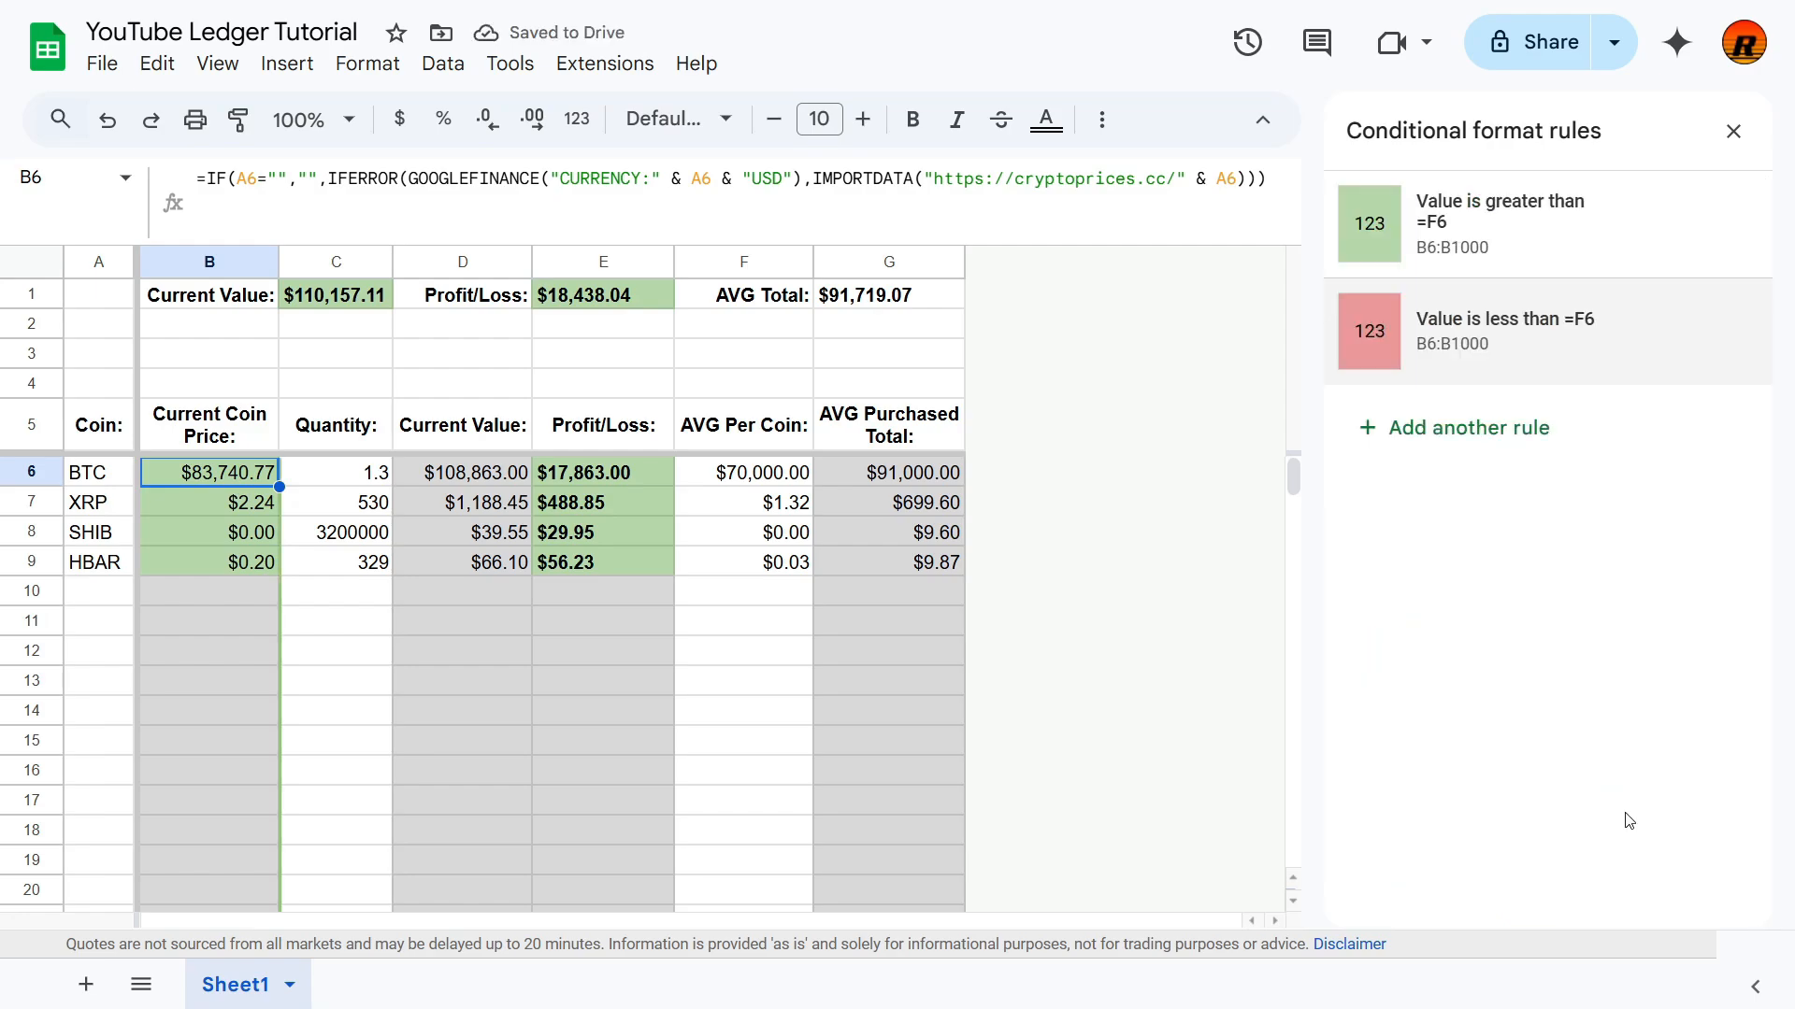
Step: Check BTC's coin price against its AVG Per Coin, and test the colouring by setting HBAR's AVG Per Coin in F9 to 1
left_click(862, 630)
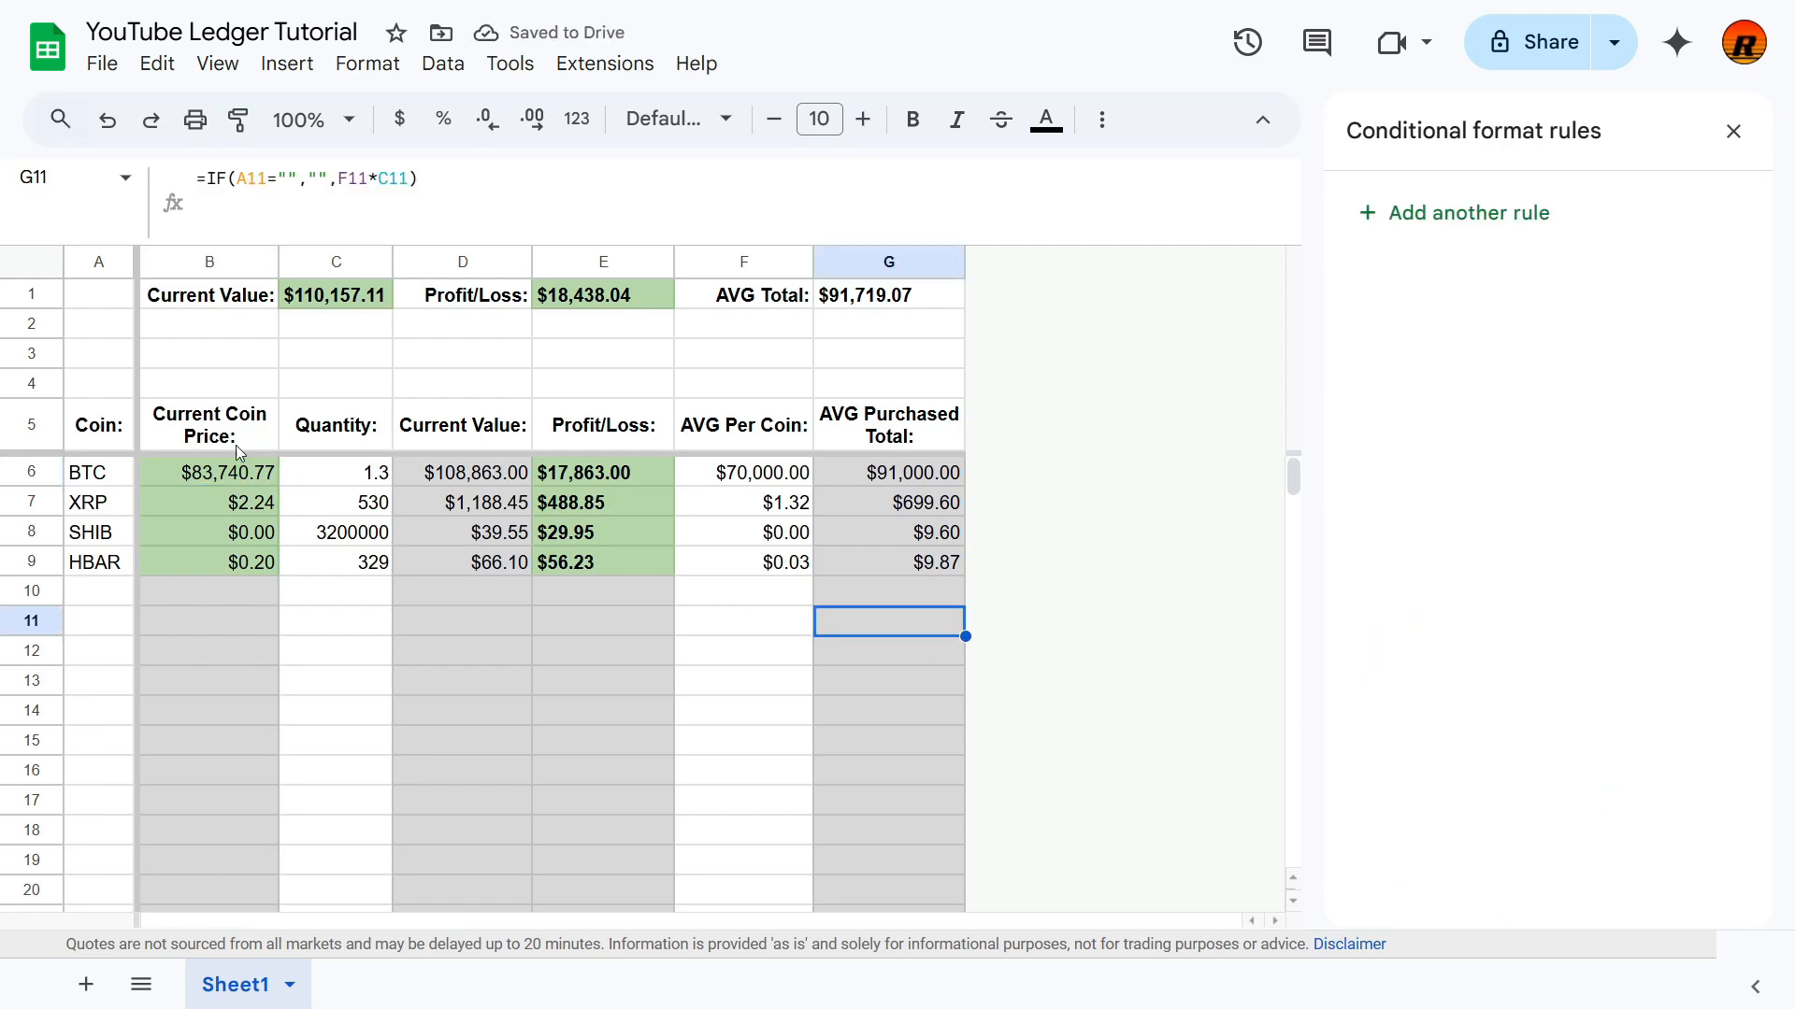
left_click(776, 480)
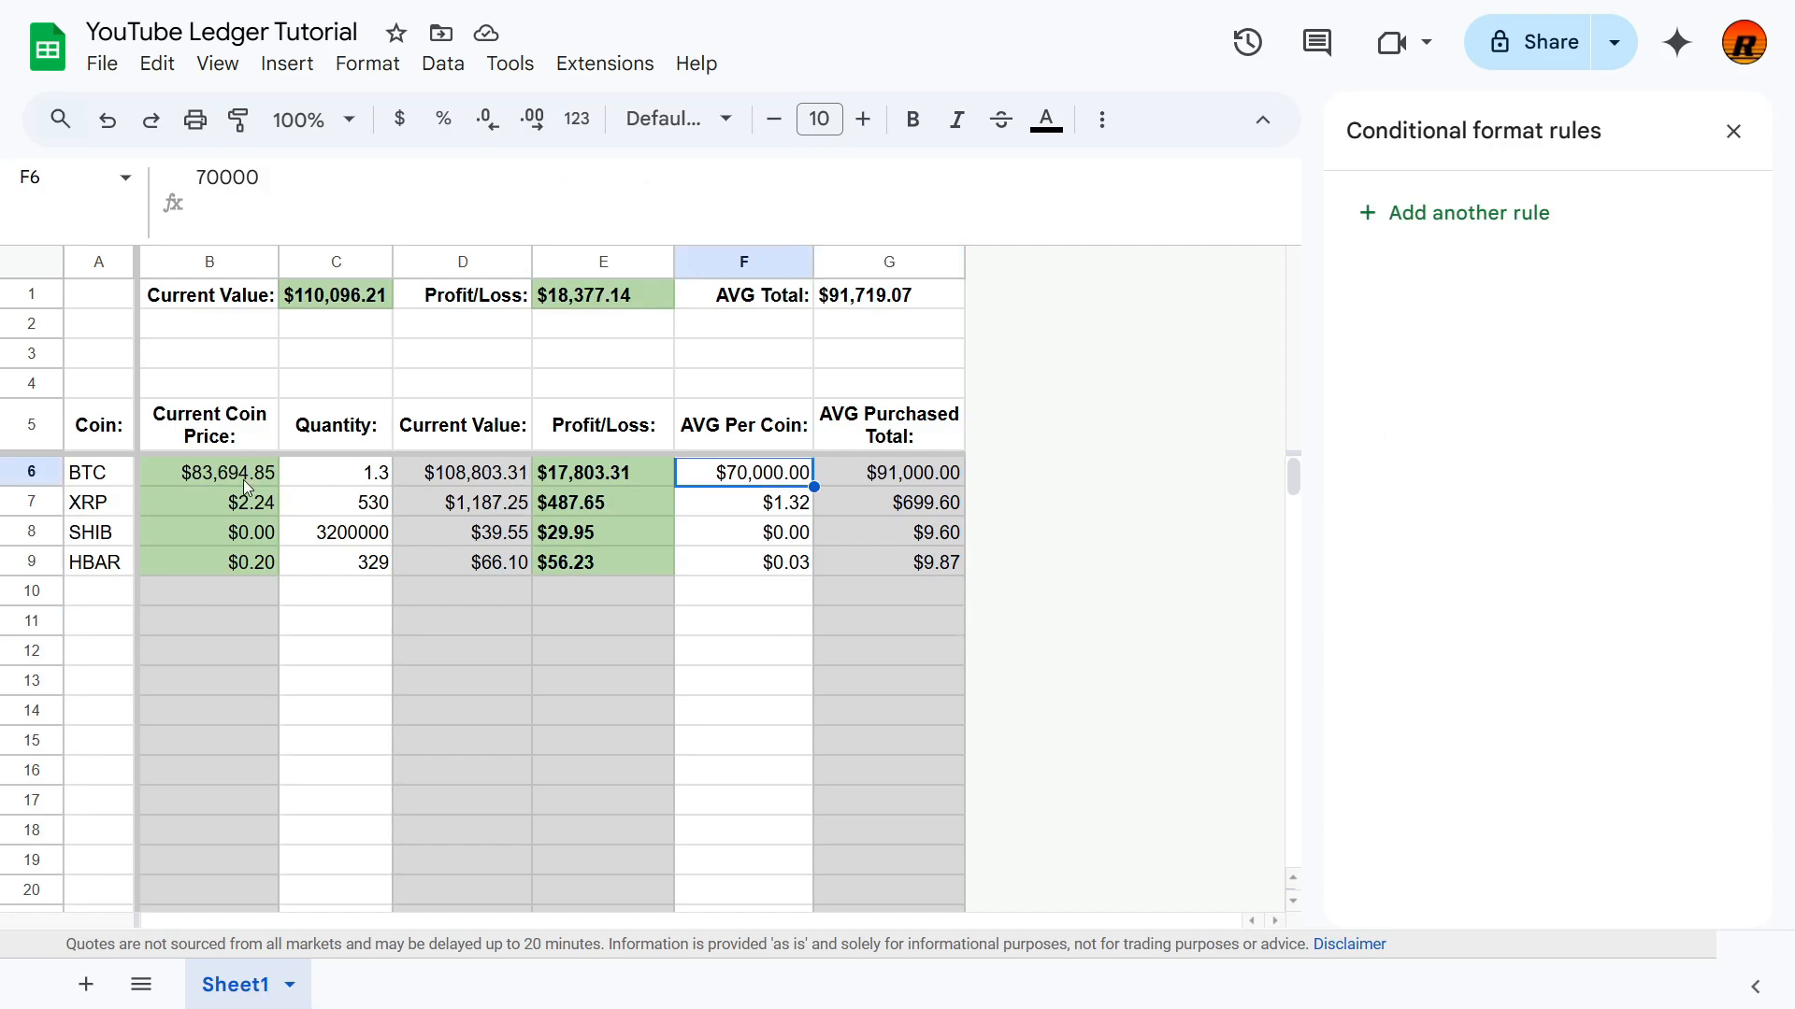
left_click(194, 479)
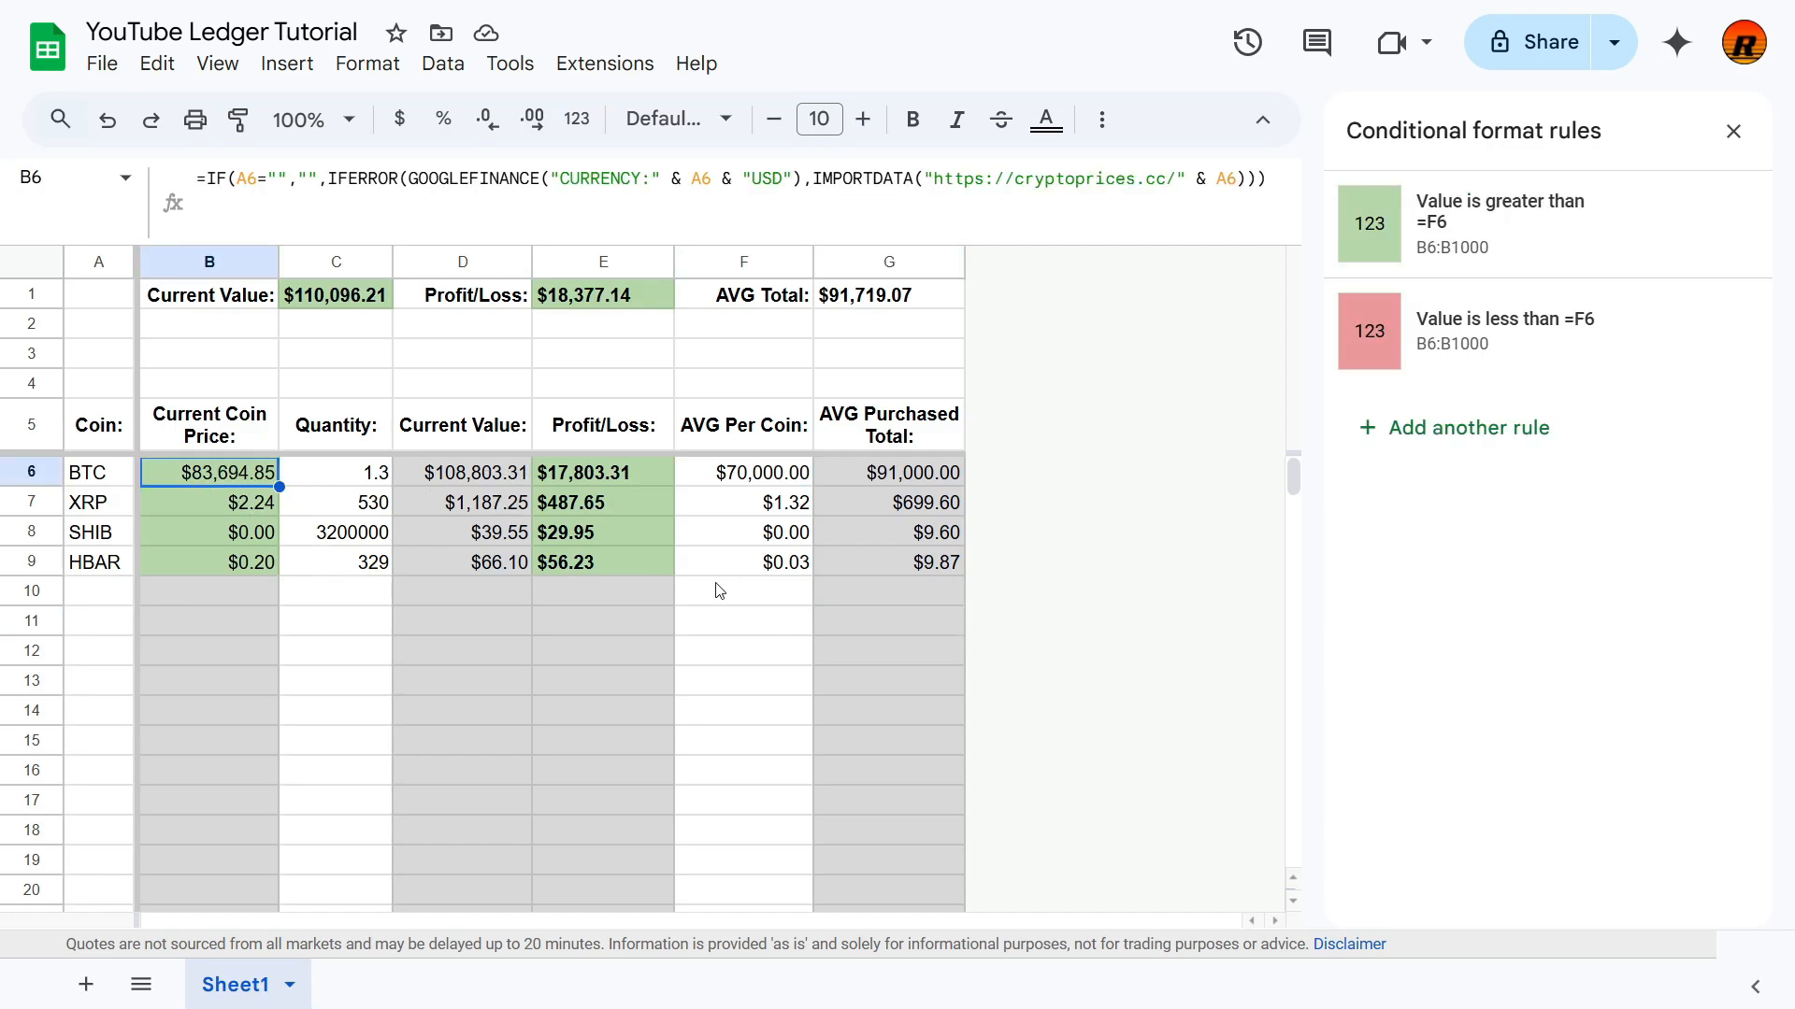
left_click(739, 569)
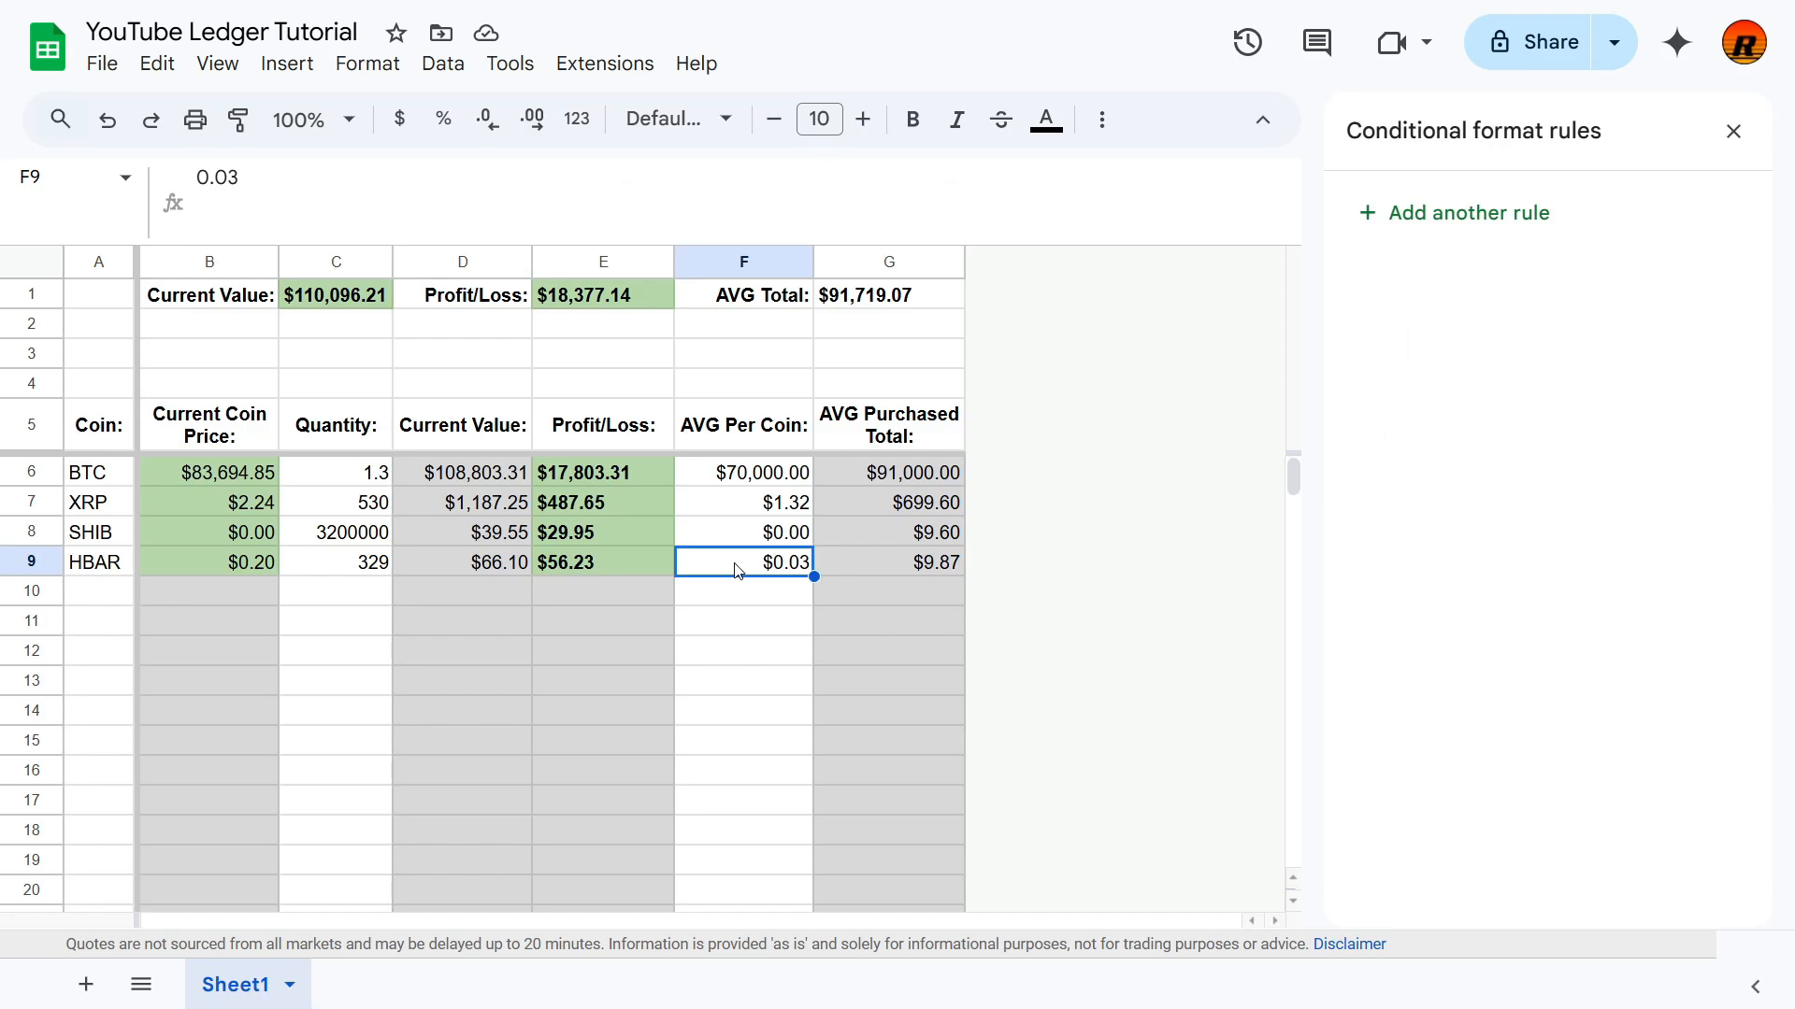
type("1")
key("Return")
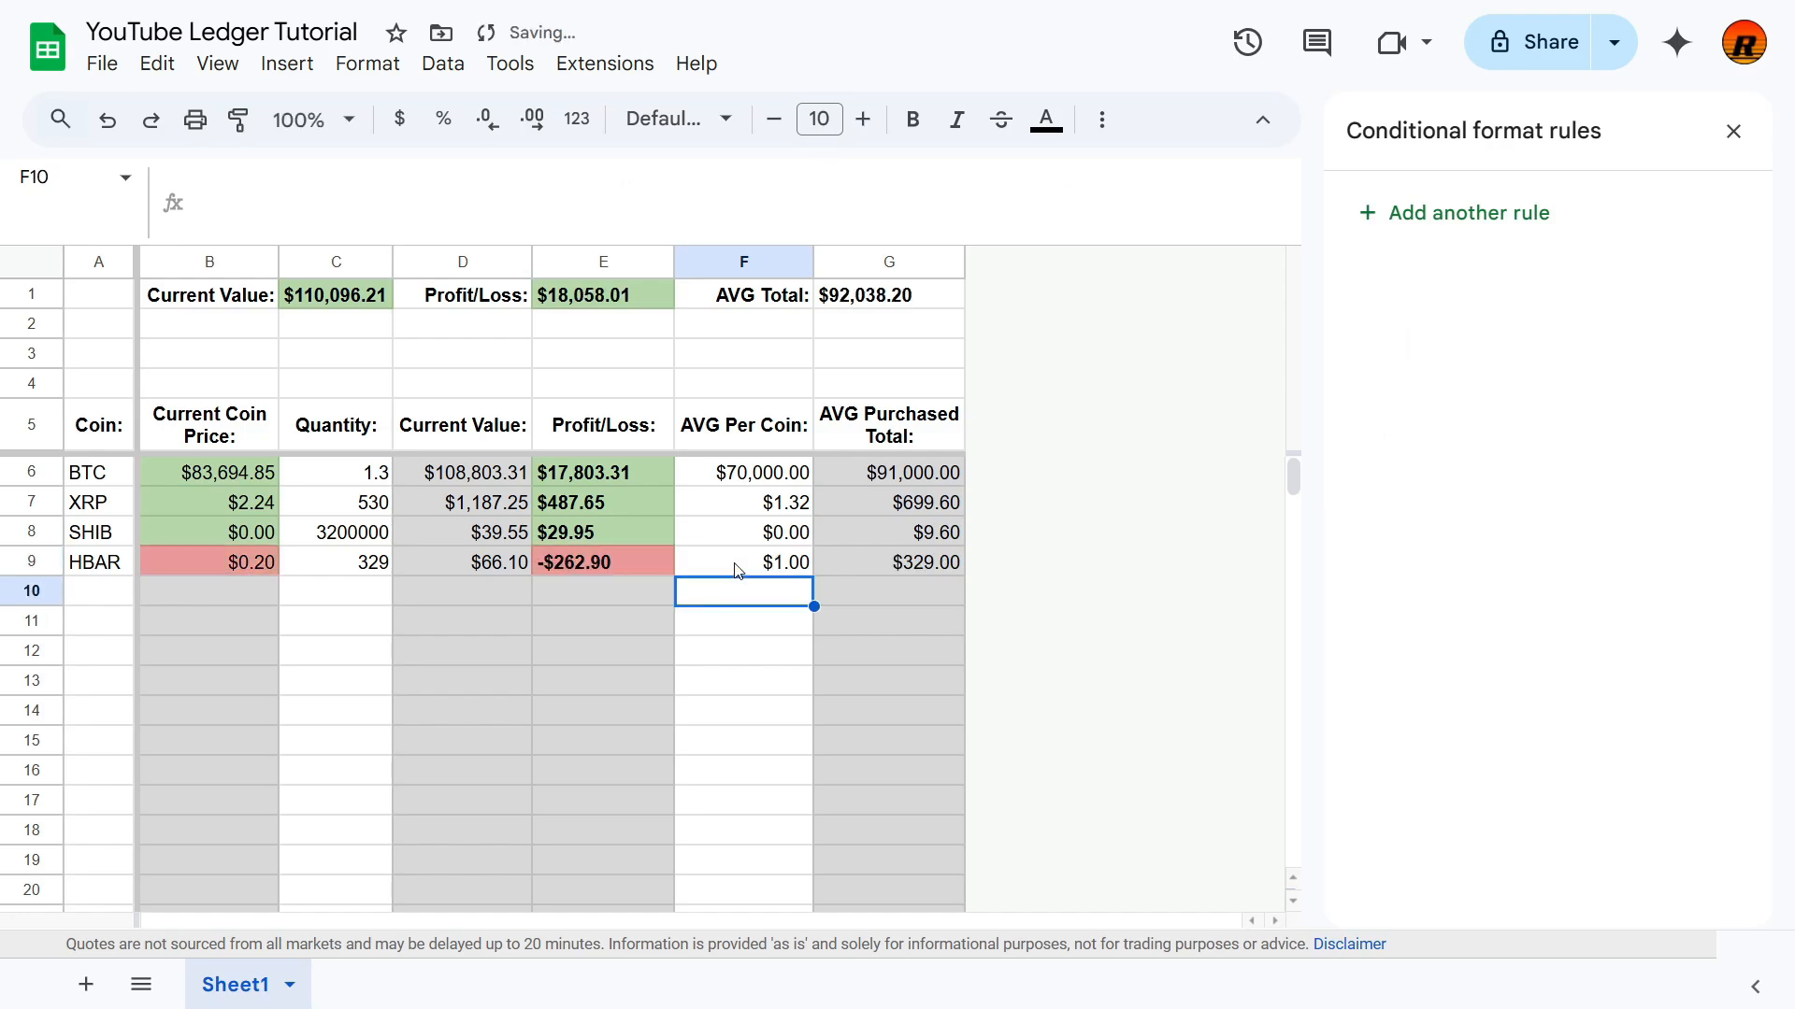
Step: Examine HBAR's row 9 from Current Coin Price through AVG Purchased Total to compare its current value with the purchase total
key("Left")
key("Up")
key("Left")
key("Left")
key("Left")
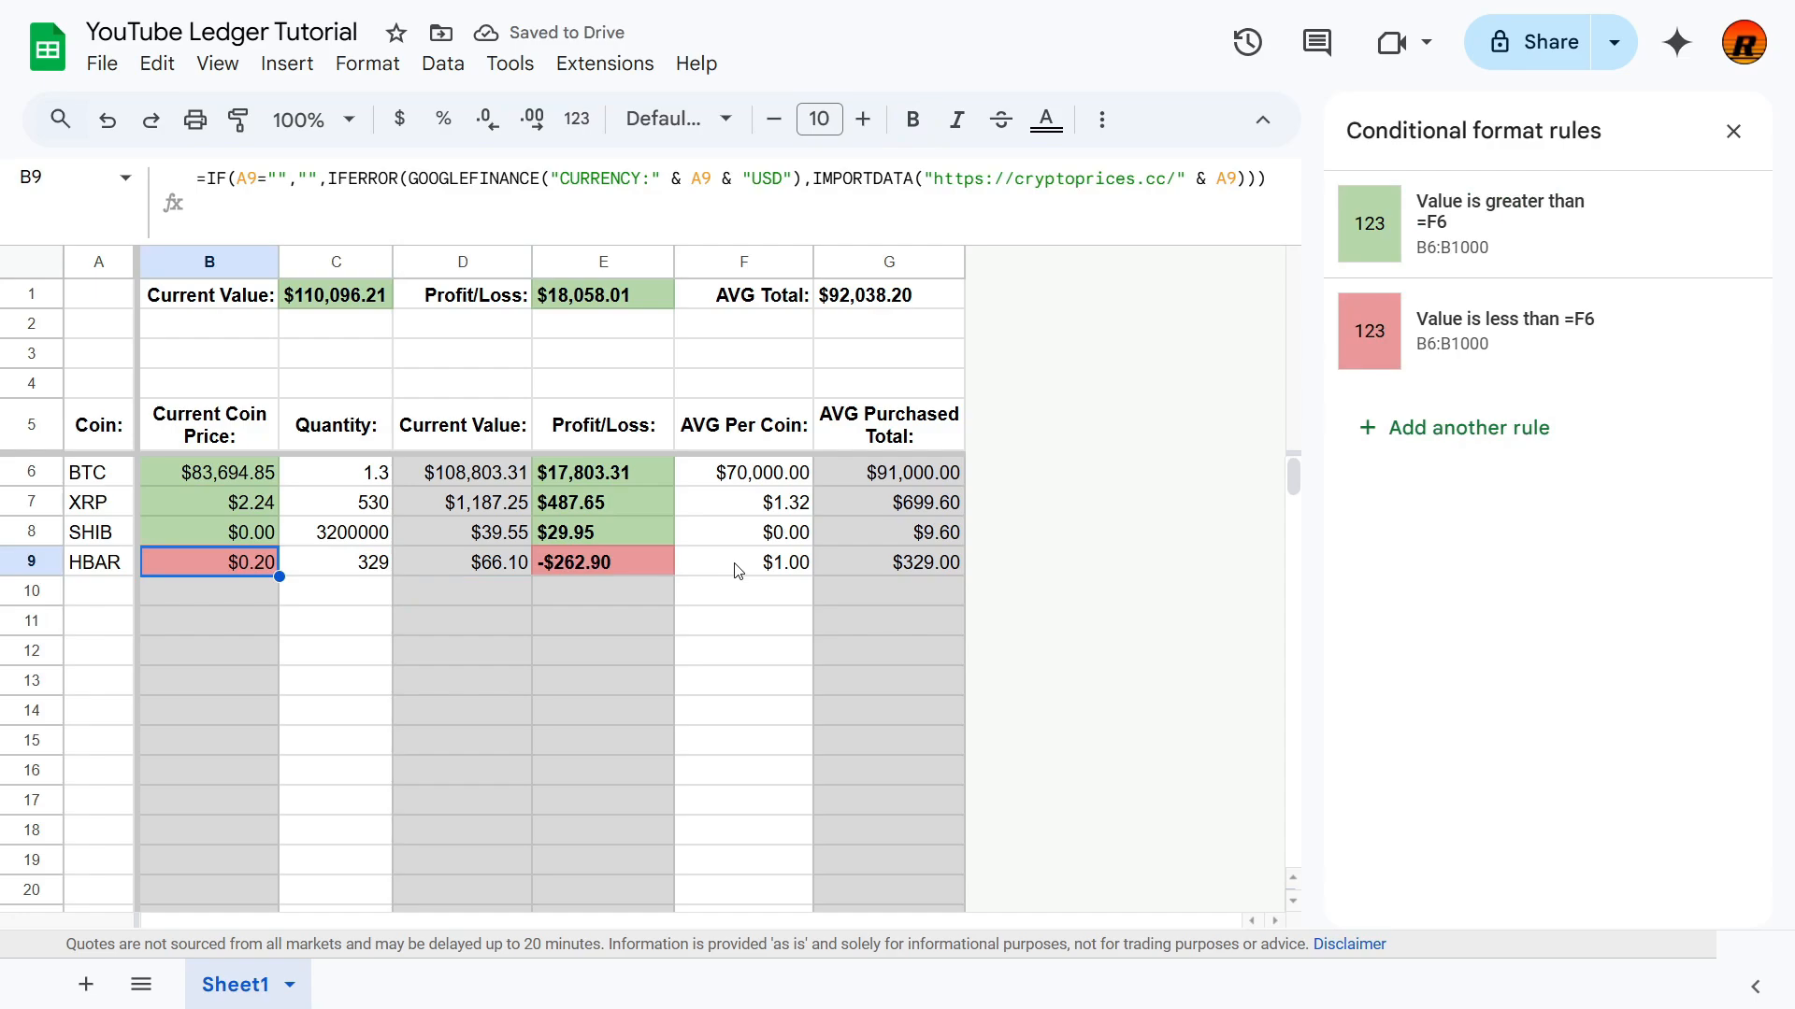
key("Right")
key("Right")
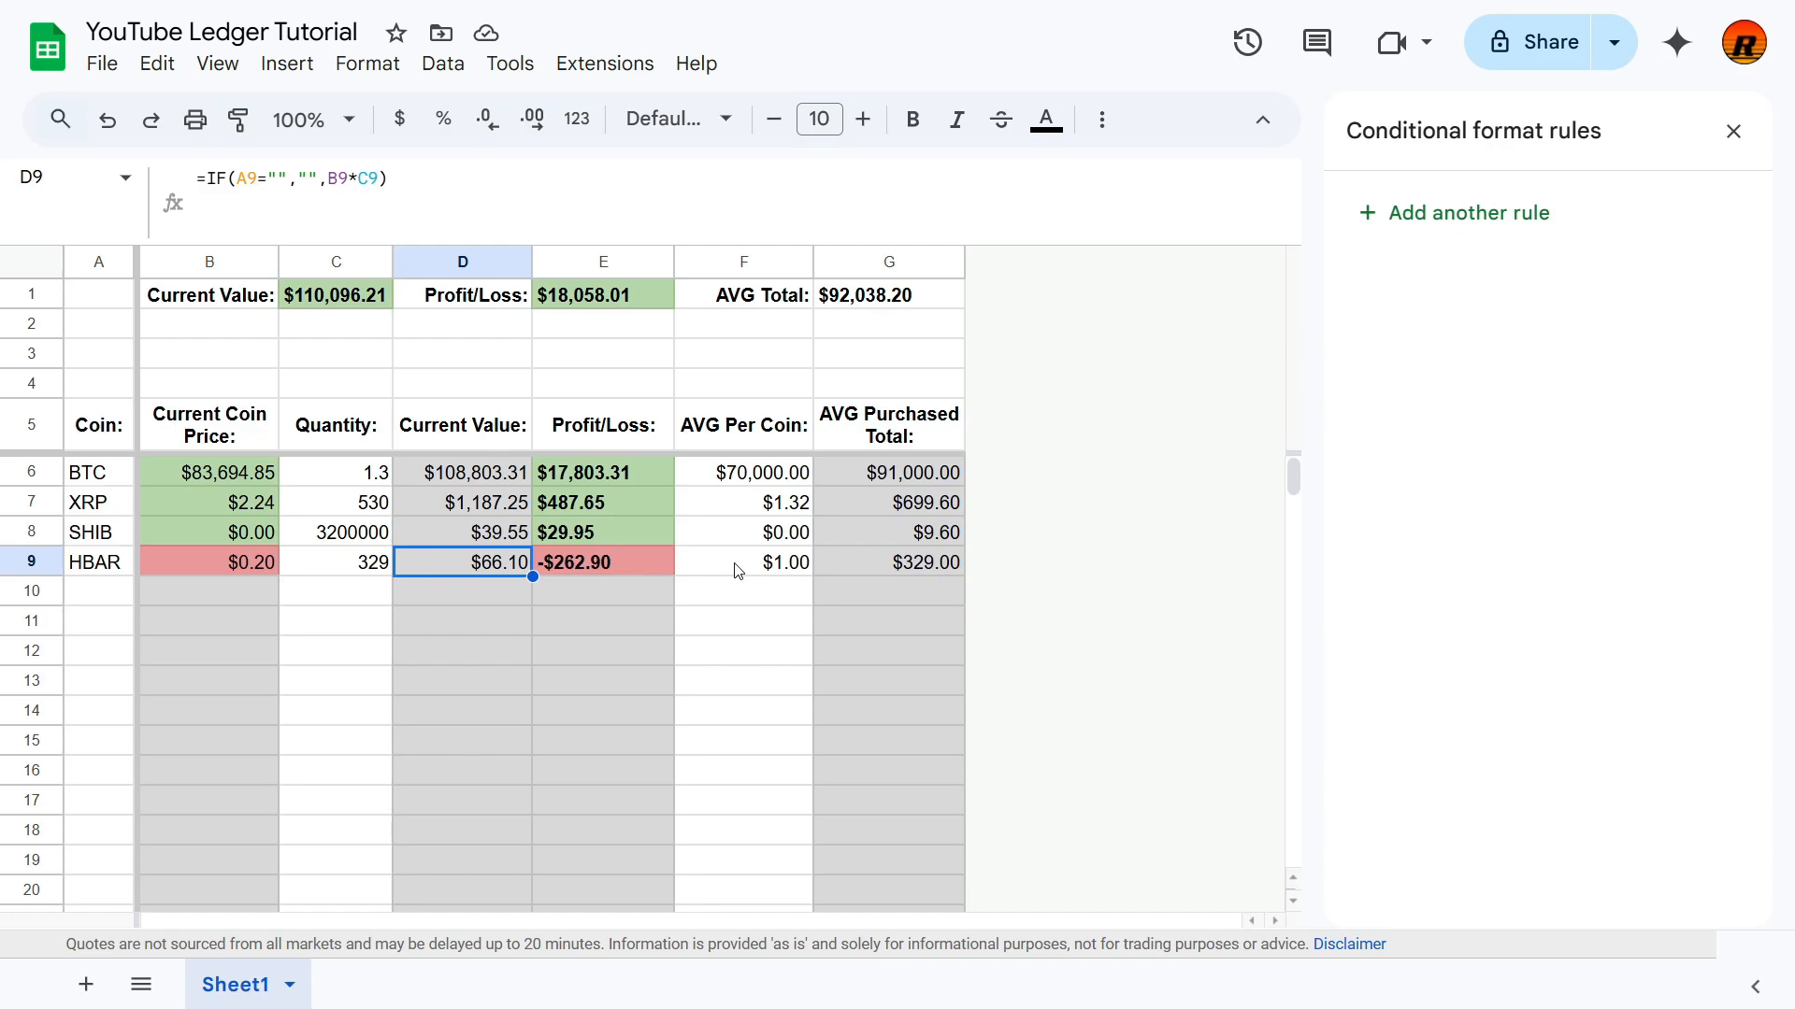
key("Right")
key("Right")
key("Right")
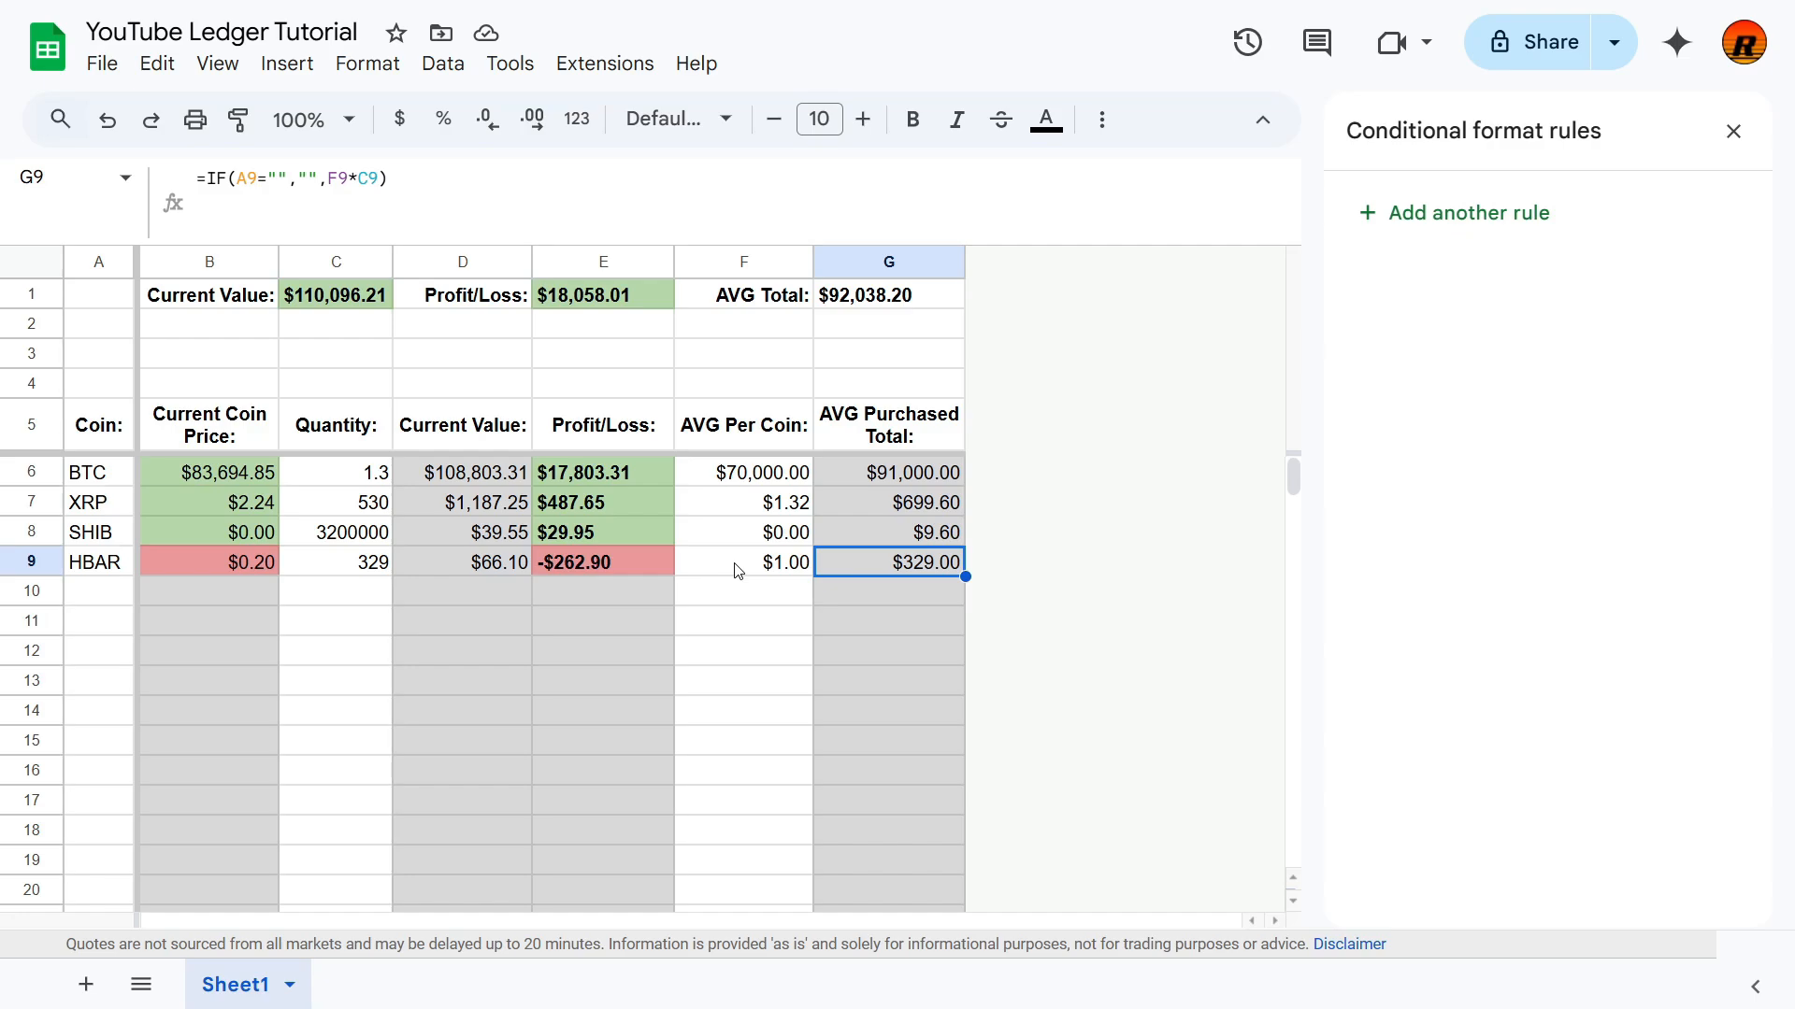
key("Left")
key("Left")
key("Left")
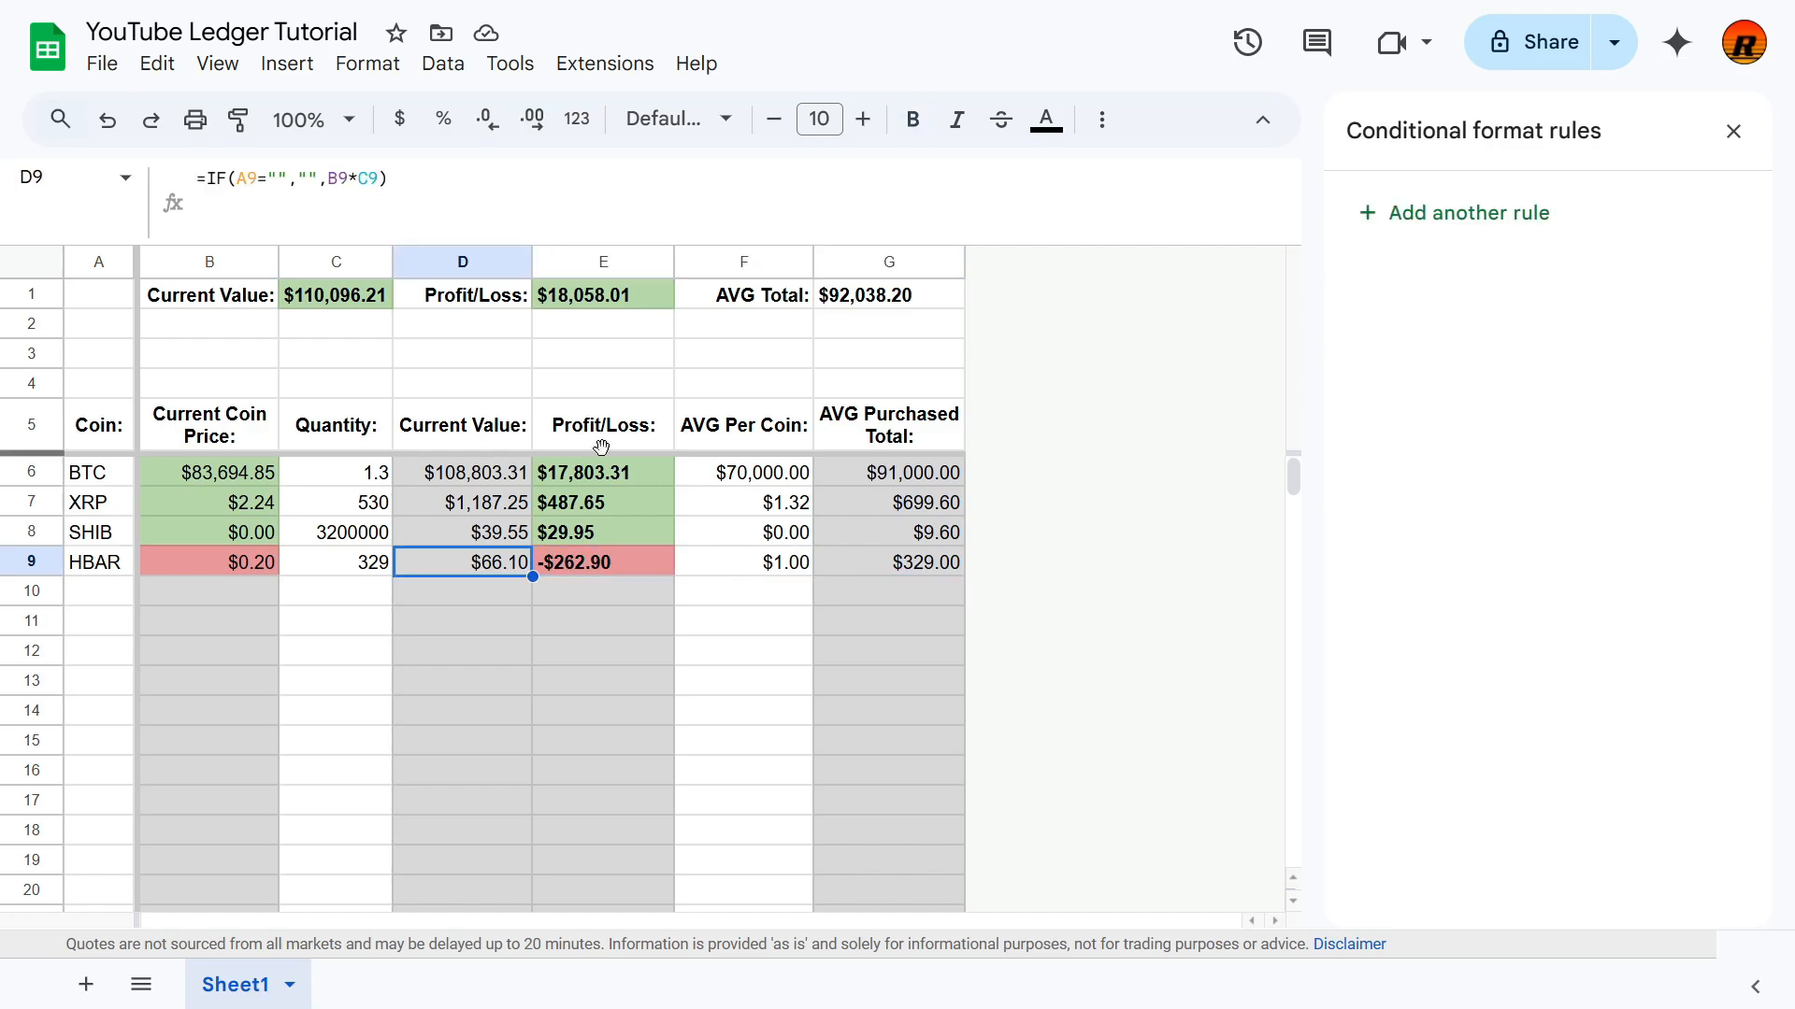
Step: Add a conditional format rule to the Current Value cells D6:D1000 with a light green fill for values Greater than =G6
left_click(465, 479)
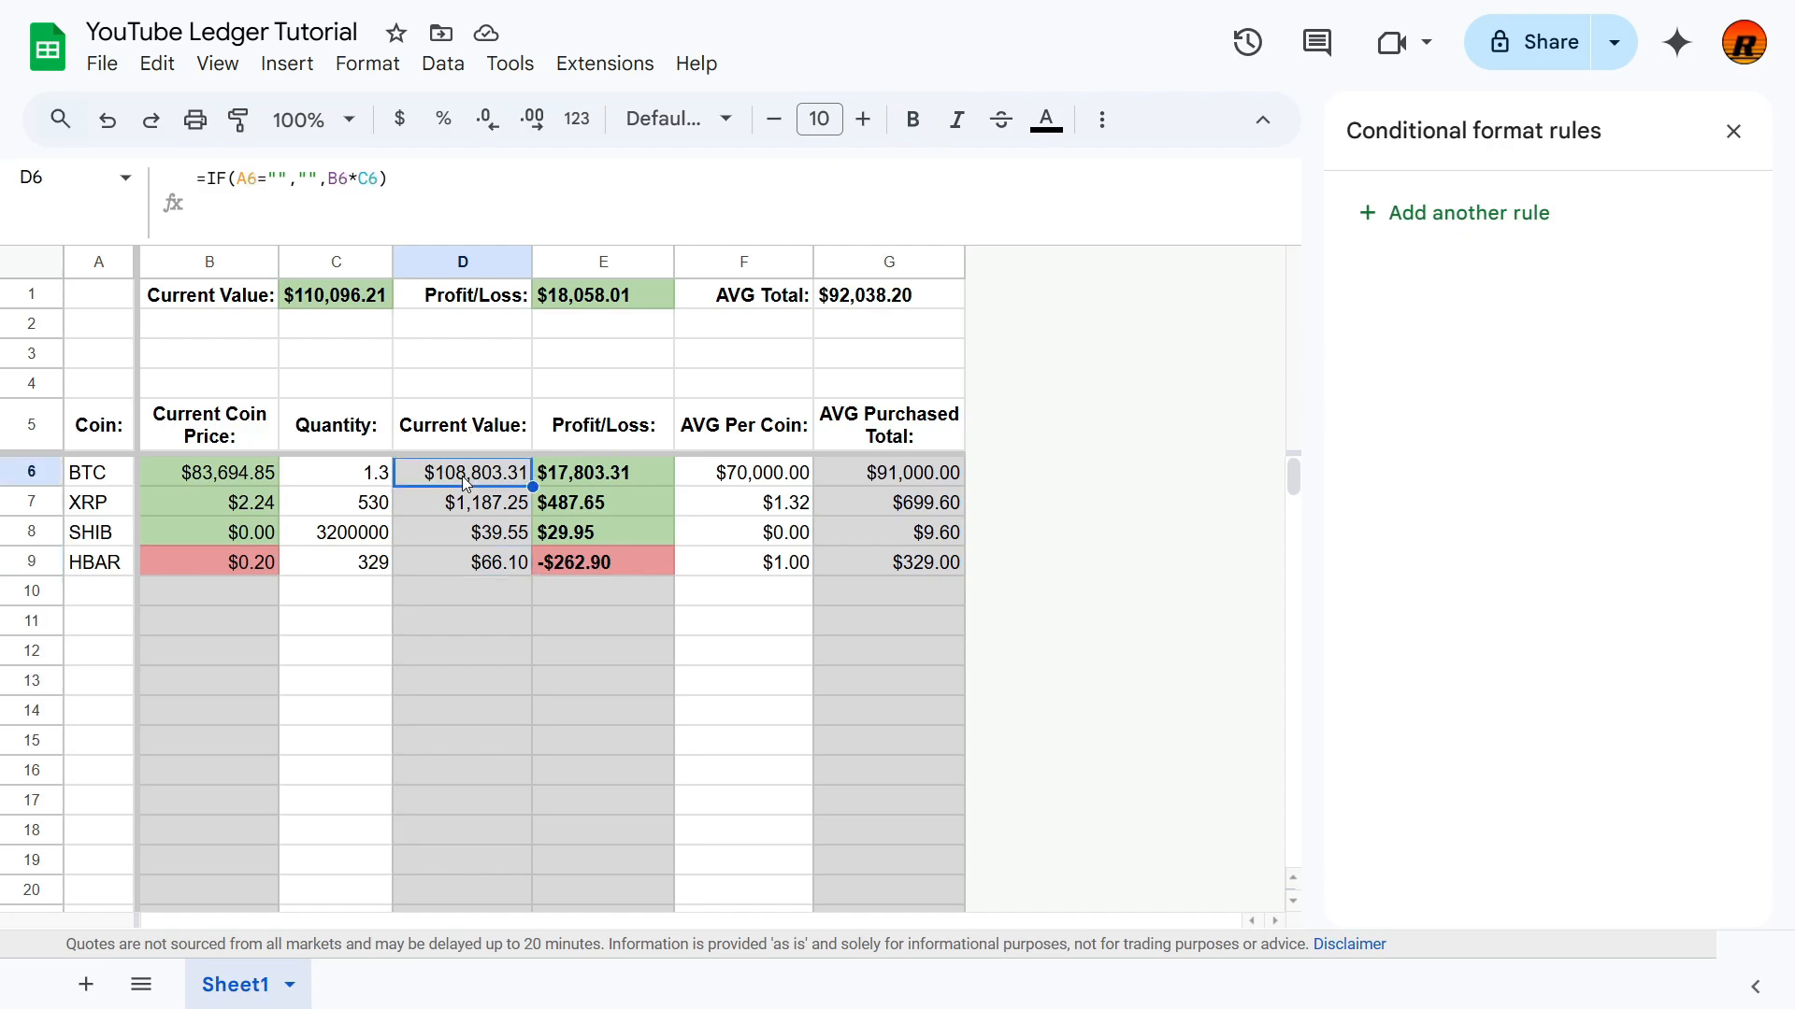
key("ctrl+shift+Down")
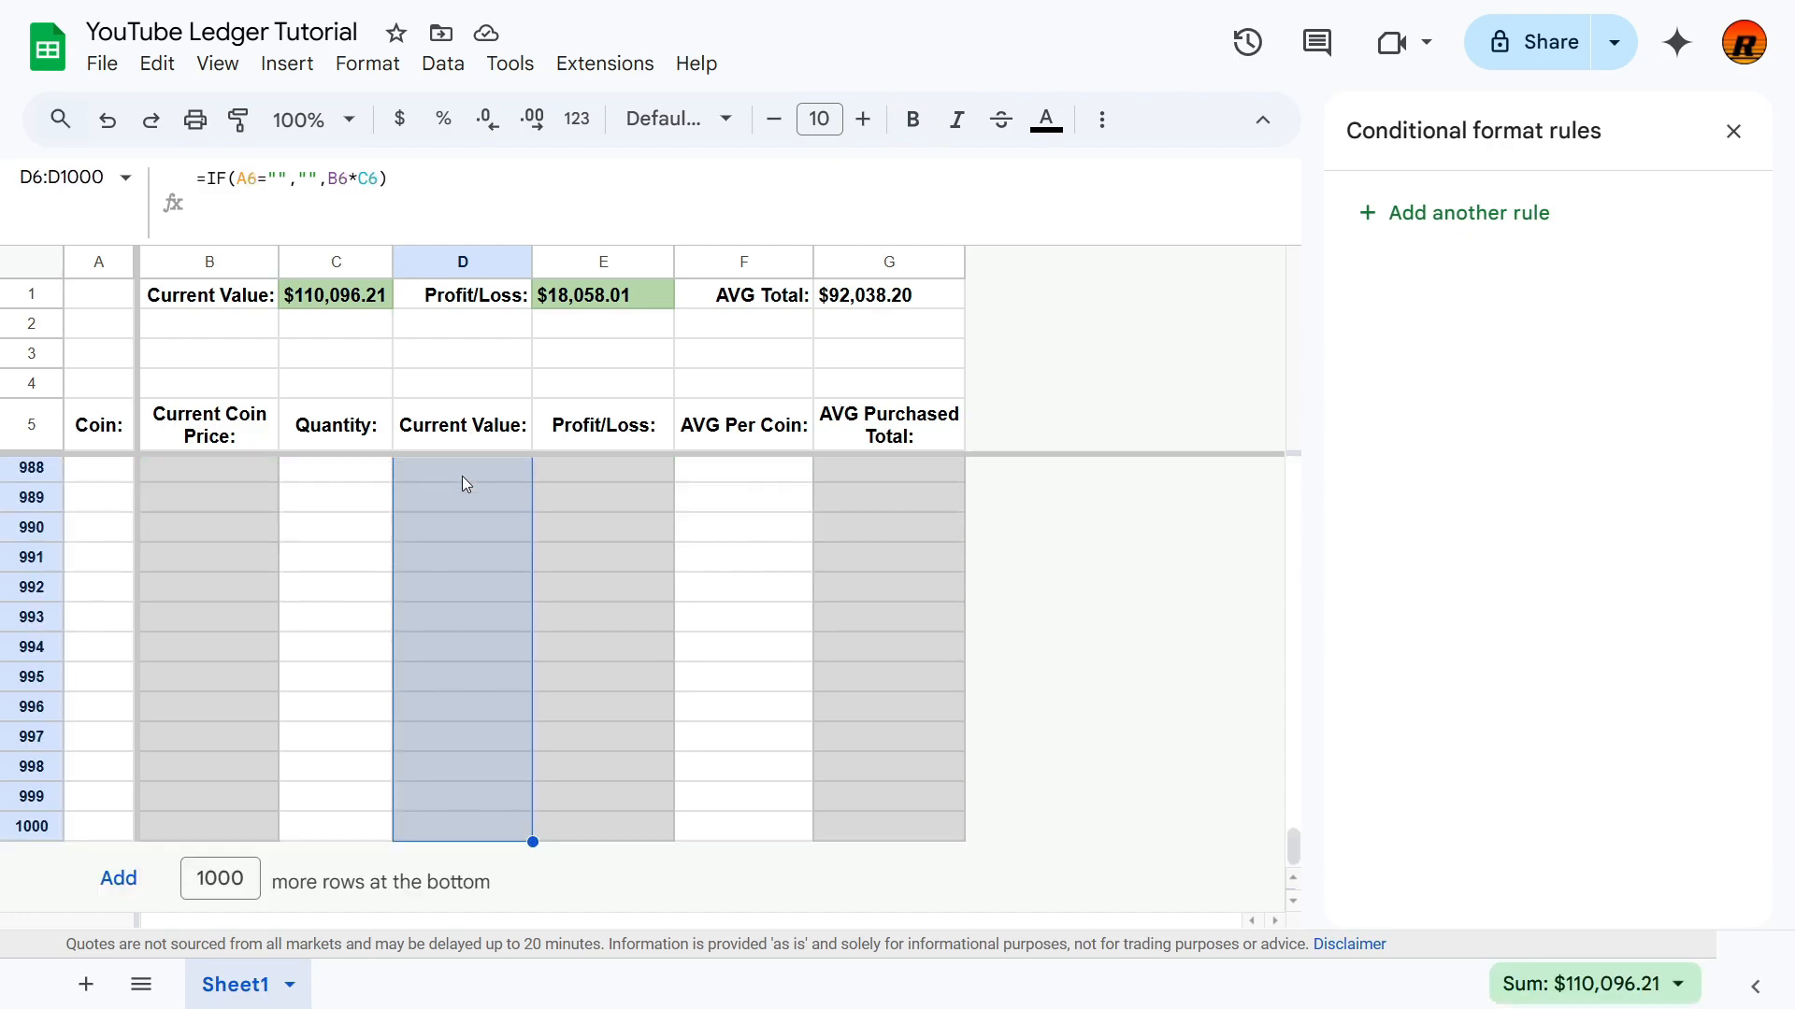
left_click(1537, 213)
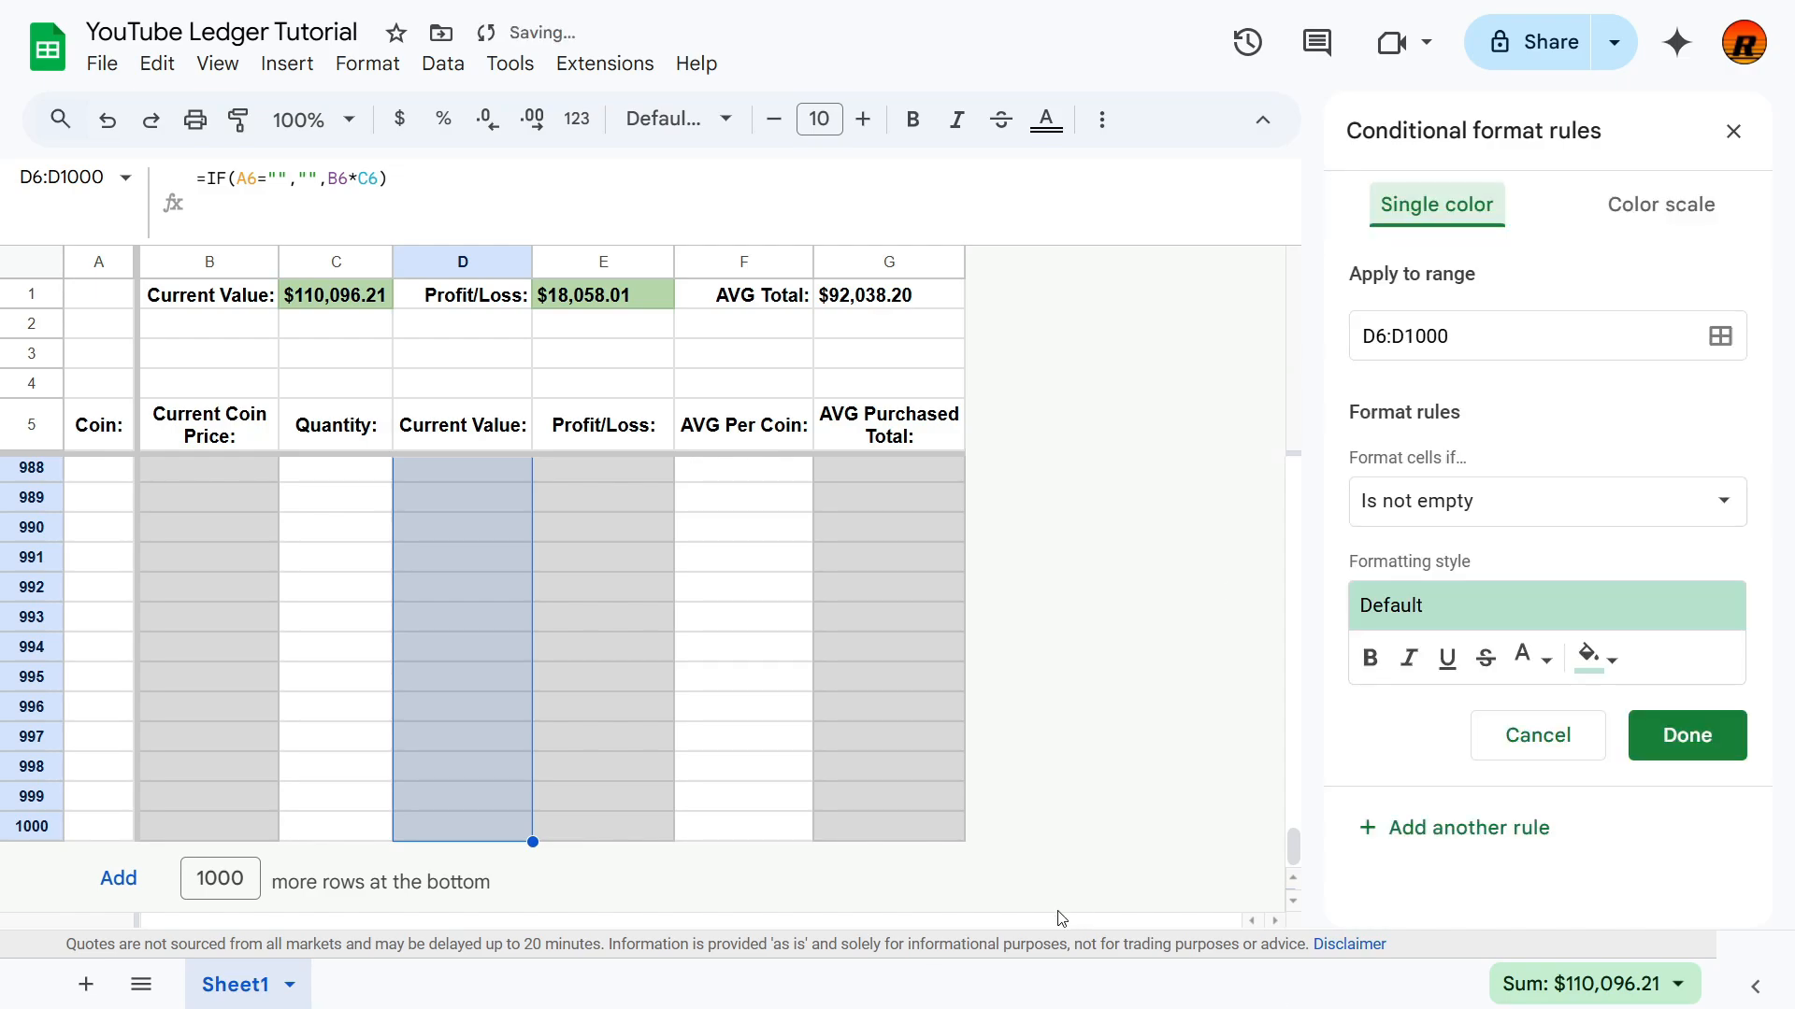
left_click_drag(1292, 849, 1293, 476)
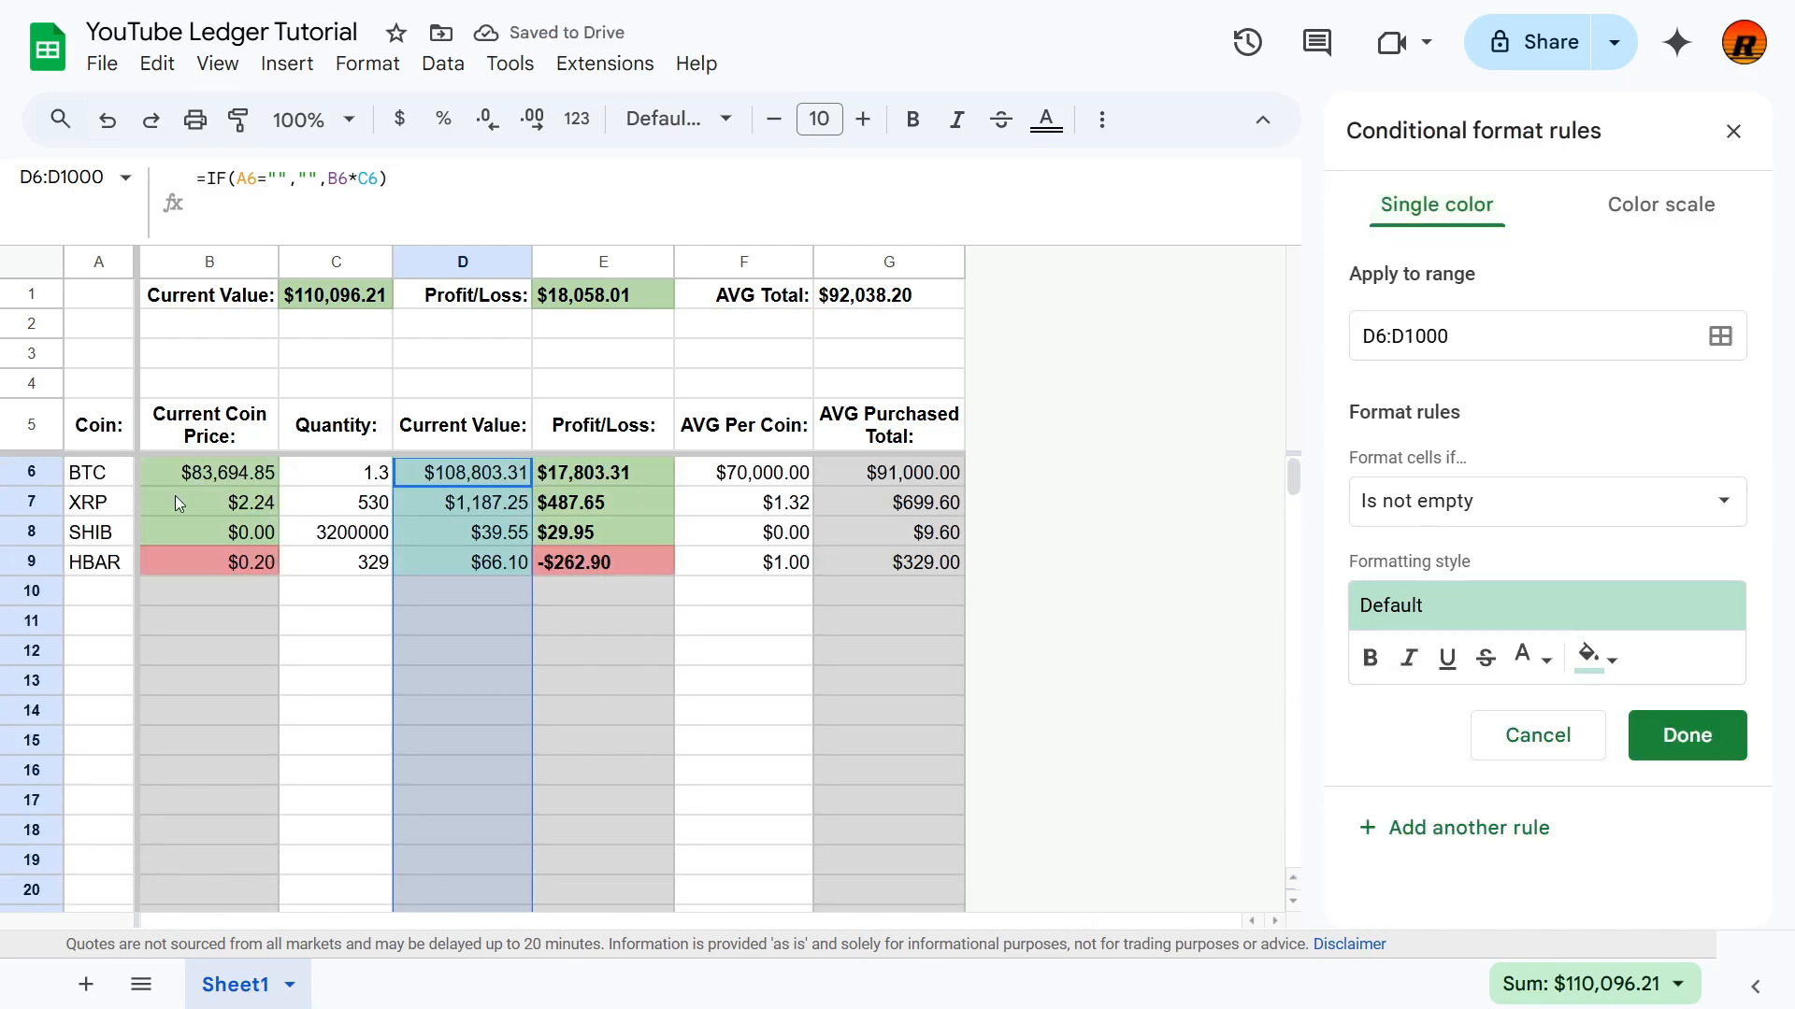
left_click(1596, 659)
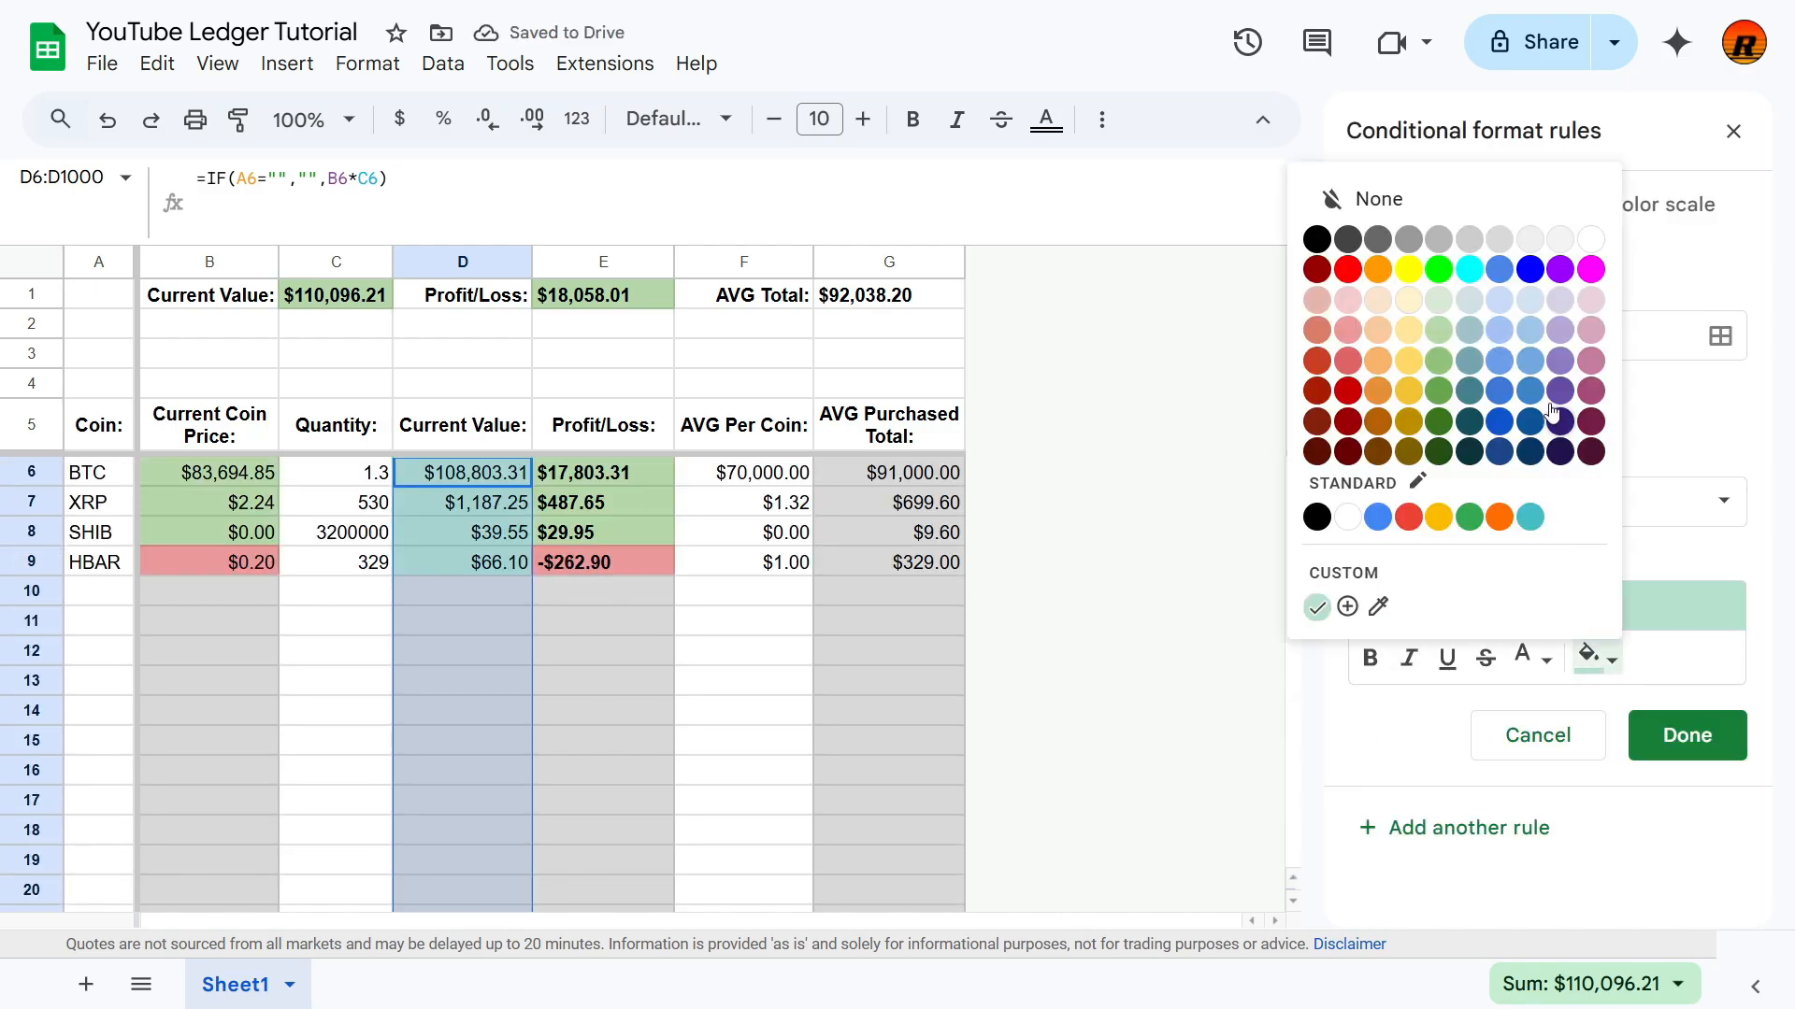
left_click(1441, 333)
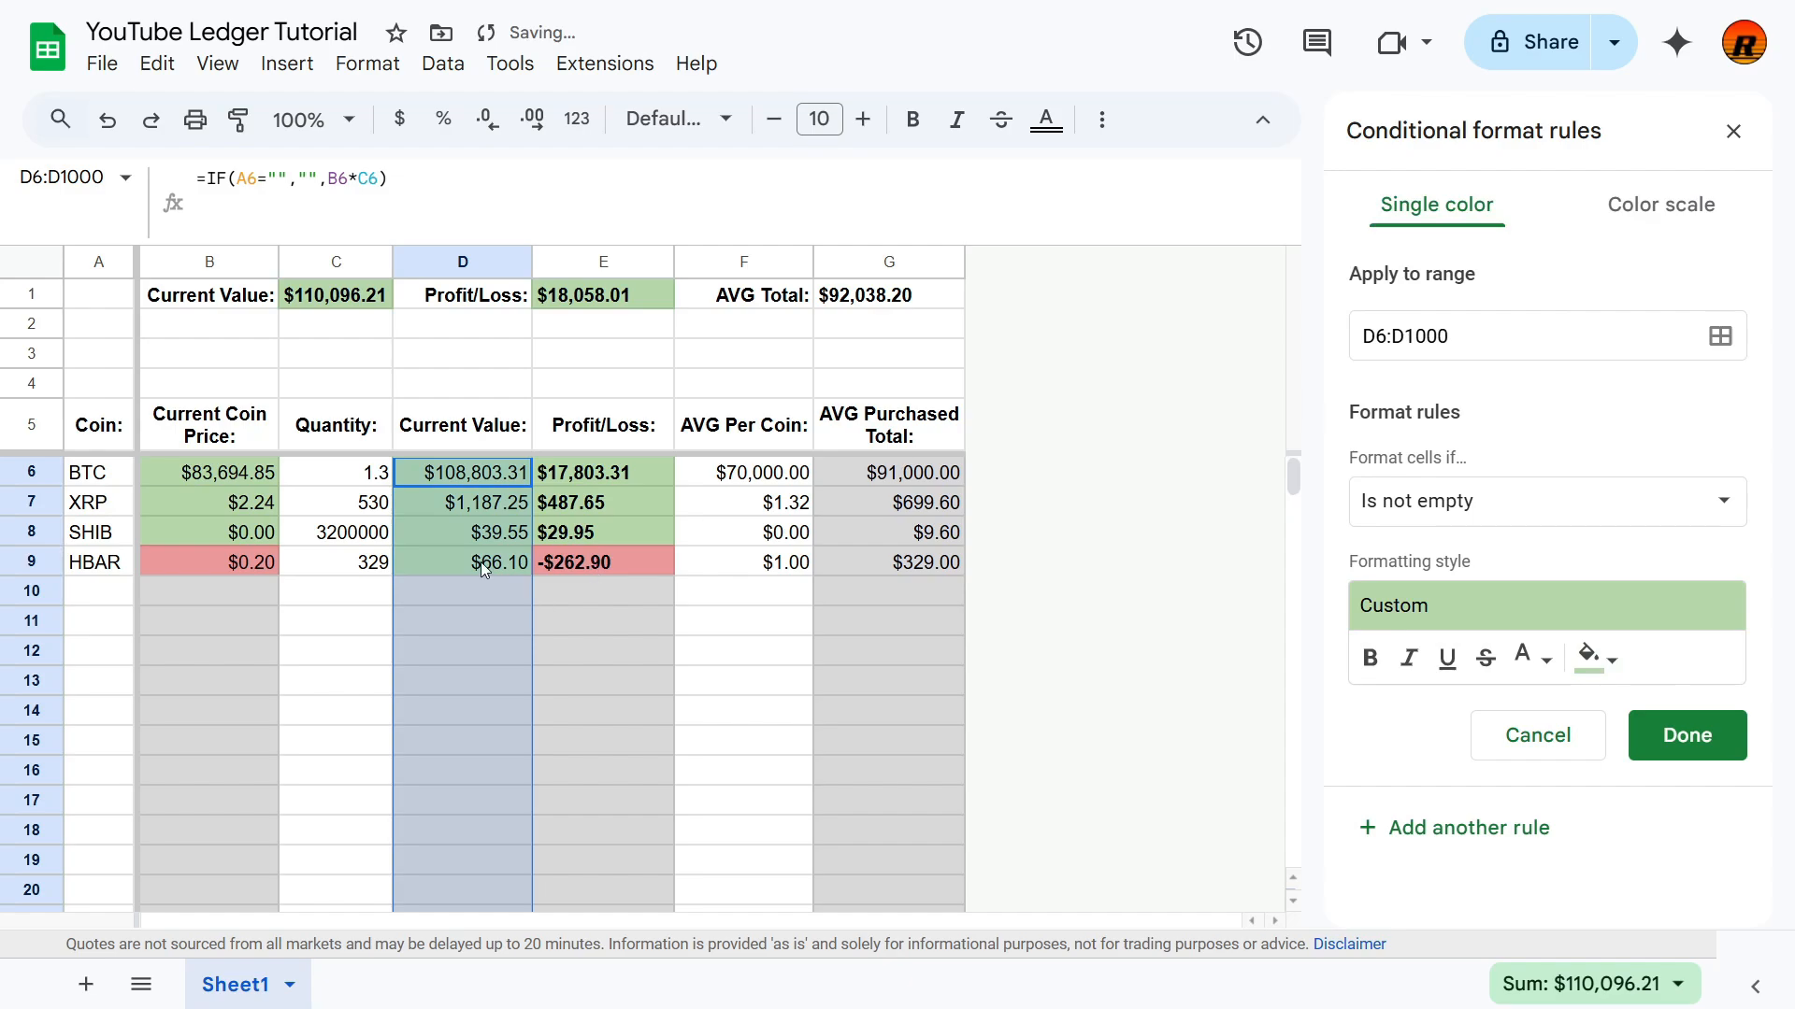
left_click(1495, 520)
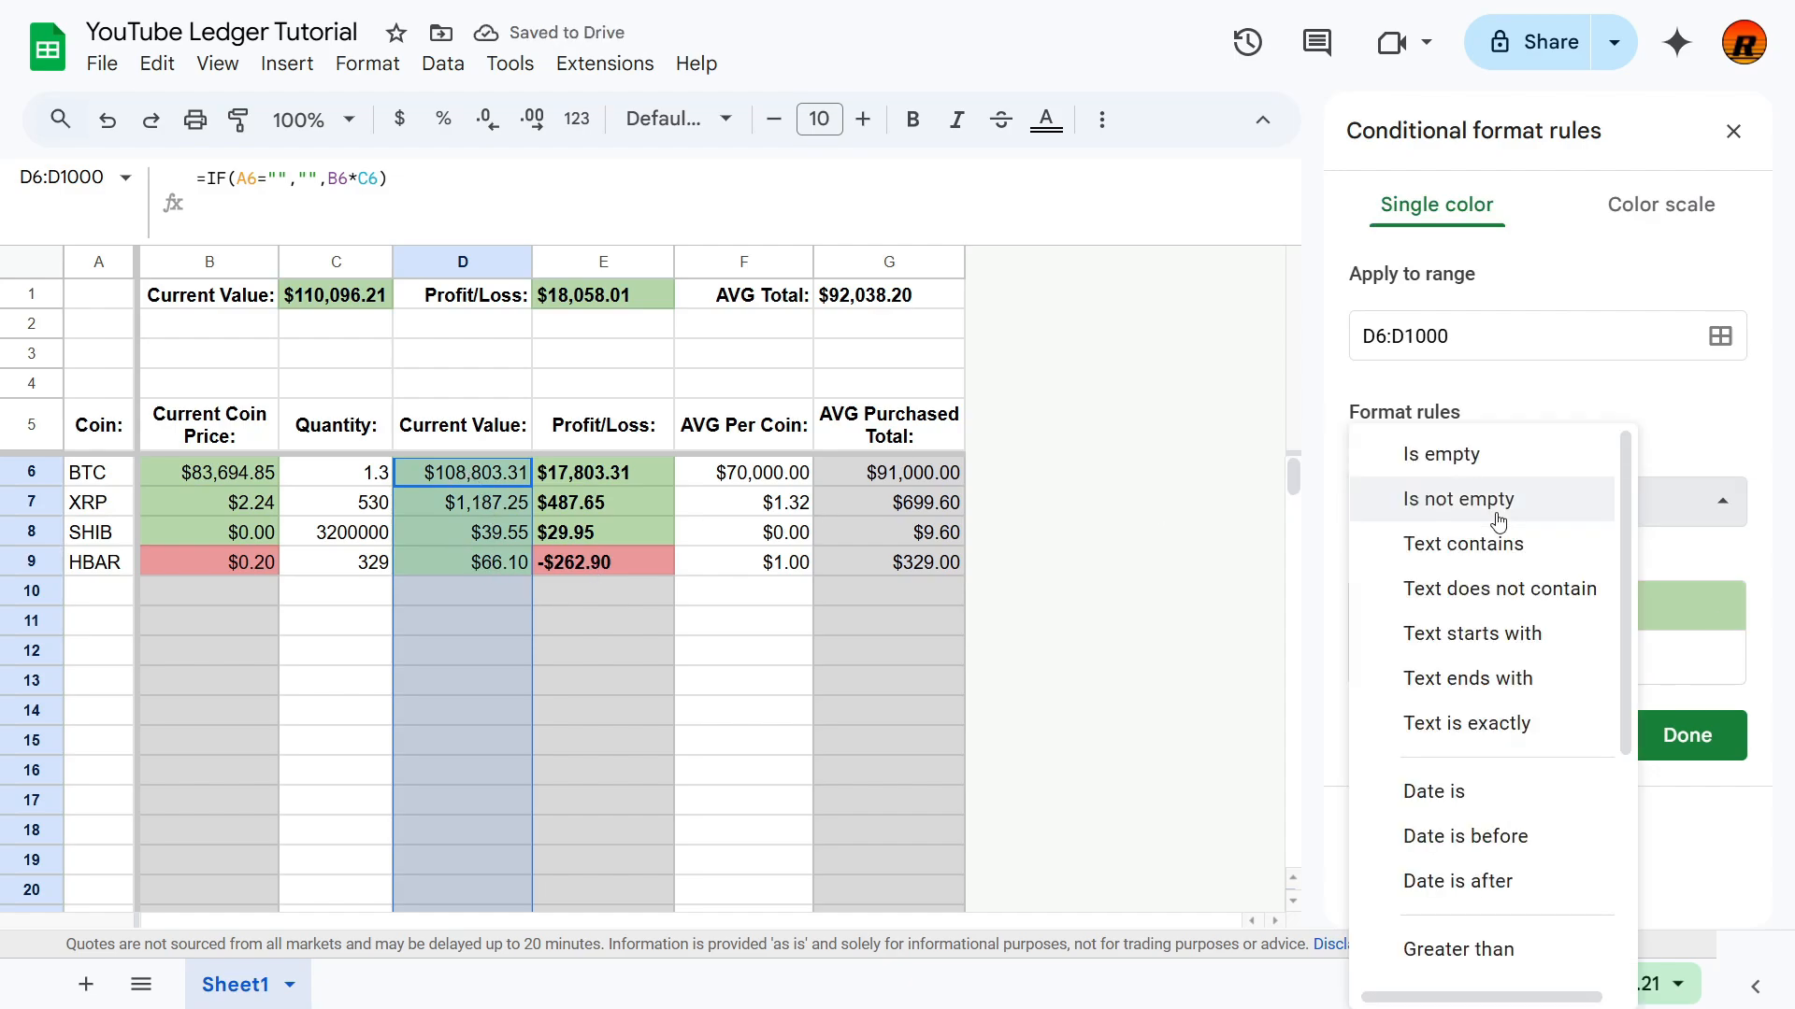
left_click(1490, 948)
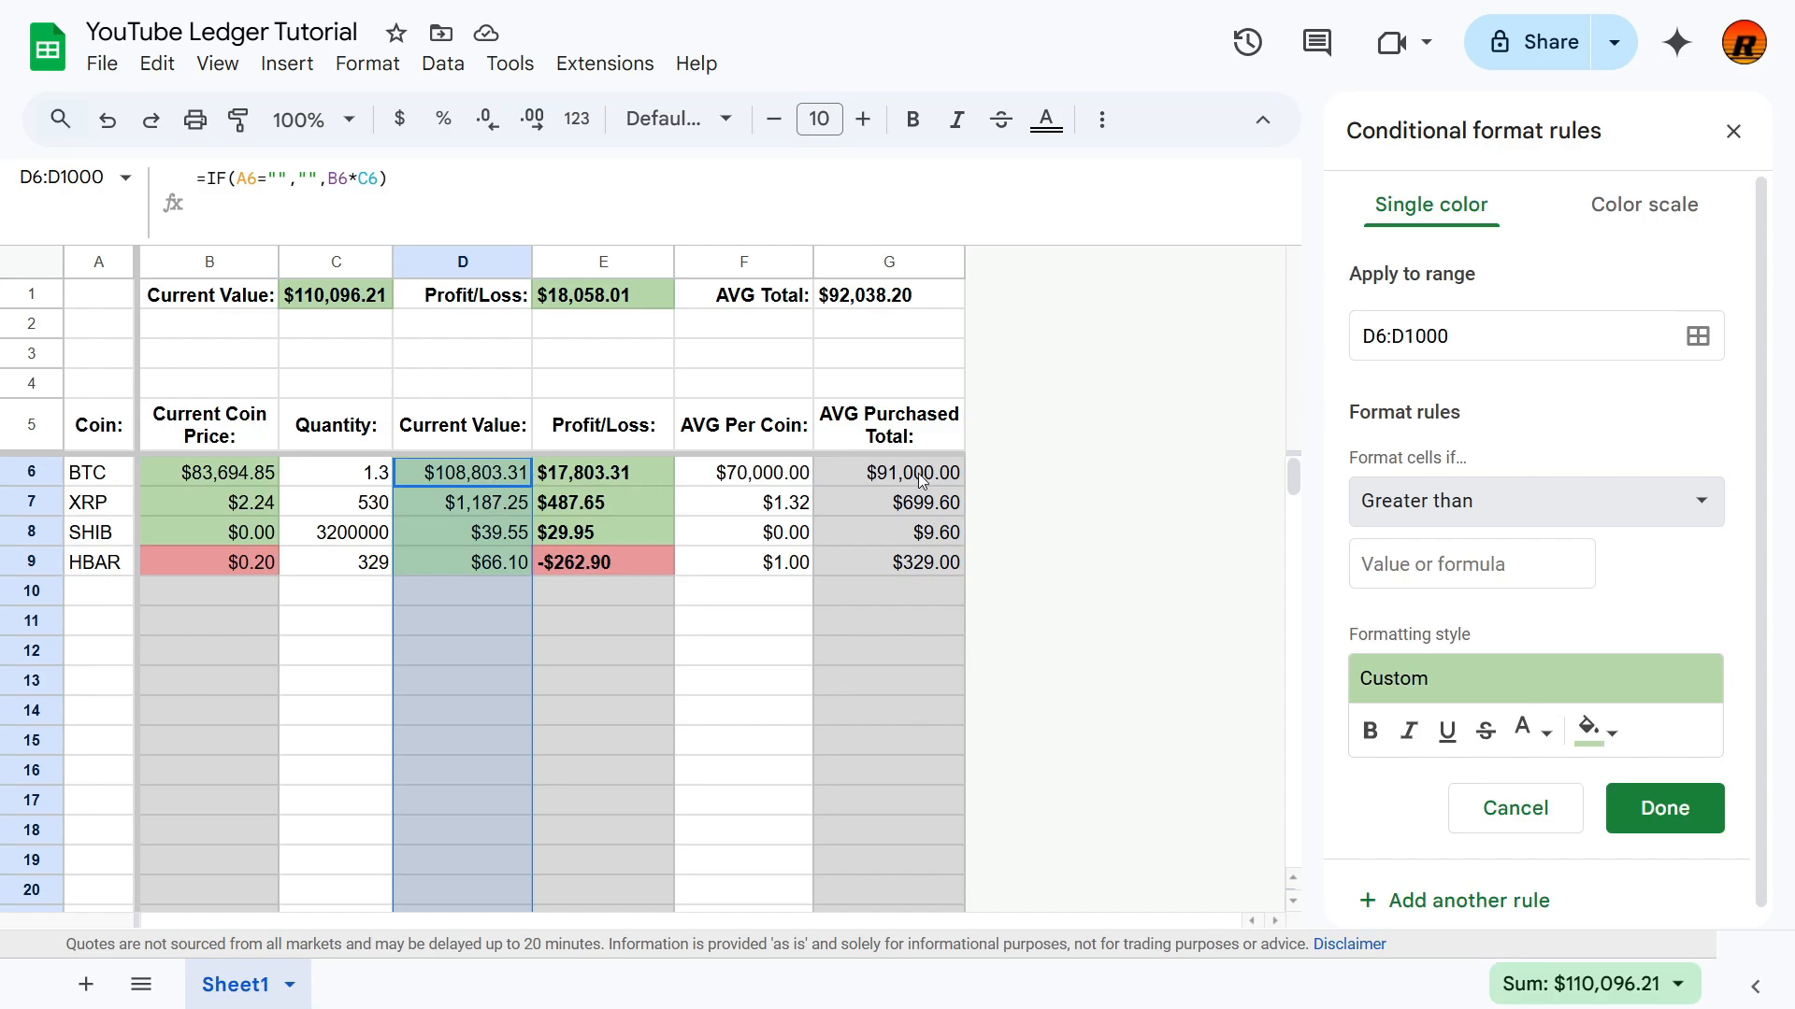
left_click(1481, 578)
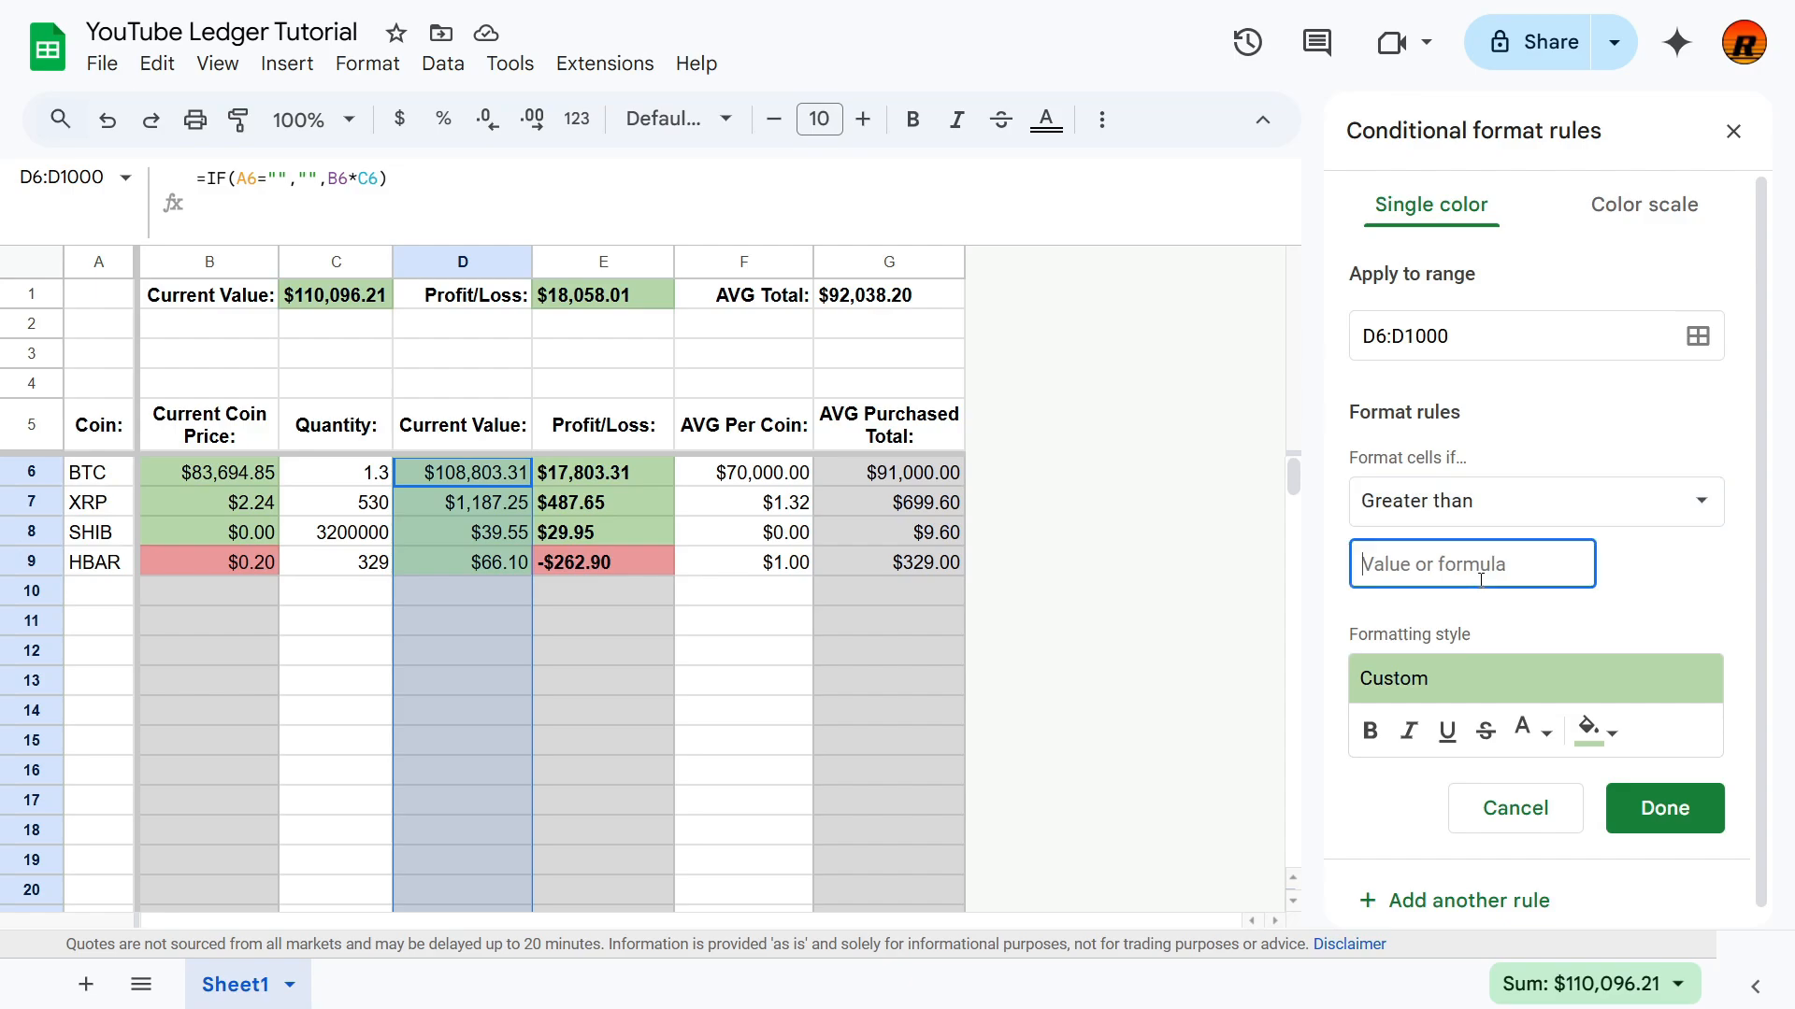
type("=G6")
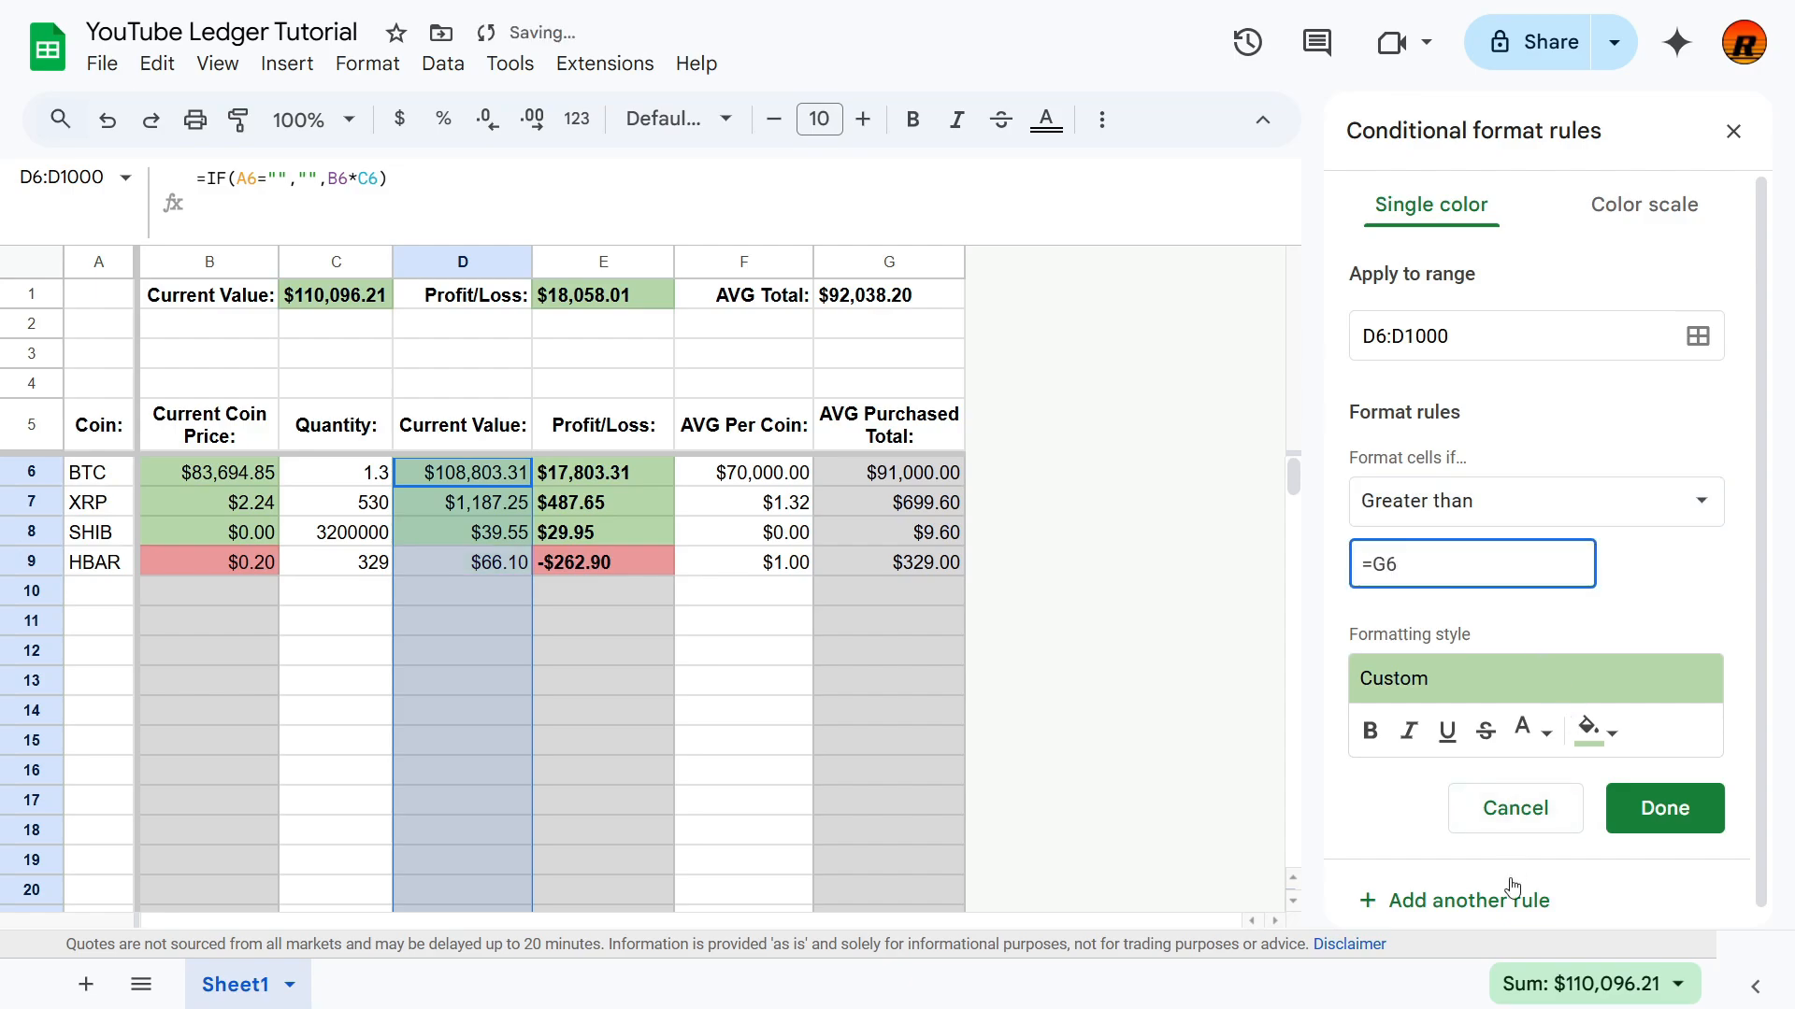
Step: Add a second rule to D6:D1000 with a light red fill for values Less than =G6
left_click(1513, 911)
left_click(1589, 717)
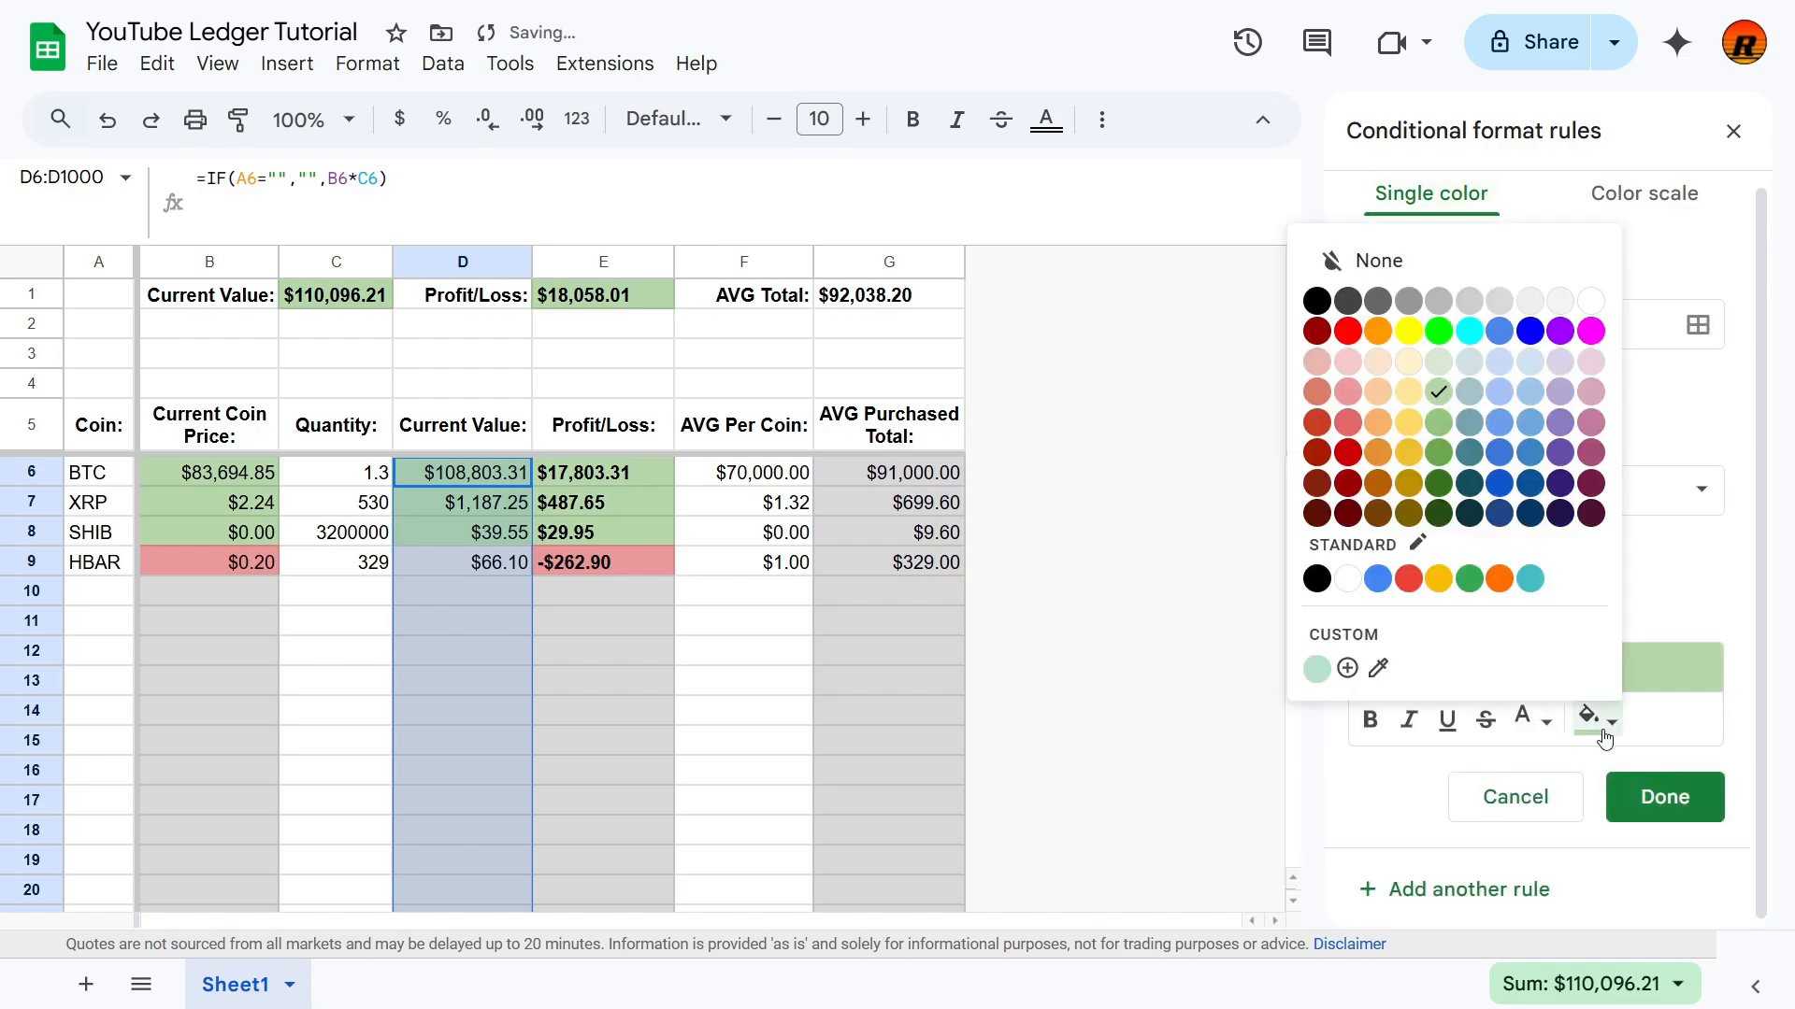
left_click(1347, 393)
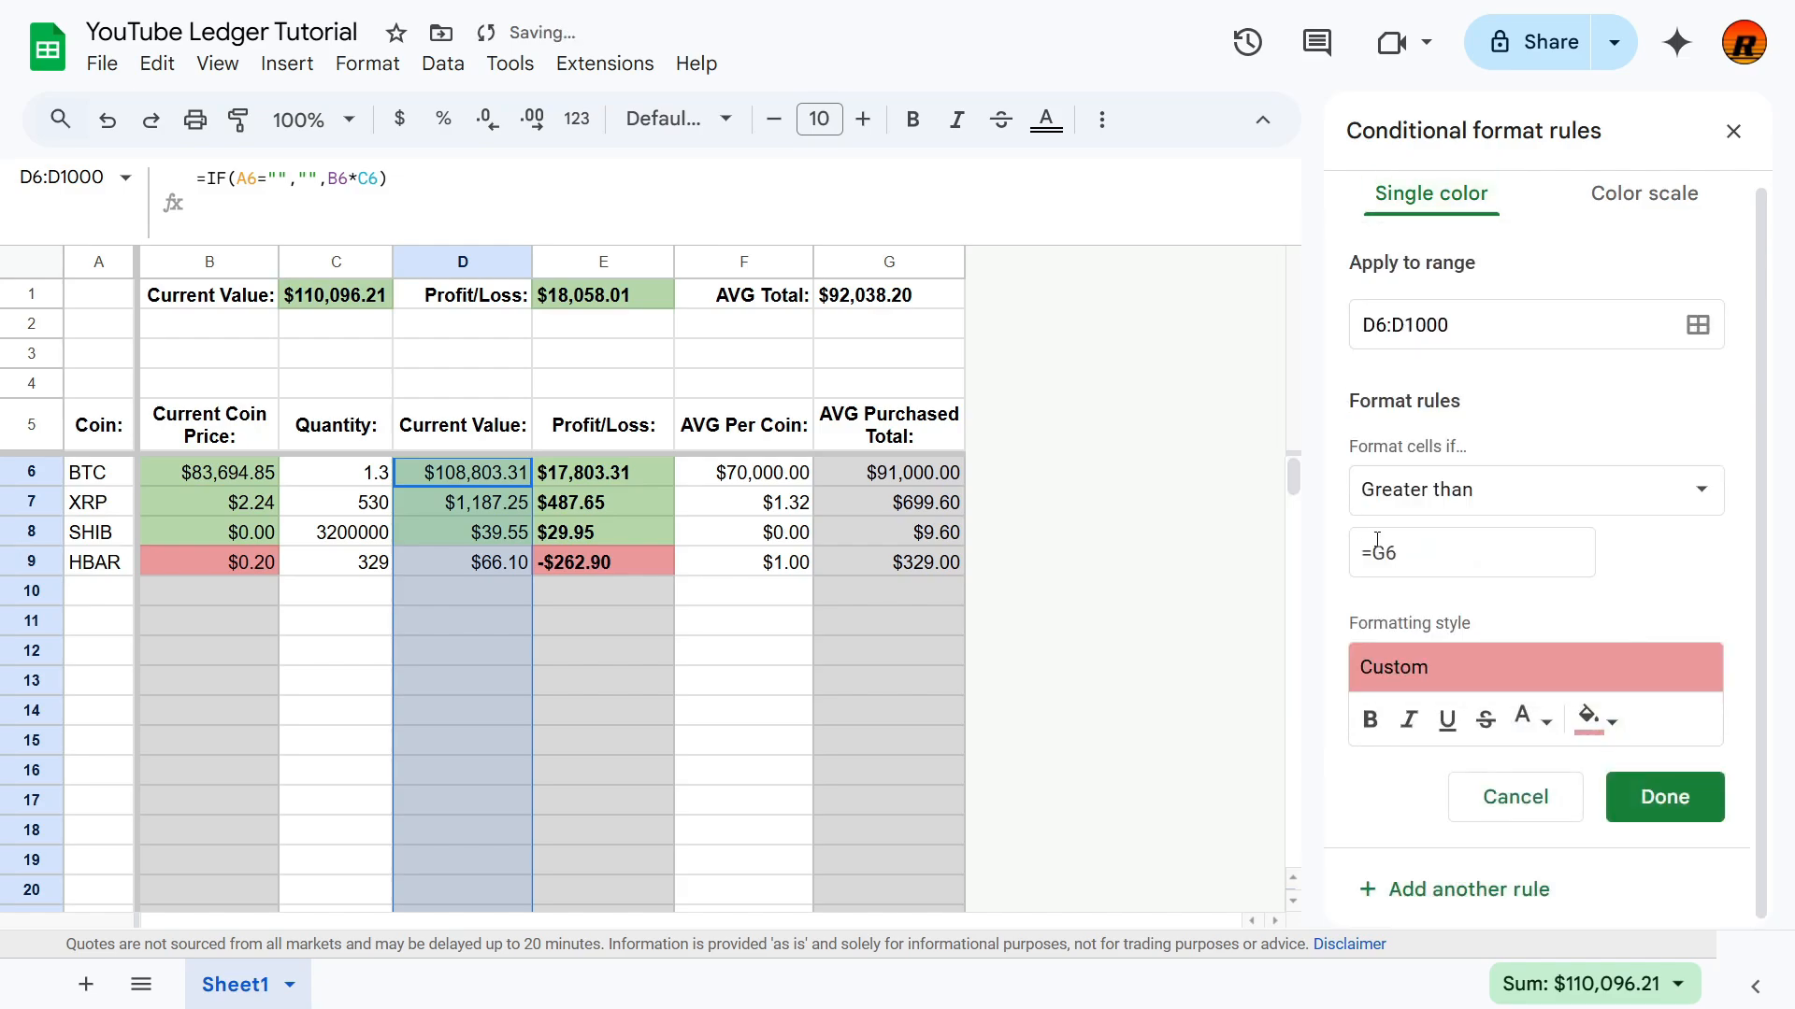
left_click(1537, 519)
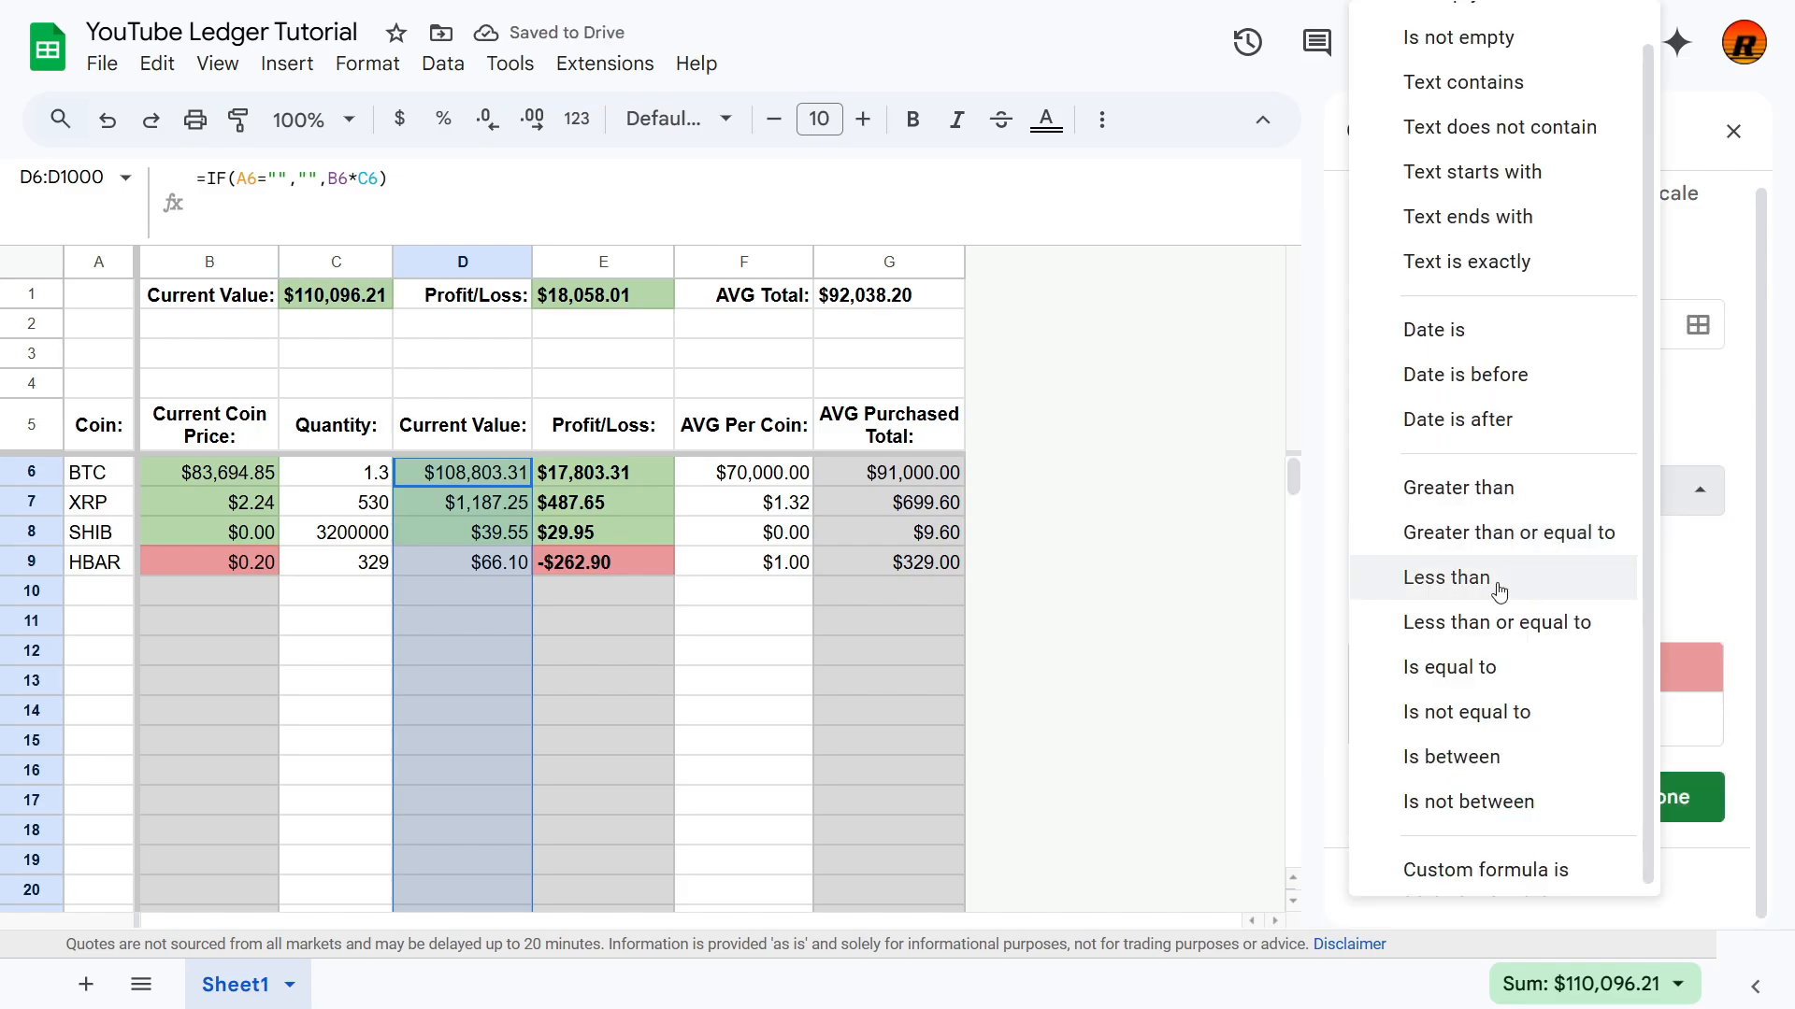
left_click(1482, 581)
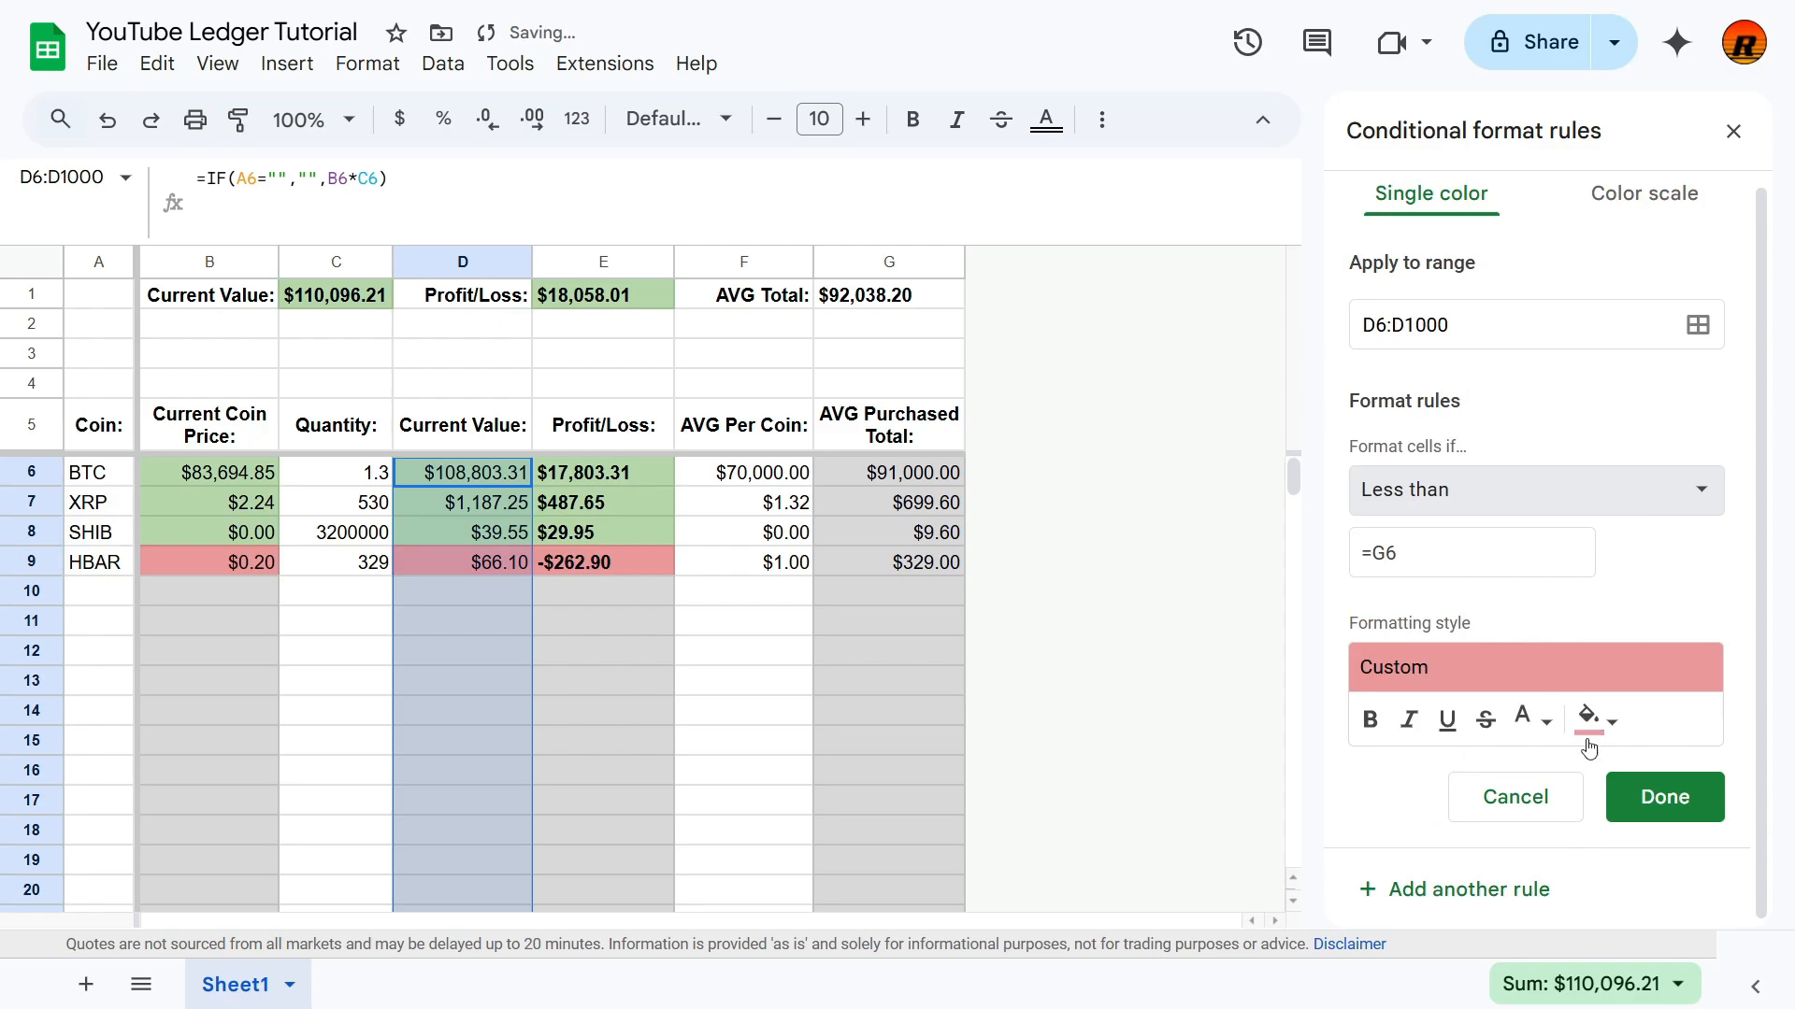
Step: Save the Less than rule for D6:D1000 and close the conditional format rules
left_click(1653, 813)
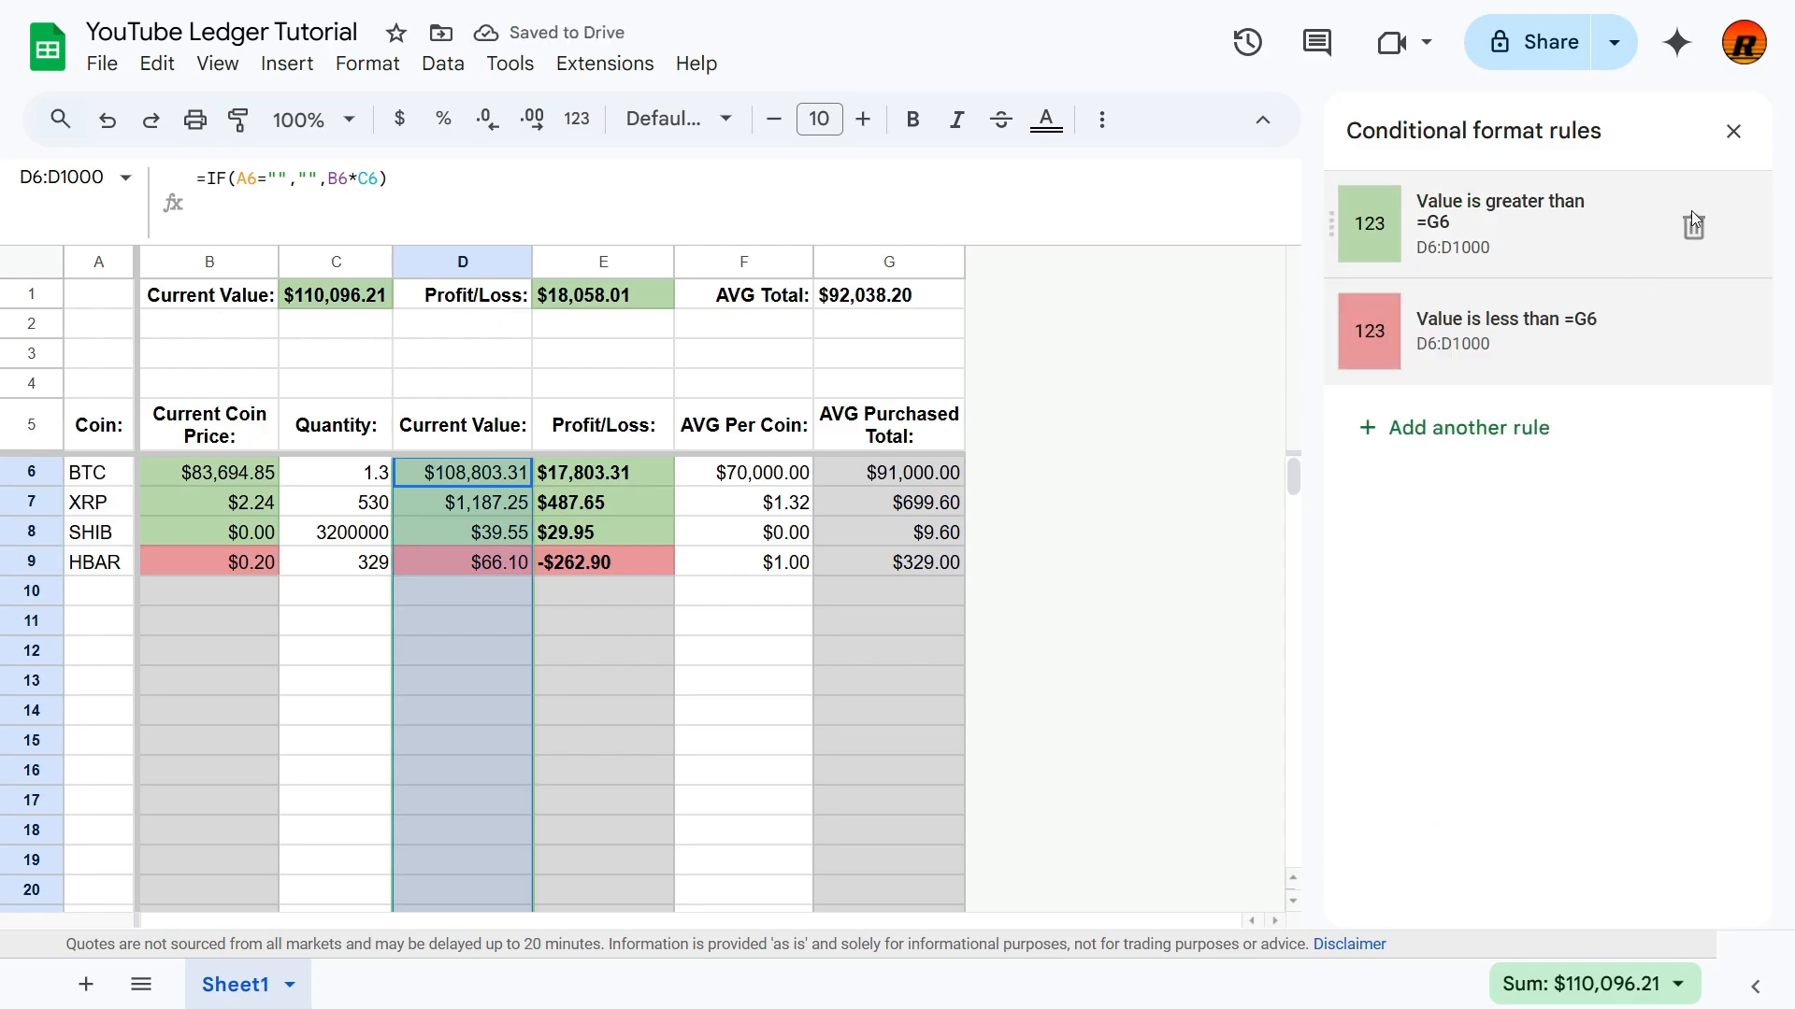
left_click(1733, 130)
left_click(1194, 654)
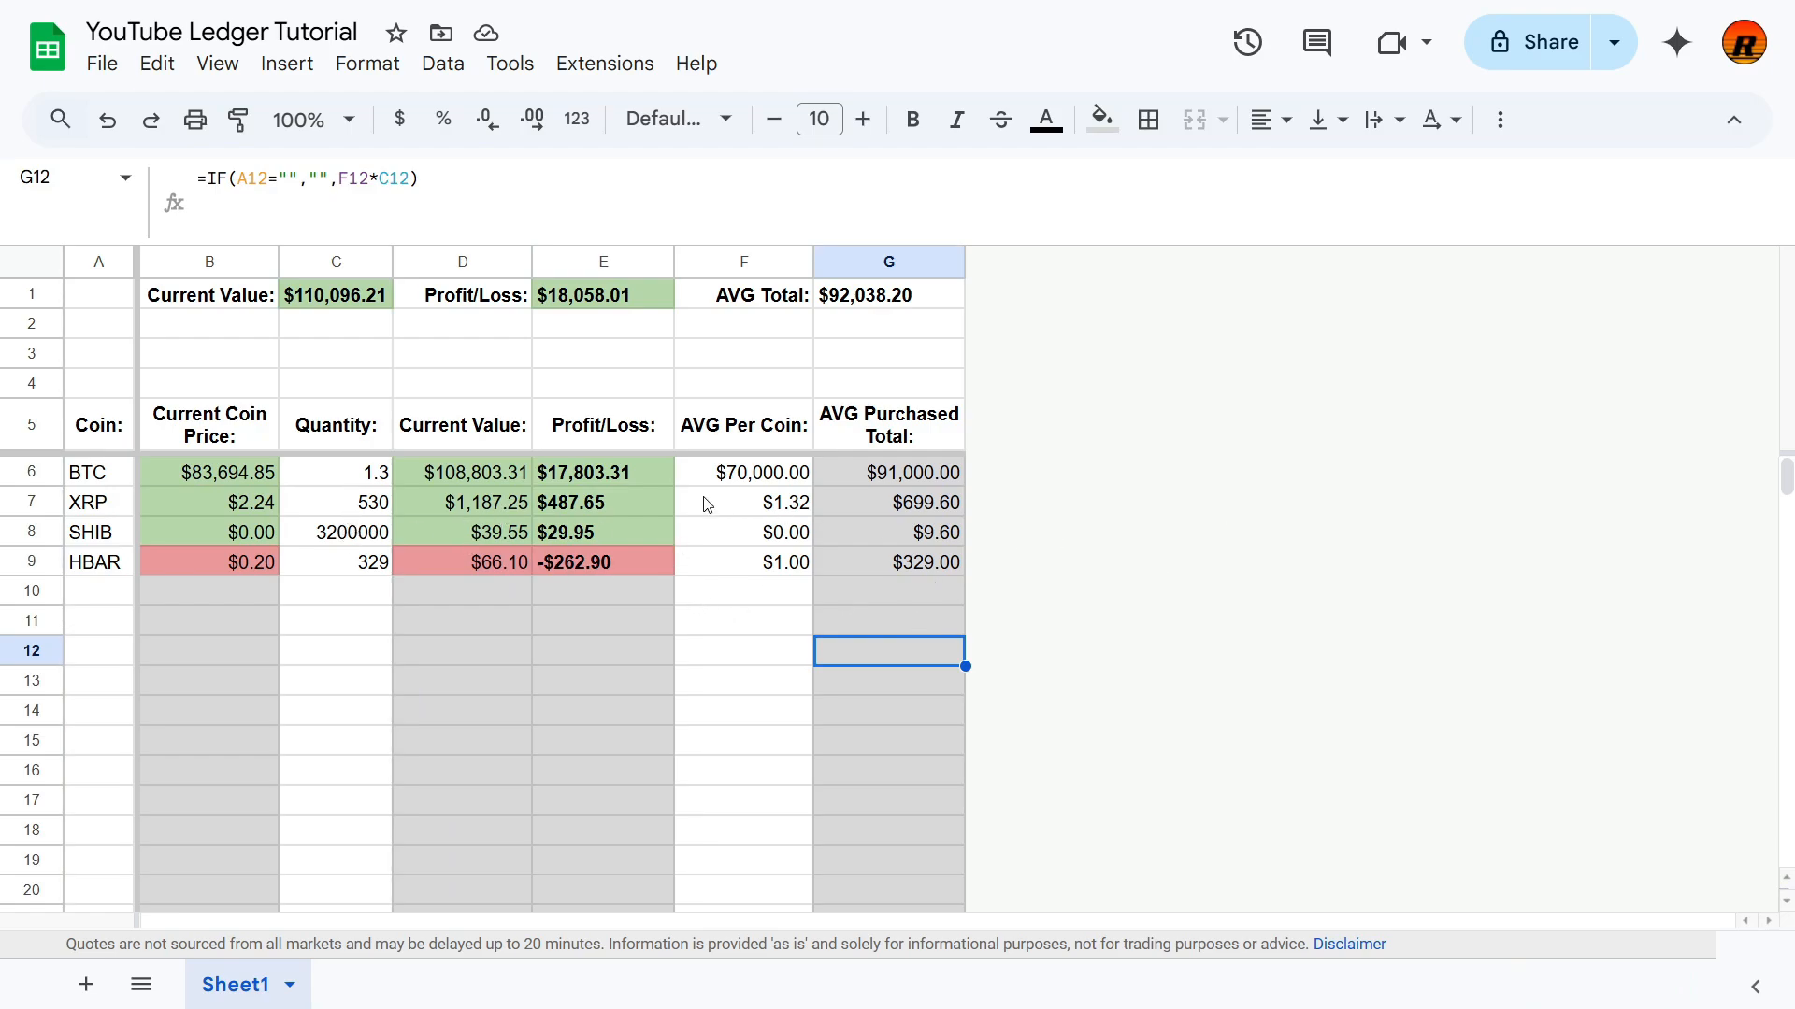
Step: Right-align the Profit/Loss cells E6:E1000
left_click_drag(620, 485, 635, 575)
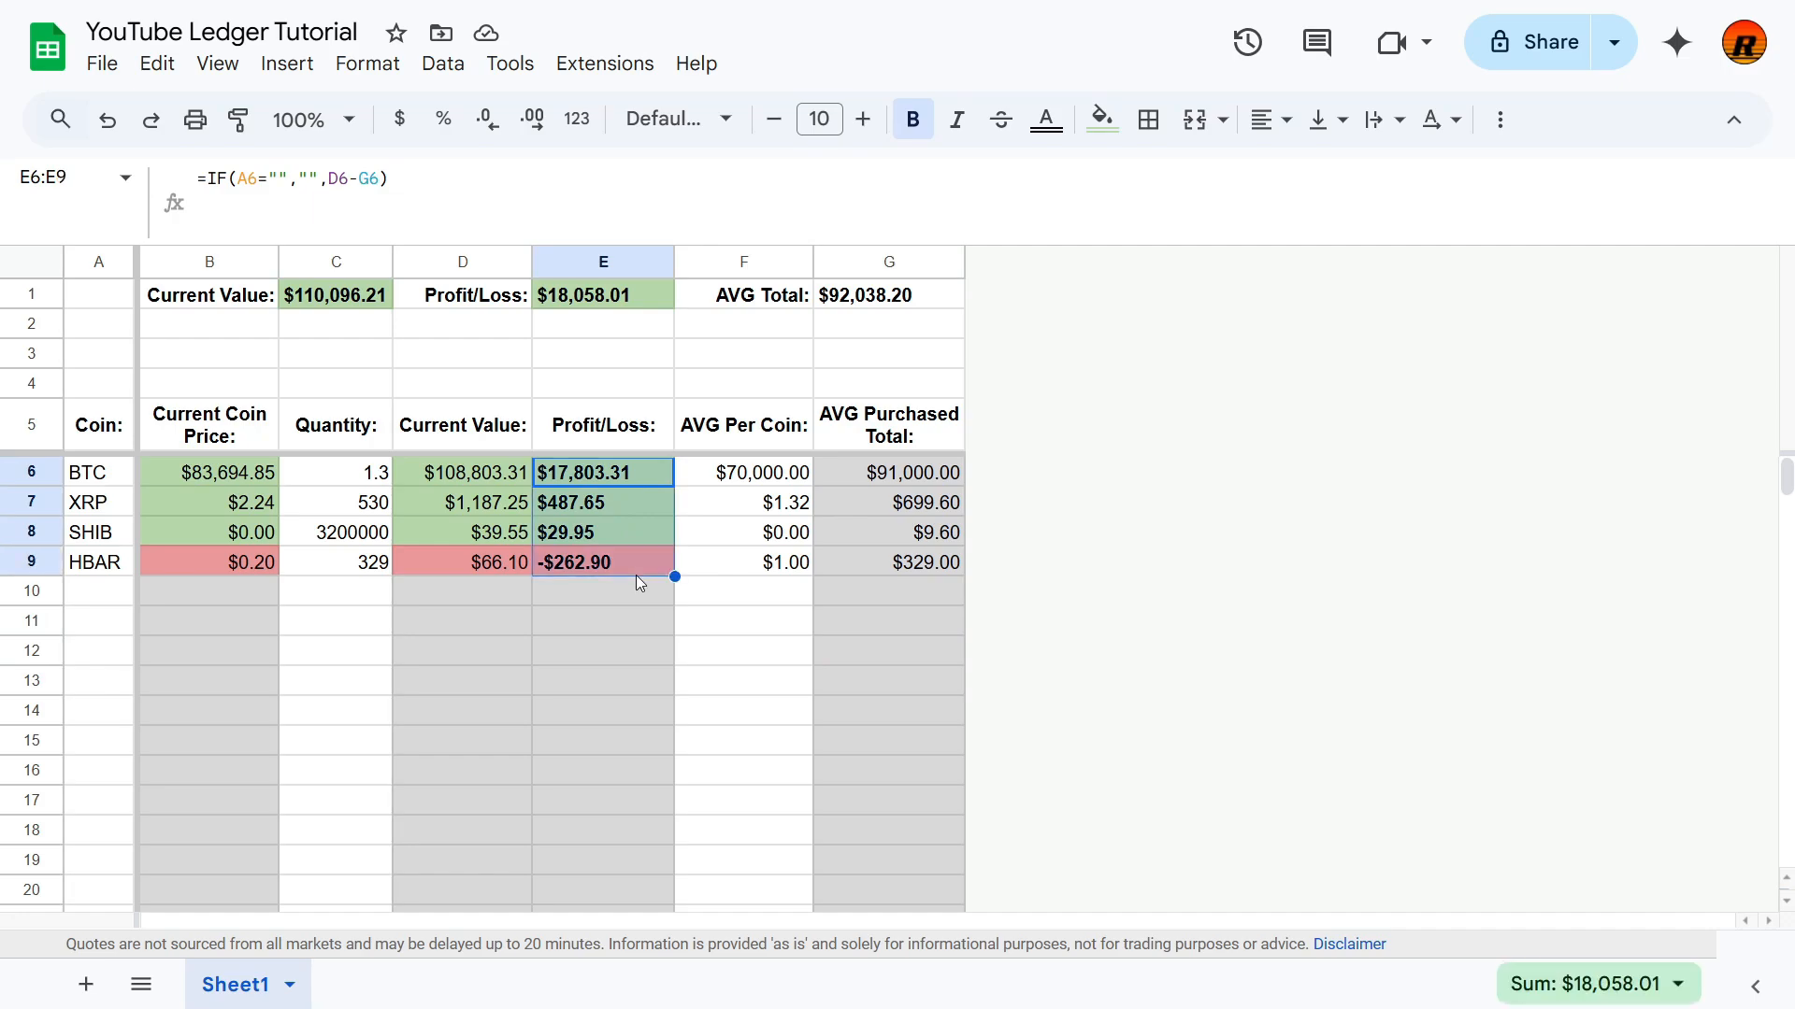
key("Up")
key("Down")
key("ctrl+shift+Down")
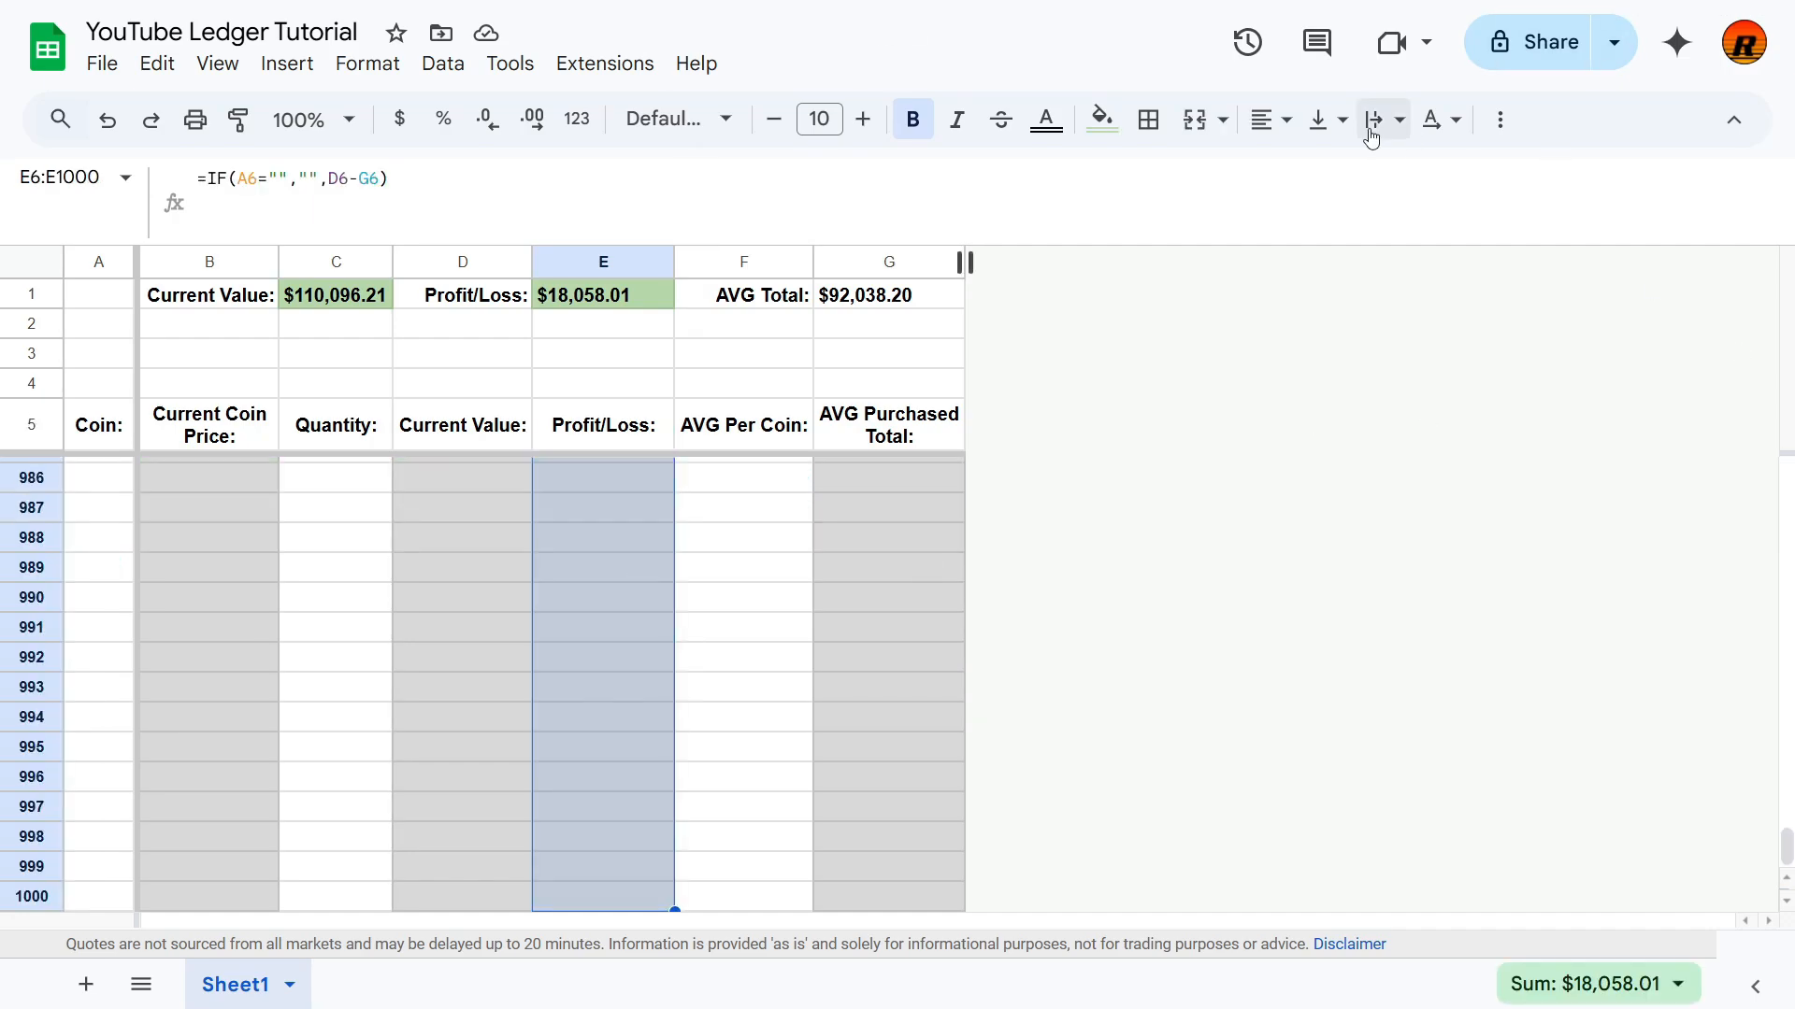
left_click(1272, 134)
left_click(1358, 173)
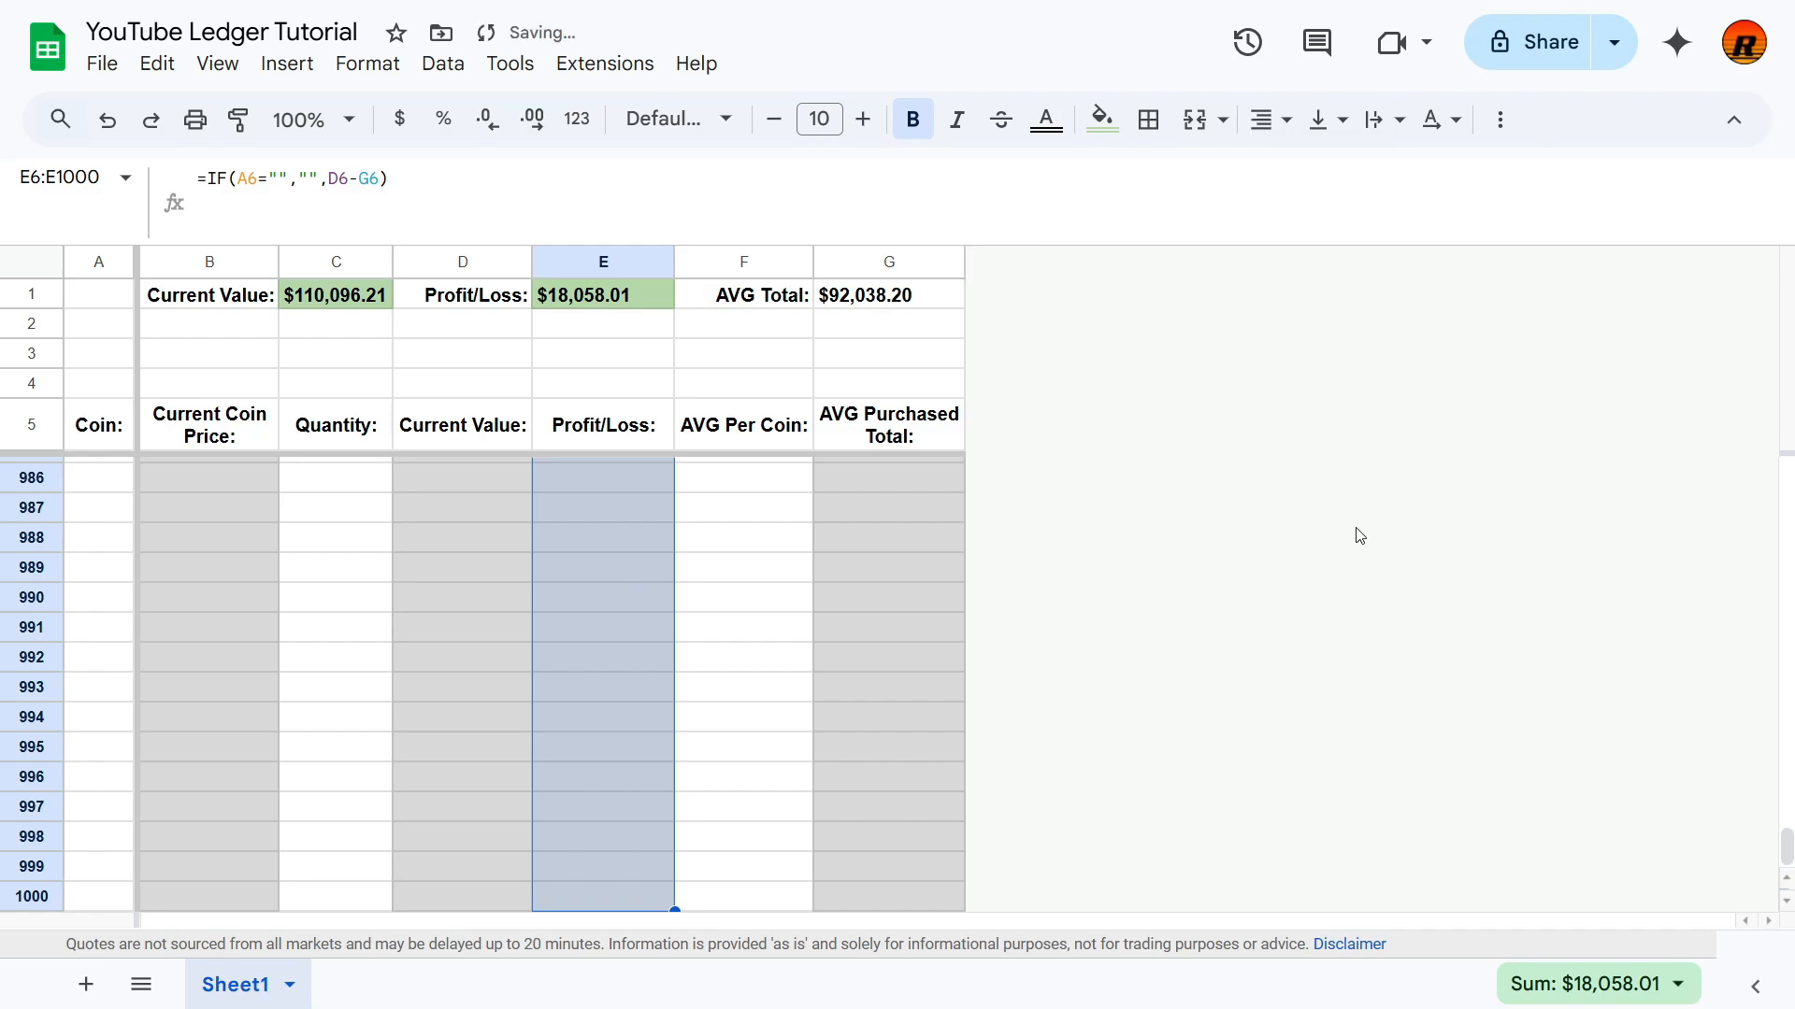
key("Up")
key("Down")
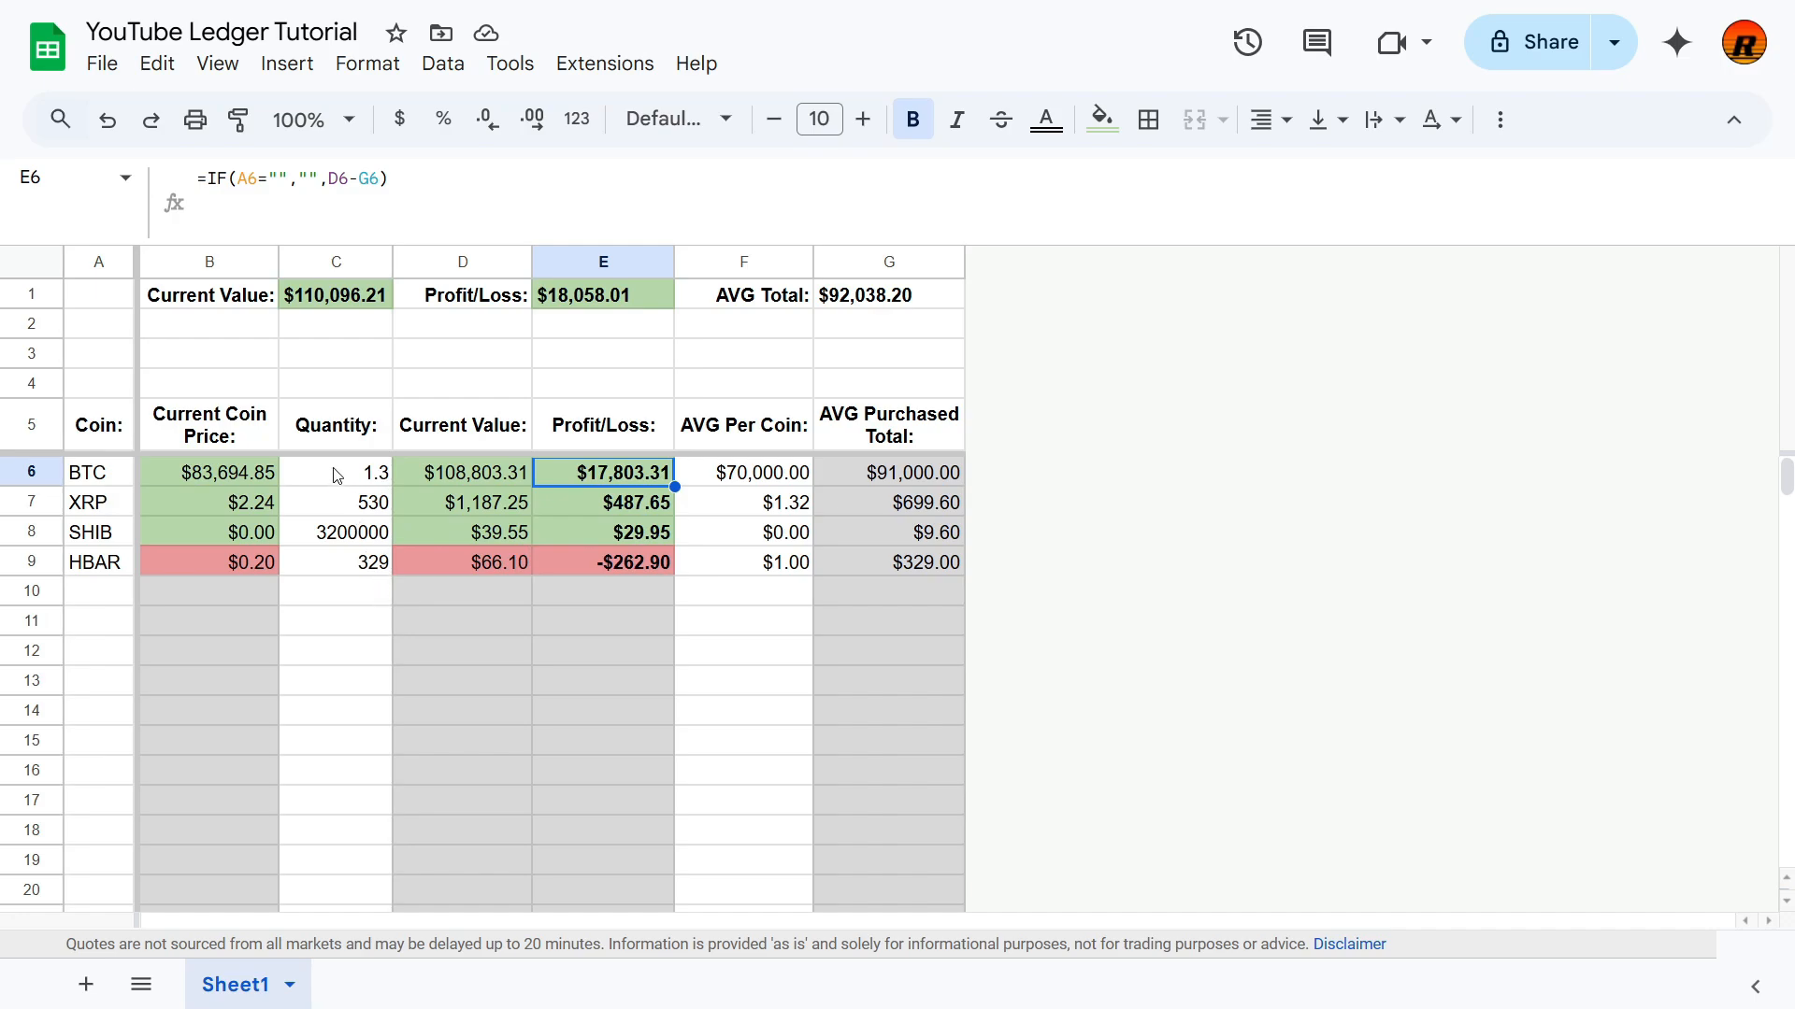
Step: Test the loss colouring by setting BTC's AVG Per Coin in F6 to 85000
left_click(745, 479)
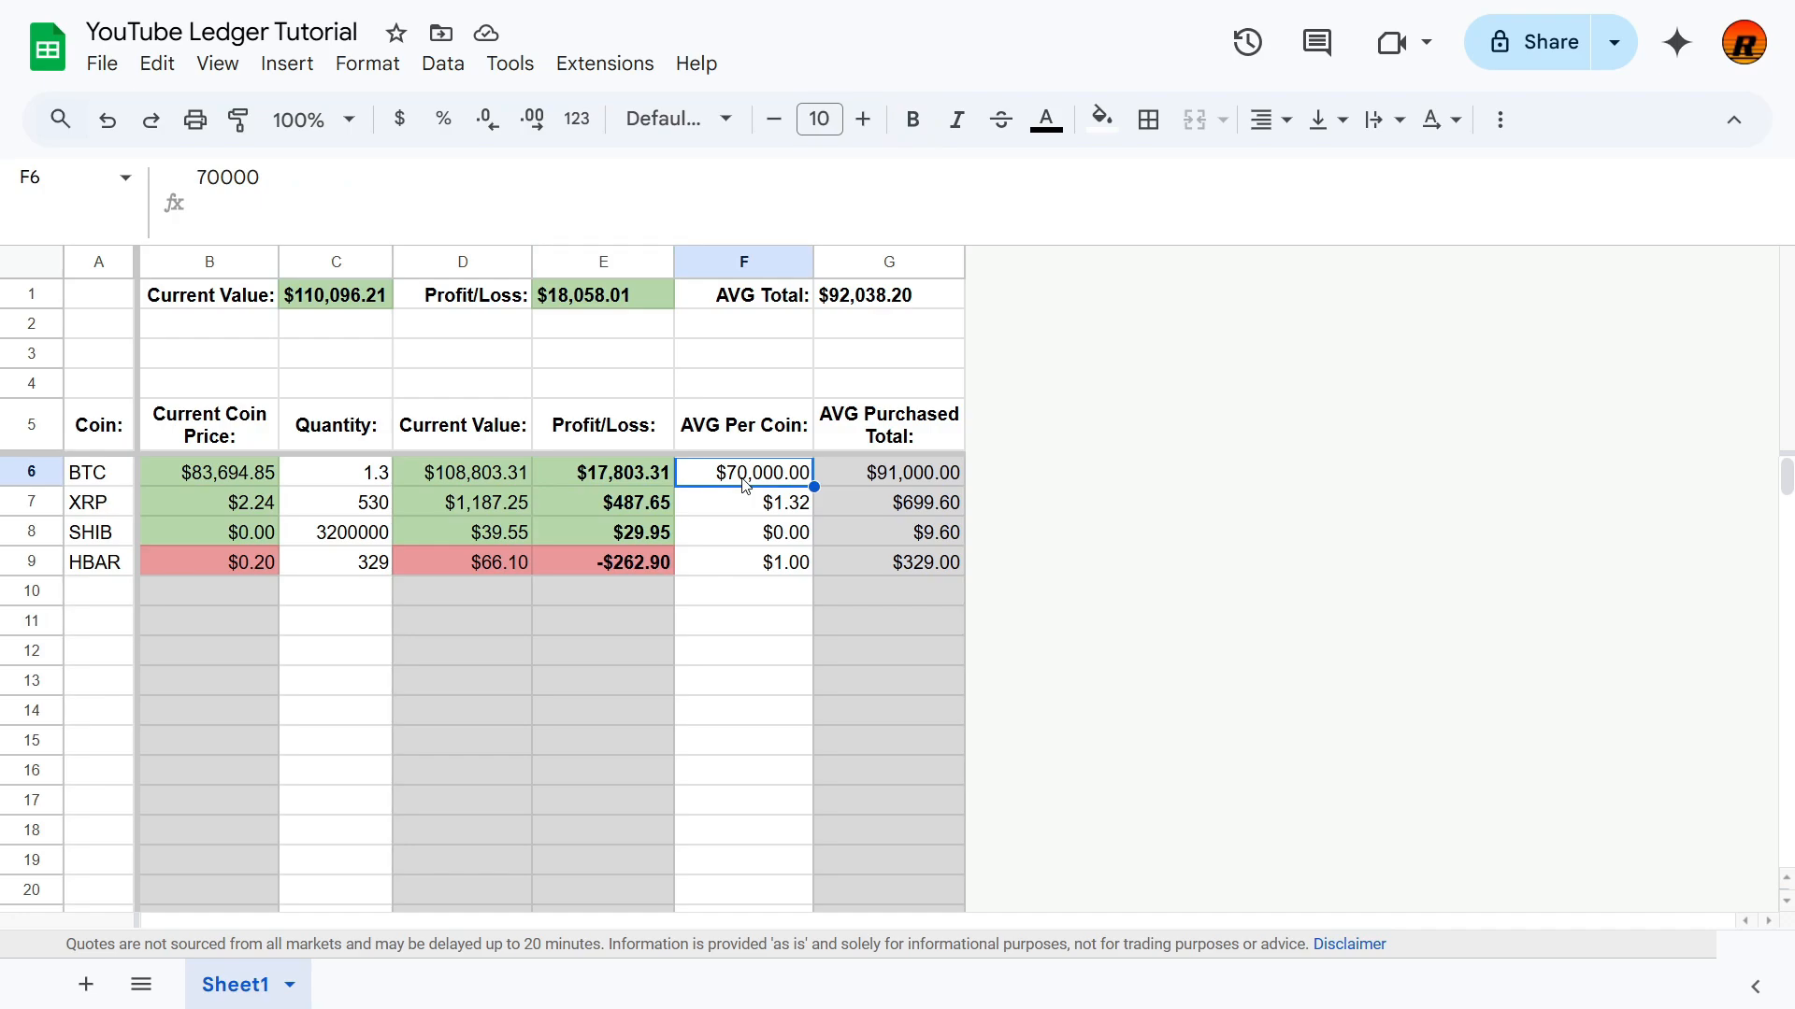
type("85000")
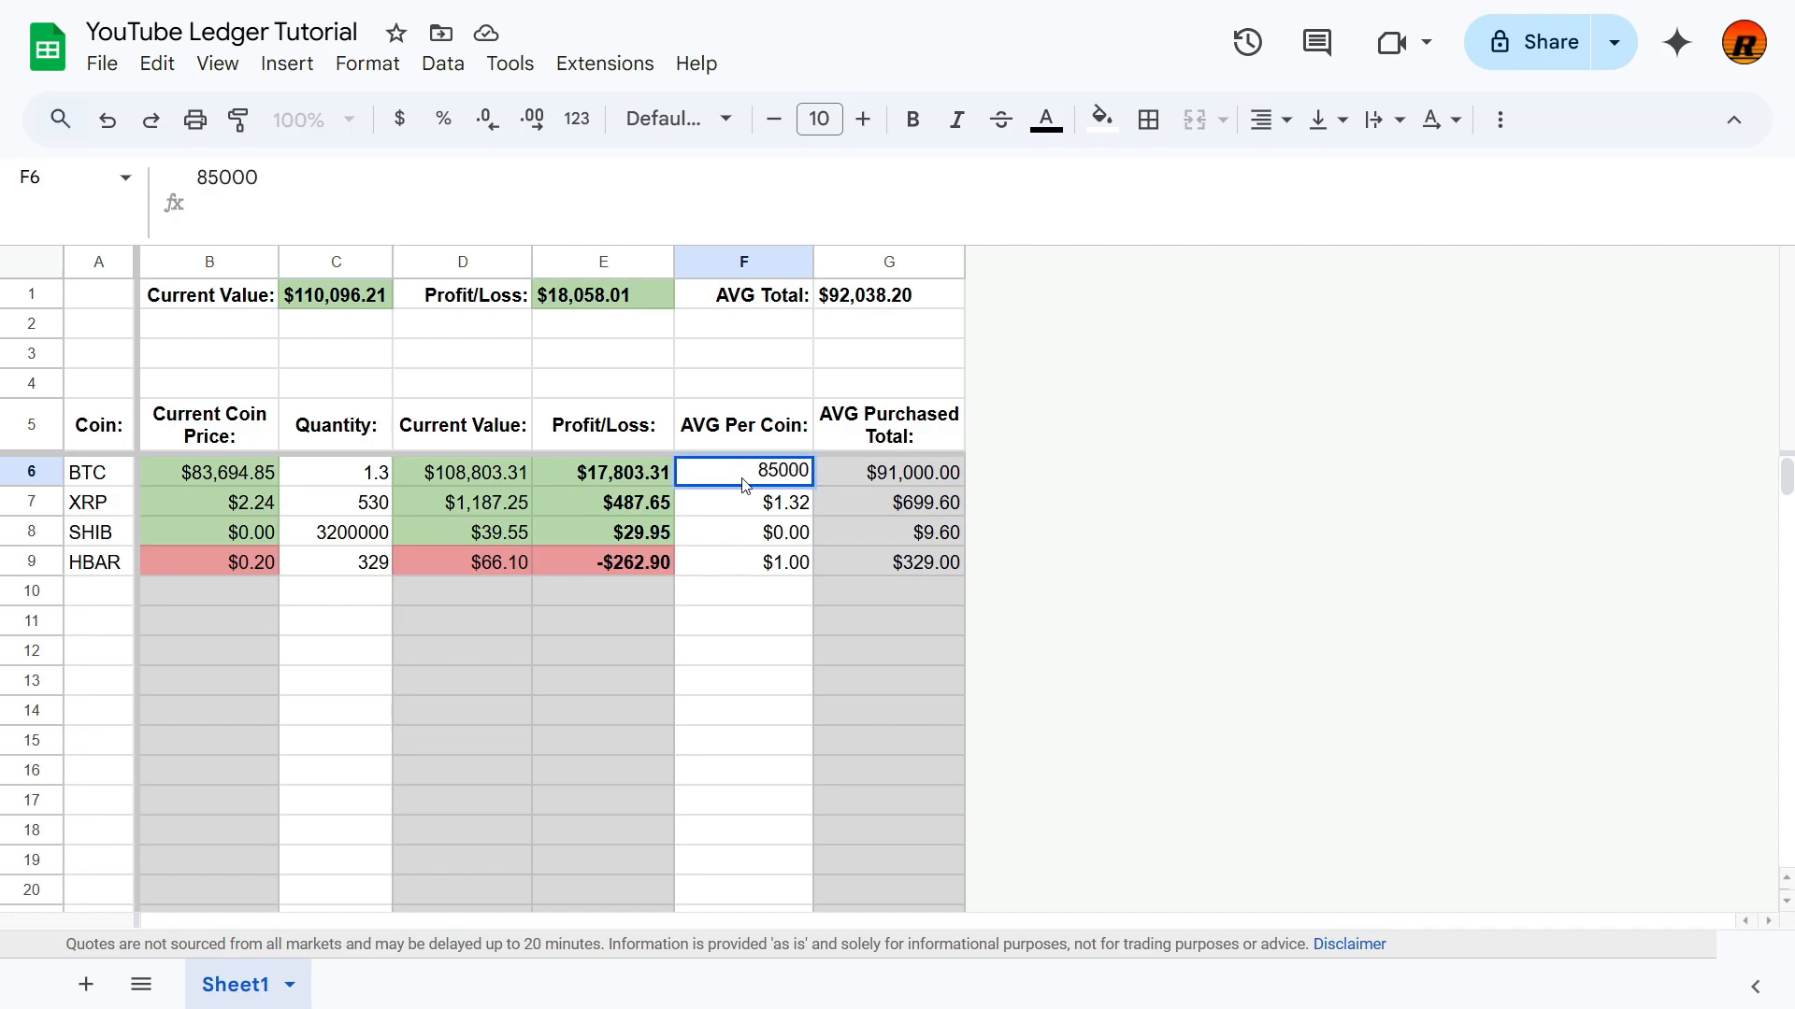
key("Return")
key("Up")
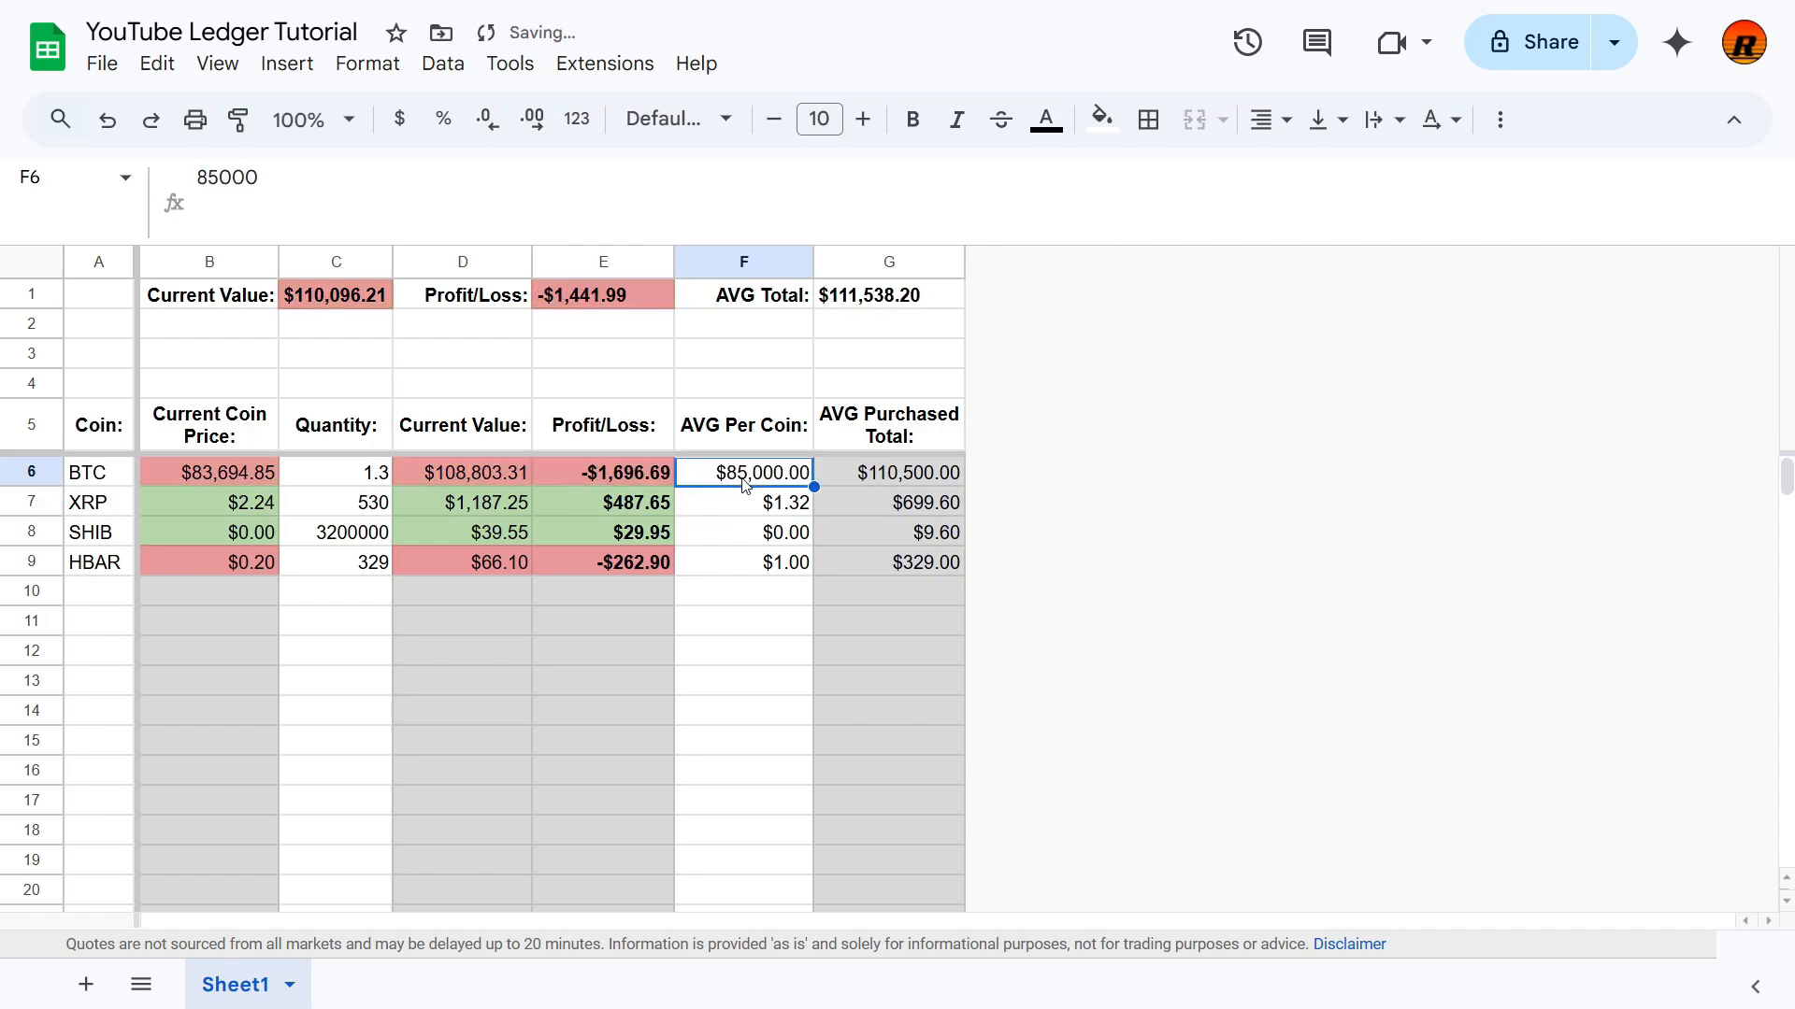
Step: Examine BTC's purchased total, current value and profit/loss in row 6, the other coins' profit/loss in E7:E8, and the overall Profit/Loss in E1
key("Right")
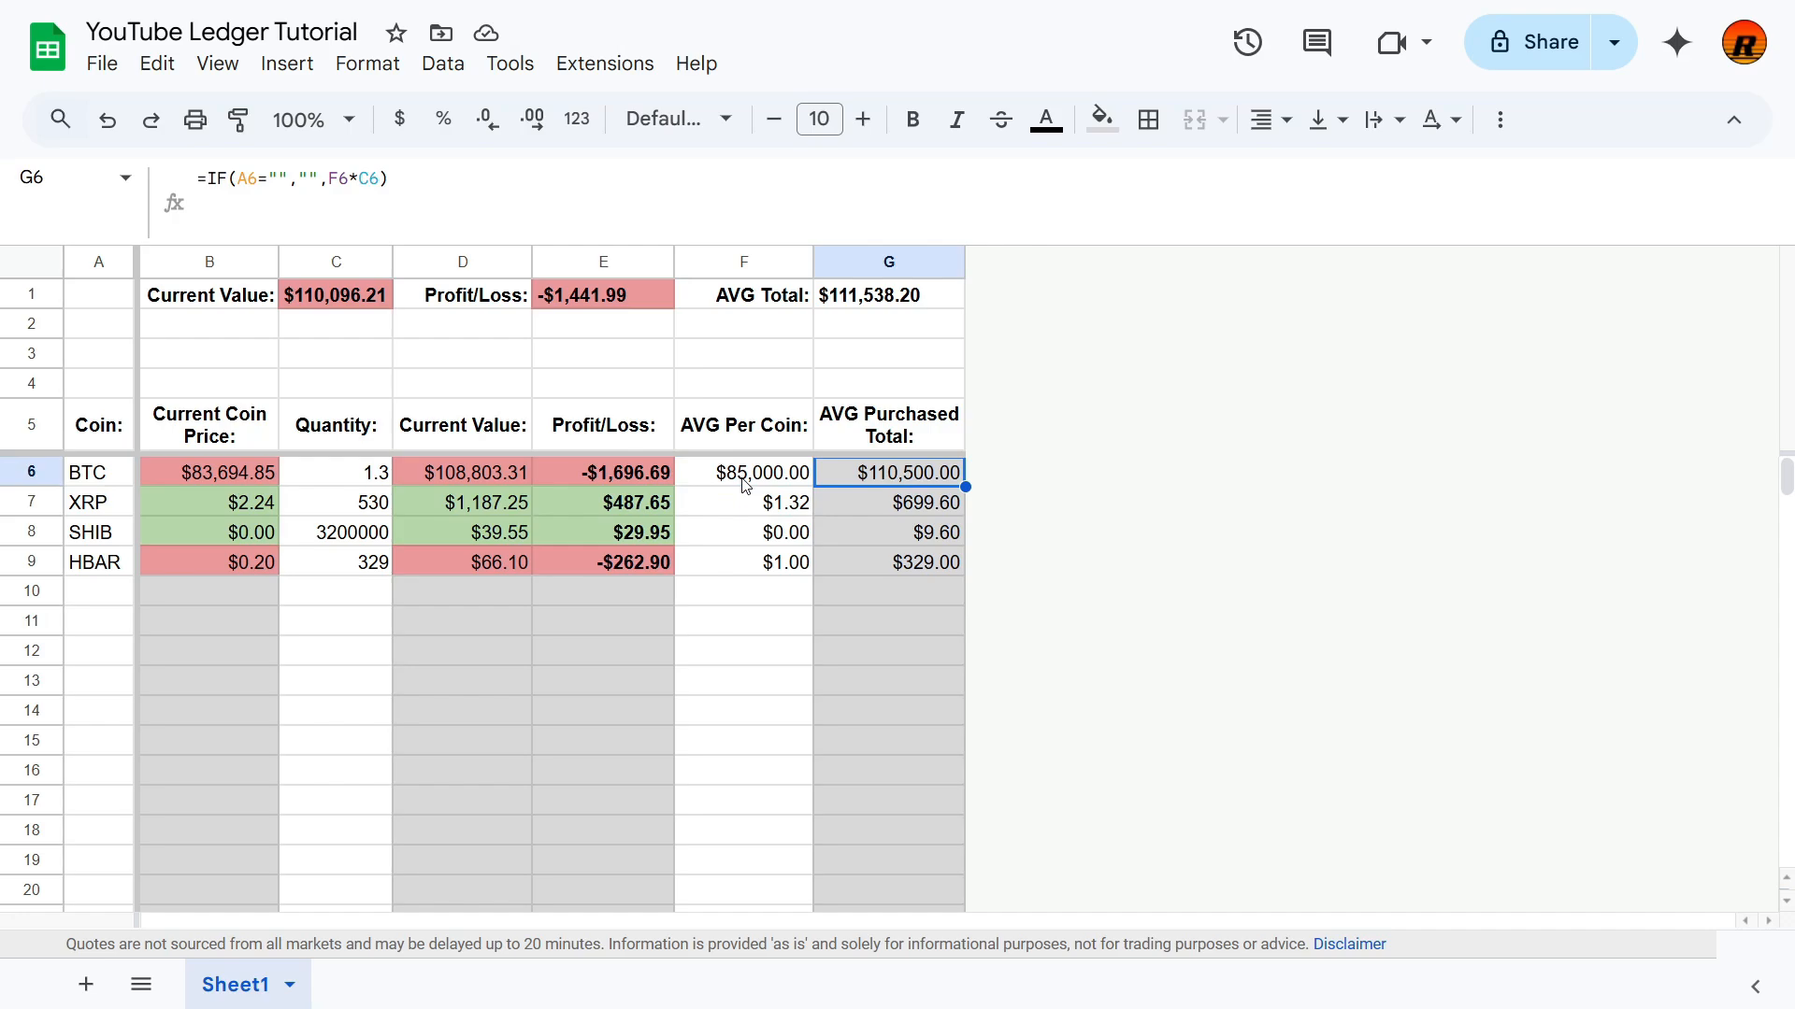
key("Left")
key("Left")
key("Left")
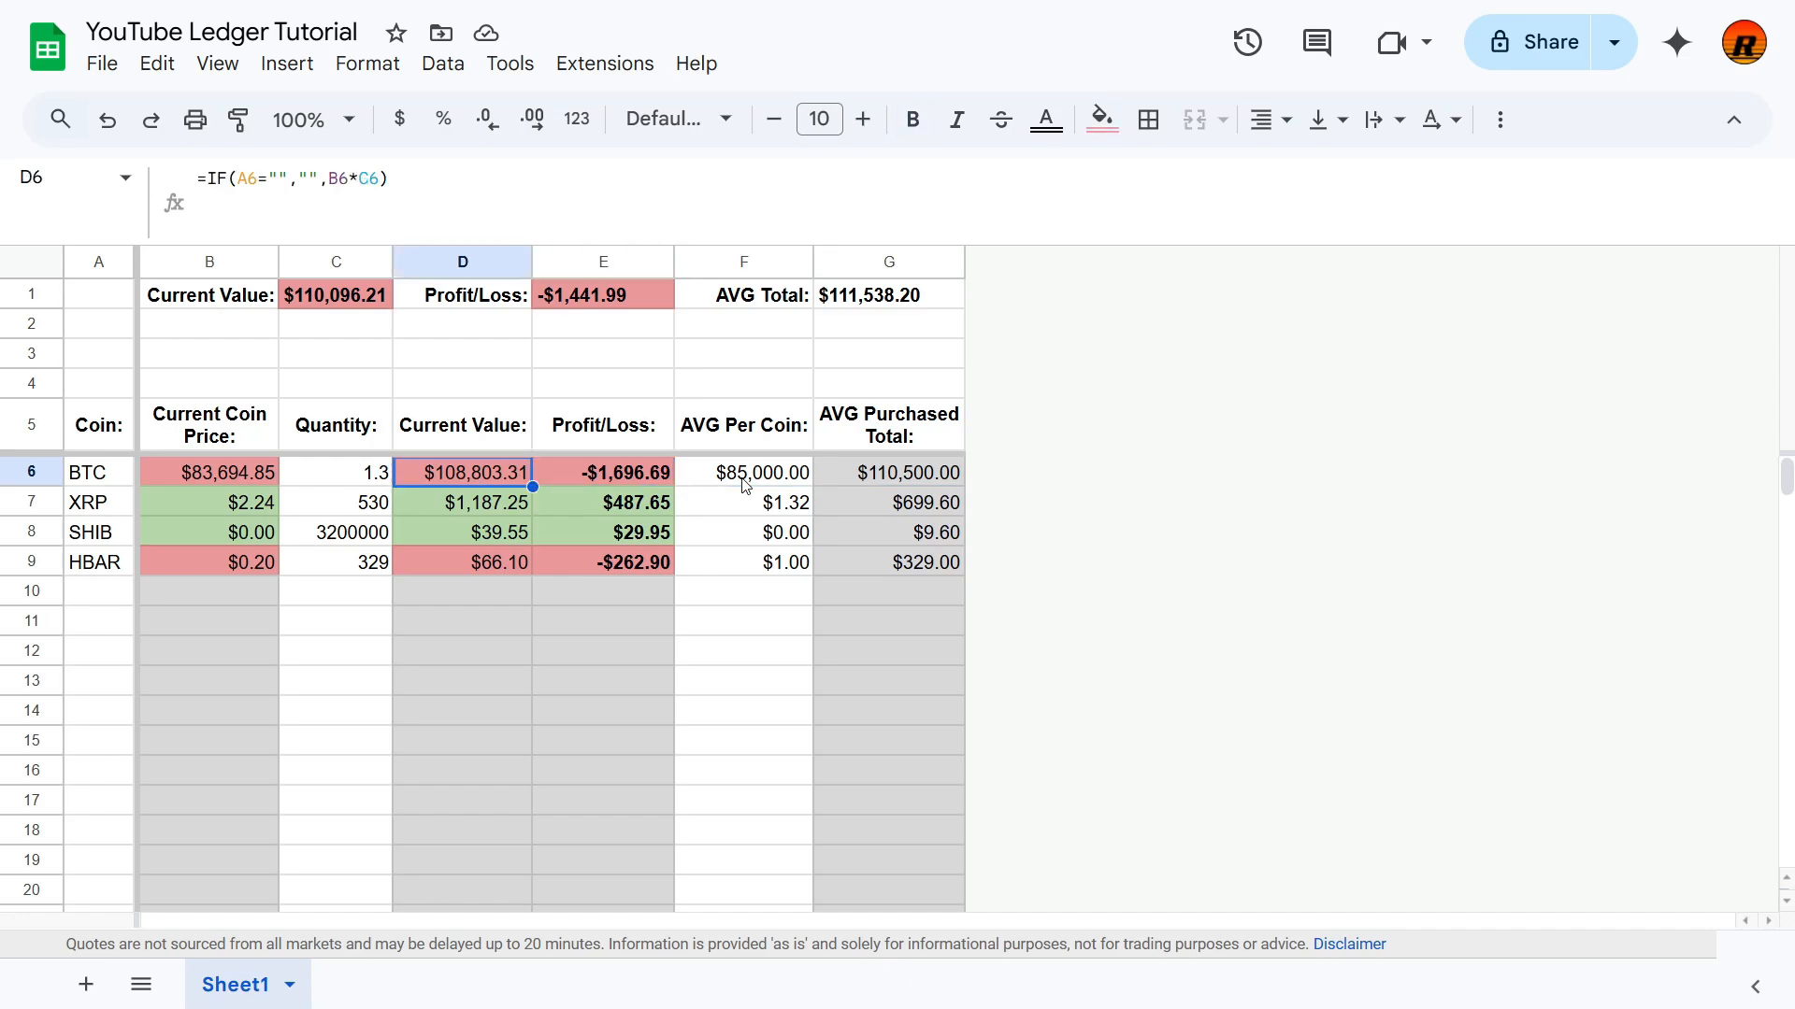
key("Right")
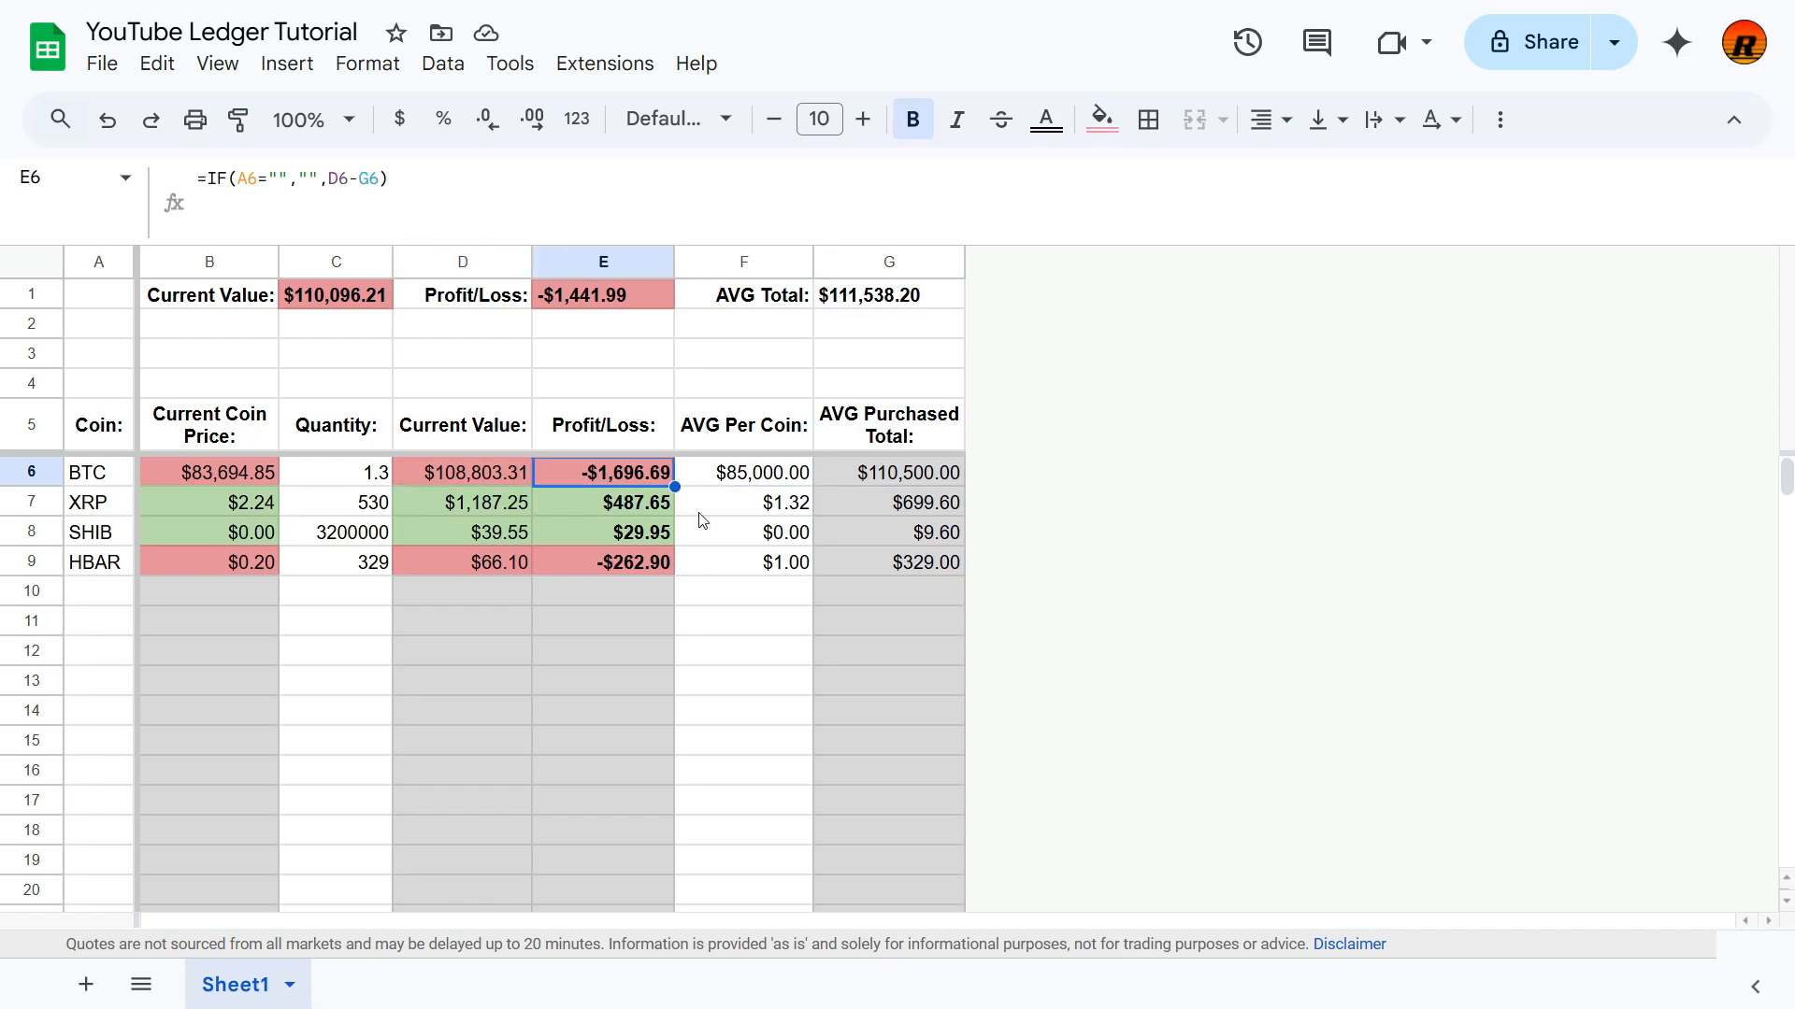
left_click_drag(617, 510, 615, 545)
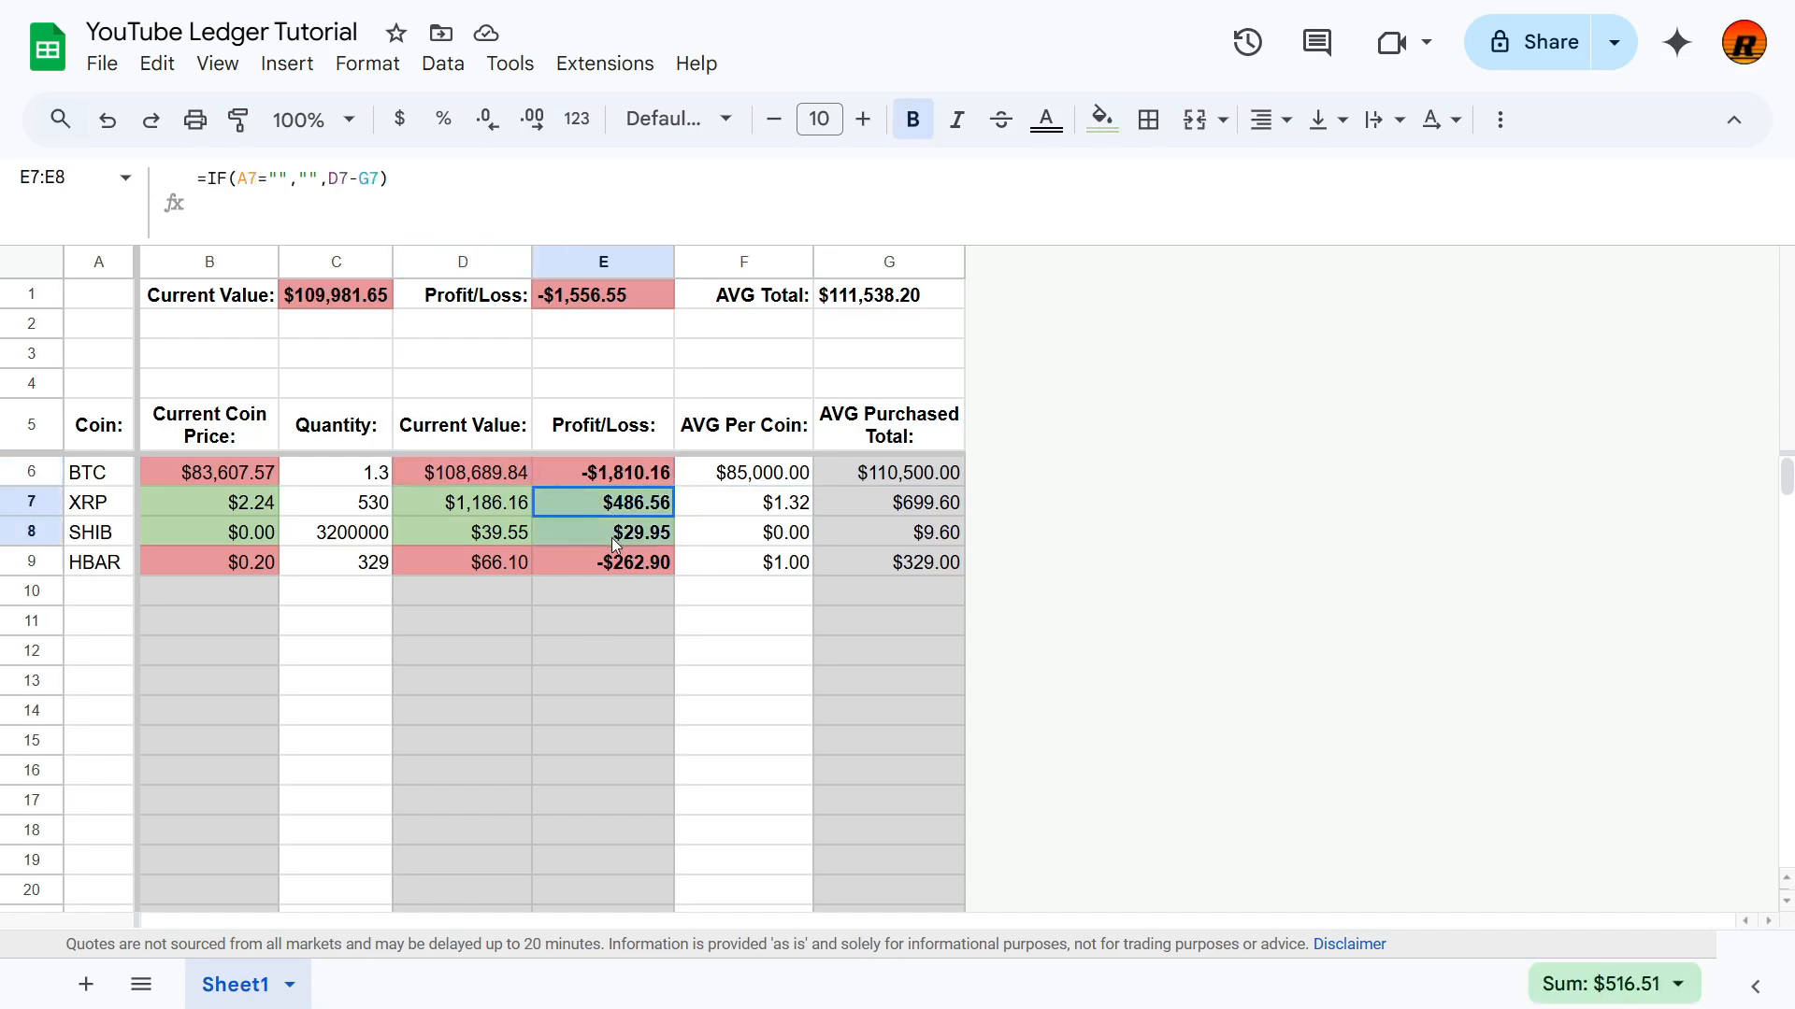
left_click(602, 297)
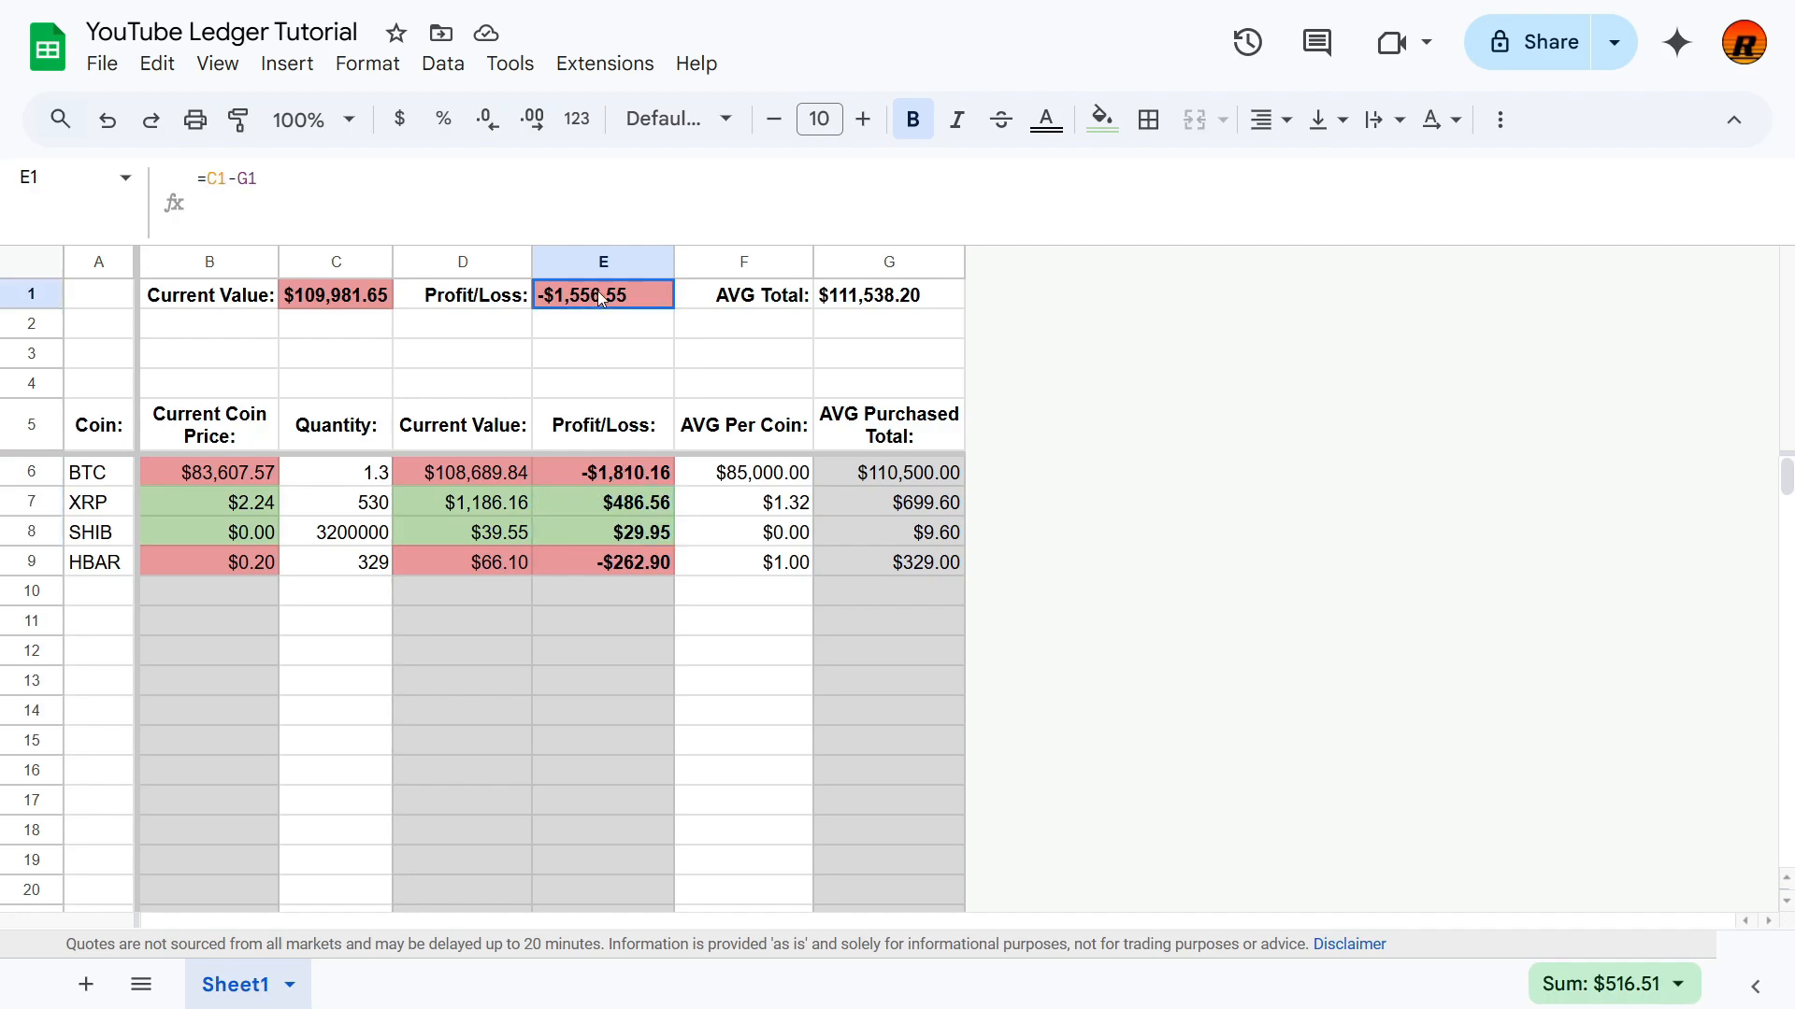
Step: Remove the bold formatting from the Profit/Loss cells E6:E1000
left_click(591, 477)
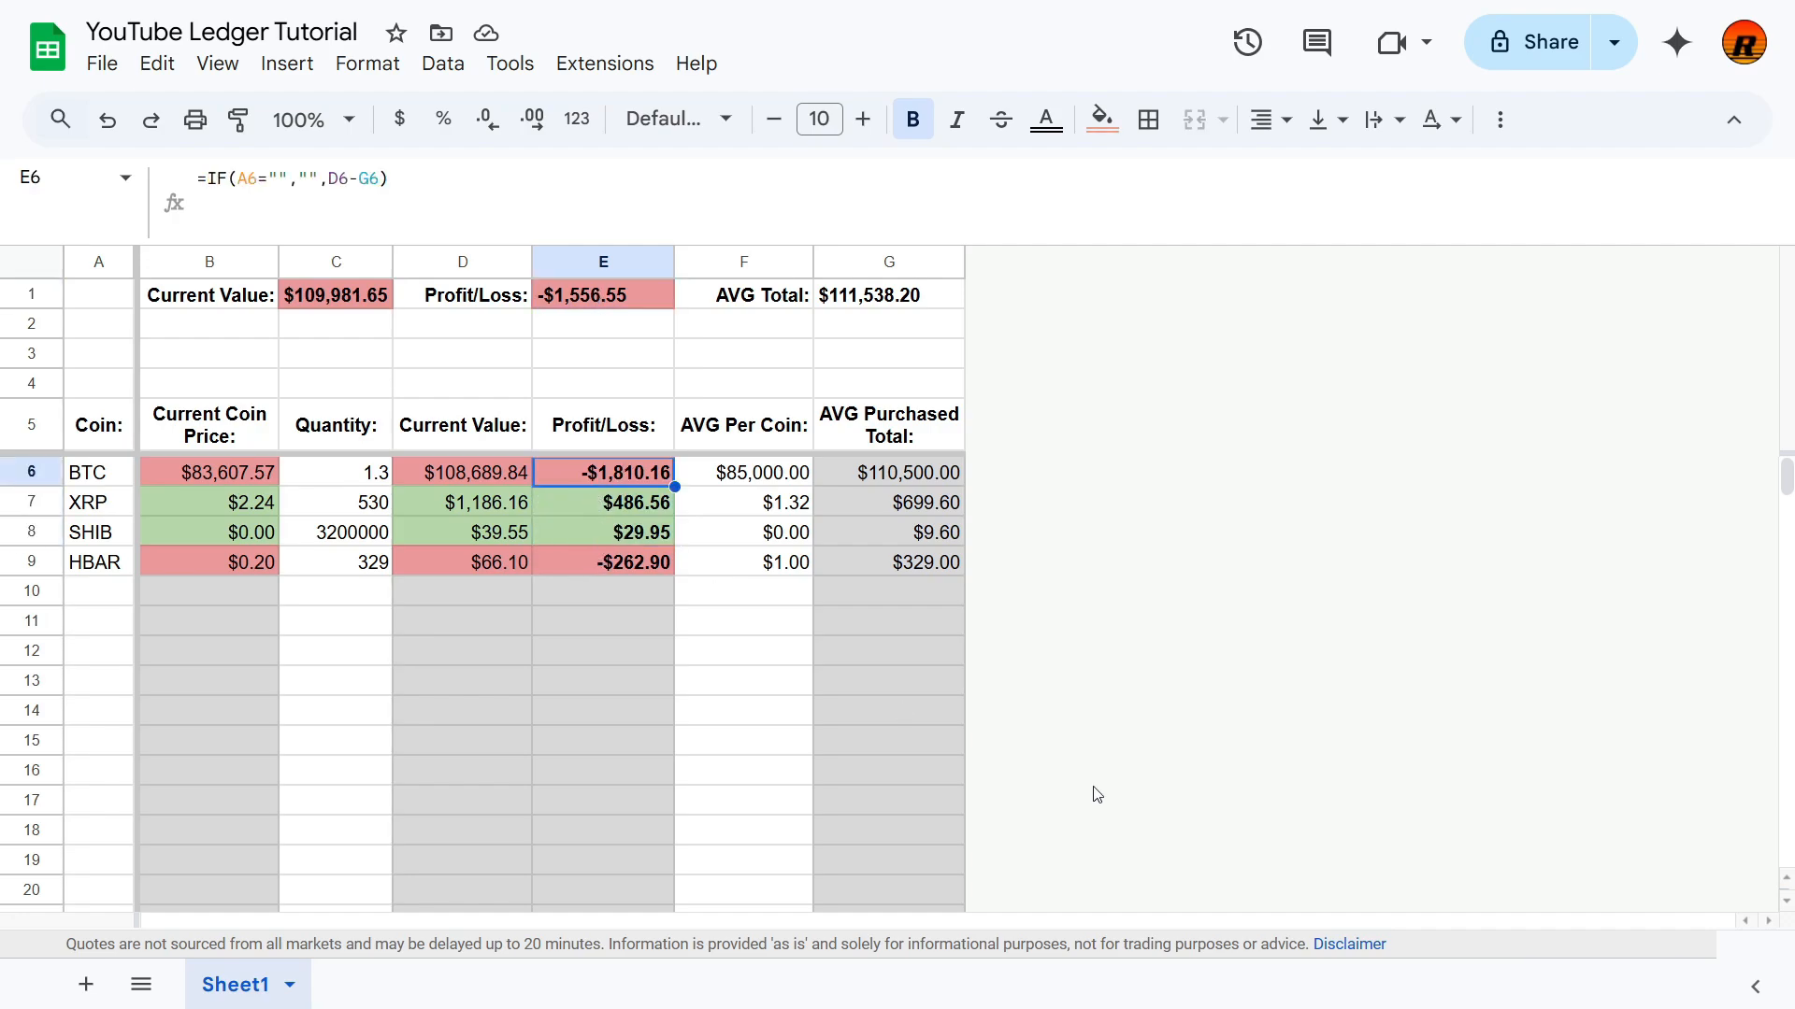
key("ctrl+shift+Down")
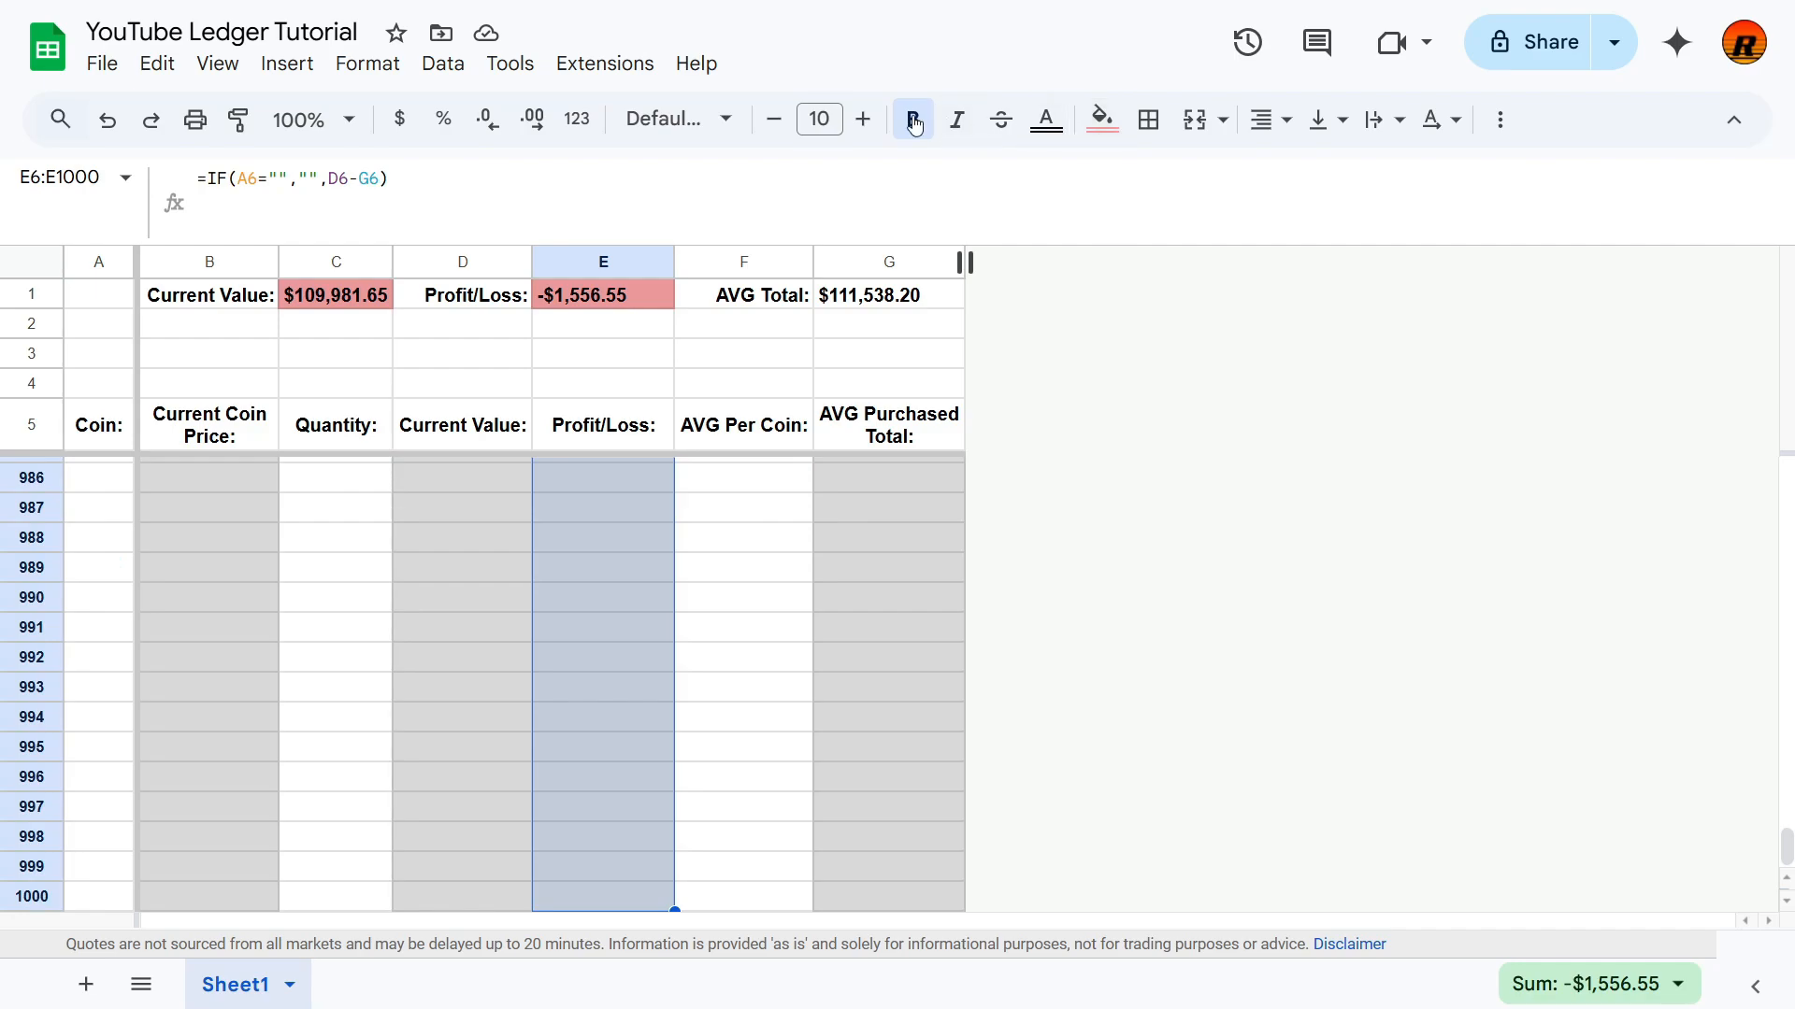
left_click(914, 122)
key("Up")
key("Down")
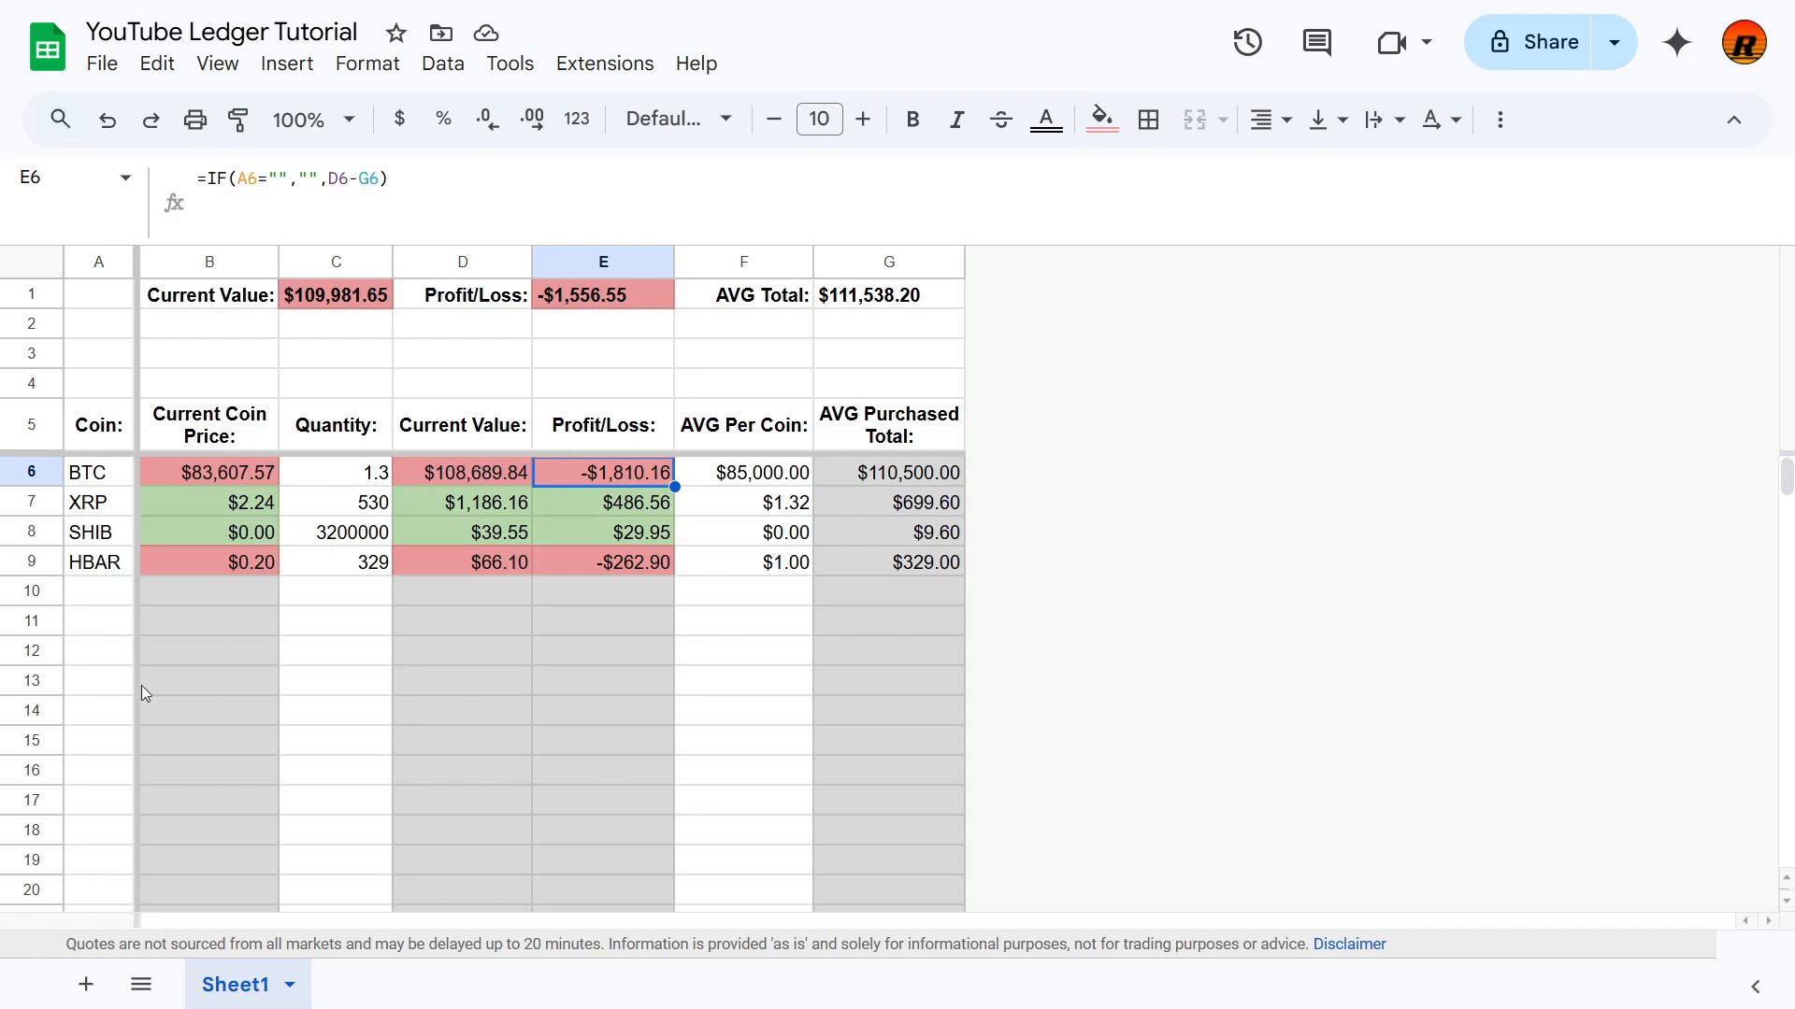
Step: Add the coin BONK in A12 and enter a quantity of 5000000 in C12
left_click(76, 656)
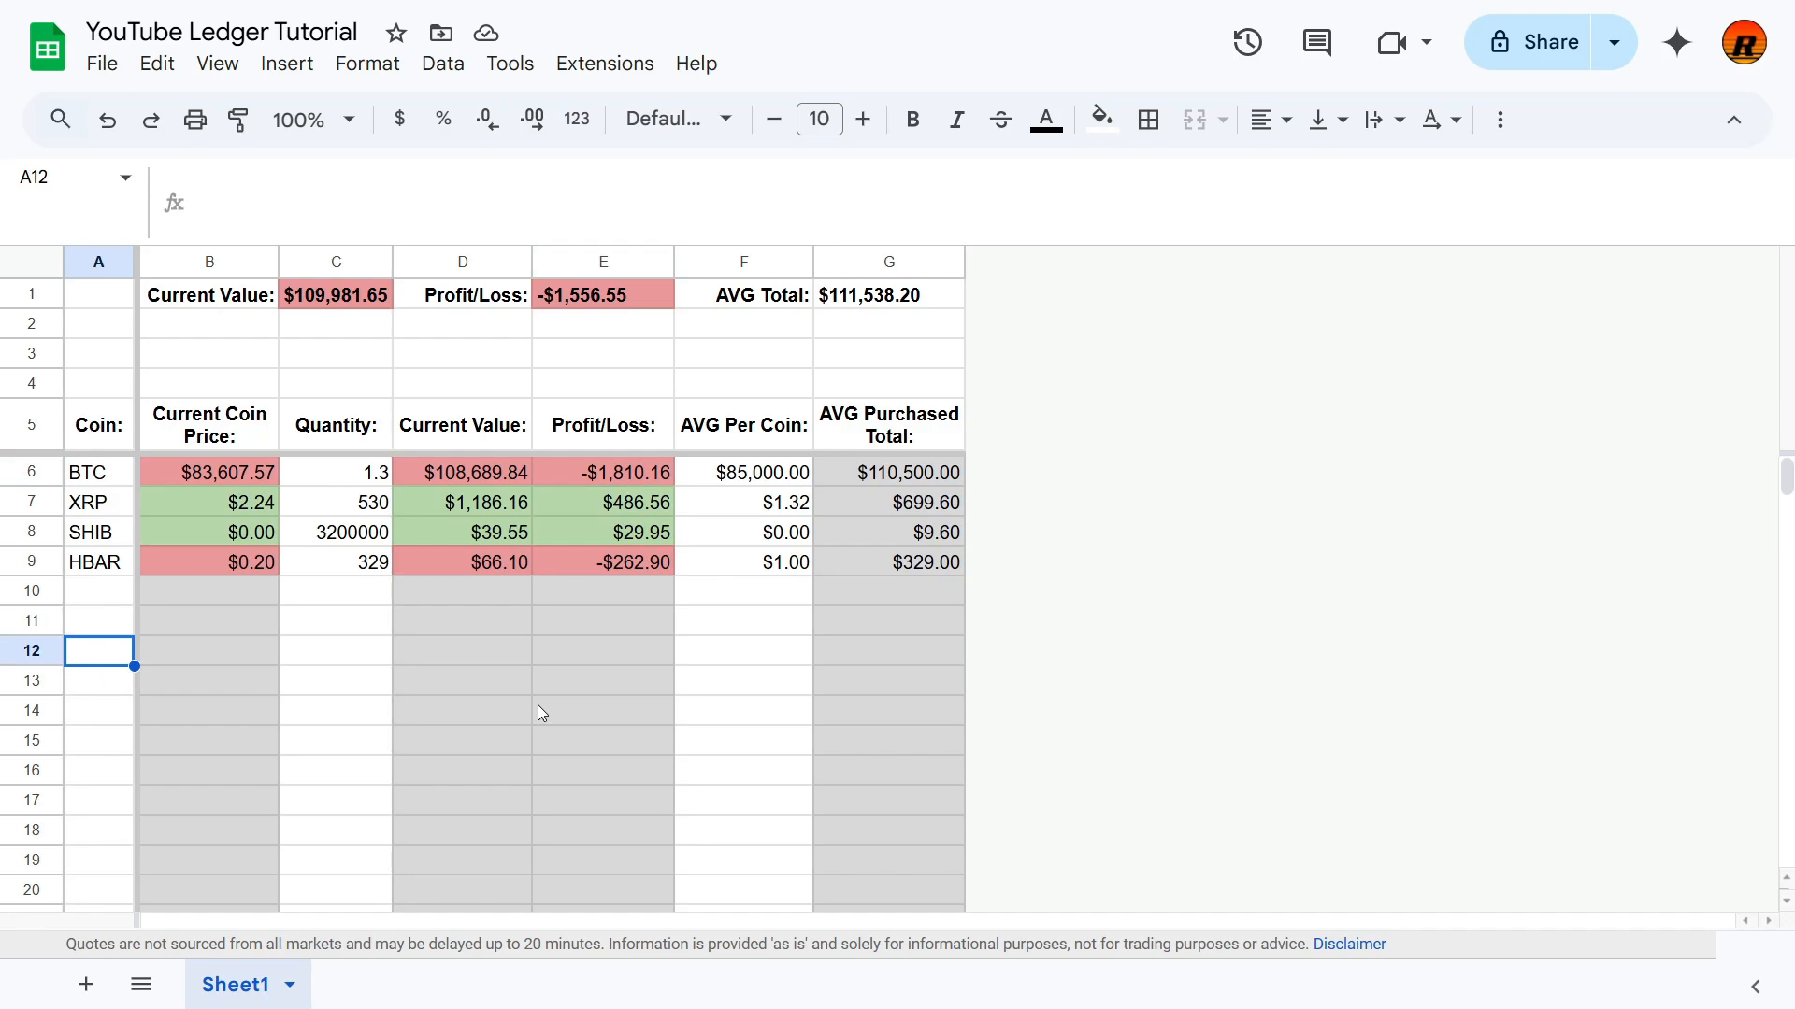
type("BONK")
key("Return")
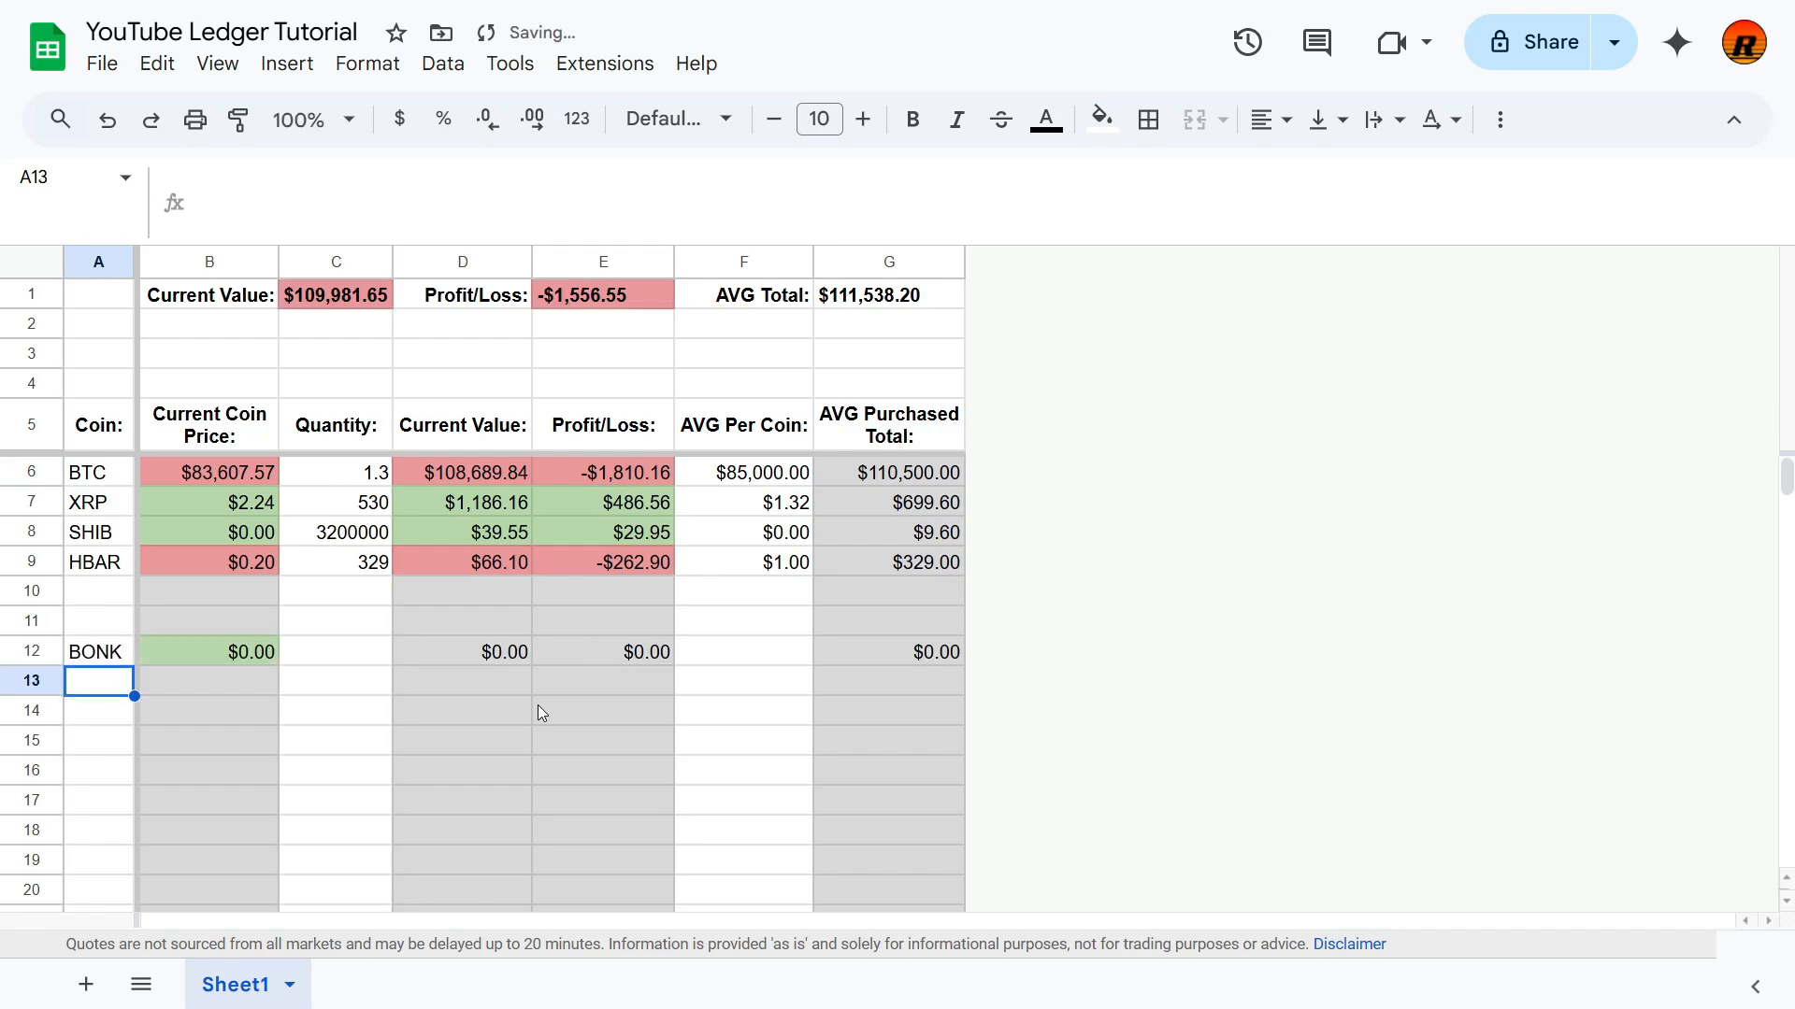
key("Up")
key("Right")
key("Right")
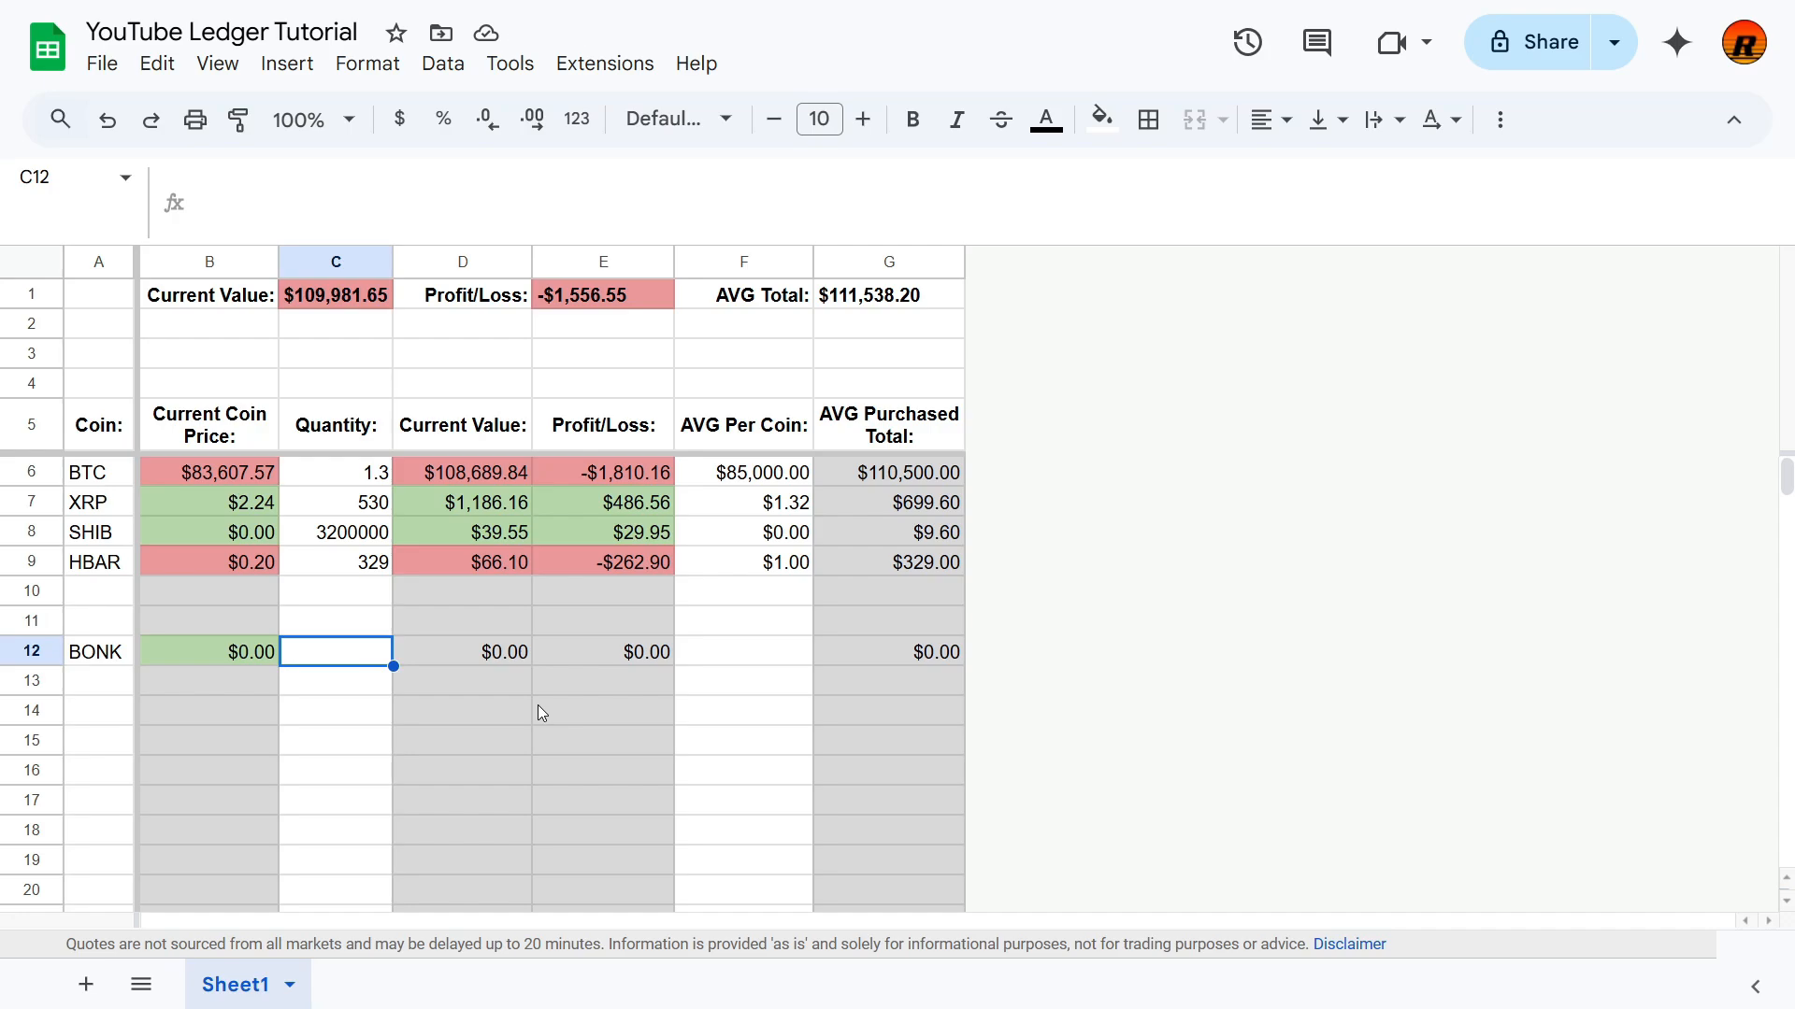
type("5")
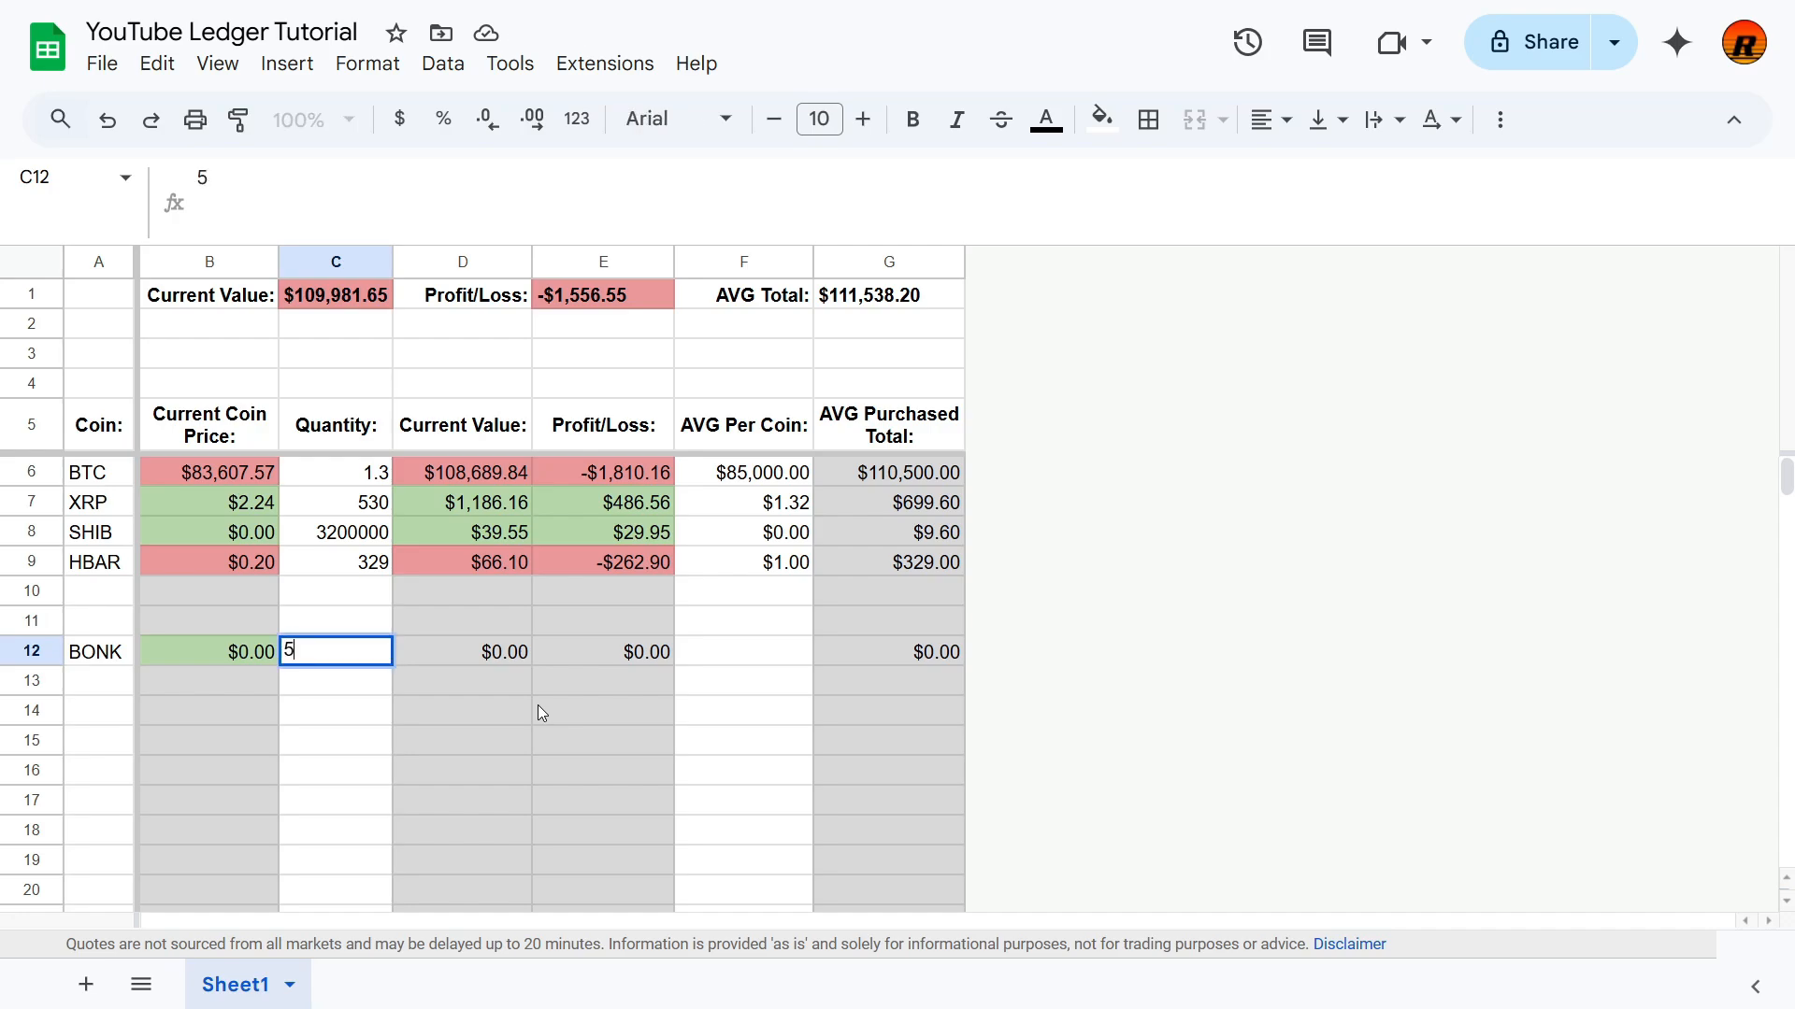
type("000000")
key("Tab")
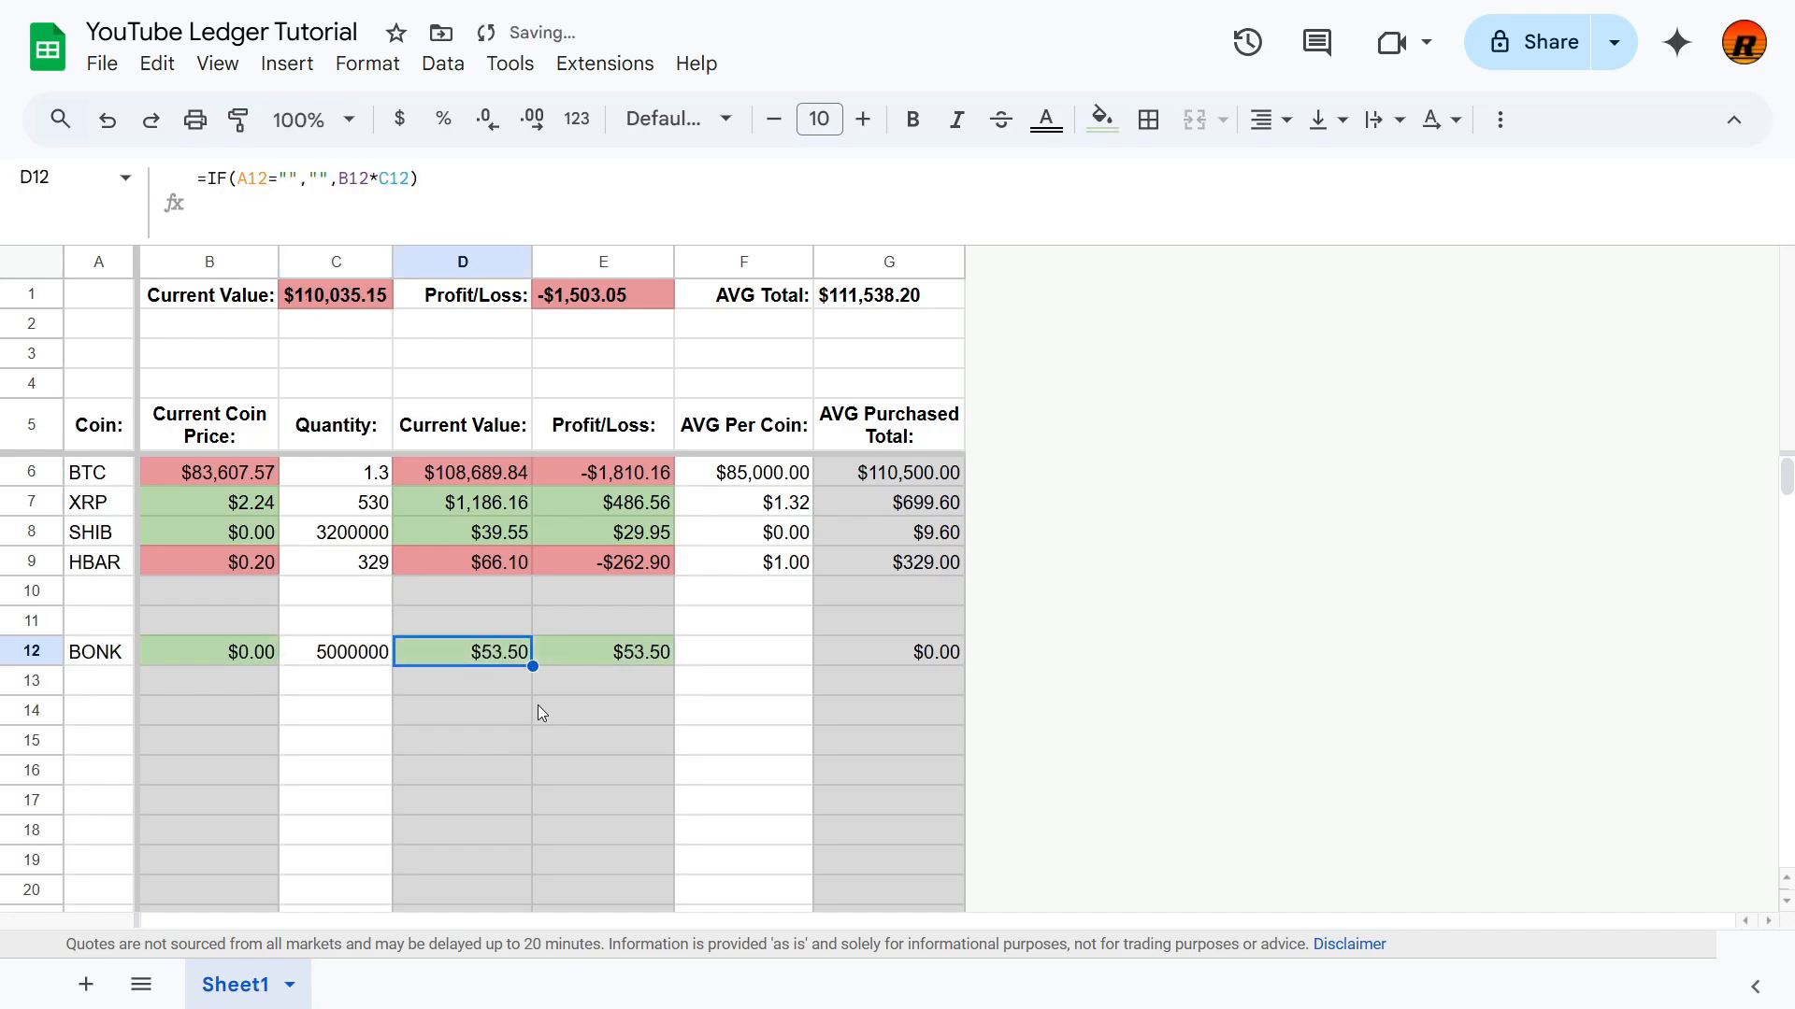
Step: Set BONK's AVG Per Coin in F12 to .0005 and check the AVG Purchased Total cells G6:G12
key("Left")
key("Left")
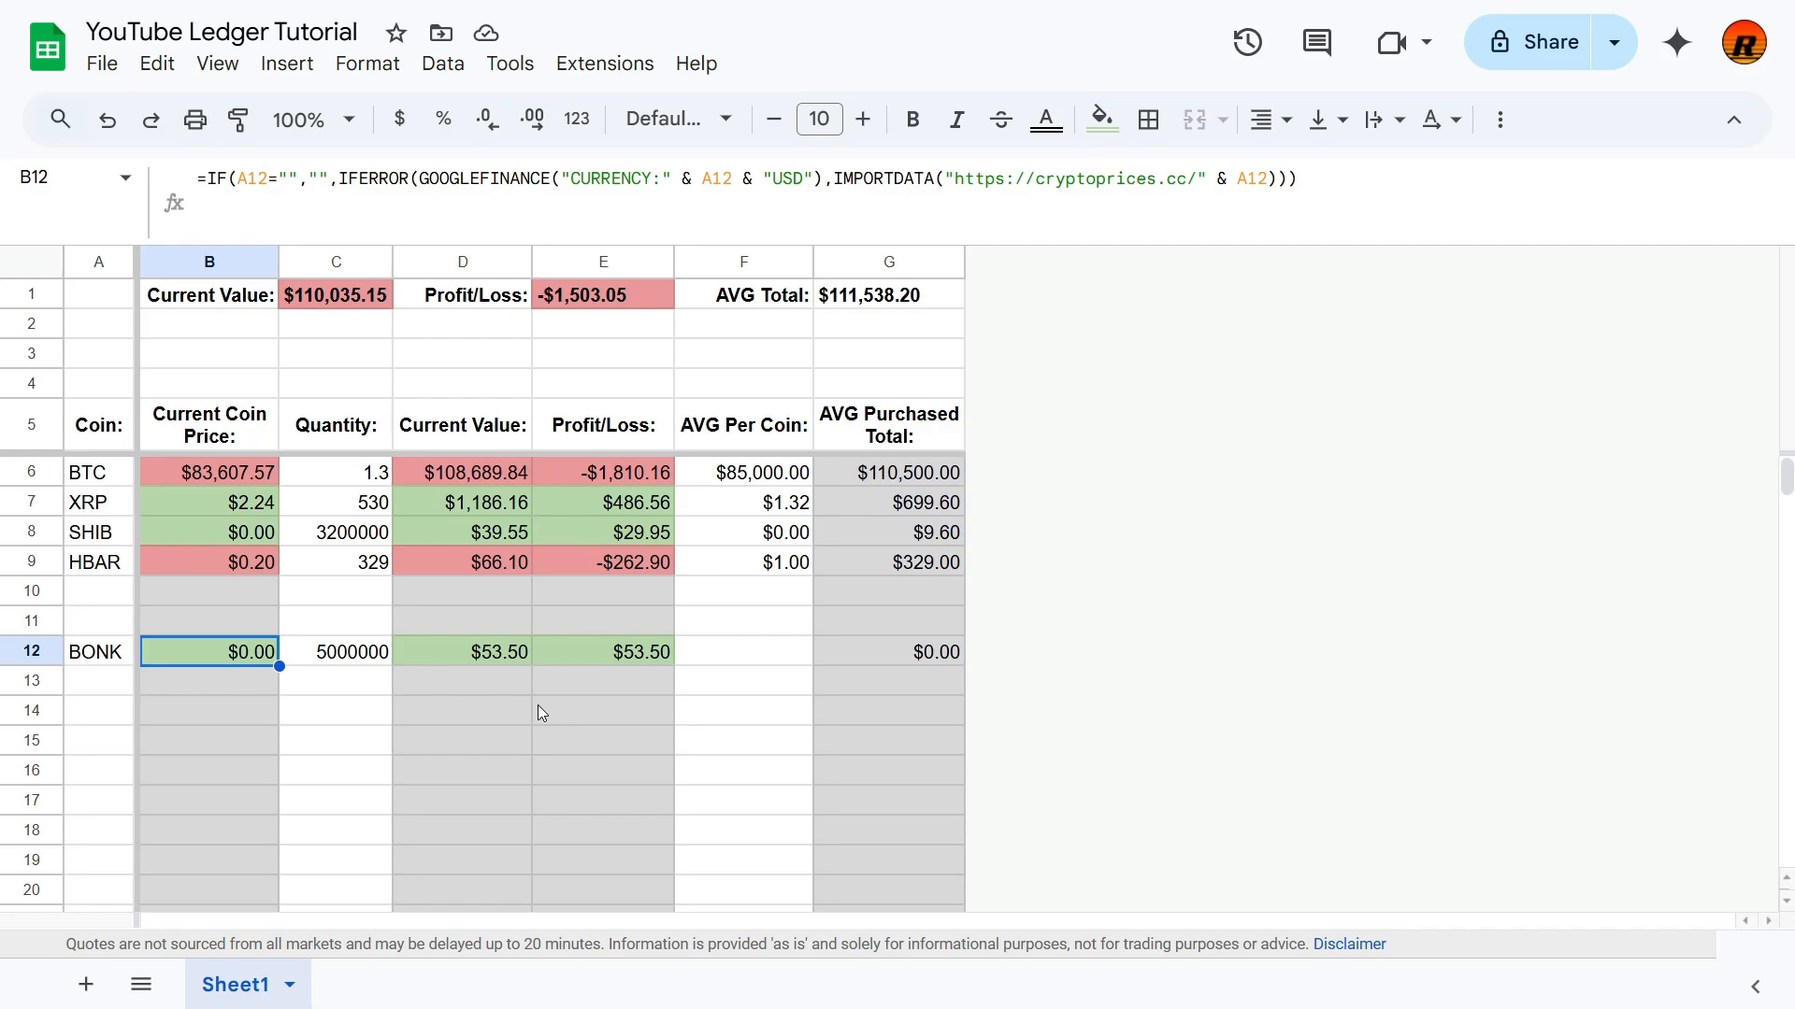
key("Right")
key("Right")
key("Right")
key("Right")
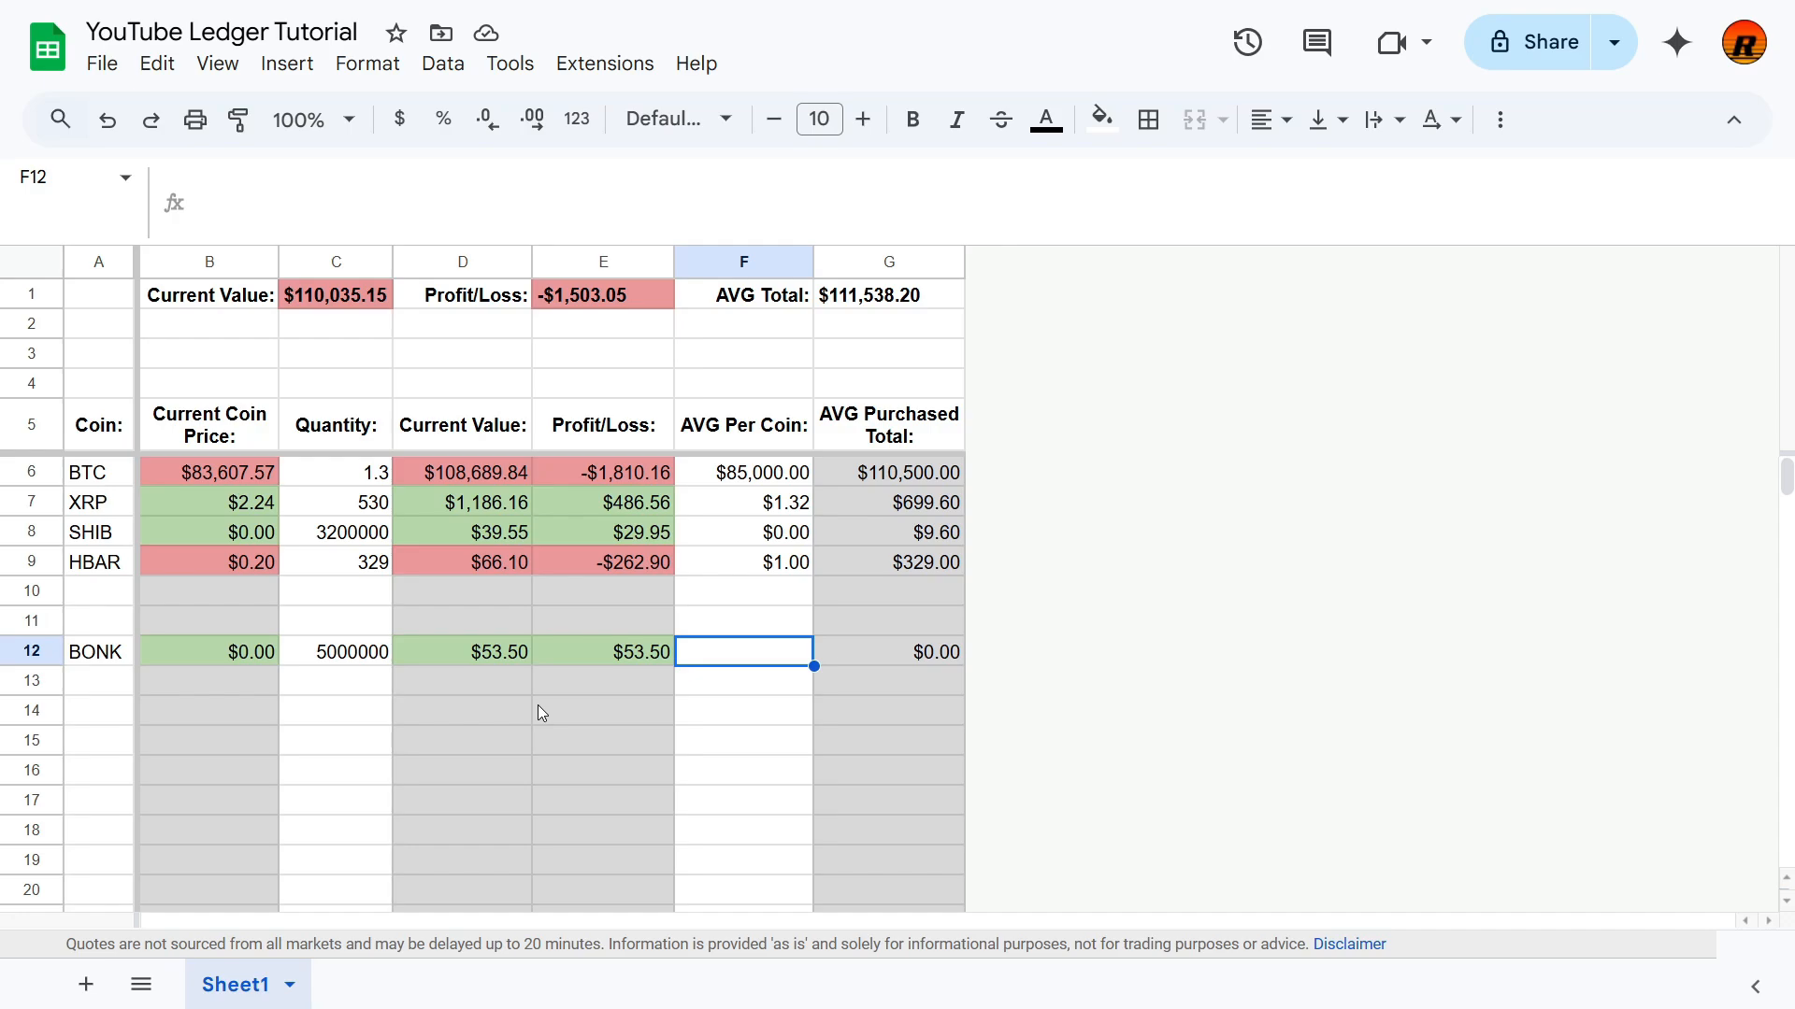
key("Return")
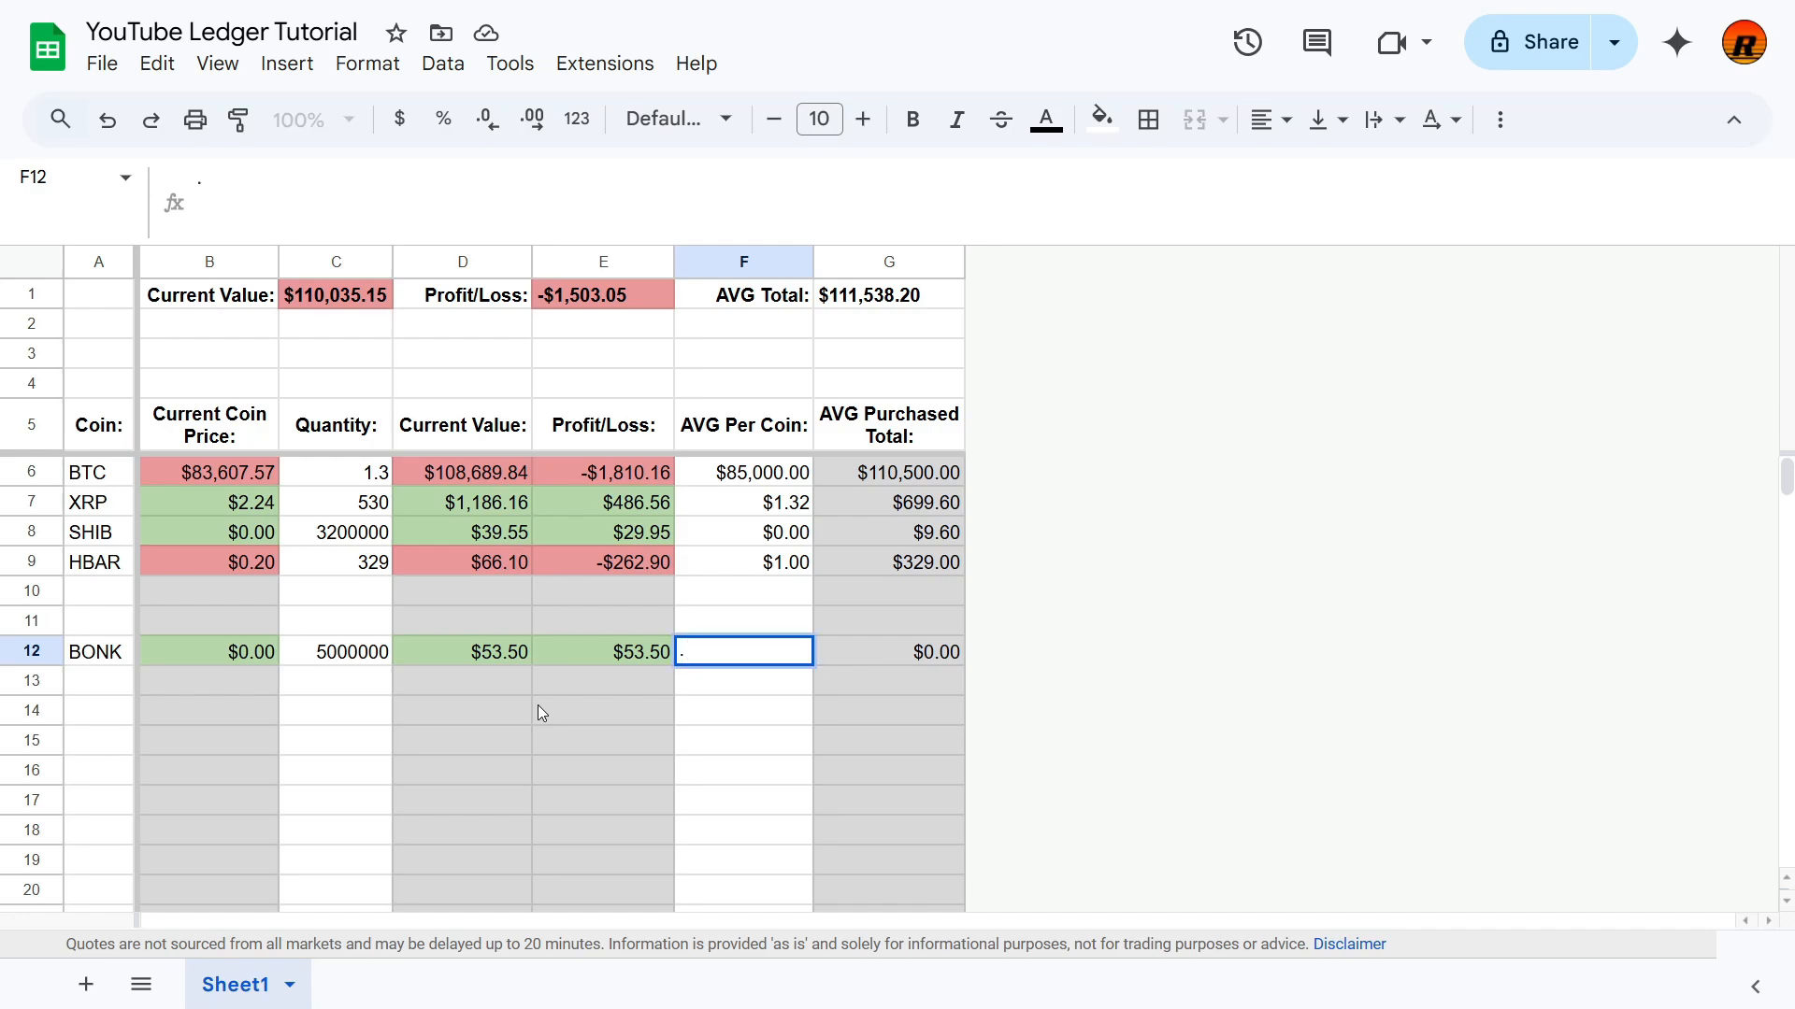
type(".0005")
key("Return")
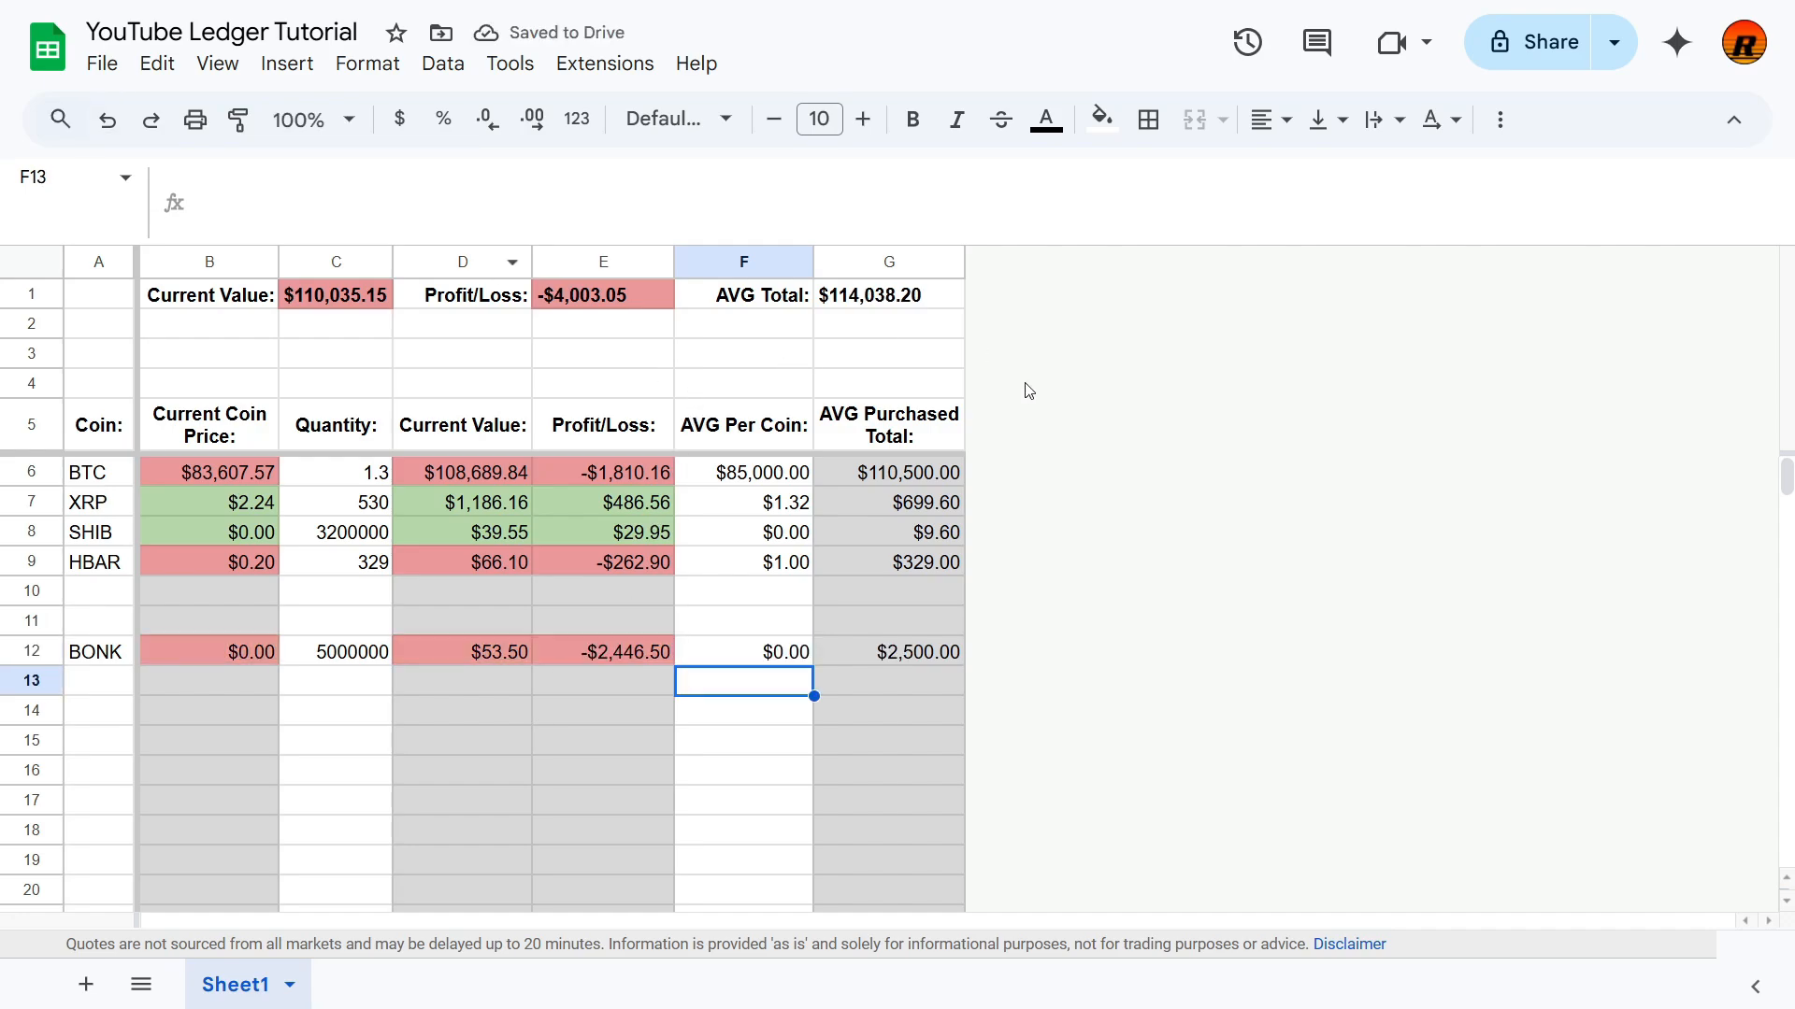
left_click_drag(887, 481, 881, 648)
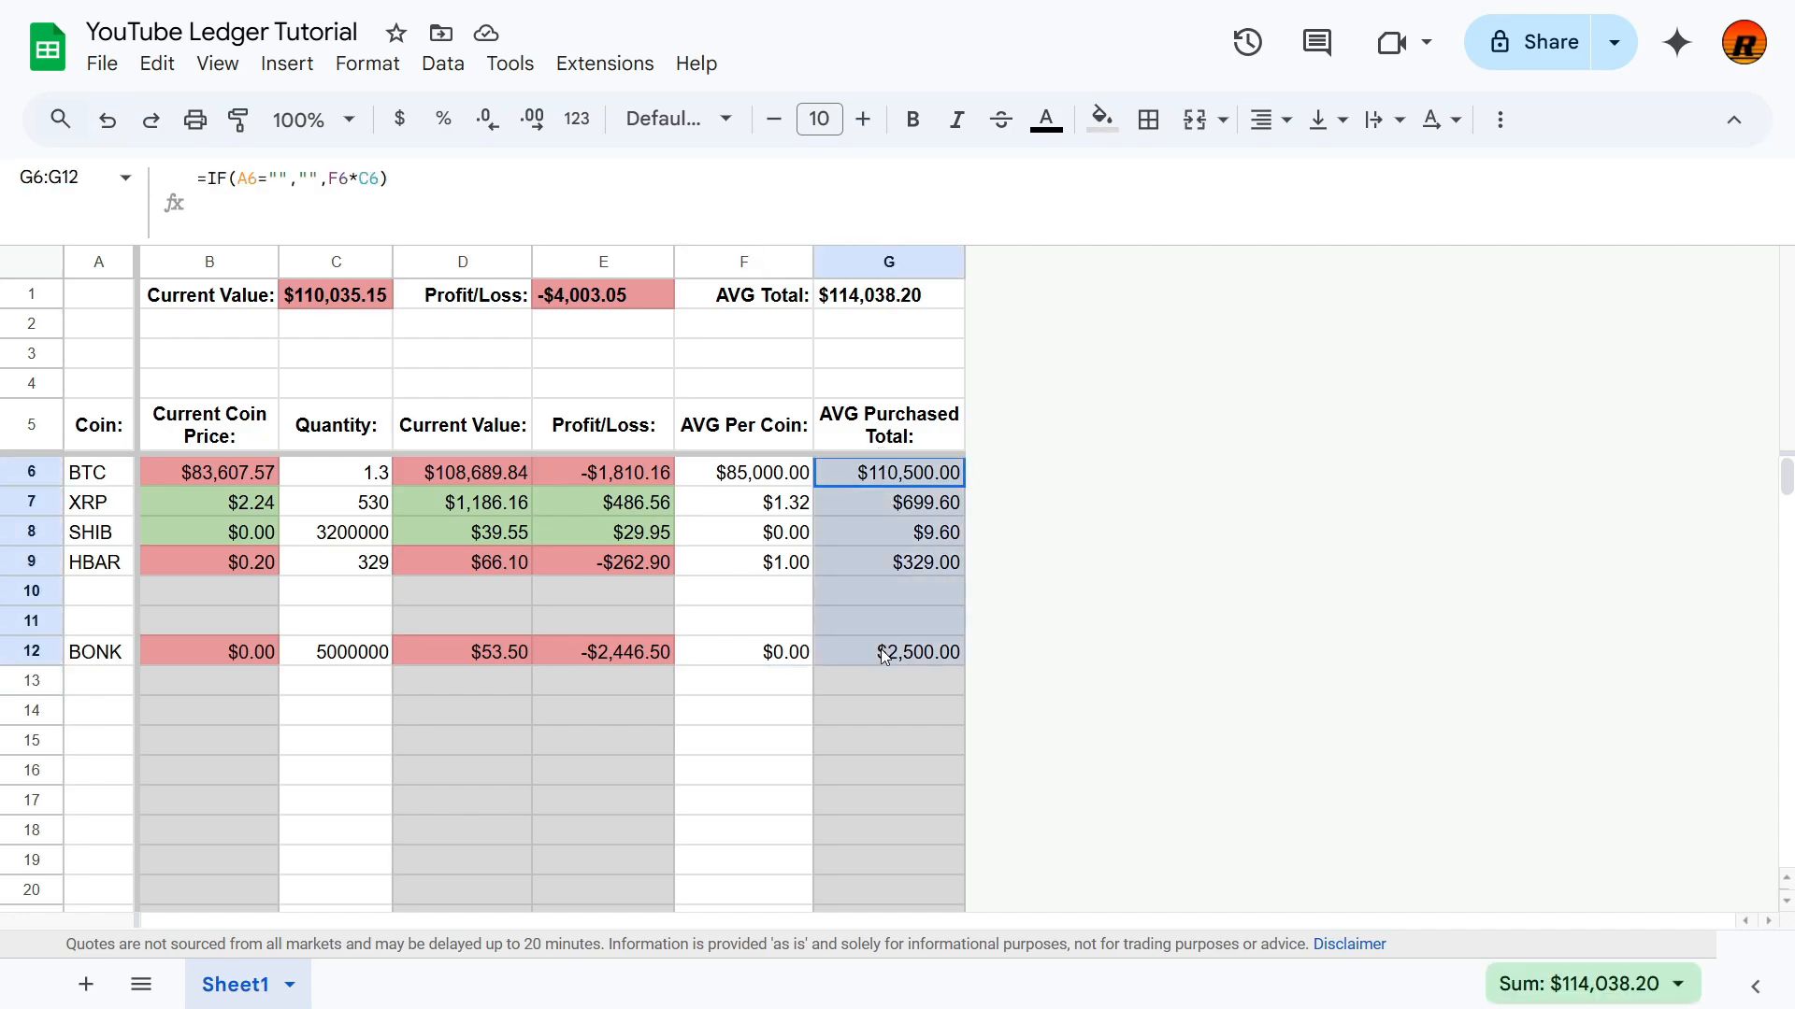
left_click(715, 599)
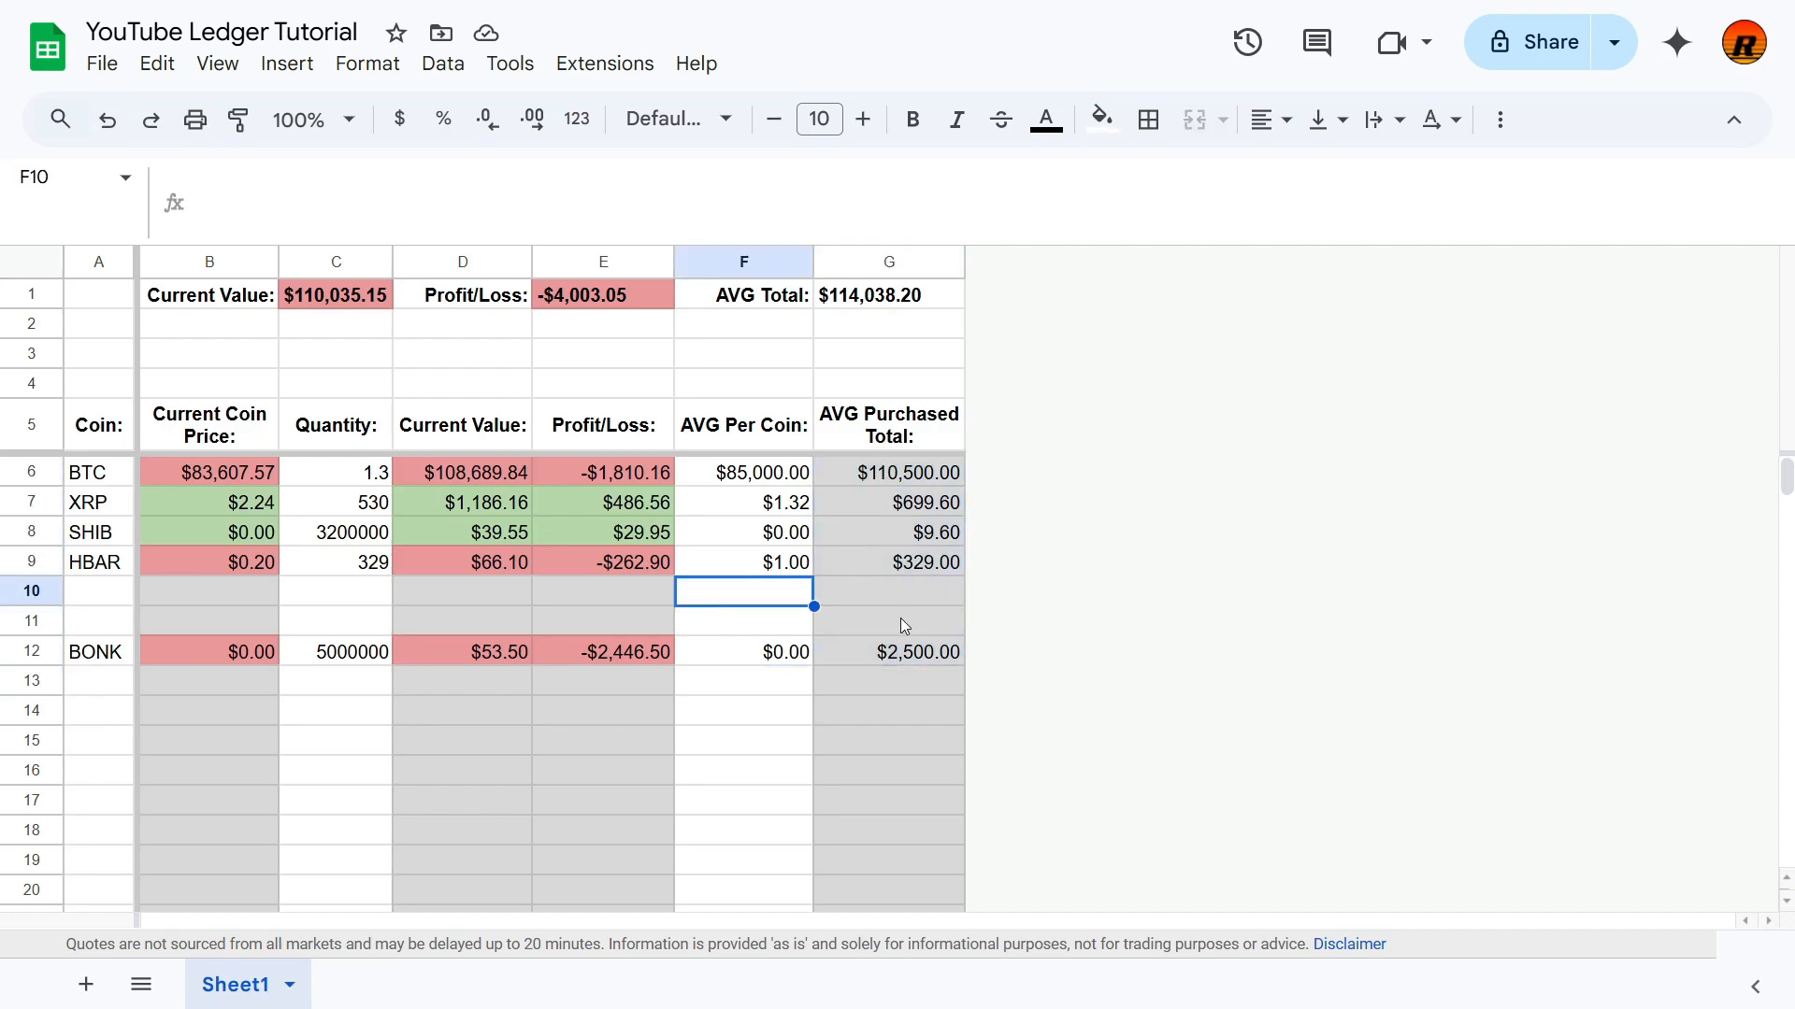
left_click(498, 592)
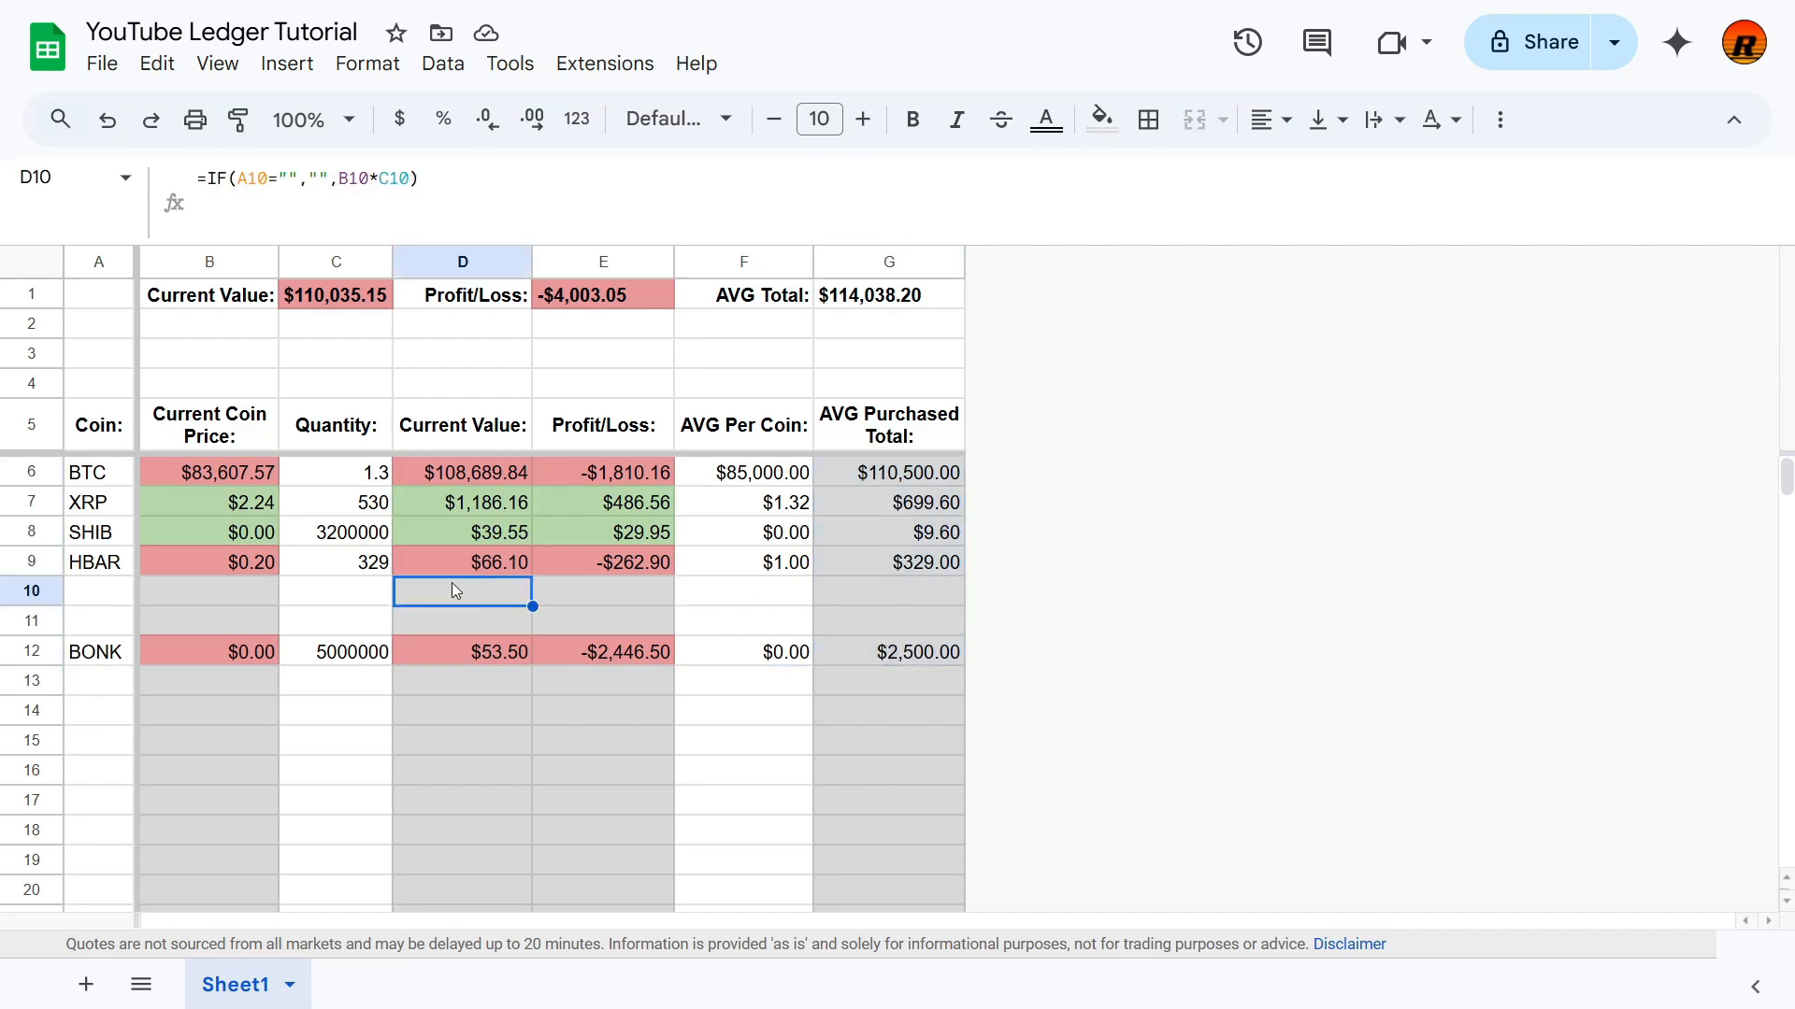
Step: Protect the Current Coin Price range B6:B1000 so that a warning is shown when editing it
left_click(204, 472)
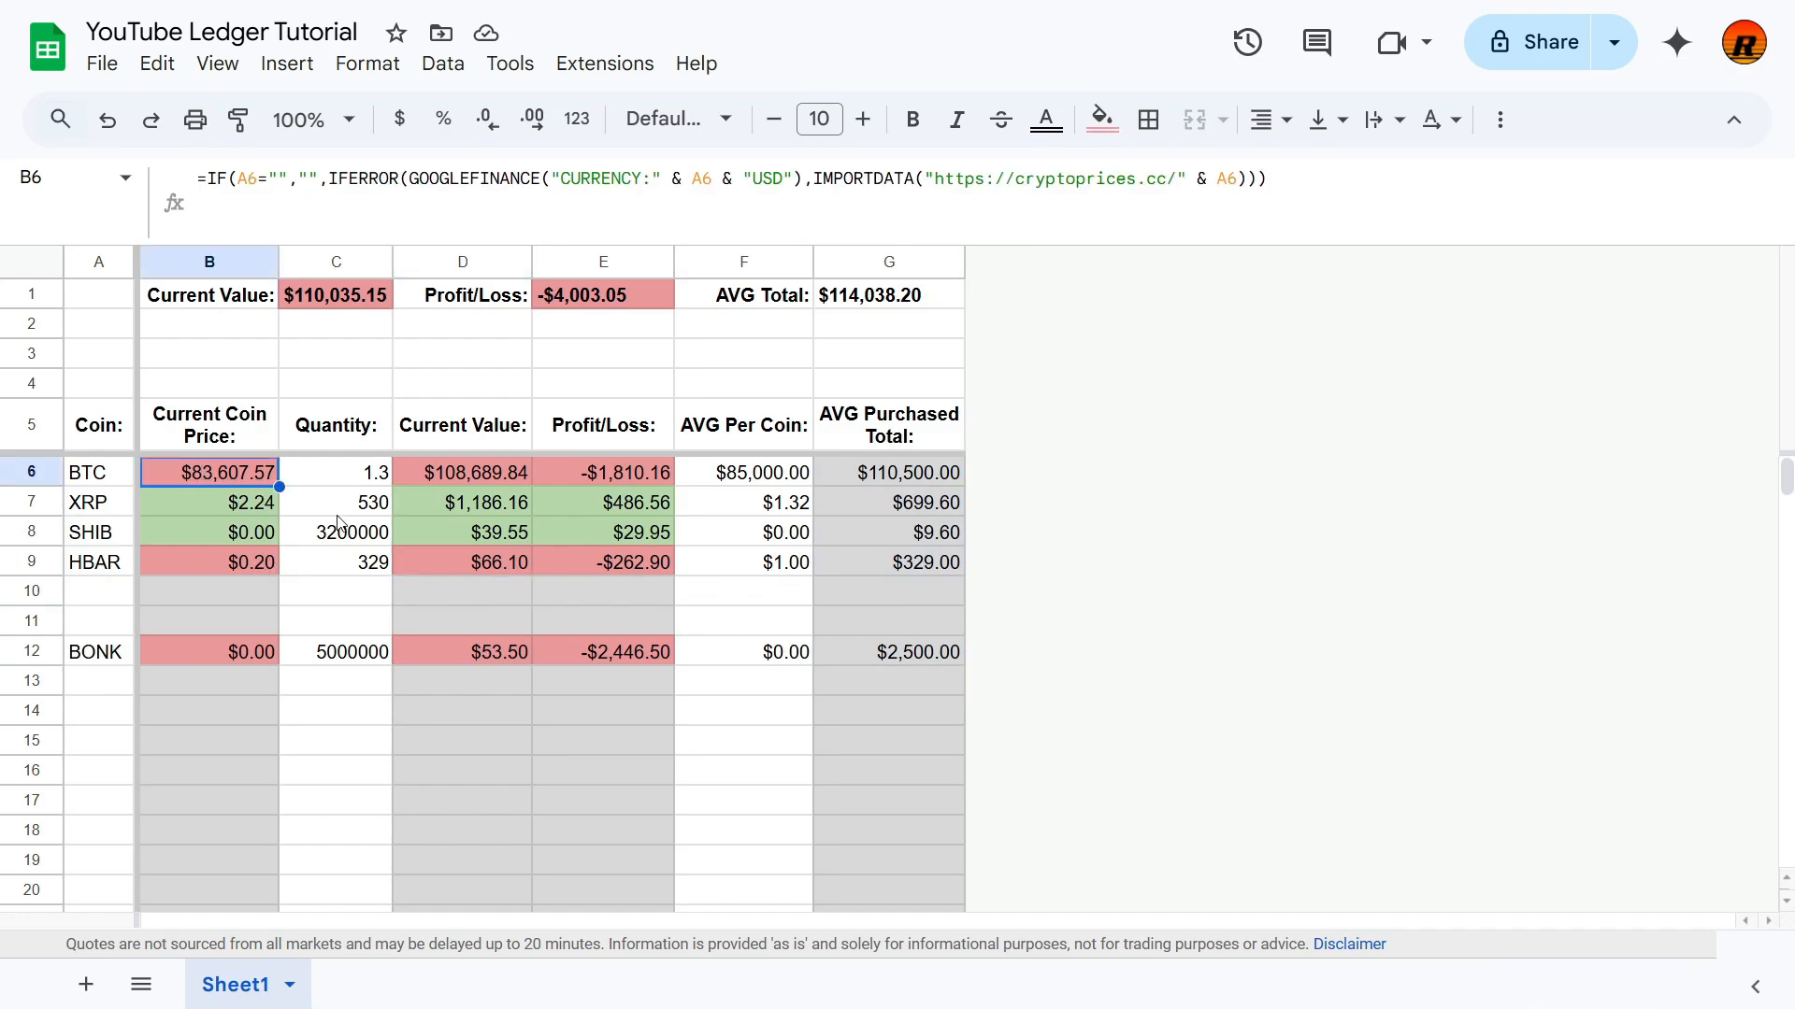
key("ctrl+shift+Down")
right_click(192, 516)
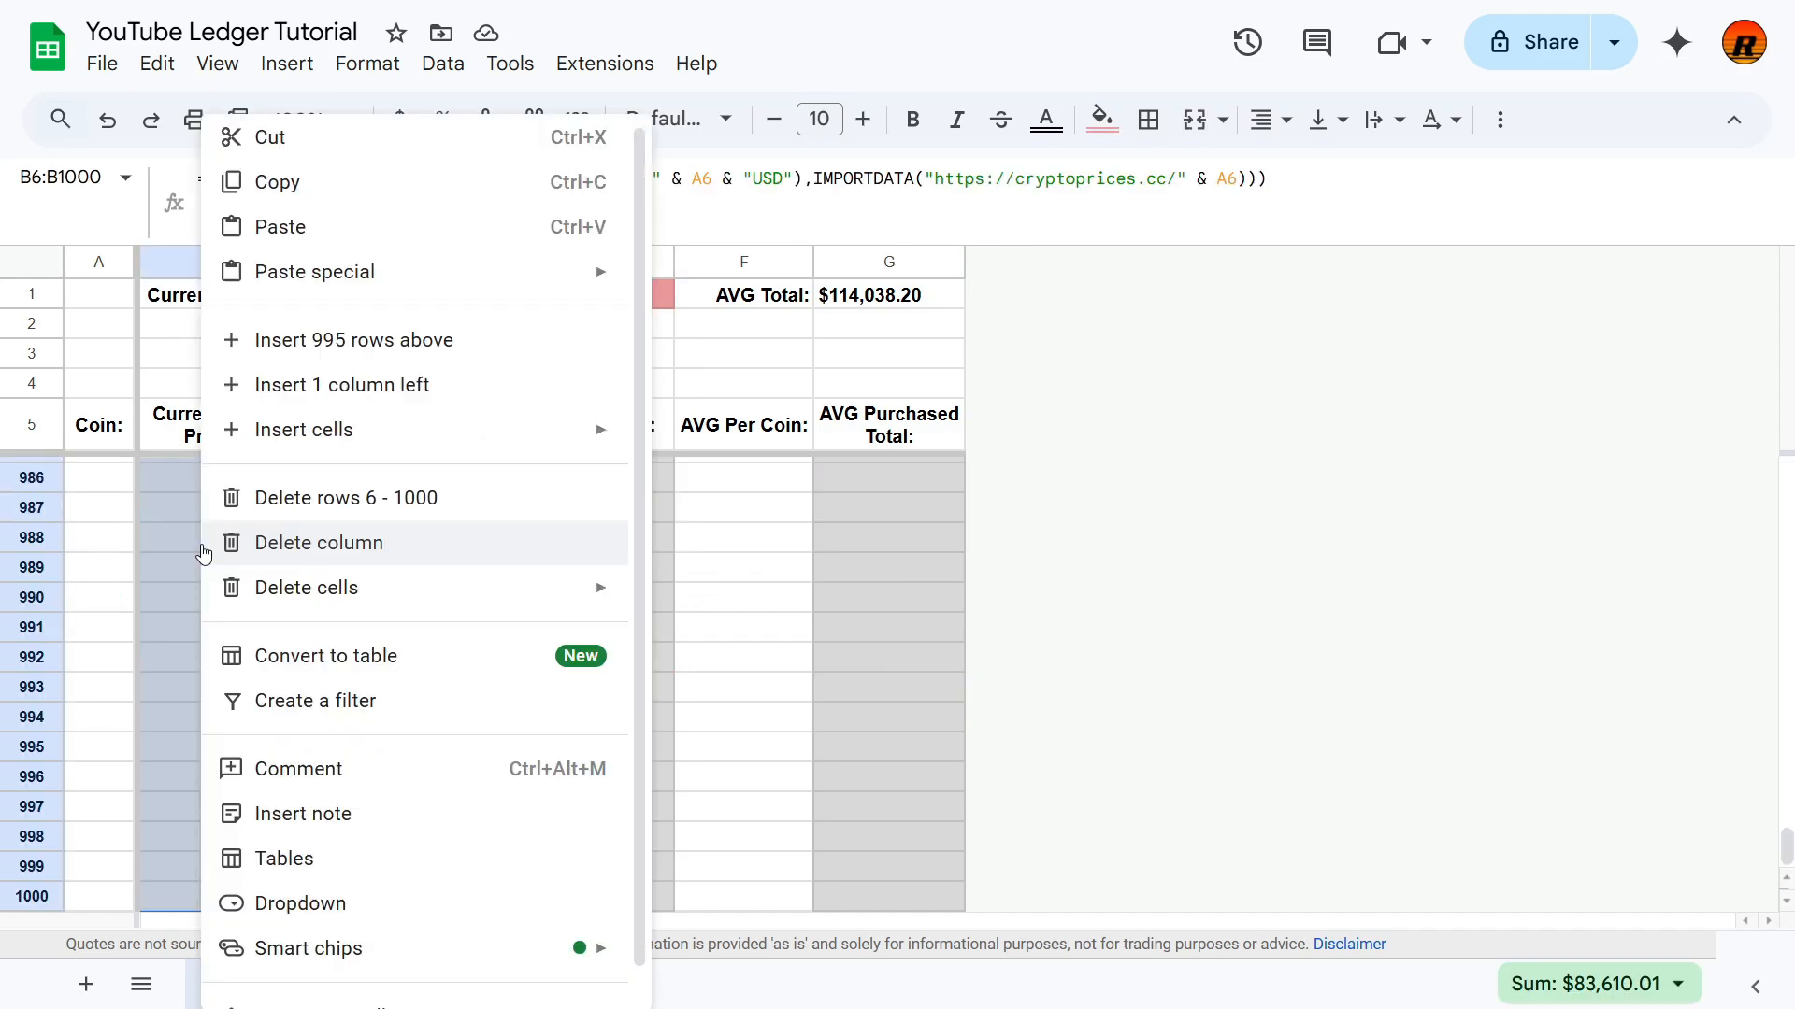
scroll(402, 897, "down", 1)
mouse_move(461, 977)
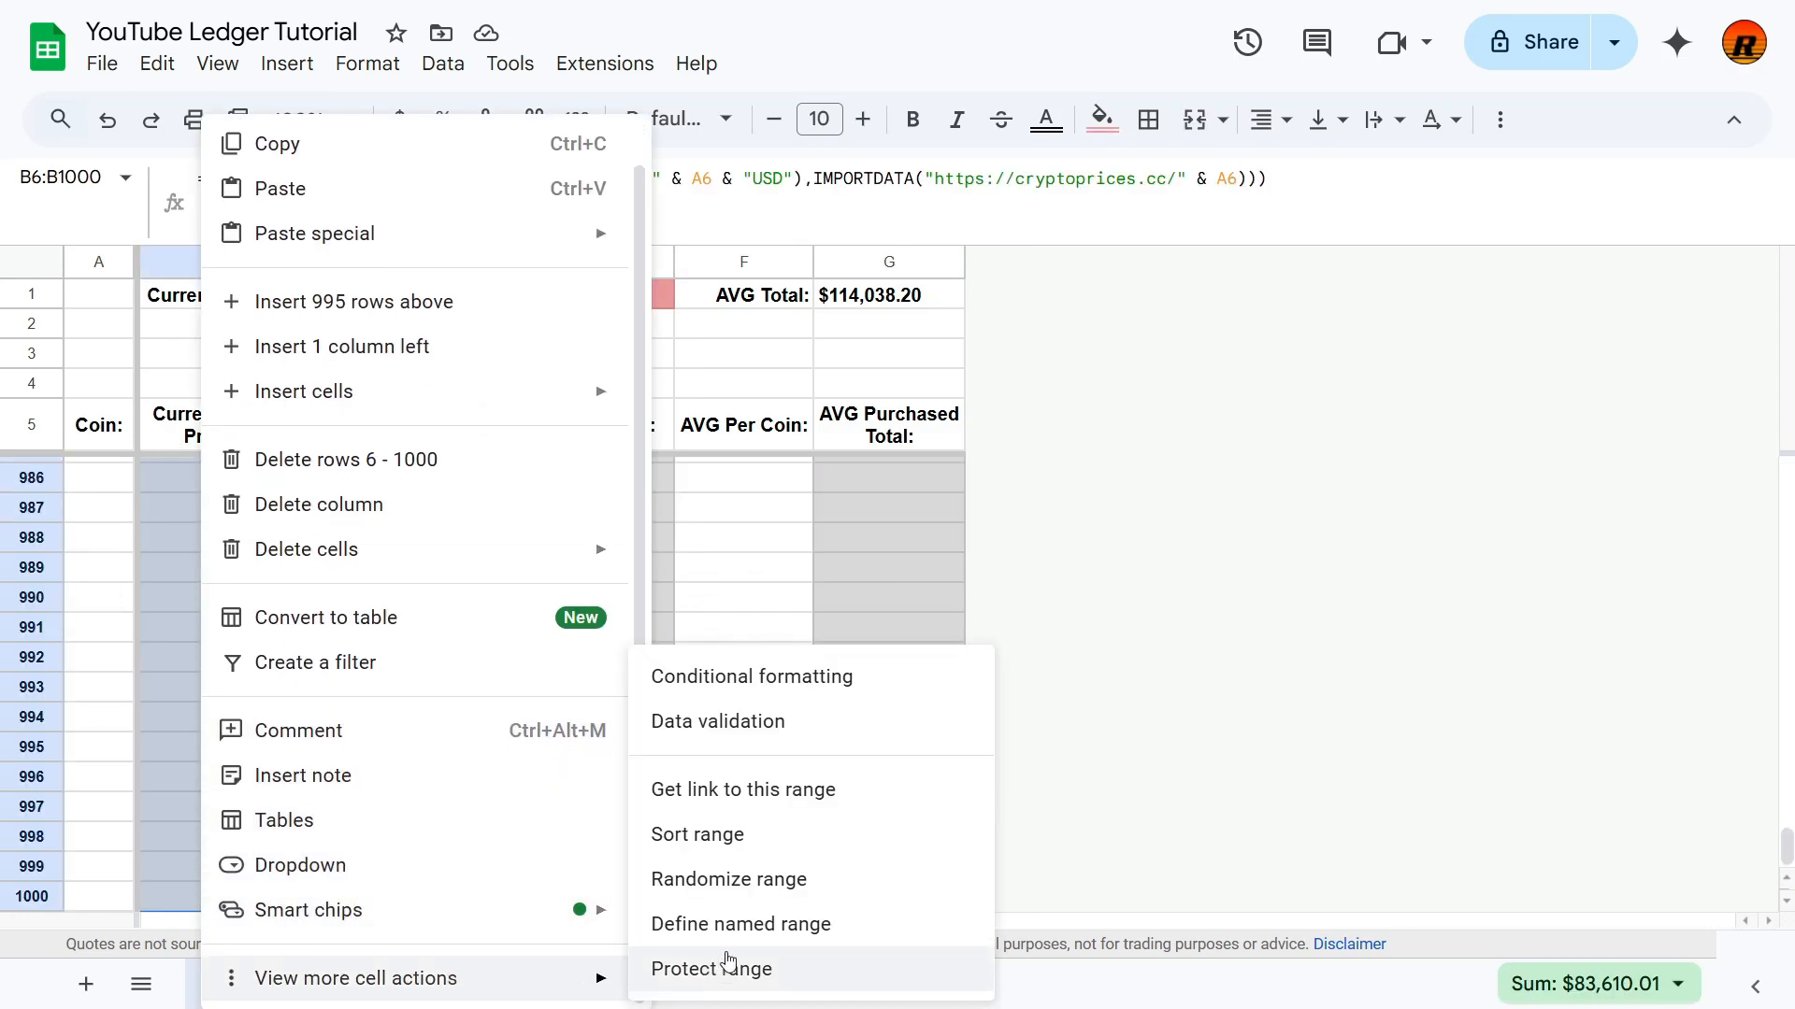
left_click(785, 971)
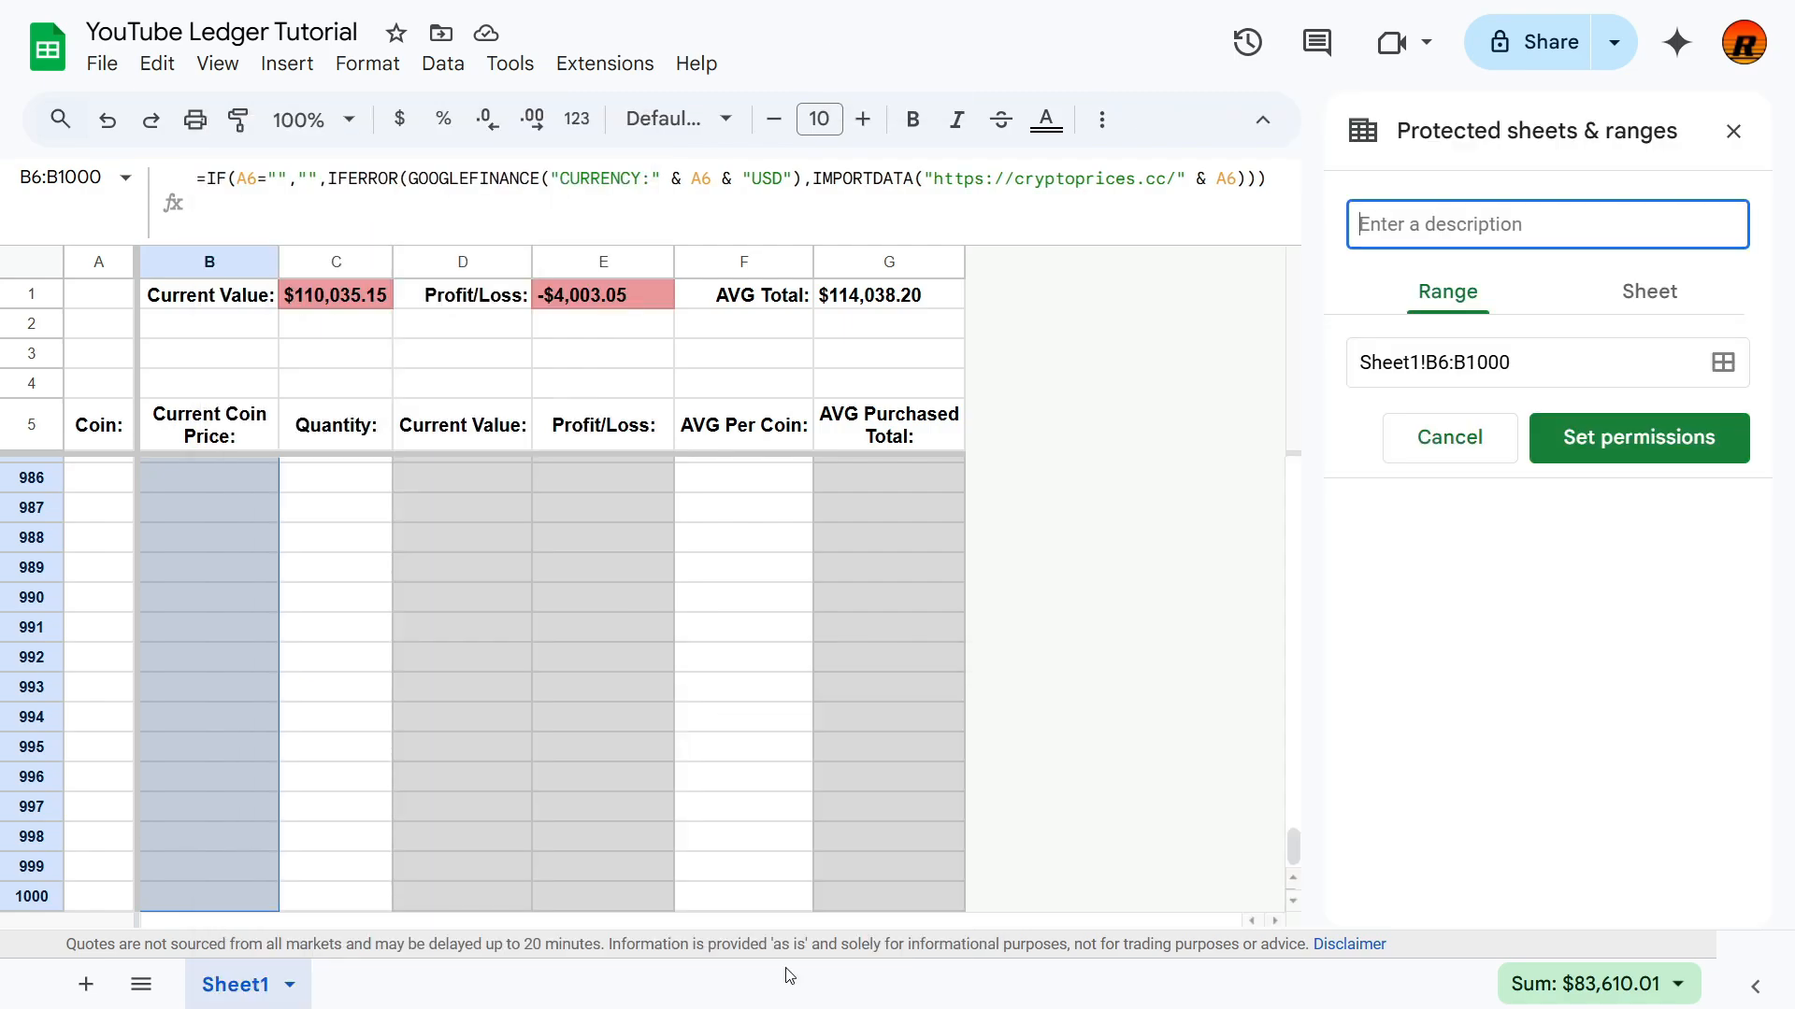
left_click(1634, 435)
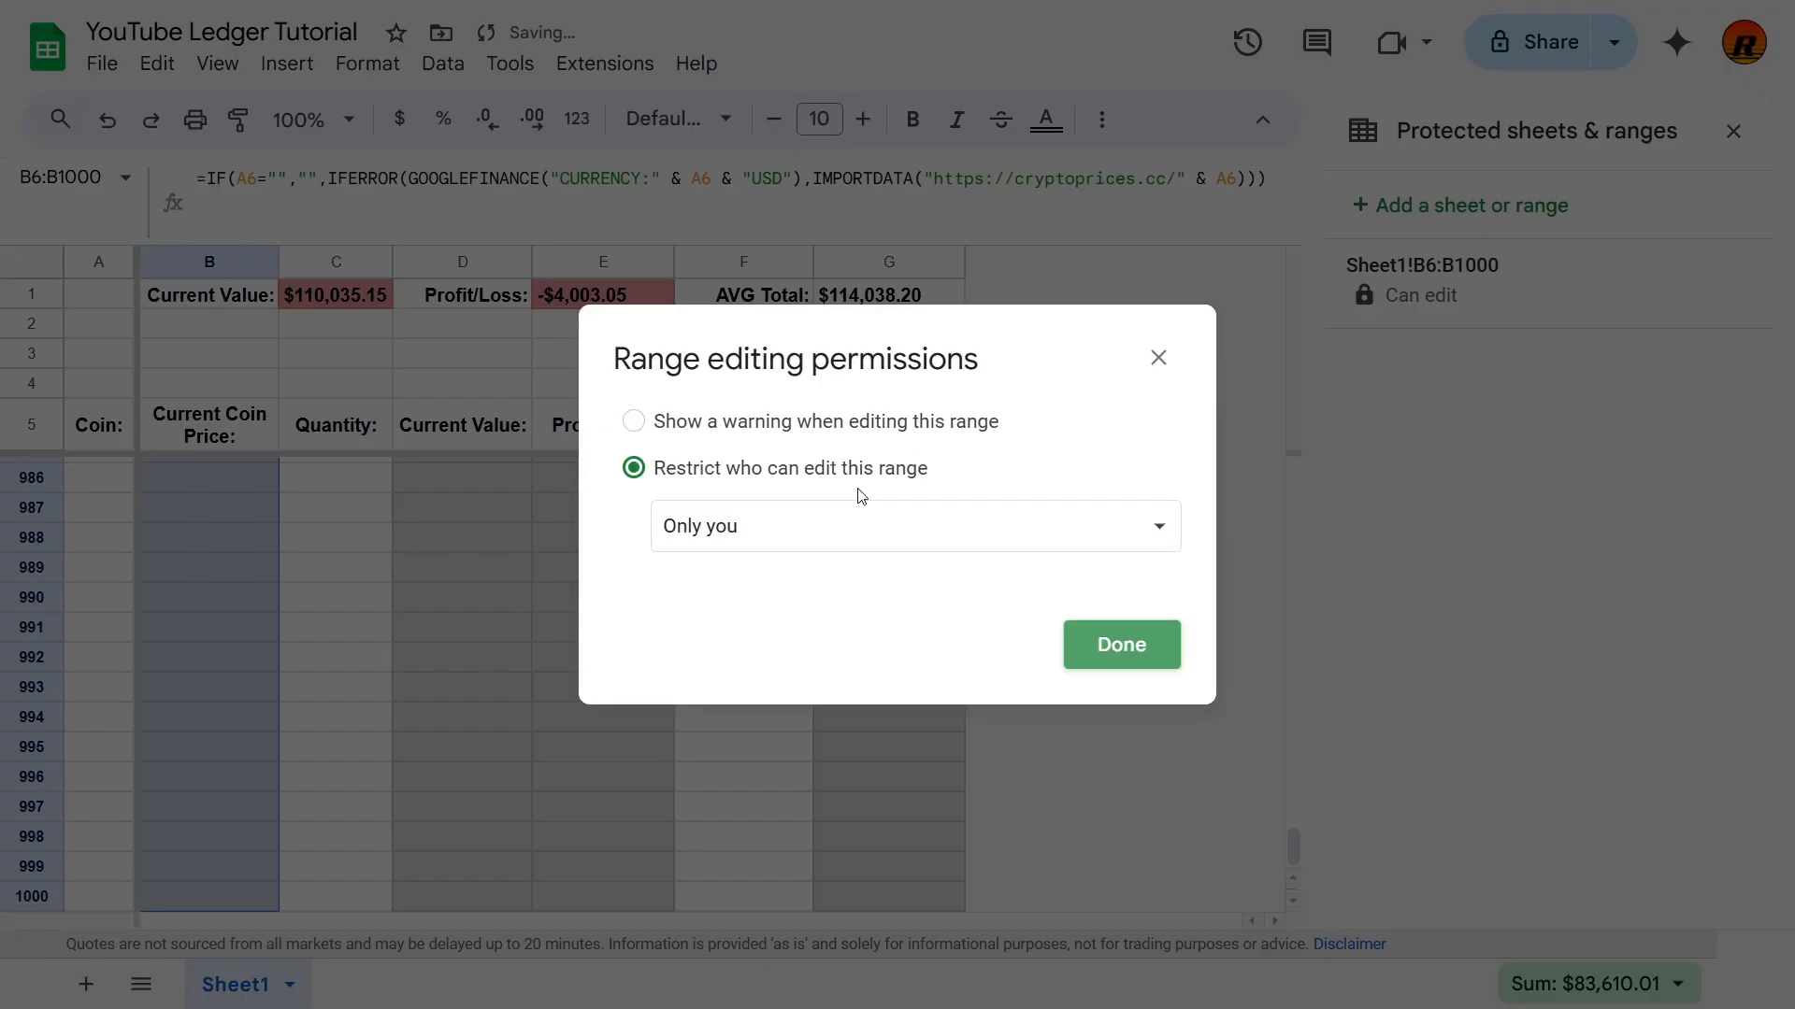
left_click(703, 420)
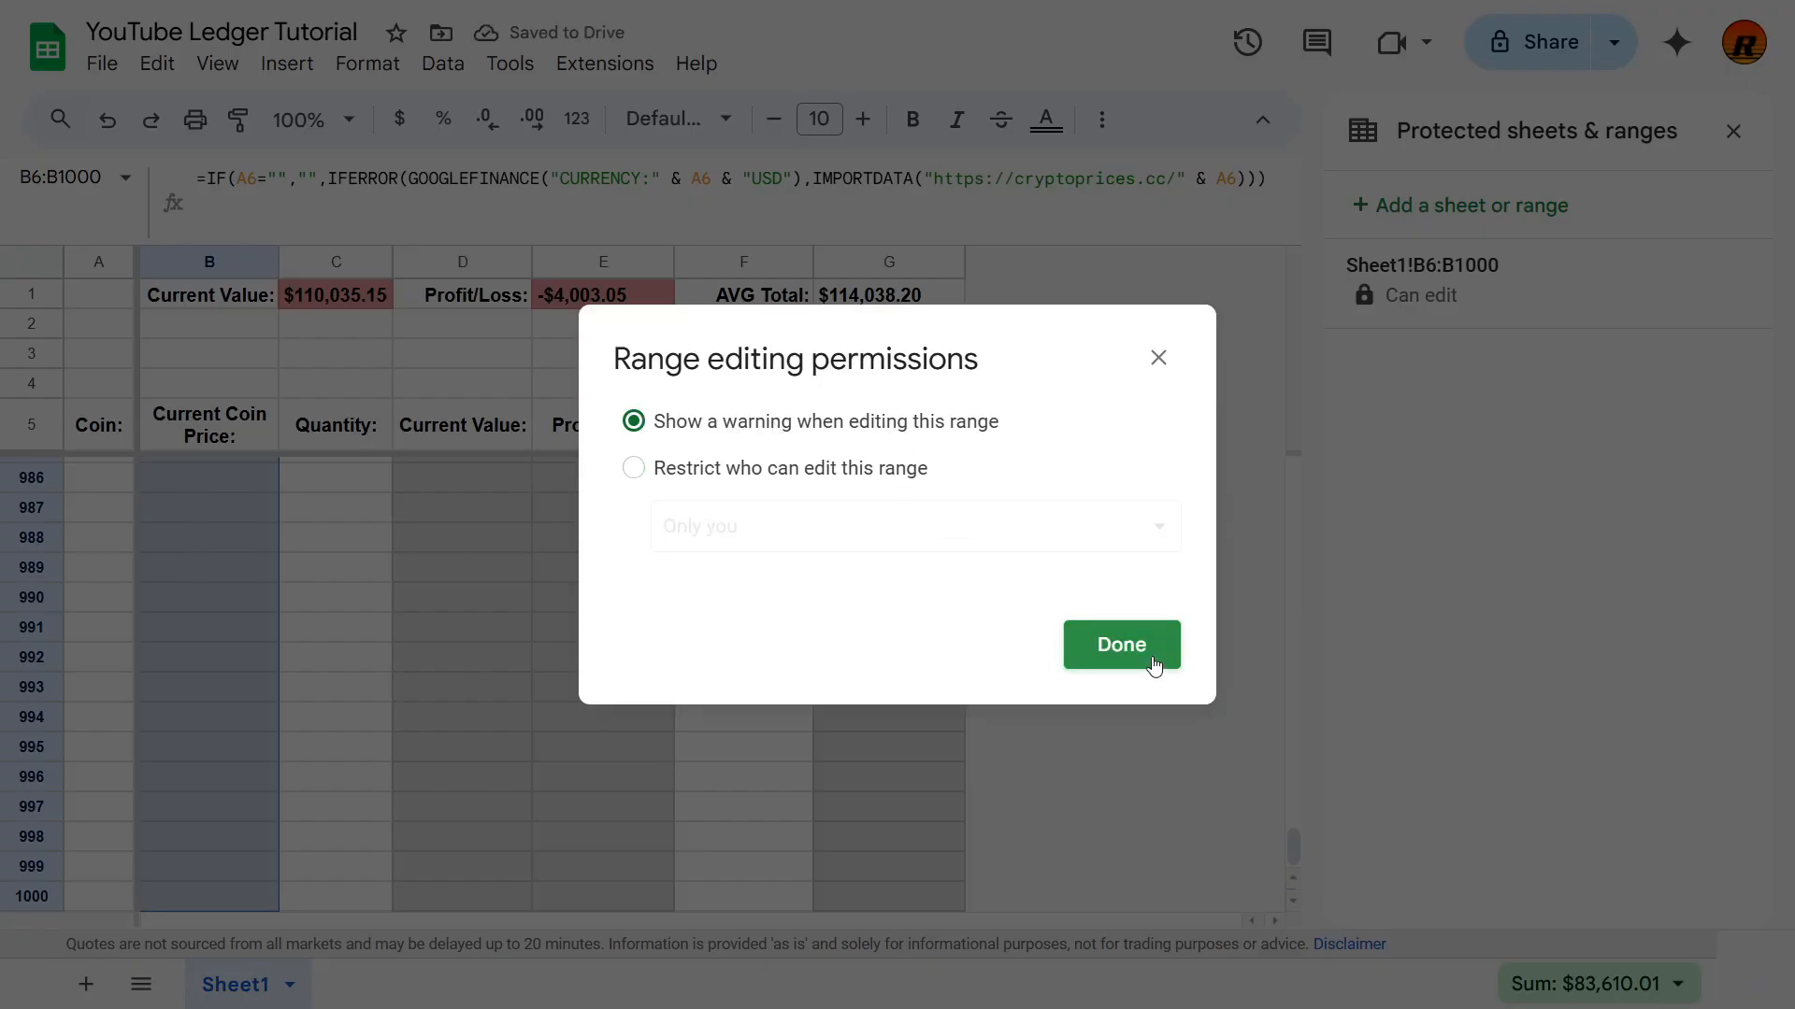
left_click(1122, 645)
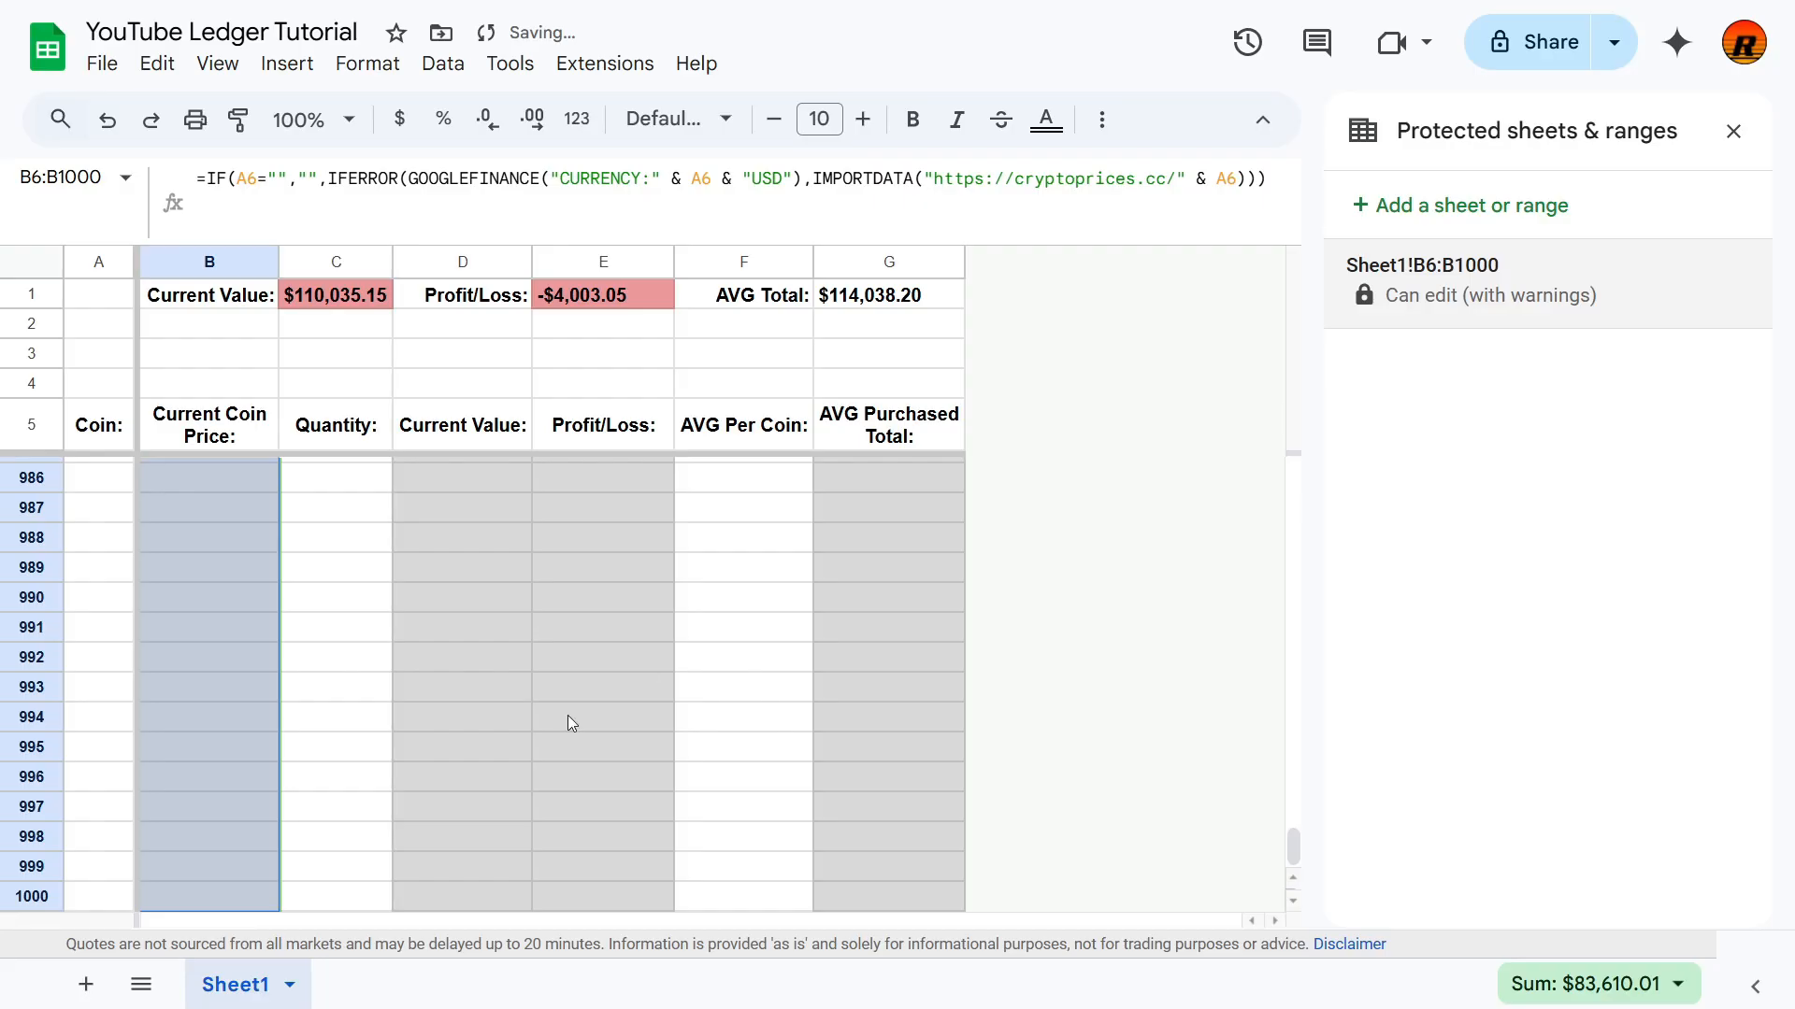
scroll(504, 696, "up", 5)
left_click(462, 641)
key("ctrl+Up")
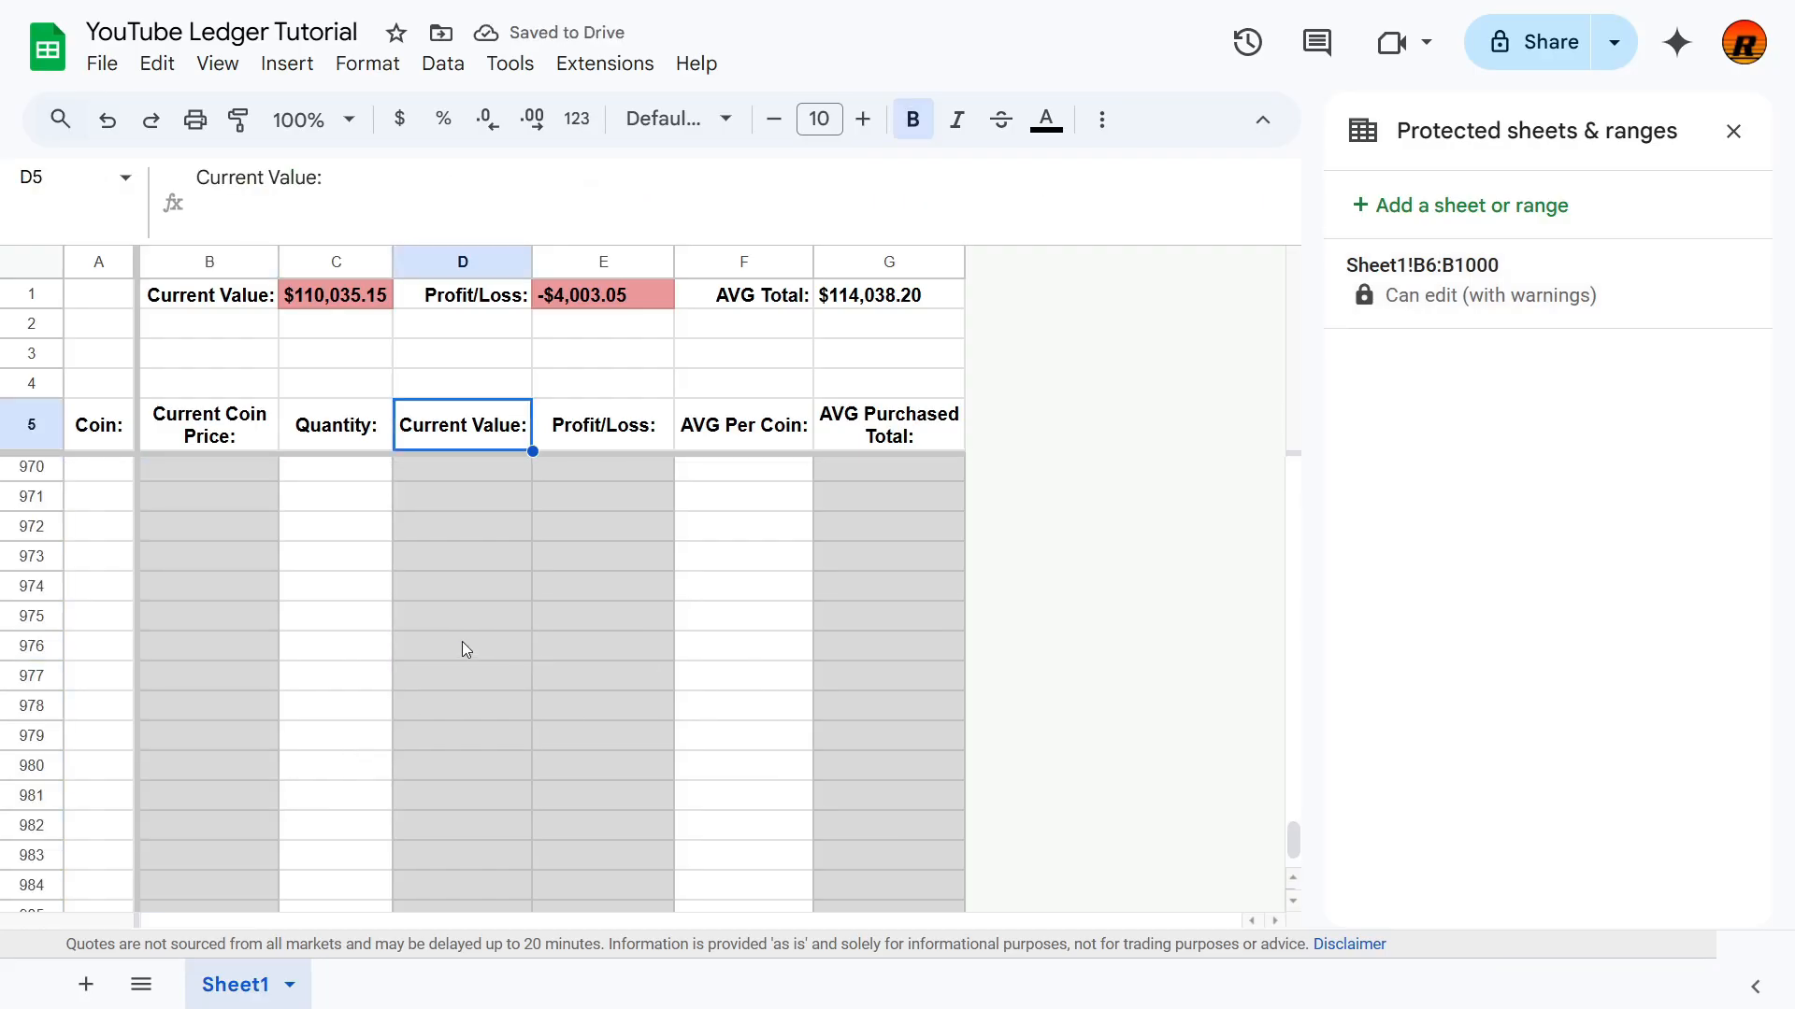
key("Down")
key("shift+Right")
key("ctrl+shift+Down")
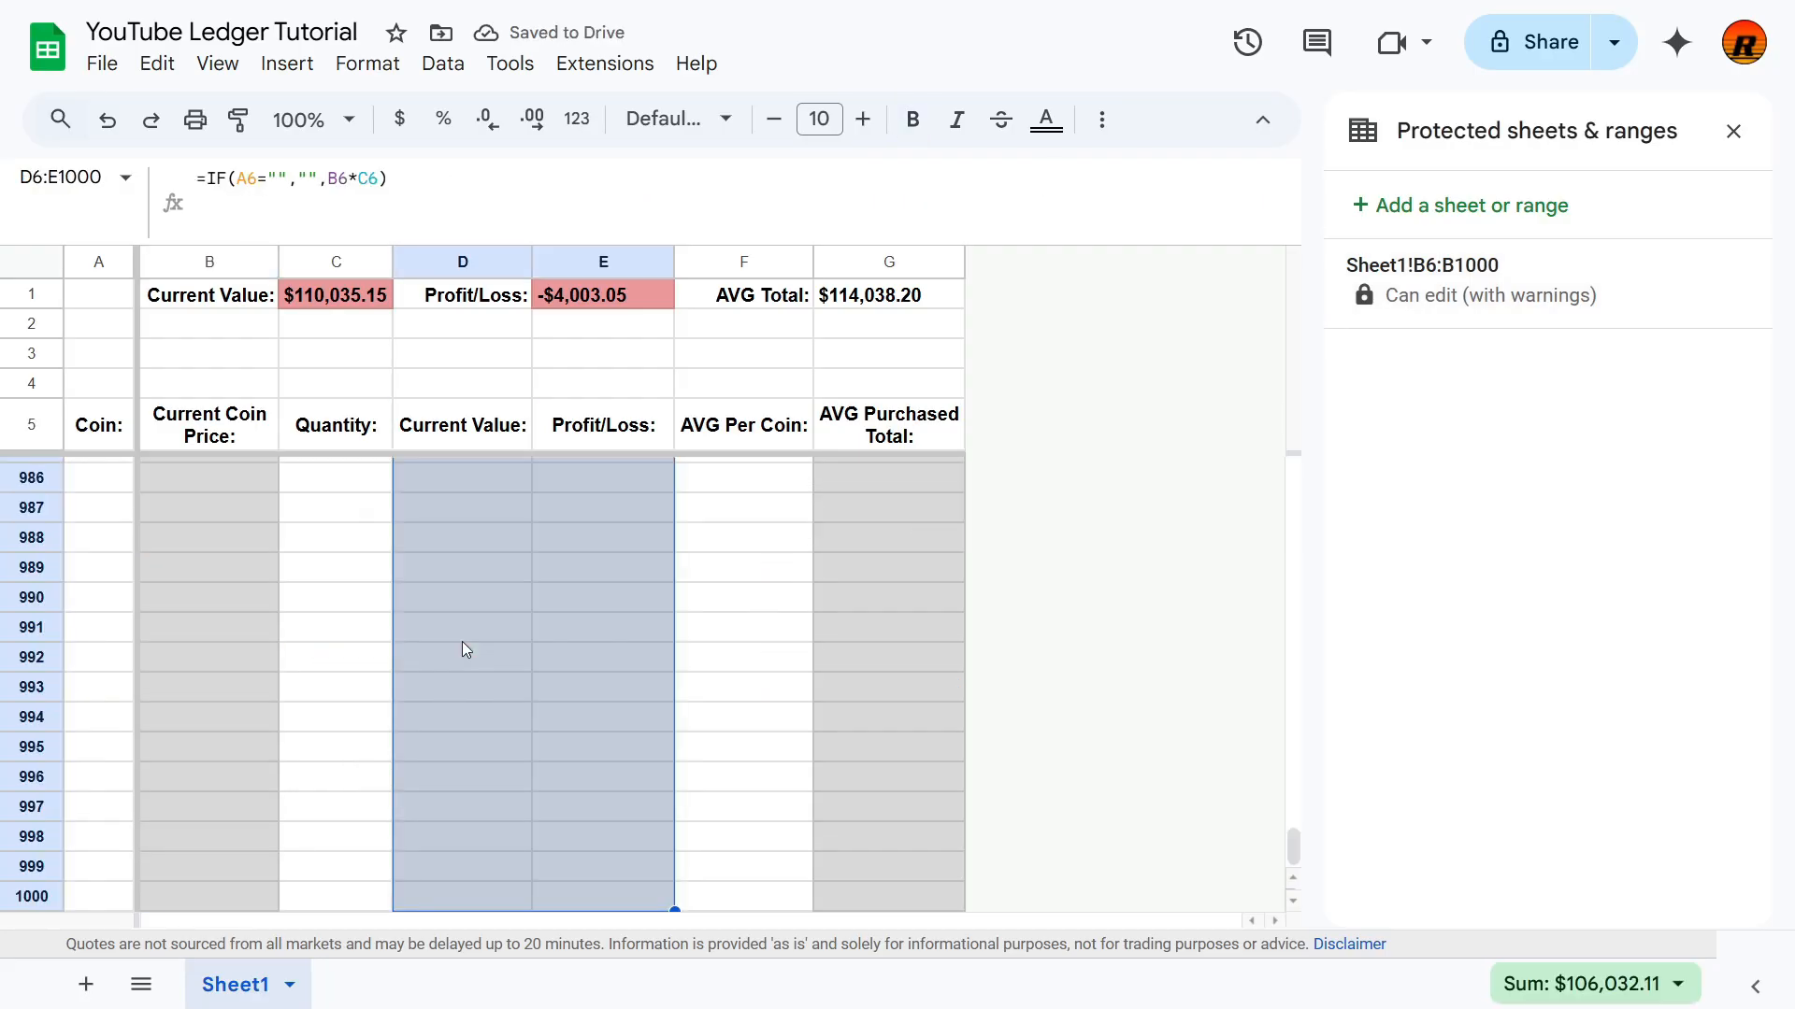
left_click(1702, 277)
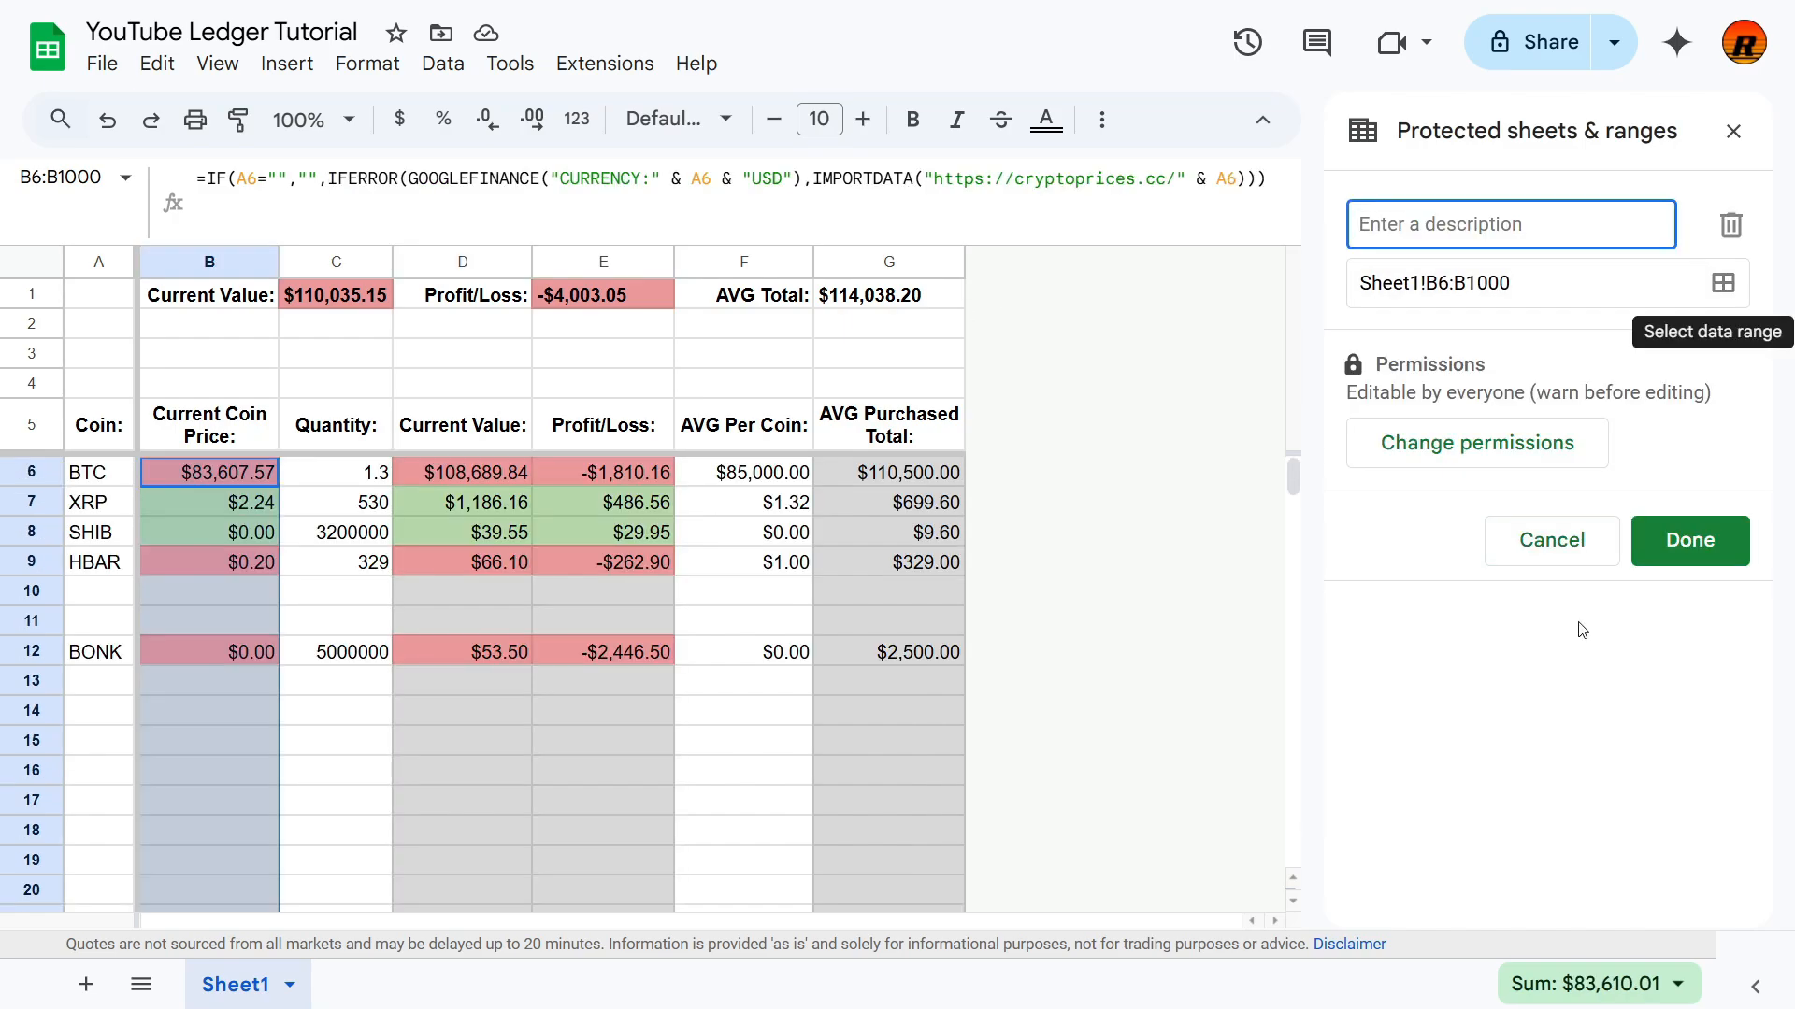
left_click(1510, 552)
left_click(1462, 207)
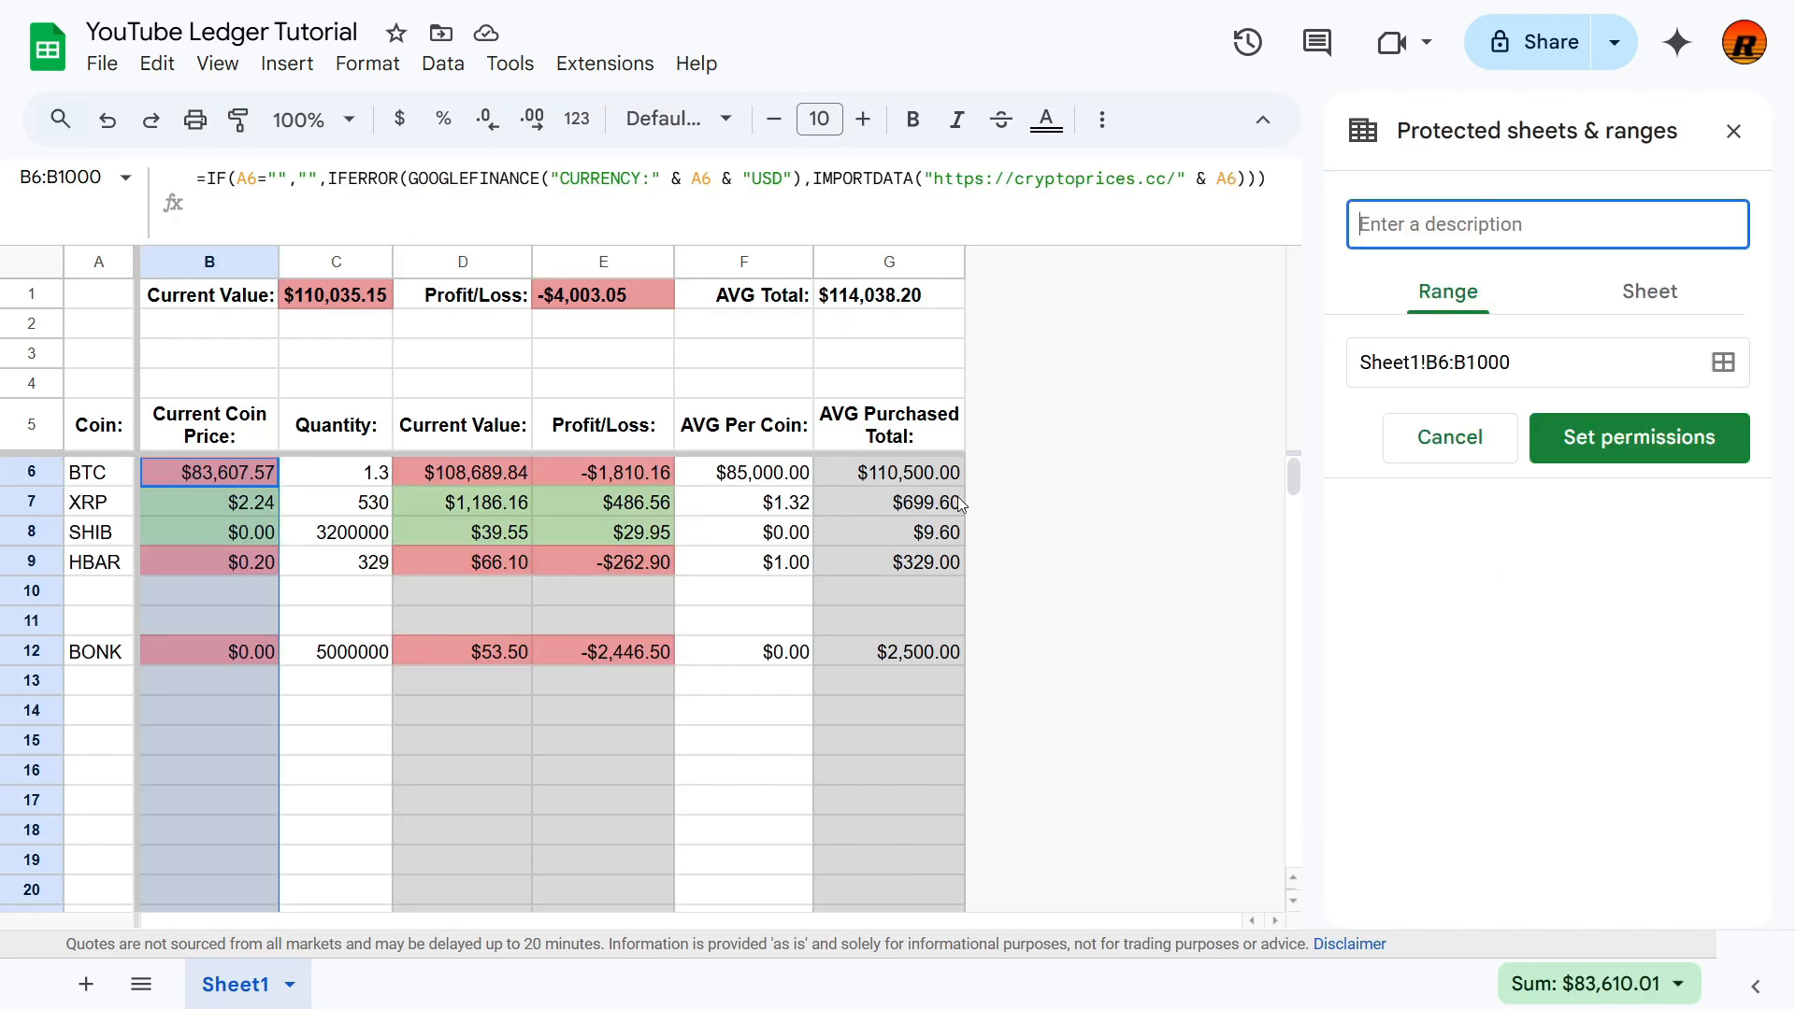
left_click(1469, 430)
Step: Protect the Current Value and Profit/Loss range D6:E1000 so that a warning is shown when editing it
left_click(408, 688)
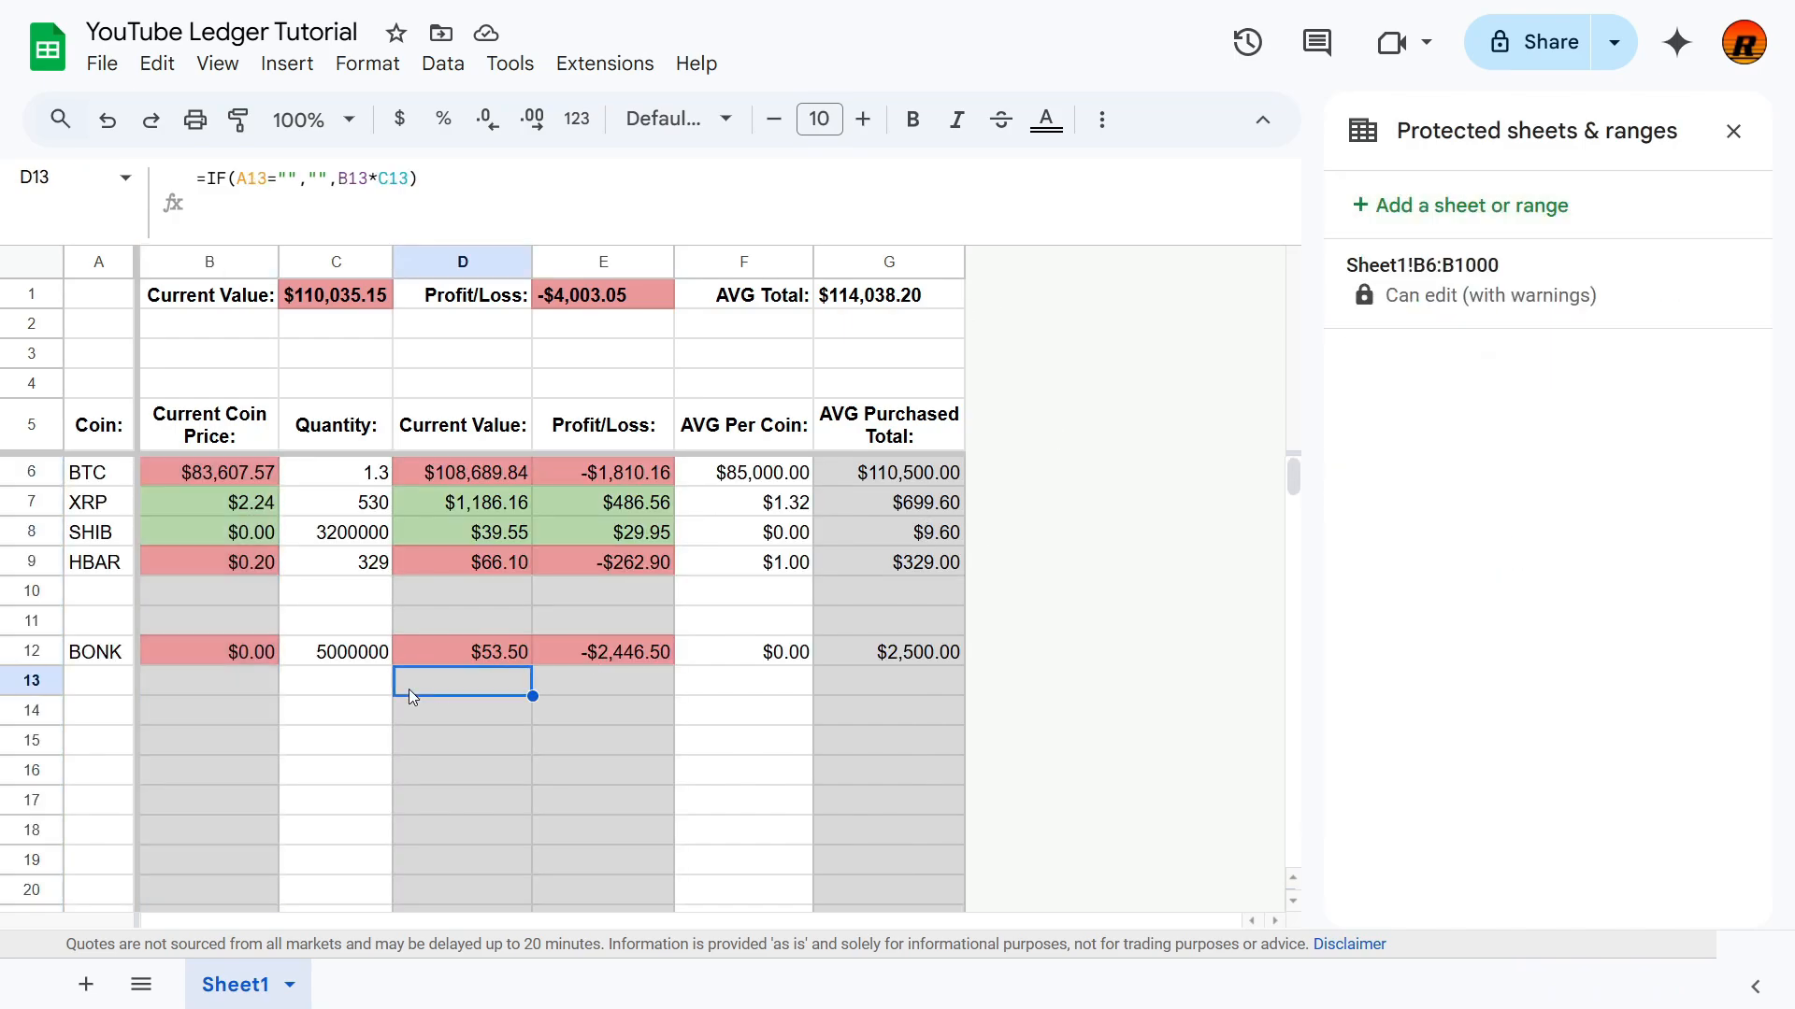
key("ctrl+Up")
key("Down")
key("shift+Right")
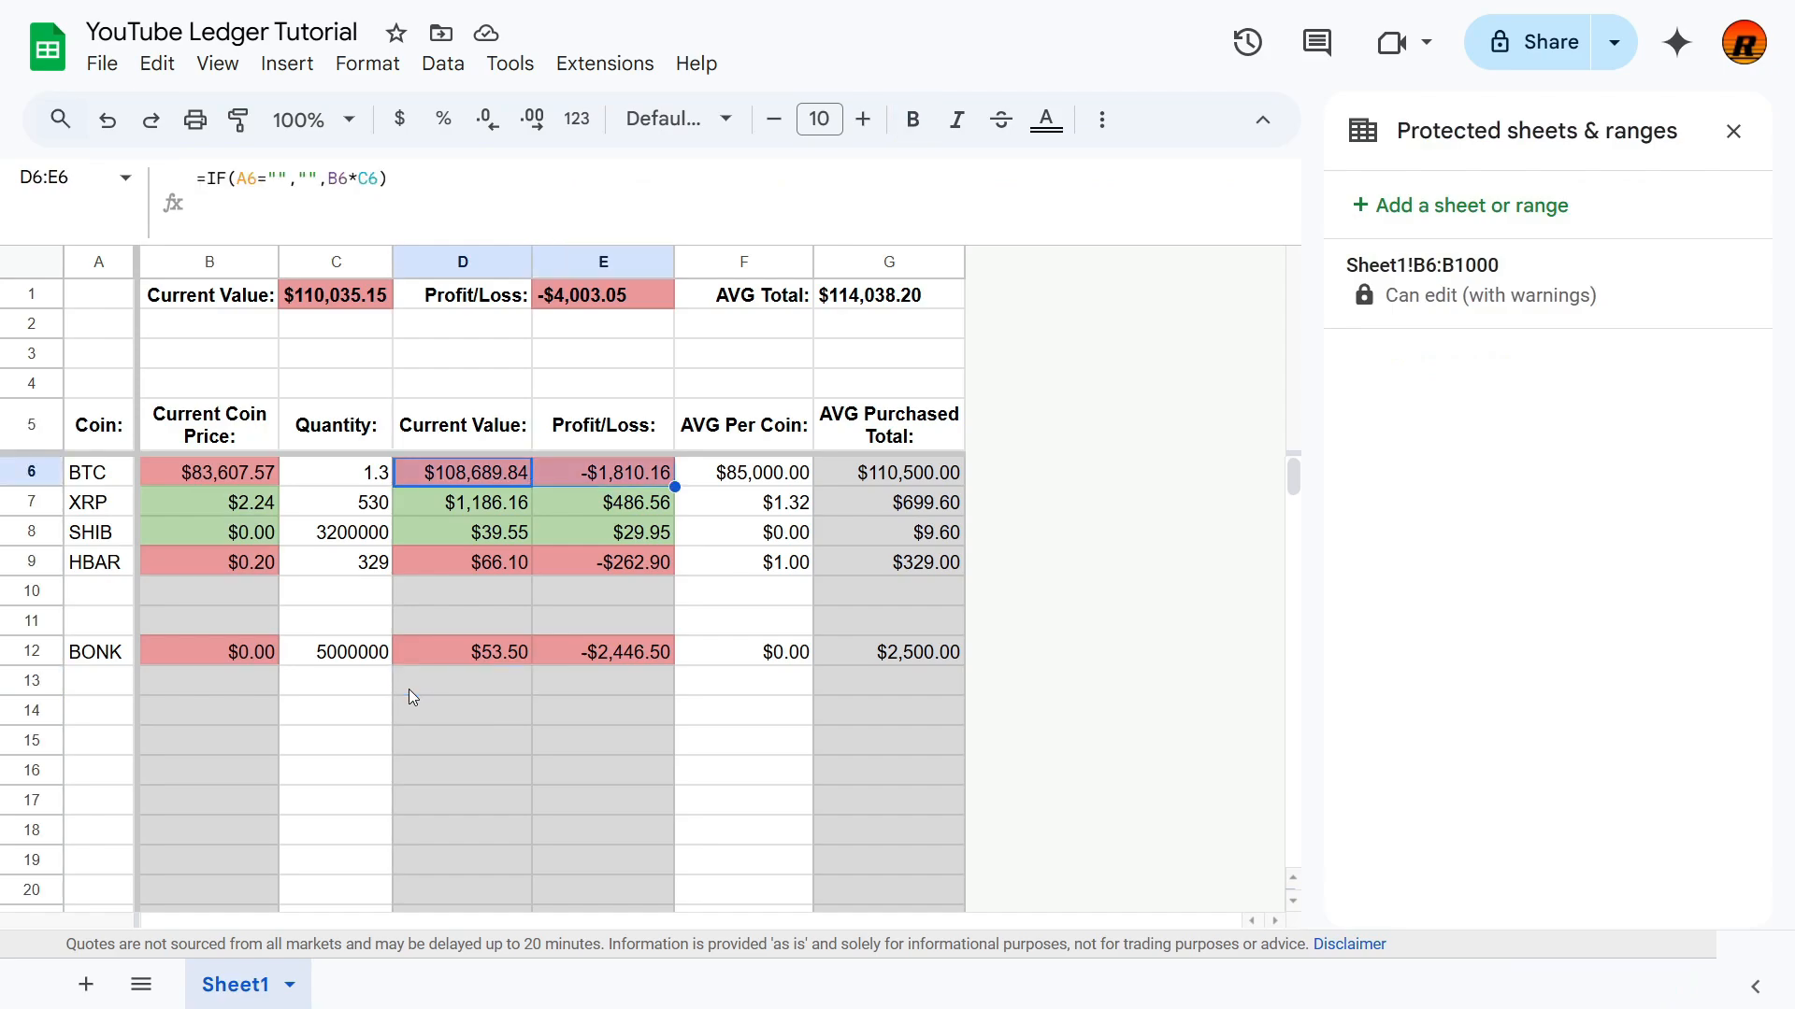
key("ctrl+shift+Down")
right_click(500, 703)
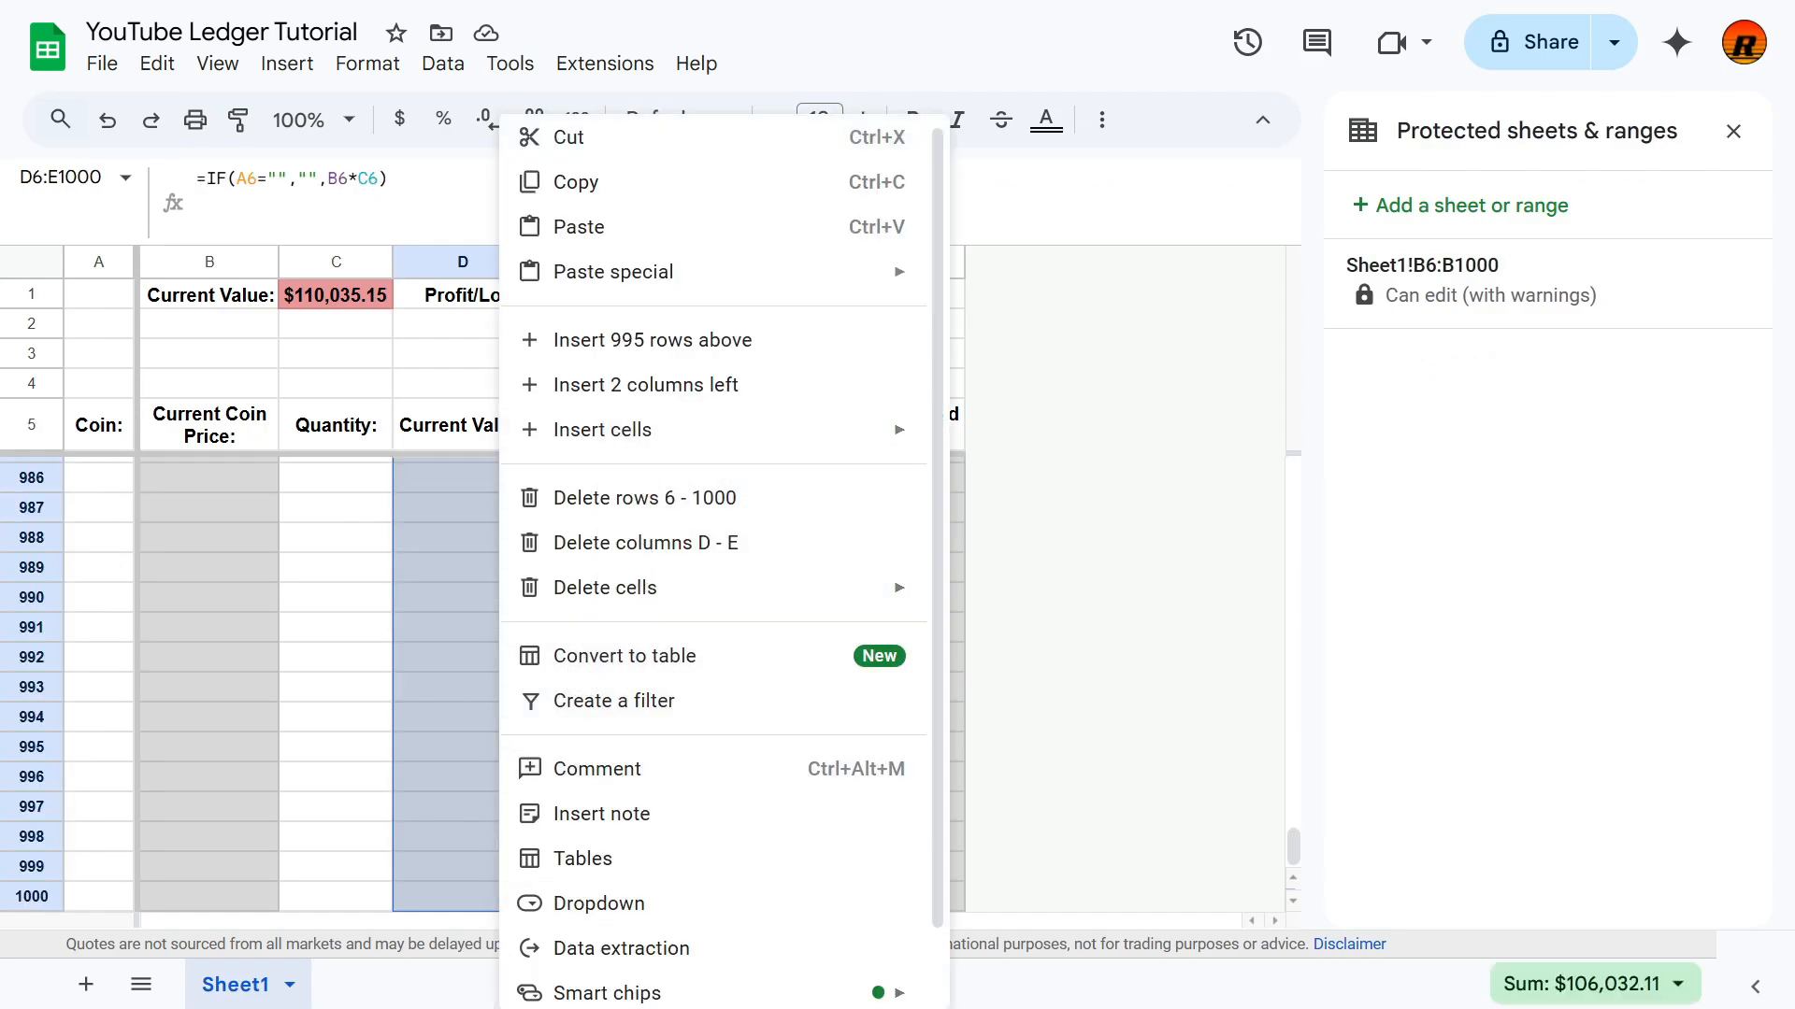
scroll(767, 846, "down", 1)
mouse_move(813, 984)
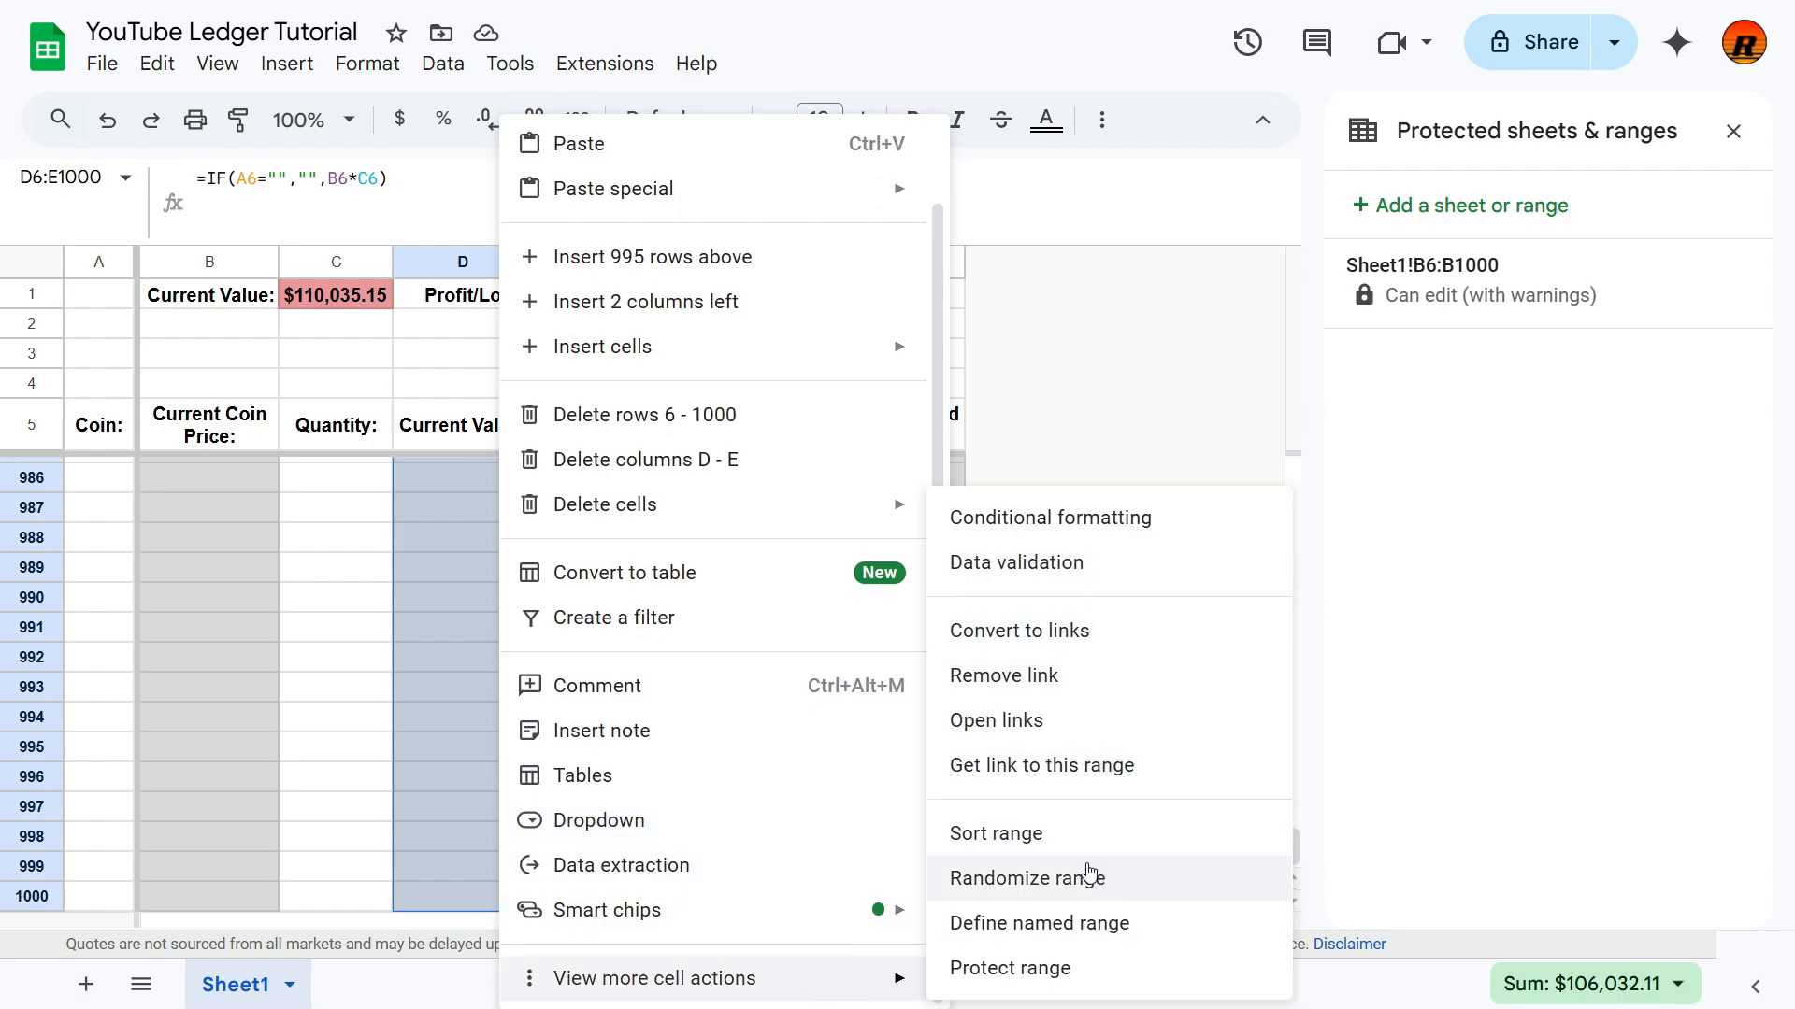
left_click(1087, 968)
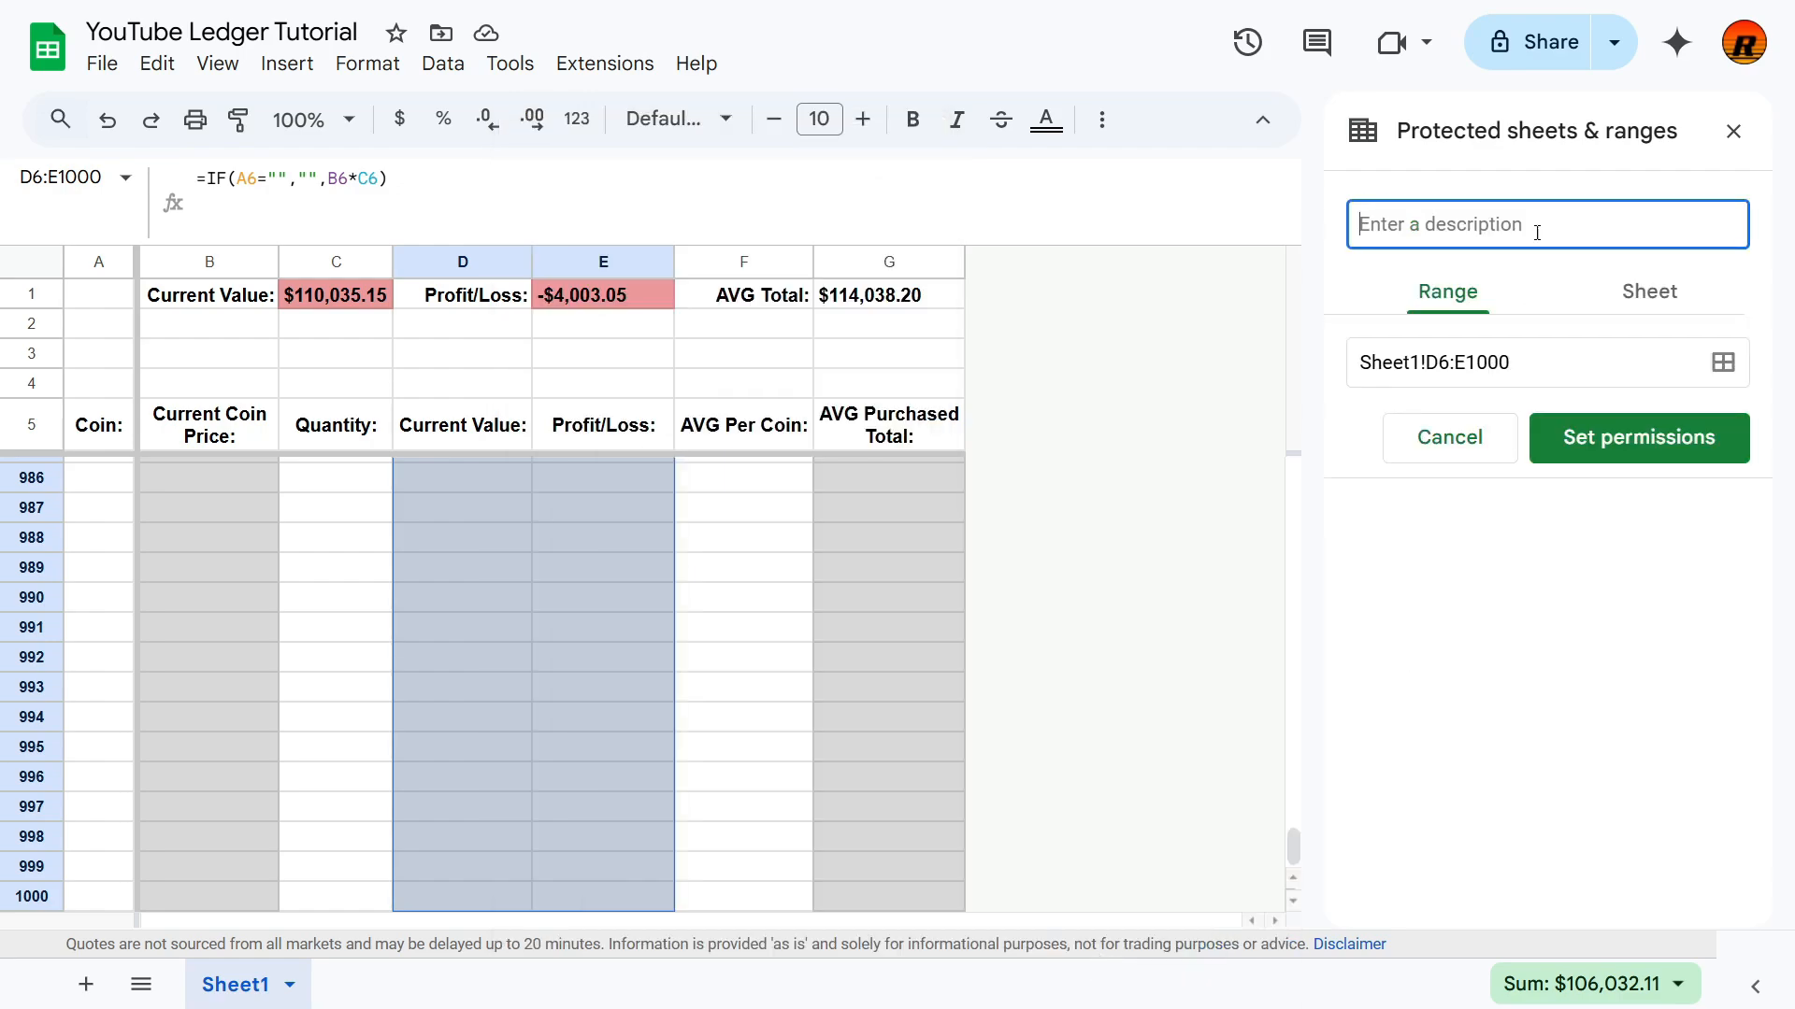
left_click(1611, 440)
left_click(710, 423)
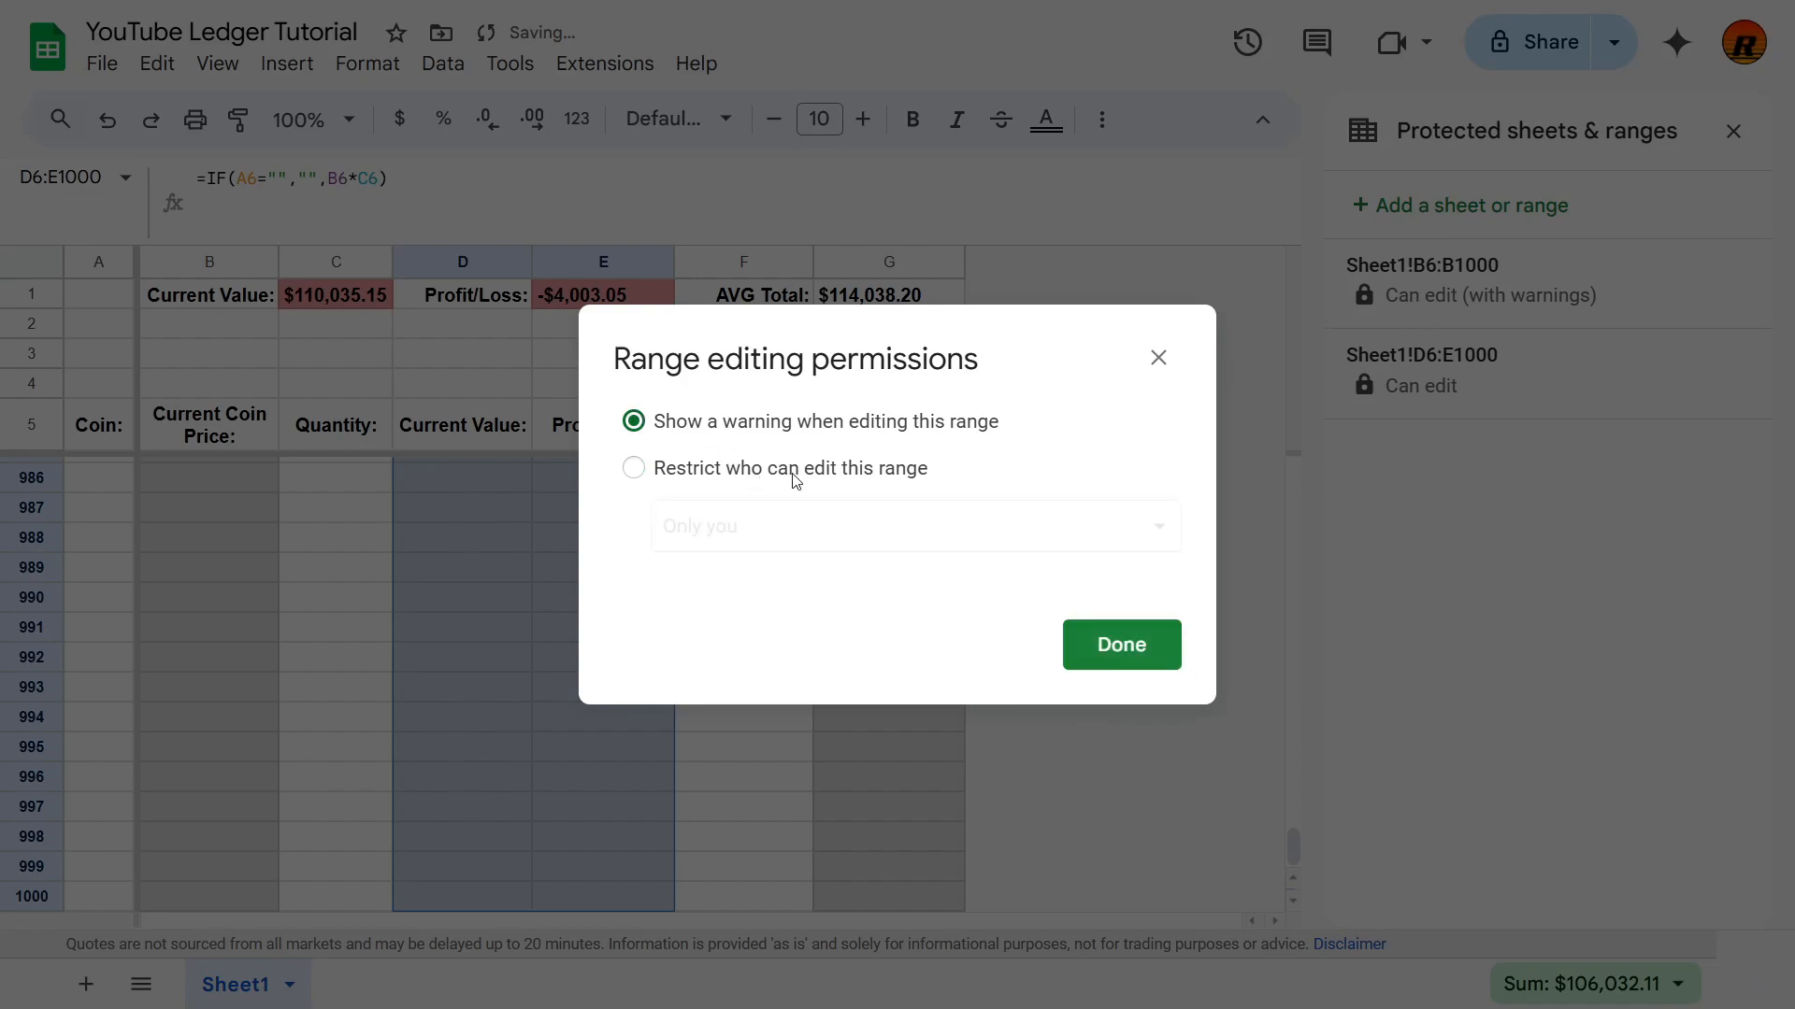
left_click(1121, 644)
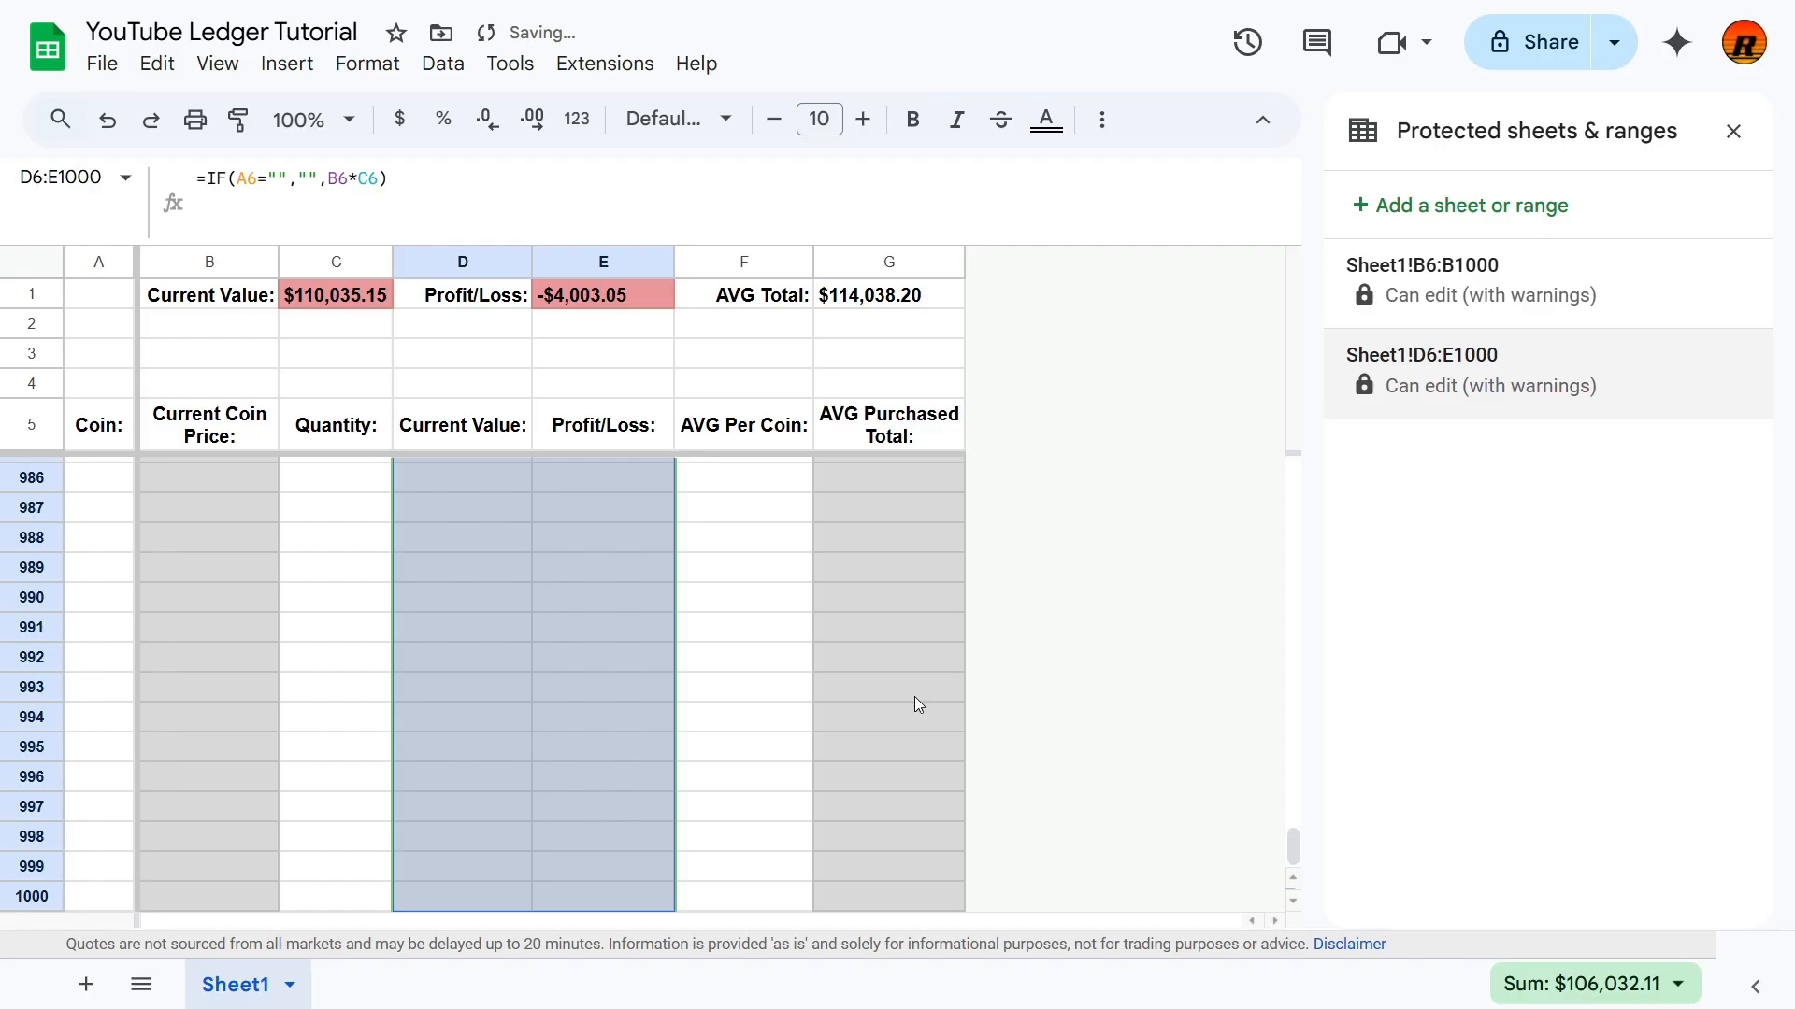
Step: Protect the AVG Purchased Total range G6:G1000 with an edit warning and close the protected ranges settings
left_click(914, 698)
key("ctrl+shift+Up")
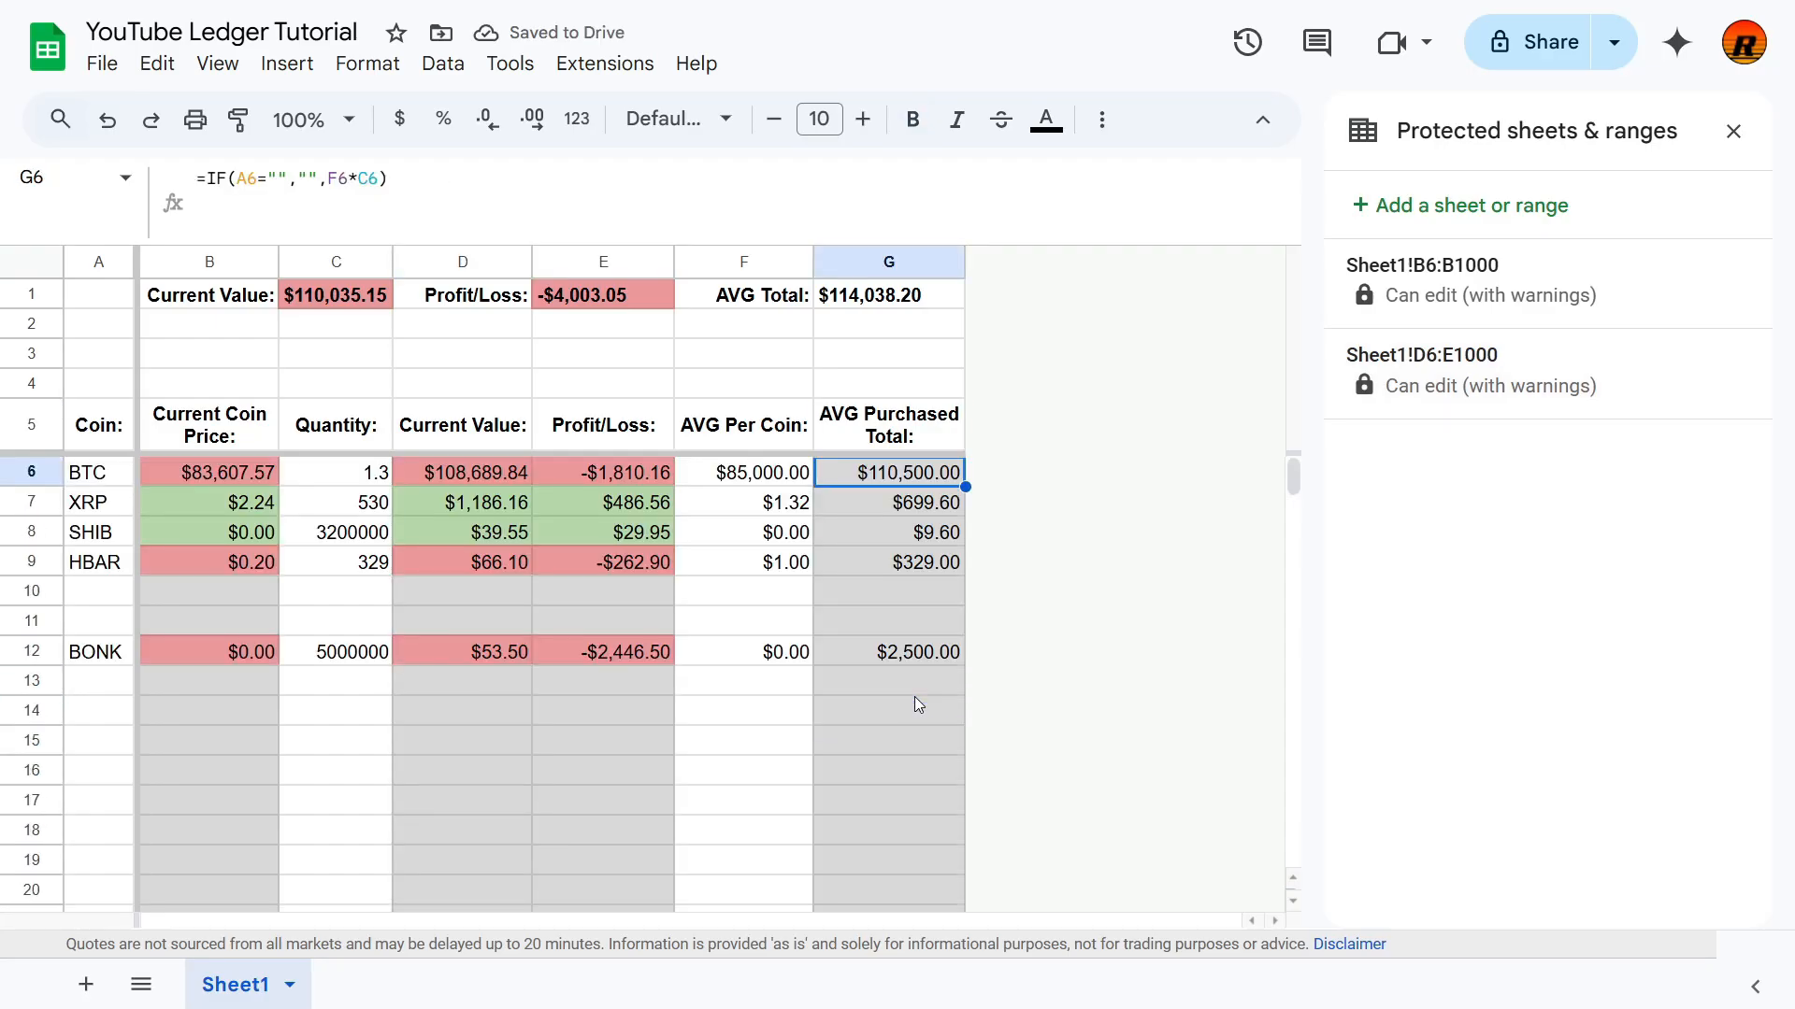
key("ctrl+shift+Down")
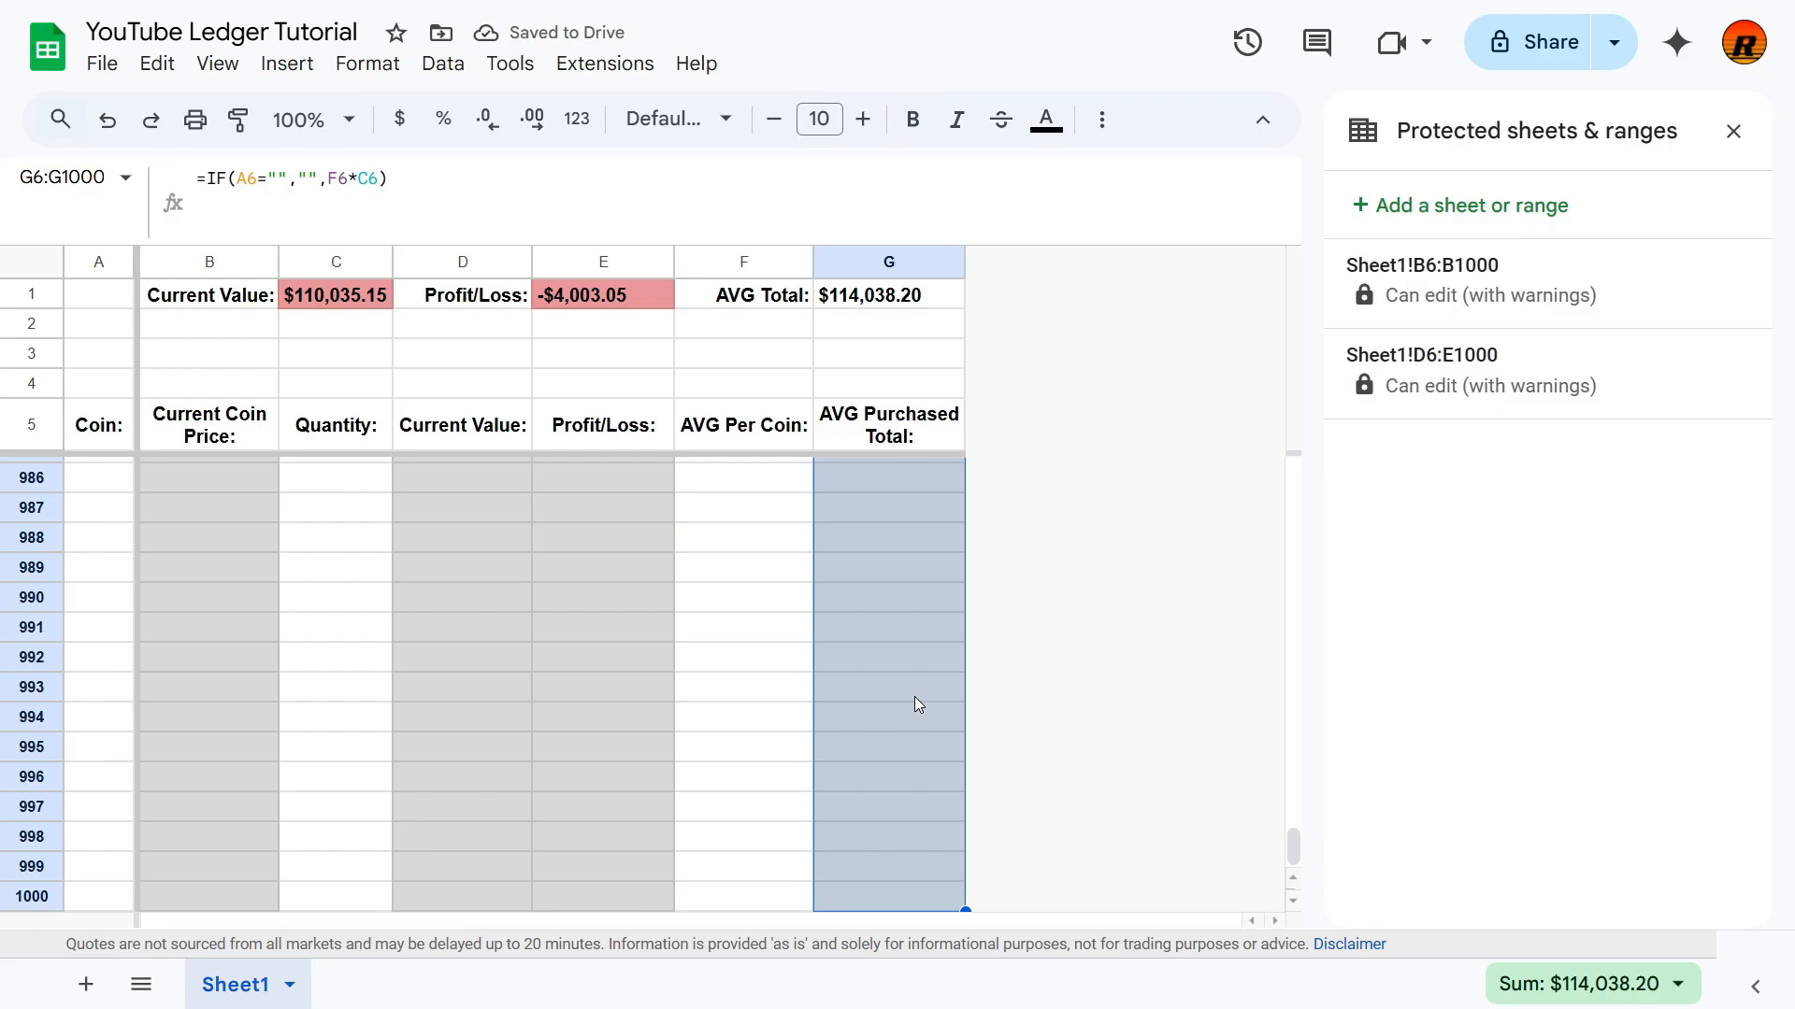
left_click(1450, 208)
left_click(1548, 423)
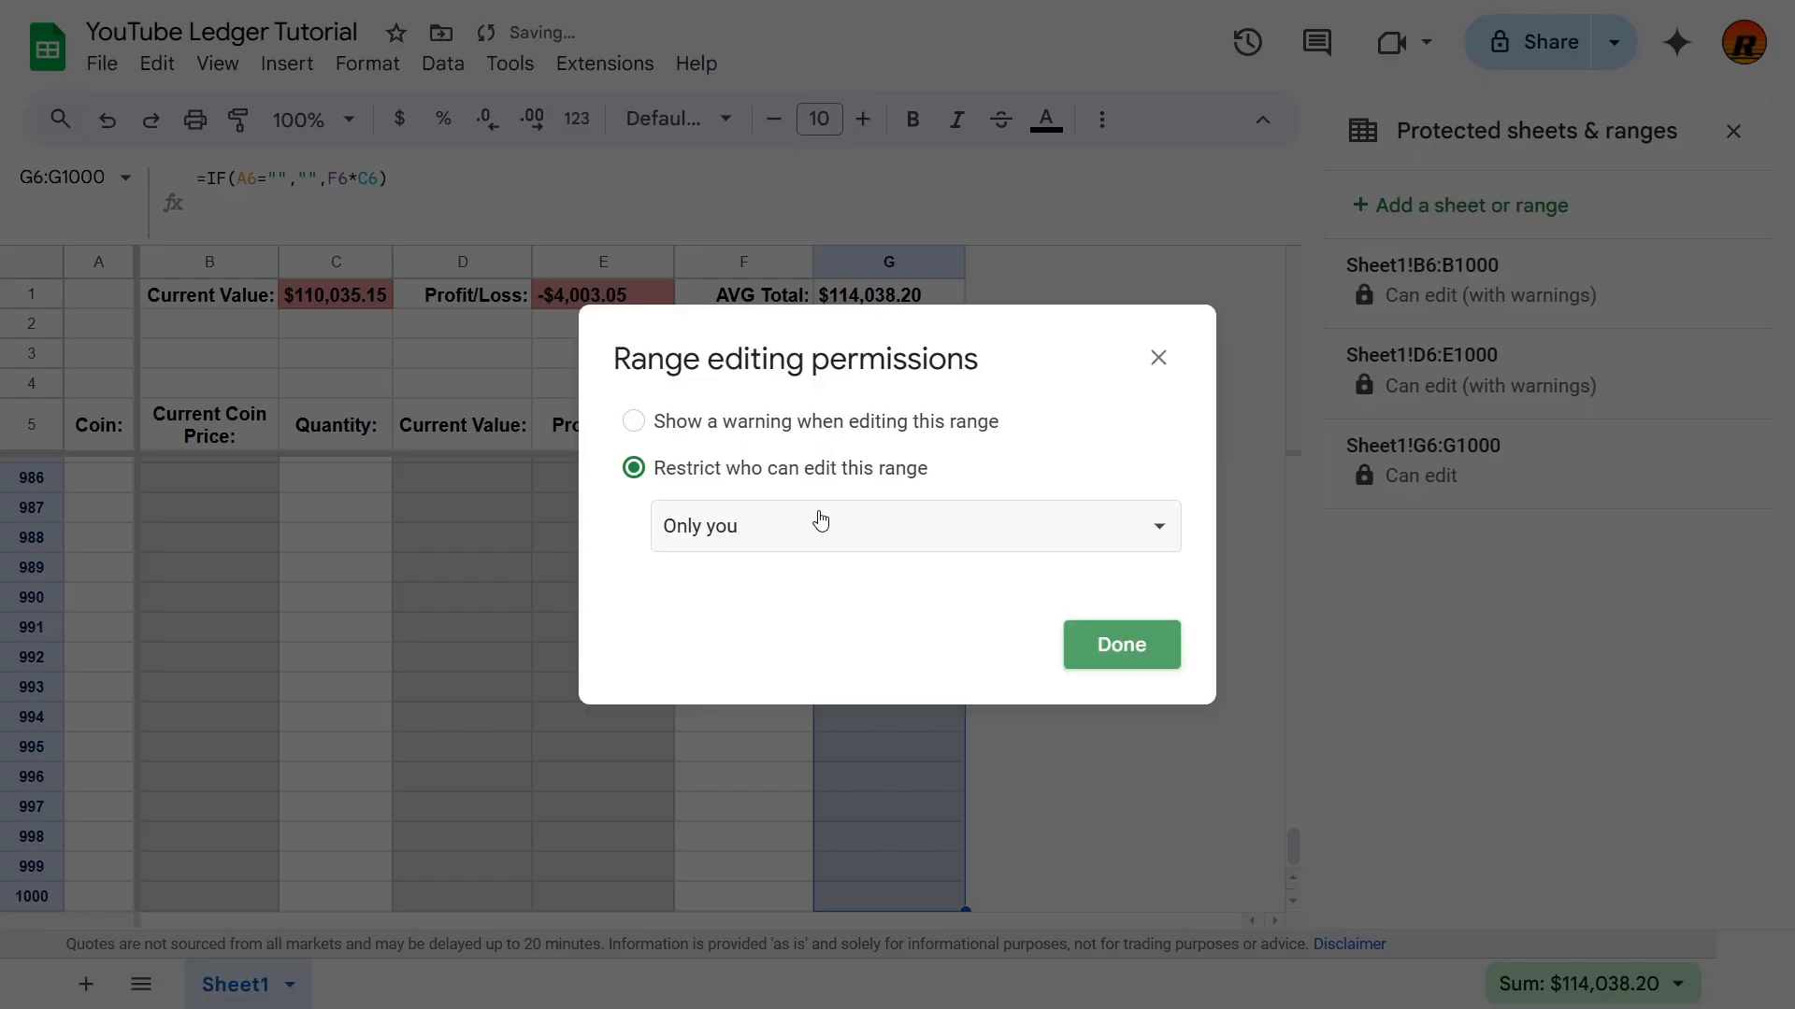
left_click(776, 423)
left_click(1148, 634)
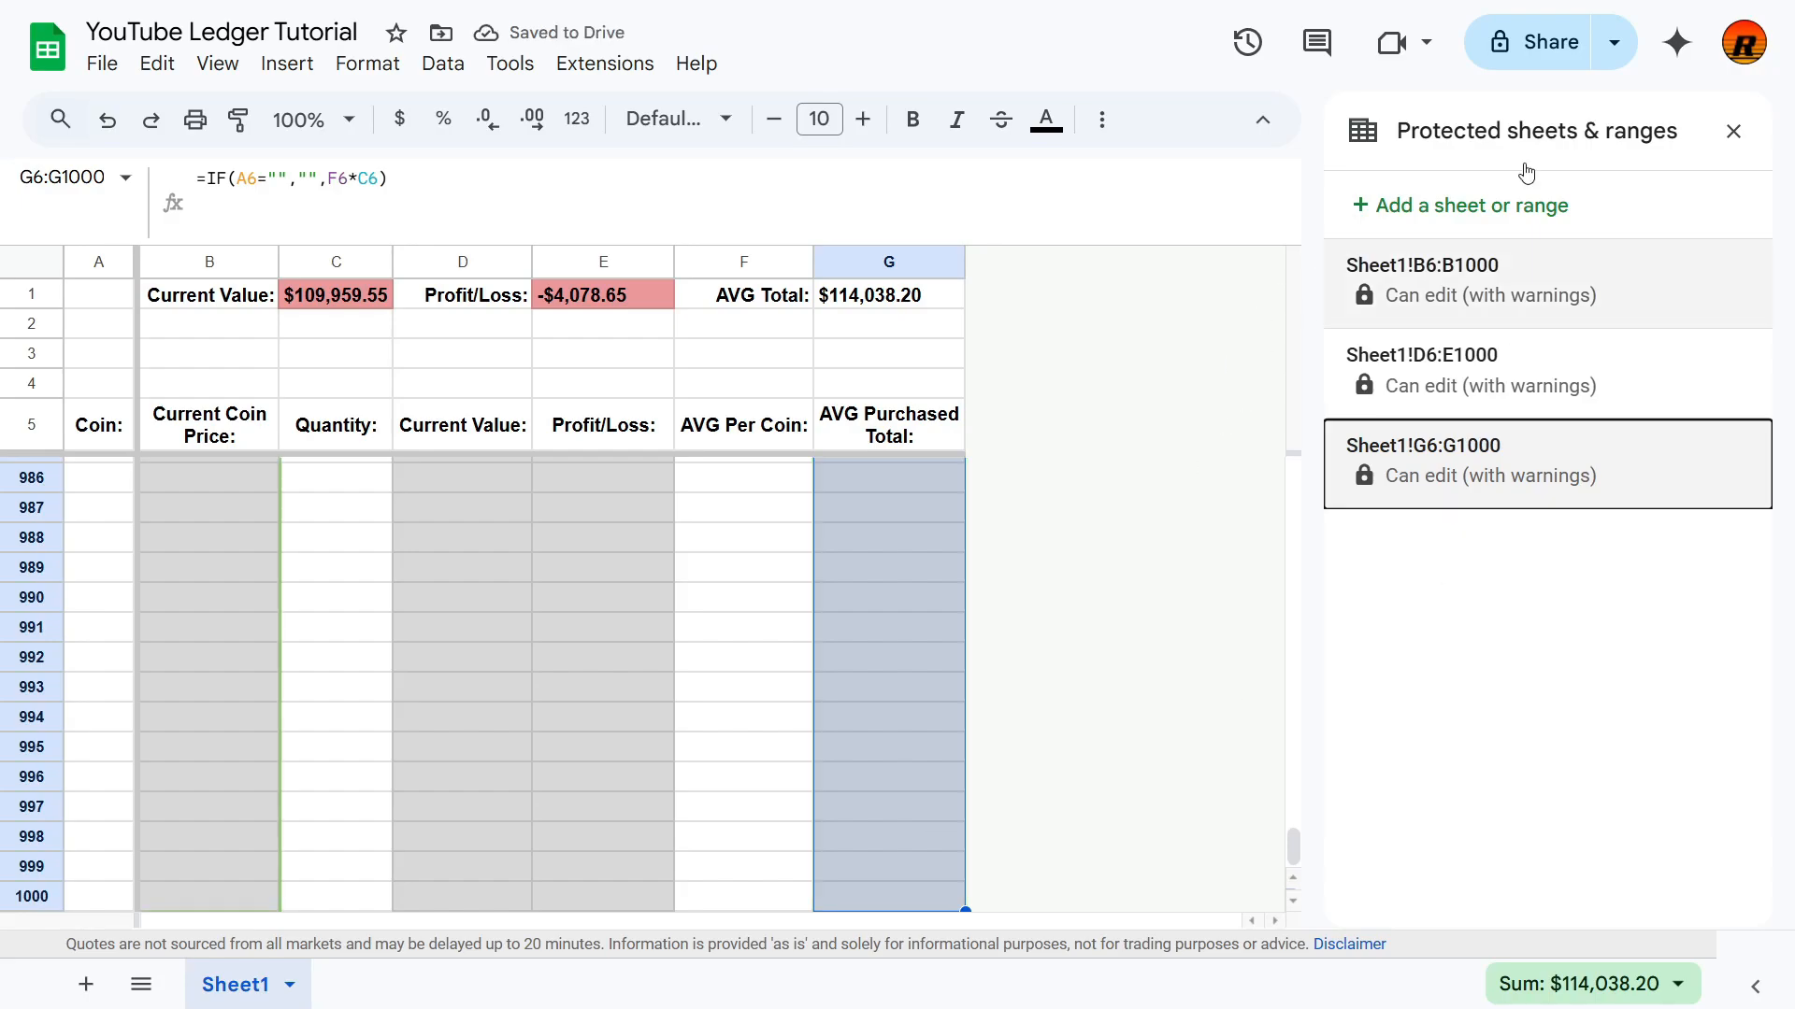
left_click(1733, 131)
Step: Change the fill color of B6:G1000 to white, accepting the edit of the protected ranges
left_click(551, 889)
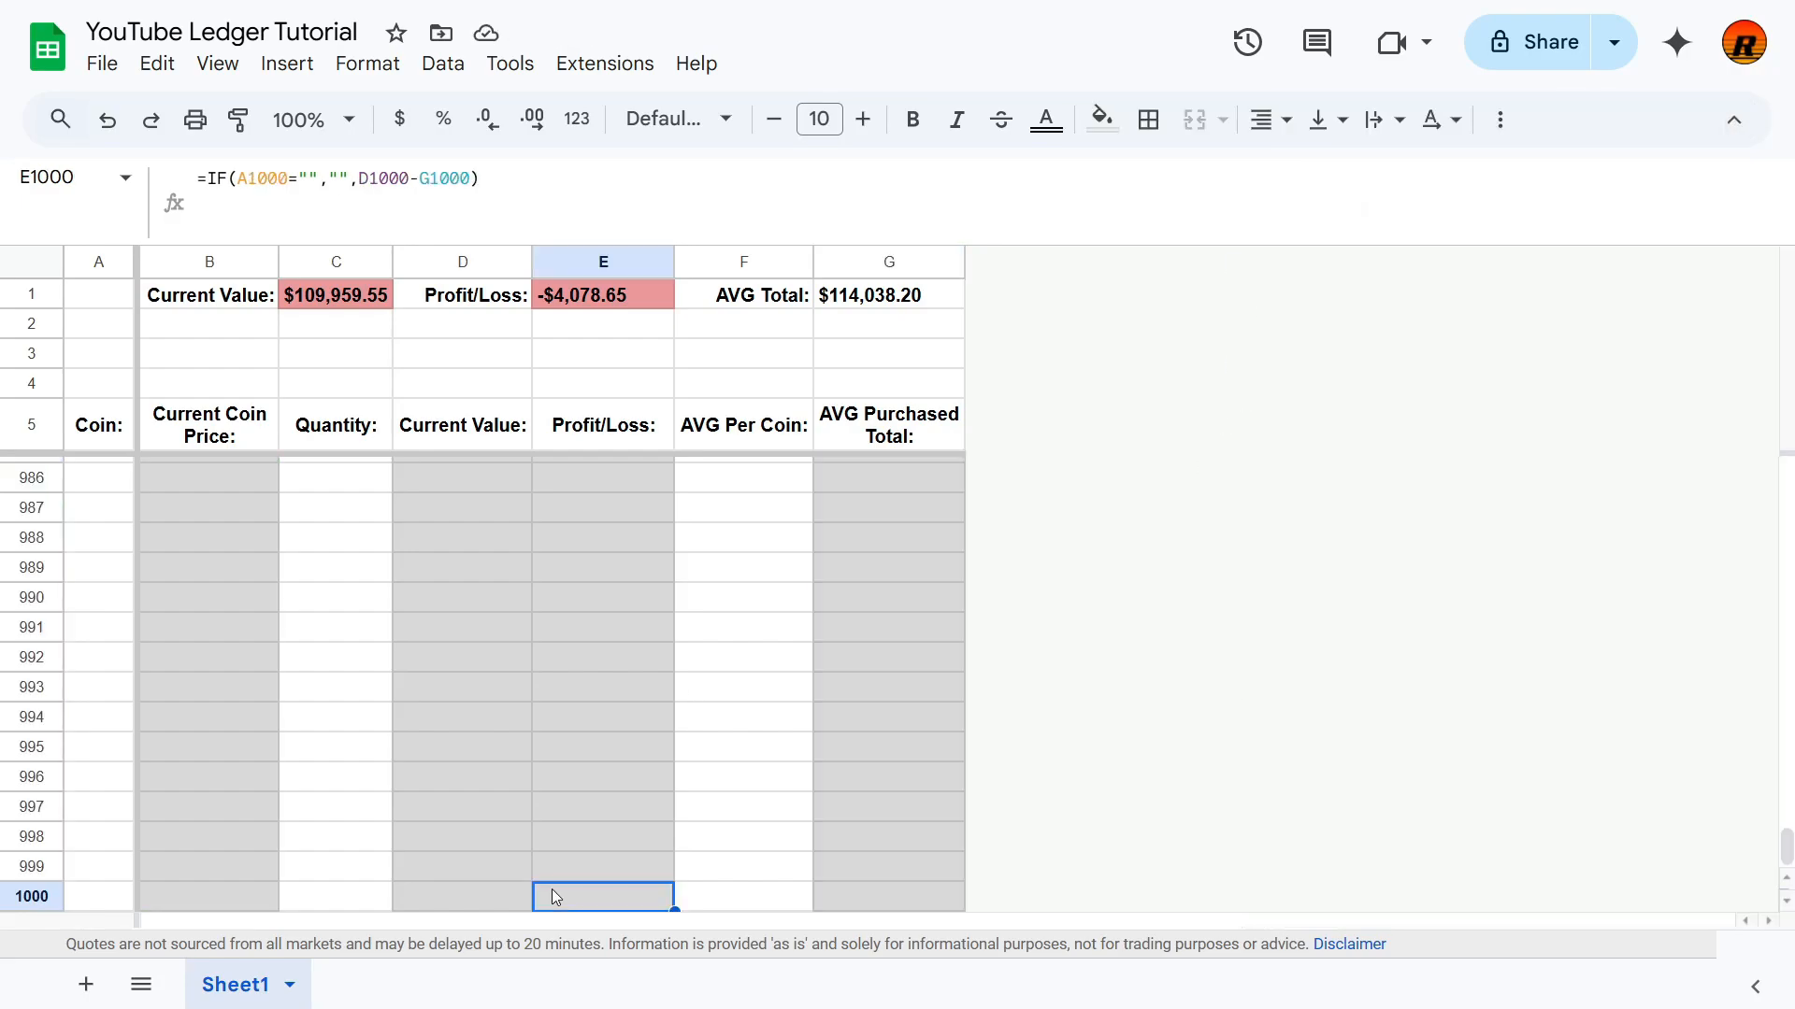
key("ctrl+Up")
key("Down")
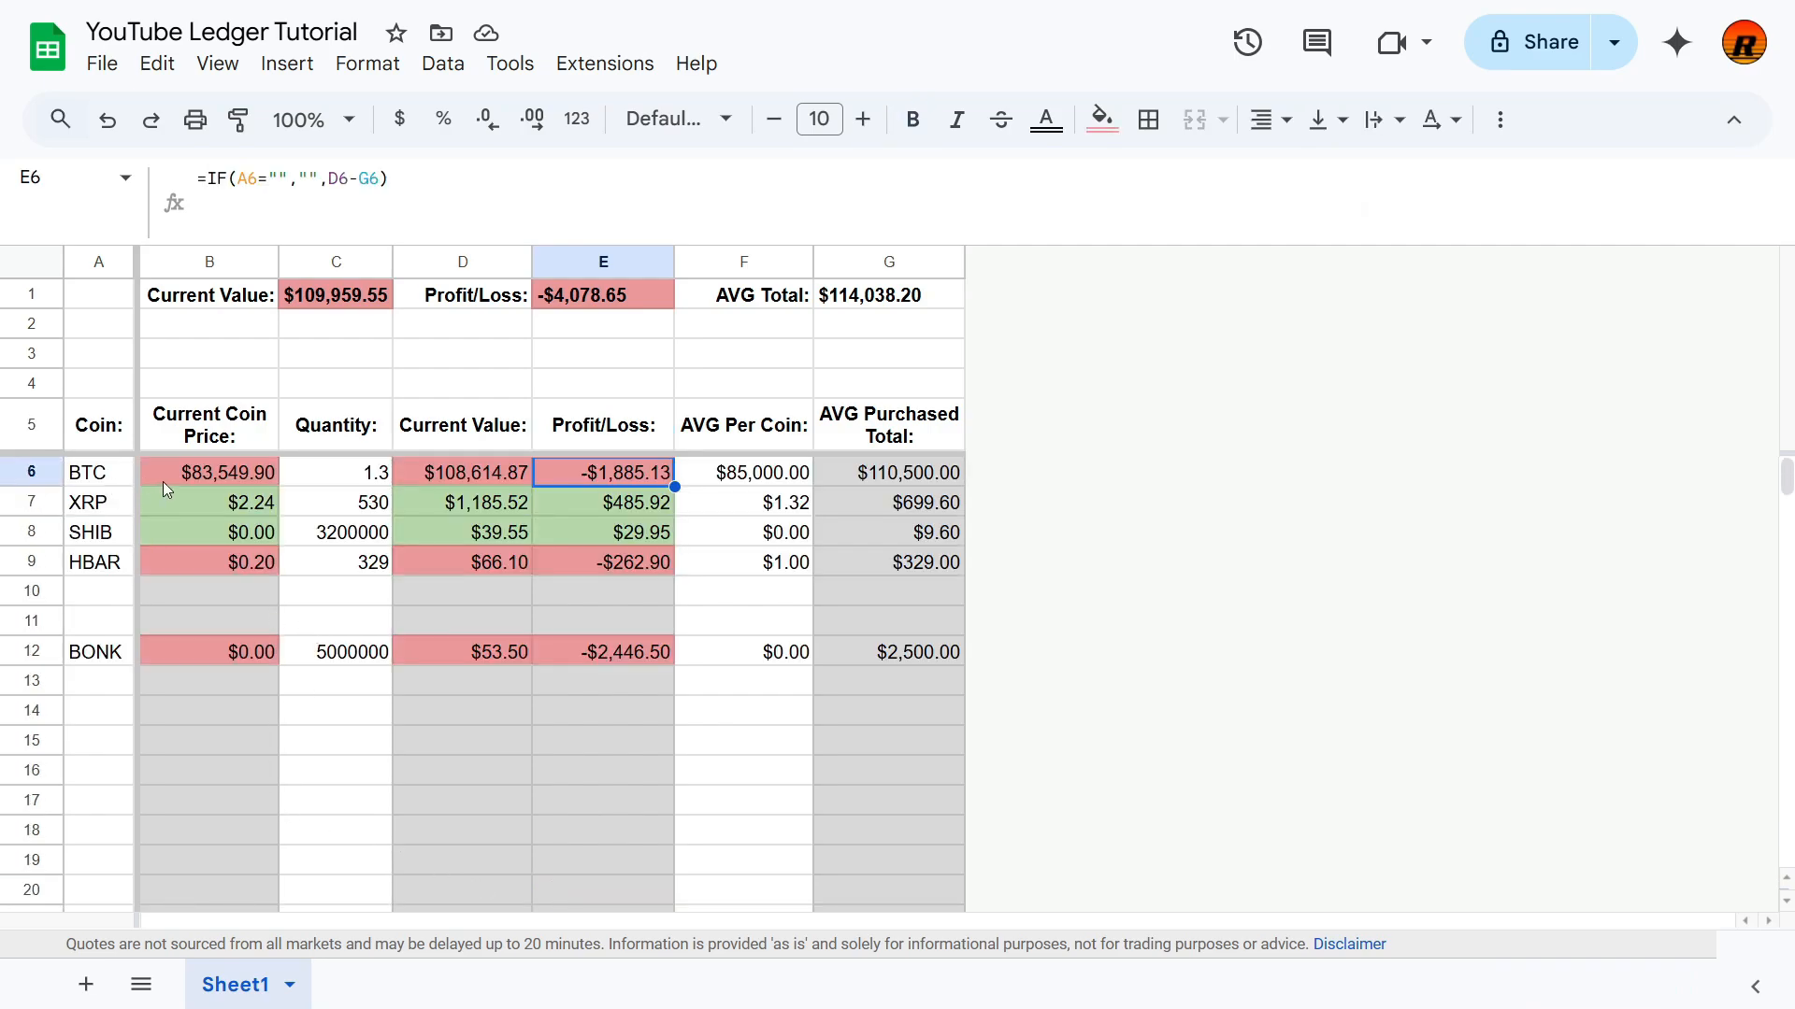
left_click_drag(163, 481, 1242, 798)
key("ctrl+shift+Down")
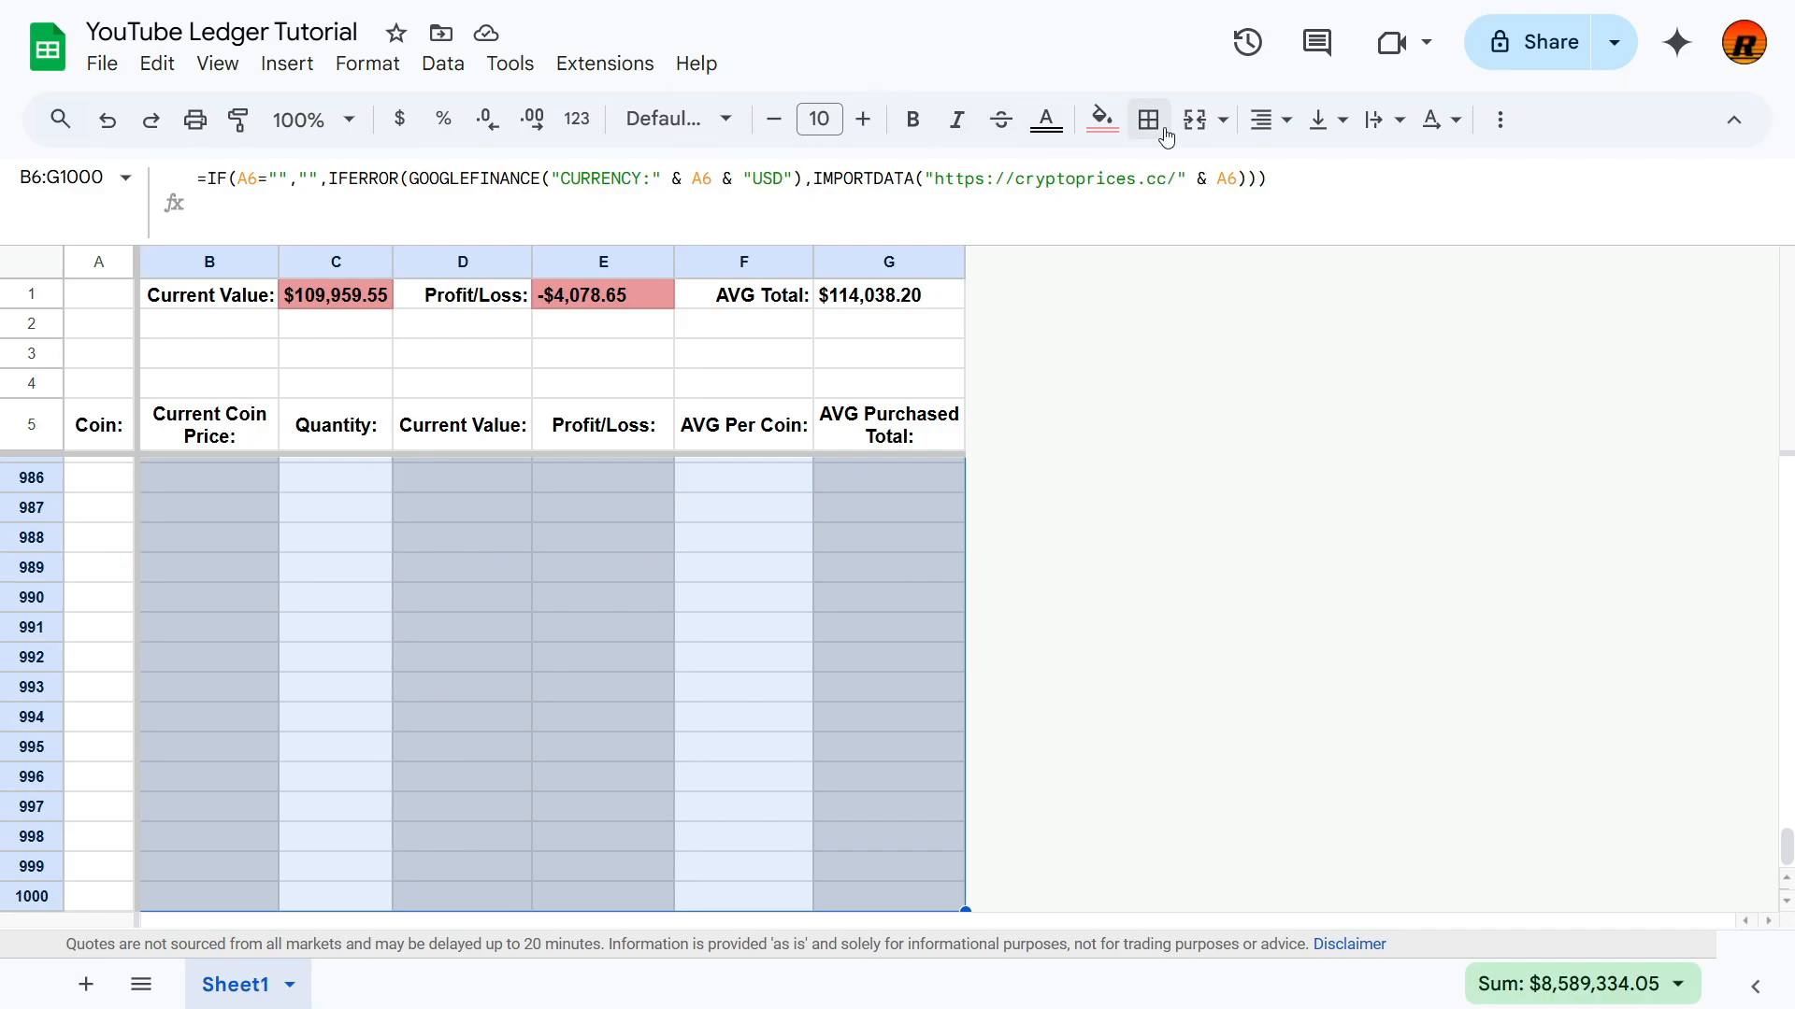
left_click(1108, 123)
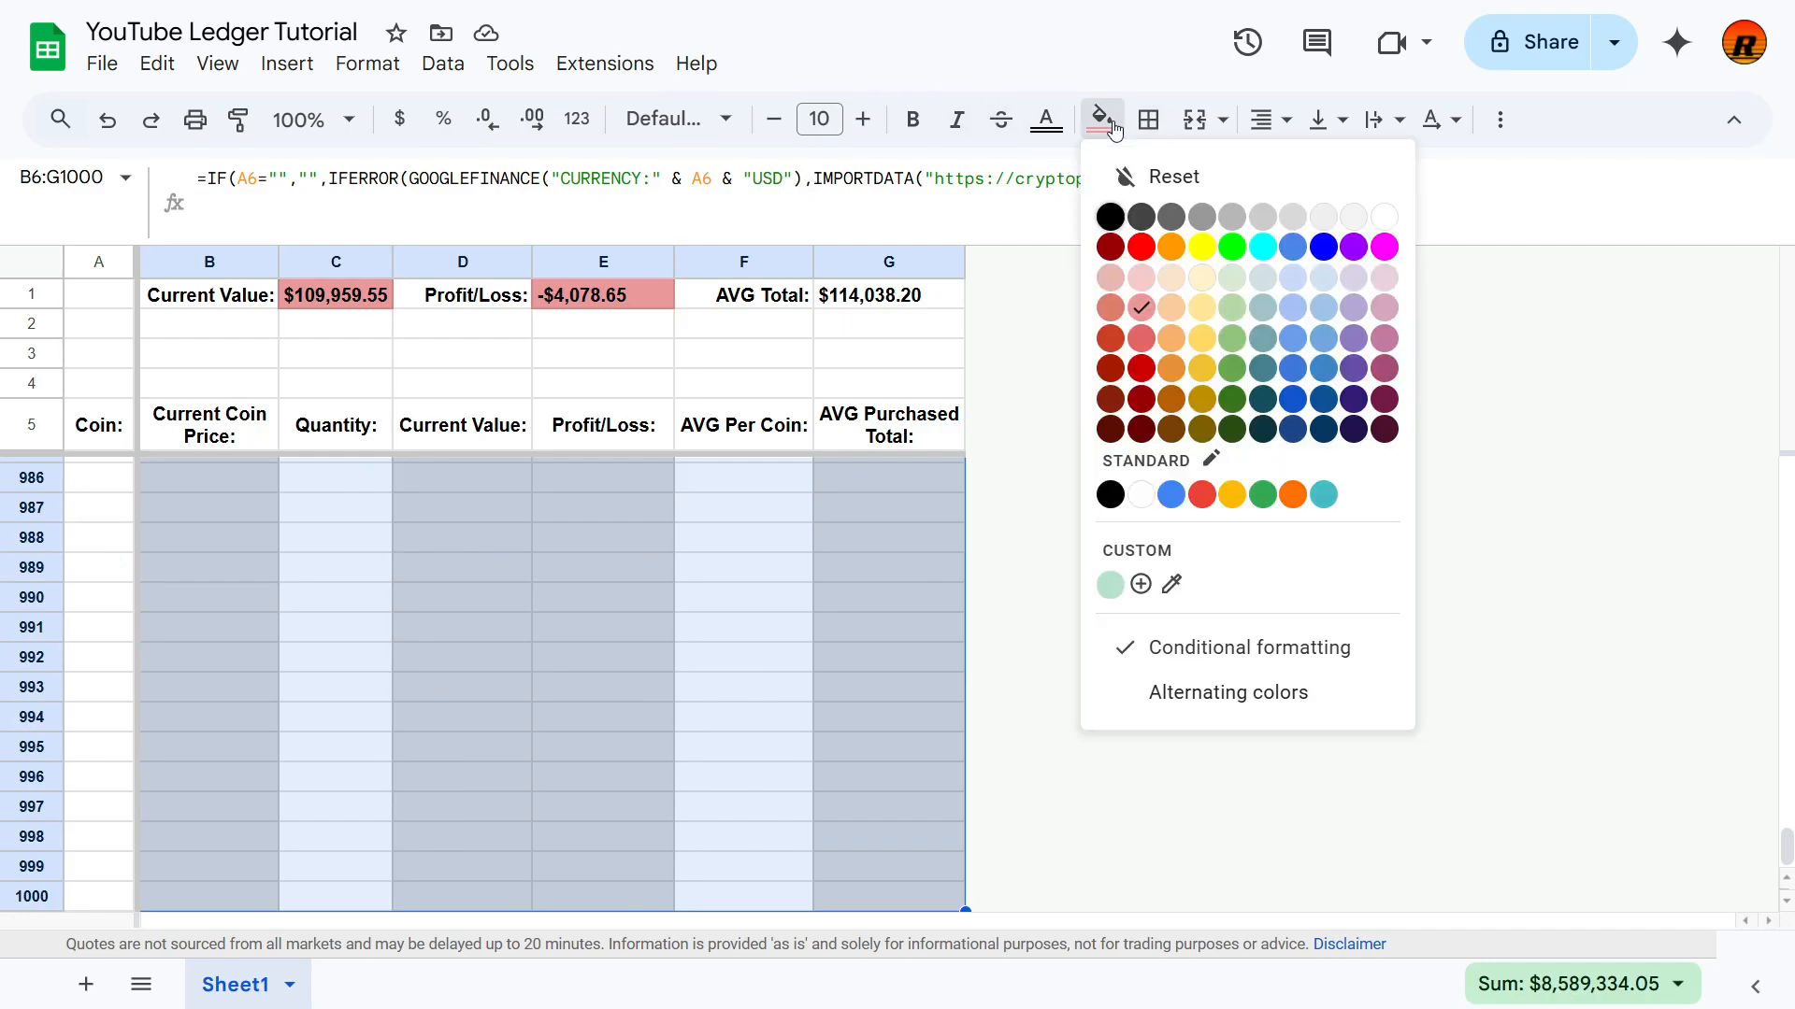
left_click(1384, 217)
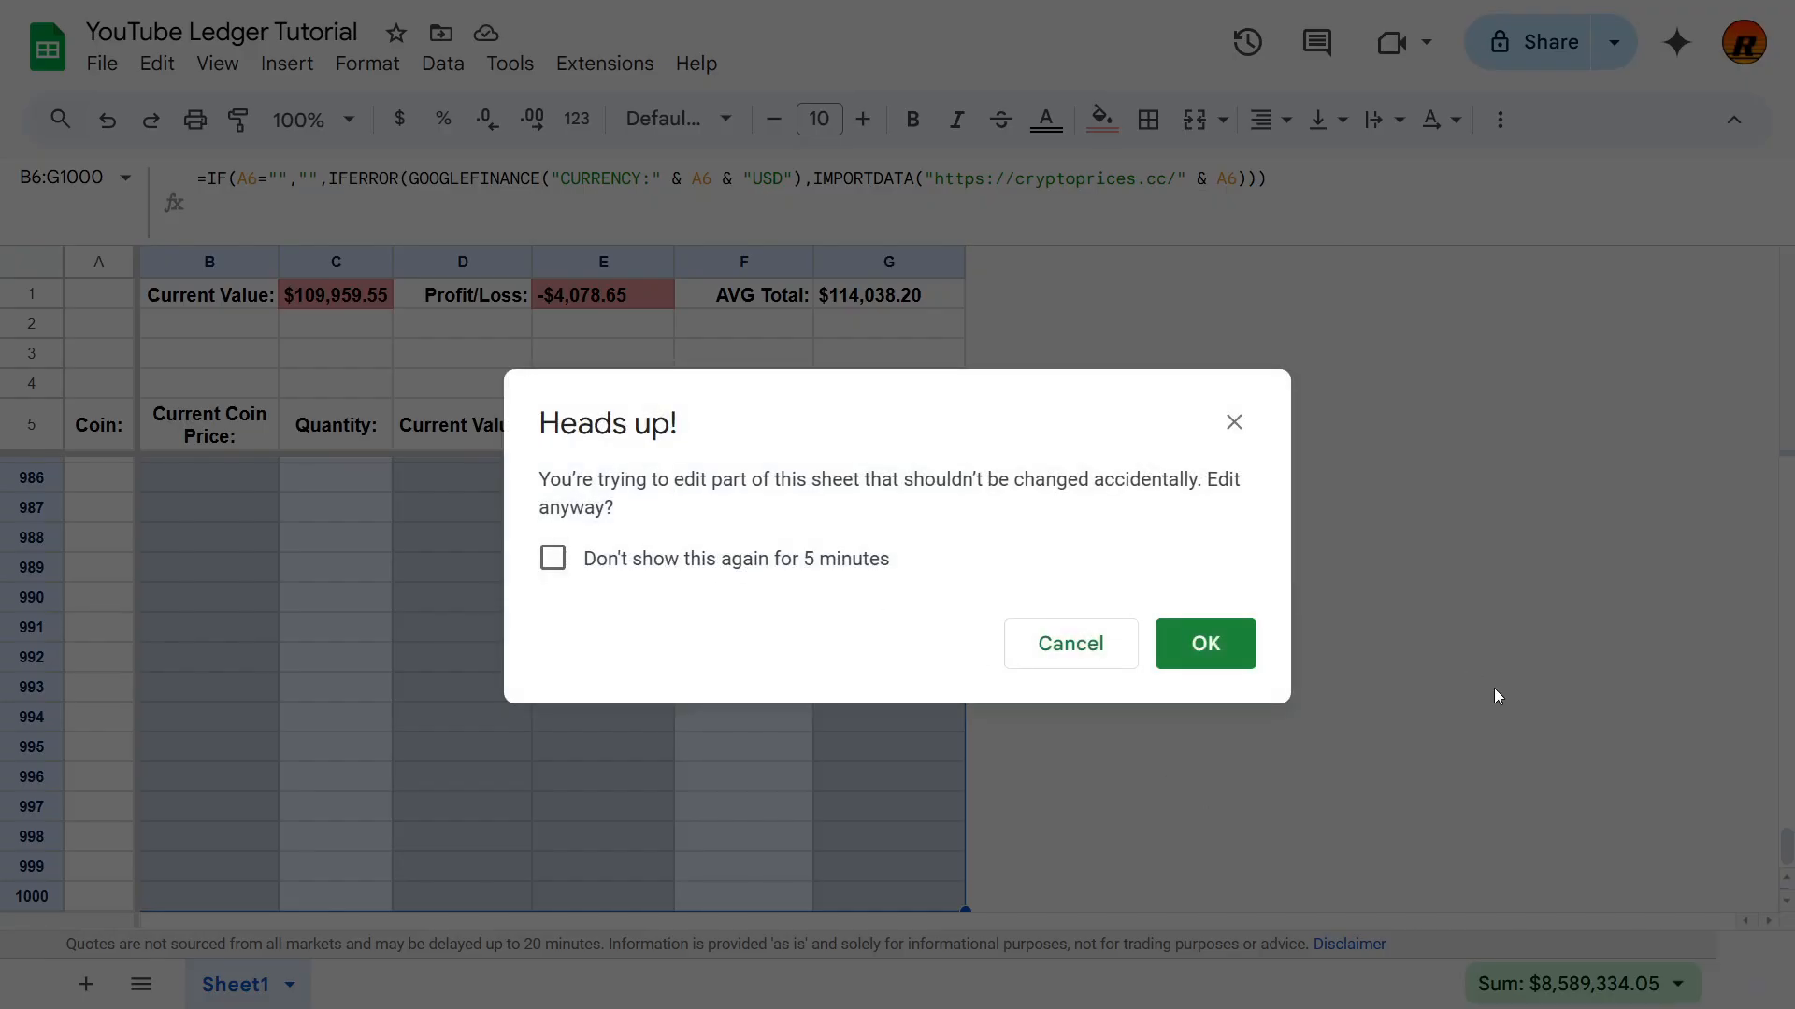
left_click(1217, 658)
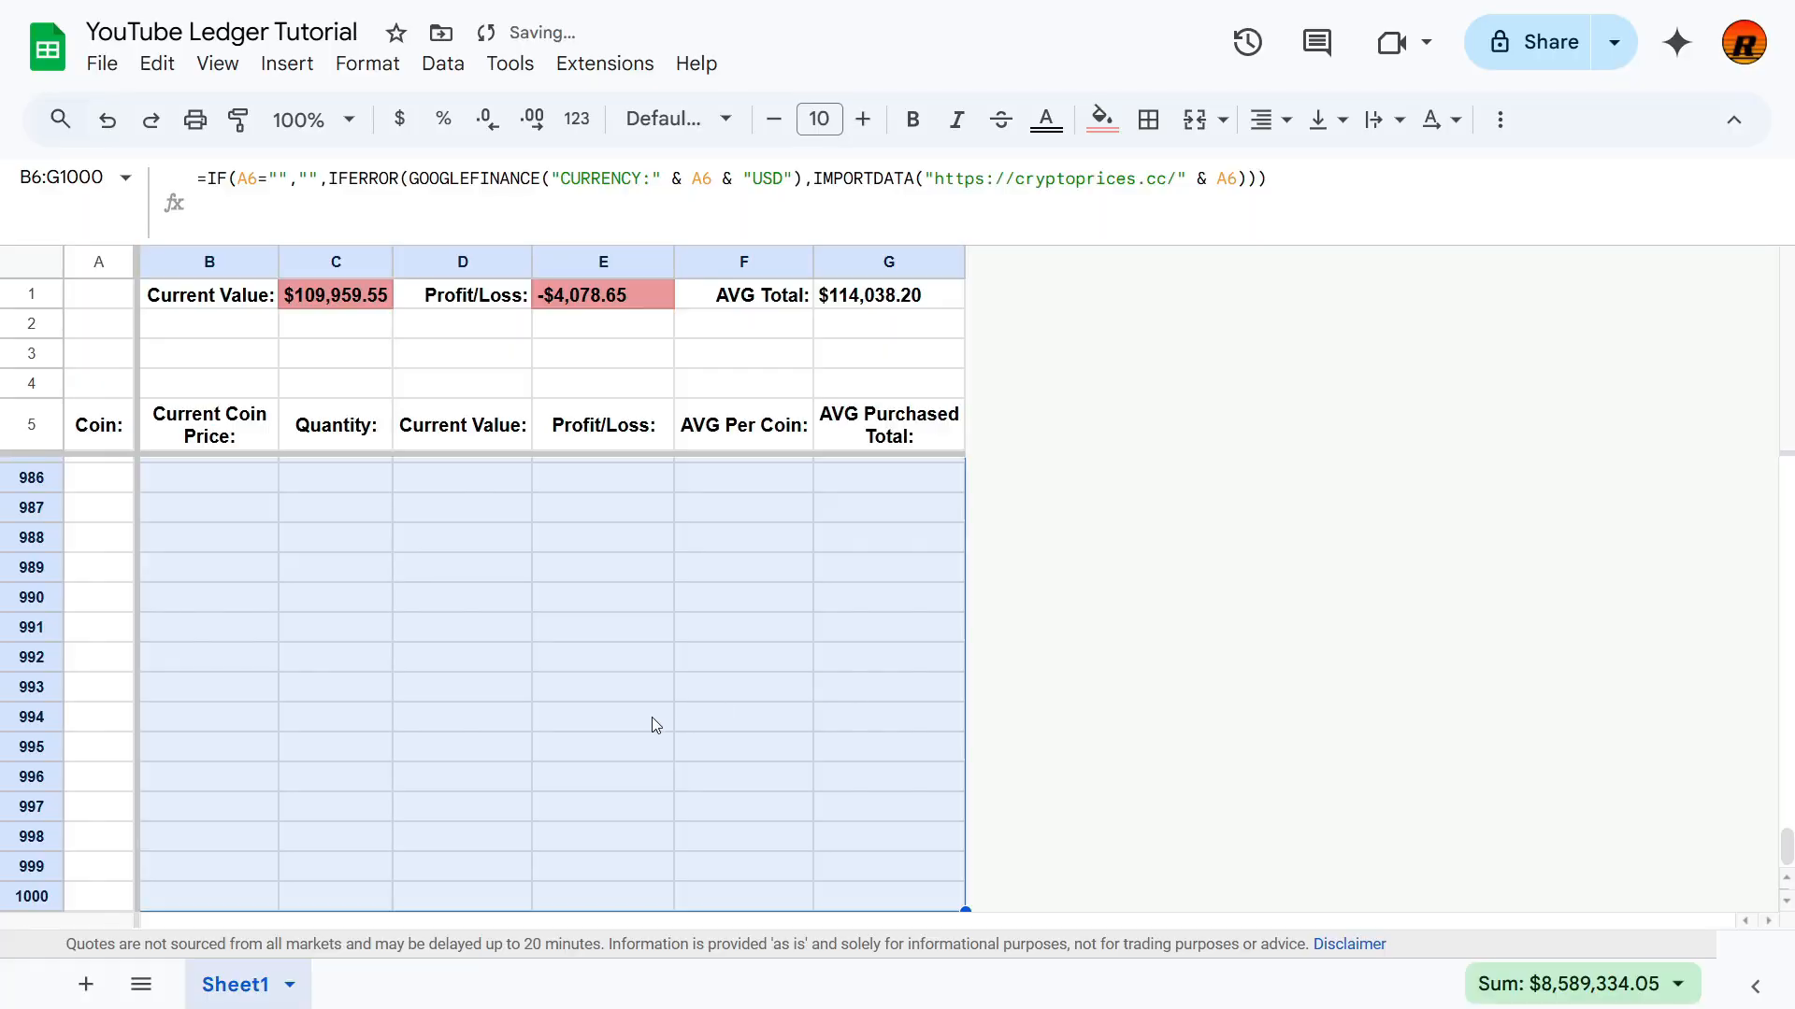
key("Up")
key("Down")
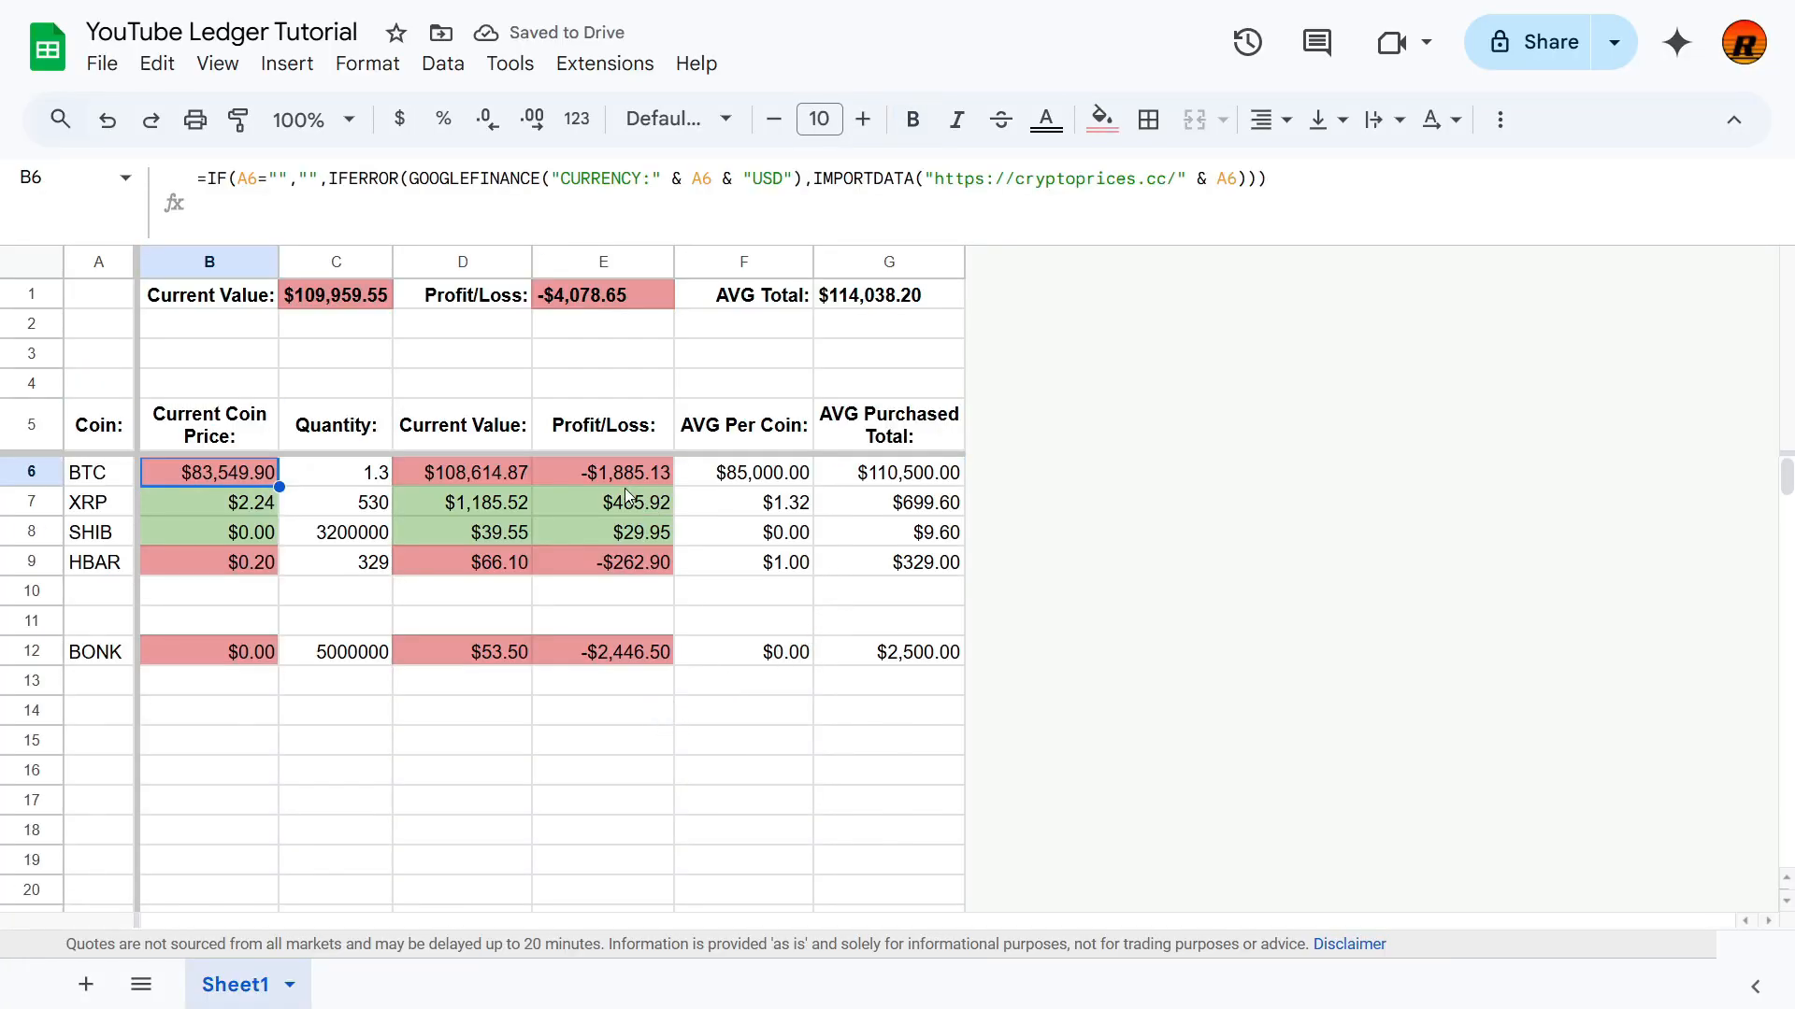
Step: Test the edit warning on XRP's Current Coin Price cell B7 and cancel the edit
left_click(241, 501)
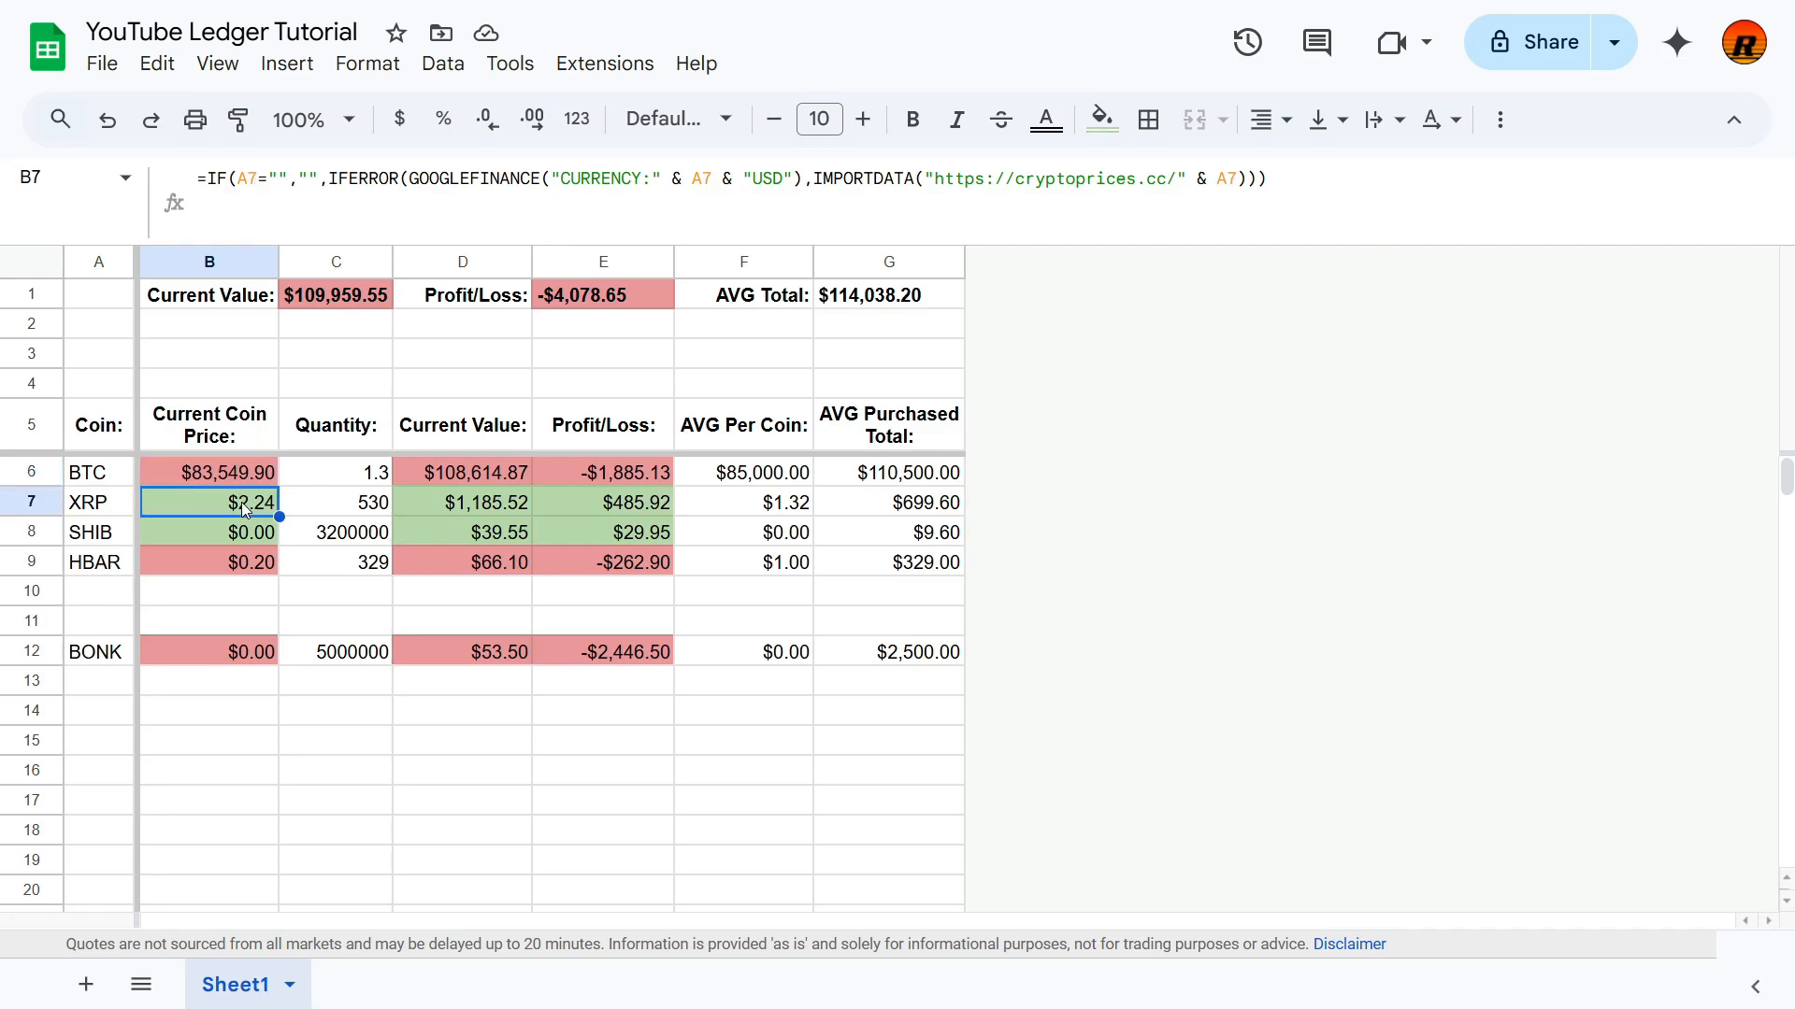
double_click(241, 502)
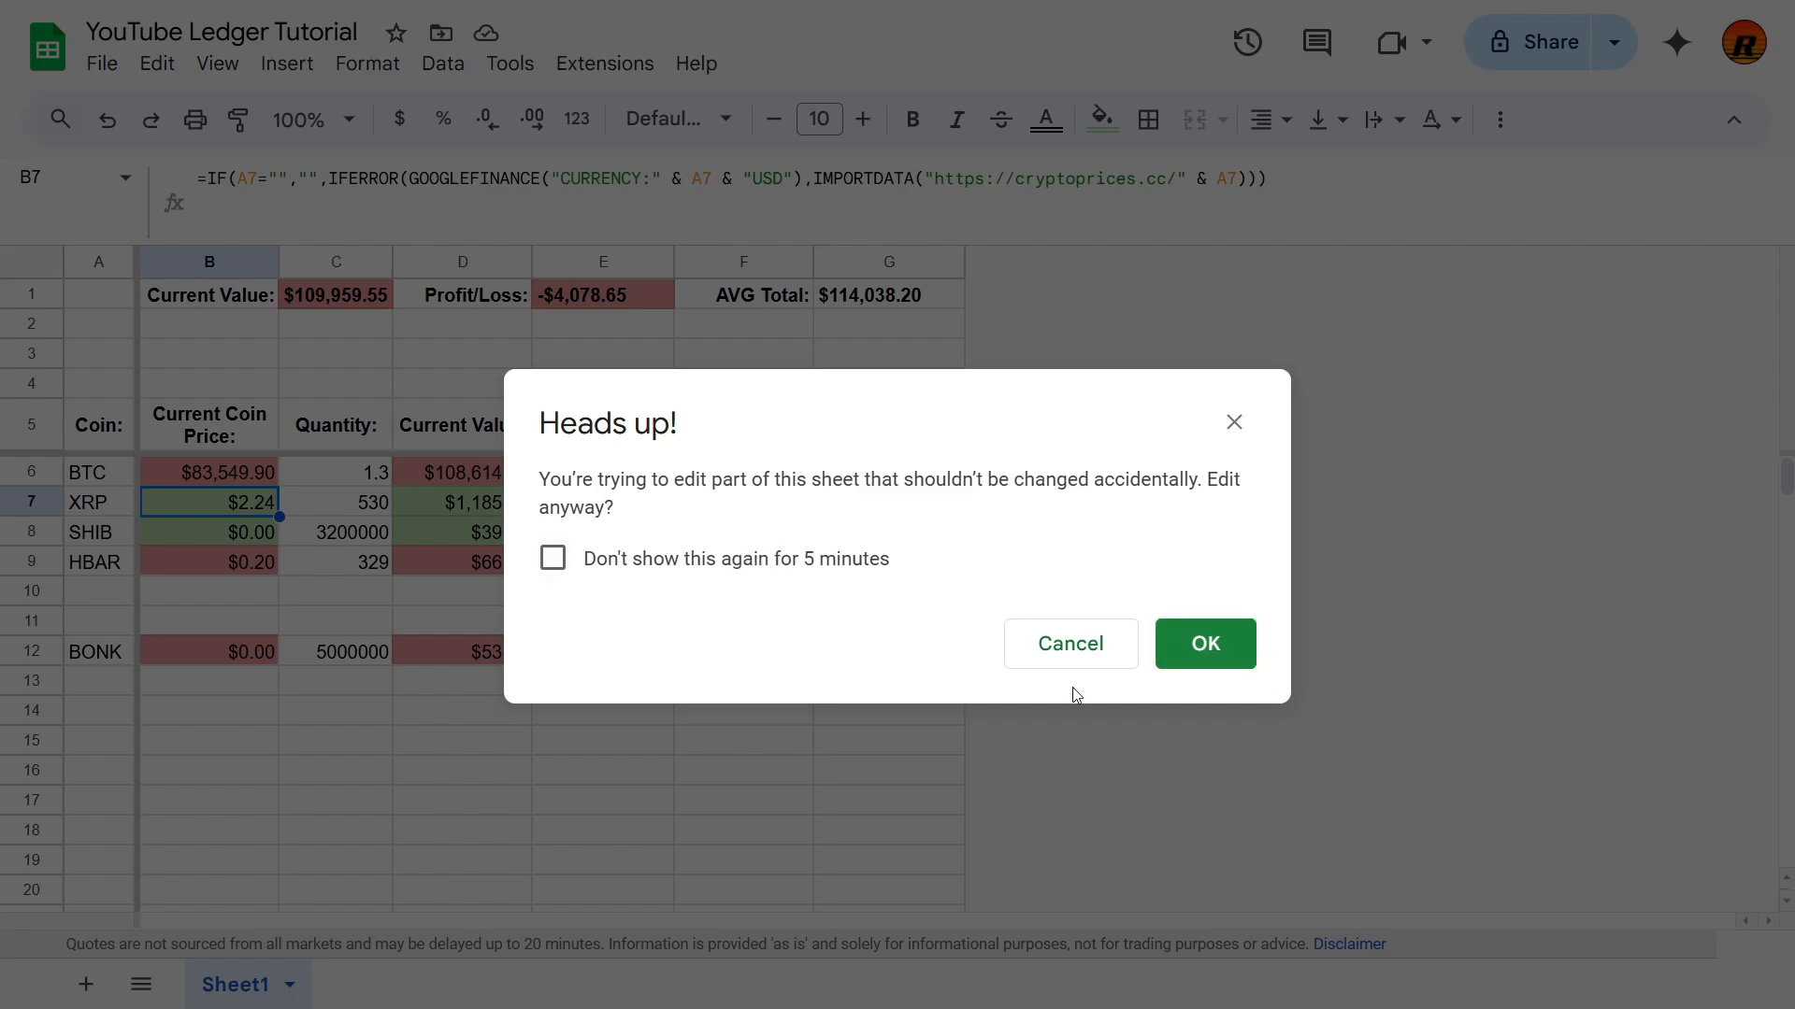
left_click(1050, 648)
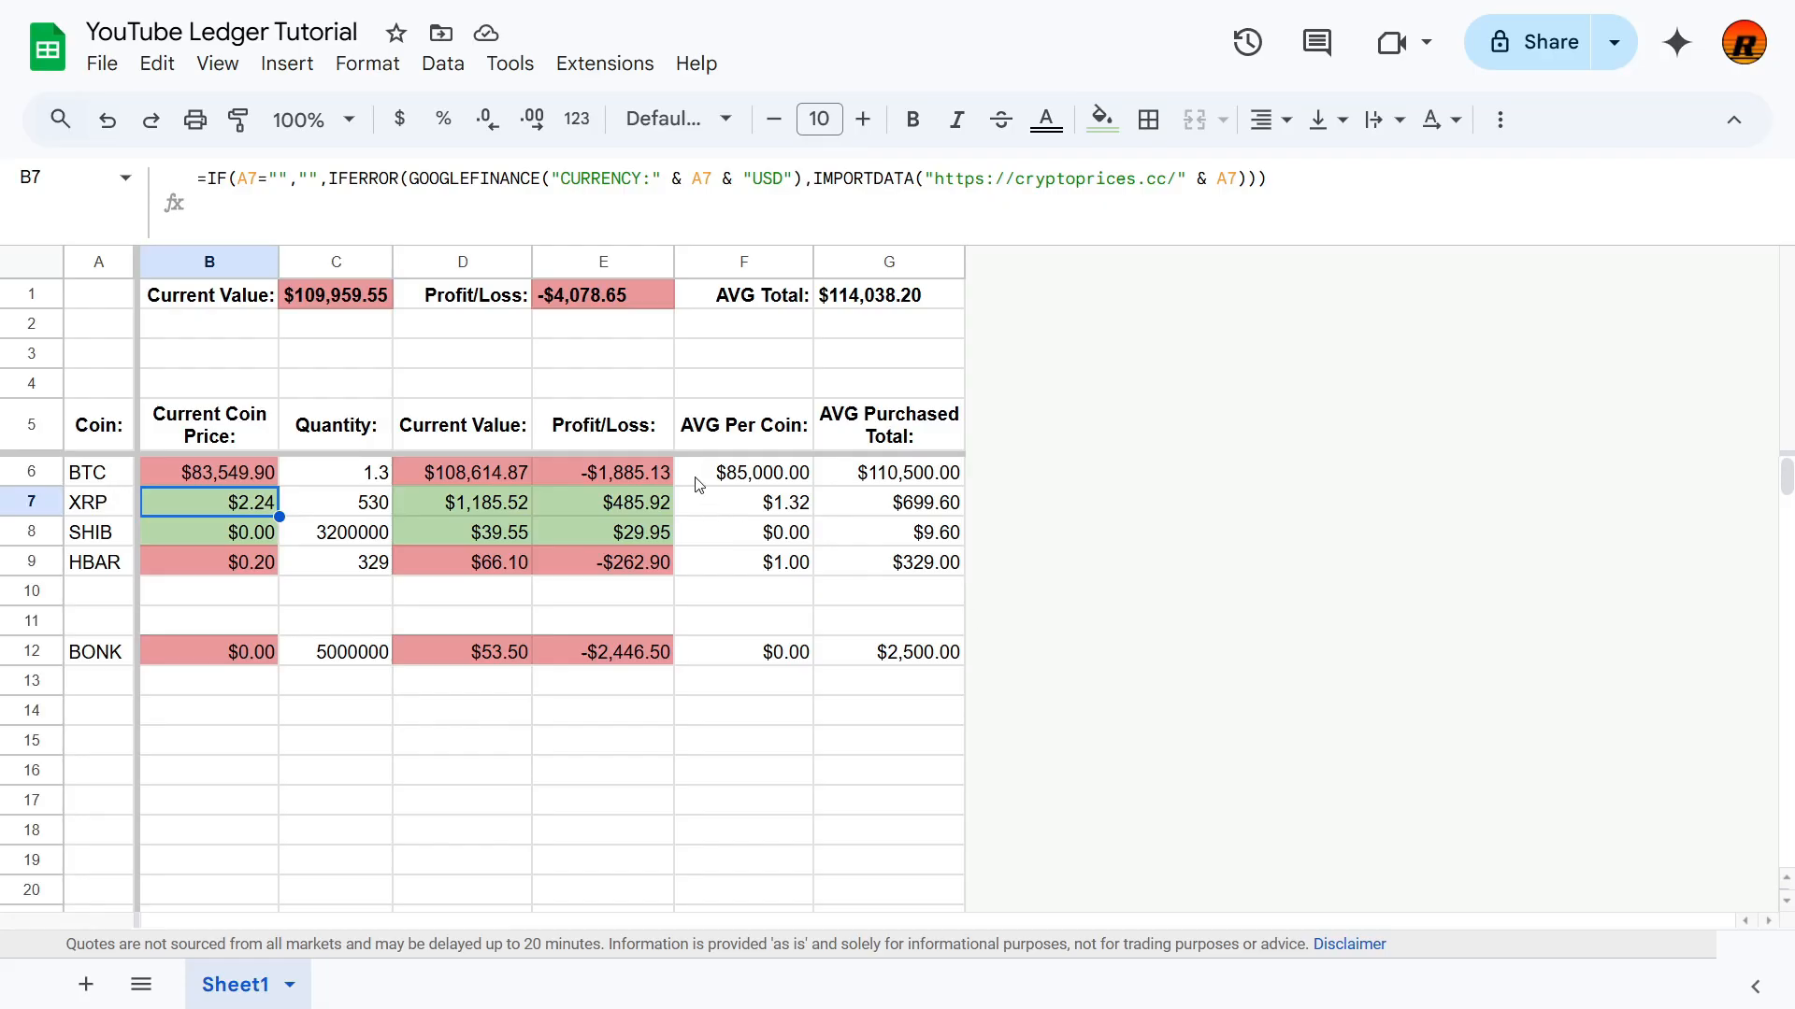
left_click(696, 482)
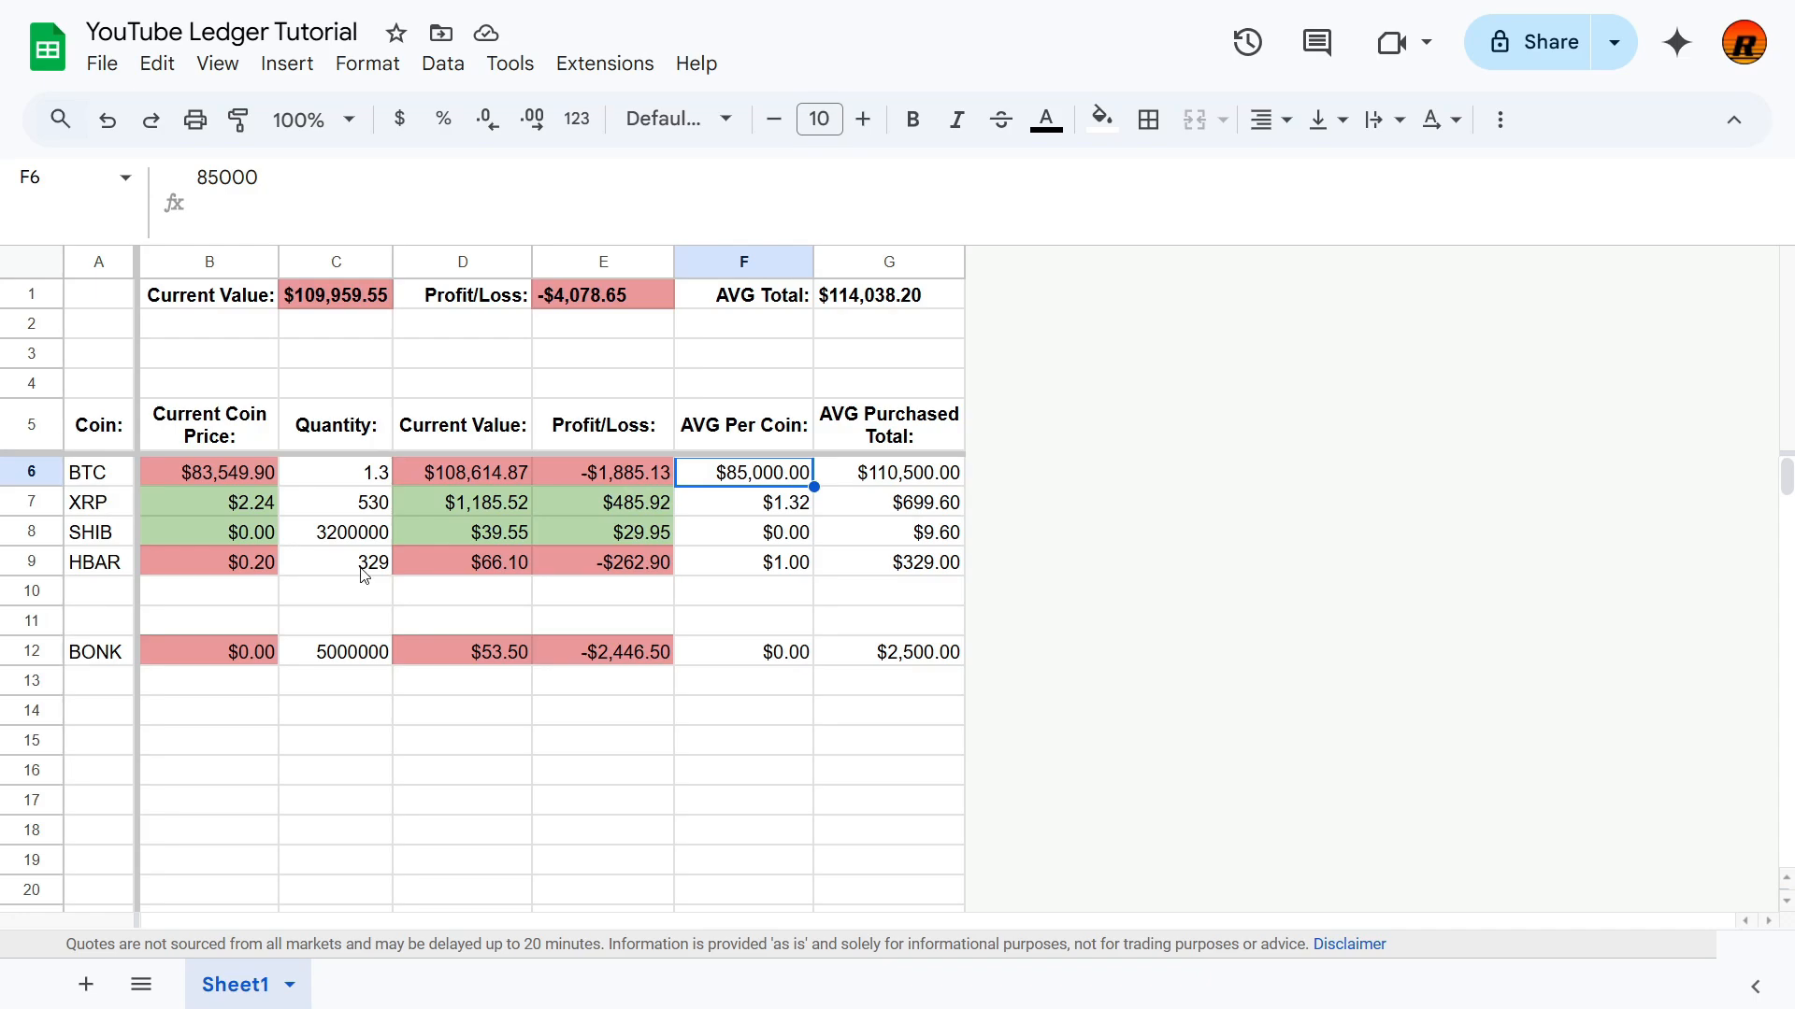
Step: Apply the custom number format "$"#,##0.00##### to the ranges B6:B1000 and F6:F1000, accepting the edit of the protected cells
left_click(193, 475)
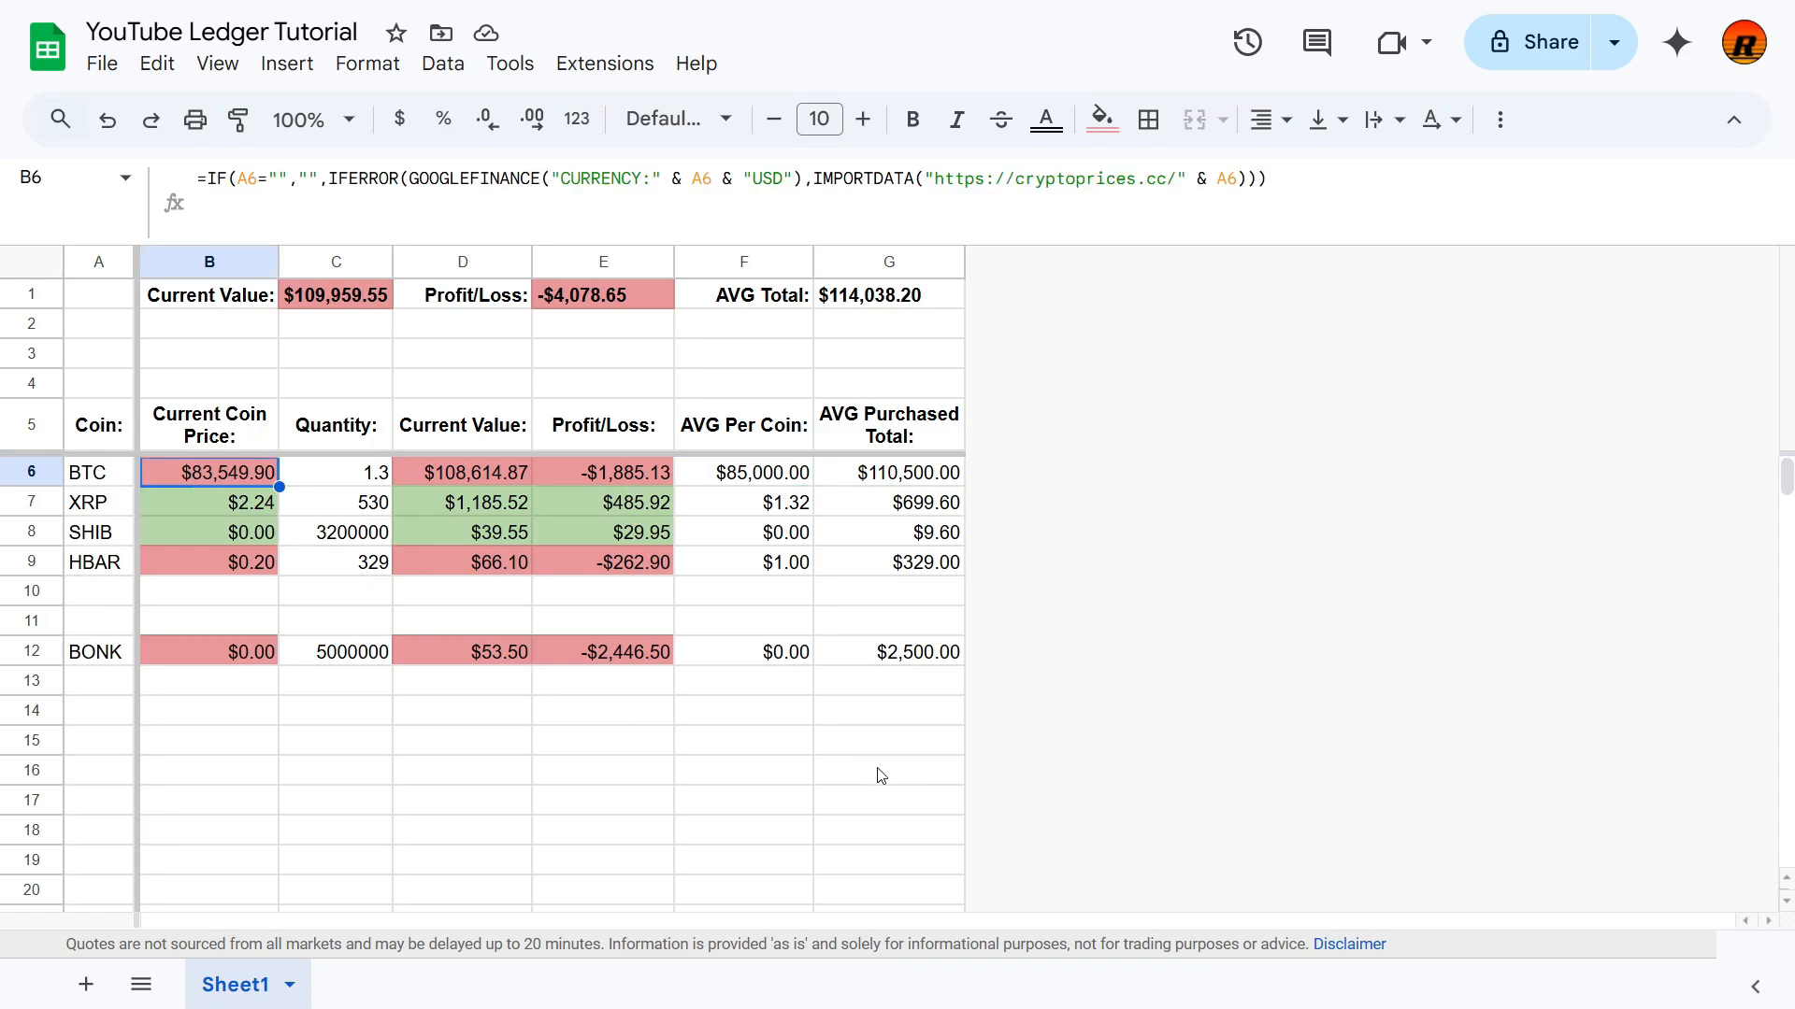
key("ctrl+shift+Down")
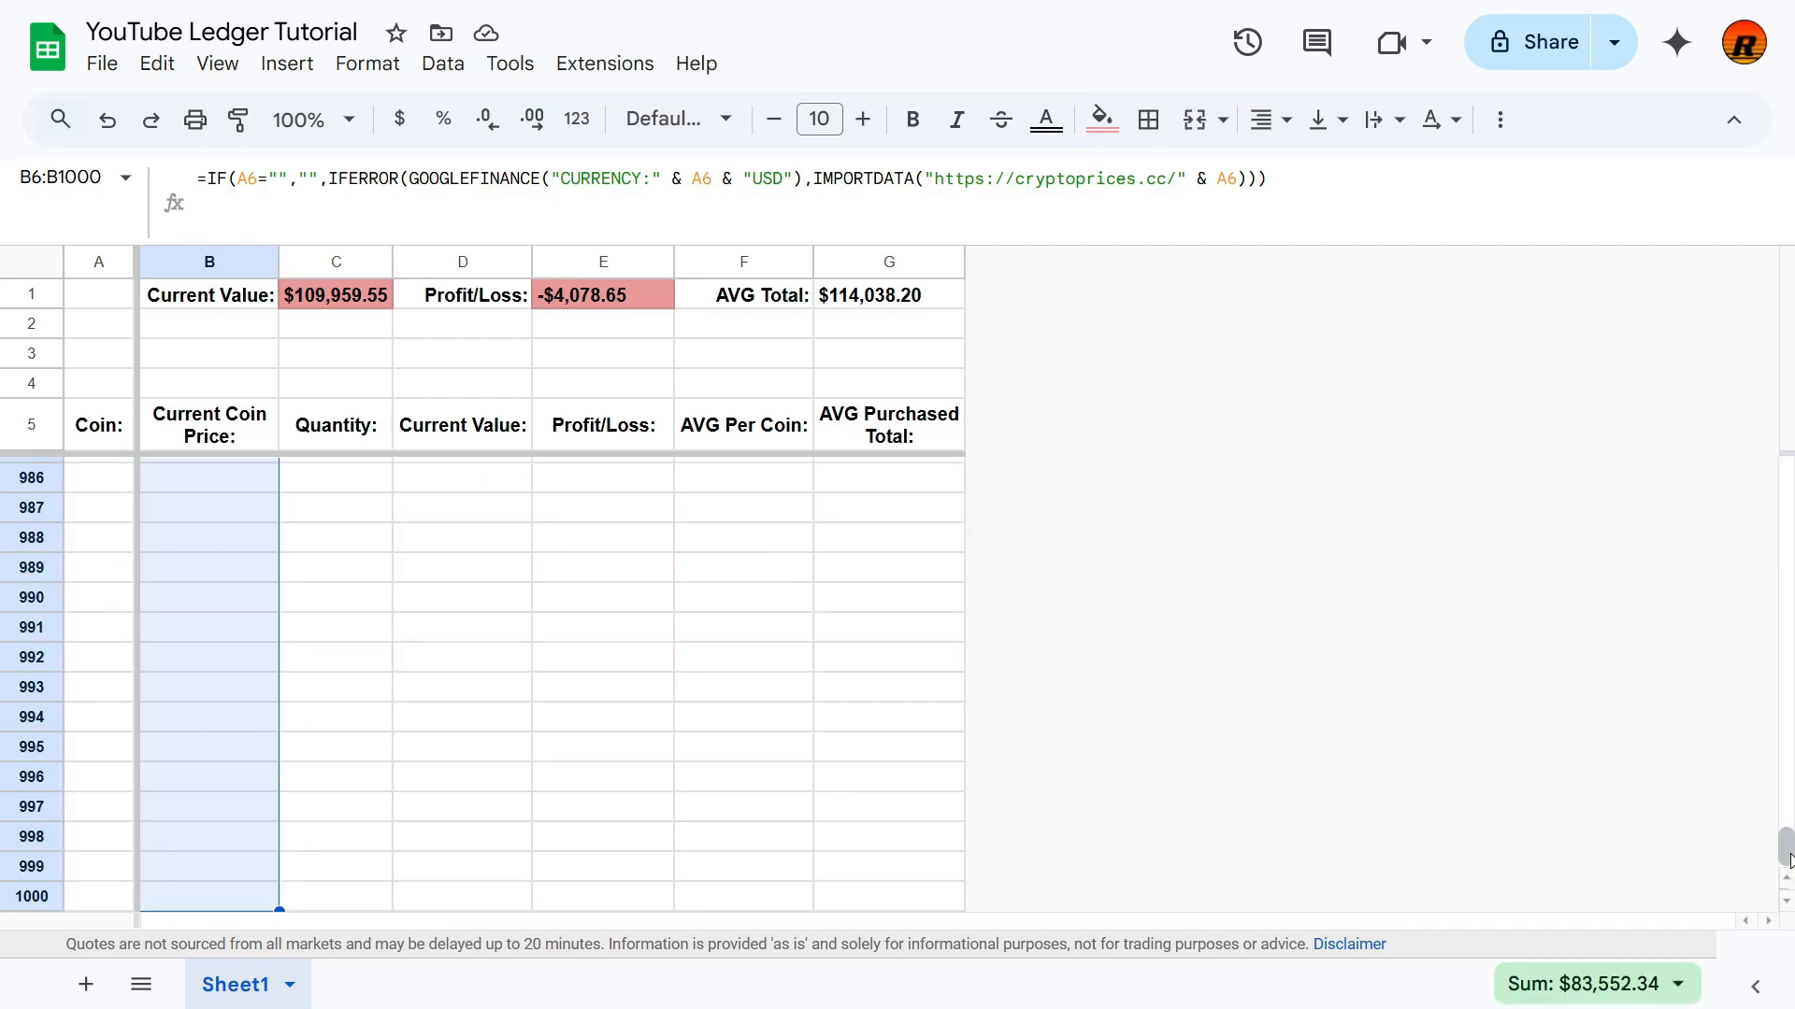
left_click_drag(1786, 846, 1786, 476)
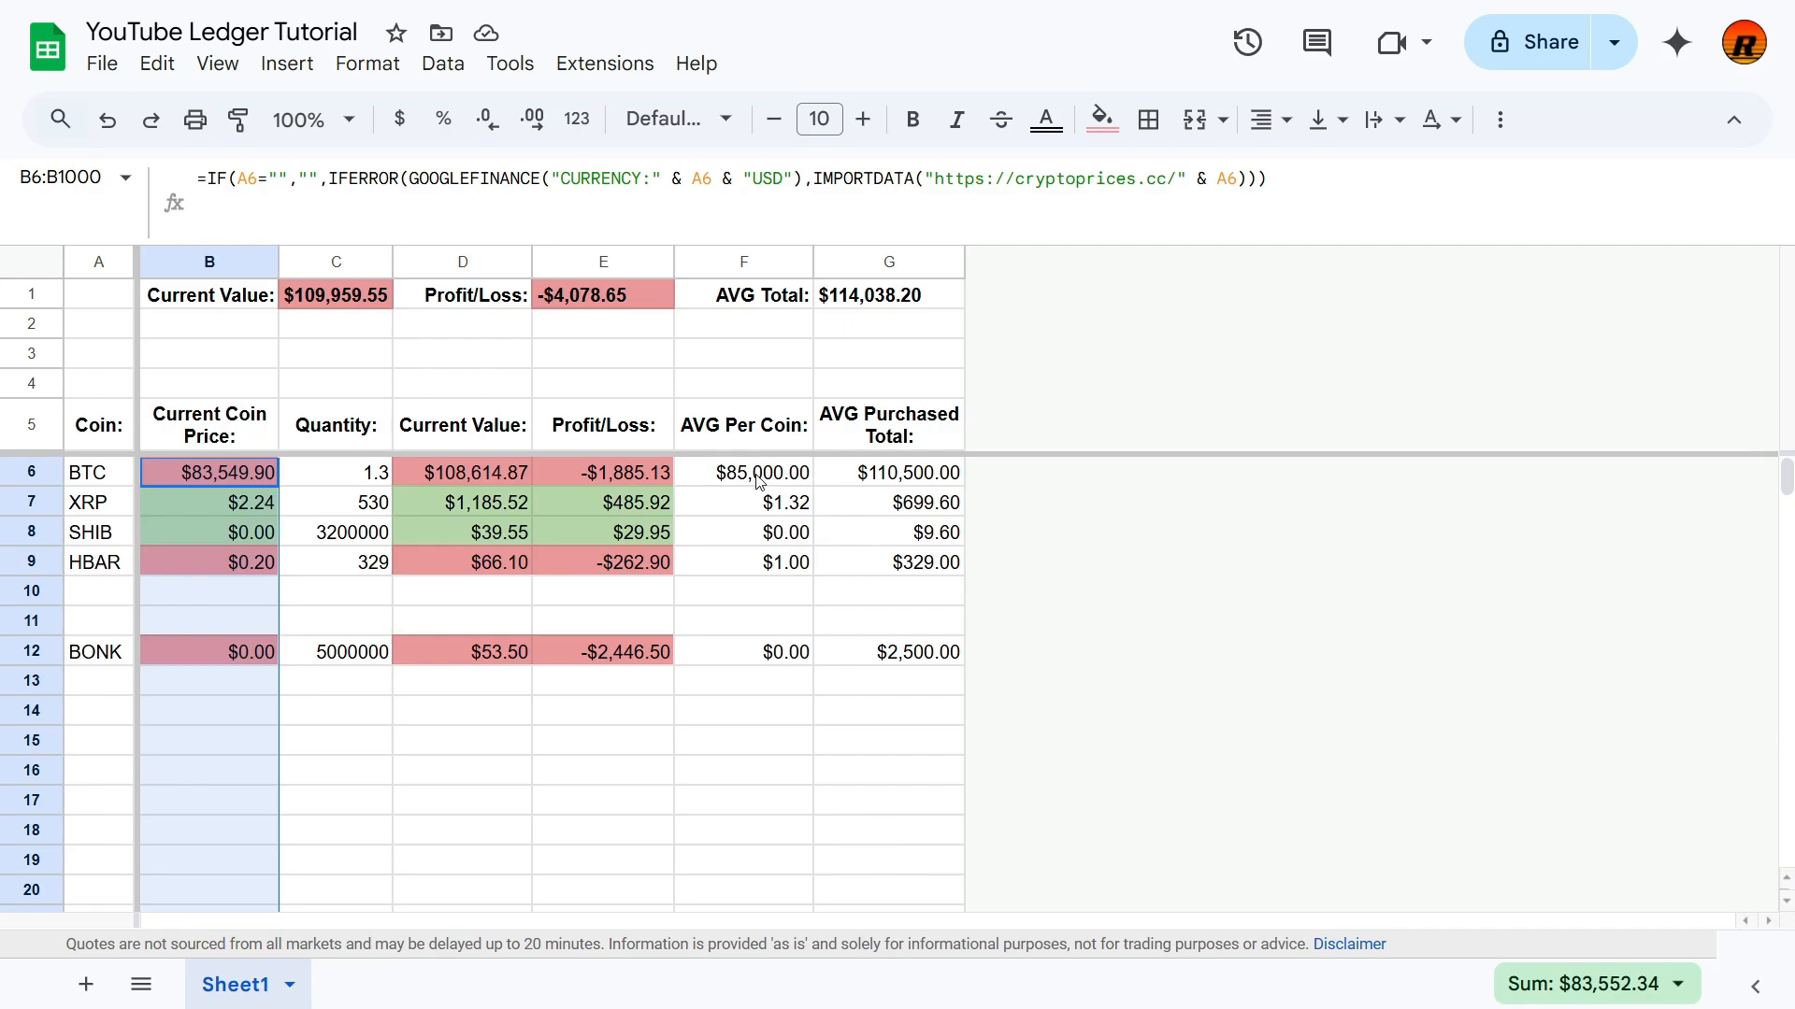
left_click_drag(759, 478, 752, 921)
right_click(721, 512)
mouse_move(725, 518)
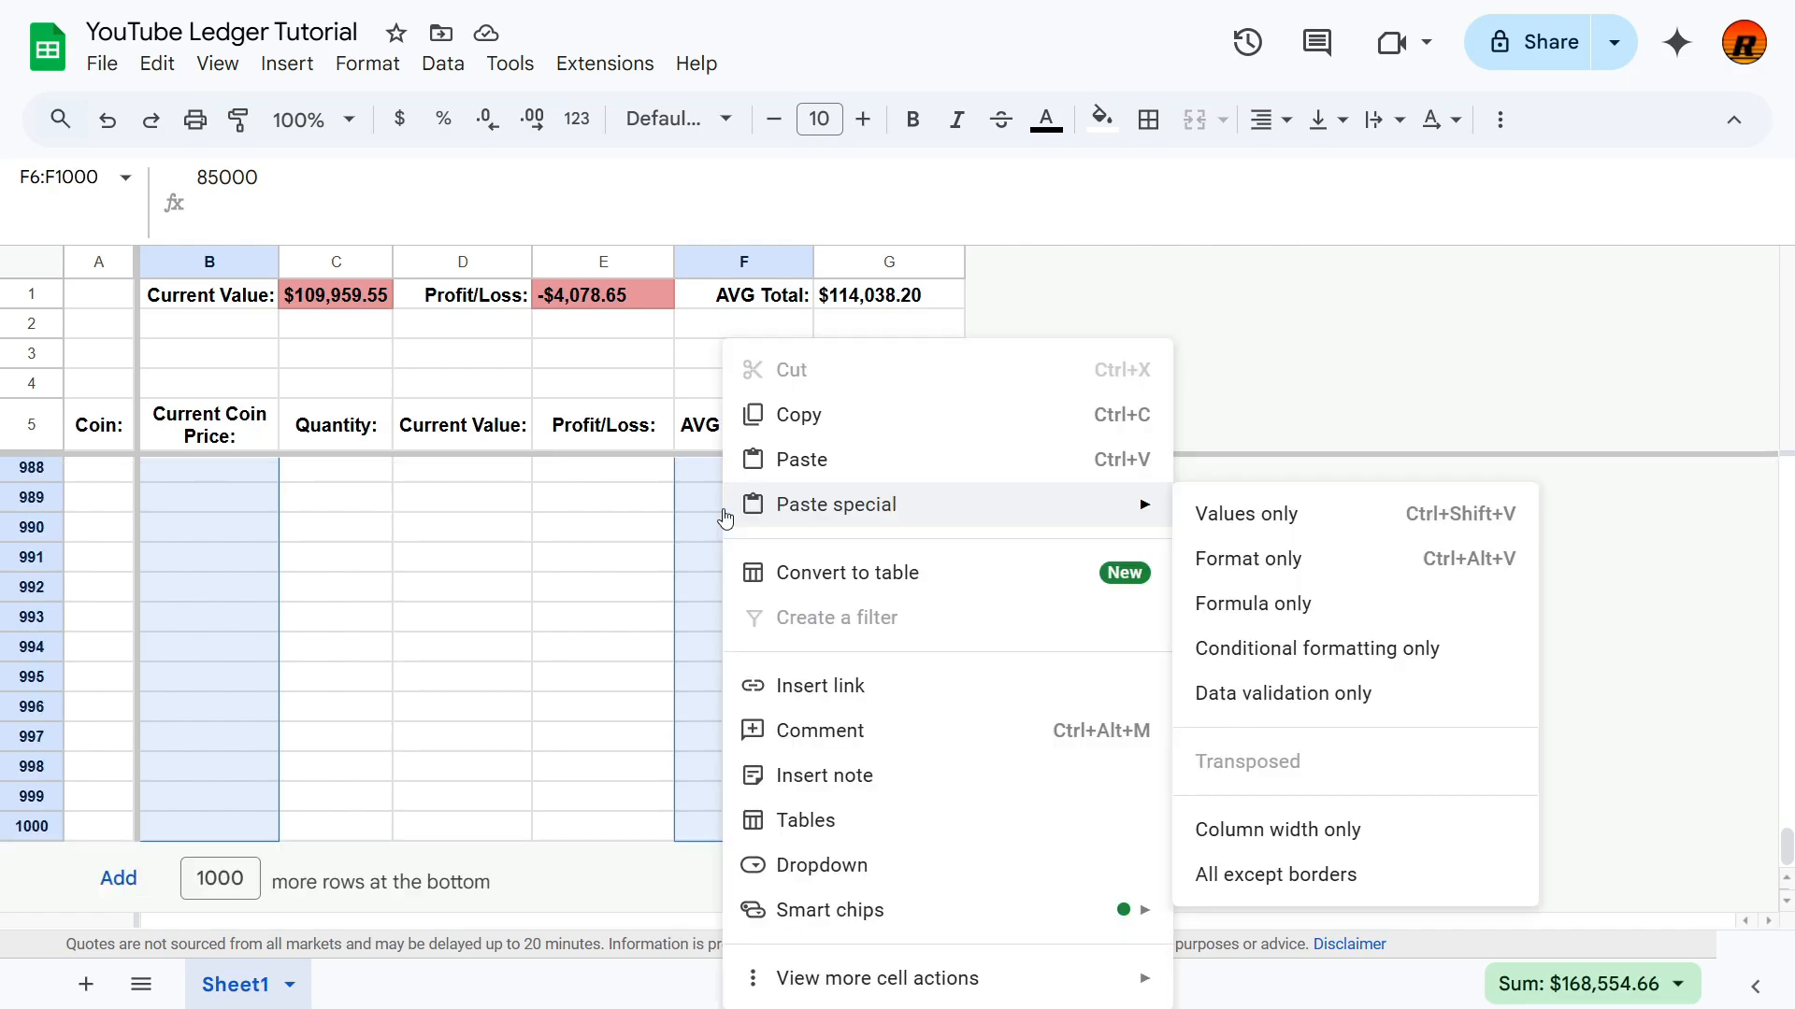
mouse_move(990, 977)
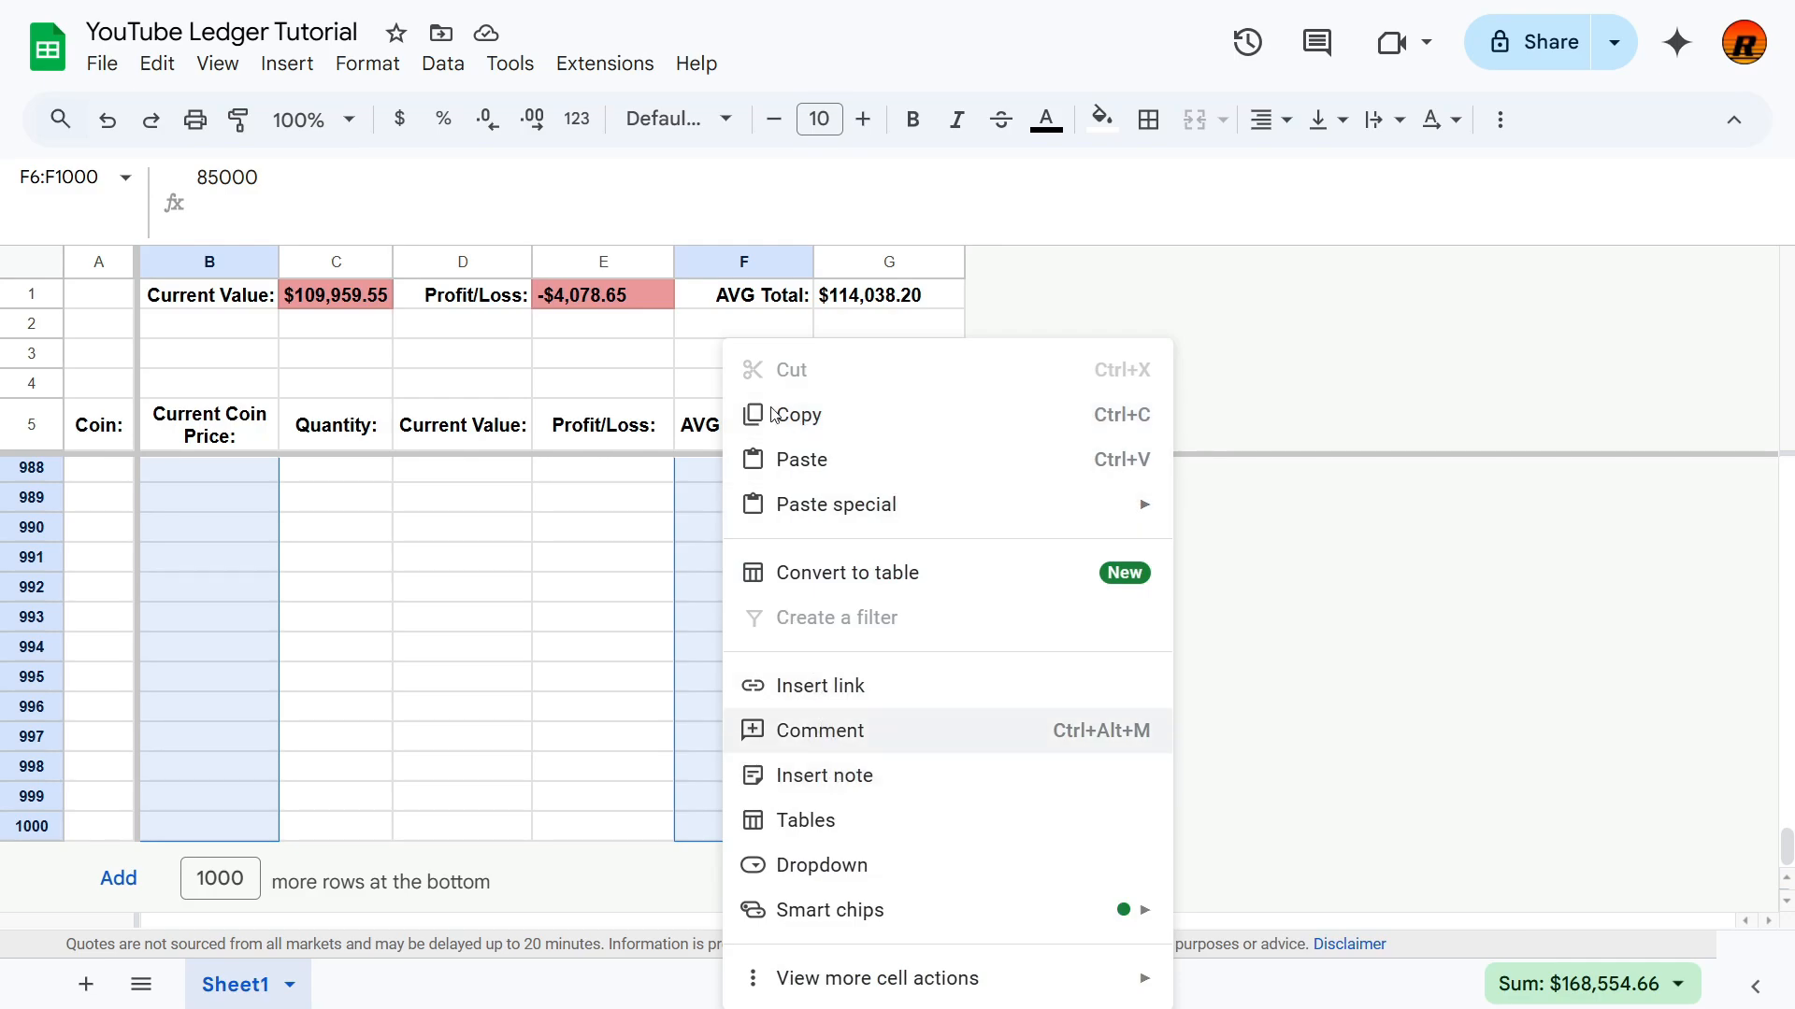
left_click(365, 62)
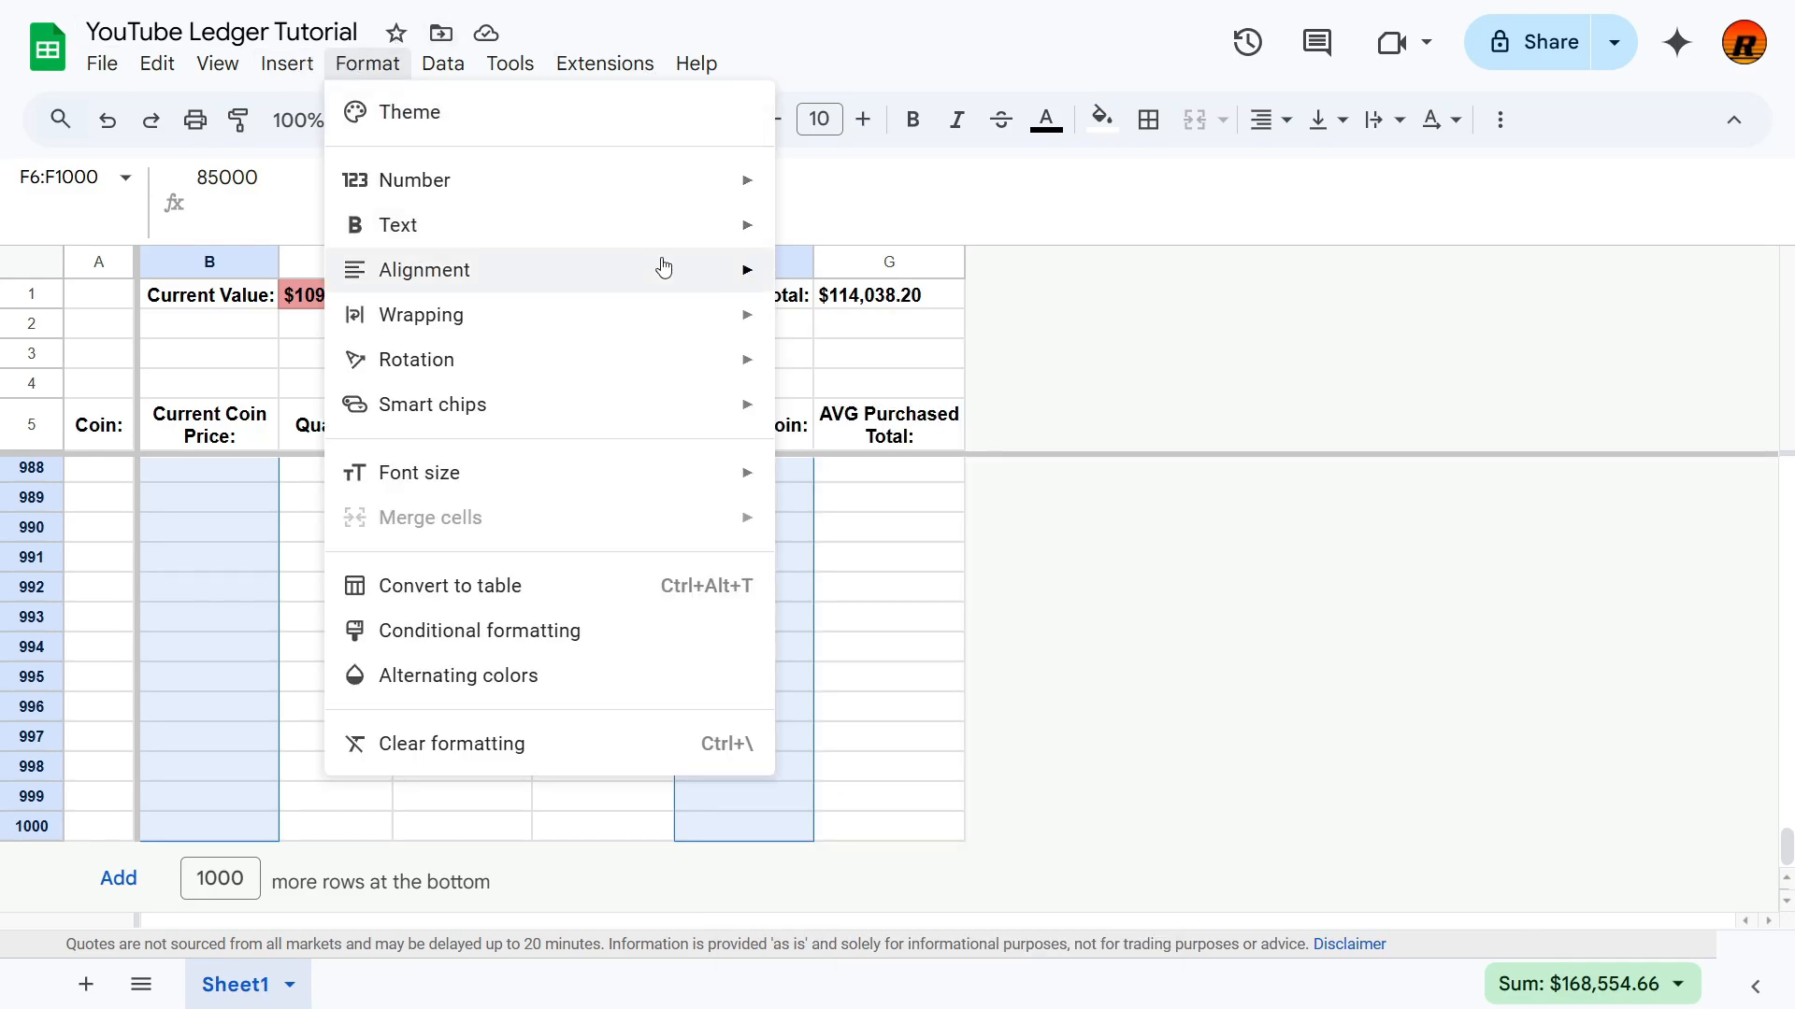
mouse_move(669, 199)
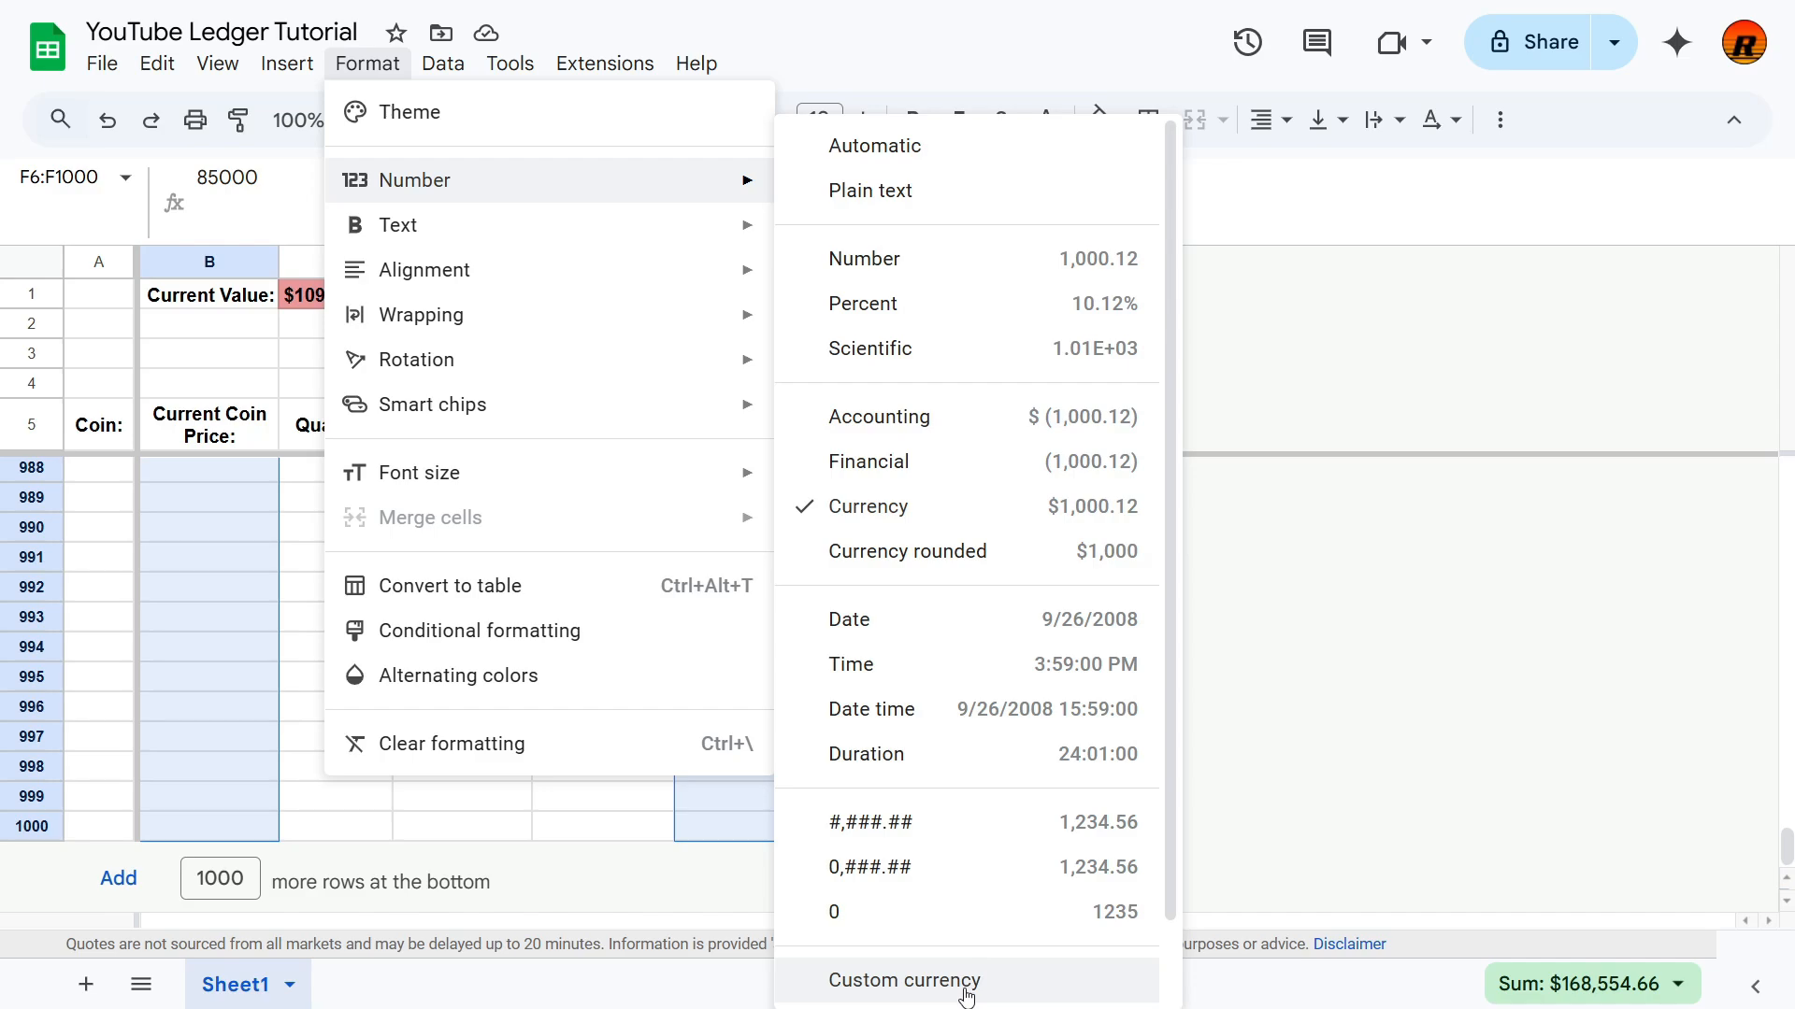
scroll(966, 996, "down", 1)
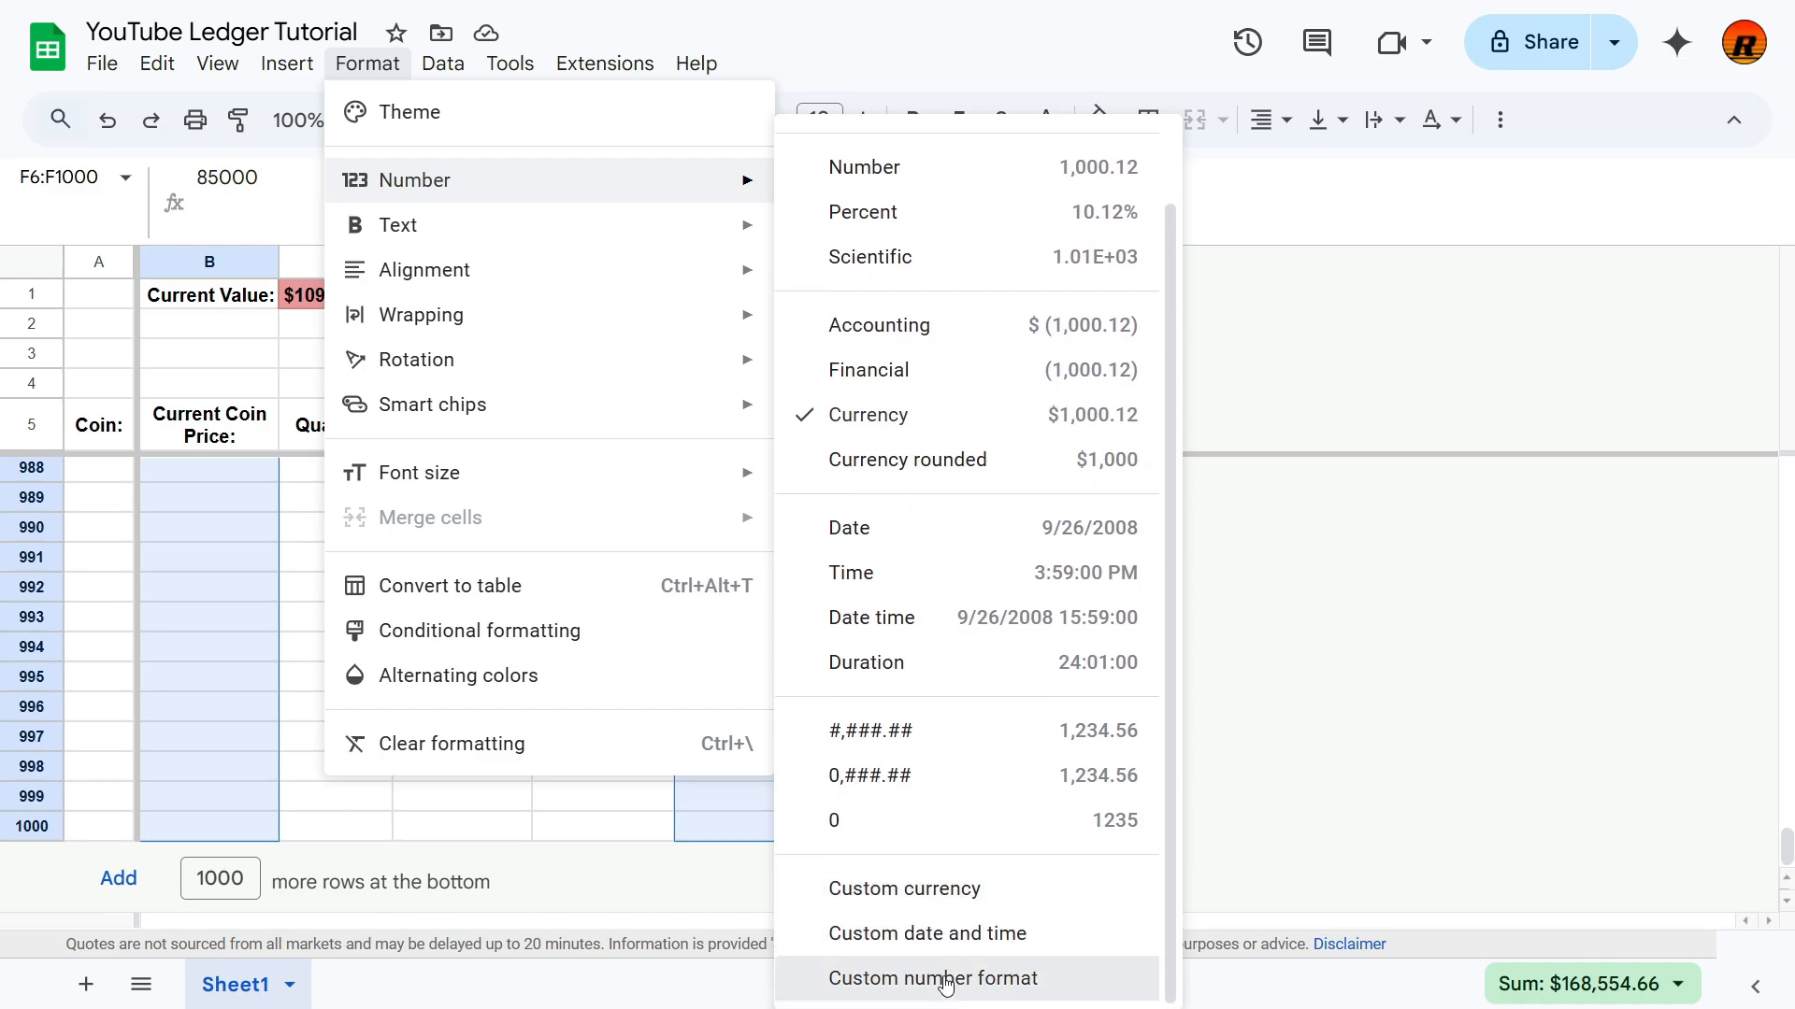
left_click(944, 981)
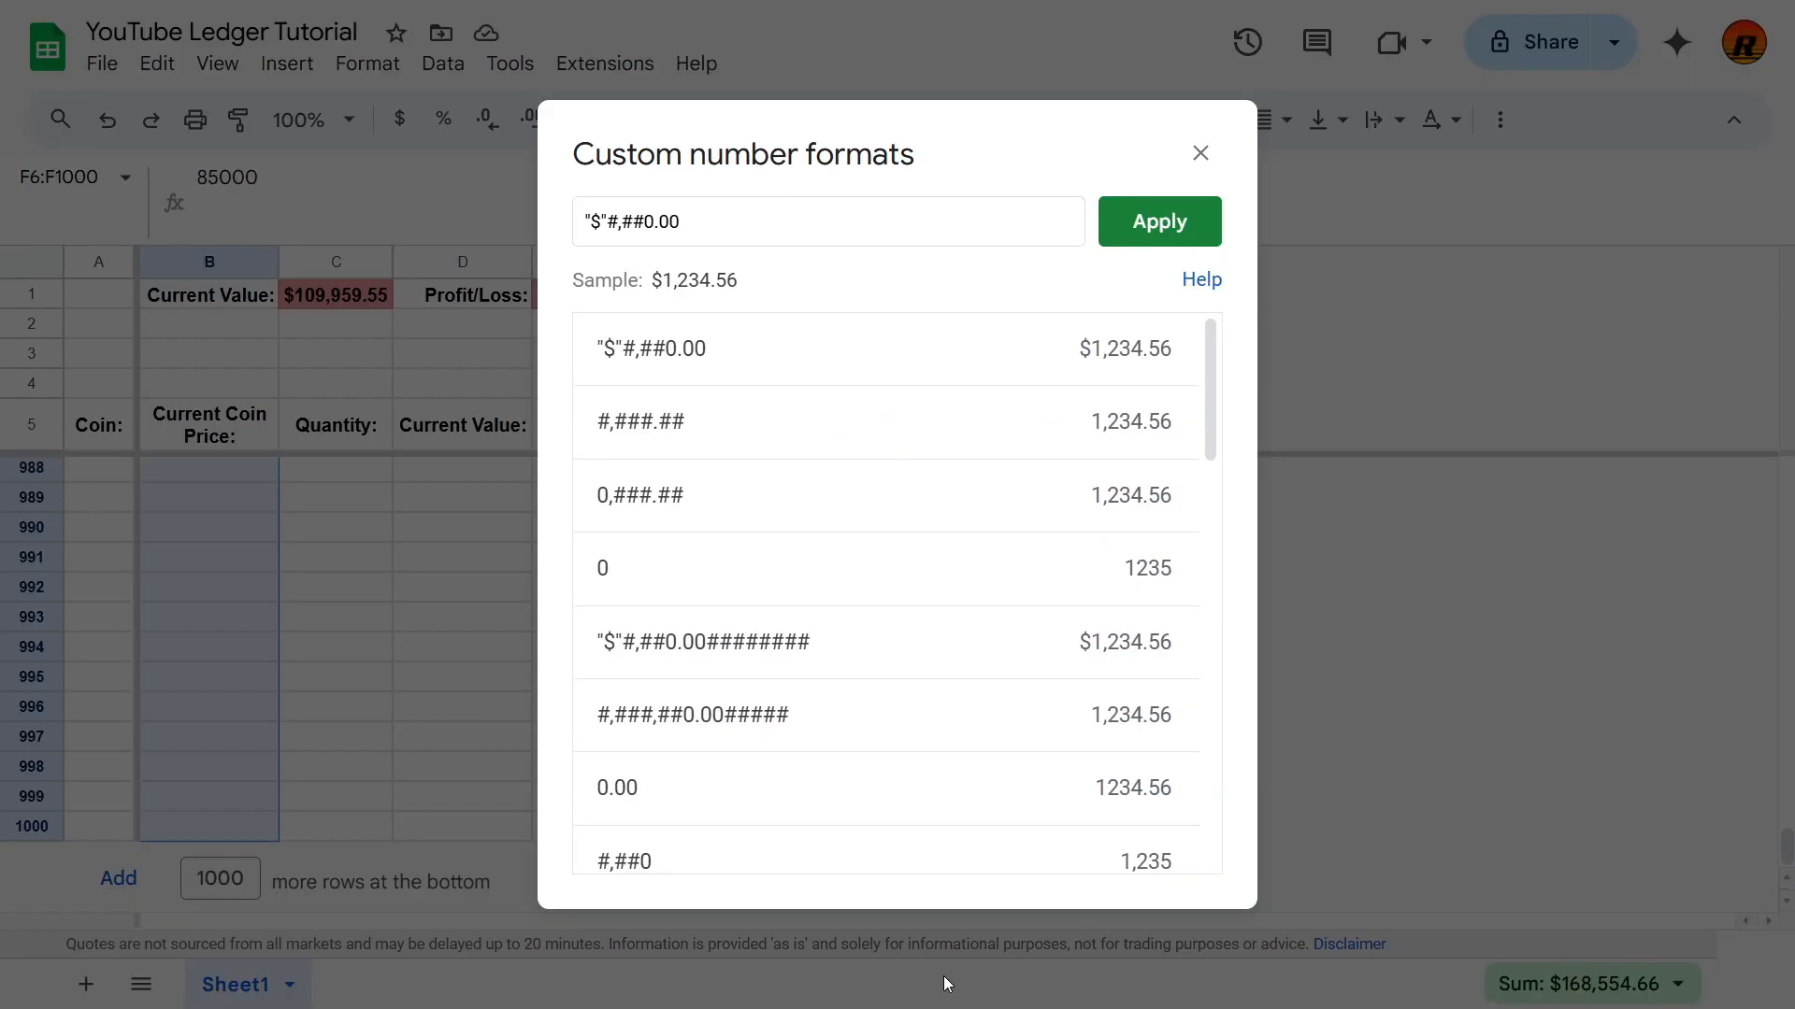
left_click(741, 224)
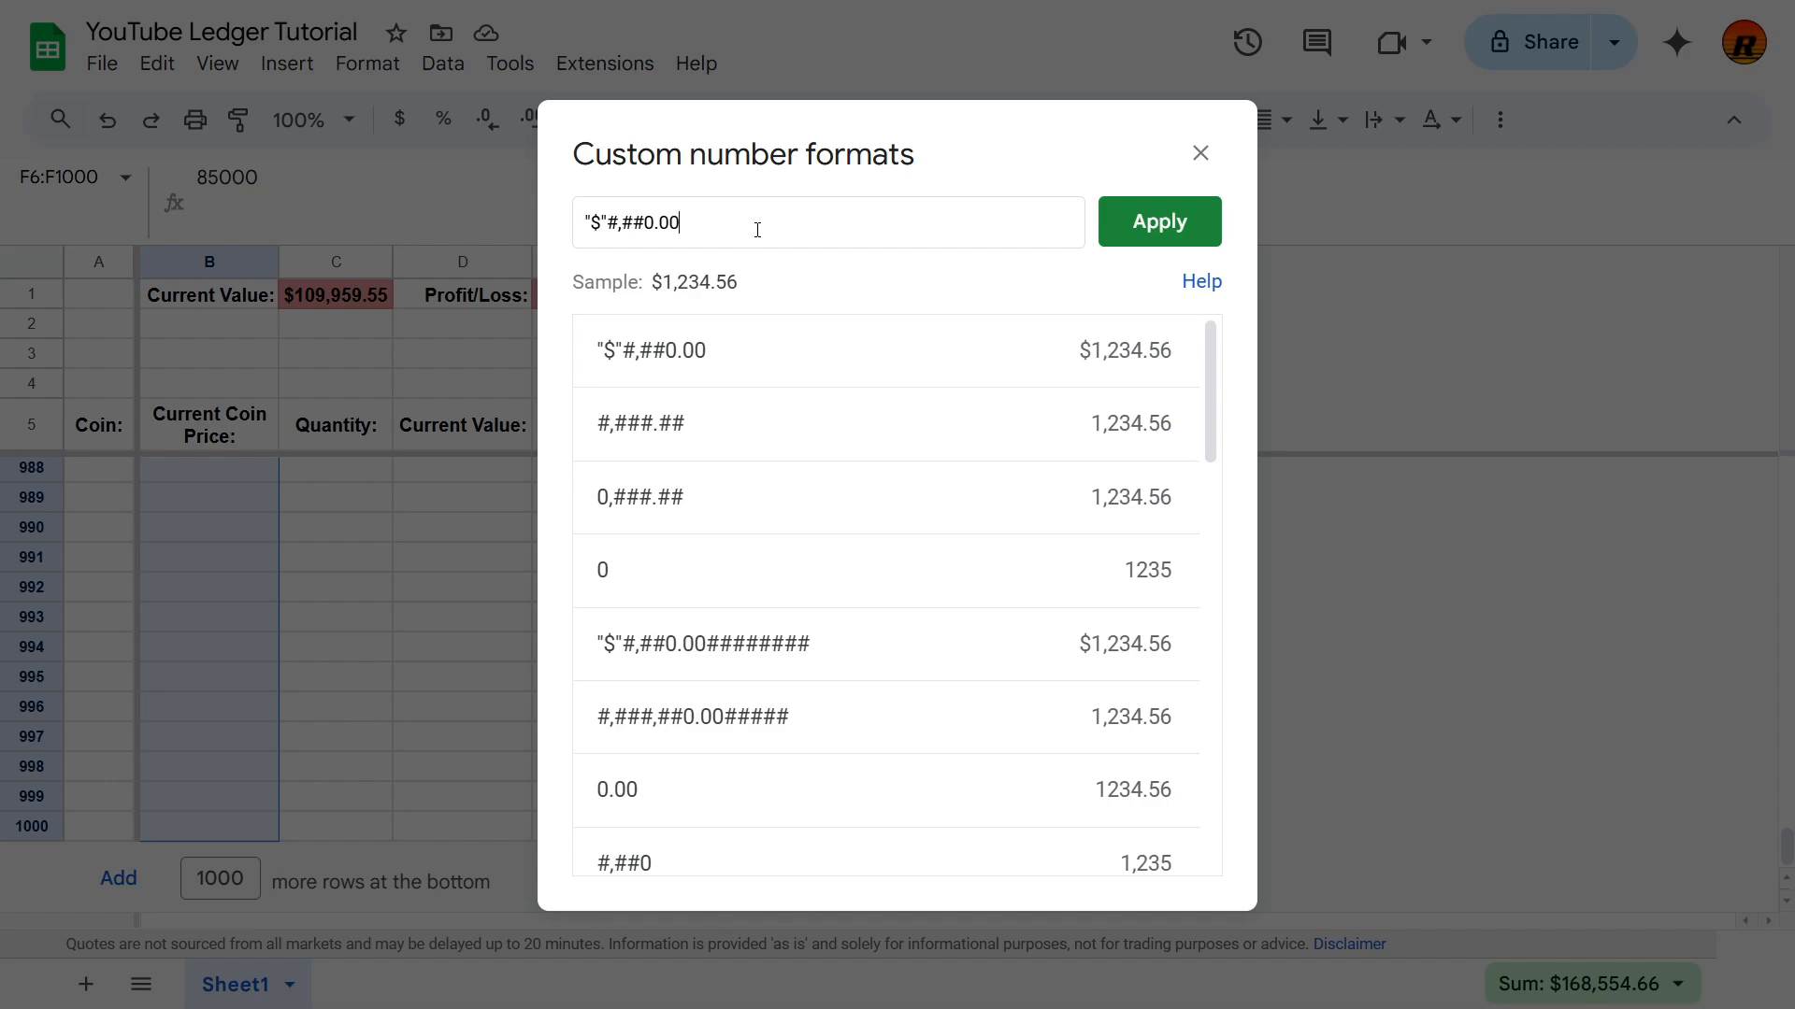
type("##")
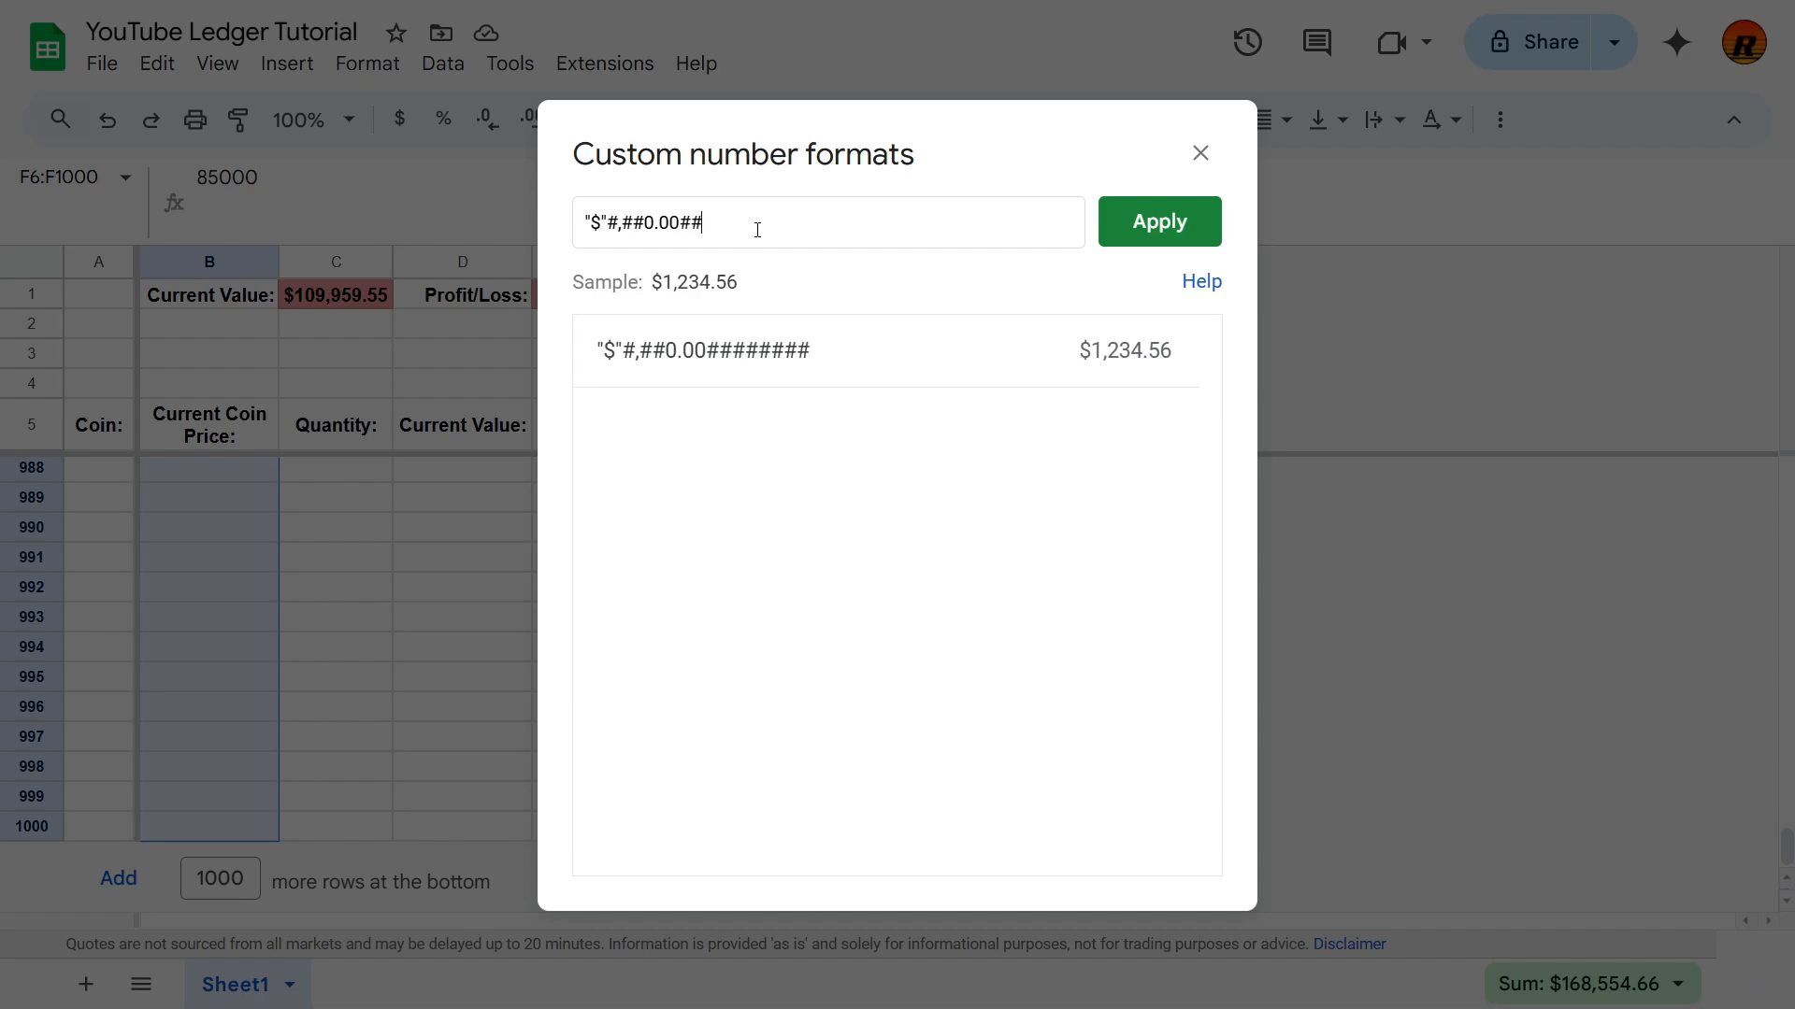
type("###")
left_click(1114, 249)
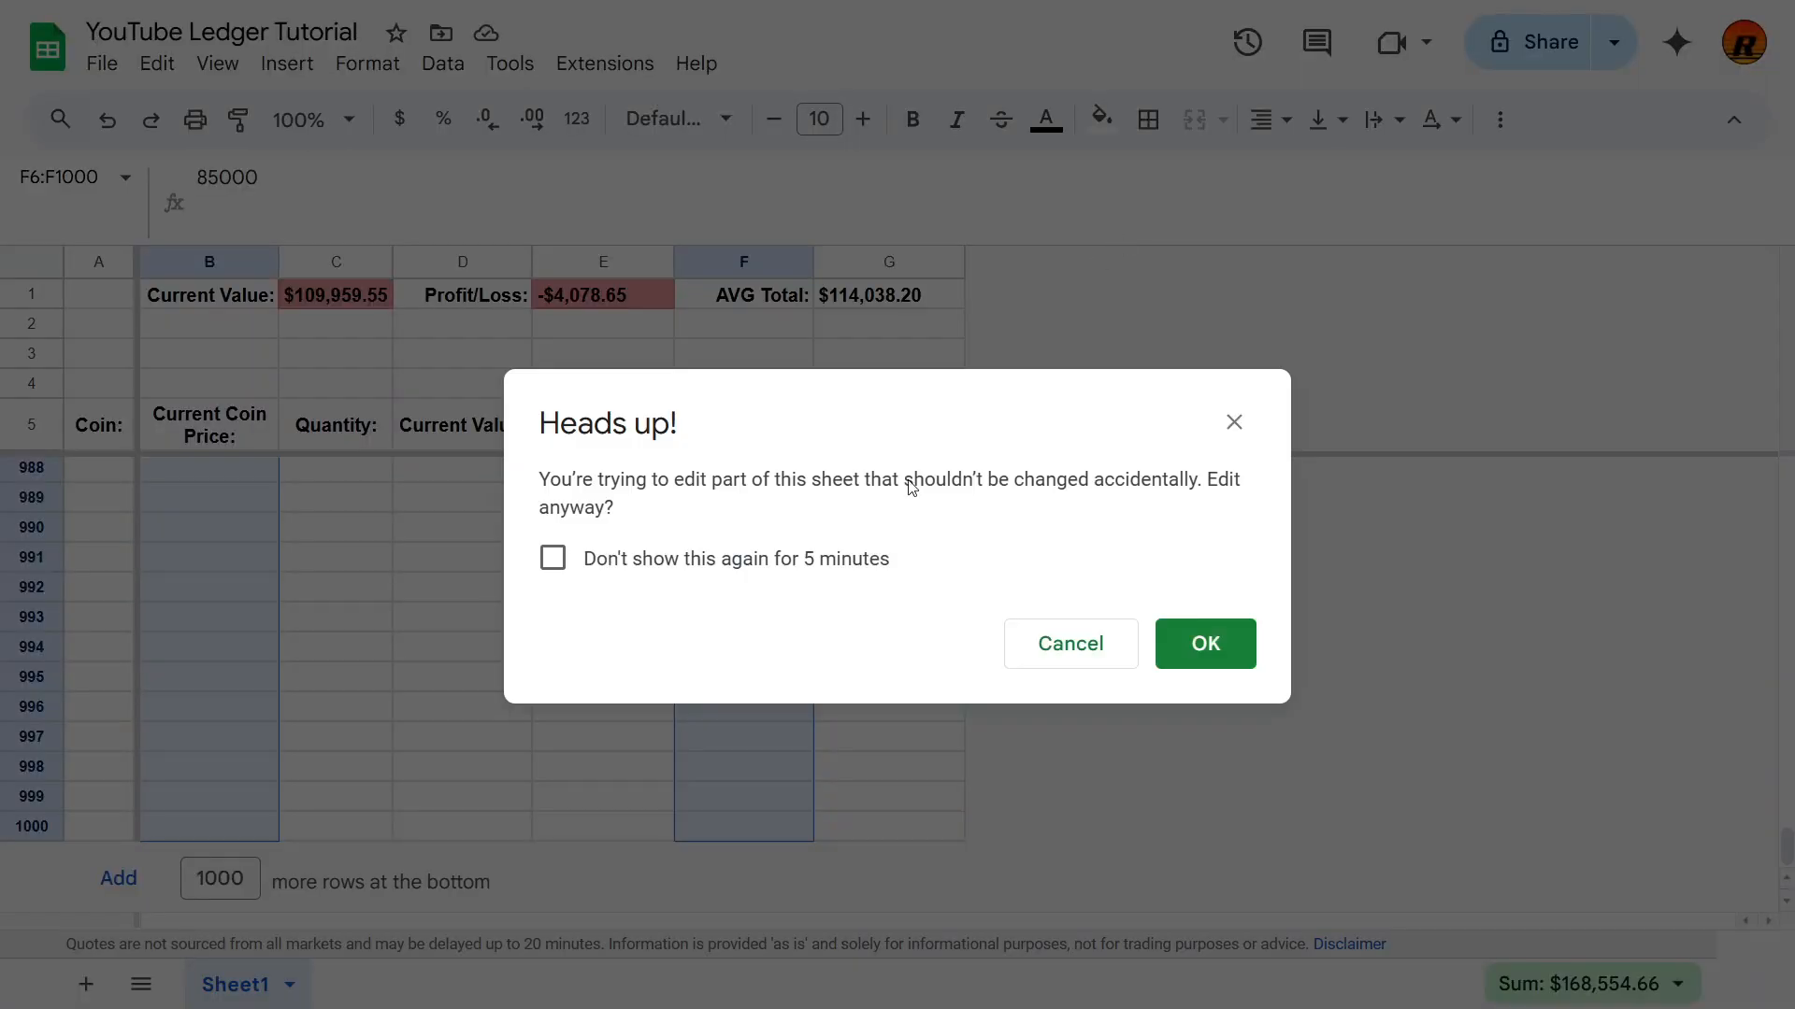
left_click(1246, 641)
left_click(671, 736)
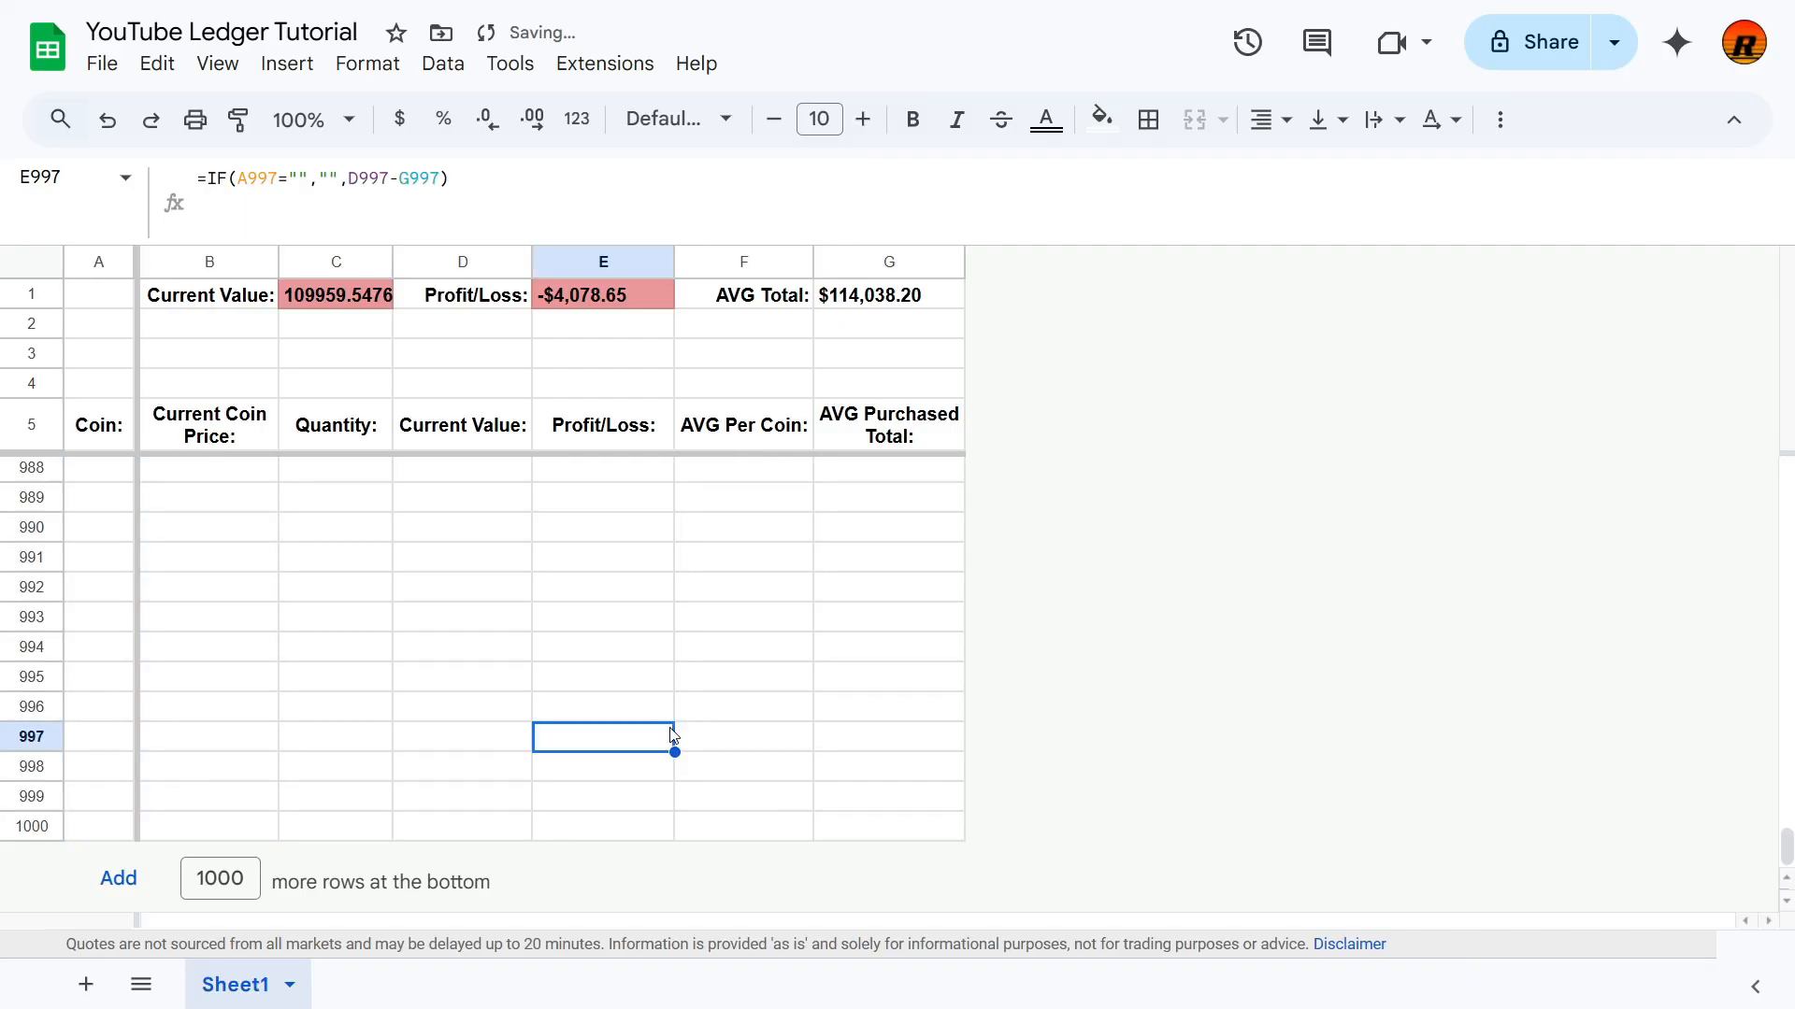
Step: Apply the existing "$"#,##0.00##### number format to the Current Value range D6:D1000, accepting the edit of the protected range
key("ctrl+Up")
key("Down")
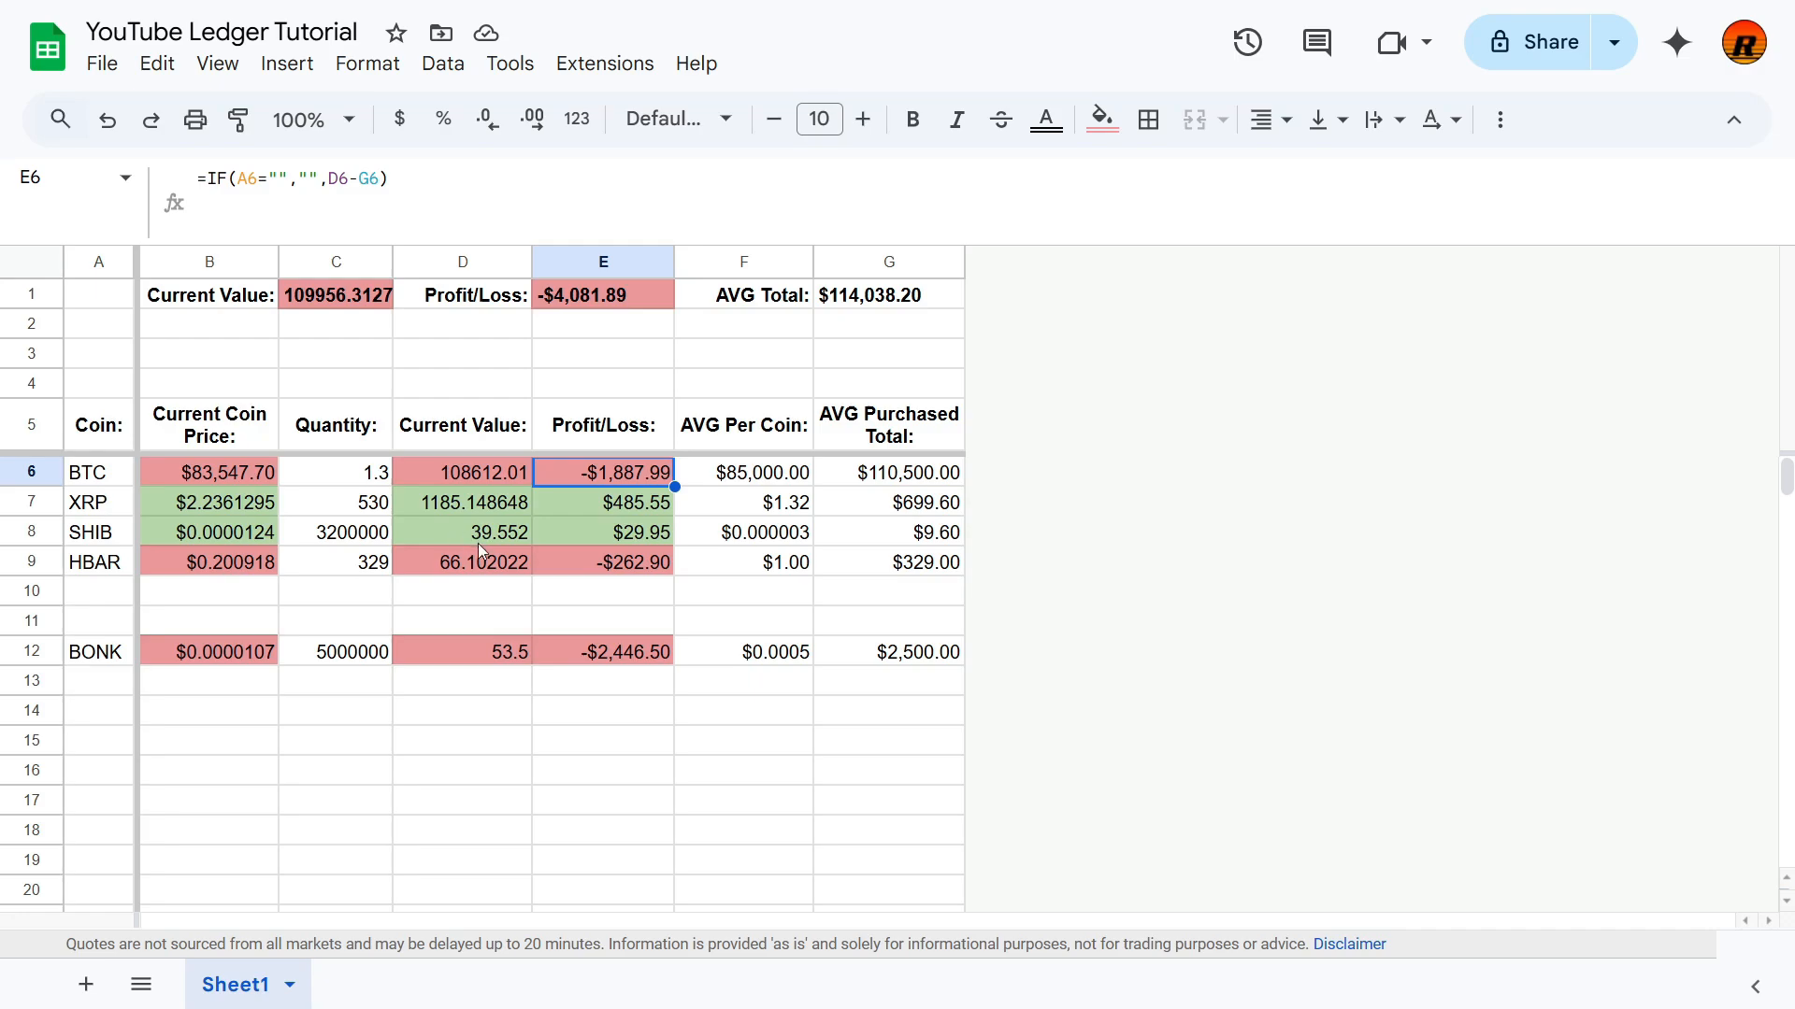
left_click(466, 565)
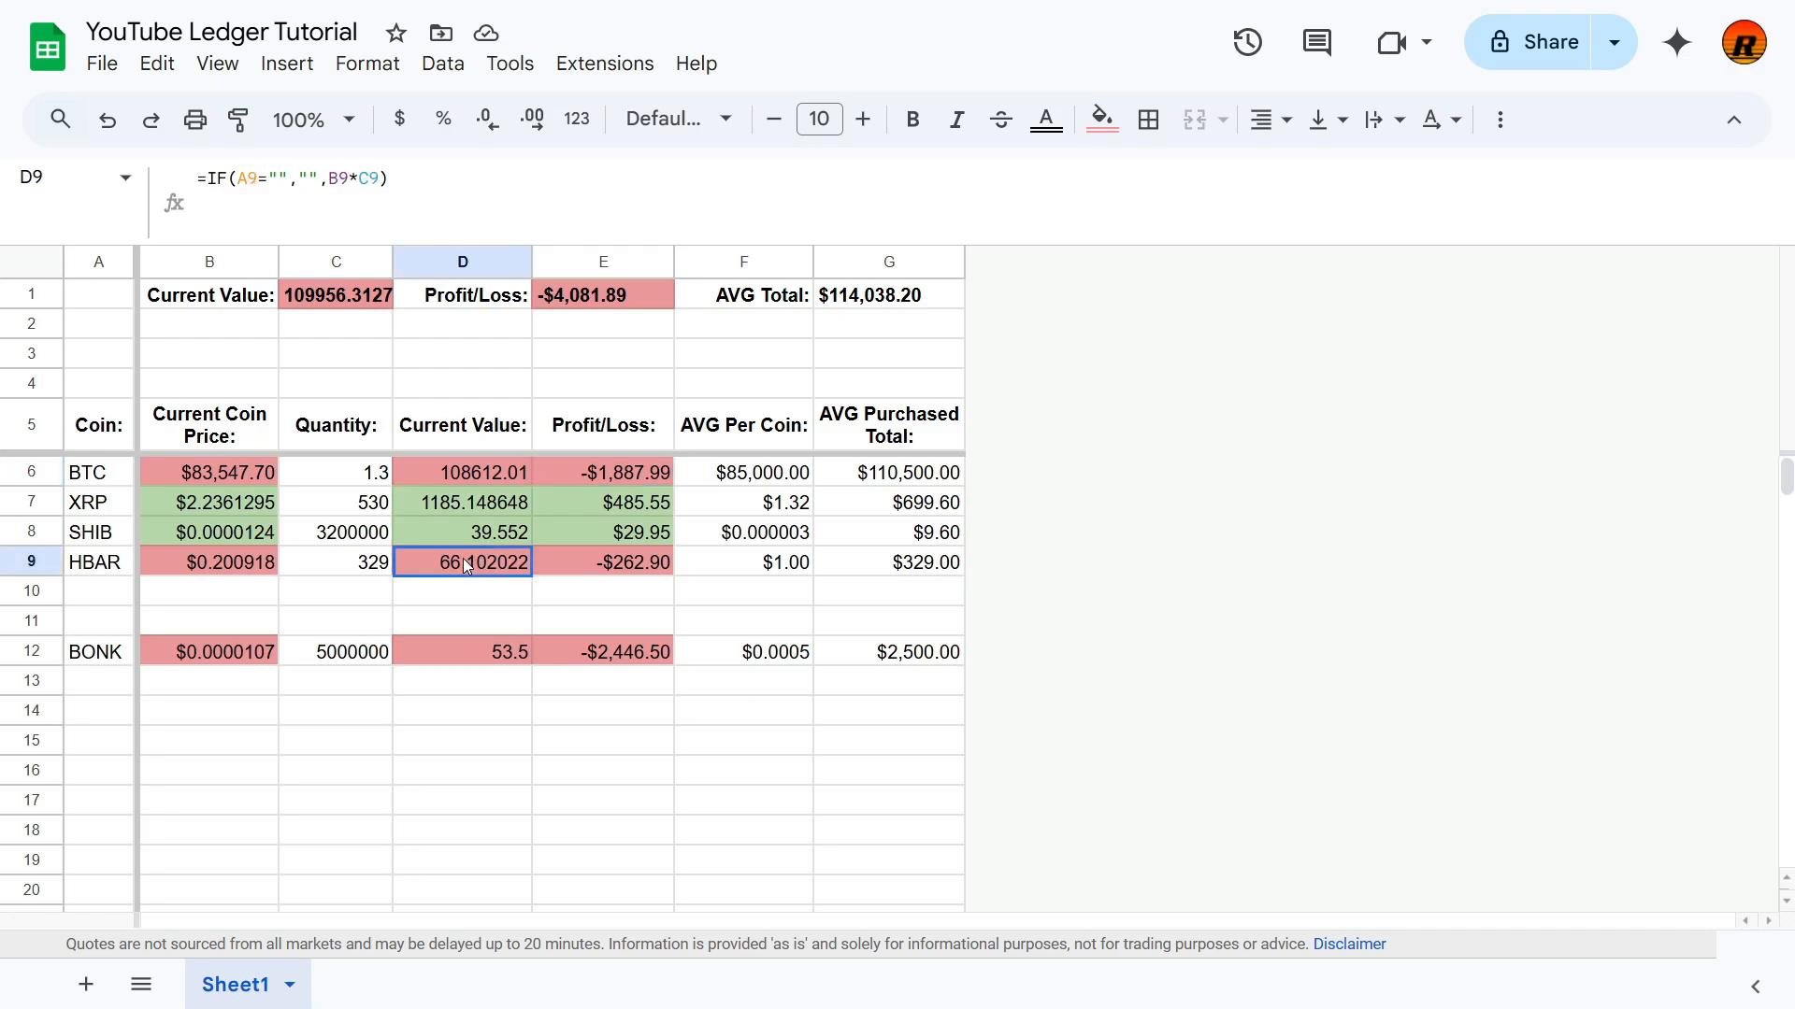
left_click(439, 476)
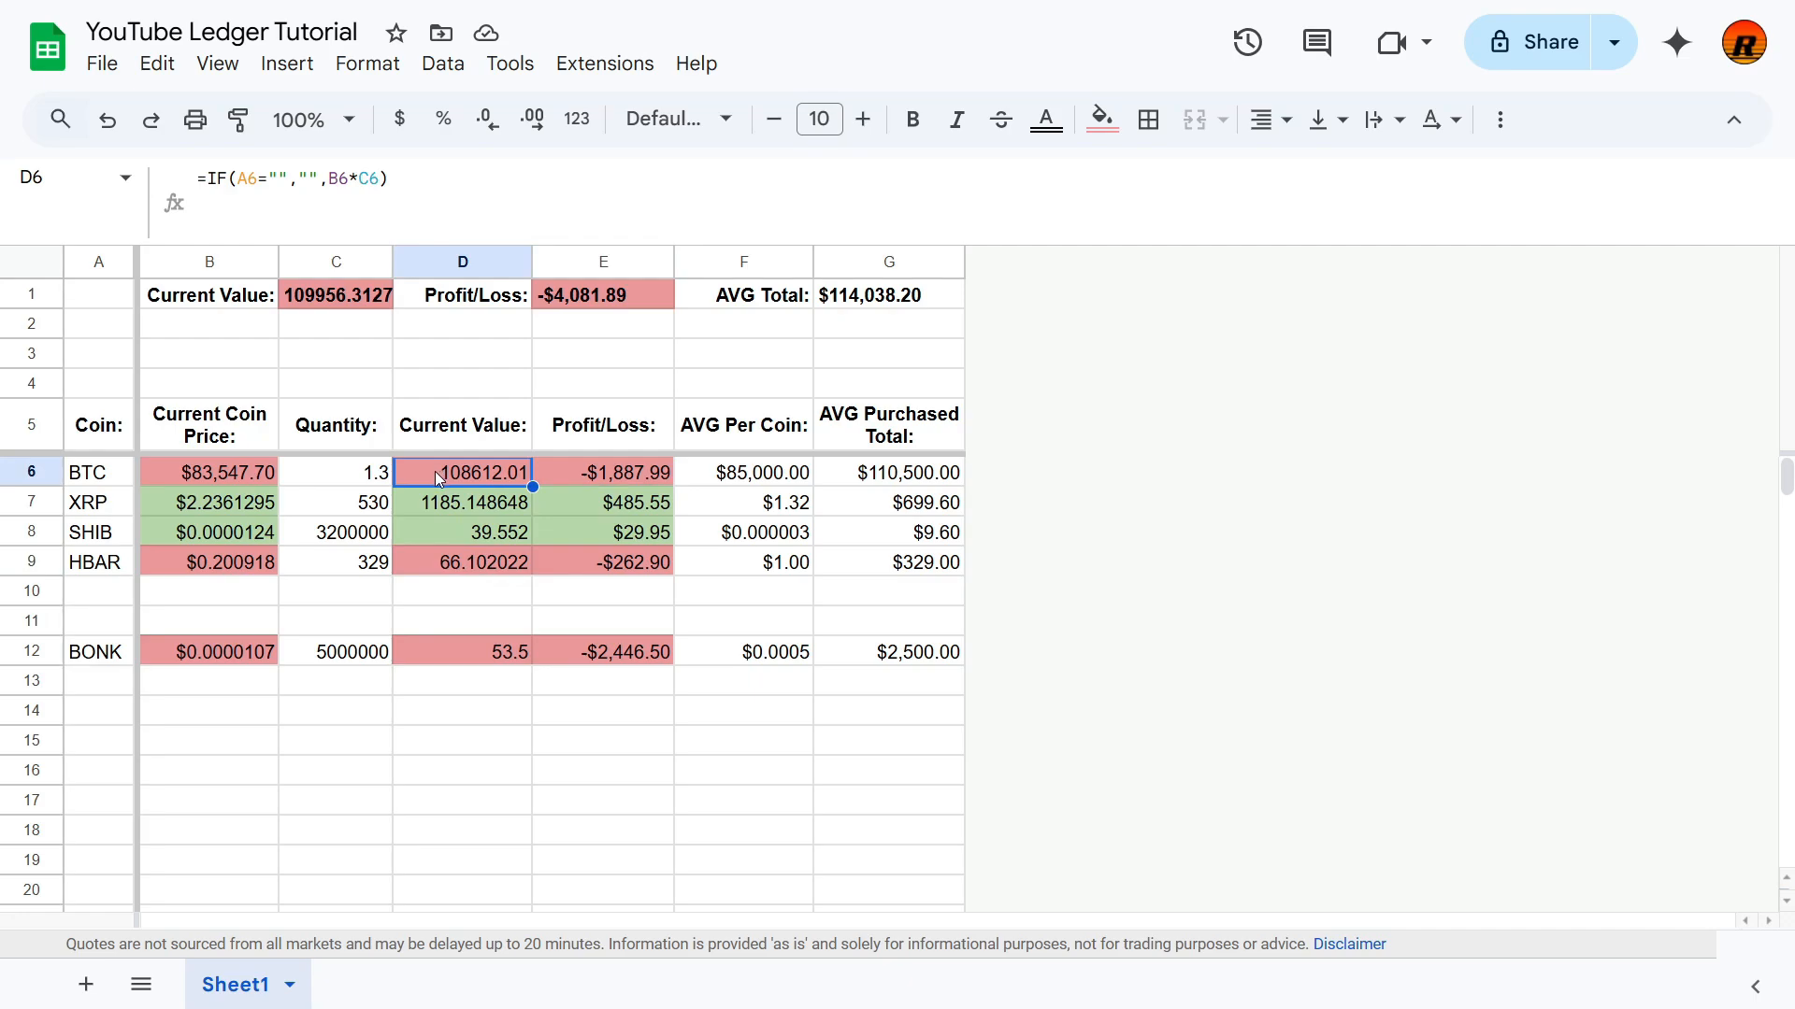
key("ctrl+shift+Down")
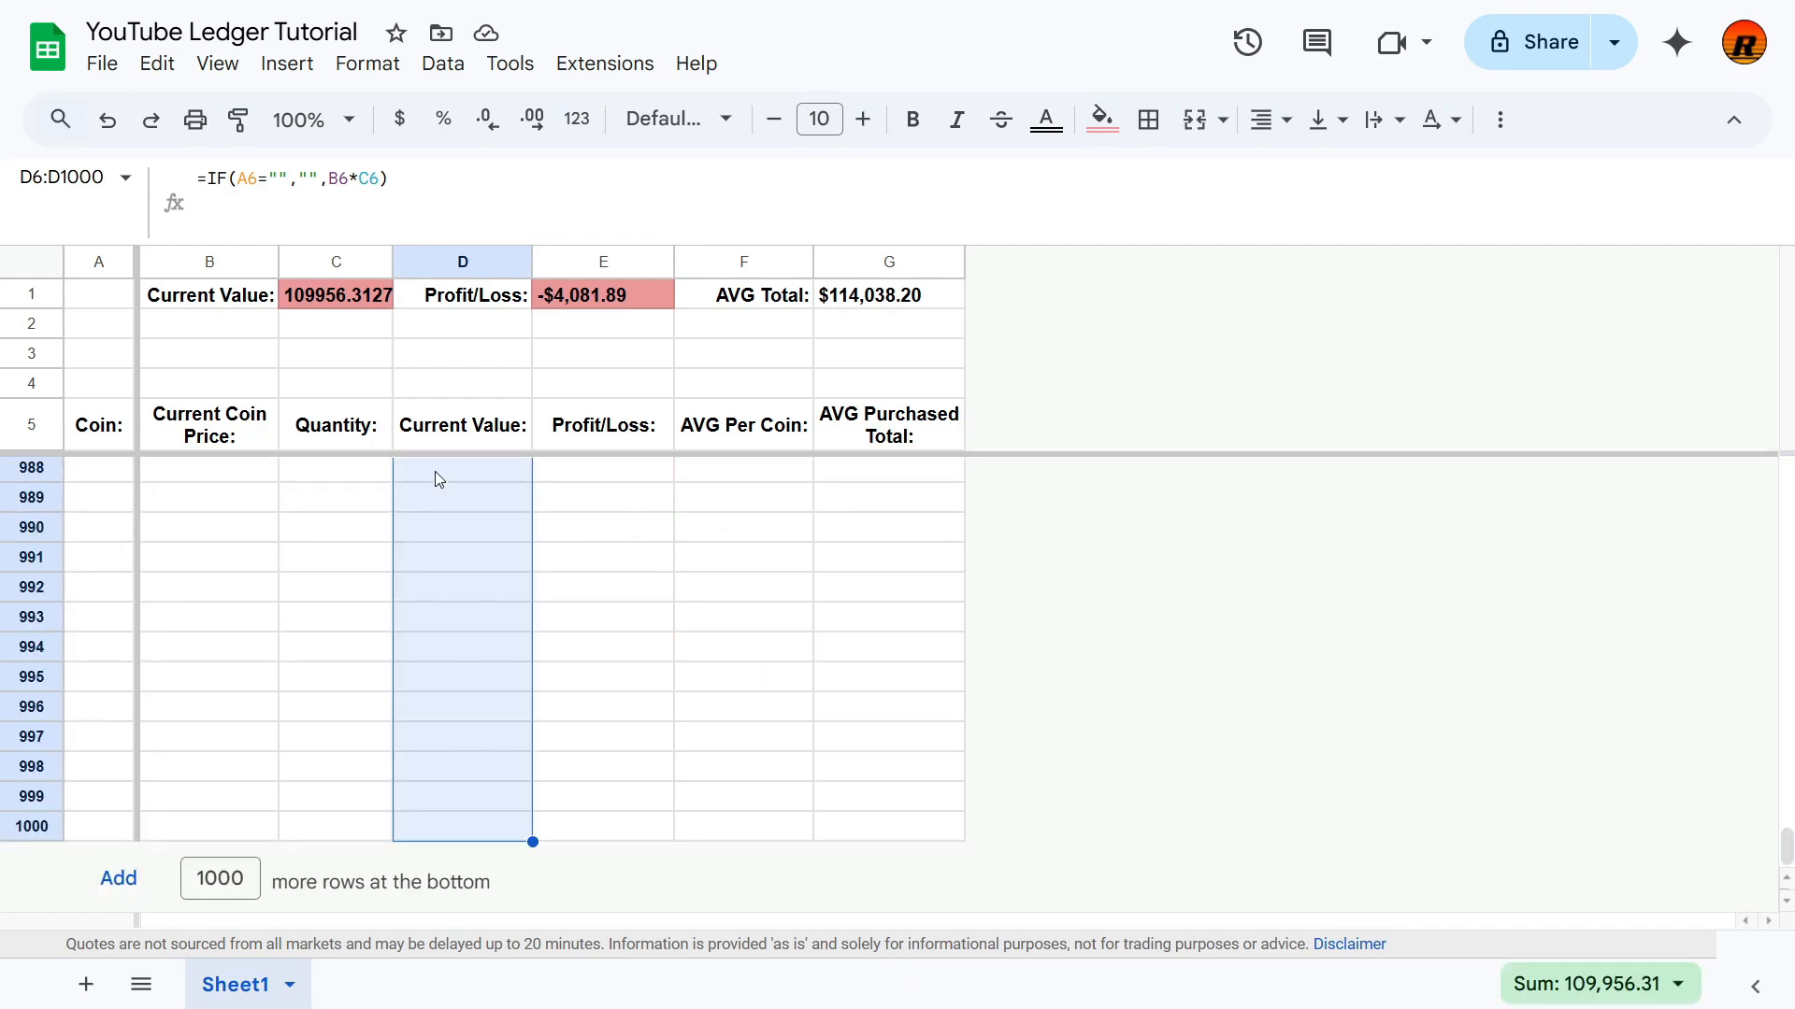
left_click(368, 63)
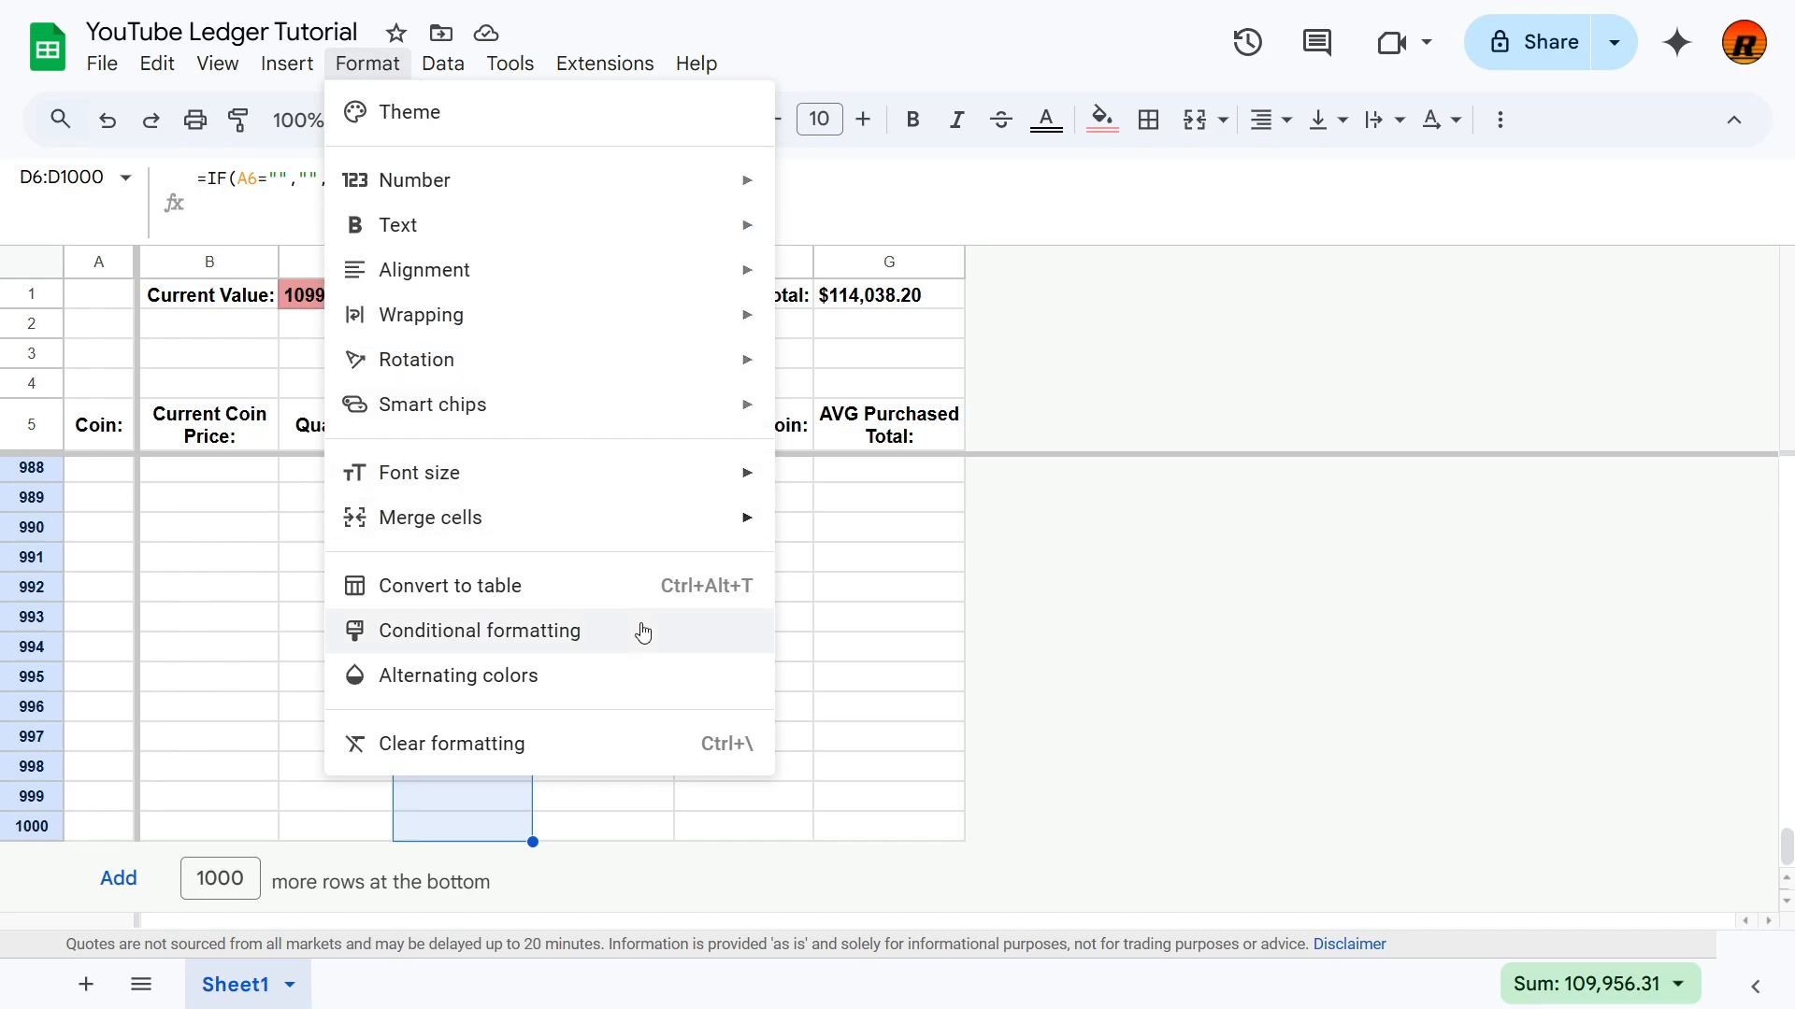
mouse_move(577, 184)
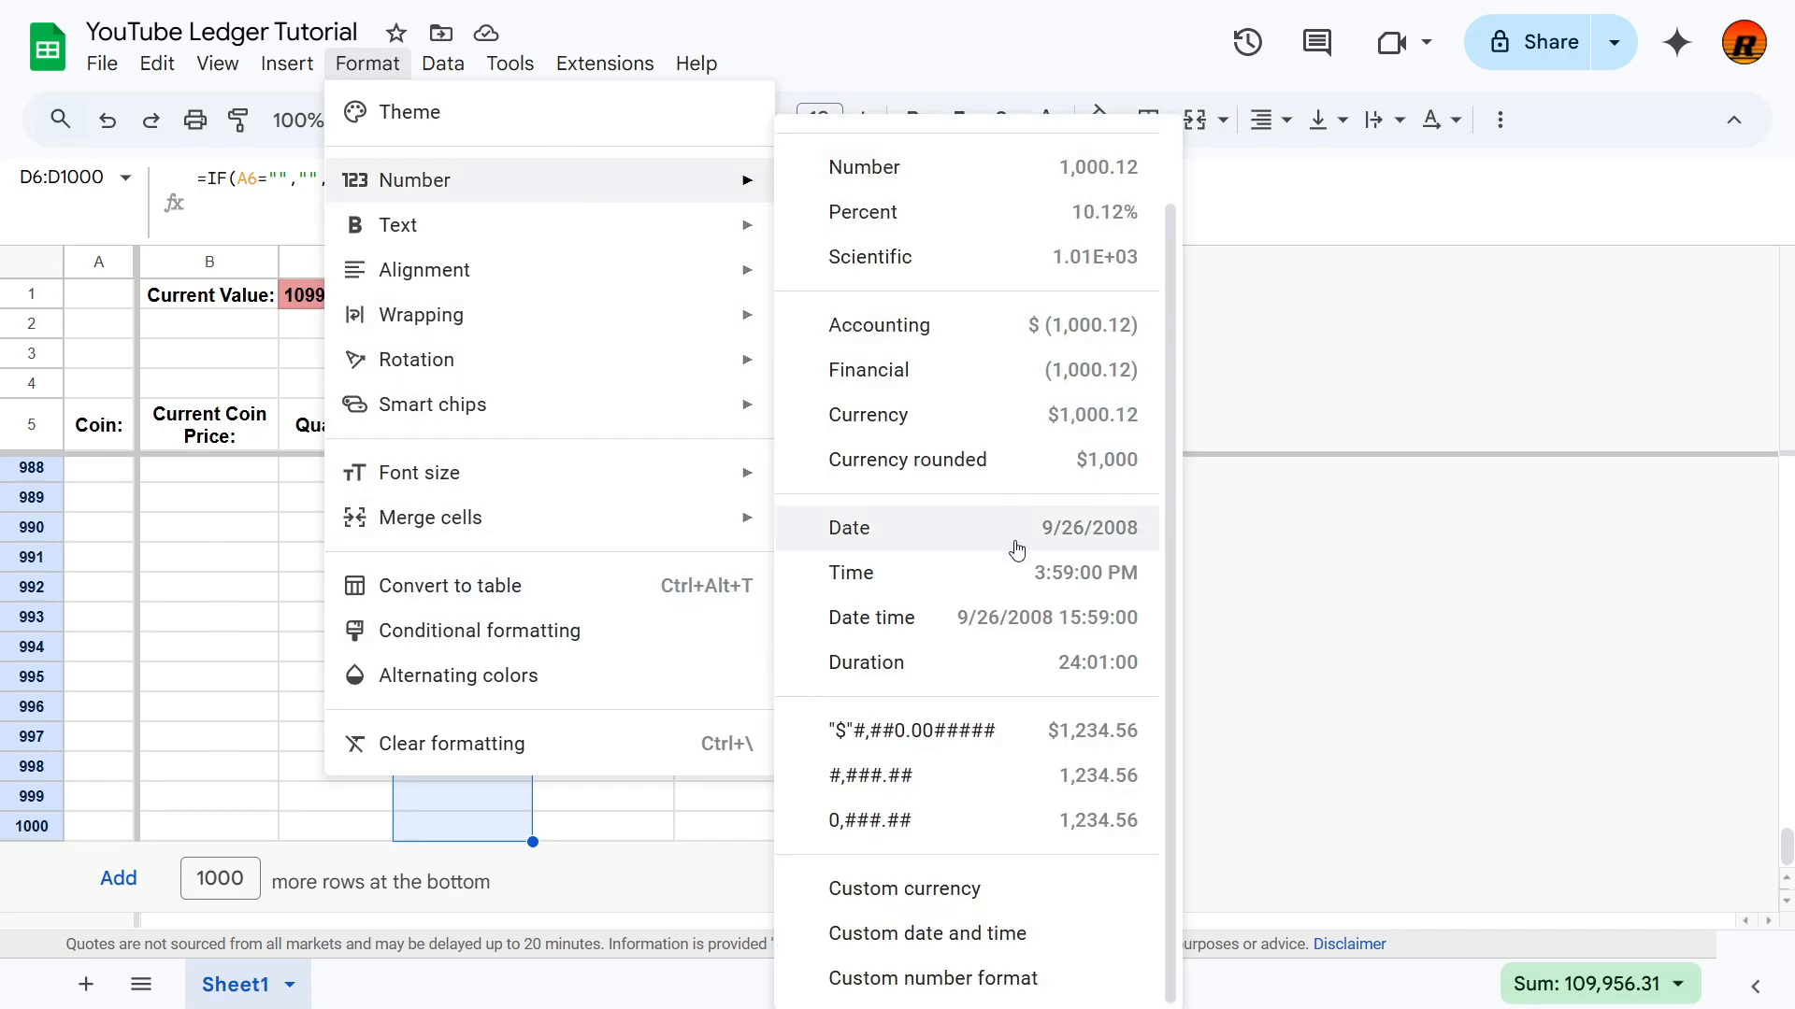
left_click(944, 731)
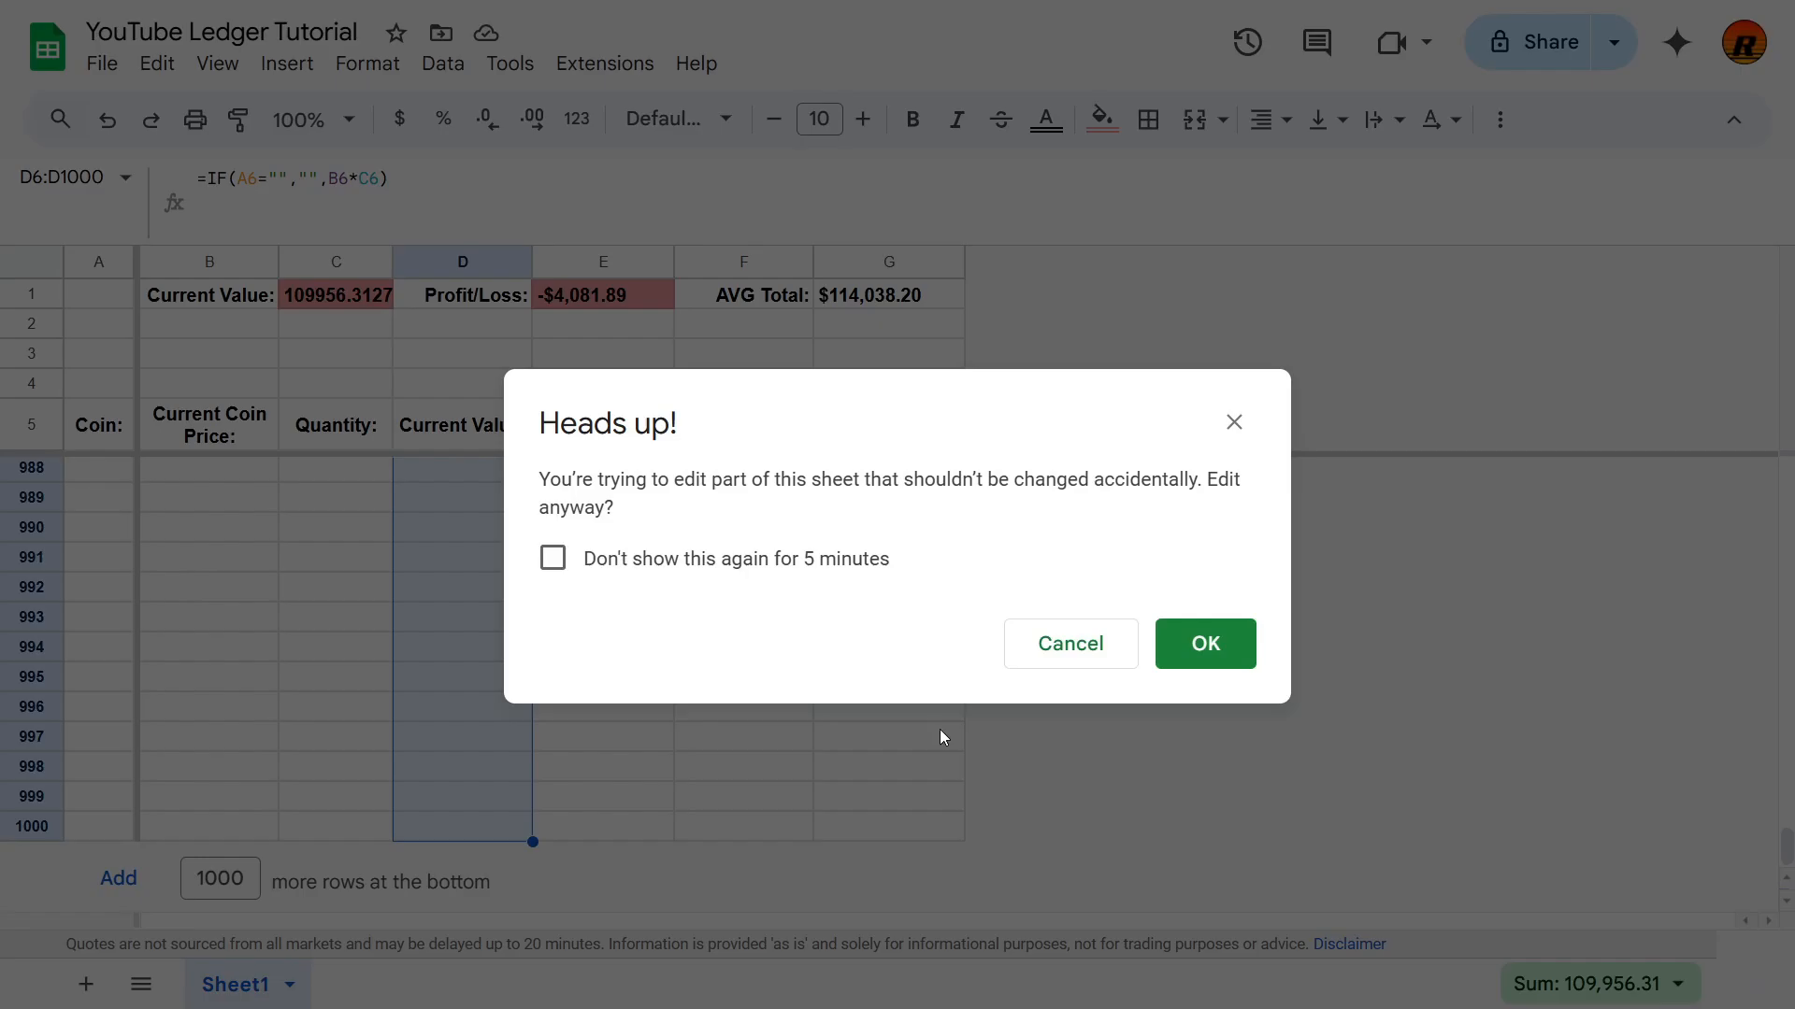
left_click(1203, 643)
Step: Auto-fit the width of column D to its contents, accepting the edit of the protected range
key("ctrl+shift+Up")
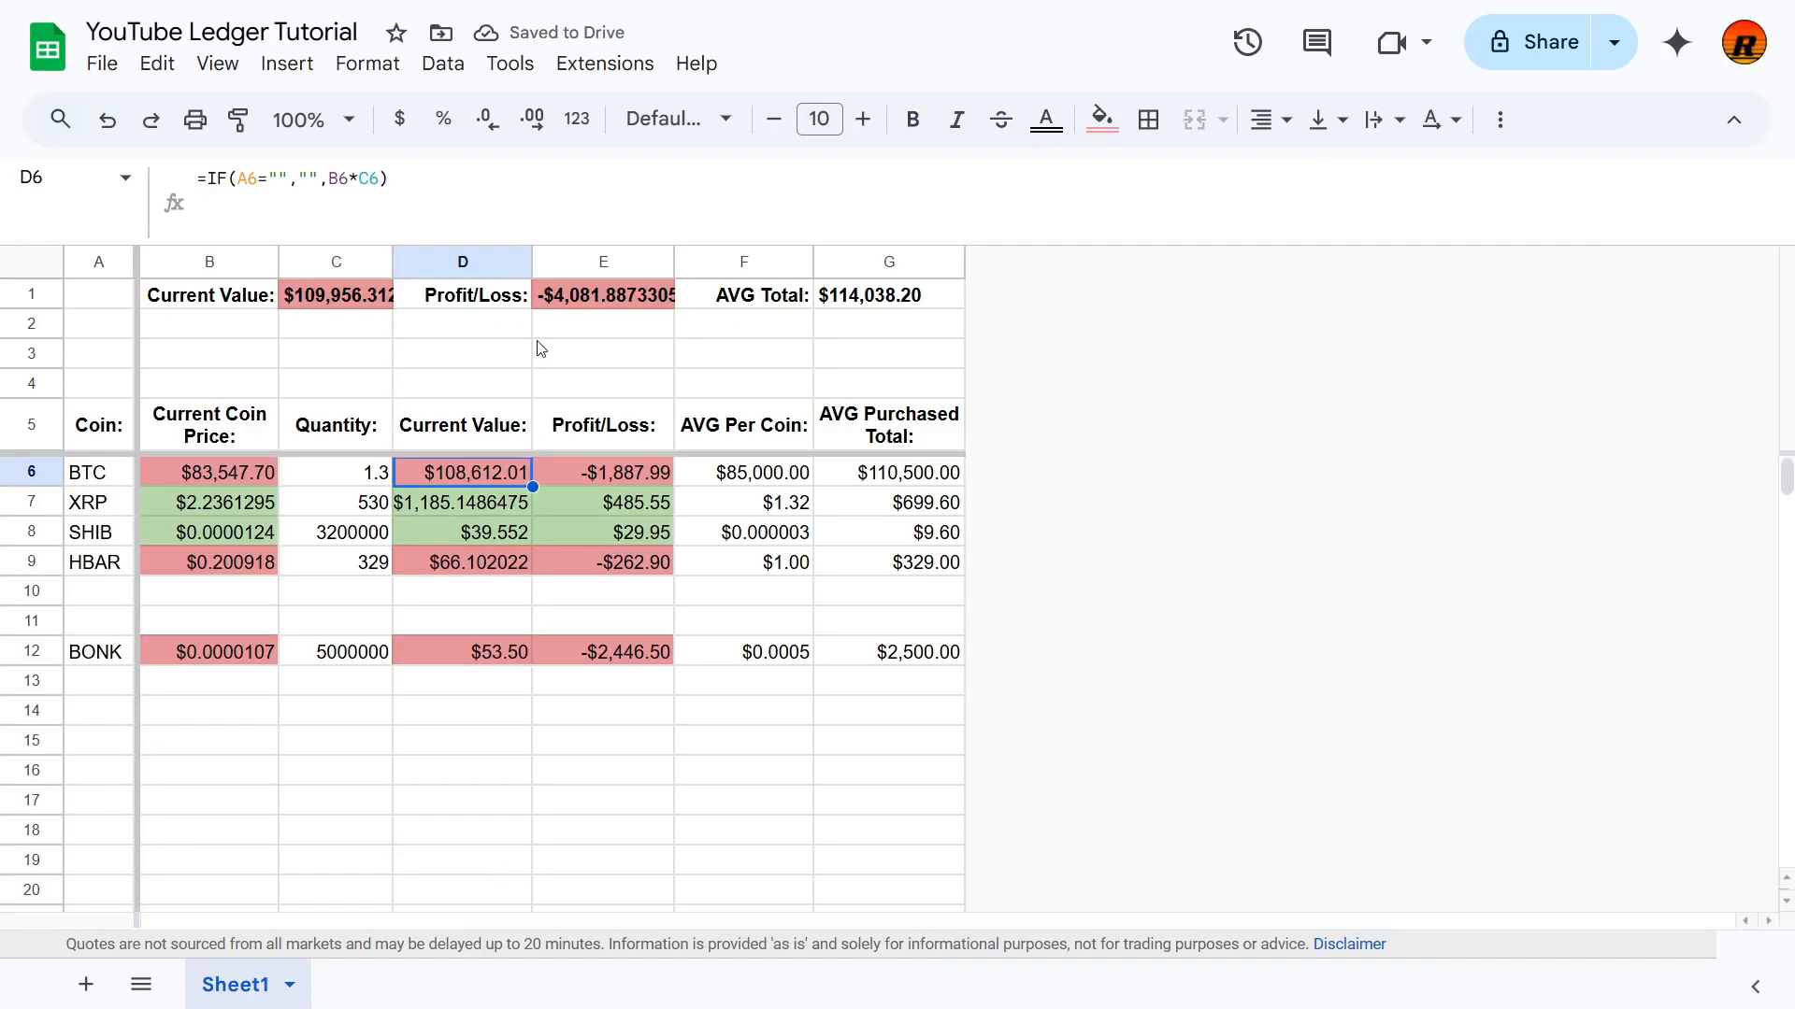
double_click(533, 261)
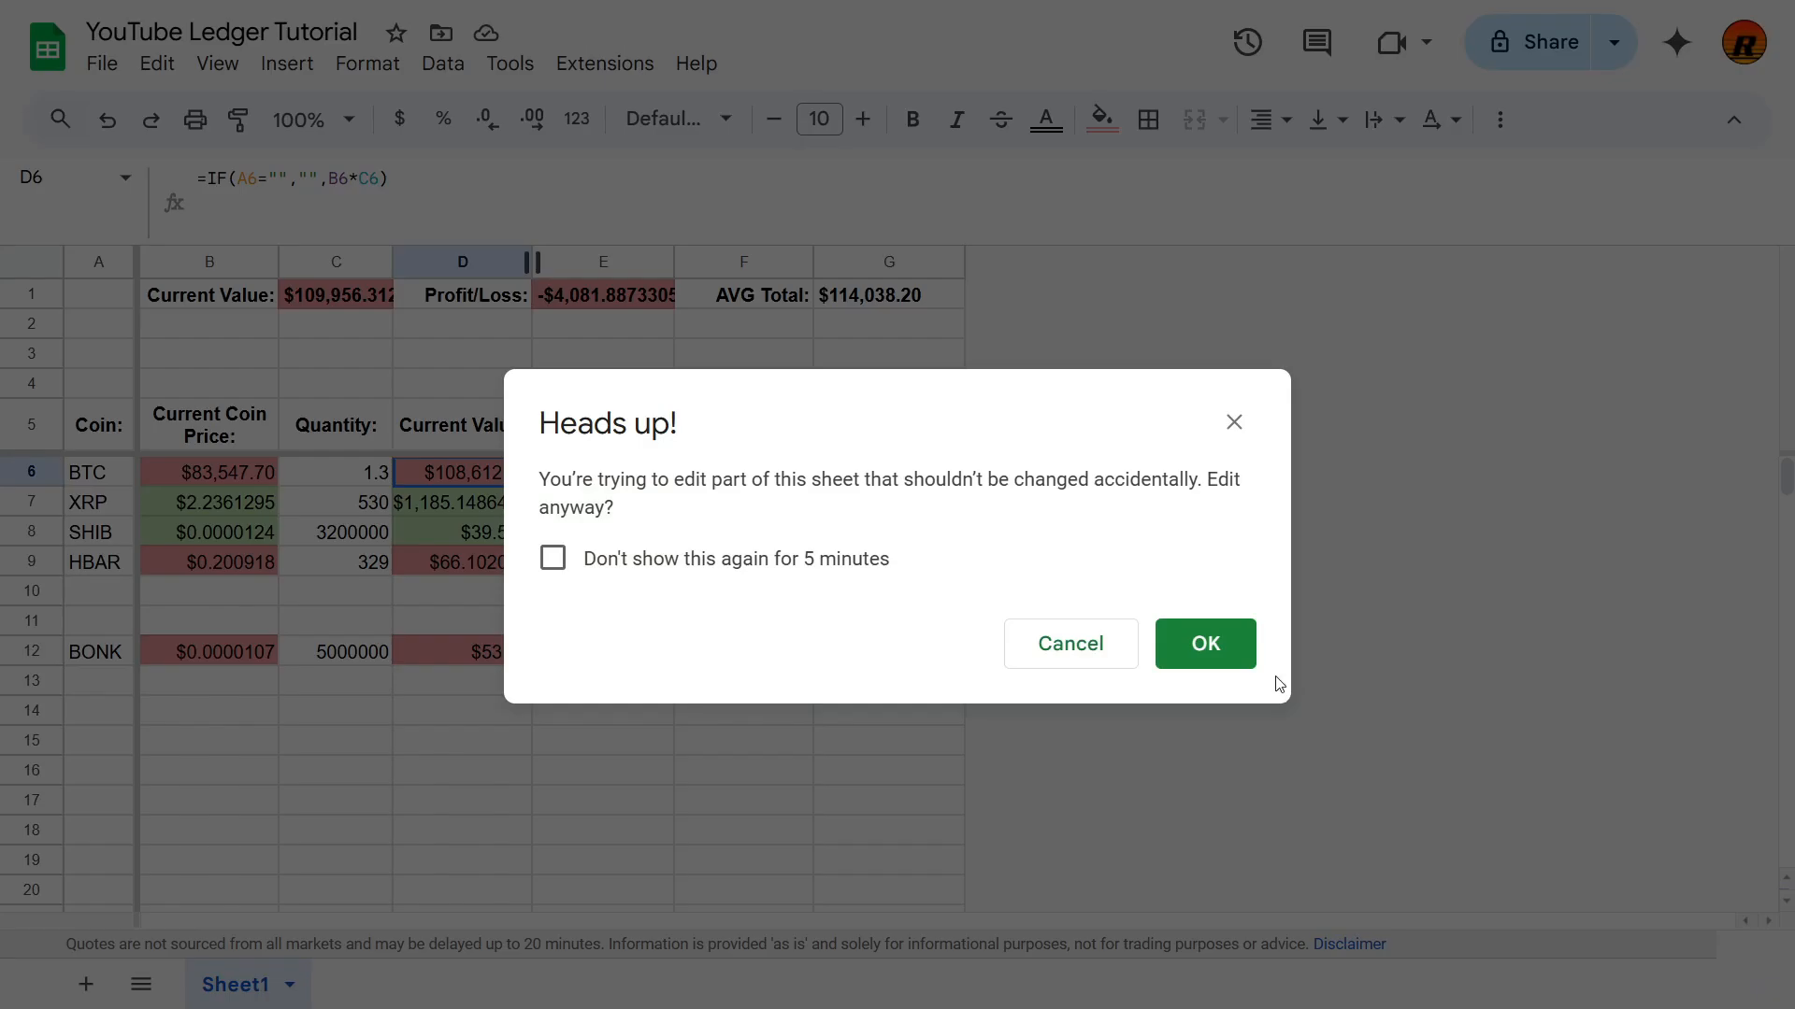
left_click(1243, 646)
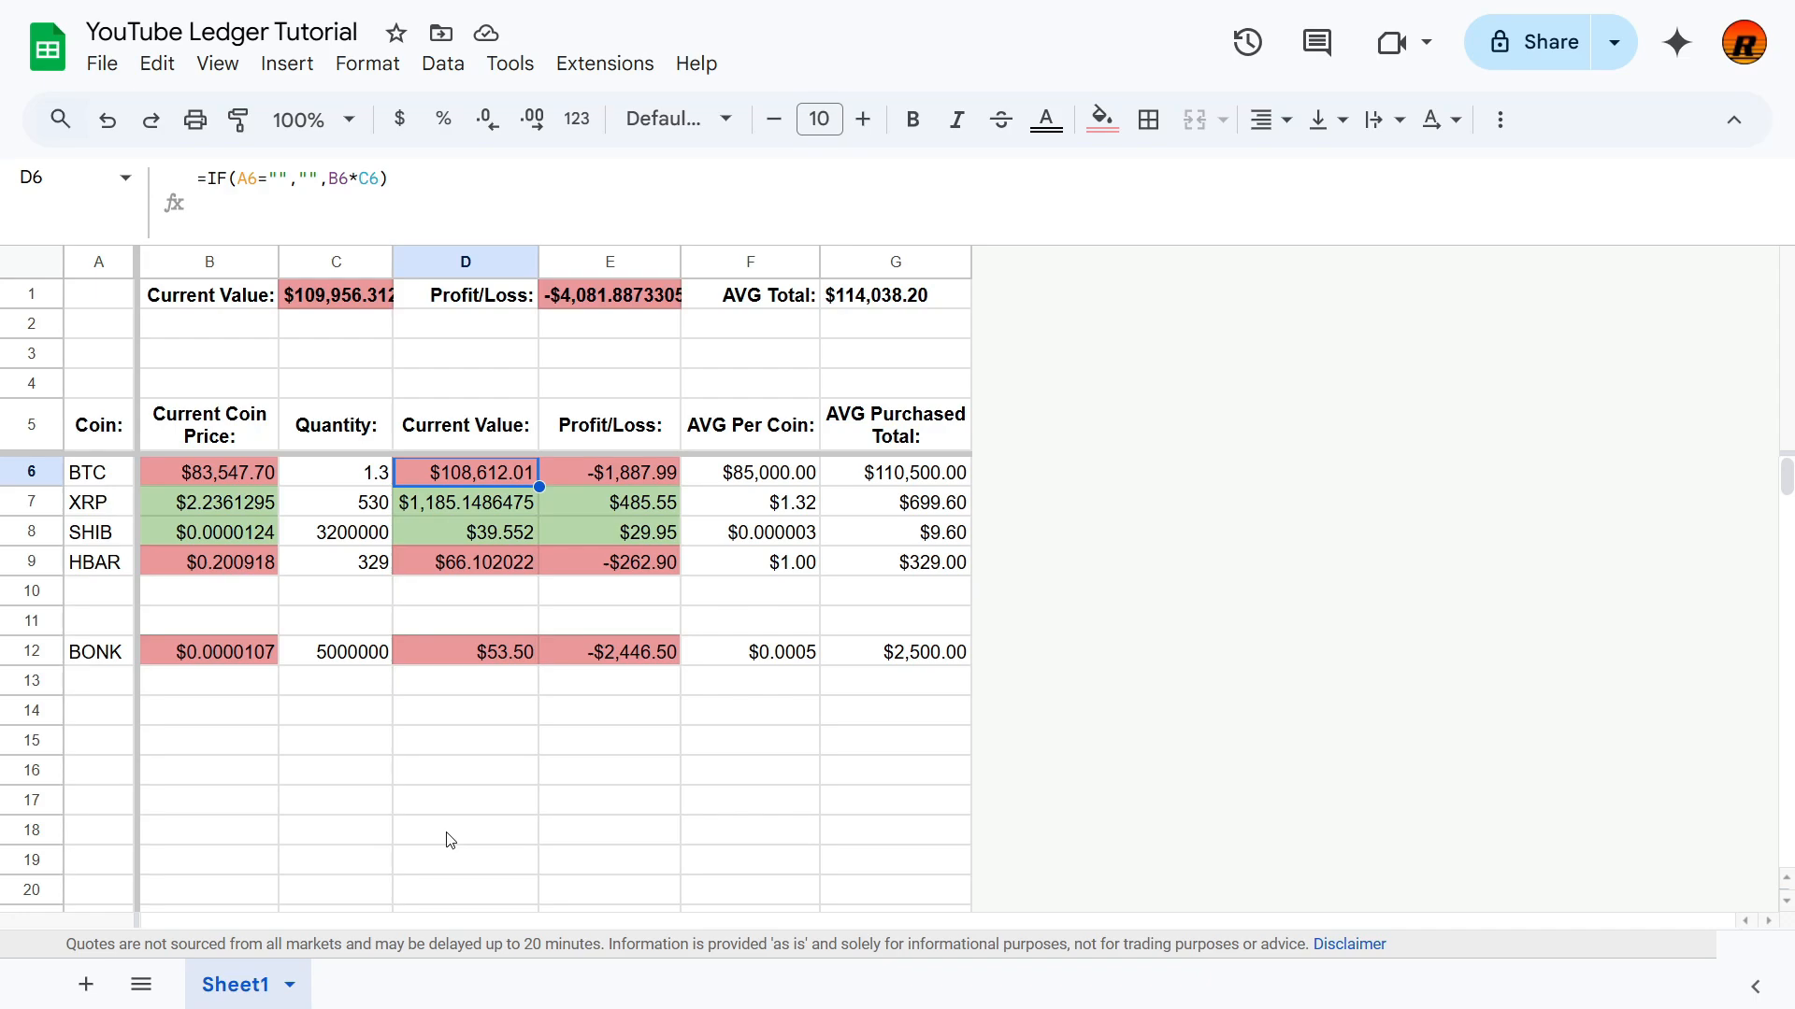
Step: Set the Current Value total in C1 and the Profit/Loss total in E1 to the Currency number format
left_click(579, 298)
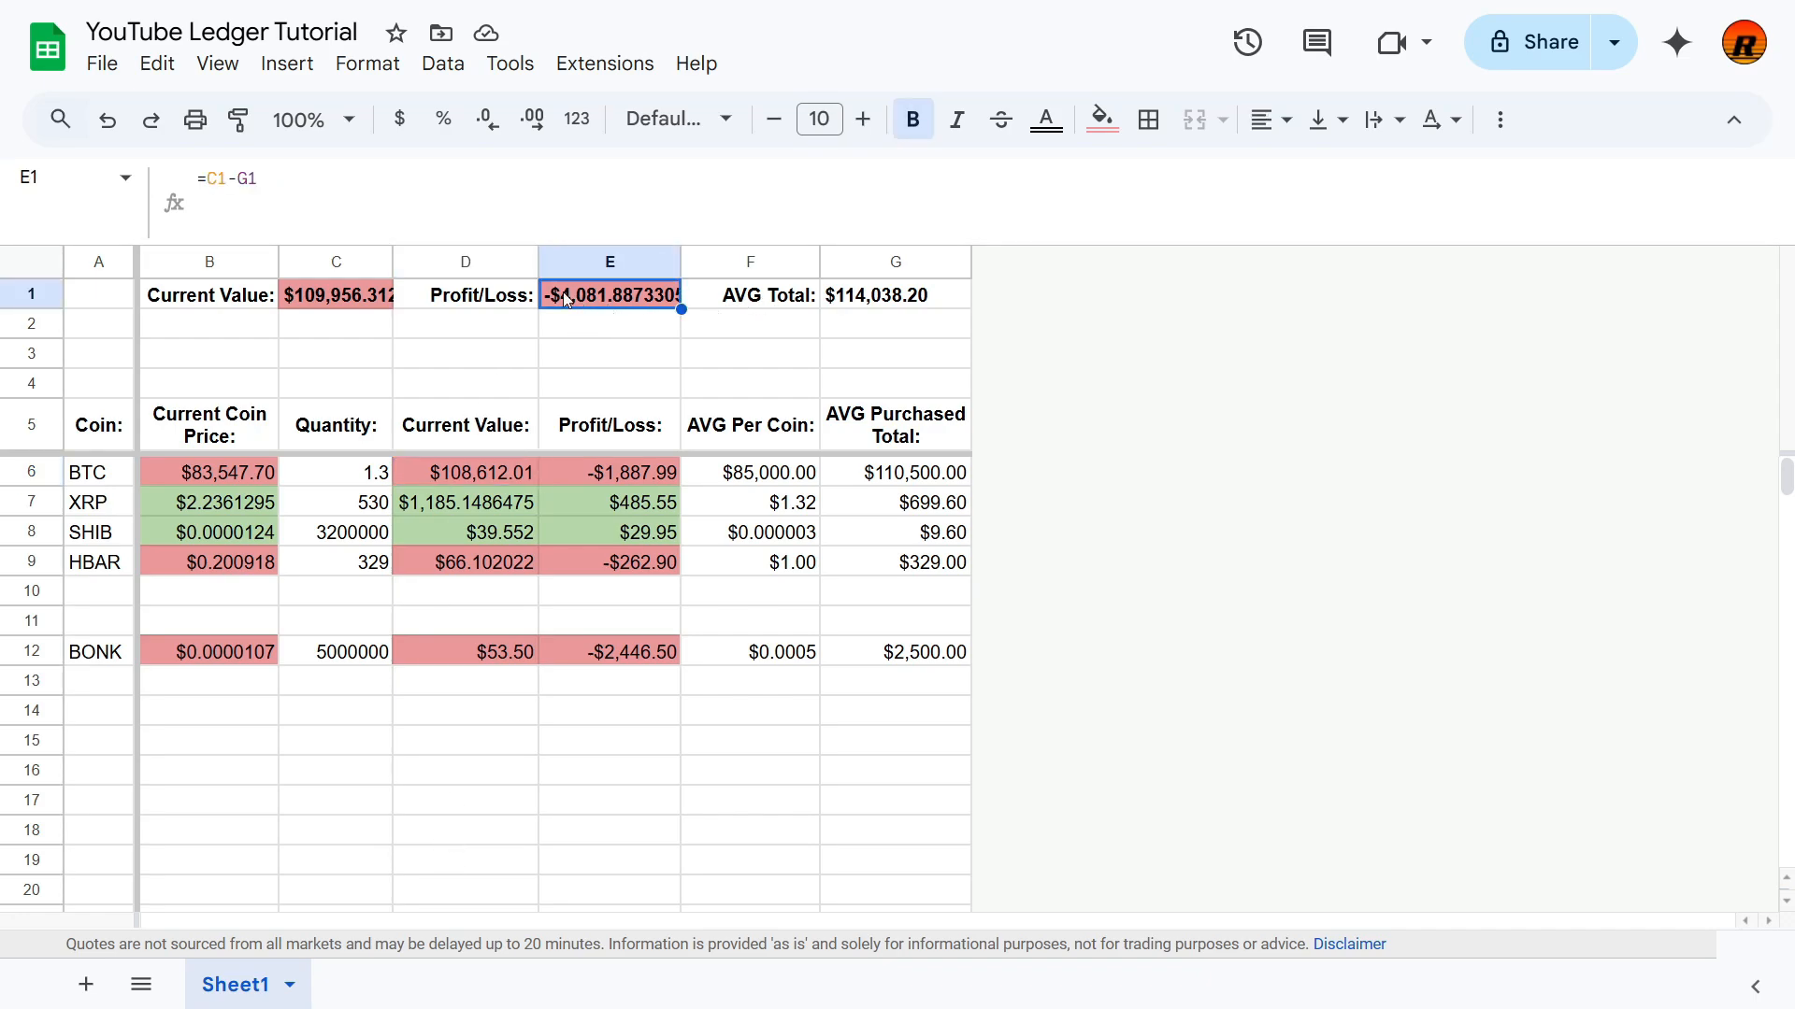
left_click(303, 297)
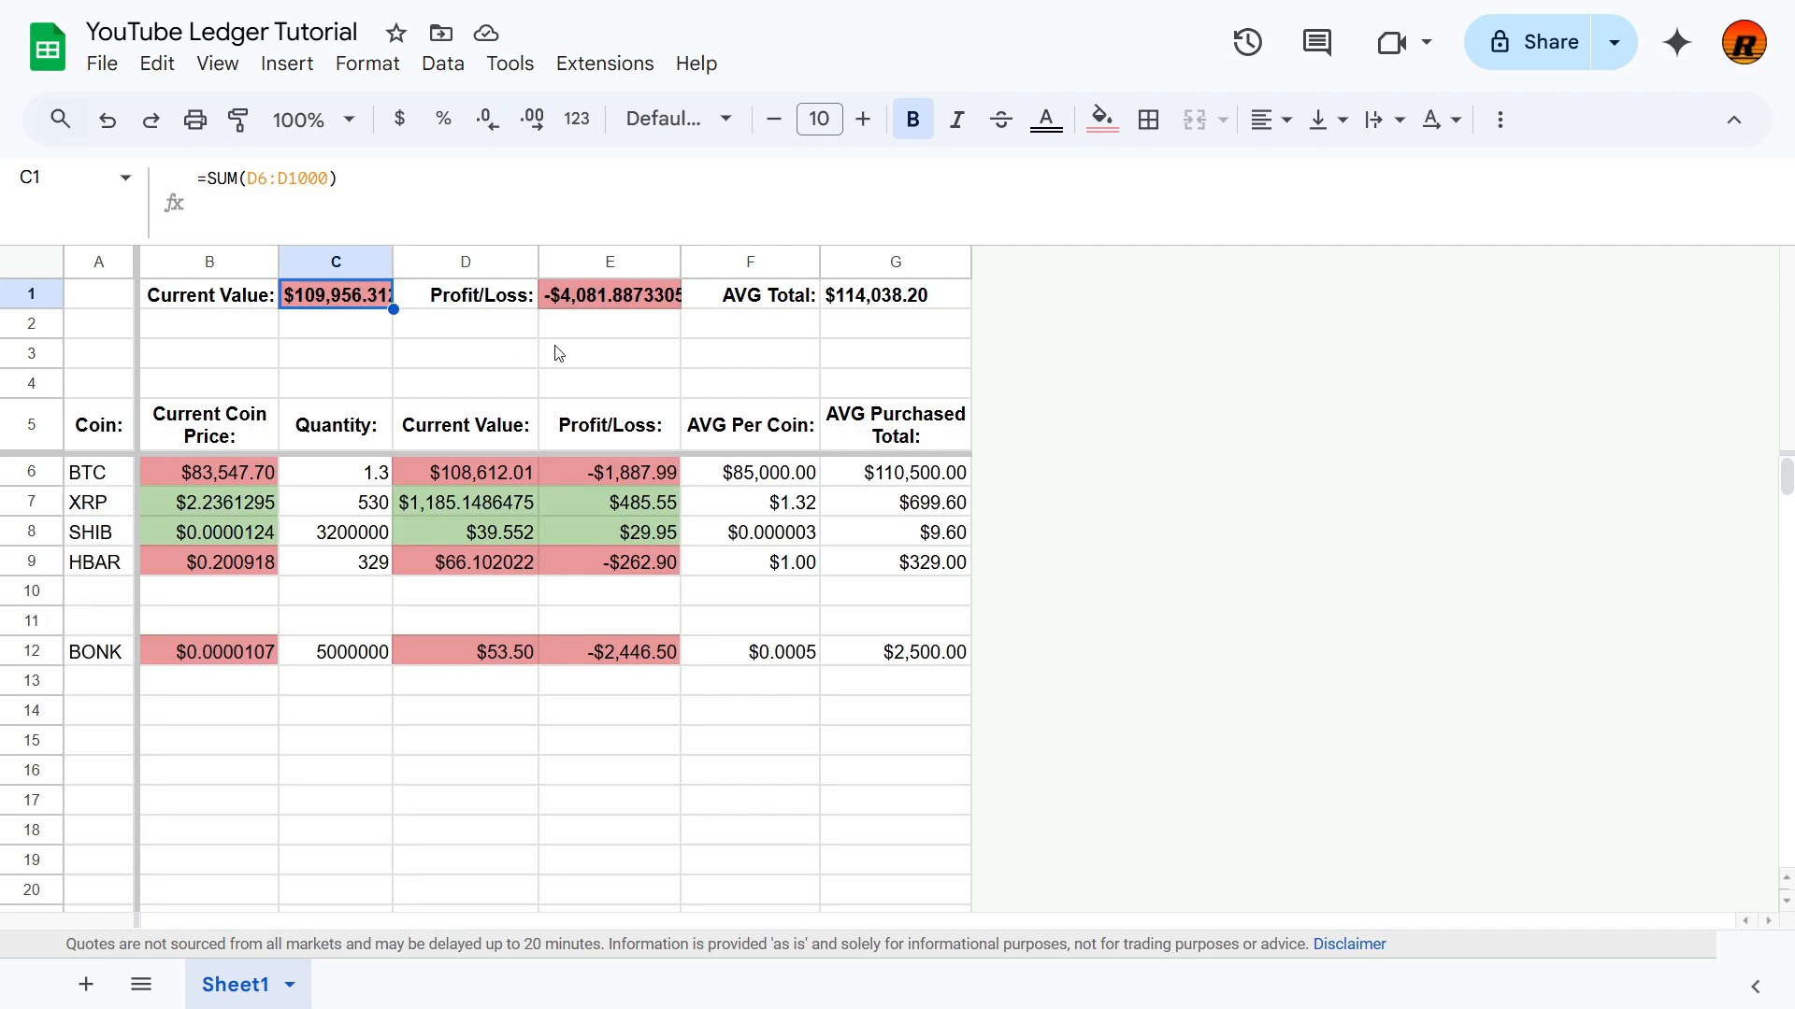
left_click(584, 307, "ctrl")
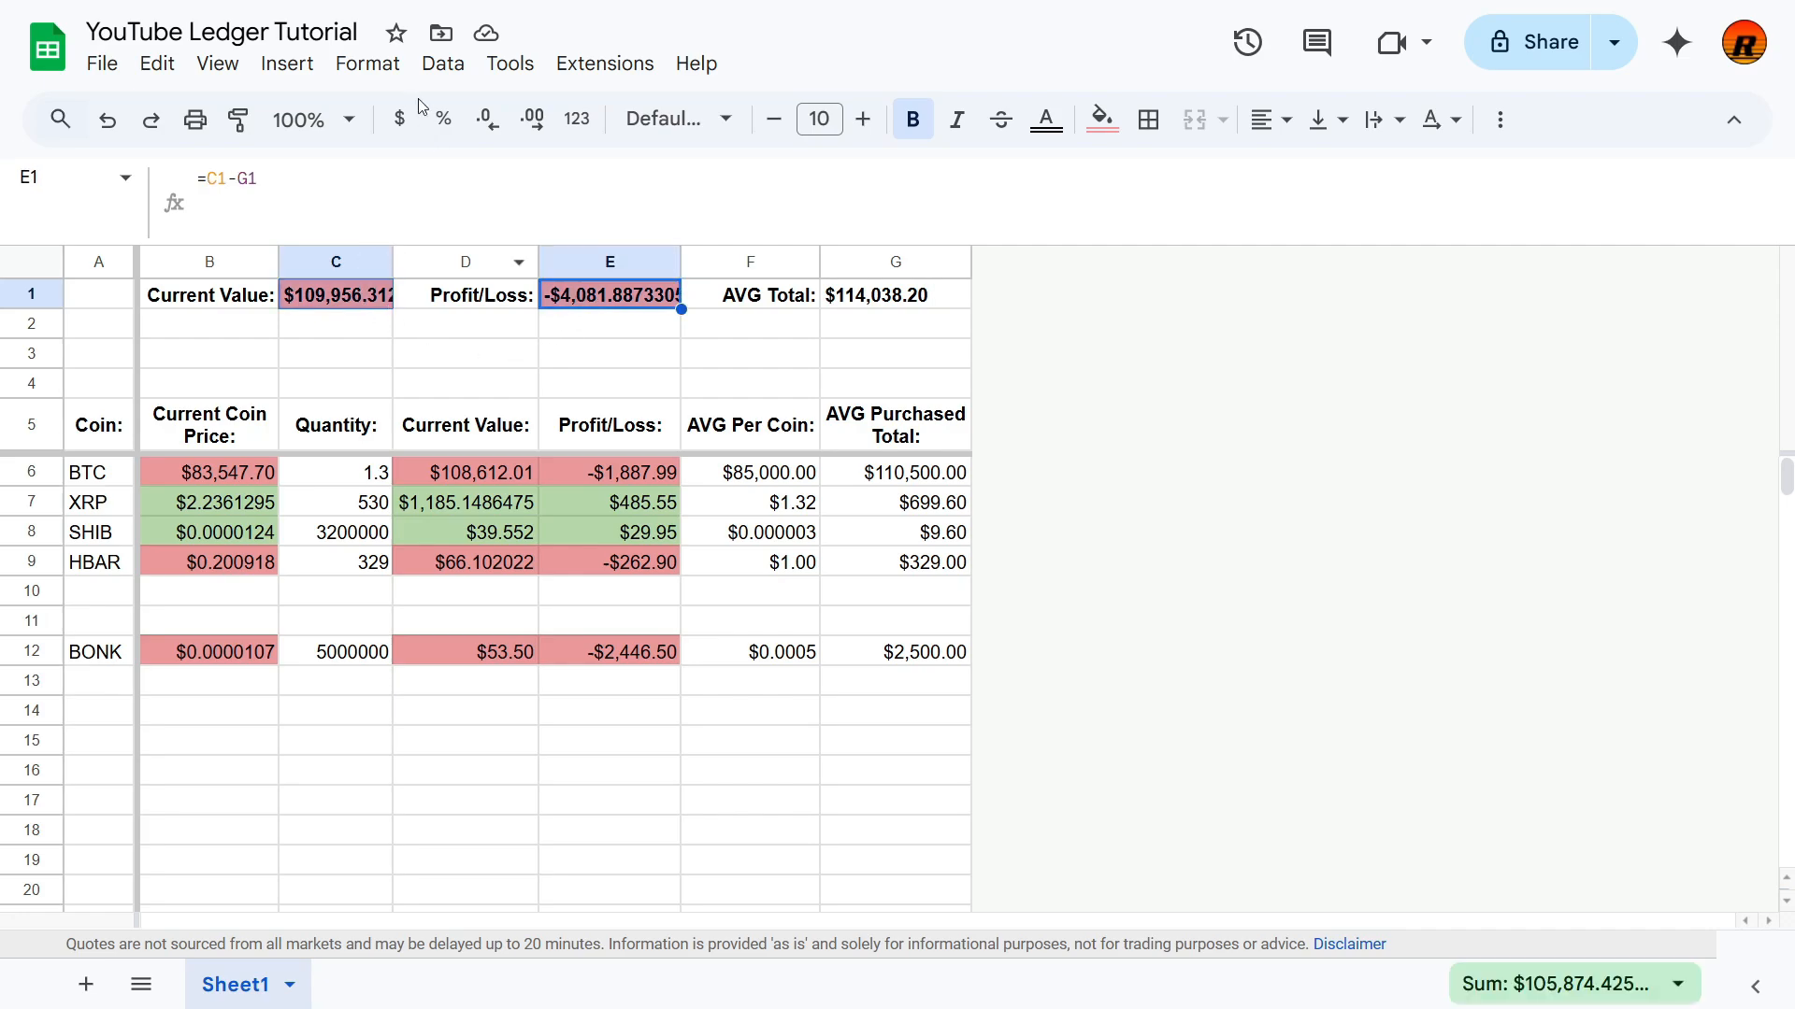
left_click(367, 64)
mouse_move(417, 183)
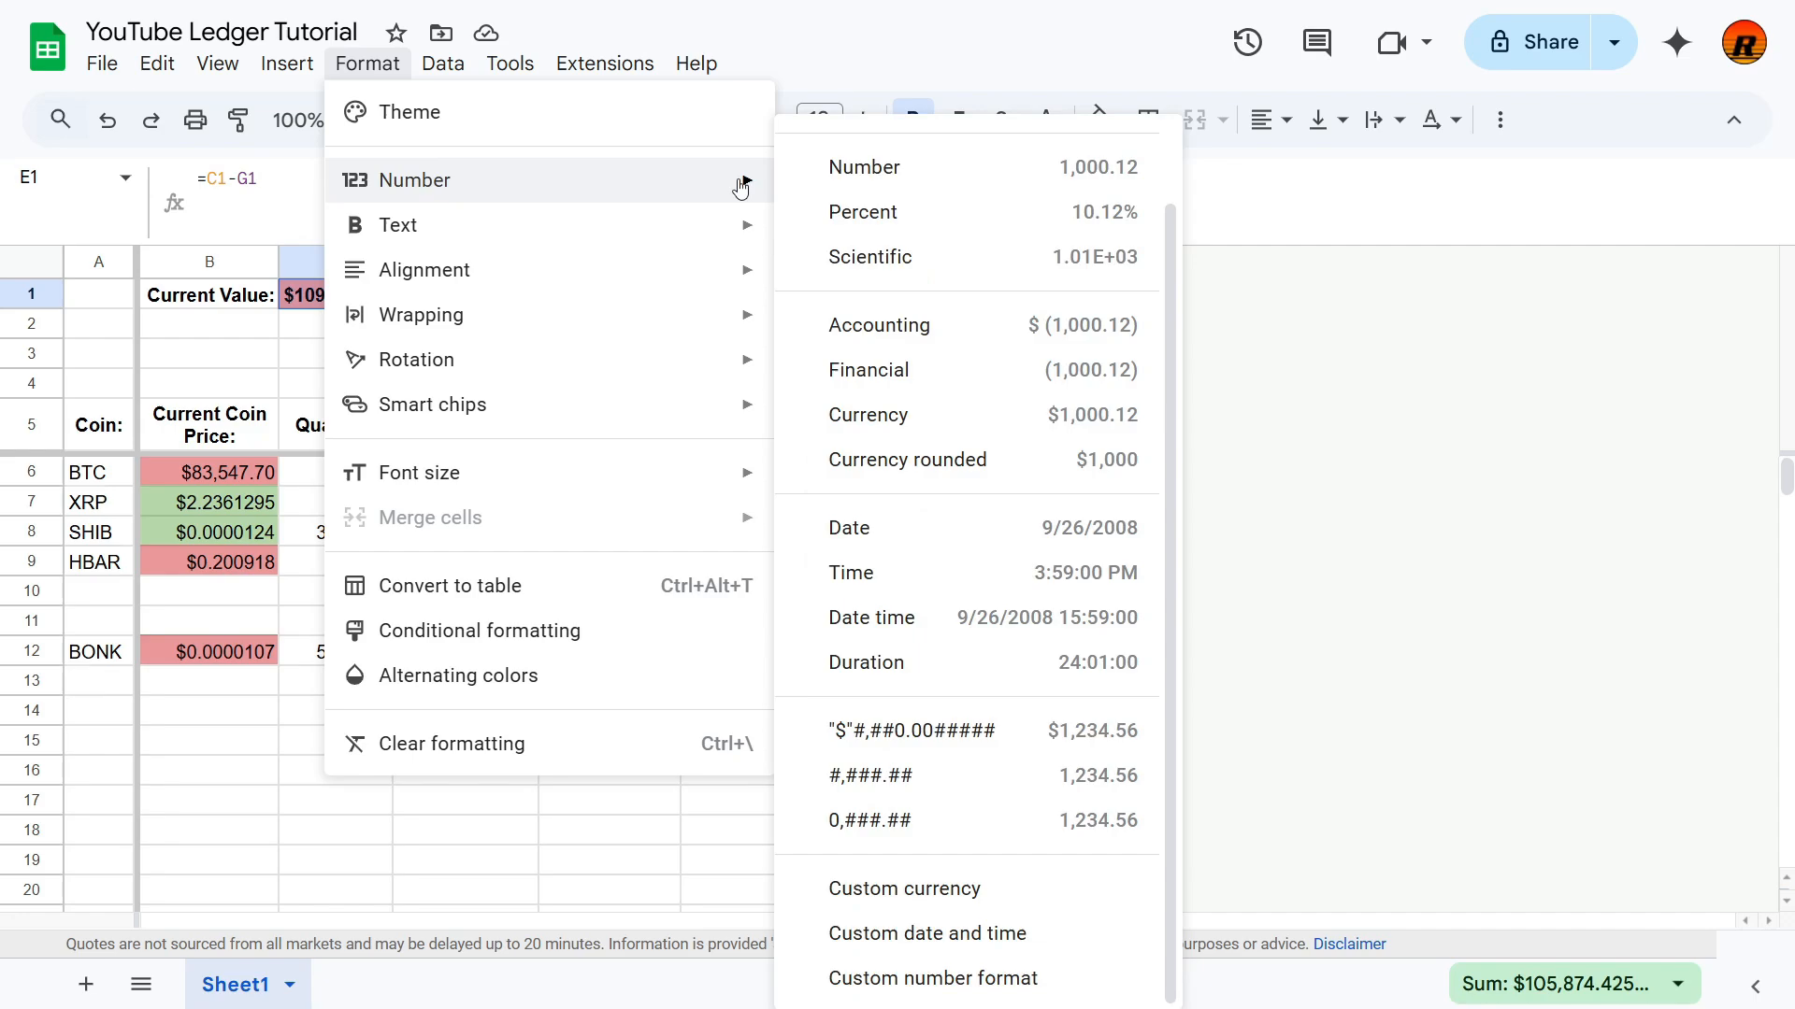
left_click(917, 414)
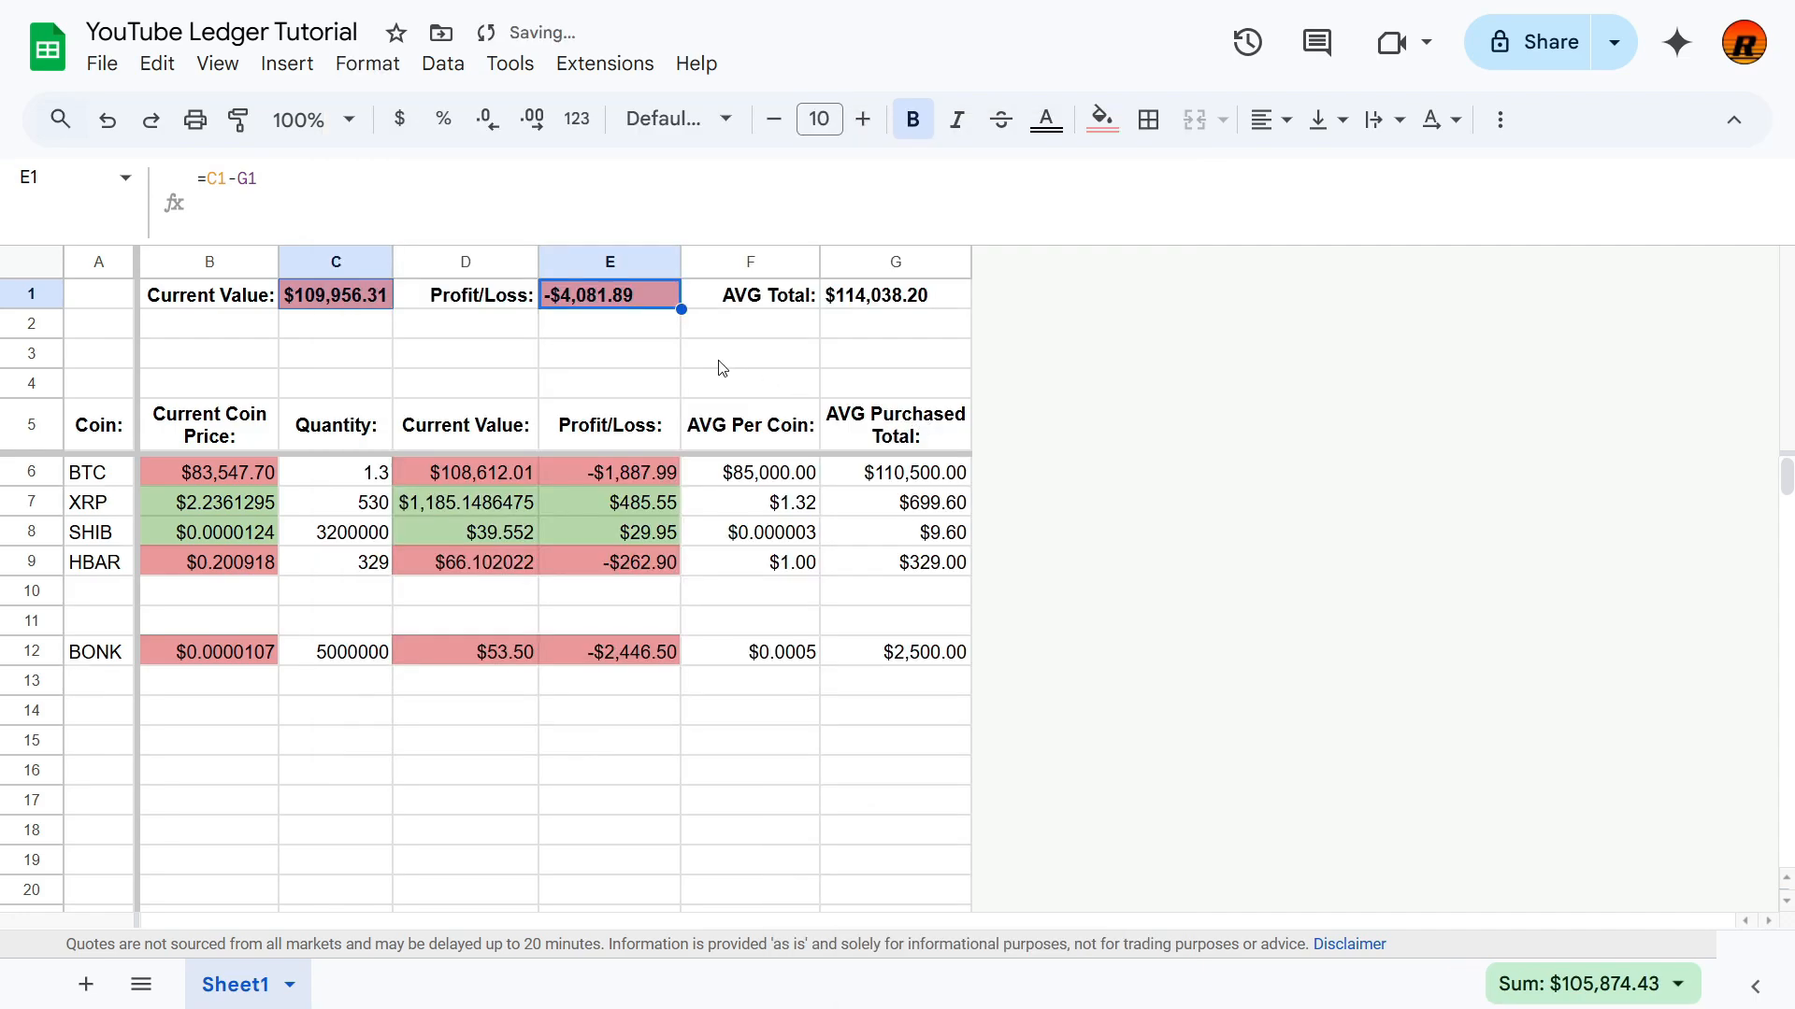
left_click(591, 327)
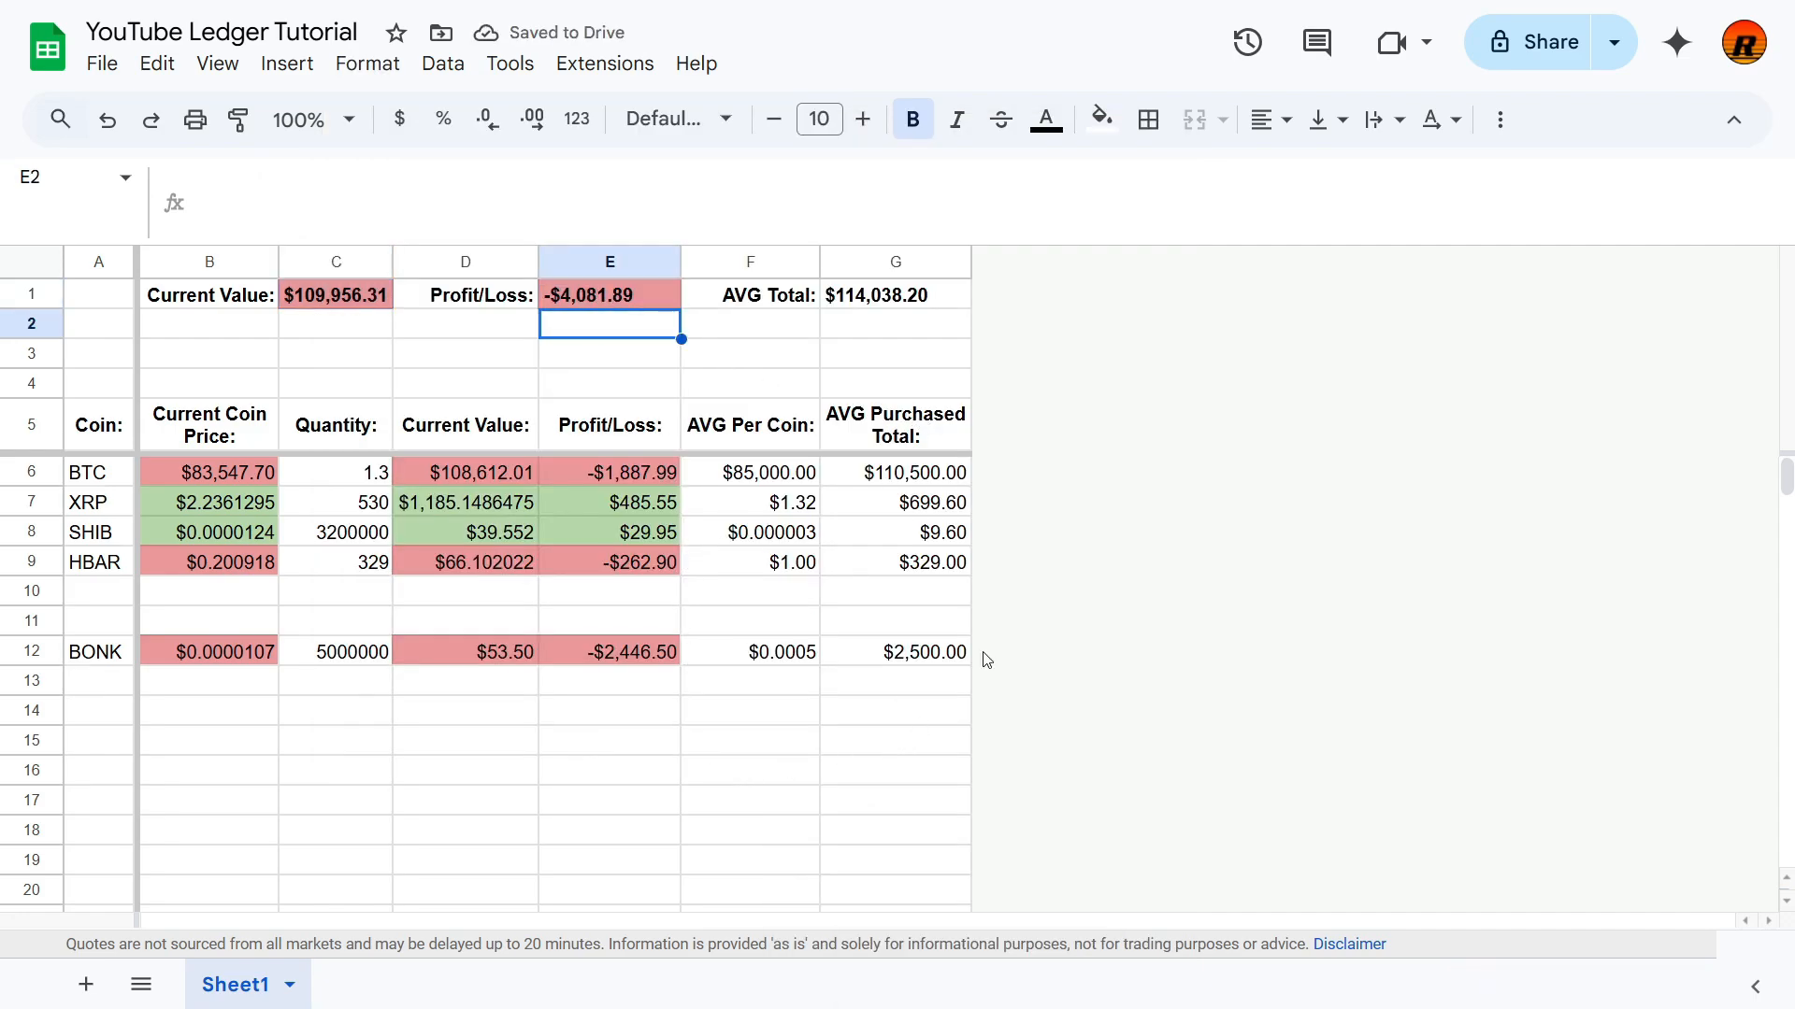
left_click(858, 722)
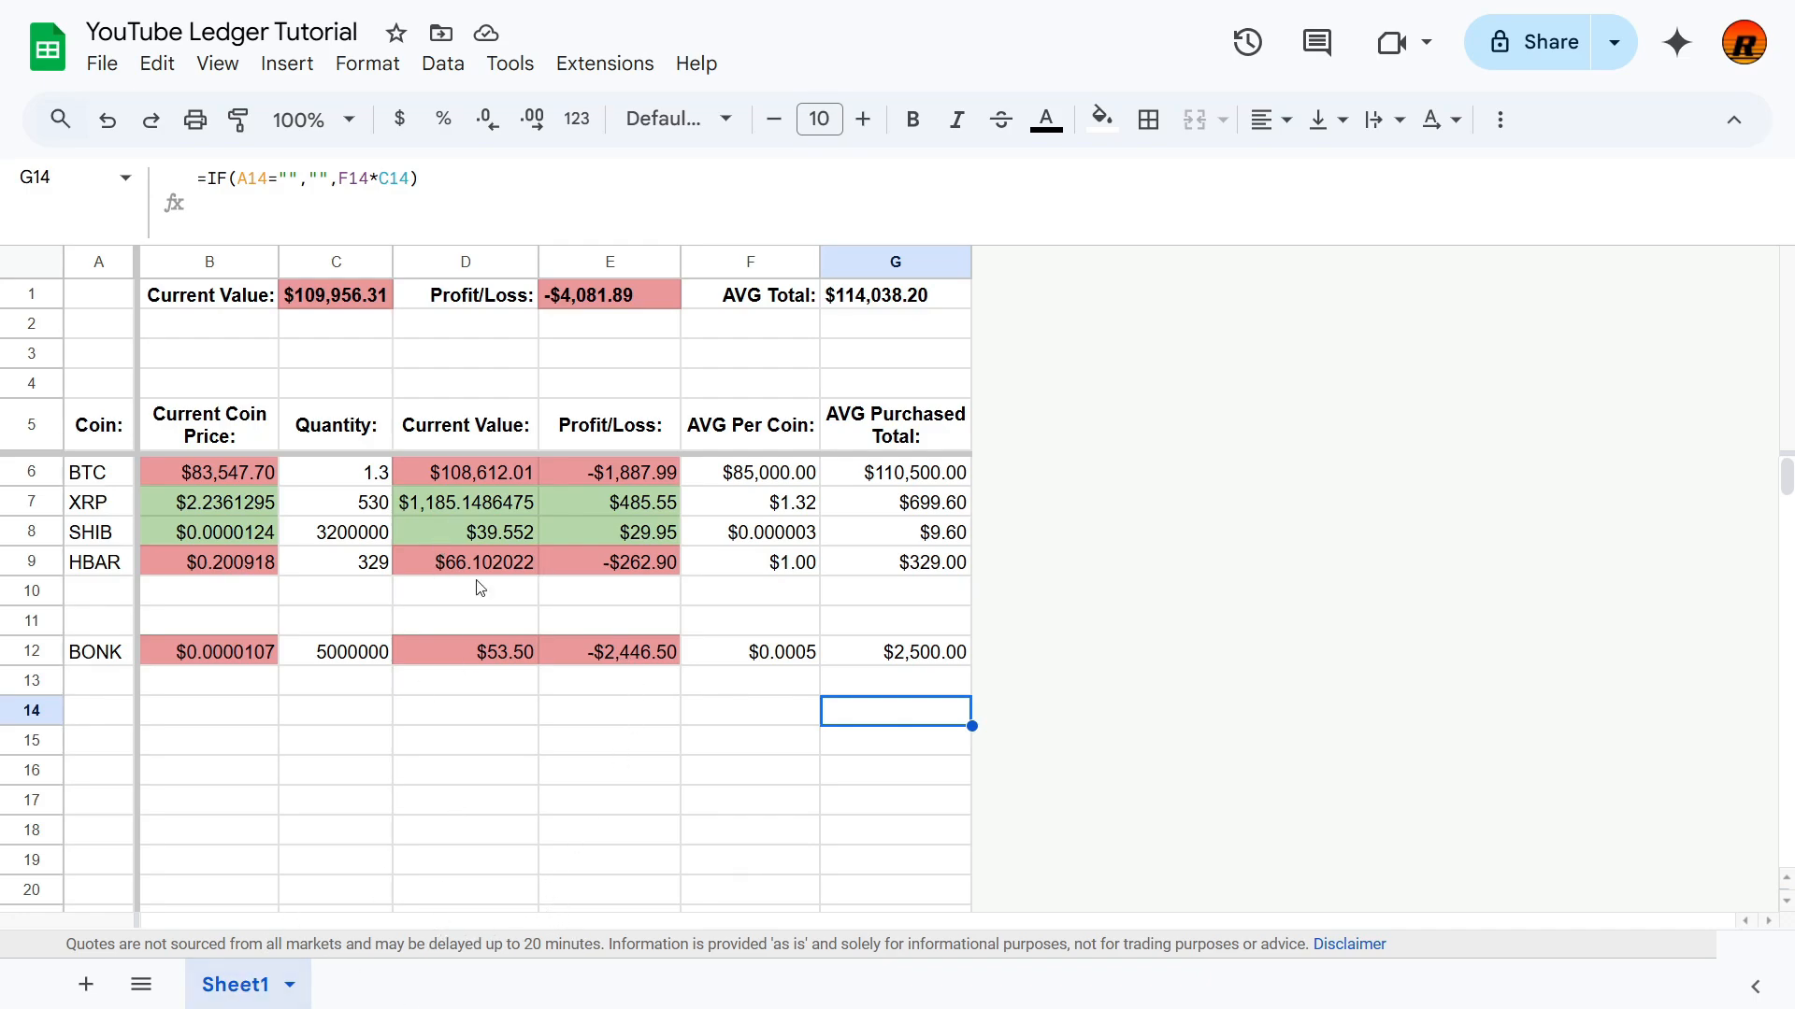
left_click(768, 478)
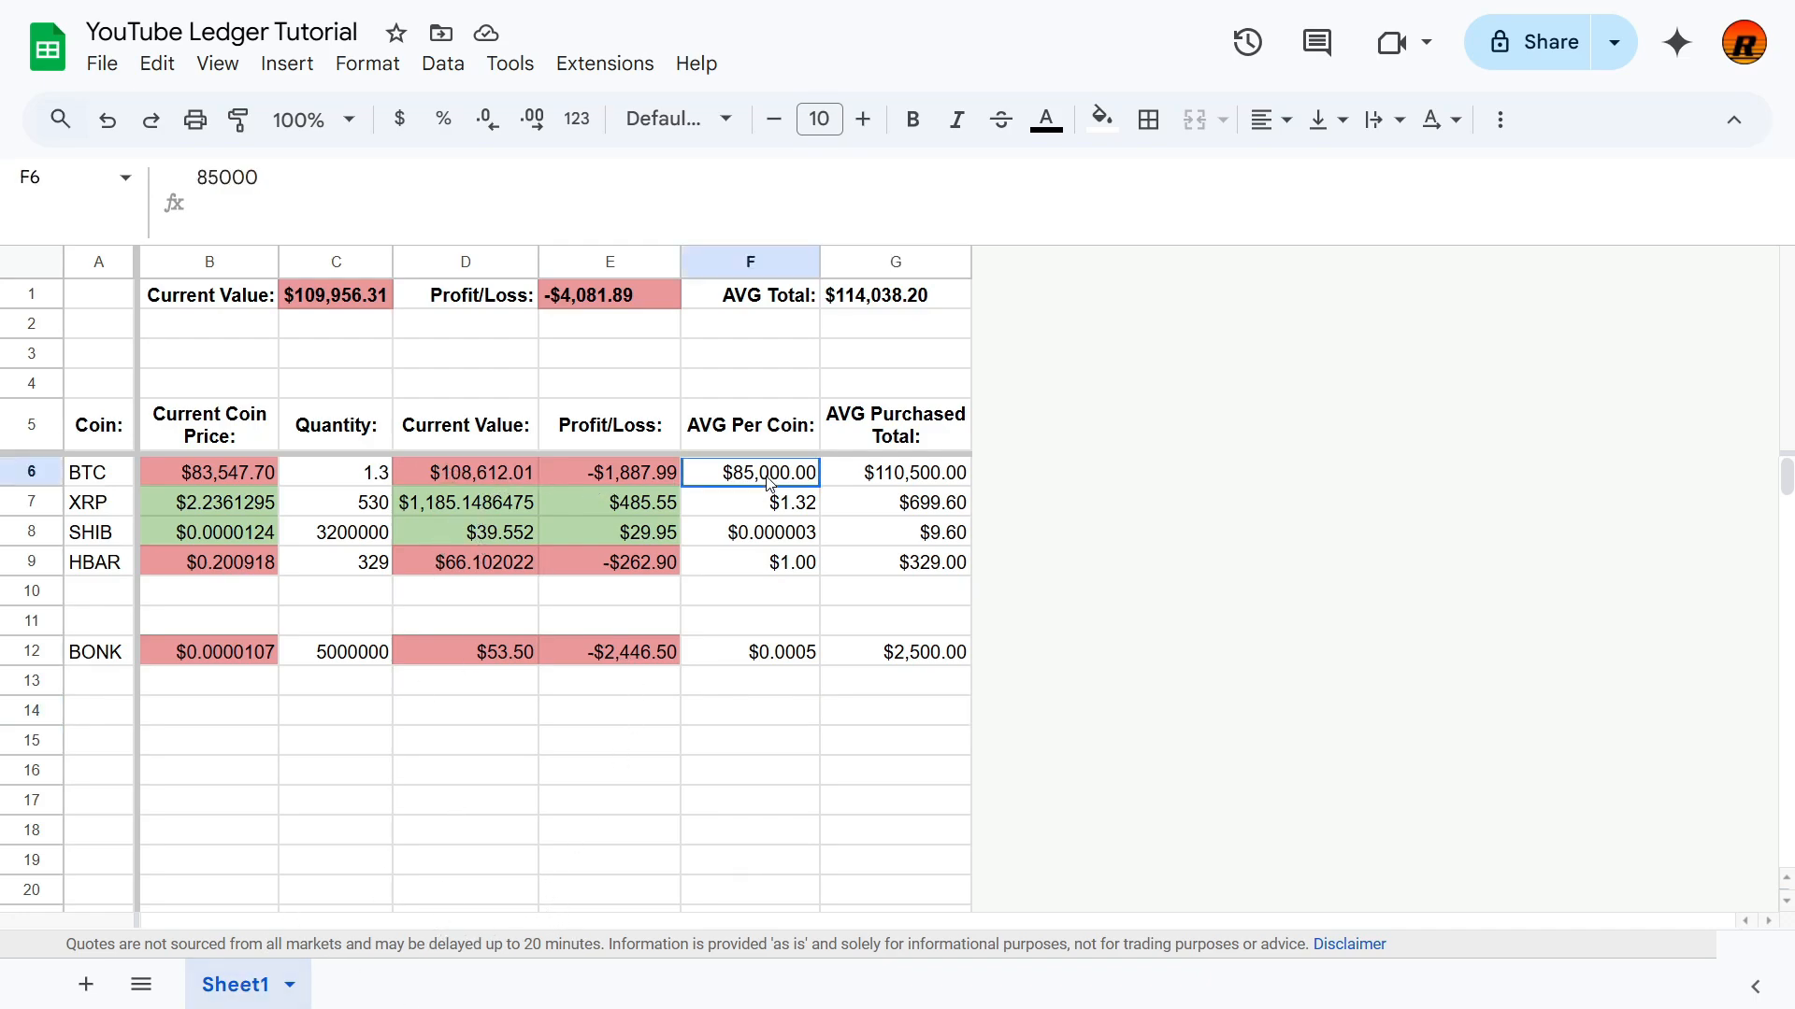
left_click(914, 473)
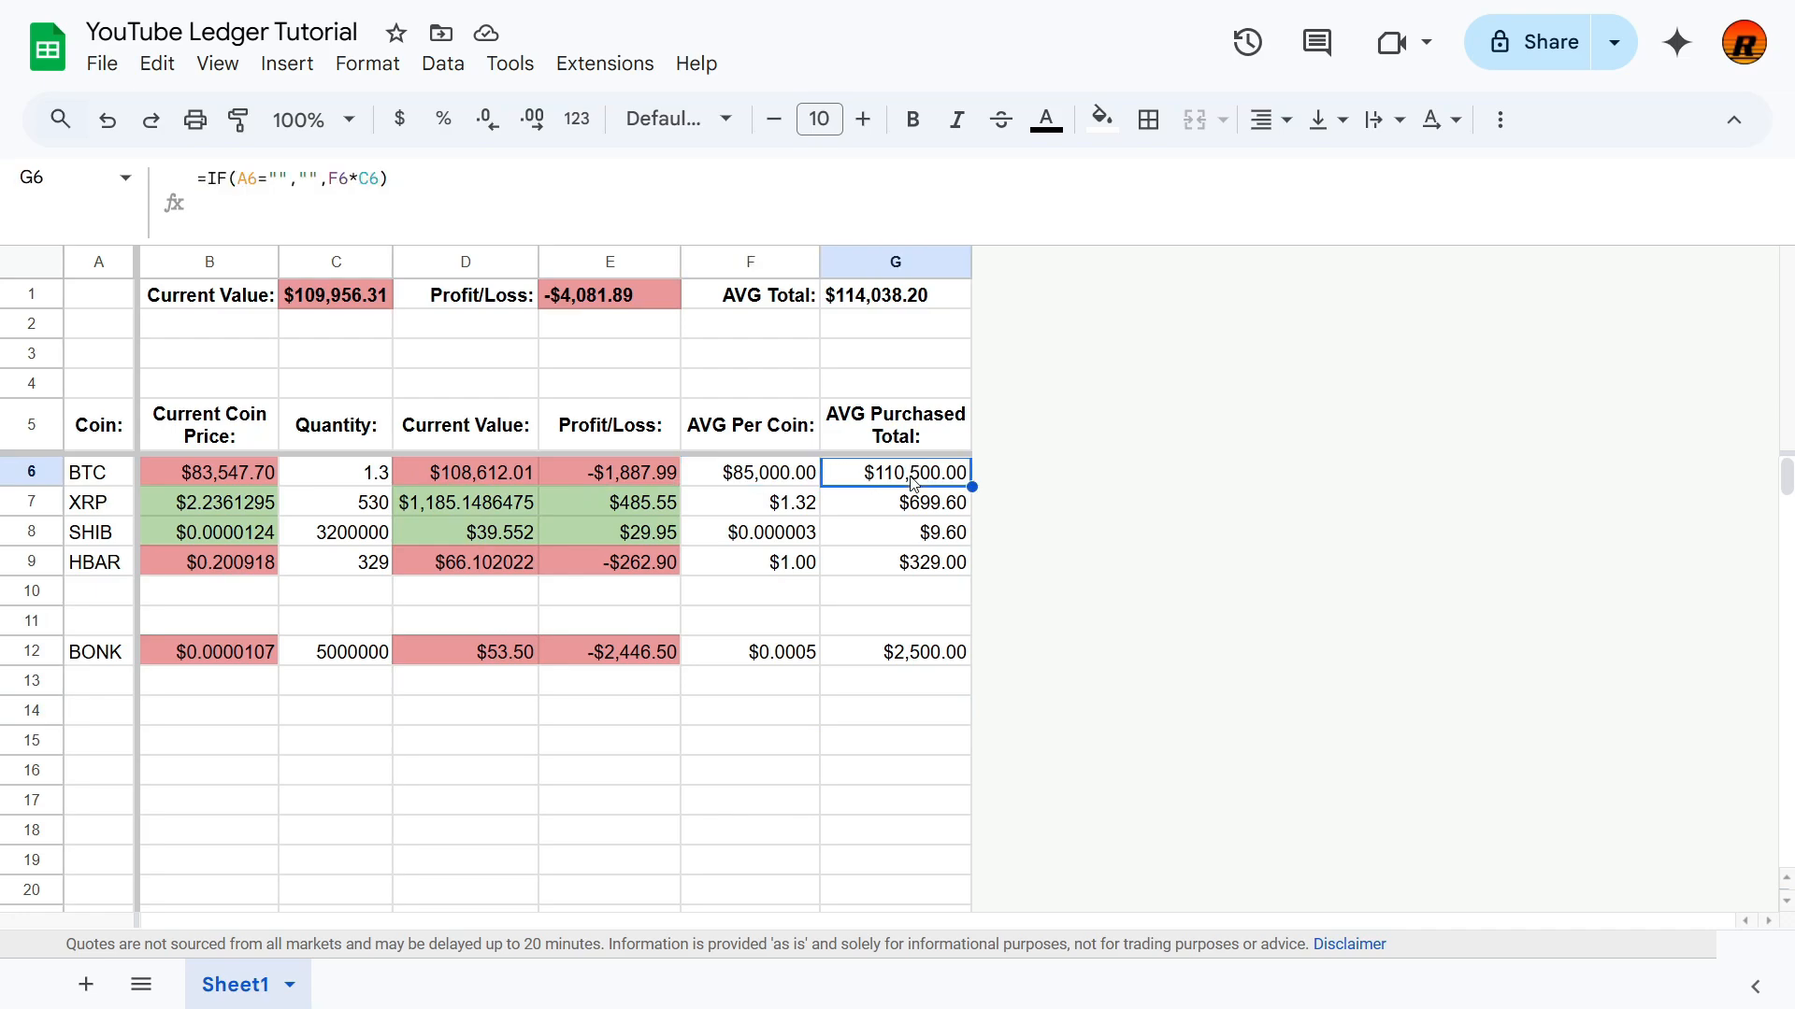